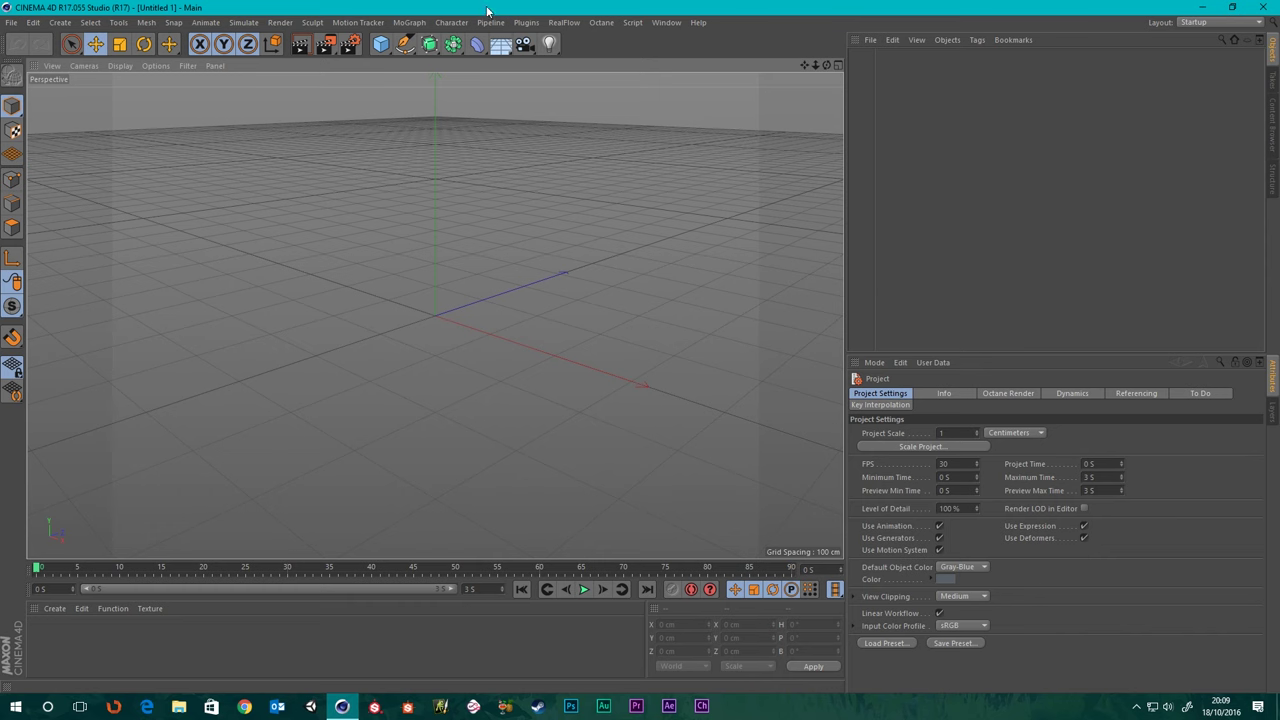
- Add a cylinder primitive and set its orientation to +X
click(381, 46)
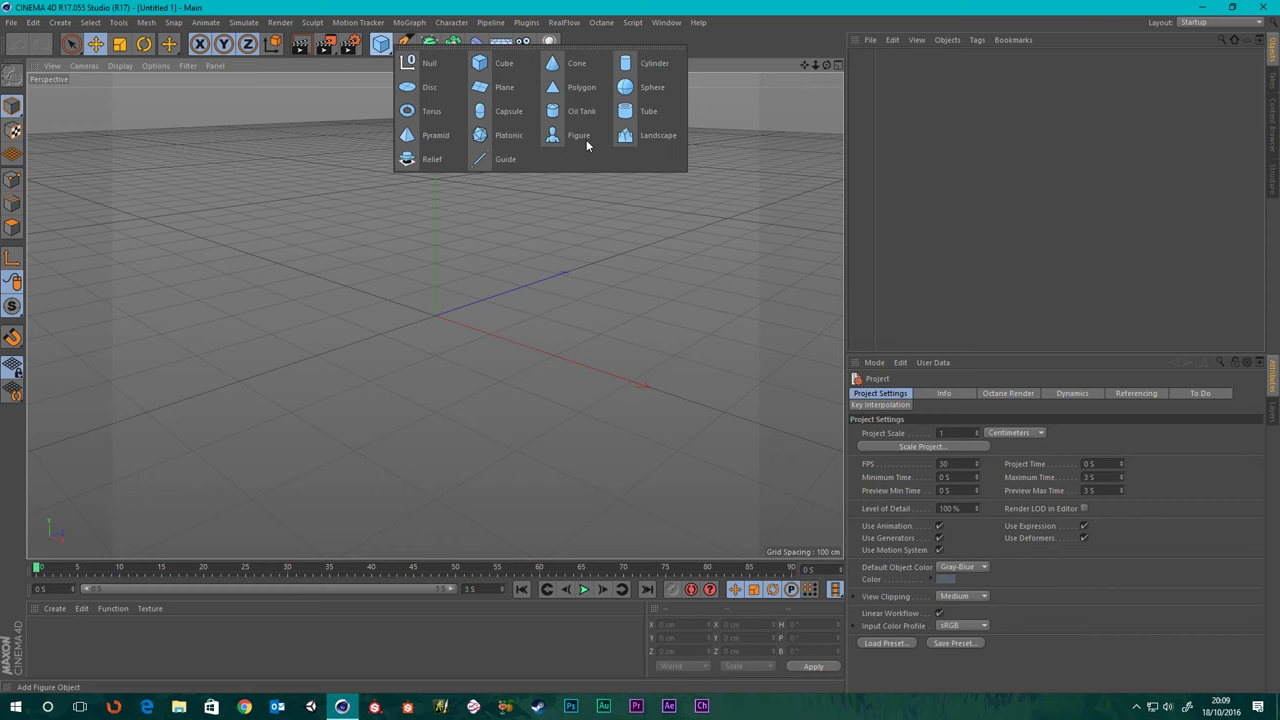
click(655, 58)
scroll(516, 190, up, 3)
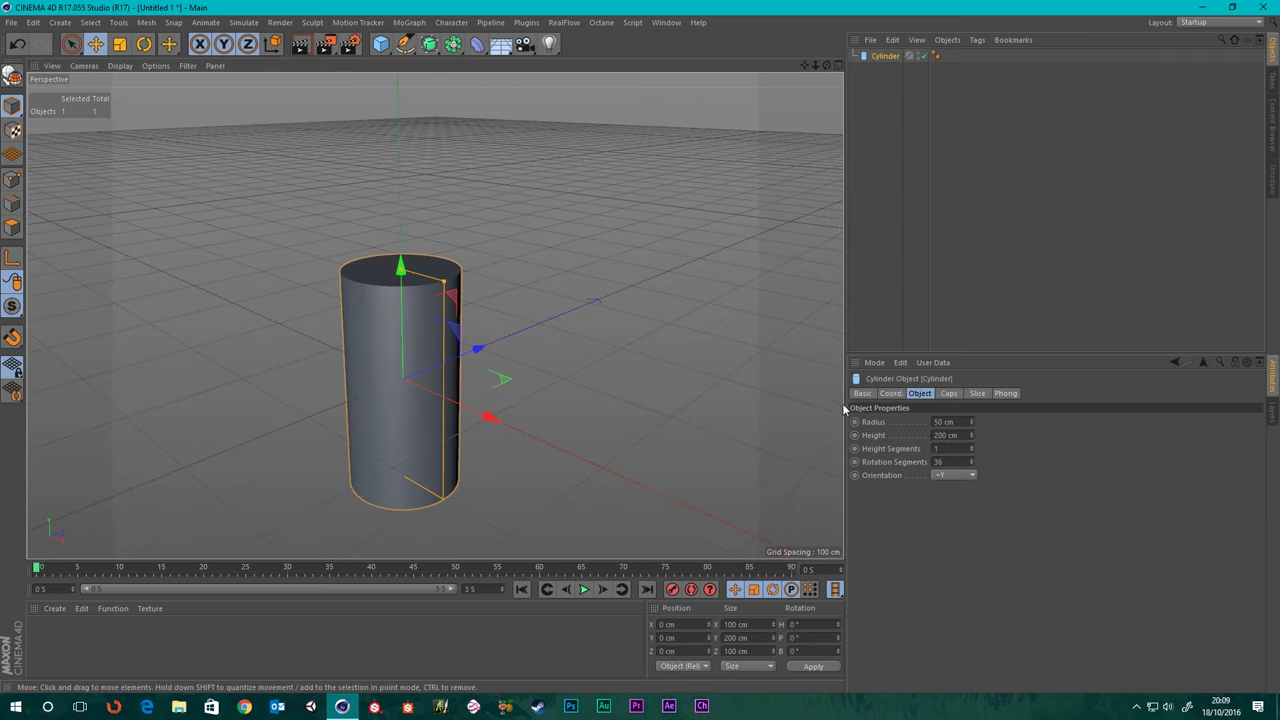
click(954, 475)
click(942, 488)
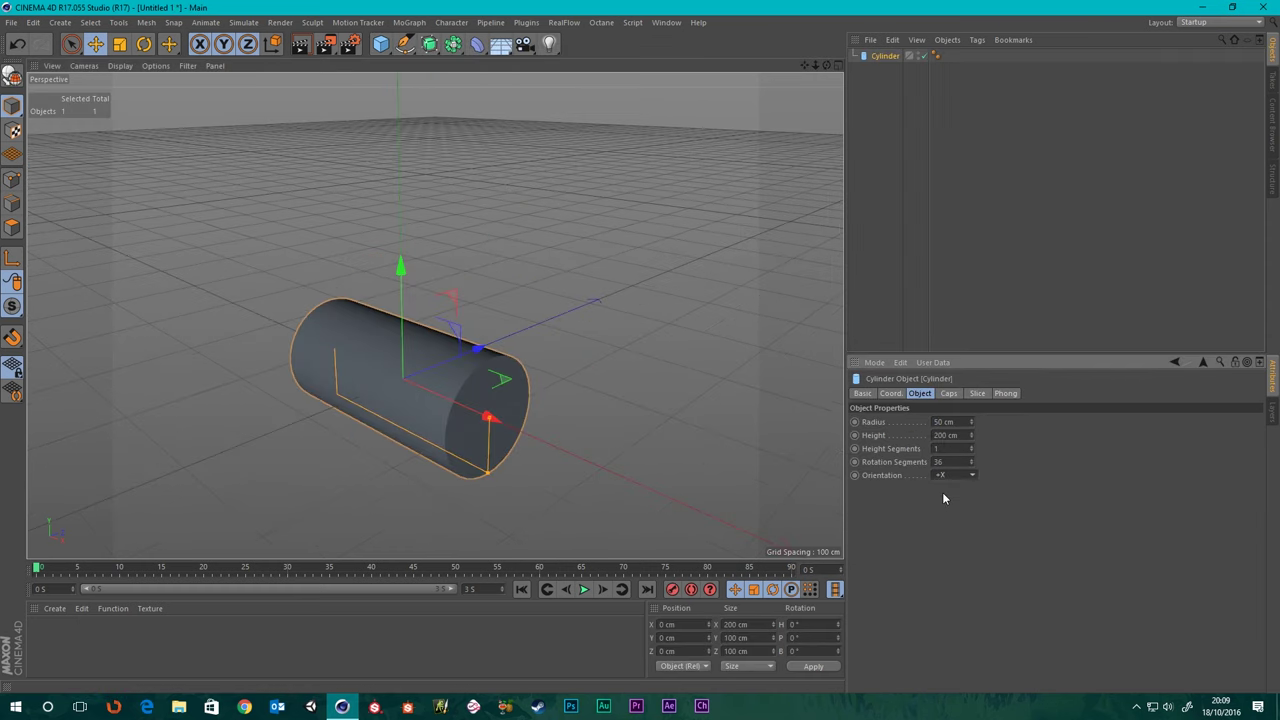
scroll(472, 370, down, 3)
scroll(445, 372, up, 5)
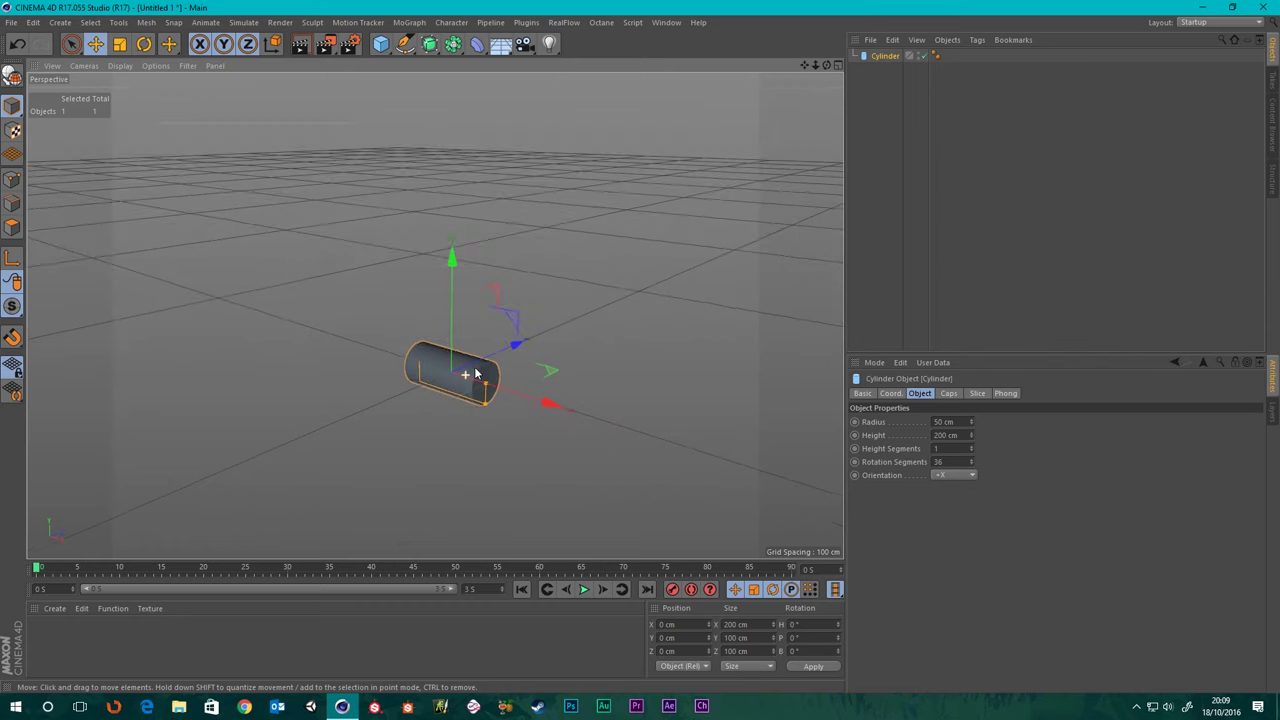
alt+drag(426, 375, 560, 300)
click(381, 44)
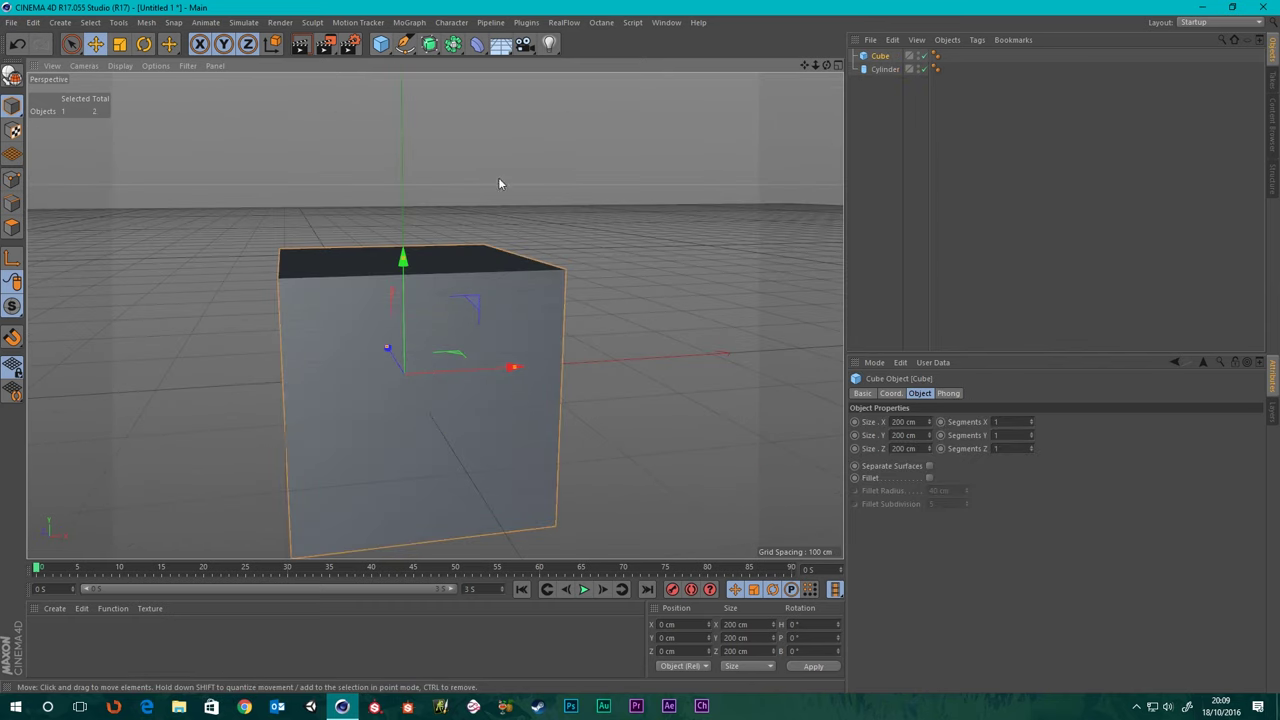
scroll(500, 186, down, 5)
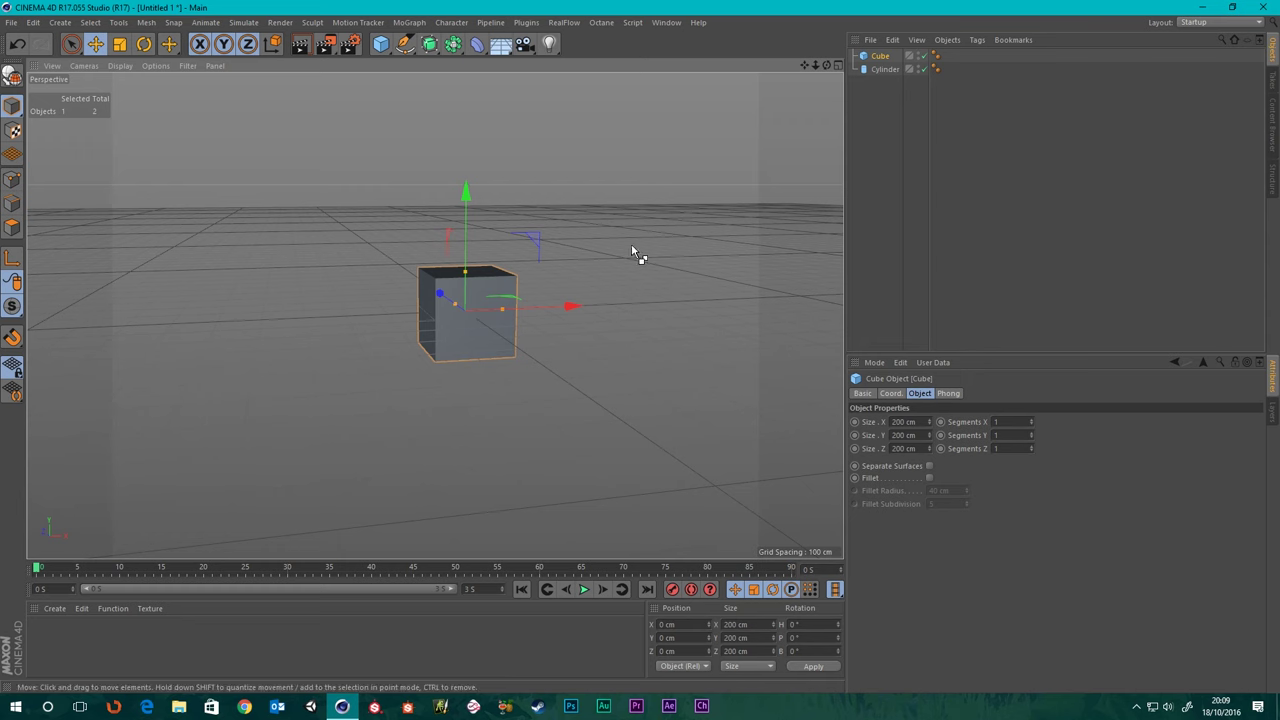
key(ctrl+z)
- Add a second cylinder oriented to +X and move it along X to about -221 cm, end to end with the first
drag(381, 44, 651, 62)
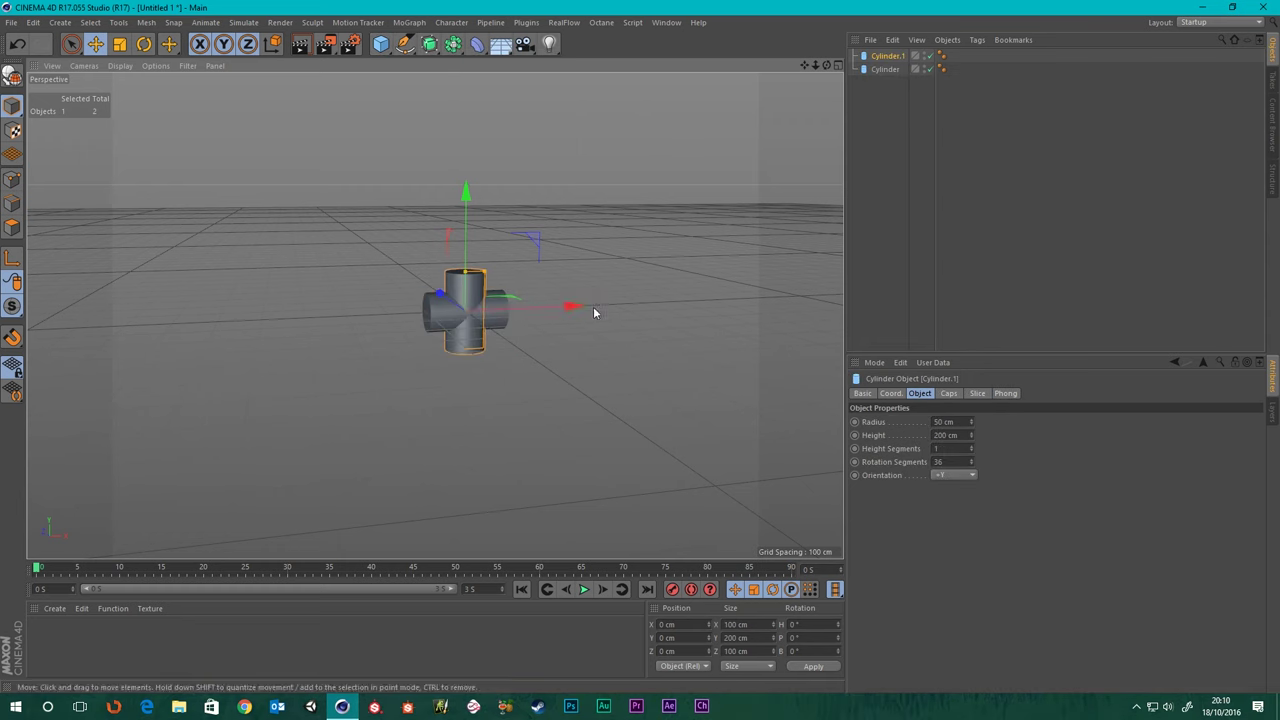
click(949, 477)
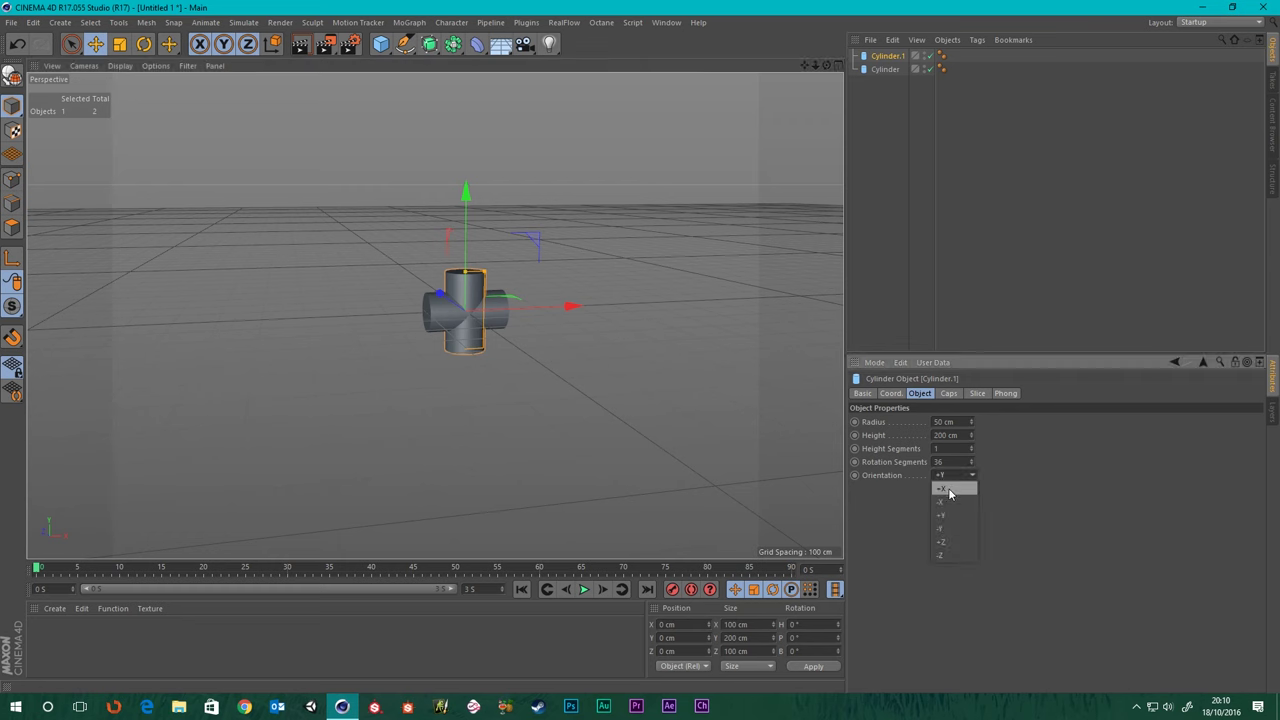
click(950, 490)
drag(568, 307, 486, 310)
scroll(498, 430, up, 5)
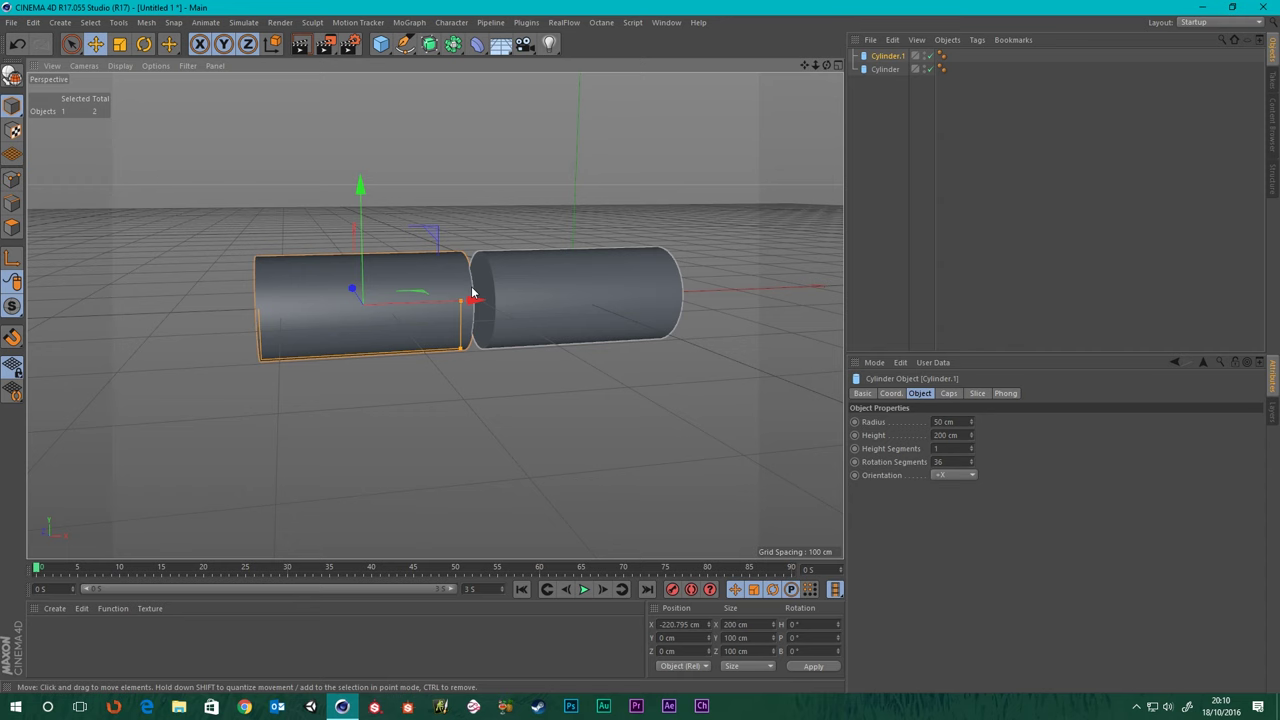
- Set the perspective view's display mode to Gouraud Shading (Lines)
alt+drag(473, 293, 216, 92)
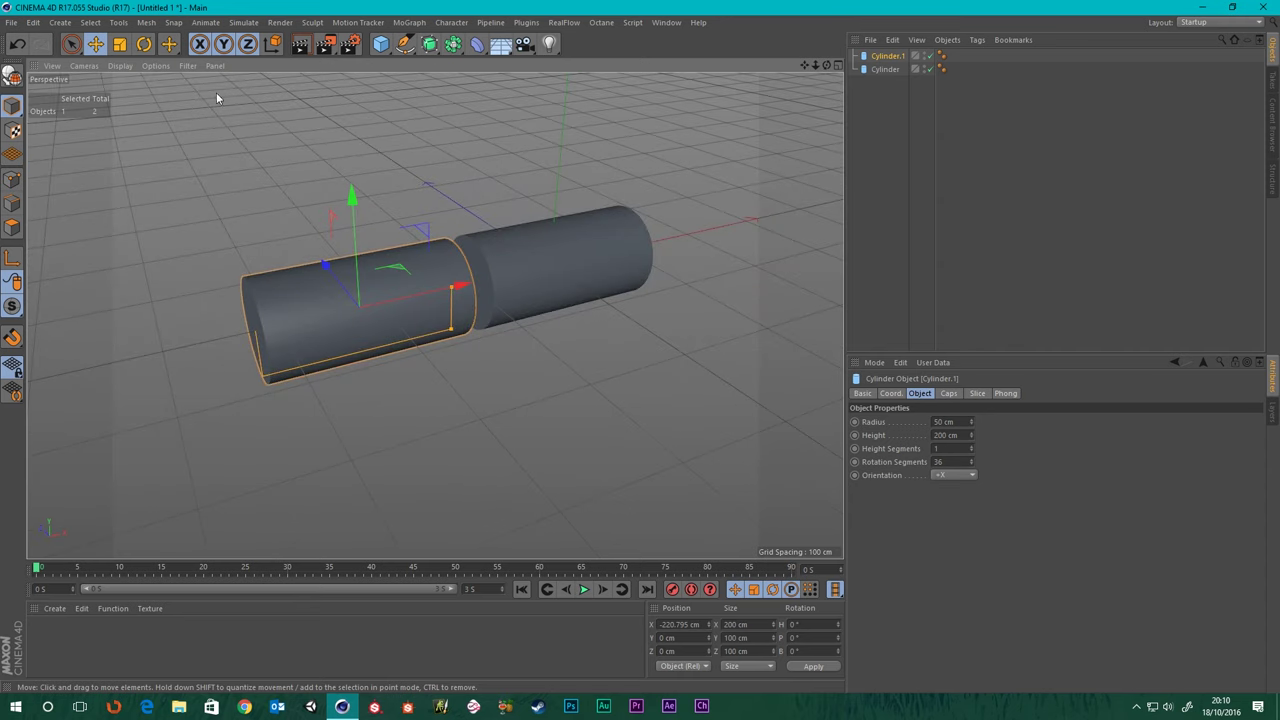
click(121, 66)
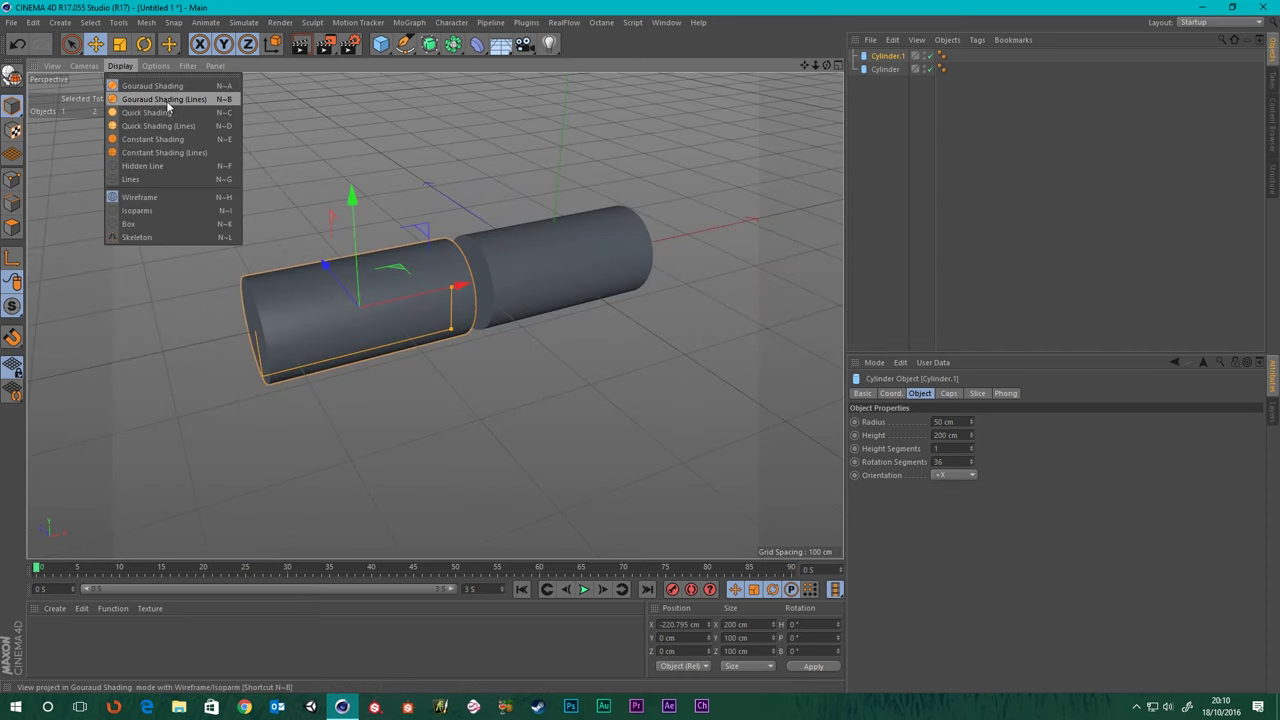
click(171, 100)
- Add a dynamics Connector and place it between Cylinder.1 and Cylinder in the object list
scroll(421, 292, up, 2)
alt+drag(421, 292, 351, 277)
scroll(351, 277, down, 3)
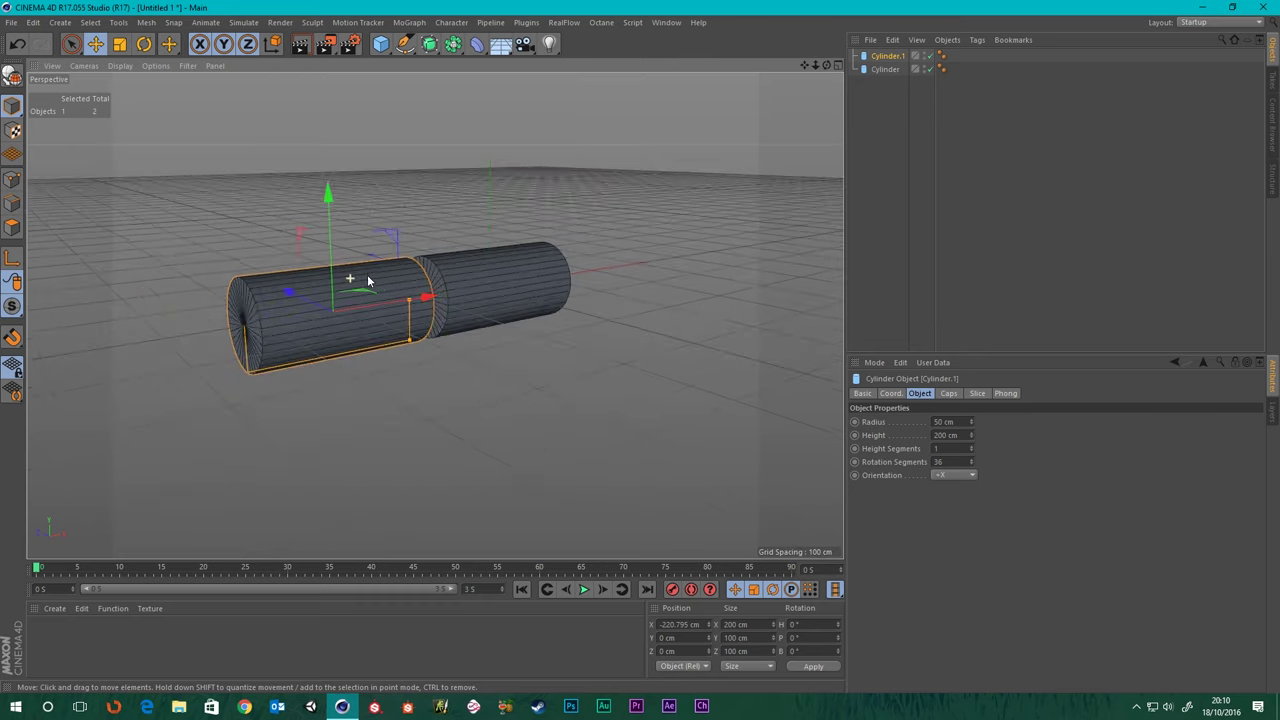
alt+middle_drag(367, 274, 436, 295)
alt+drag(466, 305, 414, 312)
click(245, 22)
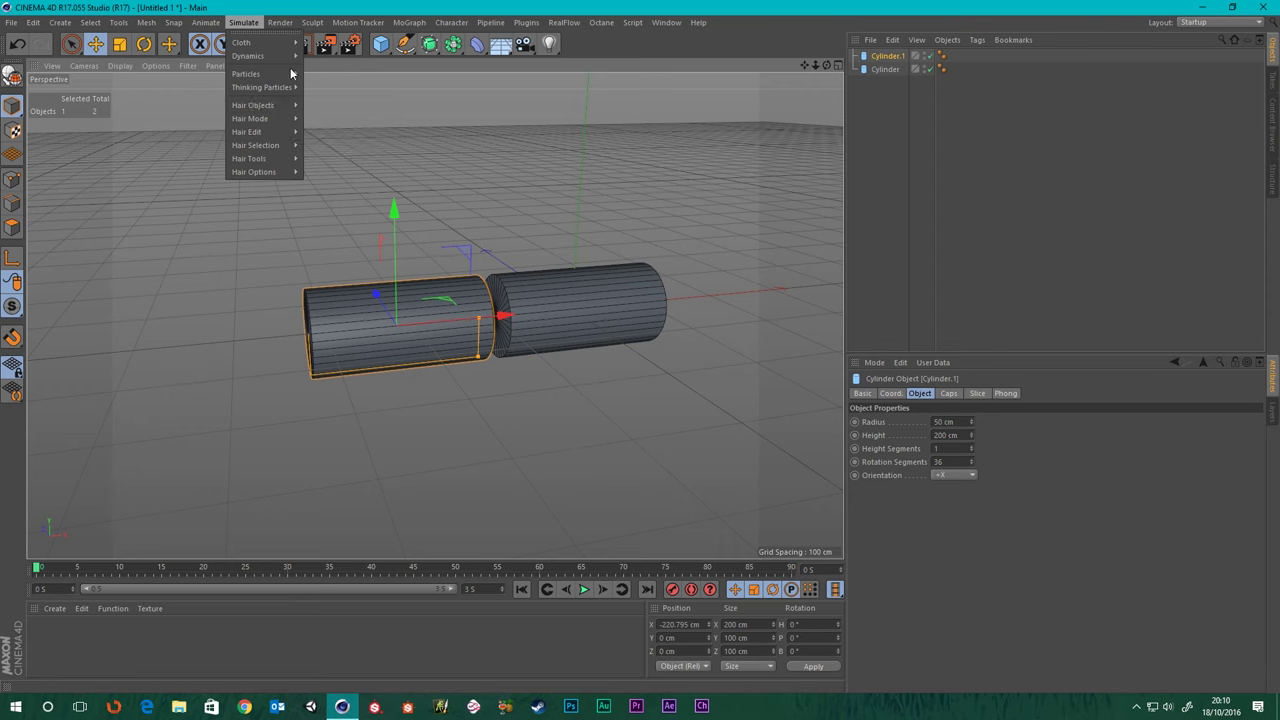
mouse_move(292, 62)
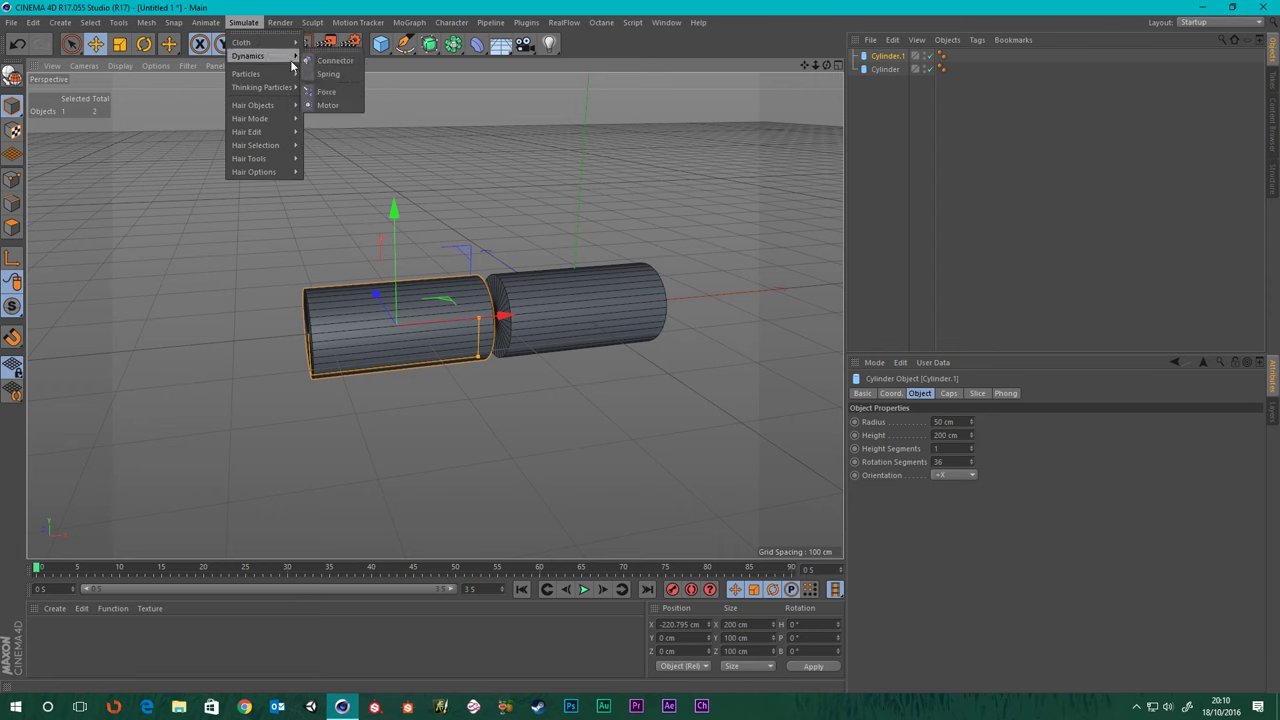
click(333, 61)
drag(888, 57, 885, 75)
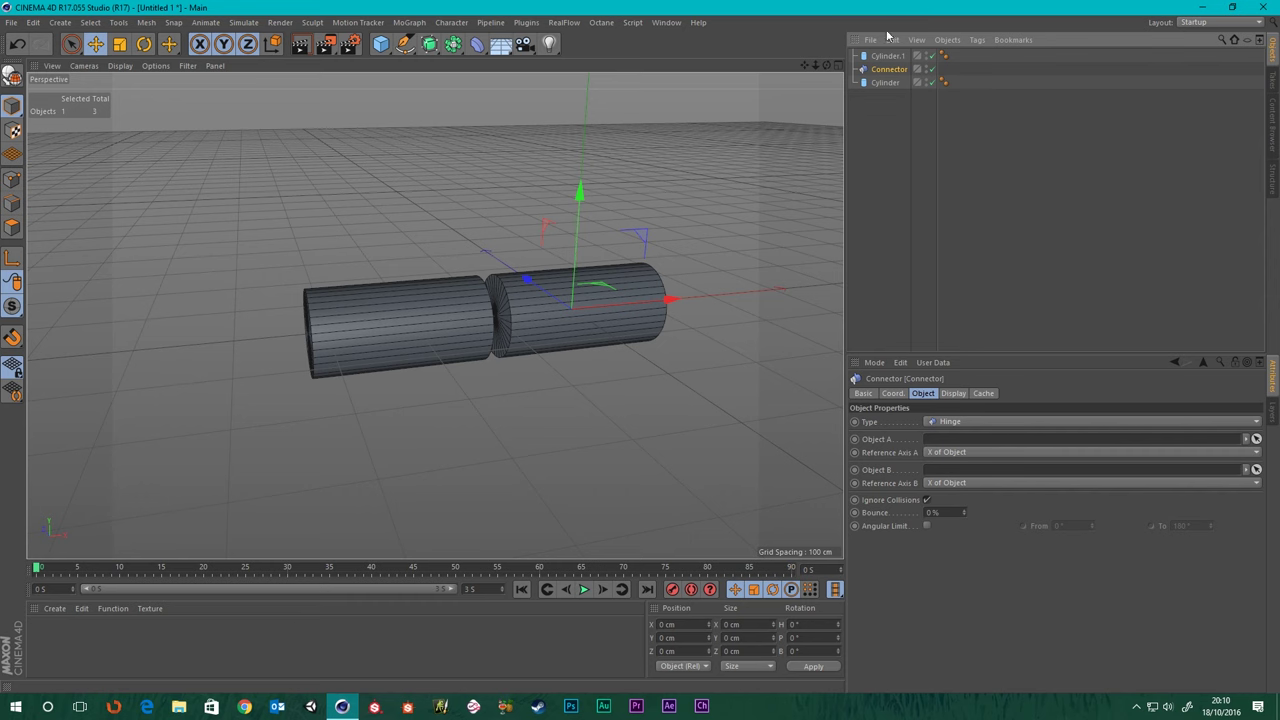
- Move the connector along X to about -110 cm, centred in the gap between the two cylinders
drag(669, 302, 580, 322)
middle_click(537, 324)
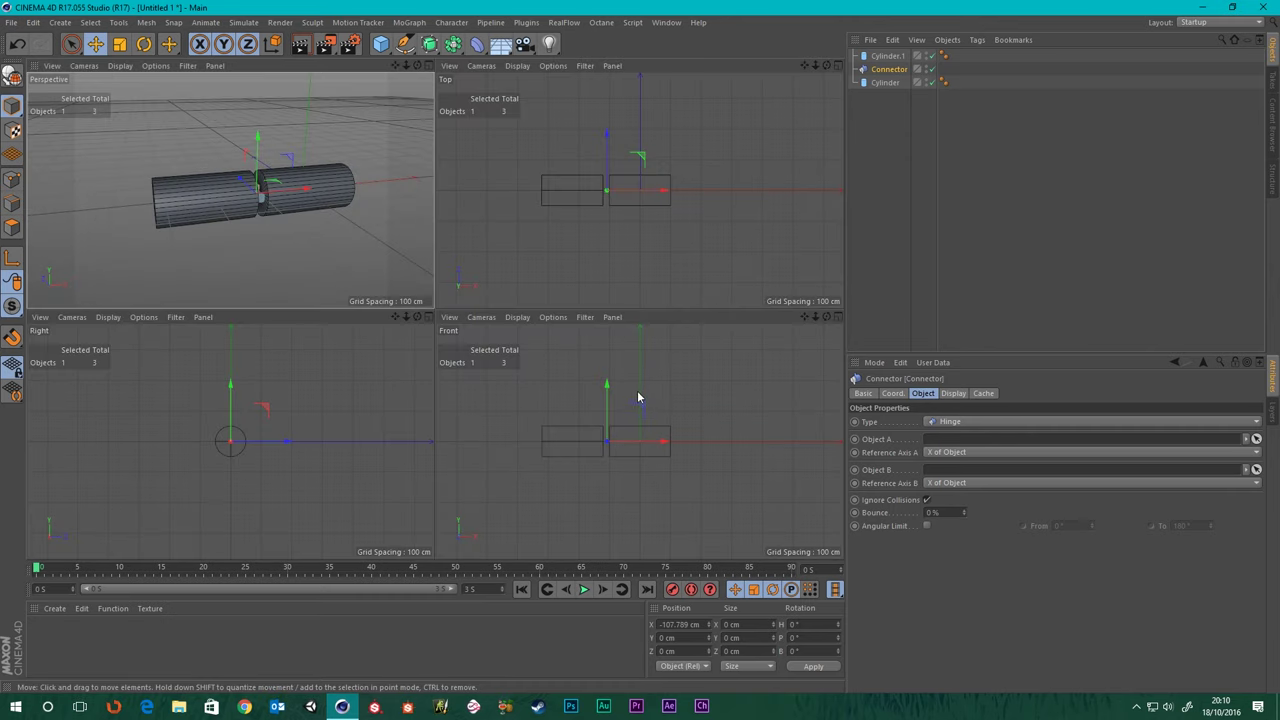
middle_click(604, 398)
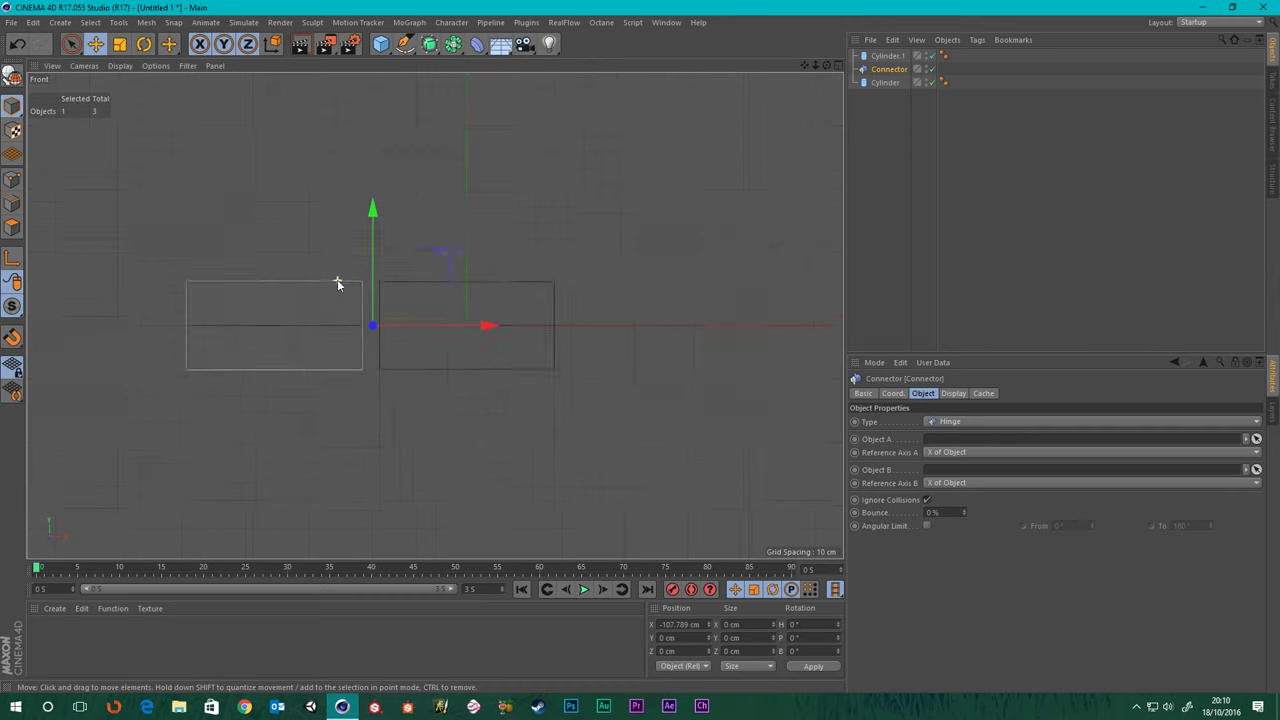
drag(517, 365, 517, 370)
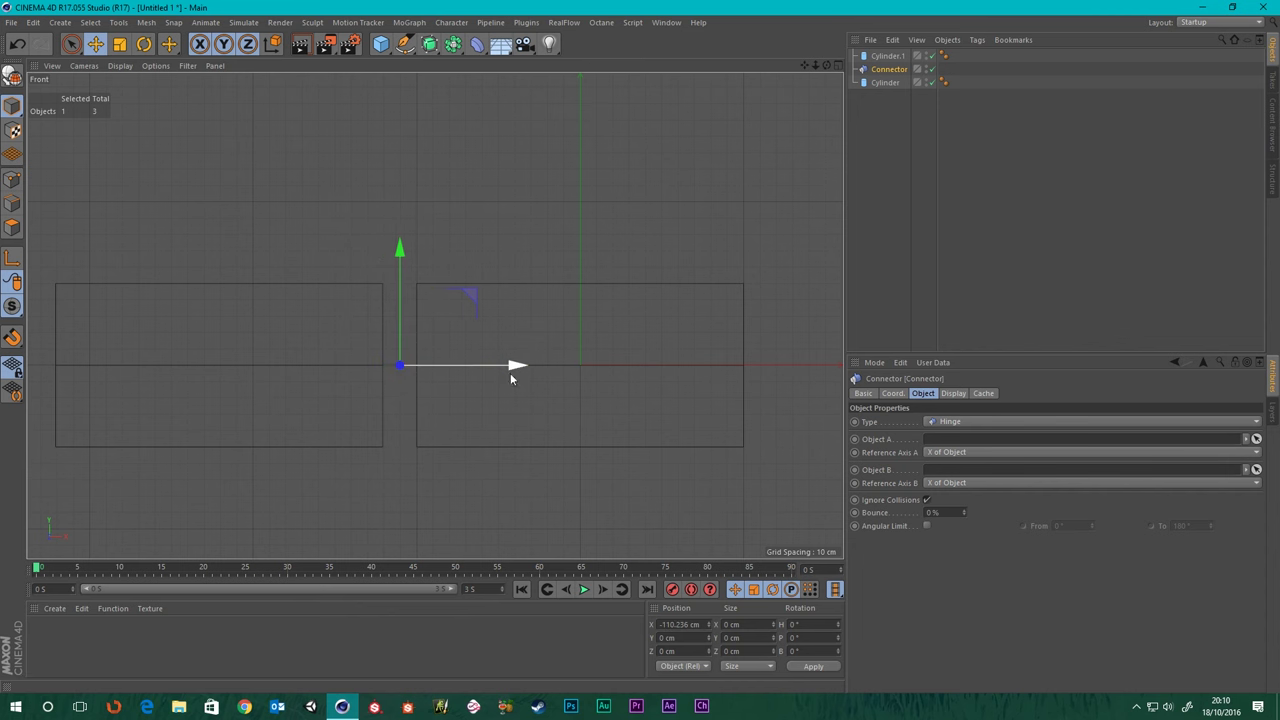
middle_click(515, 350)
middle_click(324, 256)
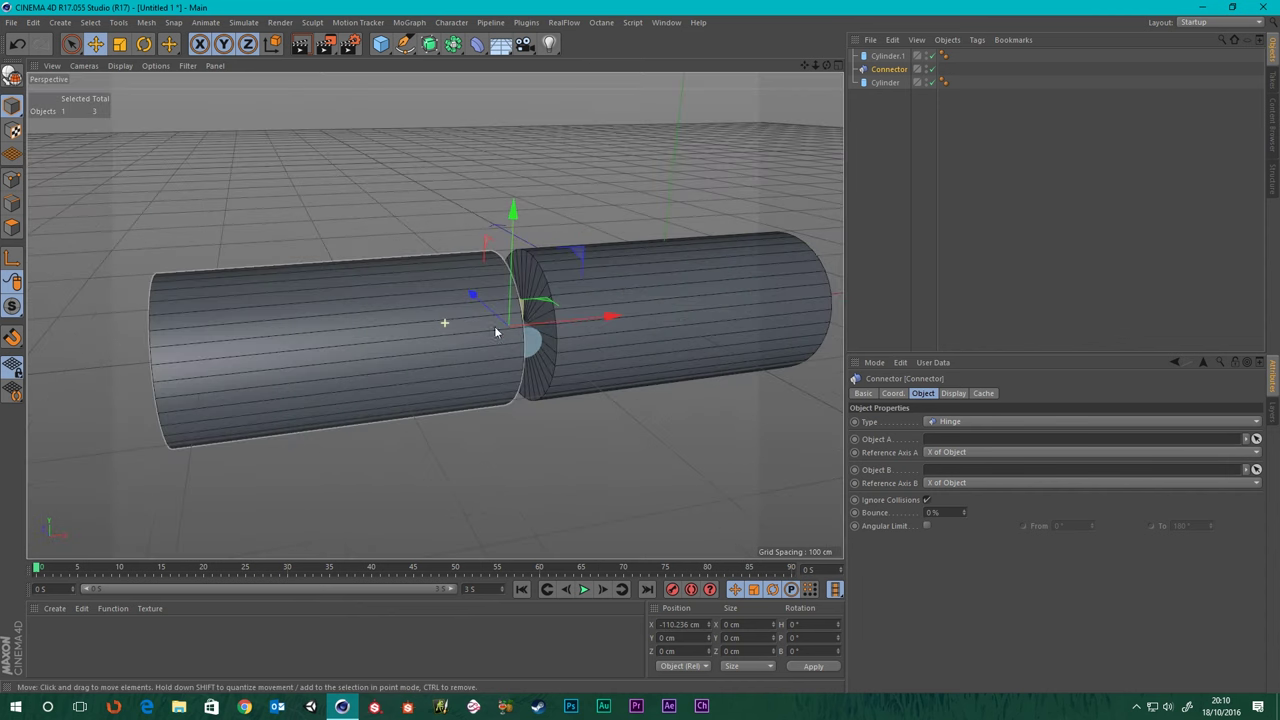
- Change the connector's type to Ball and Socket
alt+drag(495, 331, 690, 390)
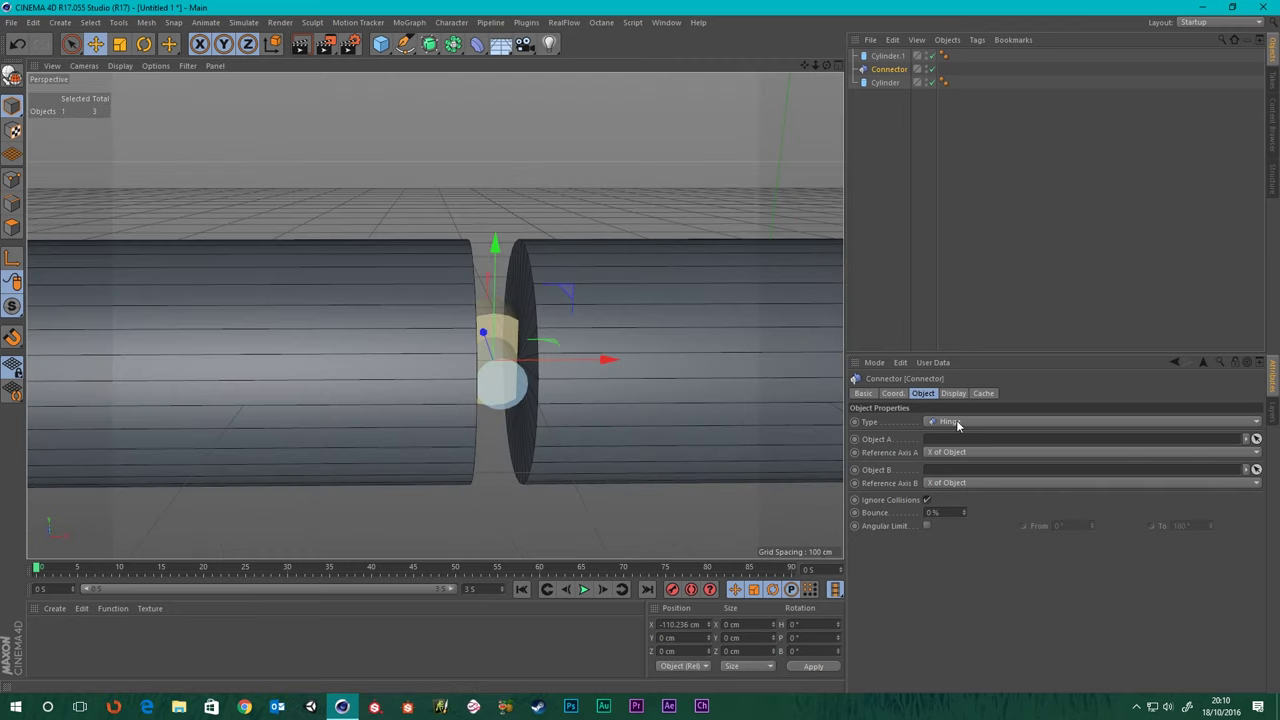
click(957, 423)
click(960, 467)
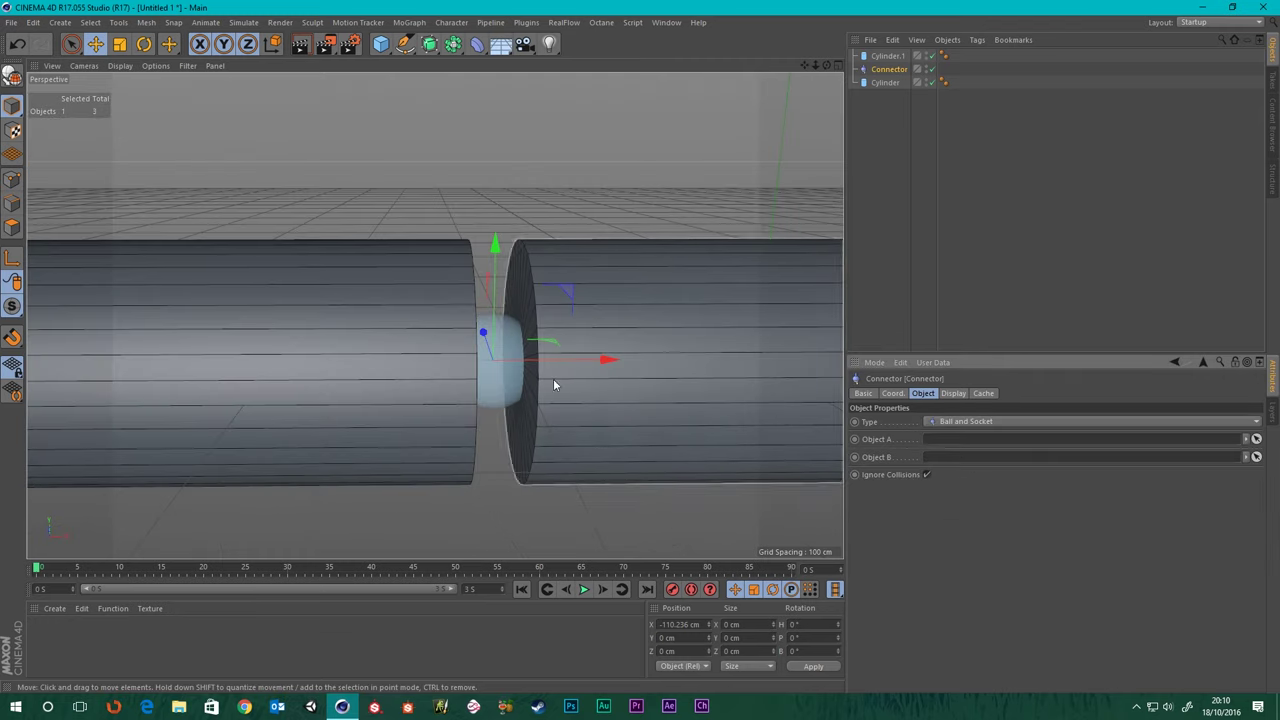
- Assign Cylinder.1 as the connector's Object A and Cylinder as its Object B
alt+drag(554, 384, 553, 320)
scroll(575, 377, down, 5)
scroll(571, 376, up, 8)
scroll(564, 355, down, 5)
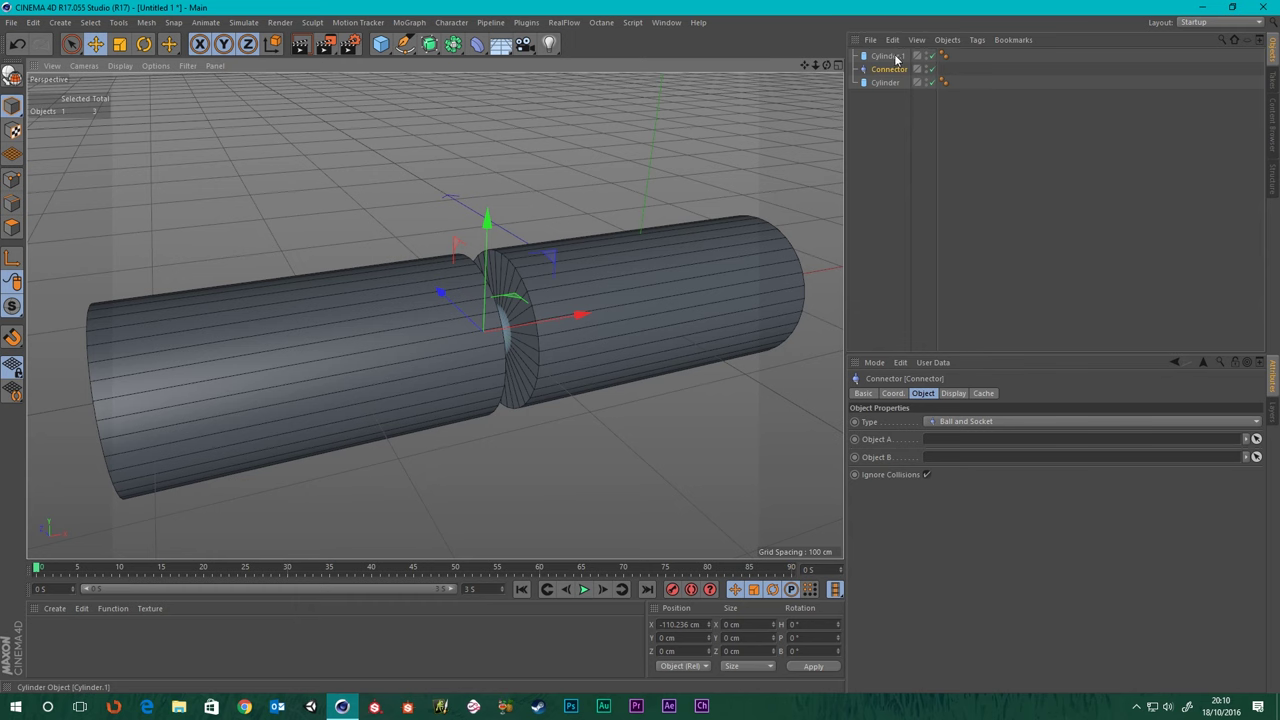
drag(896, 58, 960, 384)
drag(958, 442, 971, 480)
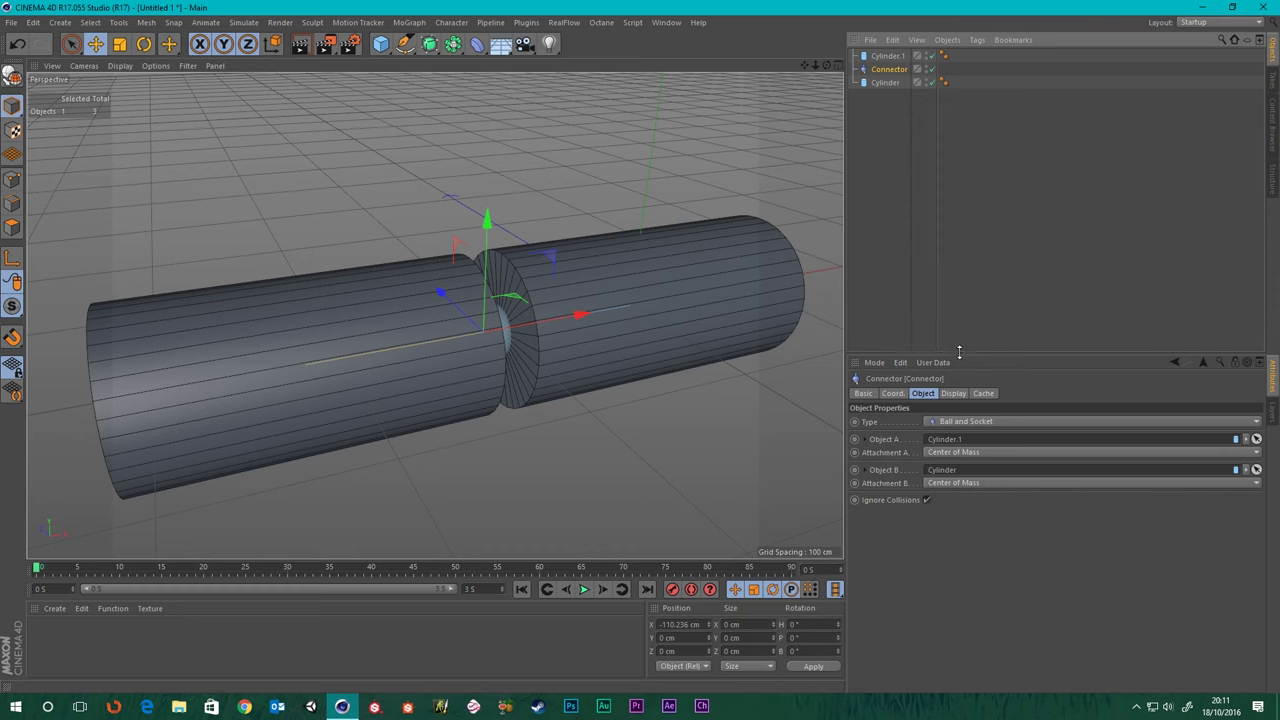
- Apply a Collider Body simulation tag to the original cylinder
click(889, 56)
scroll(590, 306, down, 5)
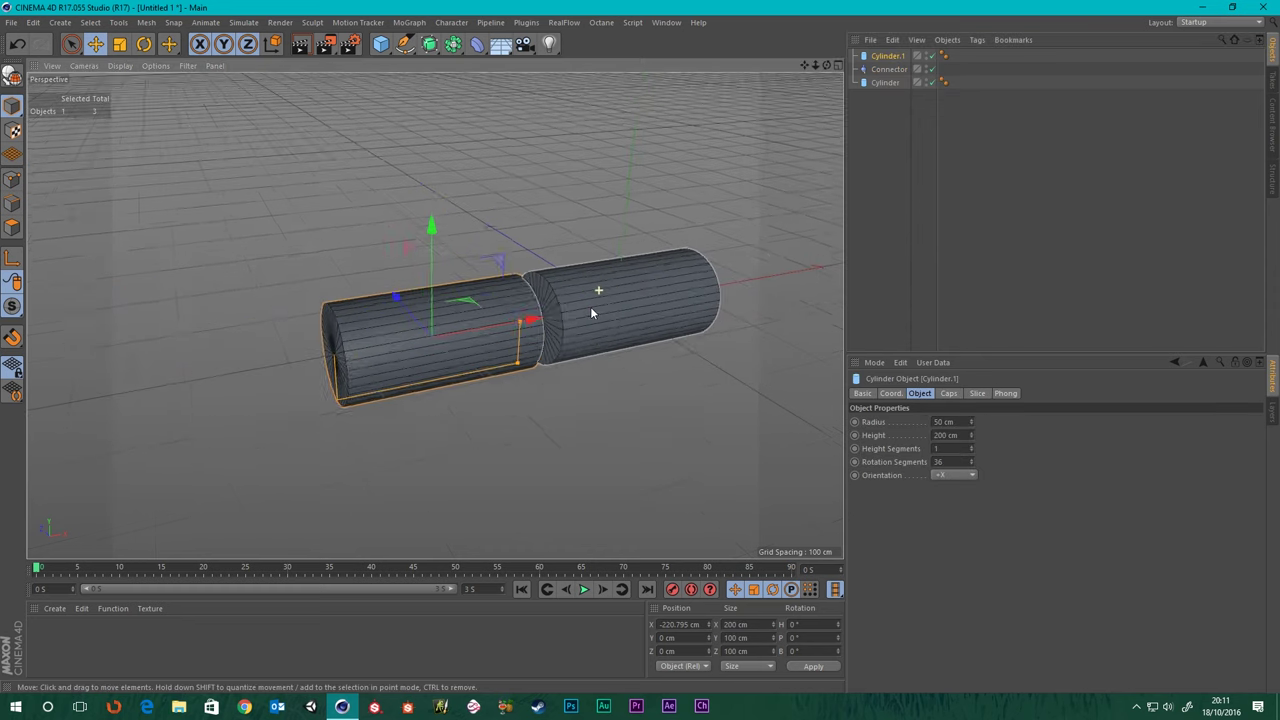
click(632, 292)
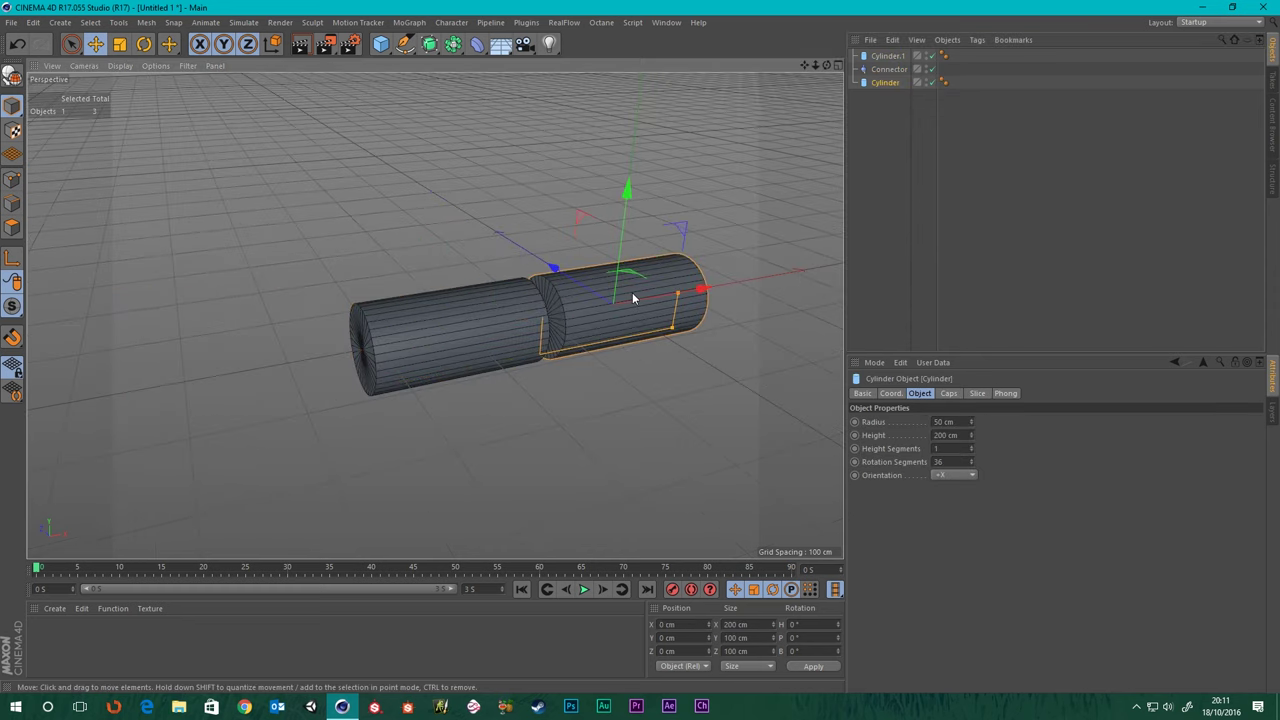
right_click(885, 83)
mouse_move(973, 243)
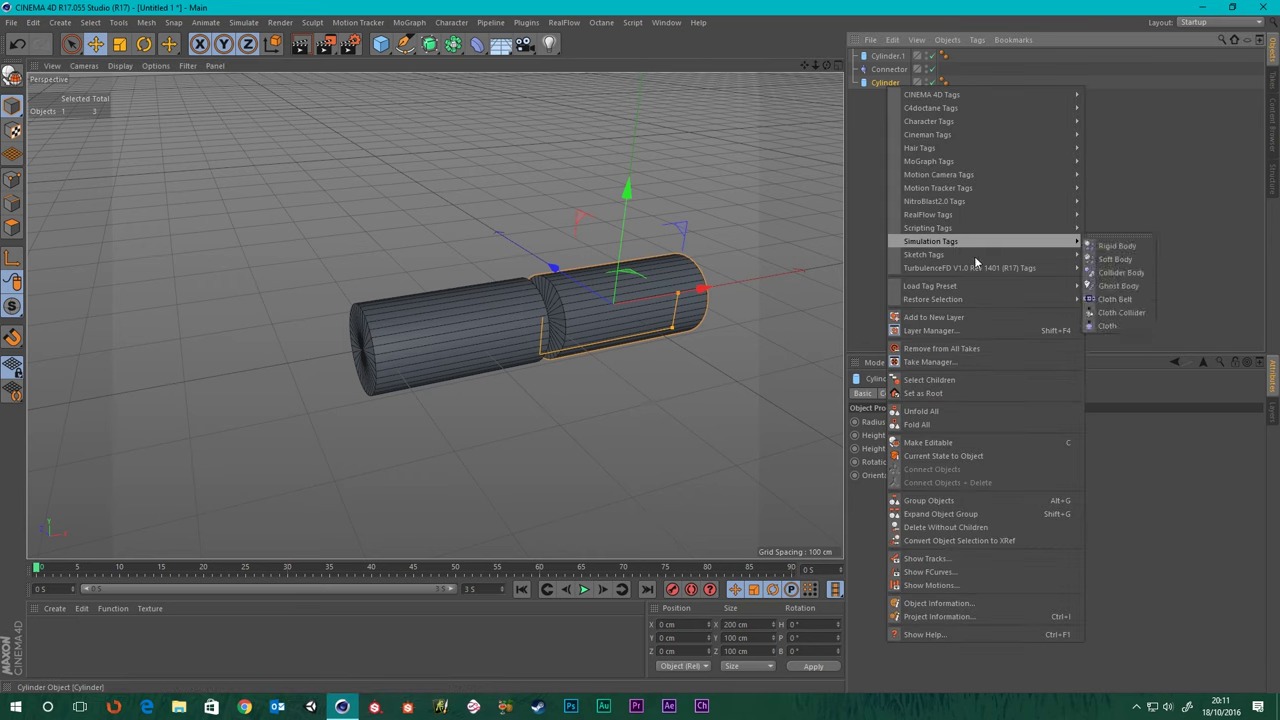
click(1112, 273)
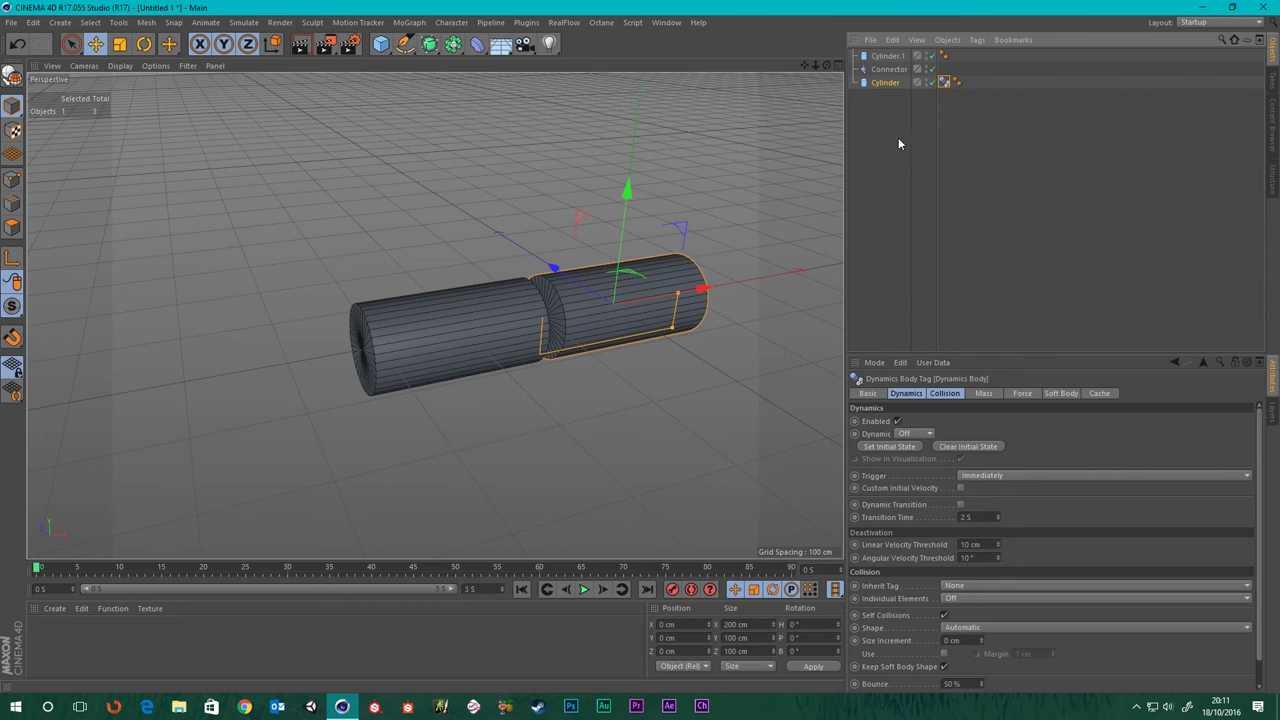
- Apply a Rigid Body simulation tag to Cylinder.1
click(887, 57)
right_click(887, 58)
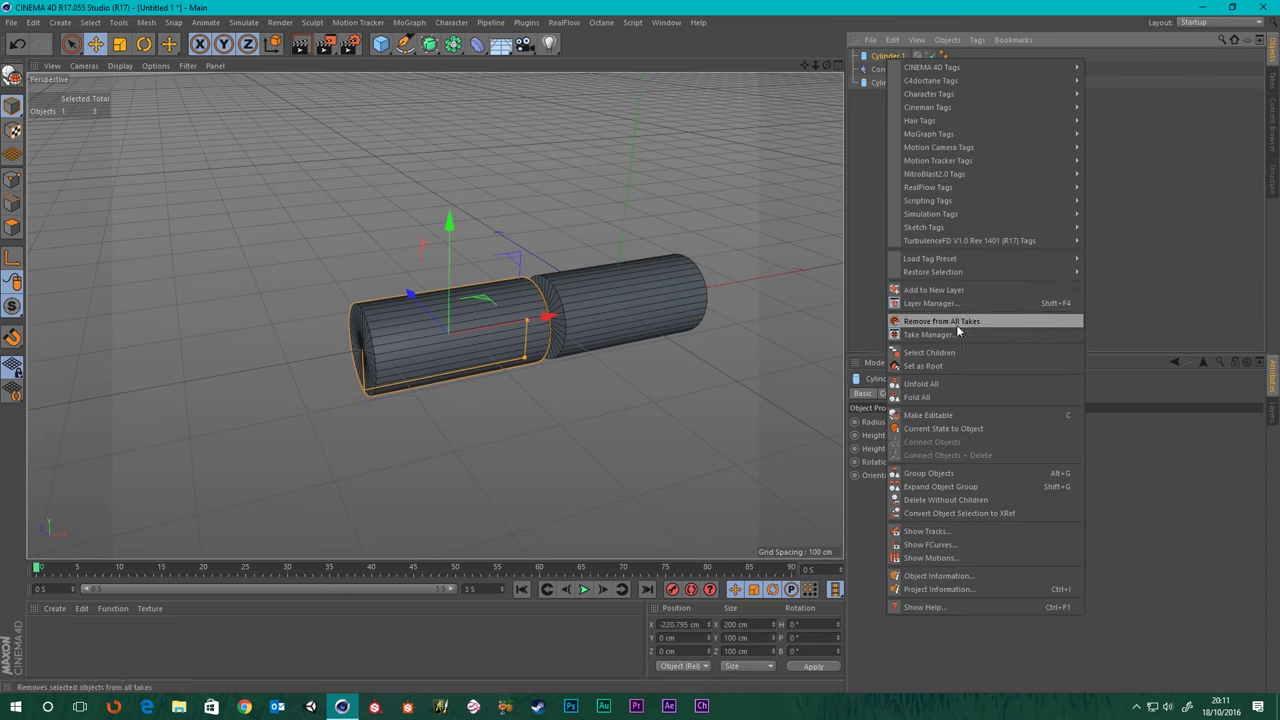
mouse_move(1016, 213)
click(1115, 218)
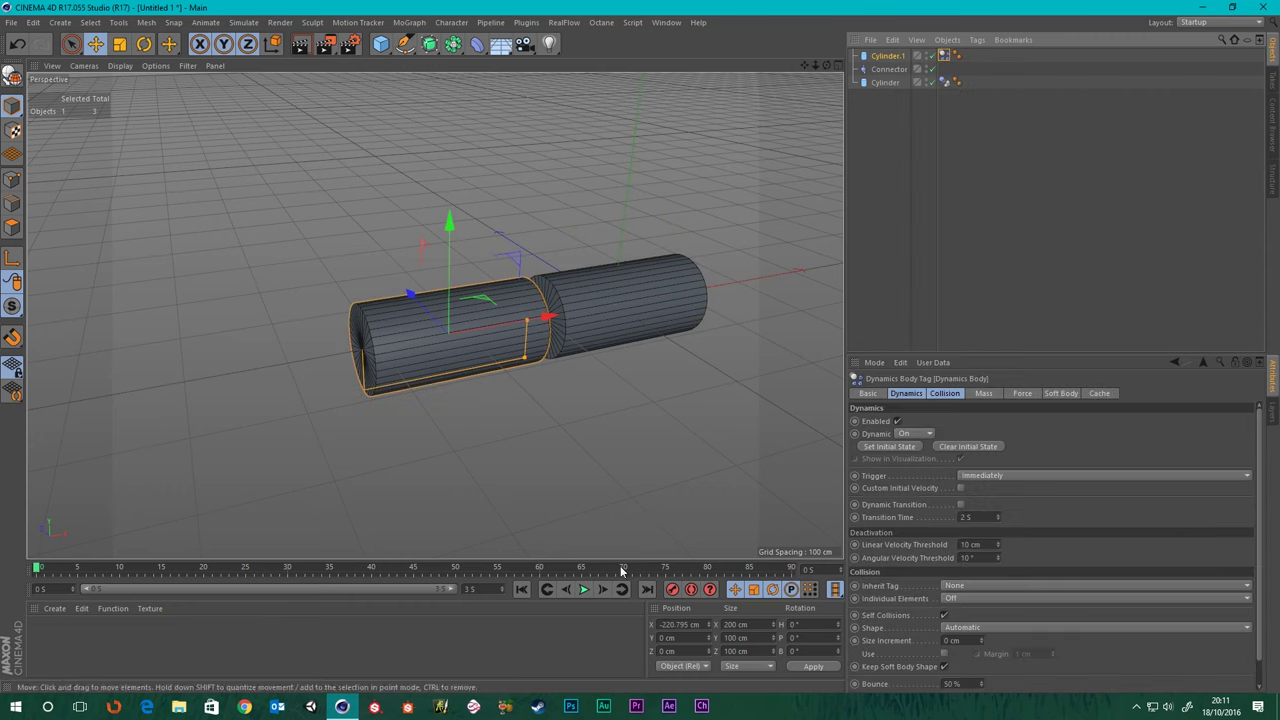
- Play the dynamics simulation to check the ball-and-socket joint, then stop it and return to the first frame
click(584, 589)
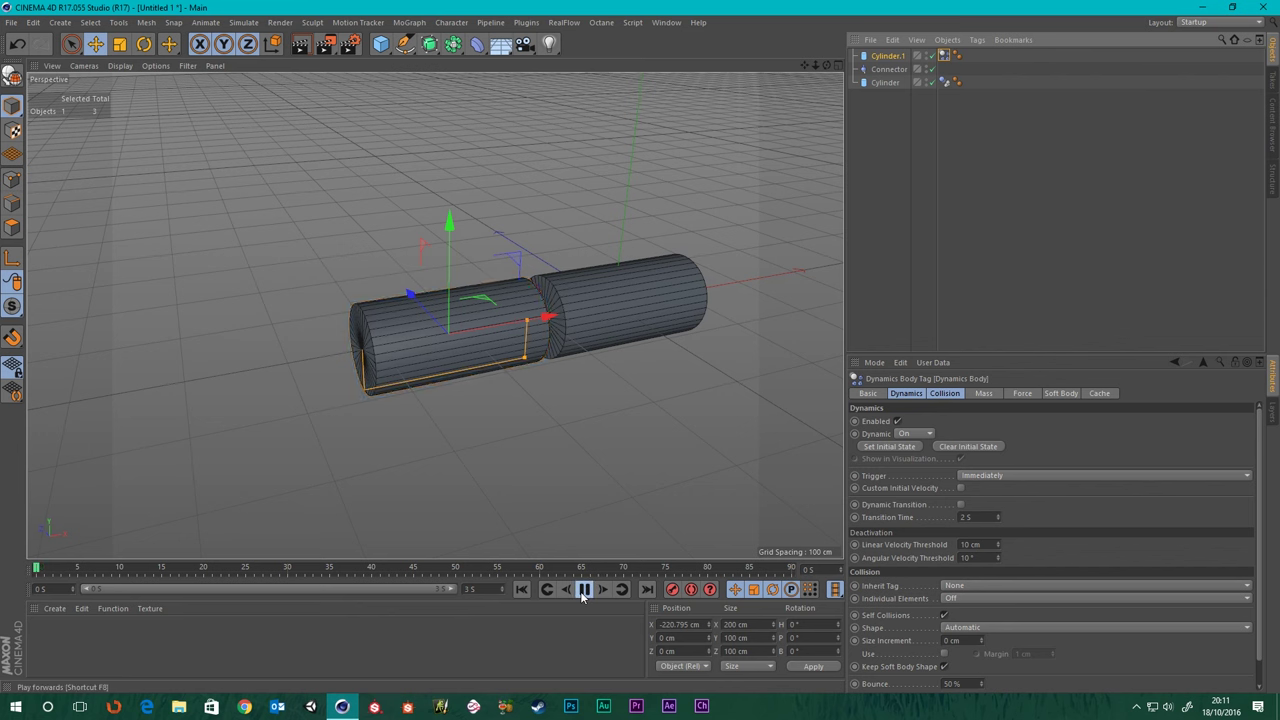
scroll(564, 420, up, 6)
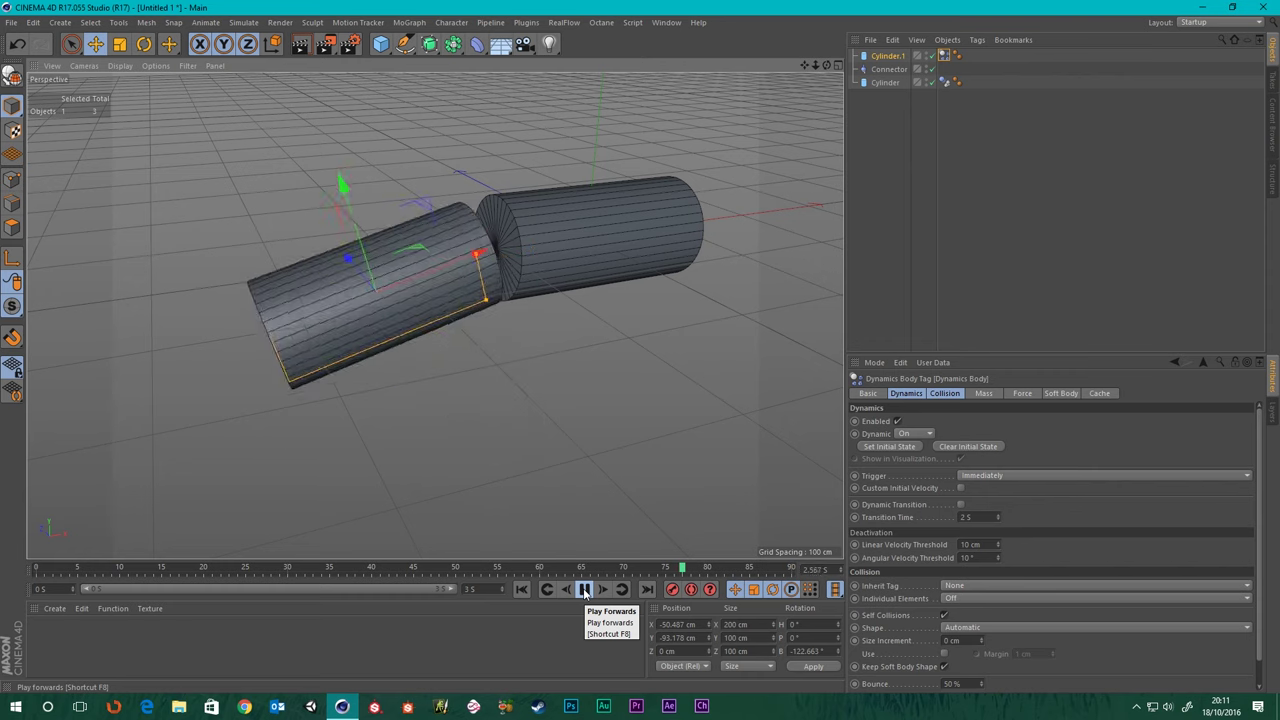
click(585, 590)
click(522, 590)
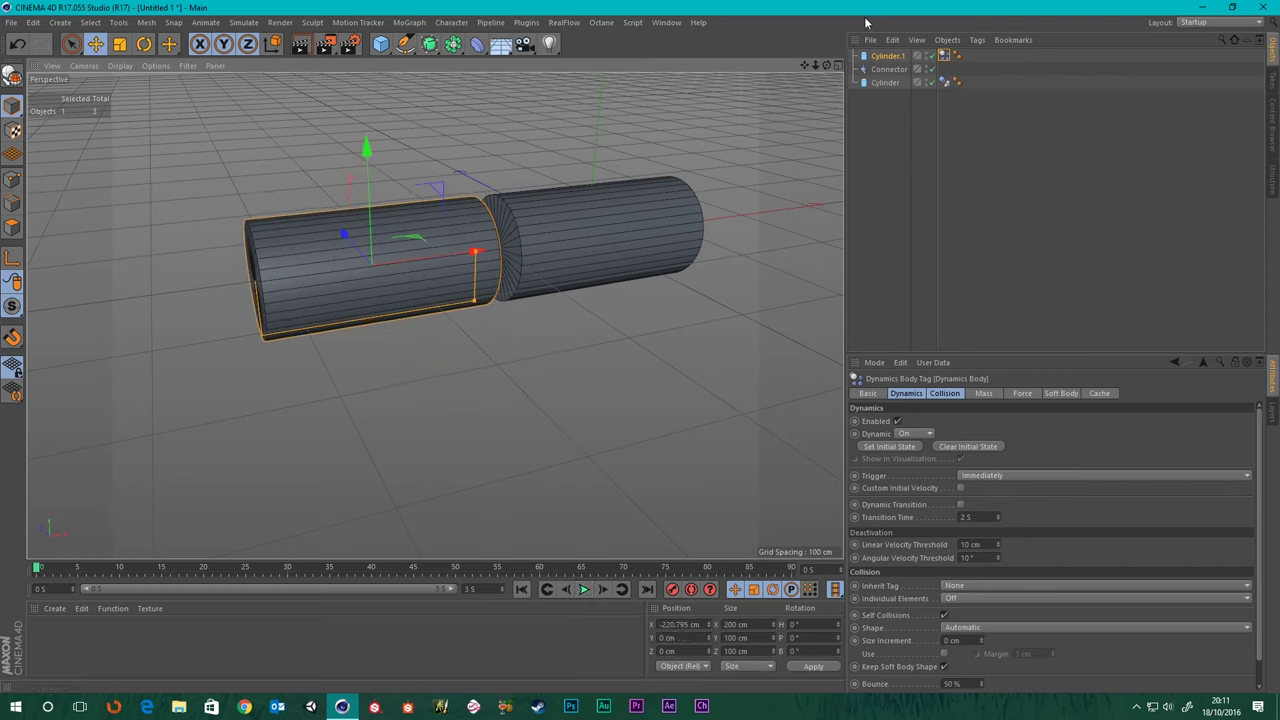
- Change the connector's type to Ragdoll
click(889, 69)
click(958, 424)
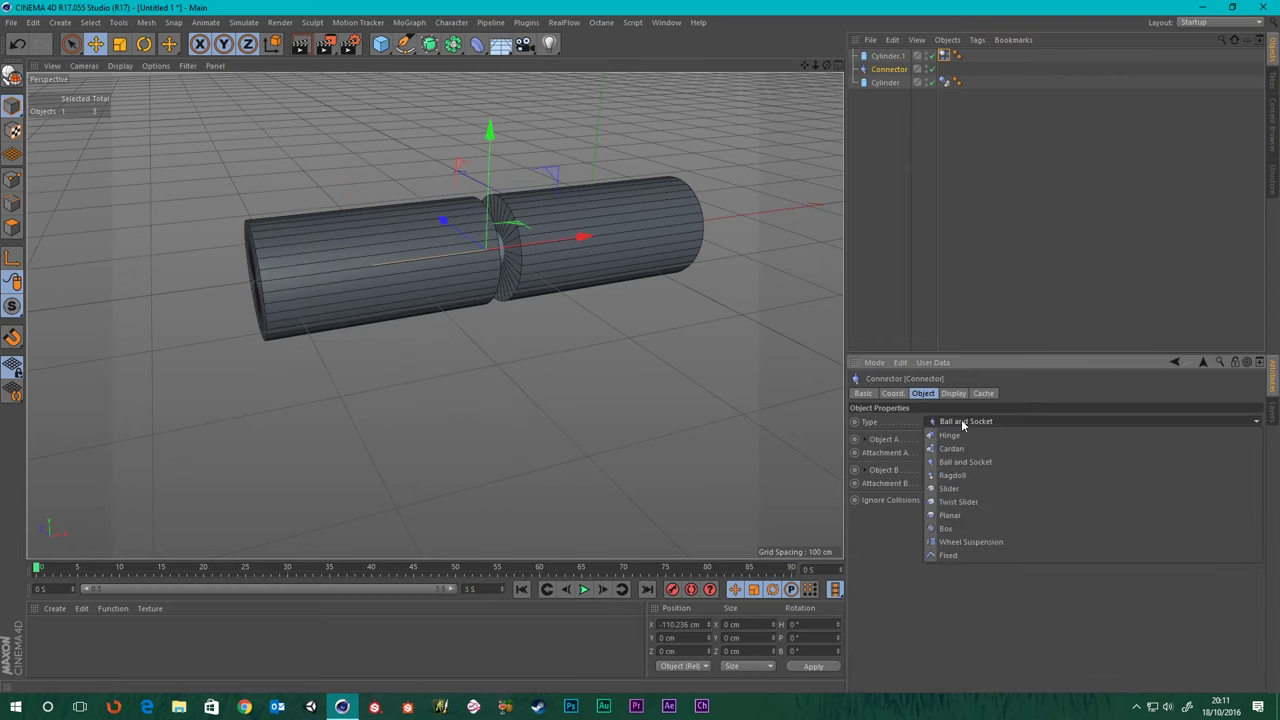
click(960, 480)
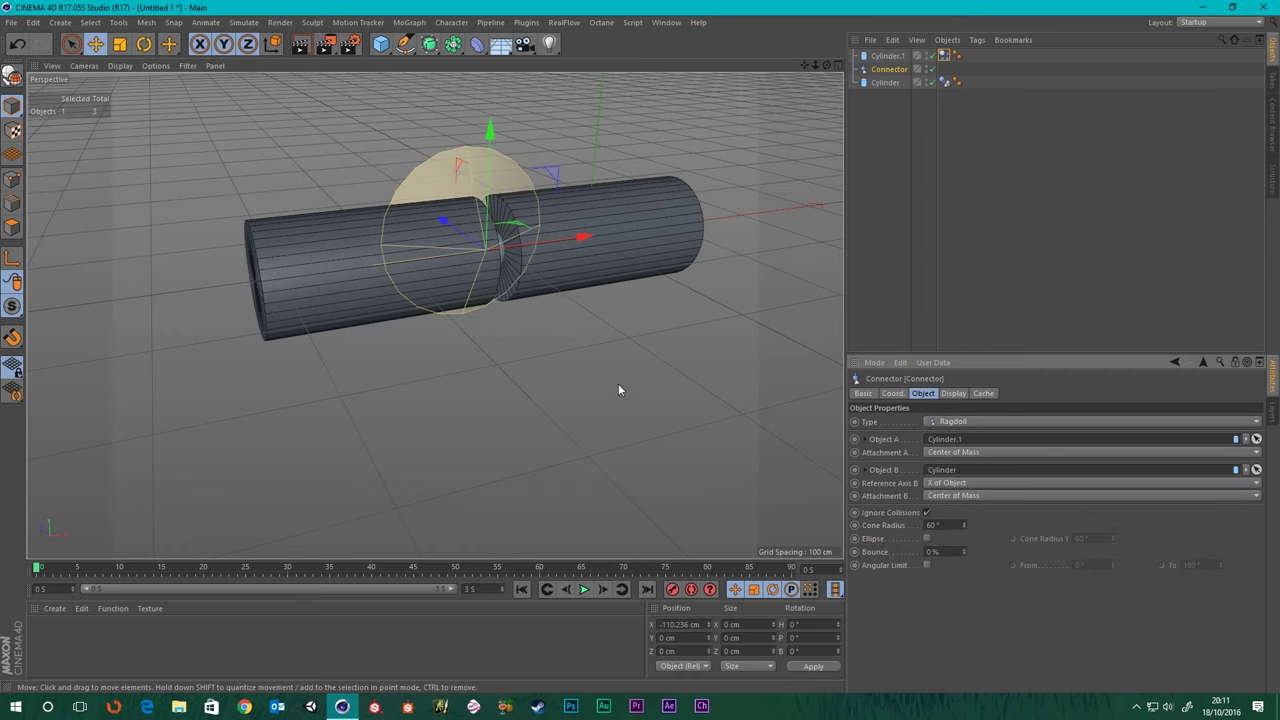
scroll(573, 316, up, 3)
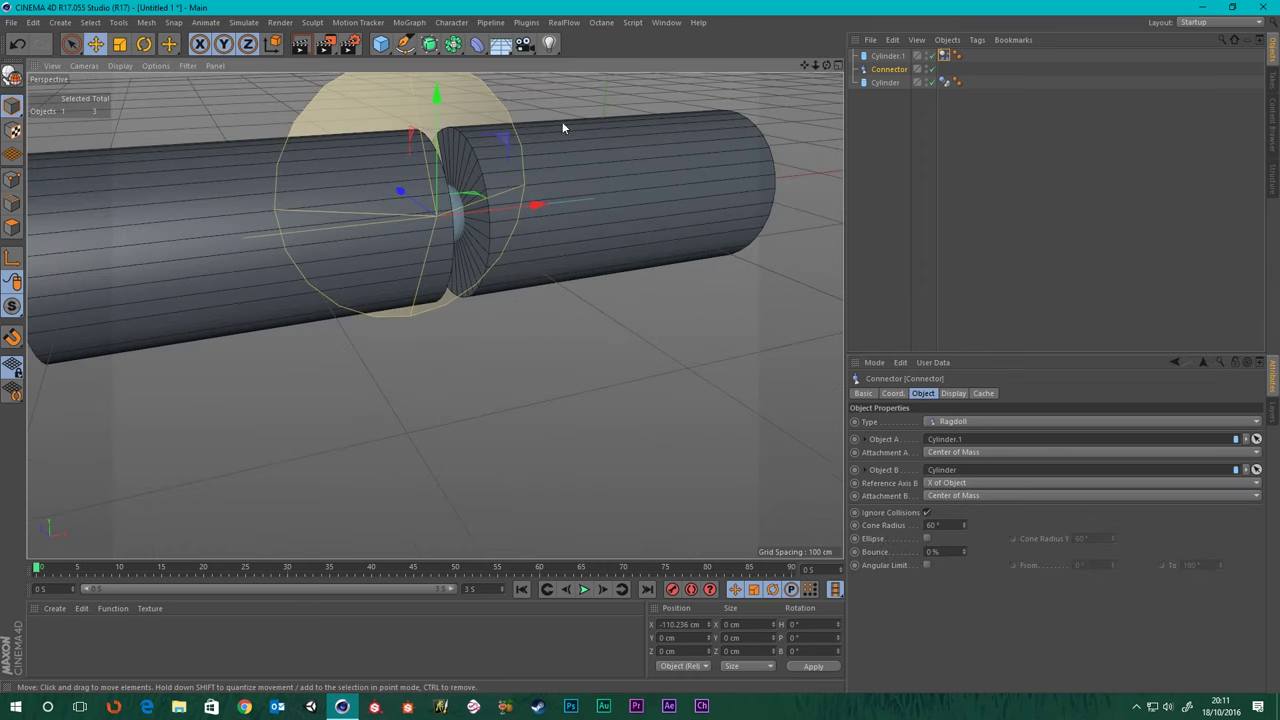
- Rotate the connector to a heading of 90° so the ragdoll cone lines up with the cylinders' length
alt+drag(562, 127, 576, 229)
alt+drag(502, 101, 575, 300)
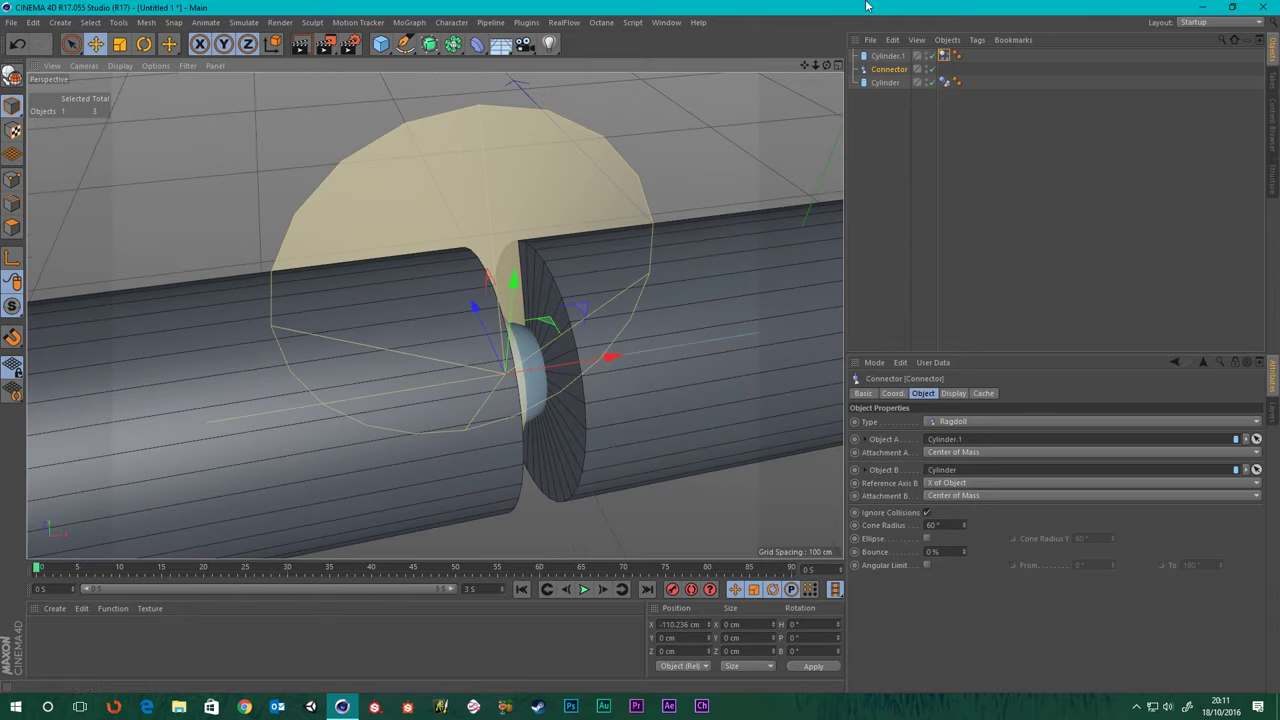
click(144, 43)
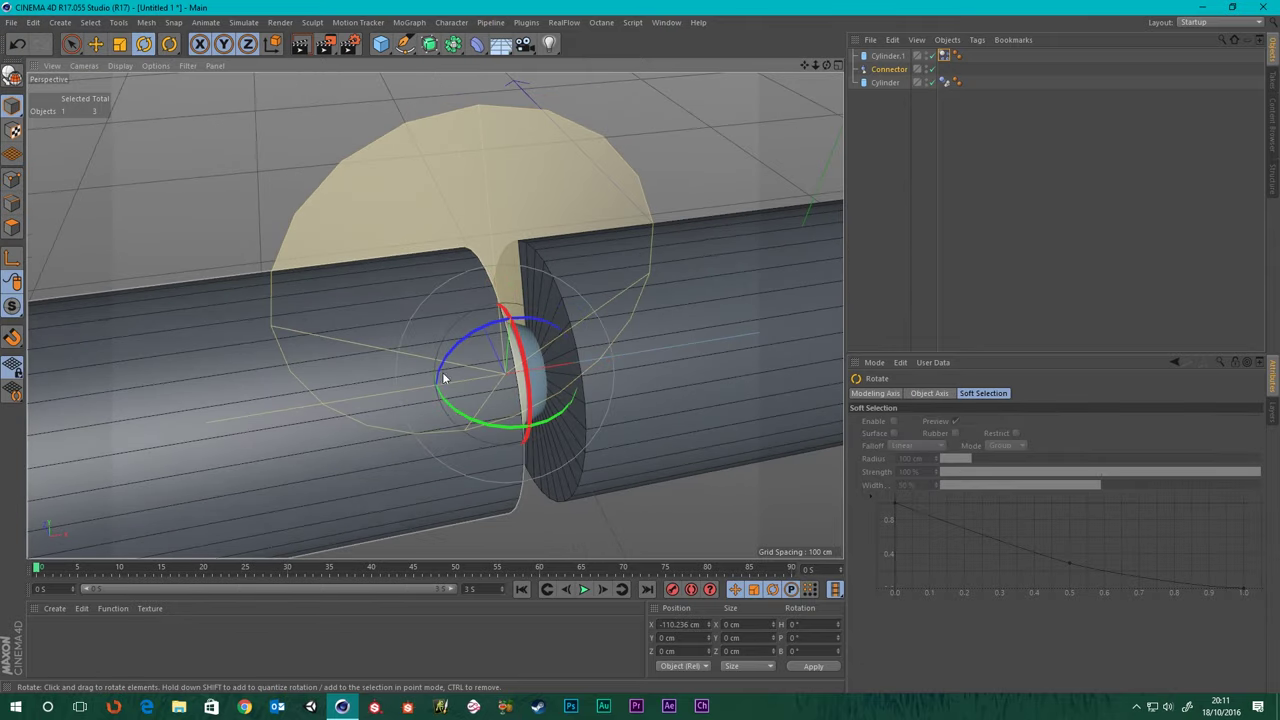
drag(450, 400, 631, 436)
scroll(492, 408, down, 5)
alt+drag(348, 405, 478, 266)
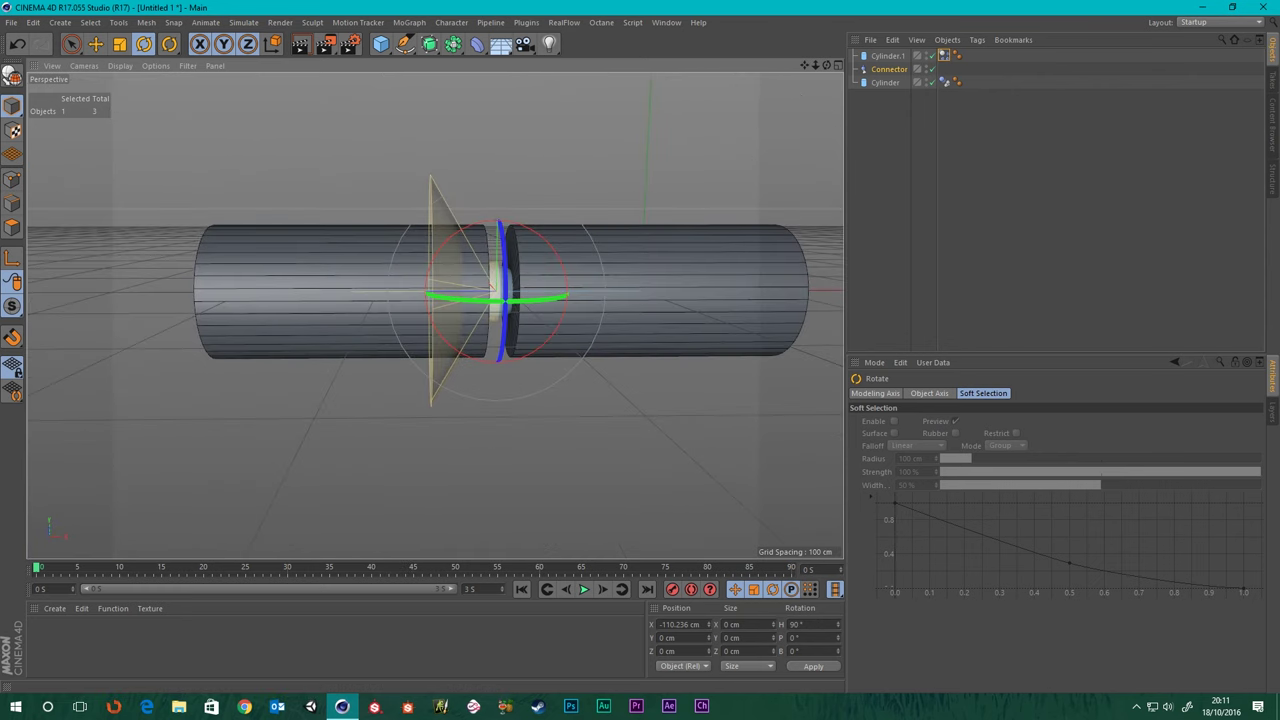
- Play the ragdoll simulation twice with the rotated connector, stopping and returning to the first frame each time
click(586, 590)
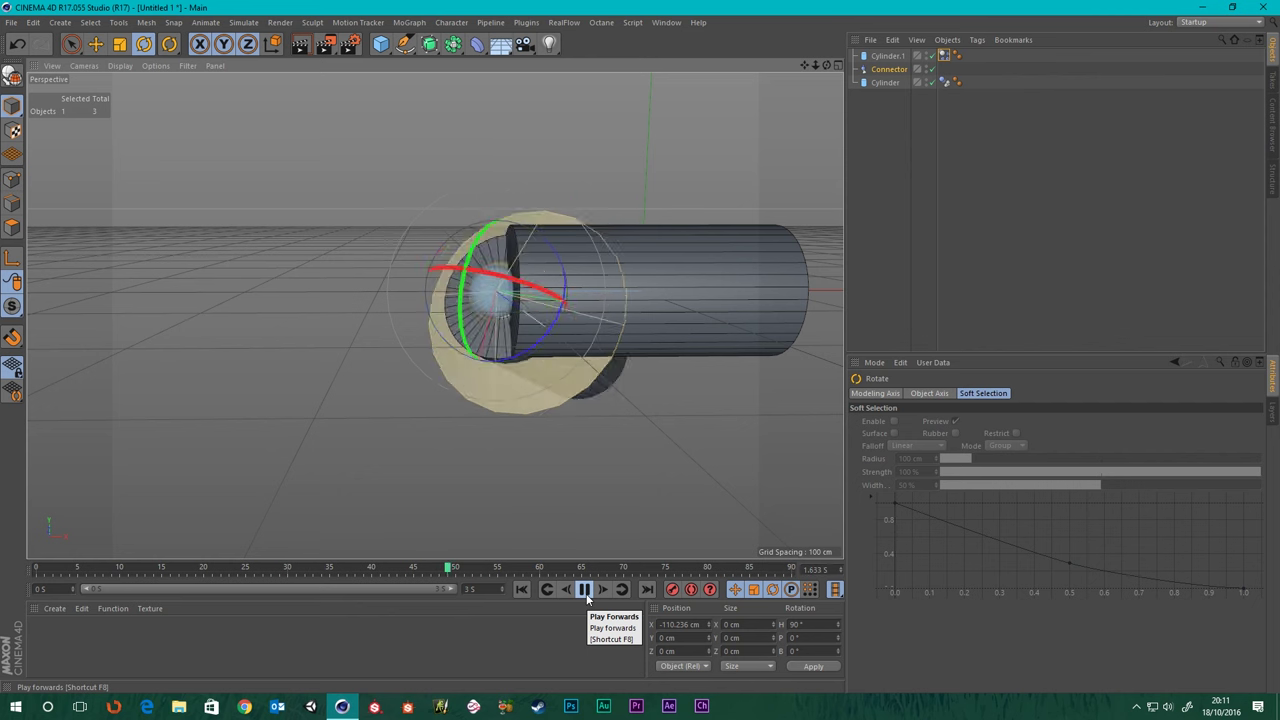
click(585, 592)
click(522, 590)
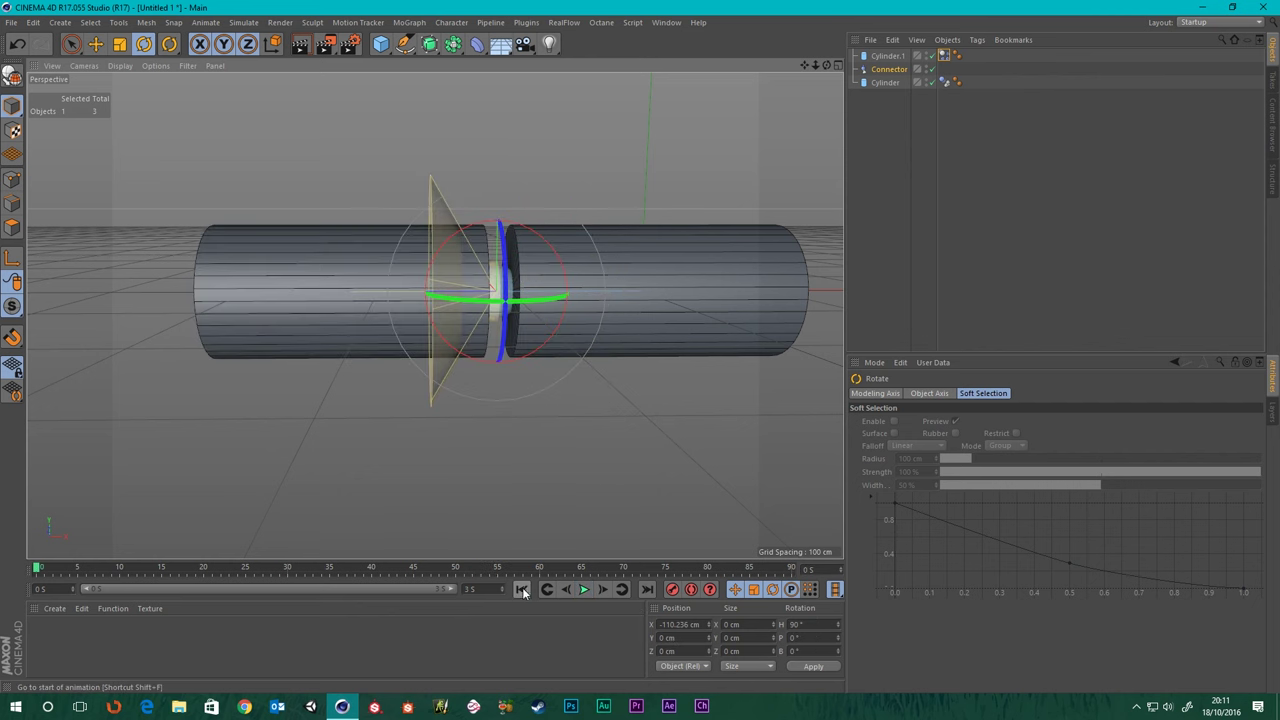
click(585, 591)
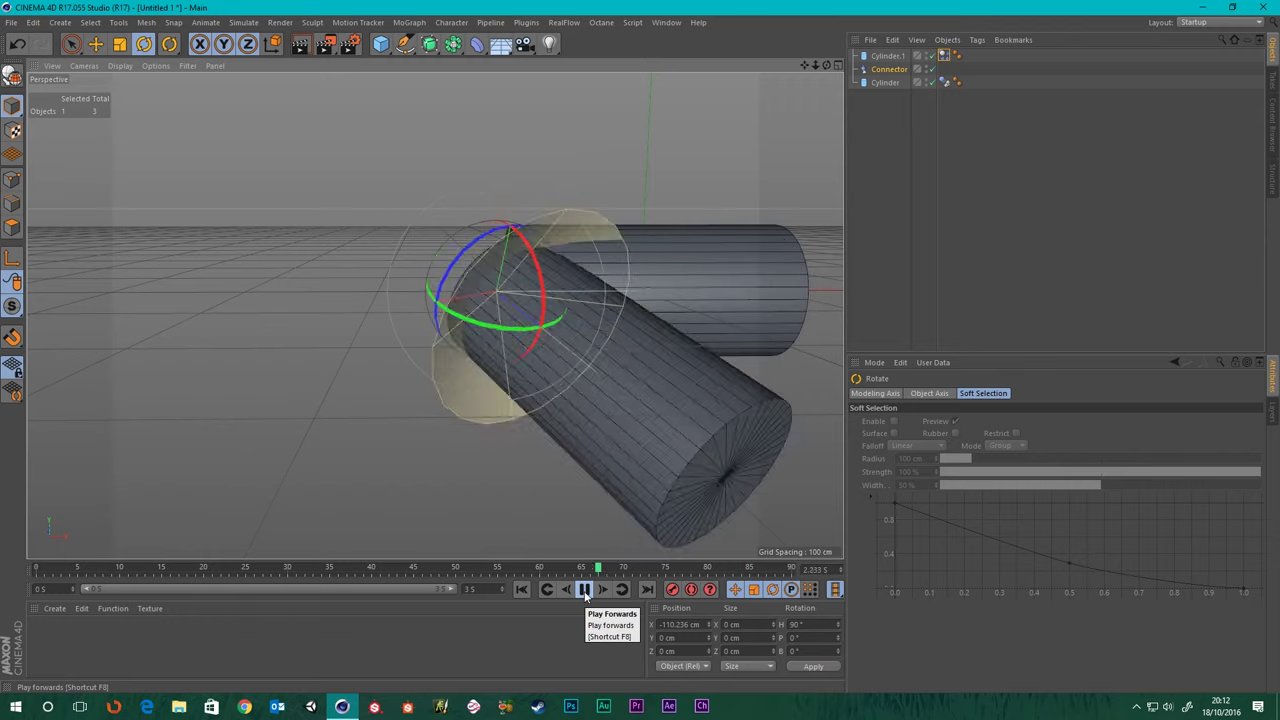
click(585, 591)
click(523, 590)
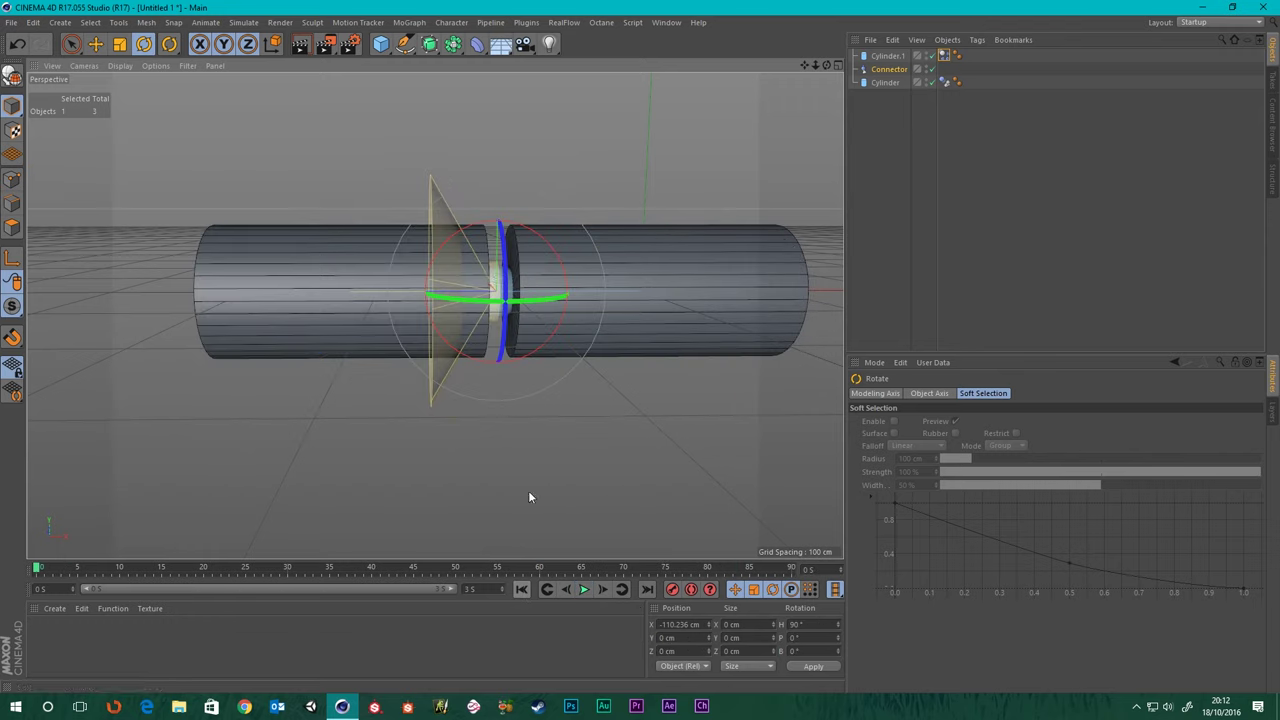
- Rotate the connector to a heading of 270° and play the simulation to check the reversed ragdoll cone
drag(466, 297, 768, 280)
click(588, 590)
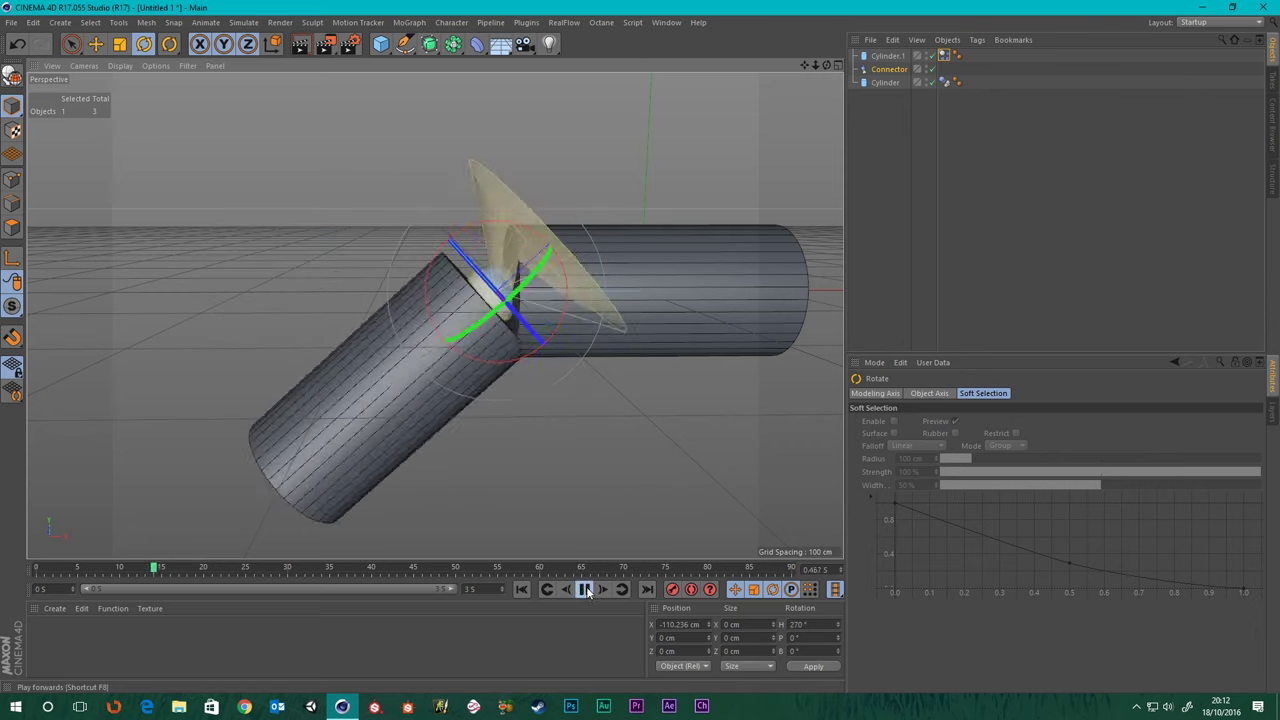
scroll(520, 394, up, 5)
scroll(520, 394, down, 5)
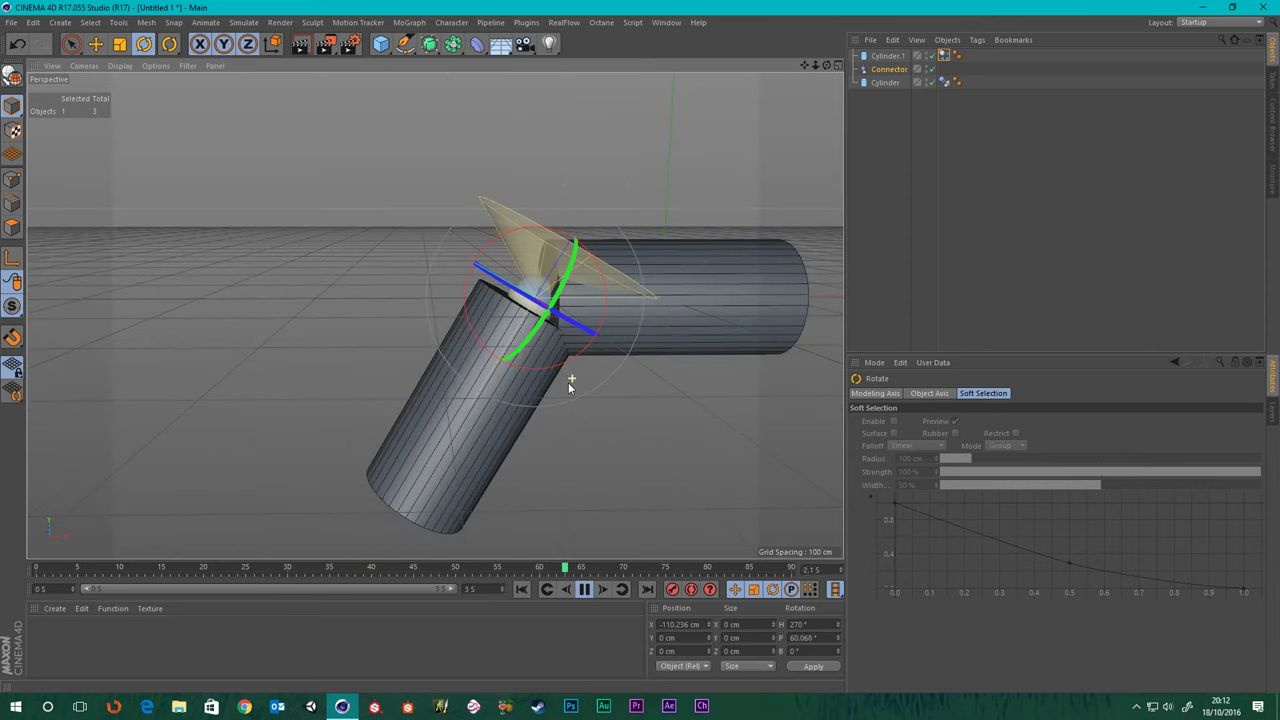
alt+drag(629, 304, 655, 341)
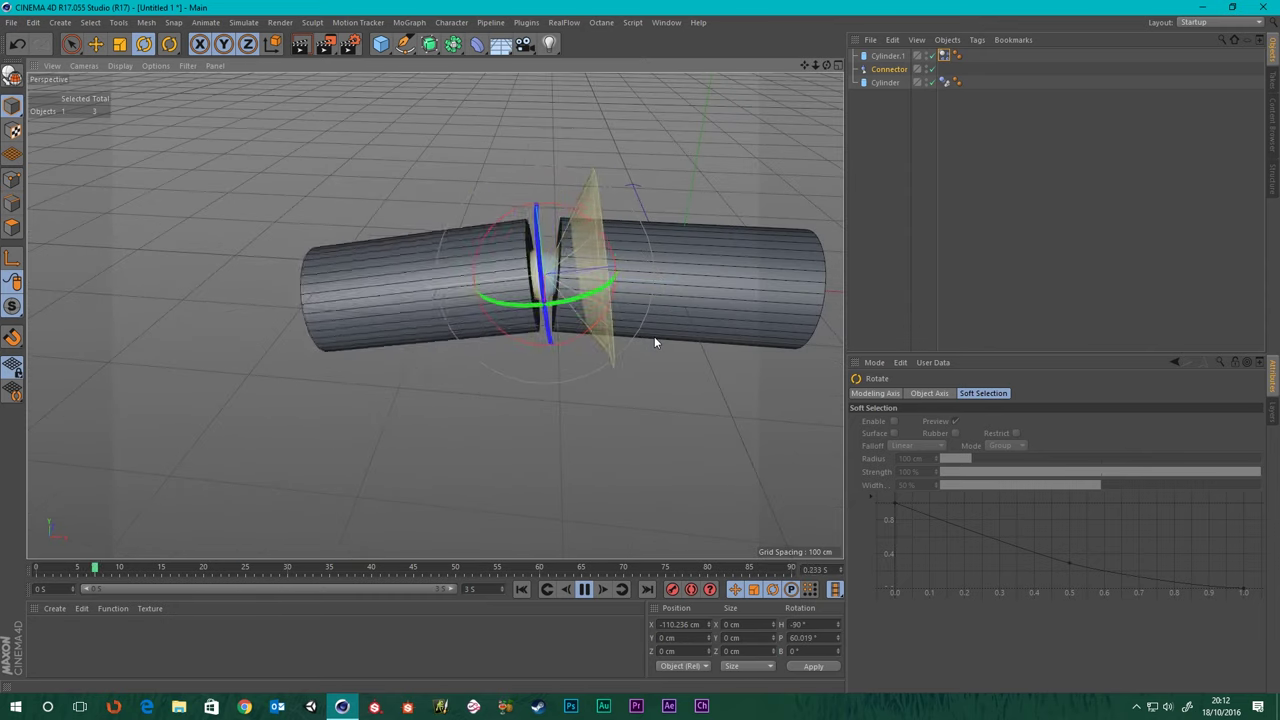
- Change the connector's type to Ball and Socket and disable Ignore Collisions while the simulation plays
click(887, 69)
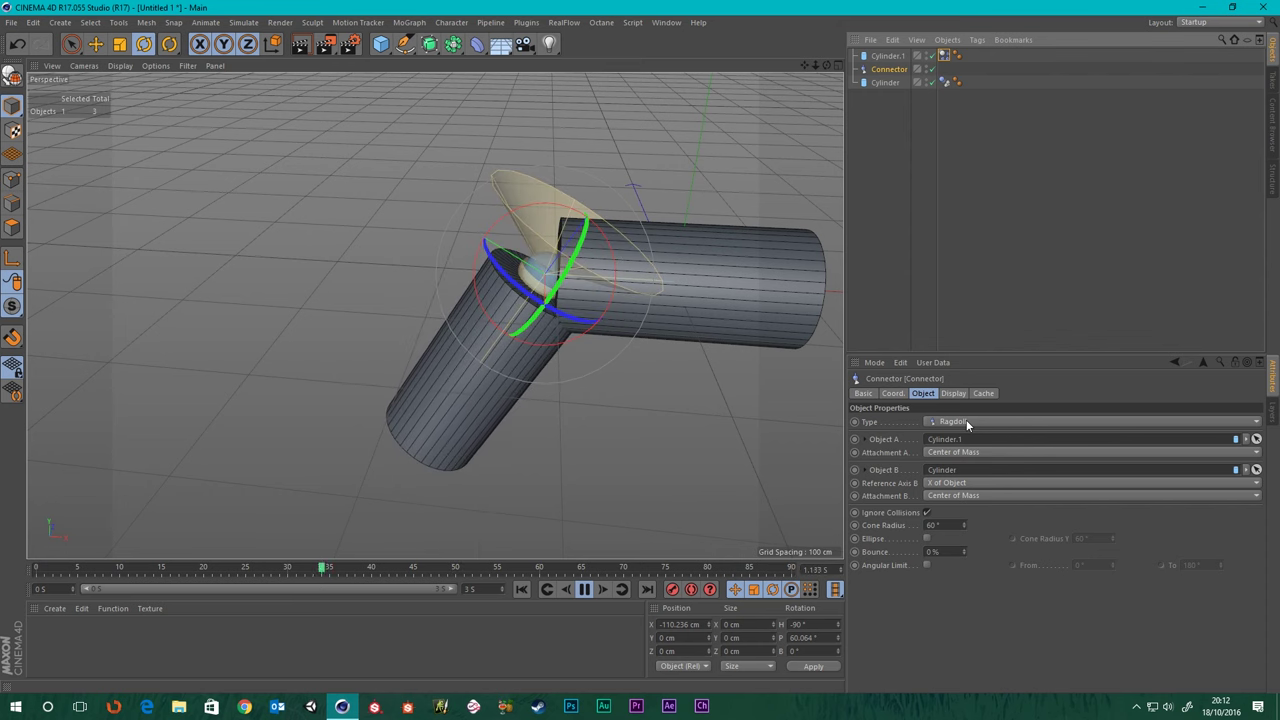
click(966, 421)
click(966, 461)
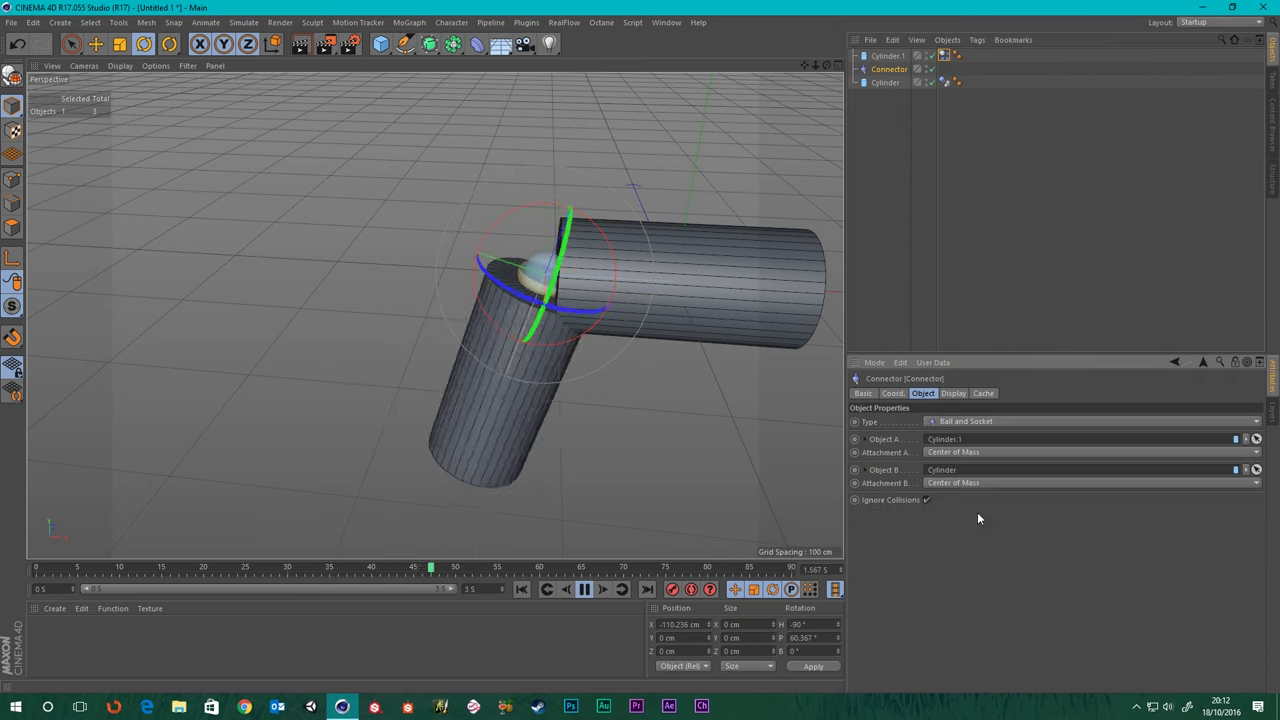
click(925, 500)
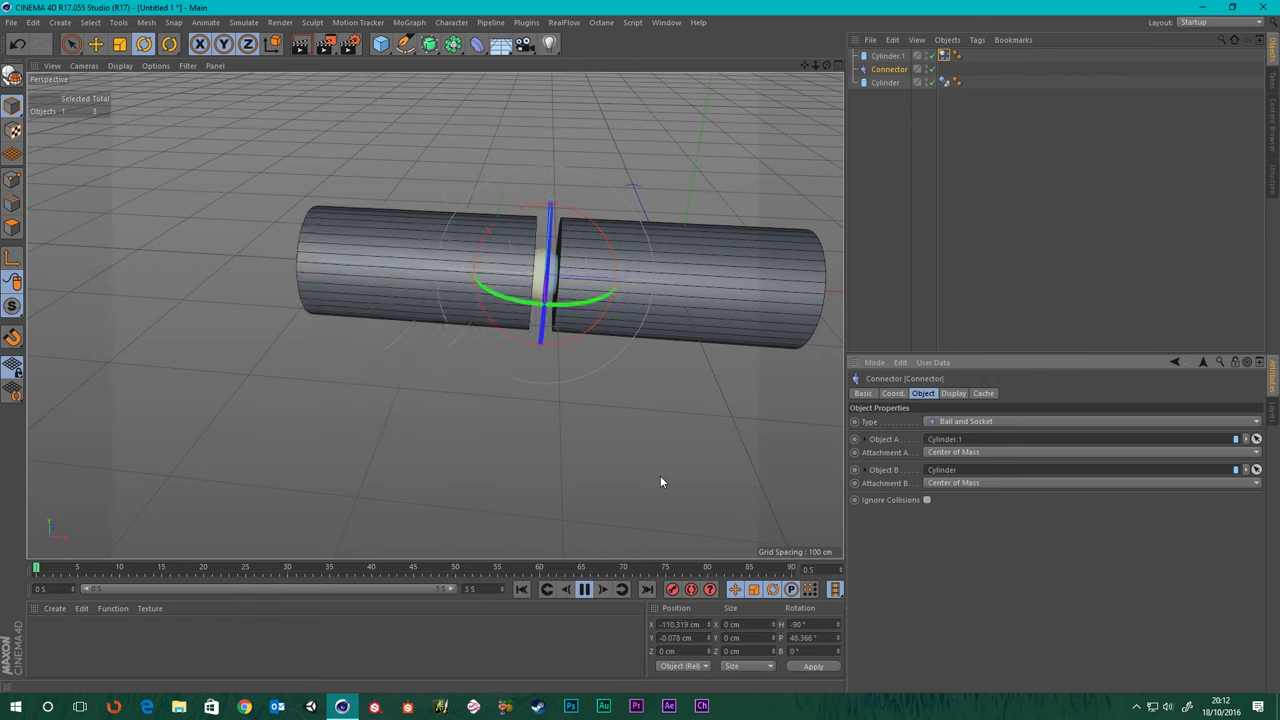
- Switch the connector back to Ragdoll and replay the simulation from the first frame, then rewind it
click(980, 421)
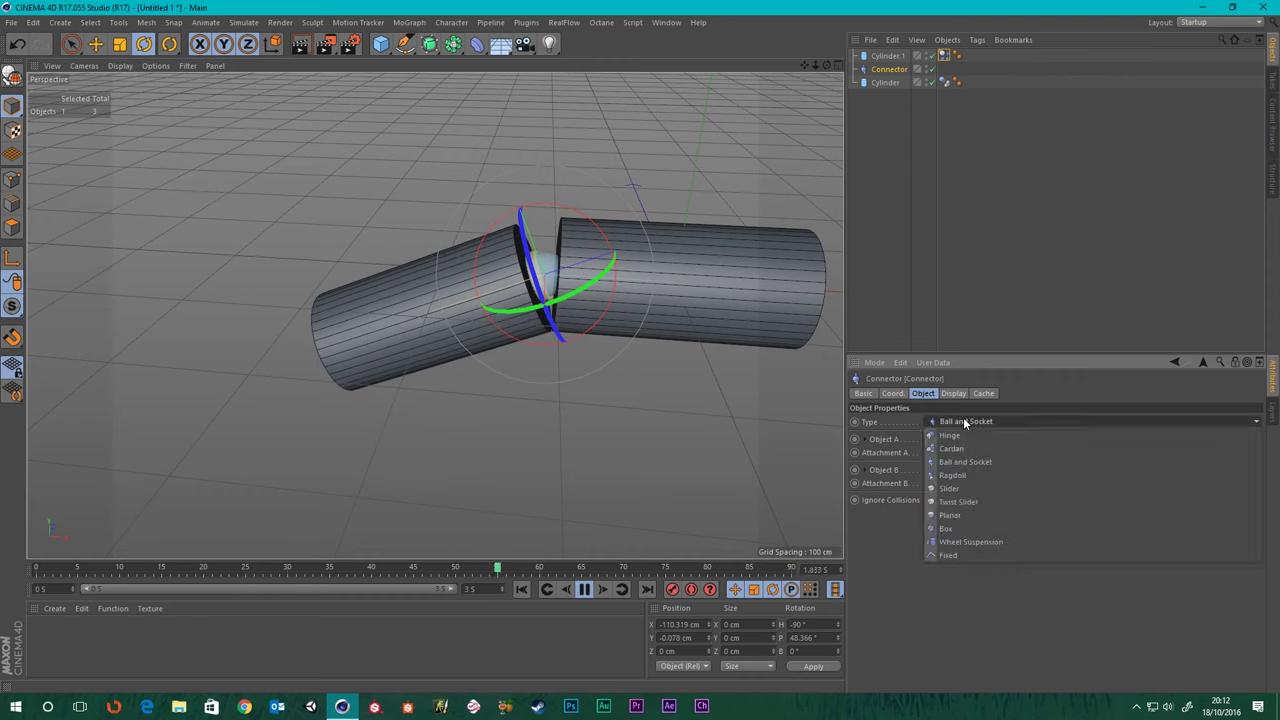
click(958, 474)
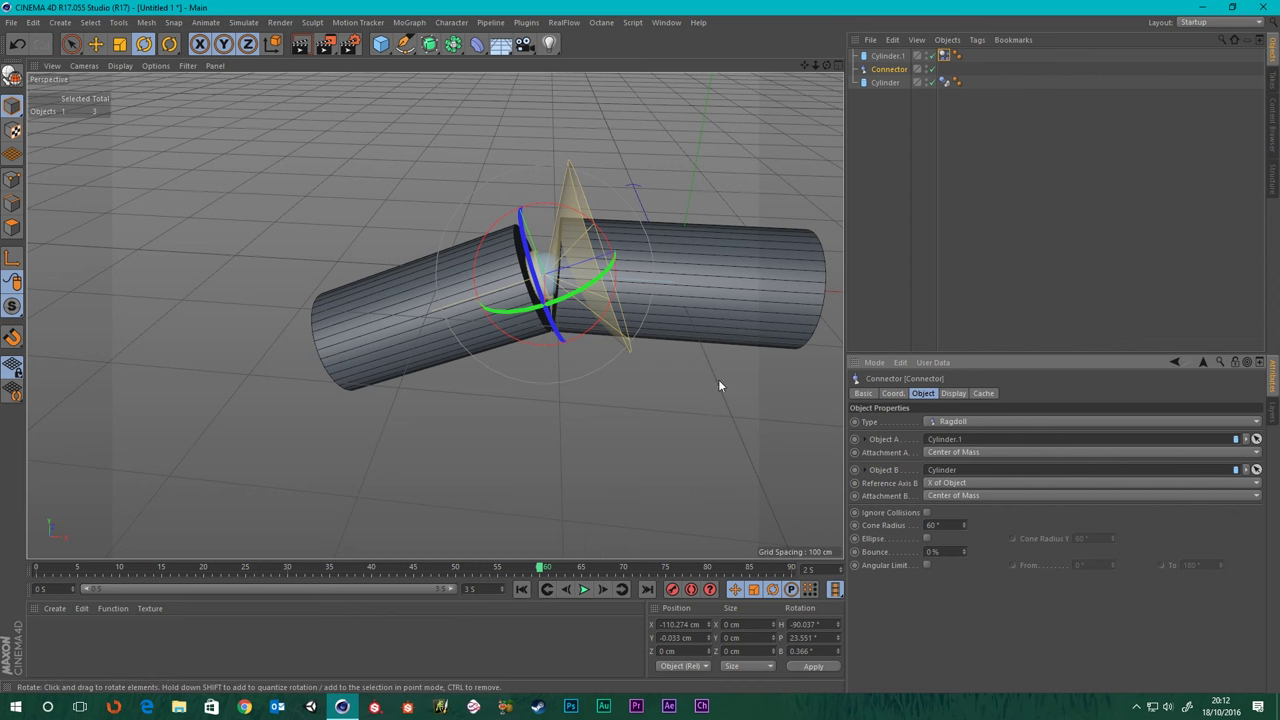
alt+drag(688, 408, 559, 280)
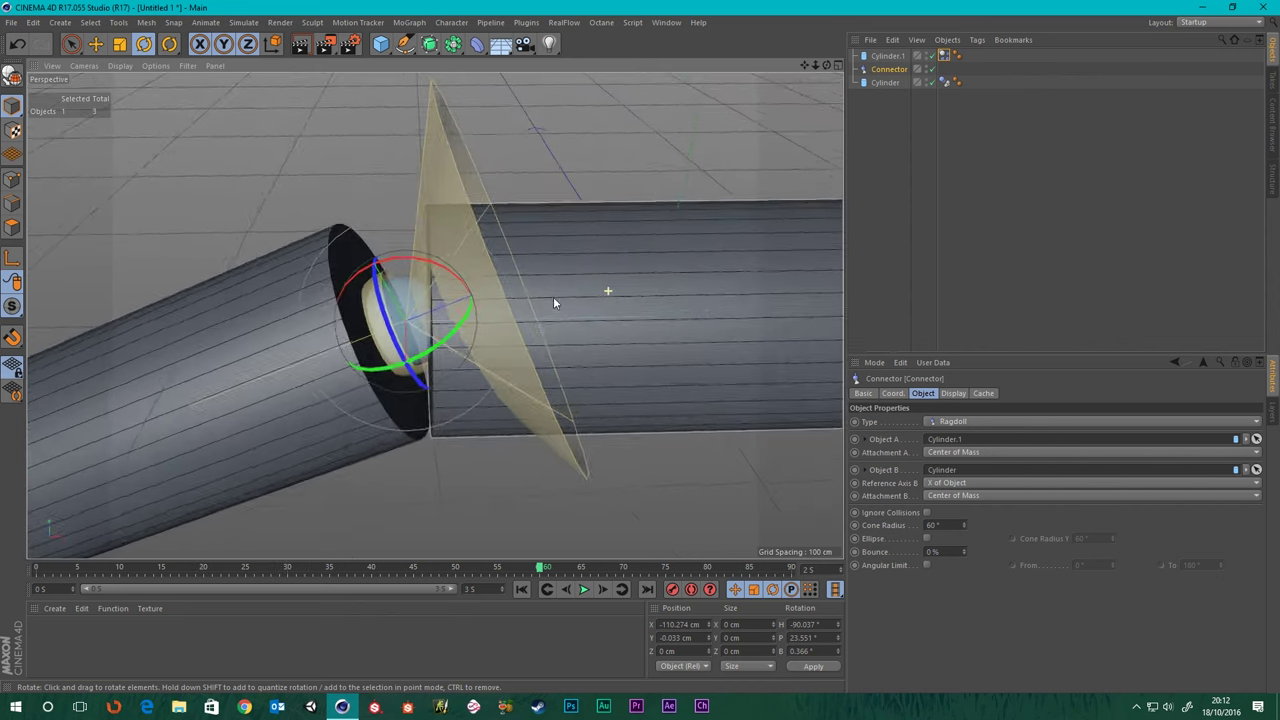
click(520, 589)
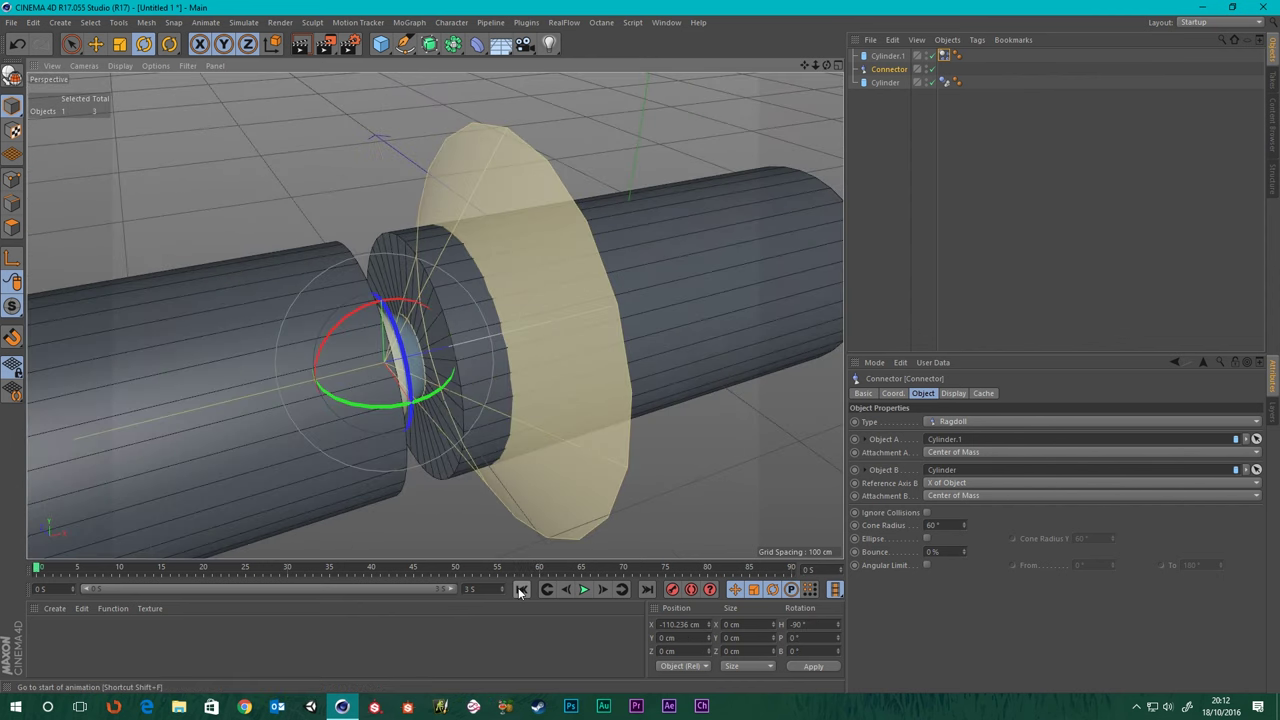
click(584, 589)
click(584, 591)
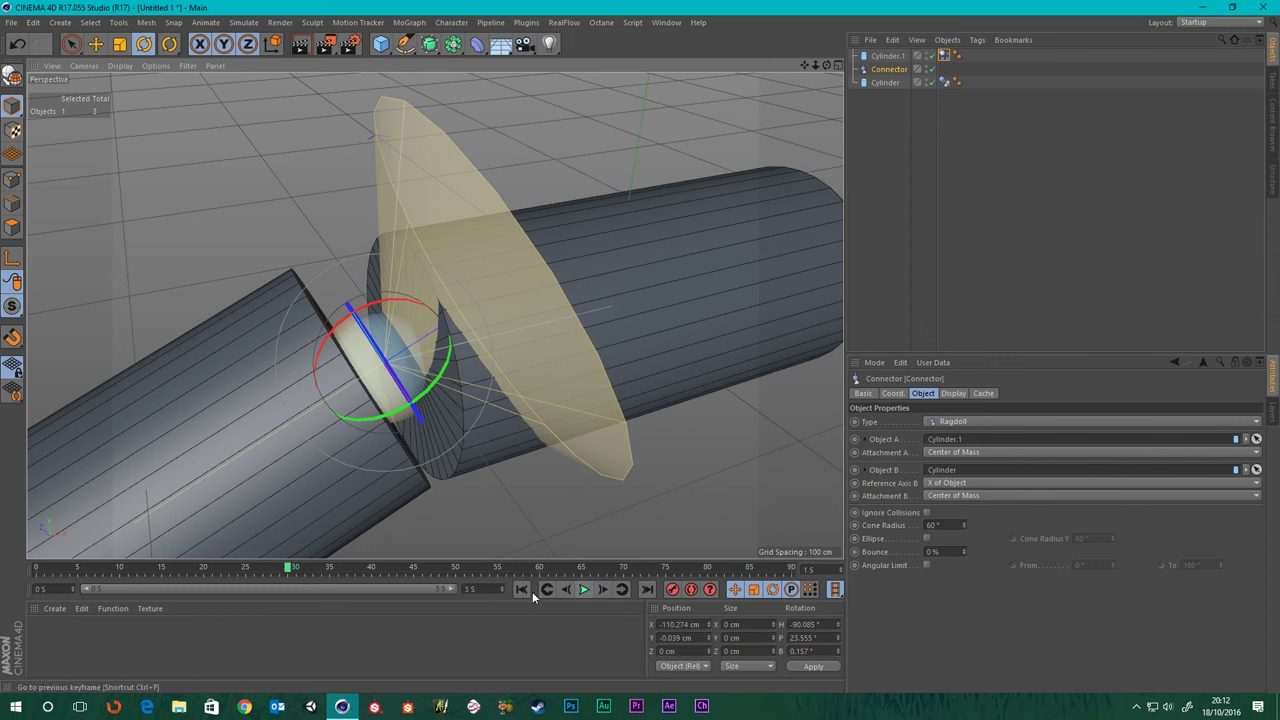
click(521, 590)
- Examine the ragdoll cone and the joint between the two cylinders from several angles and distances
scroll(612, 398, down, 8)
alt+drag(613, 404, 554, 303)
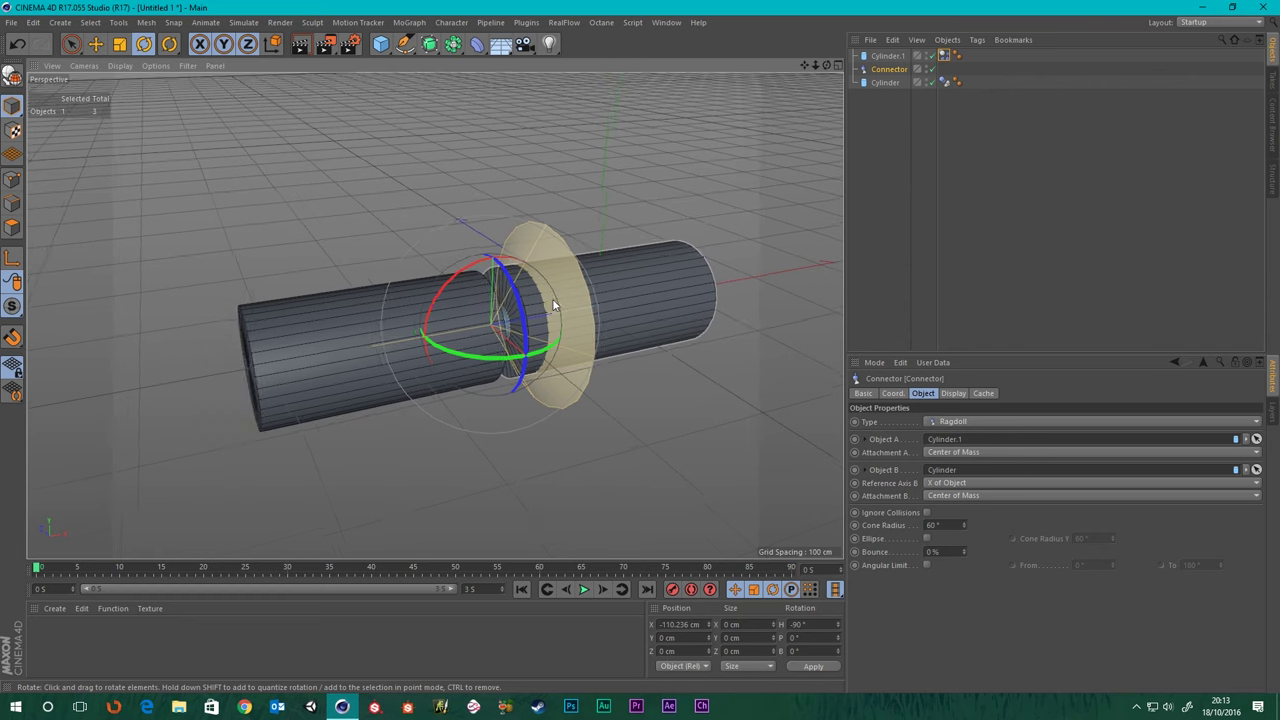
scroll(546, 309, up, 4)
scroll(546, 311, down, 5)
scroll(523, 312, up, 4)
mouse_move(538, 308)
alt+middle_down()
mouse_move(562, 304)
mouse_move(536, 285)
alt+middle_up()
alt+drag(416, 318, 477, 334)
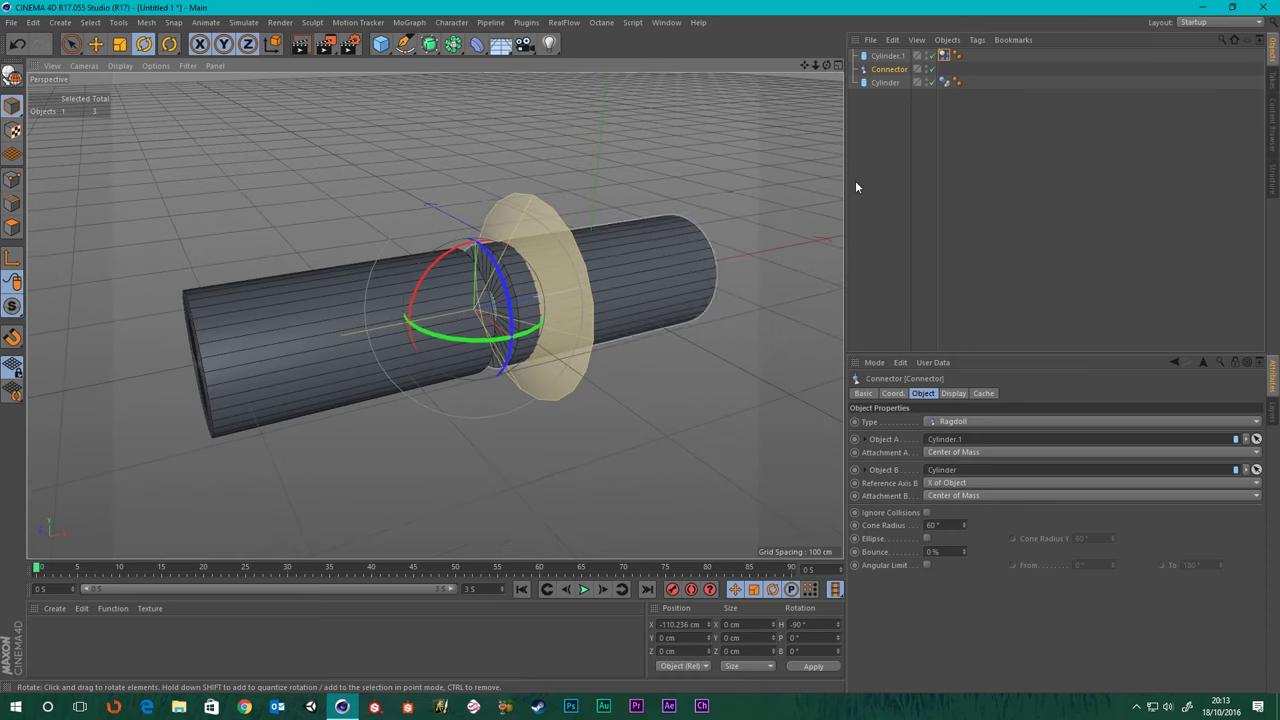
scroll(595, 289, down, 4)
scroll(580, 291, up, 4)
scroll(578, 290, down, 3)
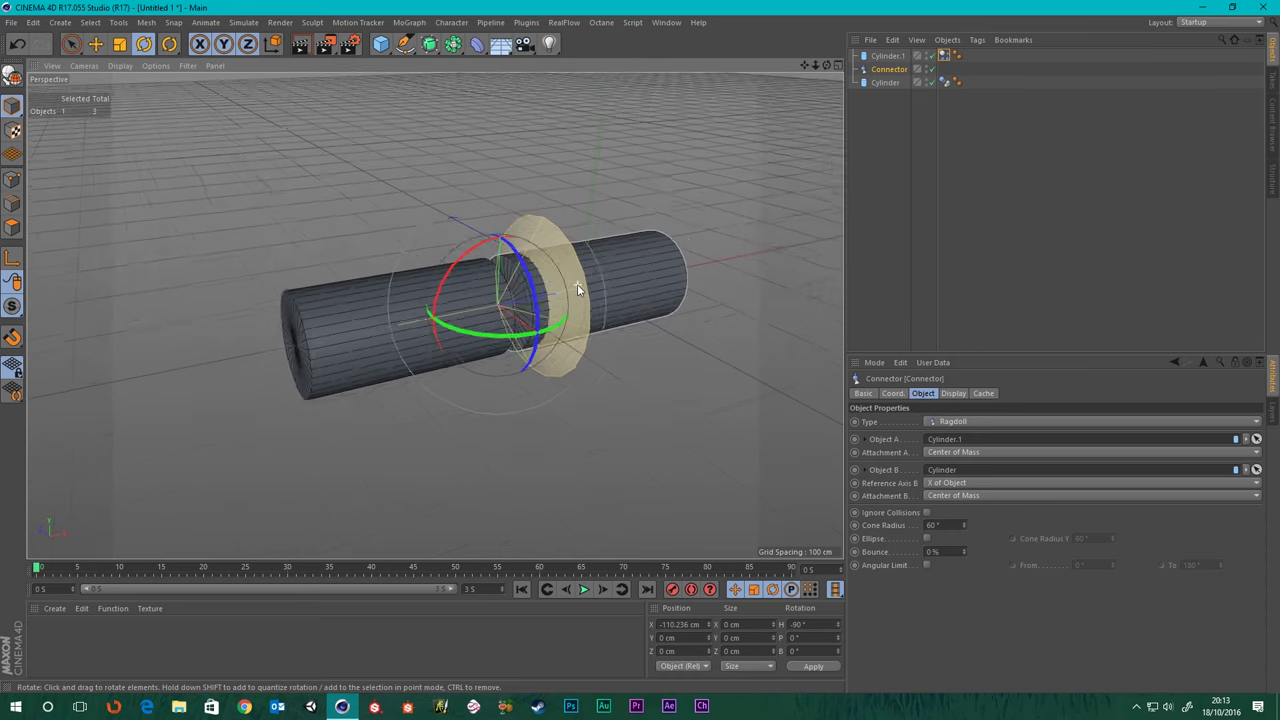
scroll(578, 290, up, 5)
scroll(580, 288, down, 4)
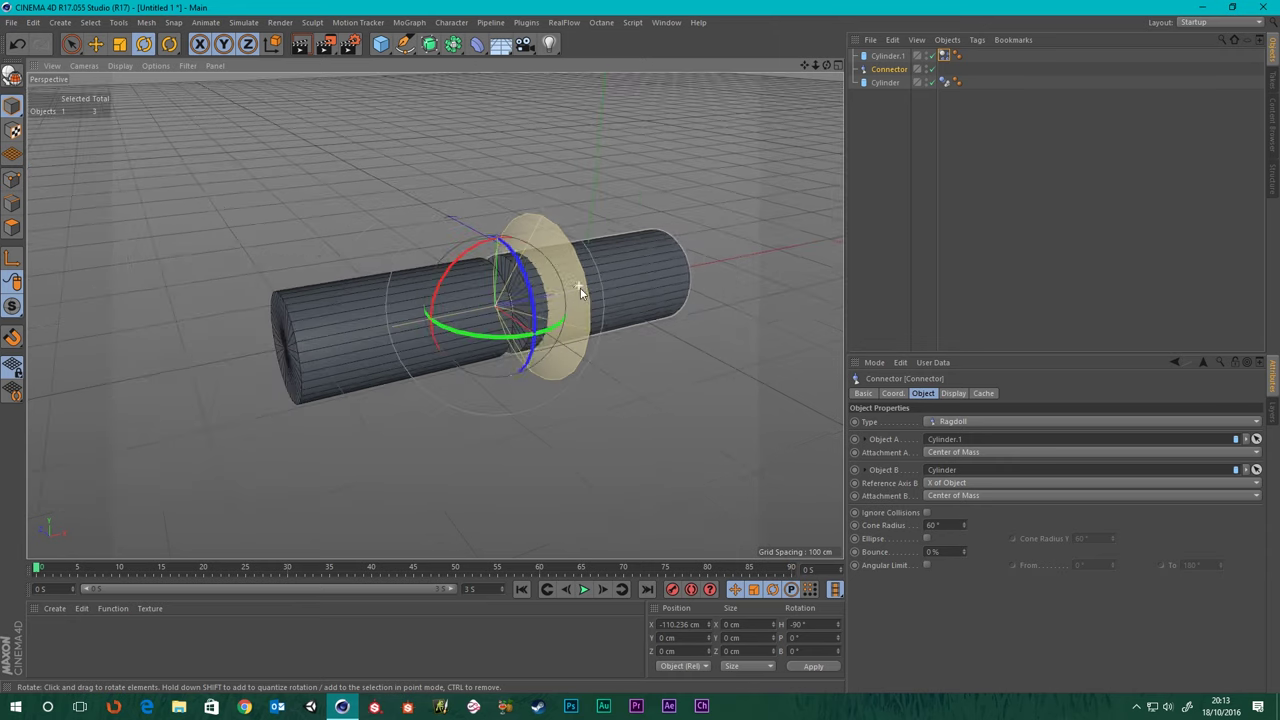
scroll(579, 285, up, 4)
alt+drag(556, 285, 528, 272)
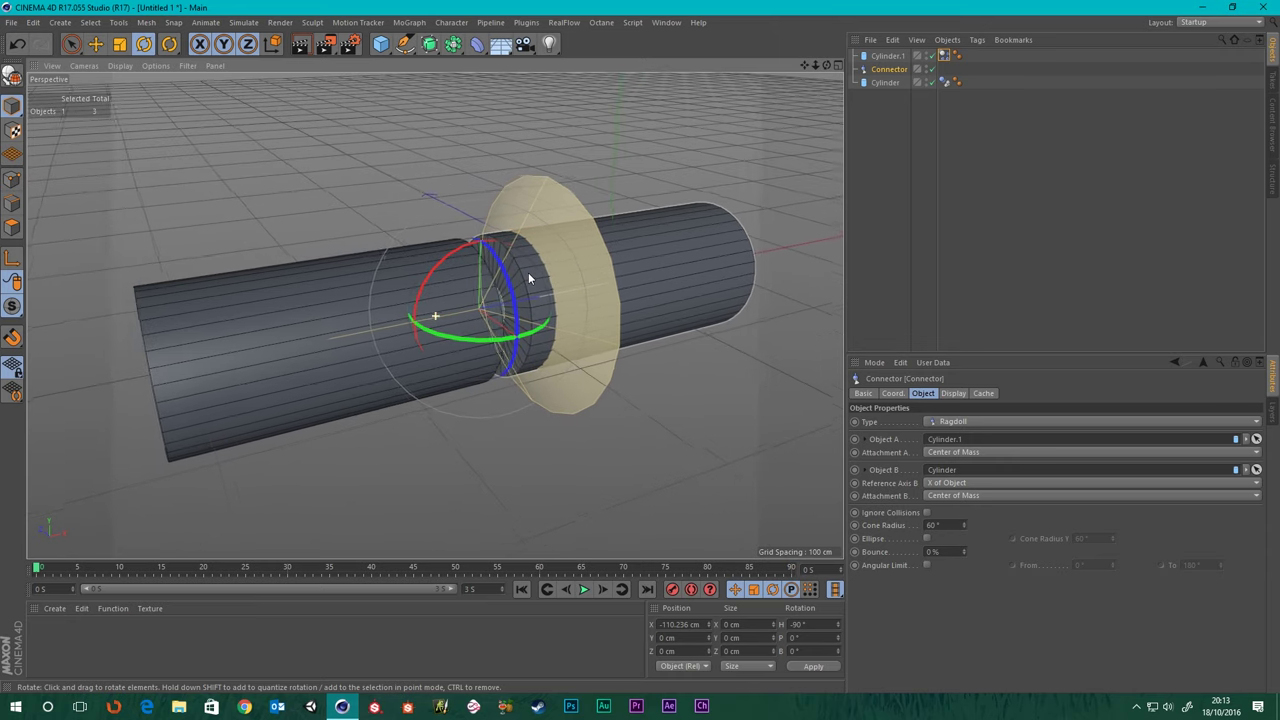
scroll(526, 276, down, 4)
scroll(524, 278, up, 4)
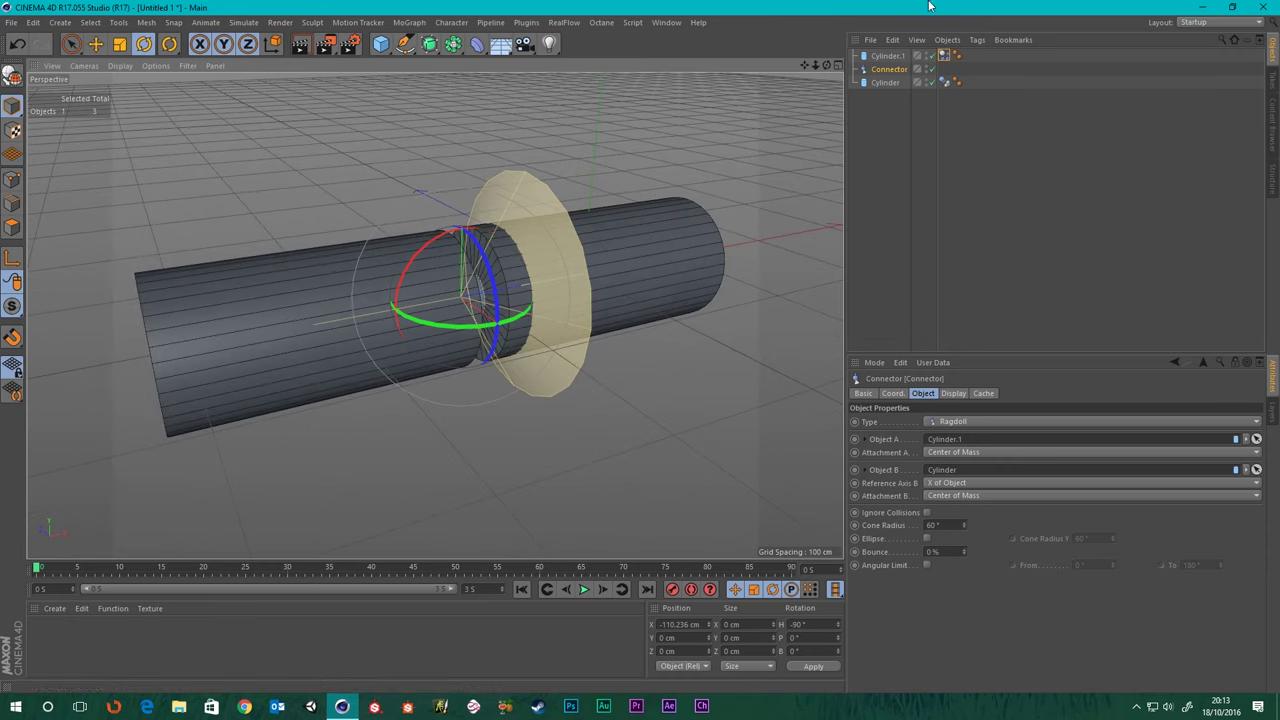
- Delete the connector and both cylinders from the scene
click(970, 421)
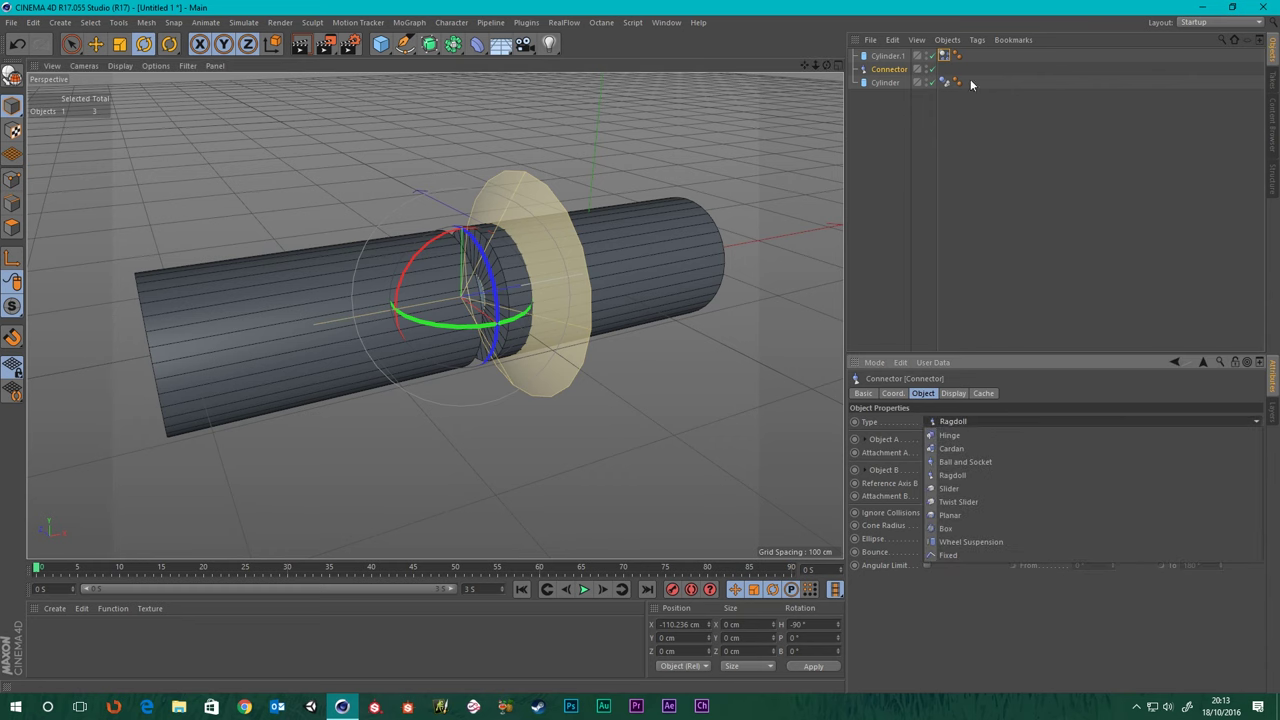
click(904, 131)
click(898, 123)
drag(908, 141, 876, 58)
key(Delete)
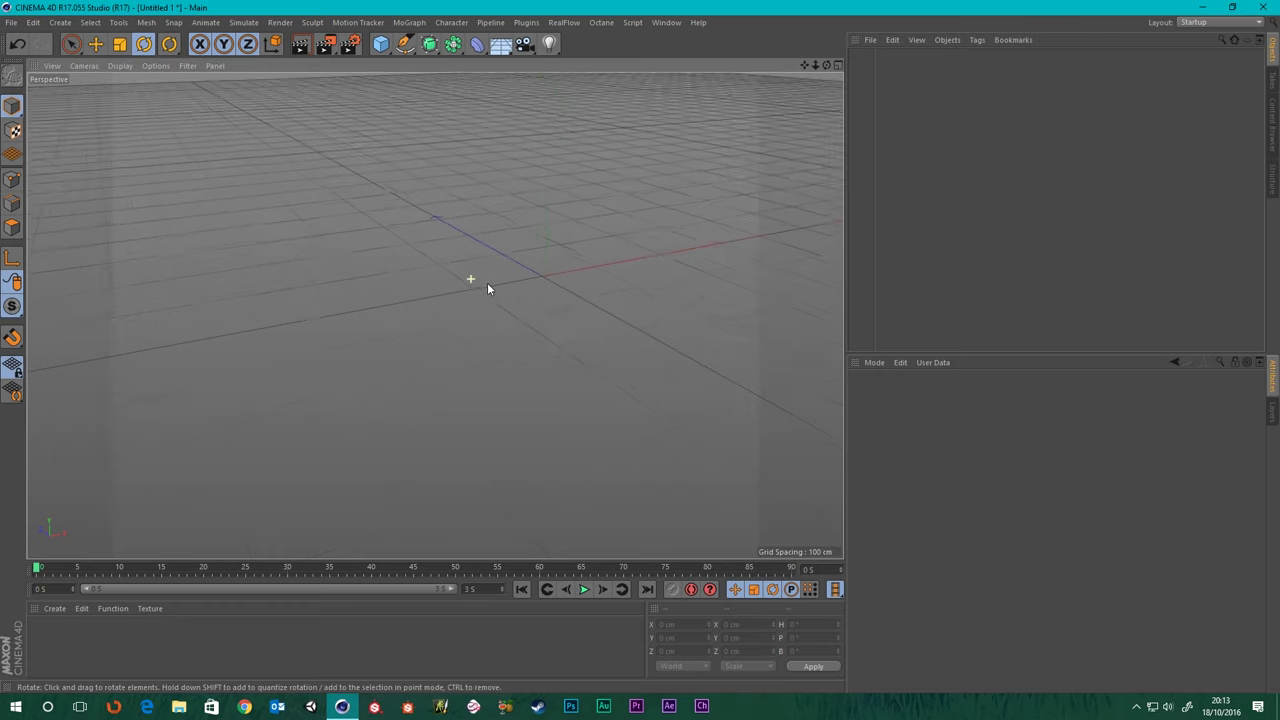
- Add a Figure primitive to the empty scene
alt+drag(568, 169, 453, 271)
mouse_move(510, 312)
alt+mouse_down()
mouse_move(477, 351)
mouse_move(509, 309)
mouse_move(506, 334)
alt+mouse_up()
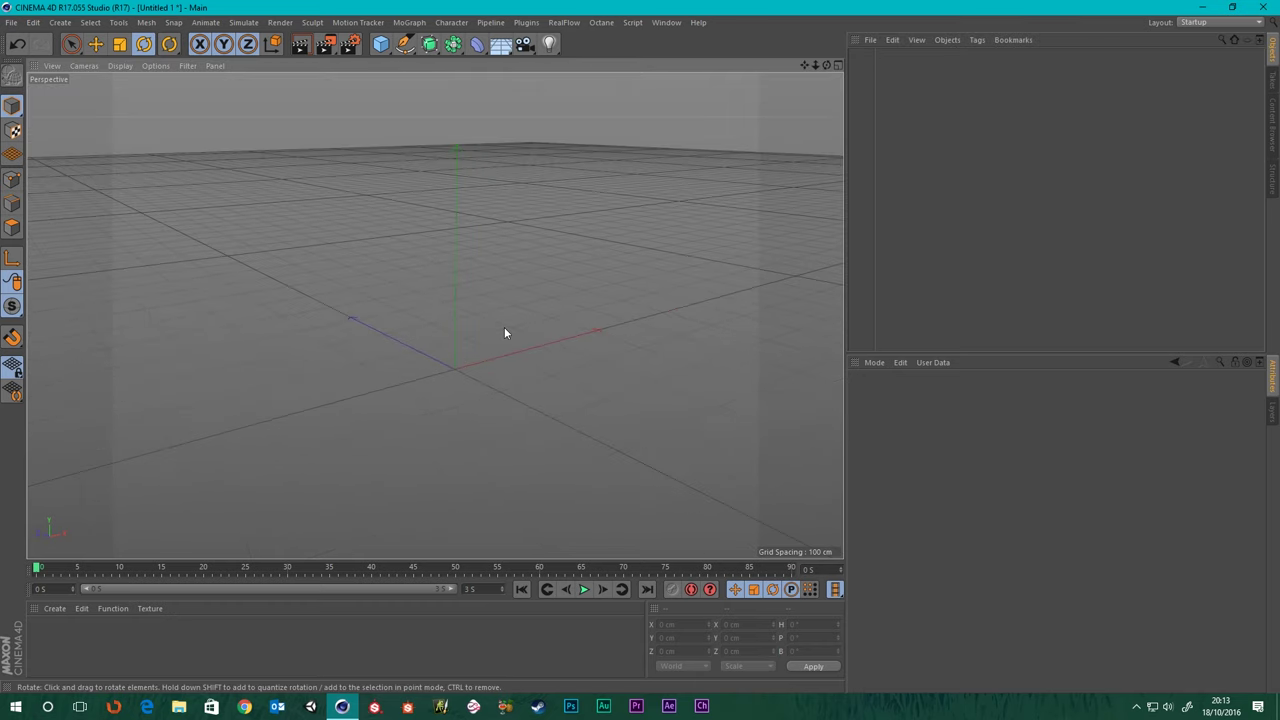
click(380, 45)
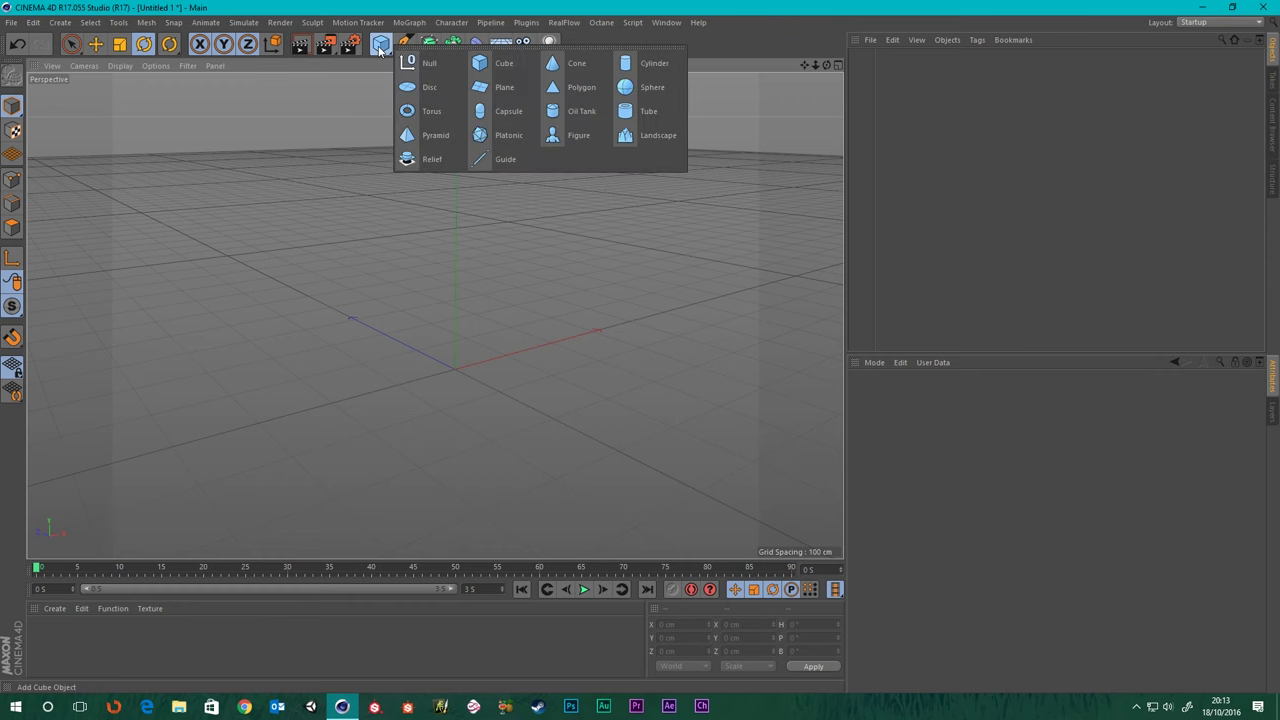
click(571, 137)
scroll(566, 336, down, 5)
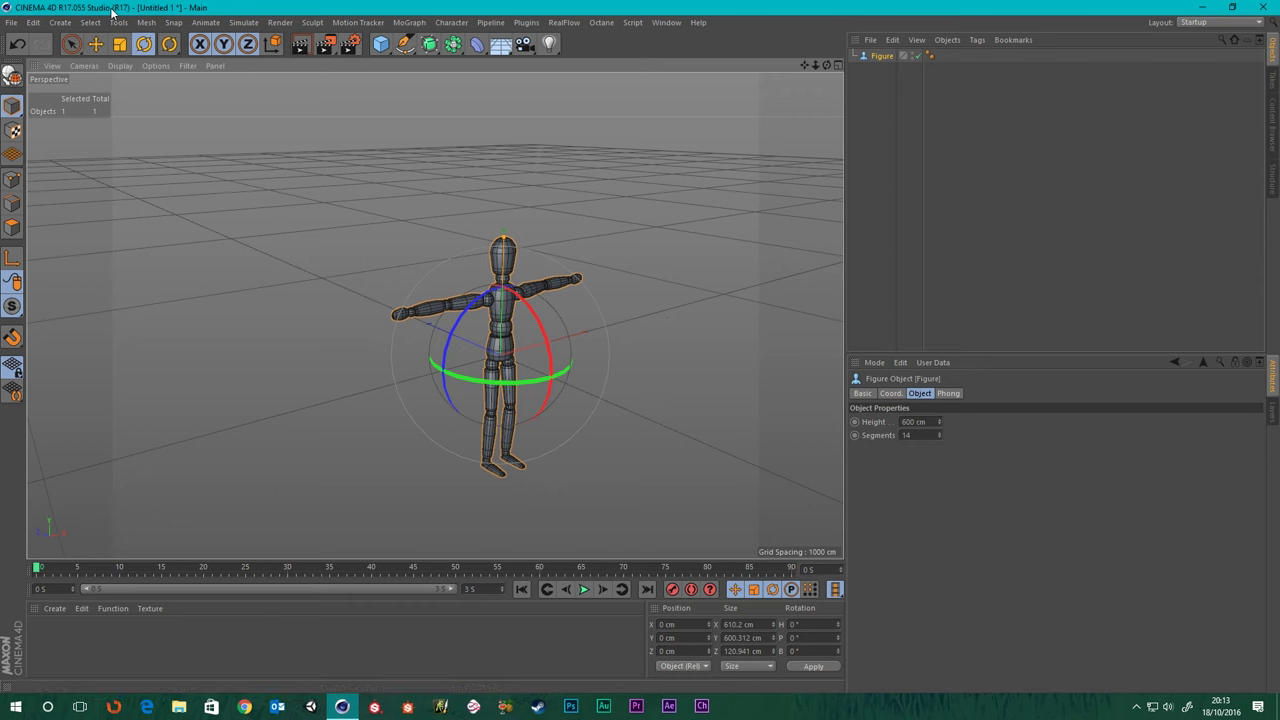
- Move the figure up along the Y axis to about 320 cm so its feet rest near floor level
click(95, 44)
alt+drag(423, 253, 440, 305)
drag(486, 266, 485, 124)
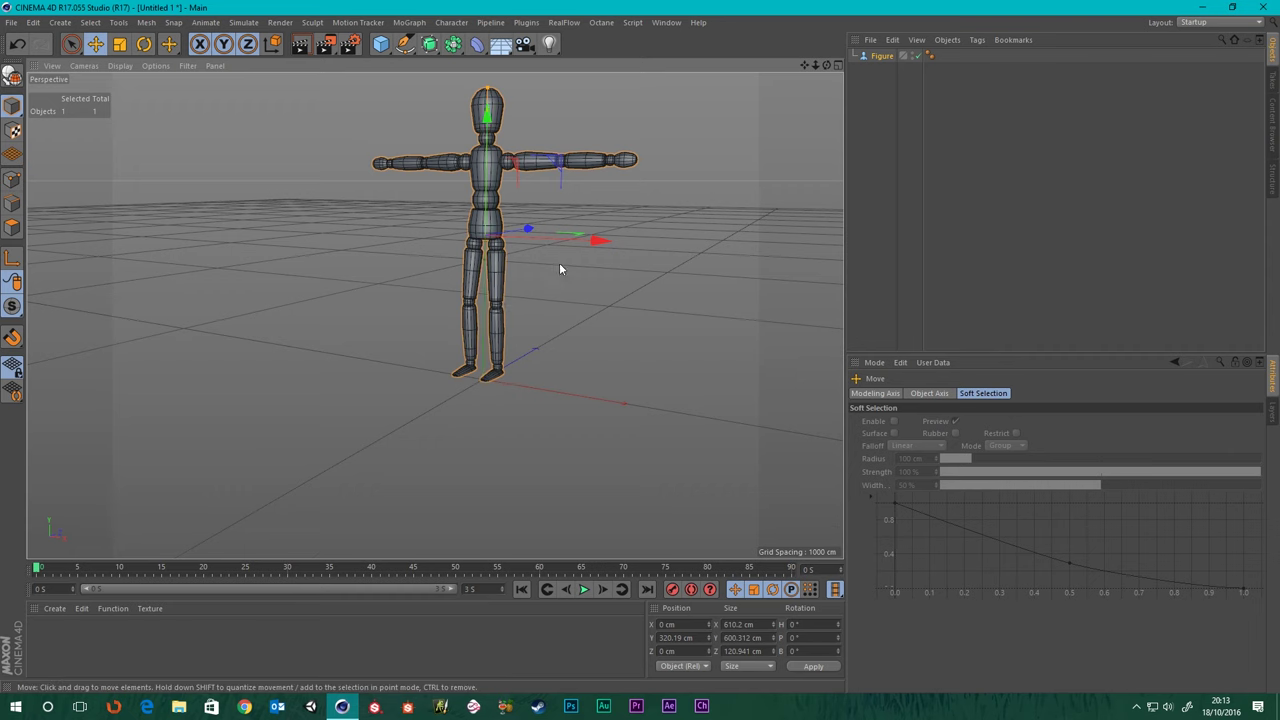
alt+right_drag(517, 211, 515, 178)
alt+middle_drag(519, 141, 517, 264)
alt+drag(499, 189, 491, 212)
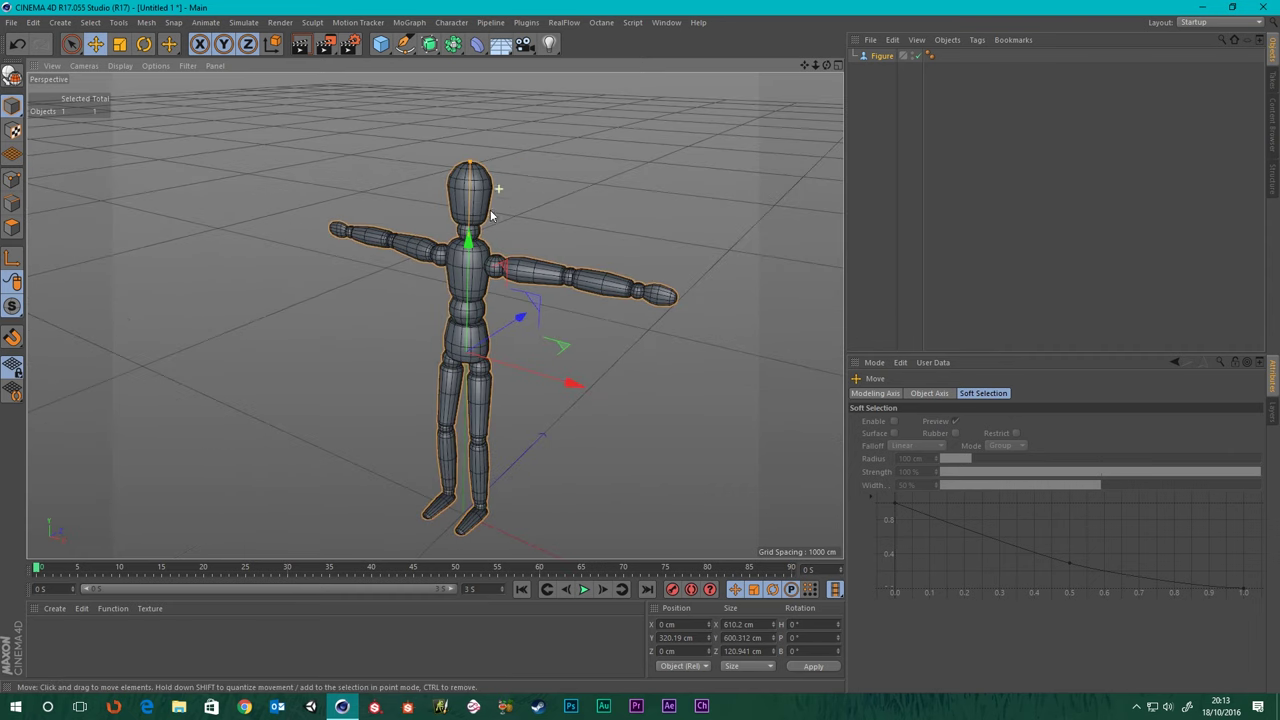
- Make the figure editable, inspect its object hierarchy, and deselect it
click(881, 56)
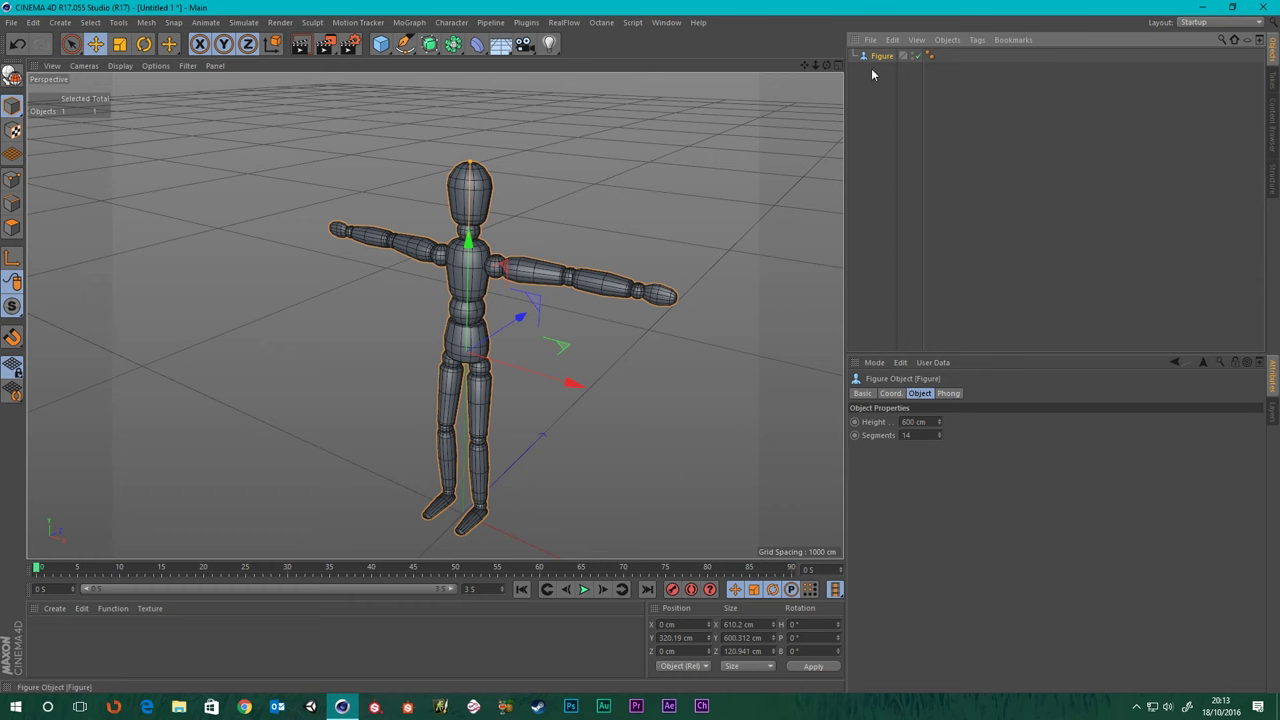
key(c)
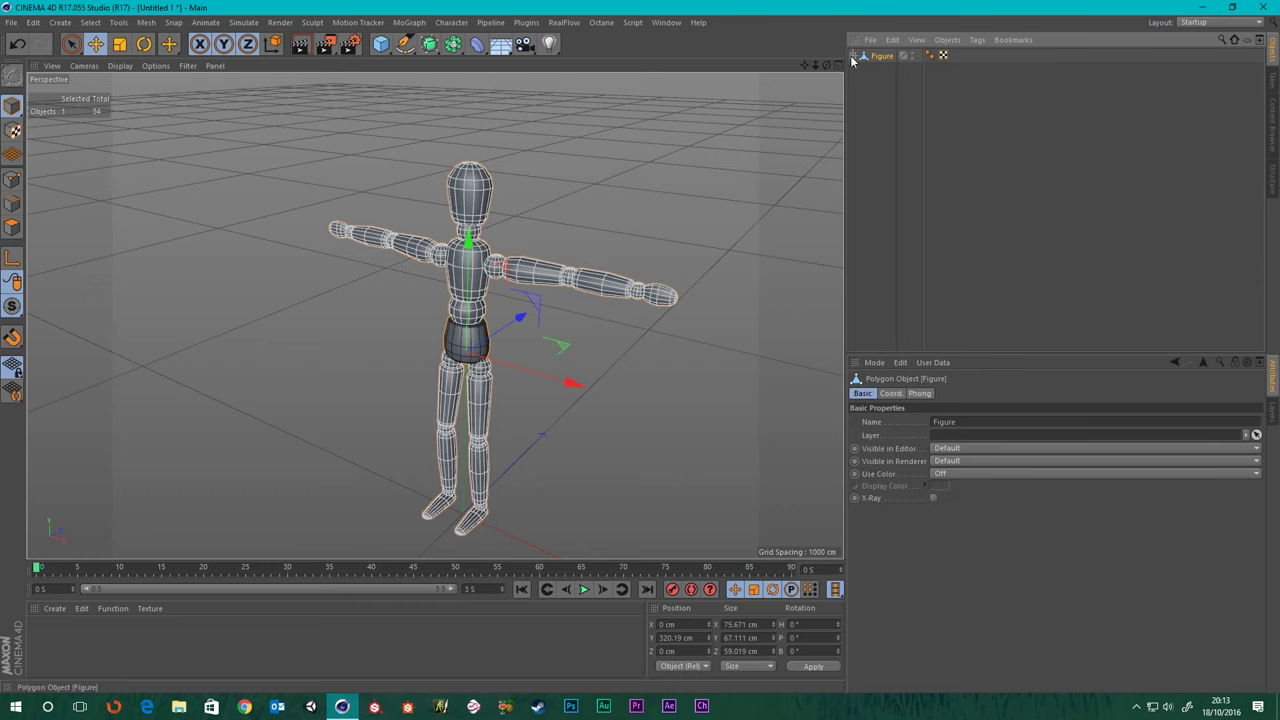
click(853, 57)
click(853, 57)
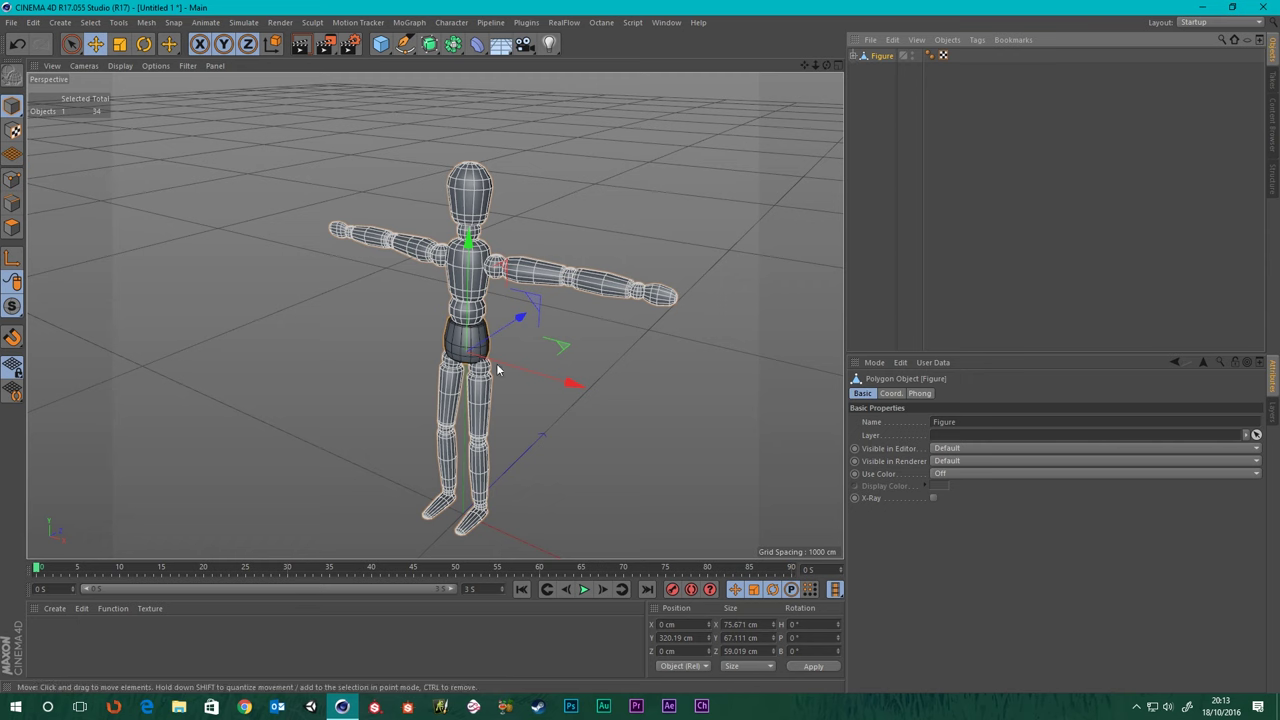
click(656, 406)
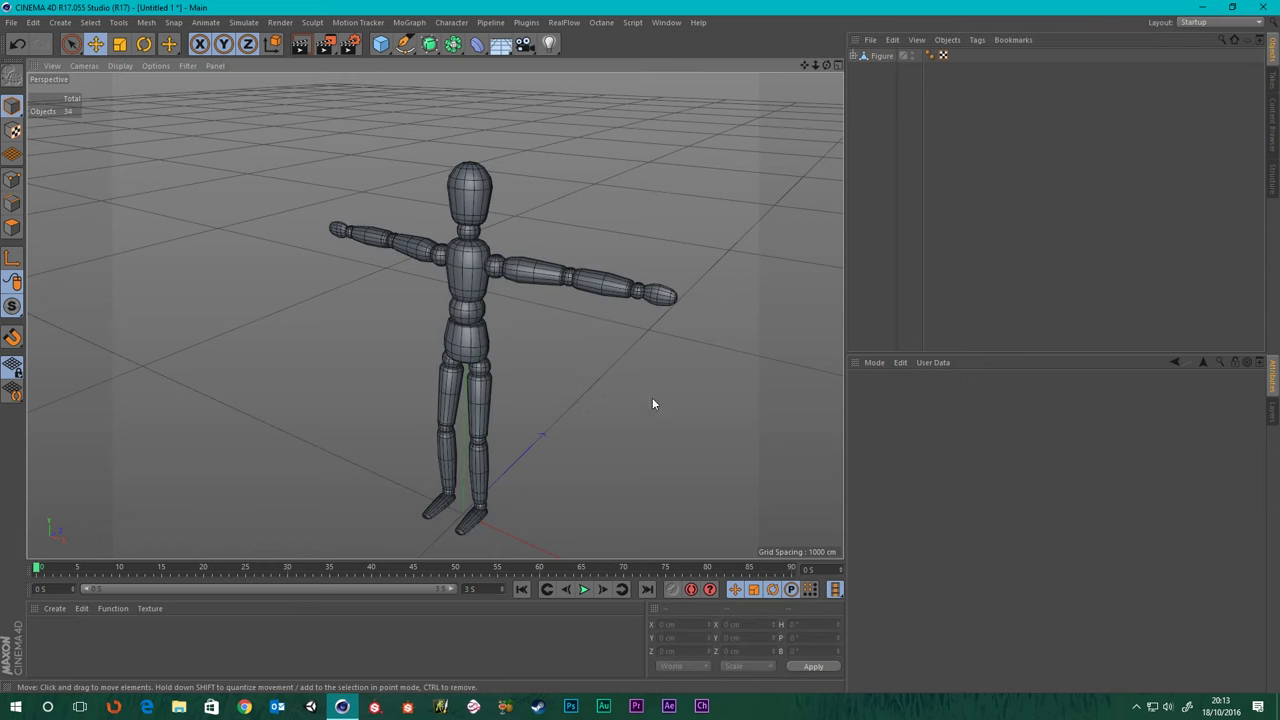
- Examine the parts nested under the Figure, including both thighs and the Upper Body, and collapse their branches
click(853, 57)
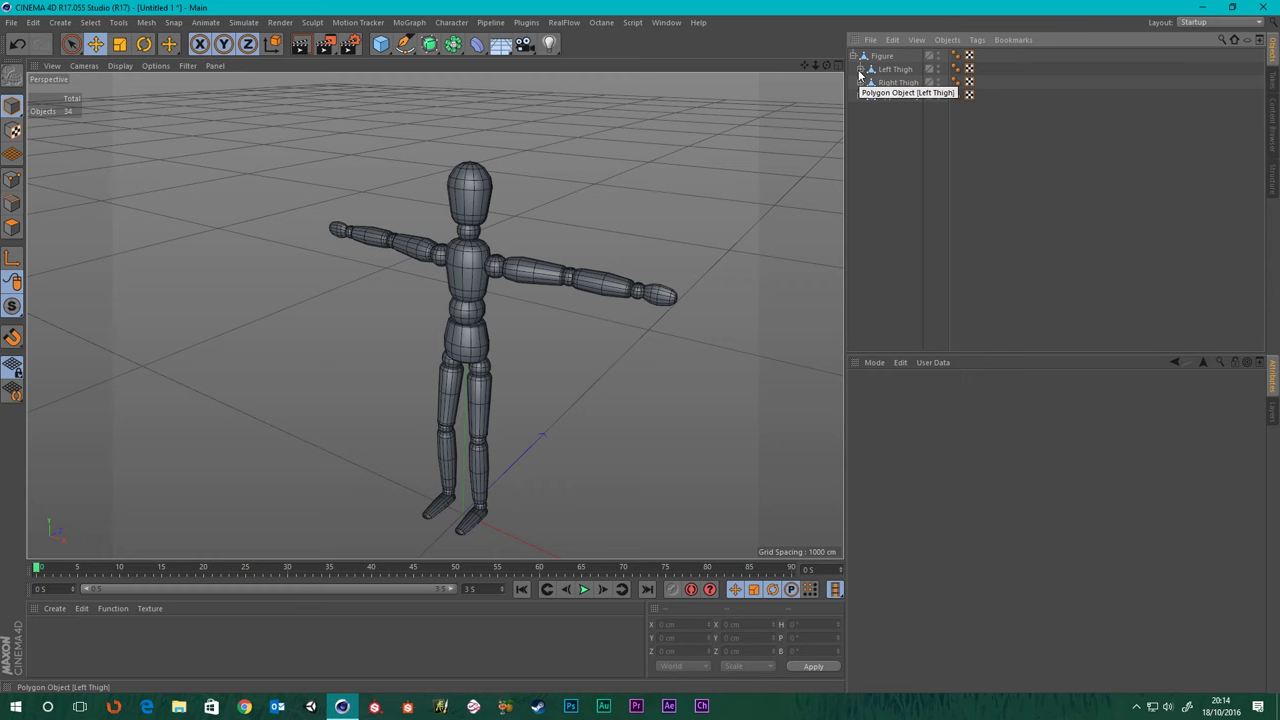
click(860, 69)
click(860, 109)
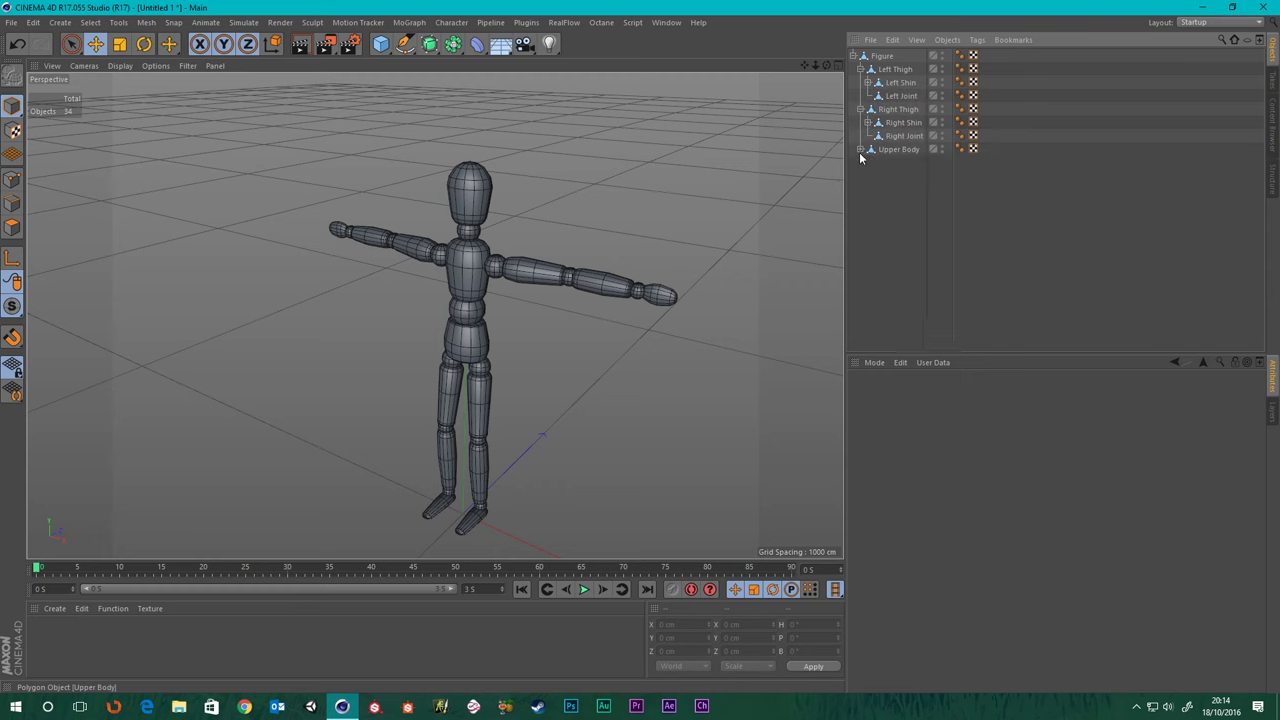
click(860, 149)
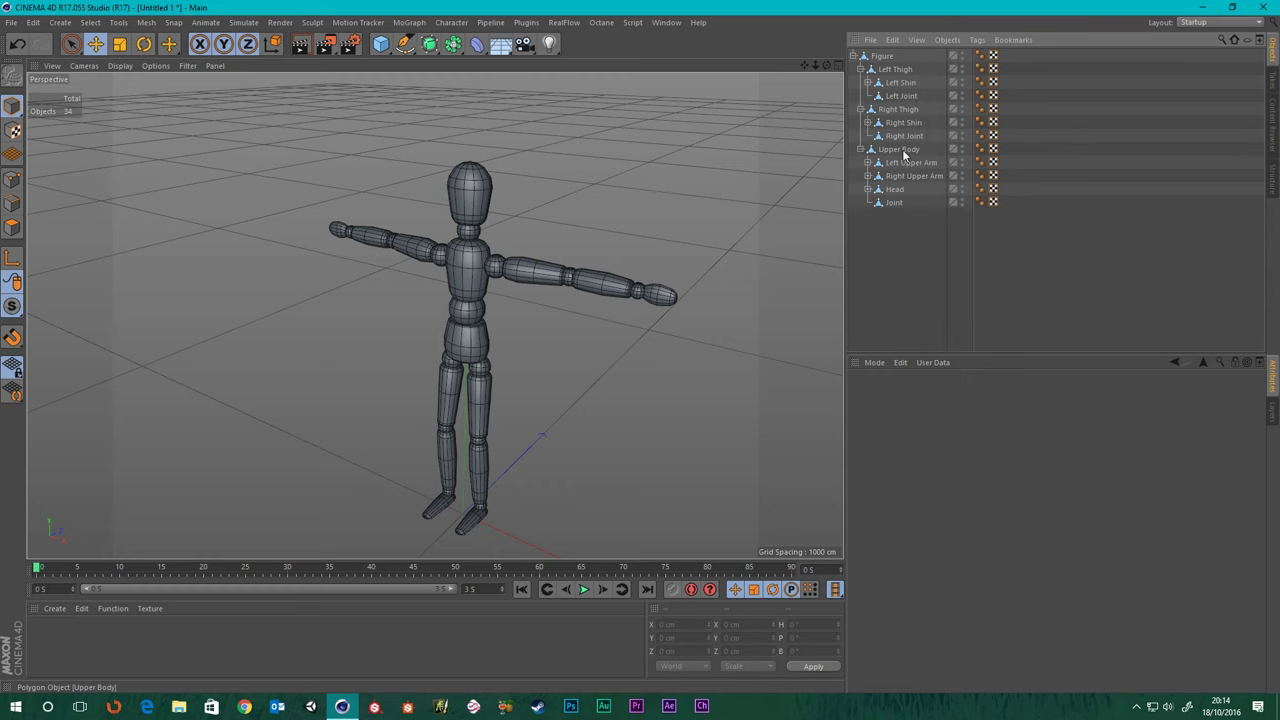
click(859, 149)
click(859, 109)
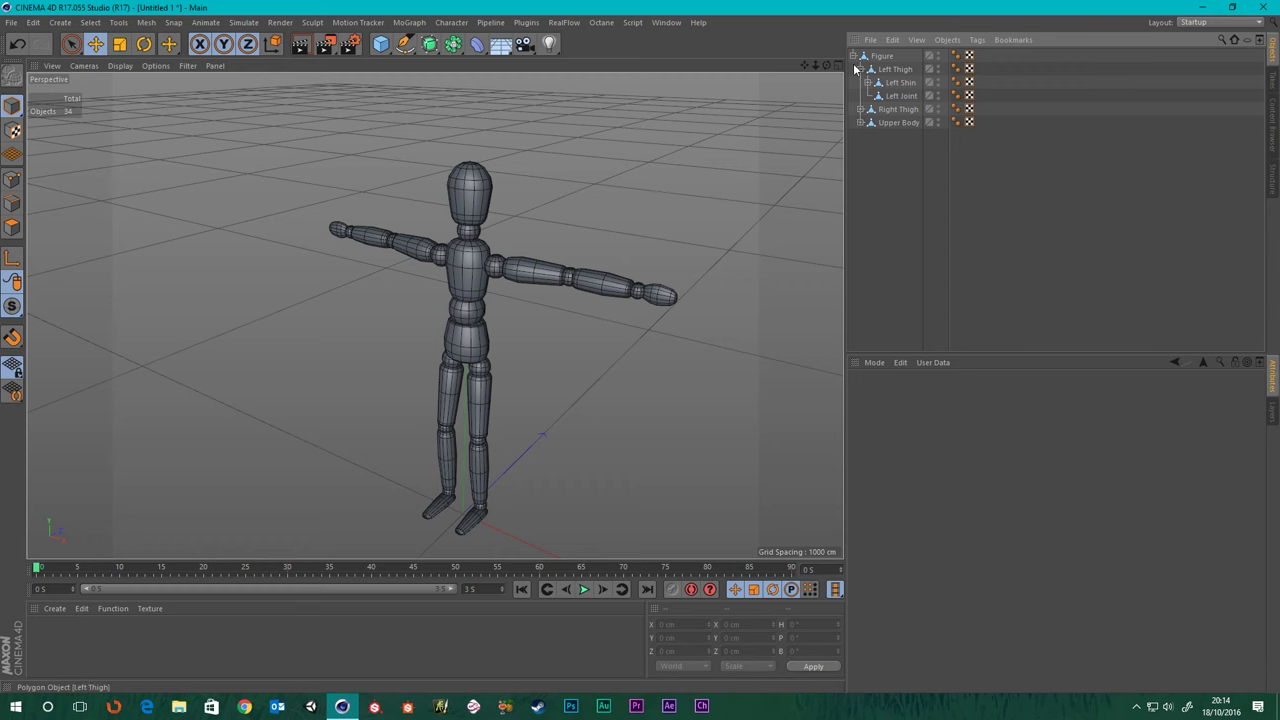
click(860, 70)
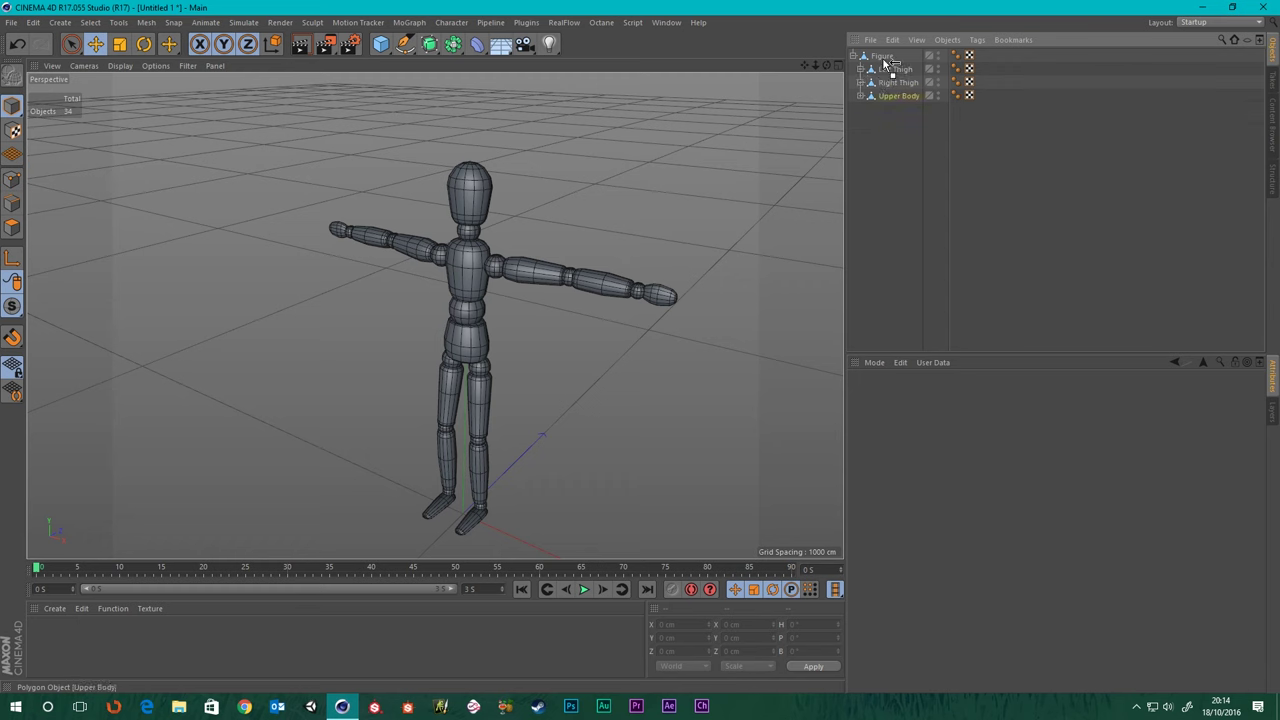
- Move the Upper Body out of the Figure to the first place in the object hierarchy, and collapse the Figure
drag(887, 55, 887, 52)
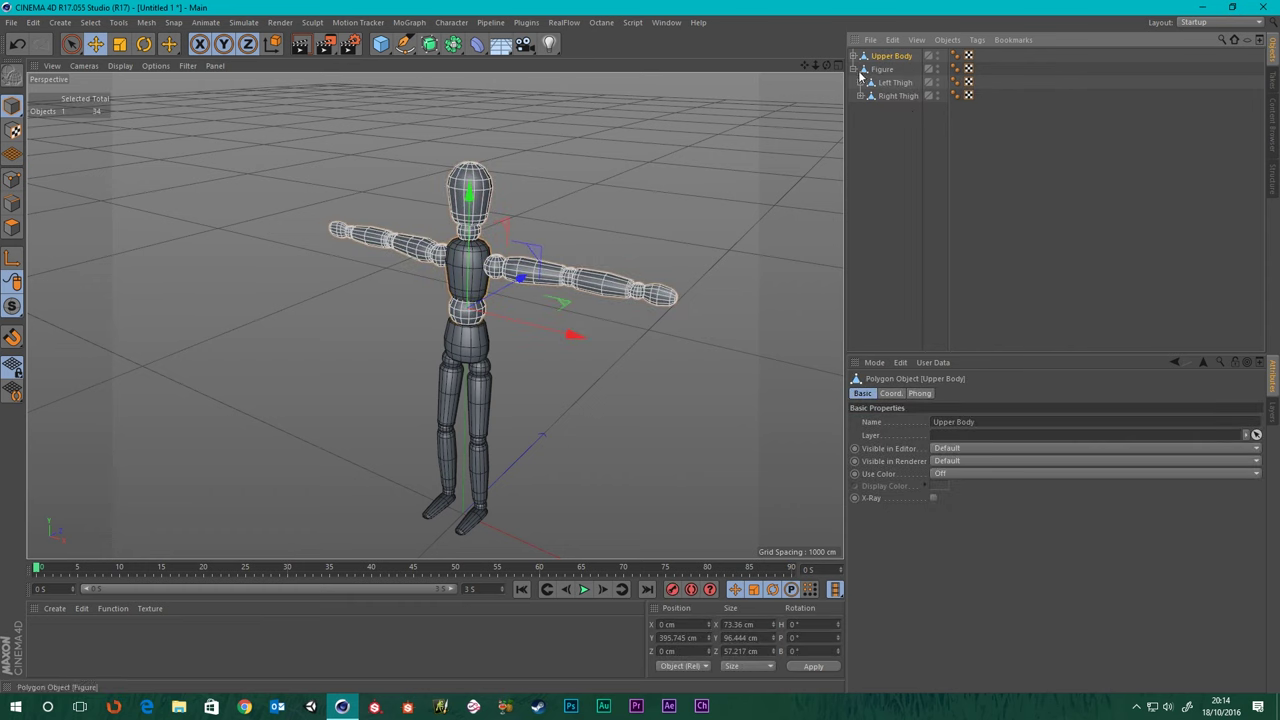
click(854, 69)
click(886, 102)
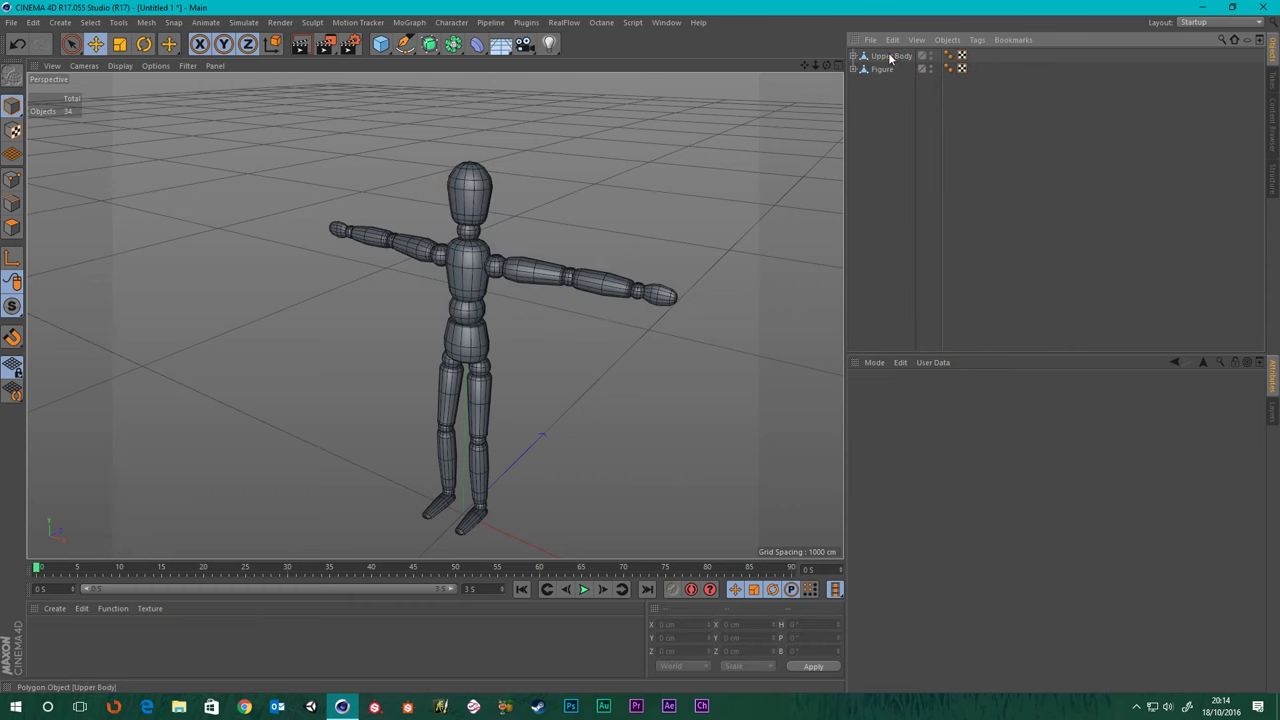
- Move the Head out of the Upper Body to the first place in the object hierarchy, and collapse the Upper Body
click(890, 57)
click(853, 56)
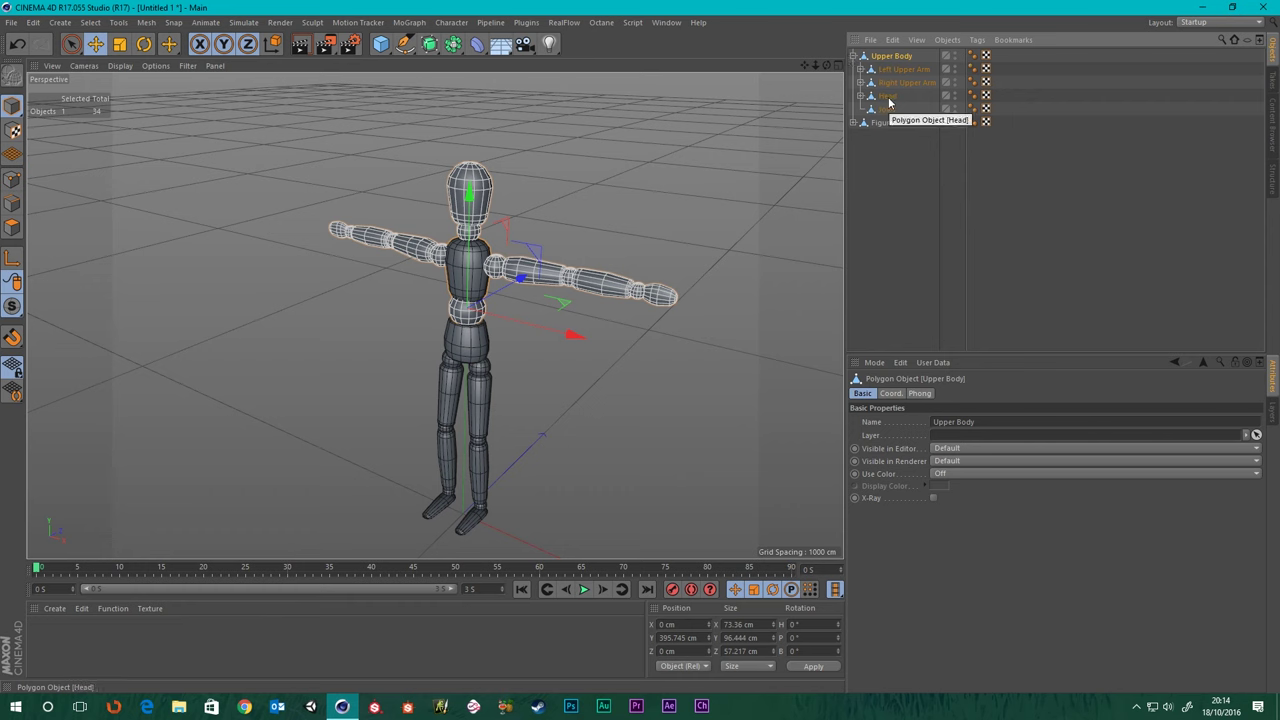
drag(887, 55, 886, 54)
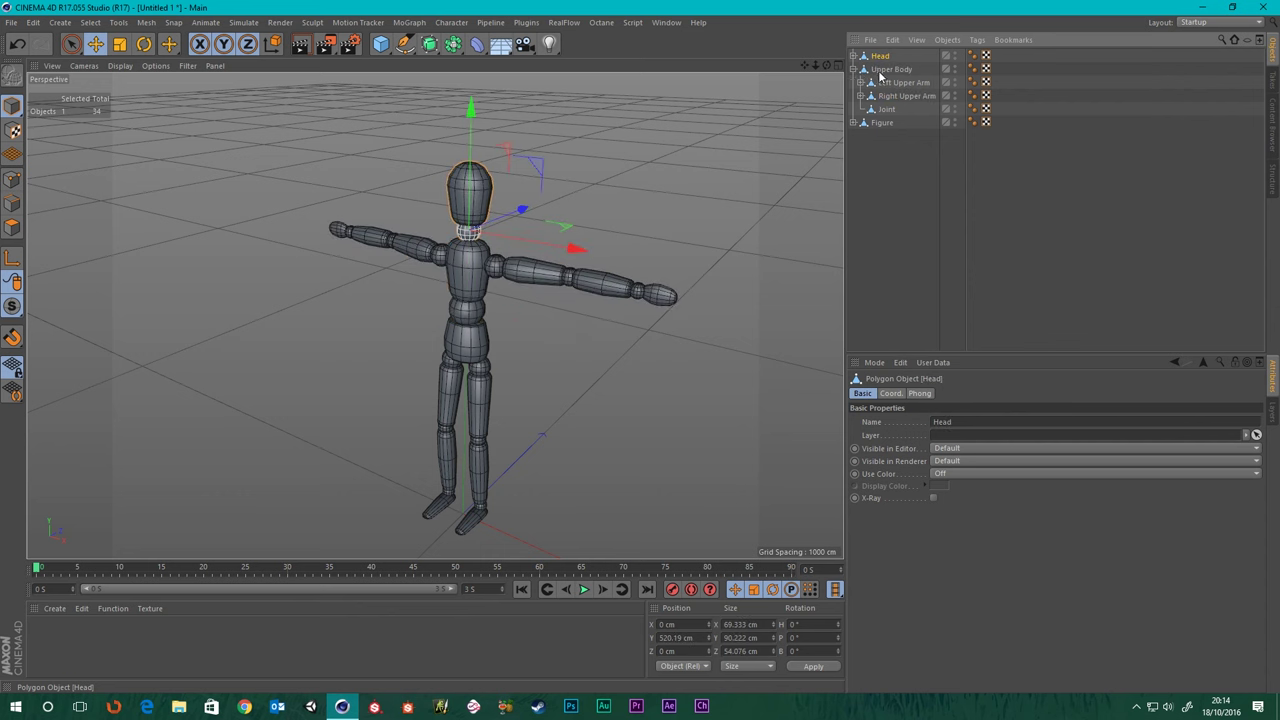
click(854, 69)
- Try moving the Head Effector inside the Head along its Z axis, and undo the move
click(854, 56)
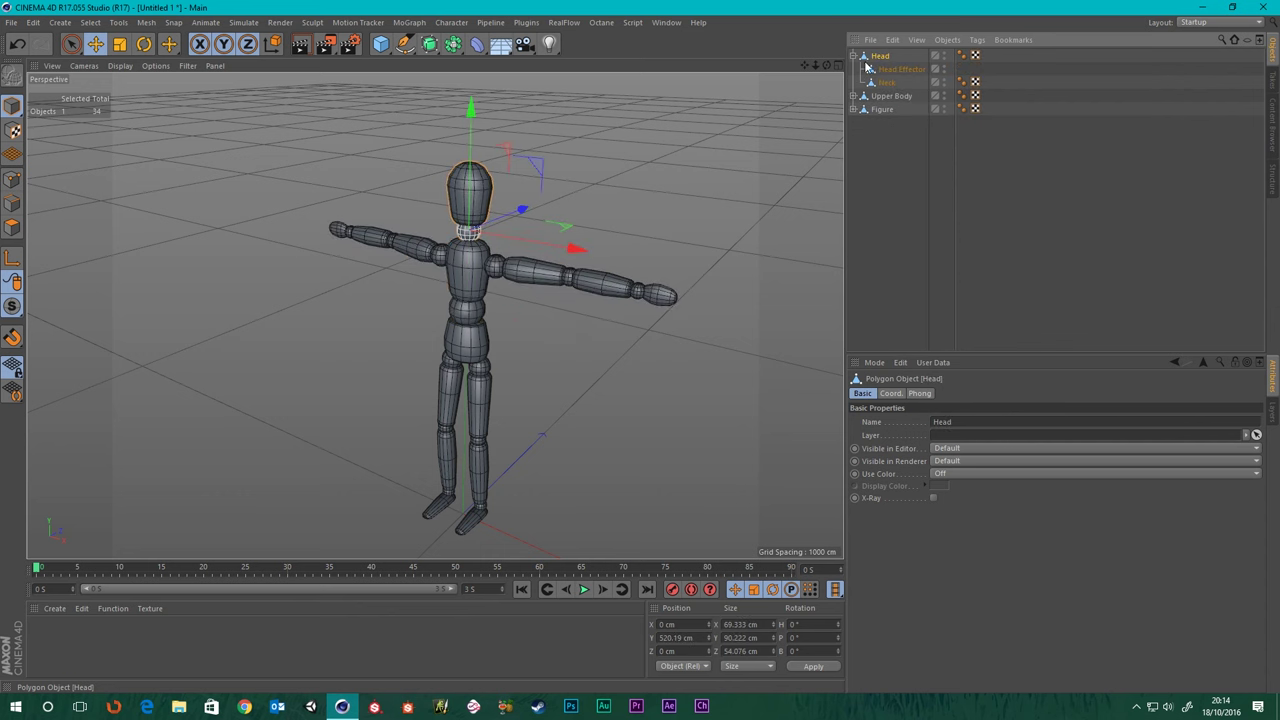
click(898, 69)
scroll(355, 240, up, 6)
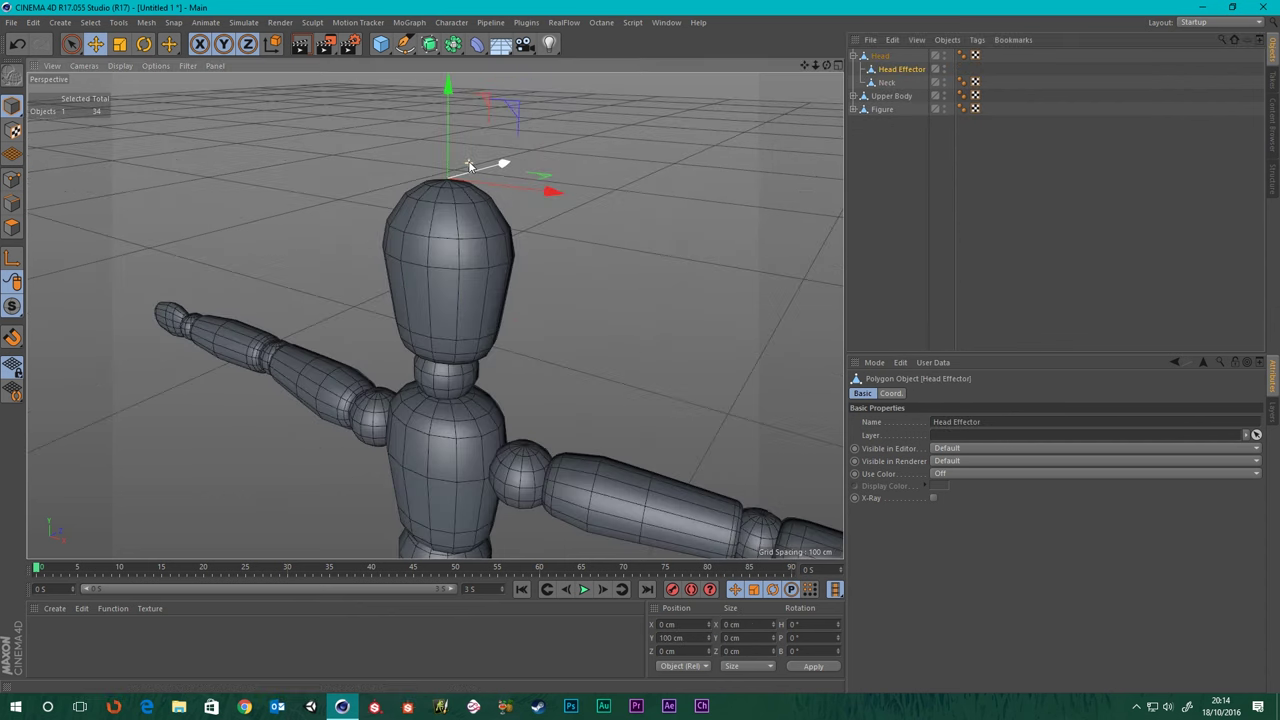
alt+drag(355, 240, 452, 246)
drag(546, 148, 699, 142)
key(ctrl+z)
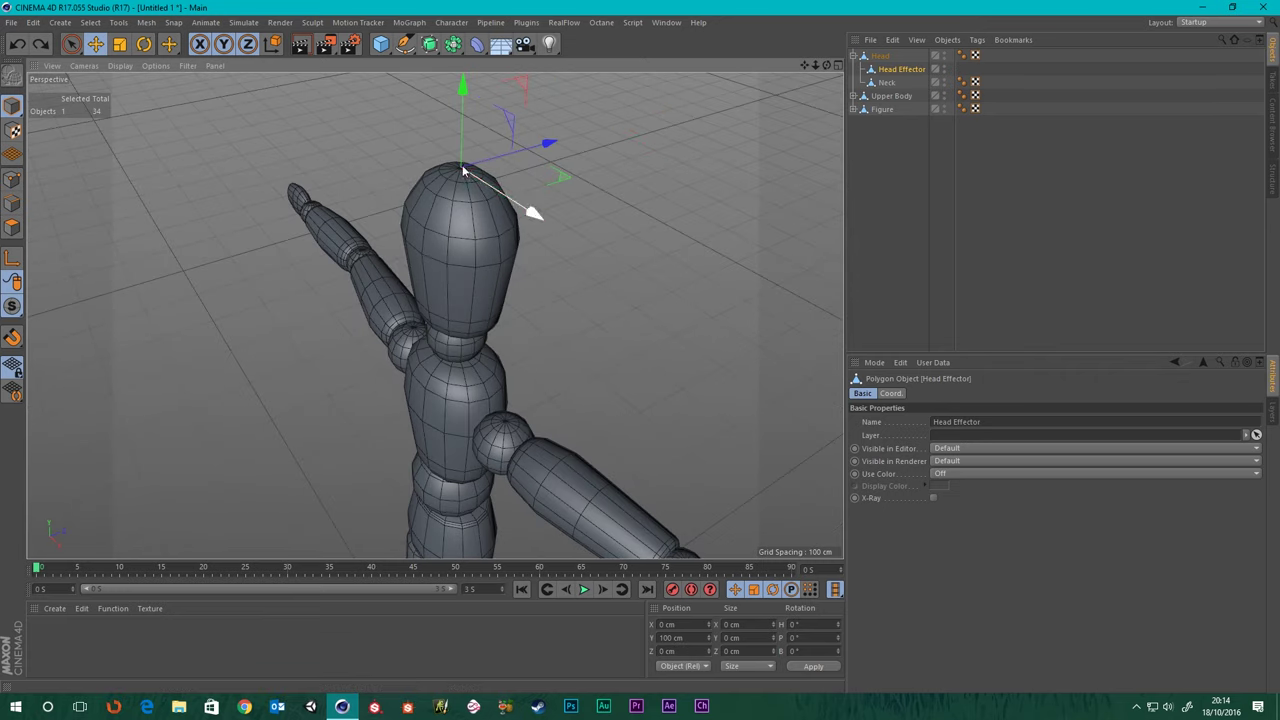
- Check the Head Effector in point mode and look through the viewport's Display, View, Back and HUD settings
scroll(466, 172, up, 3)
click(14, 204)
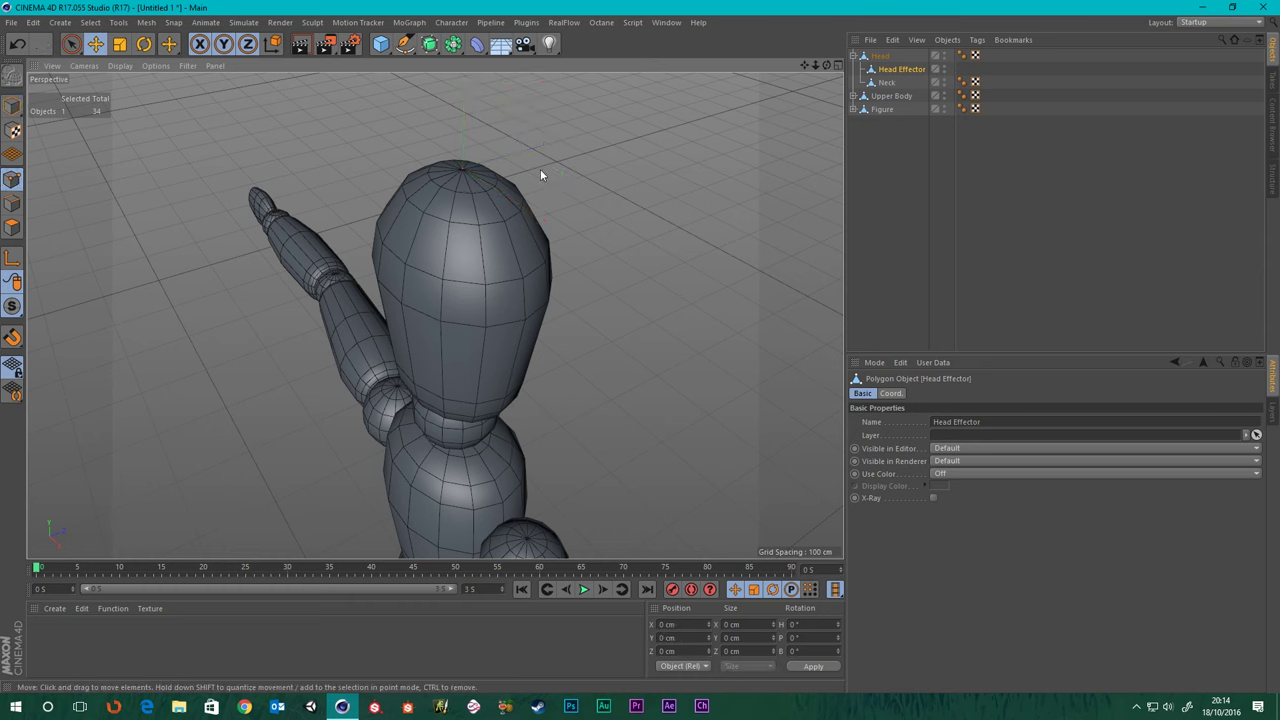
click(155, 66)
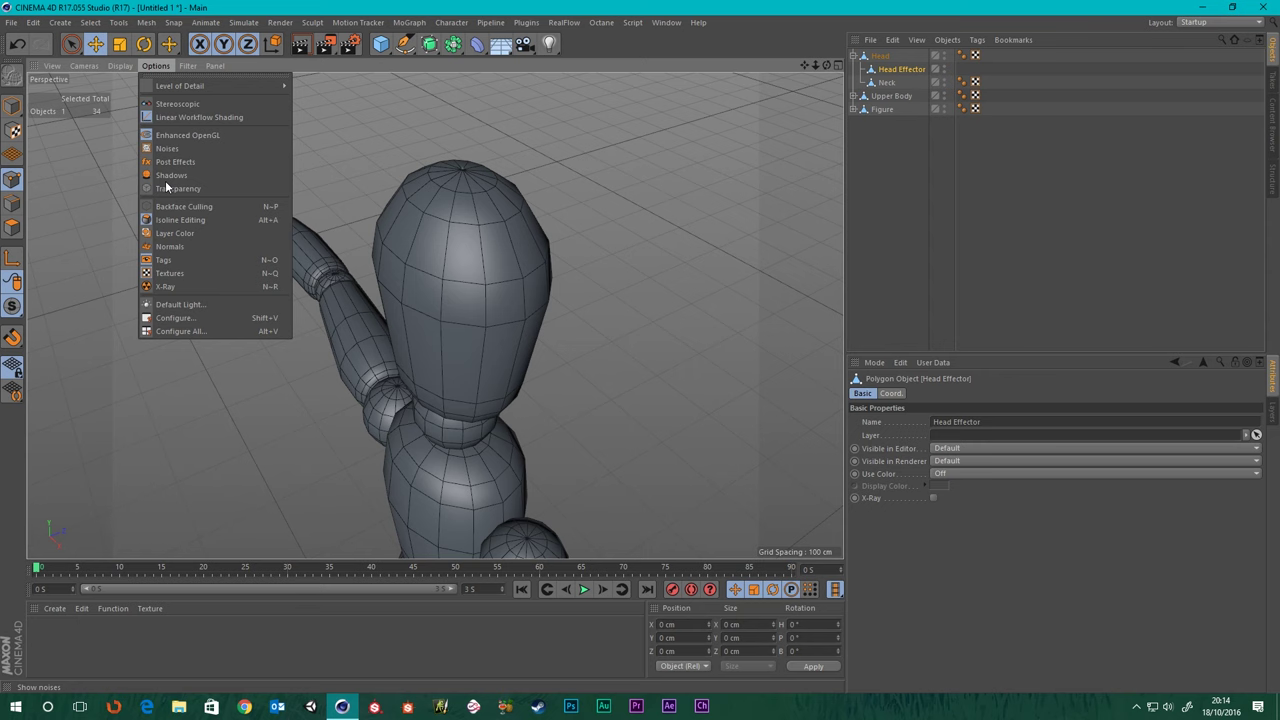
click(174, 323)
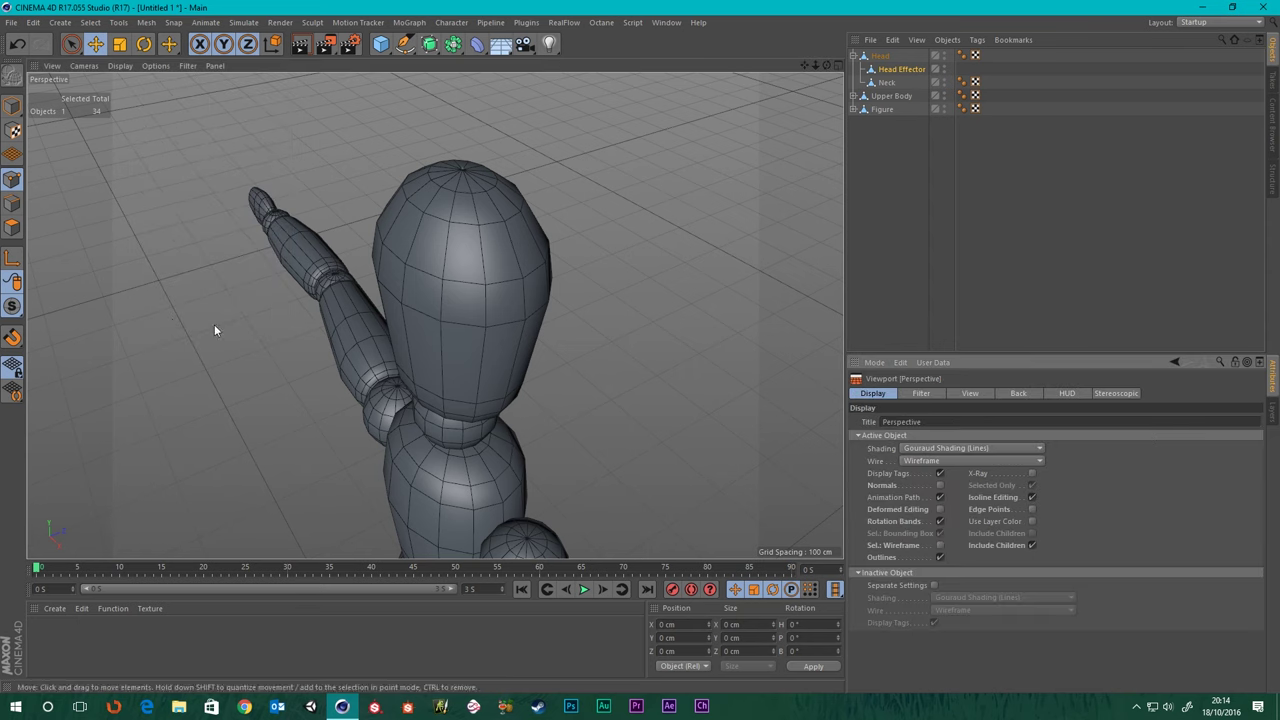
click(972, 396)
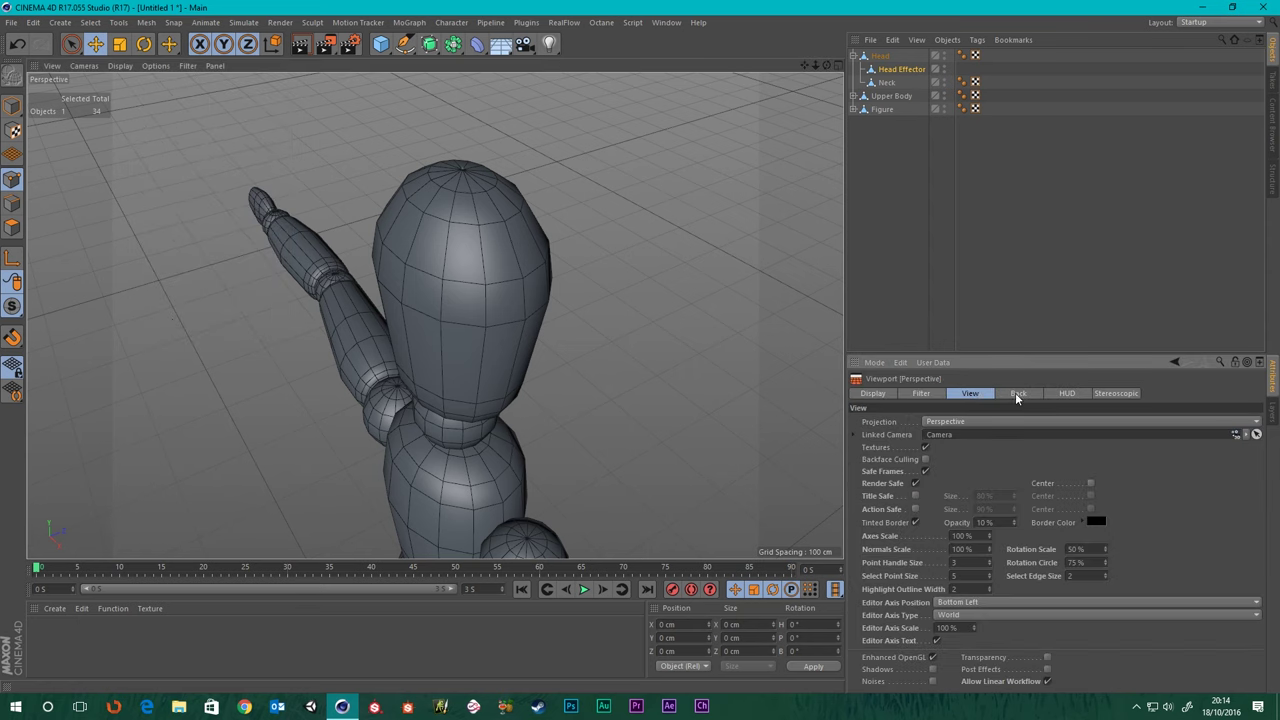
click(1017, 396)
click(1058, 394)
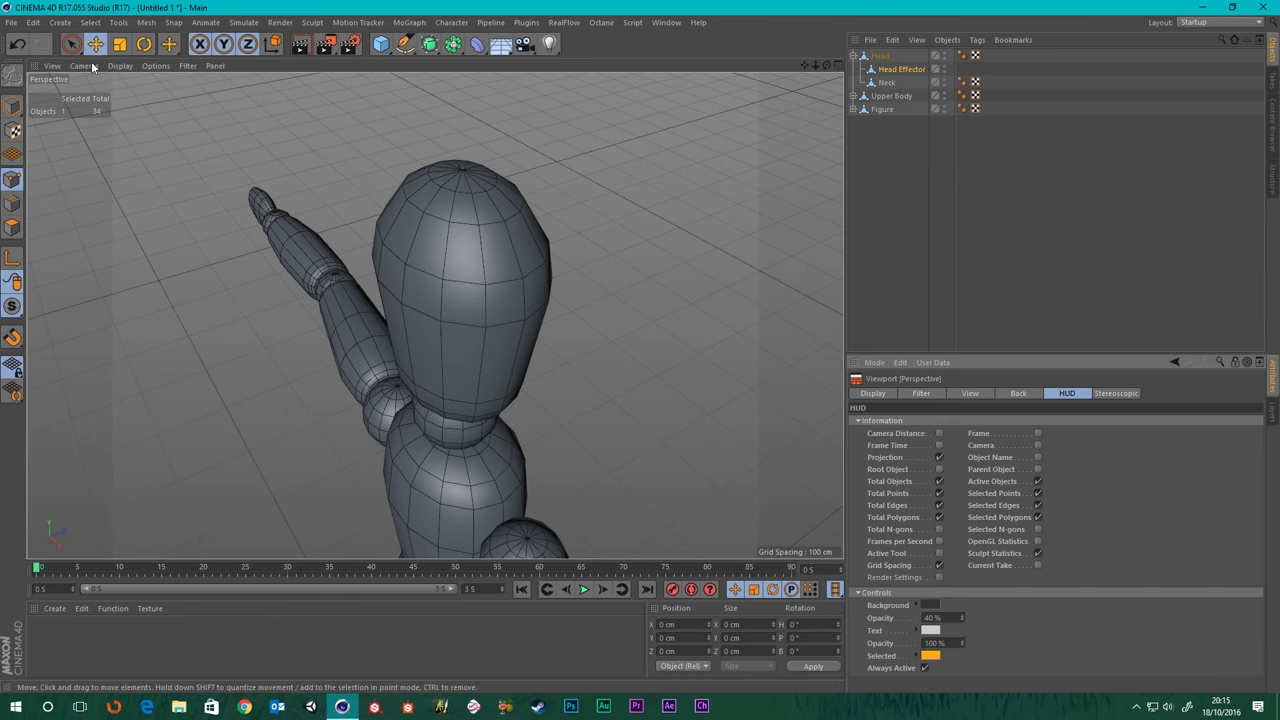
- Compare the geometry of the Head and the Head Effector in point and polygon modes, and return to model mode
click(881, 56)
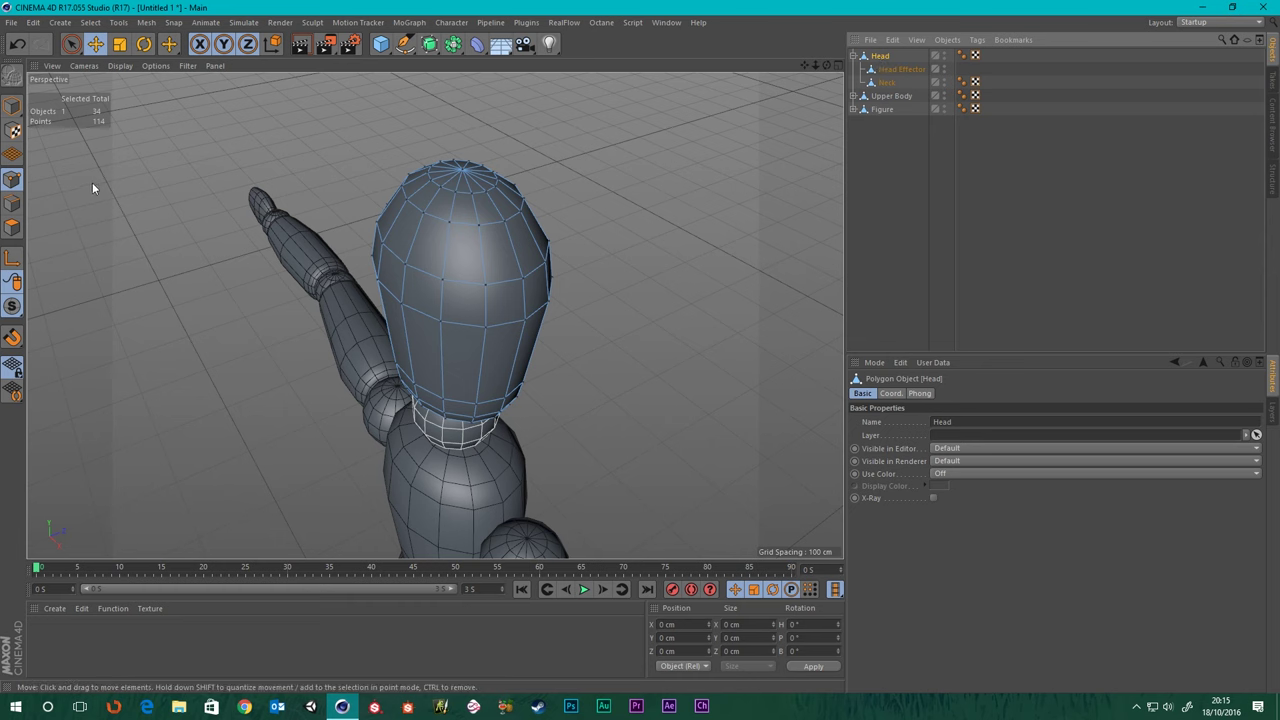
click(12, 229)
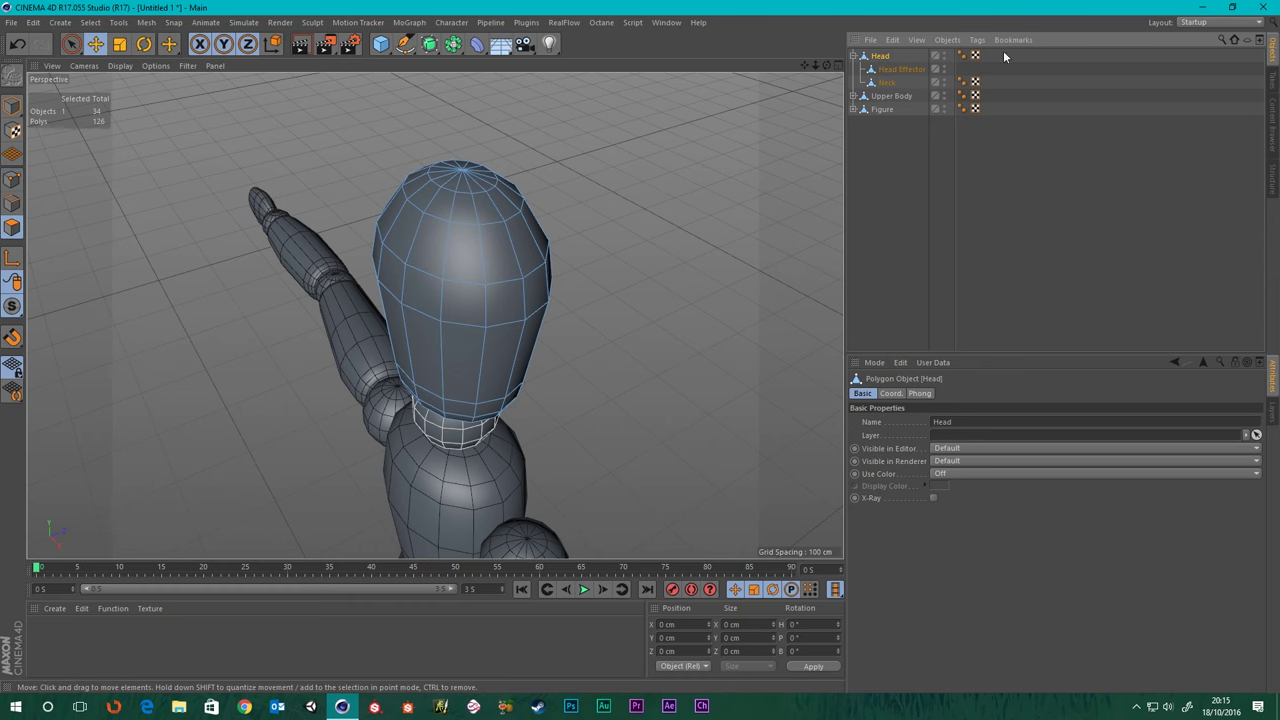
click(891, 71)
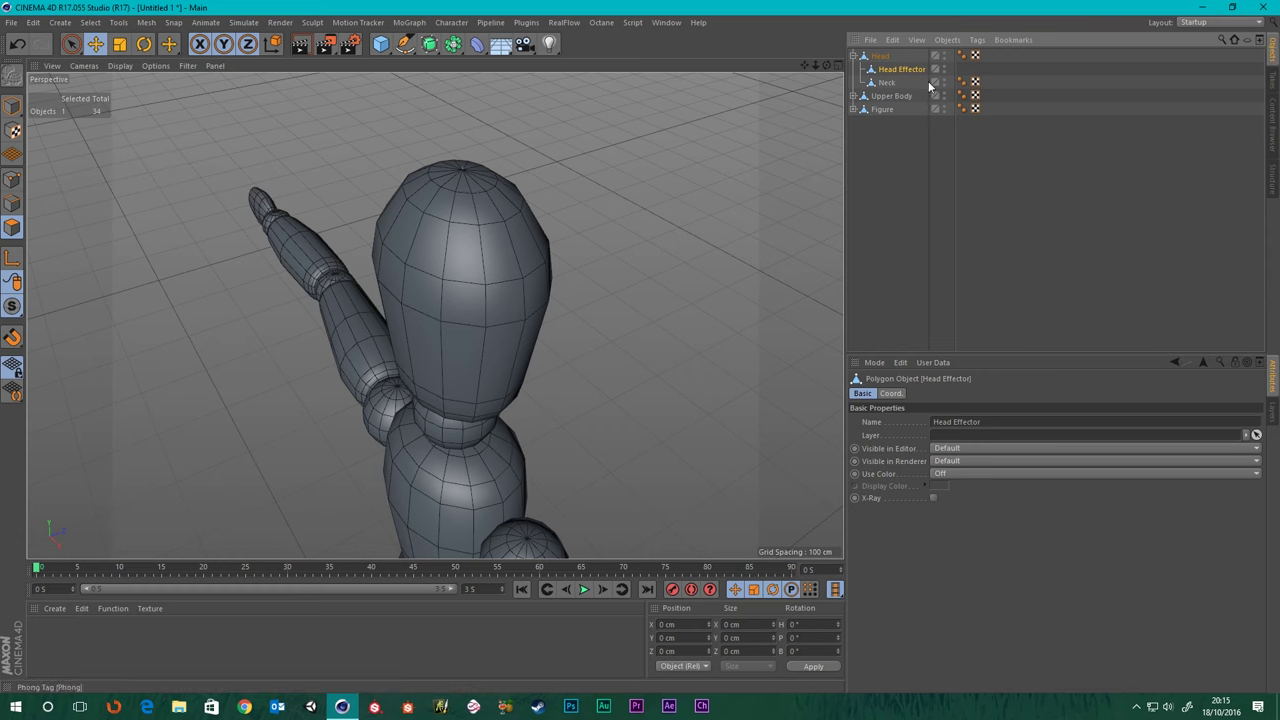
scroll(429, 328, down, 10)
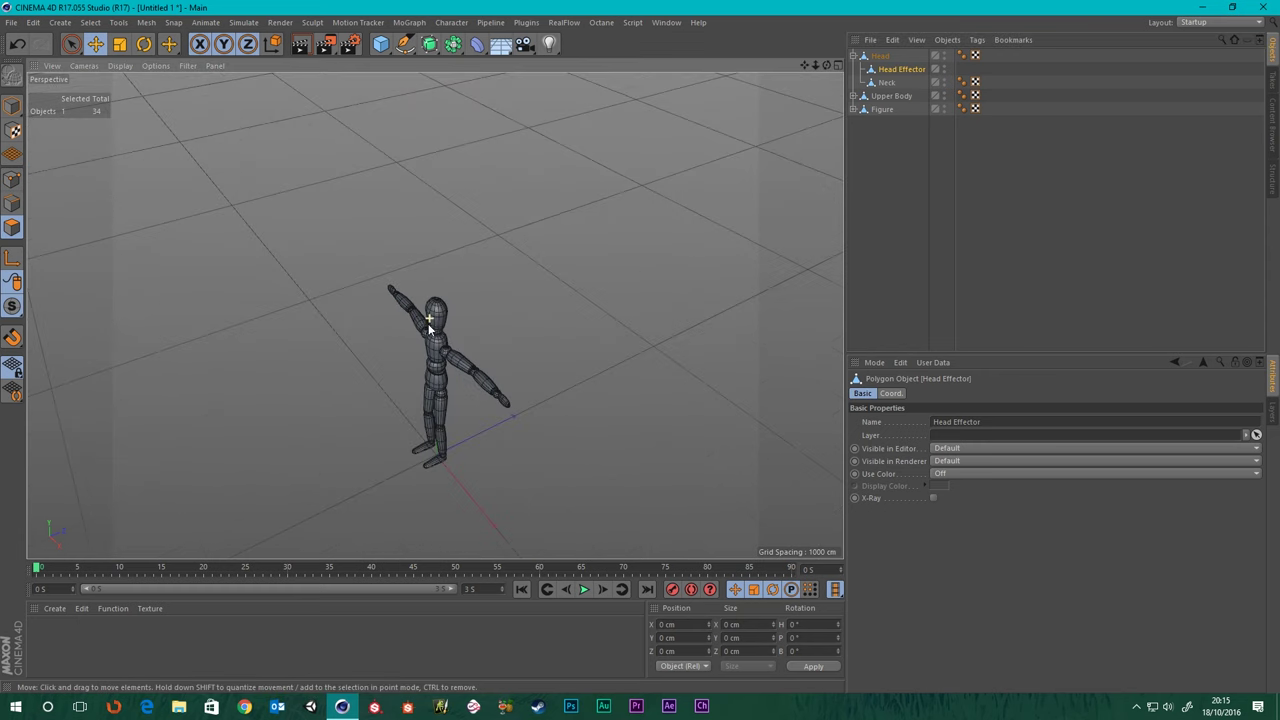
scroll(429, 328, down, 3)
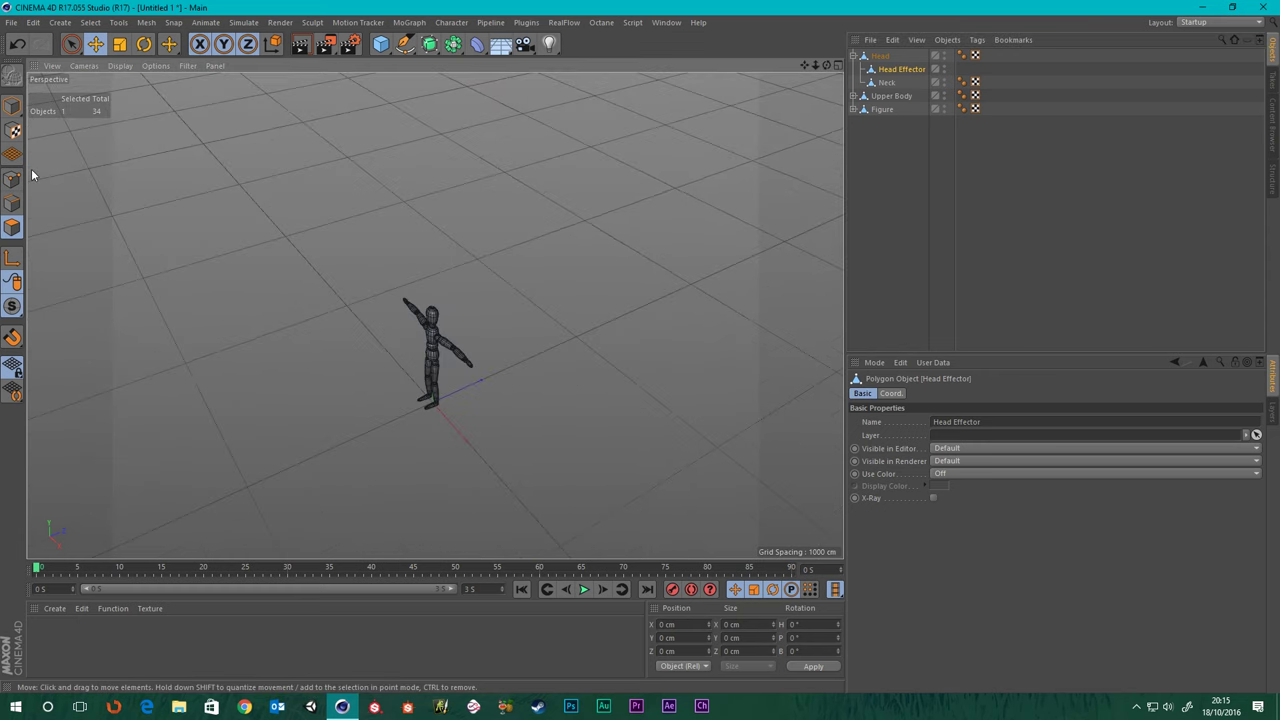
click(11, 106)
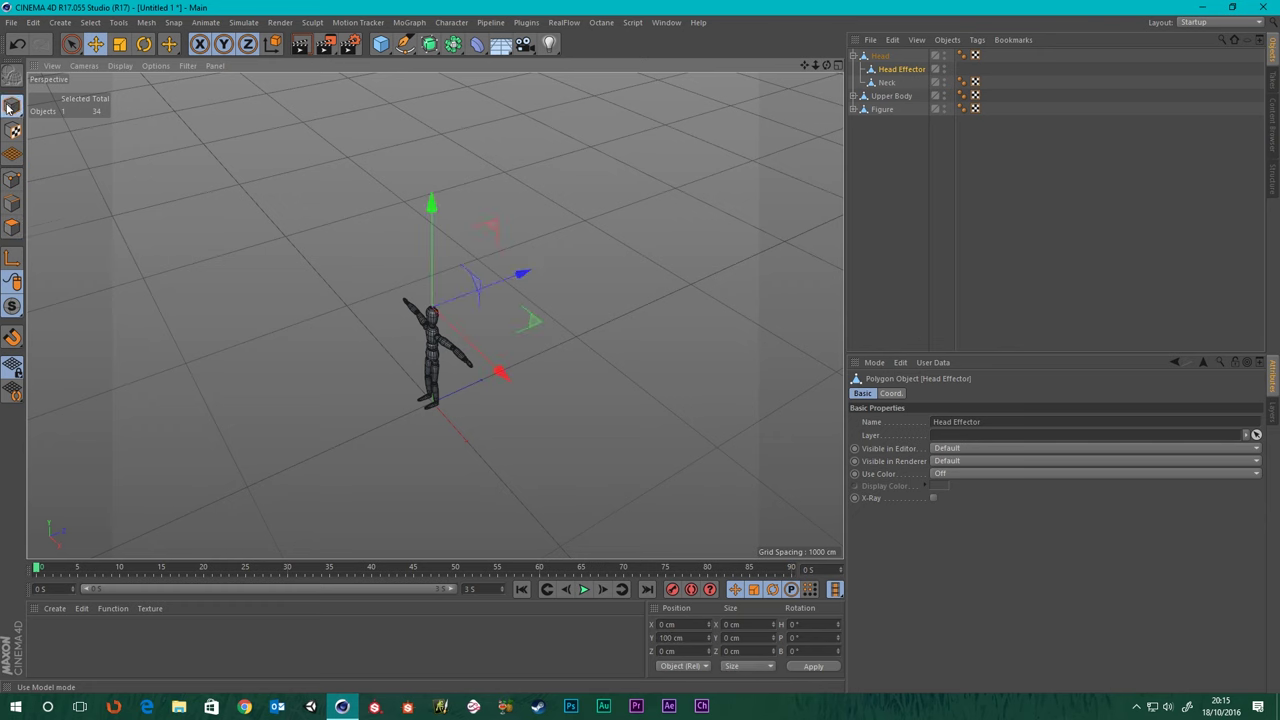
- Pull the Head Effector about 27 cm away from the head along Z, and delete it
scroll(269, 266, up, 10)
scroll(648, 318, up, 5)
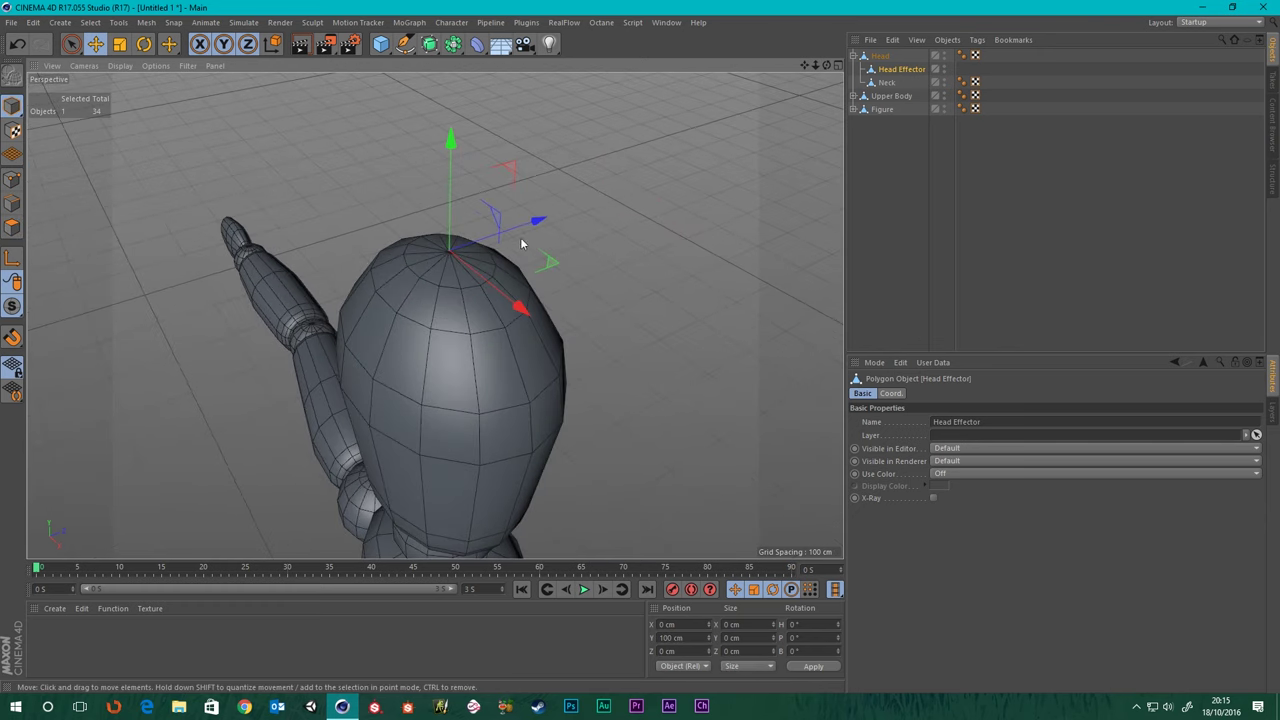
drag(534, 224, 618, 187)
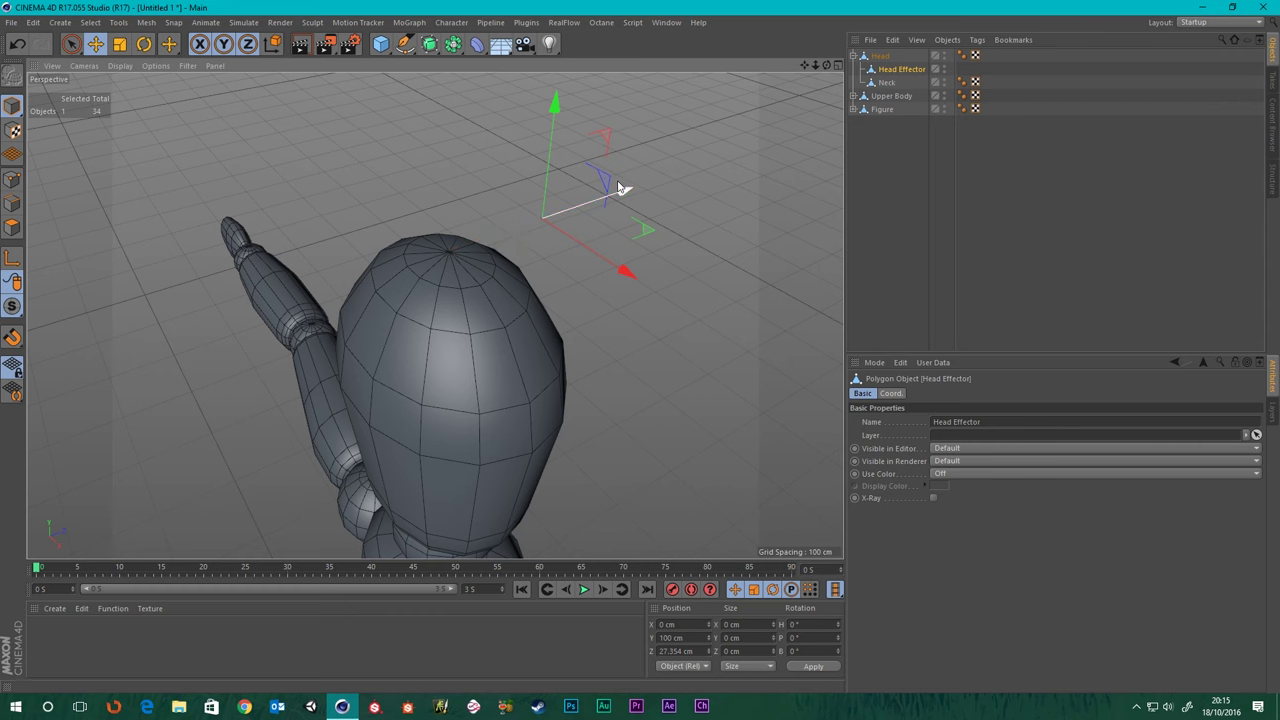
key(Delete)
- Move the Neck out of the Head so it sits directly below the Head at the top level of the hierarchy
click(883, 72)
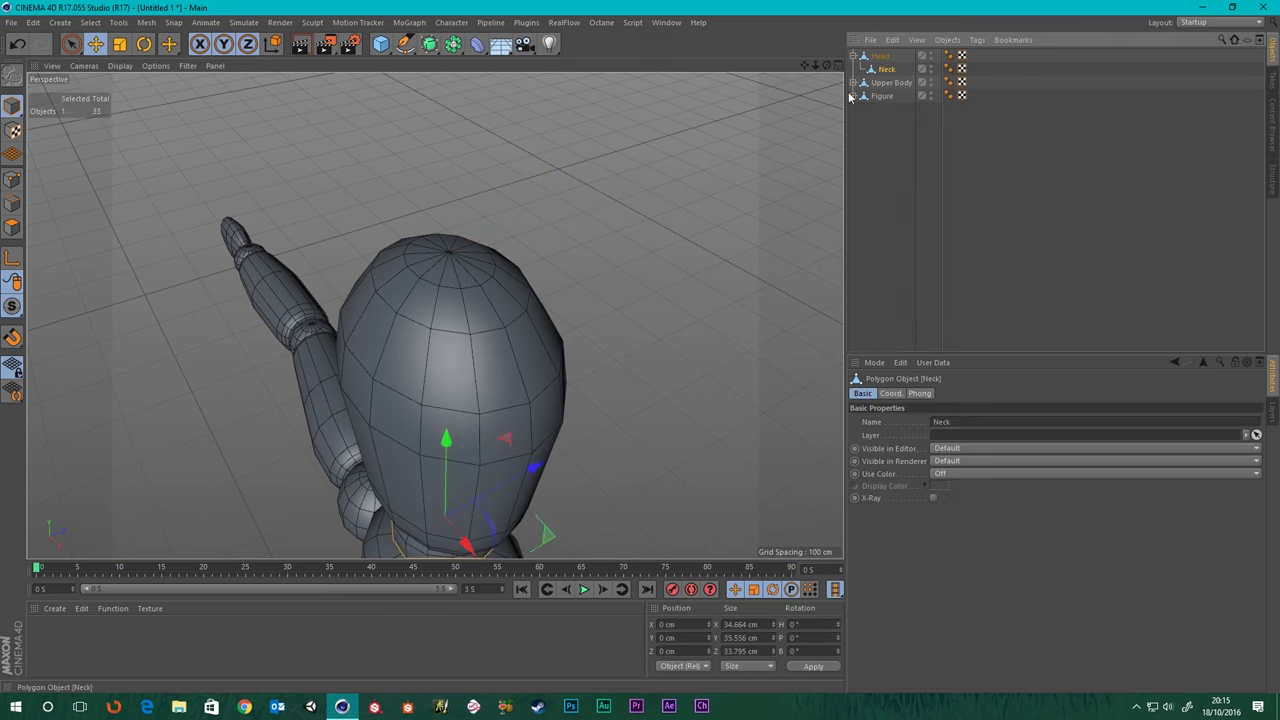
scroll(477, 368, down, 5)
alt+drag(452, 475, 494, 399)
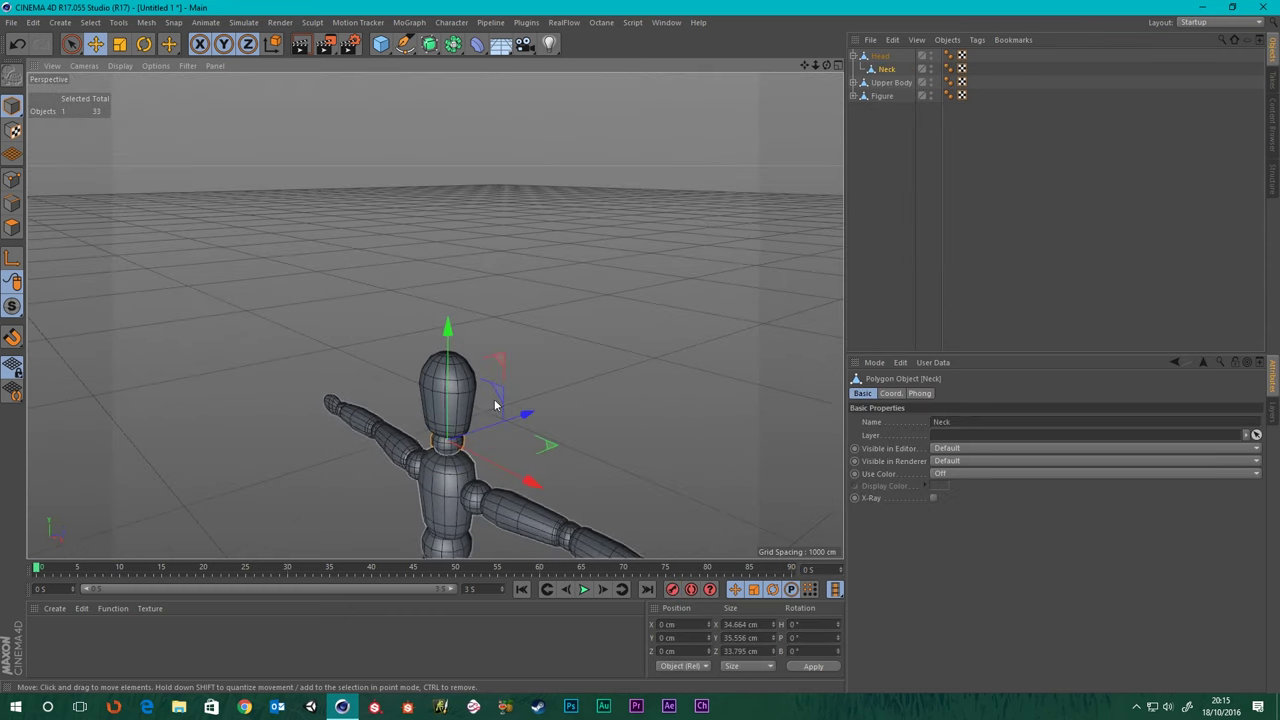
click(880, 56)
scroll(408, 446, up, 2)
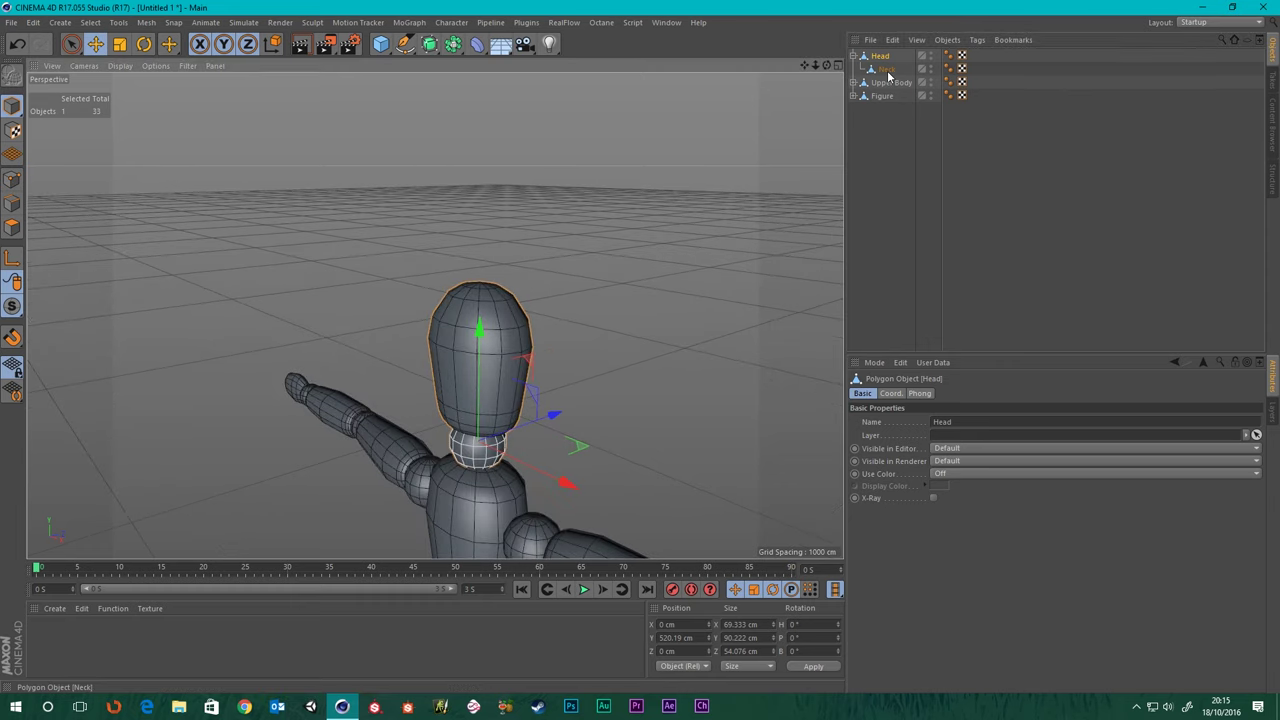
drag(888, 76, 888, 82)
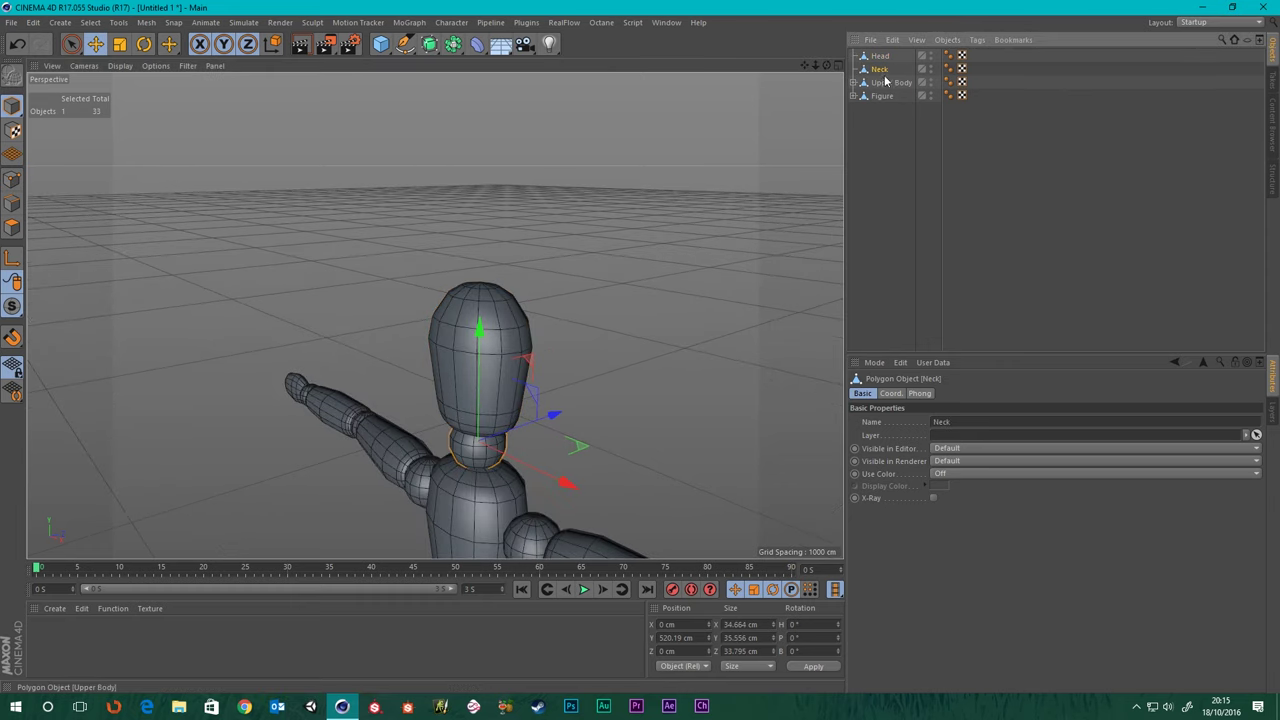
- Examine the separated neck and head up close from several angles in the perspective view
scroll(346, 541, up, 4)
scroll(600, 322, down, 3)
alt+drag(666, 294, 641, 299)
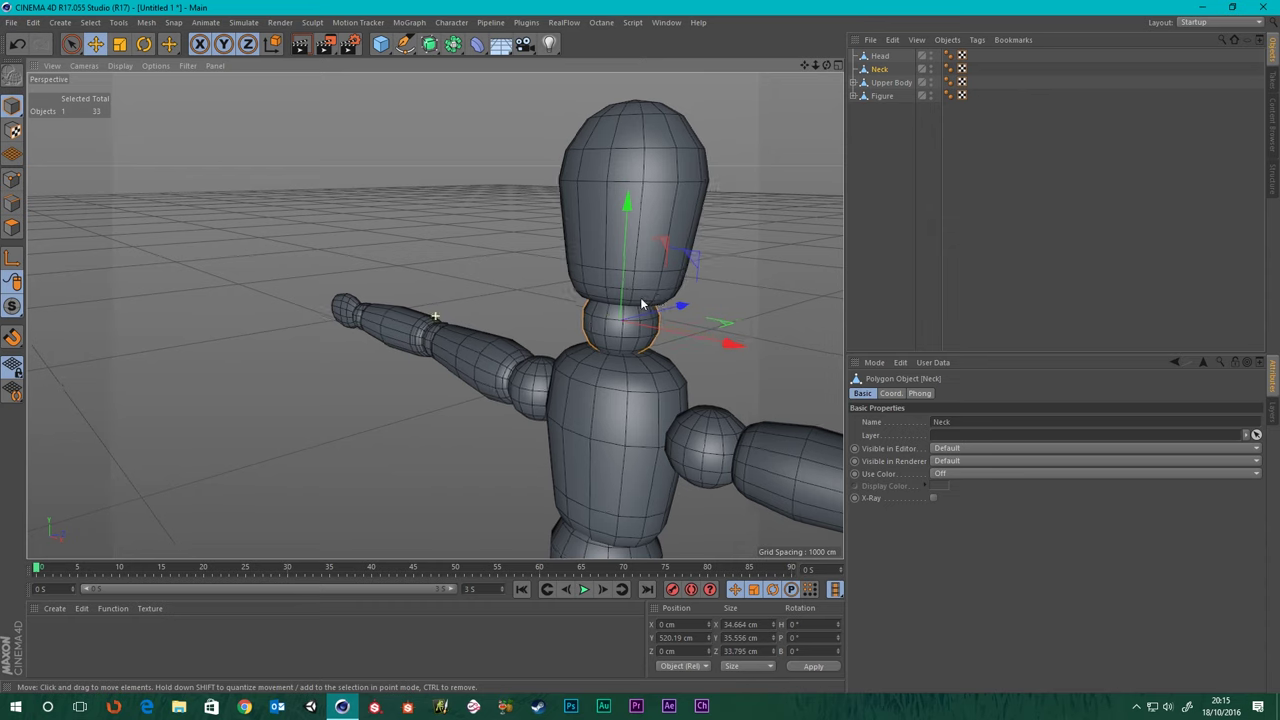
alt+middle_drag(641, 299, 564, 325)
scroll(576, 294, up, 3)
alt+drag(566, 307, 591, 325)
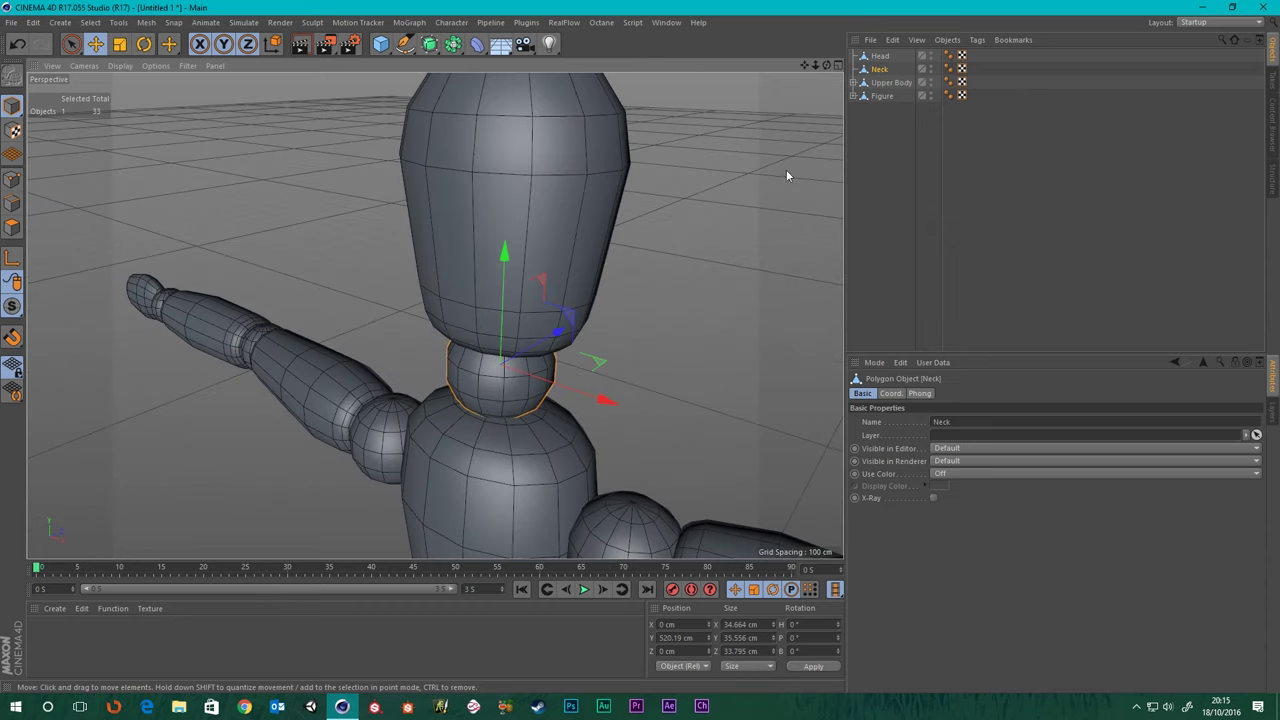
click(880, 57)
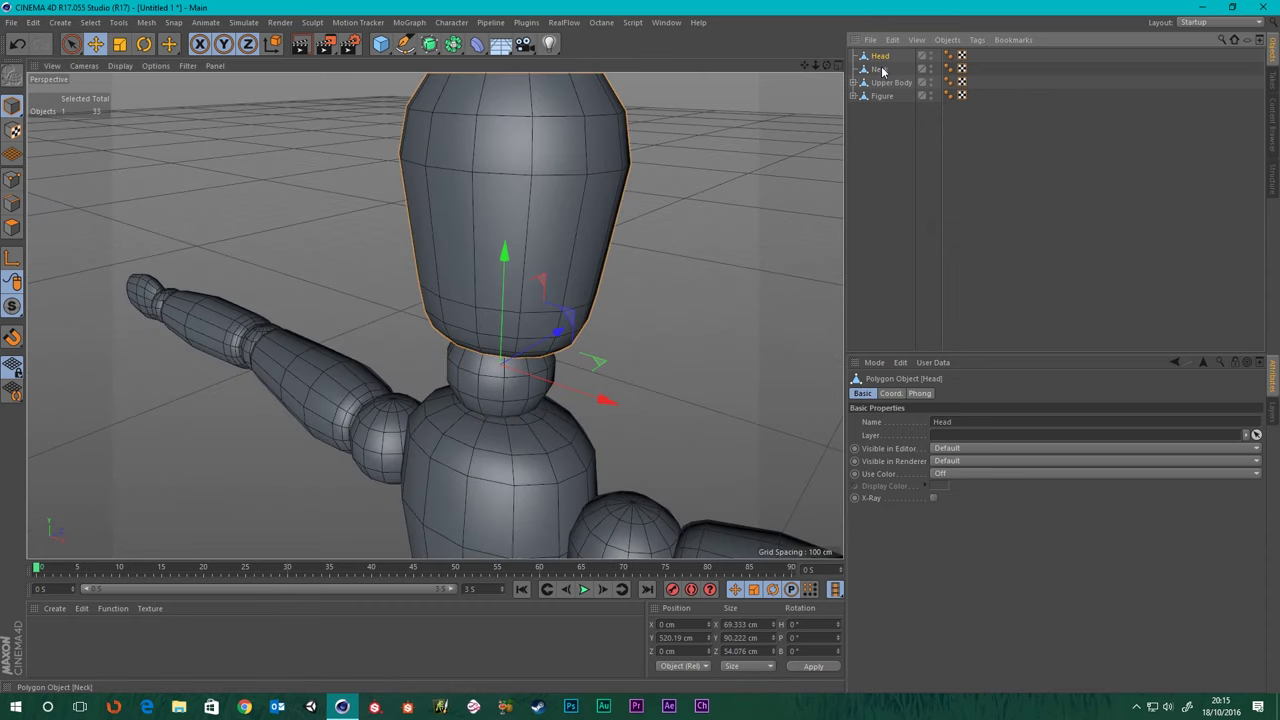
- Move the Left Upper Arm out of the Upper Body to the end of the object hierarchy
click(893, 165)
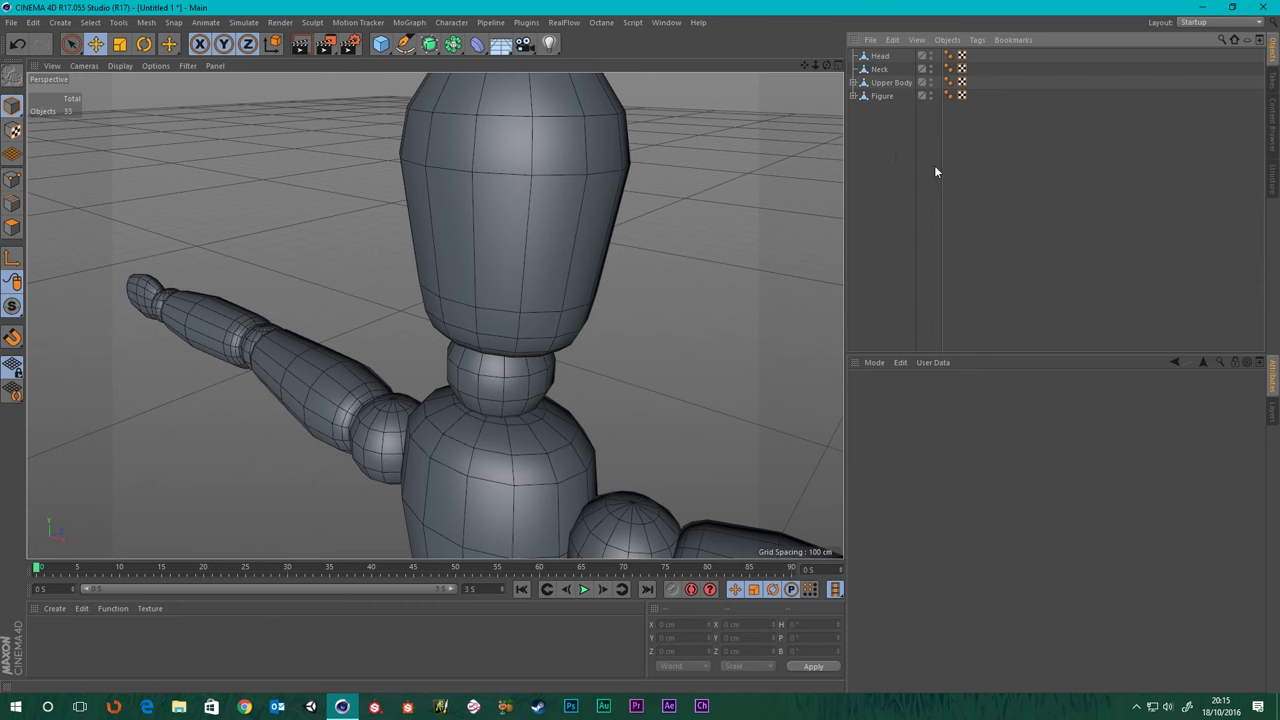
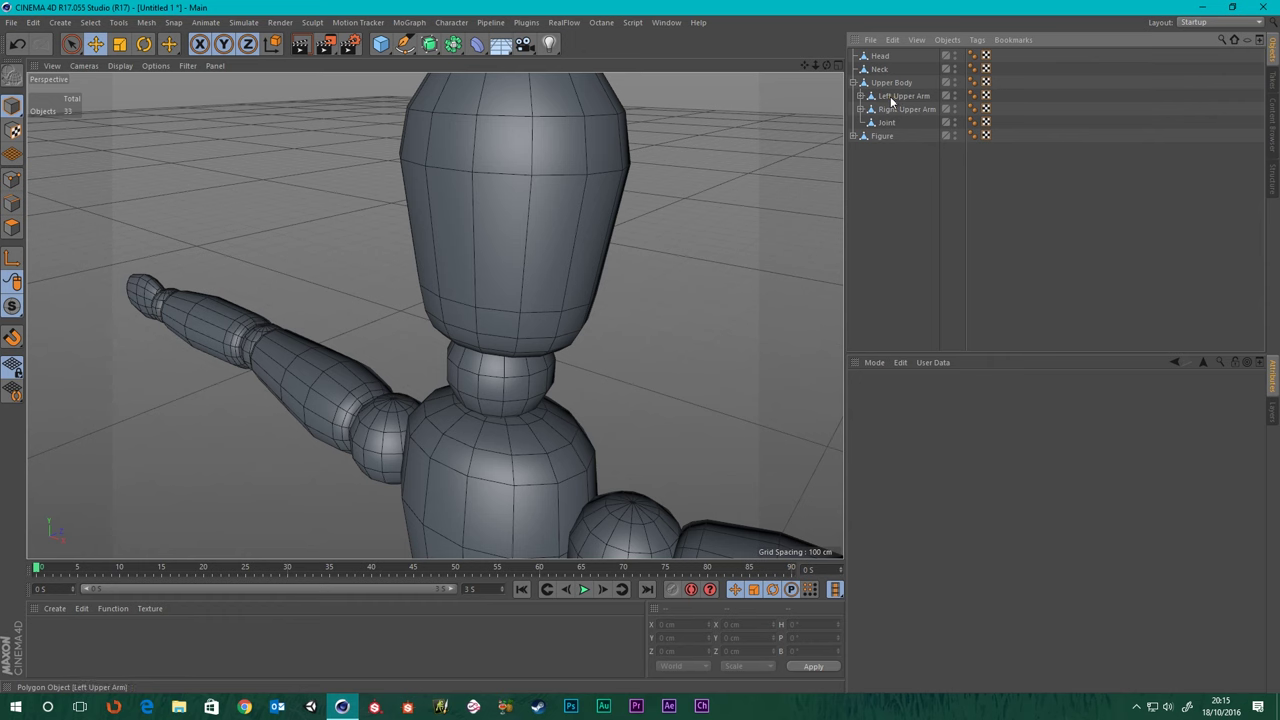
drag(891, 97, 880, 175)
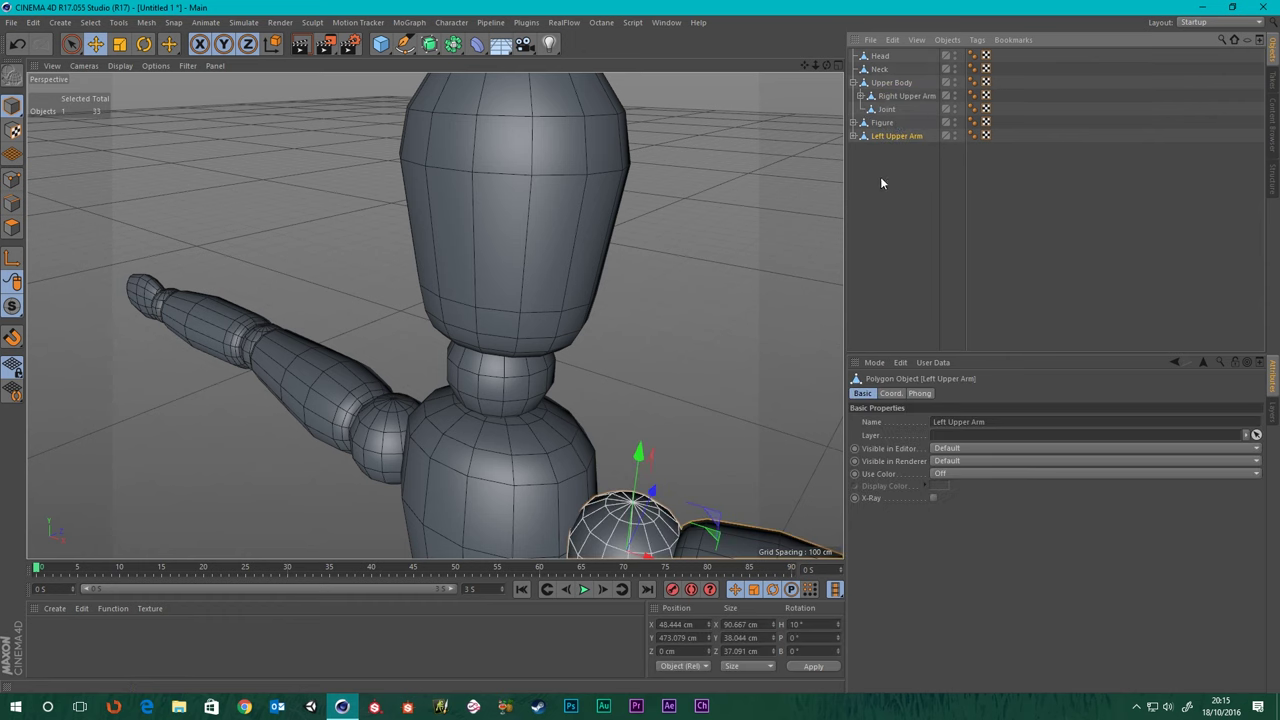
- Move the Right Upper Arm and the Joint out of the Upper Body to the end of the object hierarchy
drag(900, 95, 892, 201)
drag(888, 96, 887, 214)
click(888, 83)
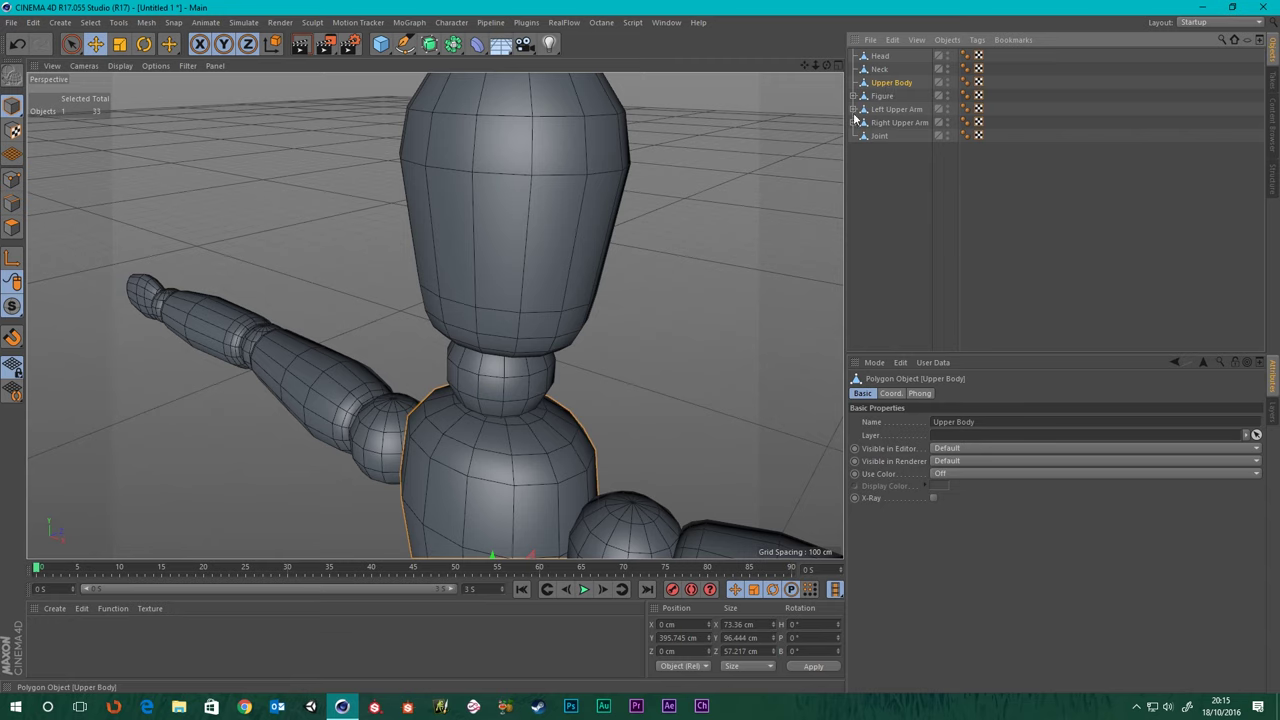
- Examine the separated upper body, neck and shoulder joints from several angles in the perspective view
scroll(551, 318, down, 3)
alt+drag(551, 318, 509, 358)
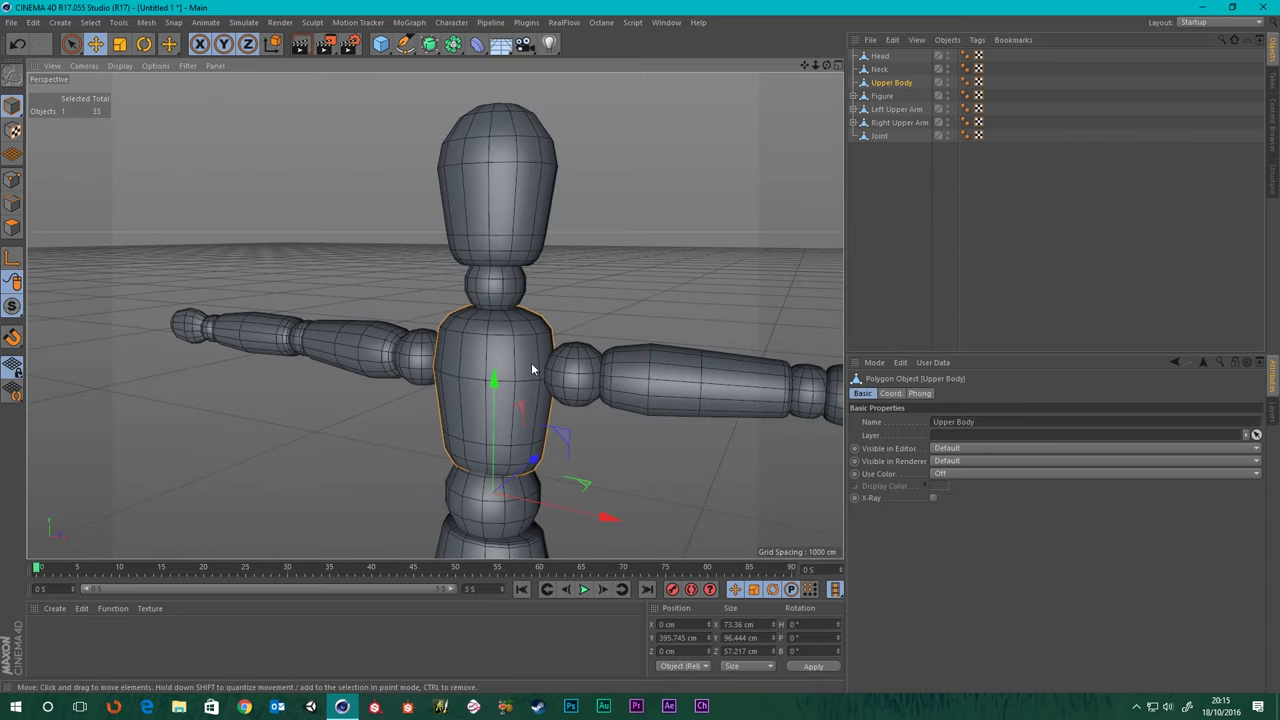
scroll(531, 363, up, 2)
scroll(532, 366, down, 4)
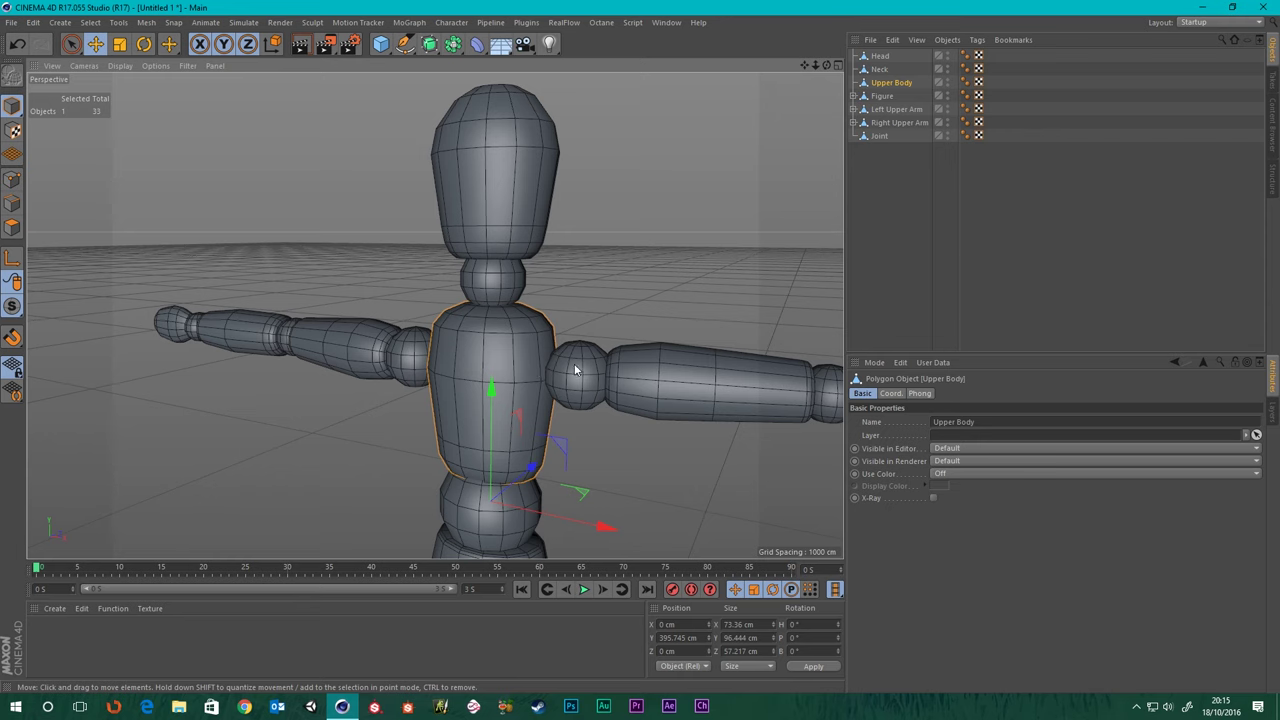
scroll(469, 346, up, 5)
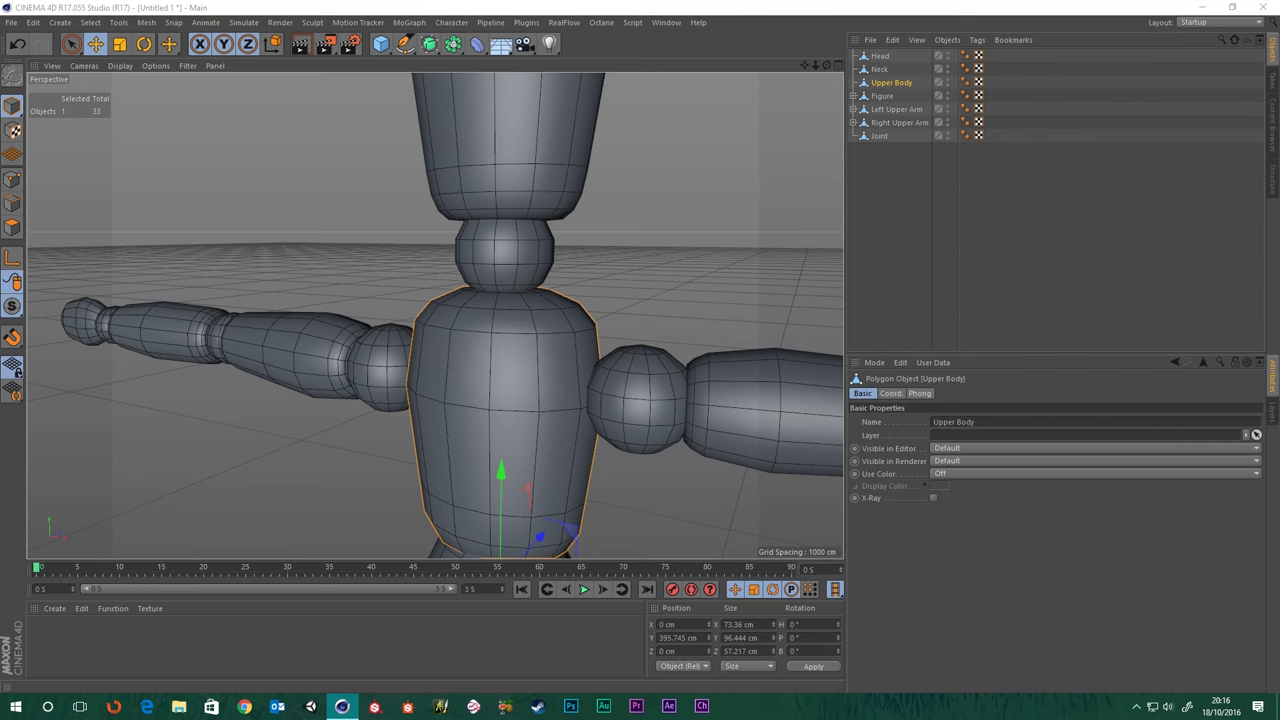
alt+drag(553, 261, 530, 290)
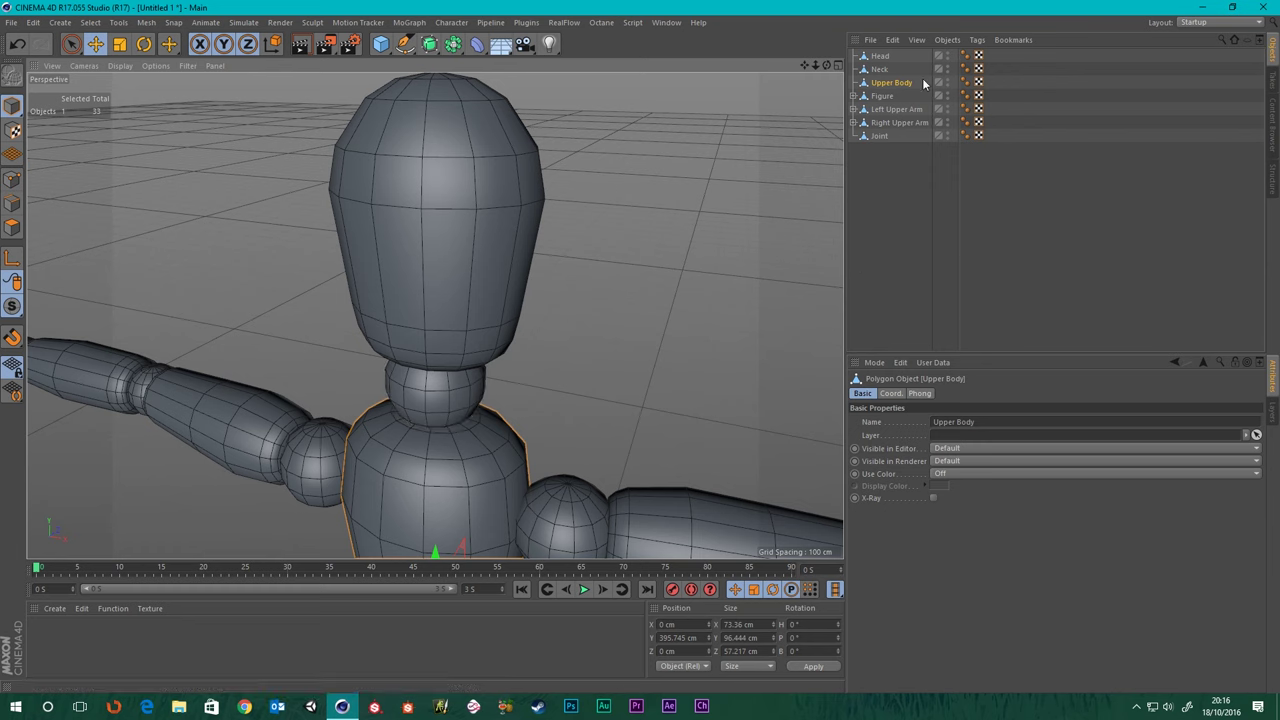
click(879, 209)
alt+drag(386, 184, 420, 200)
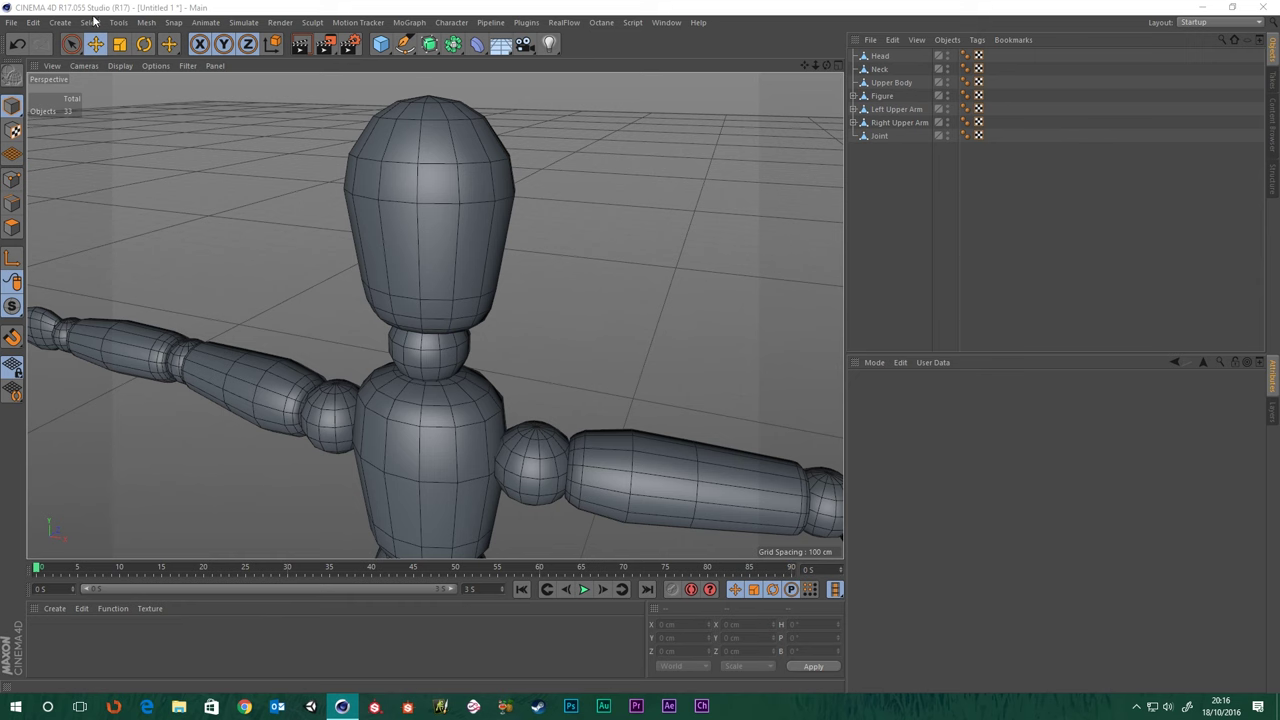
- Add a dynamics Connector, place it between the Head and the Neck in the hierarchy, and set its type to Ragdoll
click(245, 23)
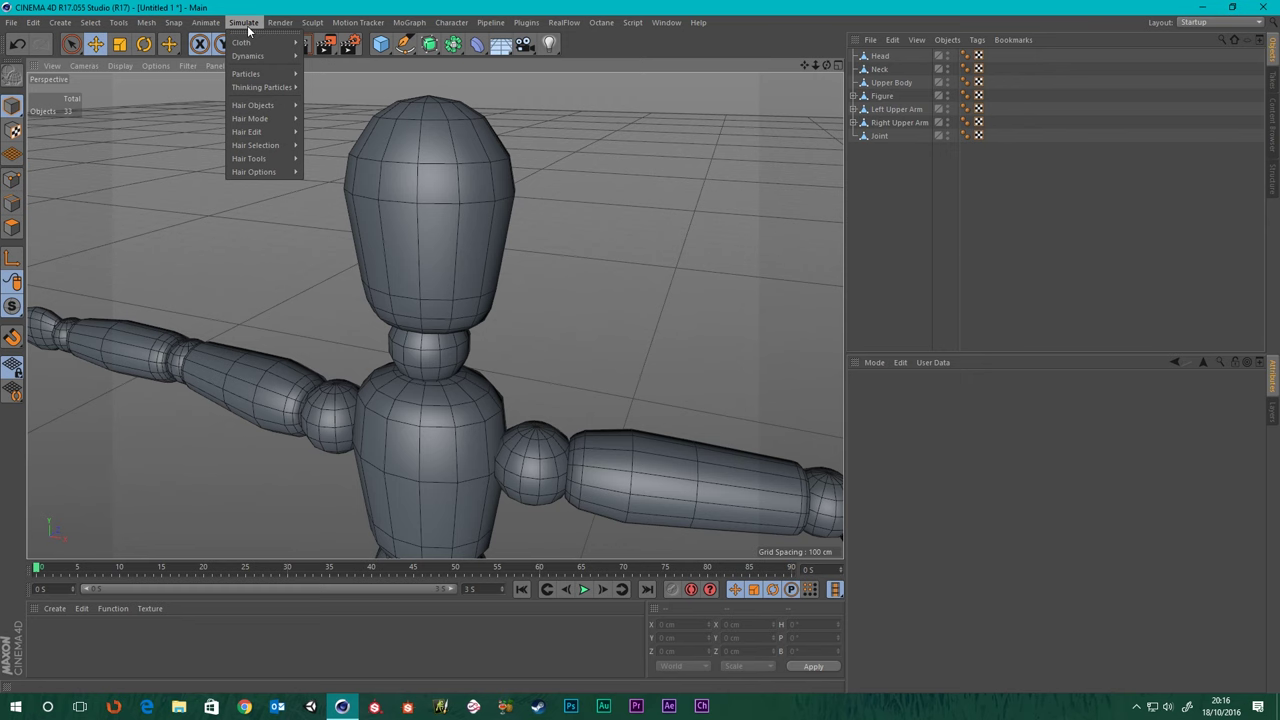
mouse_move(269, 61)
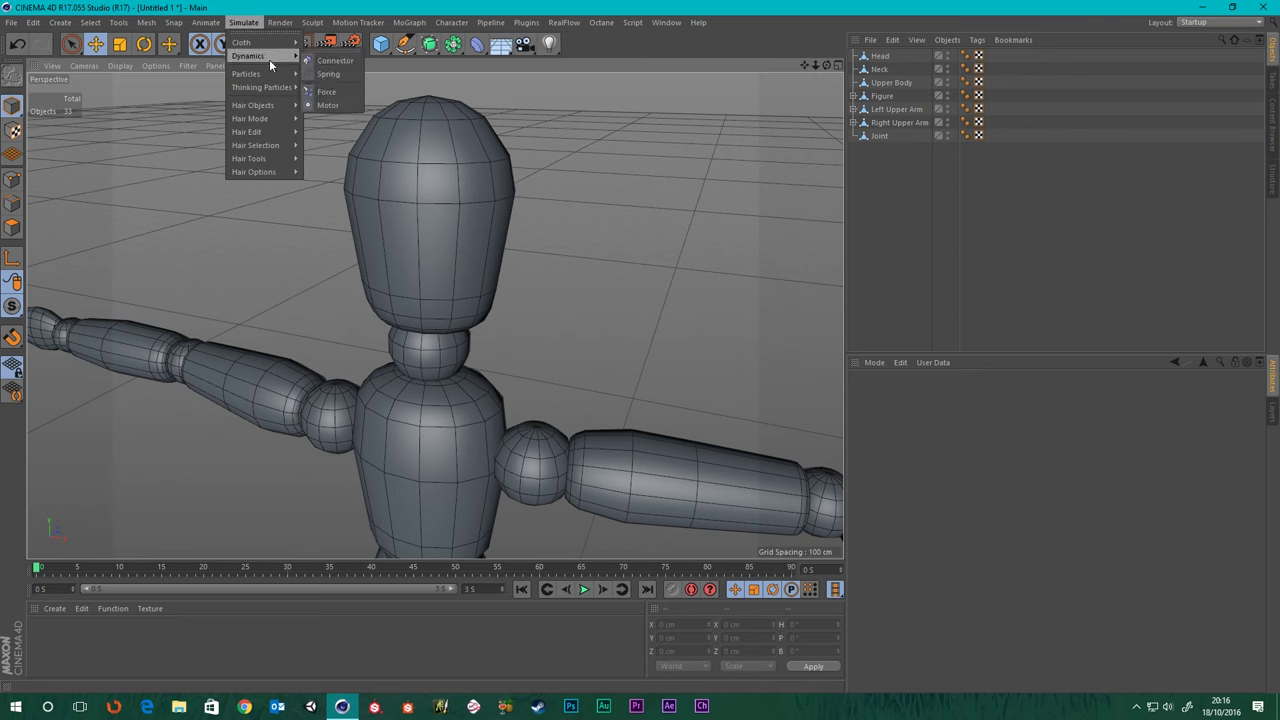
click(334, 61)
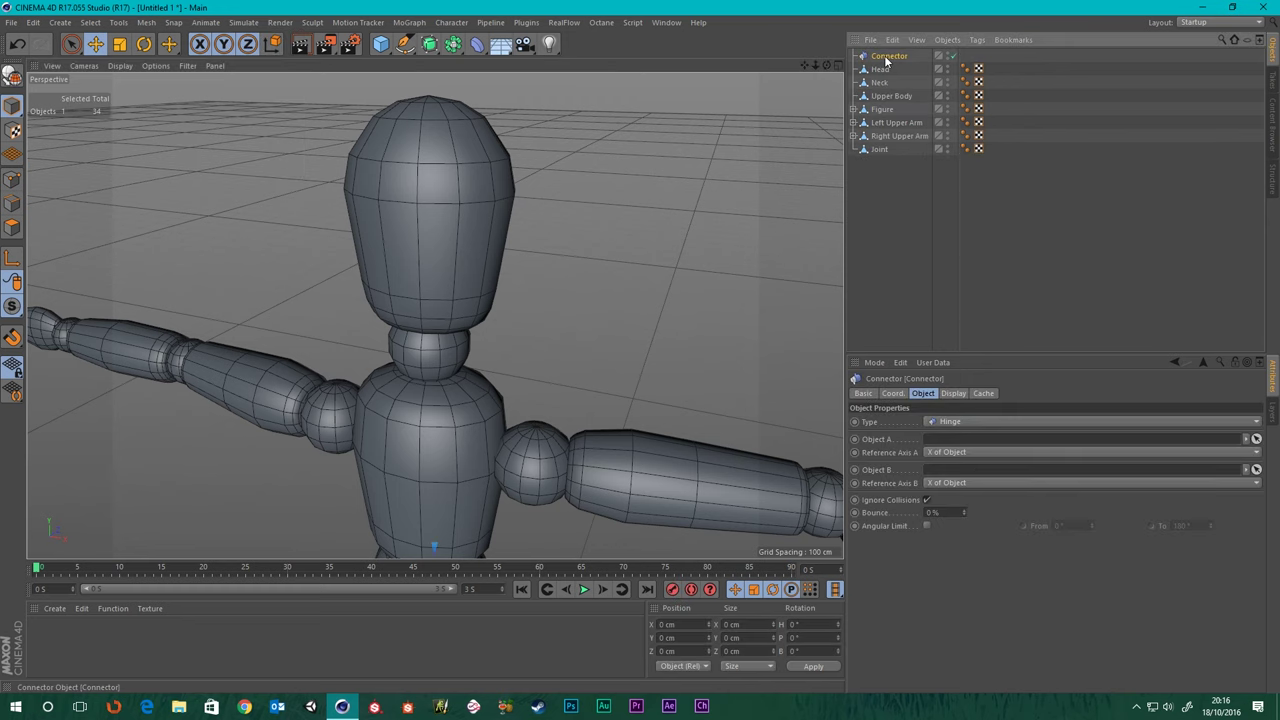
mouse_move(886, 64)
mouse_down()
mouse_move(888, 90)
mouse_move(888, 76)
mouse_up()
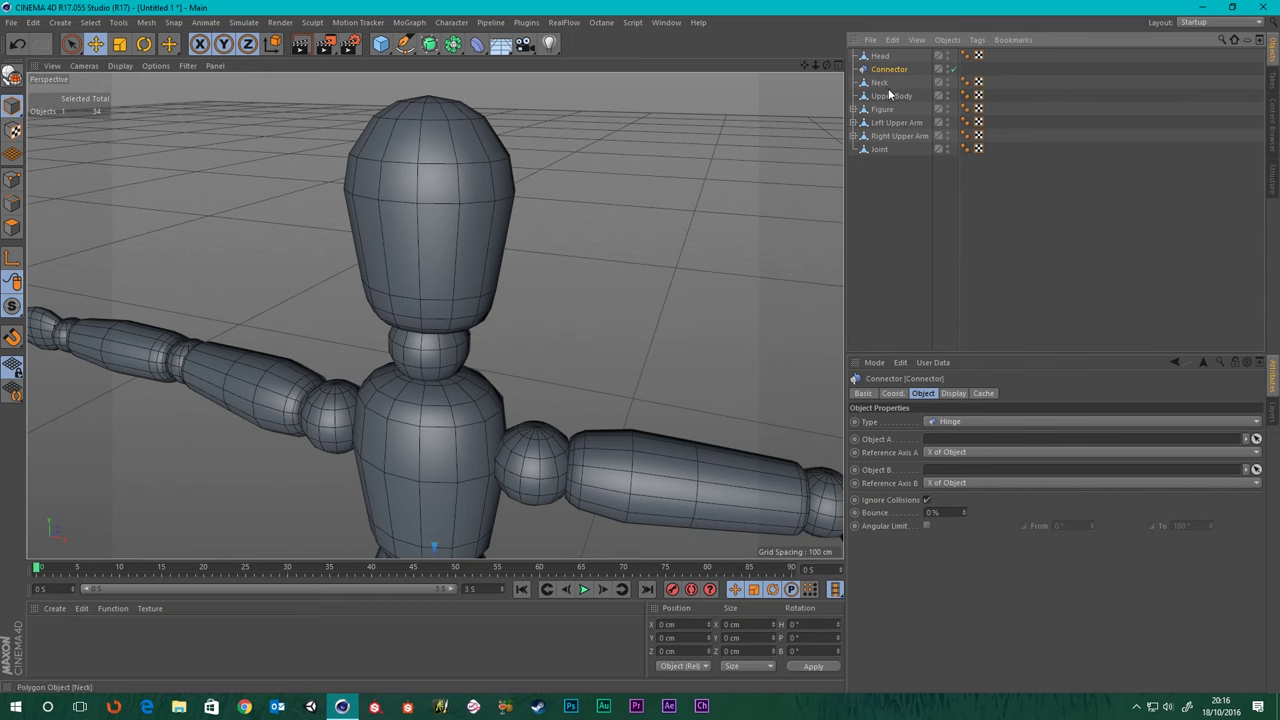
click(958, 423)
click(953, 485)
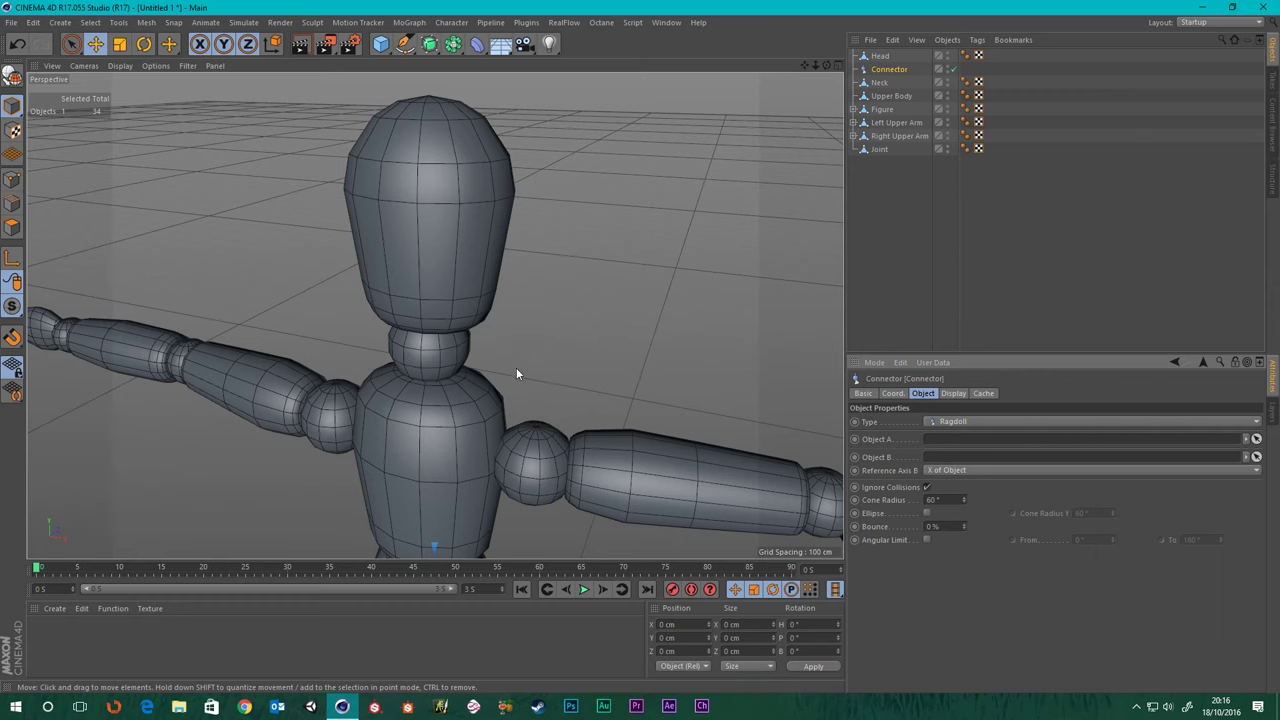
- Make the Connector a child of the Neck
scroll(494, 366, down, 3)
scroll(448, 374, up, 3)
scroll(466, 352, up, 3)
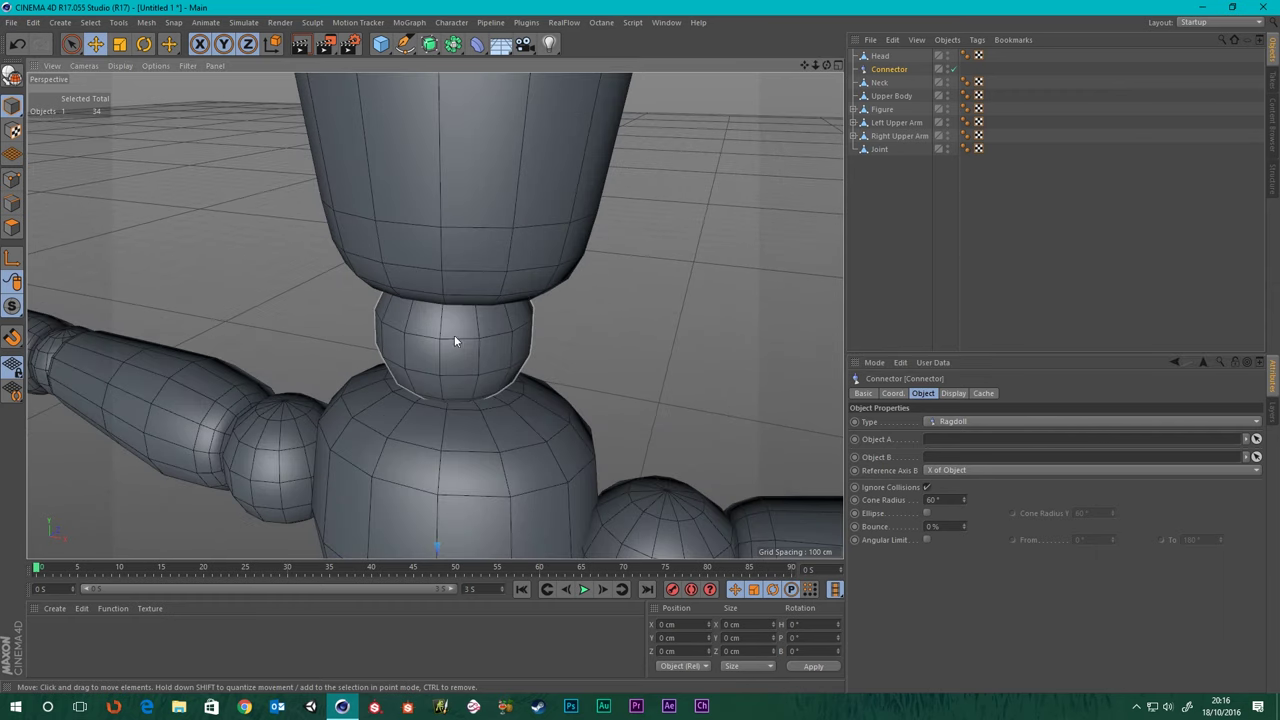
click(451, 330)
alt+drag(471, 362, 412, 310)
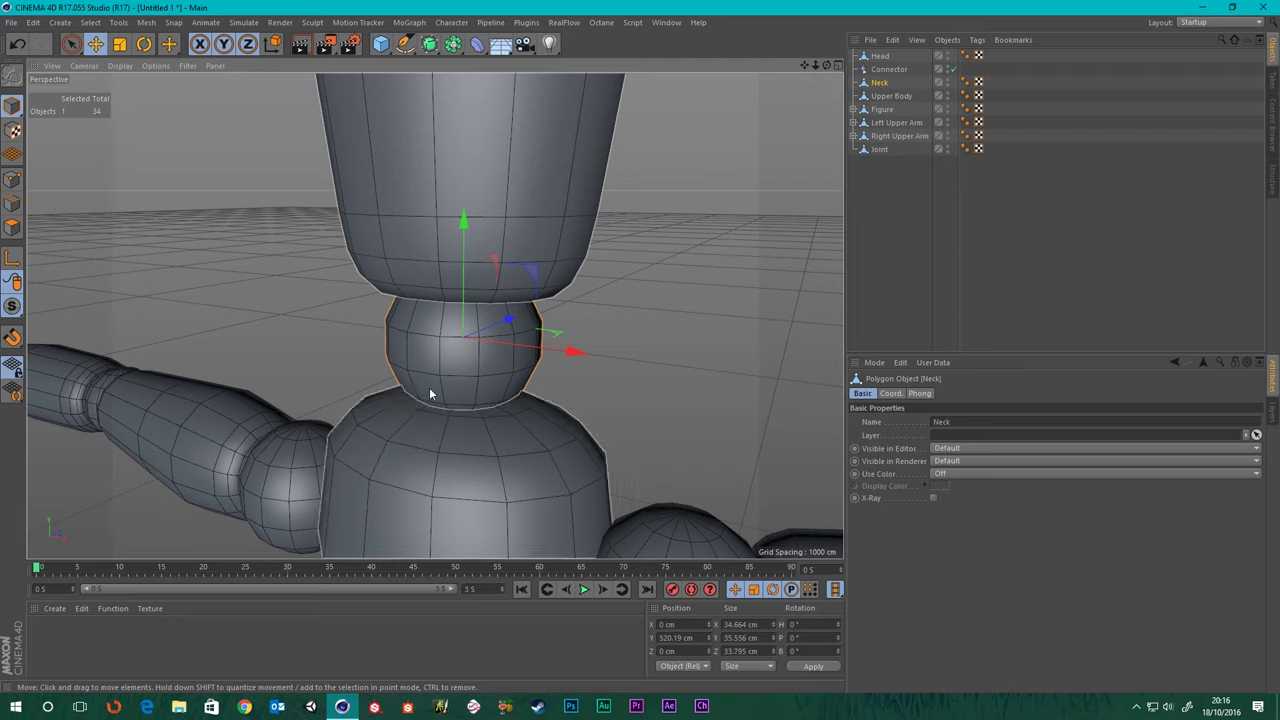
scroll(440, 352, down, 3)
alt+drag(440, 352, 490, 356)
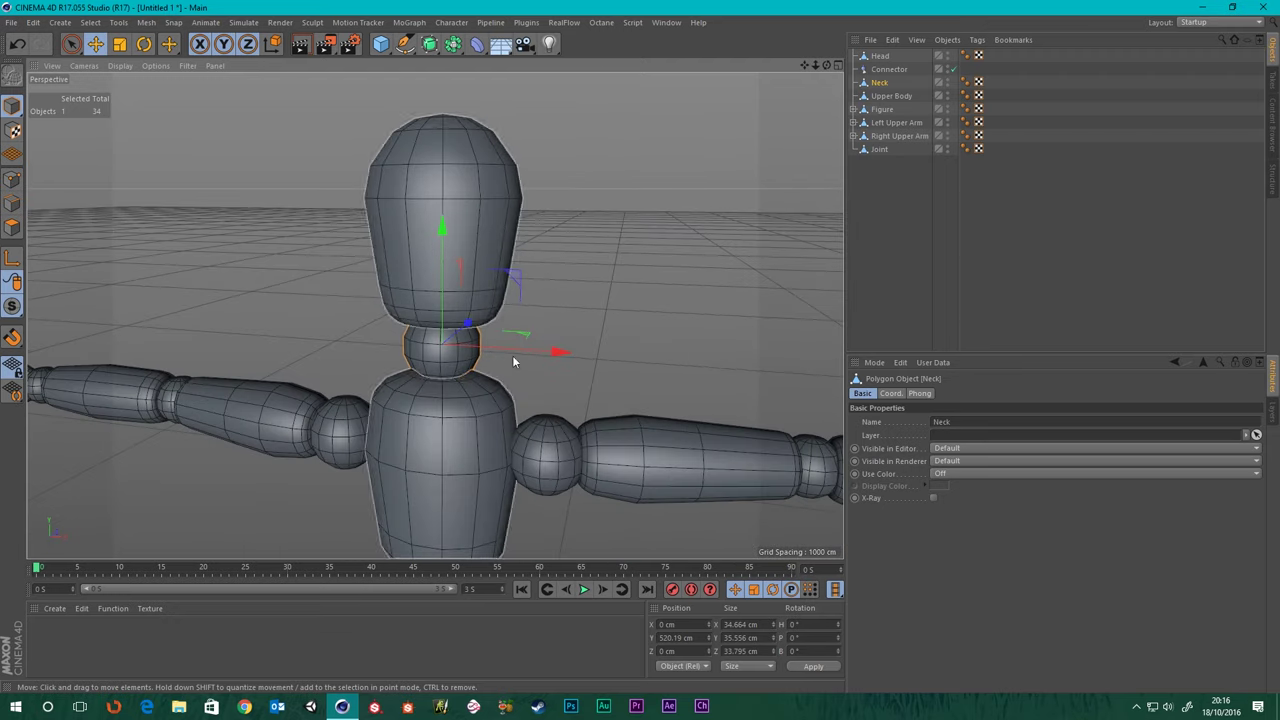
drag(883, 66, 882, 84)
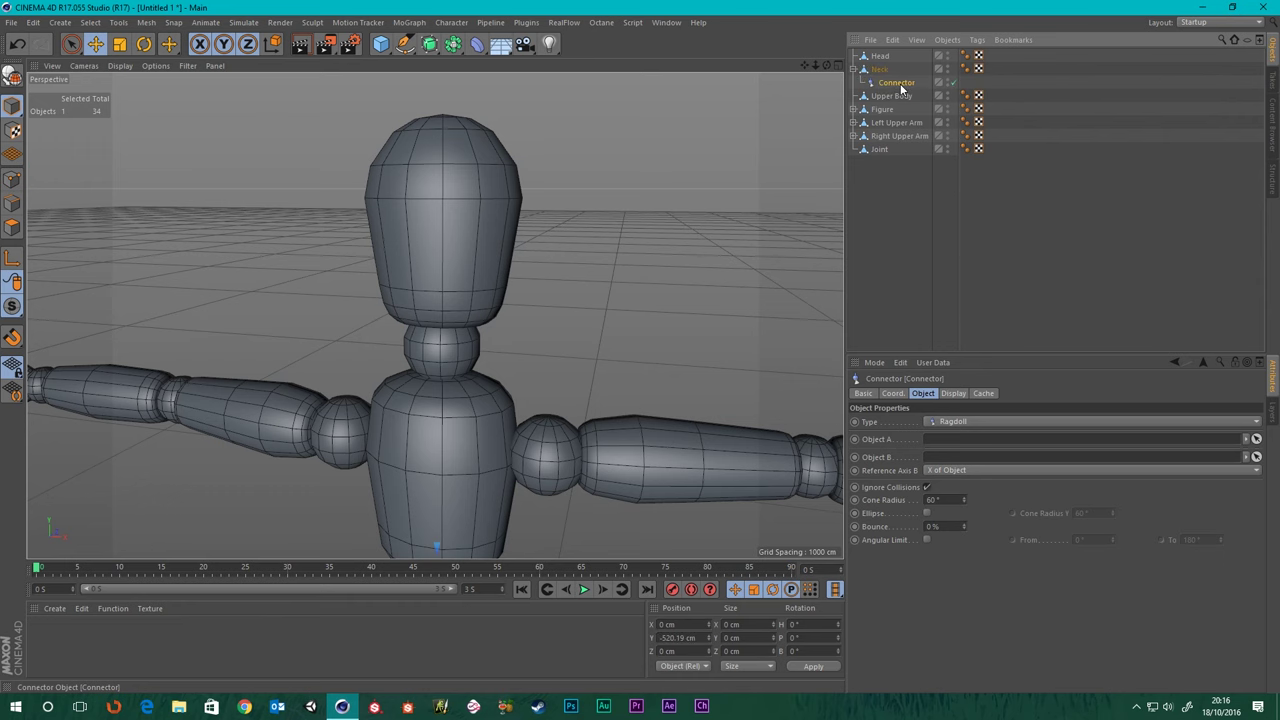
- Centre the Connector on the Neck by setting its X, Y and Z position to 0 cm
click(893, 393)
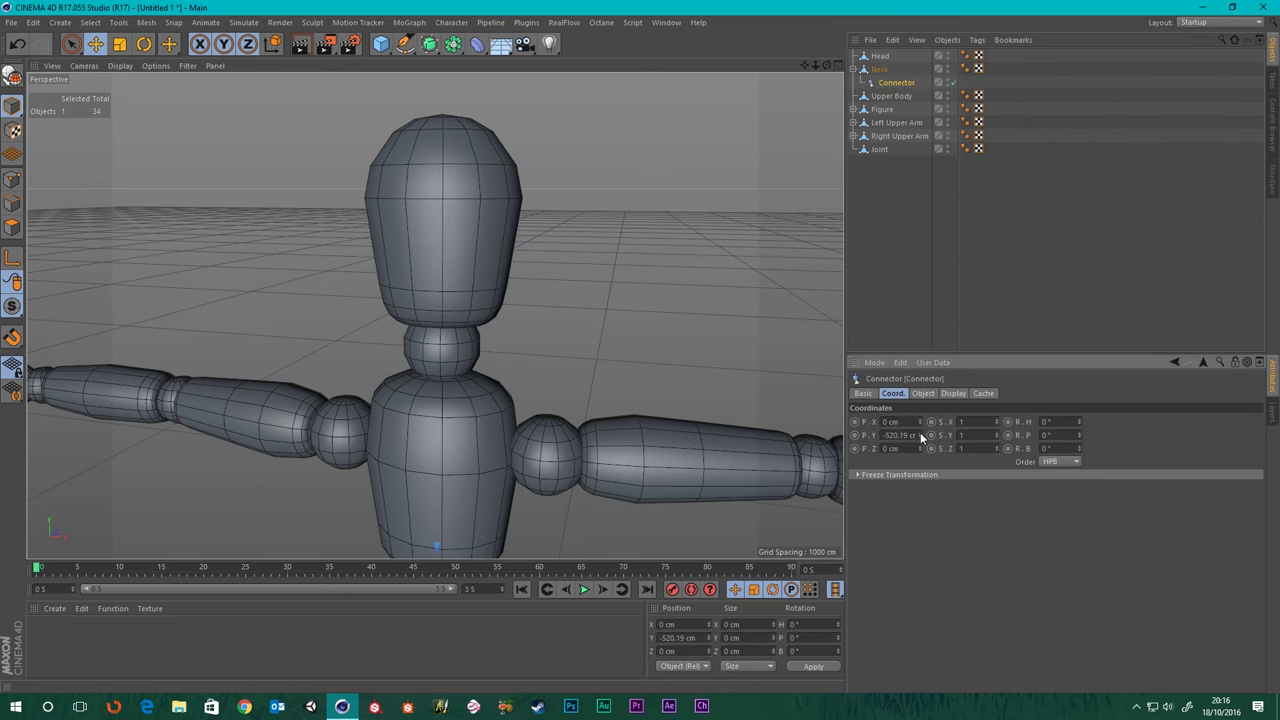
right_click(921, 437)
click(919, 423)
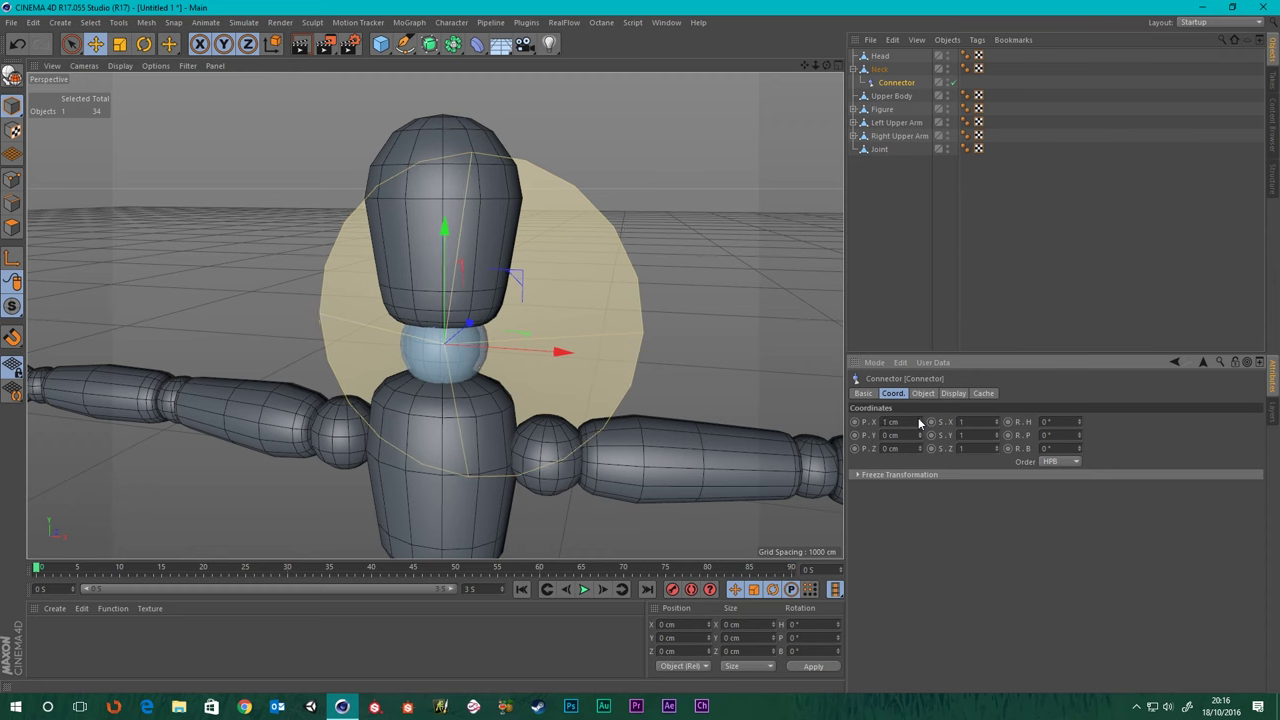
click(921, 425)
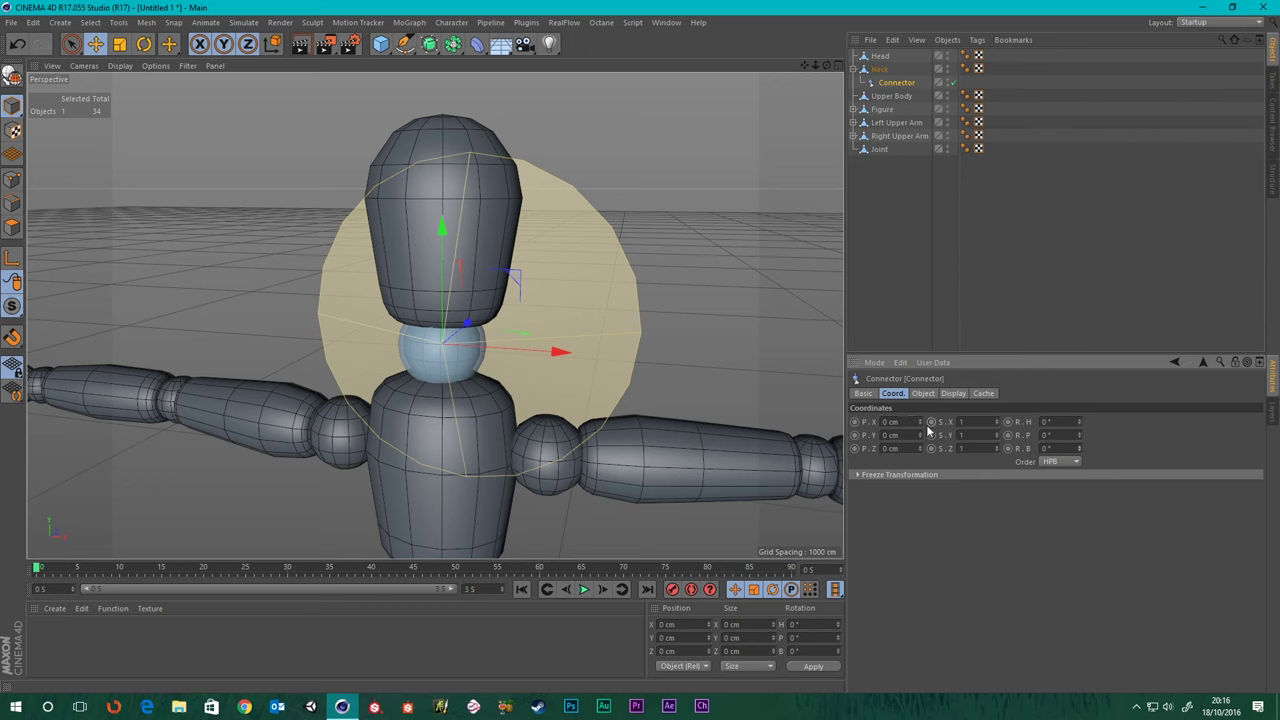
- Move the Connector about 130 cm off the neck along negative X and reset its X position to 0 cm
drag(560, 351, 312, 351)
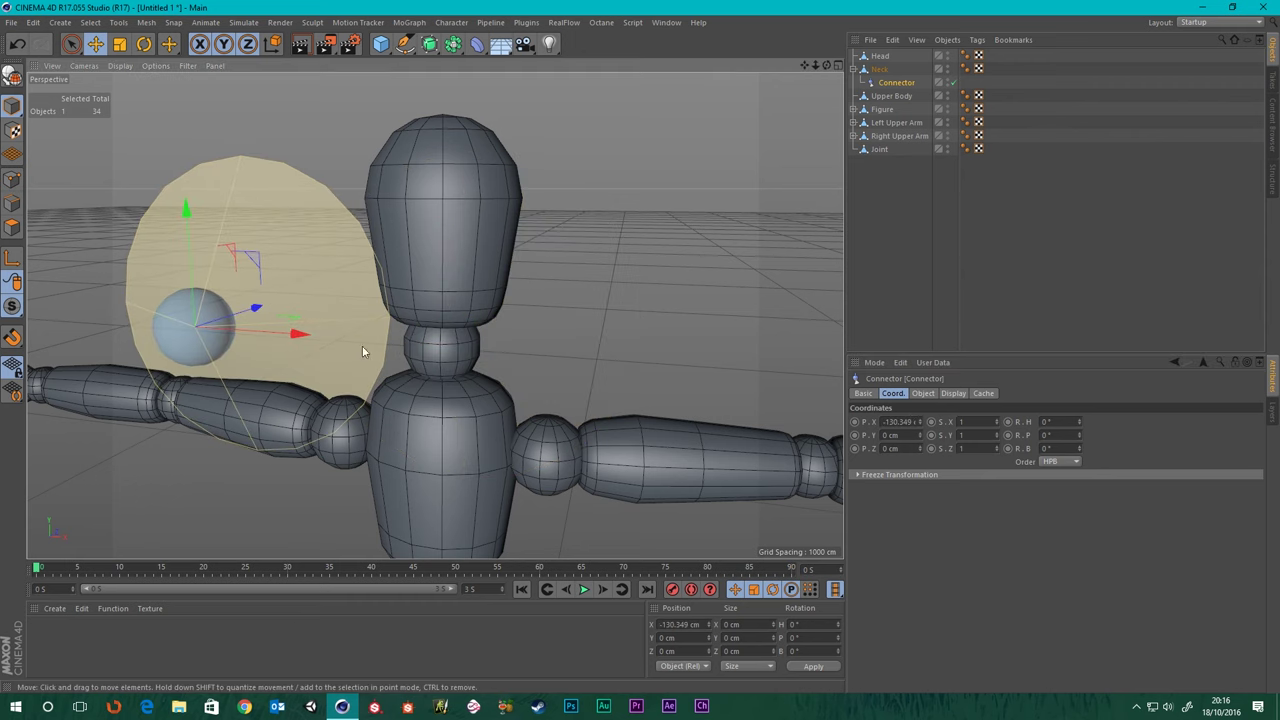
right_click(921, 423)
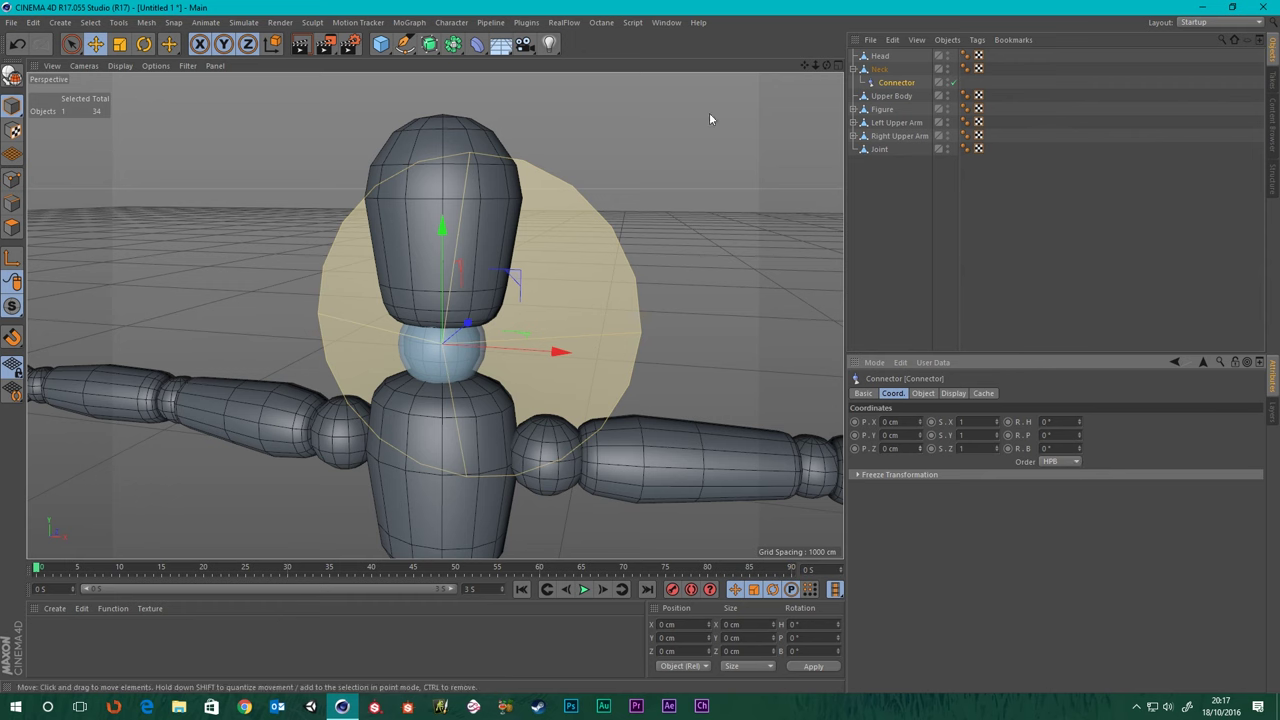
- Find the Reset PSR command by searching for "psr" and add it to the main toolbar beside the light object
key(shift+c)
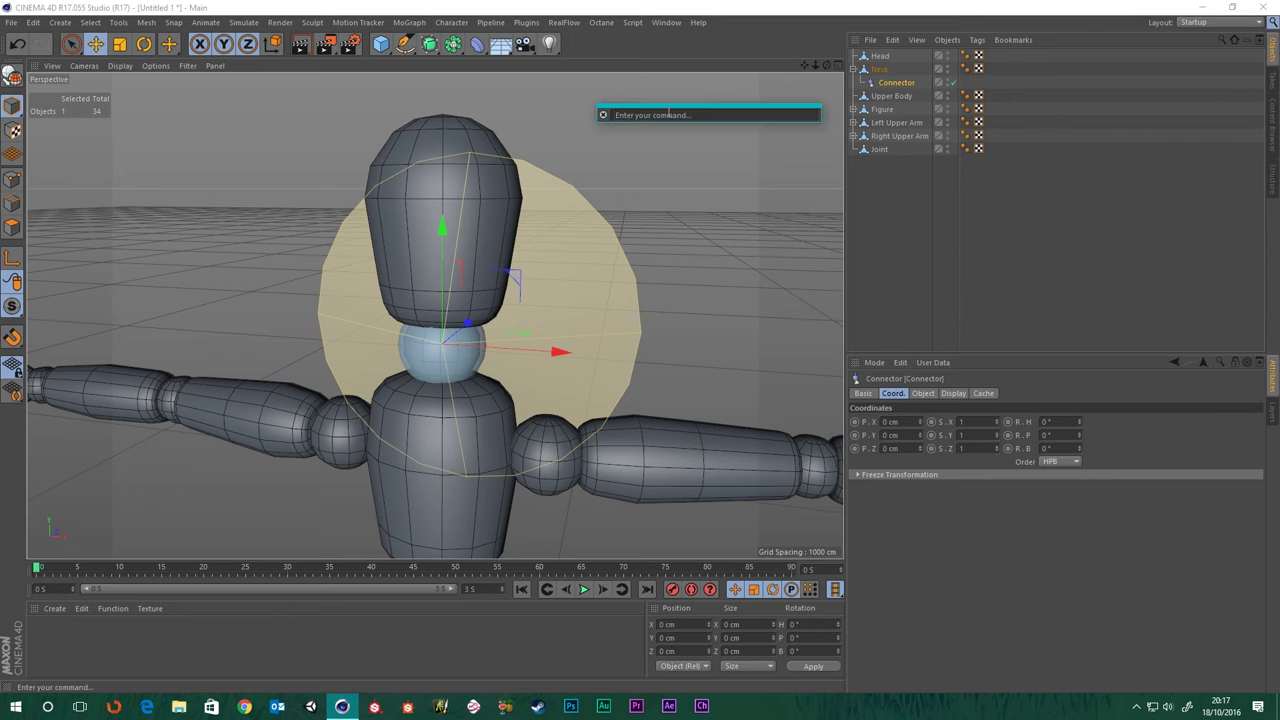
text(psr)
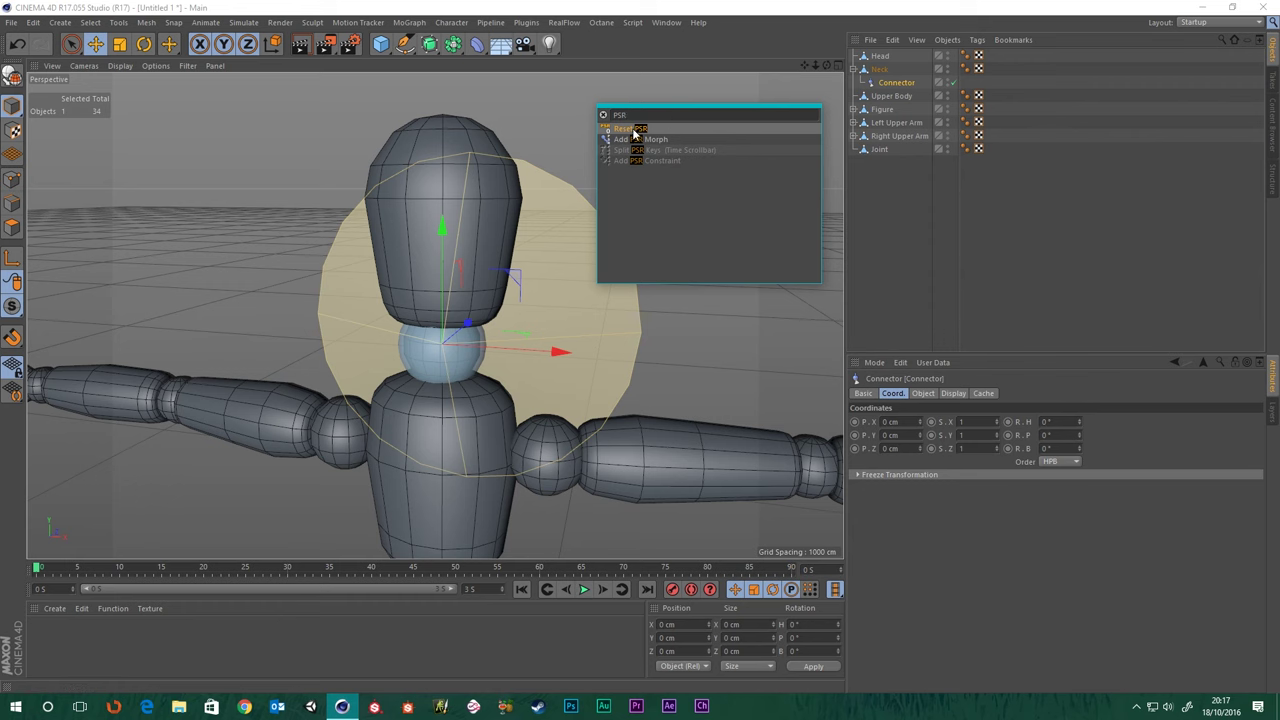
drag(561, 45, 566, 46)
click(894, 216)
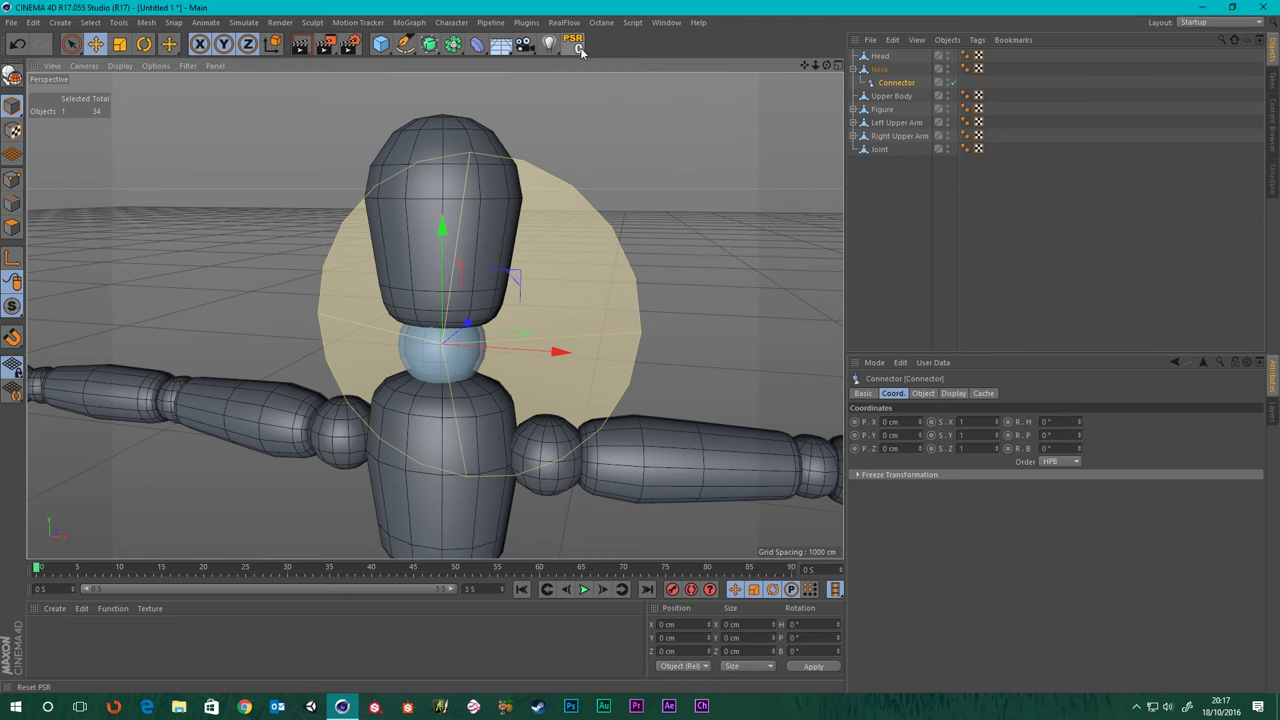
- Offset the Connector about -148 cm in X and 260 cm in Z, rotate it, and restore its placement with Reset PSR
drag(547, 353, 256, 351)
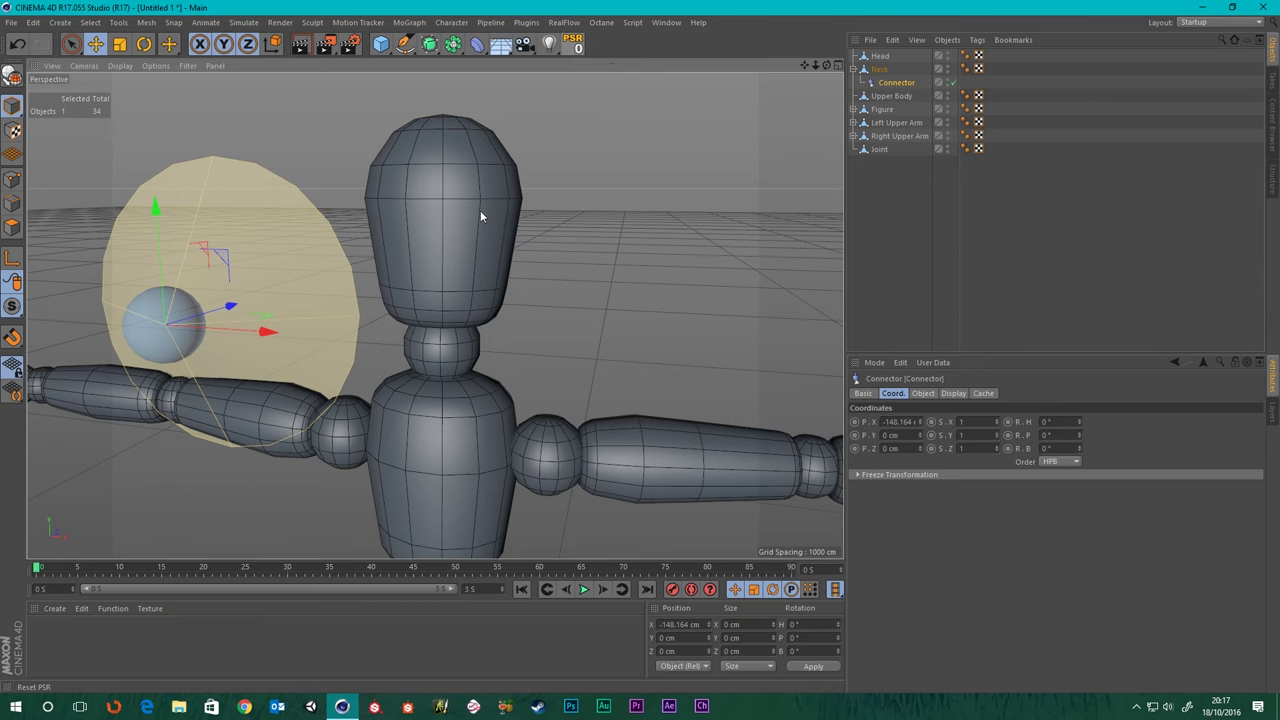
drag(212, 313, 451, 268)
key(r)
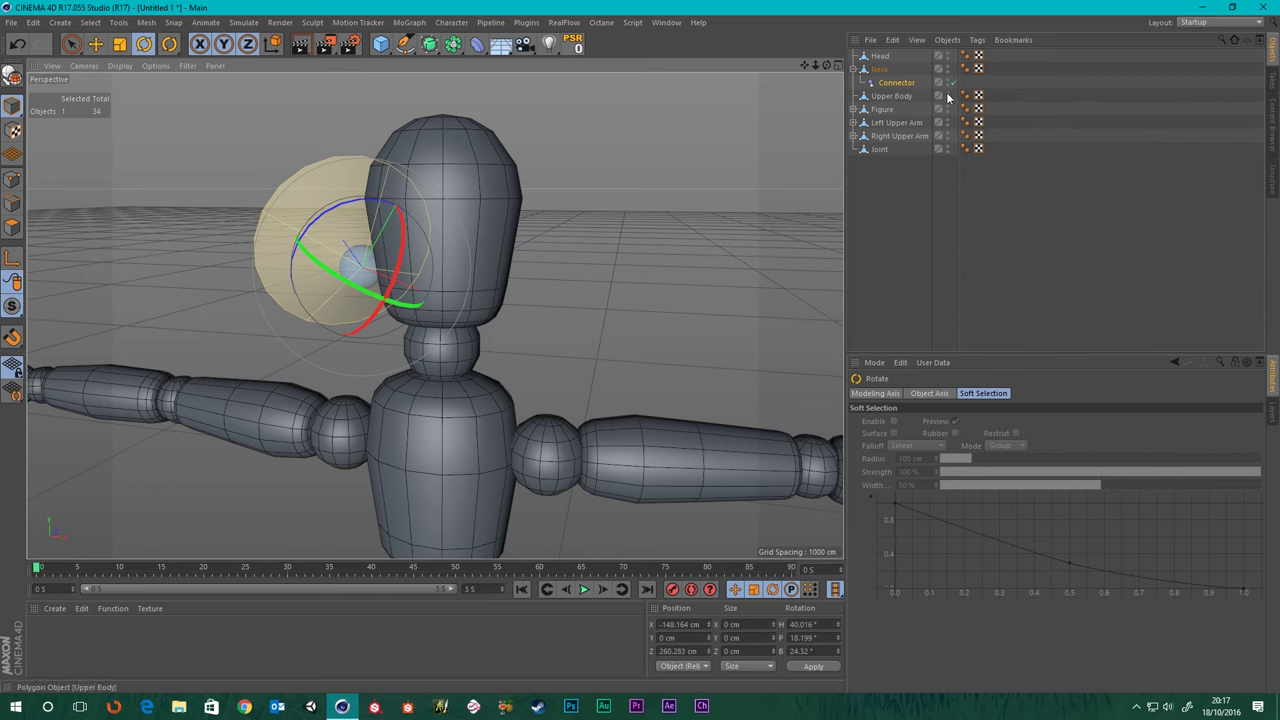
click(573, 49)
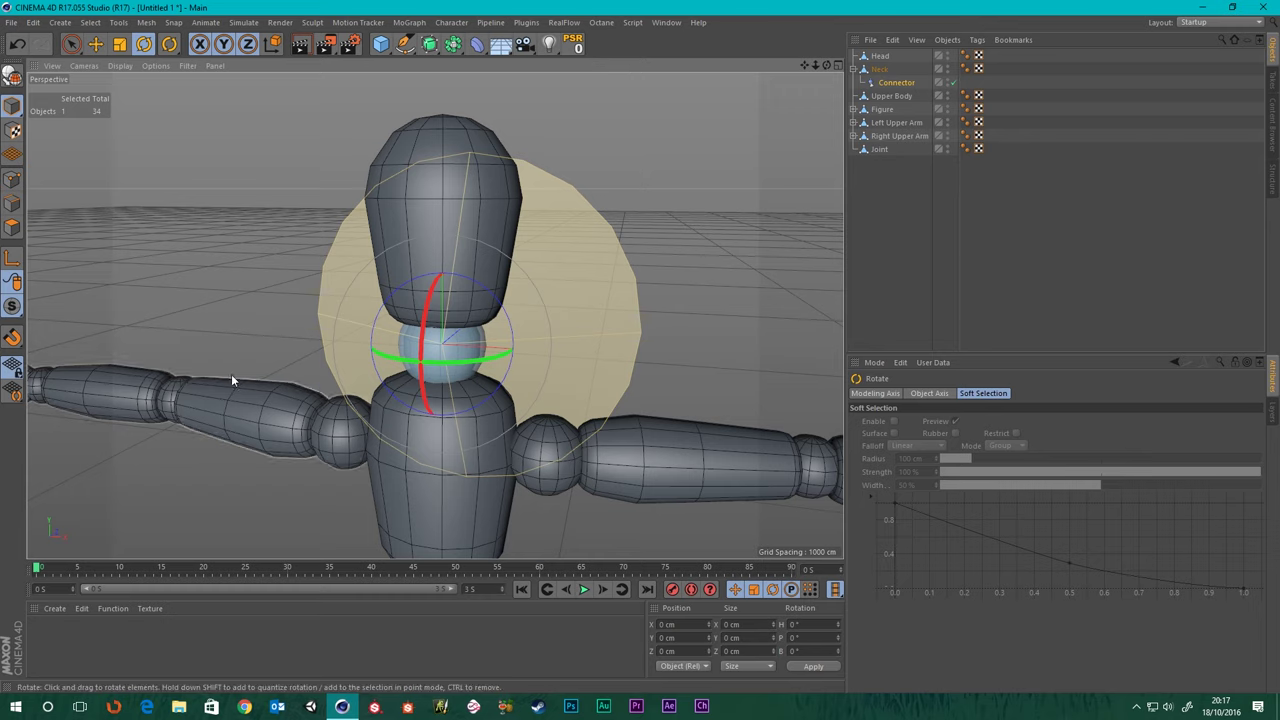
- Move the Connector out of the Neck to the top level of the hierarchy, between the Head and the Neck
scroll(320, 335, down, 5)
alt+drag(424, 345, 310, 348)
click(894, 83)
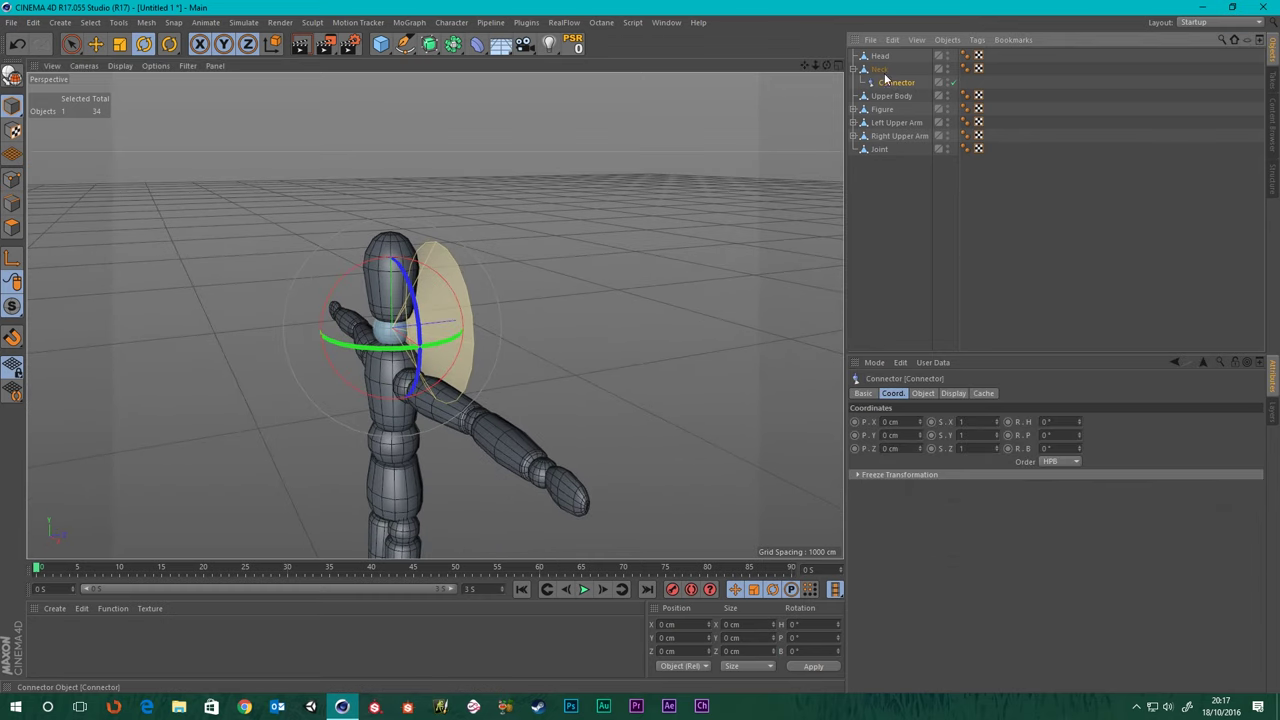
scroll(340, 380, up, 4)
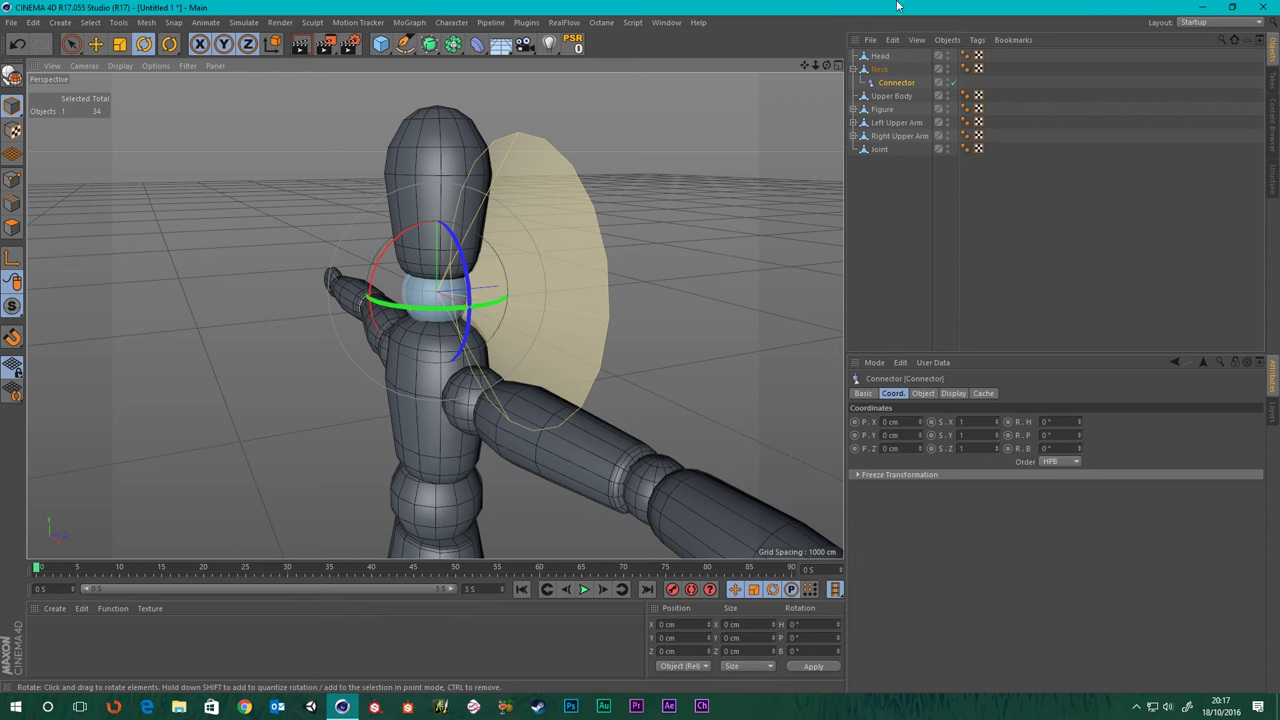
drag(895, 85, 885, 63)
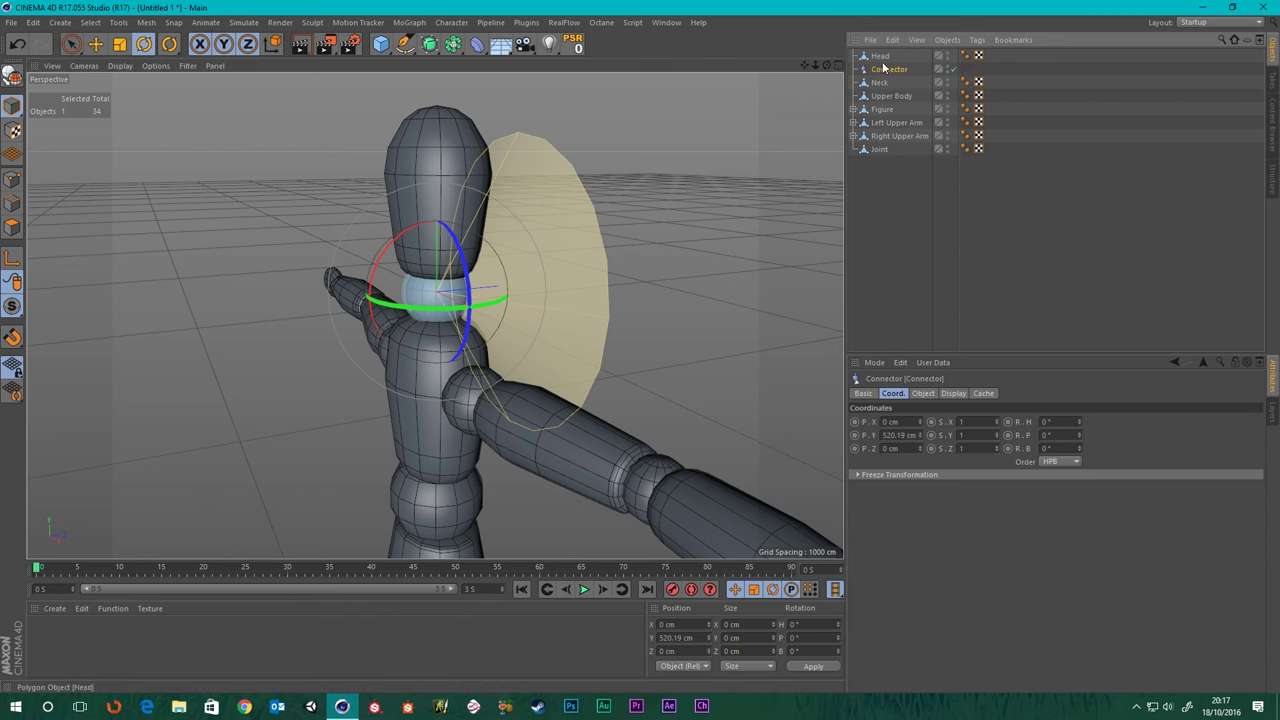
- Rotate the Connector 90° in pitch so its cone opens upward around the head
scroll(447, 258, up, 4)
alt+drag(432, 342, 528, 348)
scroll(527, 349, down, 6)
scroll(523, 347, up, 4)
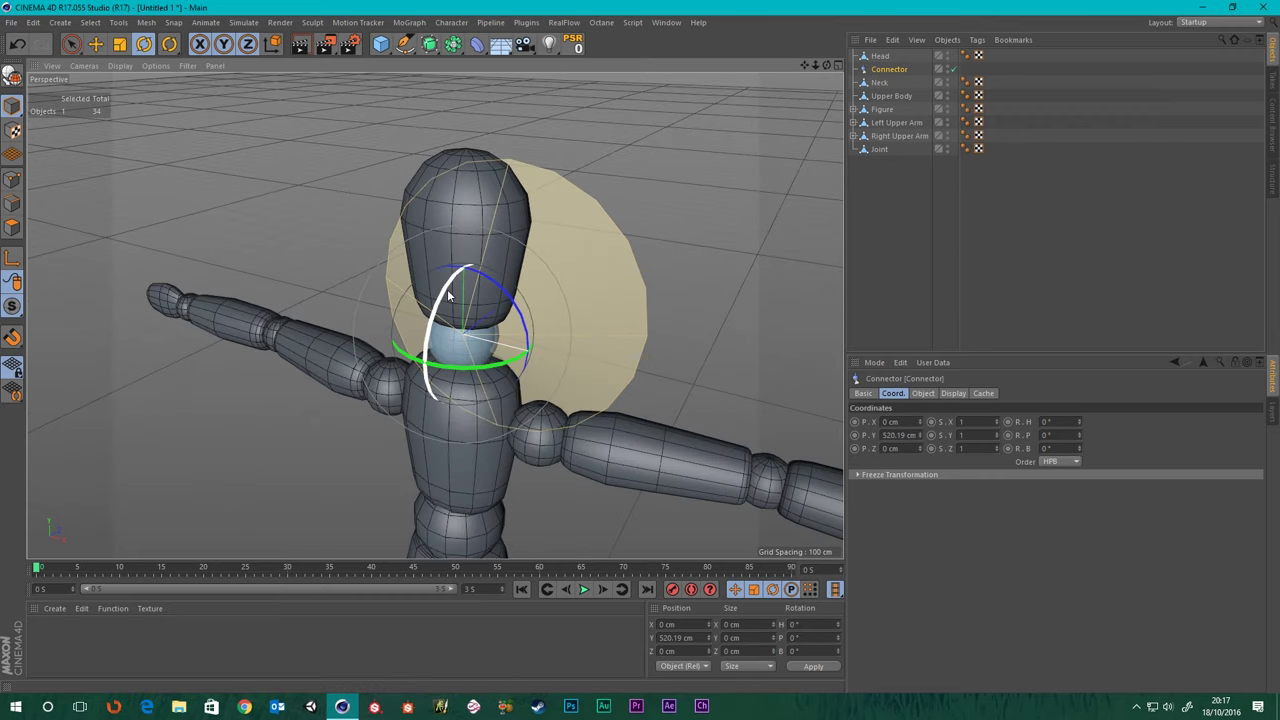
drag(445, 293, 420, 423)
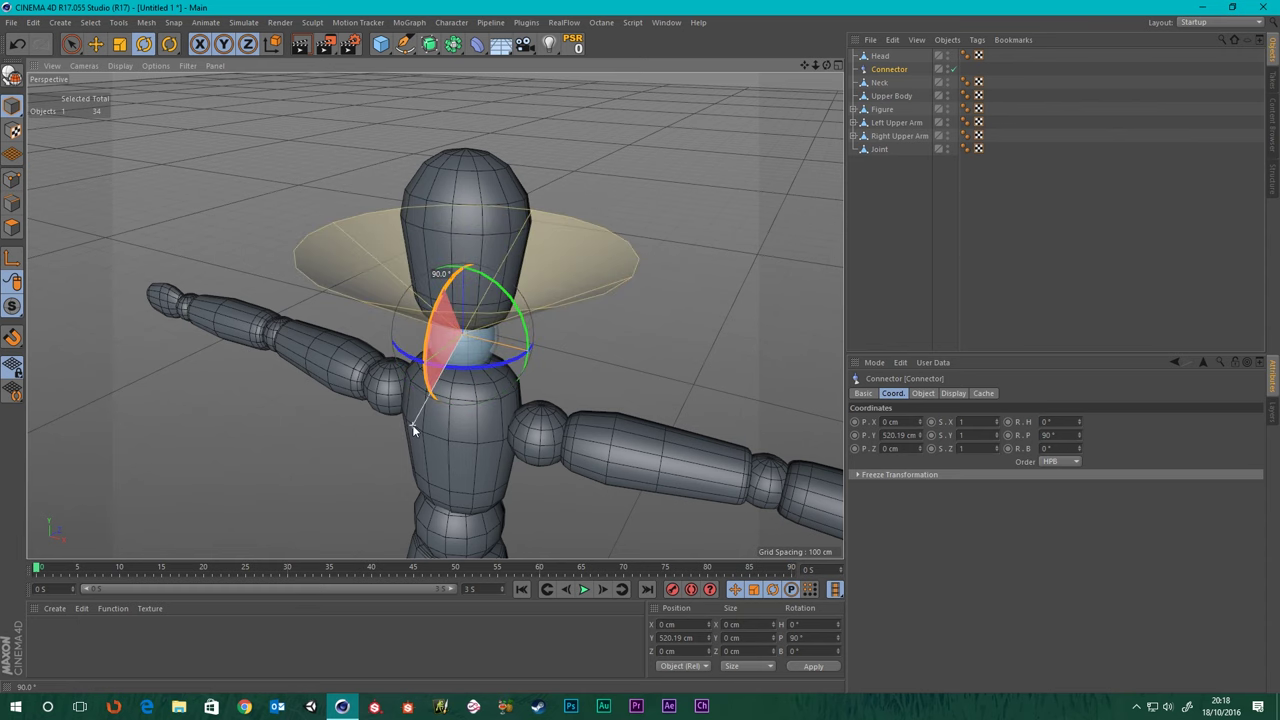
- Examine the Connector's cone around the head and neck from several angles, and display the Connector's object properties
scroll(449, 338, down, 5)
alt+drag(492, 336, 541, 279)
scroll(455, 308, up, 6)
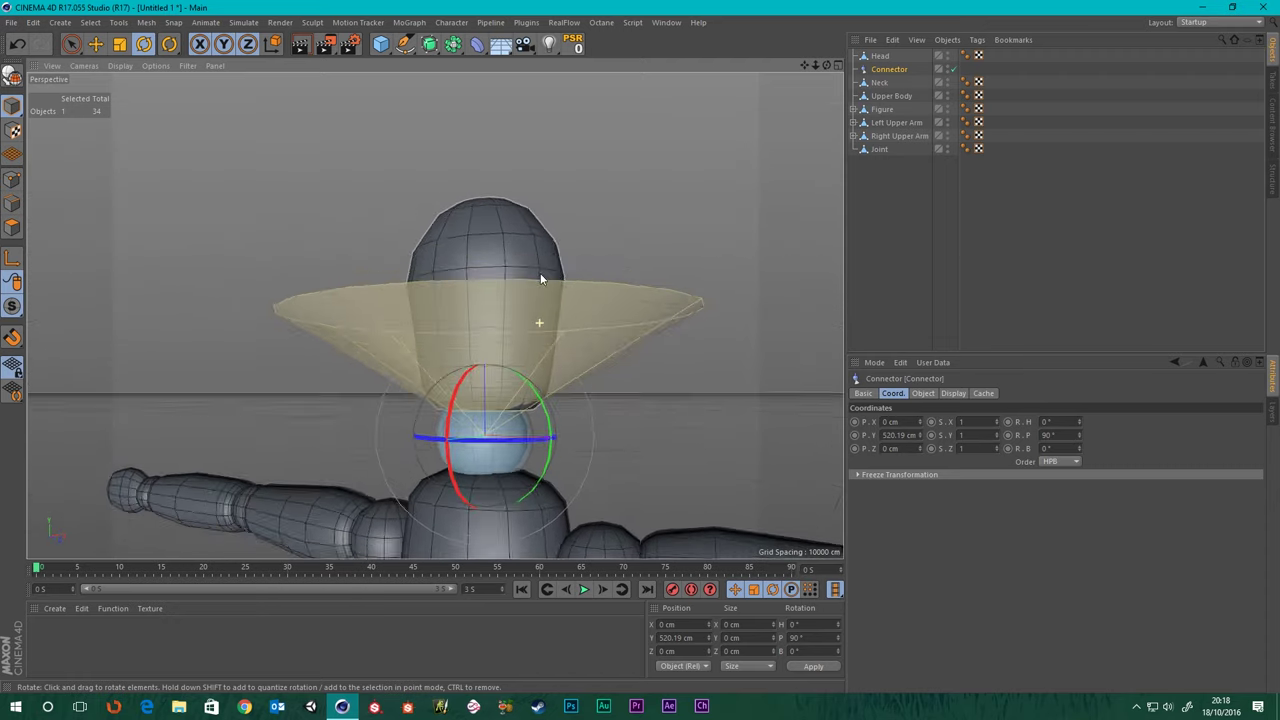
scroll(531, 300, down, 6)
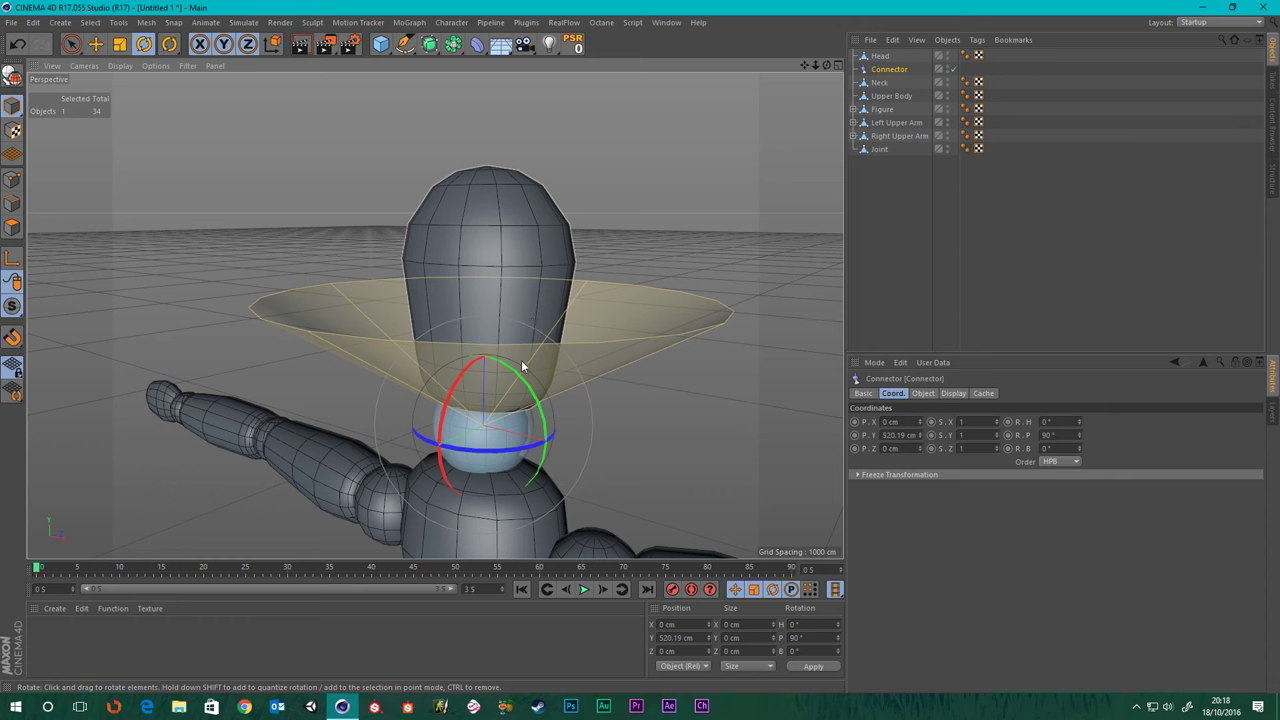
alt+drag(531, 366, 514, 306)
scroll(514, 306, up, 3)
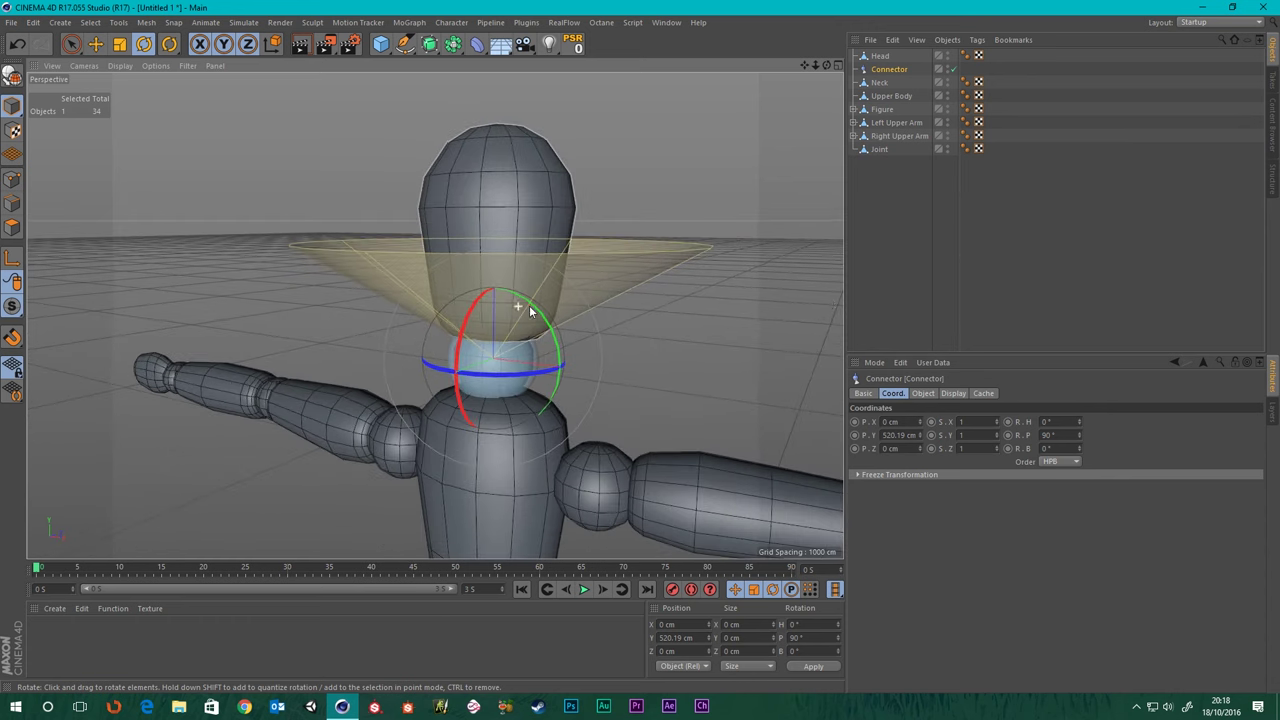
click(922, 394)
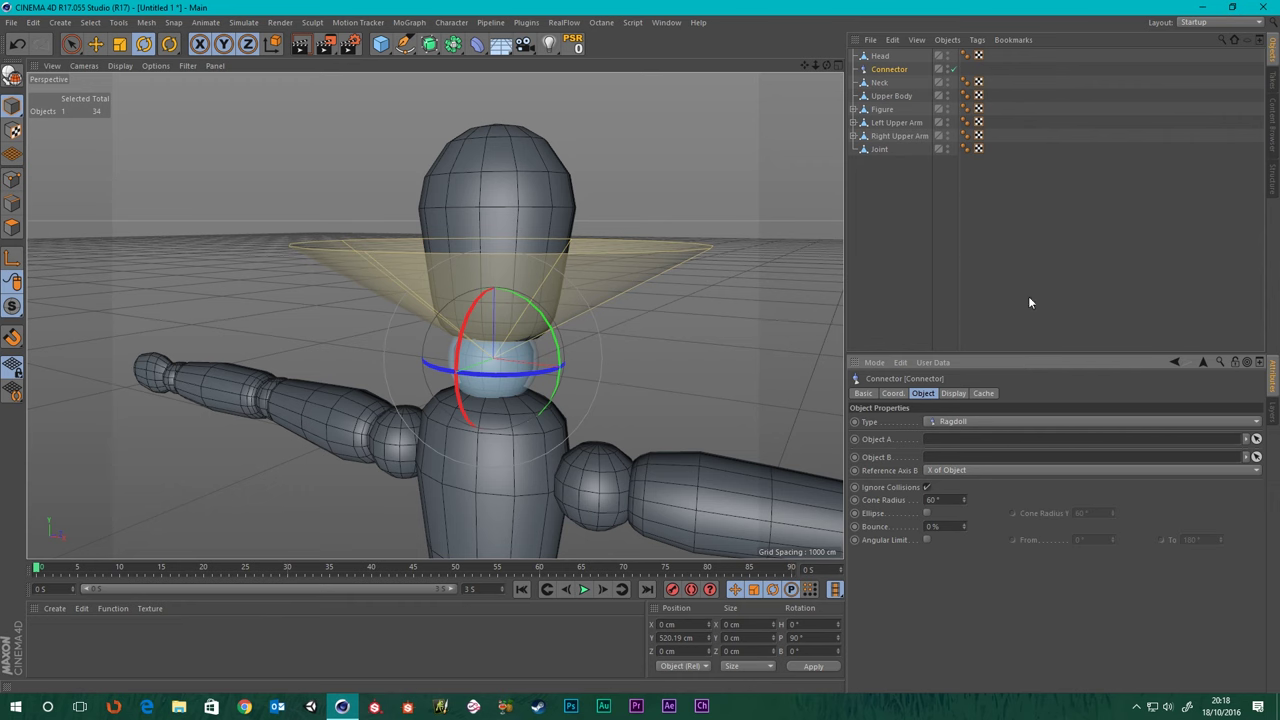
- Assign the Head as the Connector's Object A and the Neck as Object B, and set the cone radius to 55°
click(879, 56)
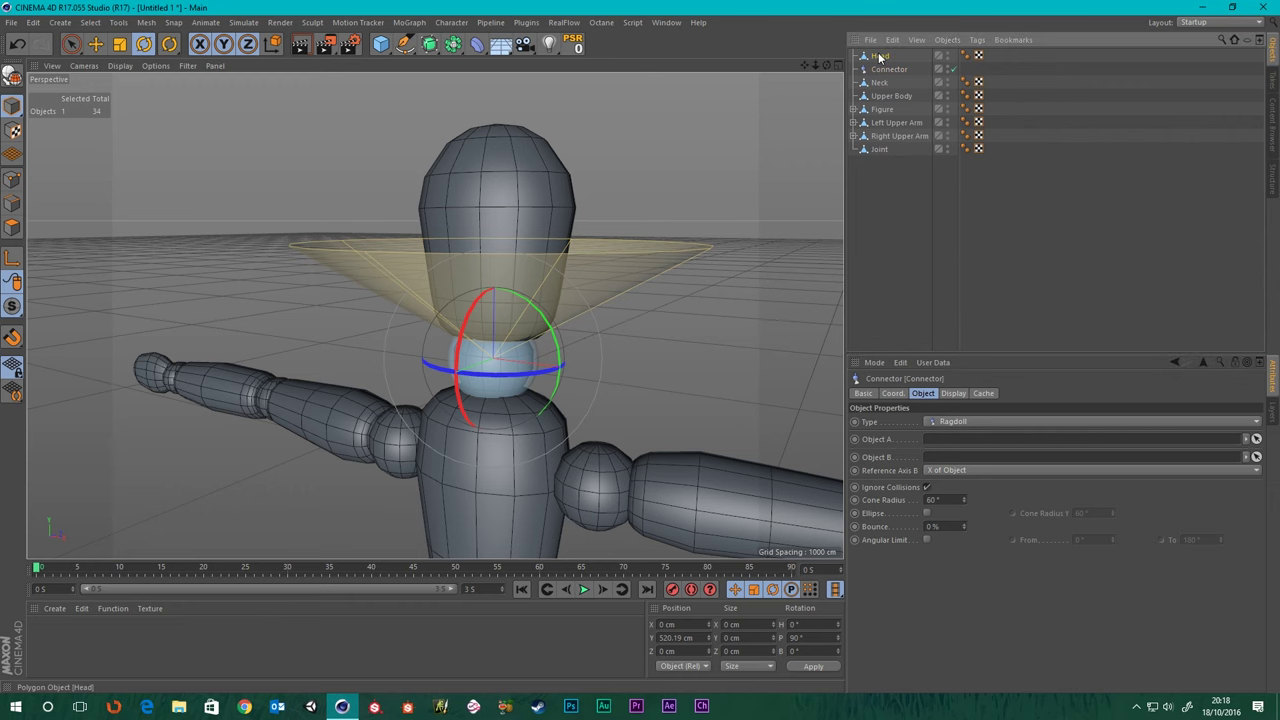
drag(879, 56, 955, 446)
drag(880, 83, 970, 476)
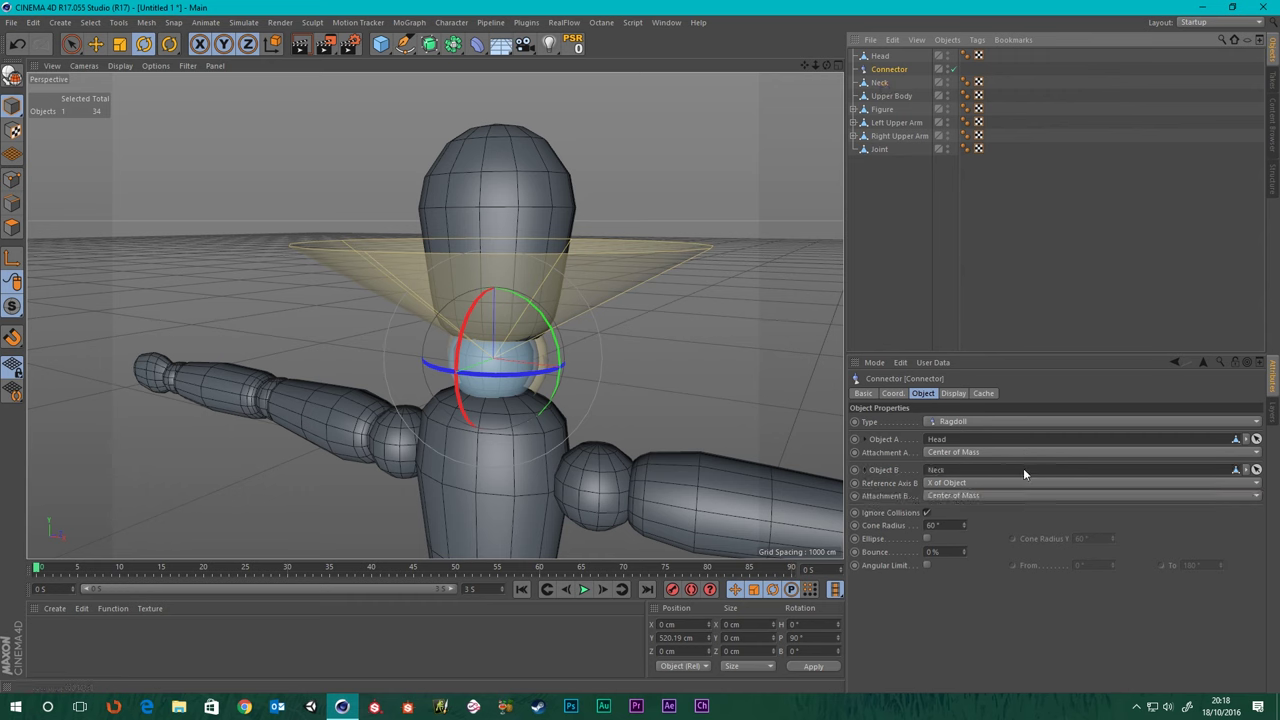
click(945, 525)
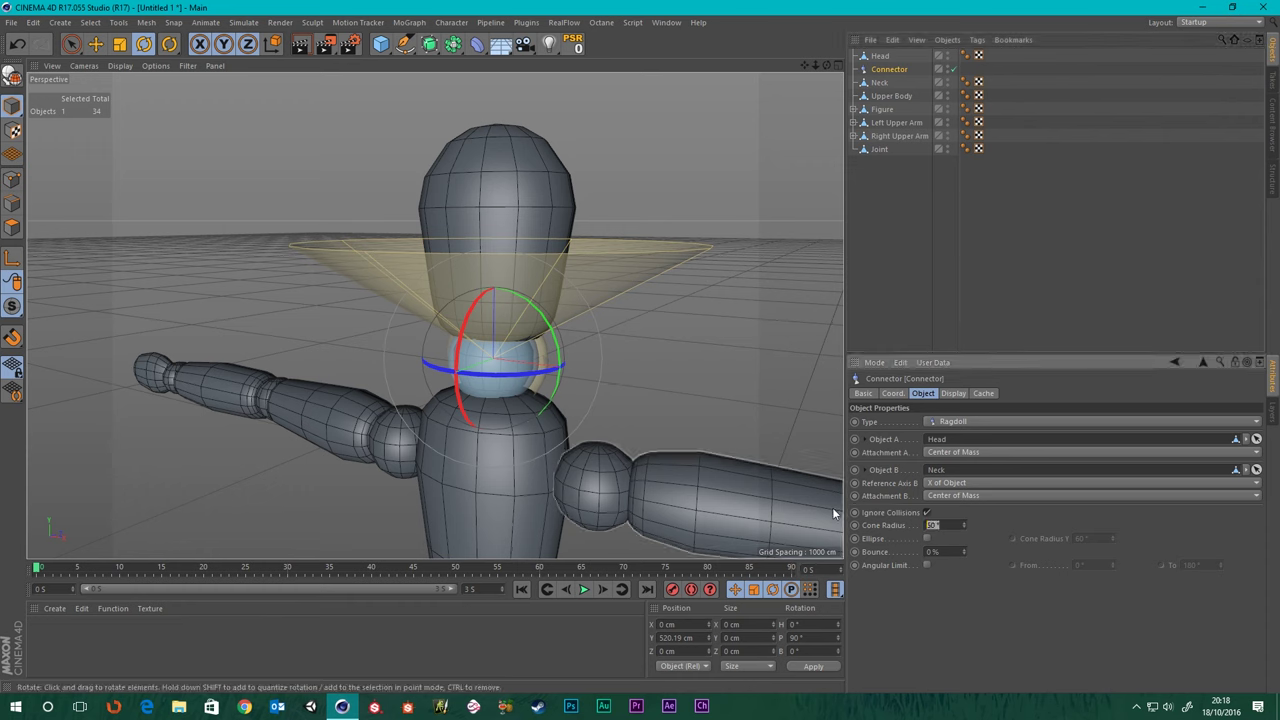
text(55)
key(Return)
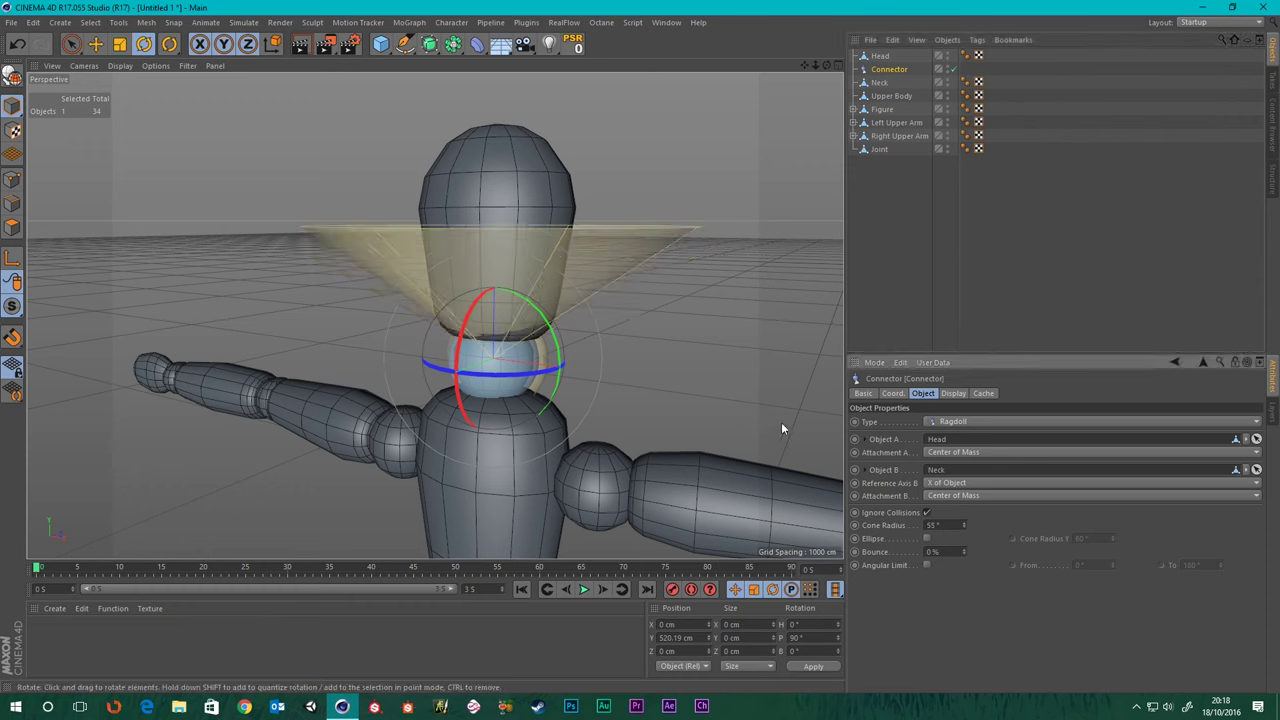
- Play the simulation with the Connector selected and return to the start frame
click(906, 207)
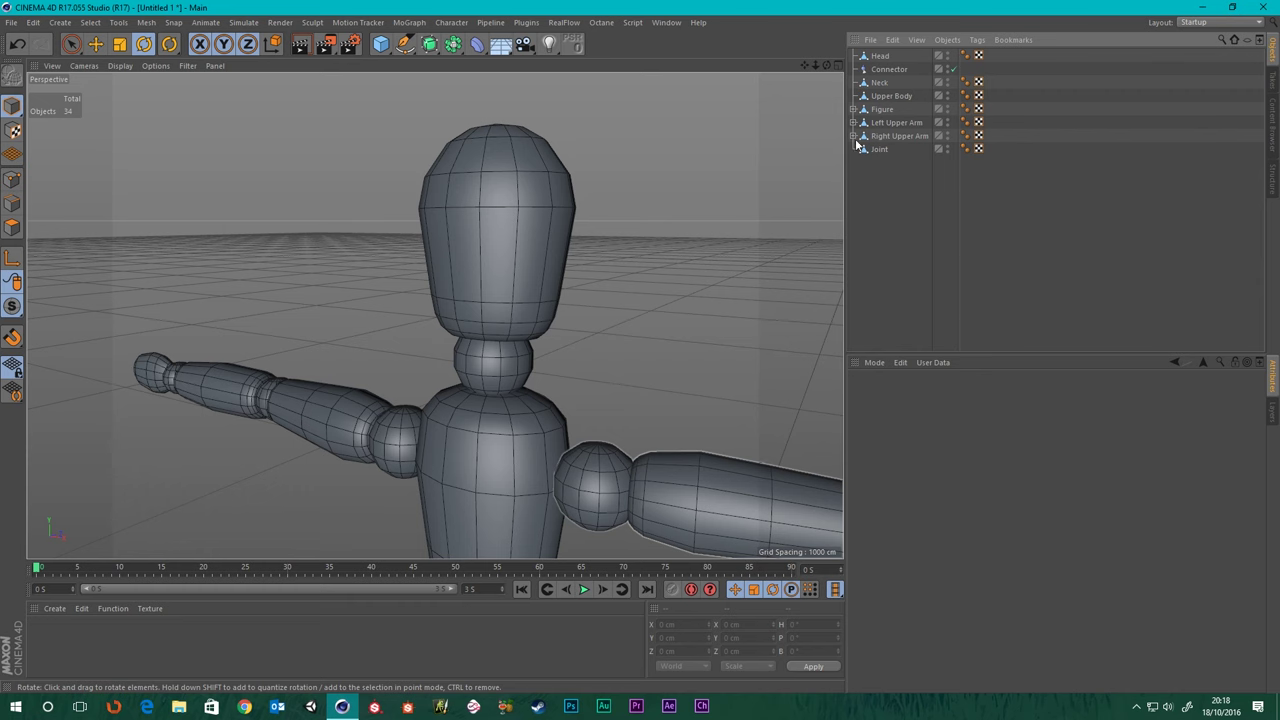
click(885, 69)
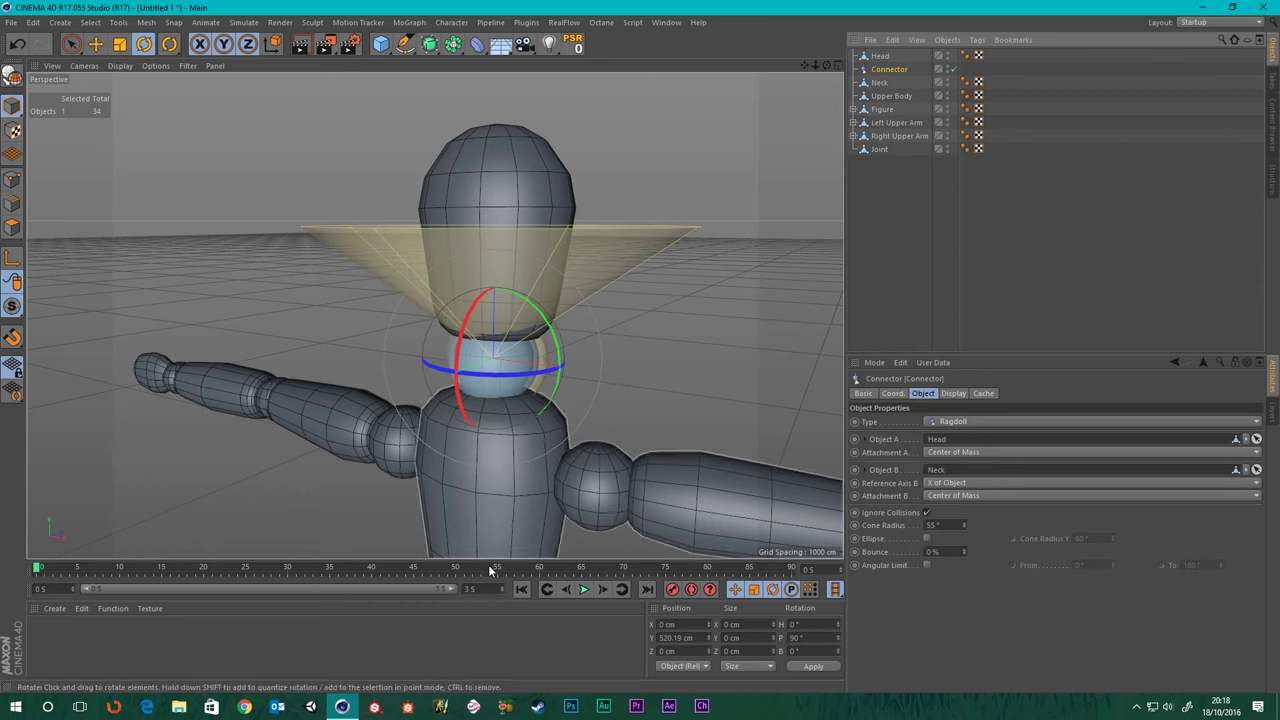
click(585, 589)
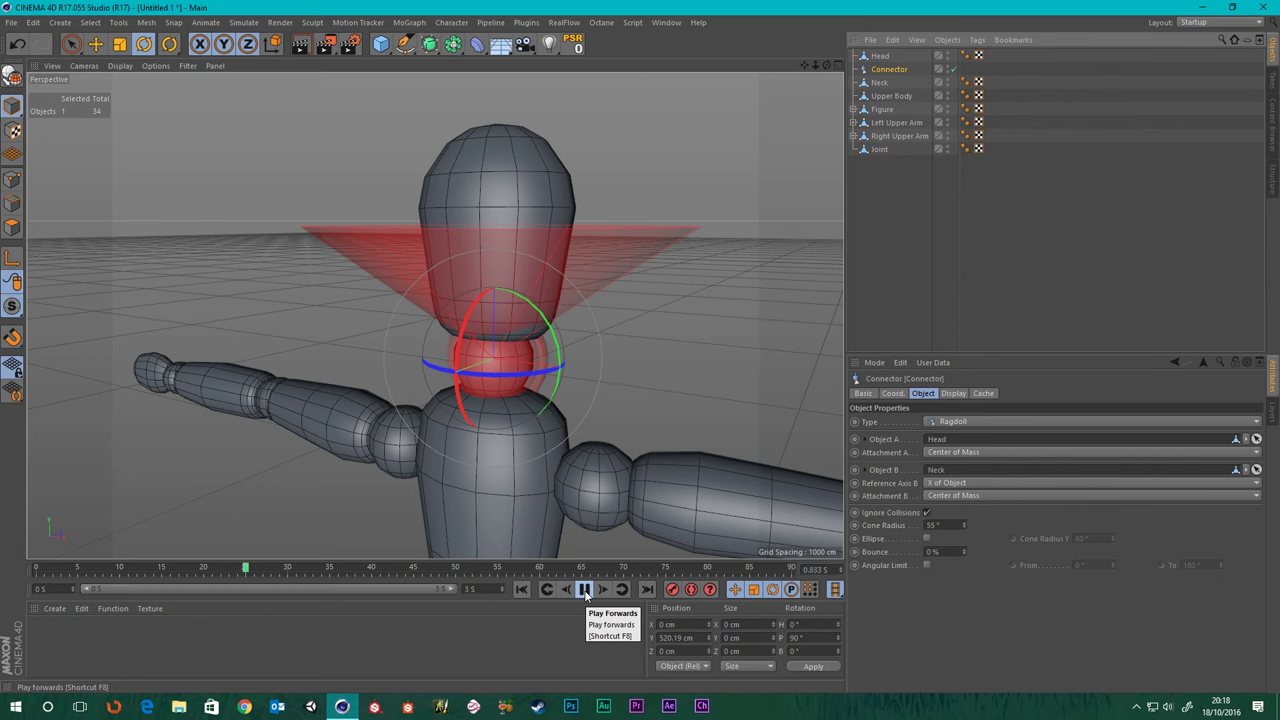
click(585, 589)
click(525, 592)
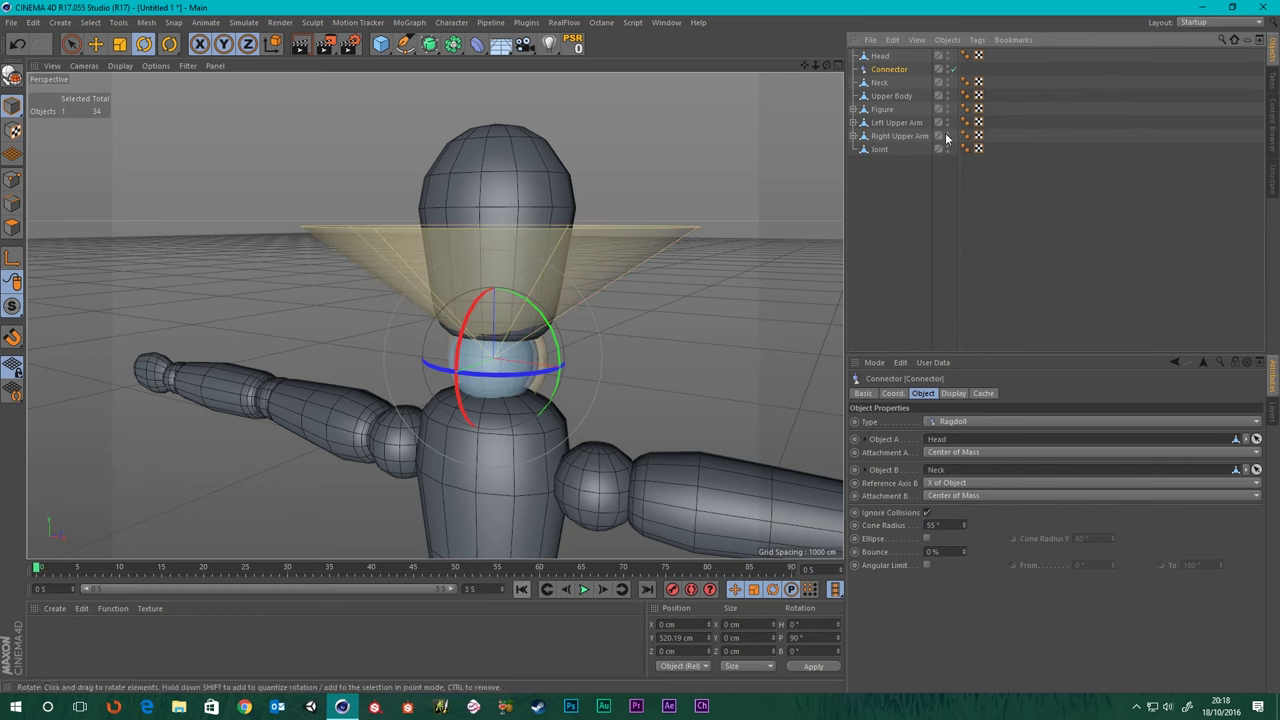
- Add a Rigid Body tag to the Head and test the simulation, returning to the start frame
click(880, 57)
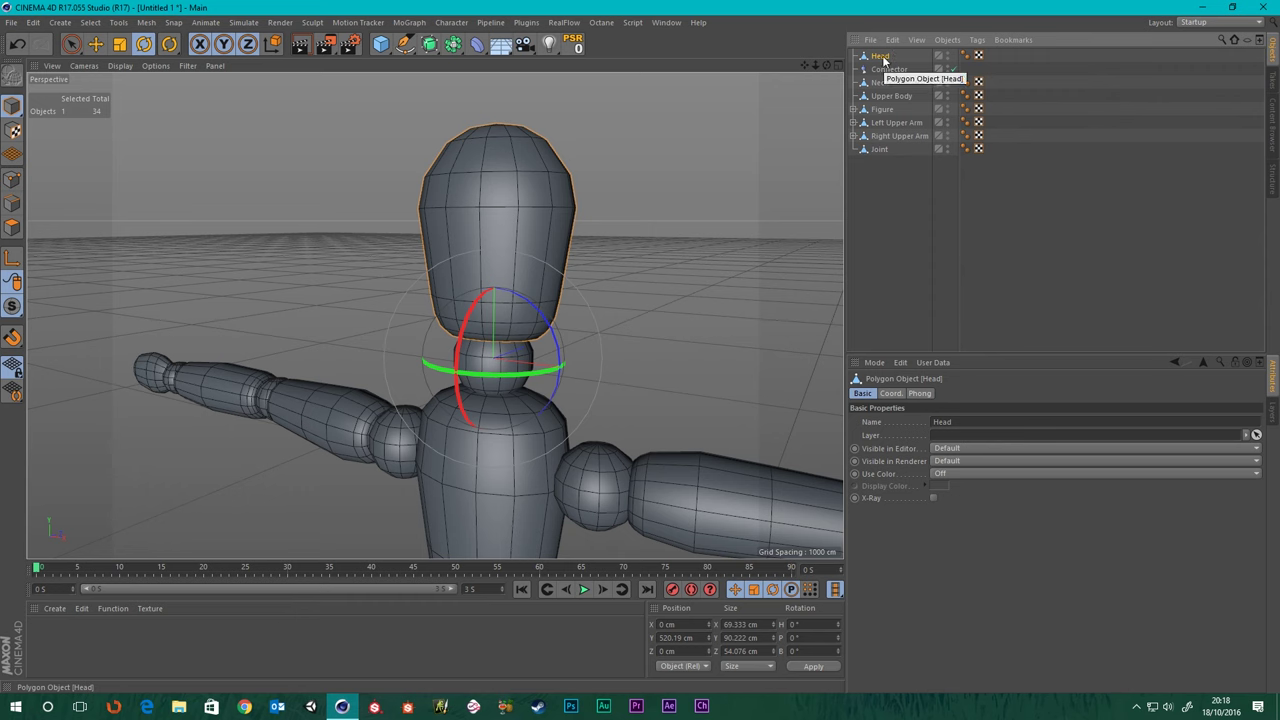
right_click(882, 56)
mouse_move(1046, 212)
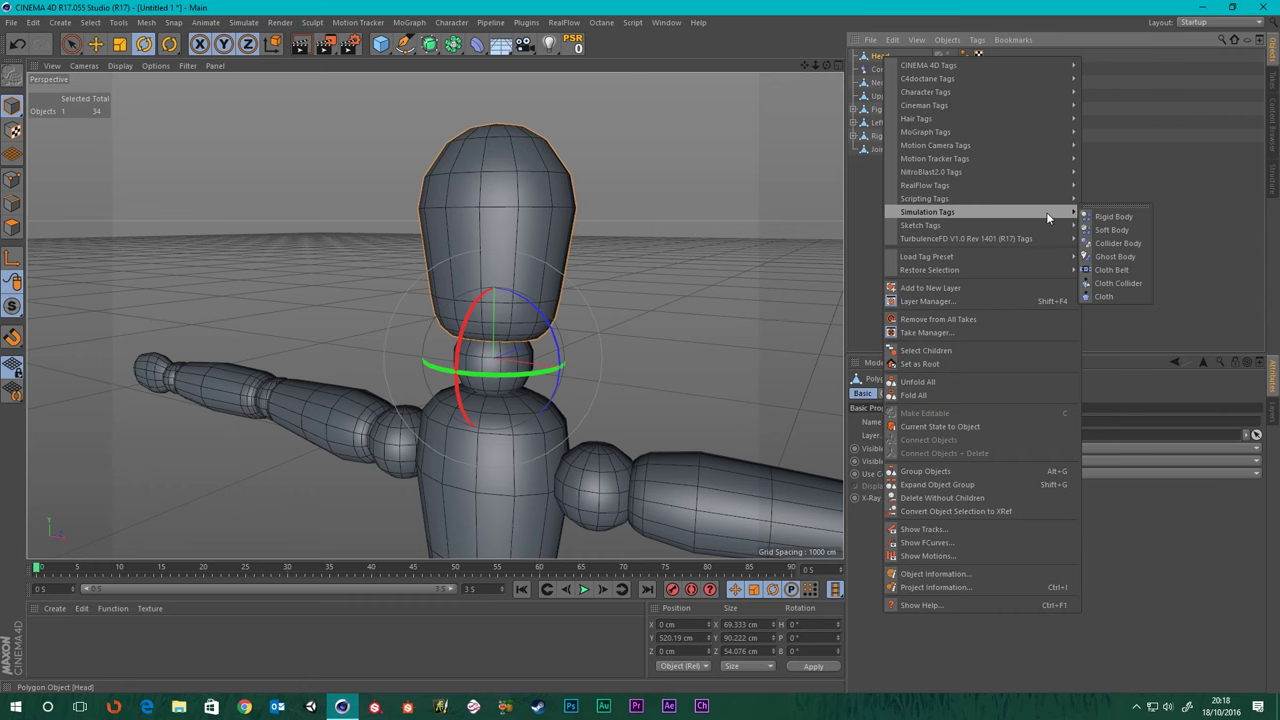
click(1113, 217)
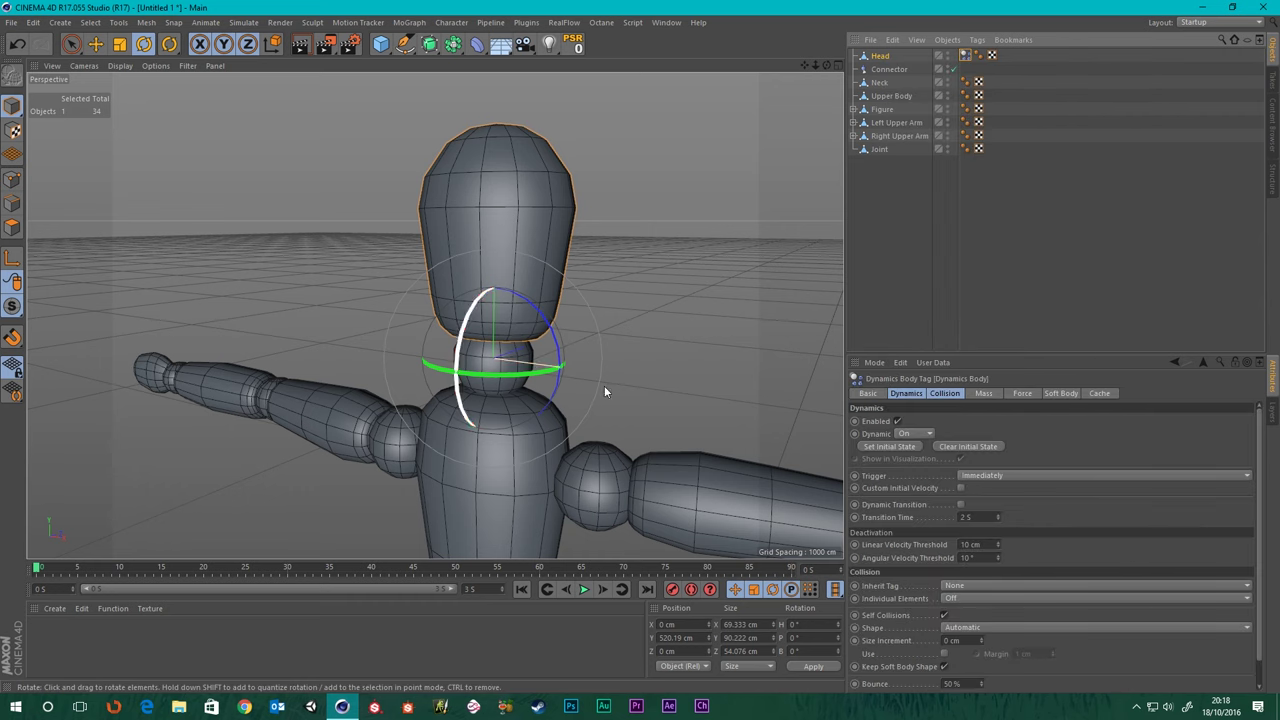
click(585, 589)
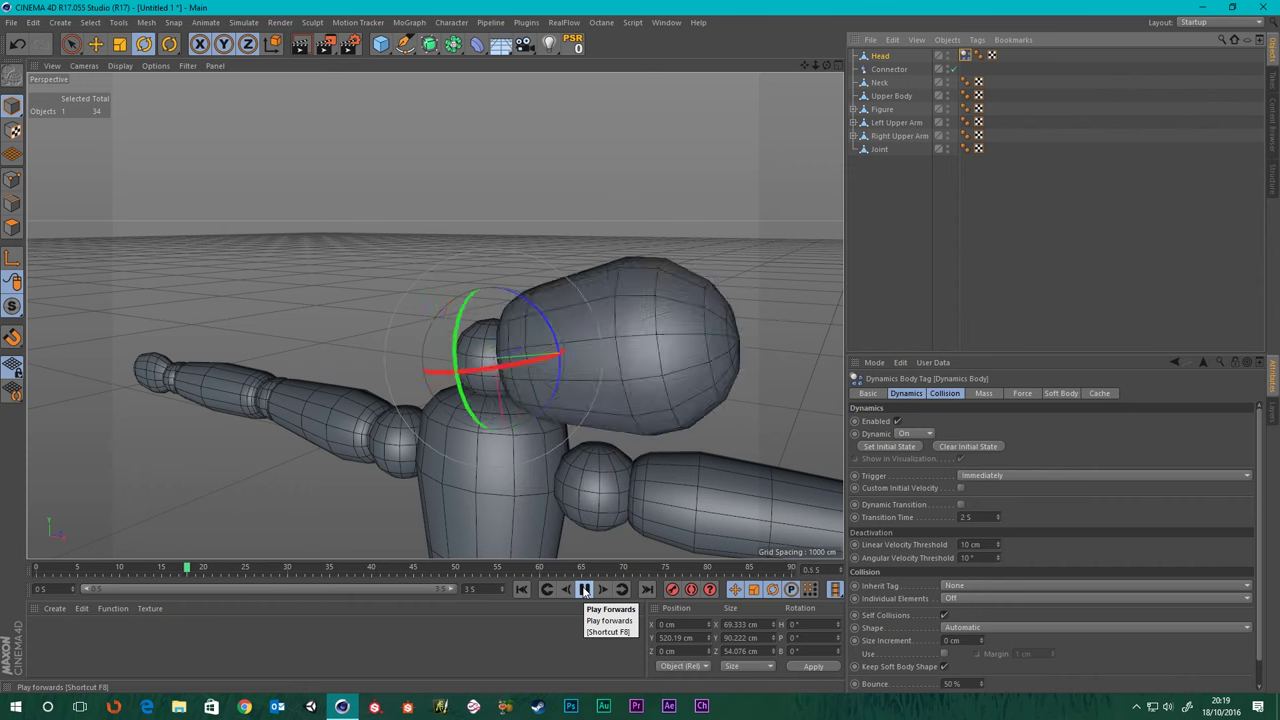
click(585, 590)
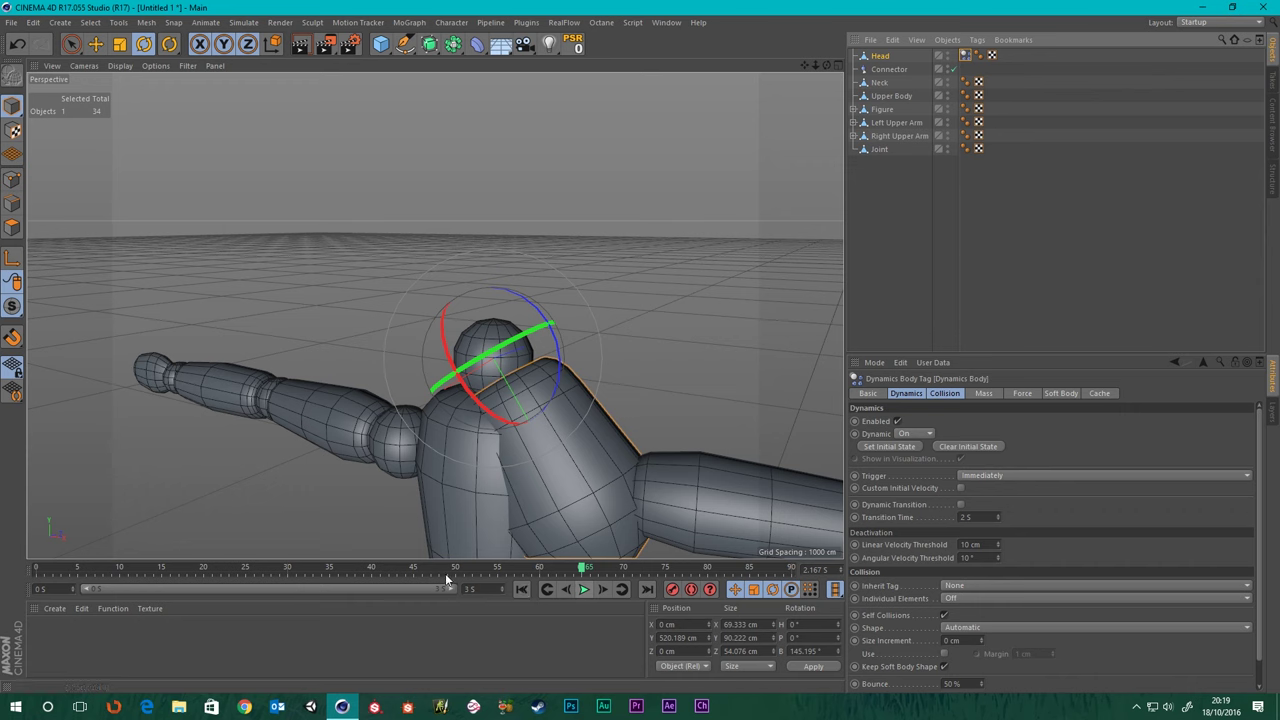
click(529, 590)
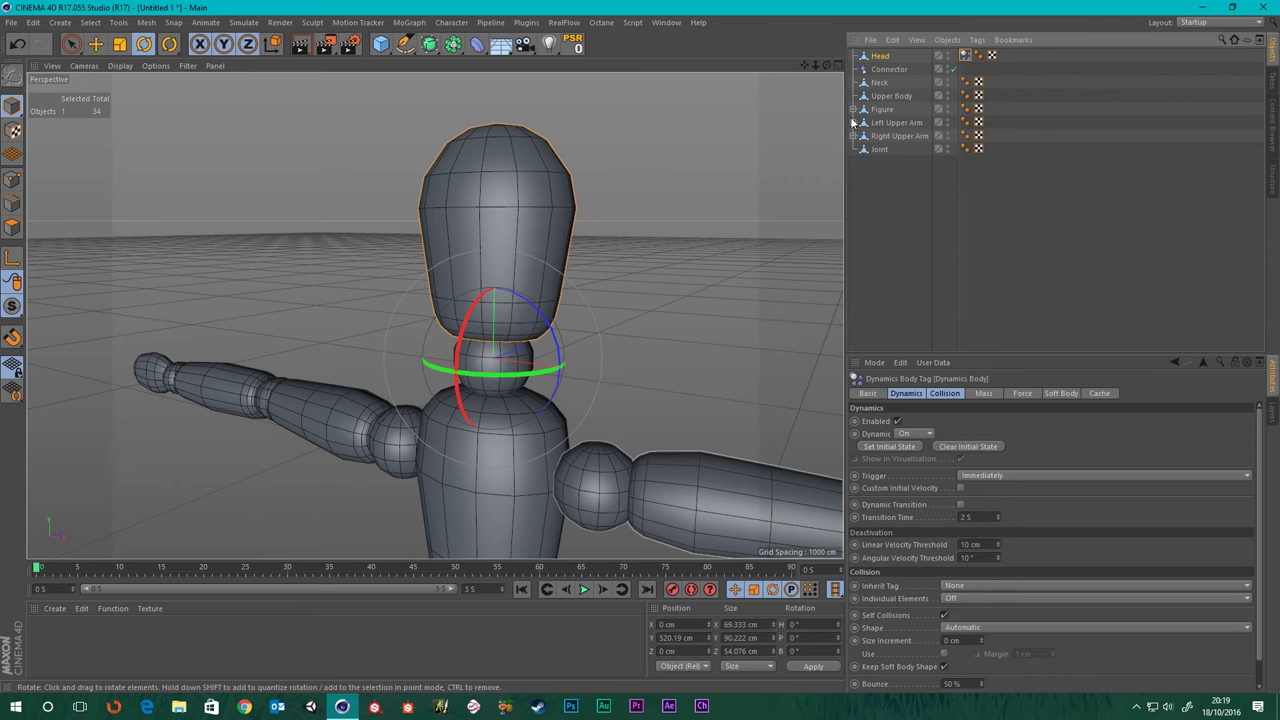
- Try a 30.9° cone radius on the Connector in a simulation playback, and undo the change
click(899, 70)
ctrl+click(878, 57)
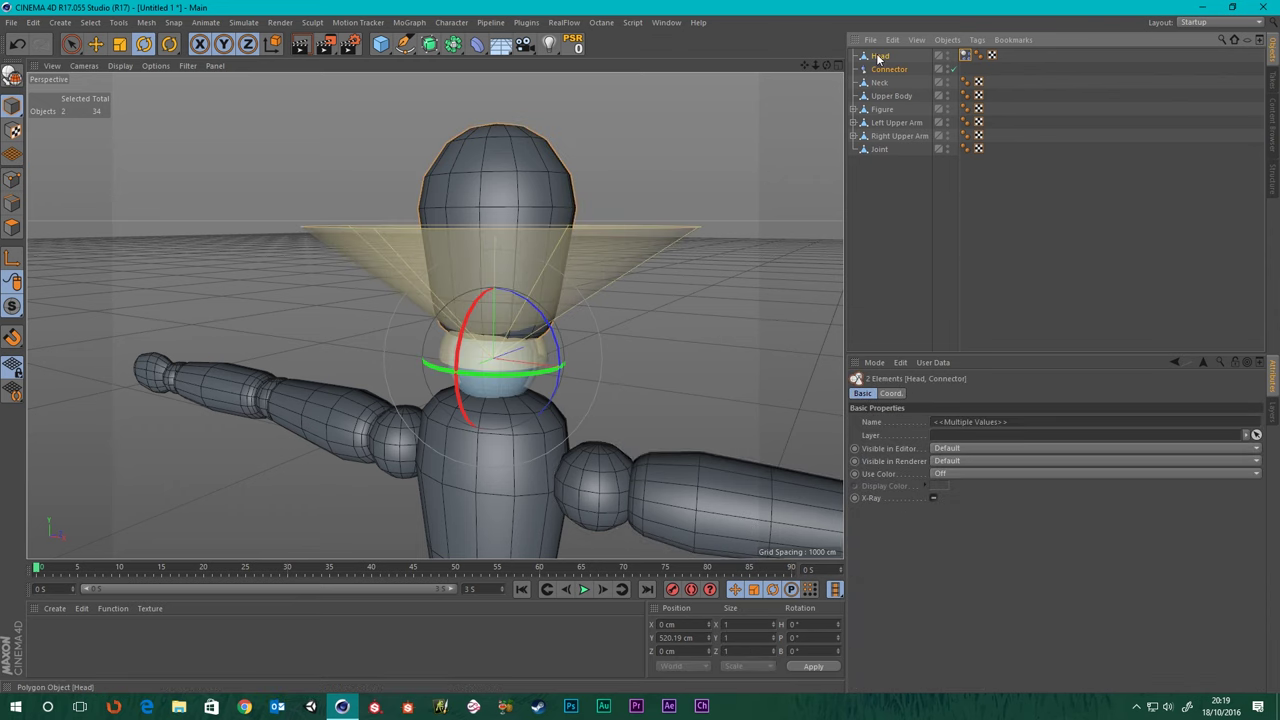
click(892, 72)
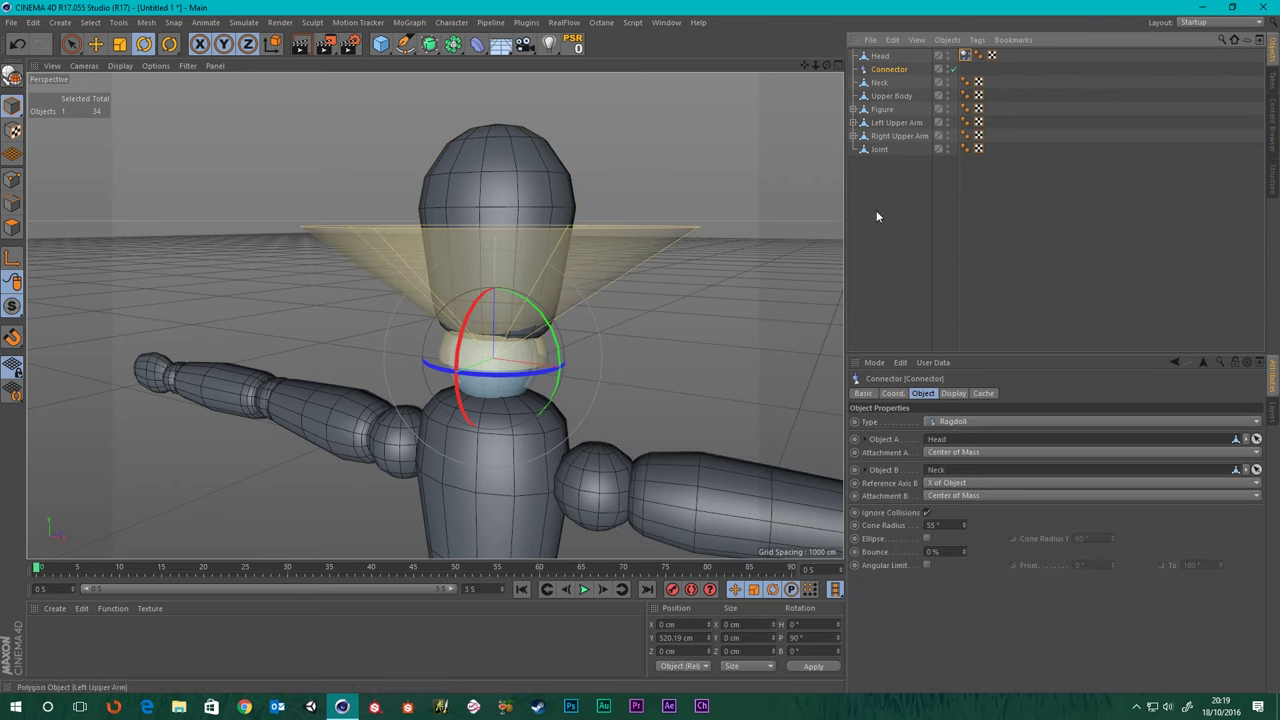
mouse_move(963, 524)
mouse_down()
mouse_move(963, 505)
mouse_move(963, 540)
mouse_up()
click(584, 590)
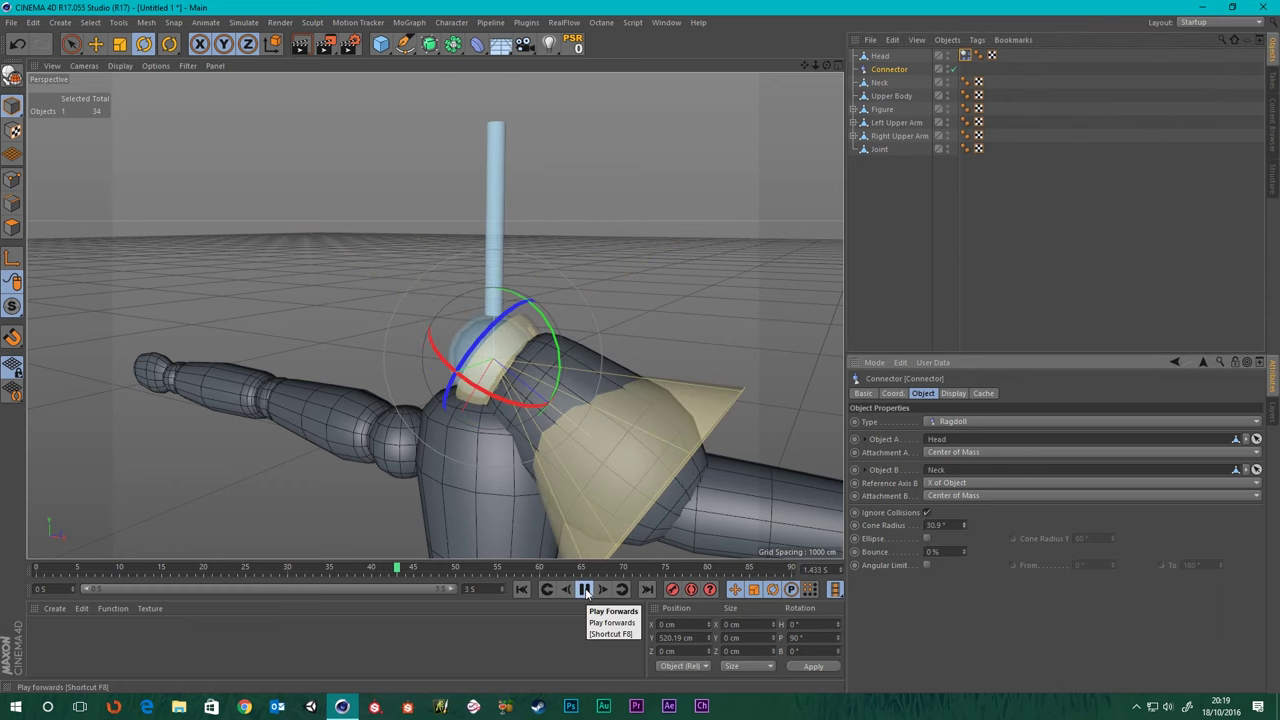
click(585, 590)
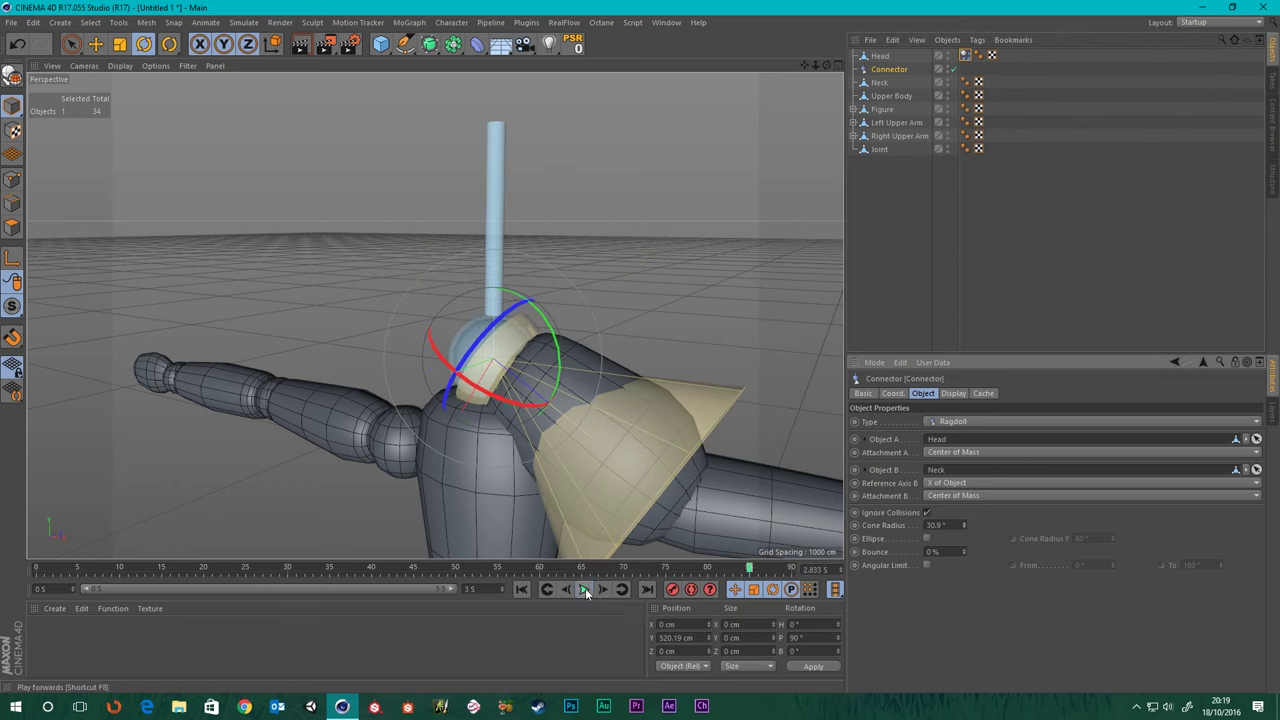
click(521, 589)
key(ctrl+z)
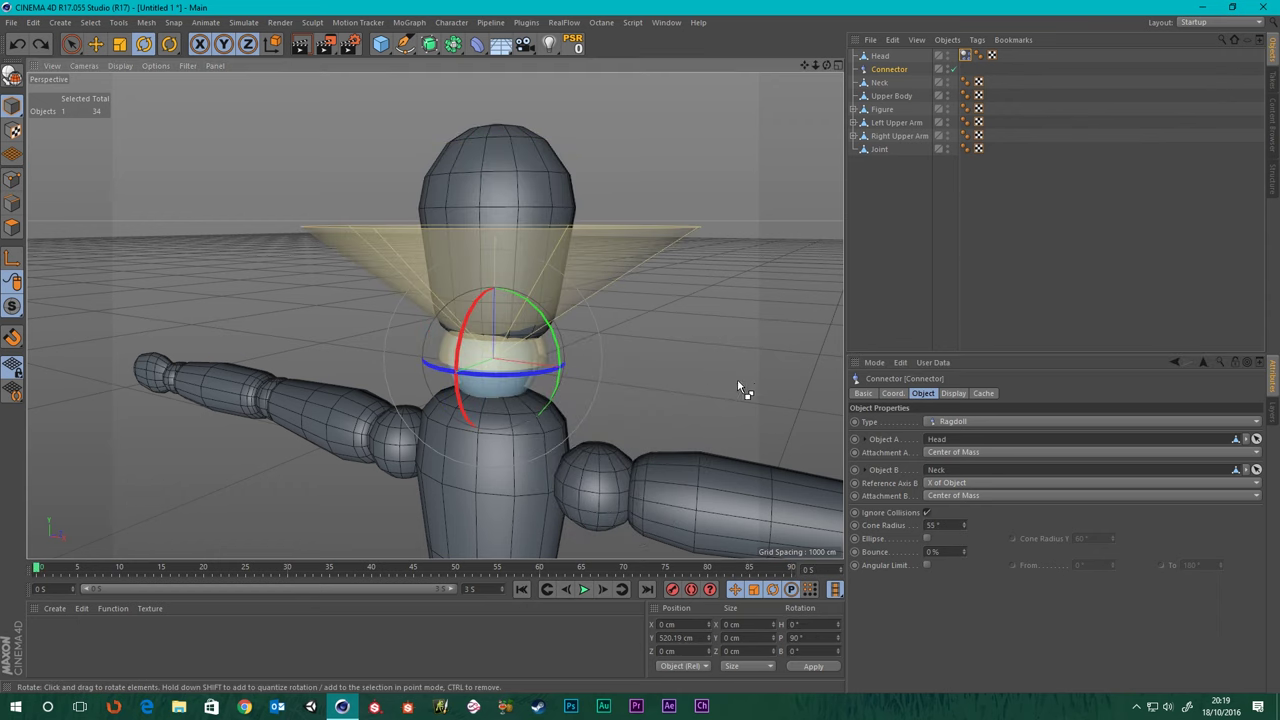
- Add a Collider Body tag to the Neck and test how the Head moves against it in the simulation
scroll(503, 317, down, 3)
scroll(533, 315, up, 2)
scroll(533, 315, up, 3)
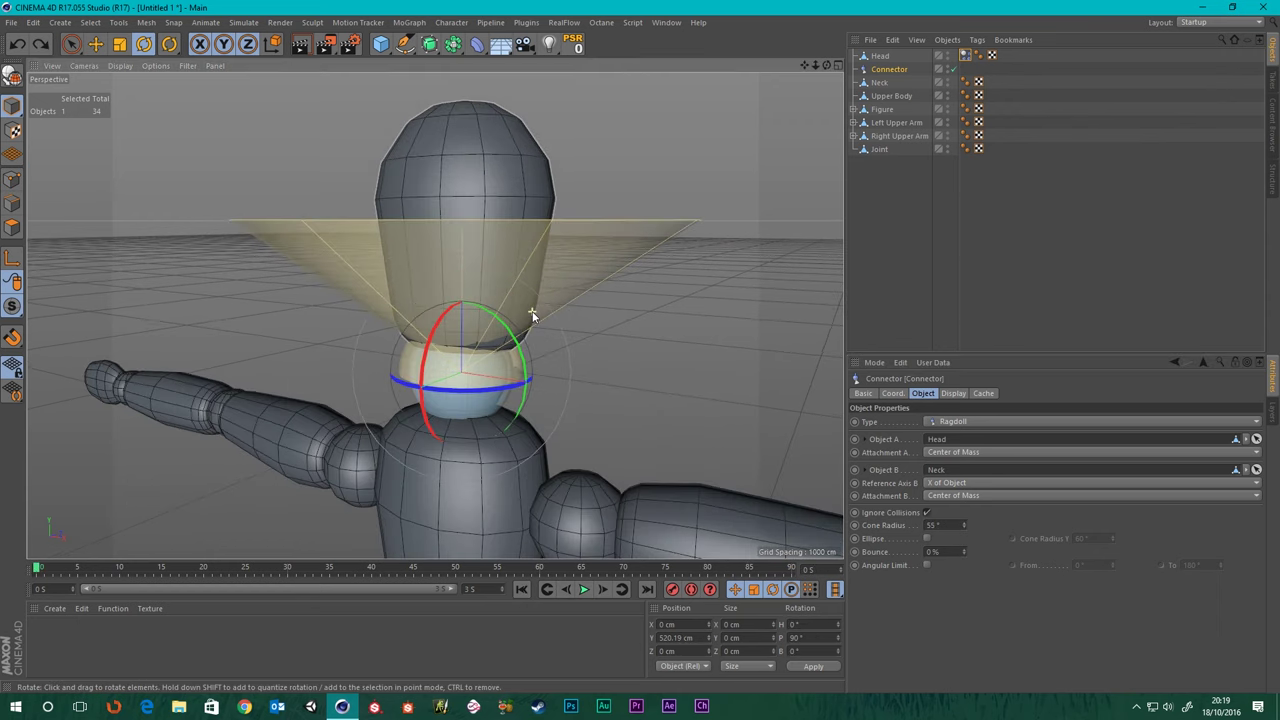
click(882, 83)
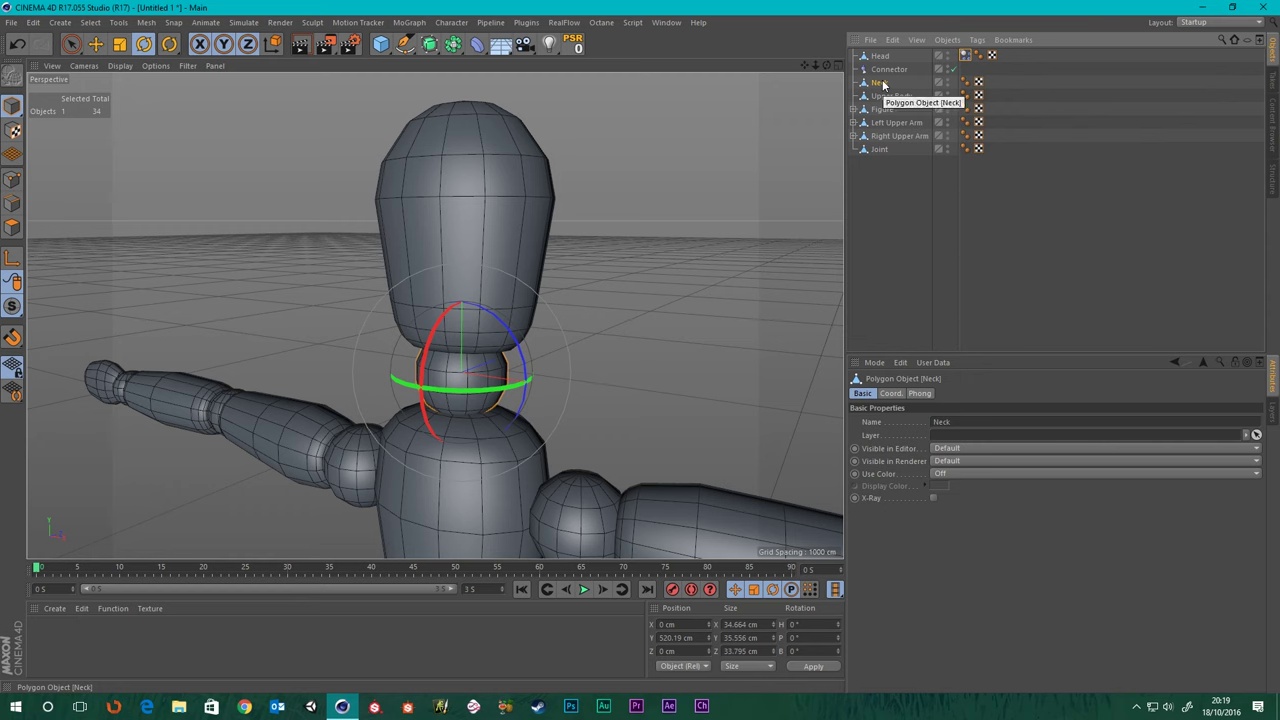
right_click(882, 84)
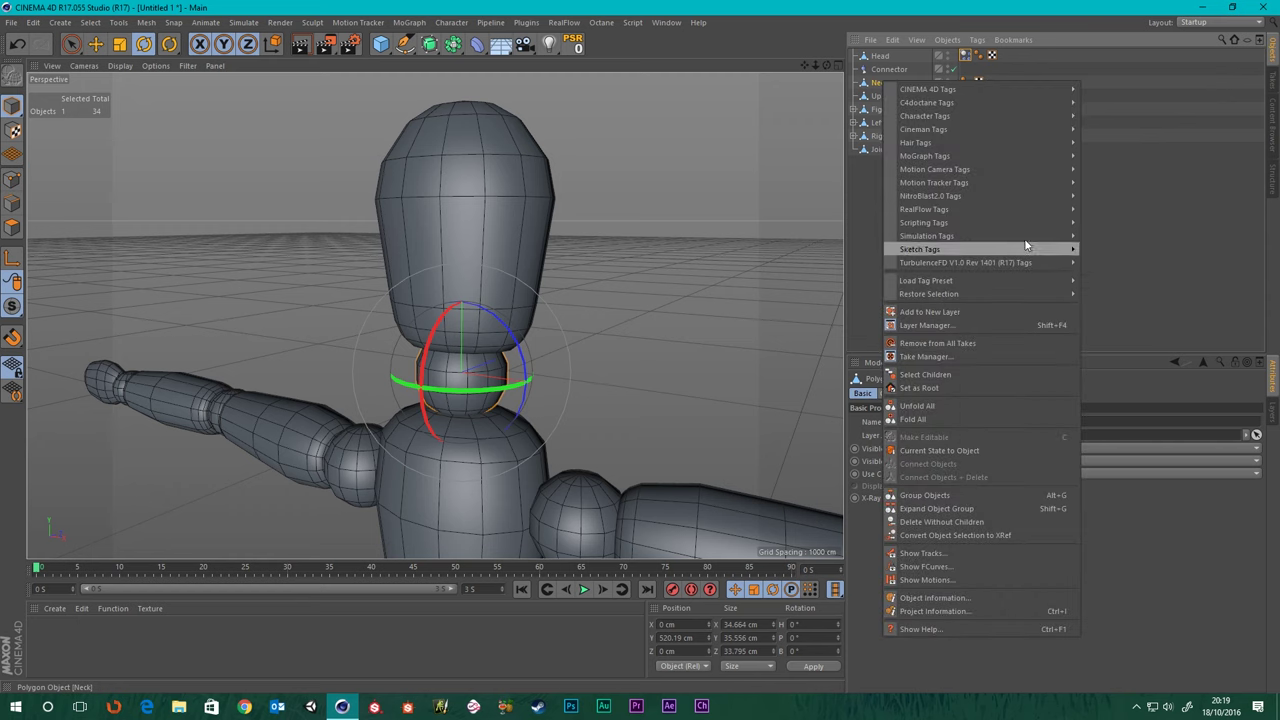
mouse_move(1040, 236)
click(1121, 268)
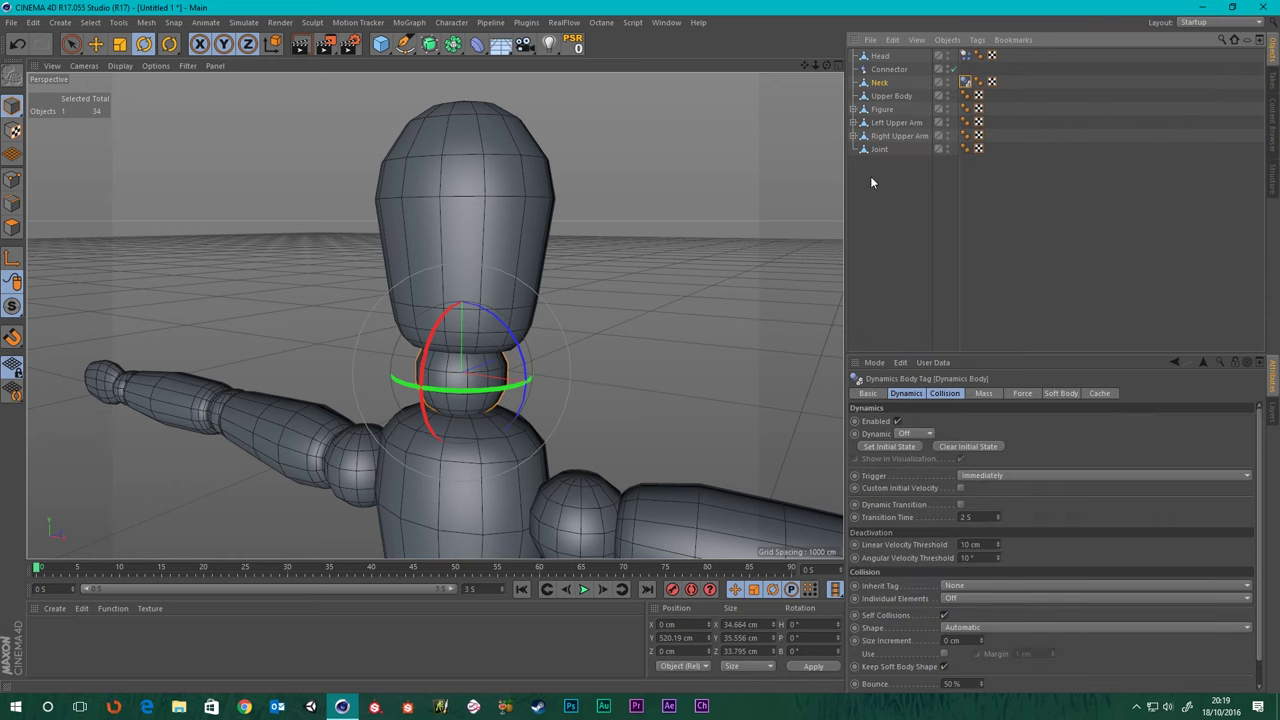
click(588, 590)
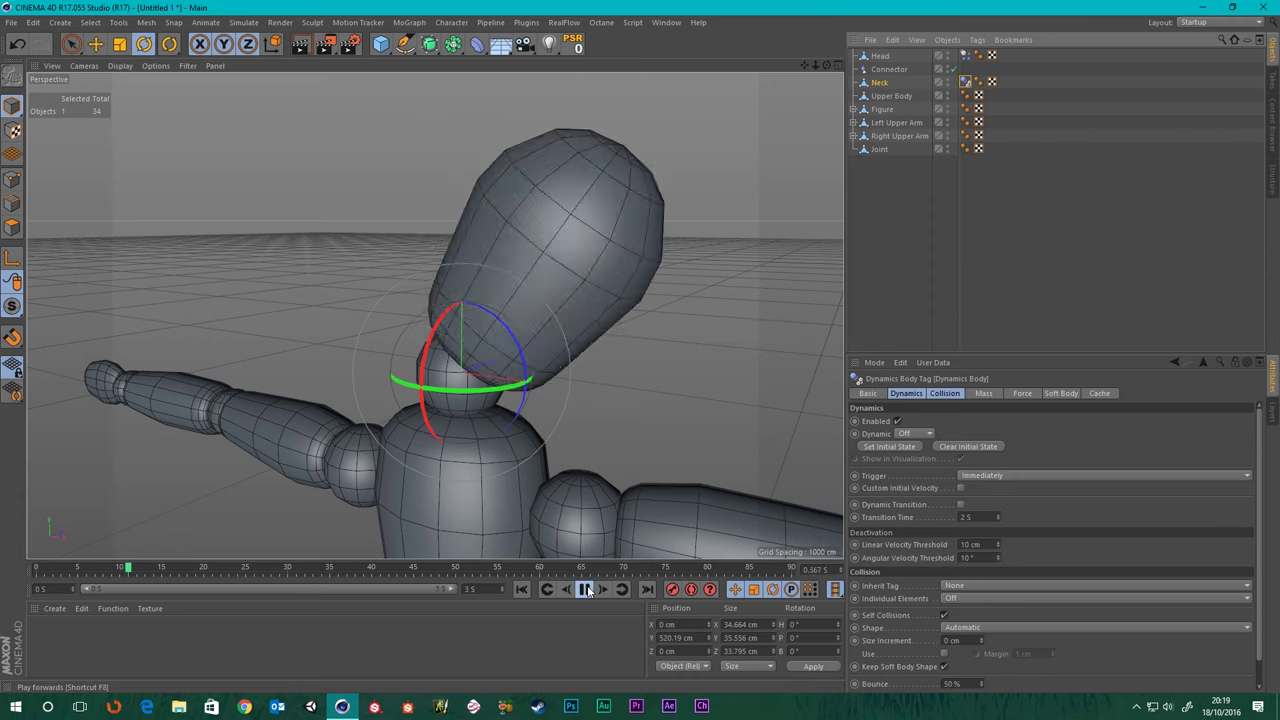
click(587, 590)
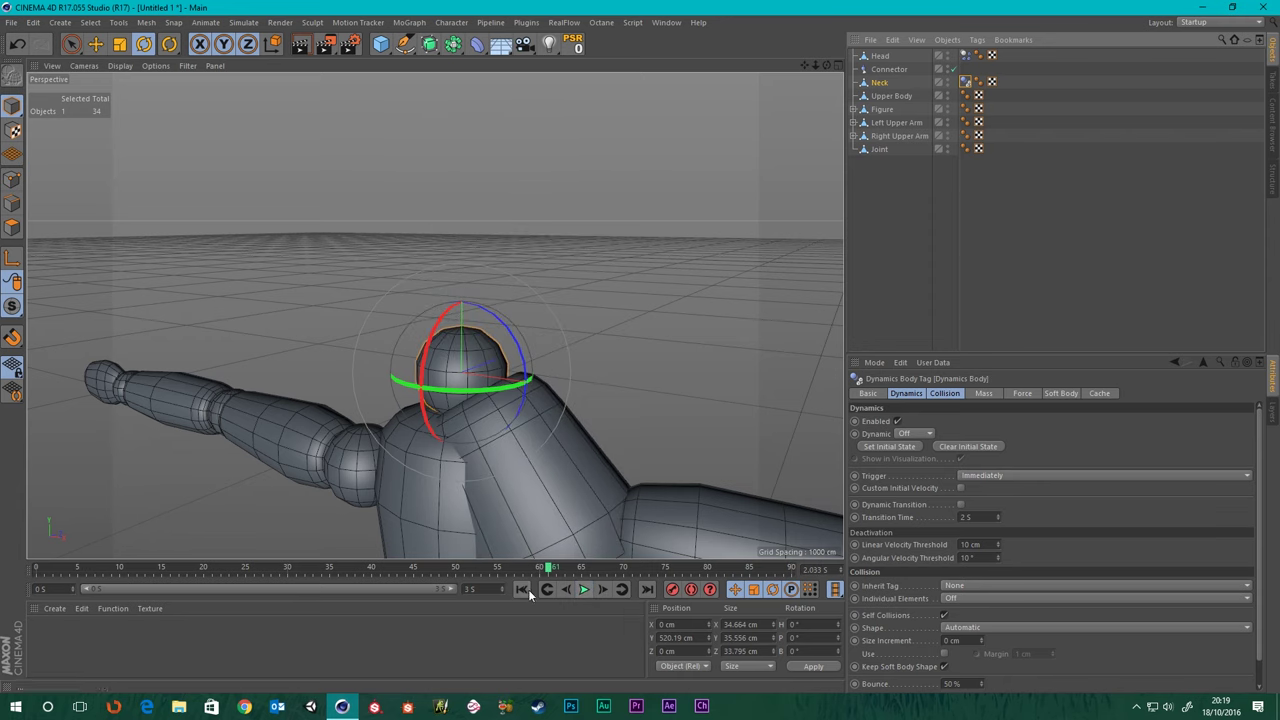
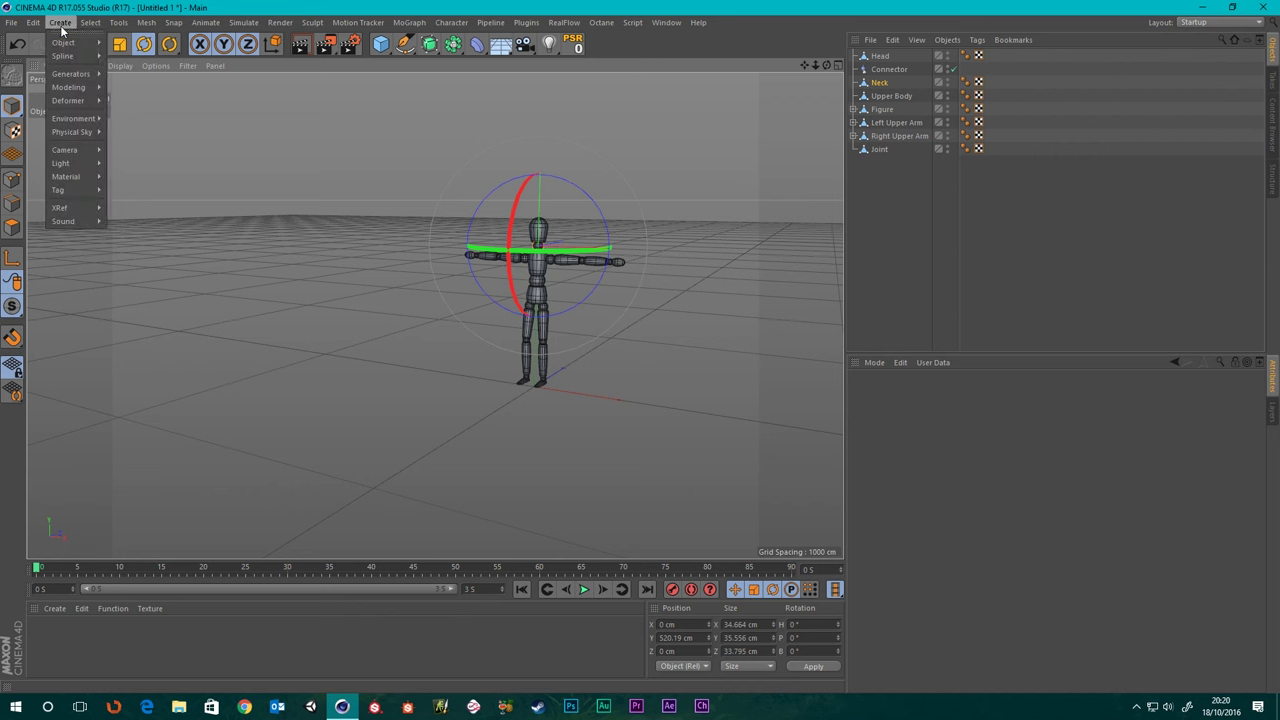
- Add a Null object at the scene origin between the figure's feet
mouse_move(80, 46)
click(138, 47)
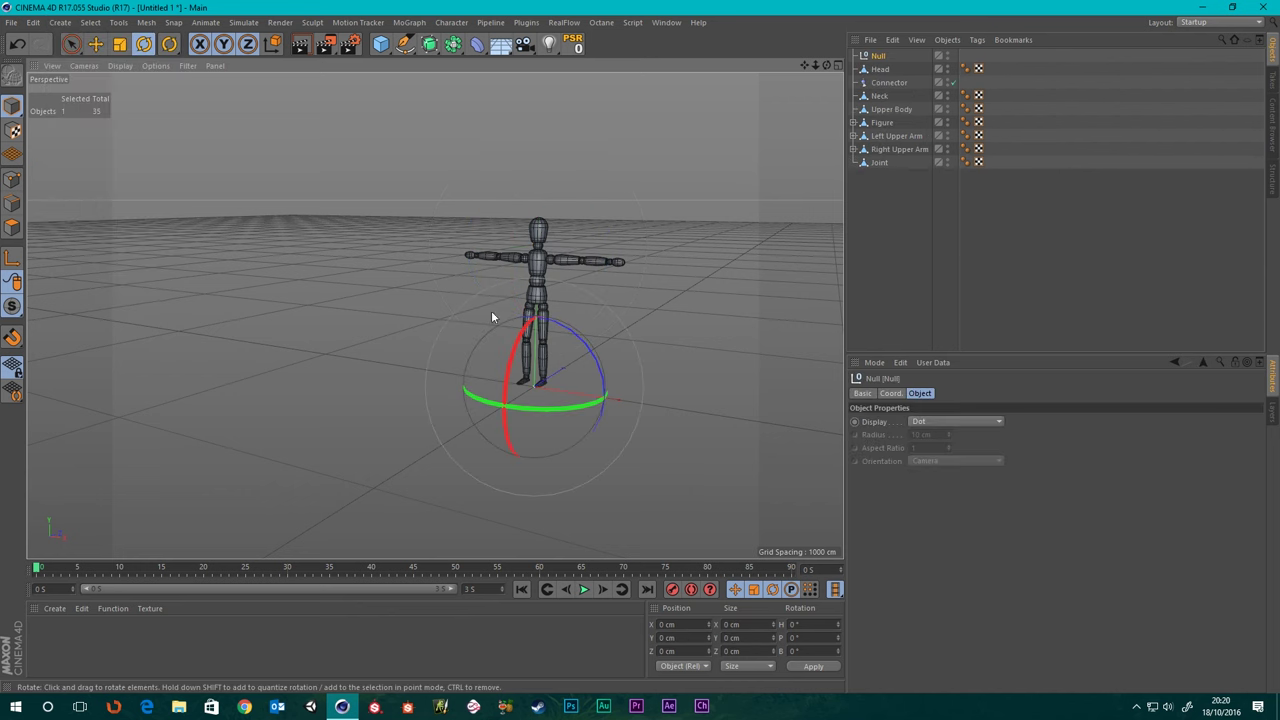
scroll(529, 420, up, 5)
alt+drag(529, 432, 480, 440)
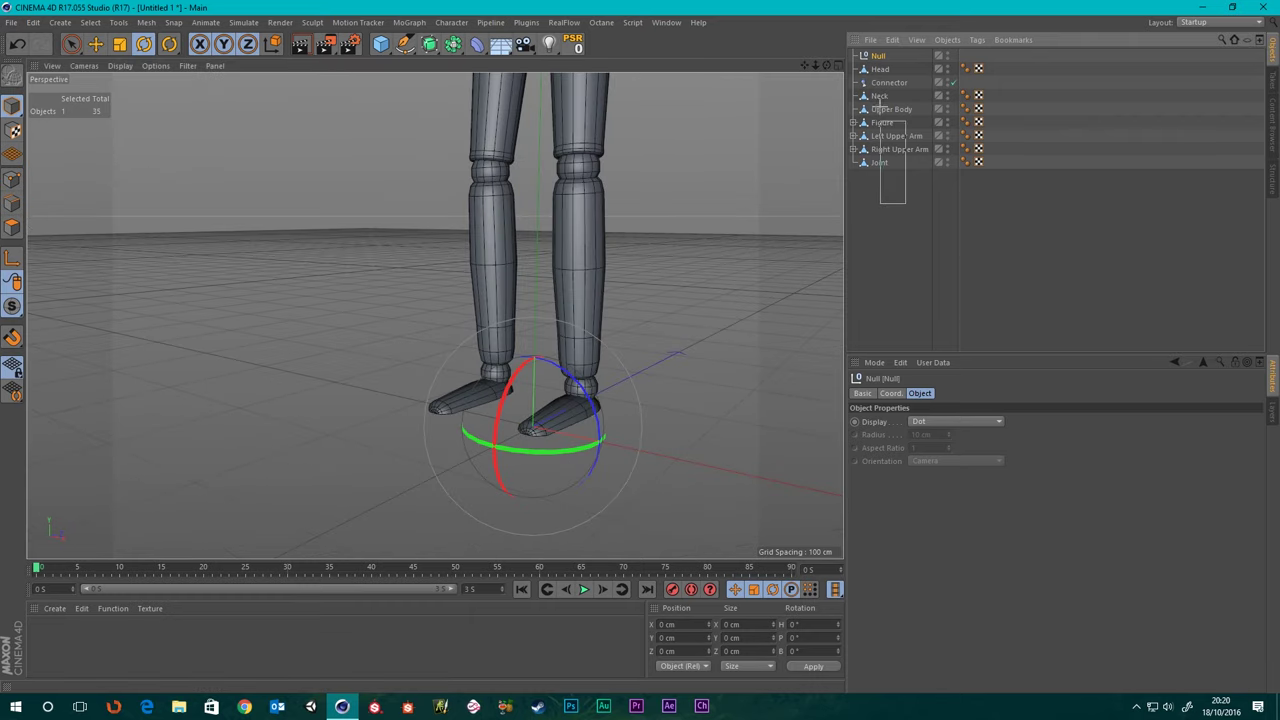
- Select all the body parts and the Connector, and lower them together to Y 401.696 cm so the feet rest on the floor line
drag(904, 198, 869, 68)
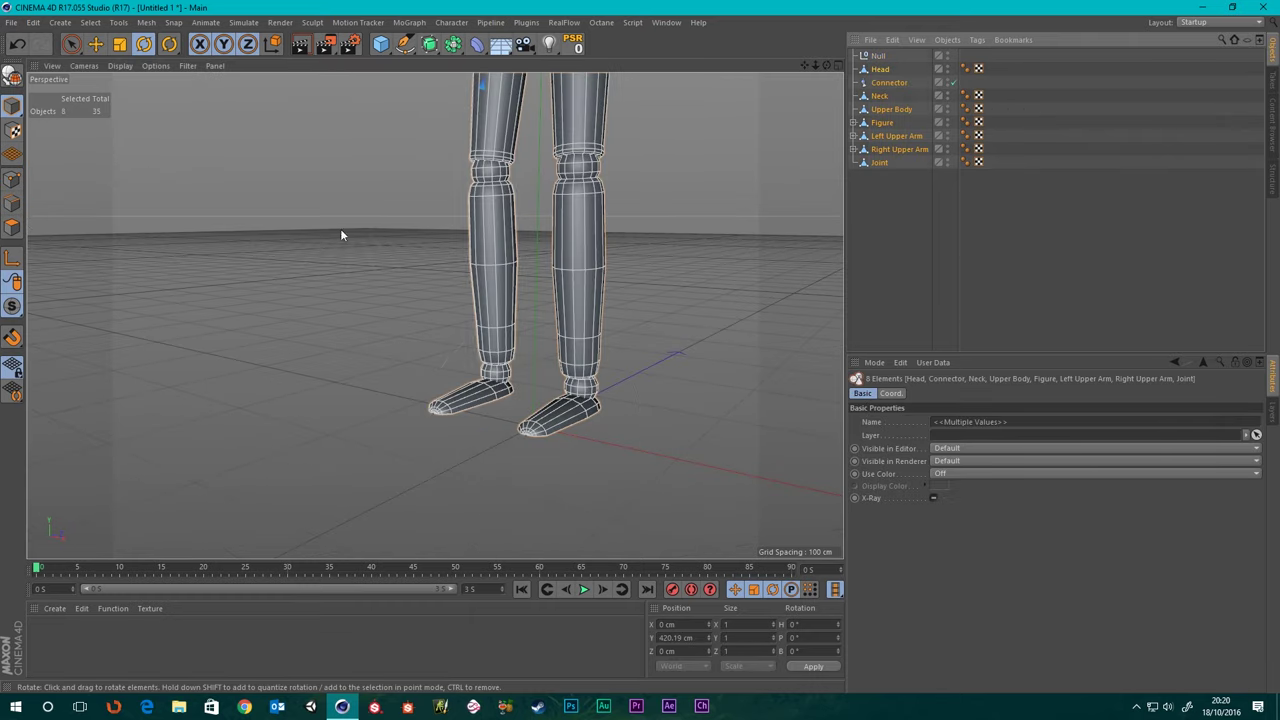
click(96, 46)
scroll(635, 345, down, 6)
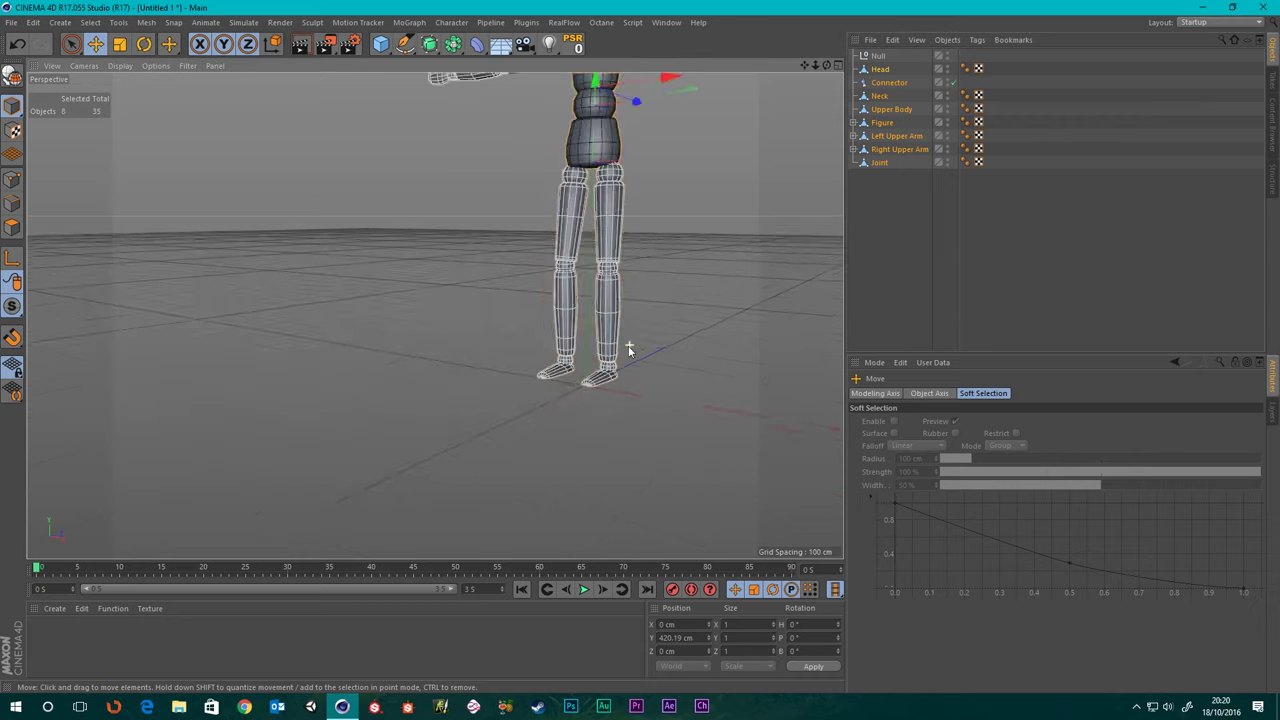
middle_click(639, 313)
middle_click(634, 335)
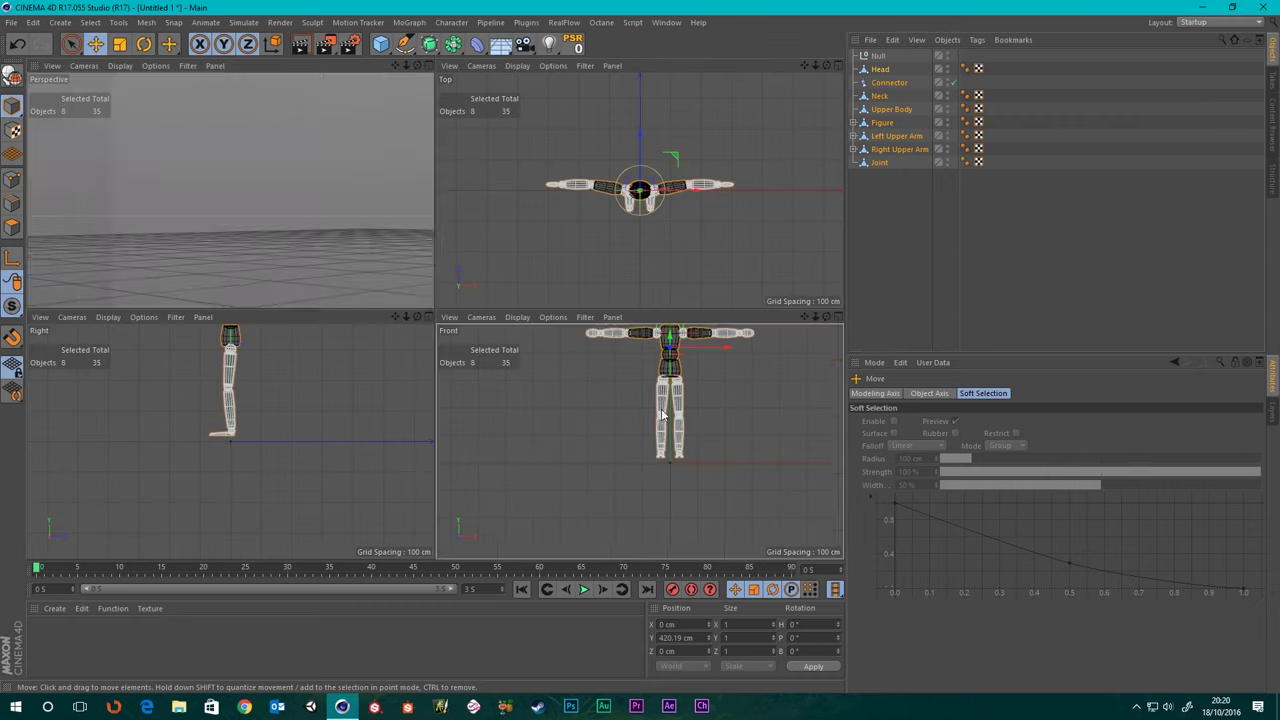
scroll(588, 236, up, 3)
alt+middle_drag(580, 145, 629, 224)
scroll(462, 82, up, 1)
scroll(516, 142, down, 2)
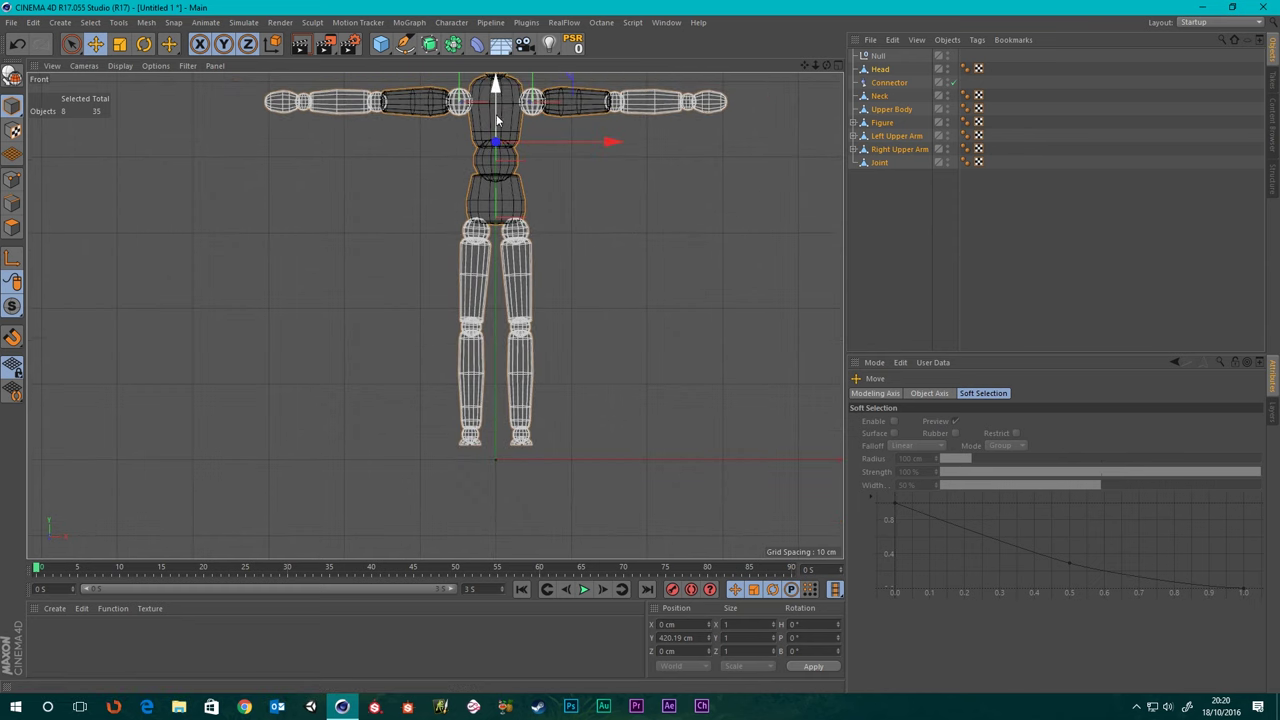
drag(494, 88, 490, 110)
scroll(551, 450, up, 4)
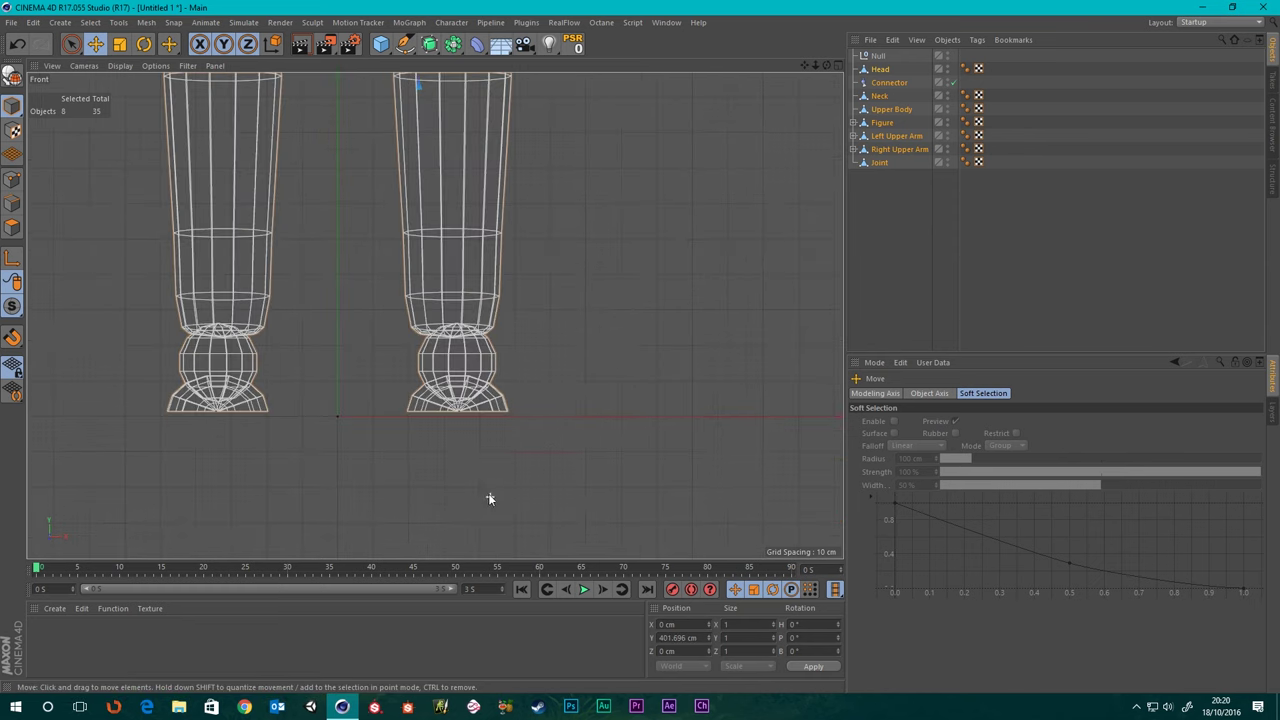
scroll(450, 456, down, 2)
scroll(450, 456, down, 4)
middle_click(672, 265)
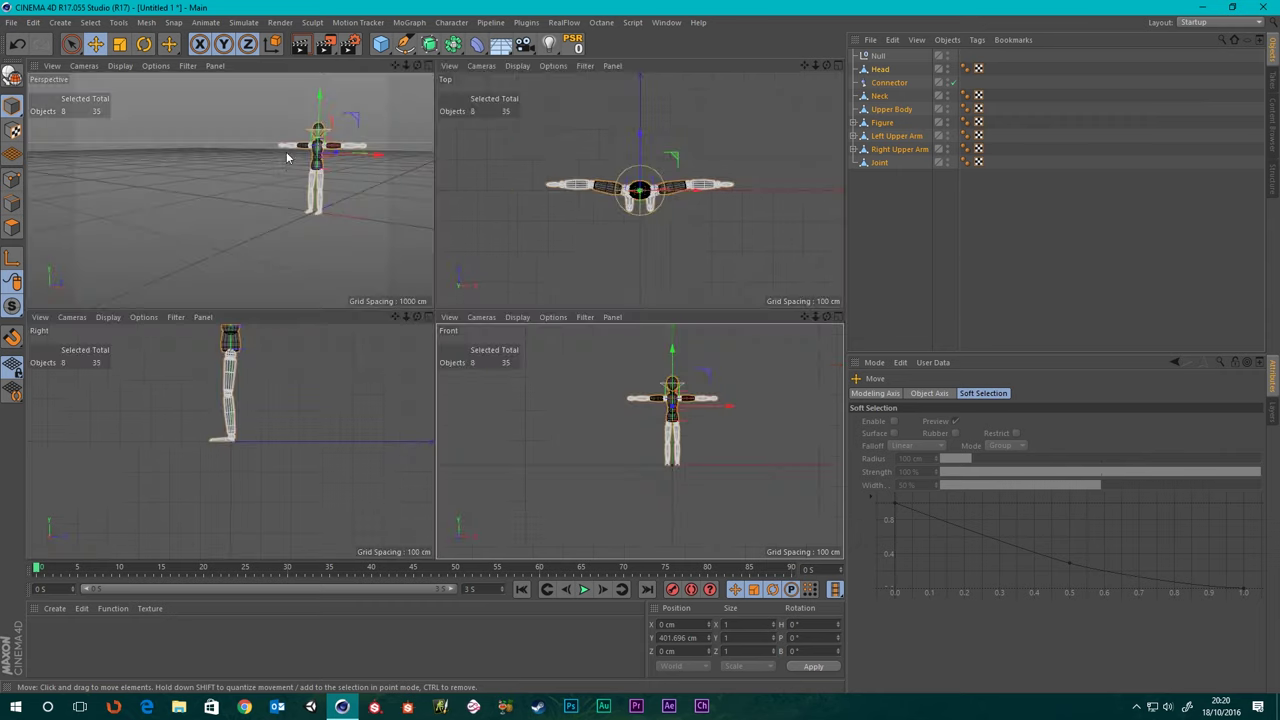
middle_click(286, 151)
scroll(525, 222, up, 3)
scroll(587, 188, up, 3)
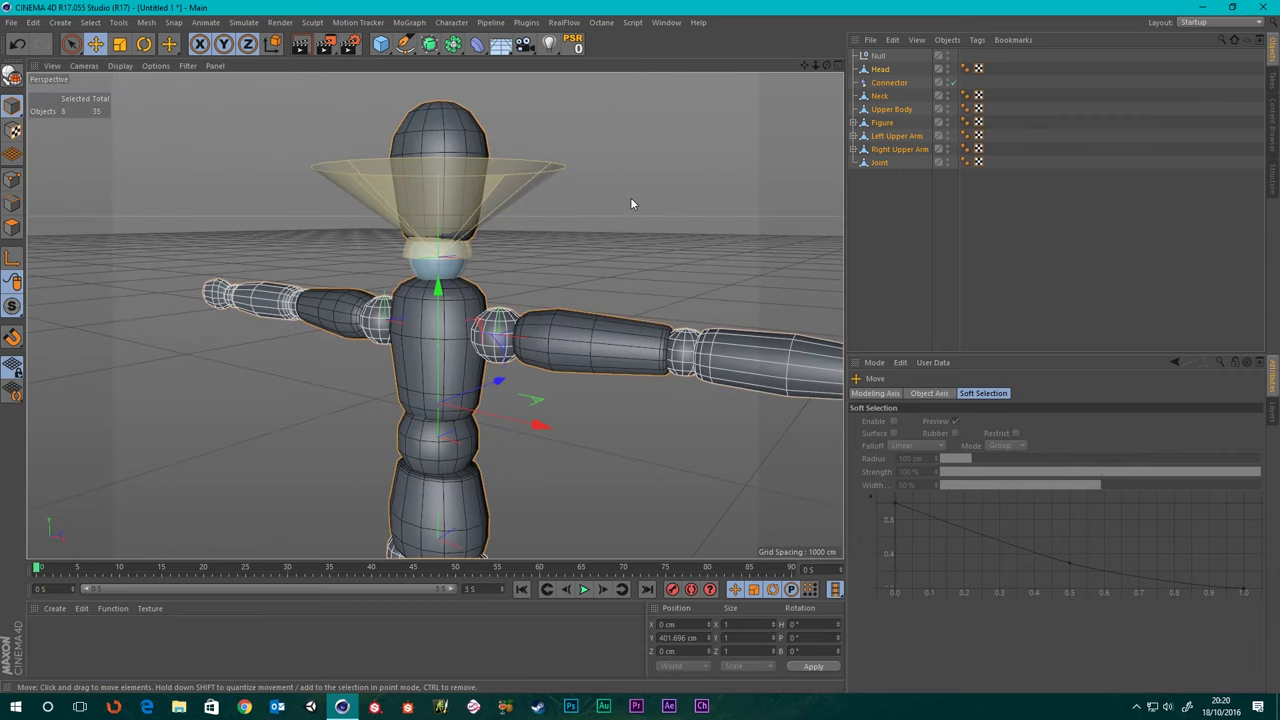
- Place the Head, Connector and Neck together inside the Null as its children
alt+middle_drag(630, 197, 607, 260)
click(607, 260)
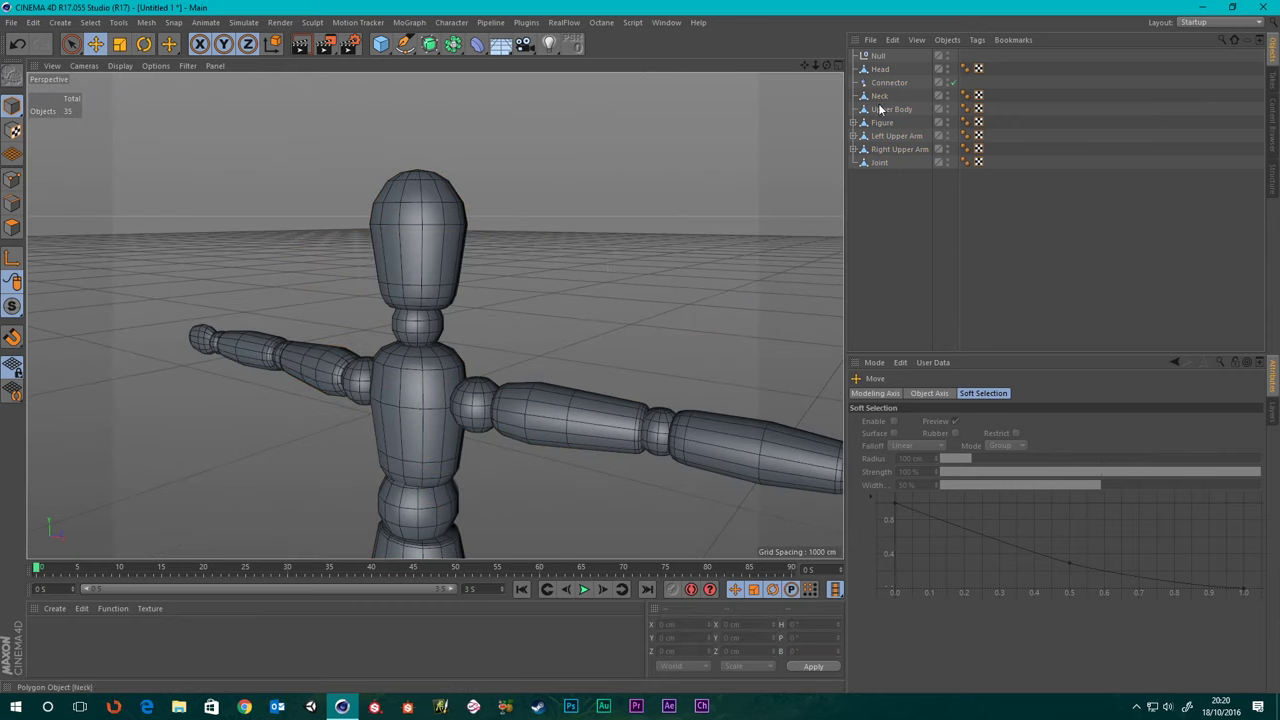
click(879, 95)
shift+click(880, 70)
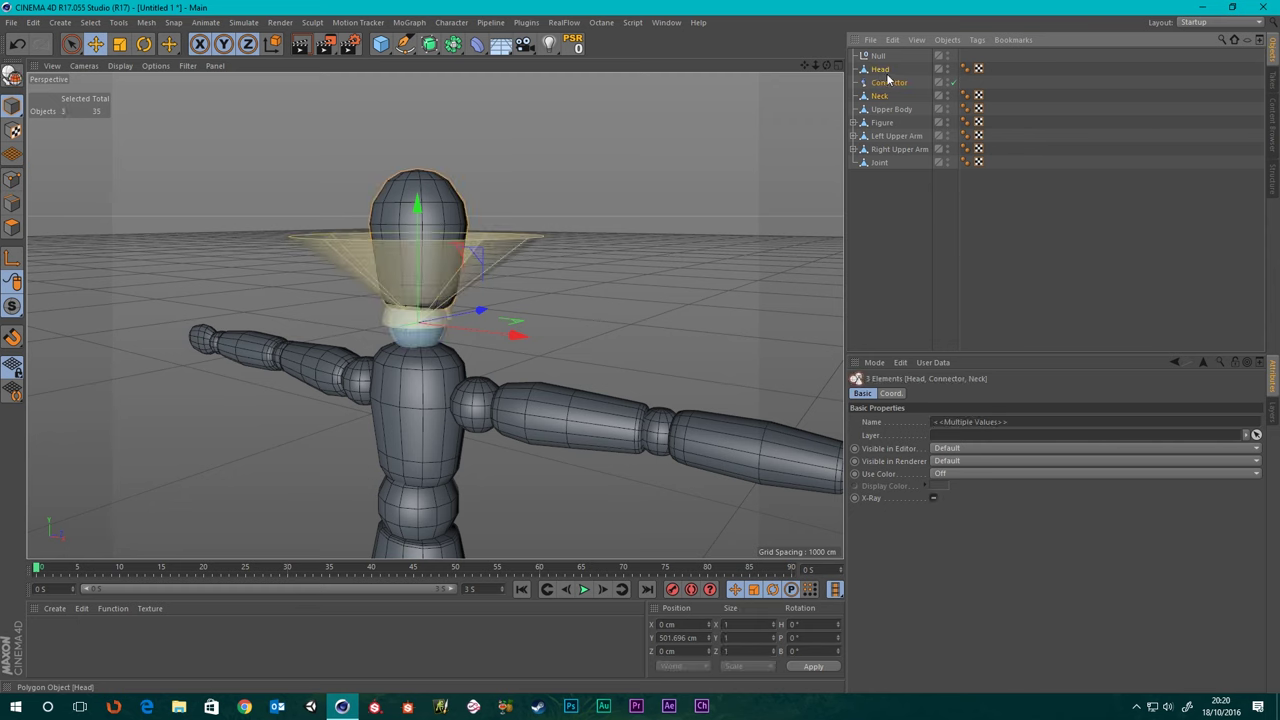
drag(880, 70, 879, 56)
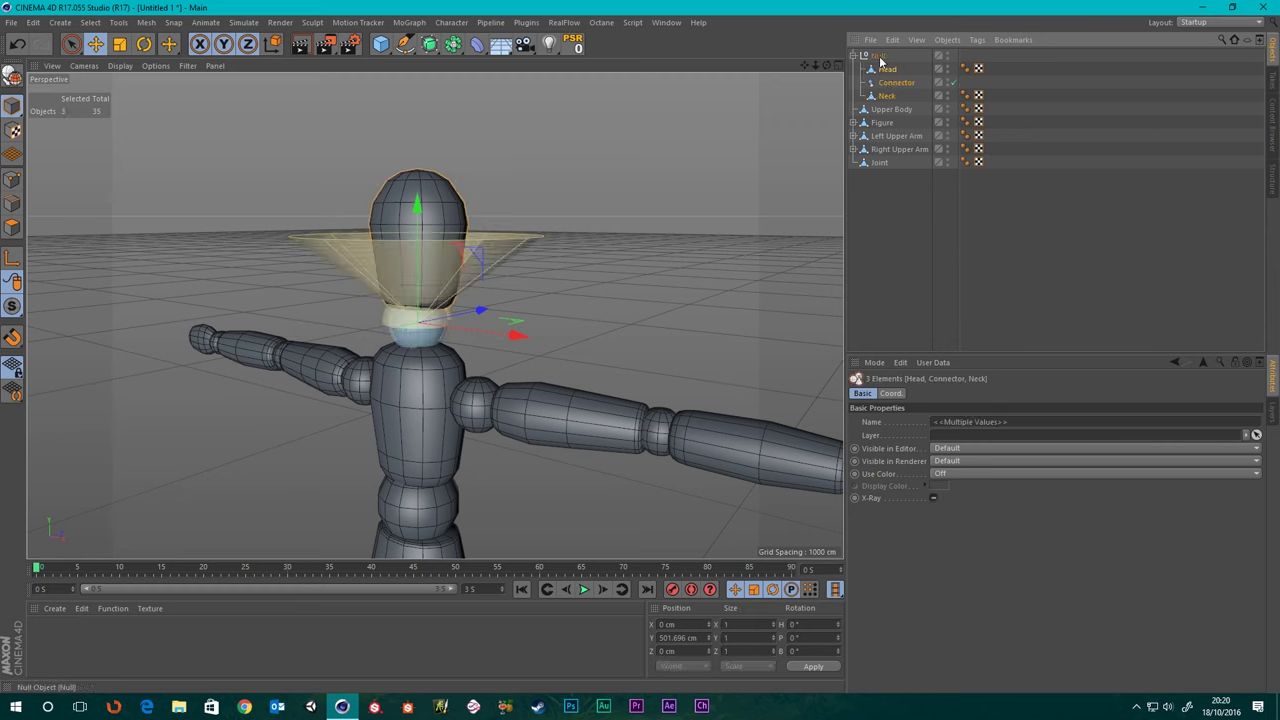
click(887, 231)
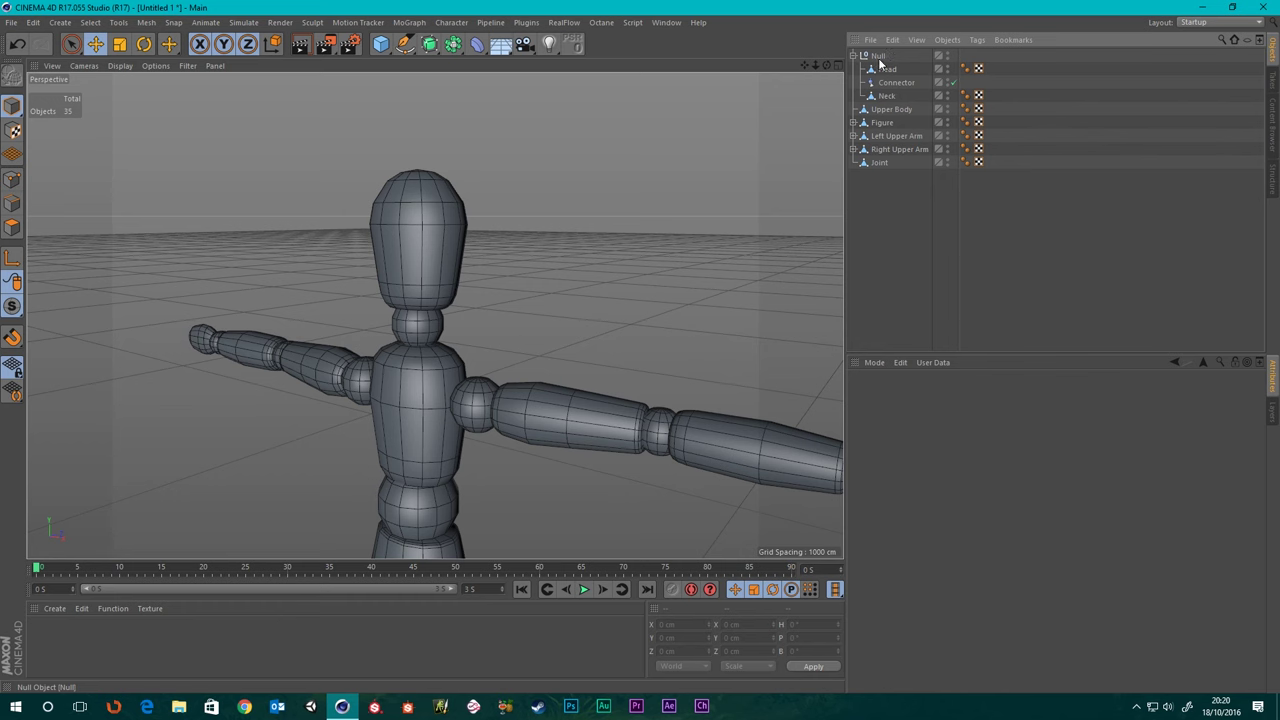
- Add a Rigid Body tag to the Null that holds the Head, Connector and Neck
click(879, 57)
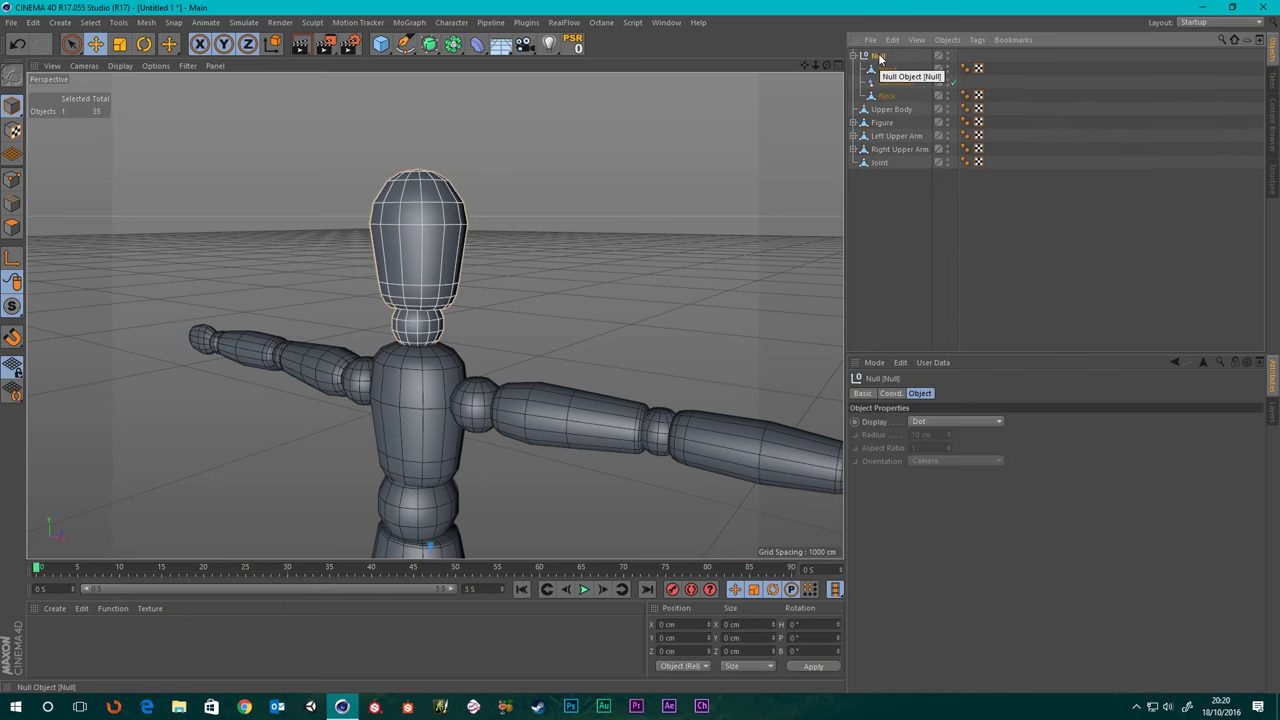
right_click(879, 59)
mouse_move(1026, 210)
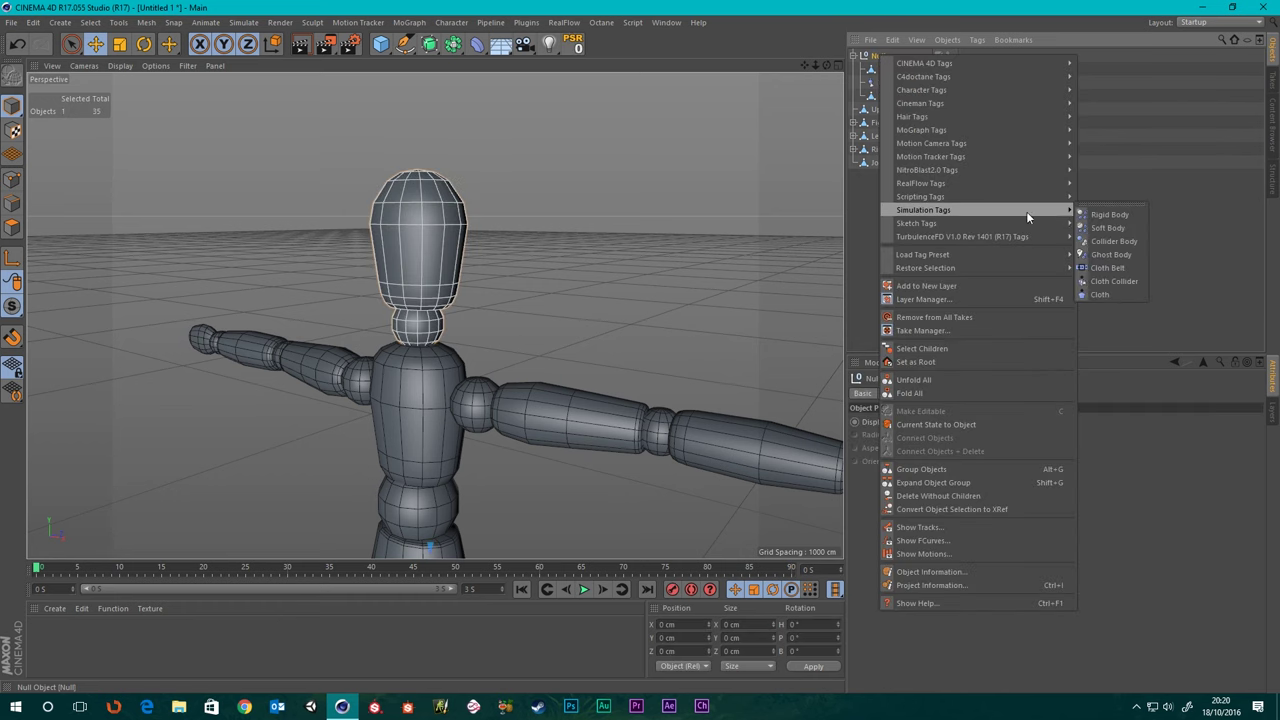
click(1119, 209)
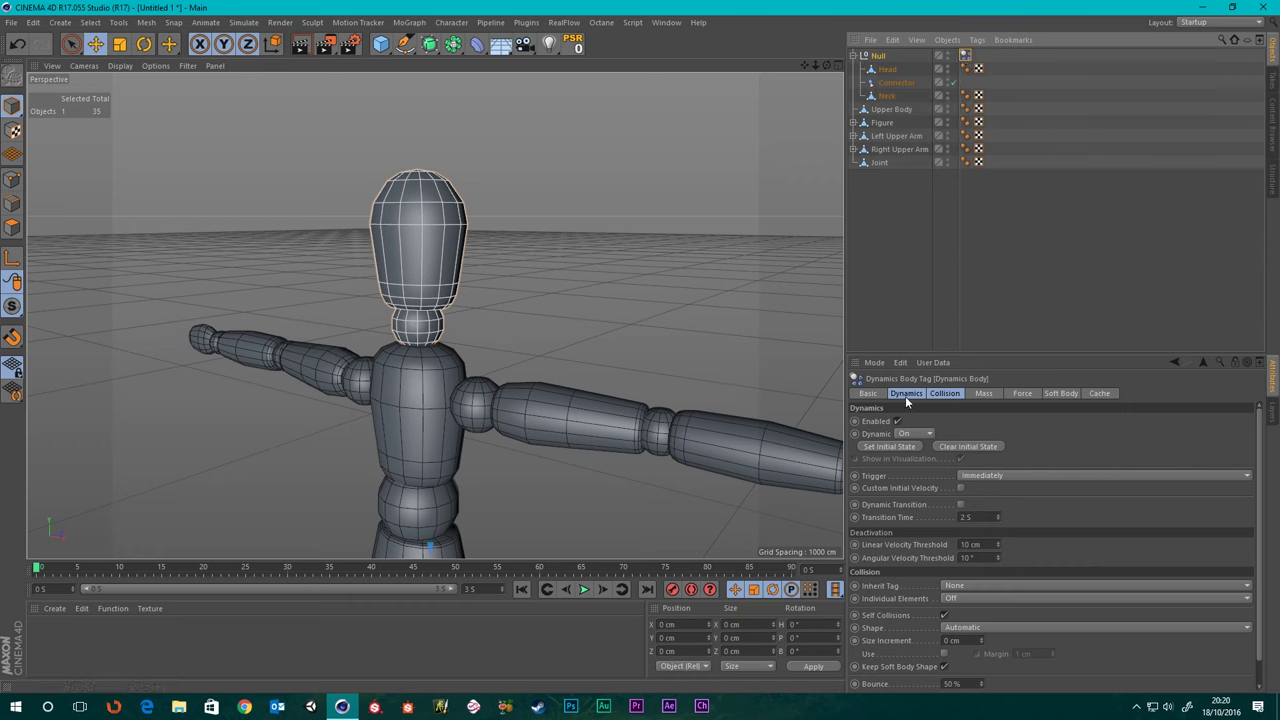
- Set the Null's dynamics tag to inherit with Apply Tag to Children in its collision settings
click(946, 394)
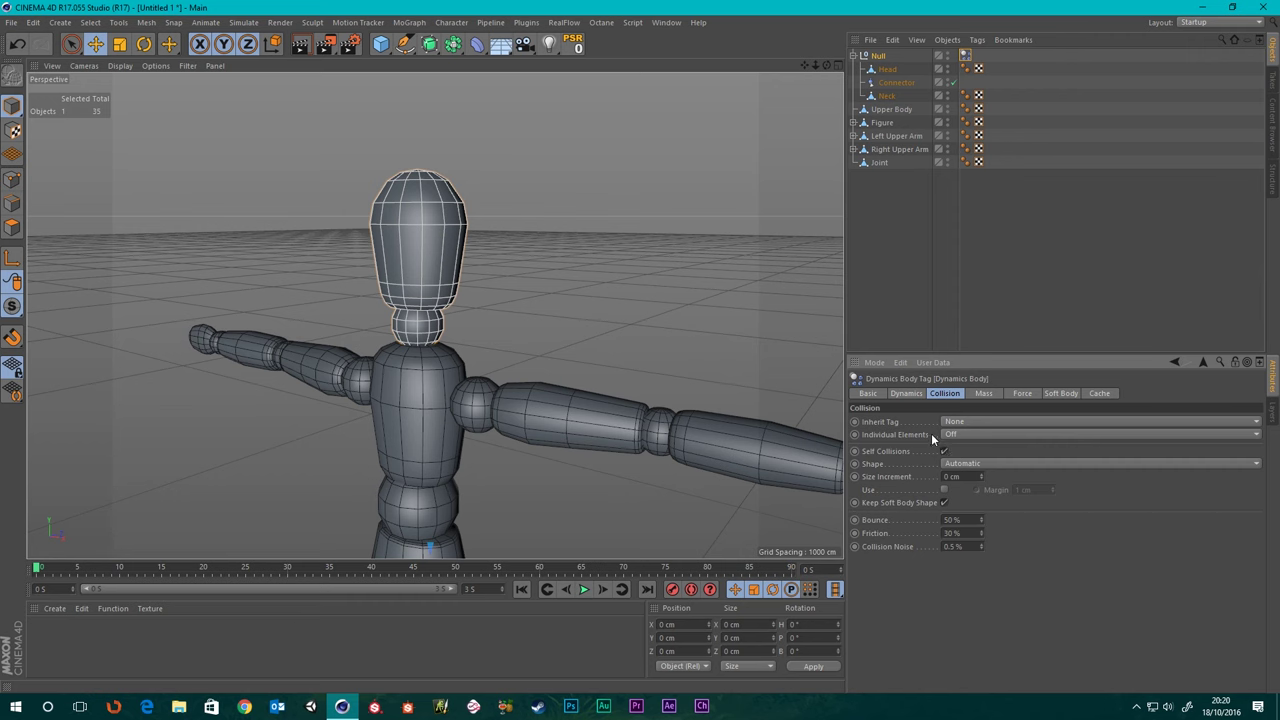
click(989, 422)
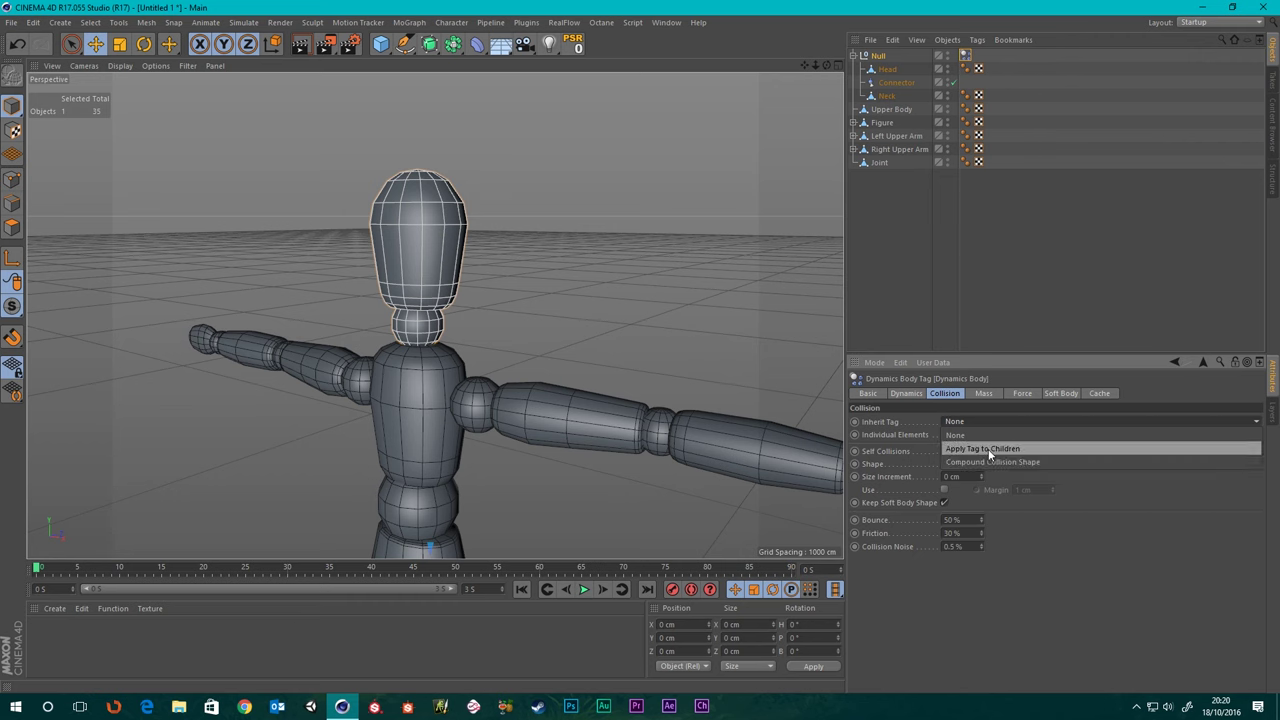
click(969, 424)
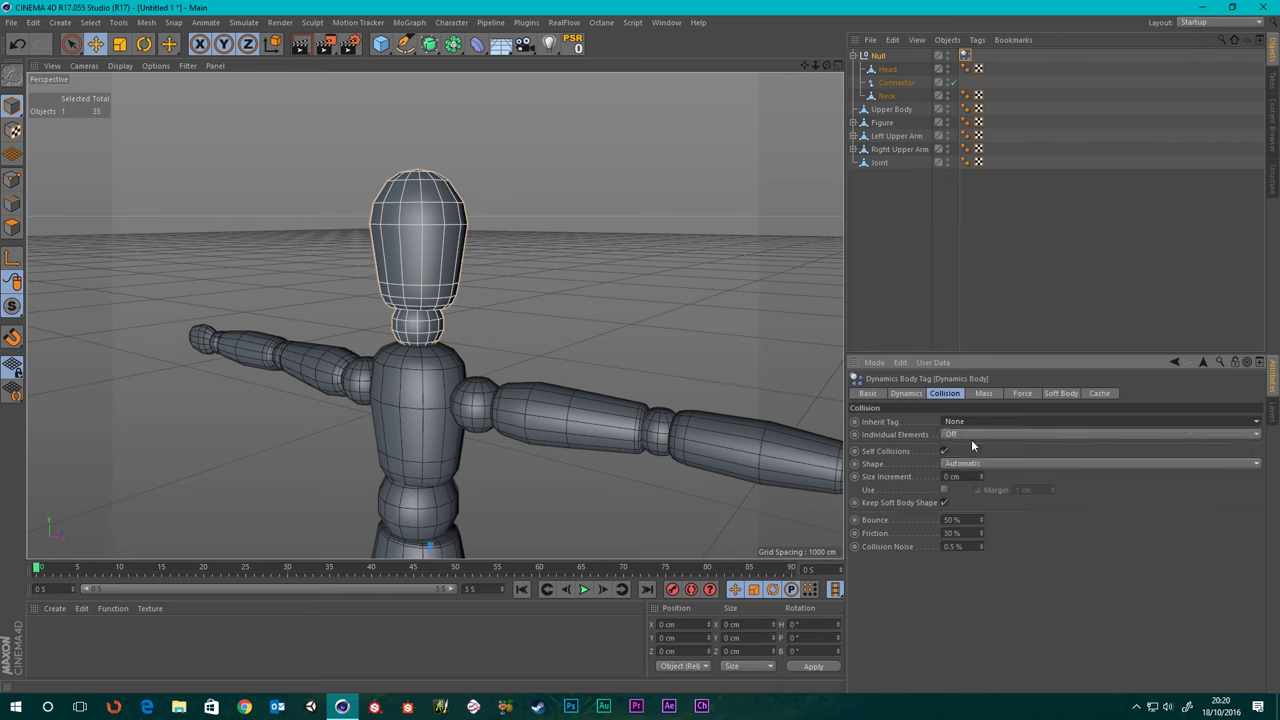
click(958, 433)
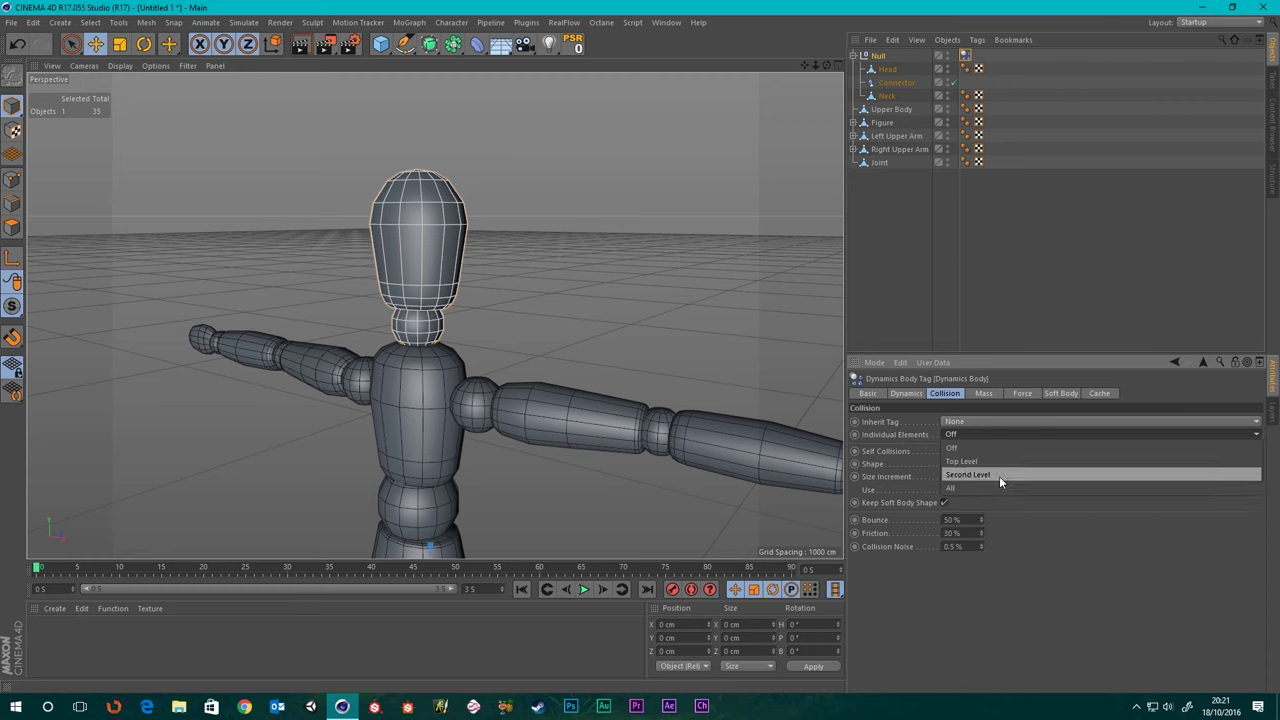
click(965, 432)
click(964, 420)
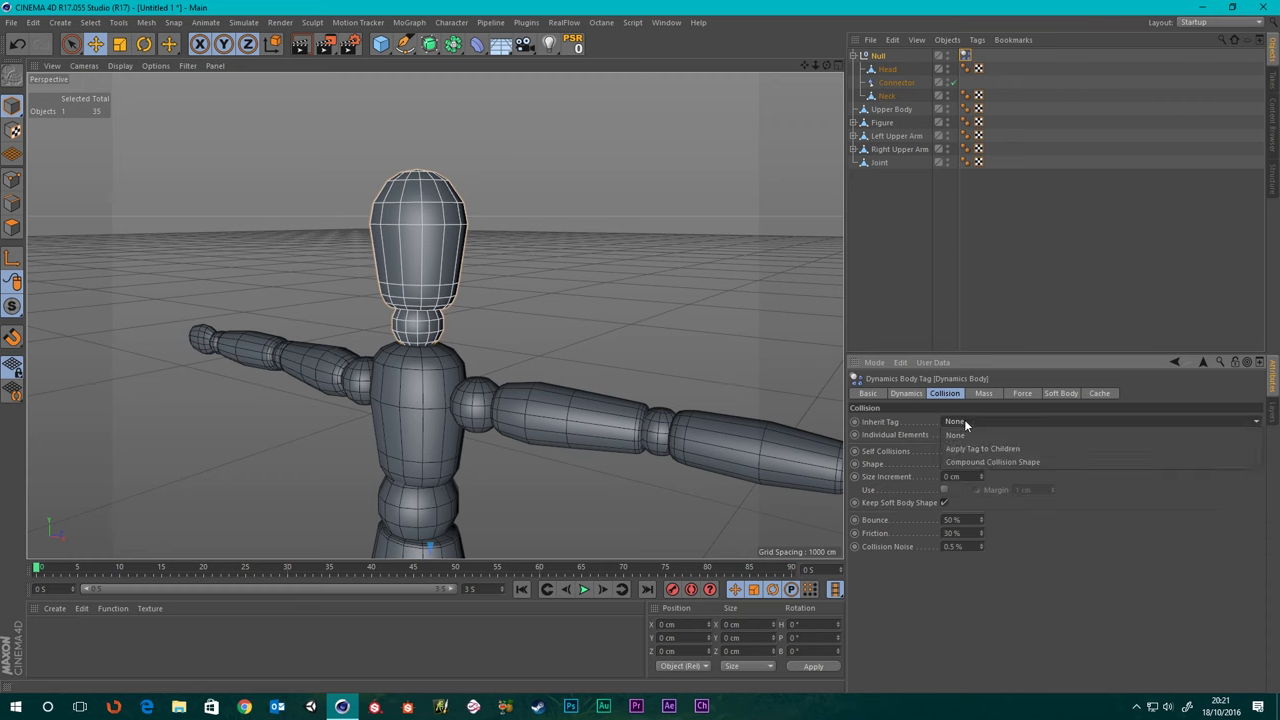
click(984, 448)
click(886, 236)
- Play the simulation twice to check how the Head and Neck fall, and return to the first frame
scroll(675, 304, down, 6)
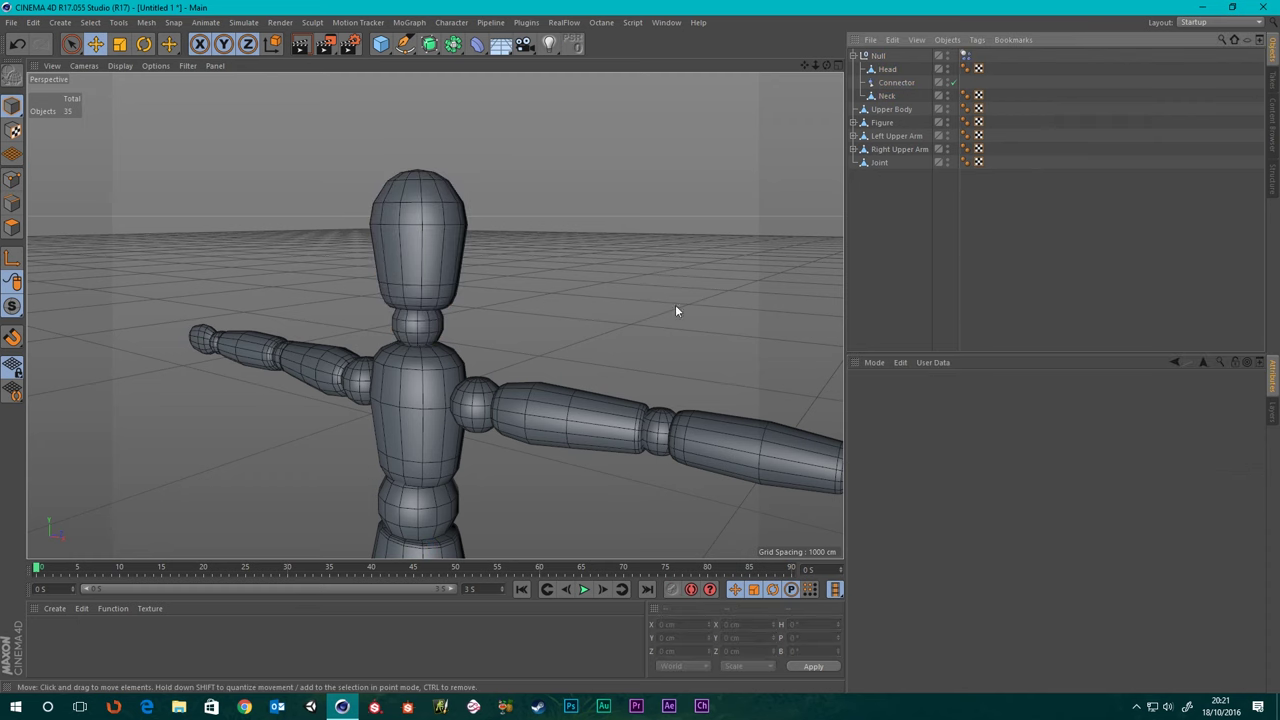
click(584, 590)
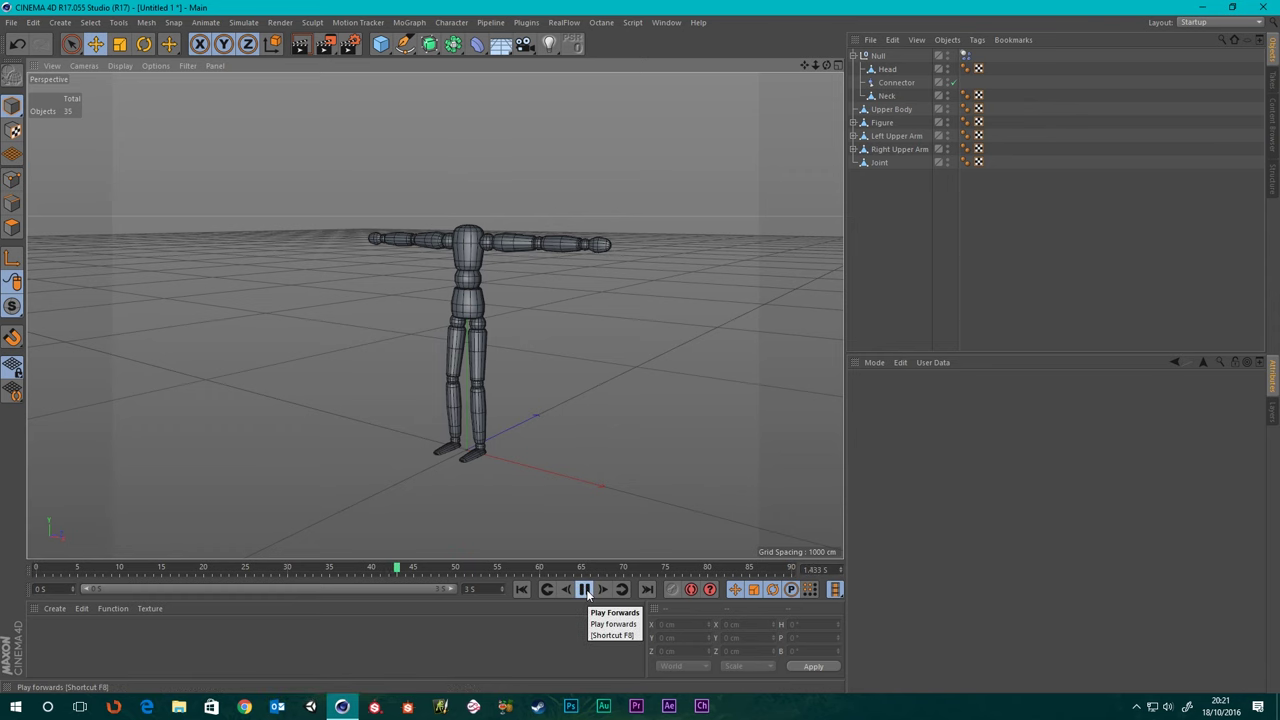
click(584, 590)
click(524, 590)
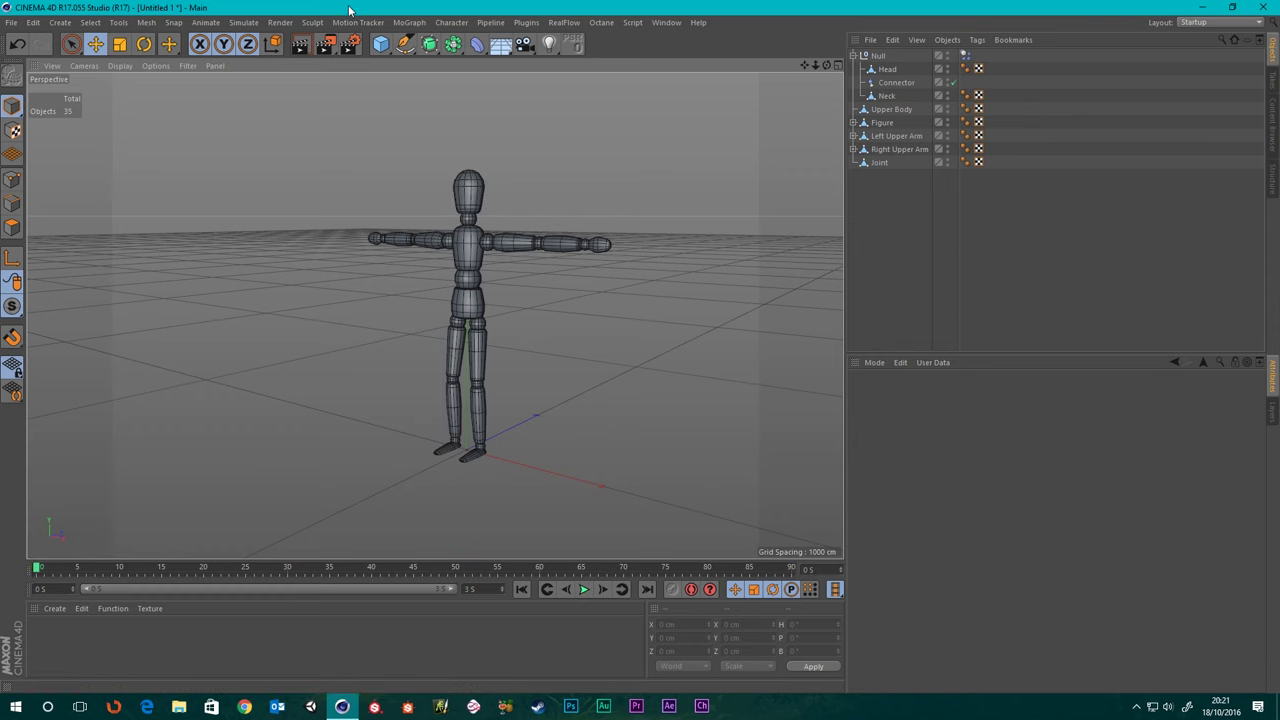
scroll(470, 255, up, 5)
scroll(556, 181, down, 8)
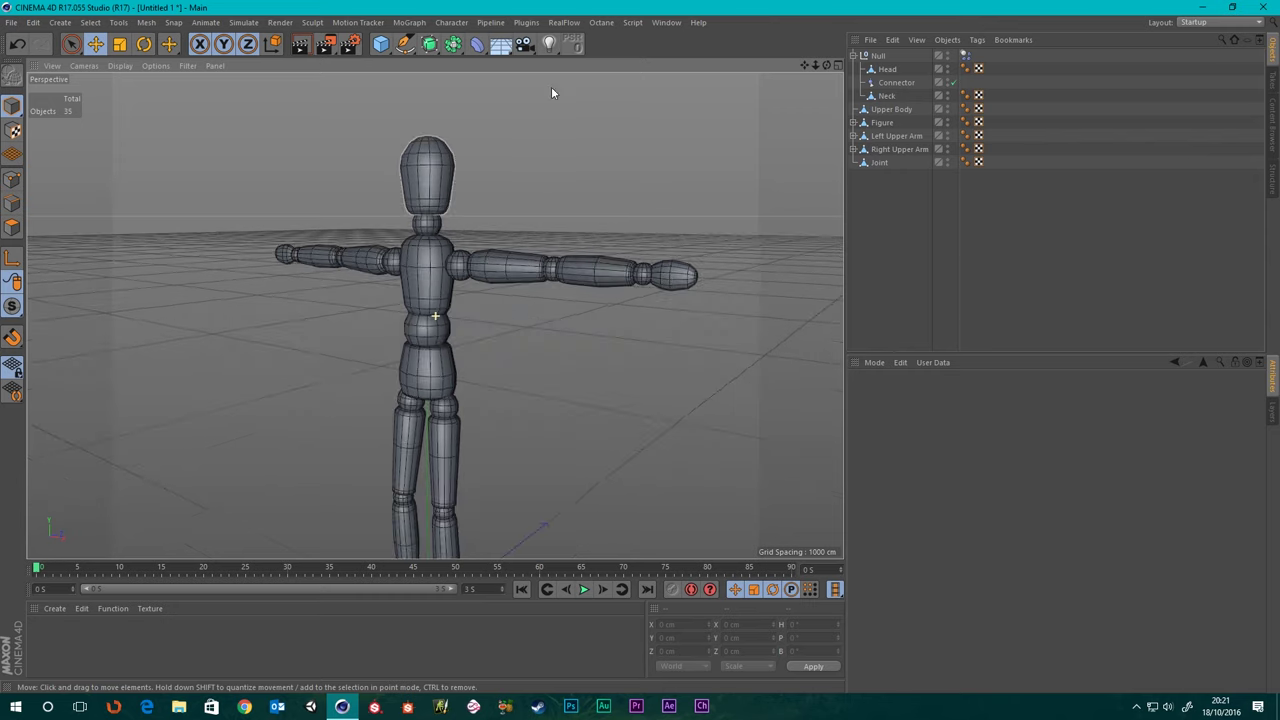
click(589, 590)
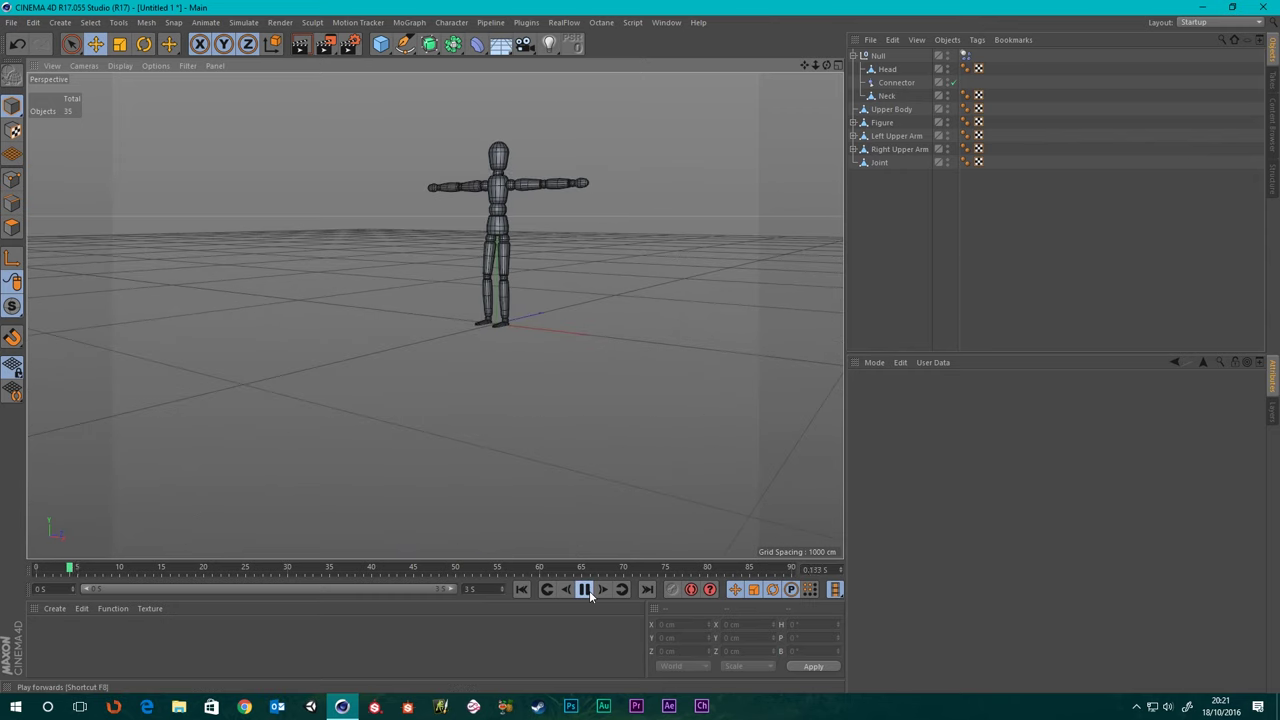
click(589, 590)
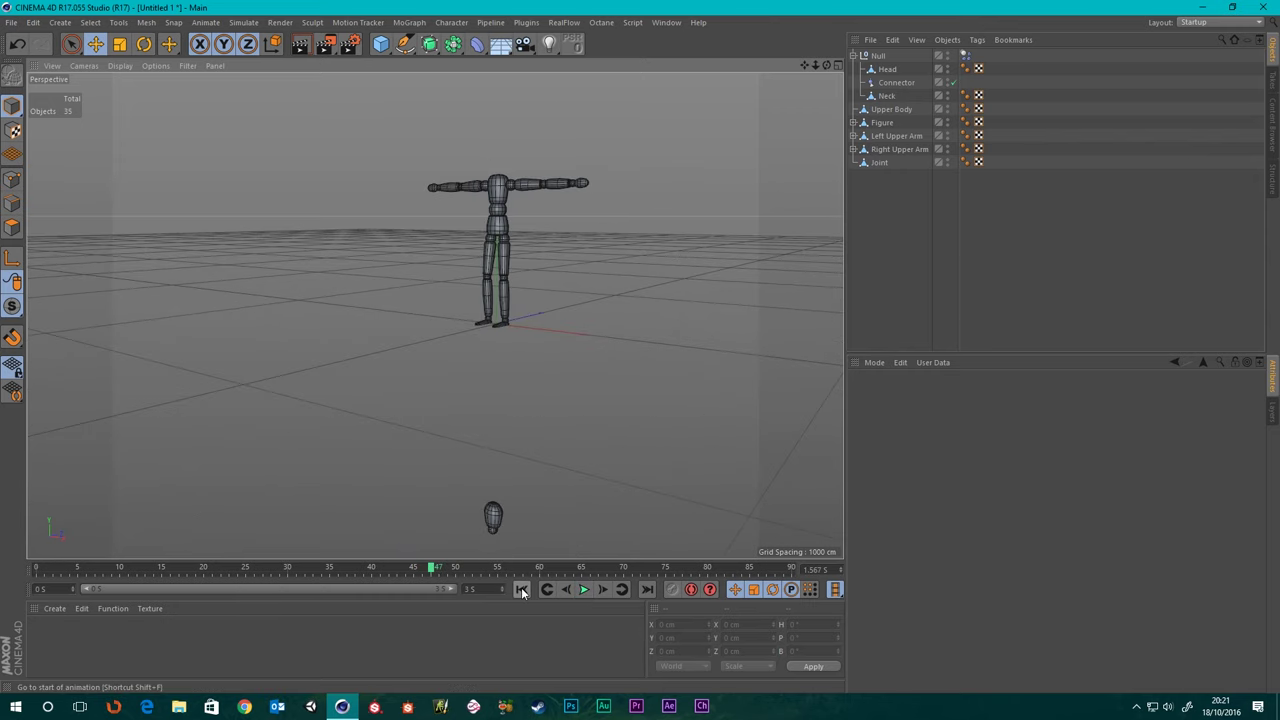
click(521, 589)
- Add a Floor object at the scene origin beneath the figure's feet
drag(501, 46, 558, 68)
scroll(581, 258, up, 3)
scroll(440, 300, up, 3)
alt+drag(440, 302, 454, 337)
scroll(454, 337, down, 3)
alt+drag(457, 258, 458, 240)
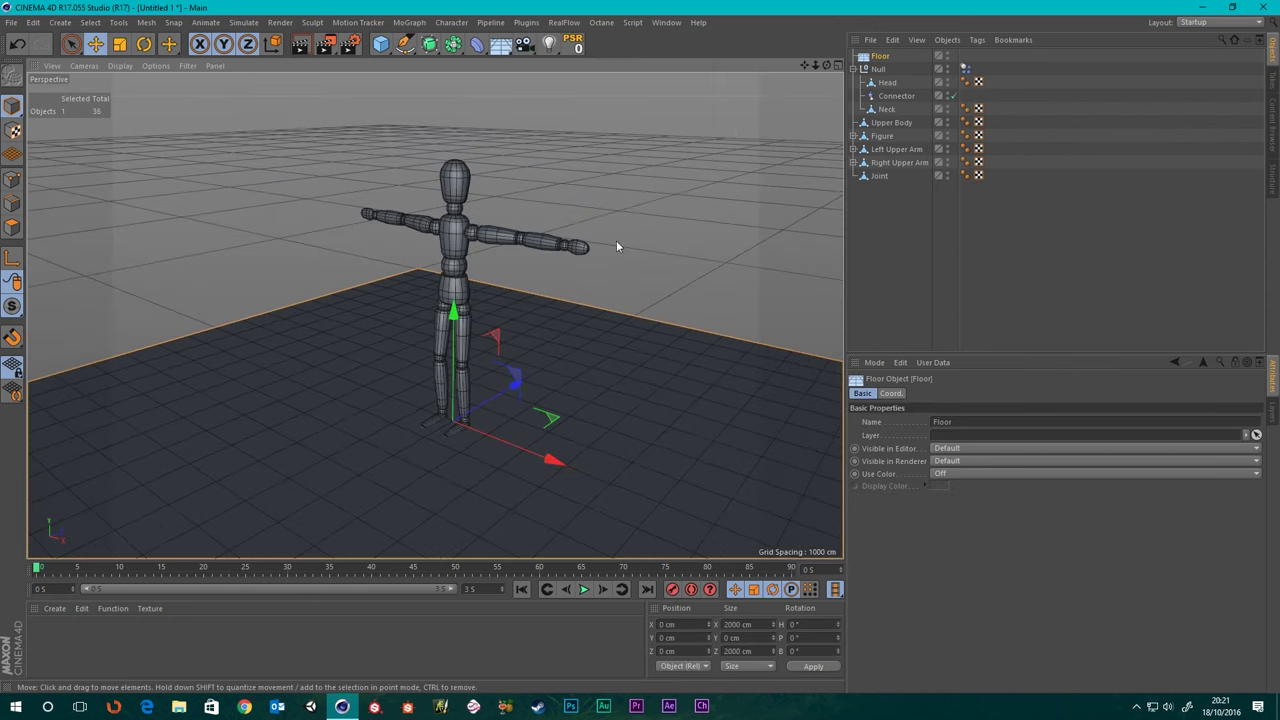
- Add a Collider Body tag to the Floor
right_click(891, 55)
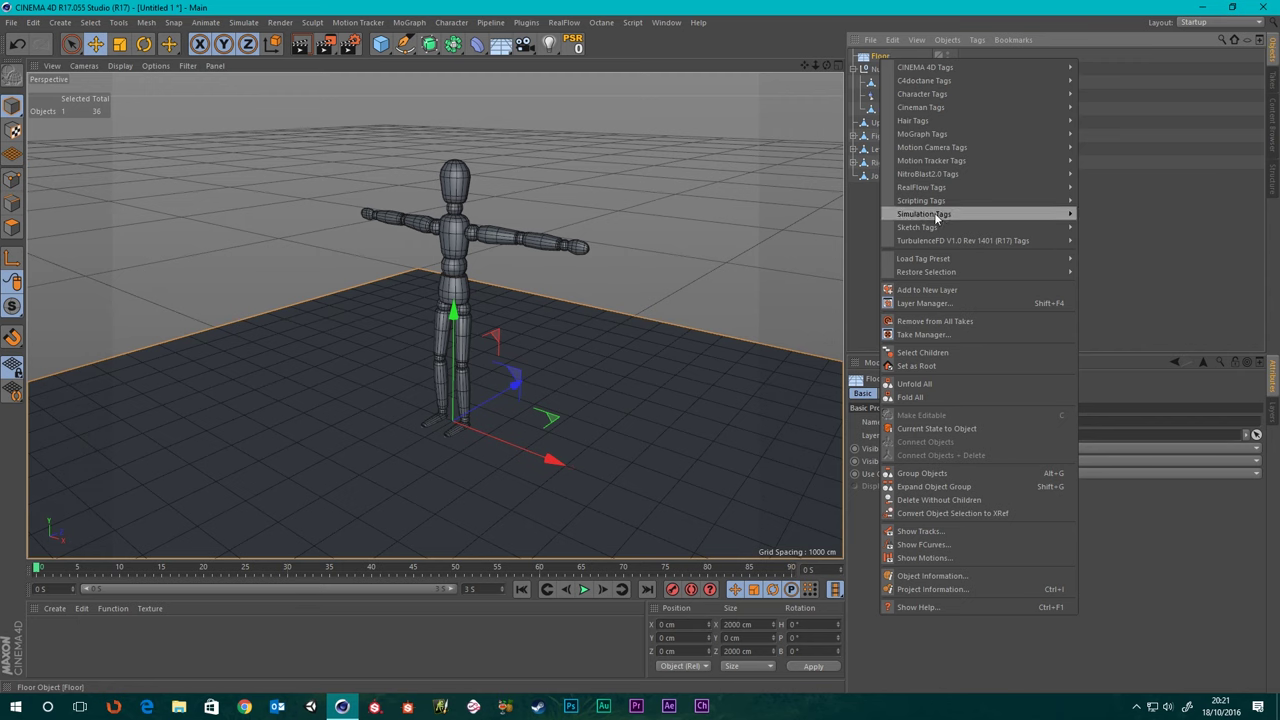
mouse_move(947, 229)
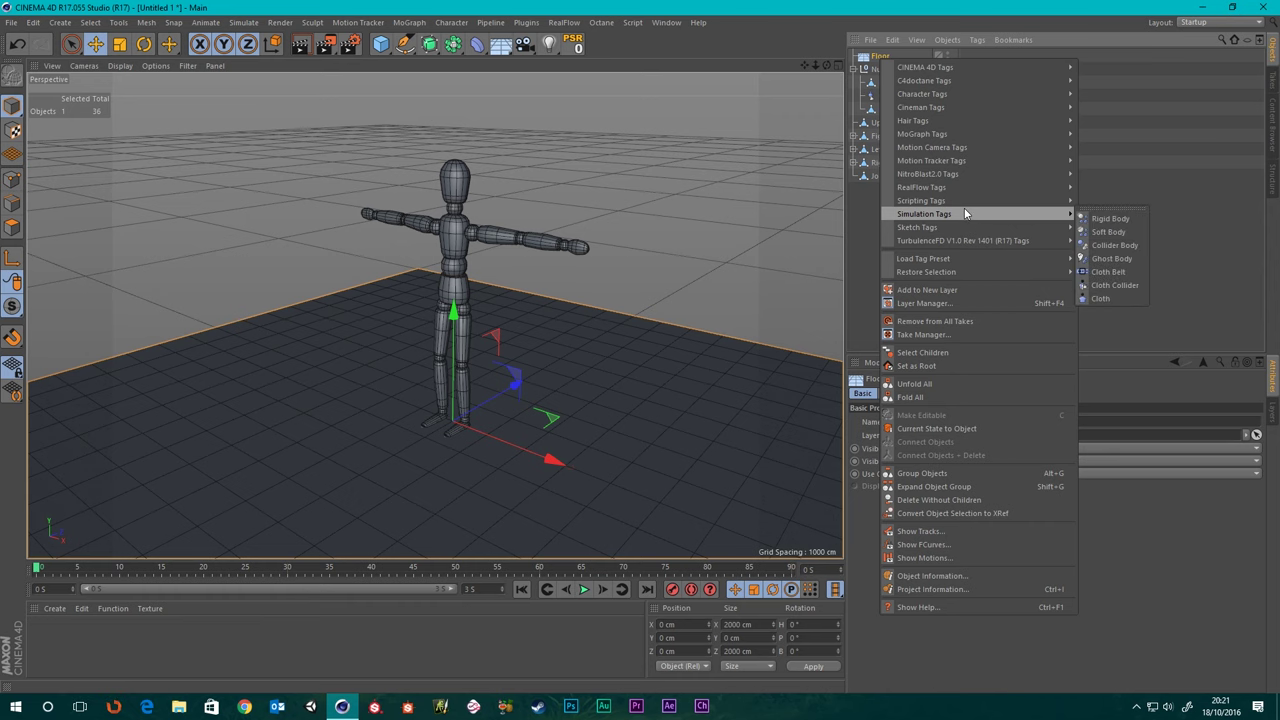
click(1108, 220)
- Play the simulation to check how the Head and Neck collide with the Floor, and return to the first frame
scroll(568, 301, down, 4)
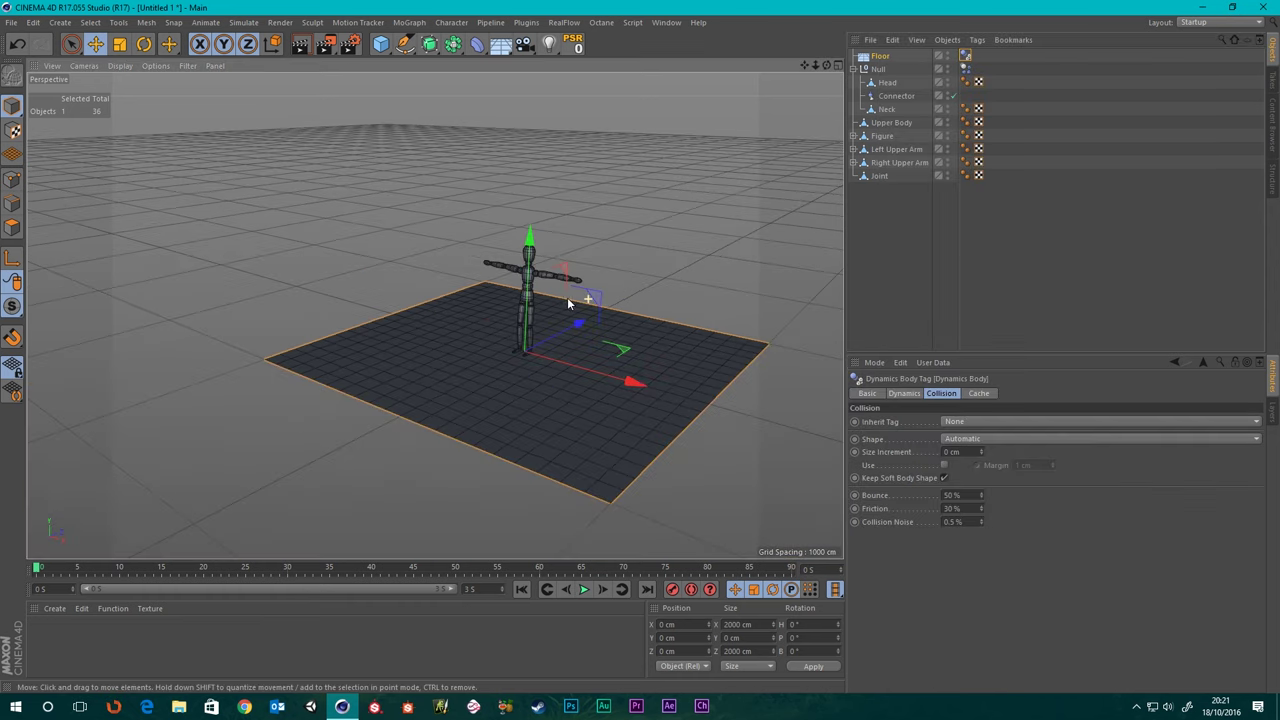
scroll(576, 452, up, 2)
scroll(648, 183, up, 5)
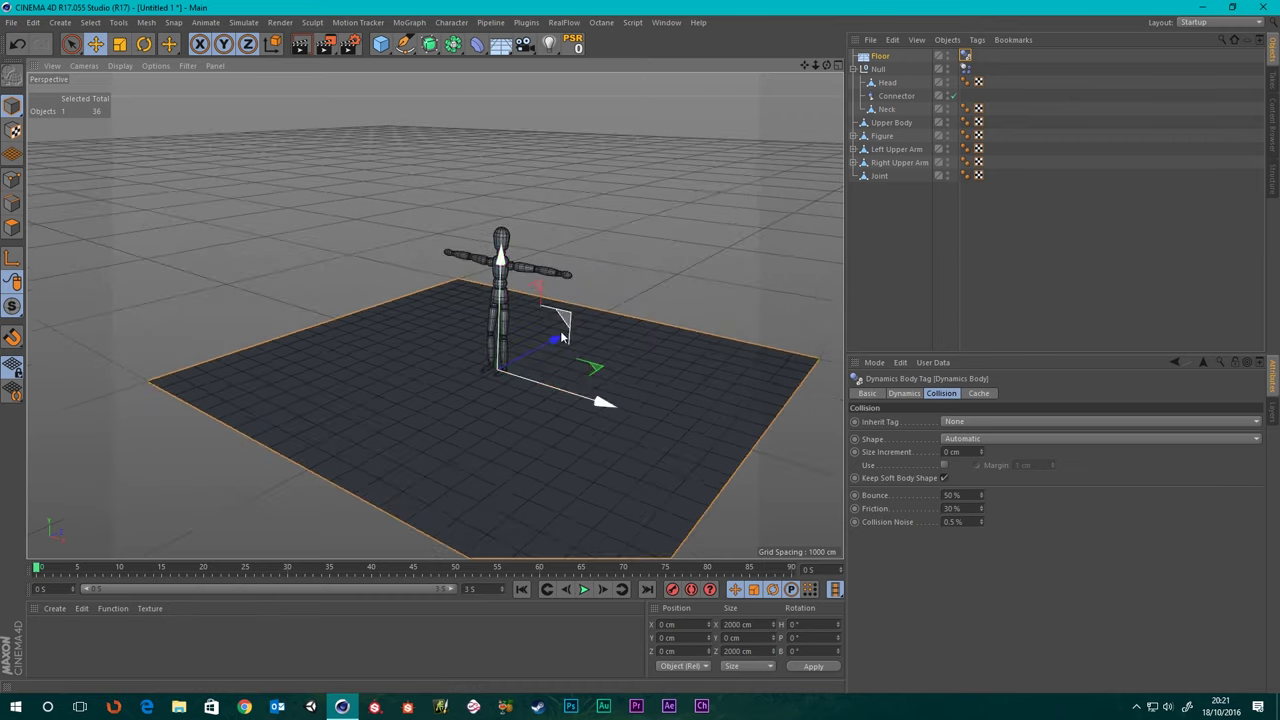
click(585, 590)
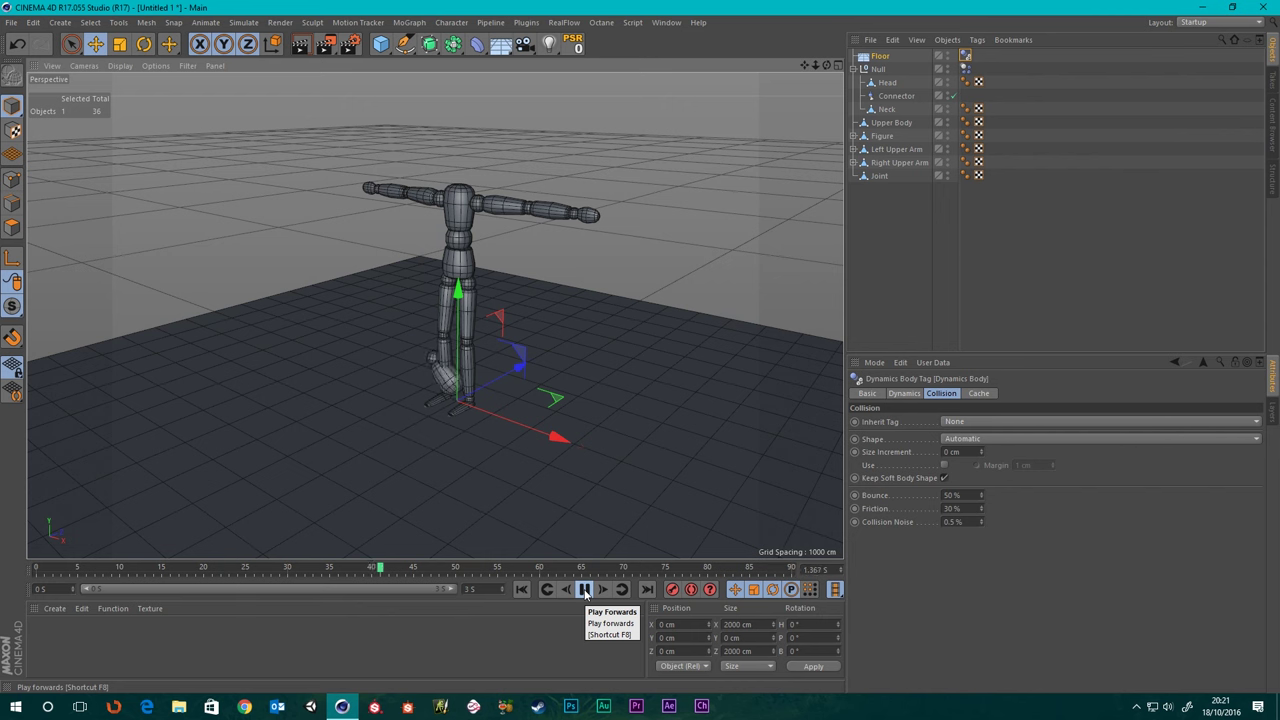
click(585, 590)
click(521, 589)
- Move the Upper Body into the Null, directly below the Neck
scroll(469, 172, up, 10)
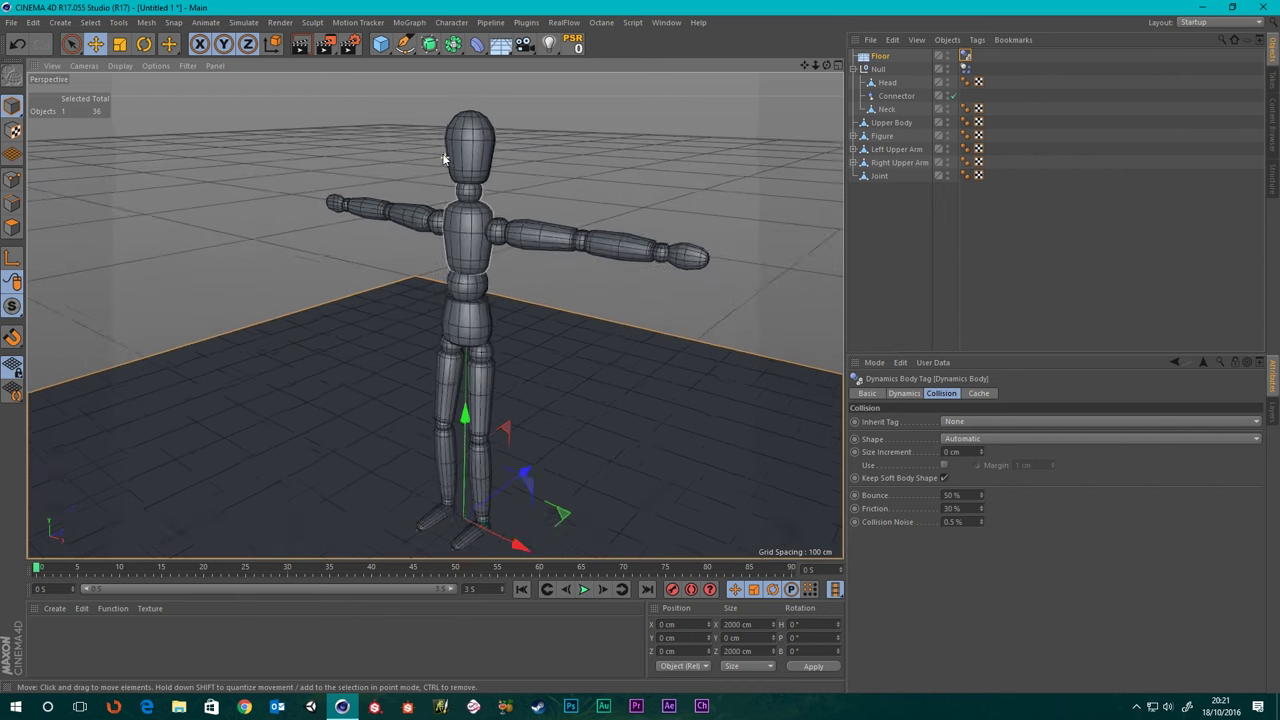
scroll(466, 243, up, 2)
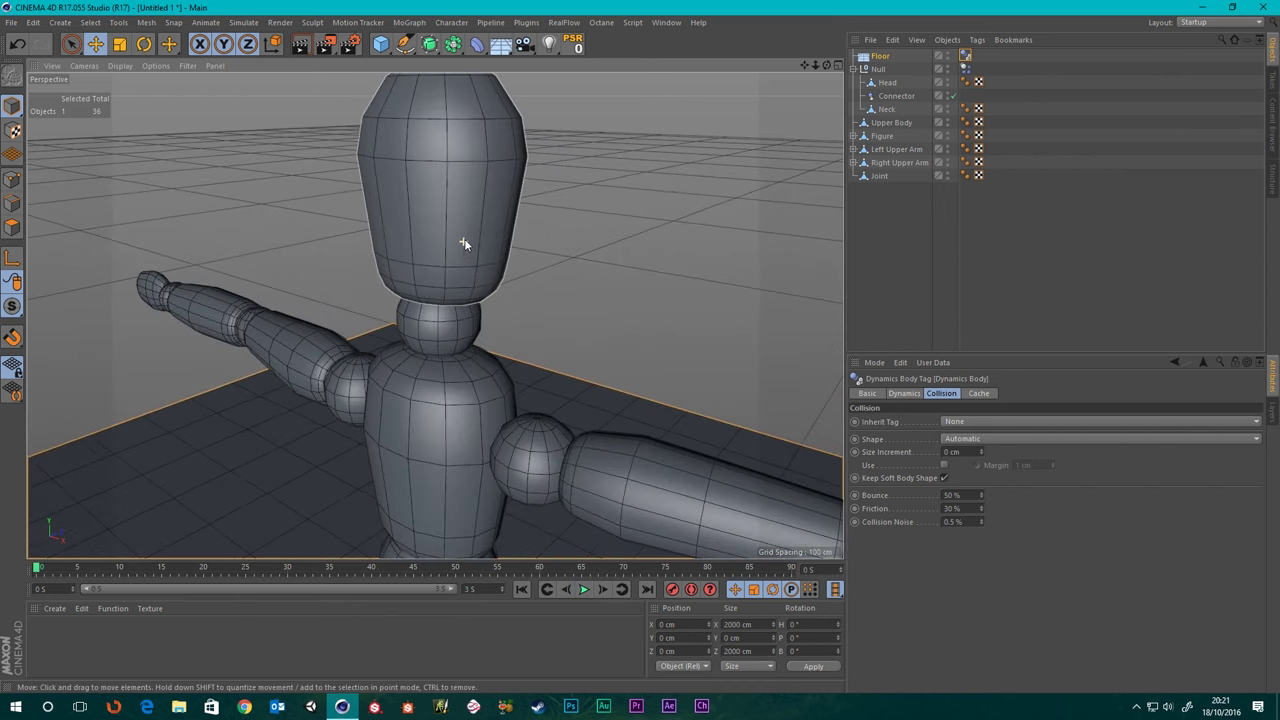
scroll(468, 248, down, 4)
alt+drag(470, 256, 478, 250)
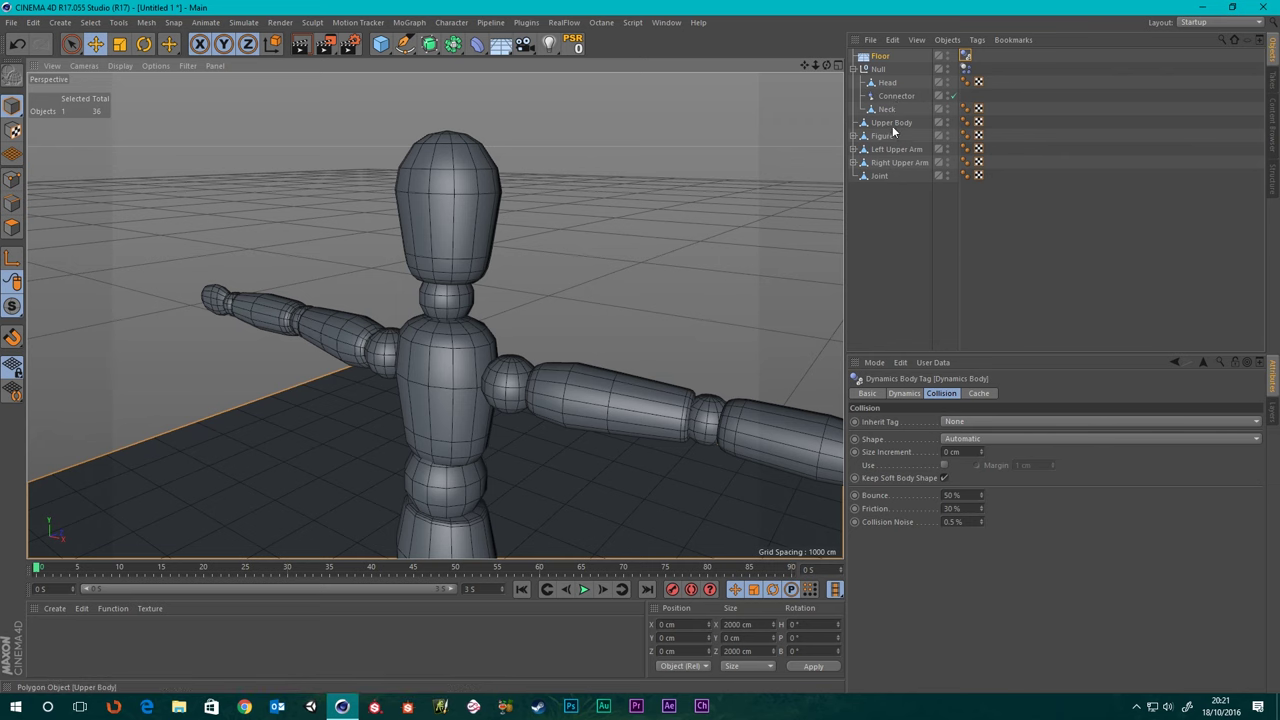
click(896, 123)
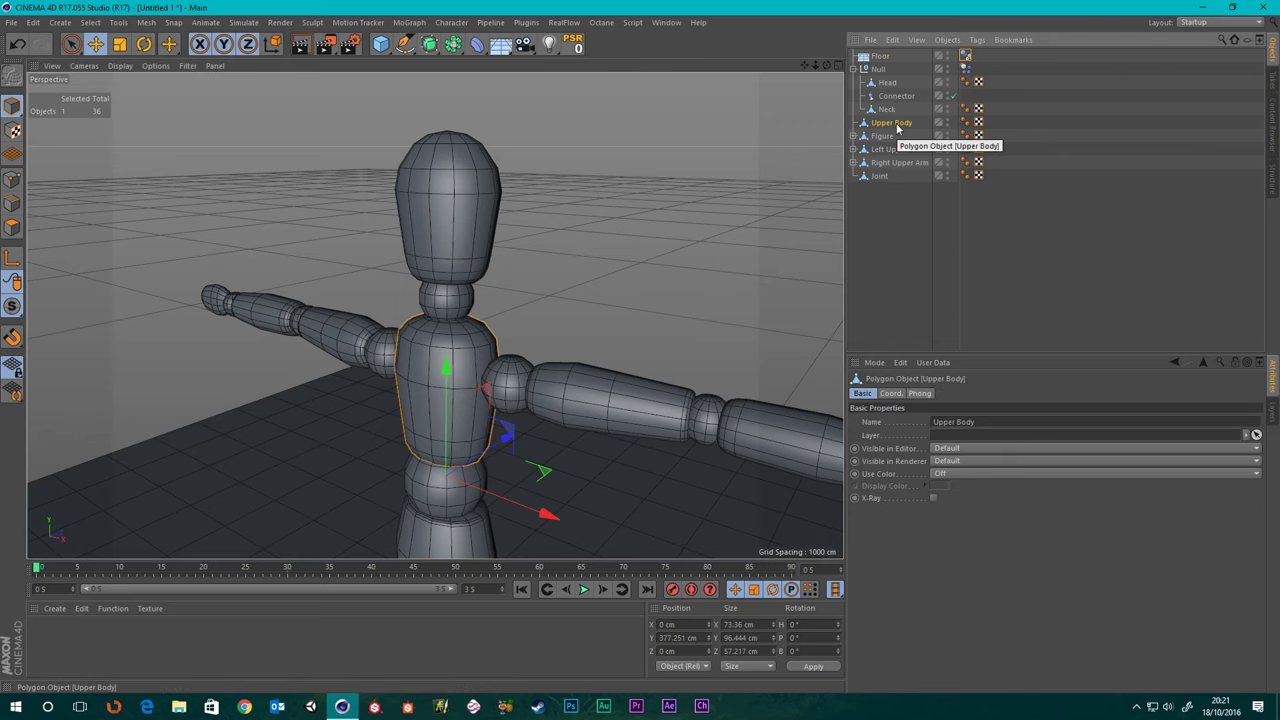
drag(897, 123, 910, 118)
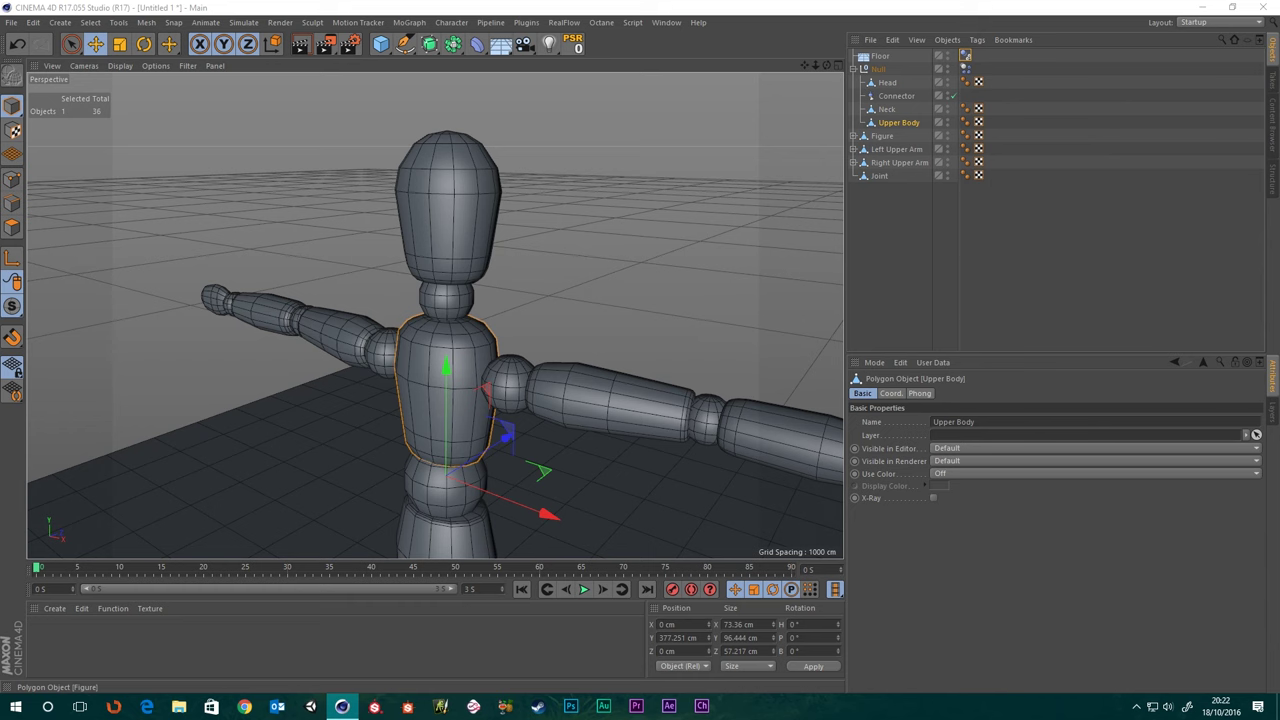
- Rename the Connector as "Head - Neck"
click(893, 96)
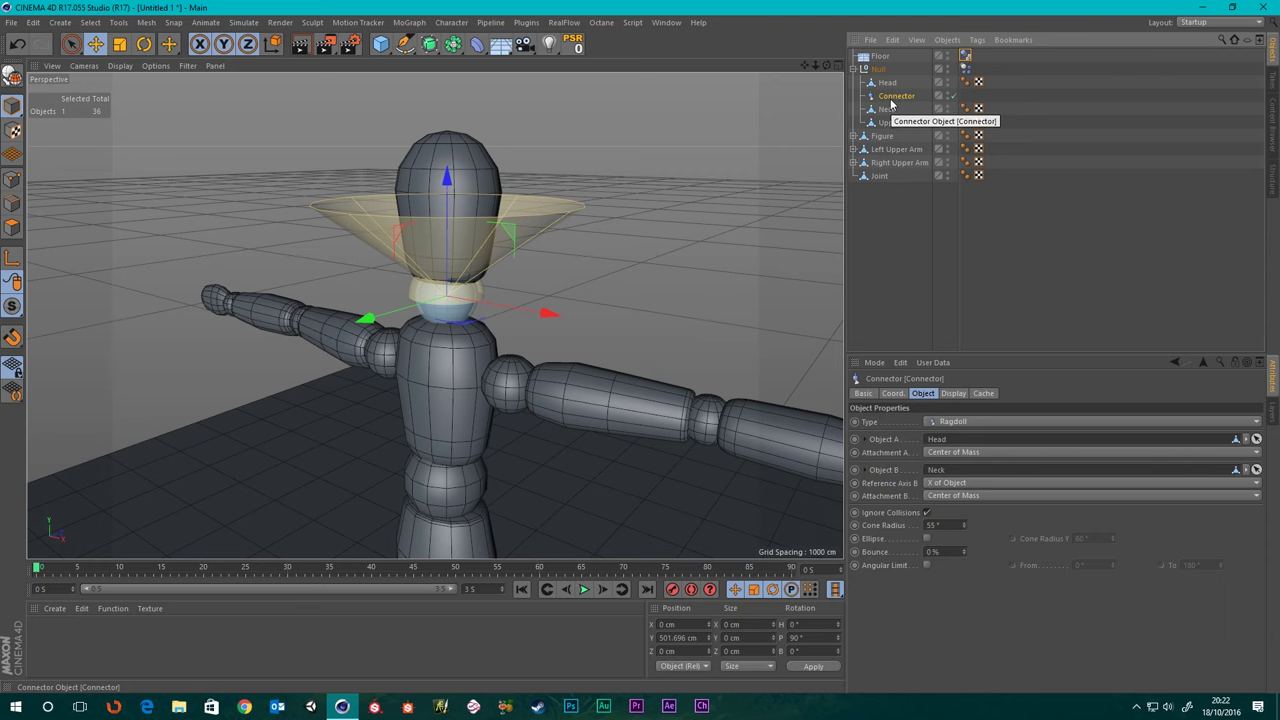
double_click(893, 96)
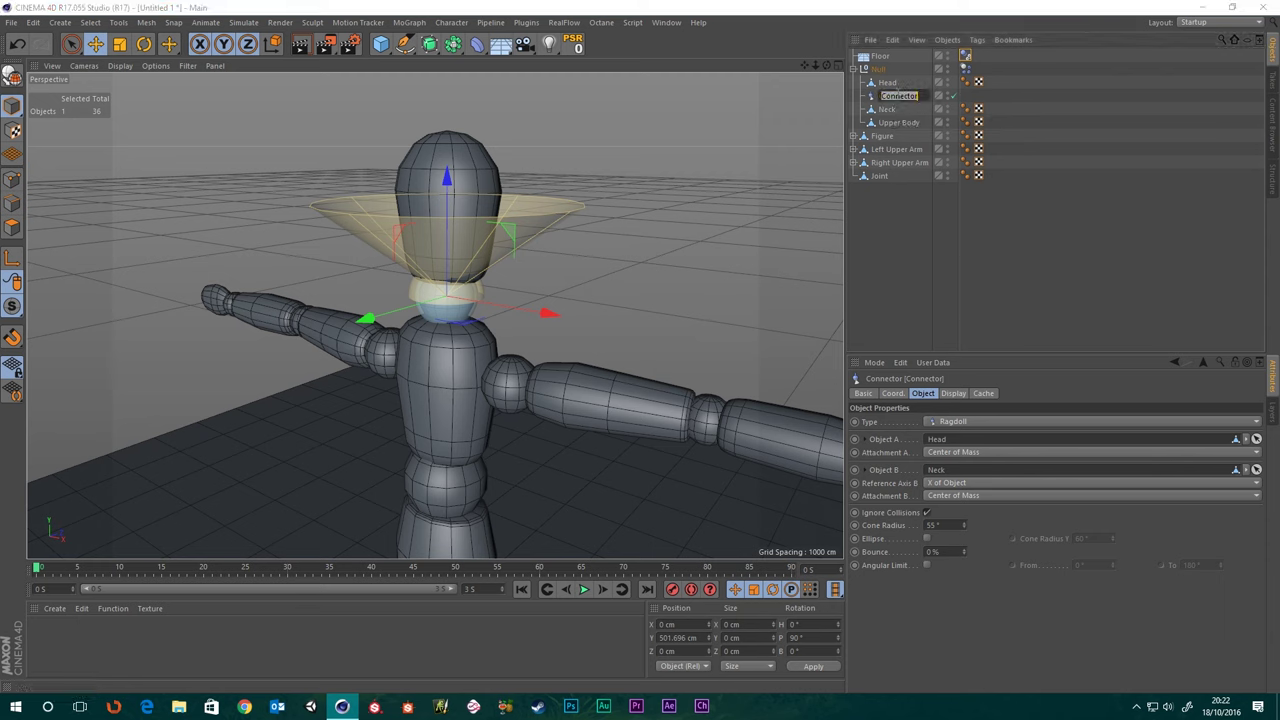
text(Head - Neck)
key(Return)
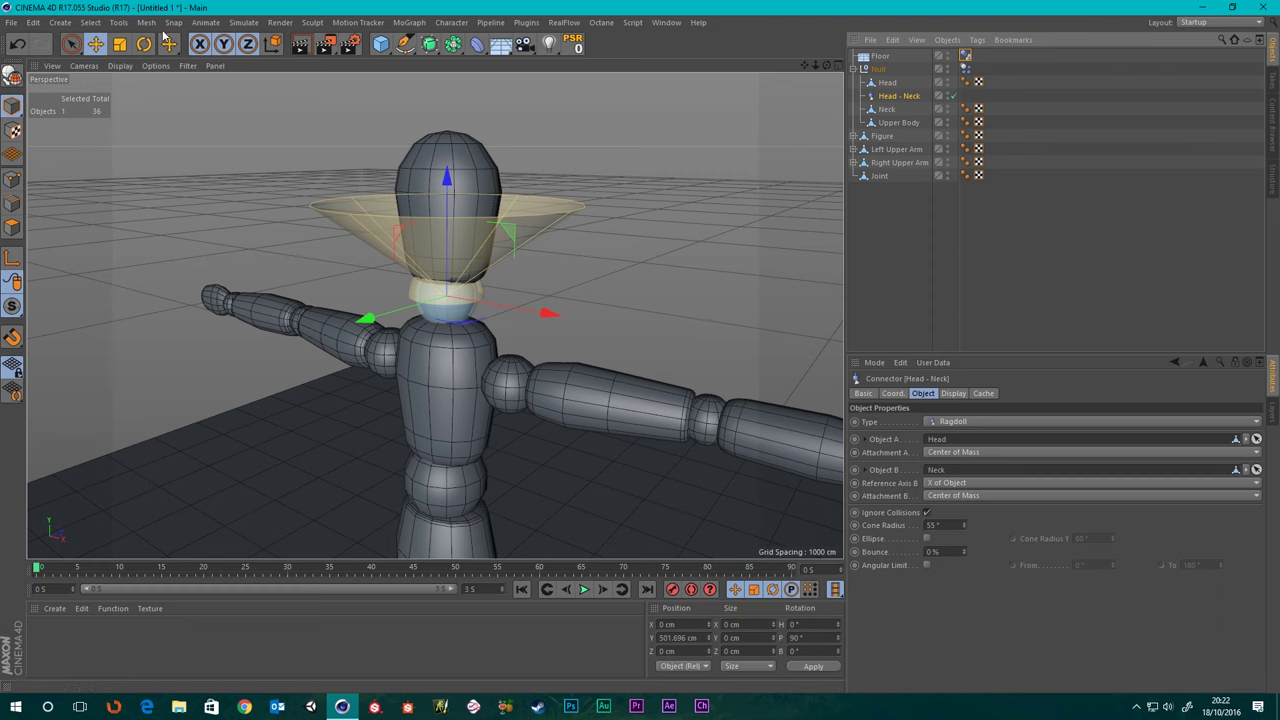
click(244, 23)
mouse_move(240, 47)
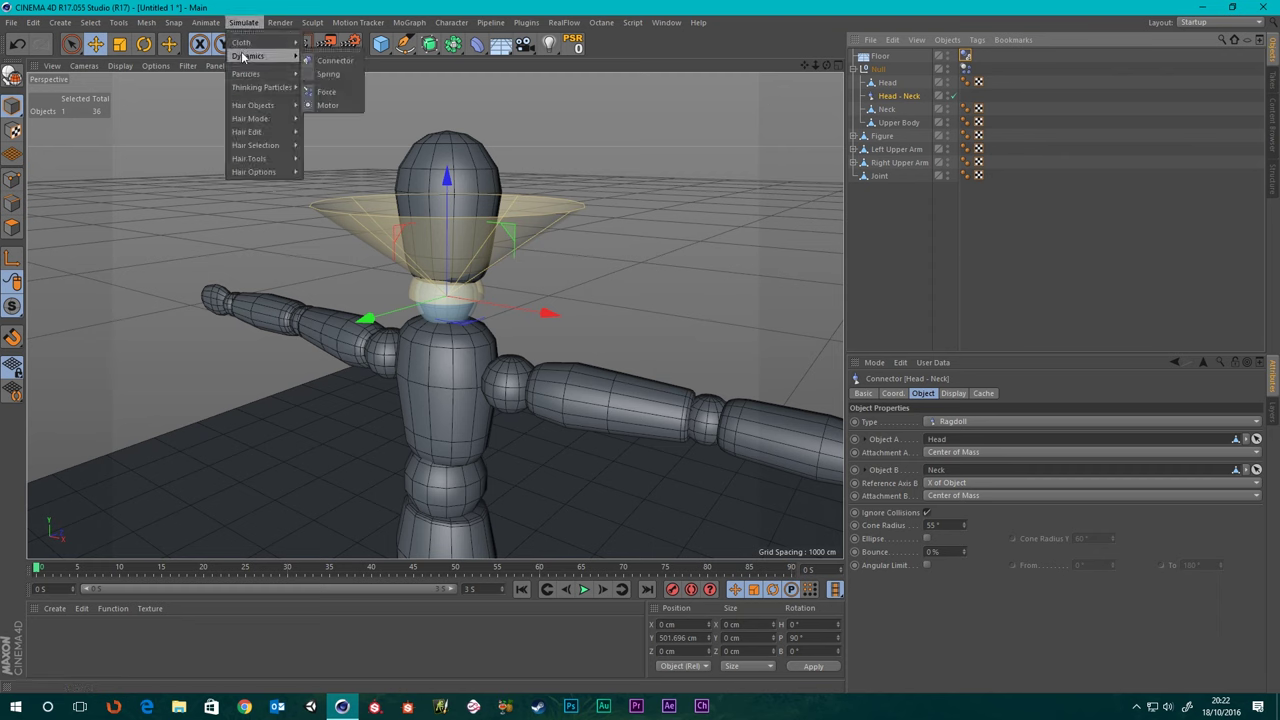
click(333, 6)
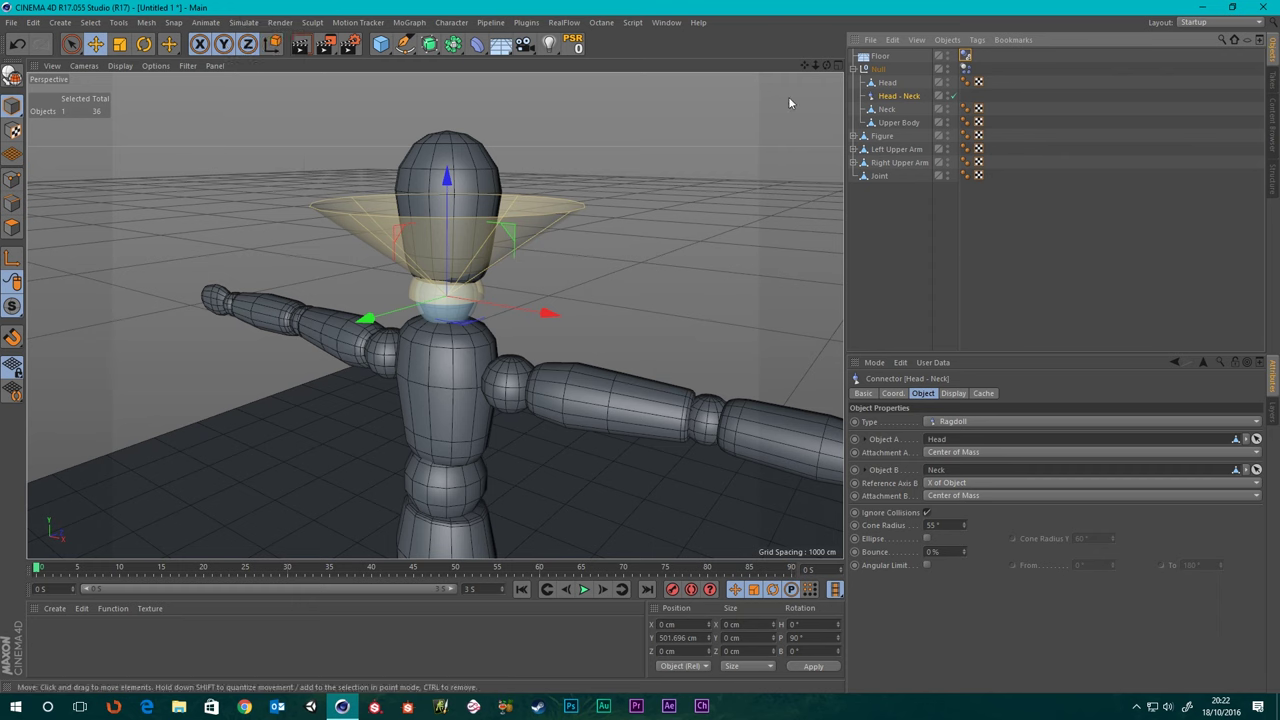
- Duplicate the Head - Neck connector directly below the Neck and rename the copy as "Neck - Upper Body"
mouse_move(889, 101)
mouse_down()
mouse_move(903, 127)
mouse_move(893, 122)
mouse_up()
double_click(893, 122)
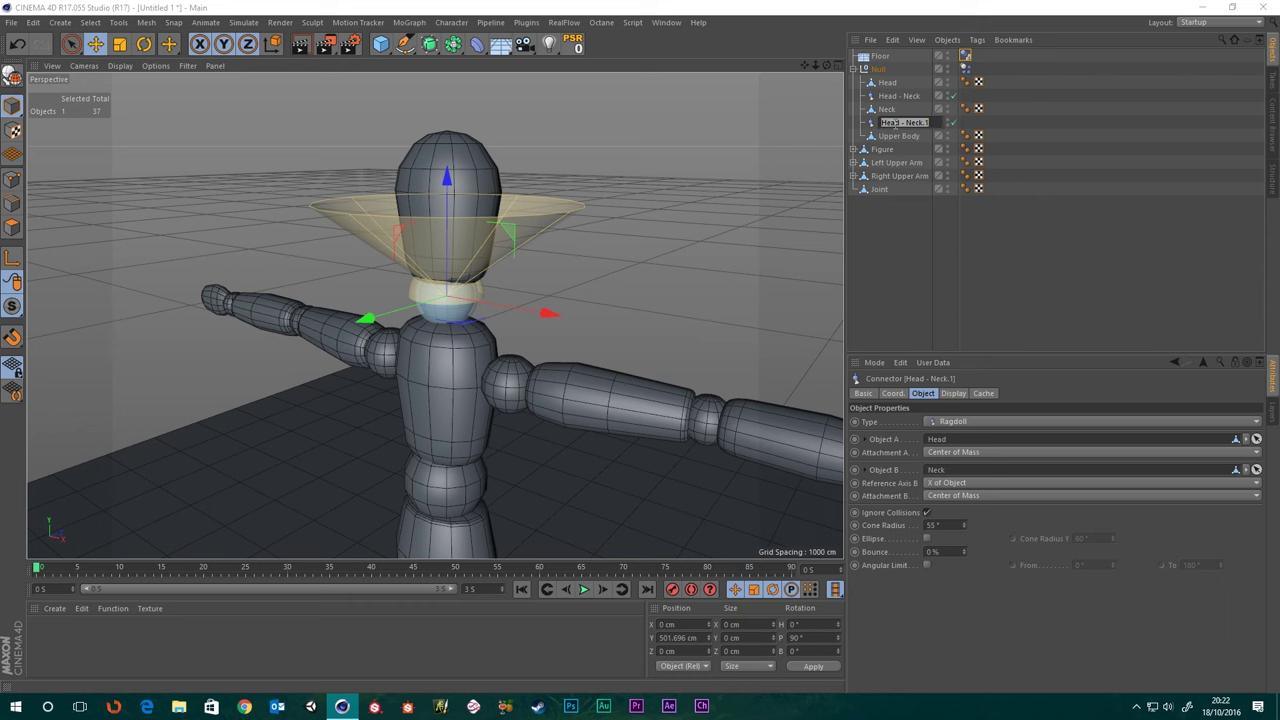
text(N)
text(eck - Upper Body)
click(920, 216)
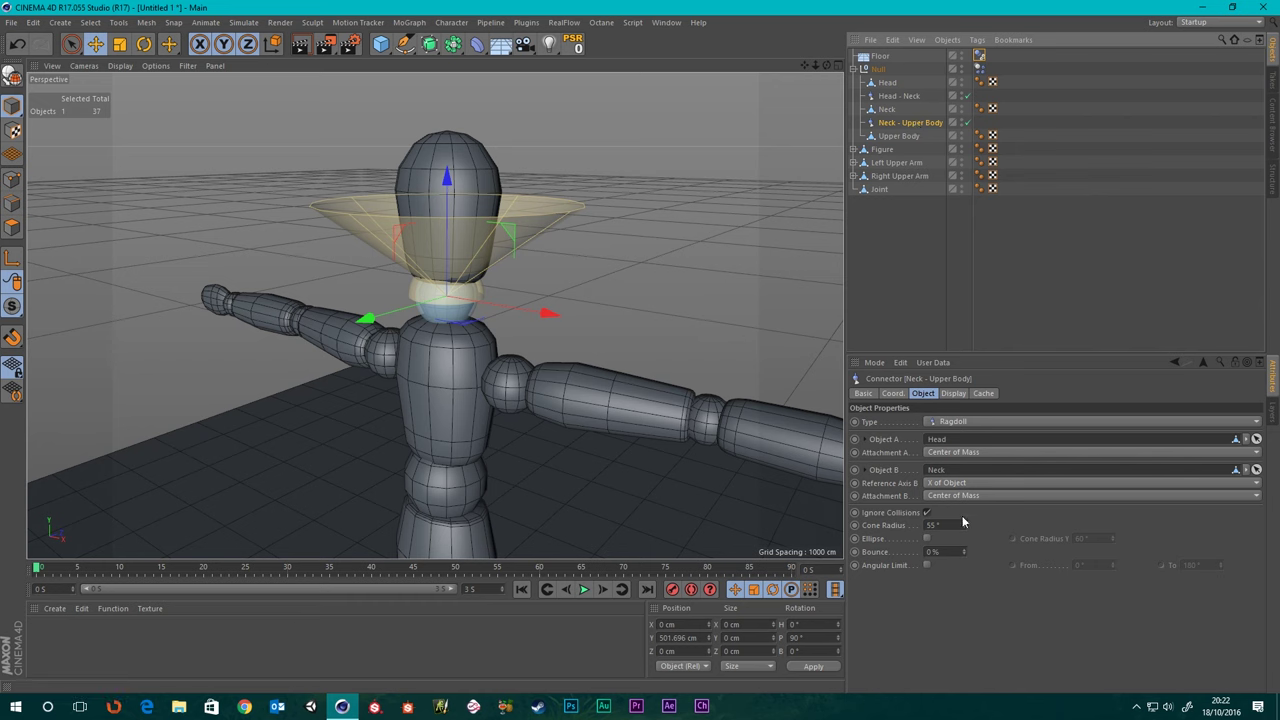
- Change the Neck - Upper Body connector's type to Fixed and move it down to where the neck meets the upper body, about Y 489.6 cm
click(960, 421)
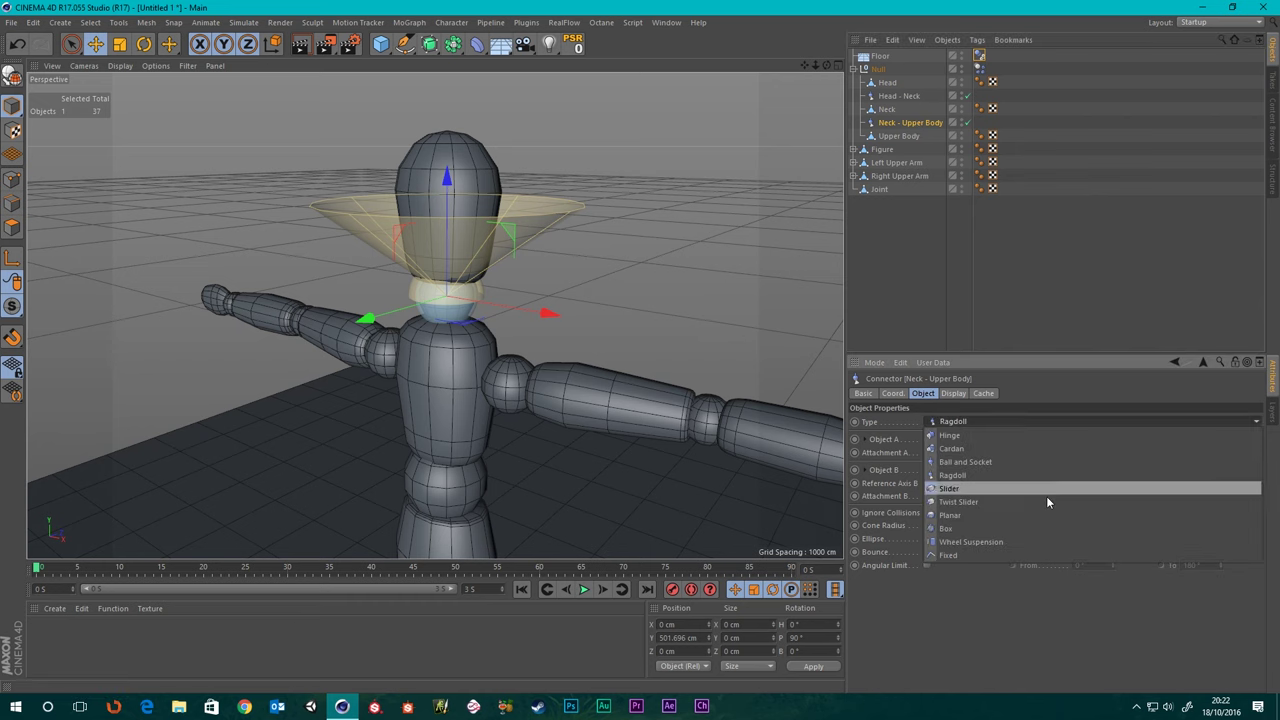
click(960, 556)
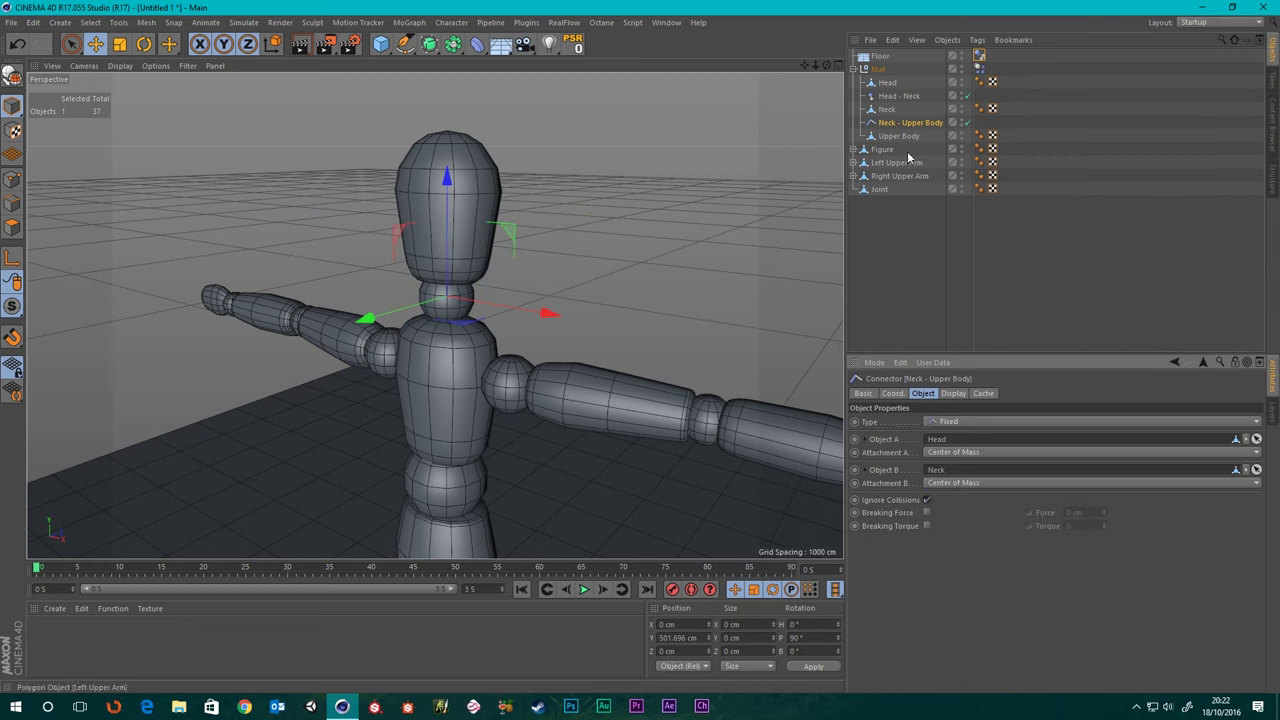
middle_click(567, 298)
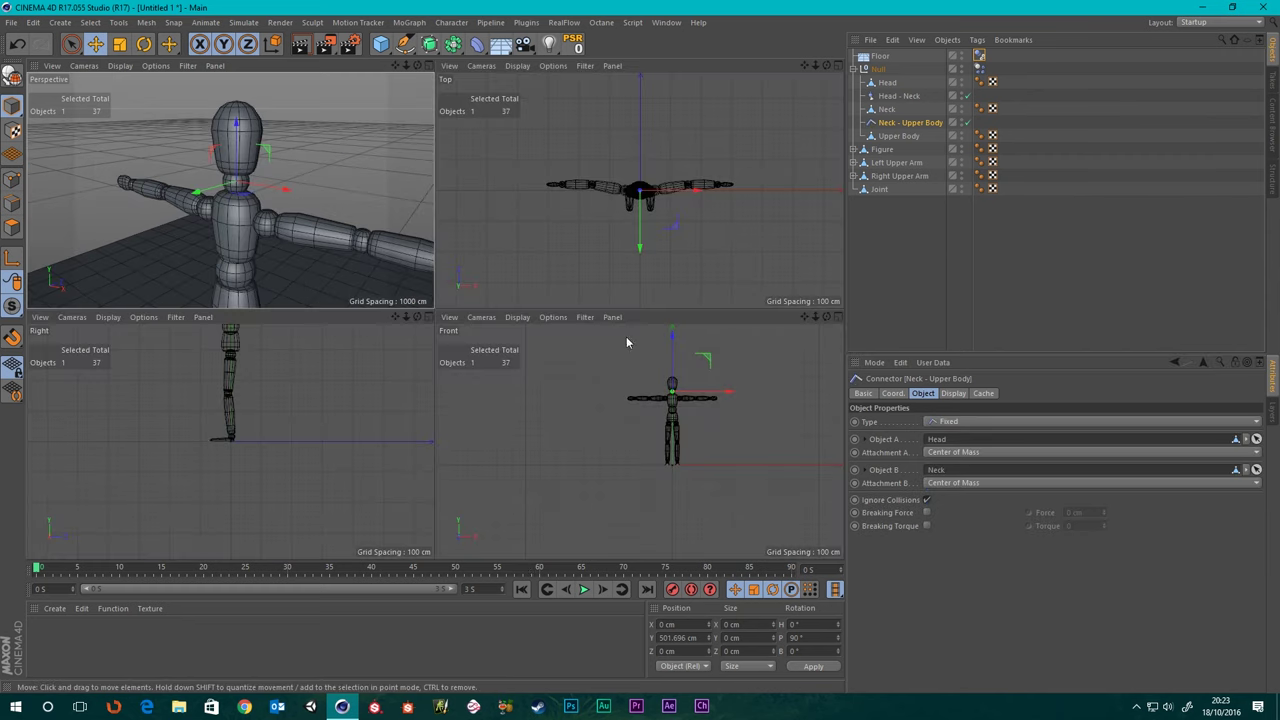
middle_click(667, 405)
scroll(529, 262, up, 10)
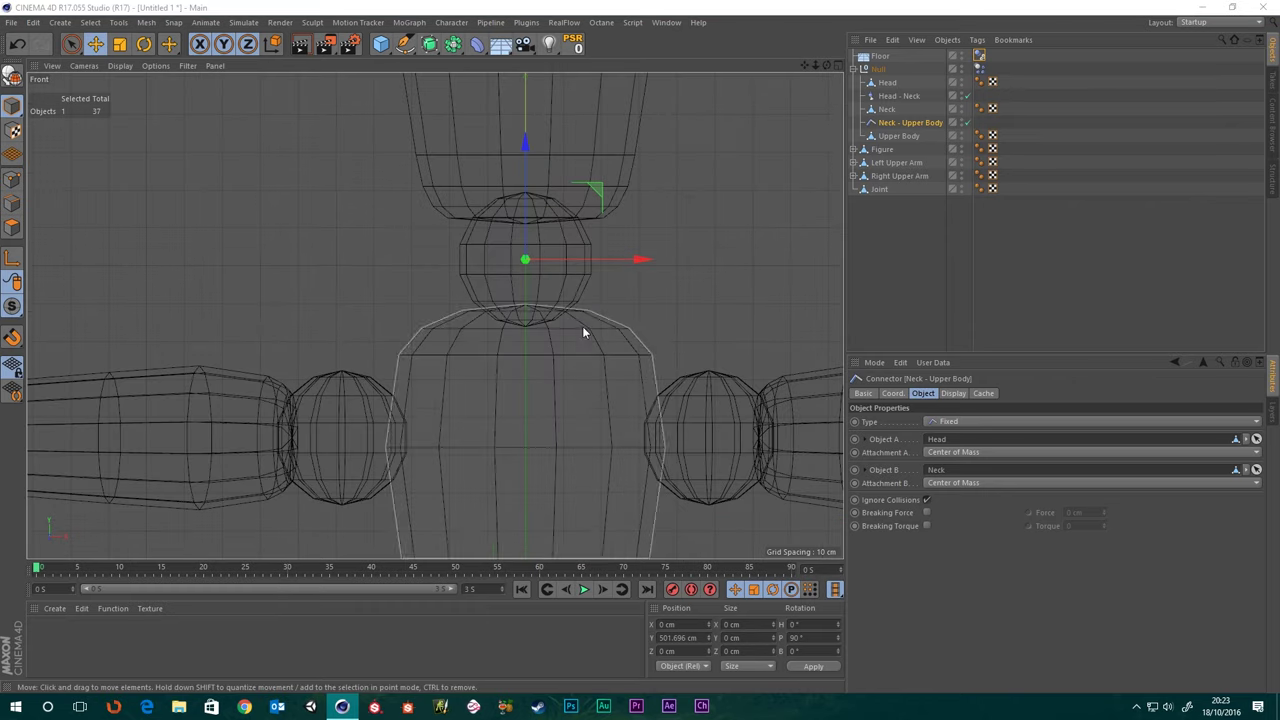
scroll(526, 217, up, 6)
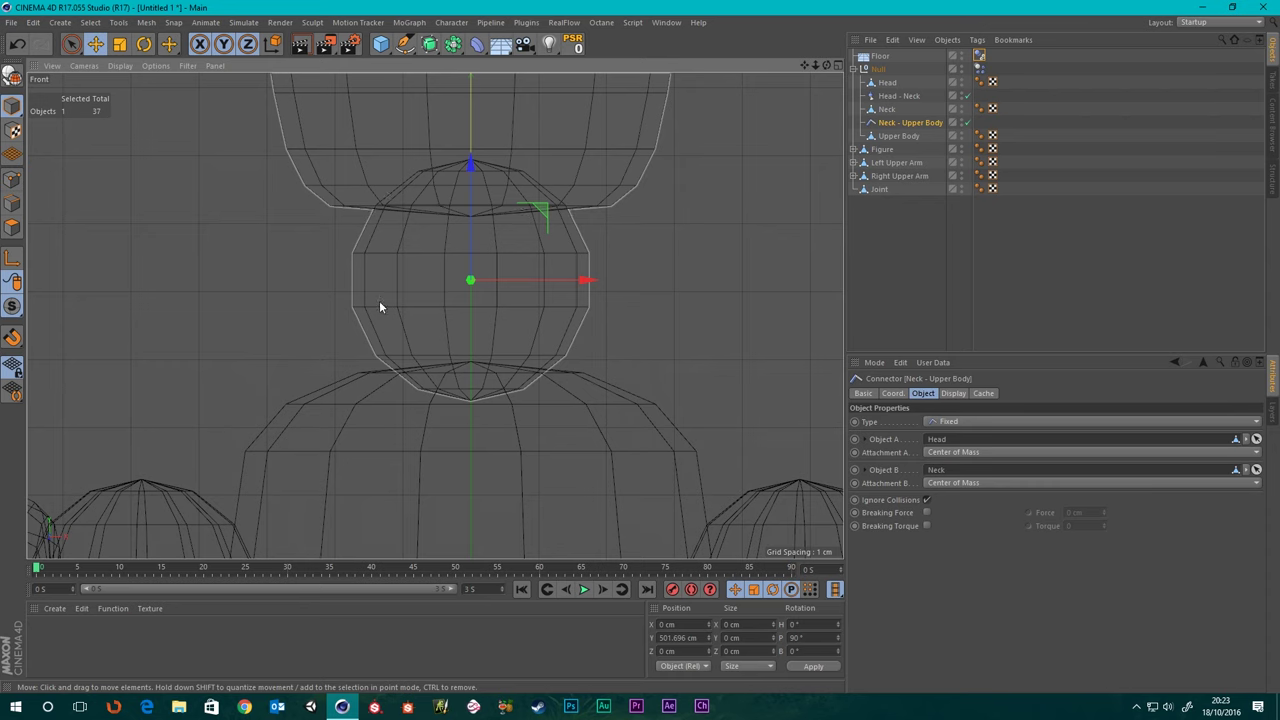
scroll(521, 180, down, 4)
alt+middle_drag(525, 167, 514, 290)
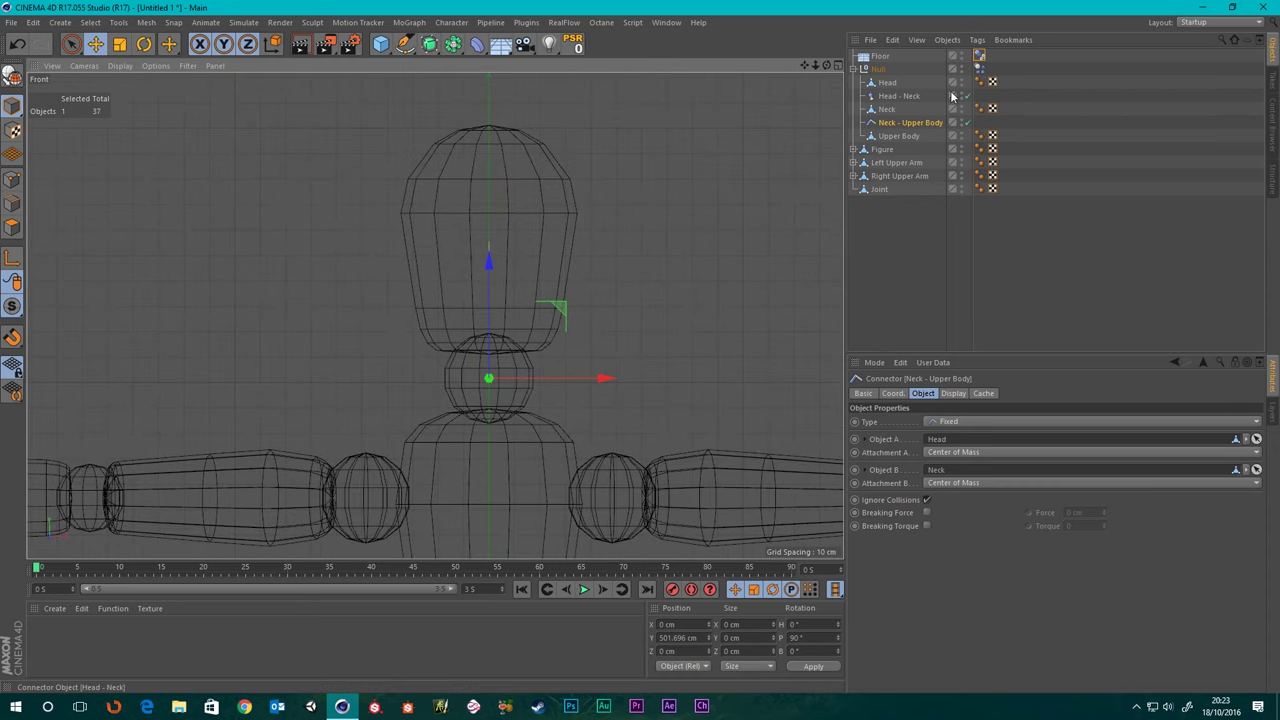
click(897, 97)
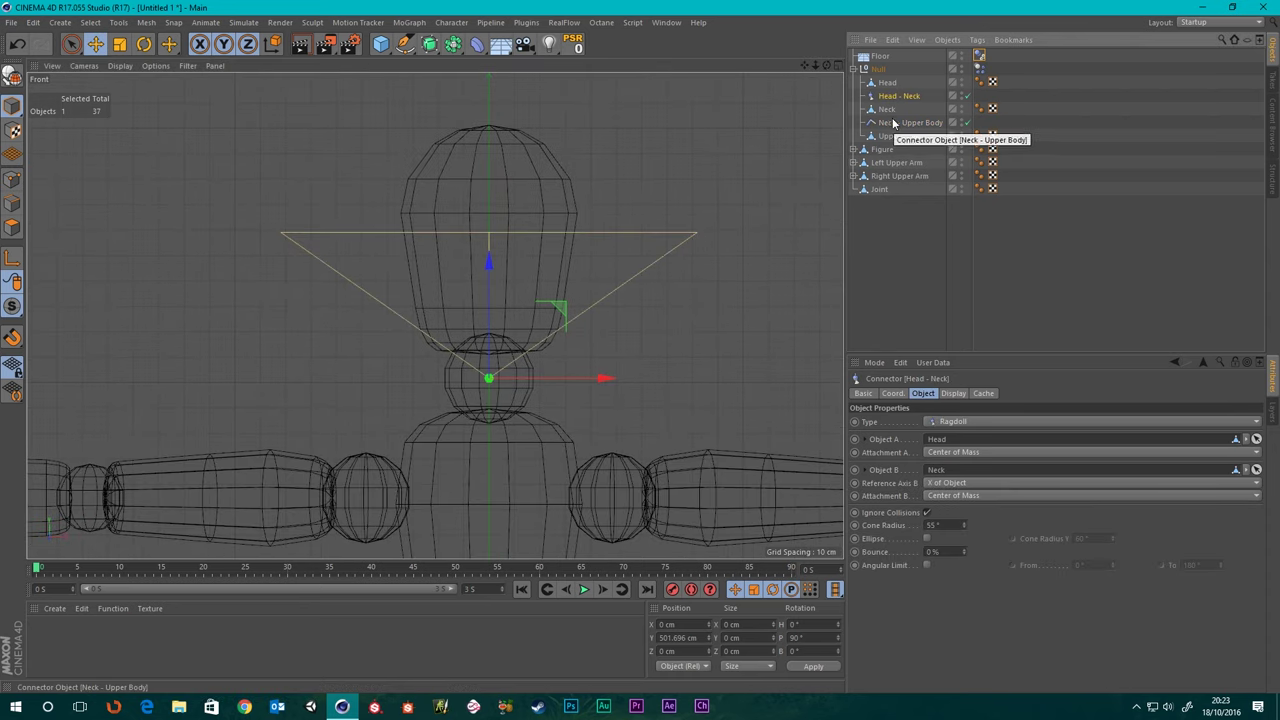
click(908, 122)
scroll(503, 420, up, 5)
scroll(511, 418, up, 2)
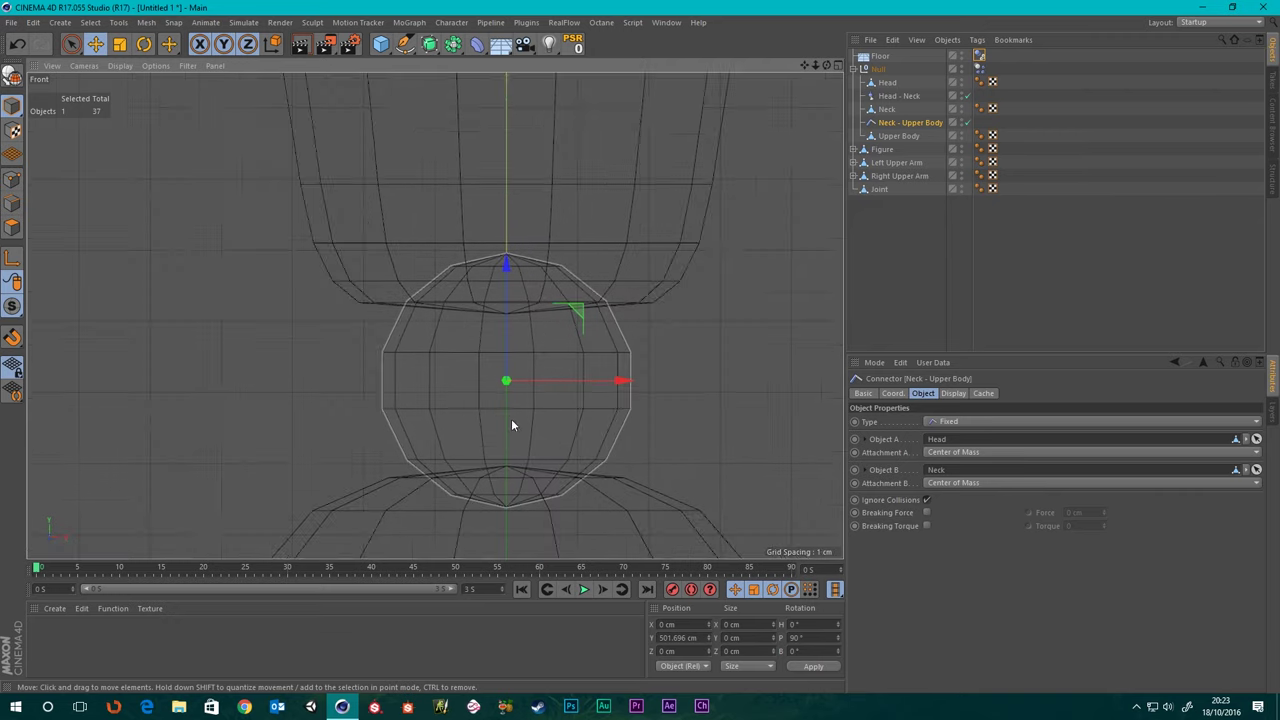
alt+middle_drag(511, 418, 490, 303)
drag(483, 150, 483, 244)
- Assign the Neck as Object A and the Upper Body as Object B of the Neck - Upper Body connector
middle_click(687, 260)
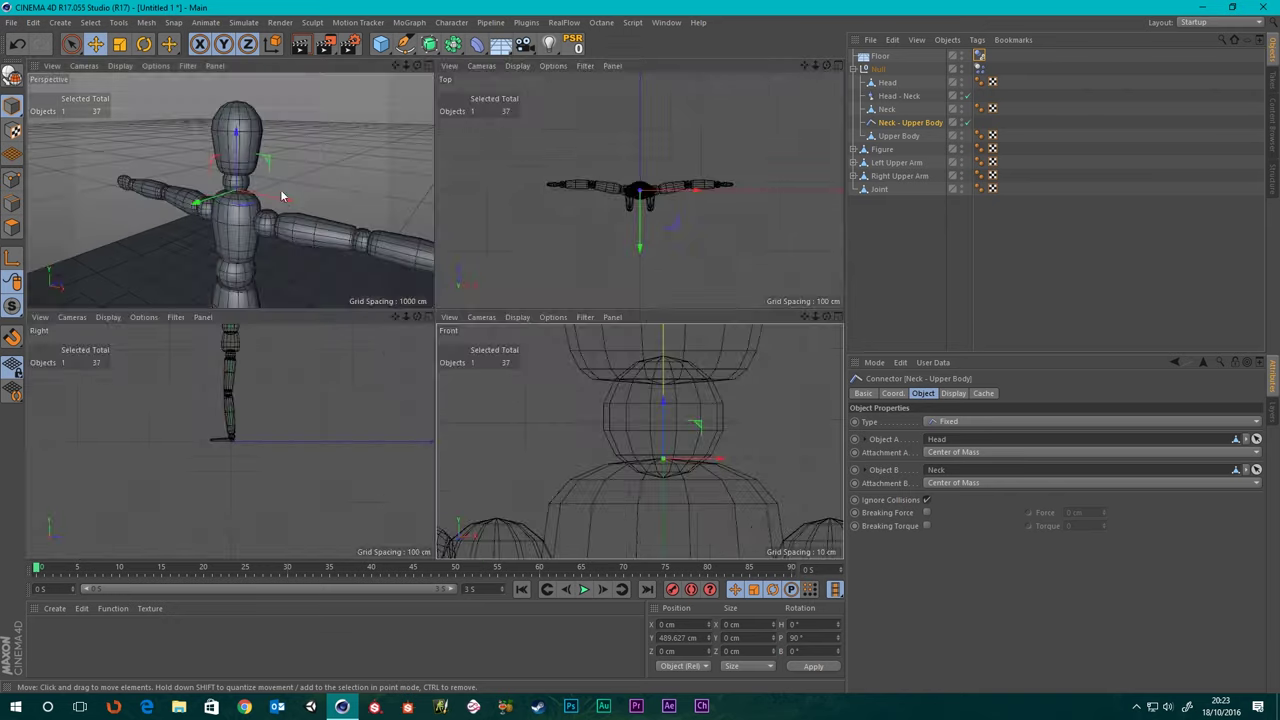
middle_click(280, 189)
scroll(529, 340, up, 3)
alt+drag(460, 367, 383, 369)
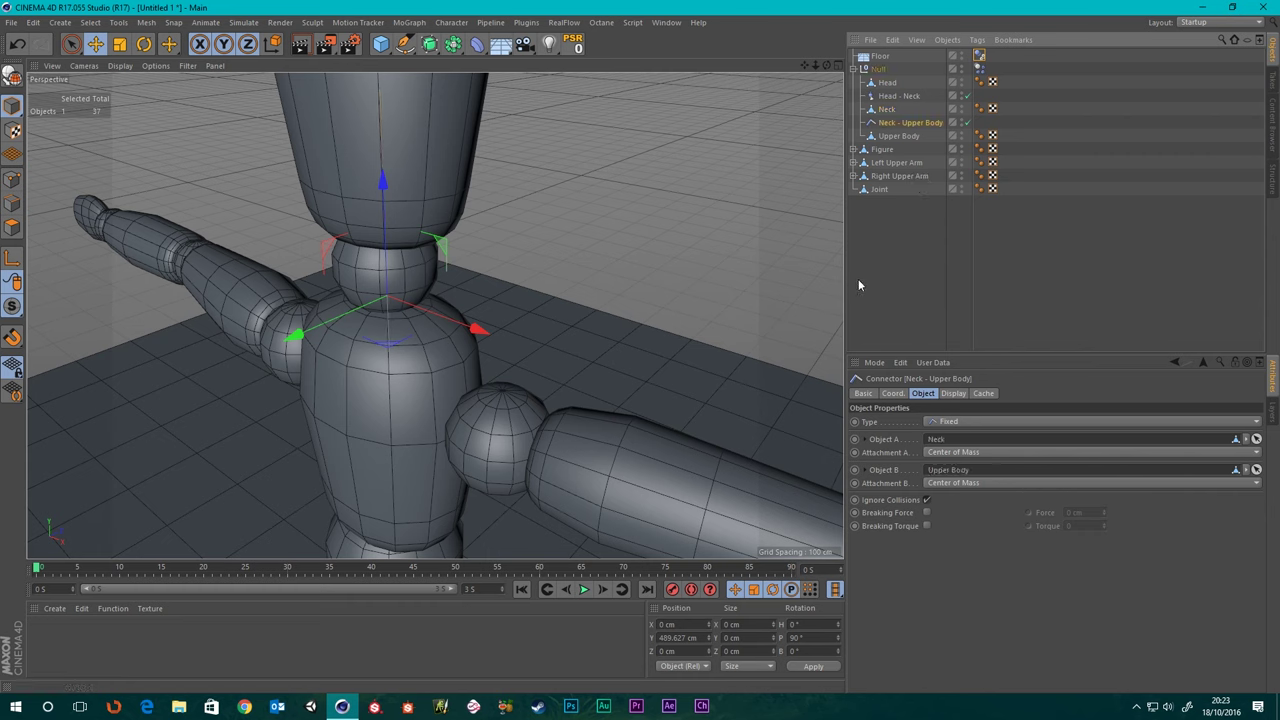
- Play the simulation to check how the linked head, neck and upper body fall, and return to the first frame
scroll(717, 350, down, 10)
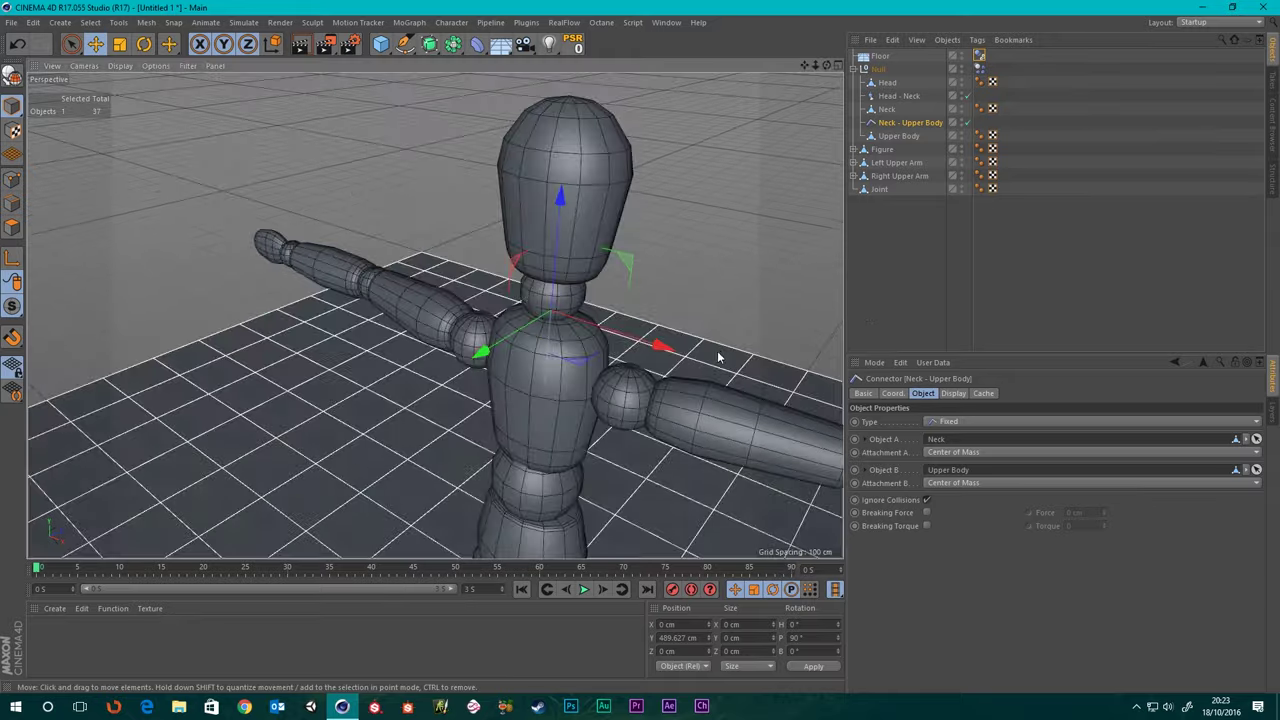
click(584, 589)
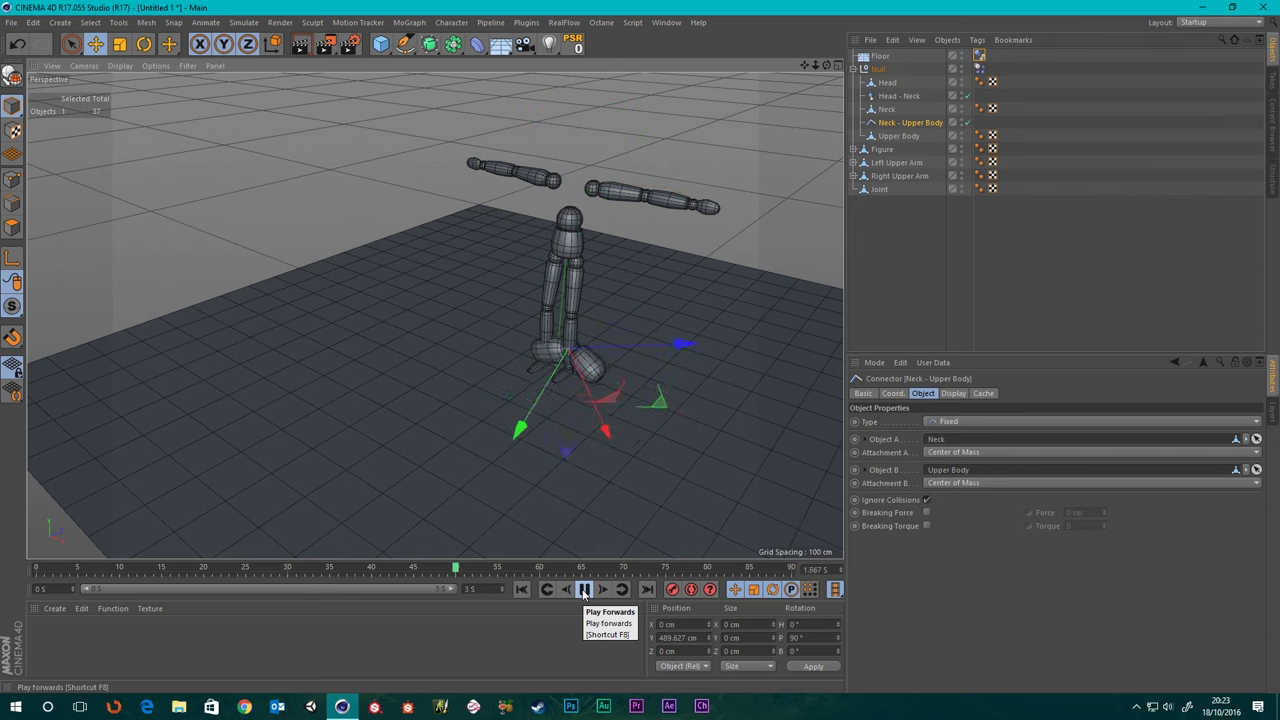
click(584, 591)
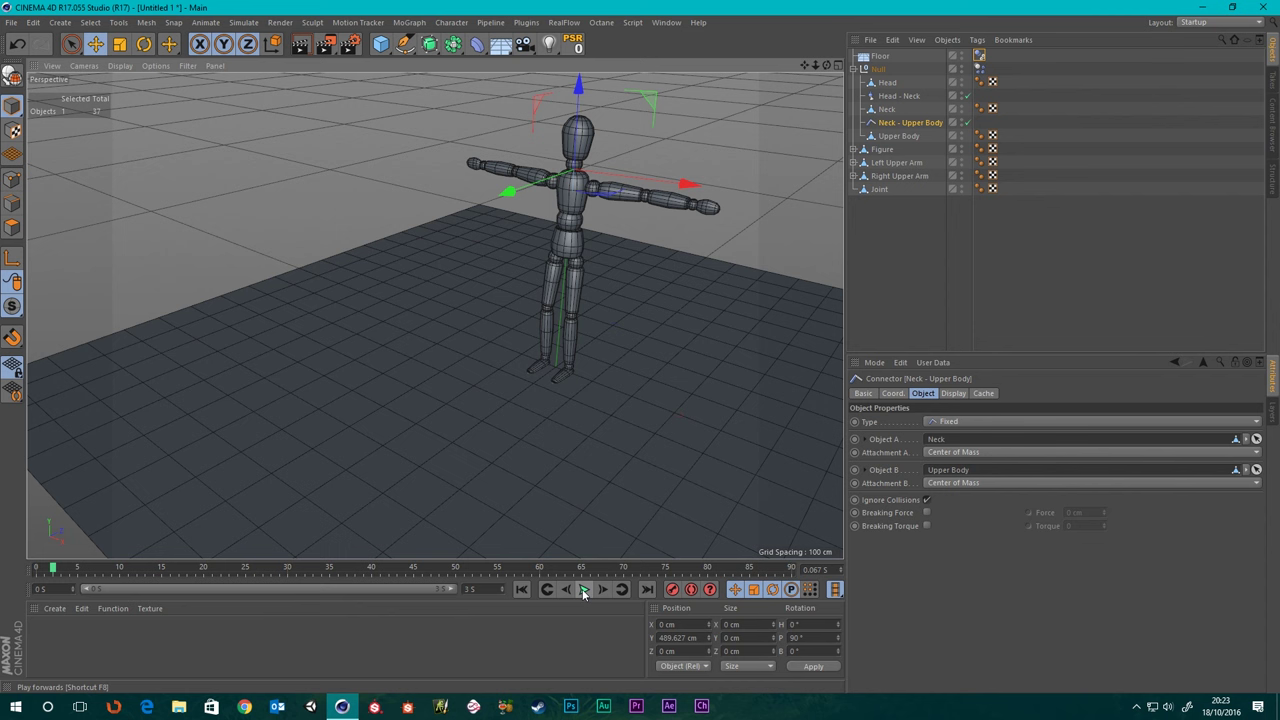
click(521, 590)
- Set the collision shape of the Null's Dynamics Body tag to Moving Mesh
scroll(617, 286, up, 6)
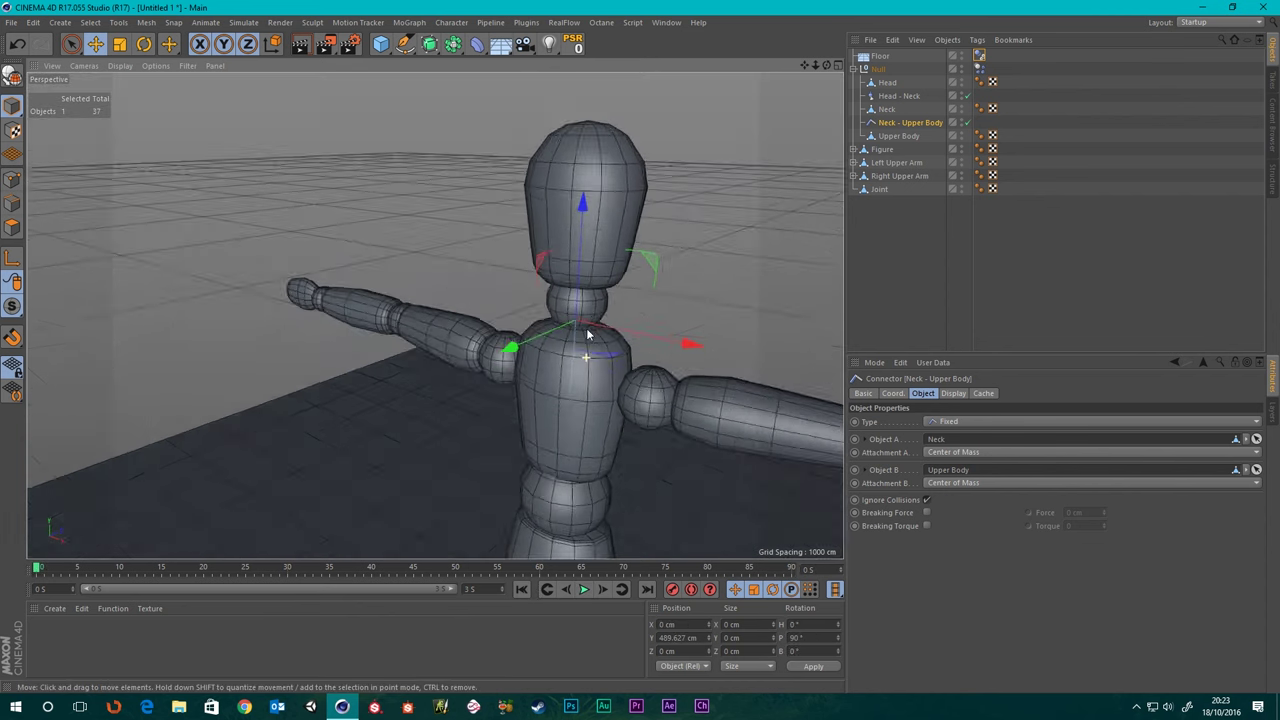
alt+drag(587, 329, 590, 320)
alt+middle_drag(640, 240, 546, 195)
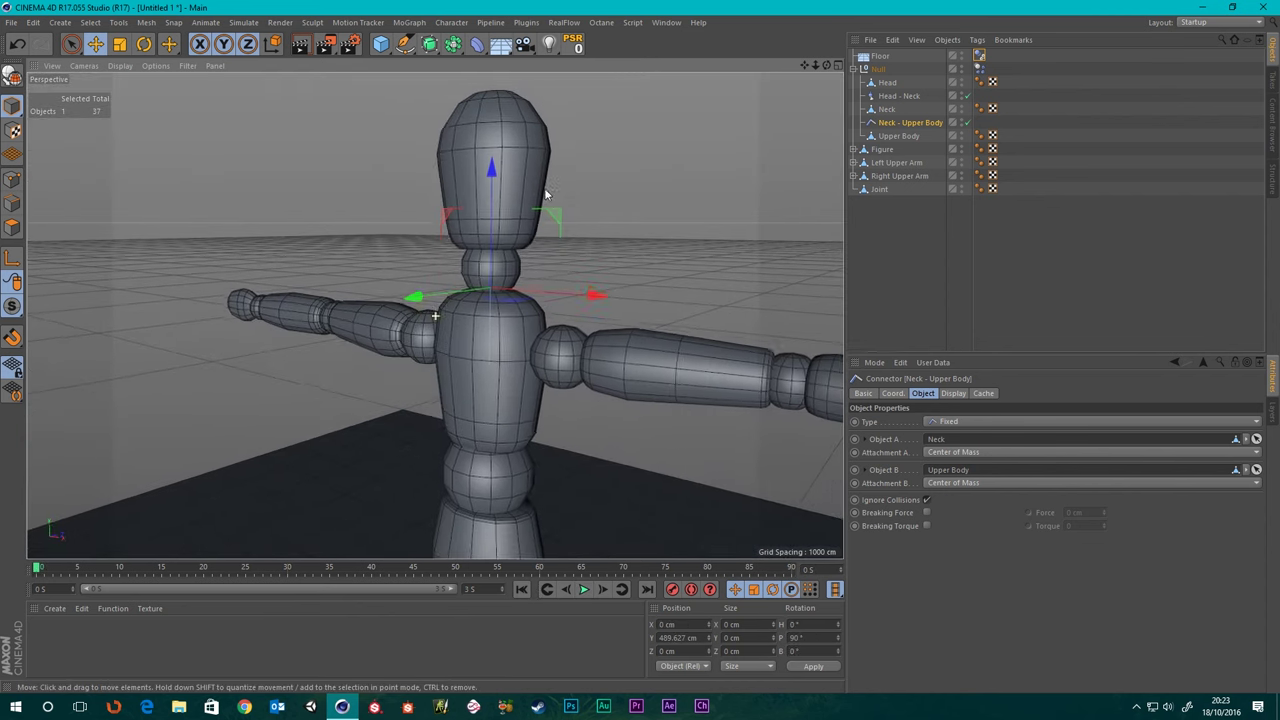
alt+drag(585, 290, 548, 324)
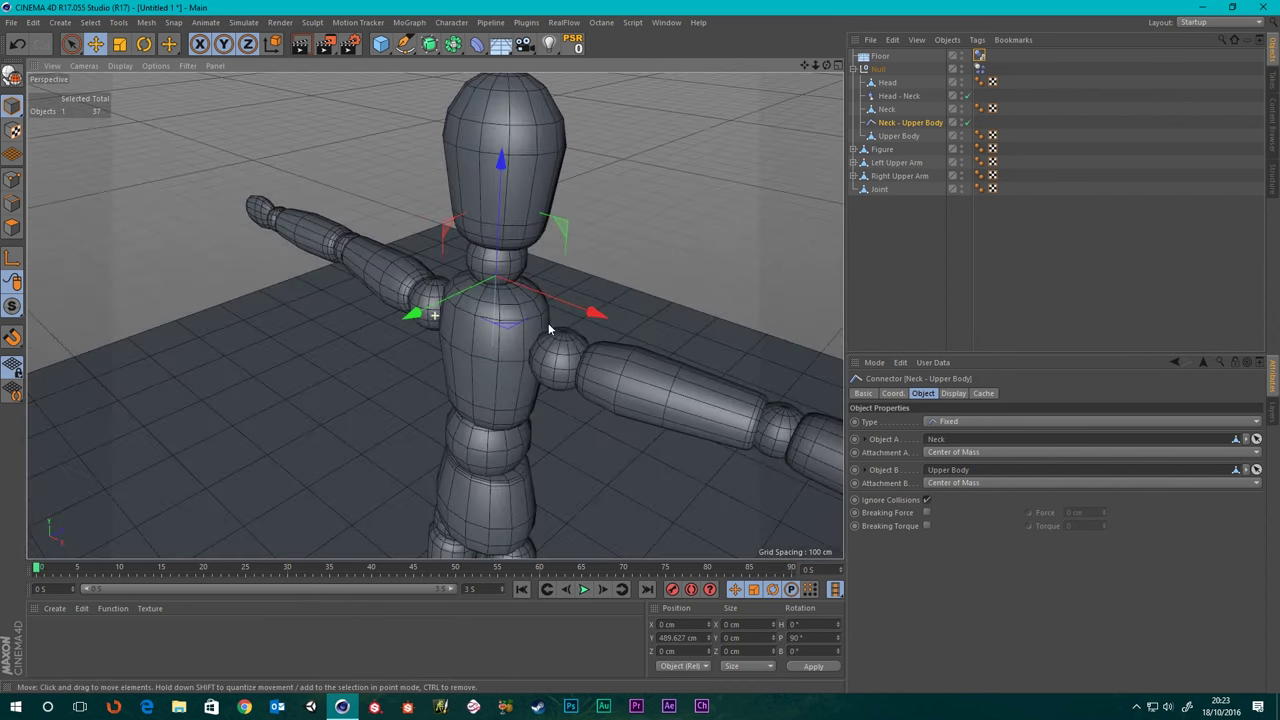
click(980, 68)
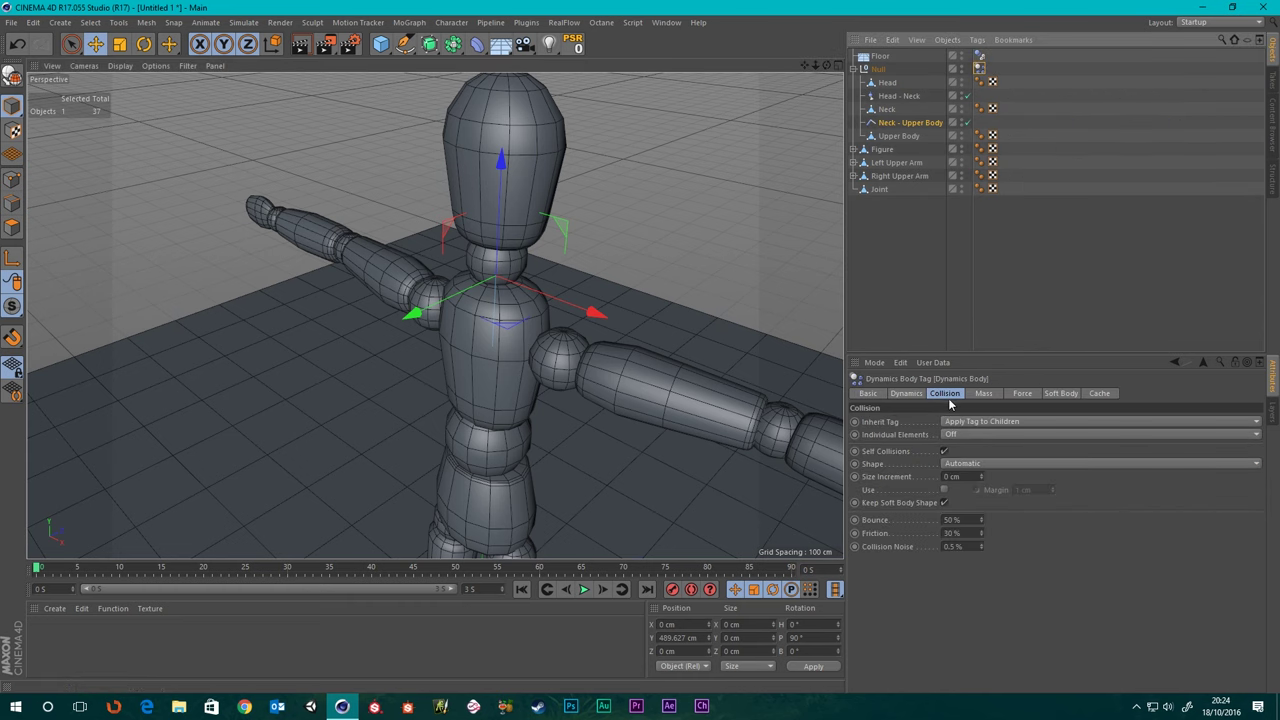
click(981, 465)
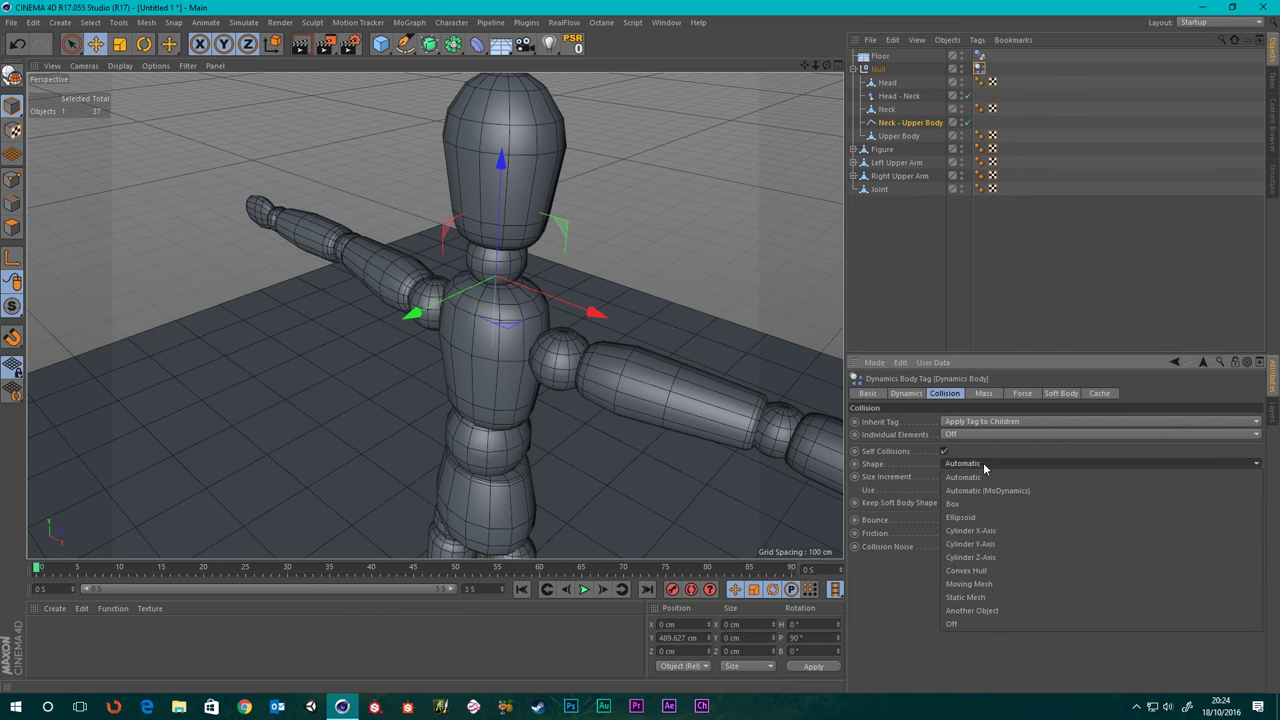
click(969, 584)
- Play the simulation with the Moving Mesh collision shape to check the falling parts, and return to the first frame
scroll(537, 409, down, 5)
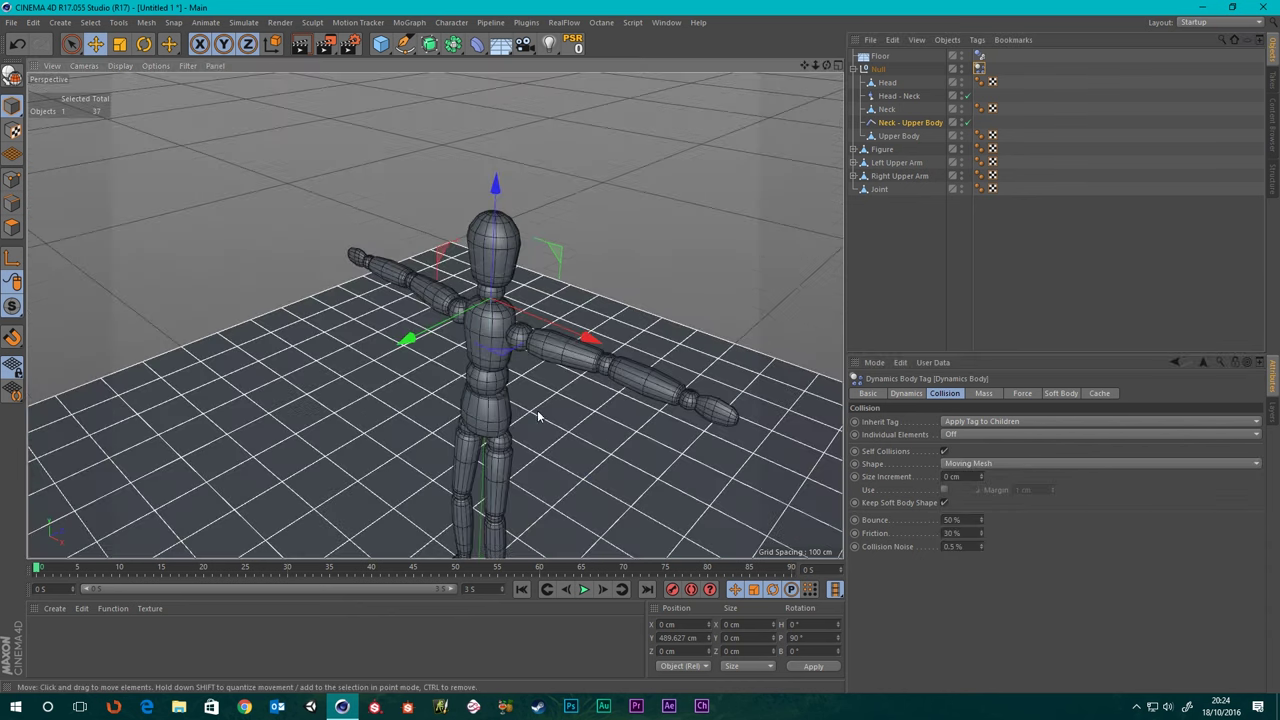
alt+drag(537, 409, 543, 263)
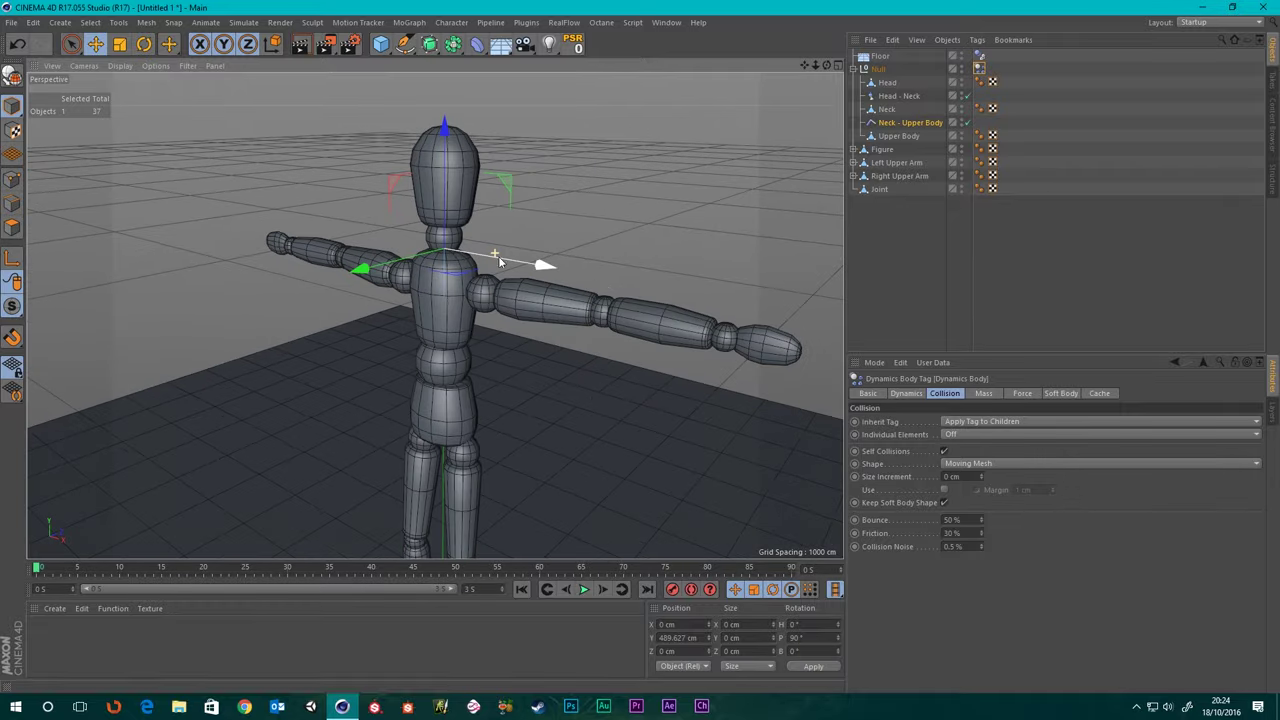
click(584, 589)
scroll(564, 486, down, 5)
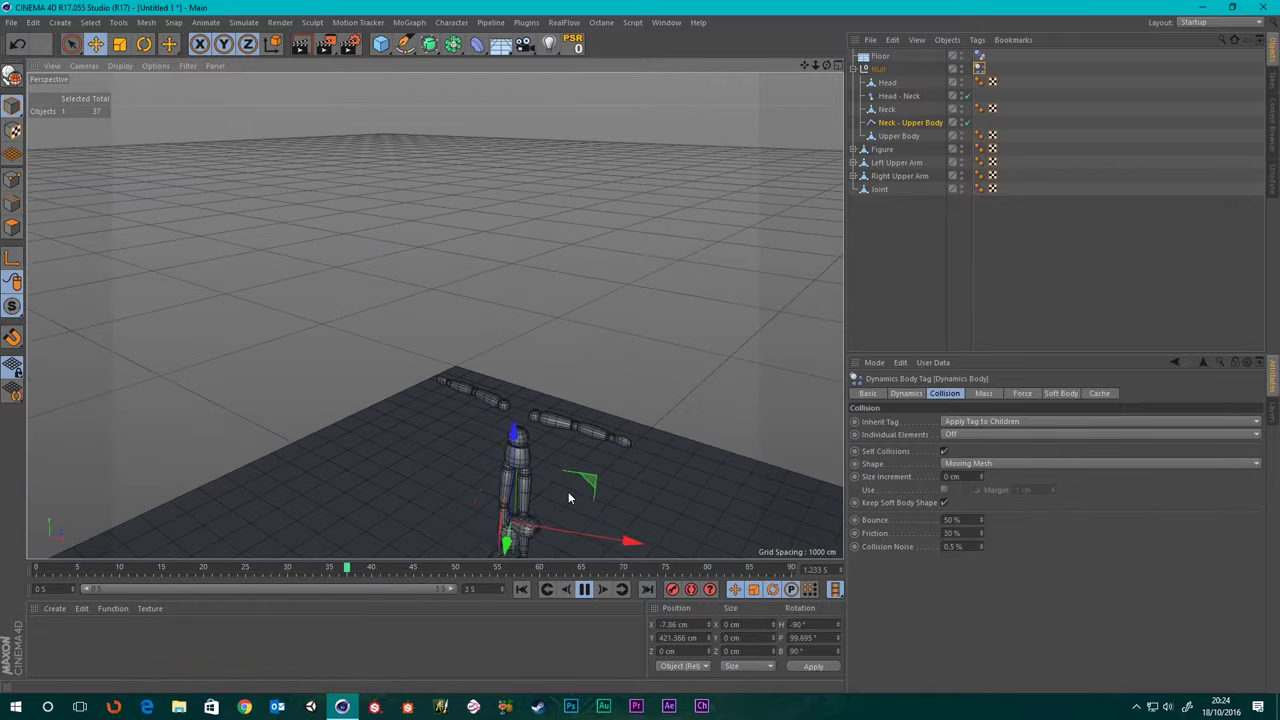
alt+middle_drag(568, 491, 541, 391)
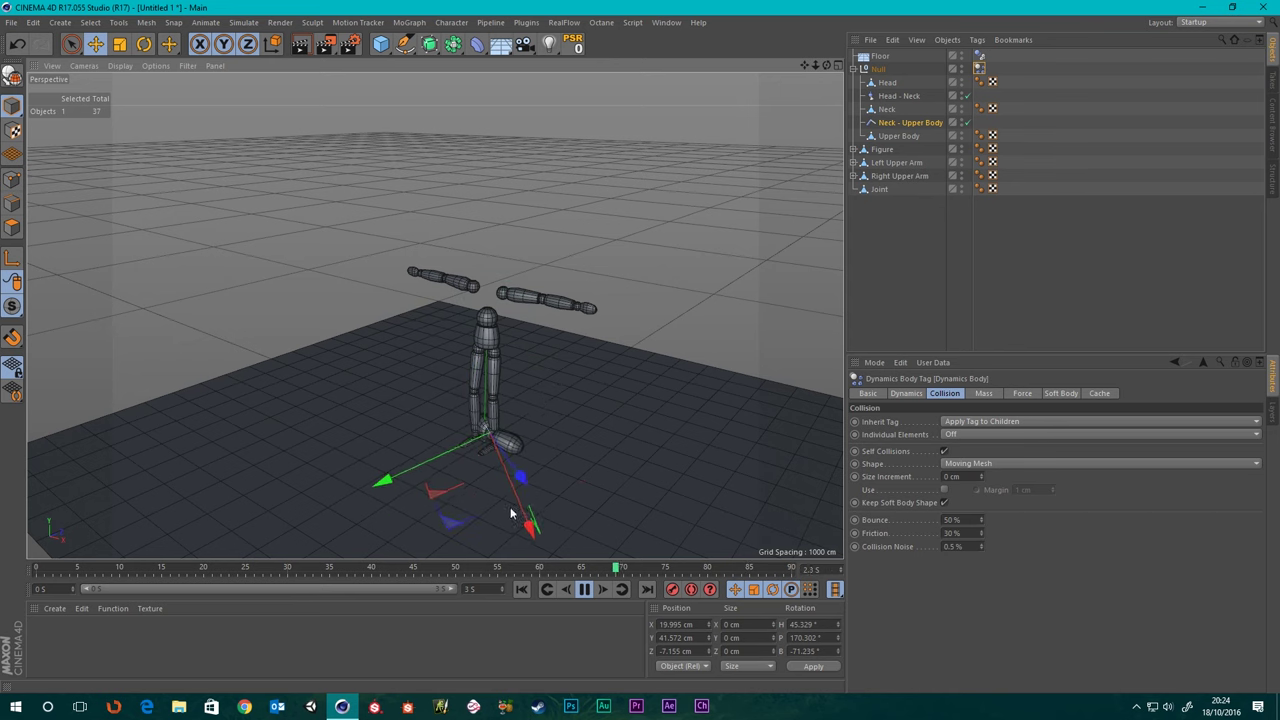
click(584, 589)
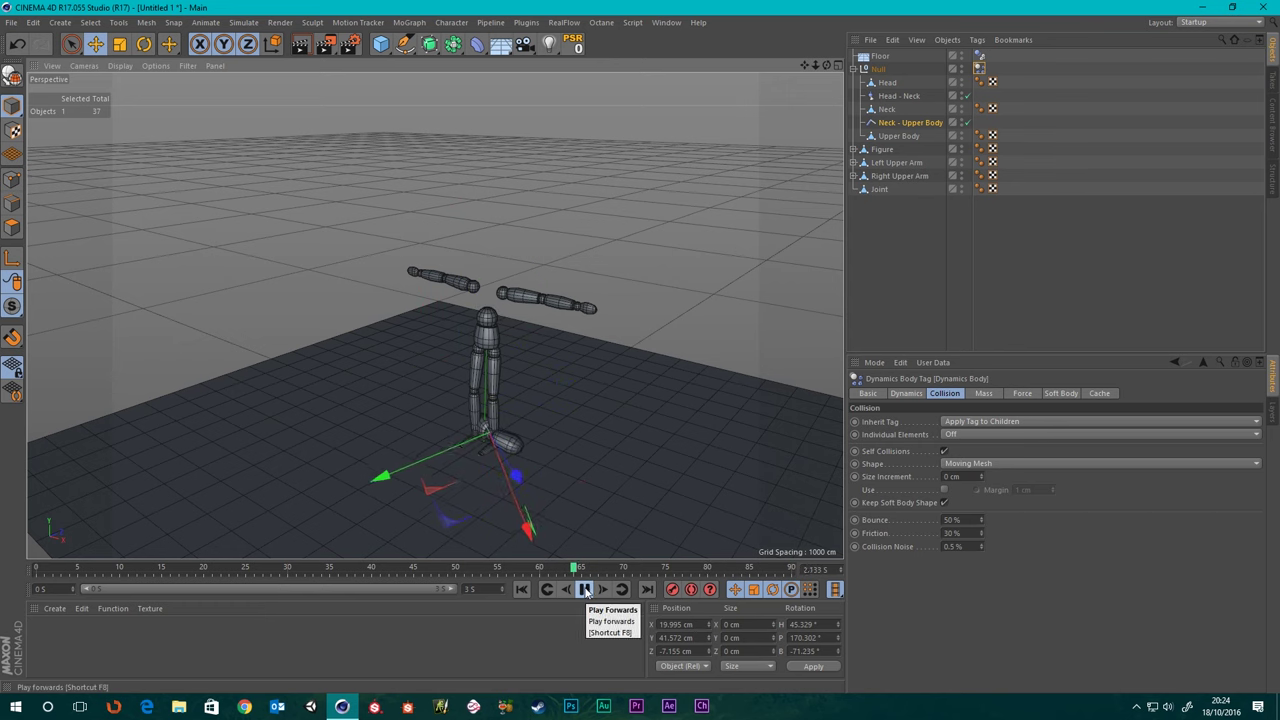
scroll(497, 445, up, 8)
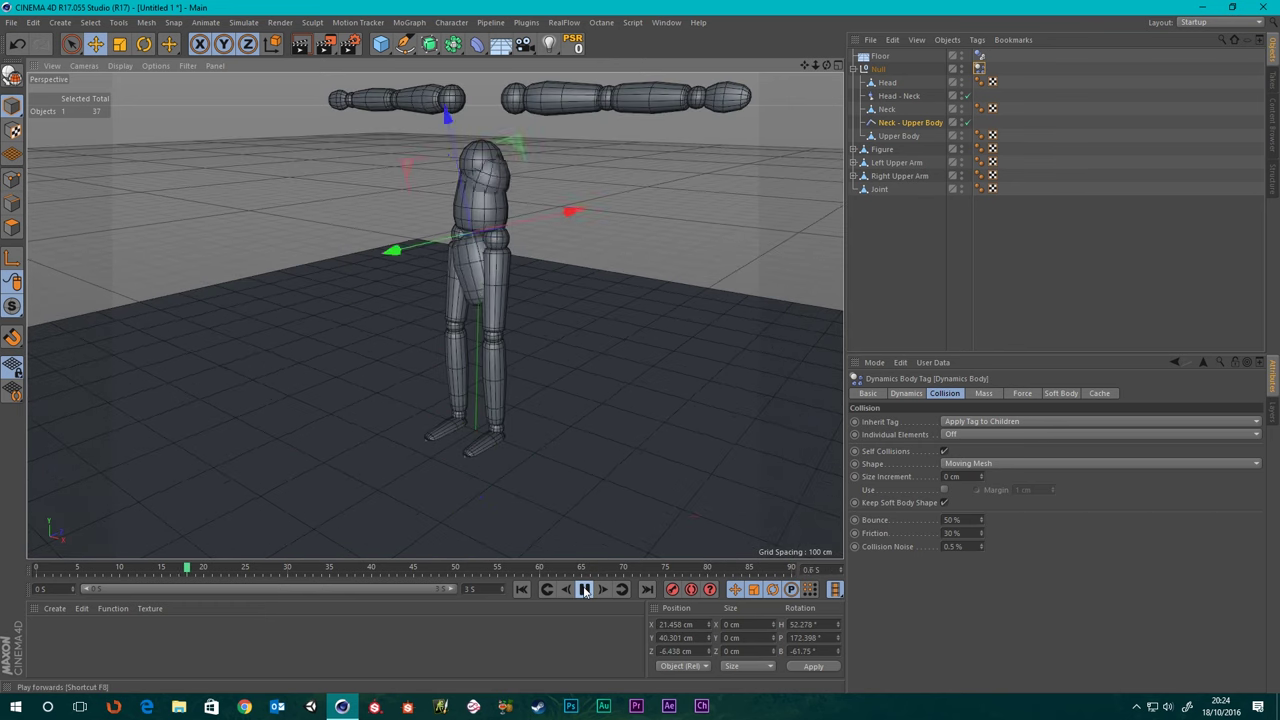
click(584, 589)
click(520, 589)
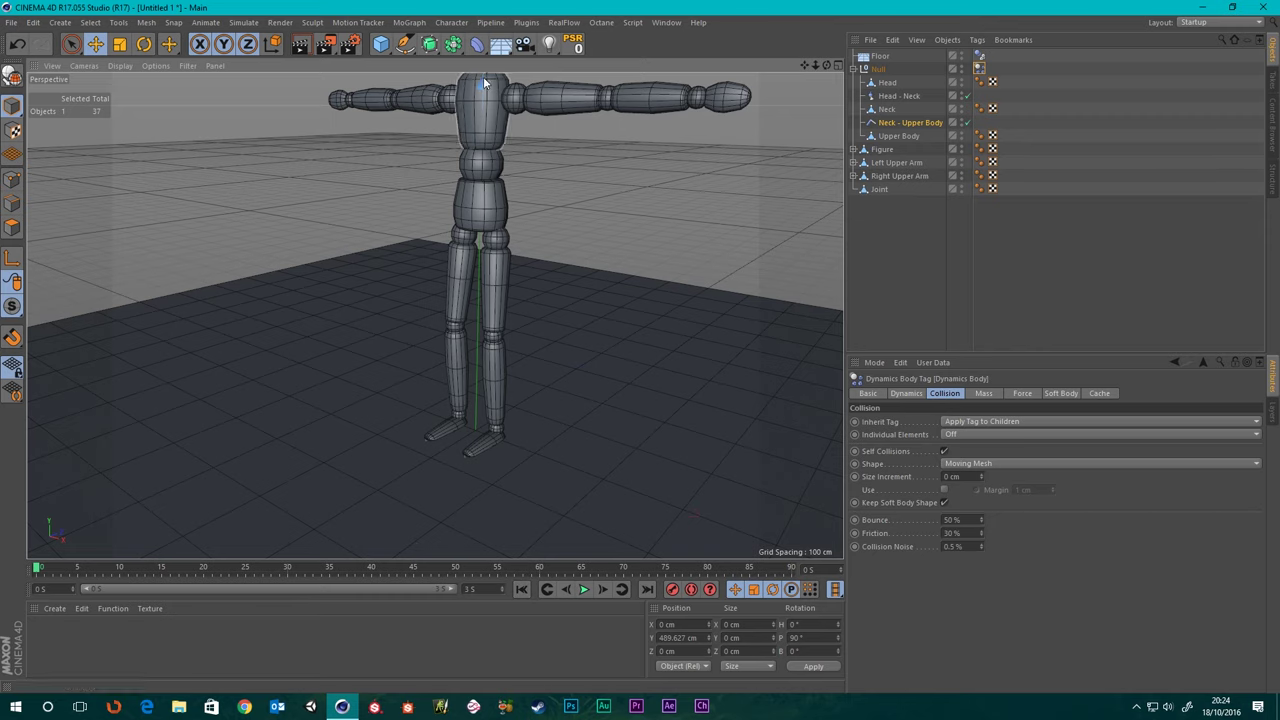
- Examine the figure's head, neck and upper body in their starting pose, and clear the selection
alt+middle_drag(544, 127, 543, 258)
scroll(529, 266, up, 6)
scroll(508, 293, down, 4)
scroll(537, 268, down, 4)
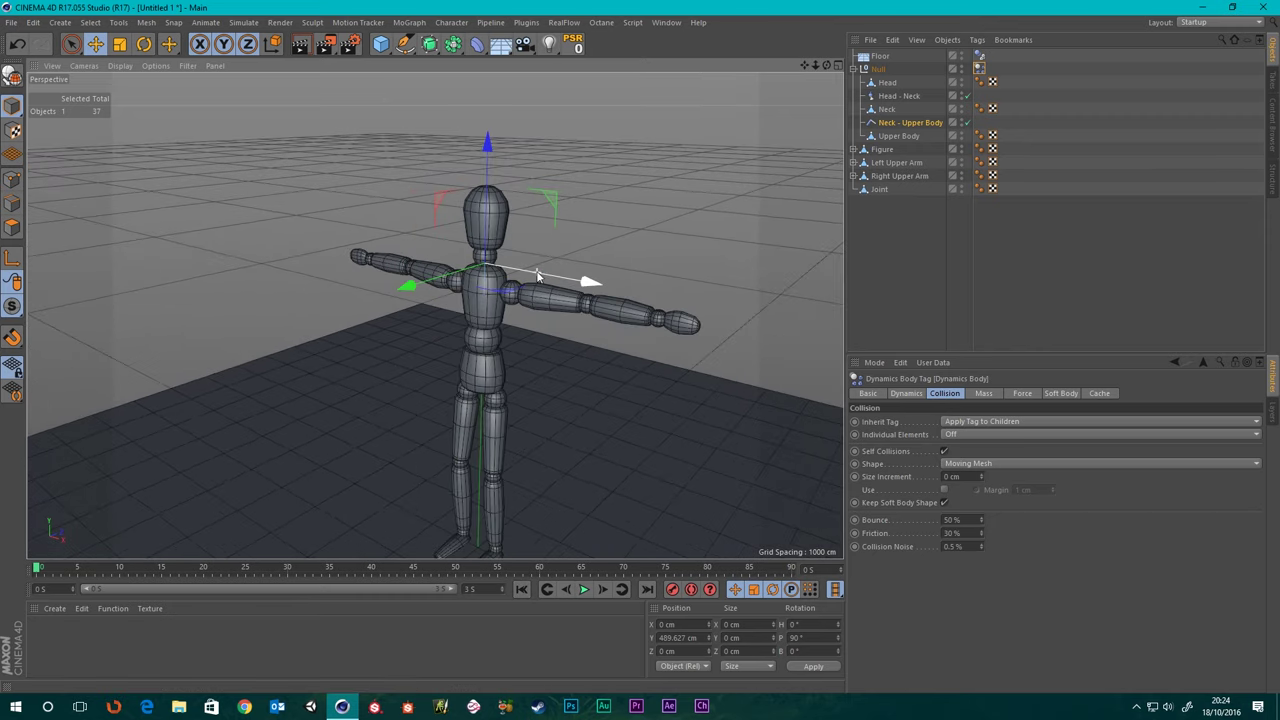
scroll(509, 265, up, 5)
alt+right_drag(515, 266, 538, 295)
scroll(539, 293, up, 3)
mouse_move(541, 291)
alt+middle_down()
mouse_move(519, 267)
mouse_move(543, 272)
alt+middle_up()
mouse_move(543, 272)
alt+mouse_down()
mouse_move(571, 256)
mouse_move(548, 290)
alt+mouse_up()
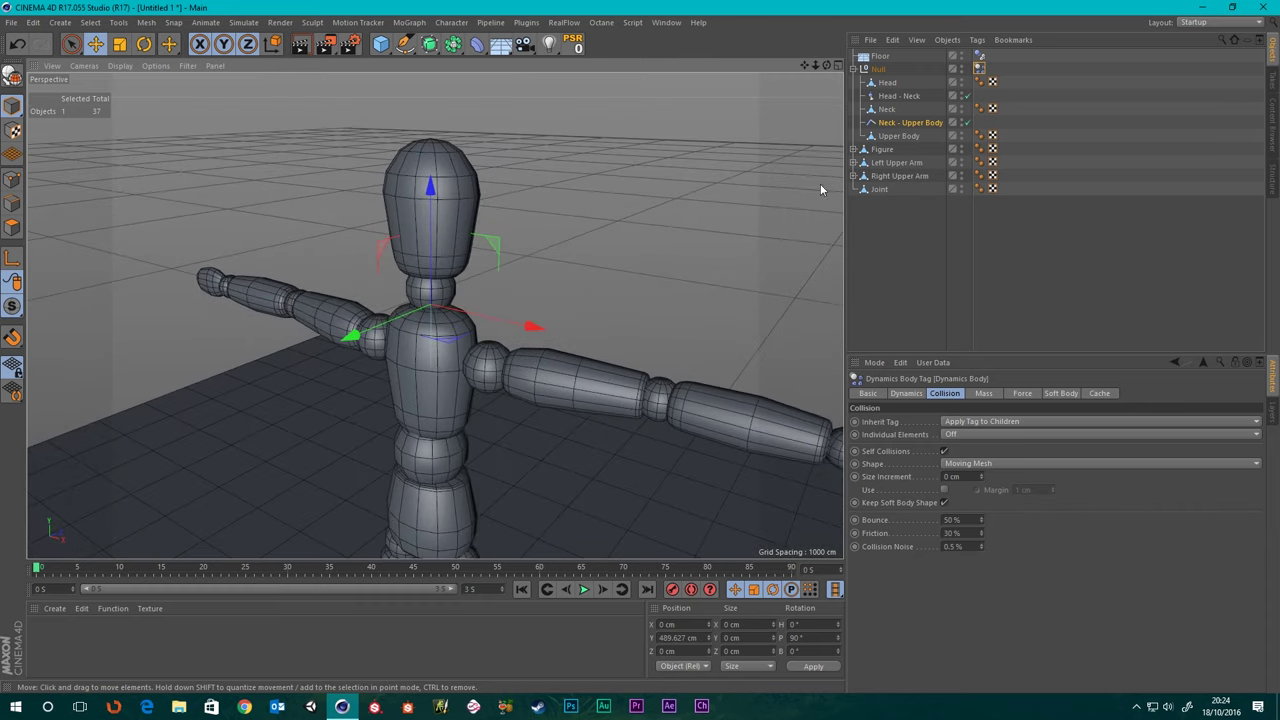
click(876, 237)
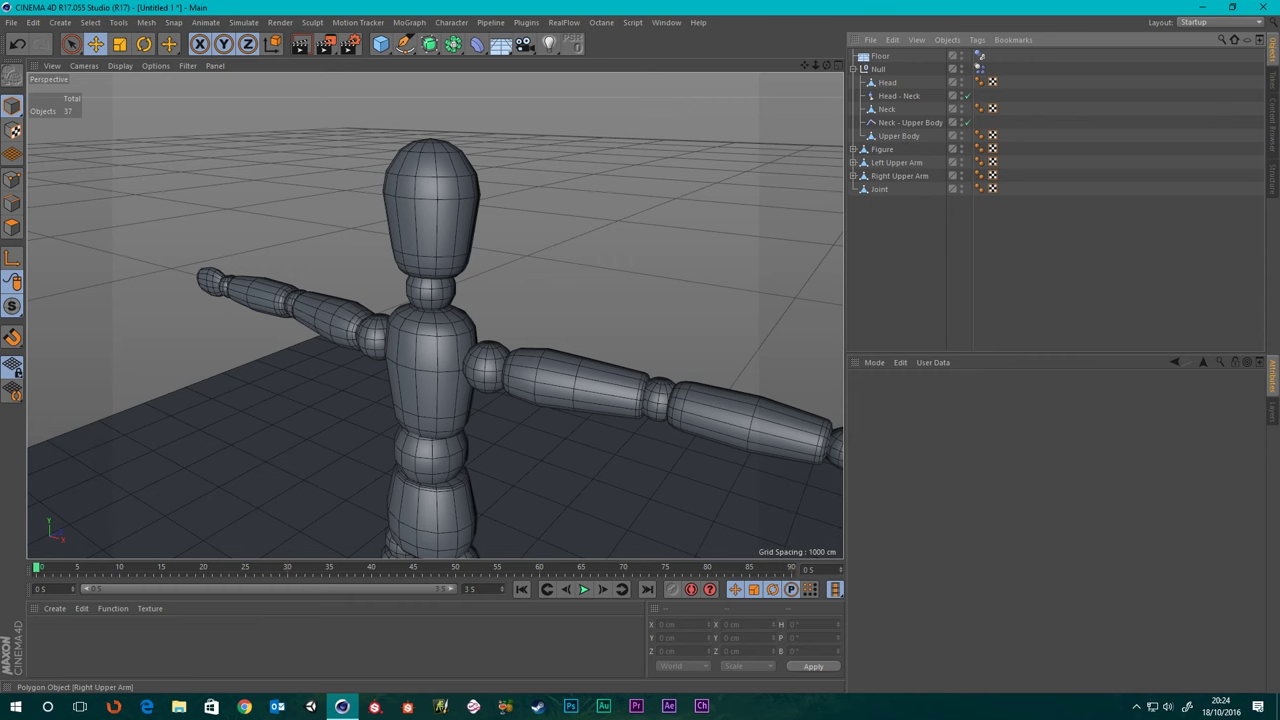
- Inspect the Upper Body, the waist Joint and the Right Joint at the shoulder to identify the parts adjoining the torso
click(905, 136)
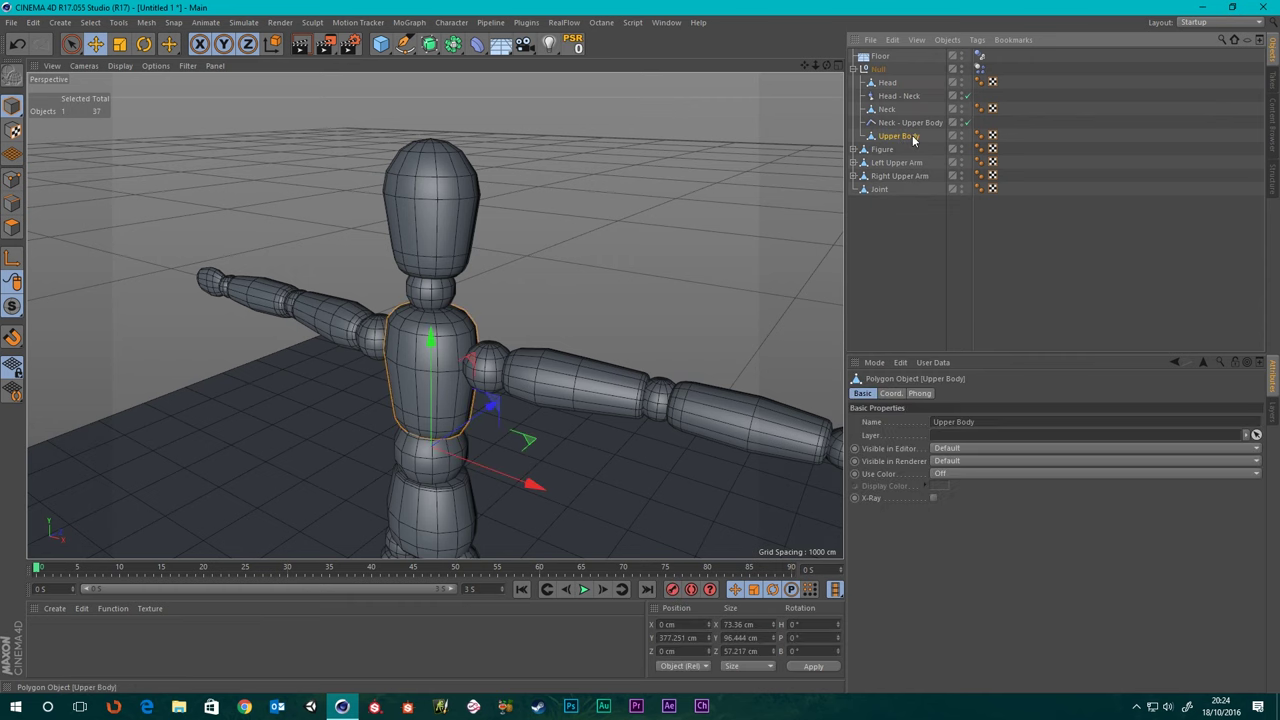
scroll(415, 388, up, 3)
alt+middle_drag(416, 394, 417, 280)
click(437, 370)
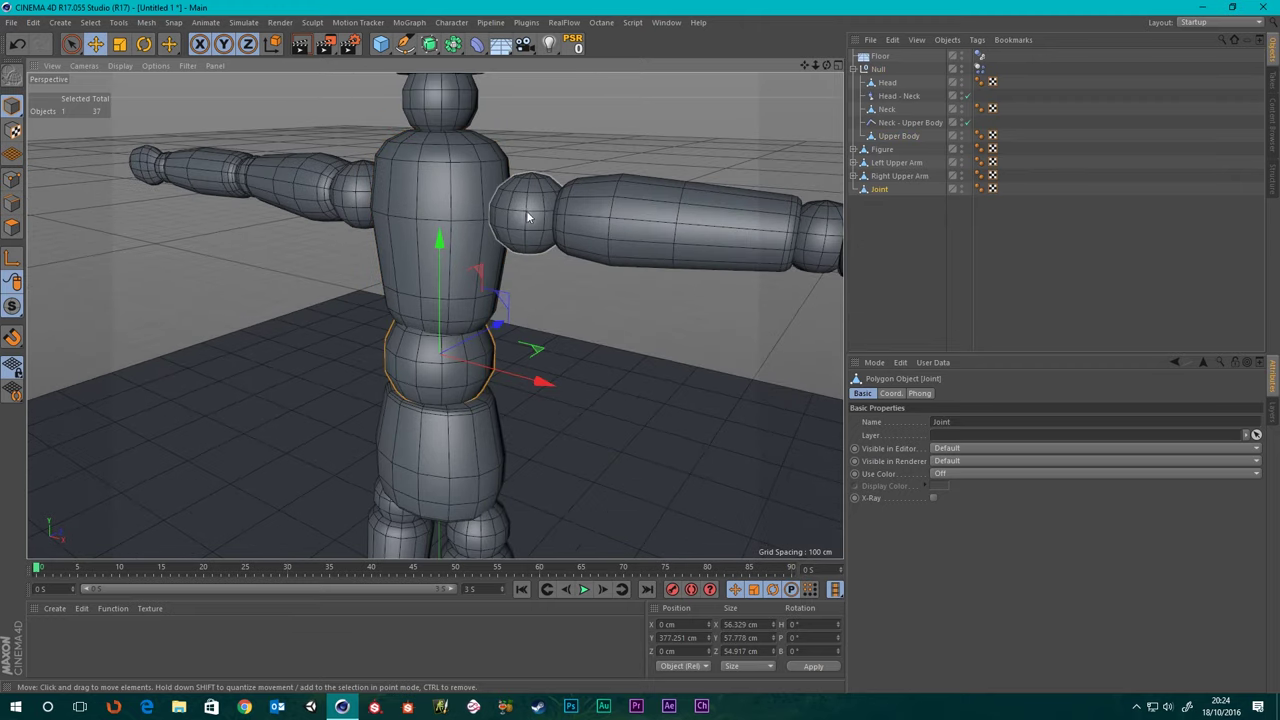
click(362, 194)
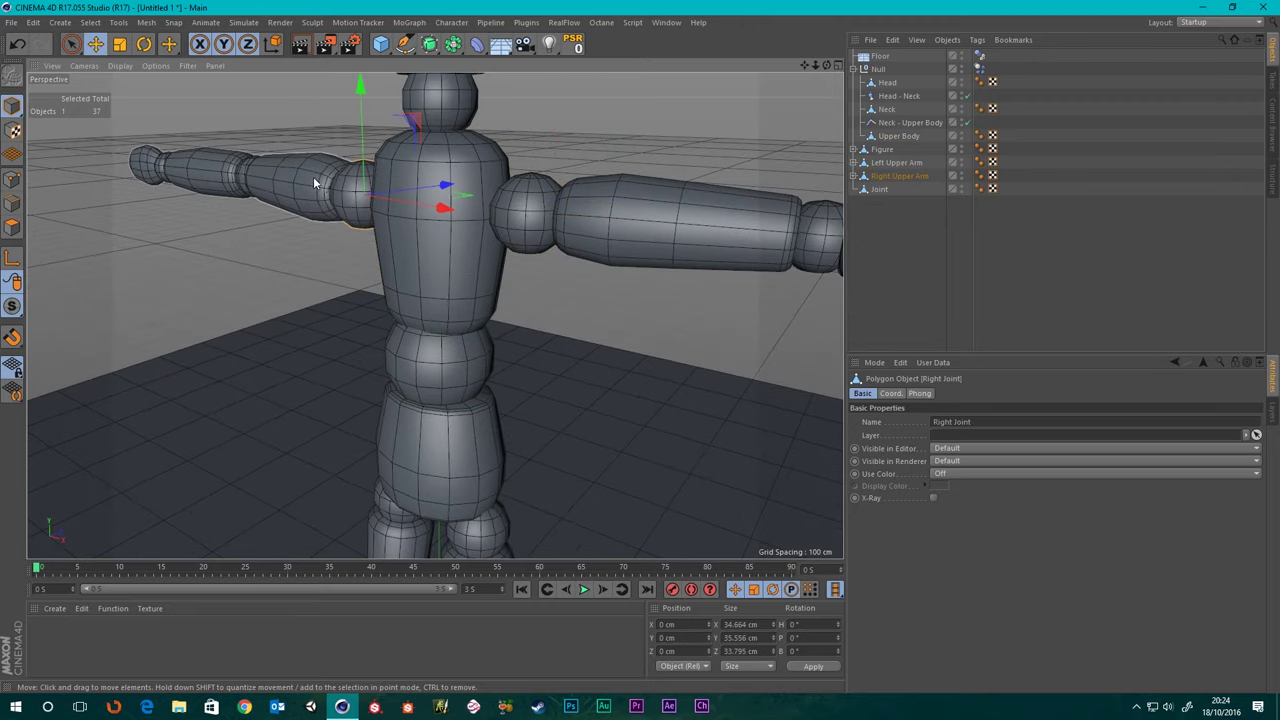
click(894, 254)
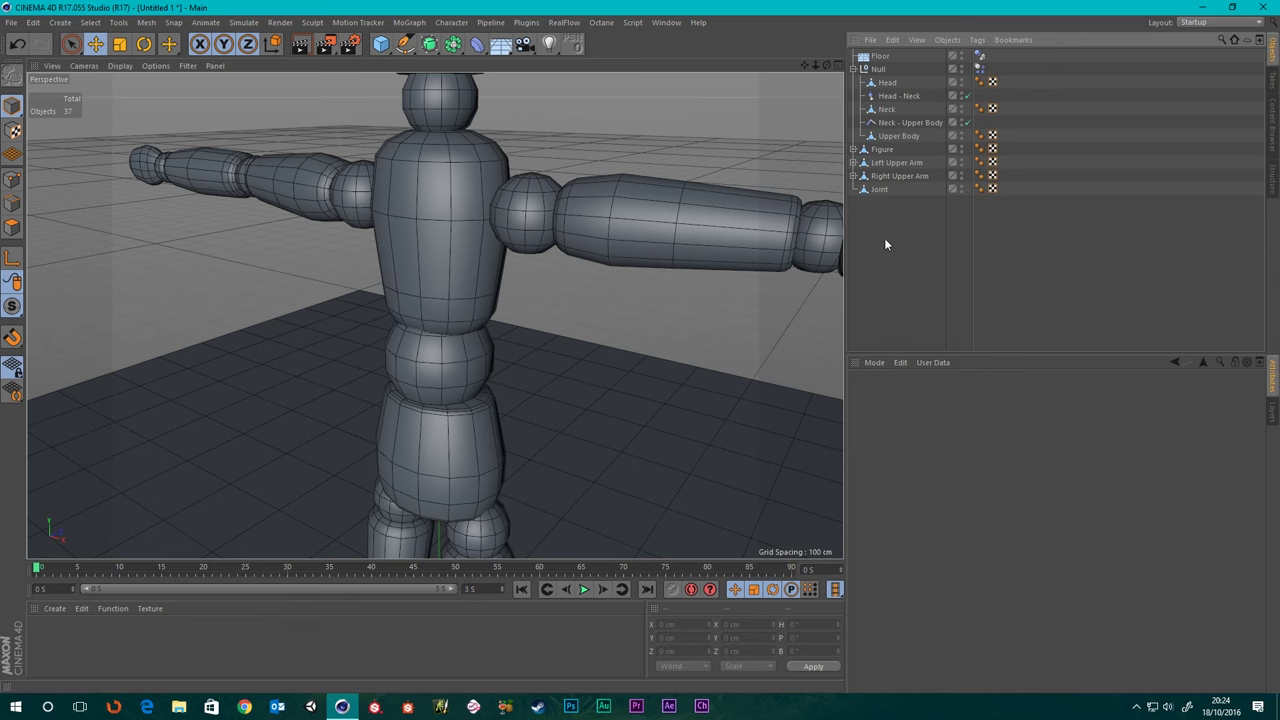
- Move the Left Upper Arm hierarchy to the end of the object list, below the waist Joint
click(895, 163)
drag(890, 338, 893, 283)
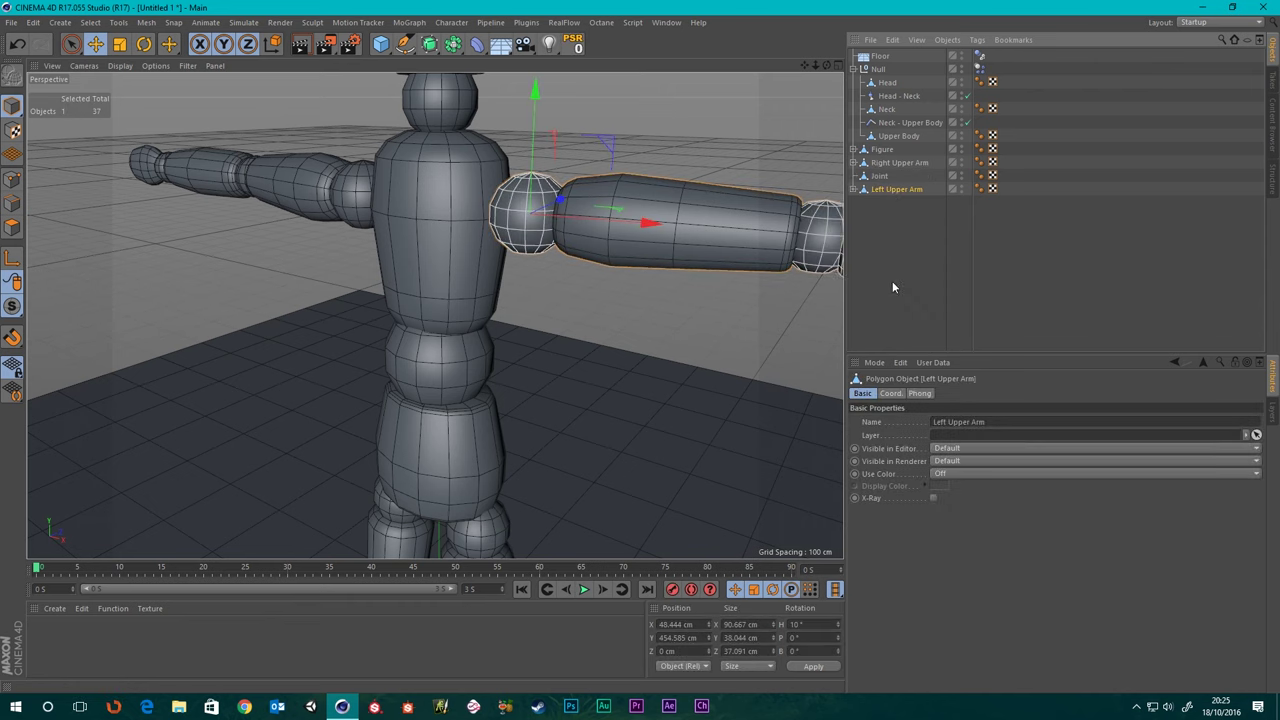
- Unfold the Left Upper Arm hierarchy and move its three Left Joint objects out to the top level at the end of the list
click(853, 189)
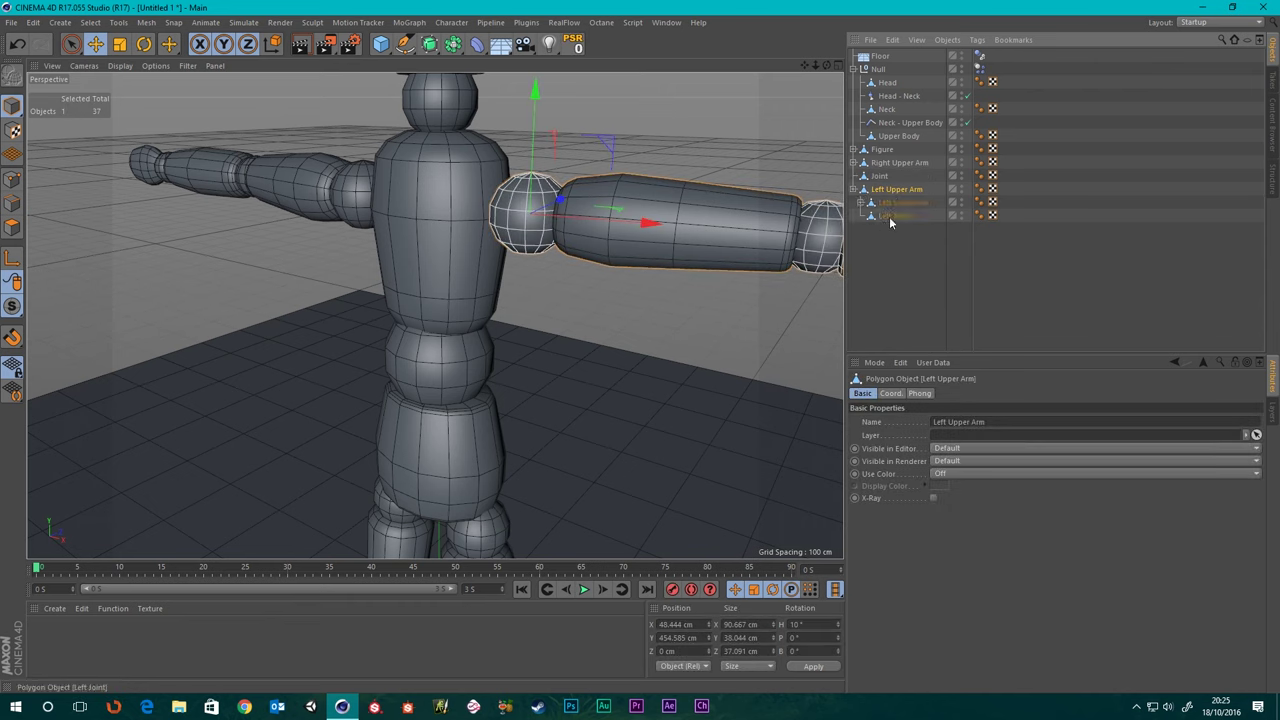
click(861, 203)
click(868, 216)
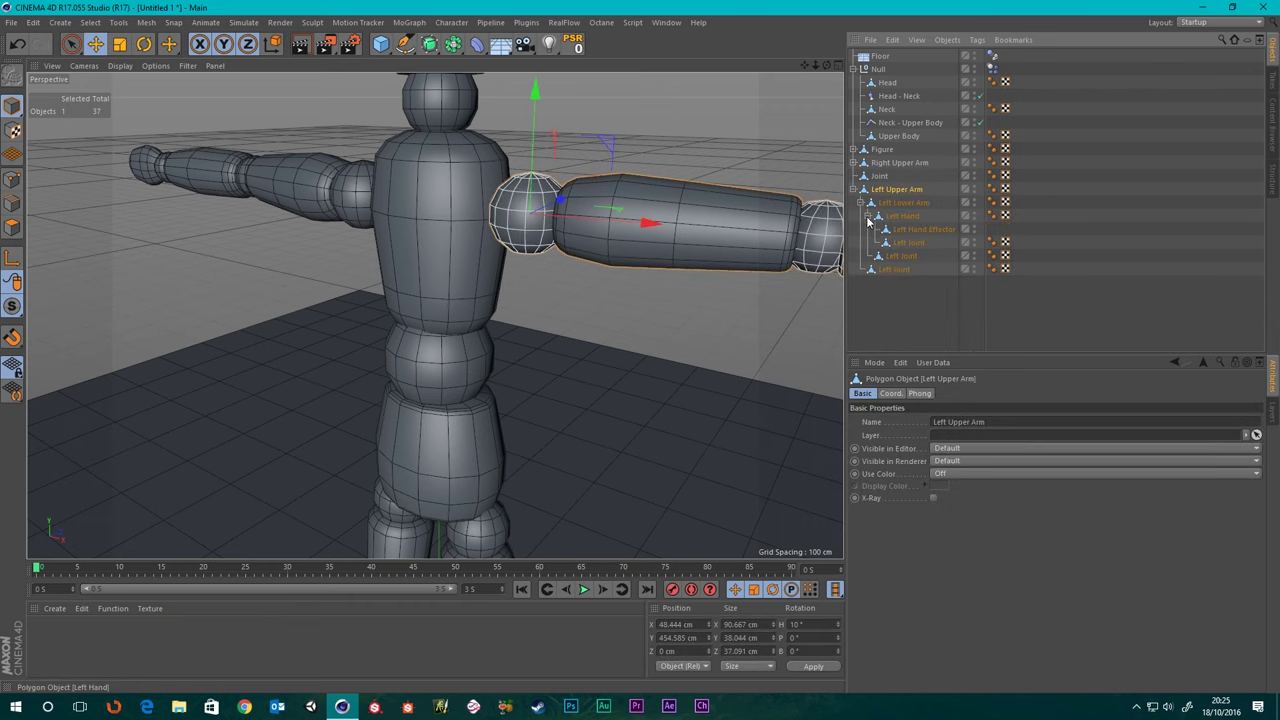
click(885, 269)
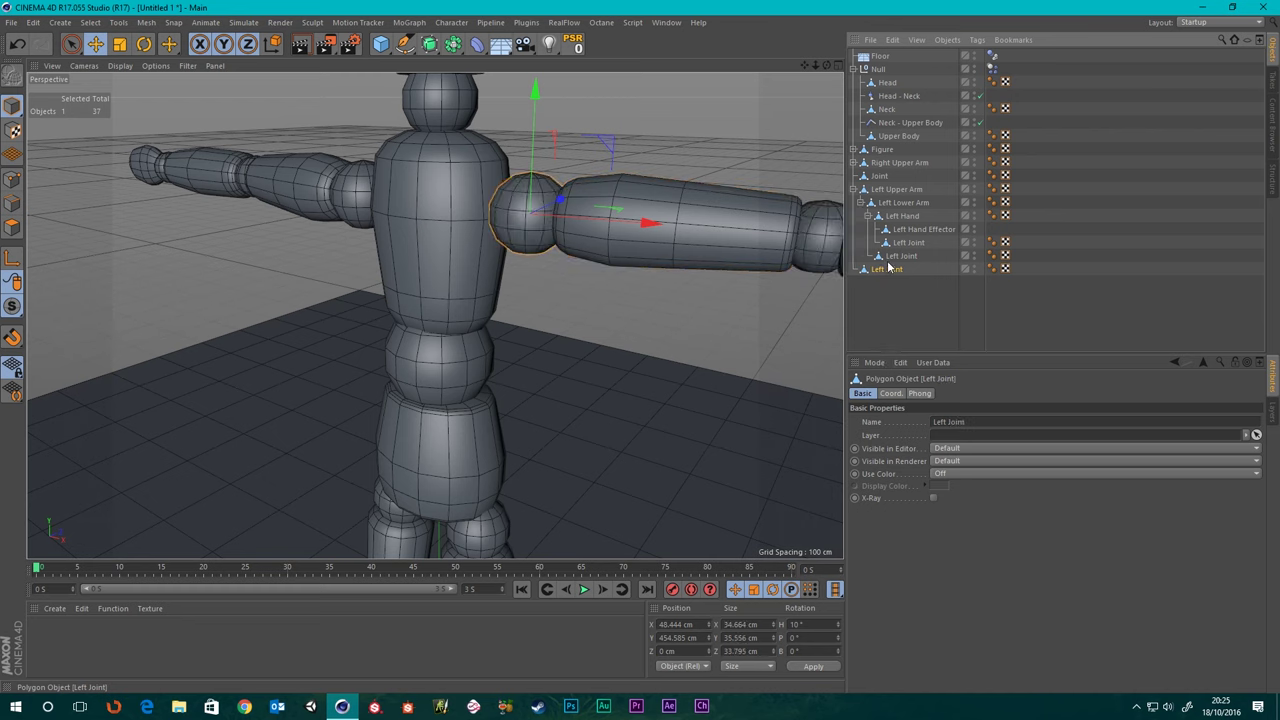
drag(888, 318, 891, 318)
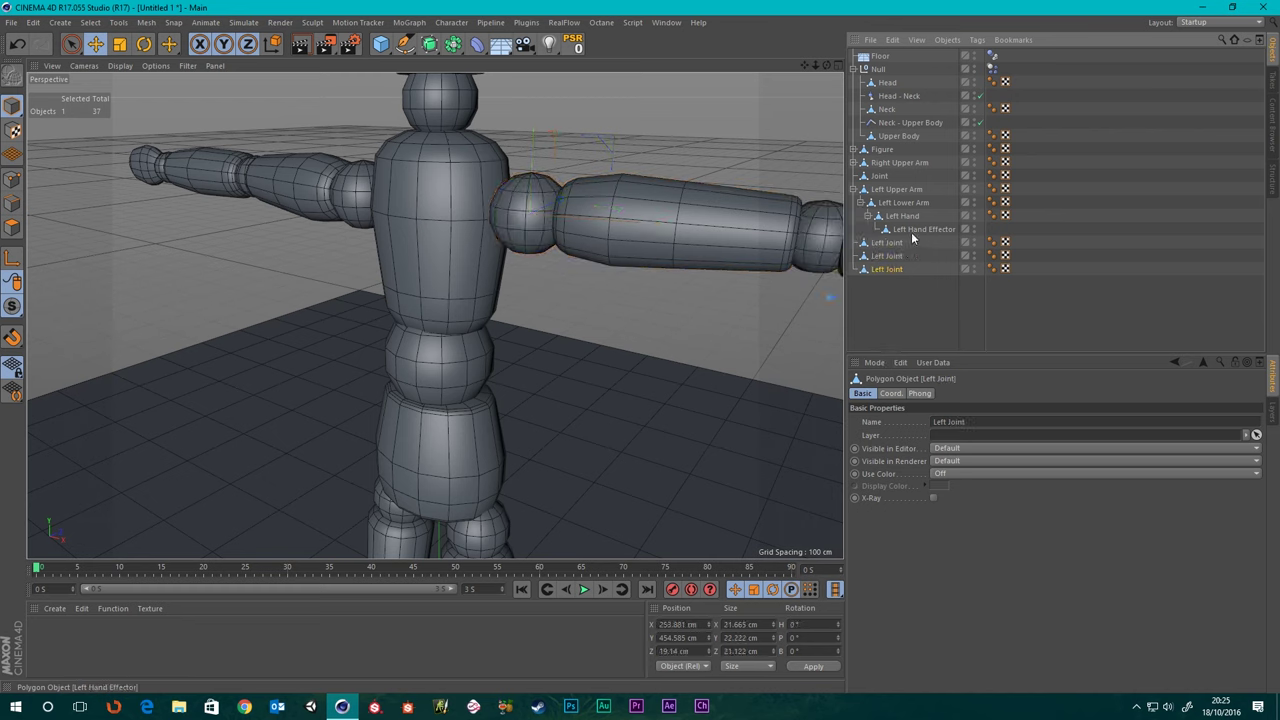
- Move Left Hand Effector, Left Hand and Left Lower Arm out of the arm hierarchy to the end of the object list
drag(911, 232, 891, 305)
click(895, 217)
drag(895, 217, 892, 301)
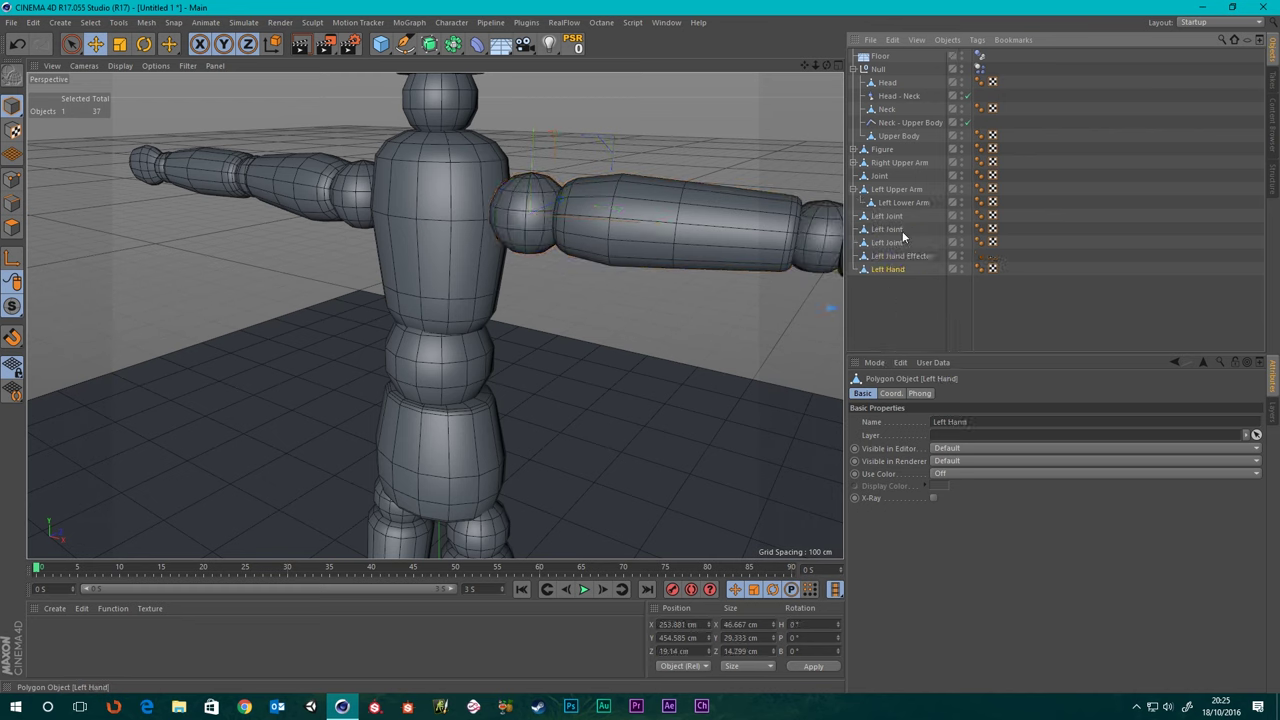
drag(895, 205, 890, 315)
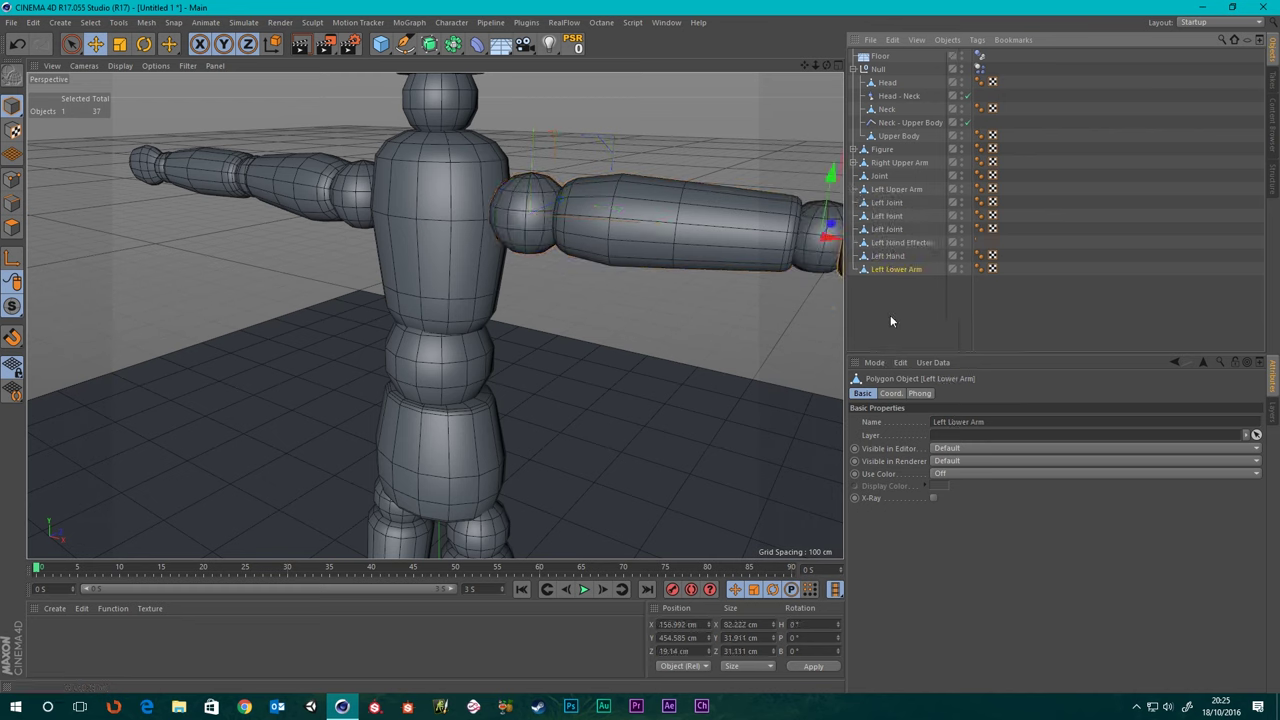
- Identify the left arm parts and move the shoulder's Left Joint directly above Left Upper Arm in the object list
click(880, 176)
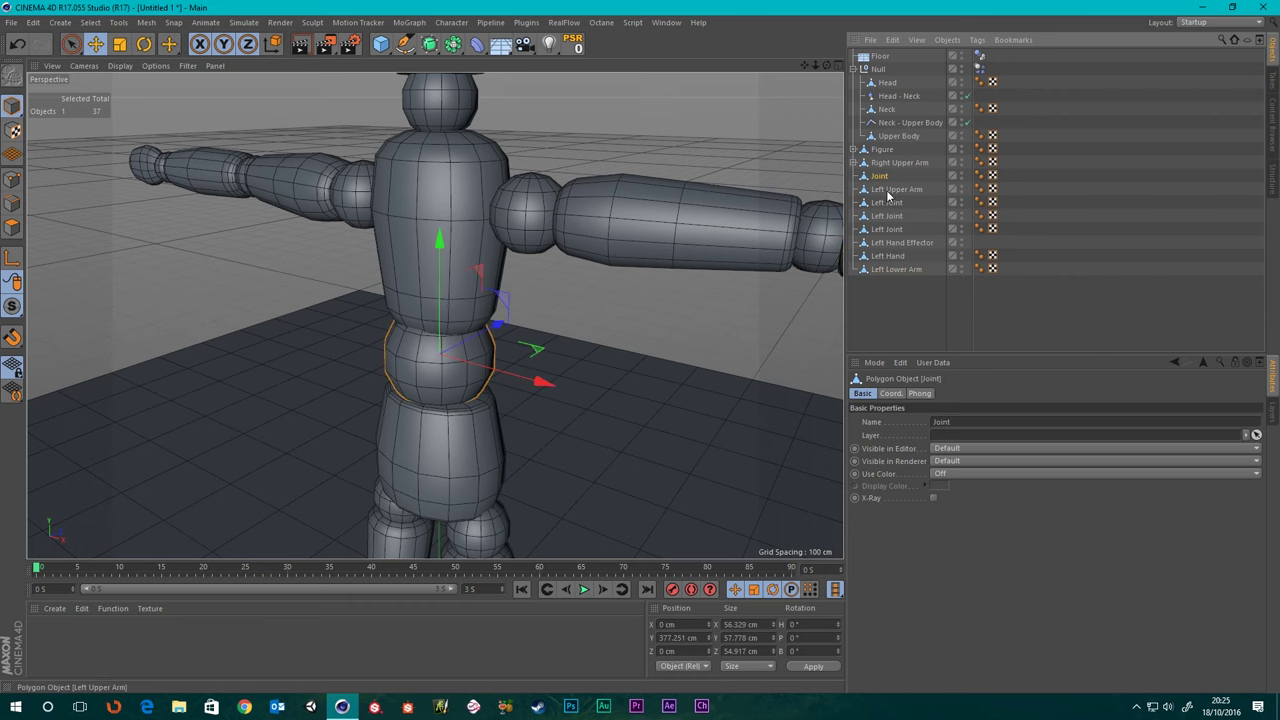
click(887, 190)
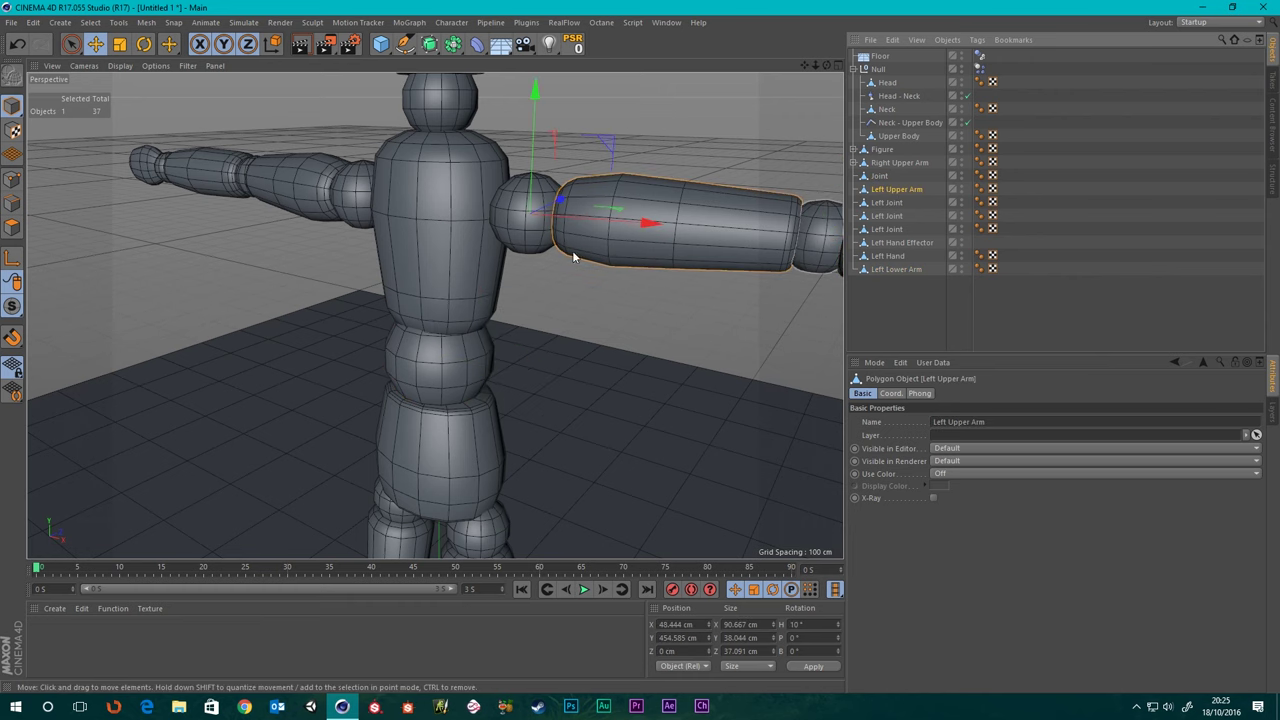
scroll(620, 240, down, 3)
alt+middle_drag(620, 240, 554, 277)
scroll(560, 275, up, 3)
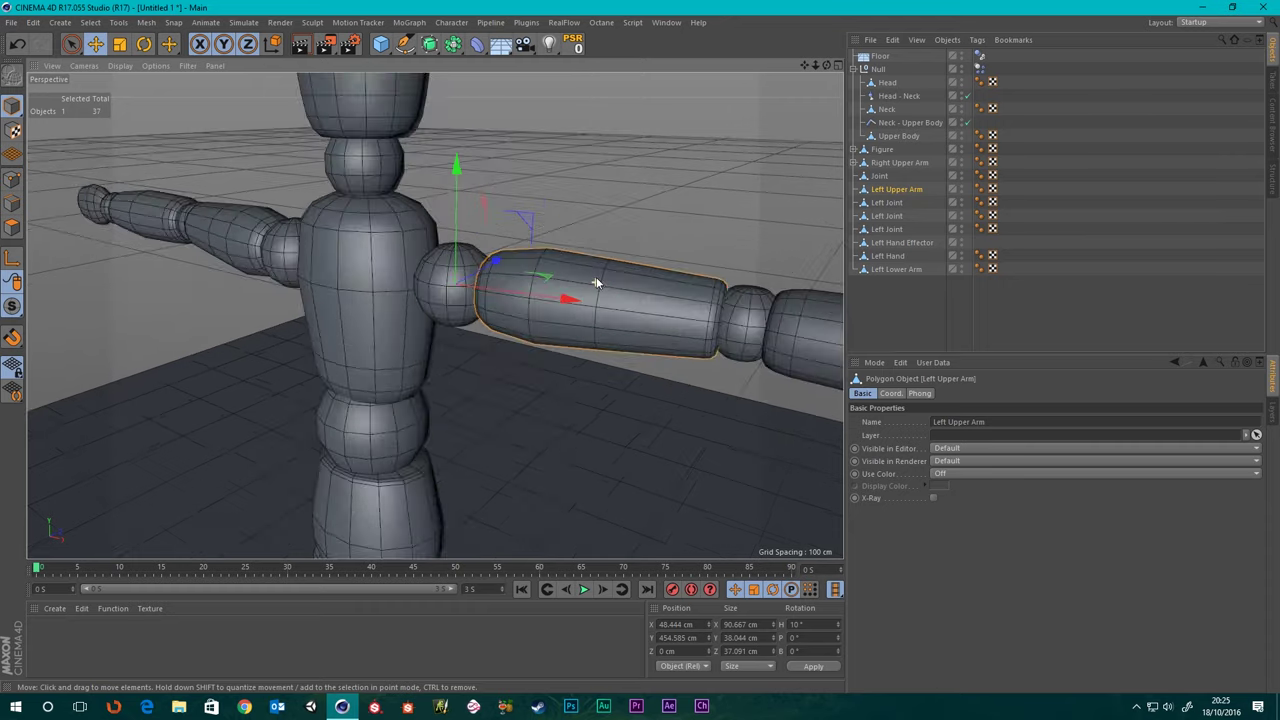
mouse_move(609, 292)
alt+mouse_down()
mouse_move(692, 282)
mouse_move(608, 296)
alt+mouse_up()
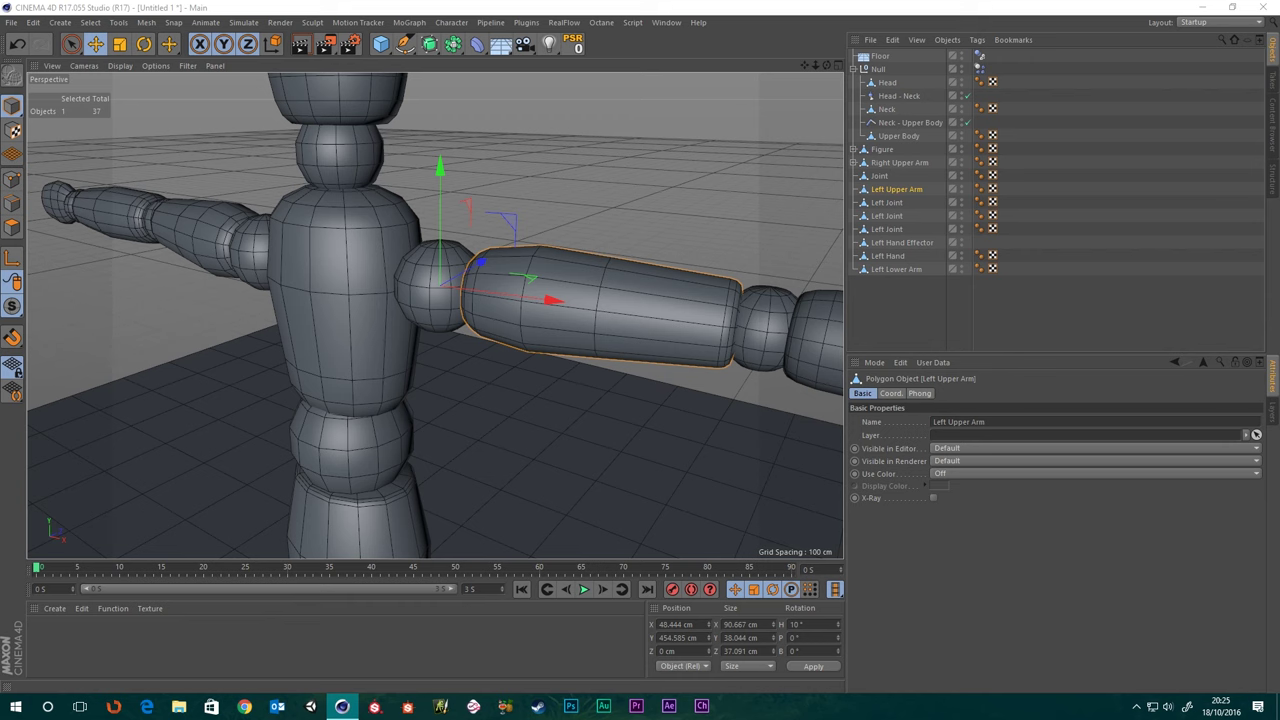
click(882, 204)
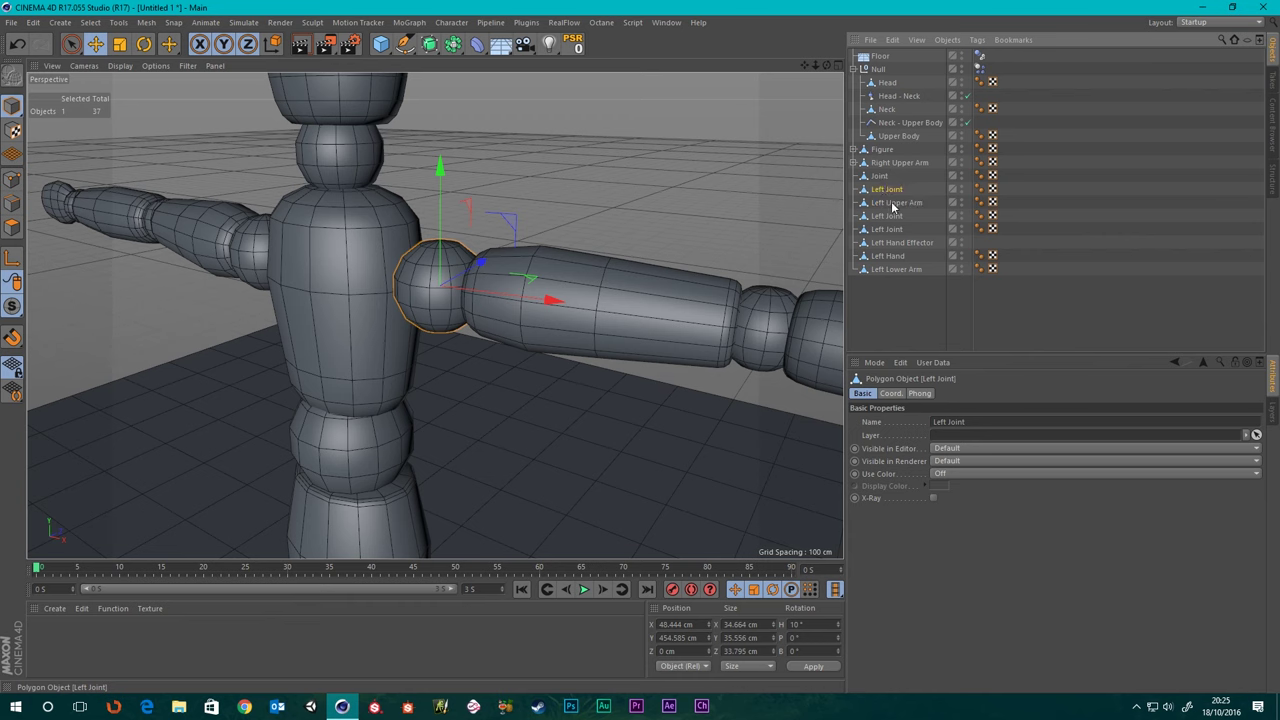
click(884, 207)
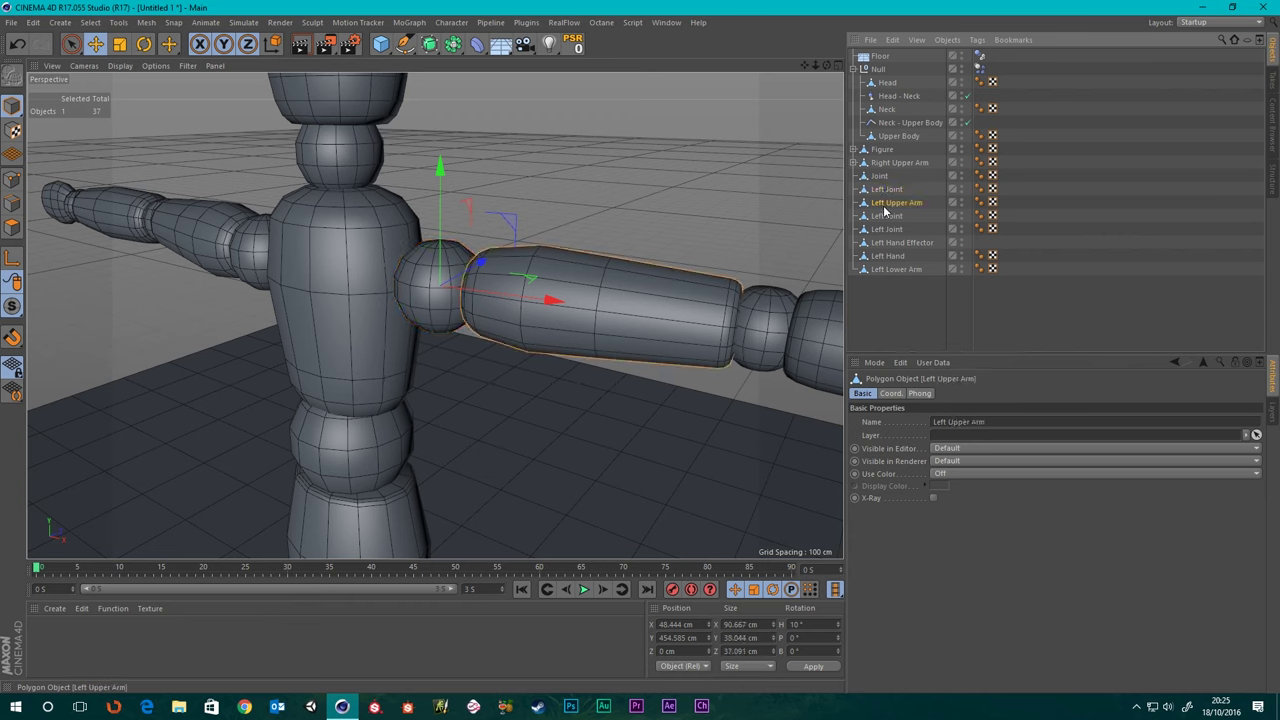
- Rename the Left Joint at the shoulder as Left Shoulder
click(881, 190)
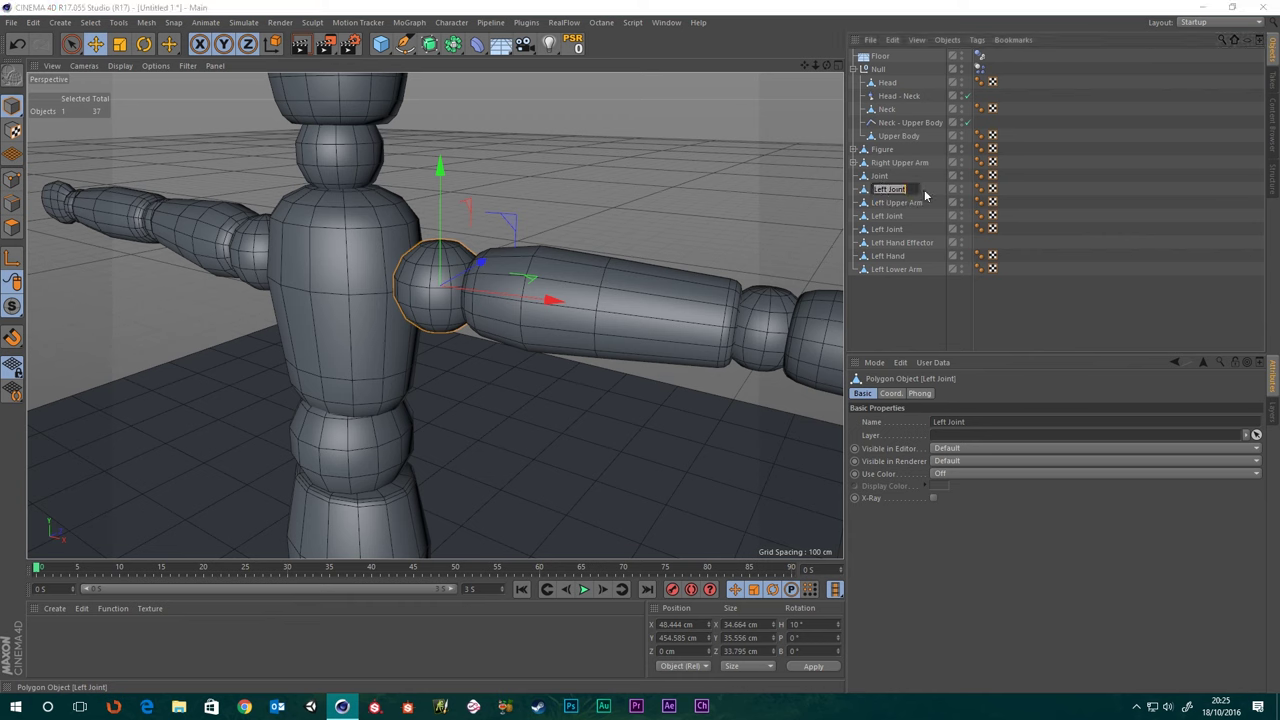
double_click(884, 190)
text(Left Shoulder)
key(Return)
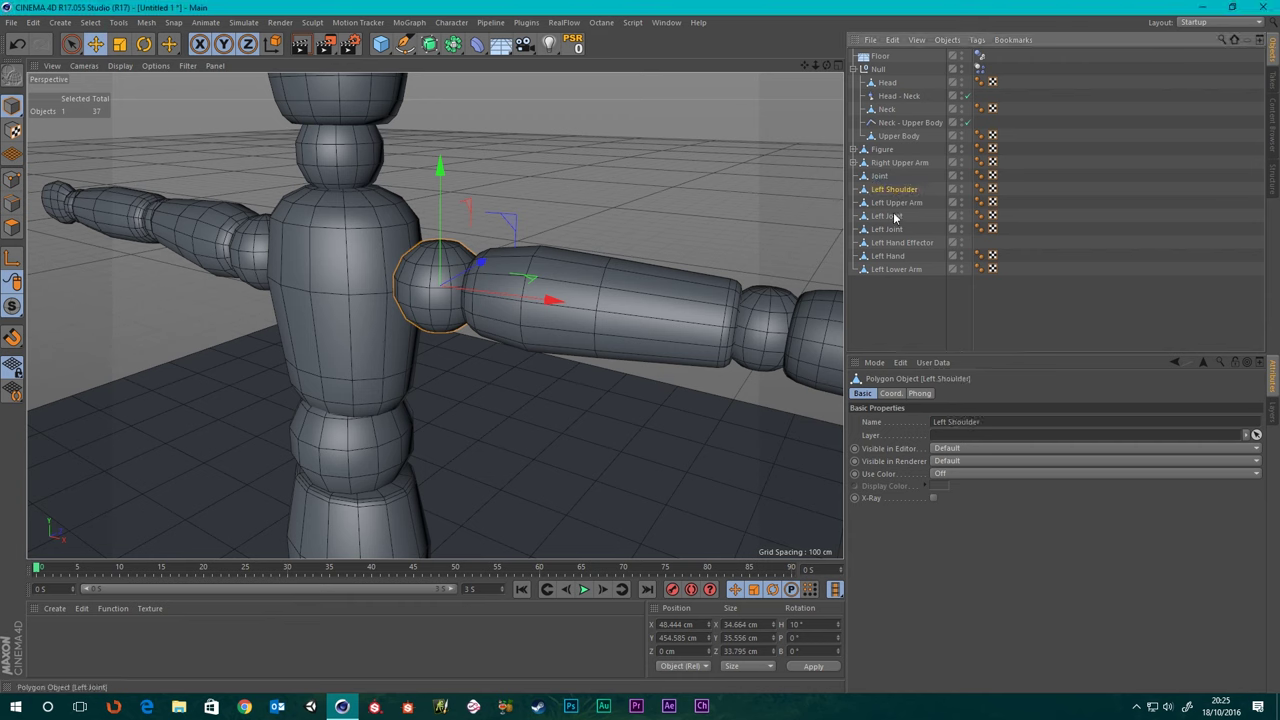
- Rename the Left Joint between the upper and lower arm as Left Elbow
click(897, 204)
click(887, 216)
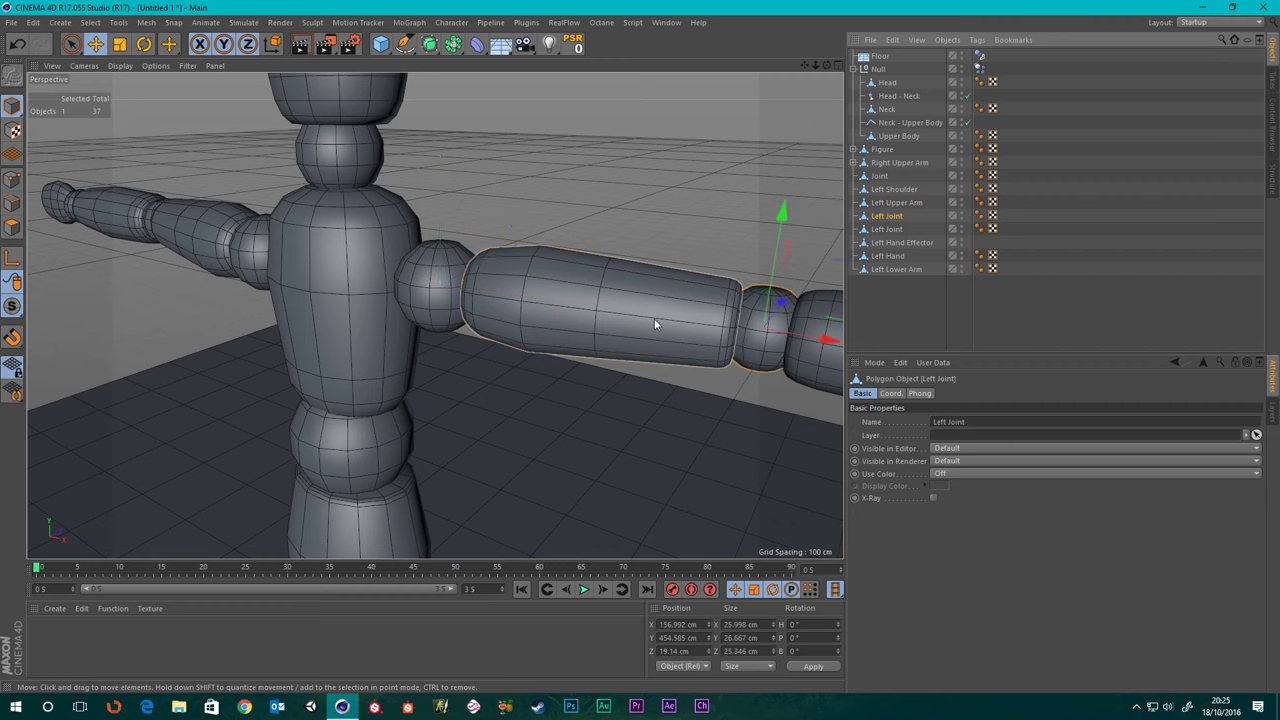
alt+drag(654, 318, 548, 354)
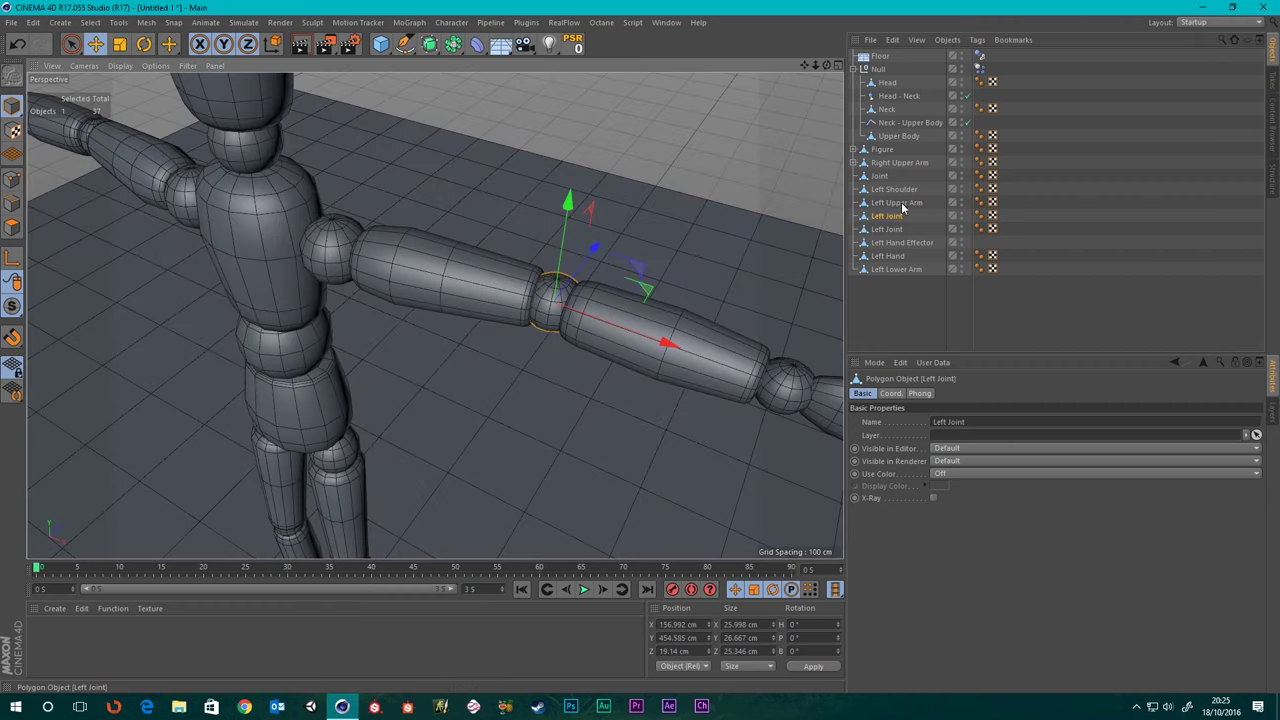
double_click(895, 217)
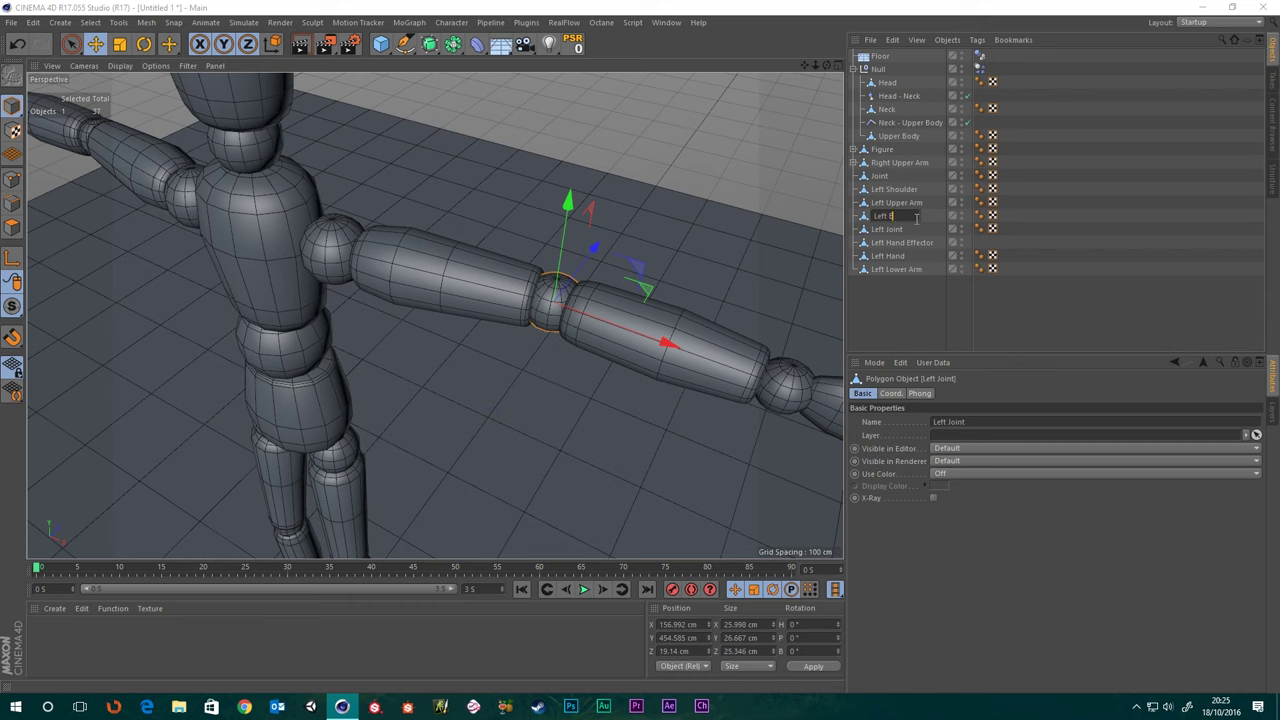
text(Left Elbow)
key(Return)
- Inspect the Left Hand Effector at the fingertips by shifting it along Z, and delete it
click(885, 230)
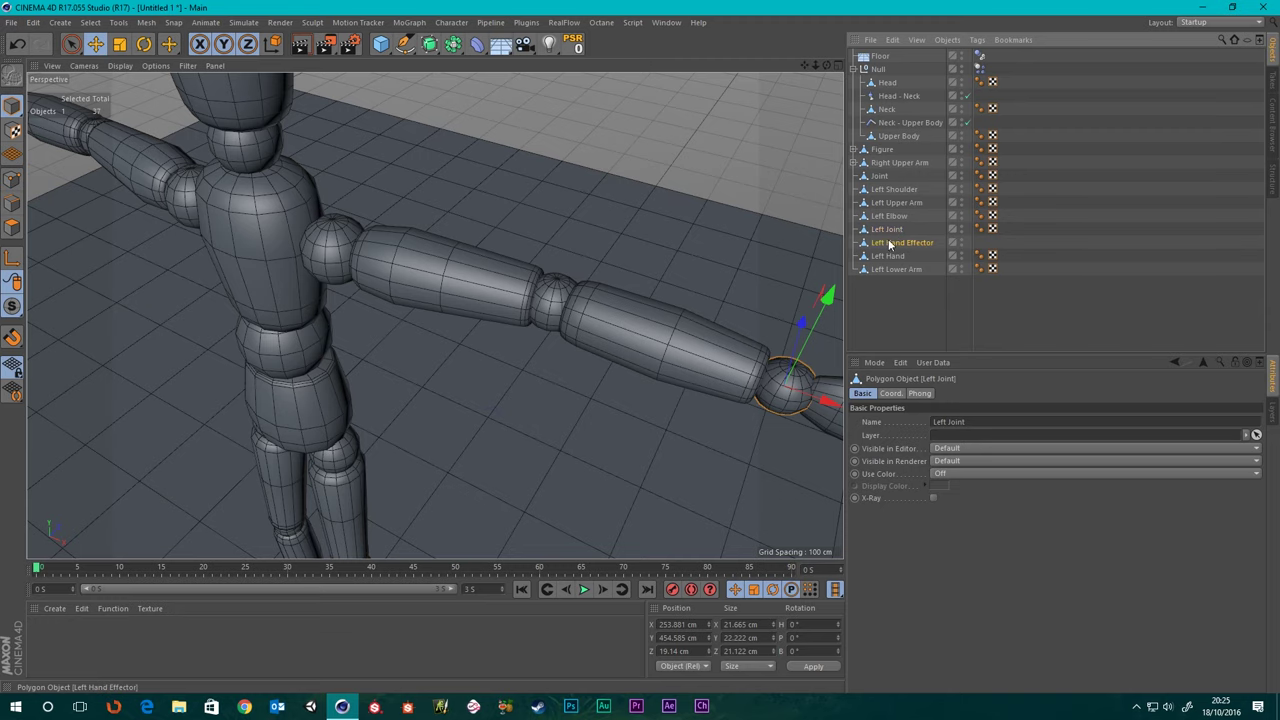
scroll(525, 415, down, 5)
alt+drag(623, 380, 543, 240)
scroll(600, 175, up, 5)
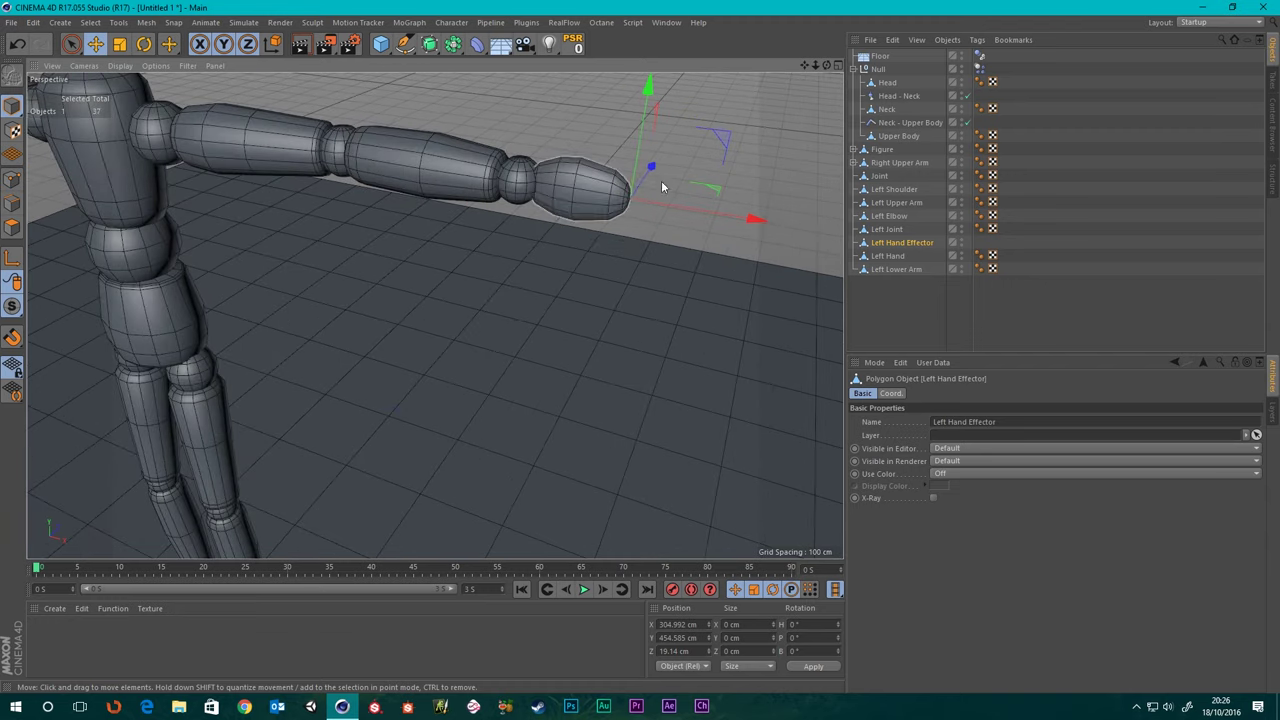
drag(652, 167, 706, 151)
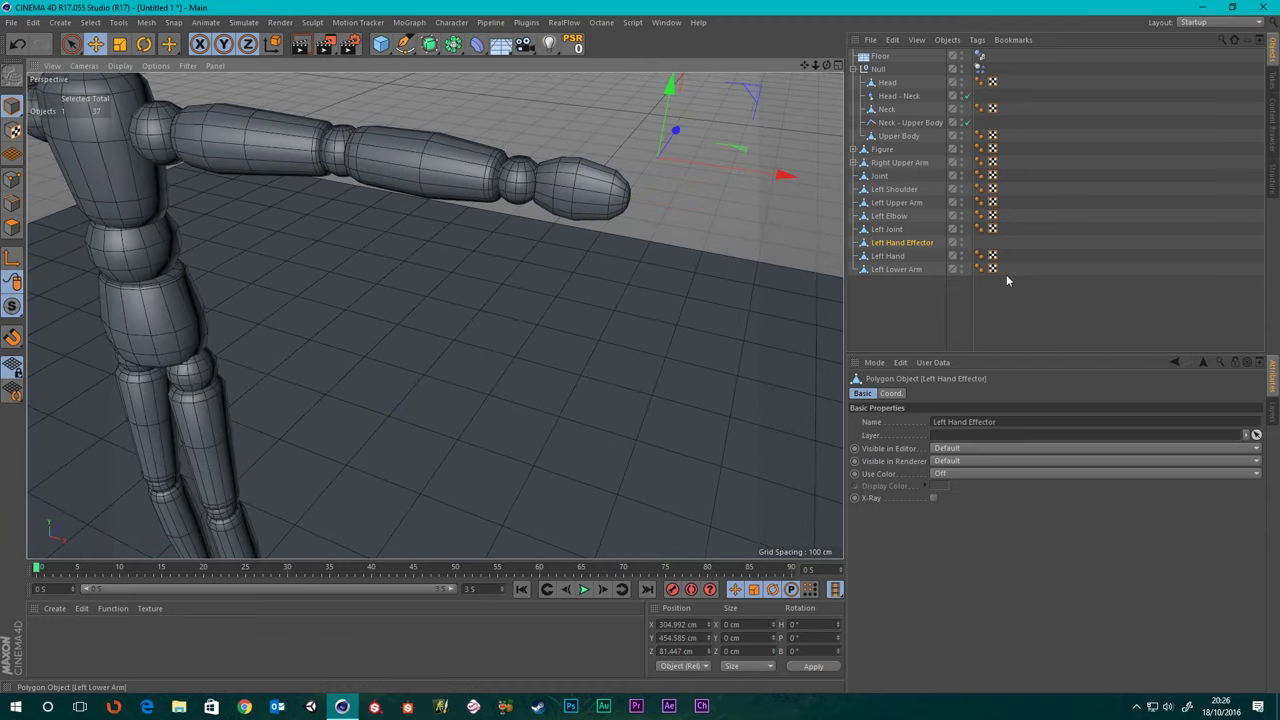
key(Delete)
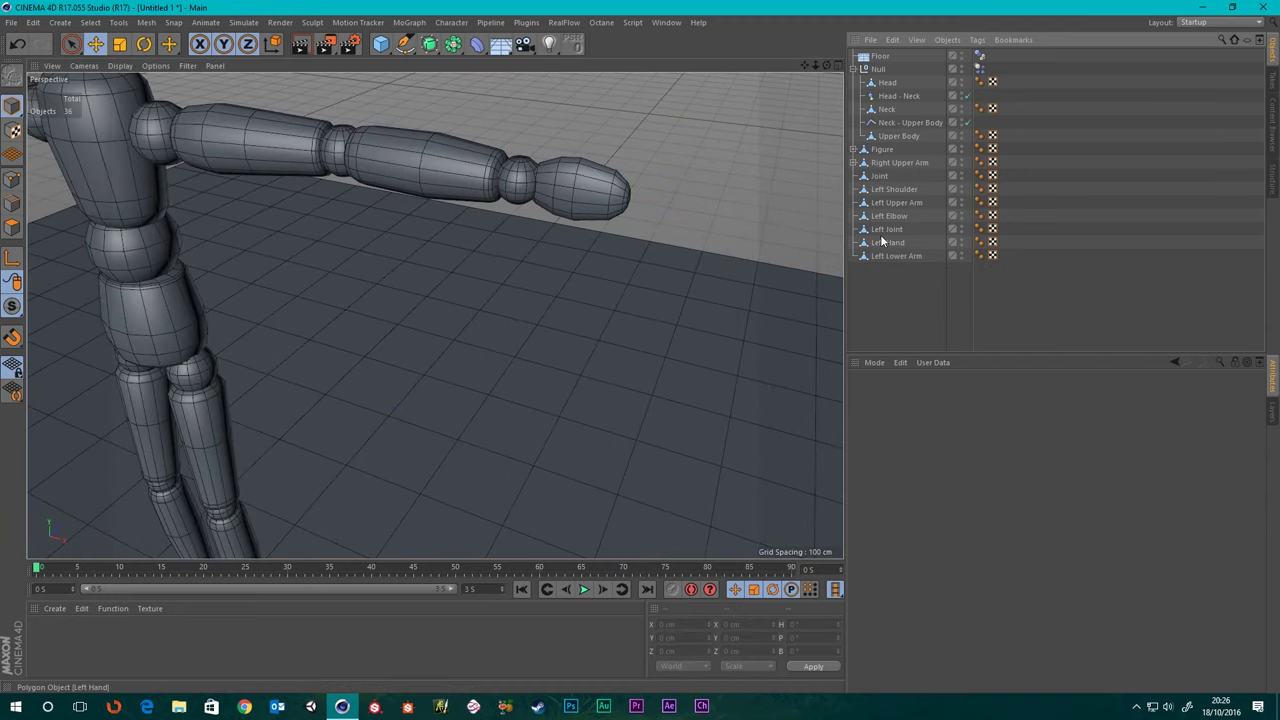
- Move Left Lower Arm directly below Left Elbow in the object list
click(884, 230)
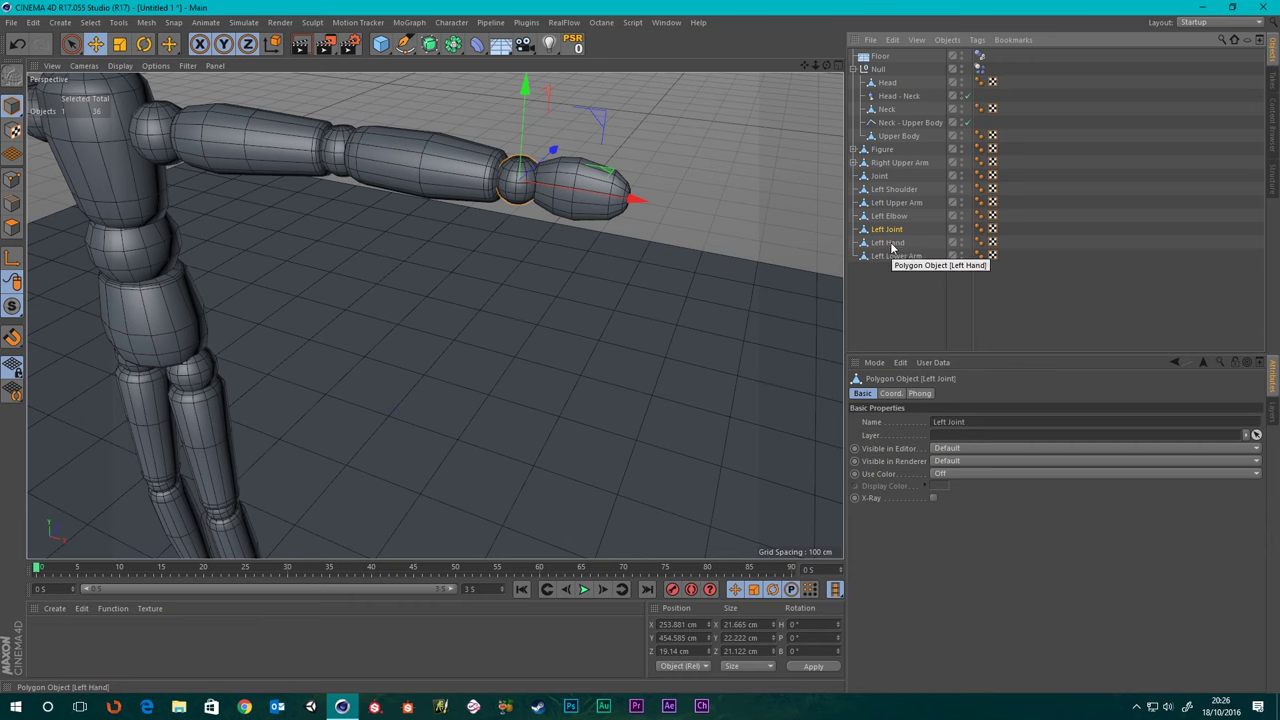
click(897, 257)
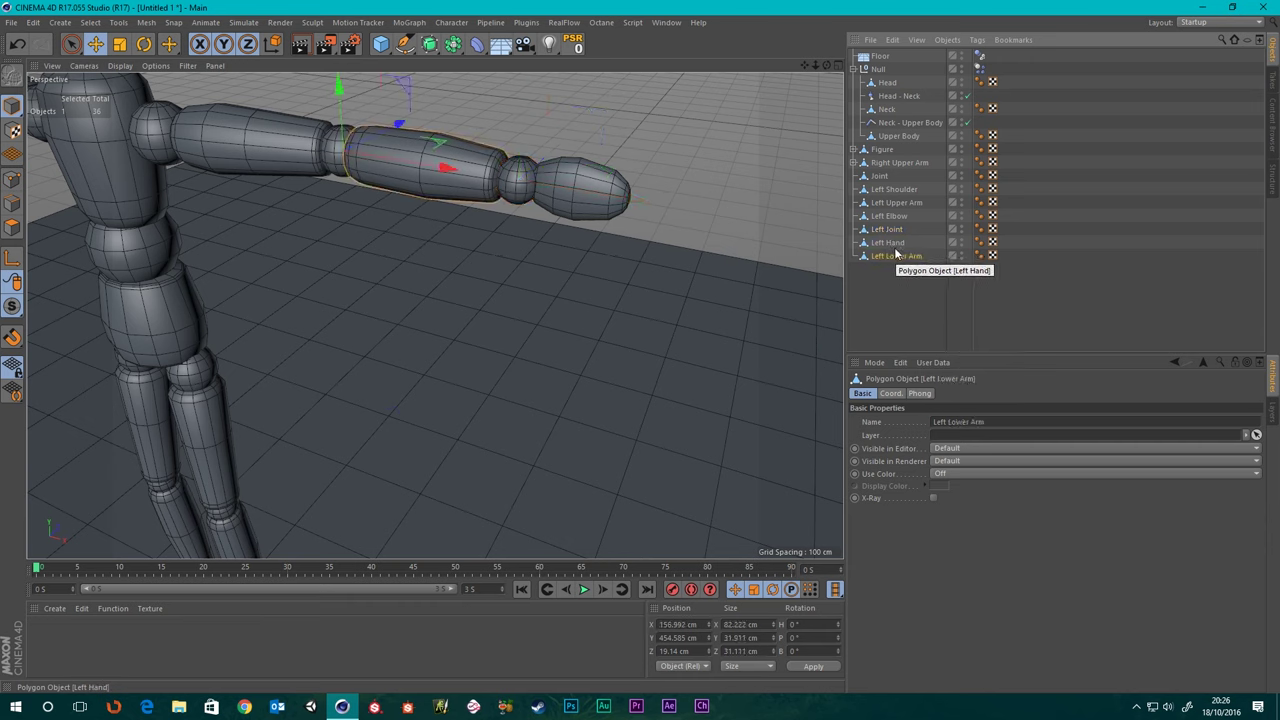
drag(897, 257, 893, 227)
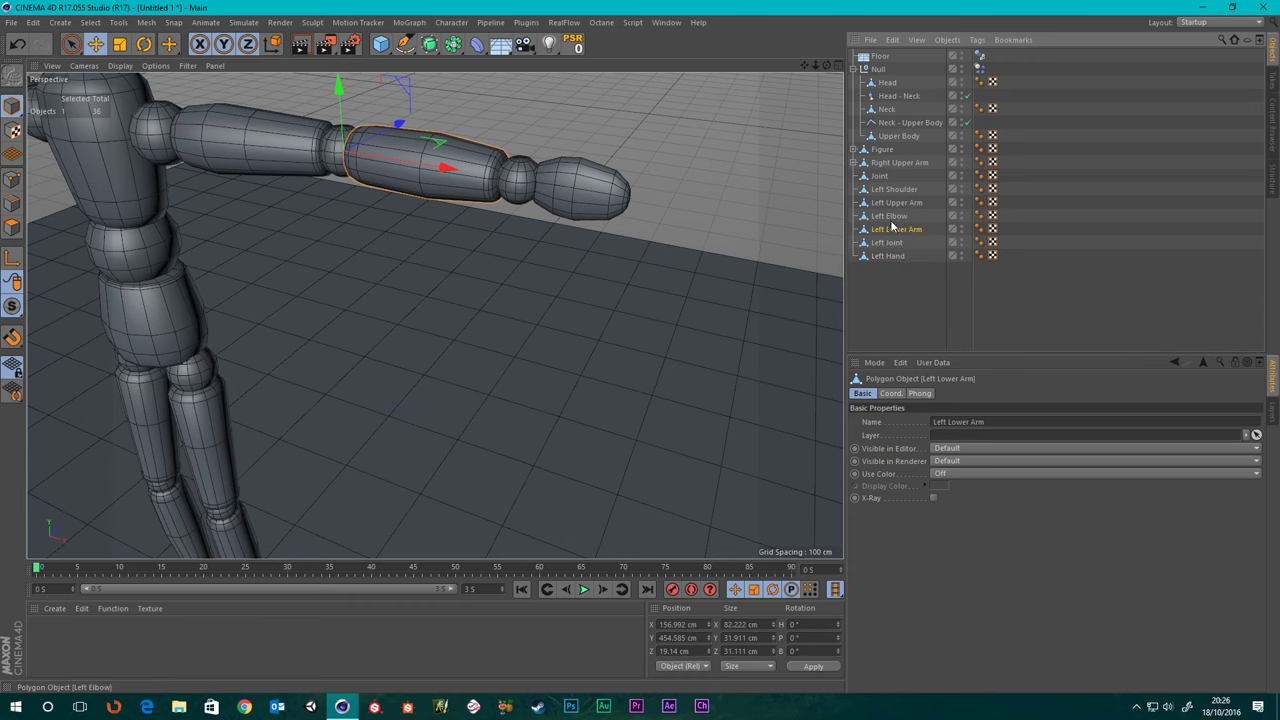
- Rename the remaining Left Joint, between the lower arm and the hand, as Left Wrist
click(893, 216)
click(896, 229)
double_click(889, 242)
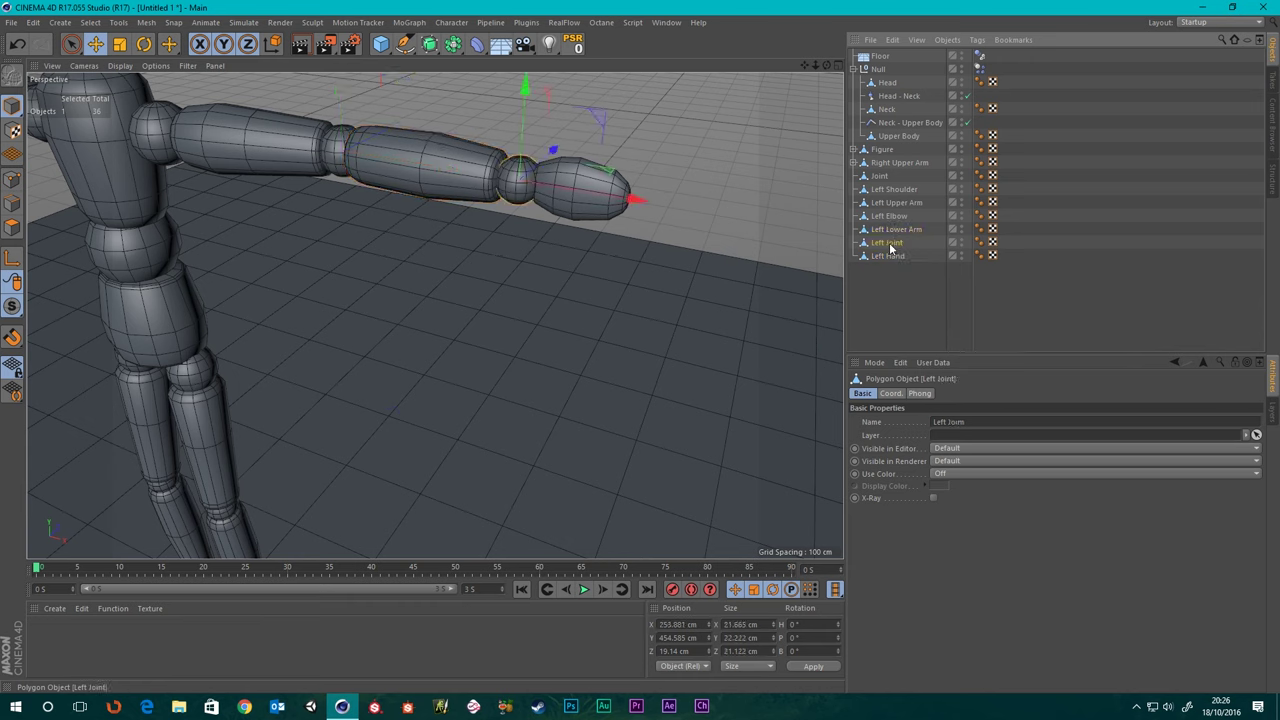
key(Return)
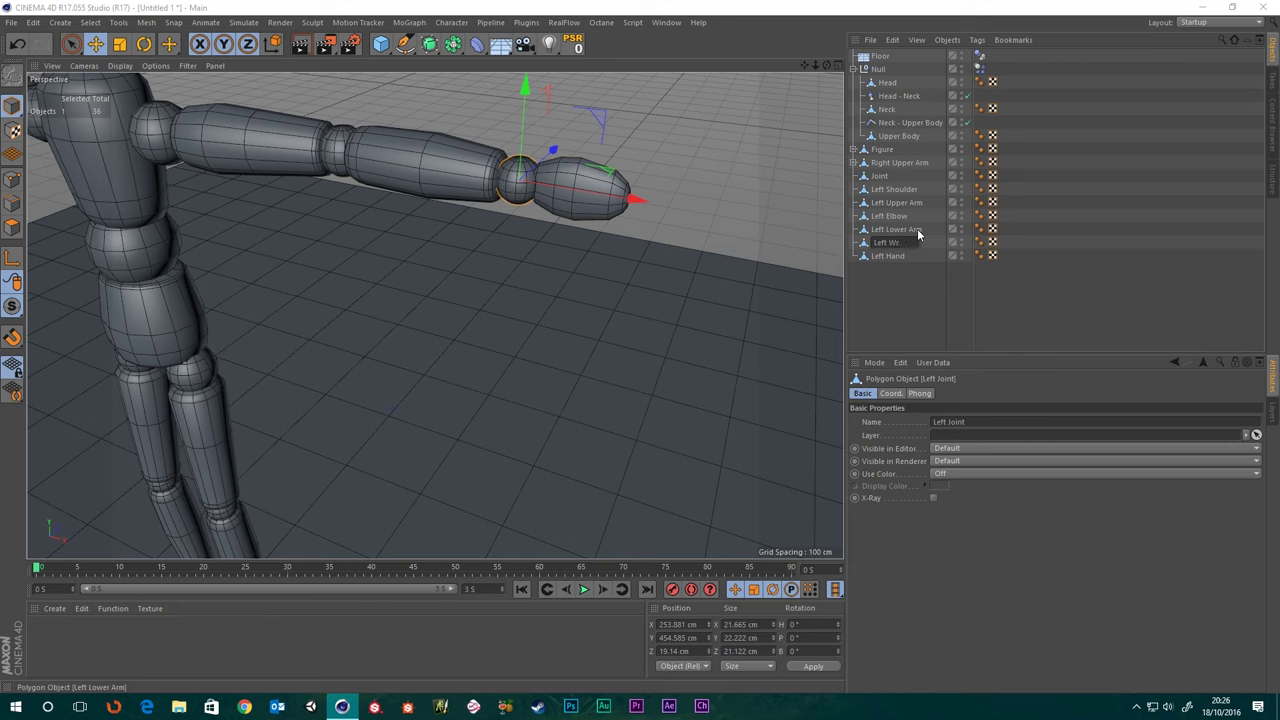
key(Return)
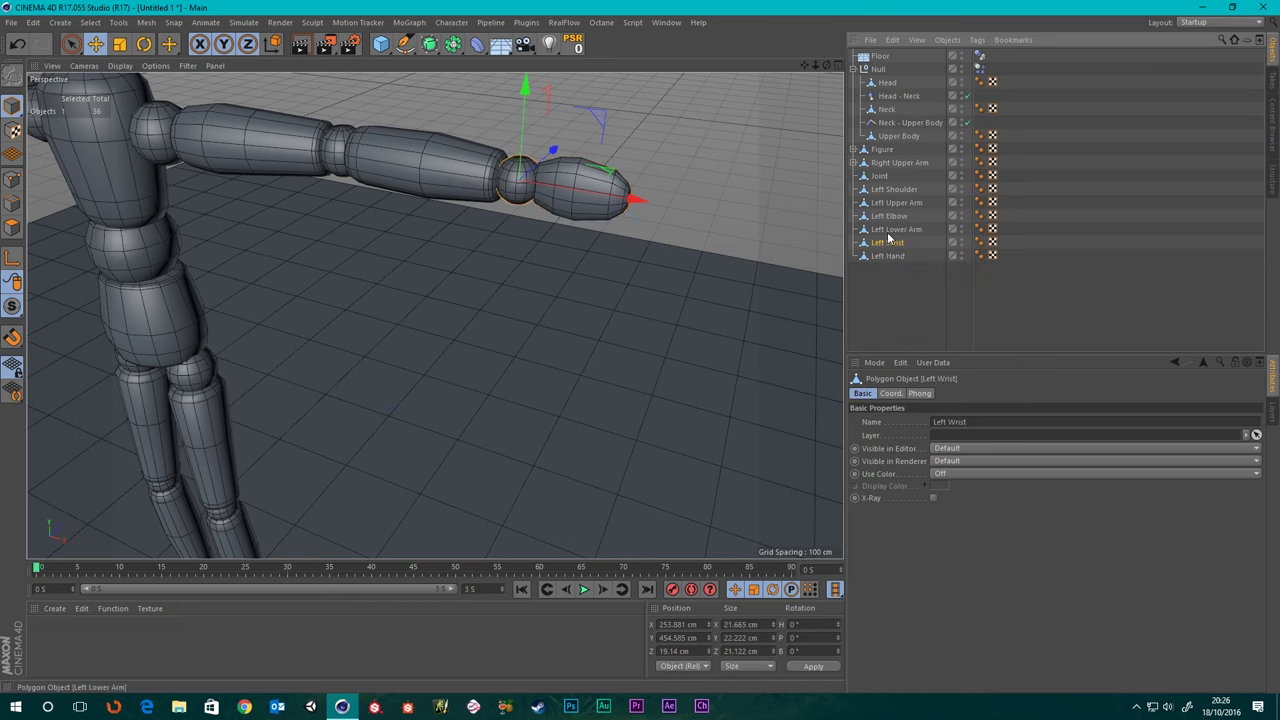
- Check the order of the left arm parts and group the six objects from Left Shoulder to Left Hand under a new Null
click(891, 215)
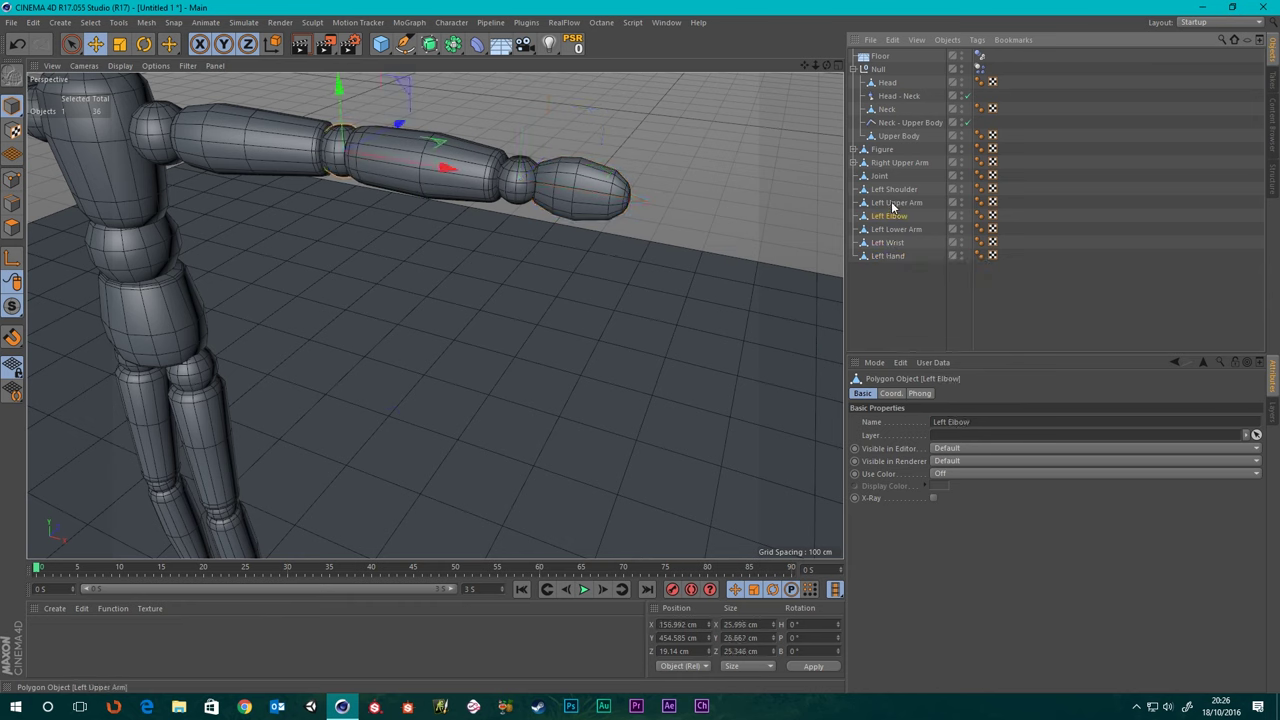
click(893, 204)
click(893, 192)
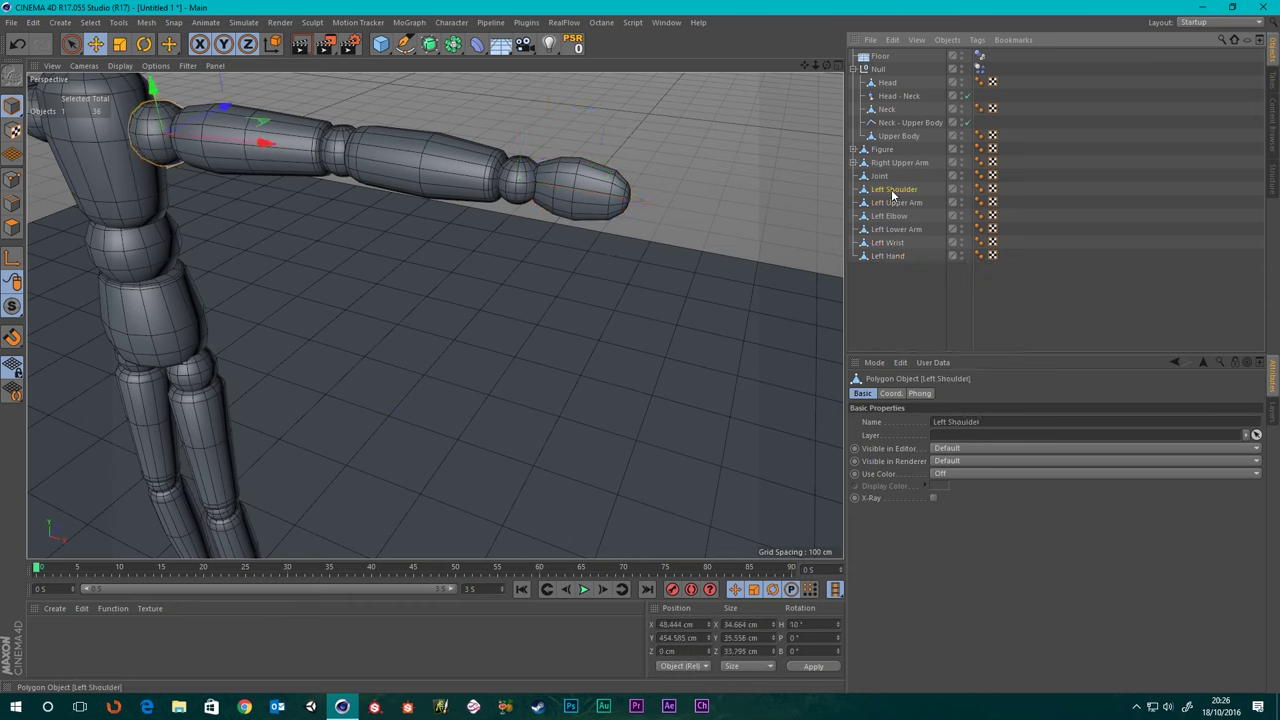
click(879, 177)
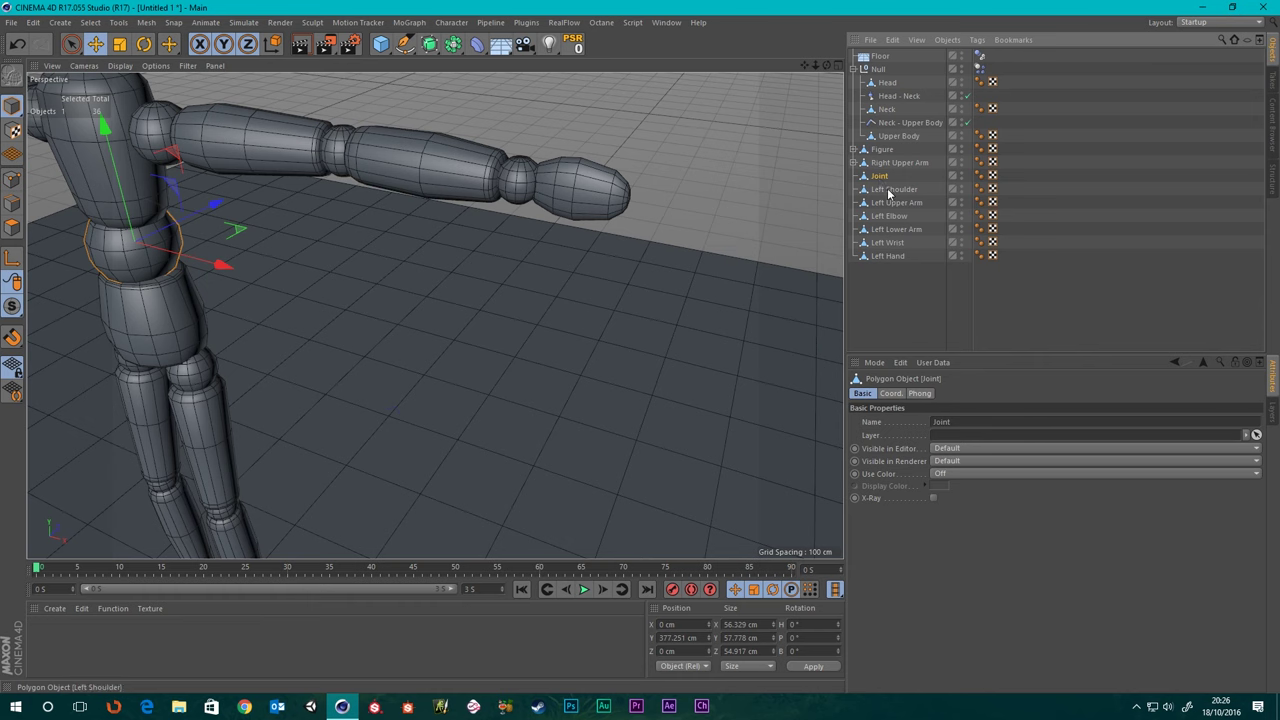
click(890, 190)
shift+click(886, 257)
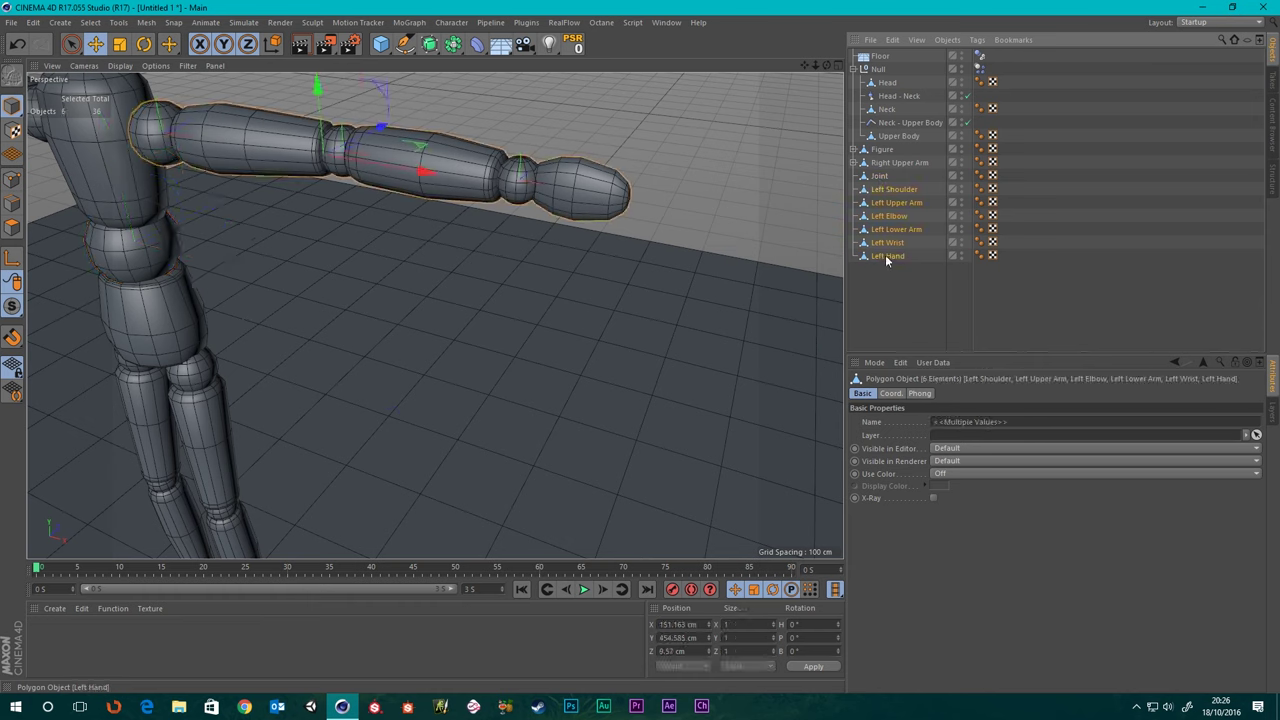
click(893, 190)
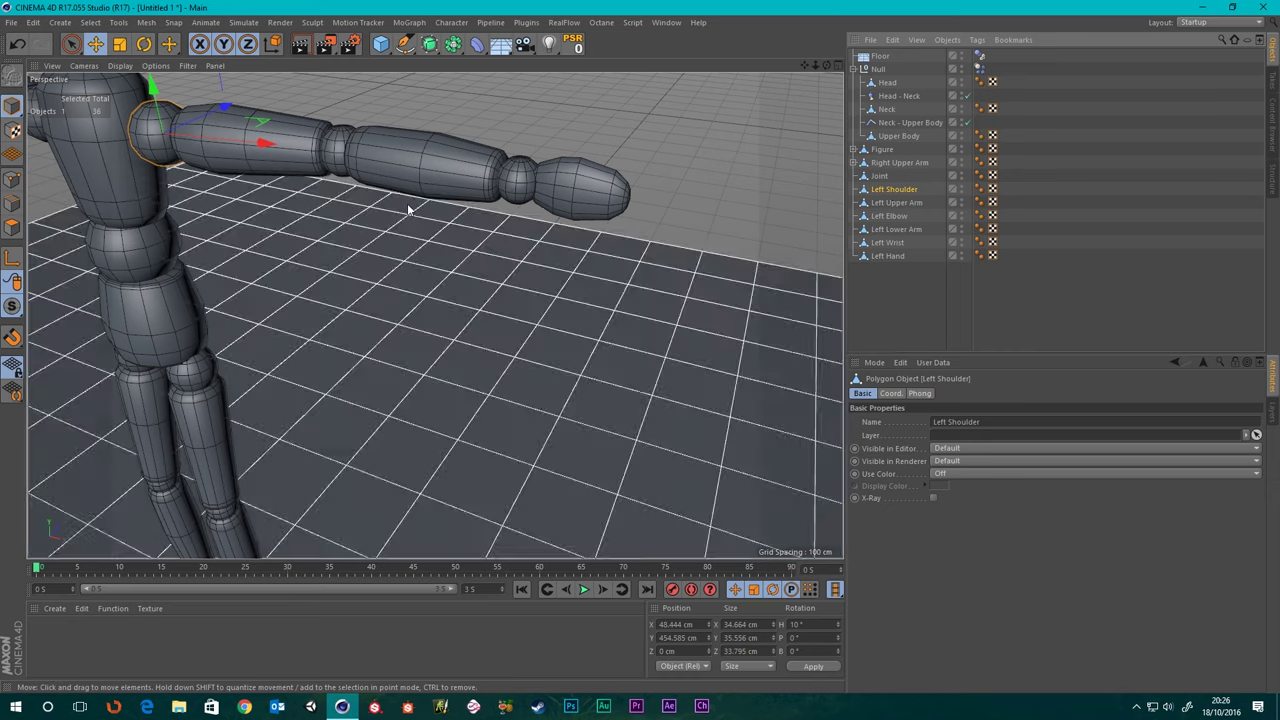
alt+middle_drag(446, 182, 509, 257)
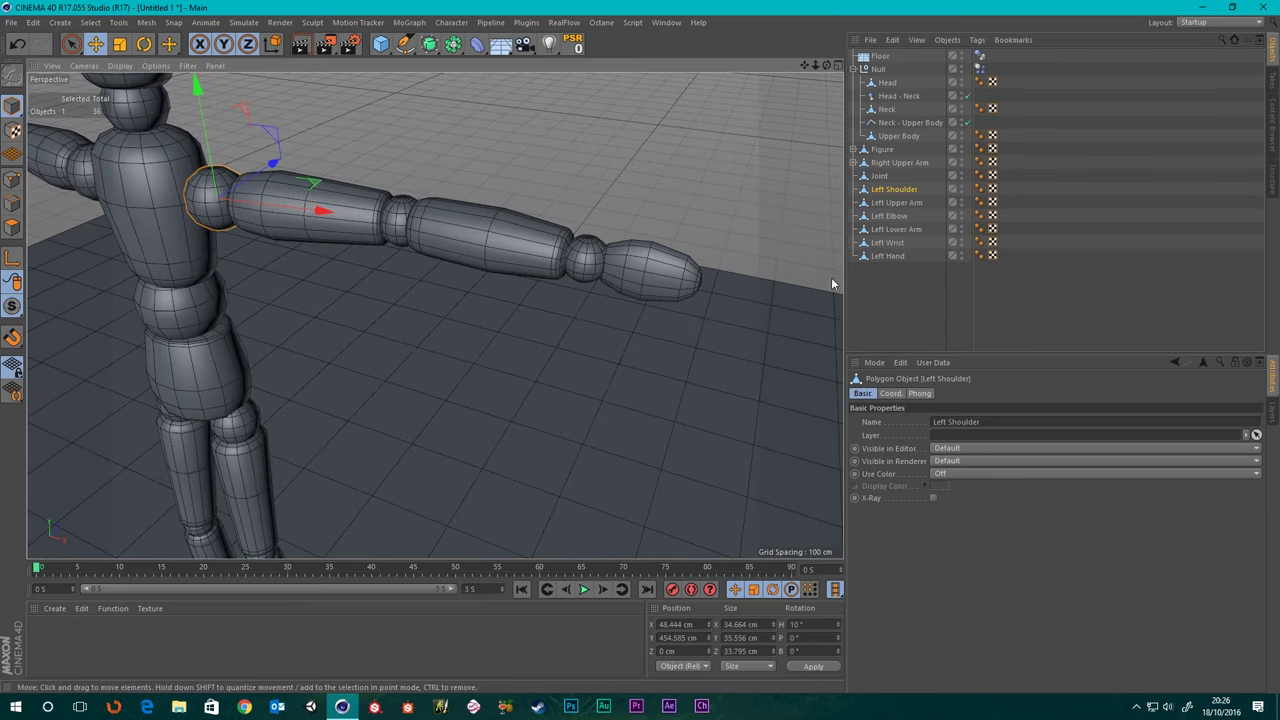
shift+click(886, 256)
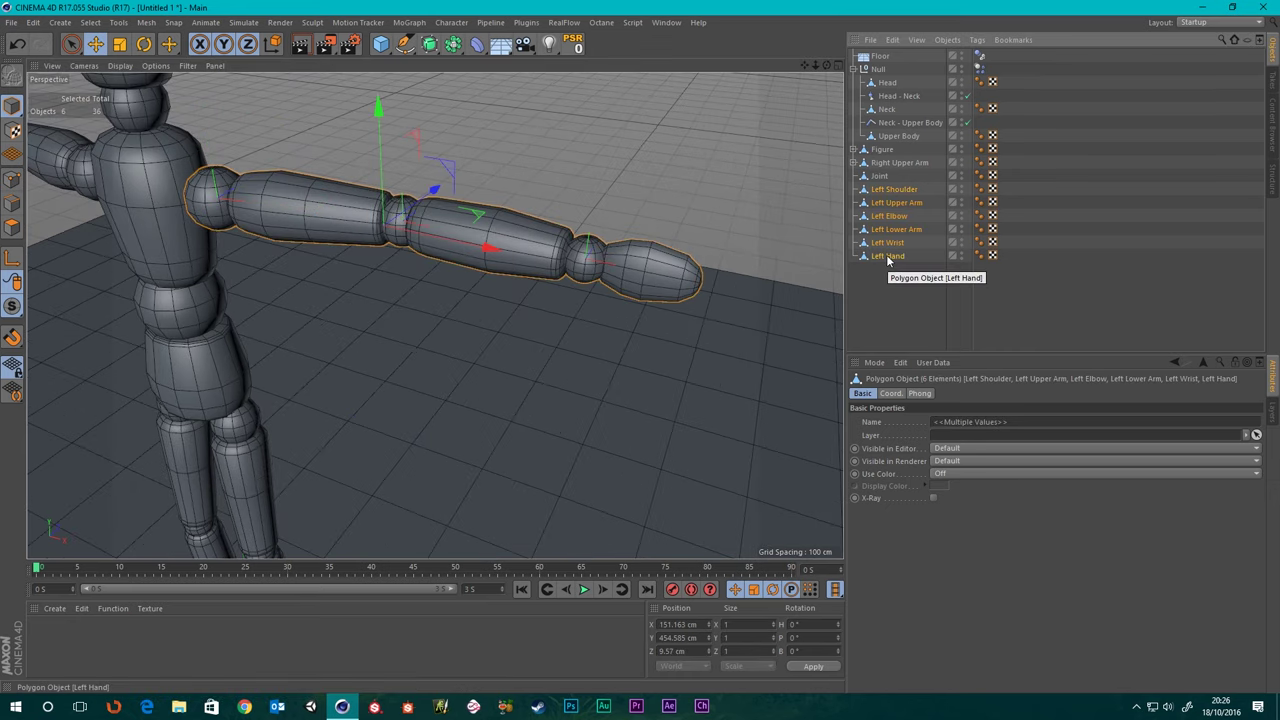
key(alt+g)
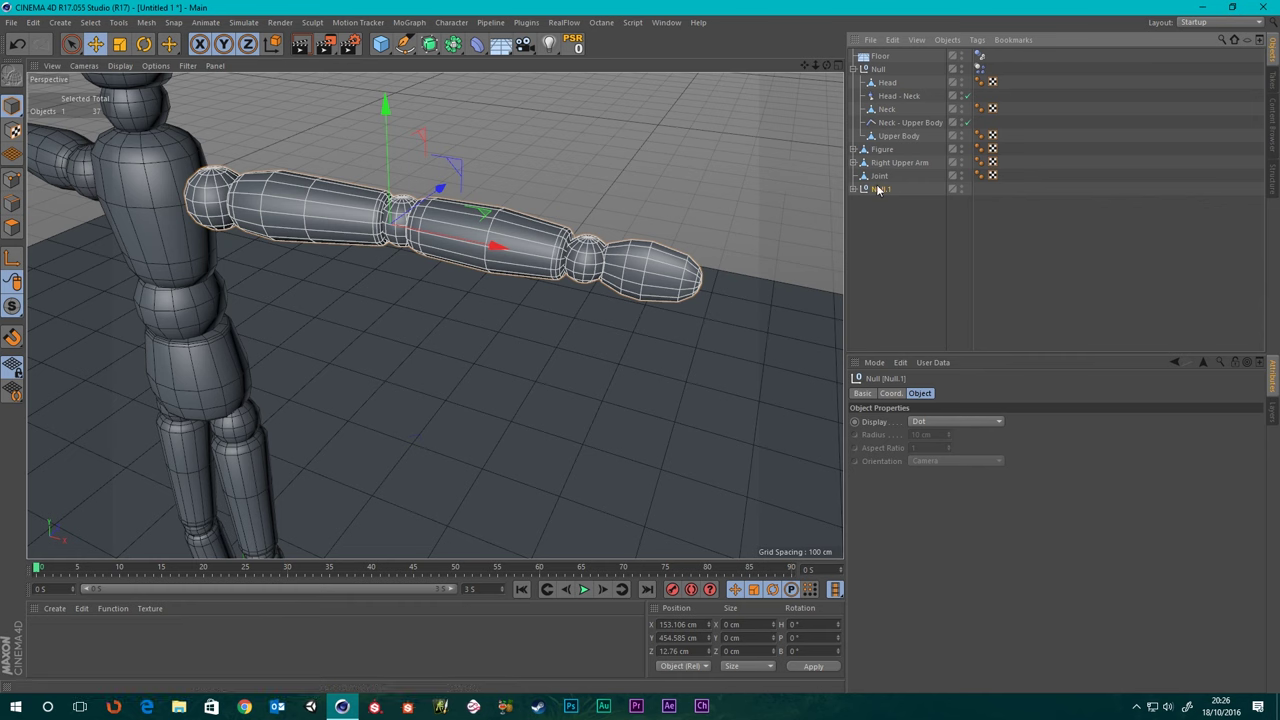
- Rename the new Null as Left Arm and make it a child of Upper Body
click(851, 189)
click(851, 189)
double_click(881, 189)
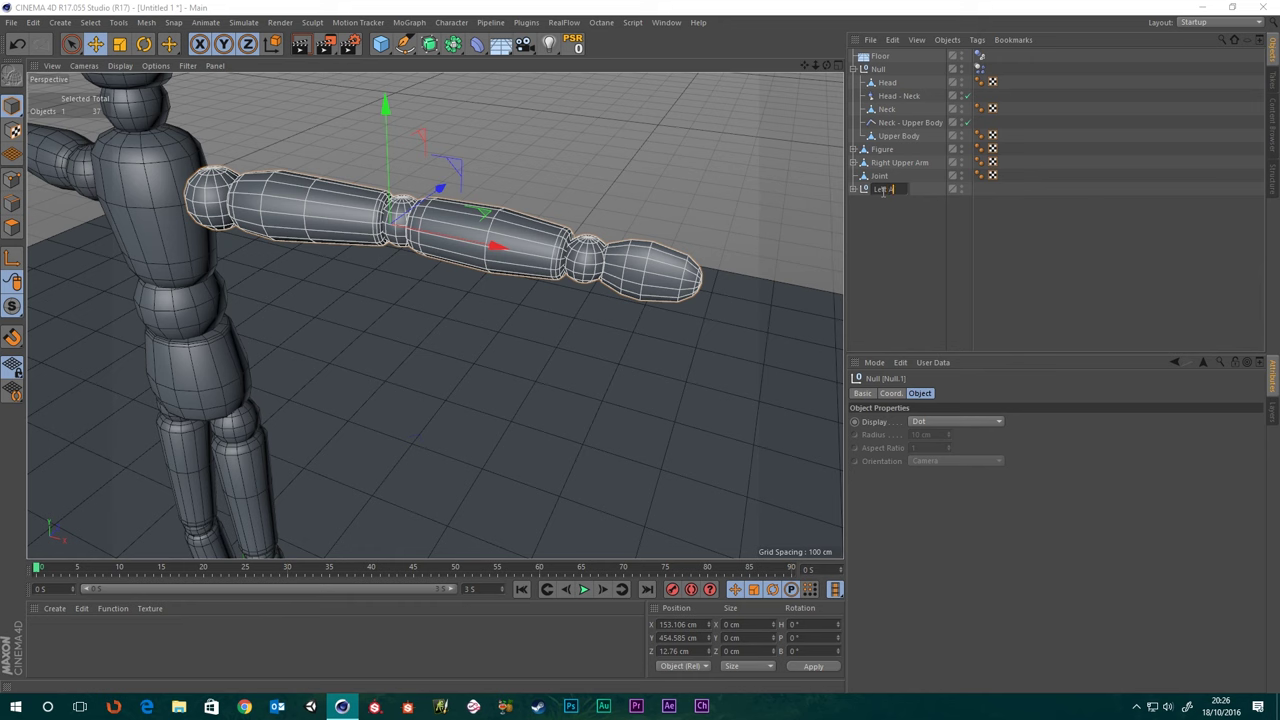
key(Return)
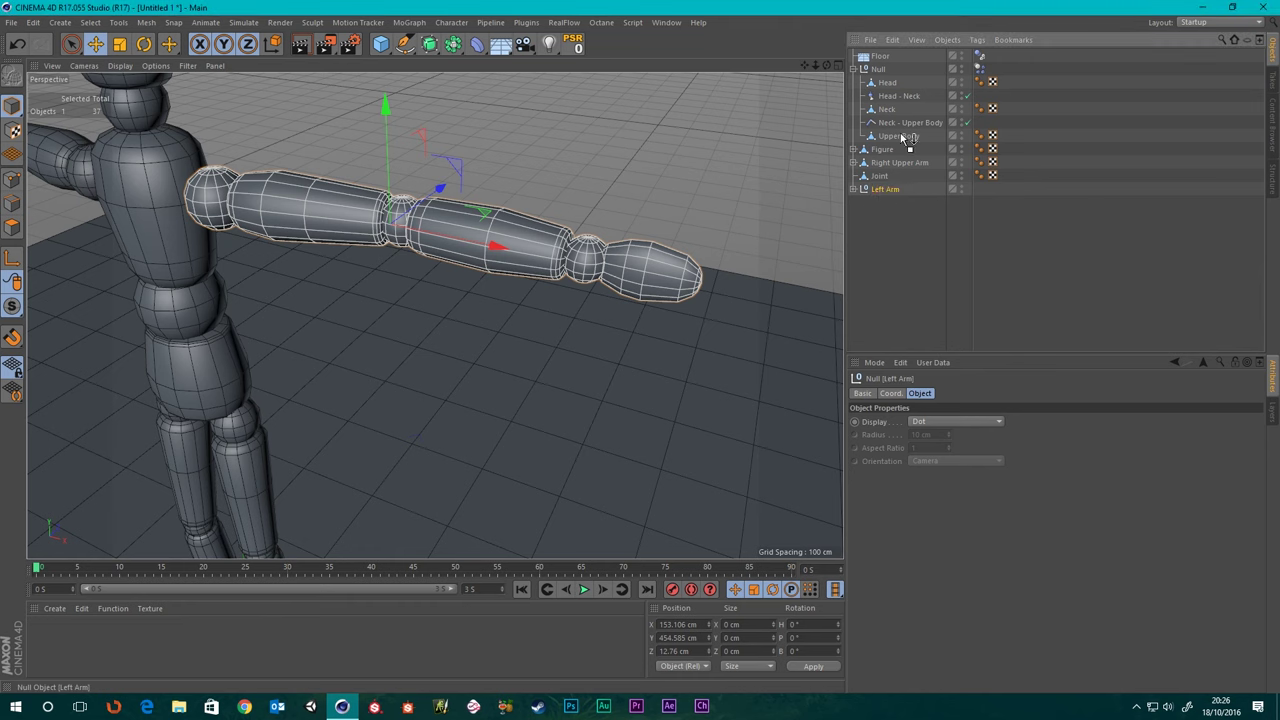
drag(896, 141, 897, 140)
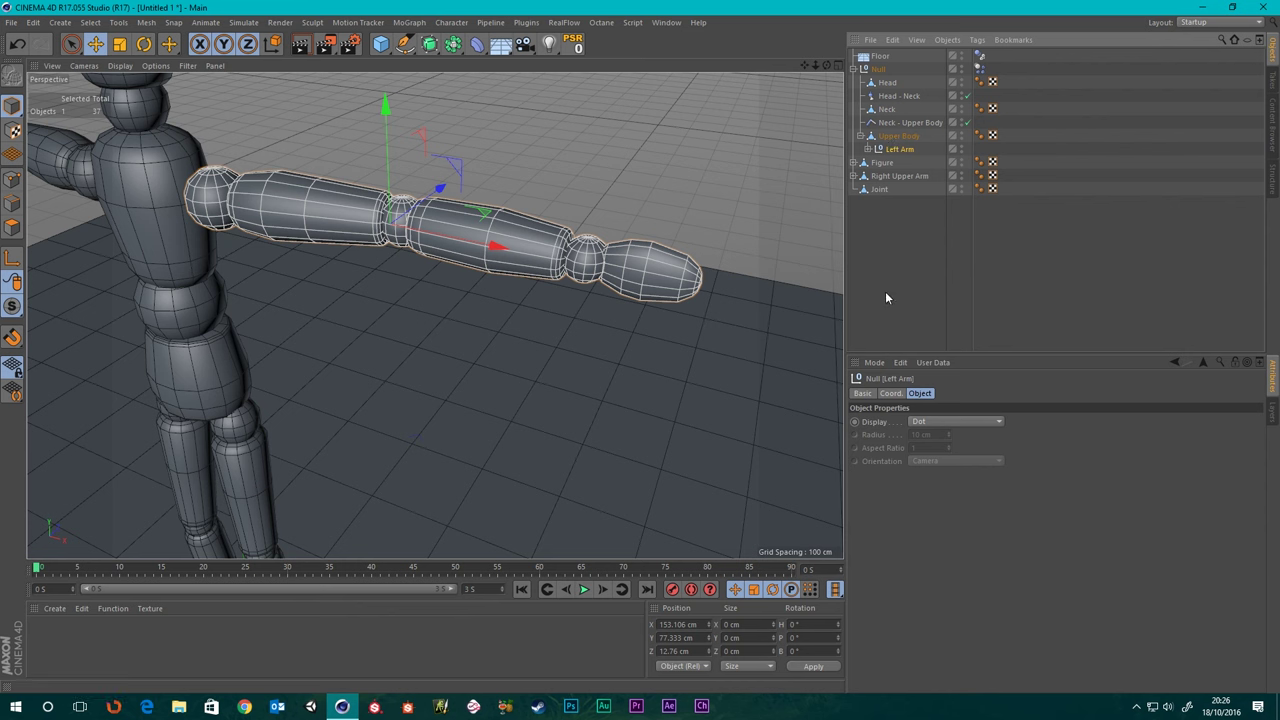
click(886, 139)
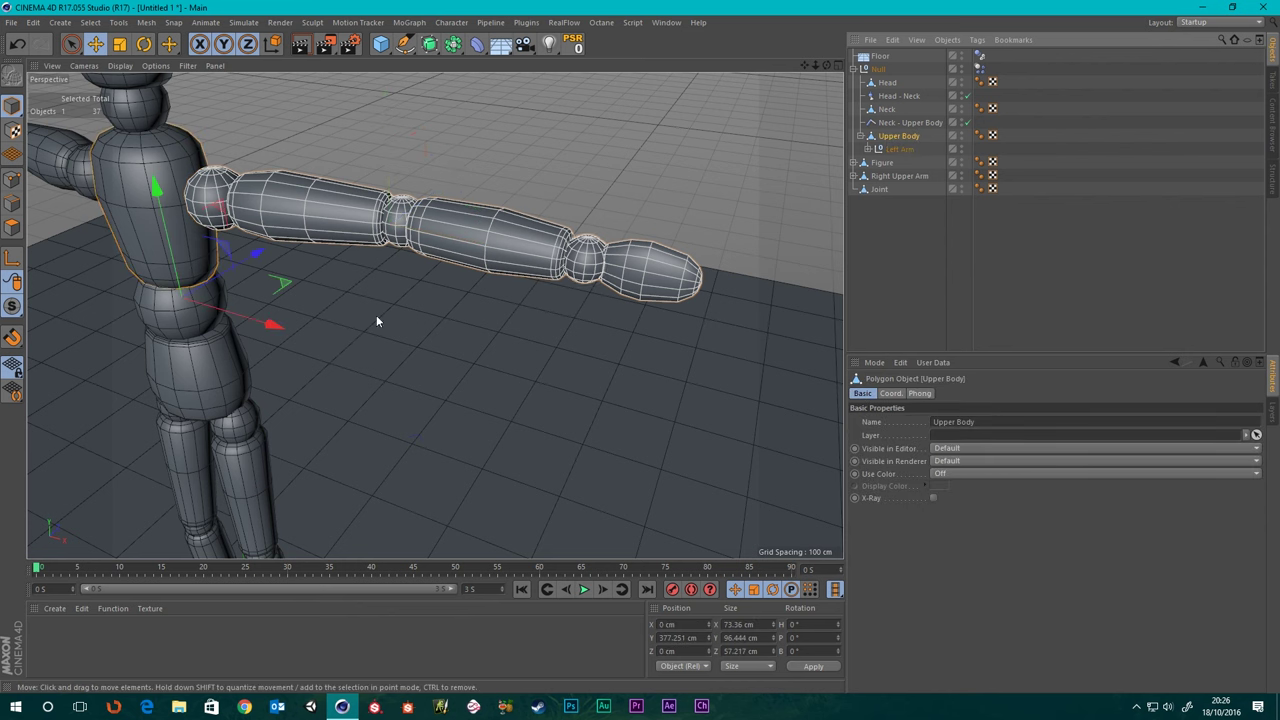
scroll(215, 335, down, 6)
alt+middle_drag(231, 338, 408, 352)
scroll(407, 357, up, 3)
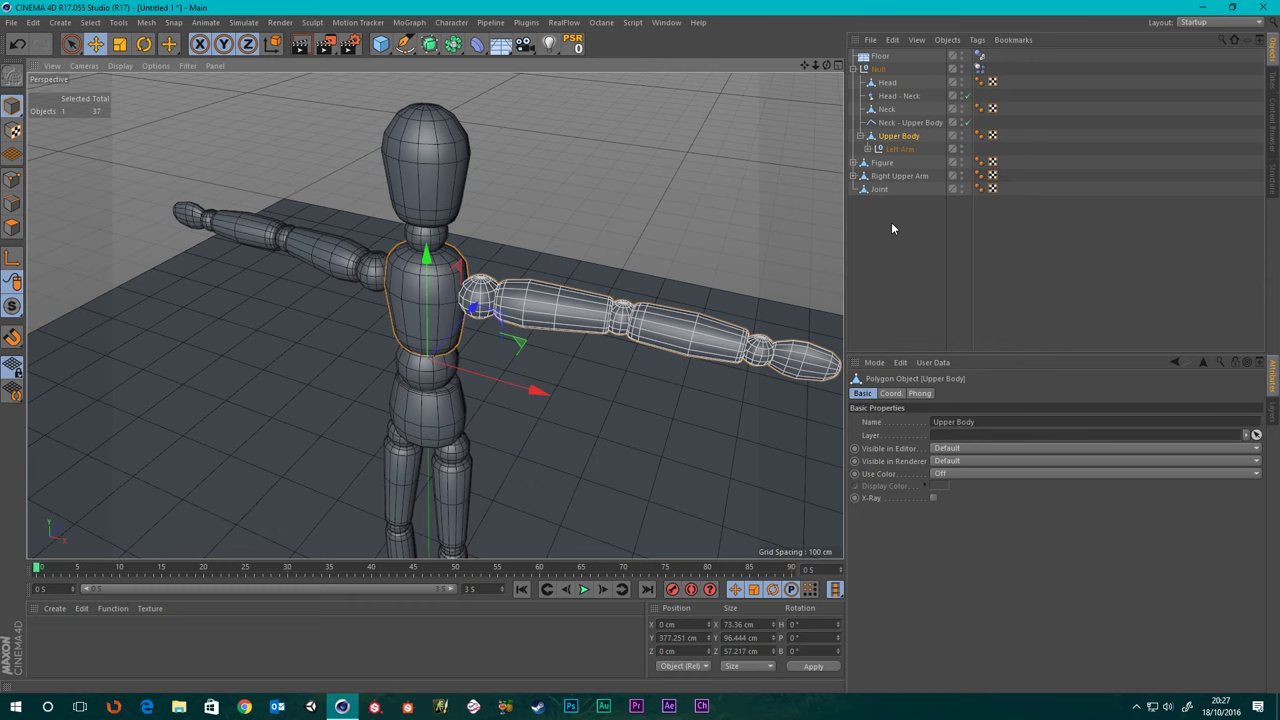
click(891, 222)
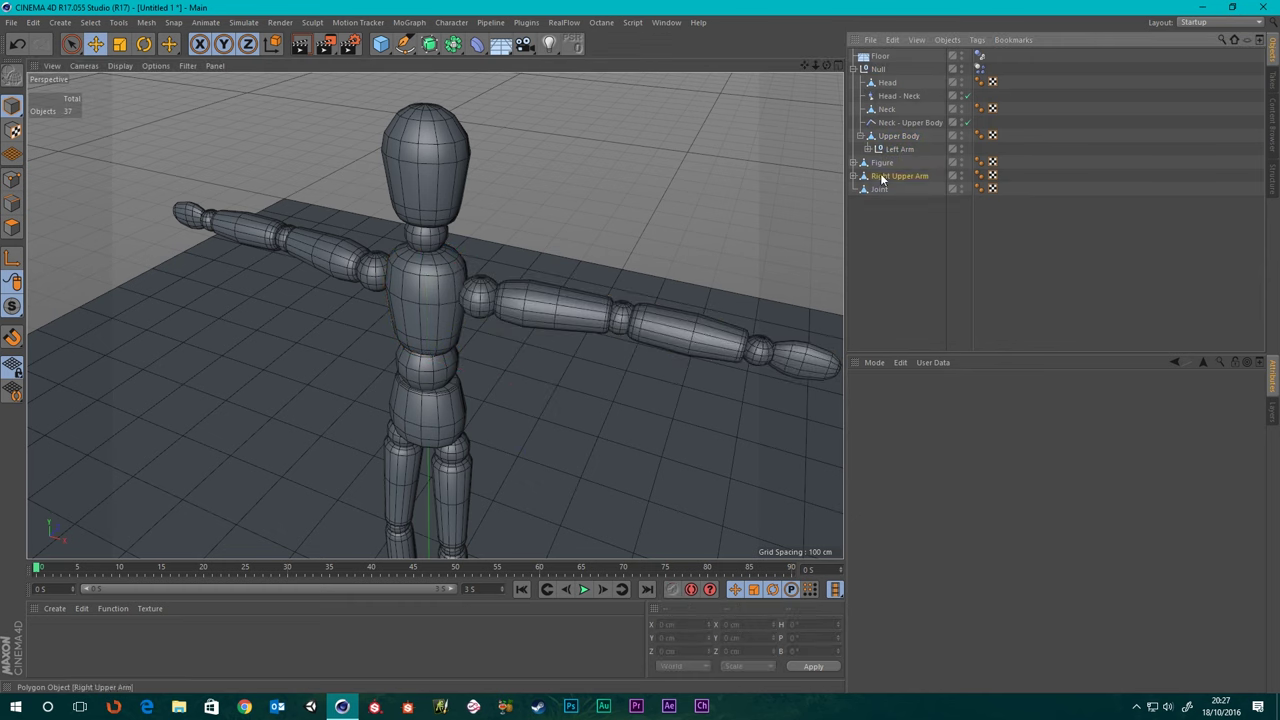
- Move Right Upper Arm to the end of the object list and pull all its nested right arm parts out to the top level
drag(882, 178, 882, 250)
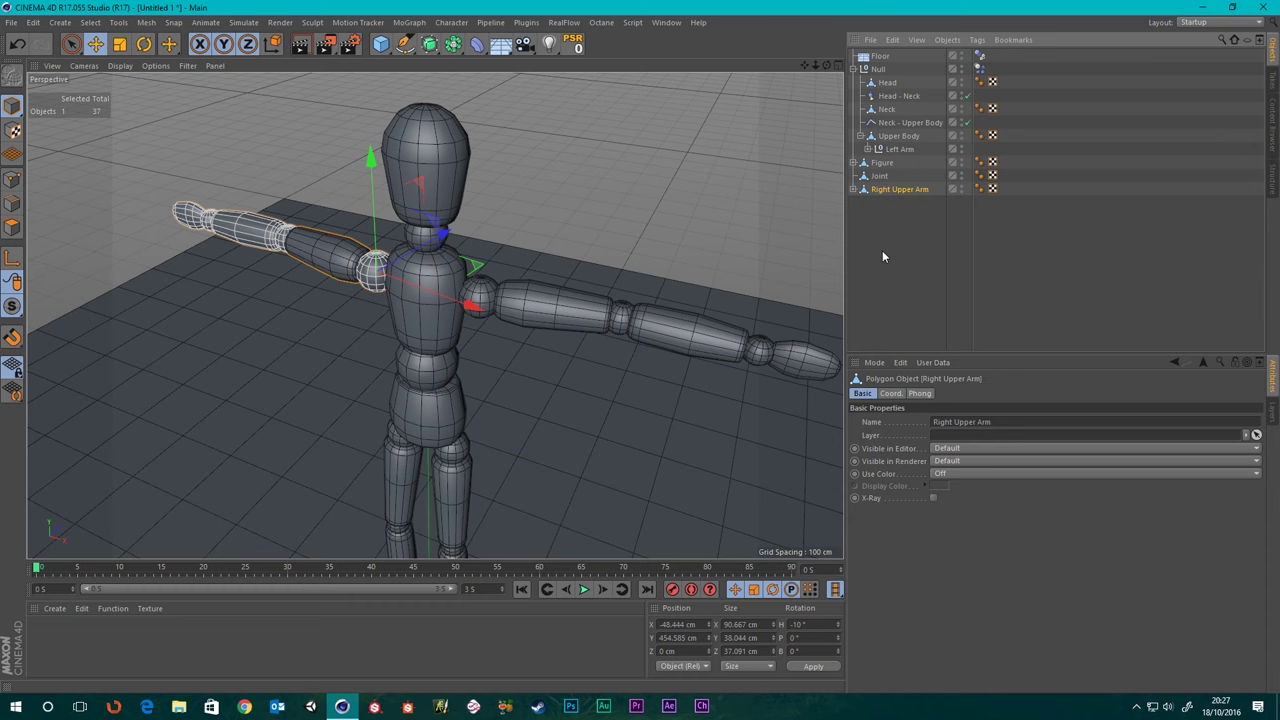
click(855, 190)
click(861, 203)
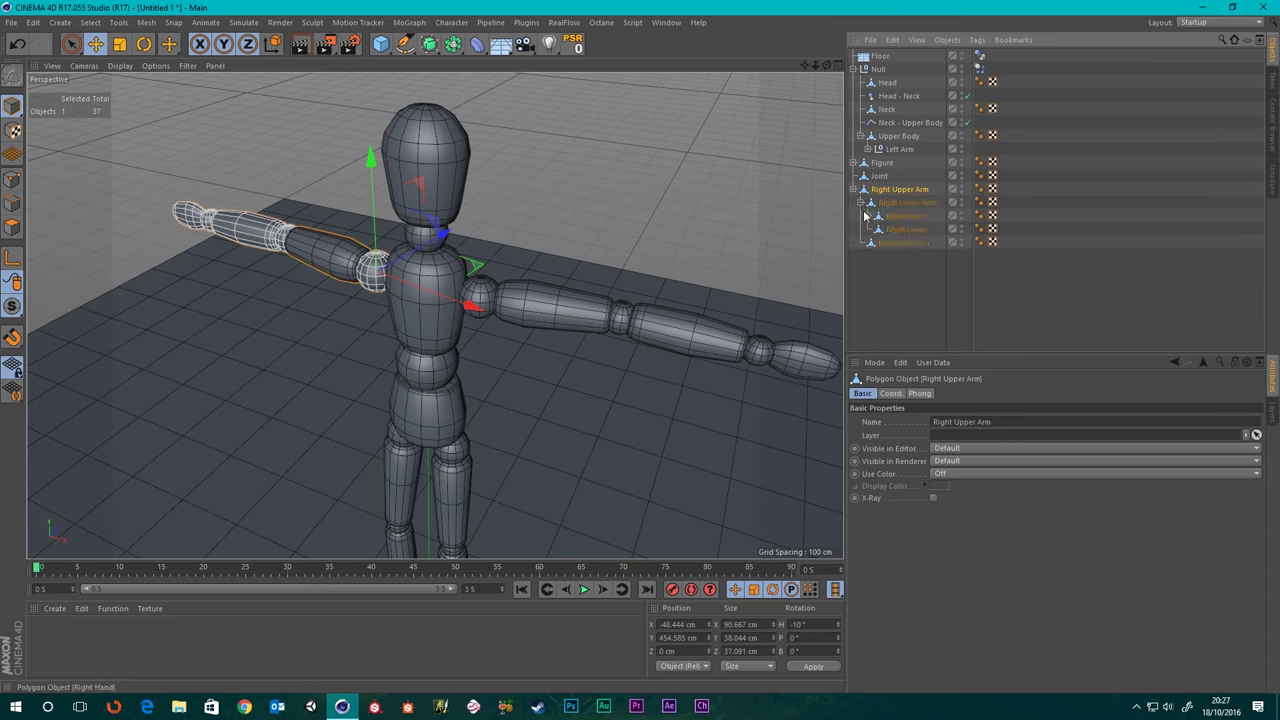
click(868, 216)
drag(882, 306, 893, 318)
drag(907, 243, 901, 287)
drag(899, 216, 889, 303)
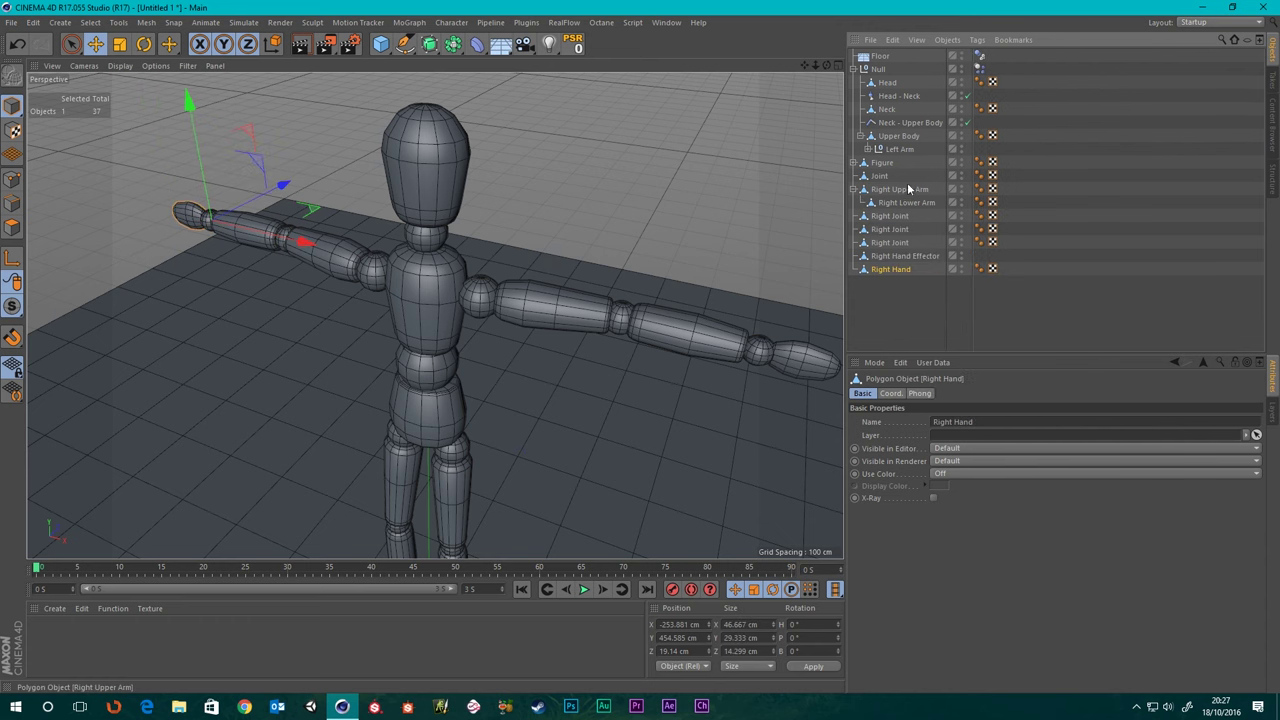
drag(889, 204, 884, 315)
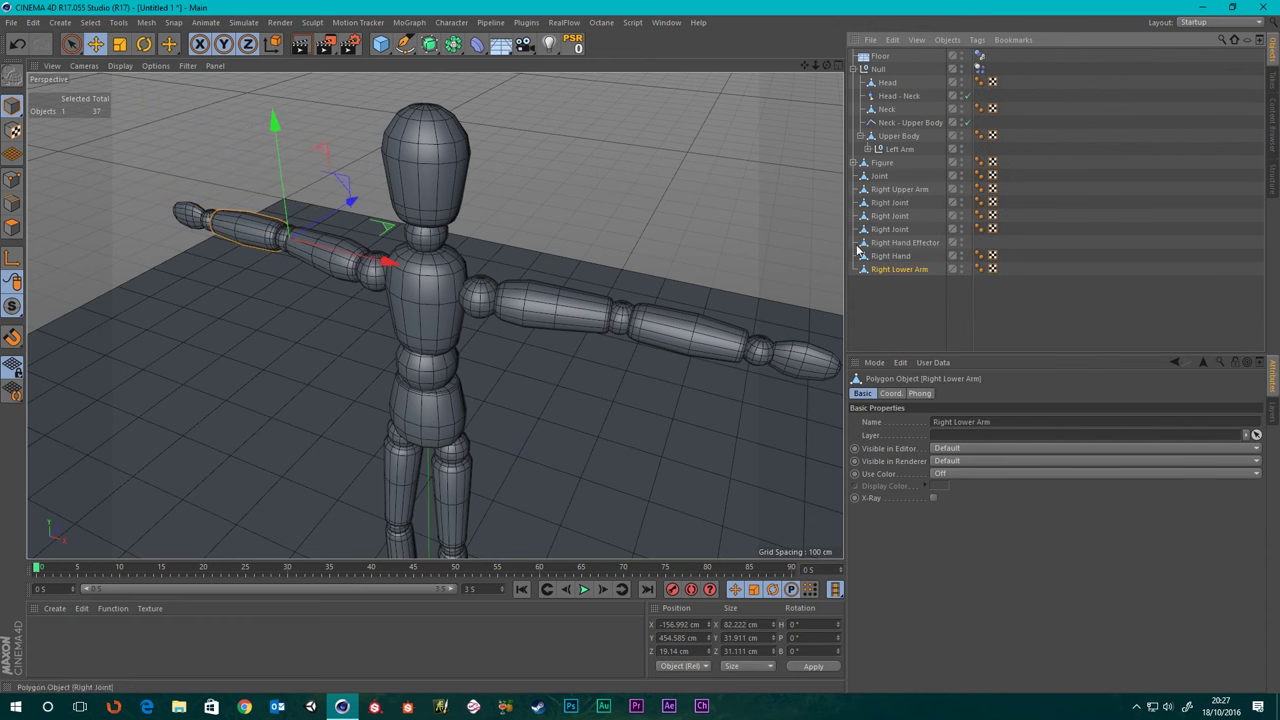
- Move the Right Joint at the shoulder directly above Right Upper Arm and rename it as Right Shoulder
scroll(325, 256, up, 4)
alt+drag(300, 253, 573, 278)
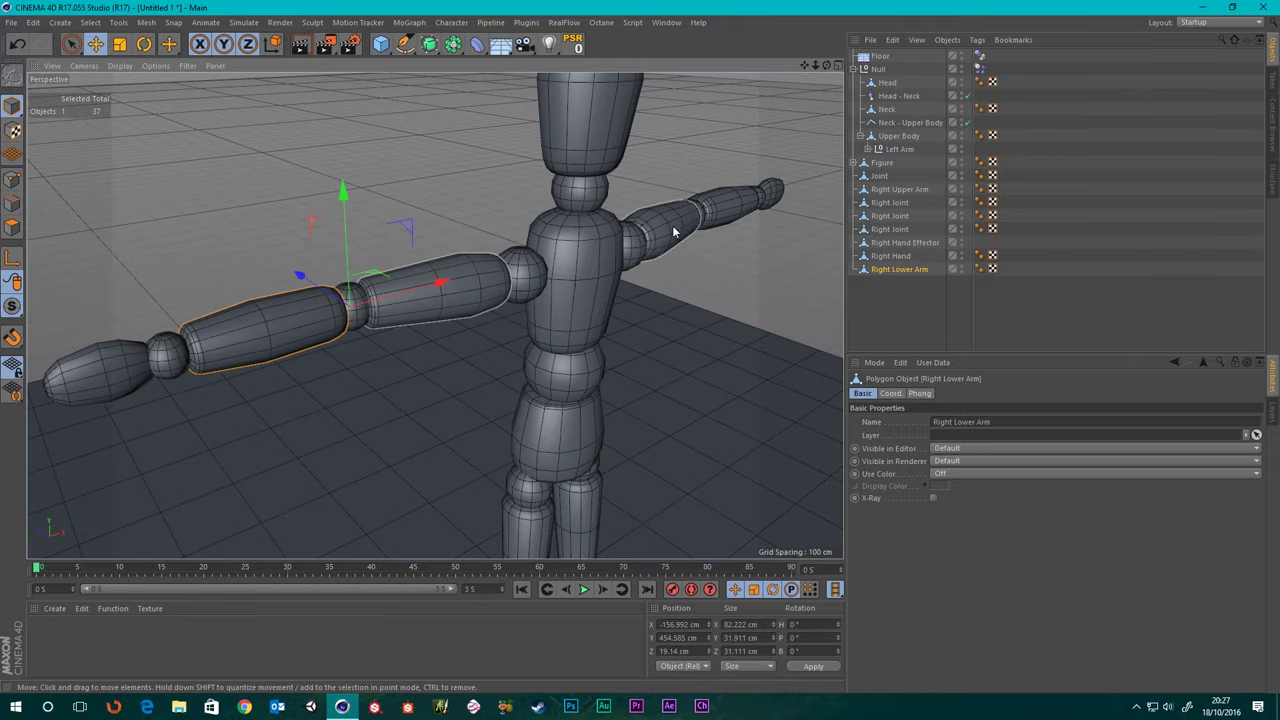
click(886, 191)
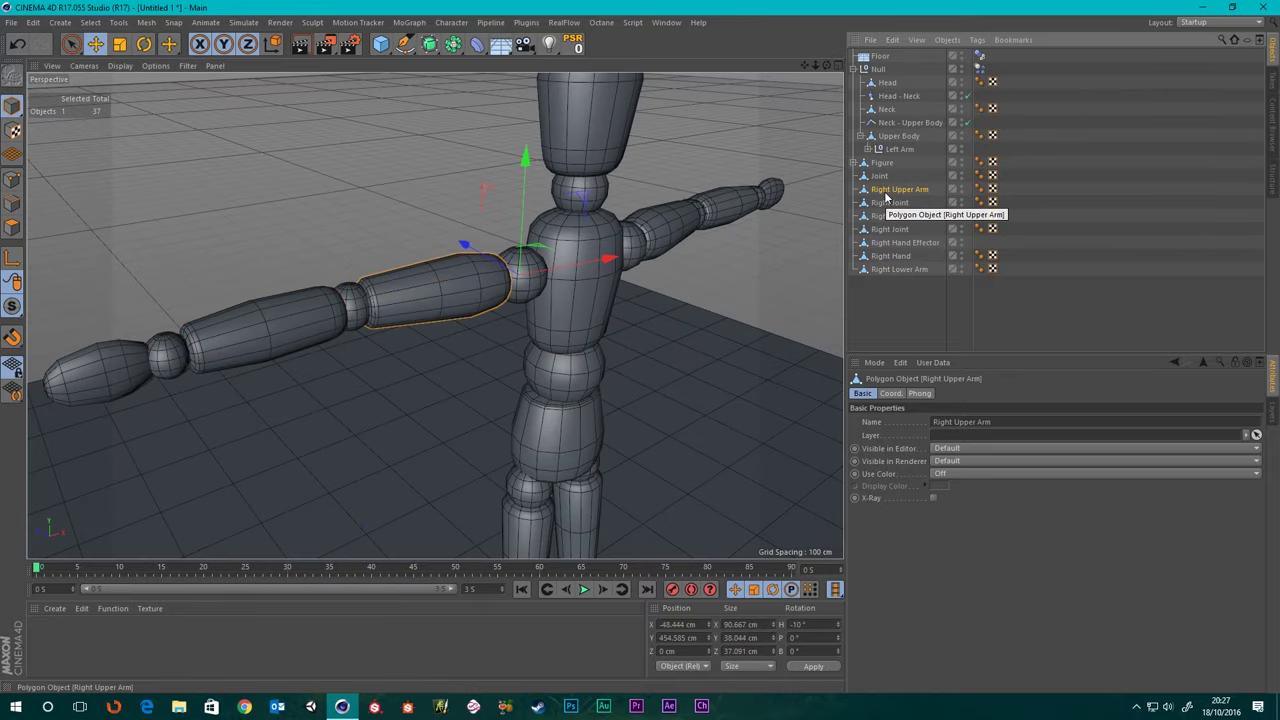
click(887, 205)
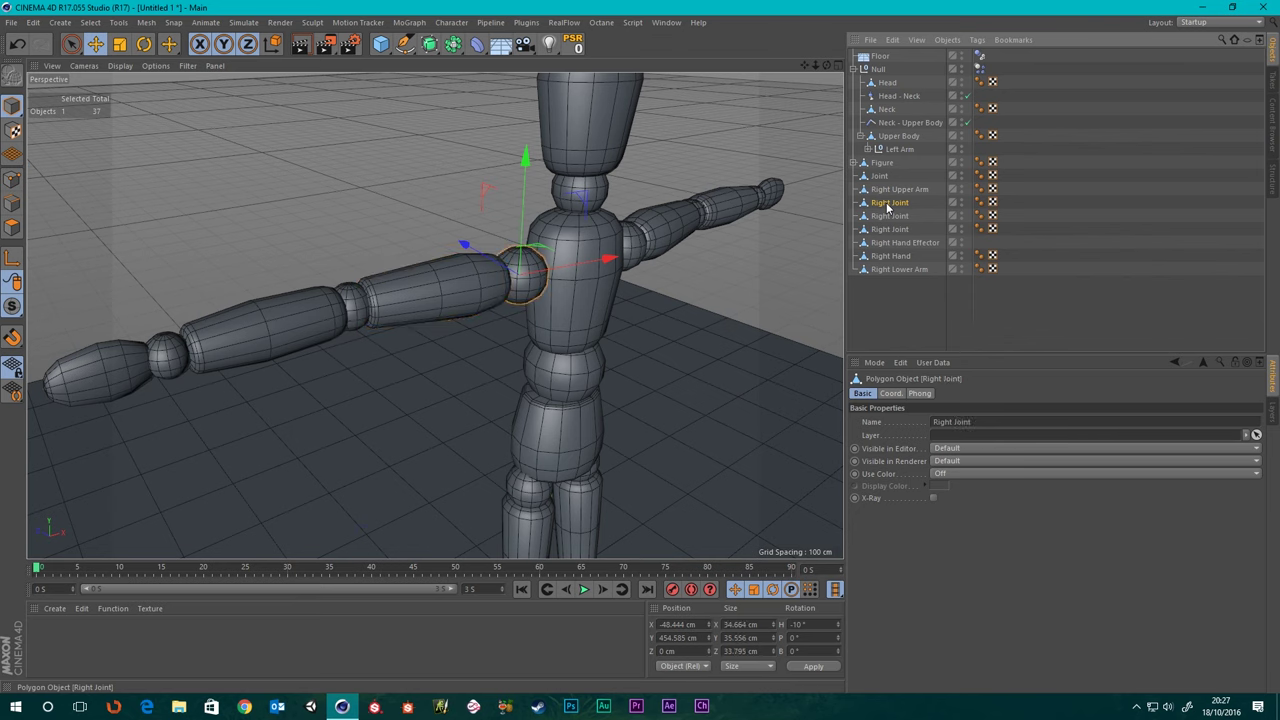
drag(884, 196, 890, 191)
double_click(893, 190)
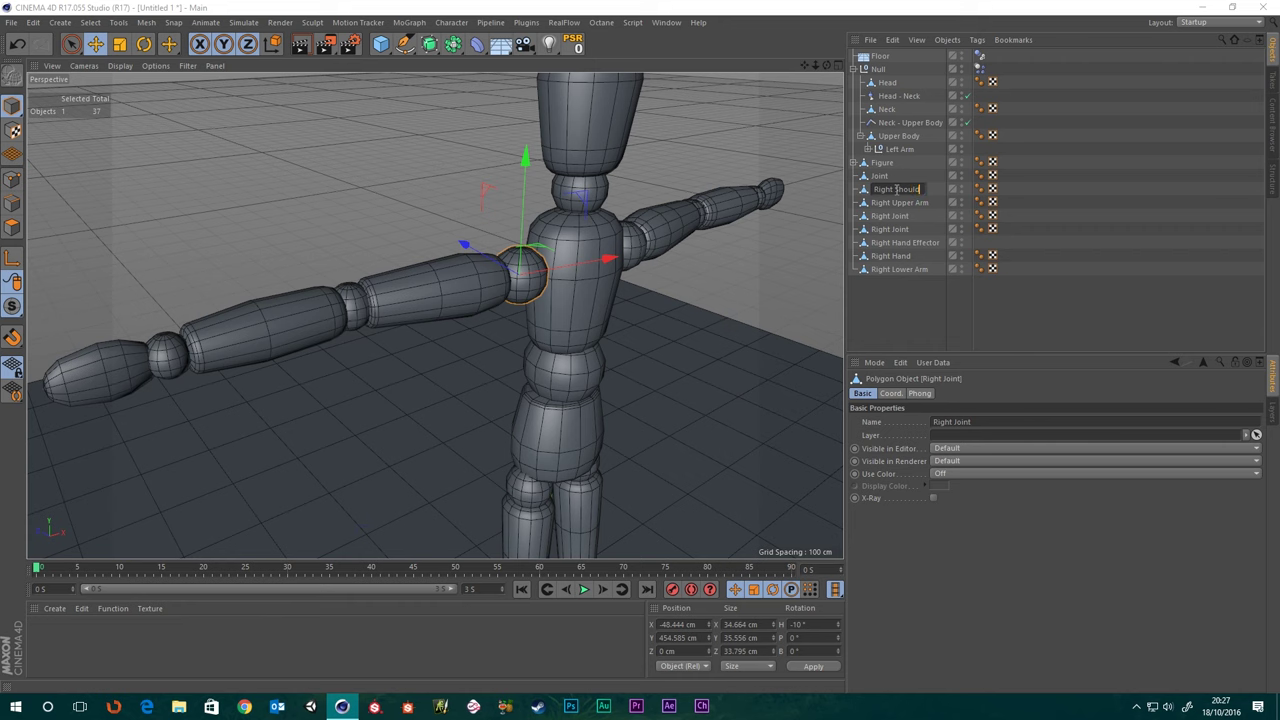
text(Right Shoulder)
key(Return)
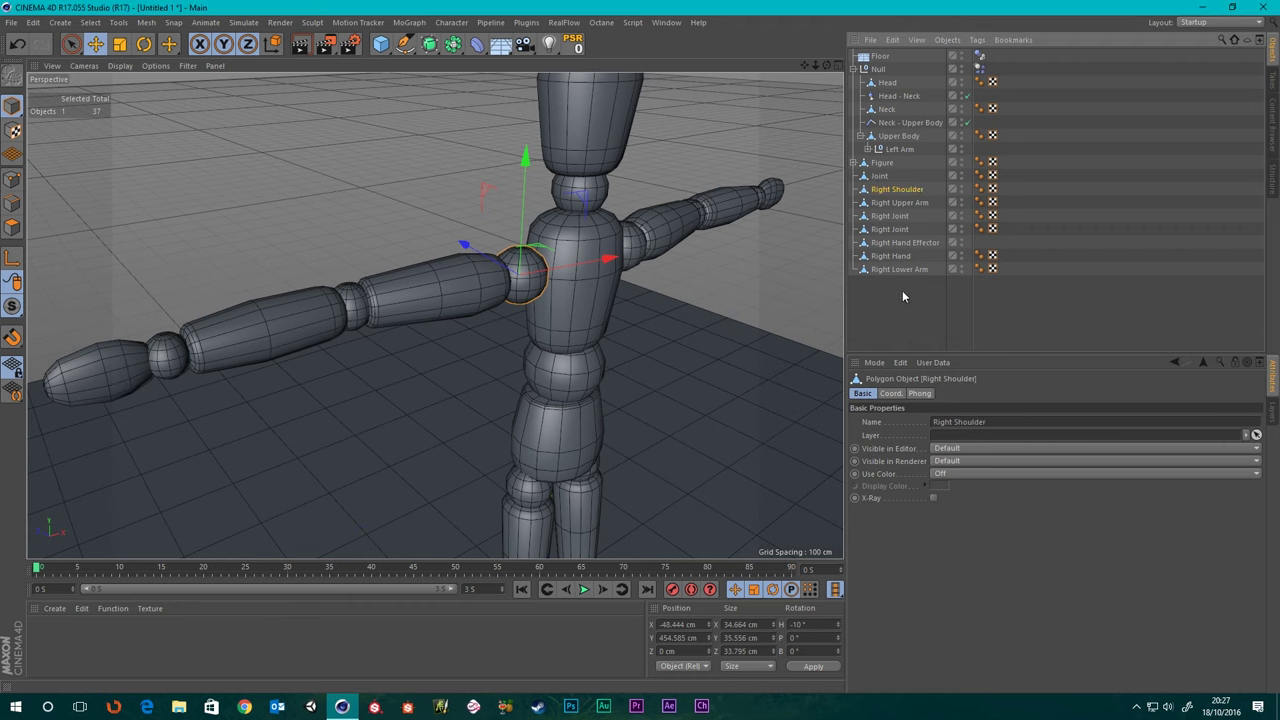
- Rename the Right Joint between the right upper and lower arm as Right Elbow
click(893, 203)
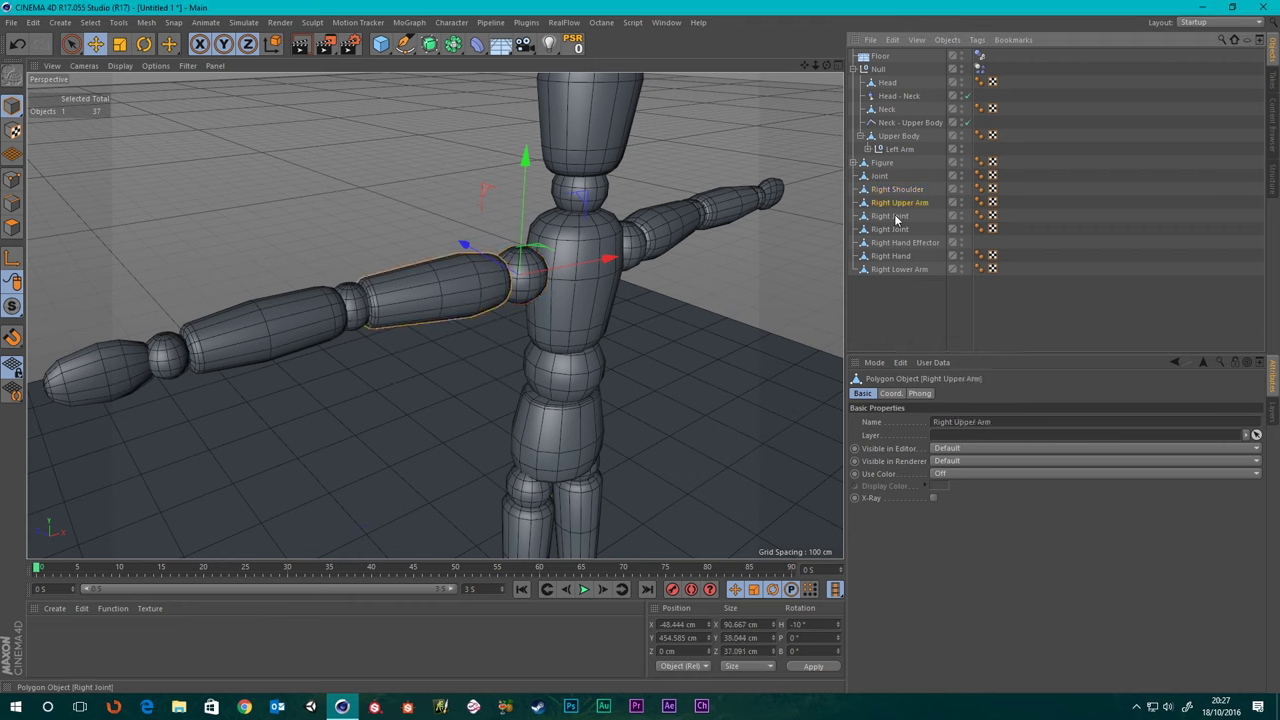
click(896, 217)
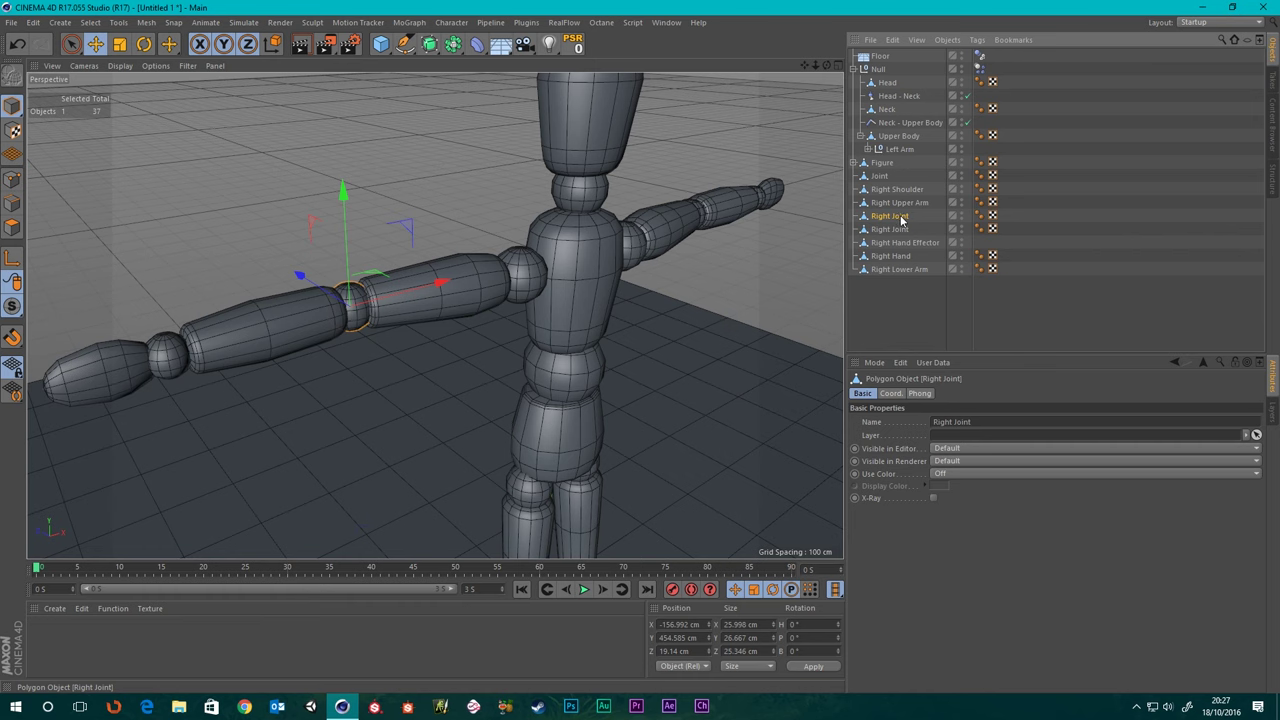
double_click(901, 217)
key(BackSpace)
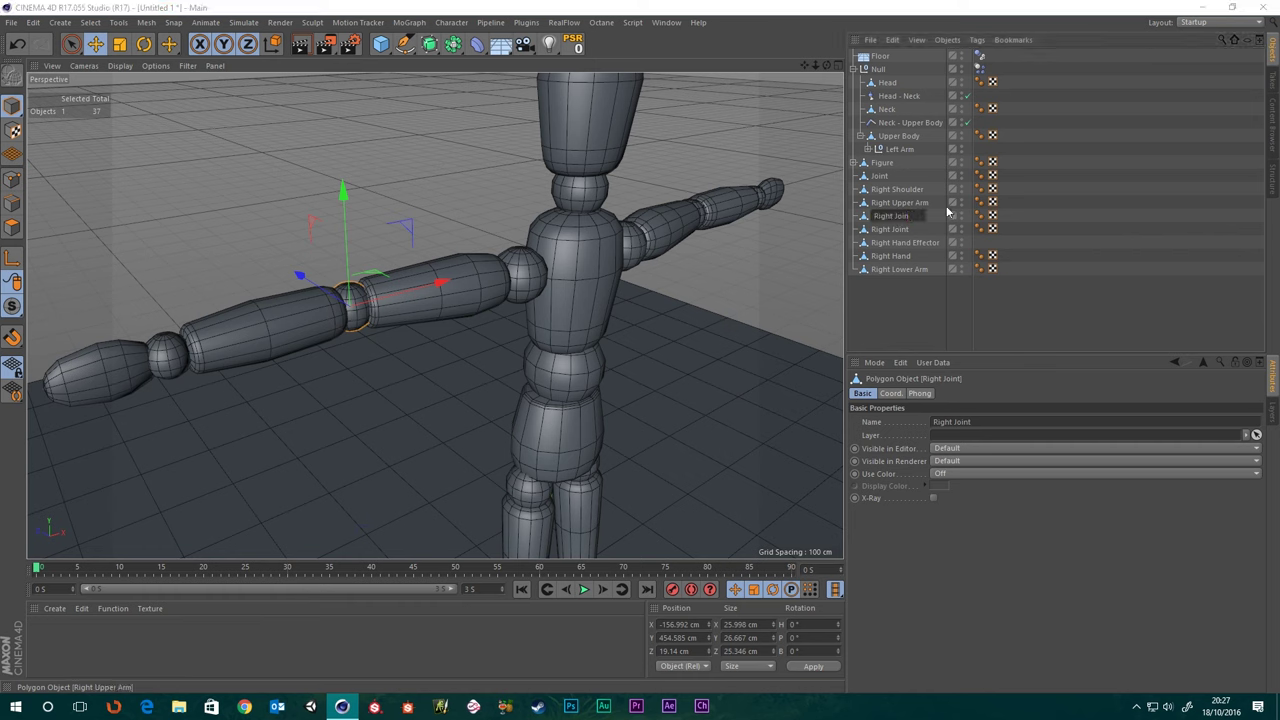
text(Elbow)
key(Return)
click(895, 230)
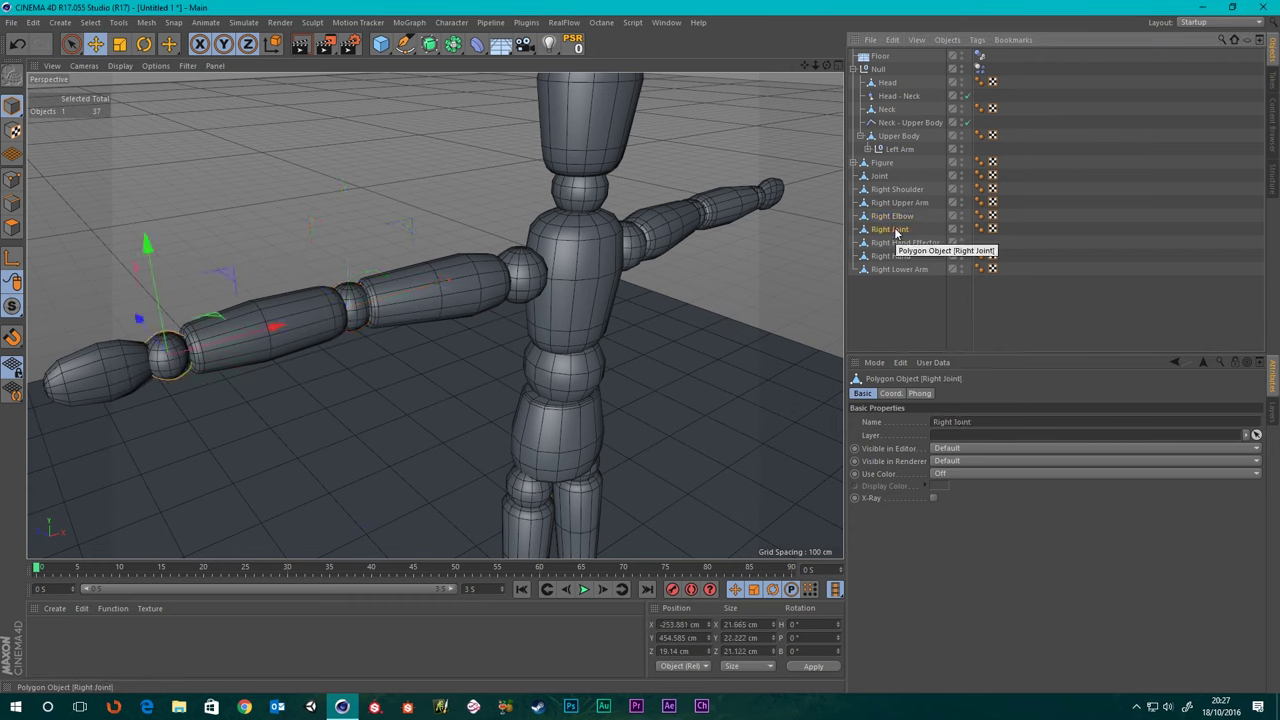
double_click(896, 230)
key(Return)
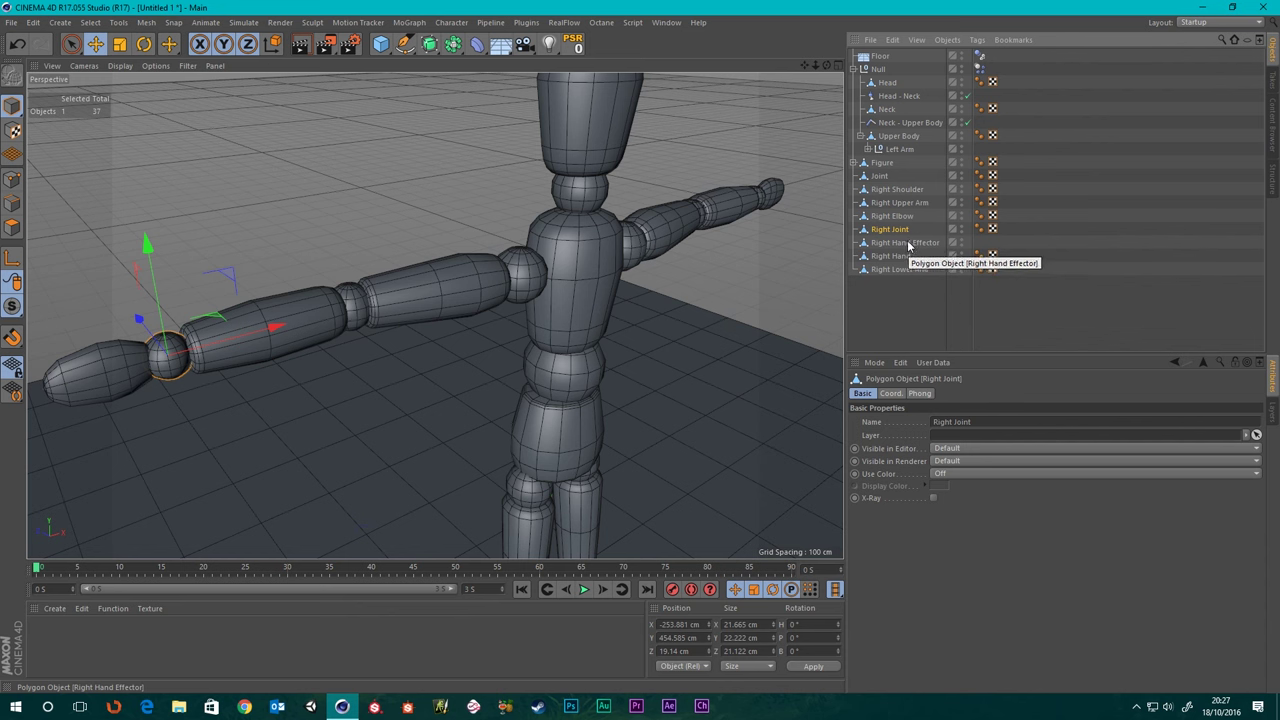
- Inspect the Right Hand Effector at the fingertips of the right hand and delete it
click(907, 244)
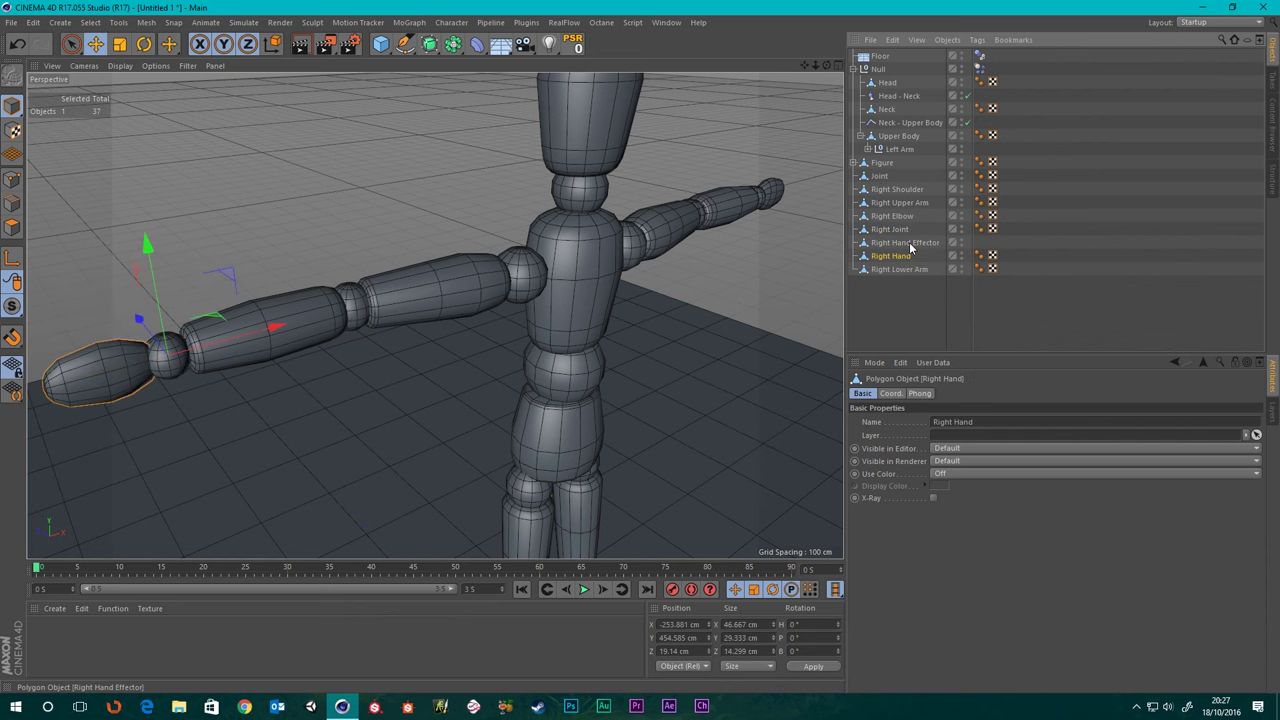
scroll(360, 345, down, 6)
alt+middle_drag(357, 357, 397, 354)
scroll(343, 351, up, 3)
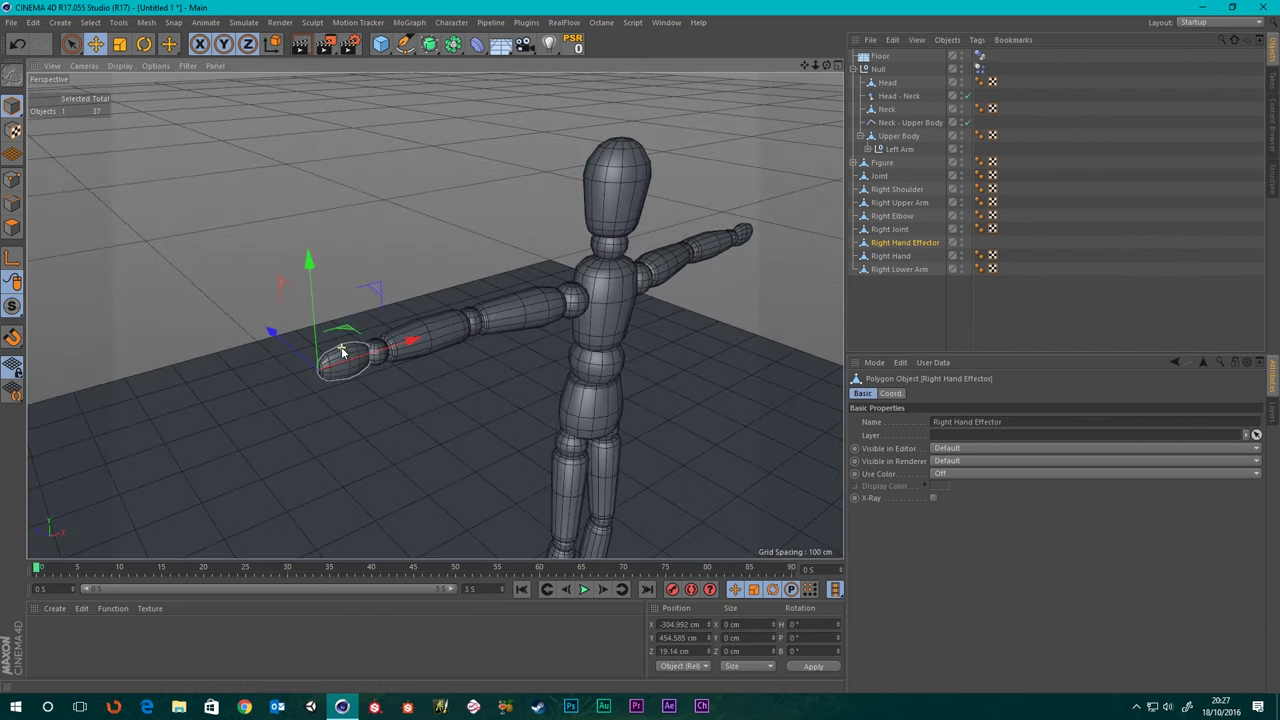
scroll(407, 354, up, 2)
scroll(407, 355, up, 2)
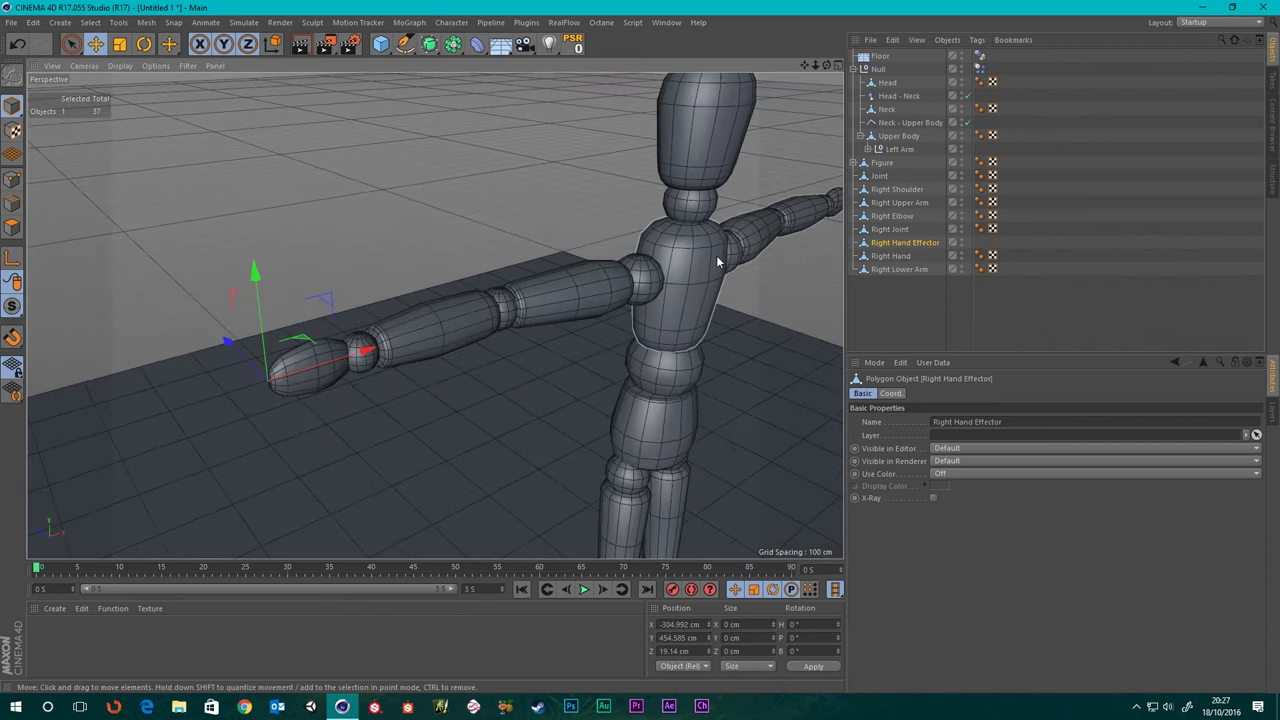
key(Delete)
- Move Right Lower Arm directly below Right Elbow in the object list
click(905, 246)
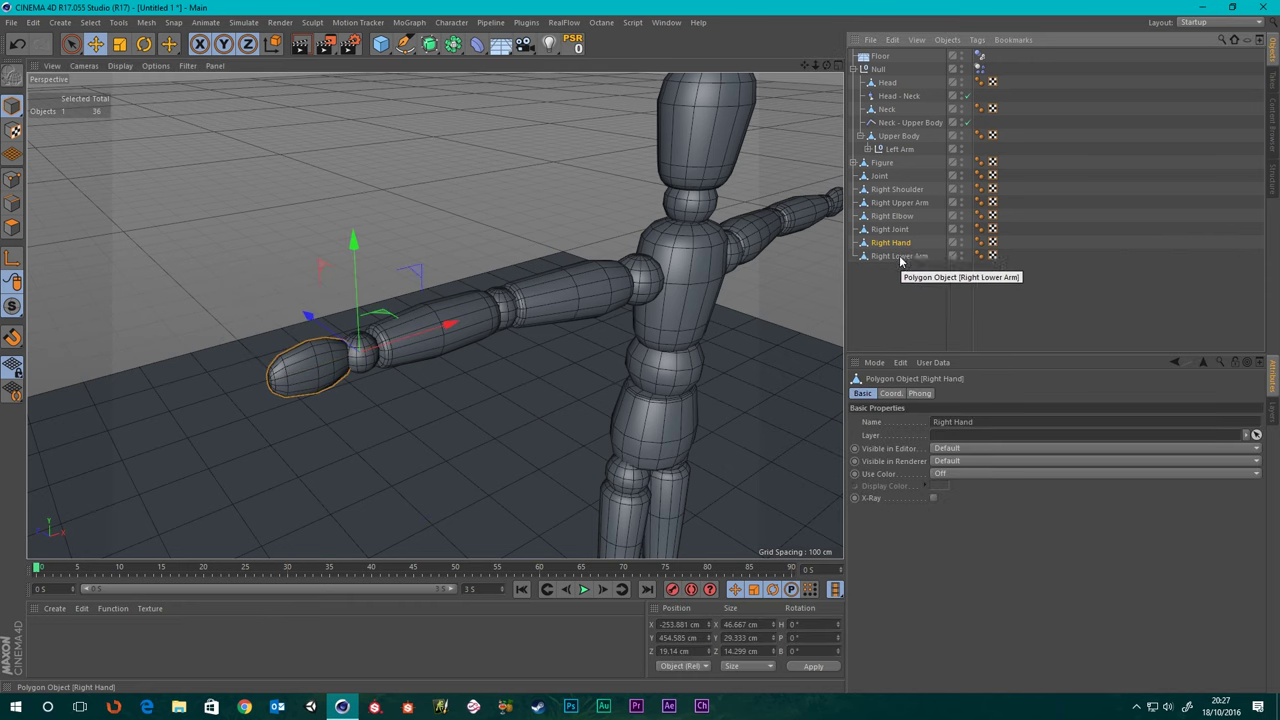
click(899, 256)
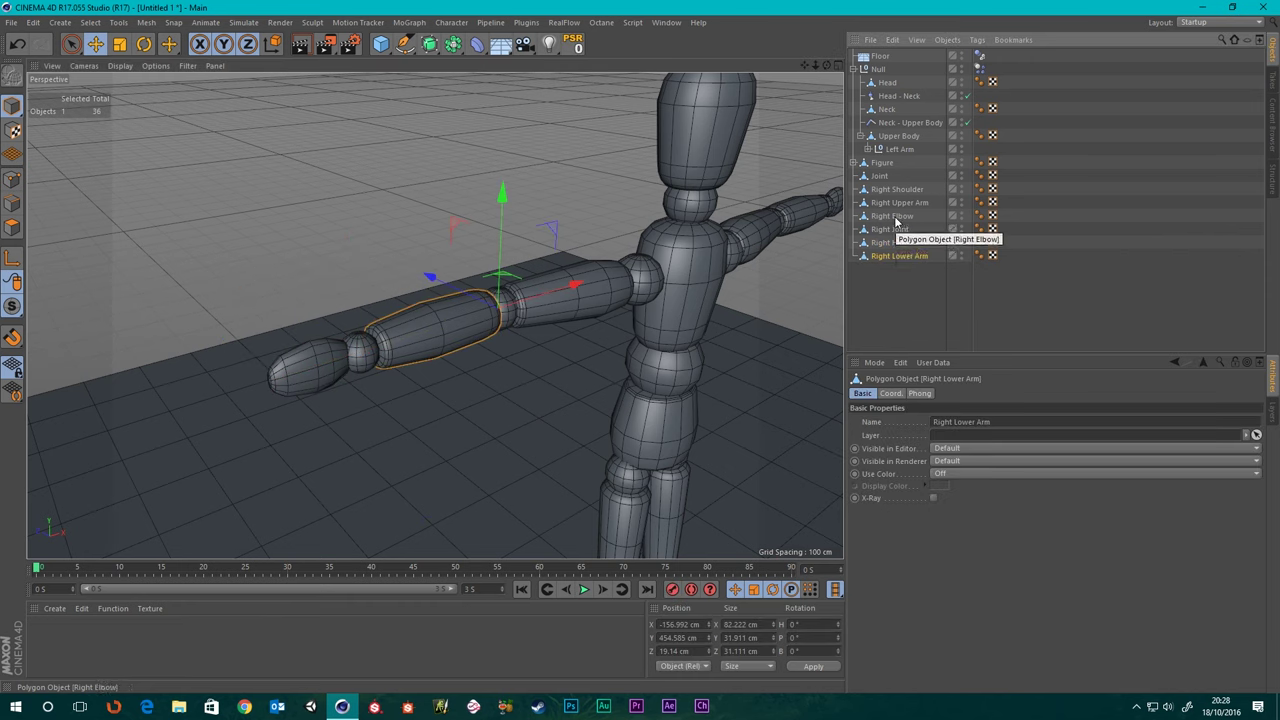
click(890, 216)
drag(896, 258, 904, 230)
- Rename the remaining Right Joint, between the lower arm and the hand, as Right Wrist
double_click(893, 244)
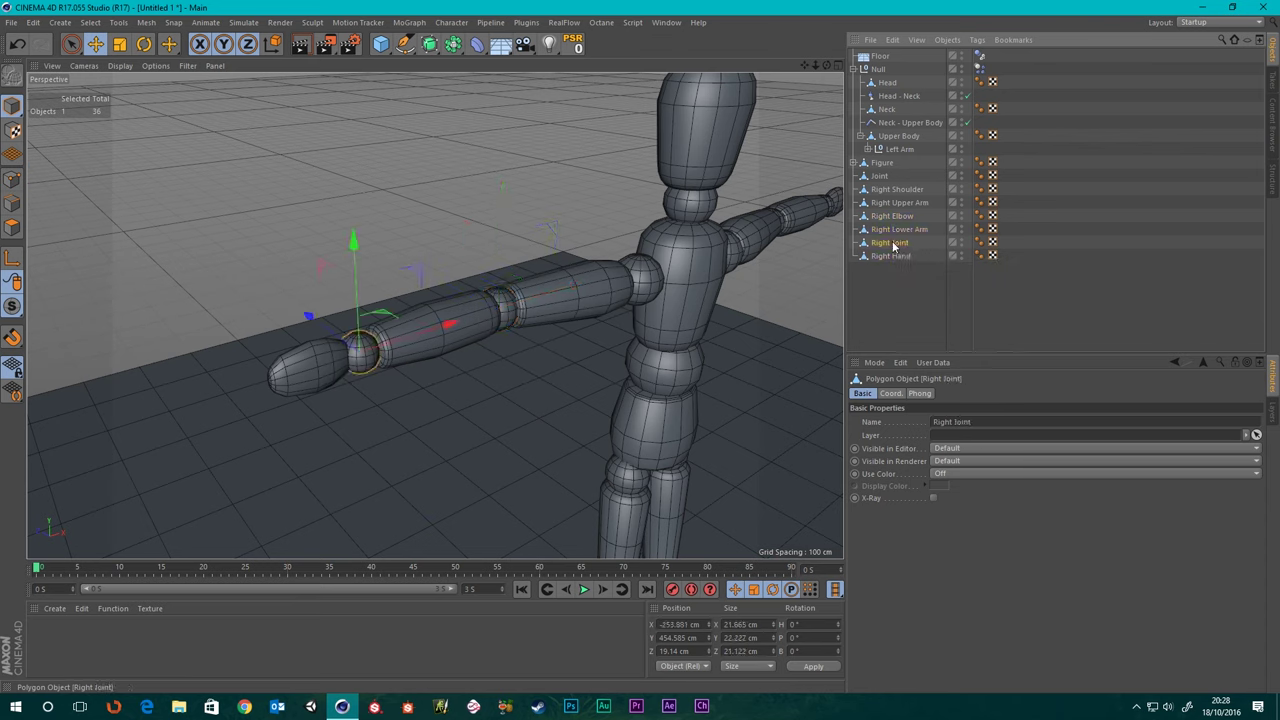
click(921, 243)
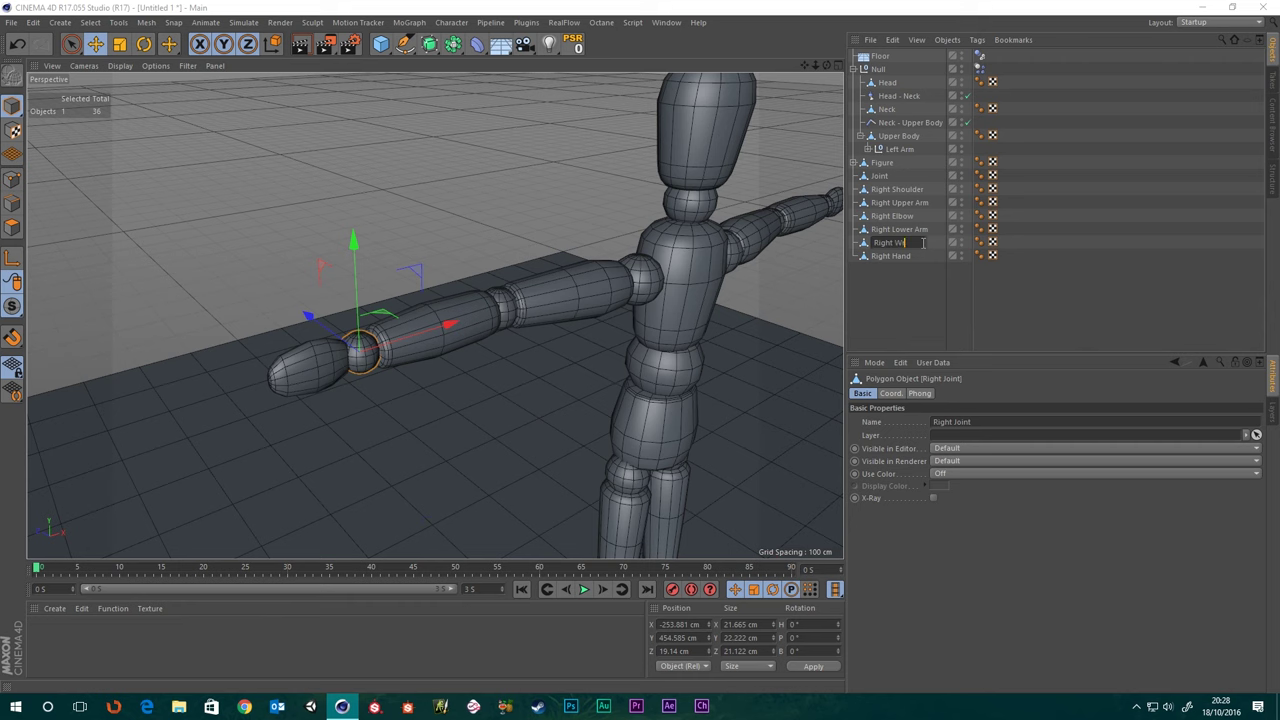
text(Wrist)
key(Return)
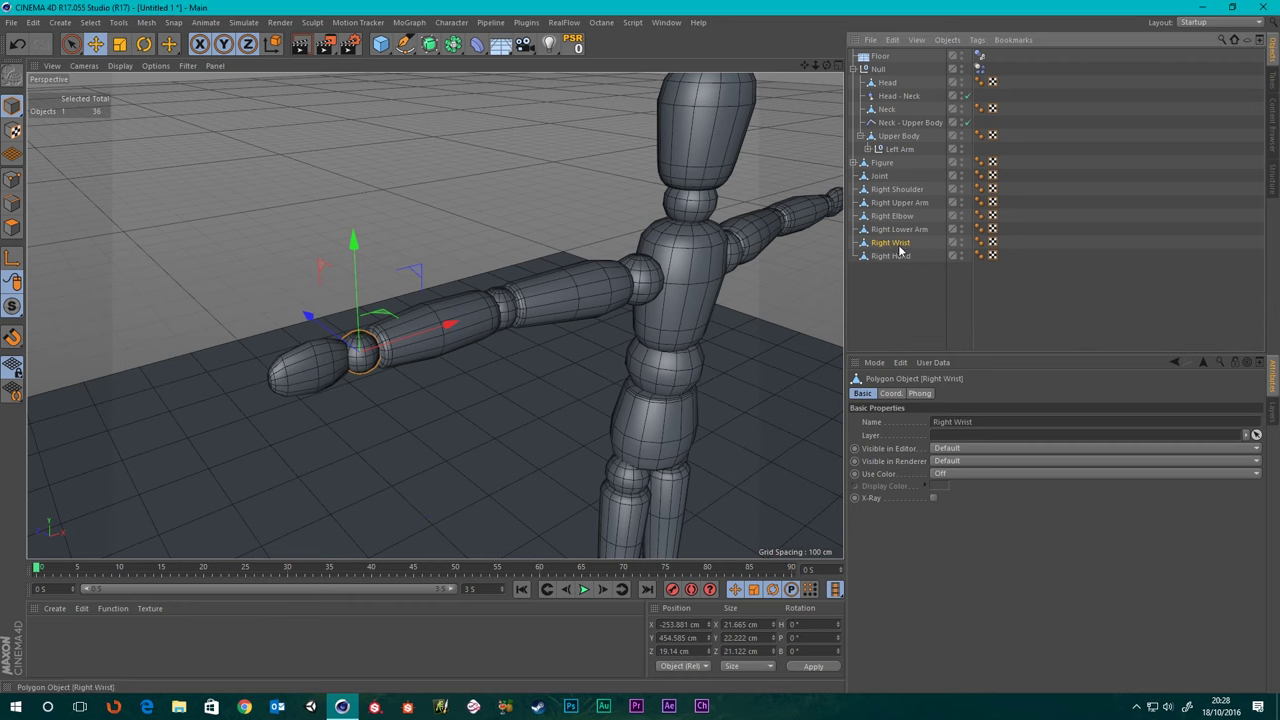
- Check the order of the right arm parts and group the six objects from Right Shoulder to Right Hand under a new Null
click(893, 257)
click(895, 230)
click(894, 216)
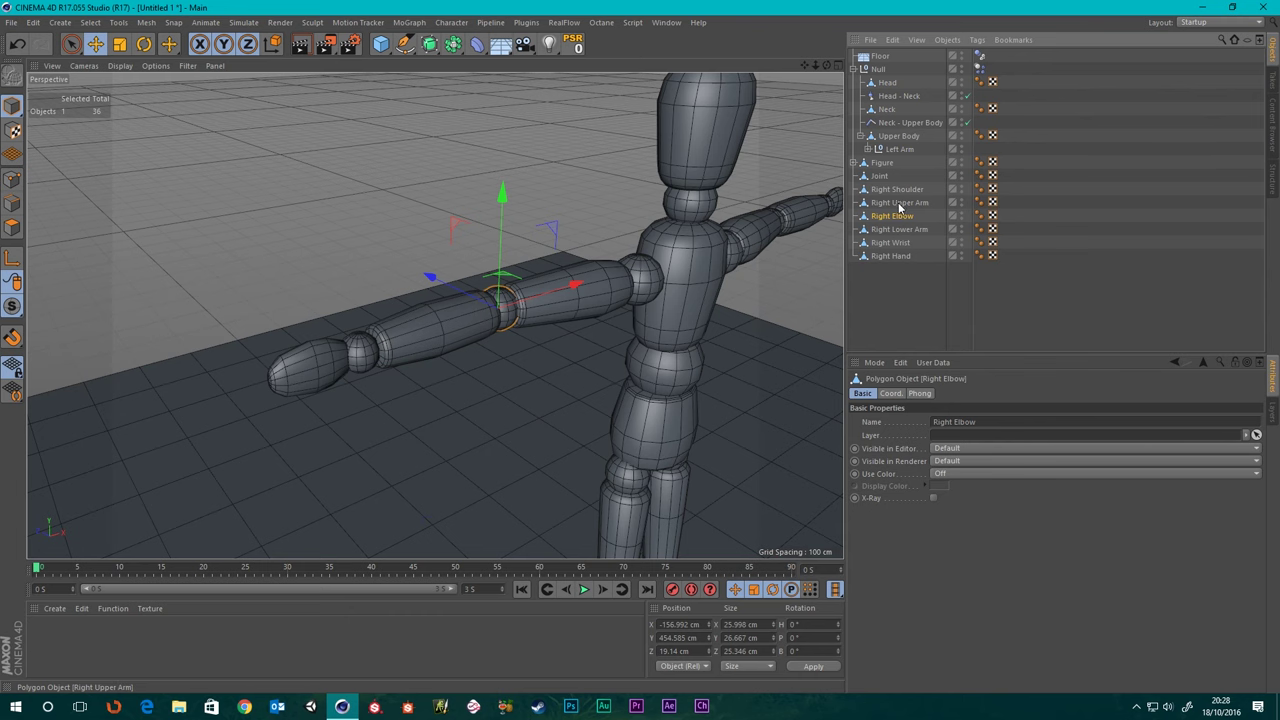
click(897, 190)
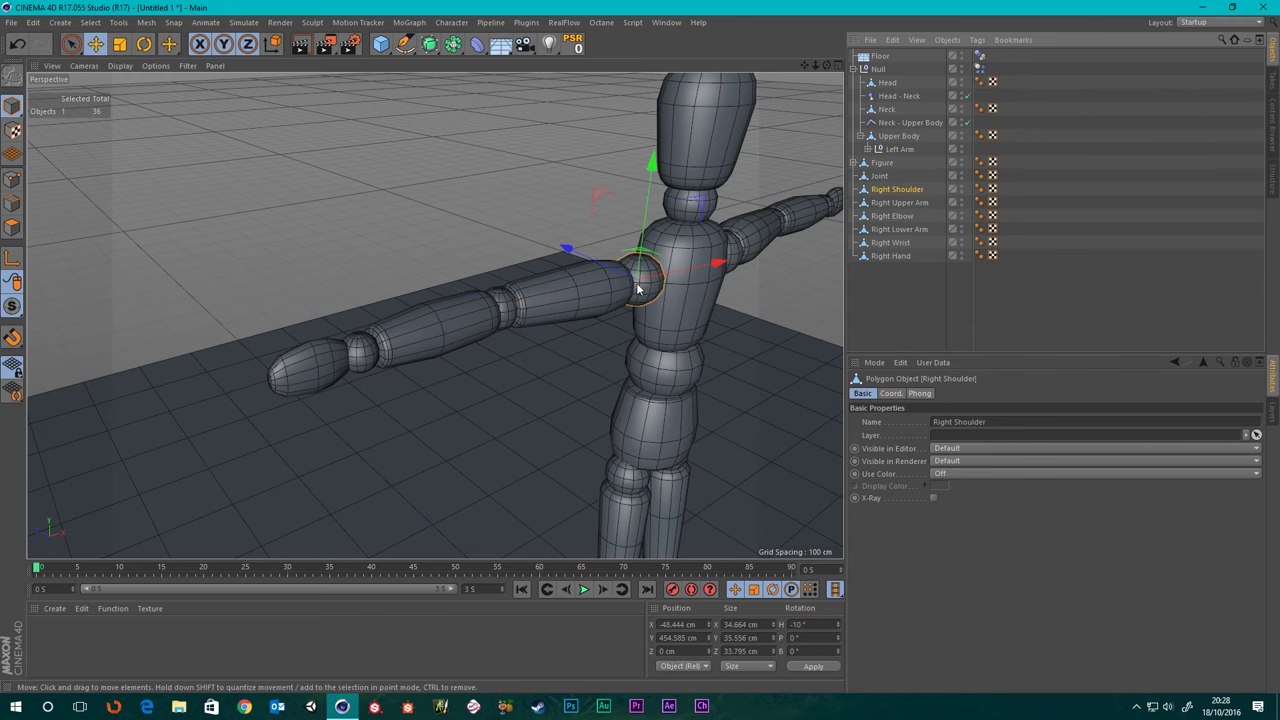
alt+drag(637, 285, 589, 280)
alt+middle_drag(589, 280, 364, 257)
alt+drag(518, 258, 592, 306)
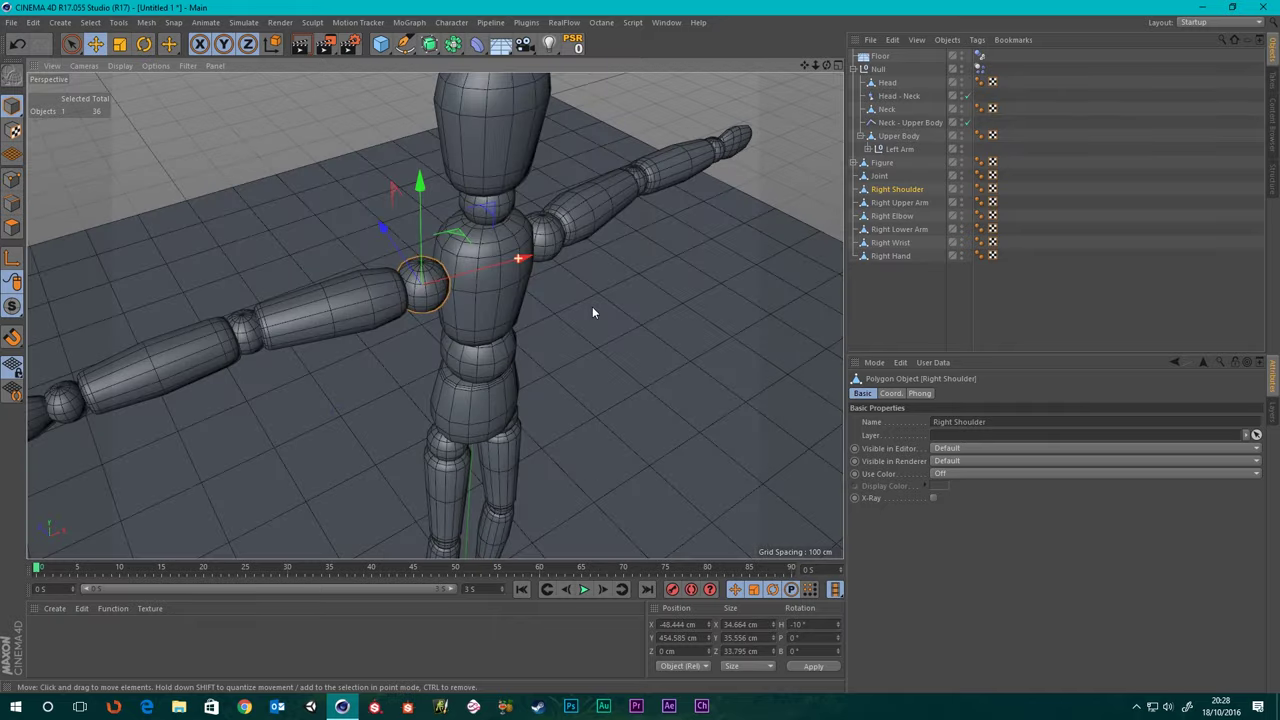
drag(894, 295, 880, 192)
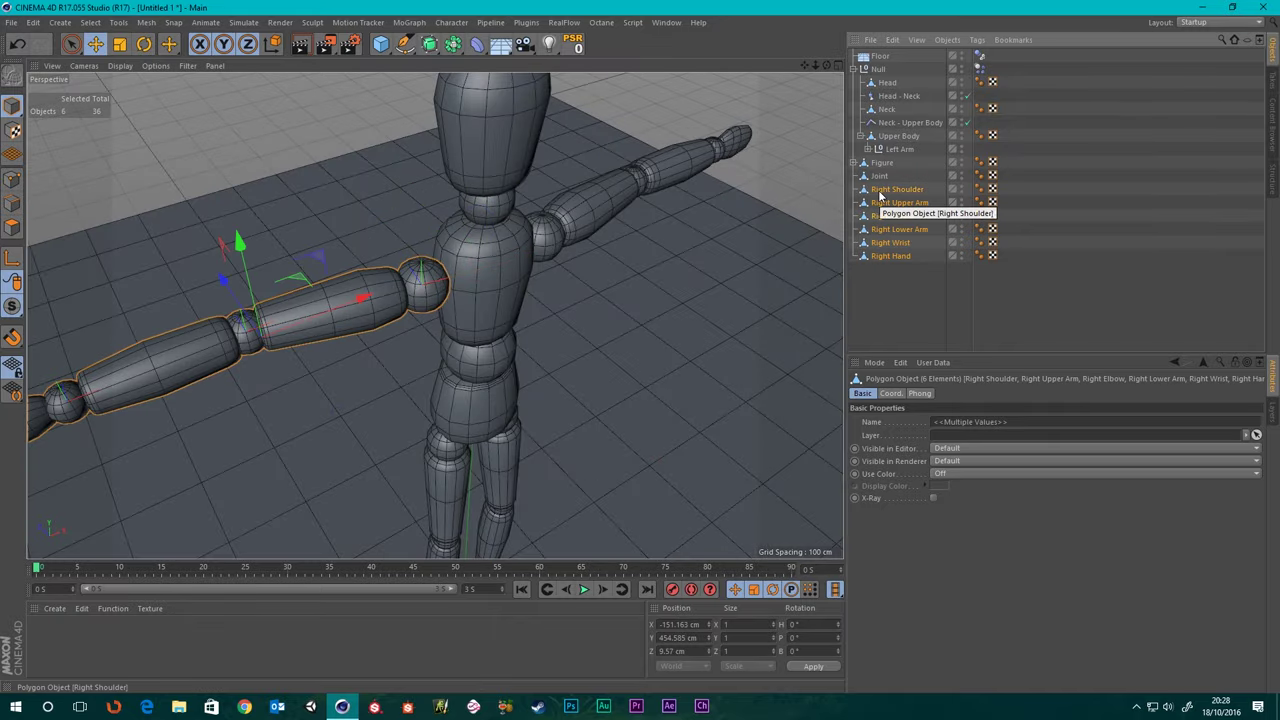
key(alt+g)
- Rename the right arm's Null as Right Arm and make it a child of Upper Body below Left Arm
double_click(883, 189)
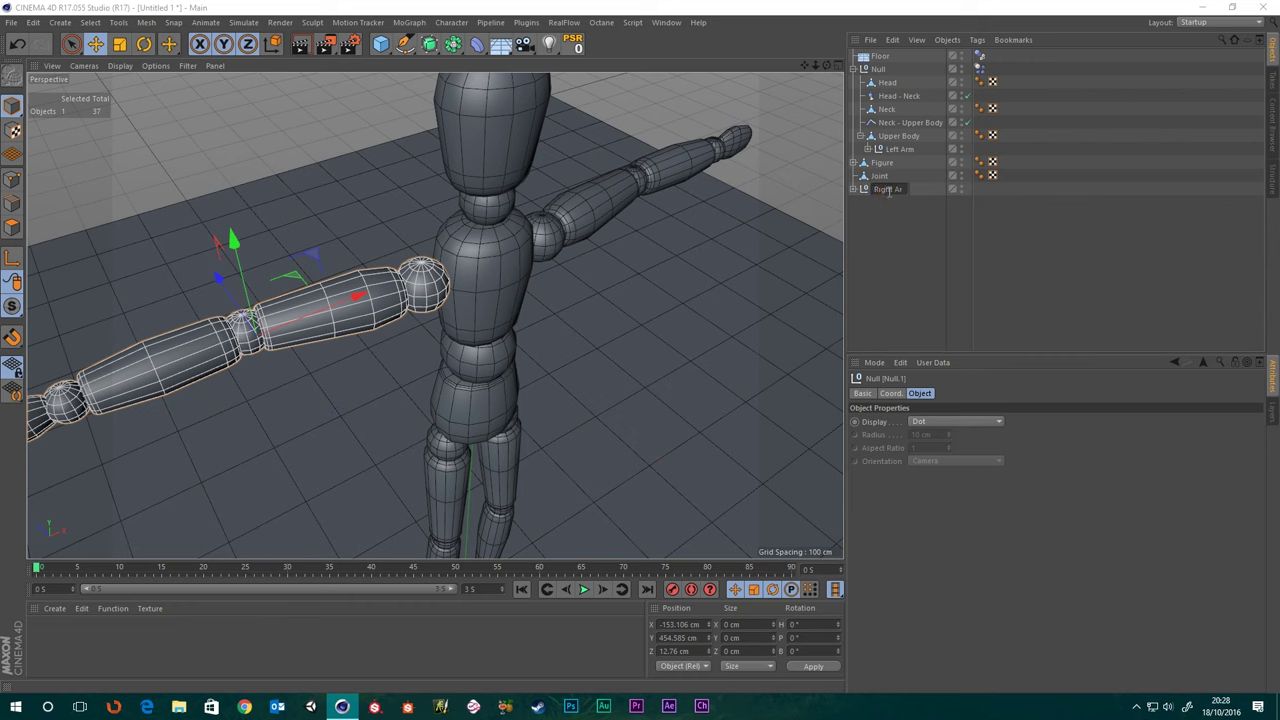
text(Right Arm)
key(Return)
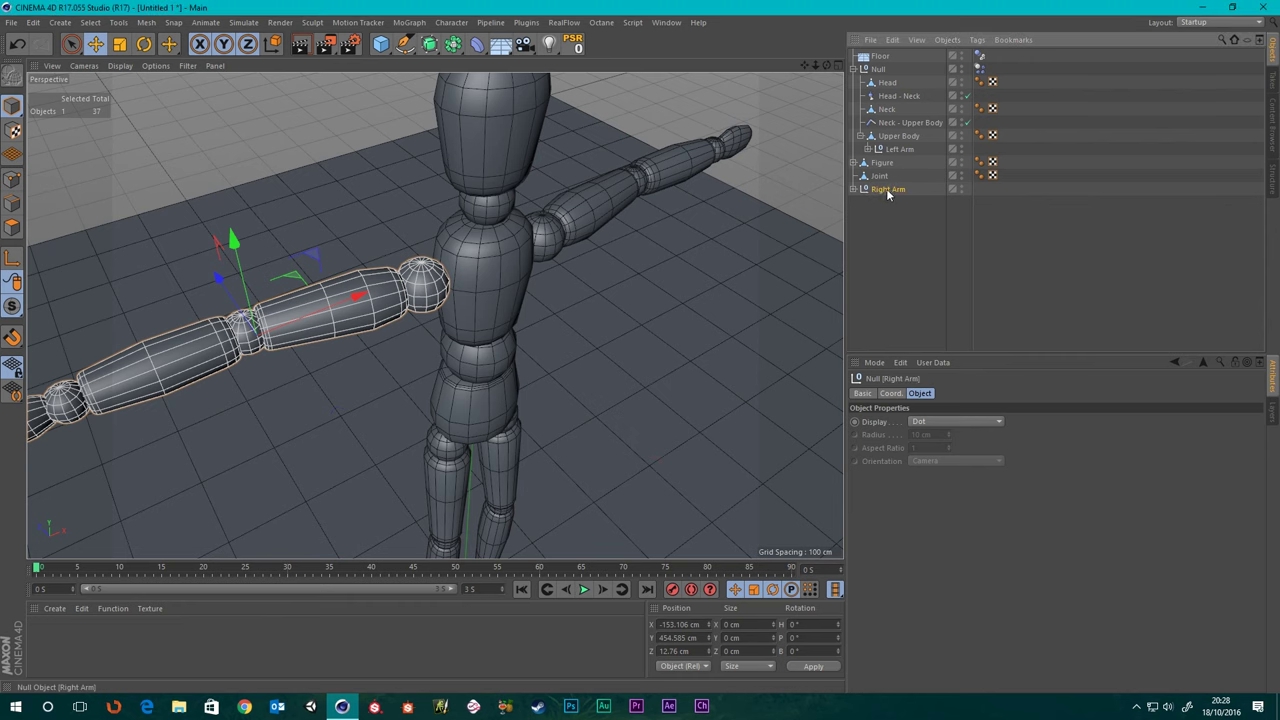
drag(897, 160, 897, 162)
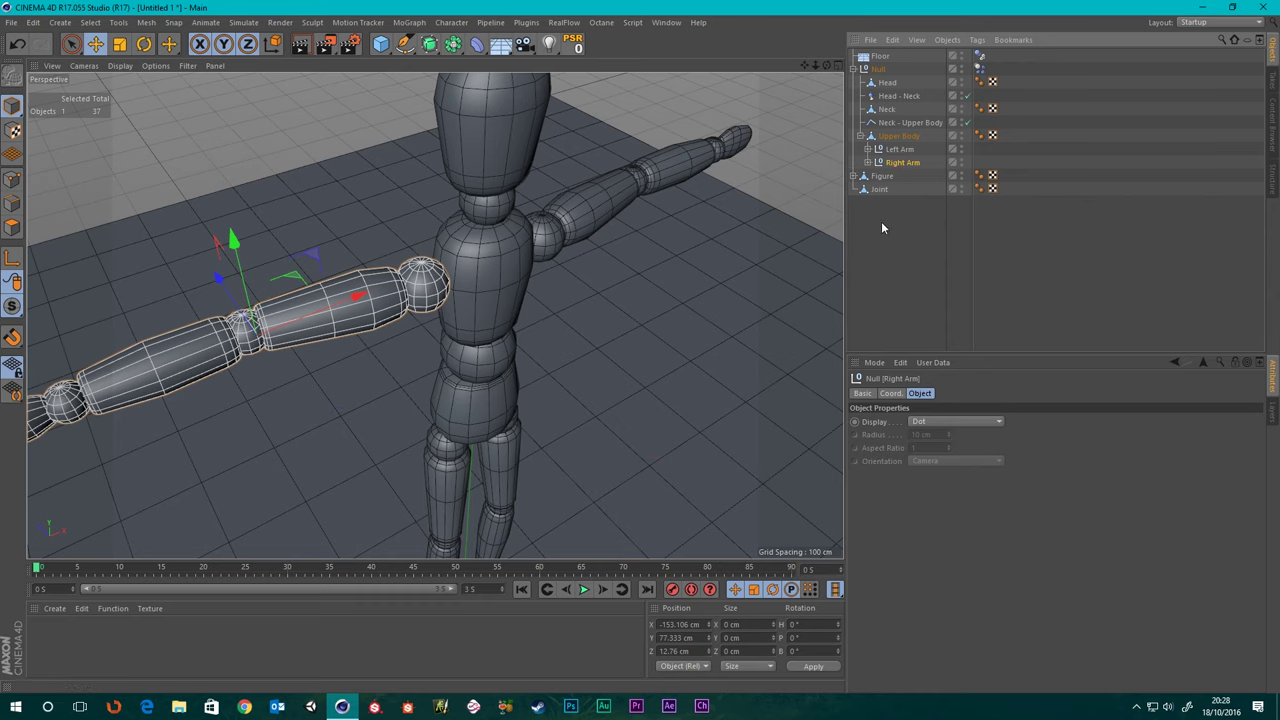
- Play the simulation with the whole figure in view to test it, and return to the start frame
click(369, 343)
scroll(394, 378, down, 5)
alt+drag(394, 378, 858, 215)
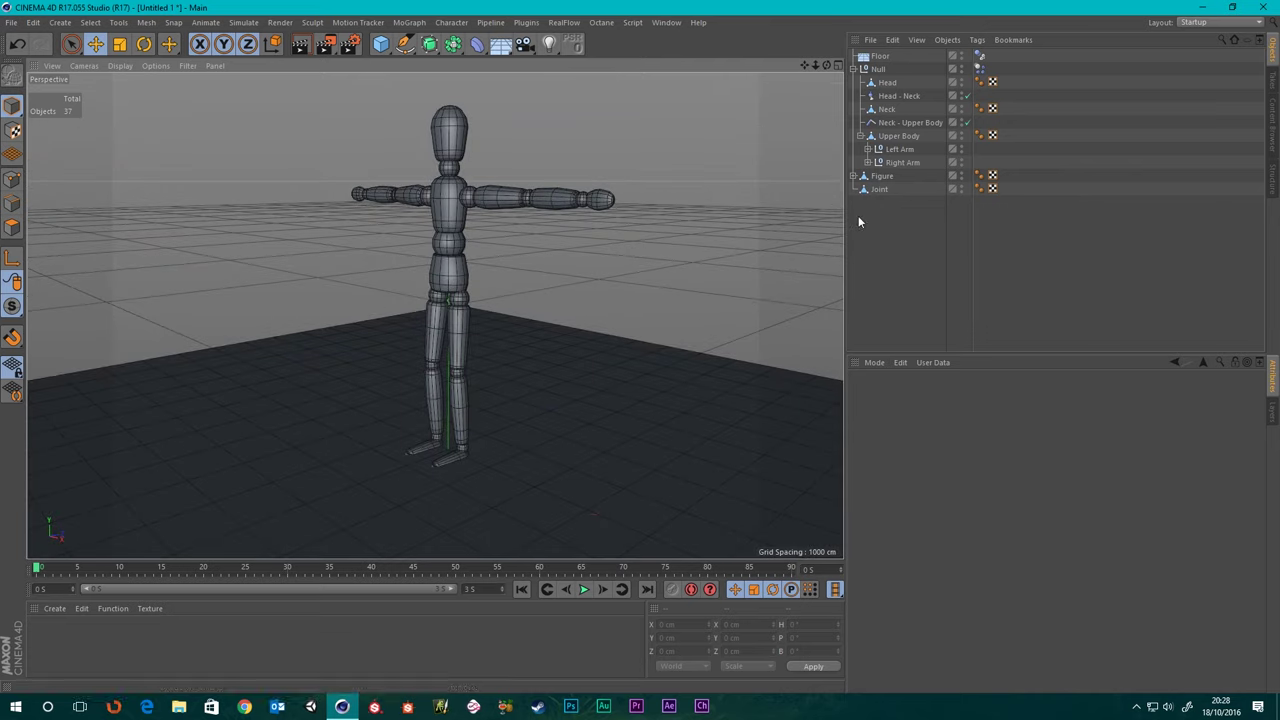
click(584, 589)
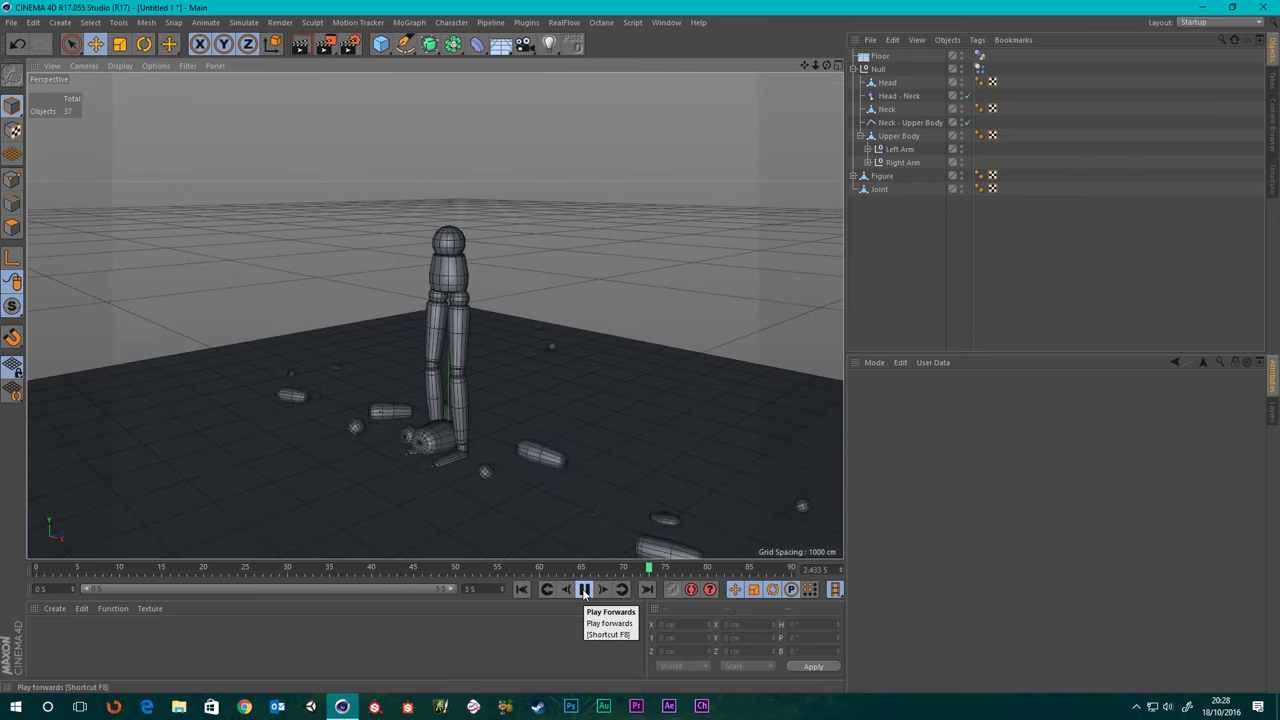
click(521, 589)
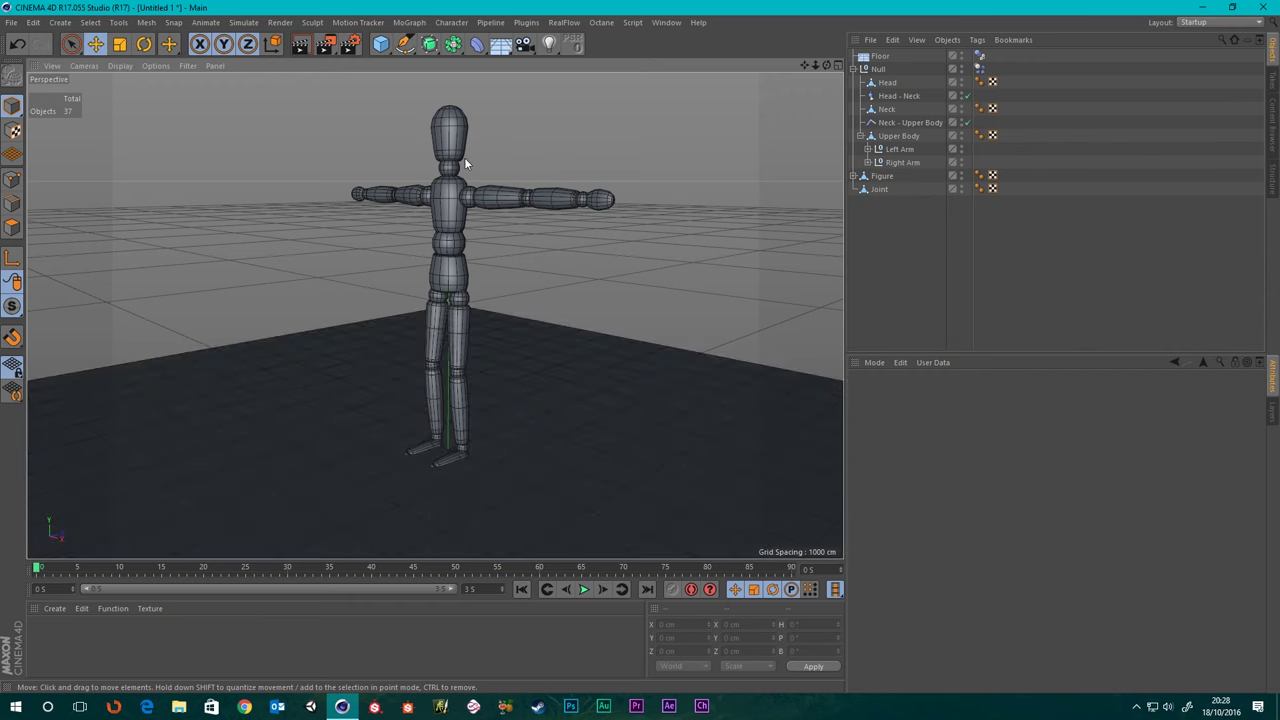
- Add a dynamics Connector and place it inside the Left Arm Null, directly above Left Shoulder
scroll(480, 158, up, 5)
alt+drag(480, 158, 481, 201)
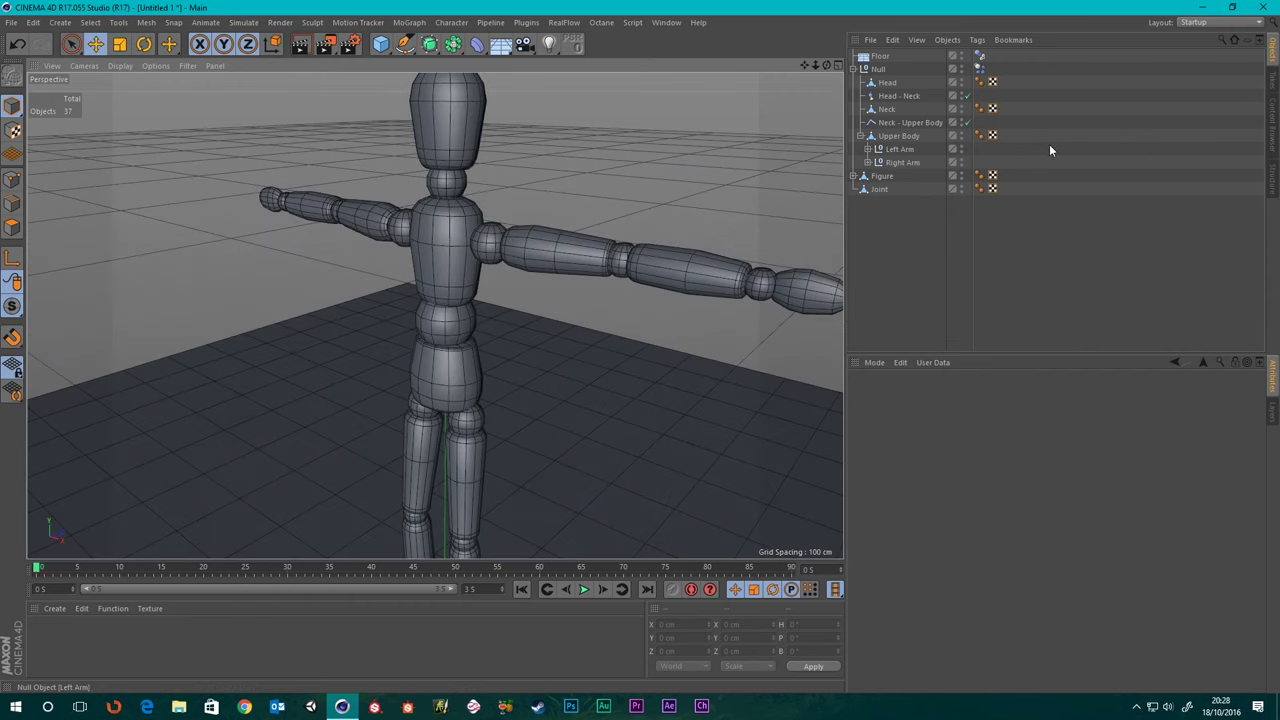
click(867, 149)
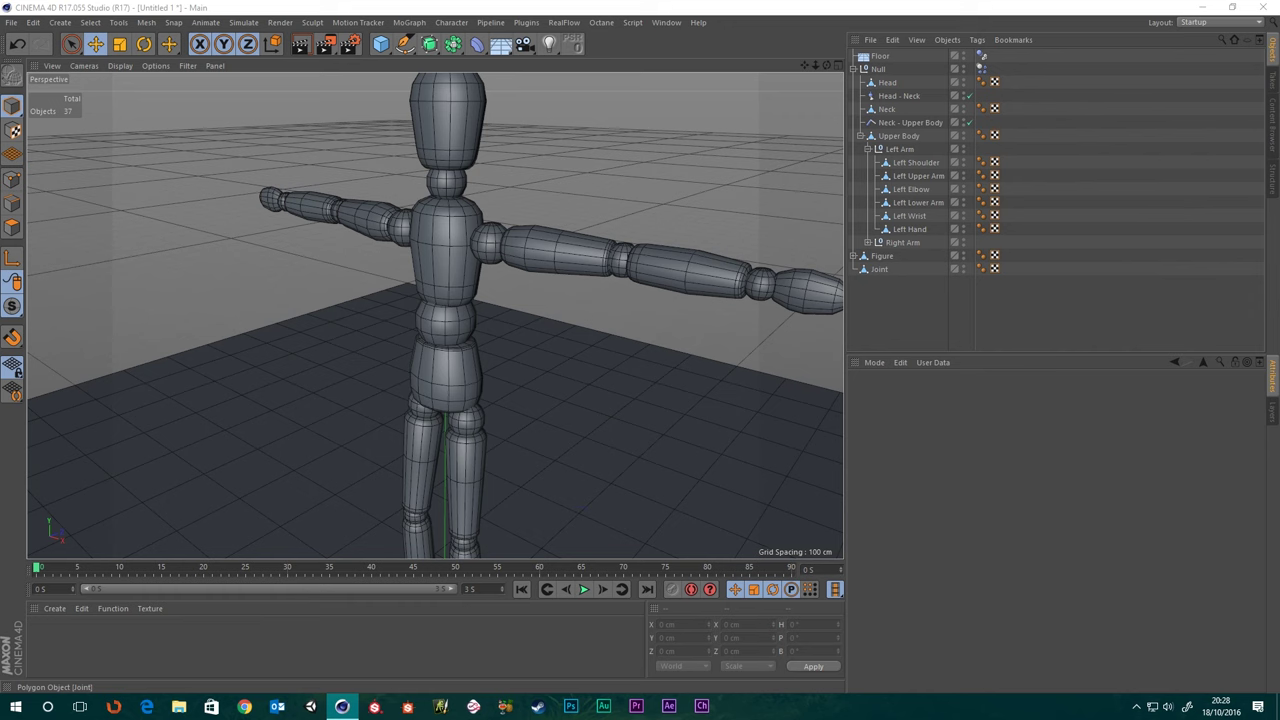
click(243, 22)
mouse_move(259, 57)
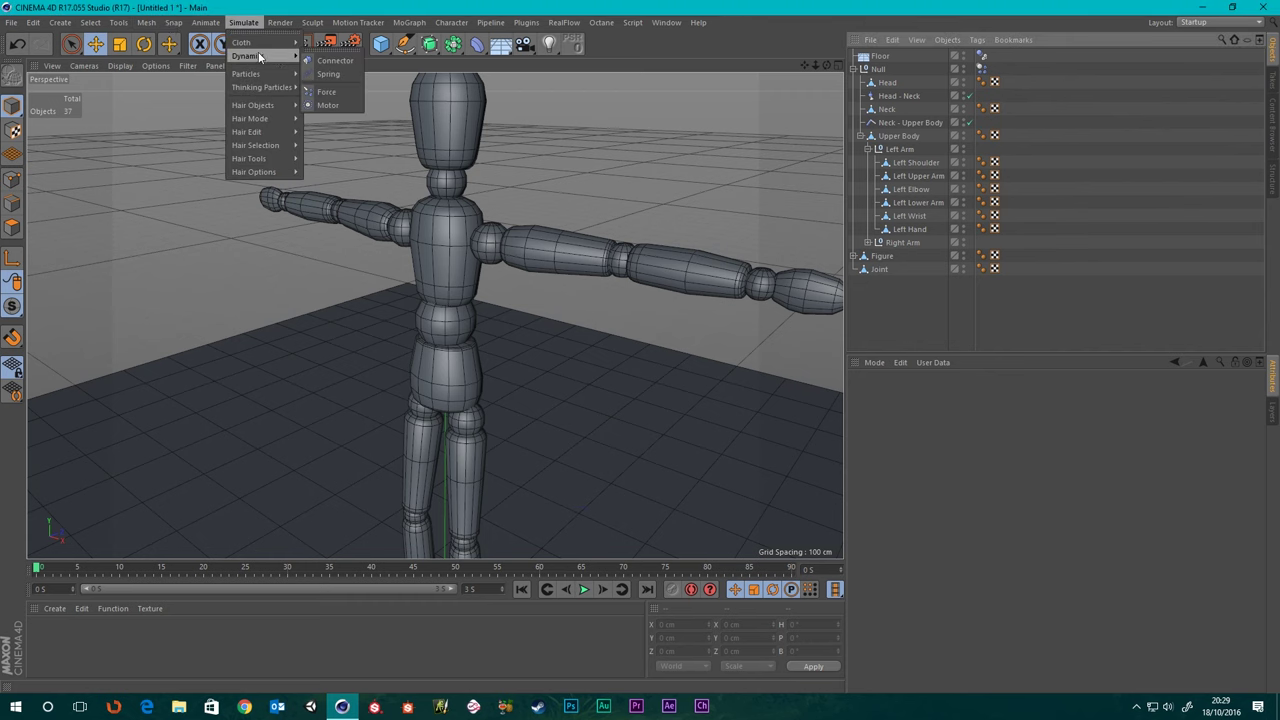
click(321, 63)
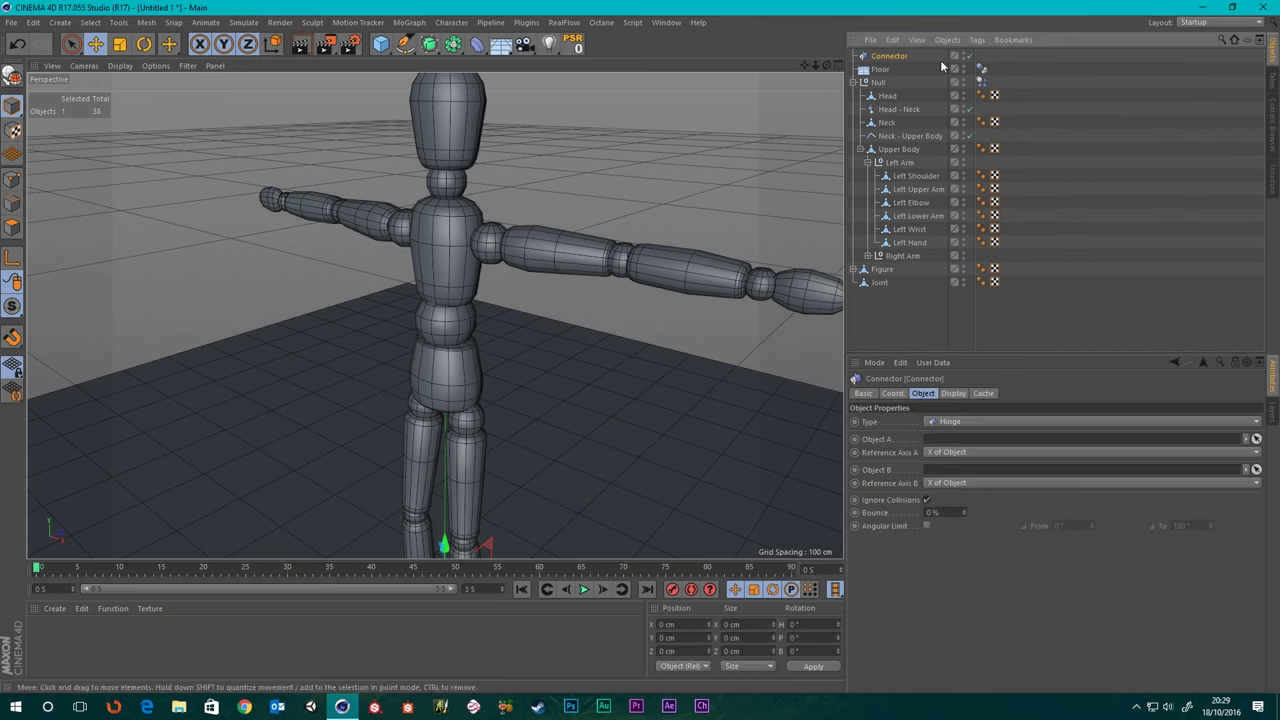
drag(899, 160, 908, 170)
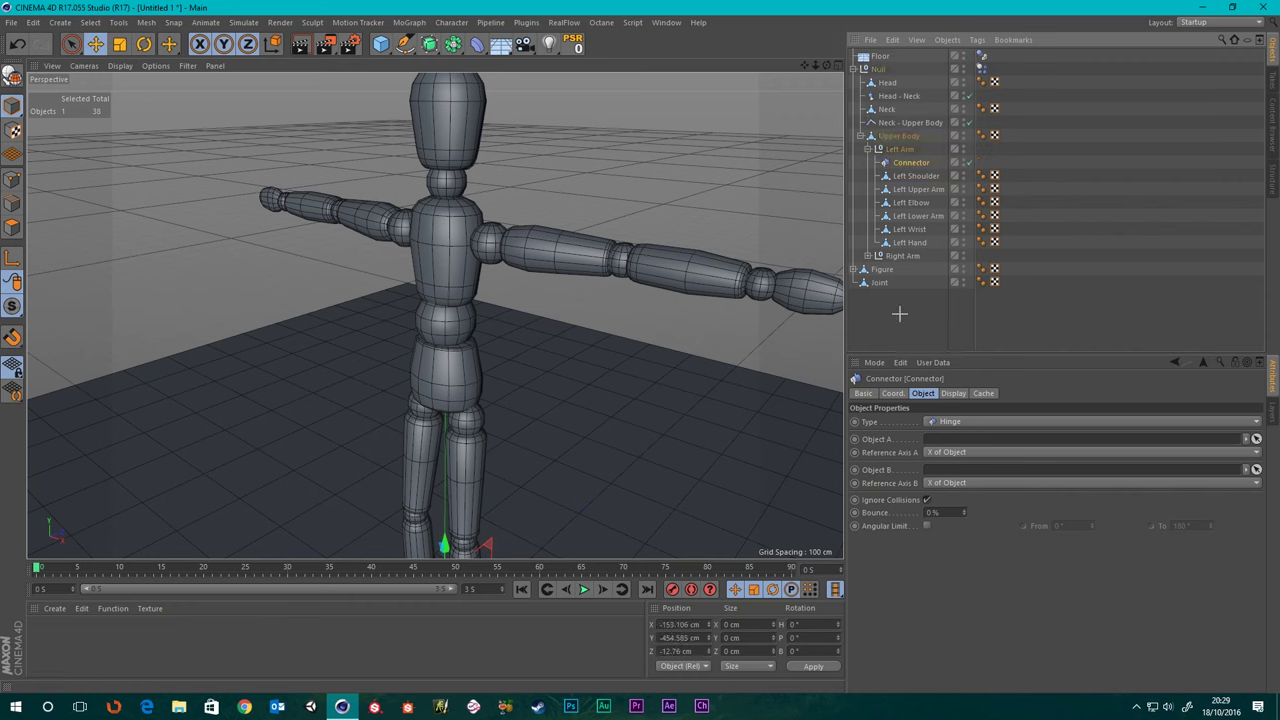
- Rename the new connector as Upper Body - Left Shoulder
double_click(912, 162)
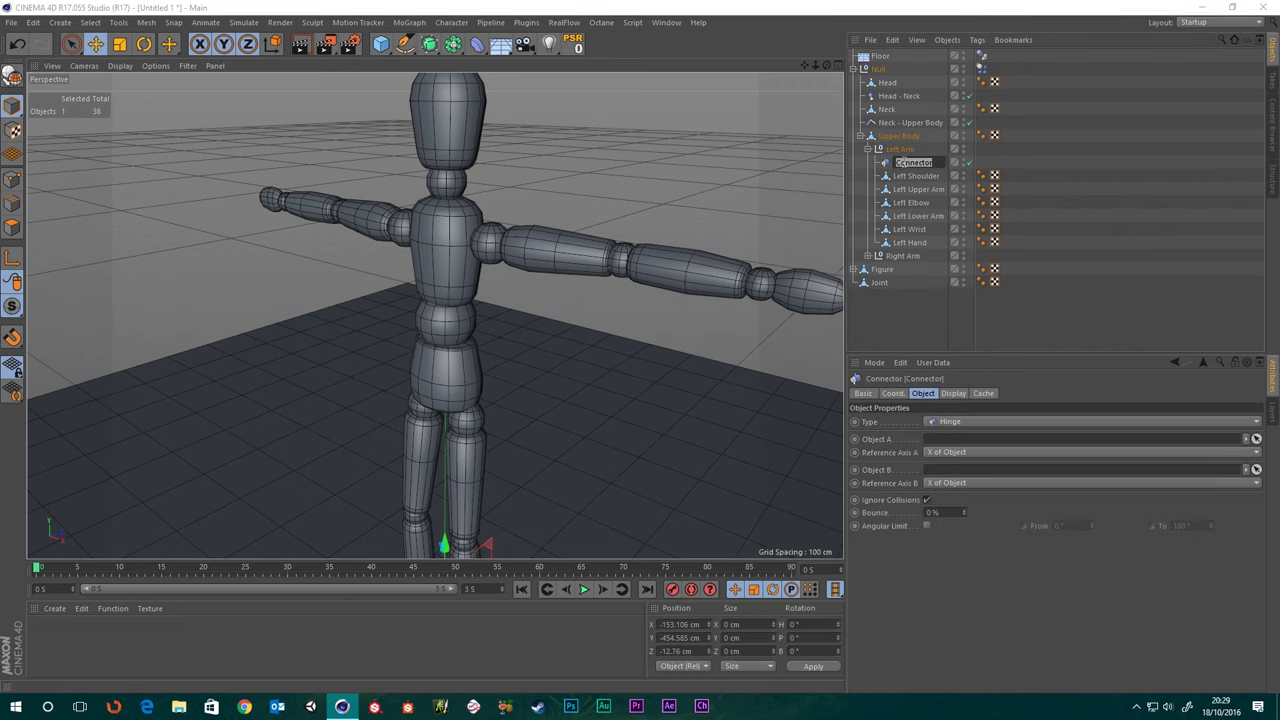
text(L)
text(pper Body - Left)
text( Shoulder)
key(Return)
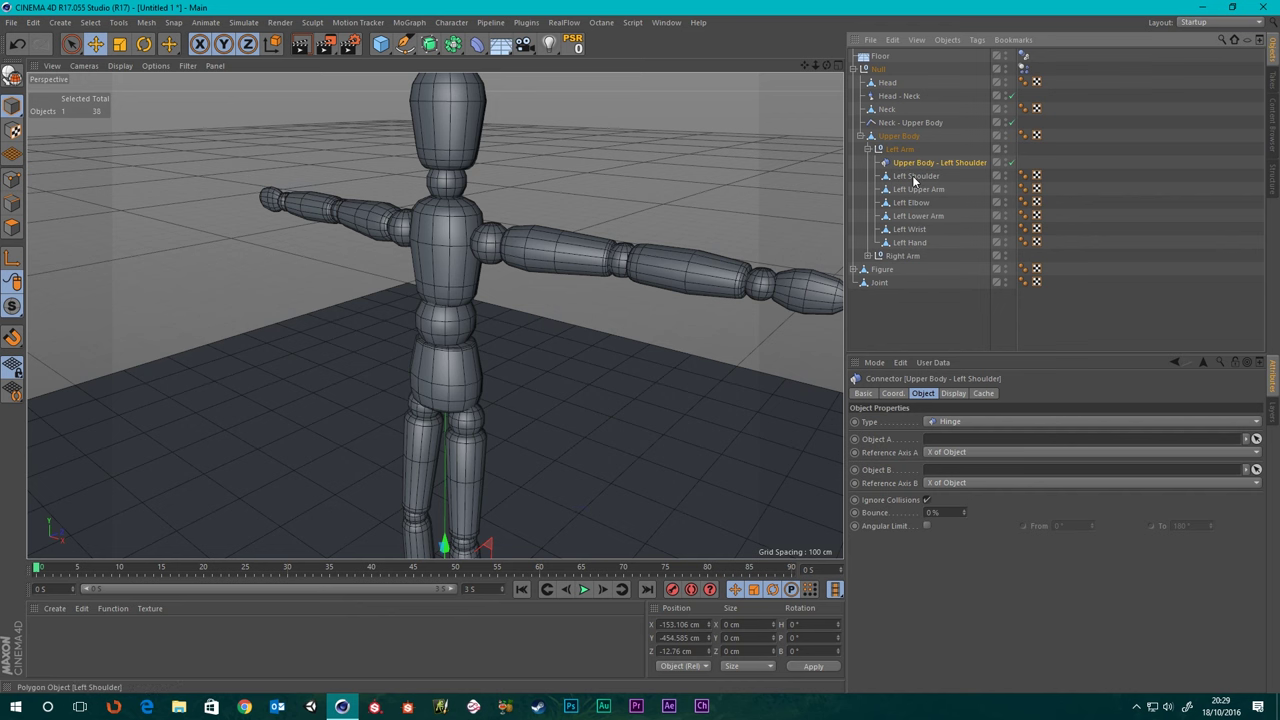
- Make the Upper Body - Left Shoulder connector a child of Left Shoulder
scroll(451, 369, down, 5)
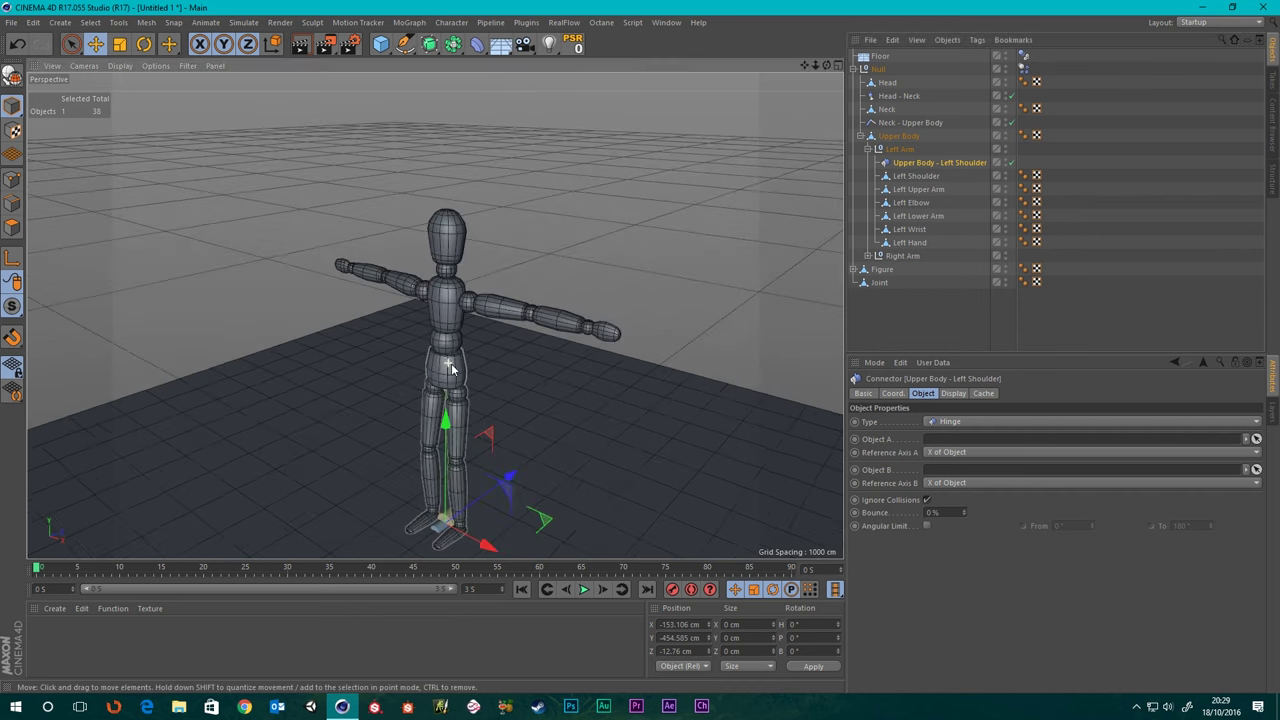
scroll(451, 369, down, 2)
scroll(451, 369, up, 8)
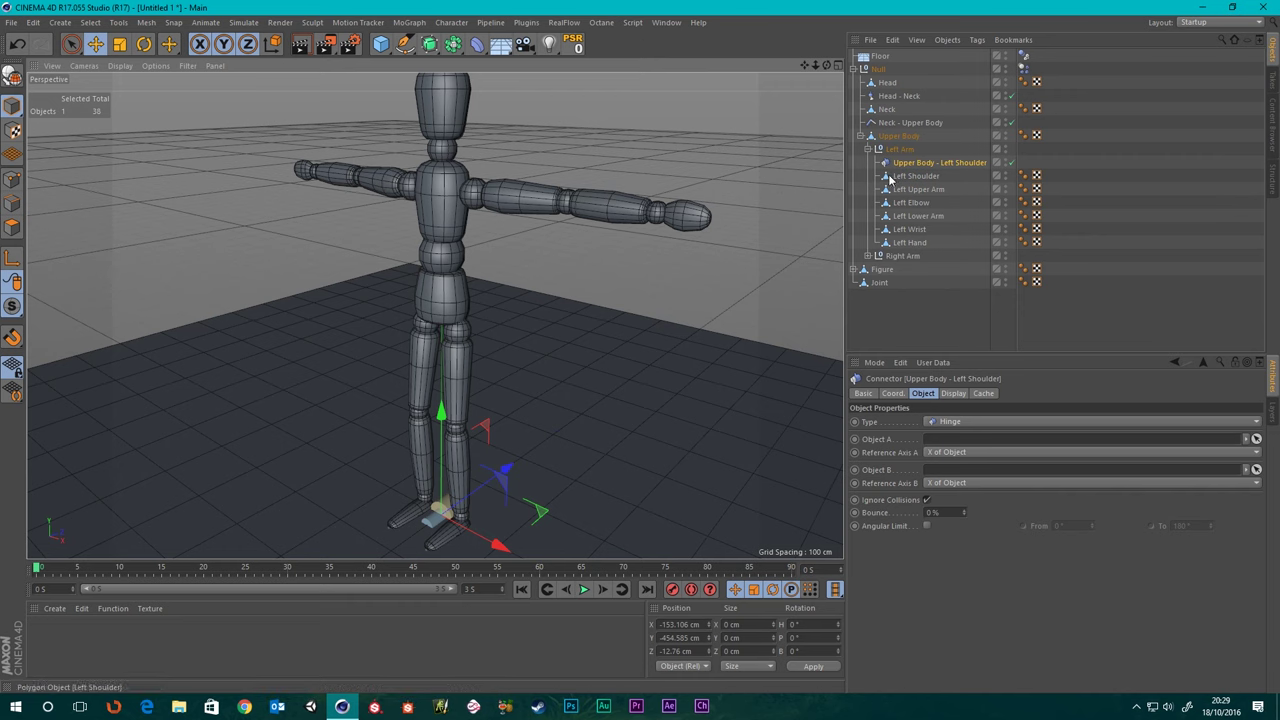
drag(912, 164, 918, 182)
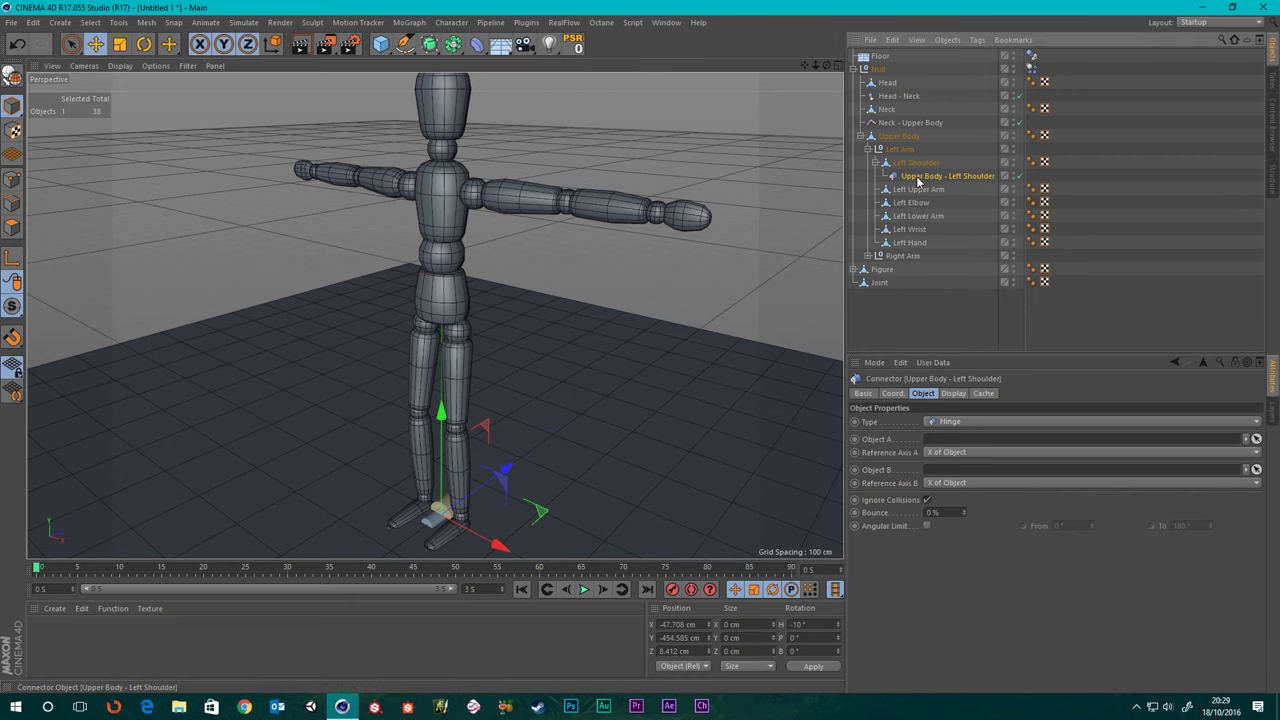
click(572, 47)
scroll(460, 182, up, 5)
alt+drag(513, 227, 582, 311)
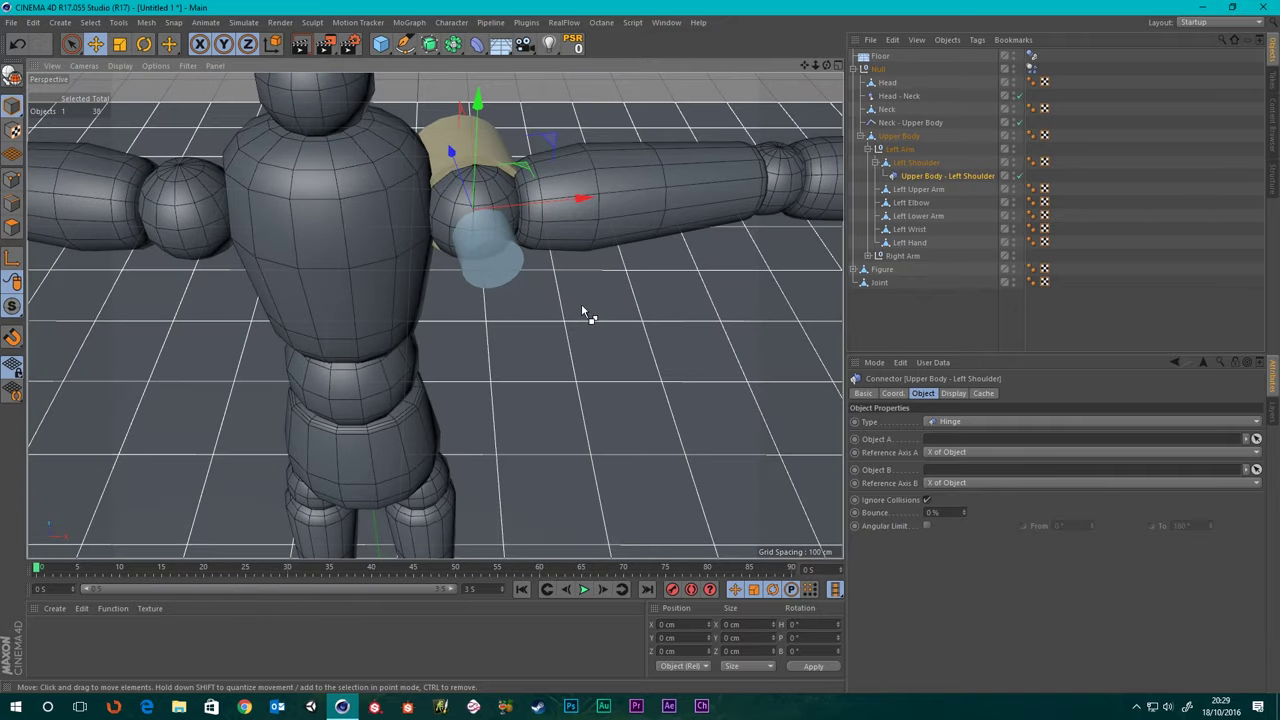
key(ctrl+z)
- Reset the shoulder connector's X, Y and Z position to 0 cm so it sits on Left Shoulder, keeping its rotation
scroll(489, 258, down, 7)
scroll(455, 395, up, 1)
scroll(452, 401, up, 3)
alt+middle_drag(530, 90, 506, 184)
alt+right_drag(436, 216, 473, 249)
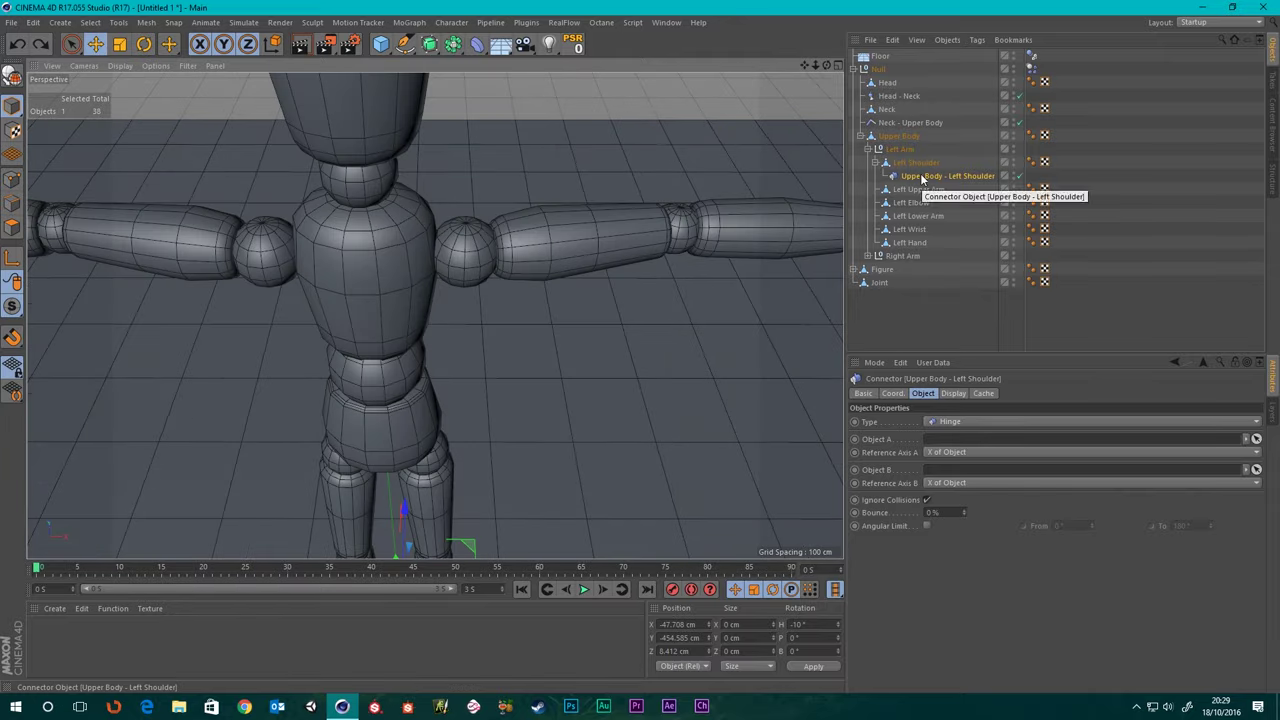
click(893, 393)
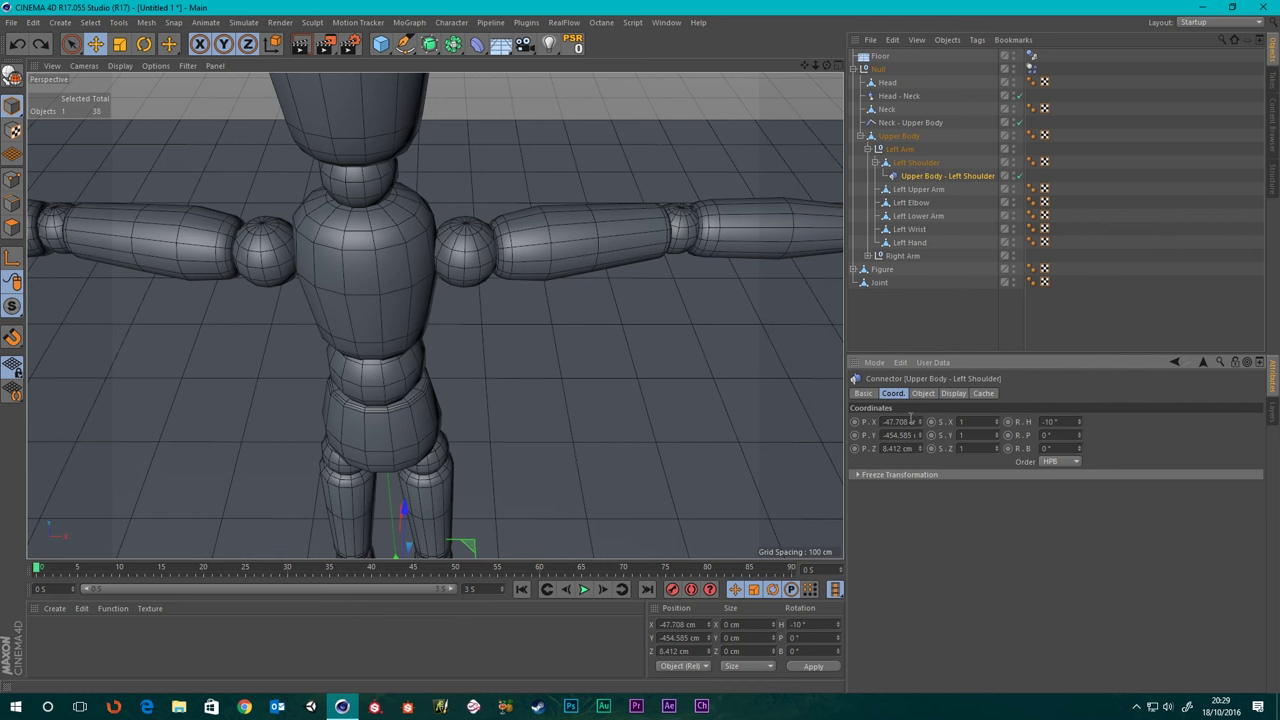
right_click(919, 422)
right_click(919, 435)
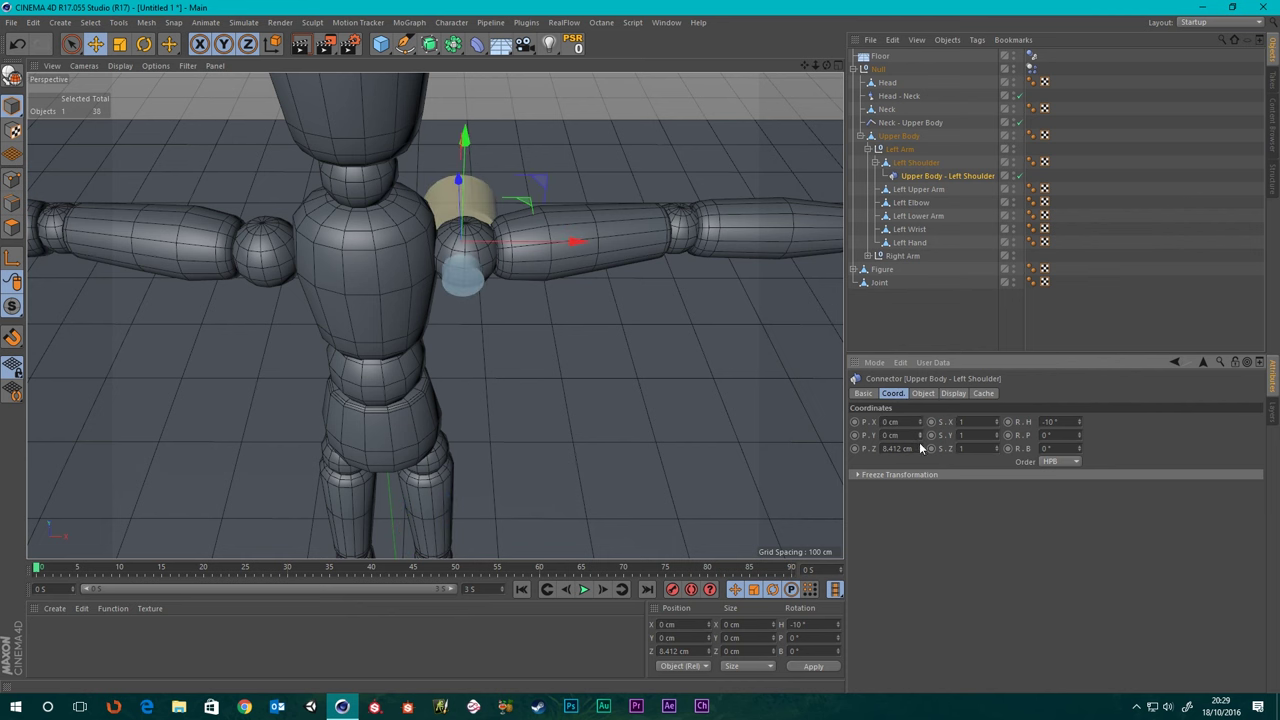
right_click(919, 448)
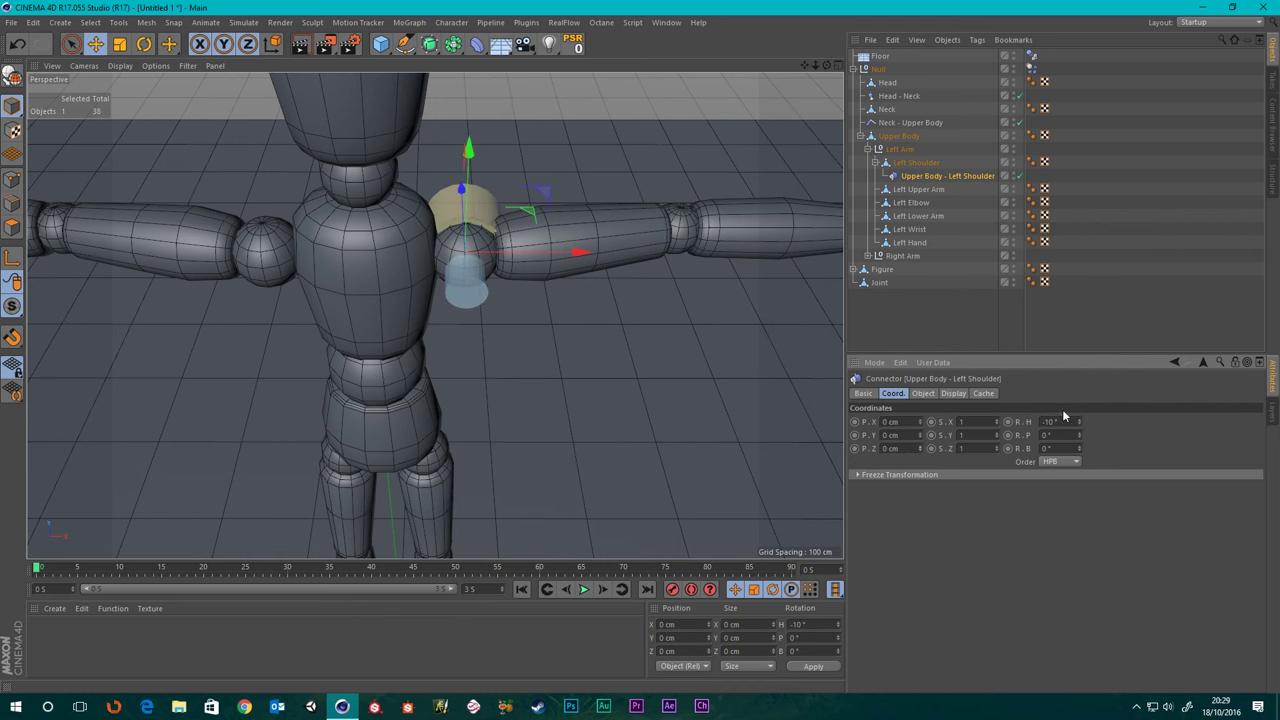
- Move the connector out of Left Shoulder to directly above it within the Left Arm Null
scroll(472, 232, up, 5)
alt+drag(565, 244, 552, 185)
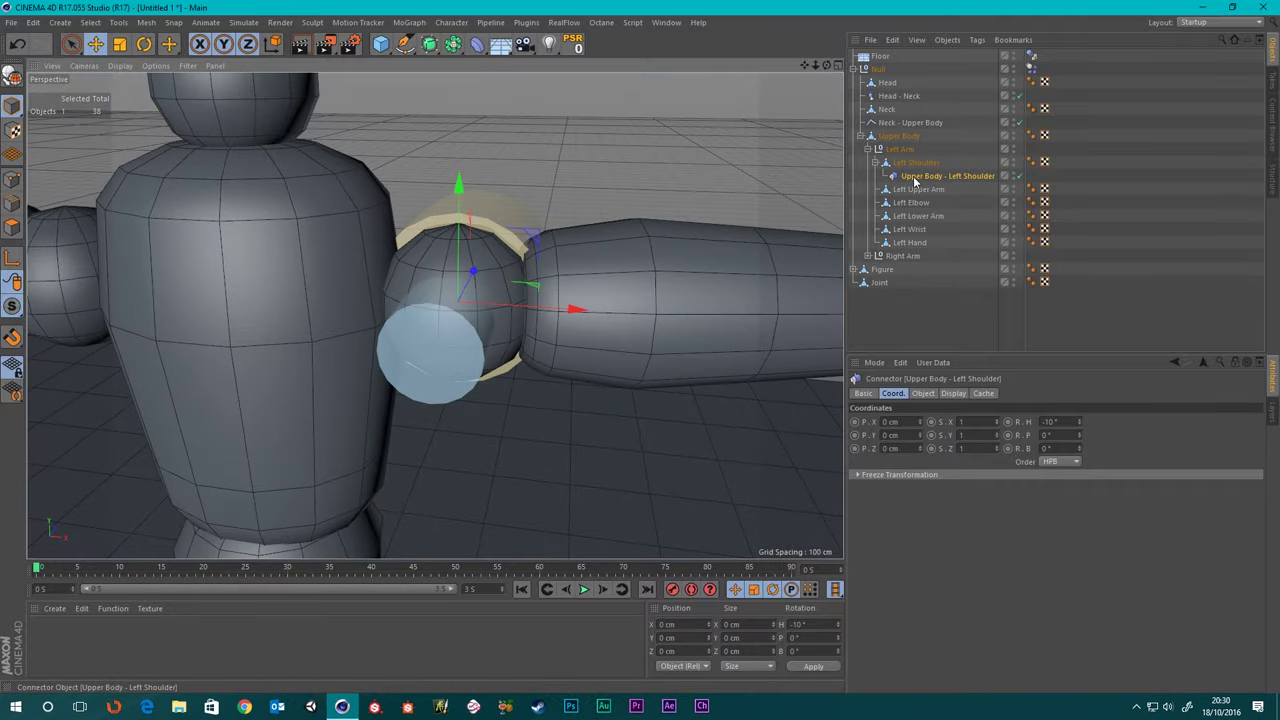
drag(913, 178, 909, 161)
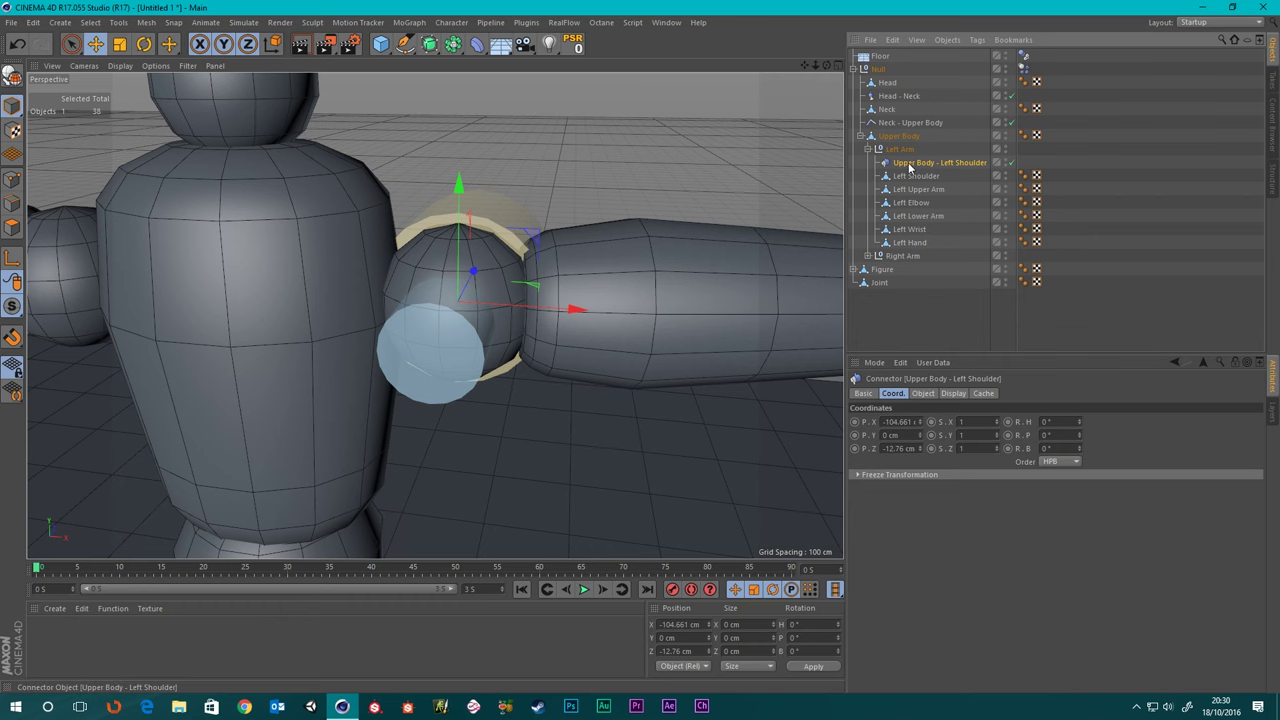
- Set the Upper Body - Left Shoulder connector's type to Ragdoll
click(923, 393)
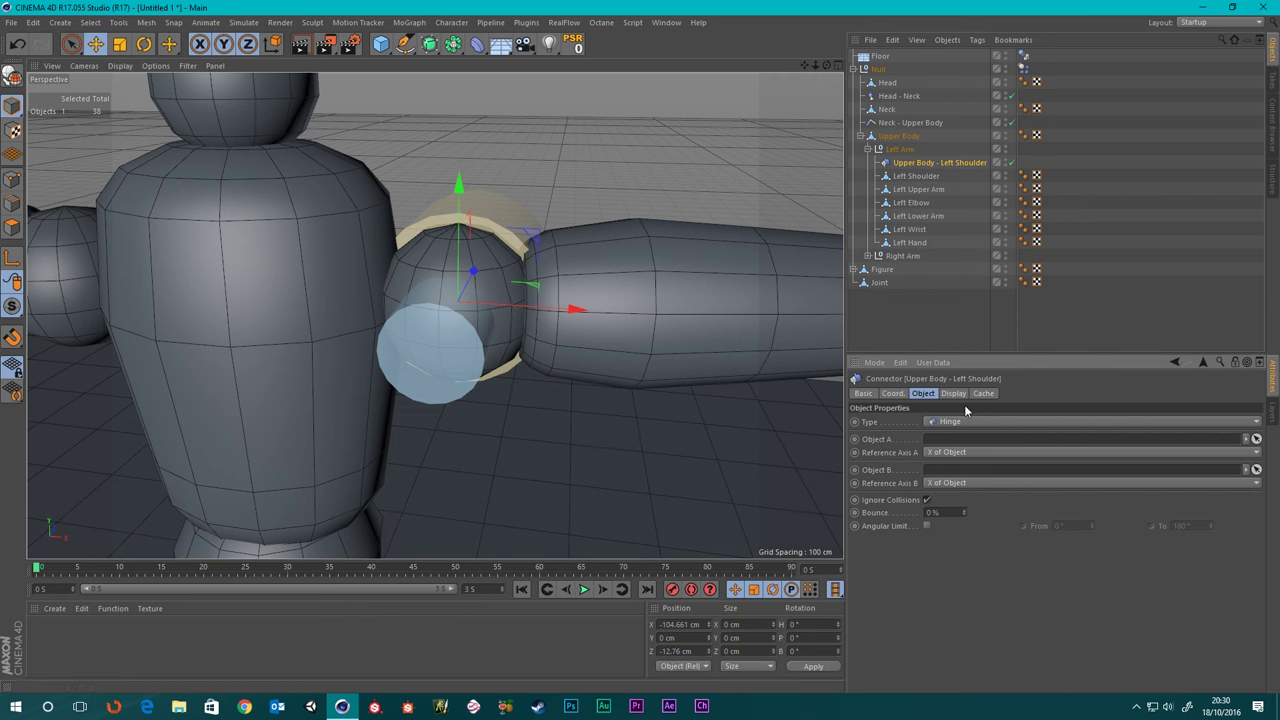
click(955, 421)
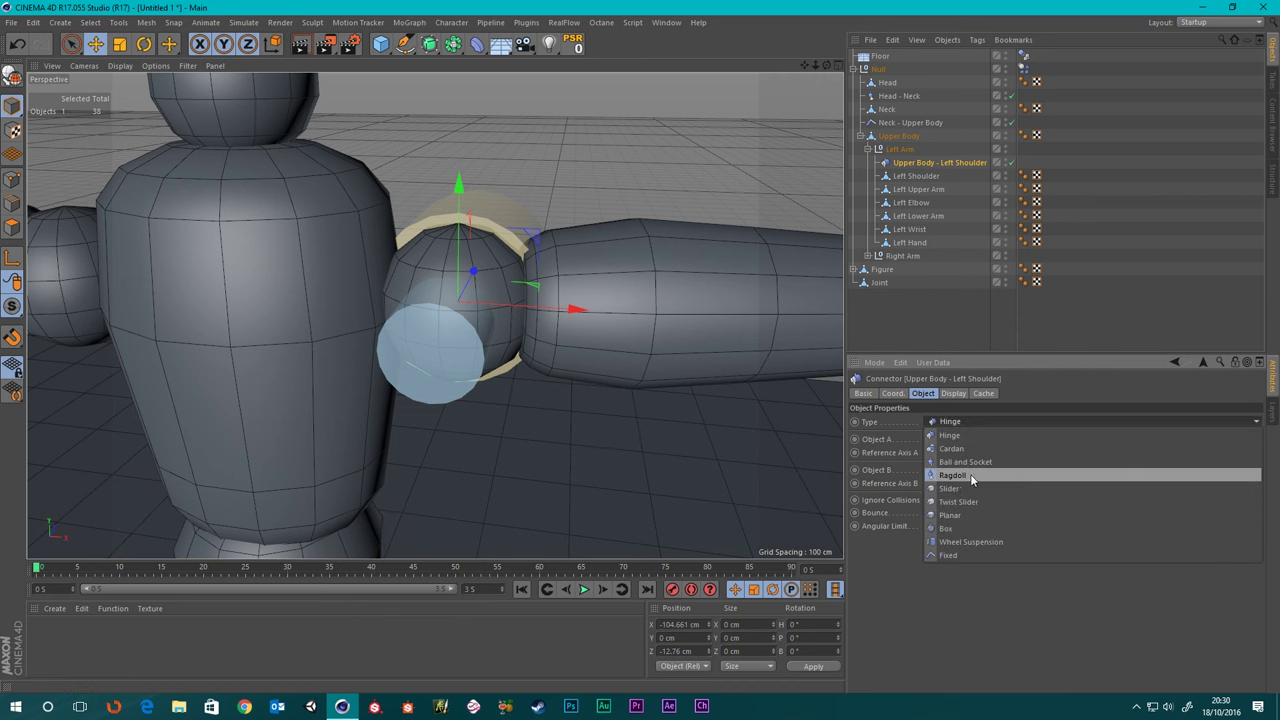
click(959, 475)
scroll(543, 257, down, 5)
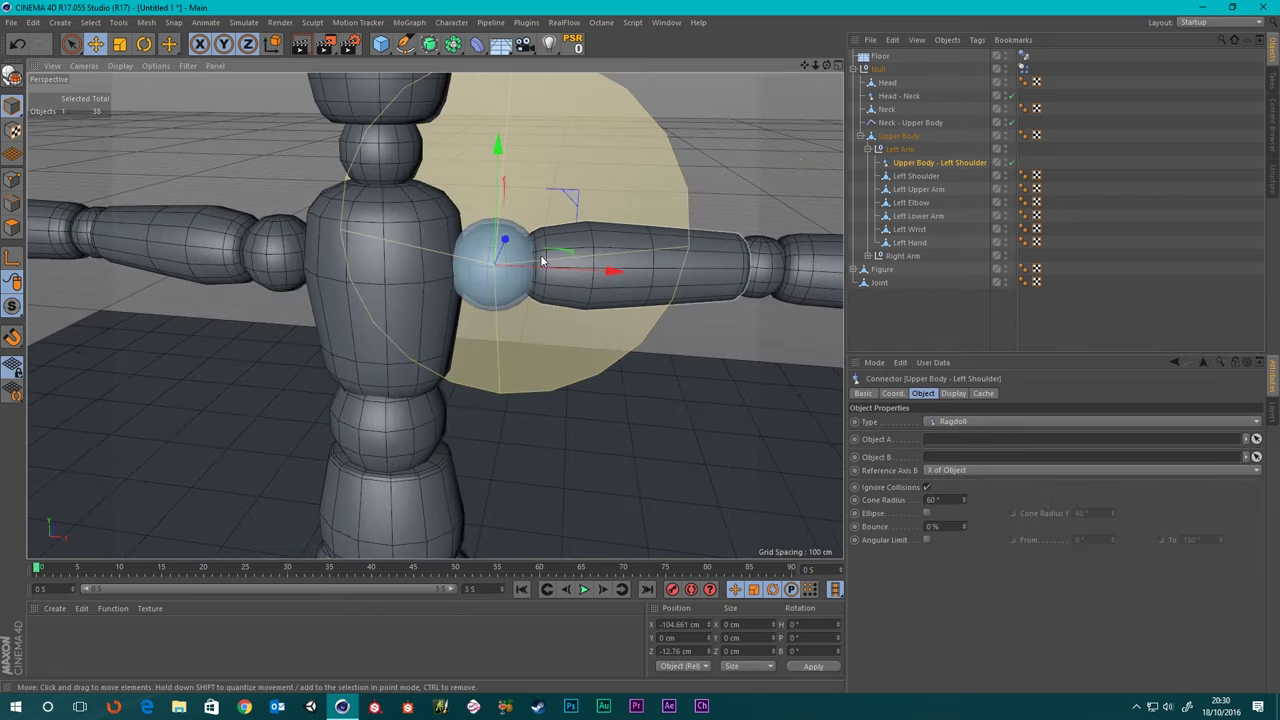
mouse_move(471, 262)
alt+mouse_down()
mouse_move(535, 247)
mouse_move(484, 261)
alt+mouse_up()
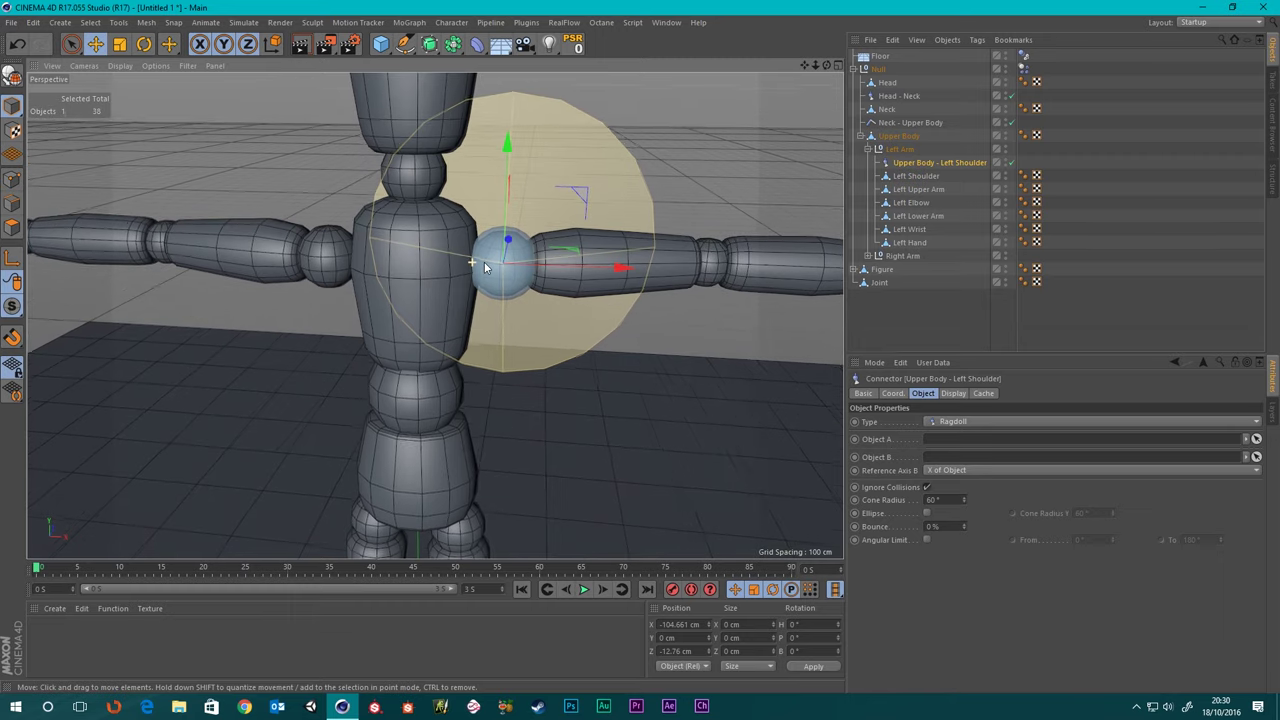
scroll(479, 257, up, 3)
scroll(478, 261, down, 2)
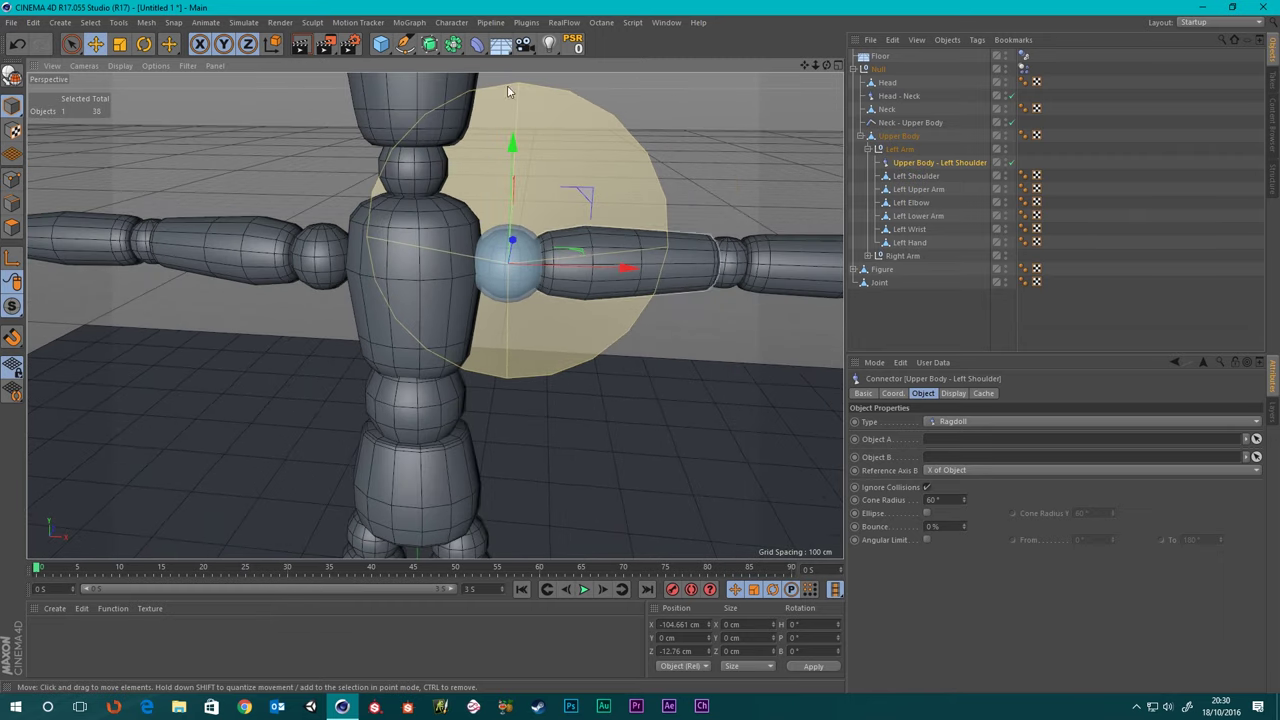
- Rotate the ragdoll connector's heading to 90° around the vertical axis so its cone points toward the upper body
click(144, 45)
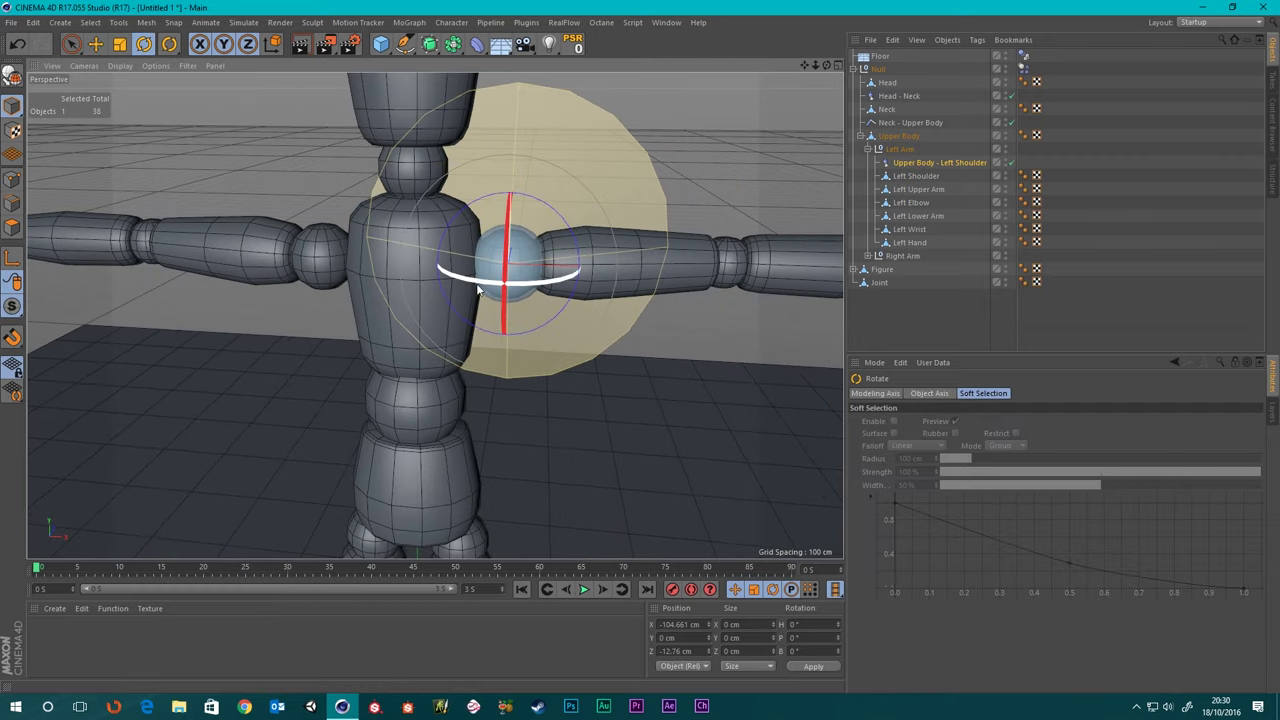
drag(466, 282, 580, 277)
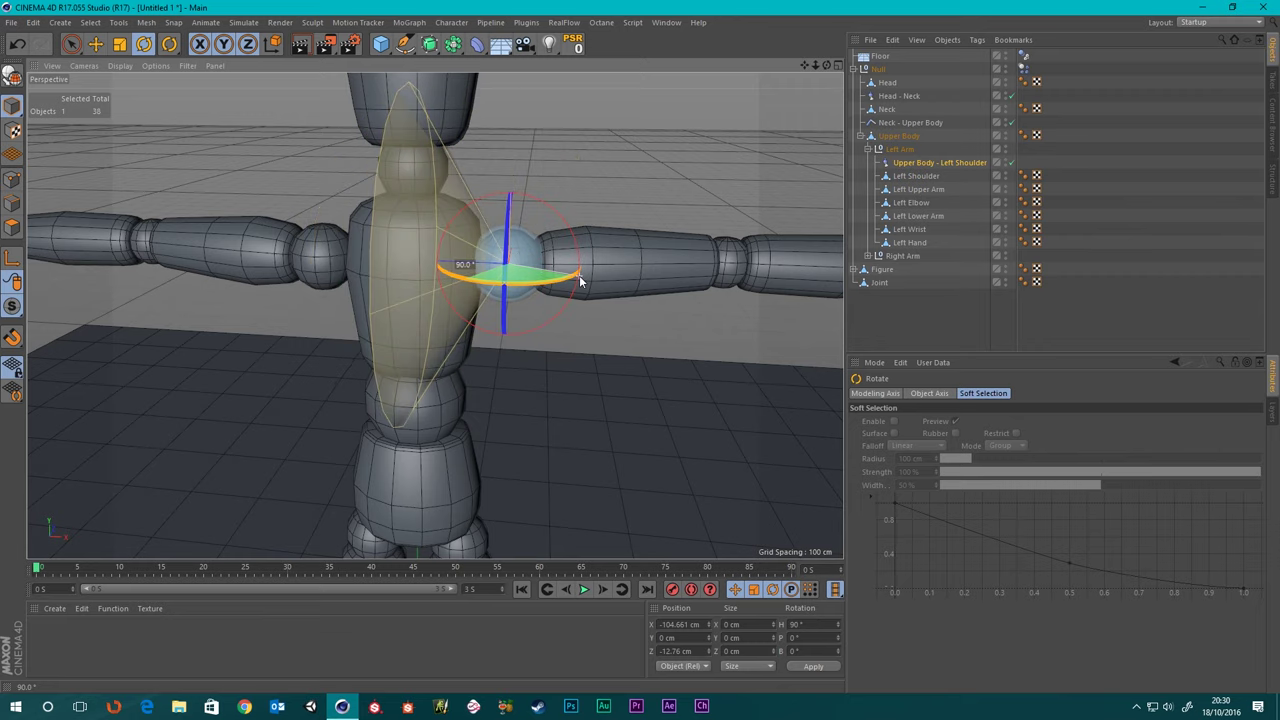
alt+drag(648, 235, 604, 255)
scroll(443, 272, up, 3)
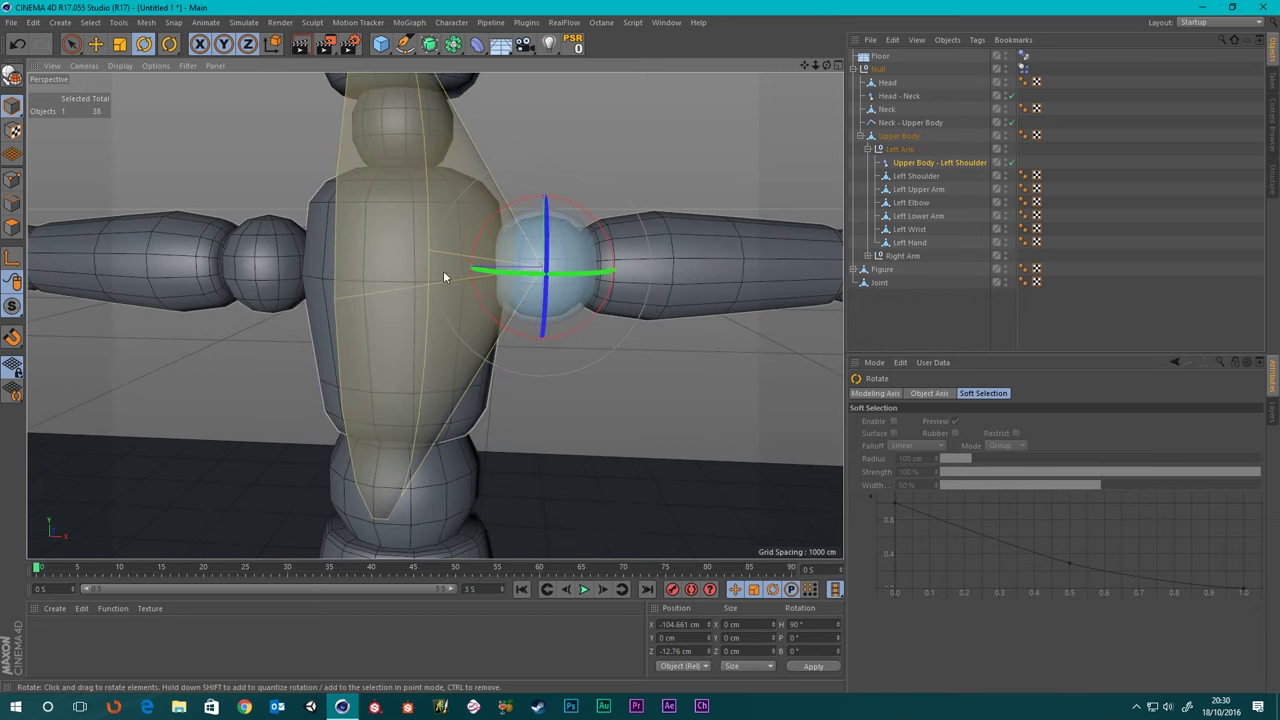
scroll(486, 260, down, 5)
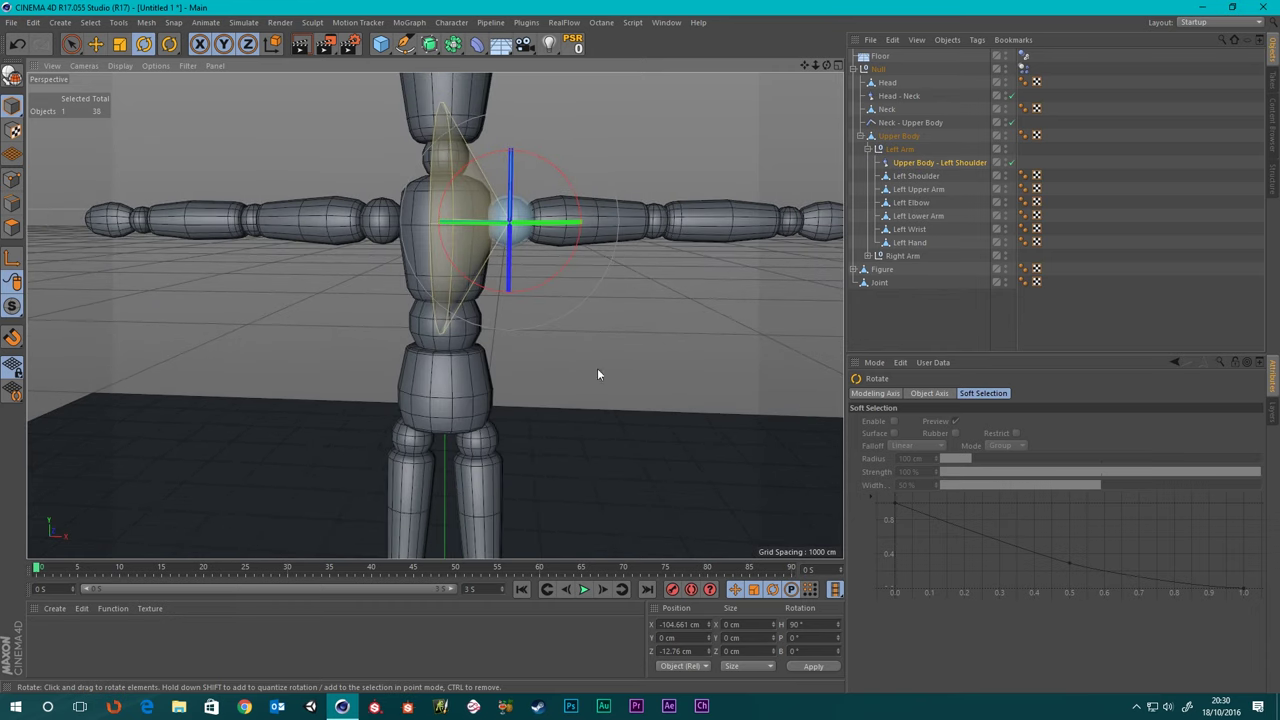
- Set the shoulder connector's cone radius to 70° and assign Upper Body as Object A and Left Shoulder as Object B
click(935, 164)
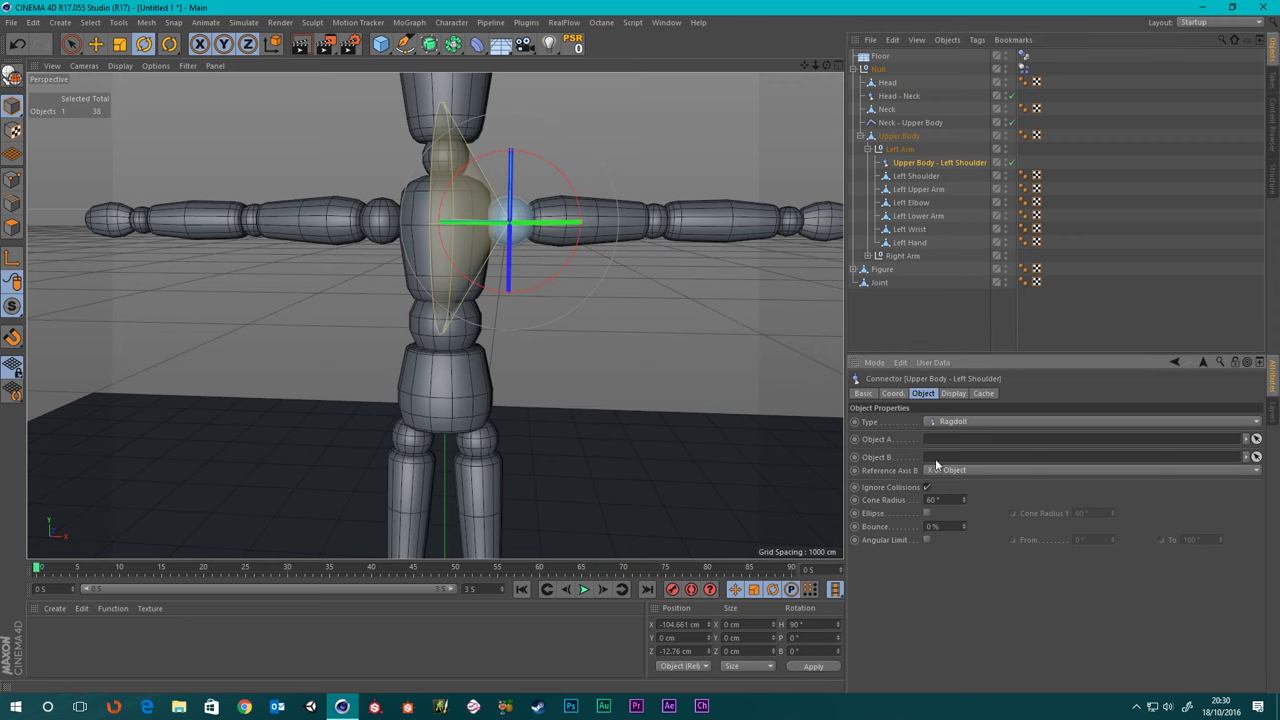
mouse_move(962, 500)
mouse_down()
mouse_move(963, 488)
mouse_move(963, 500)
mouse_up()
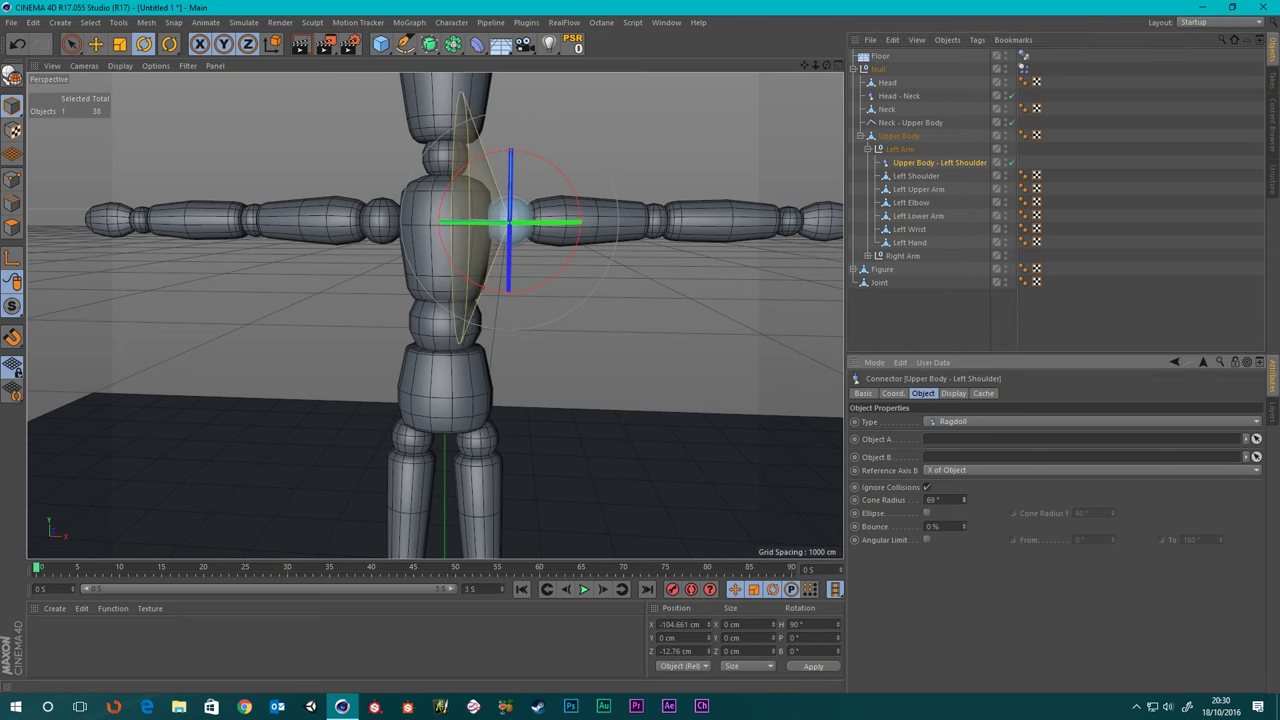
click(963, 497)
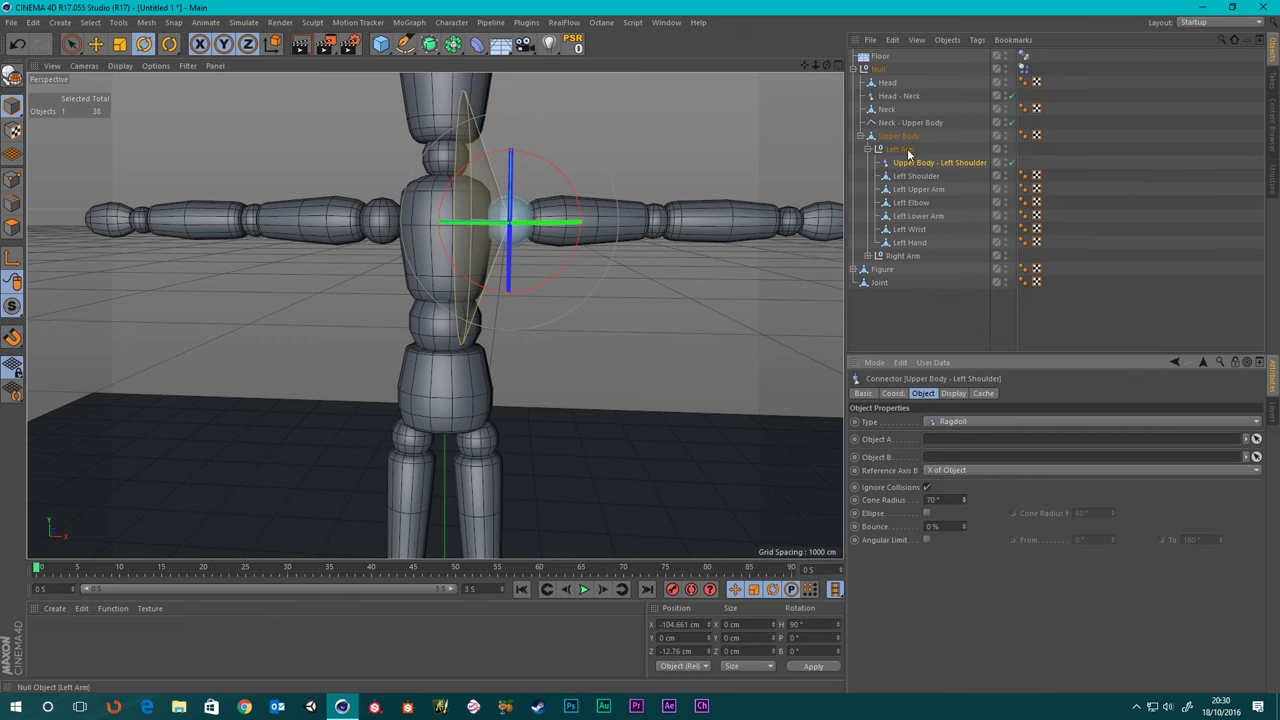
drag(907, 135, 955, 441)
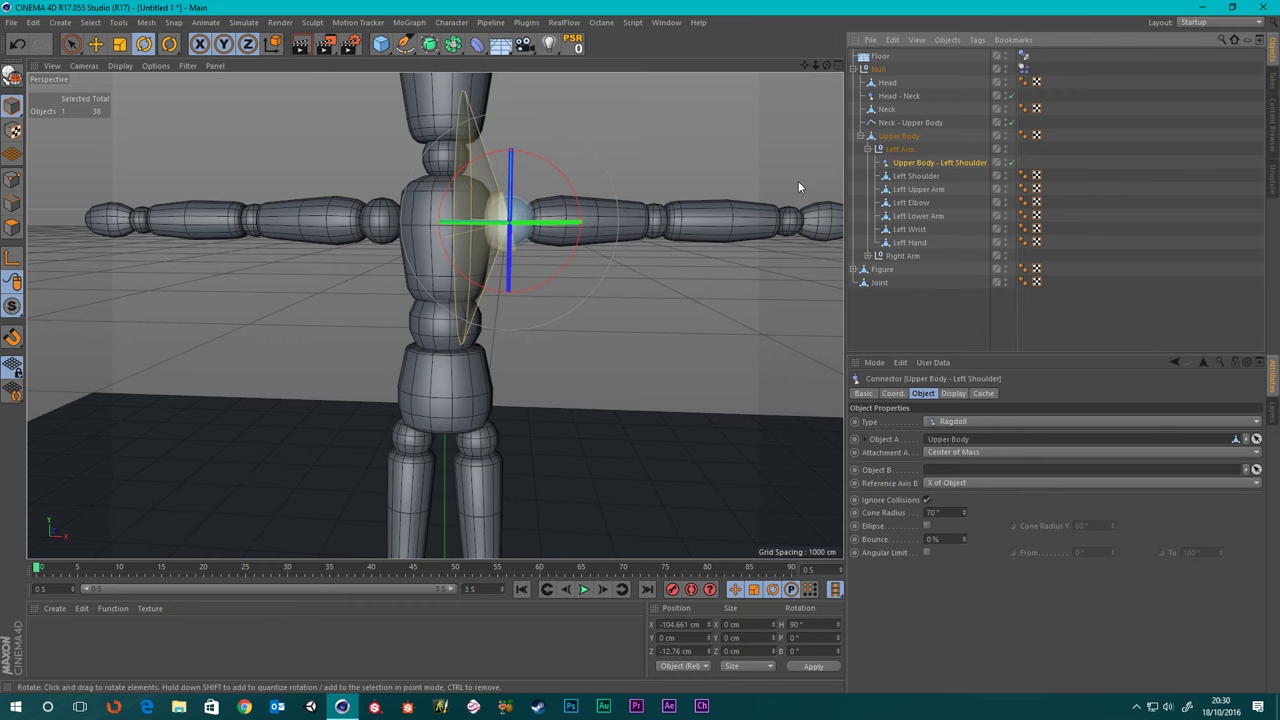
drag(924, 177, 946, 470)
- Play the simulation with the whole figure in view to test the left shoulder connector
scroll(478, 244, down, 5)
alt+drag(658, 328, 605, 347)
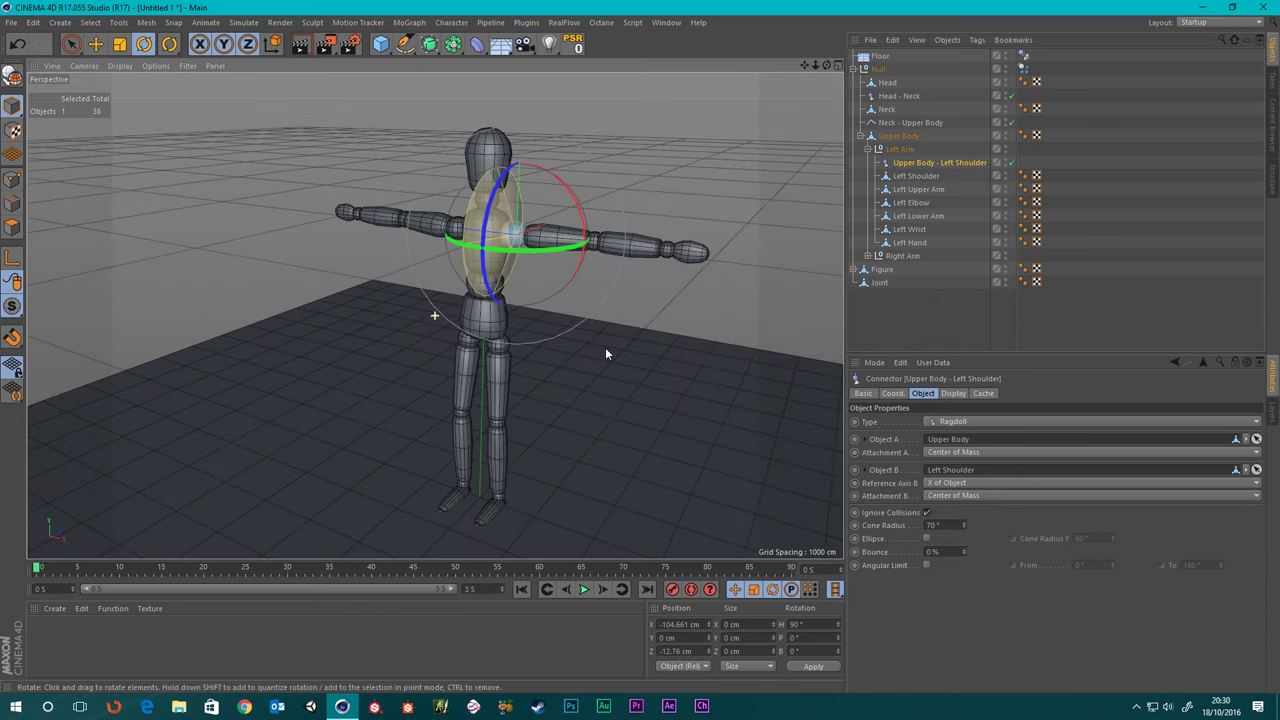
click(584, 590)
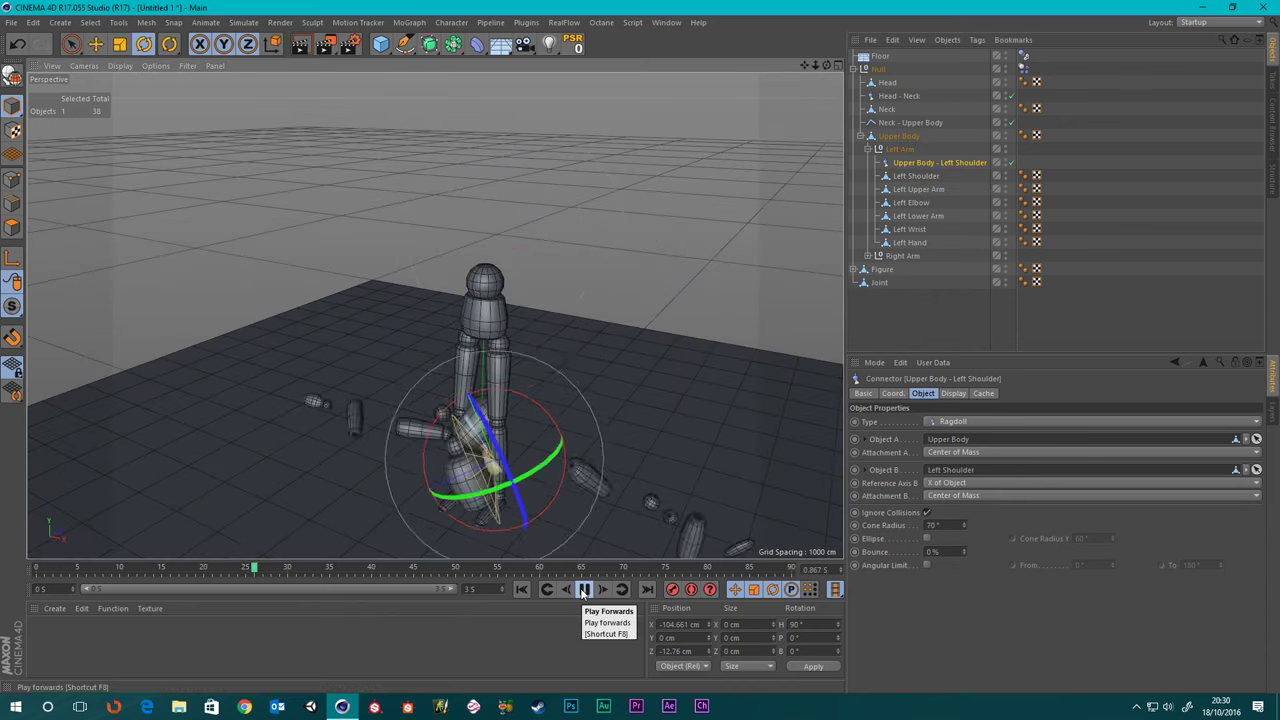
- Stop the simulation, return to the first frame and clear the selection
click(584, 590)
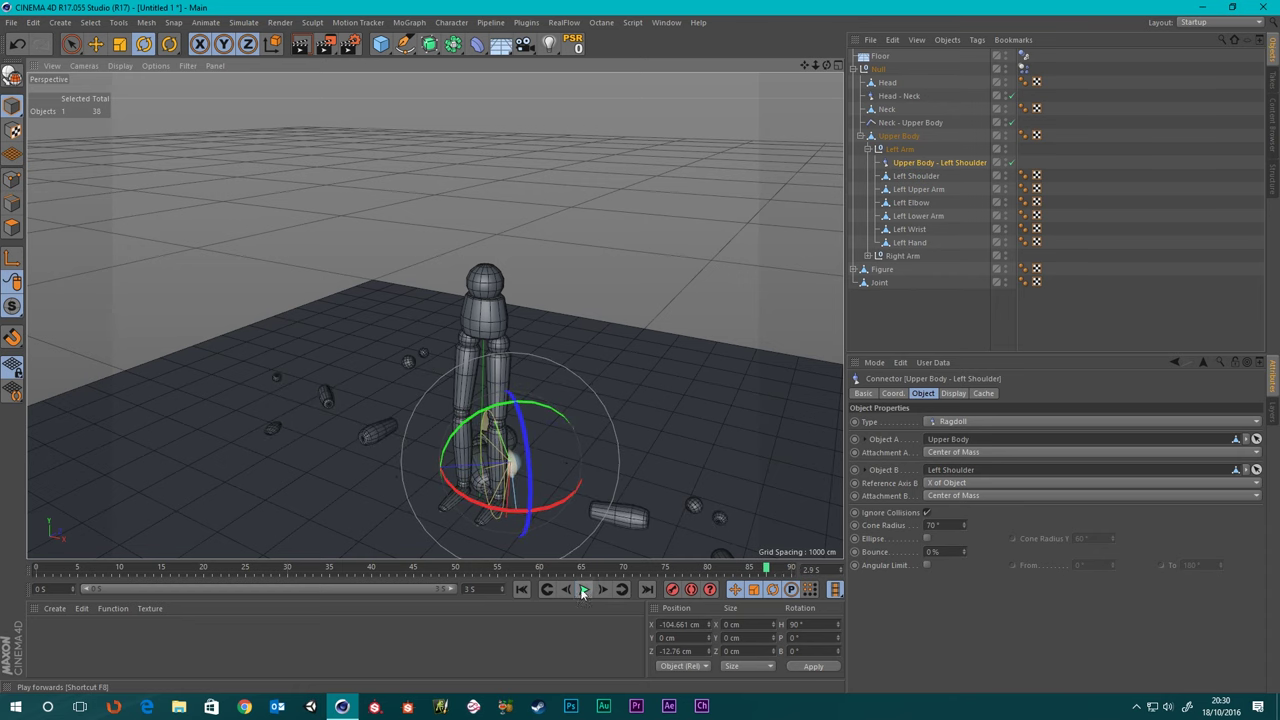
click(521, 589)
click(918, 296)
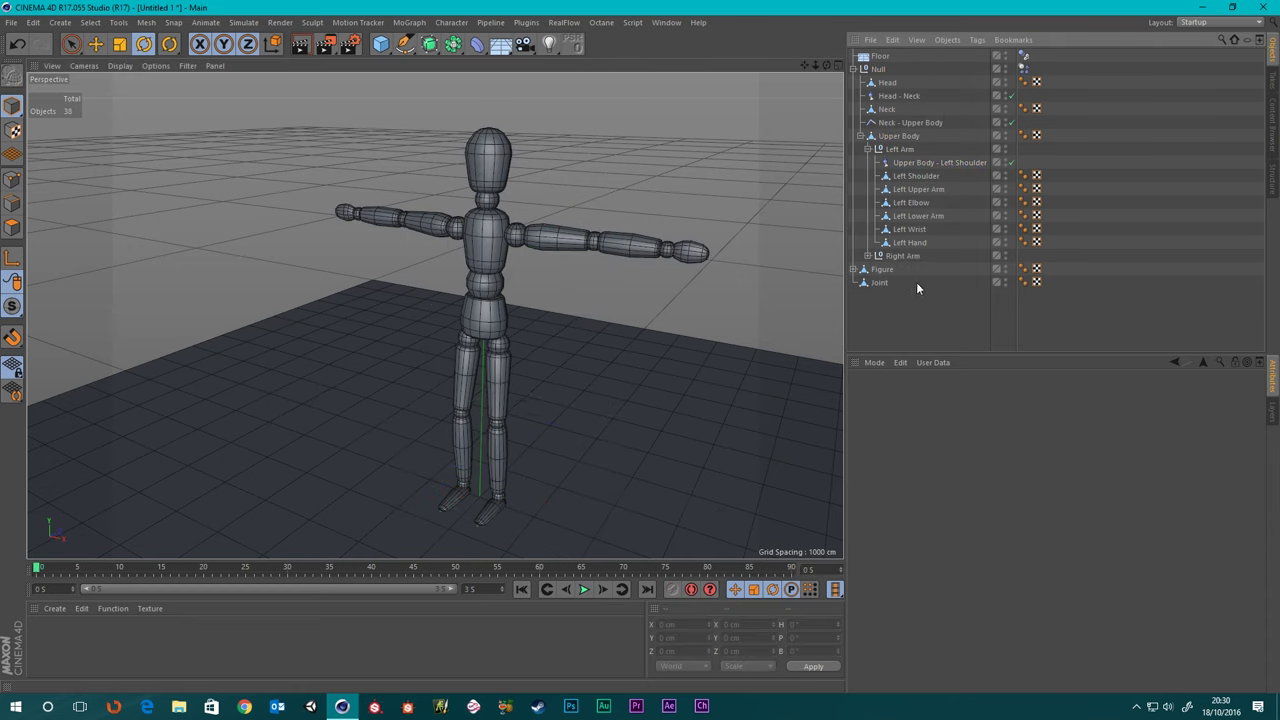
- Duplicate the Upper Body - Left Shoulder connector below Left Shoulder and rename the copy Left Shoulder - Left Upper Arm
click(918, 176)
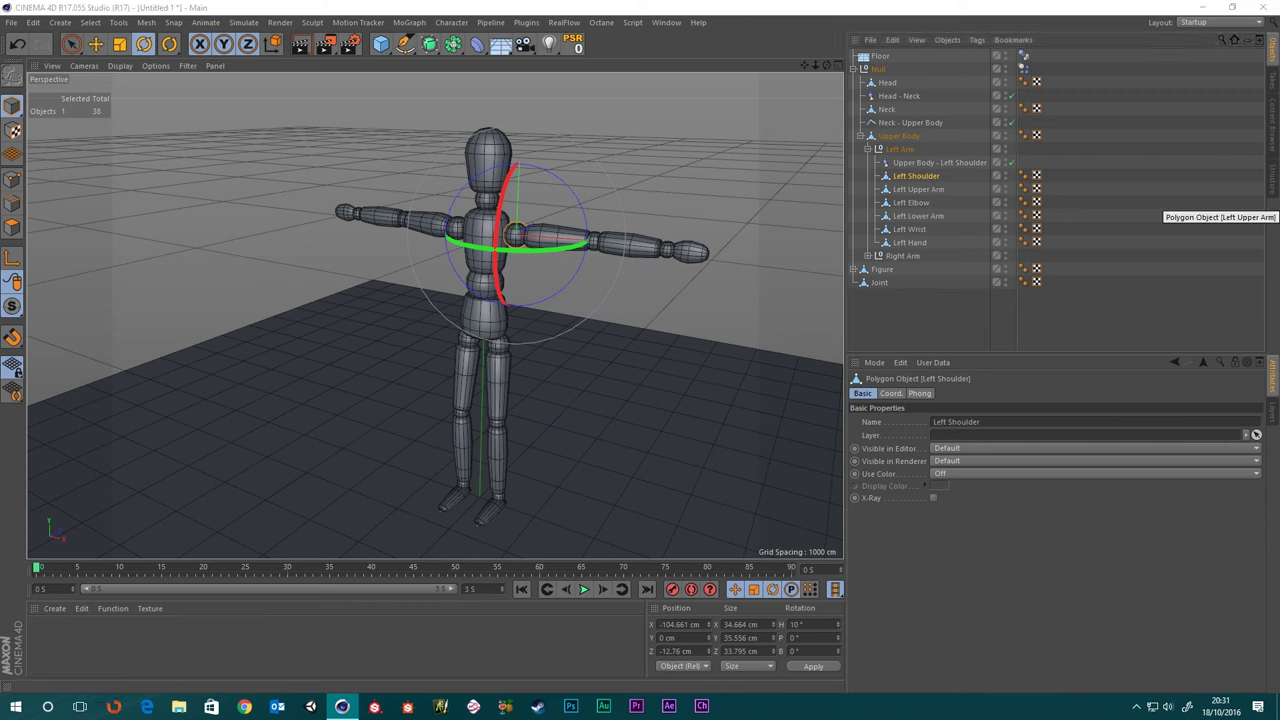
click(918, 164)
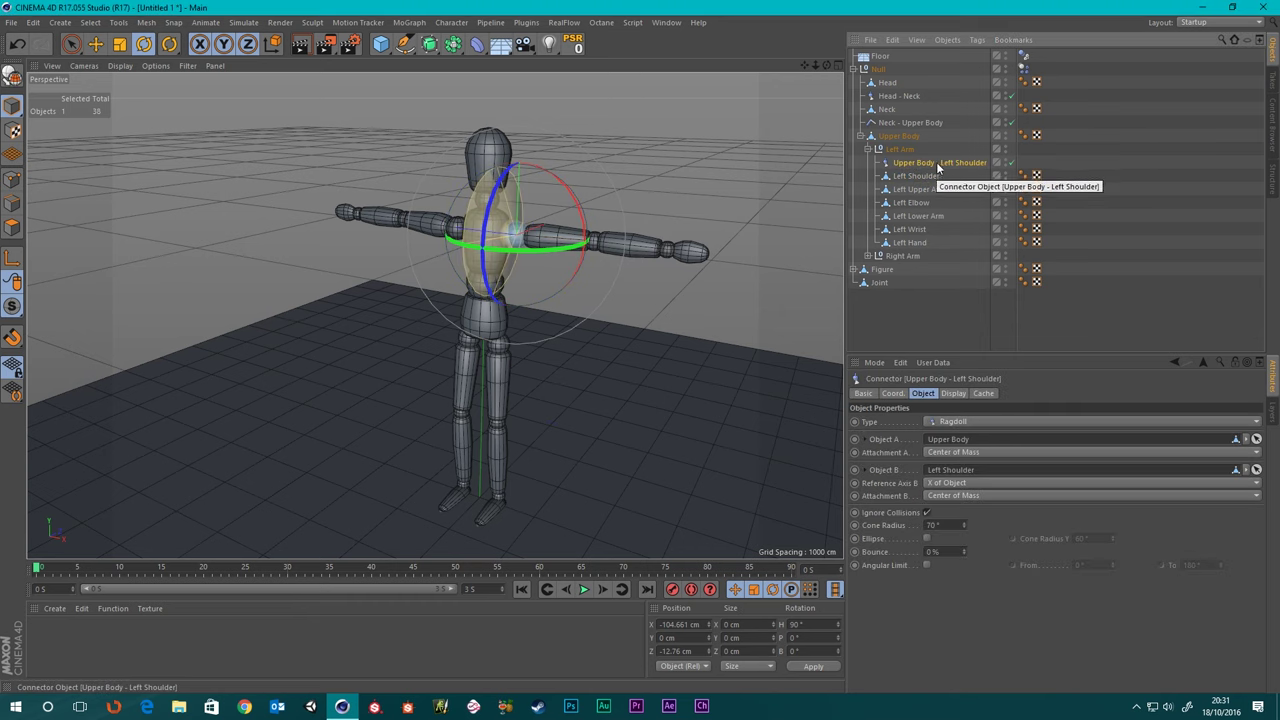
click(923, 175)
click(920, 165)
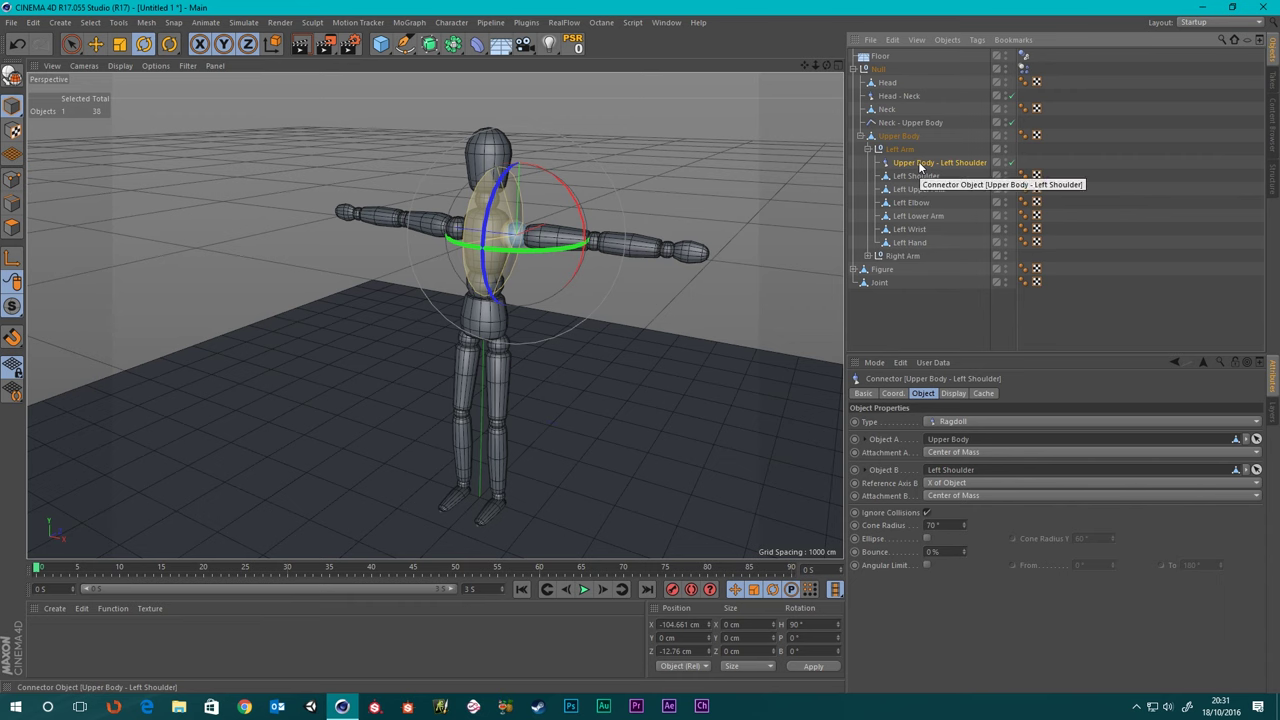
ctrl+drag(919, 164, 918, 190)
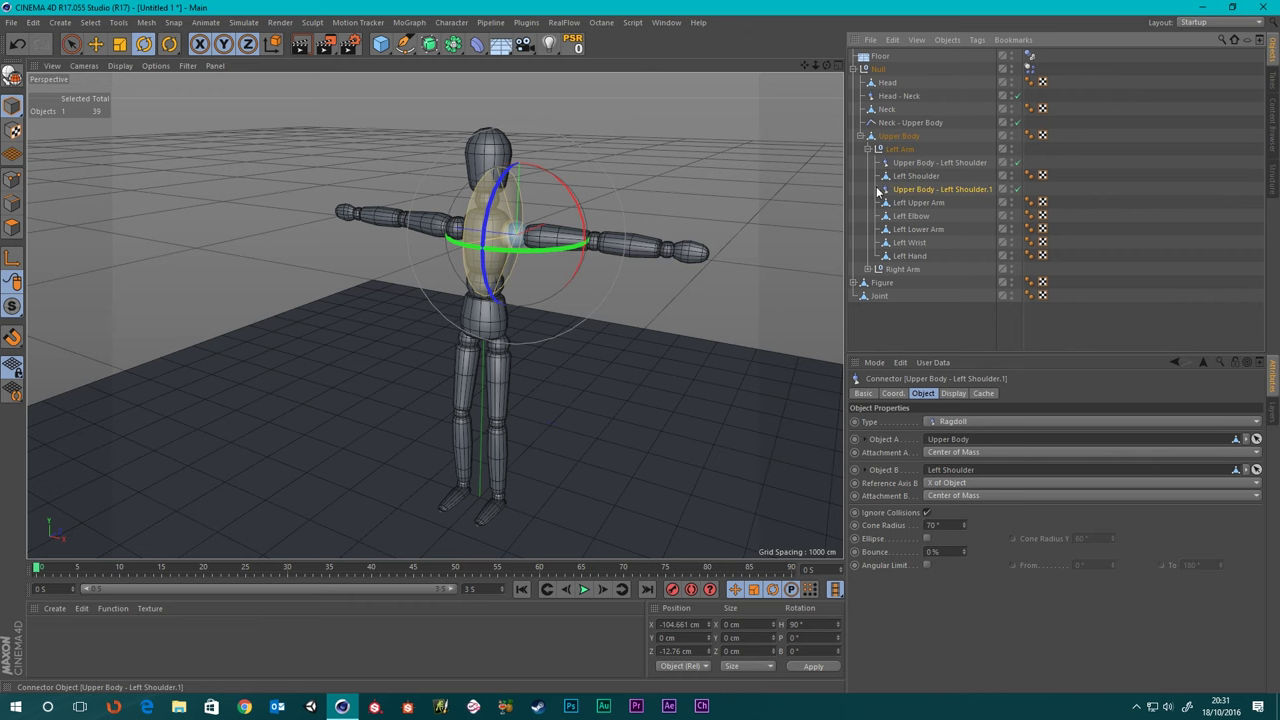
double_click(930, 189)
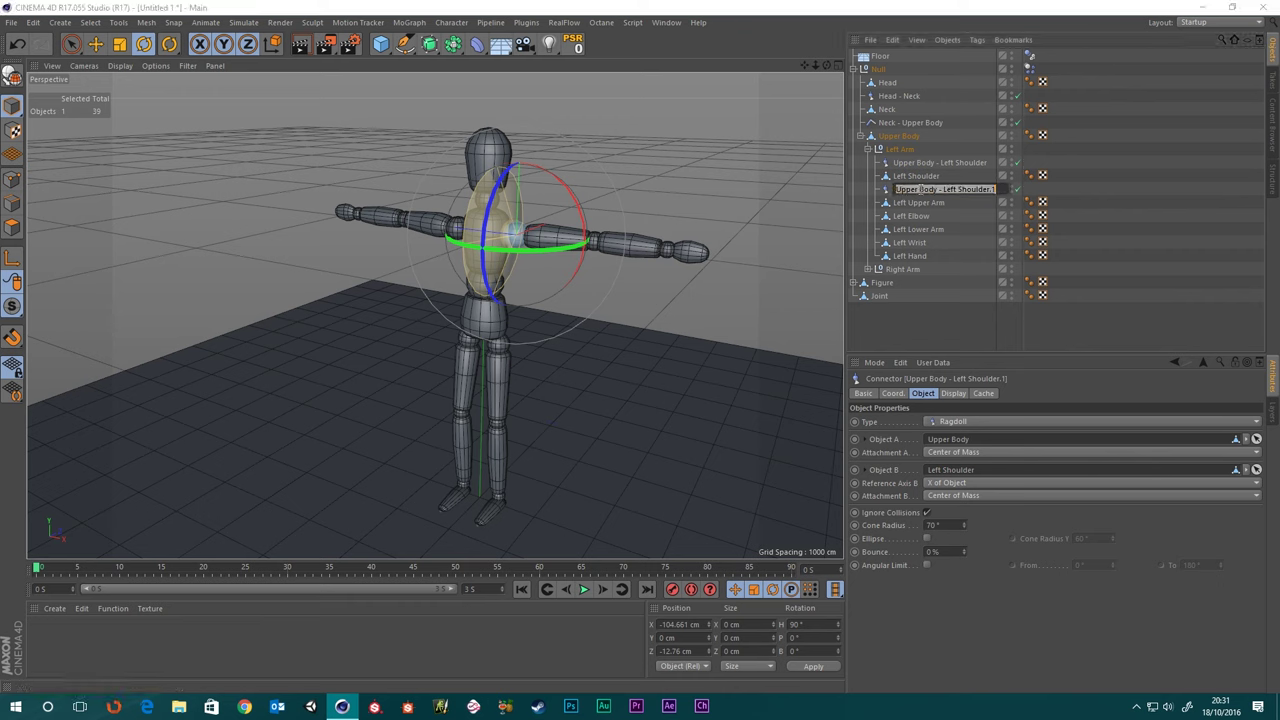
text(Left Shoulder - Left Upper Arm)
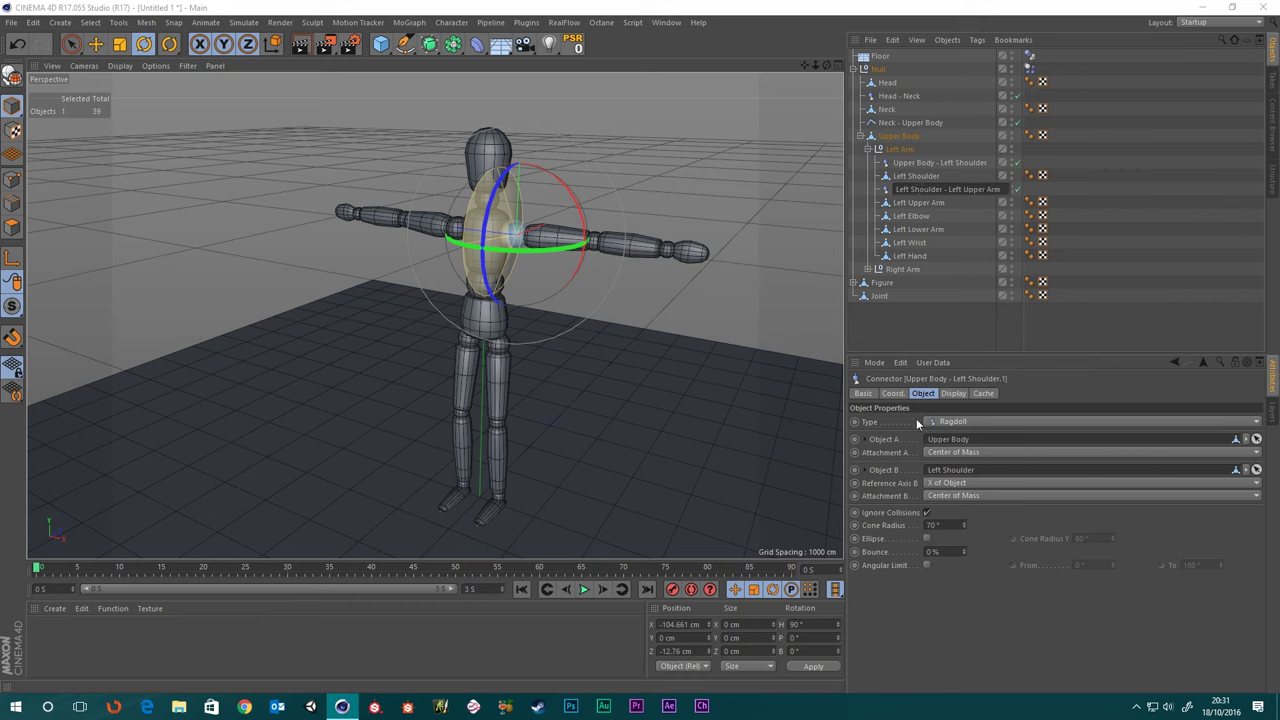
key(Return)
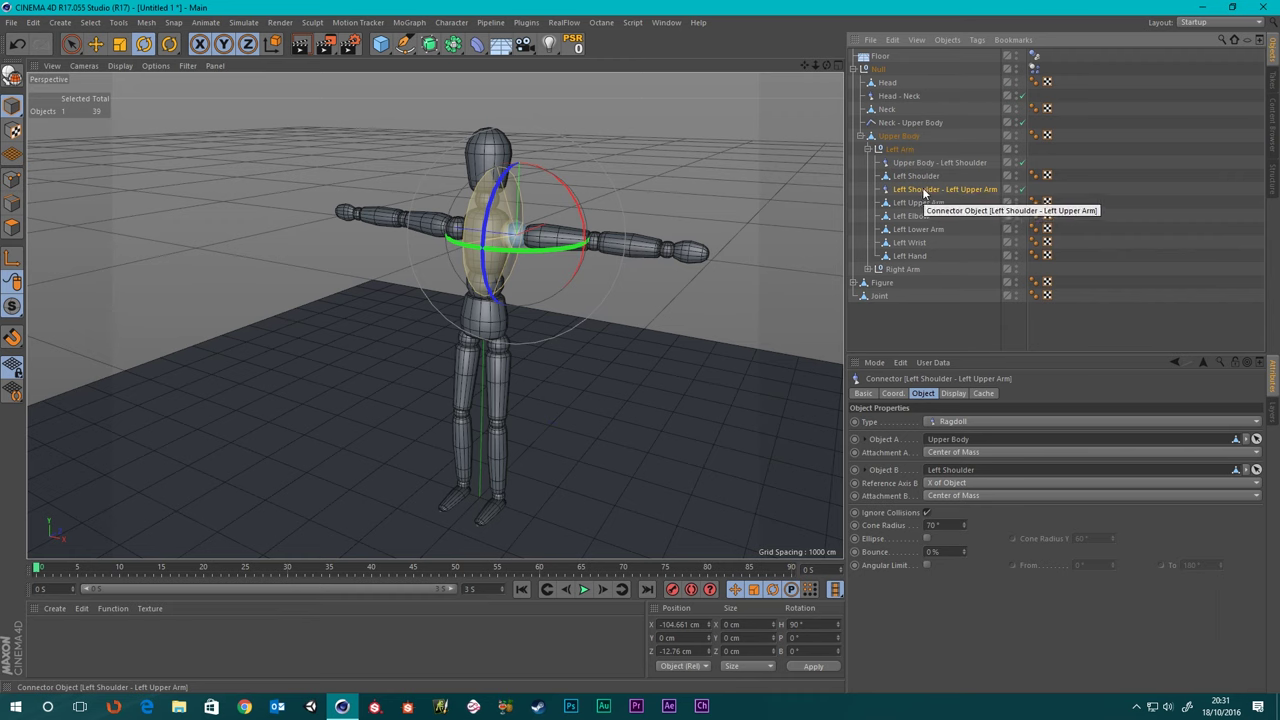
- Rotate the Left Shoulder - Left Upper Arm connector's heading to 270° so its cone points along the left arm
scroll(402, 242, up, 3)
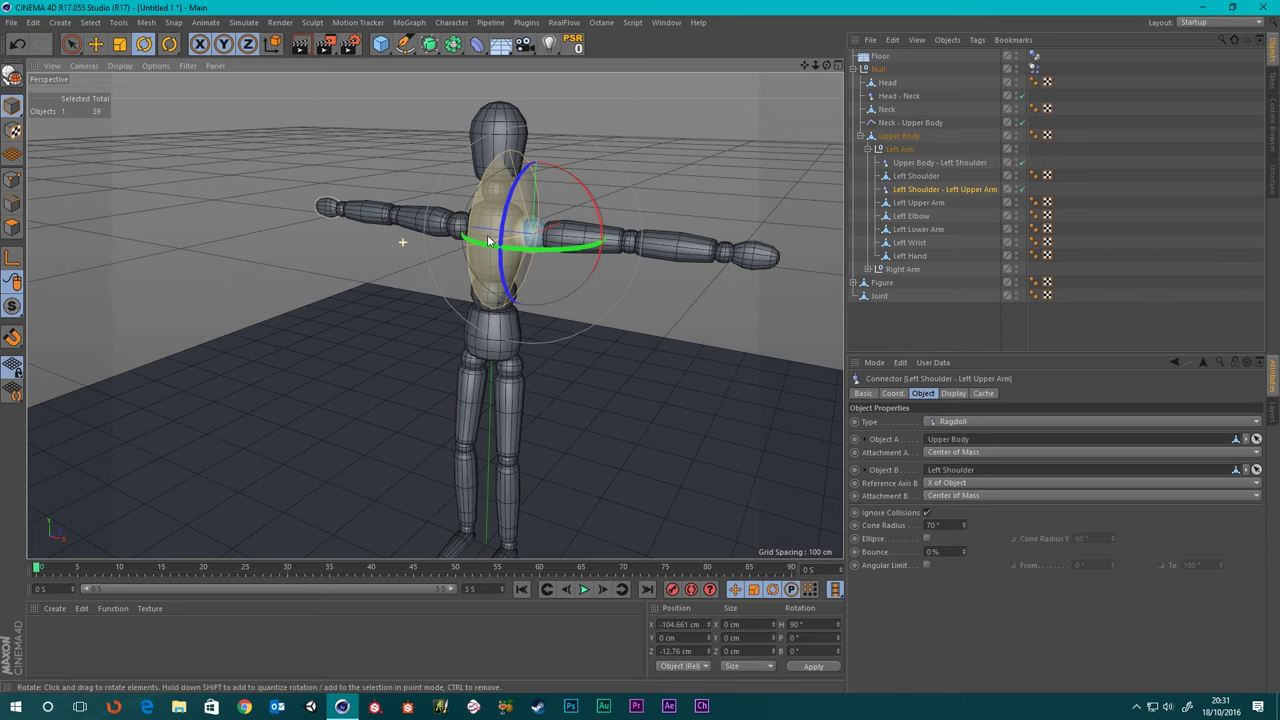
scroll(489, 241, up, 5)
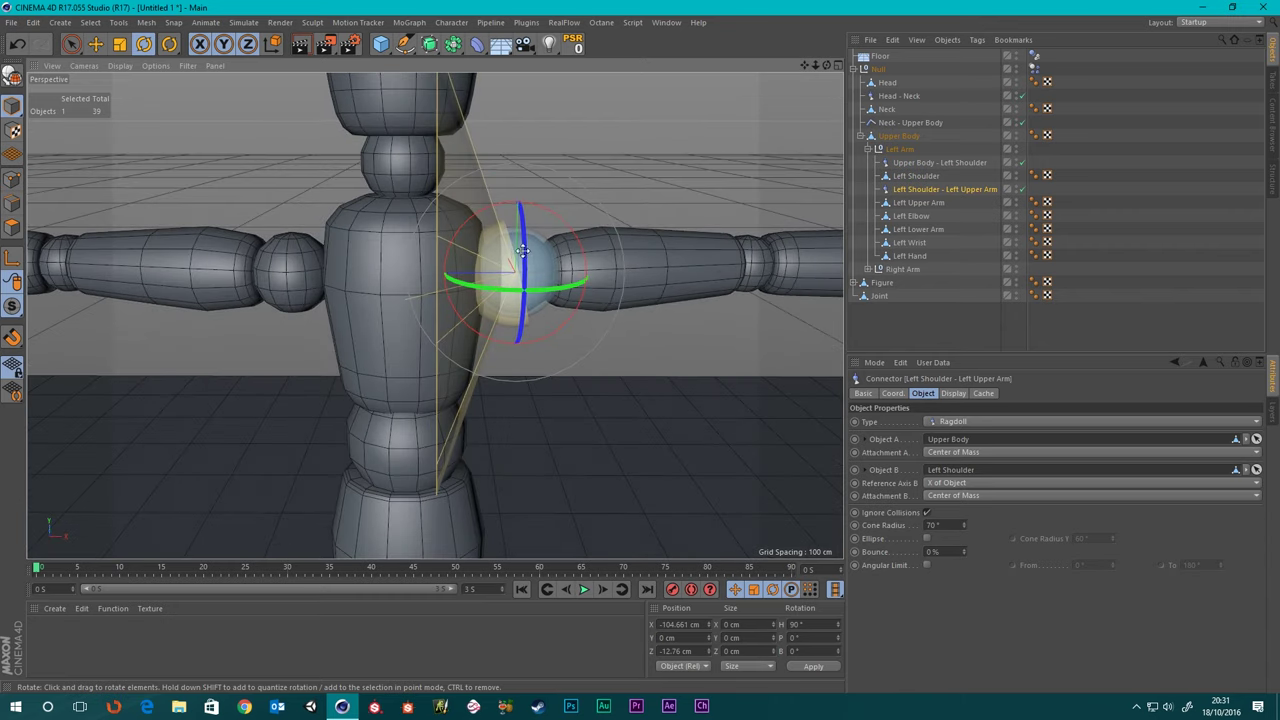
alt+drag(540, 230, 475, 258)
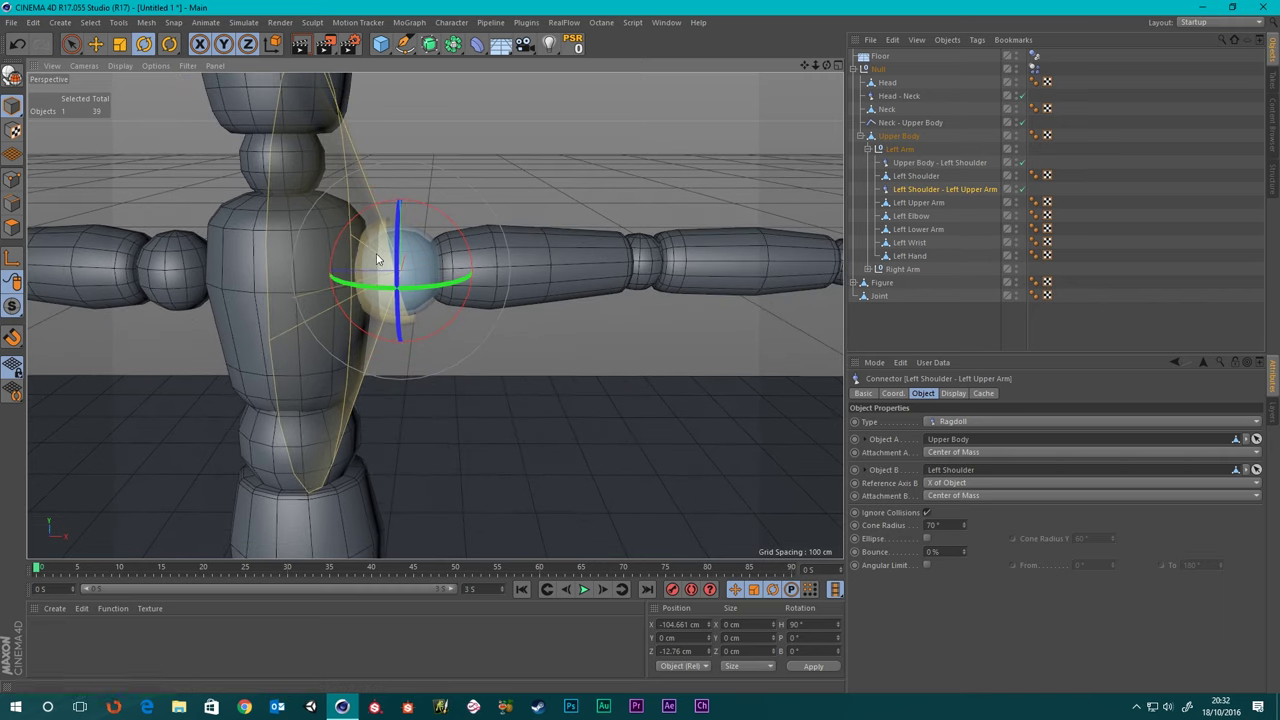
drag(446, 289, 237, 212)
scroll(330, 254, down, 3)
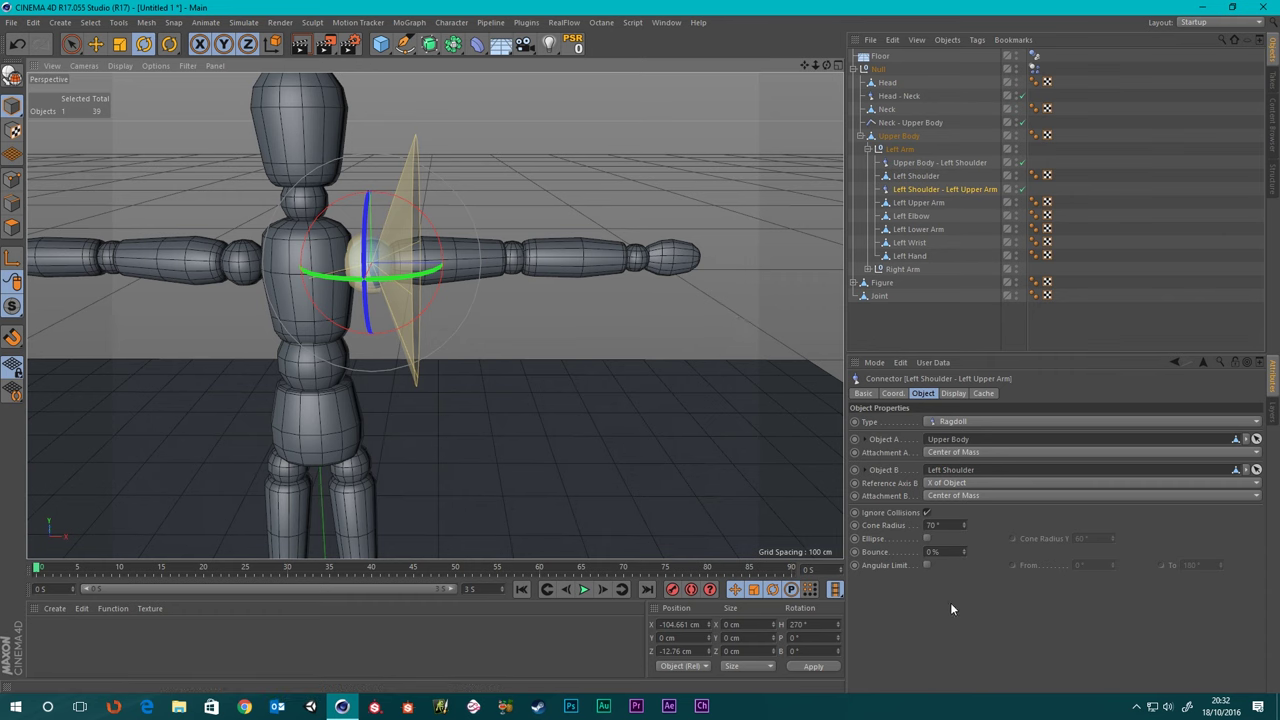
- Set the Left Shoulder - Left Upper Arm connector's cone radius to 55°
click(948, 527)
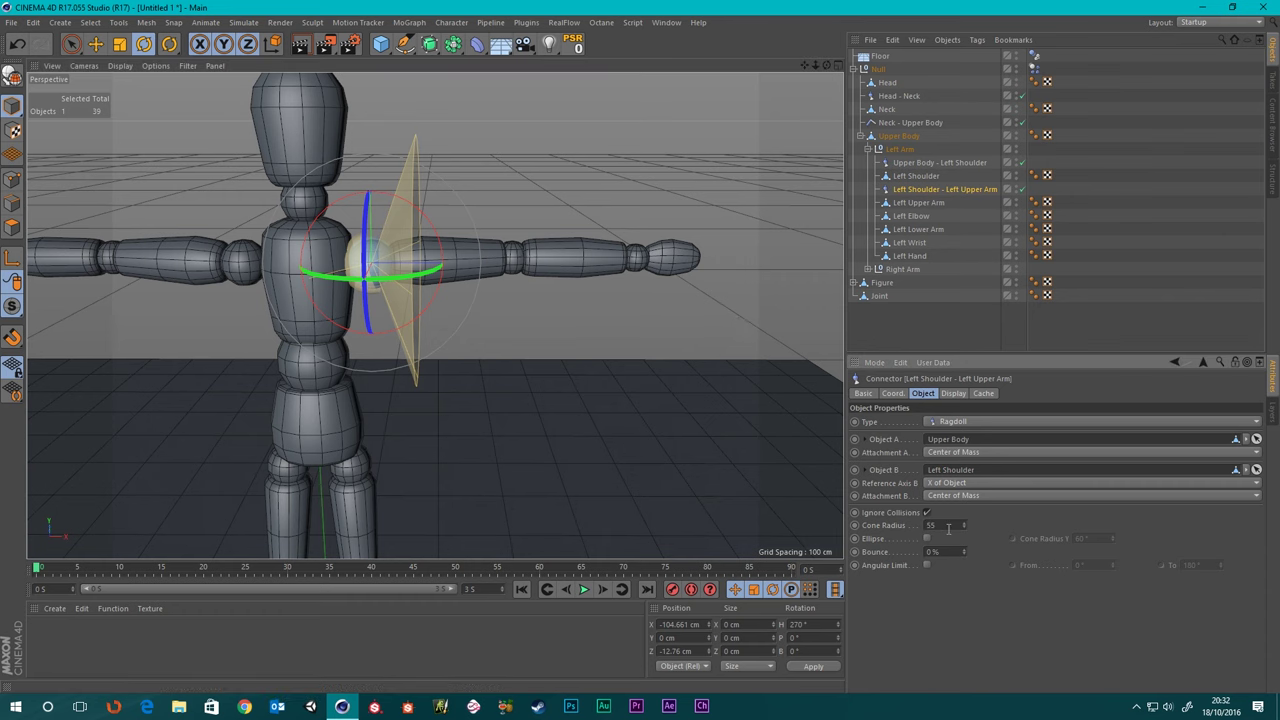
text(55)
key(Return)
- Assign Left Shoulder as Object A and Left Upper Arm as Object B of the new ragdoll connector
scroll(306, 242, up, 5)
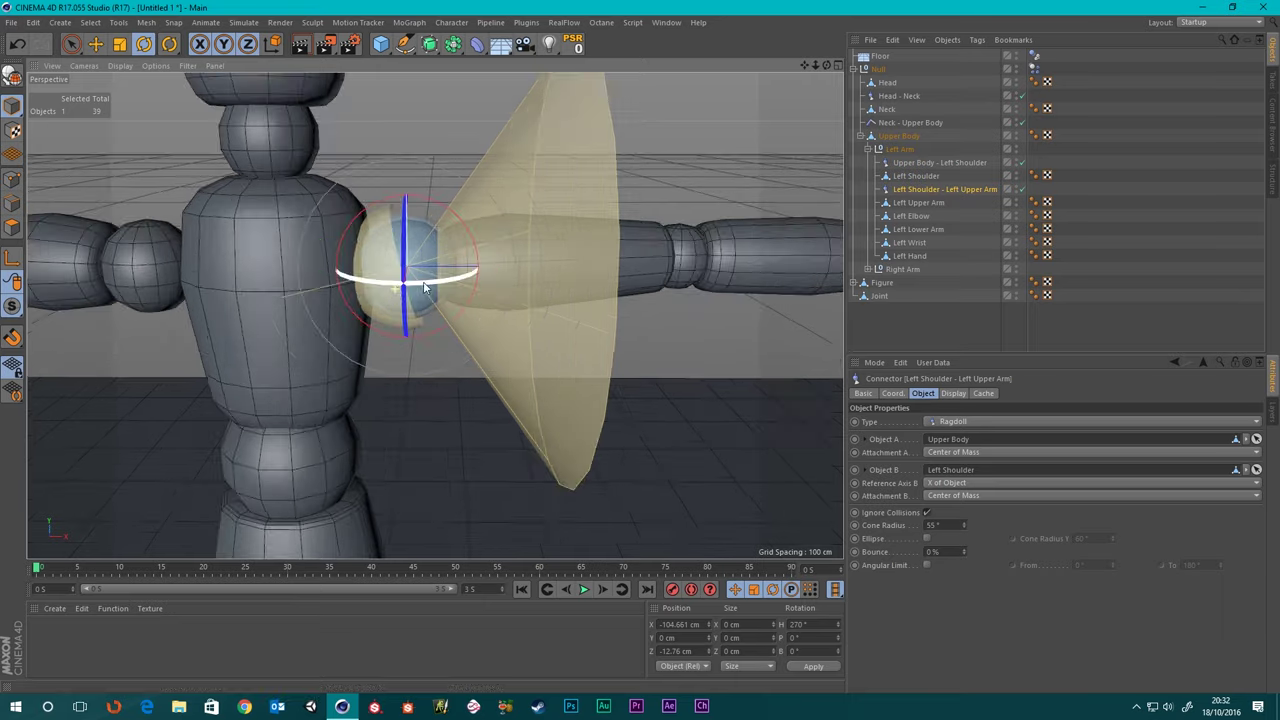
mouse_move(424, 287)
alt+mouse_down()
mouse_move(391, 192)
mouse_move(420, 270)
mouse_move(383, 412)
mouse_move(281, 332)
mouse_move(430, 242)
mouse_move(412, 296)
alt+mouse_up()
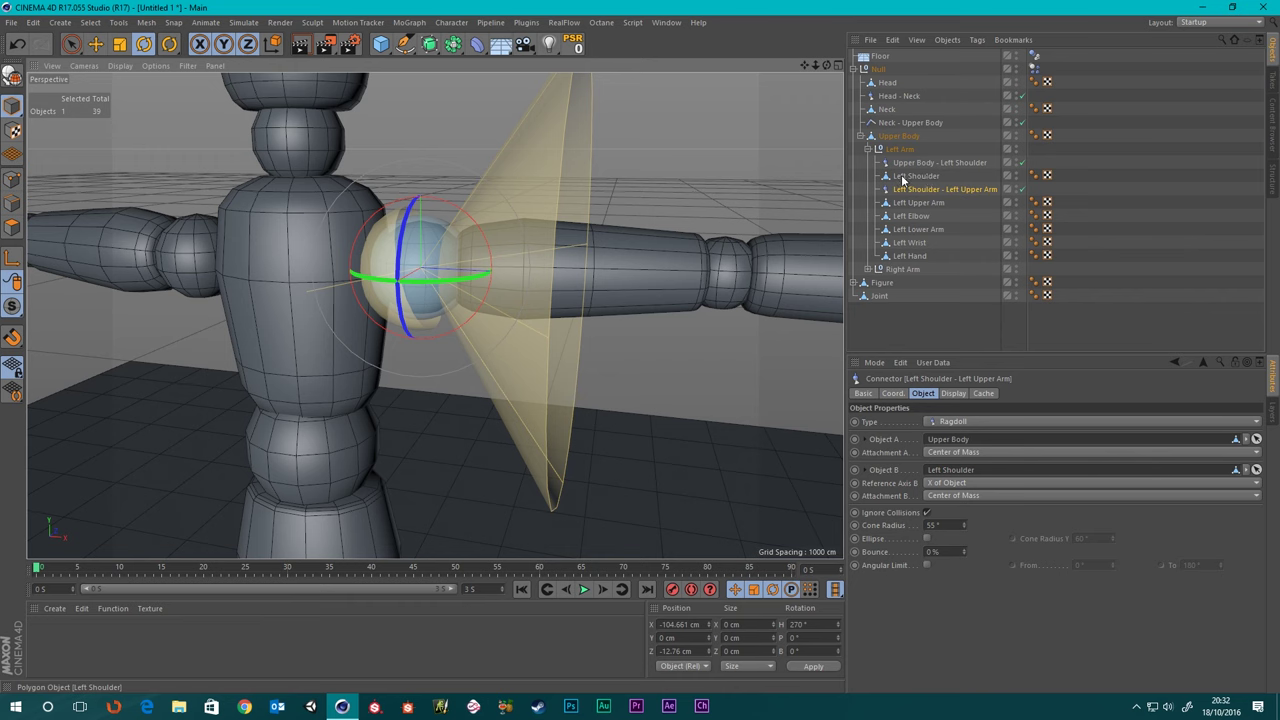
drag(903, 180, 952, 441)
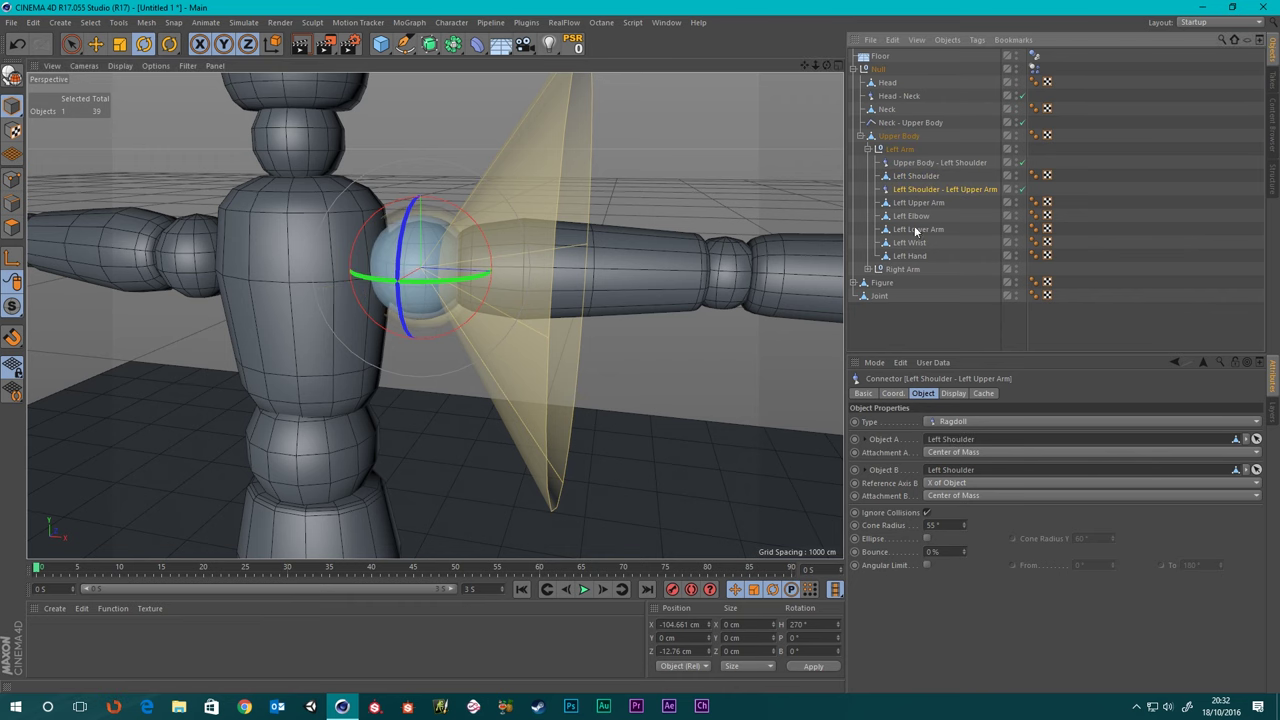
drag(909, 204, 947, 476)
- Play the simulation with the figure in view to test the upper arm connector, and return to the first frame
scroll(352, 225, down, 5)
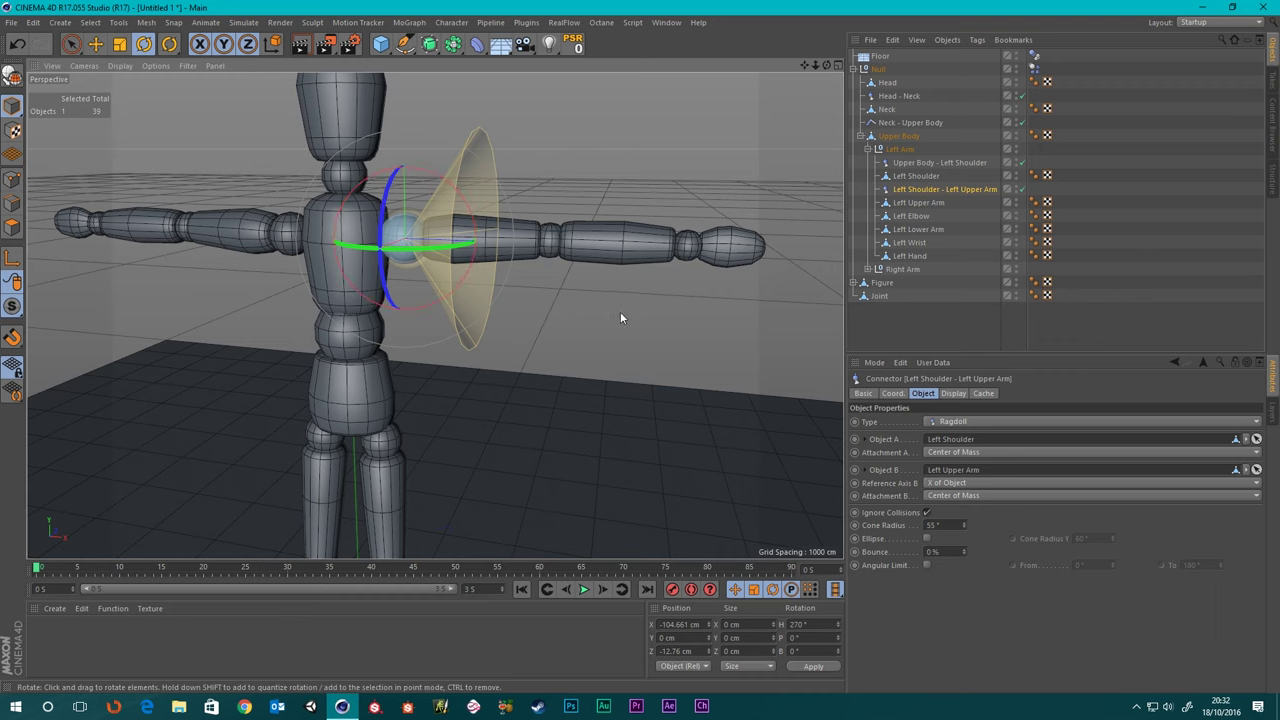
click(492, 354)
scroll(314, 286, down, 4)
alt+drag(435, 316, 560, 400)
click(584, 590)
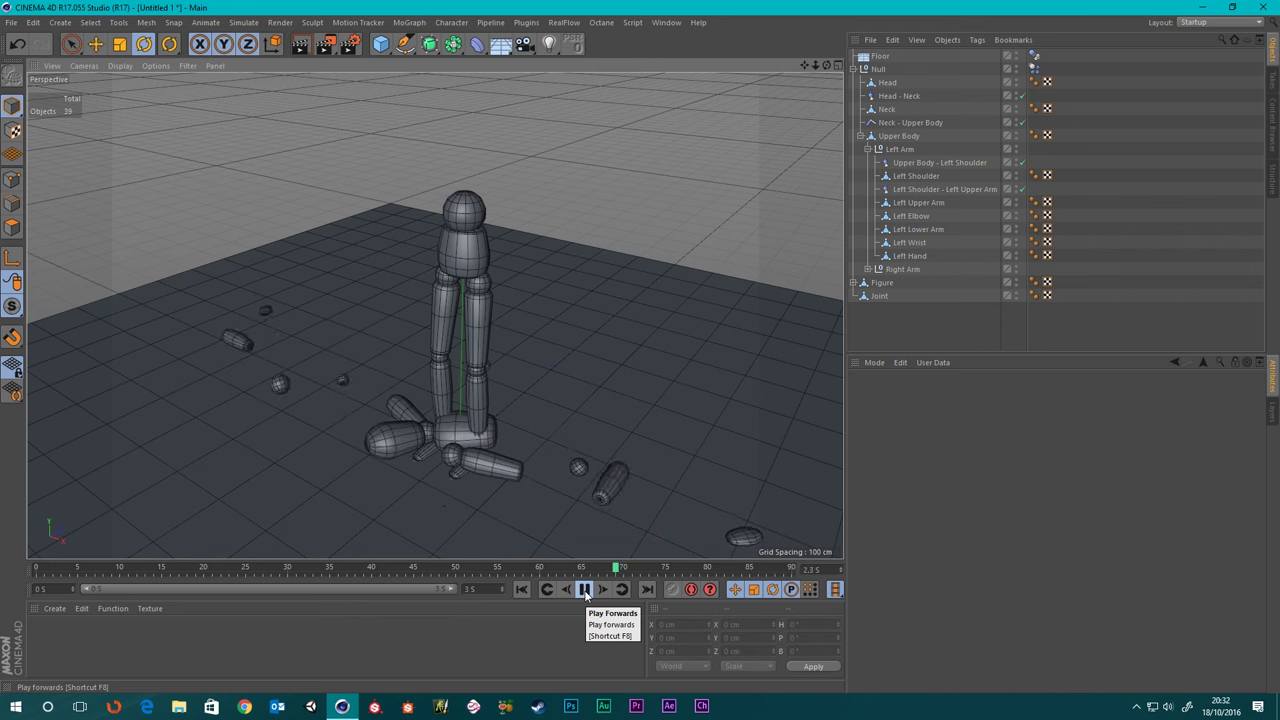
click(585, 590)
click(521, 590)
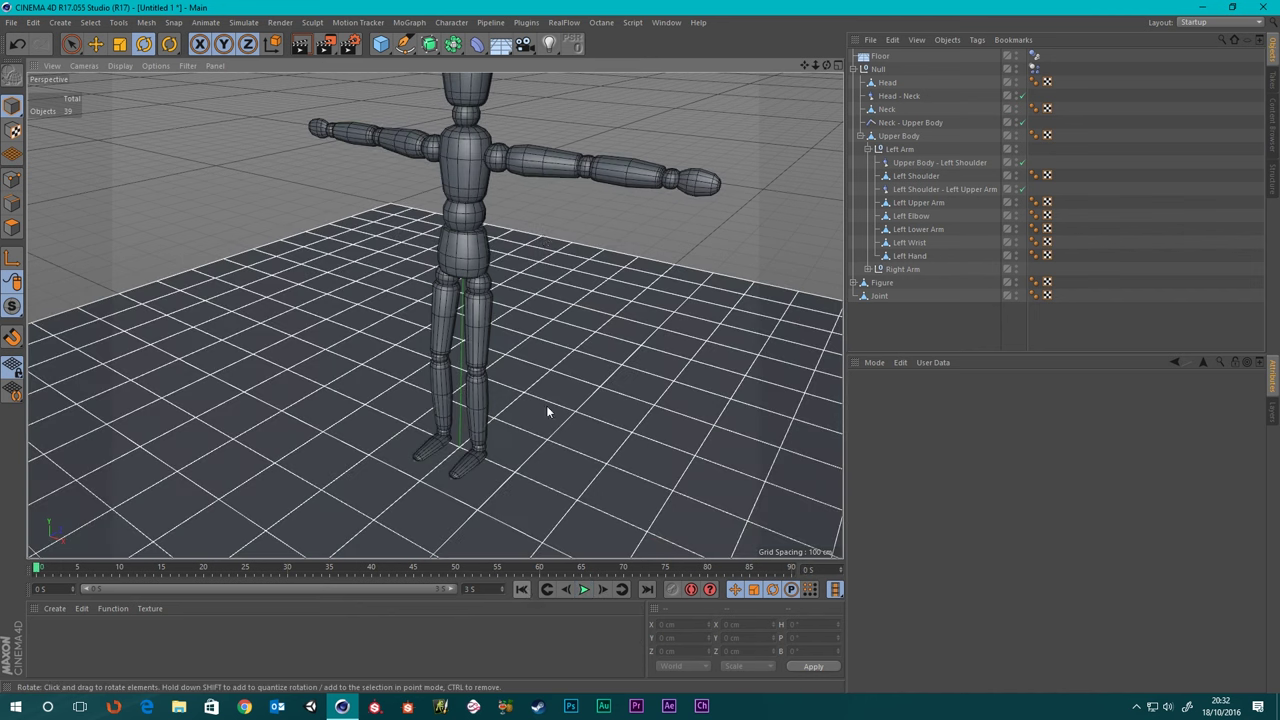
- Duplicate the Left Shoulder - Left Upper Arm connector below Left Upper Arm and rename the copy Left Upper Arm - Left Elbow
alt+right_drag(543, 234, 609, 47)
alt+middle_drag(599, 82, 545, 224)
scroll(546, 220, down, 3)
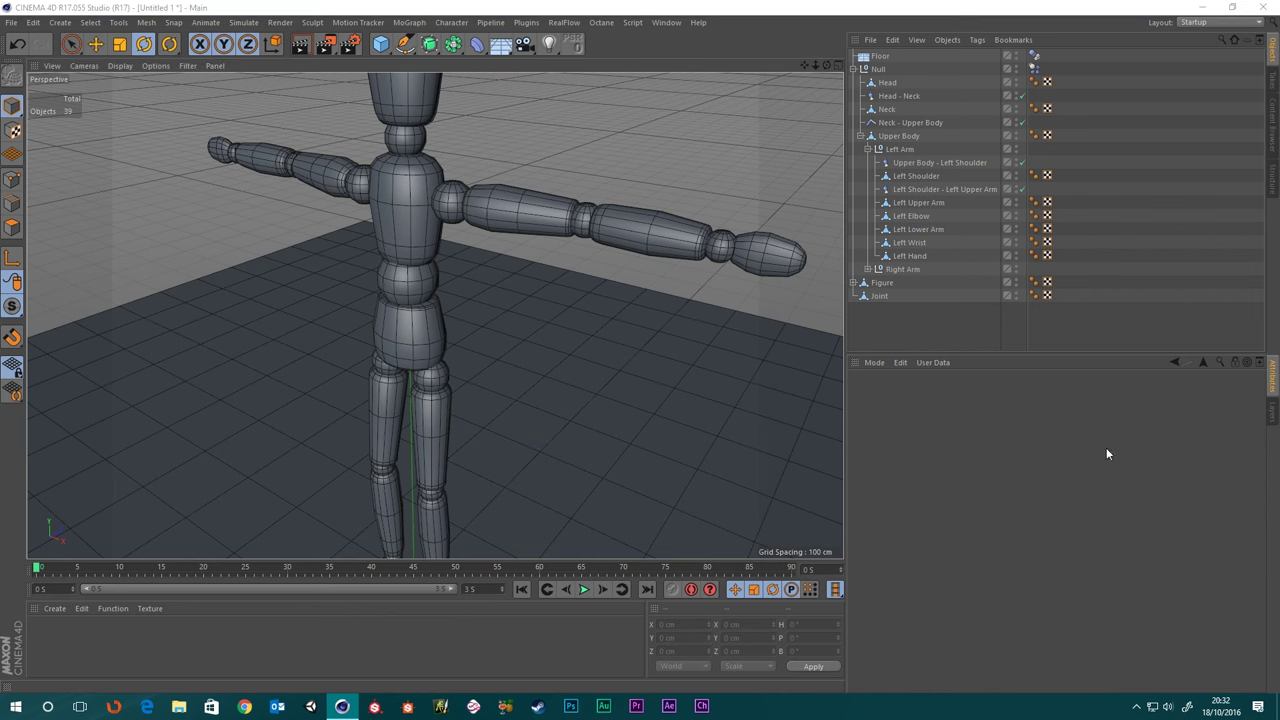
scroll(562, 219, down, 3)
alt+middle_drag(602, 163, 542, 247)
scroll(488, 294, up, 5)
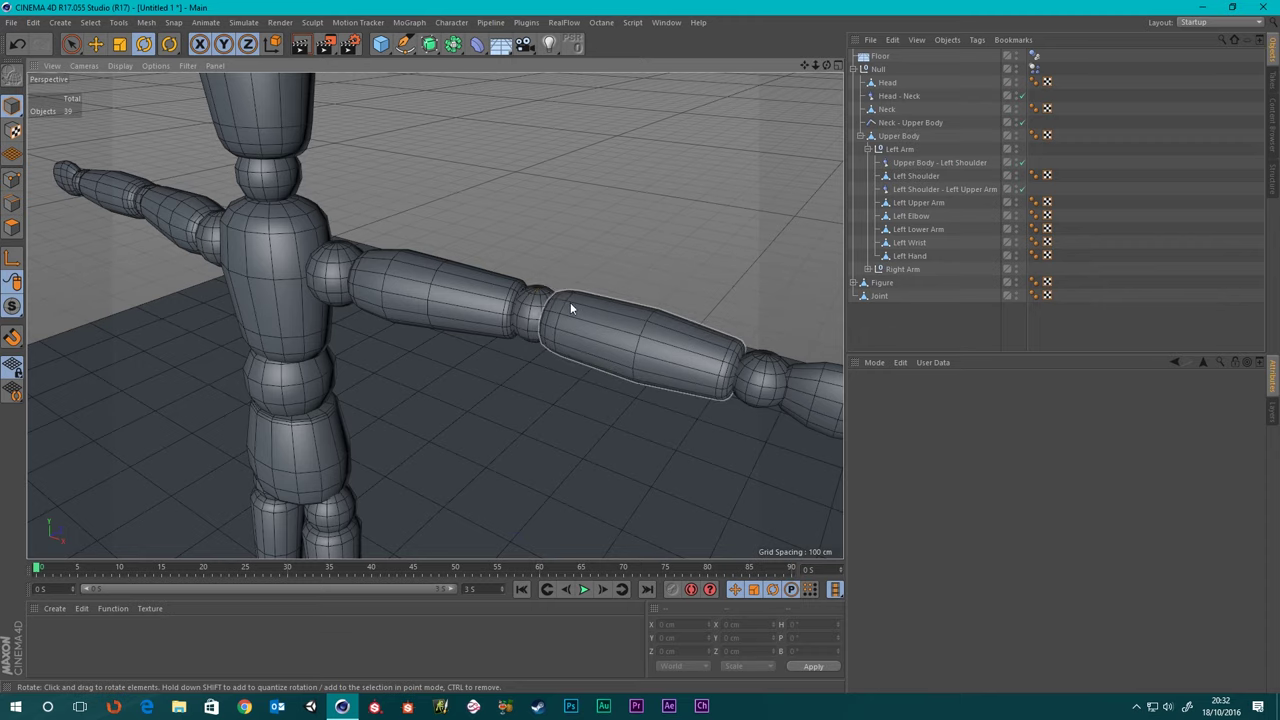
alt+drag(570, 302, 566, 303)
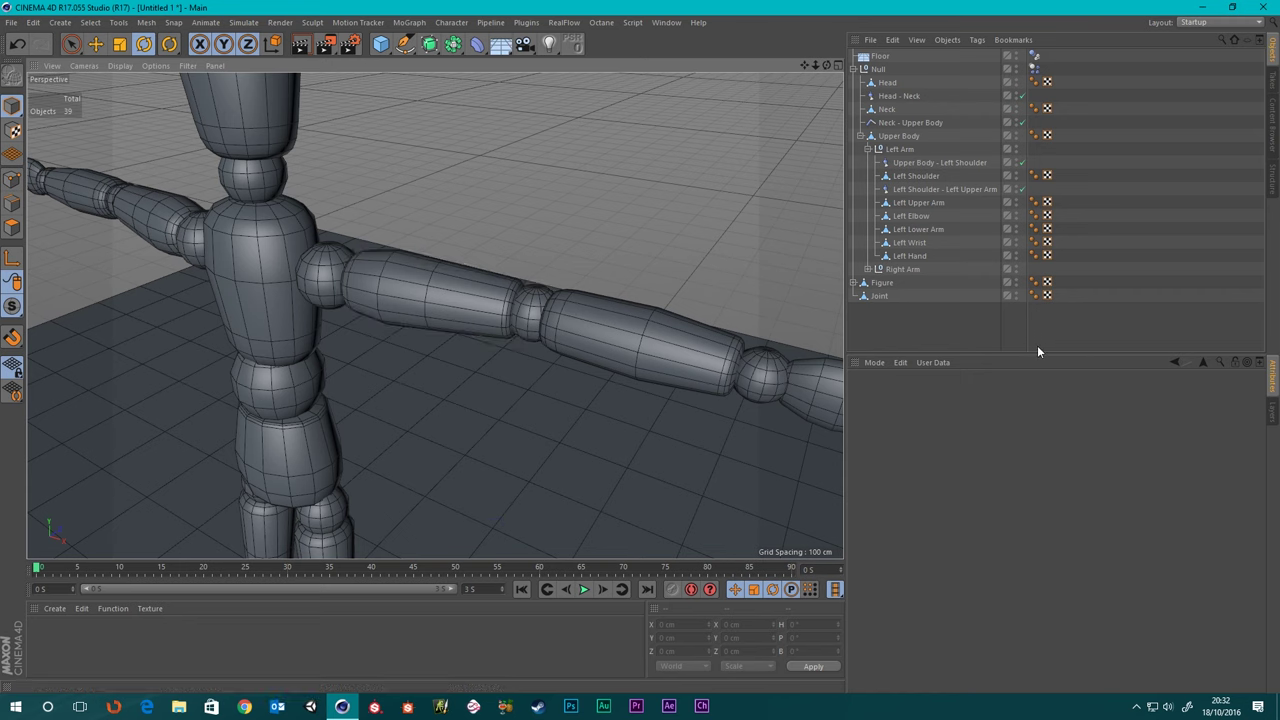
click(922, 189)
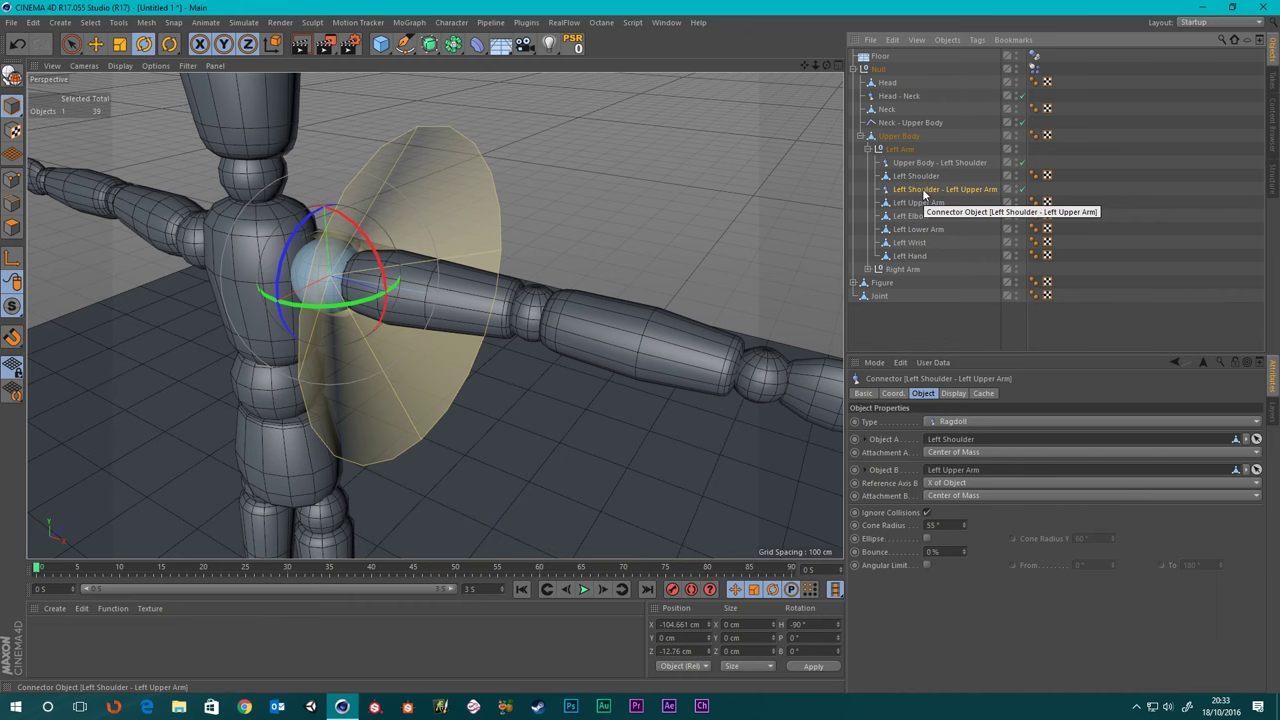
ctrl+drag(923, 191, 919, 213)
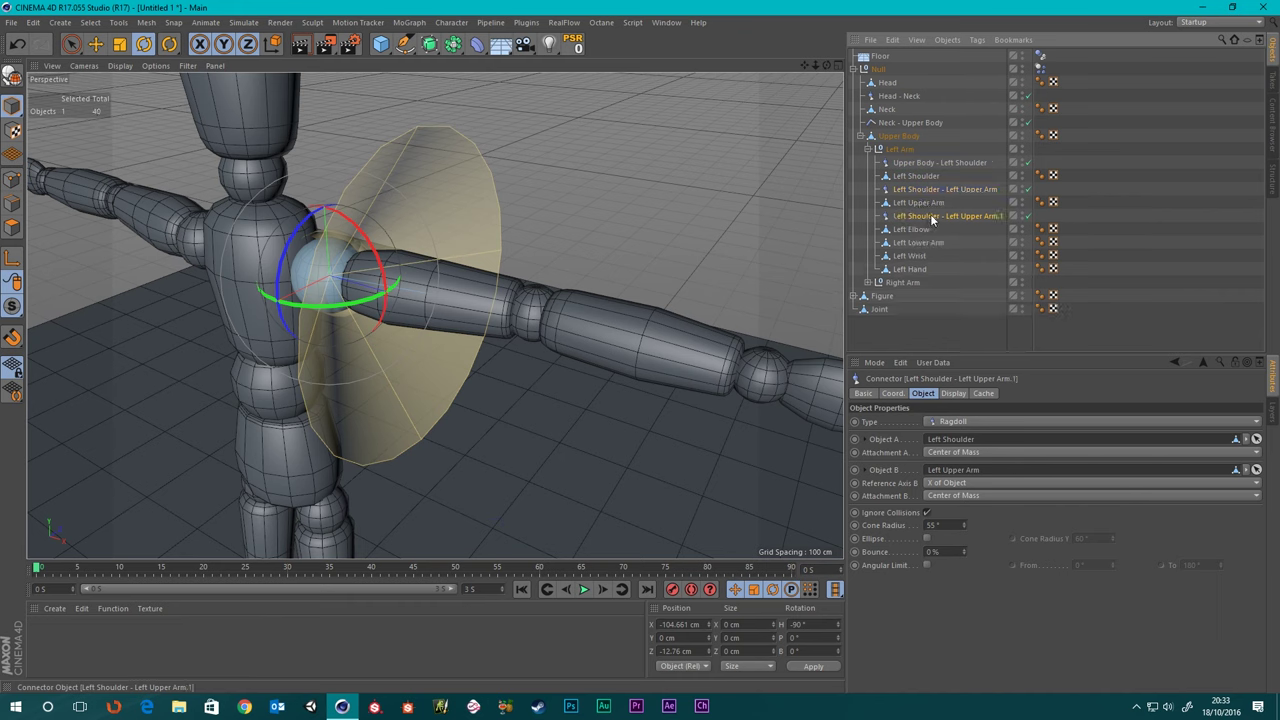
double_click(932, 216)
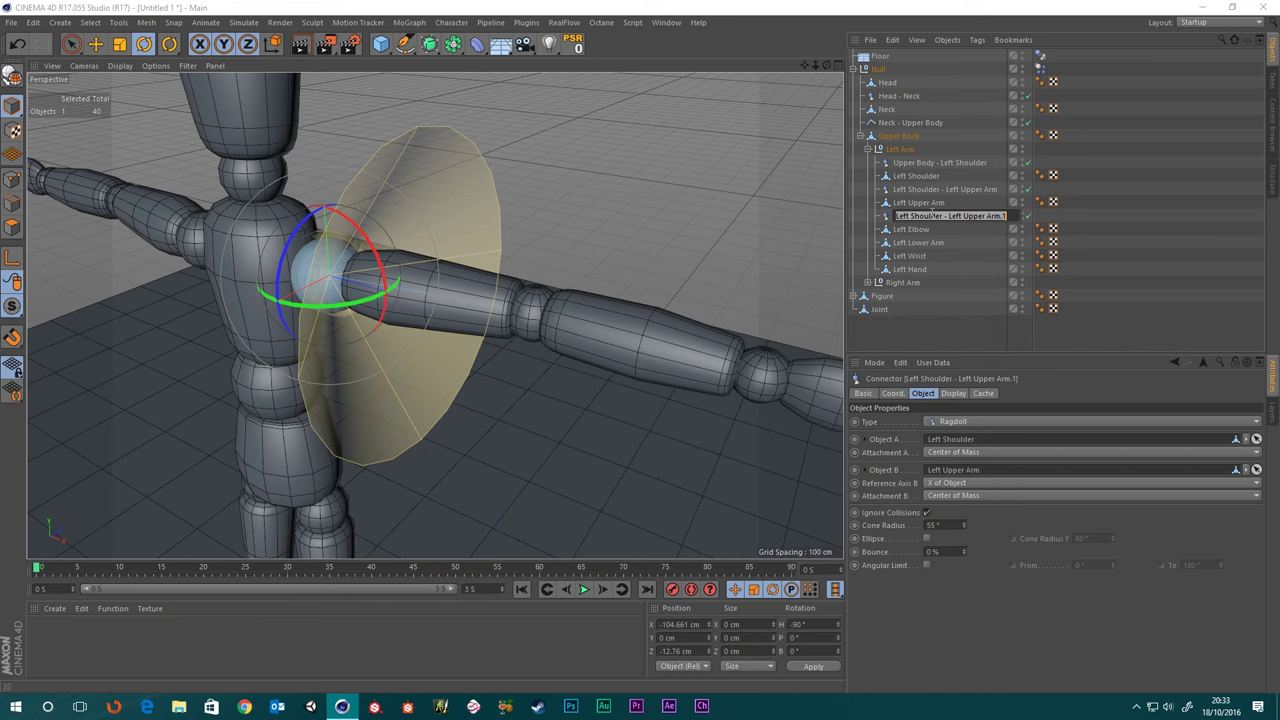
key(BackSpace)
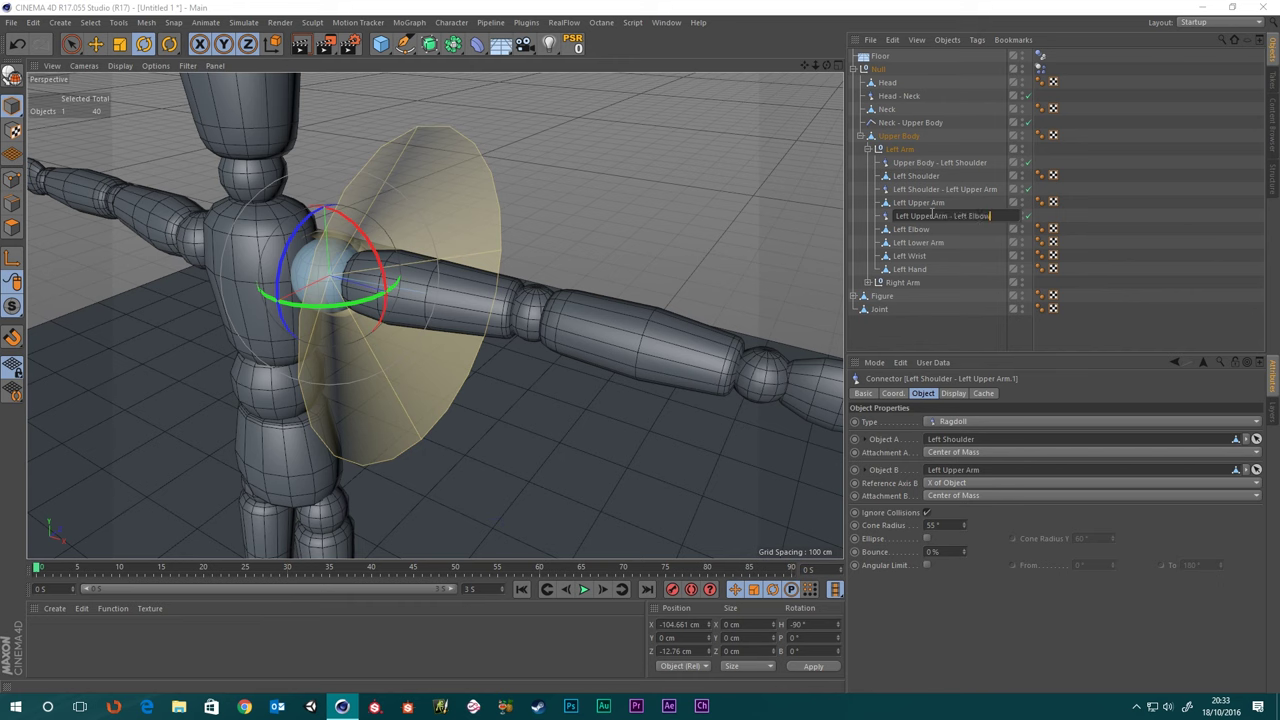
key(Return)
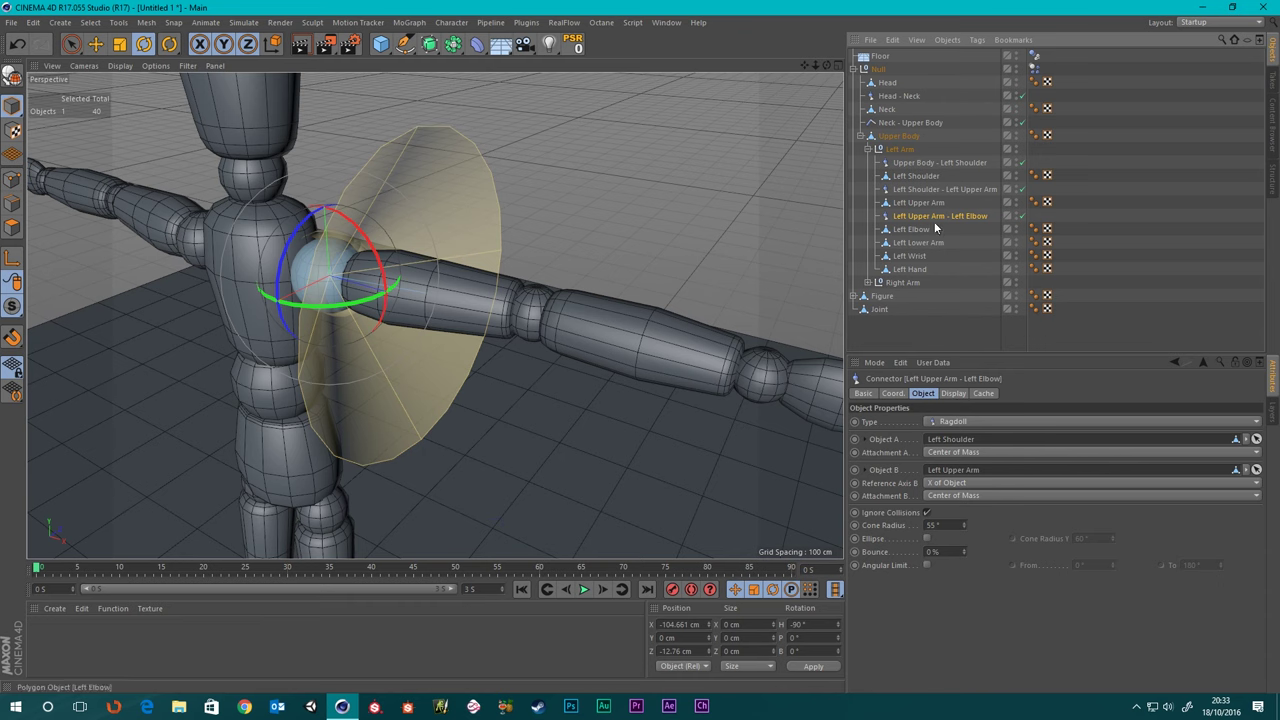
- Make the Left Upper Arm - Left Elbow connector a child of Left Elbow and show its coordinates
drag(914, 228, 914, 230)
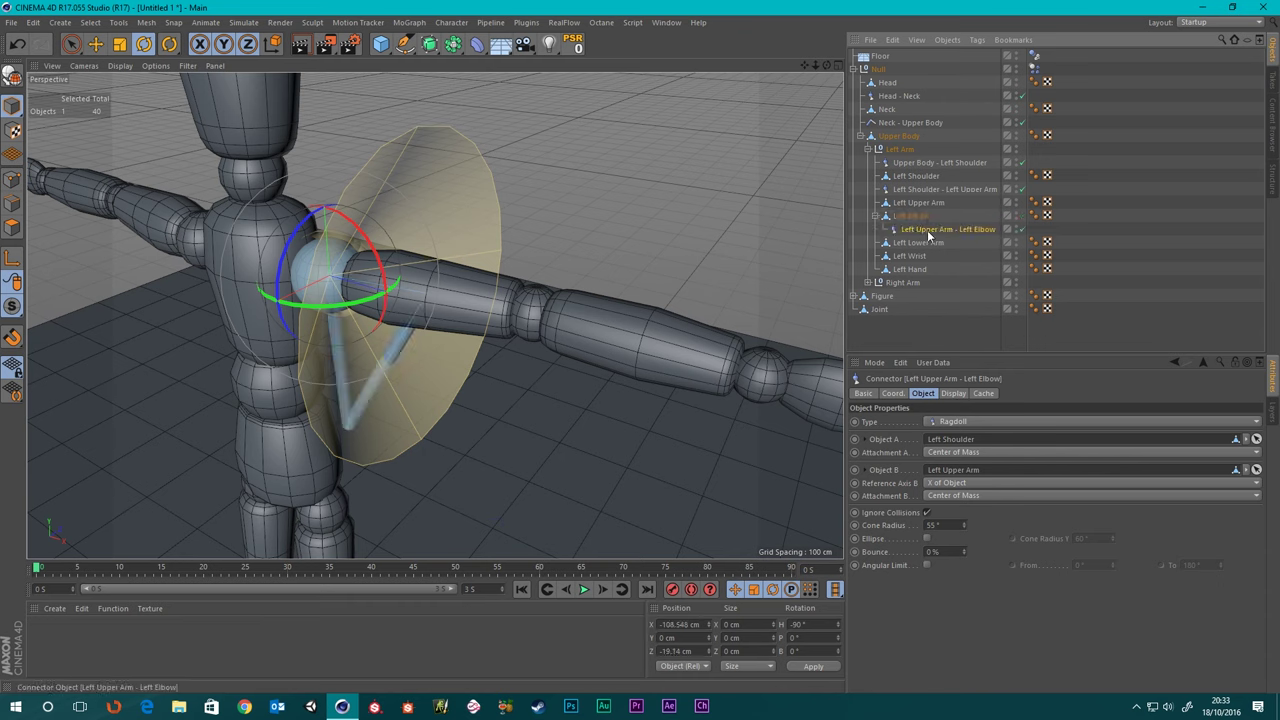
click(893, 393)
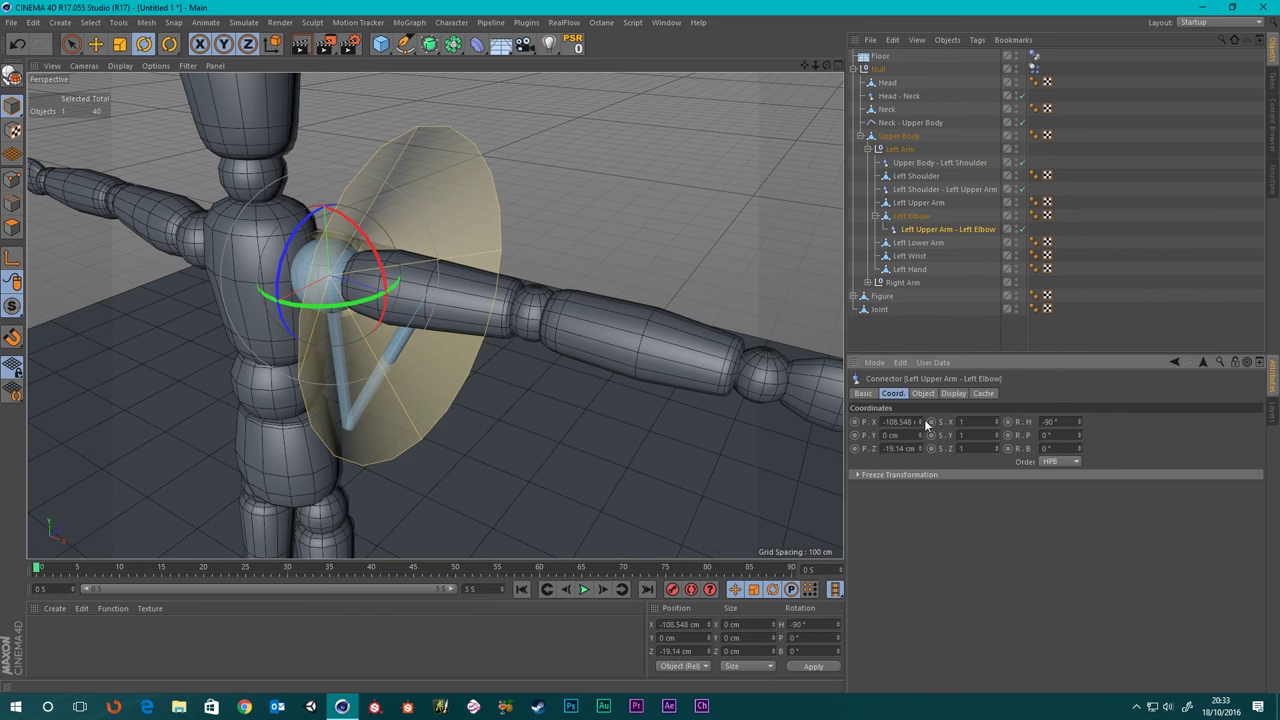
- Zero the Left Upper Arm - Left Elbow connector's X and Z positions, then move it out of Left Elbow to directly above it in Left Arm
right_click(919, 422)
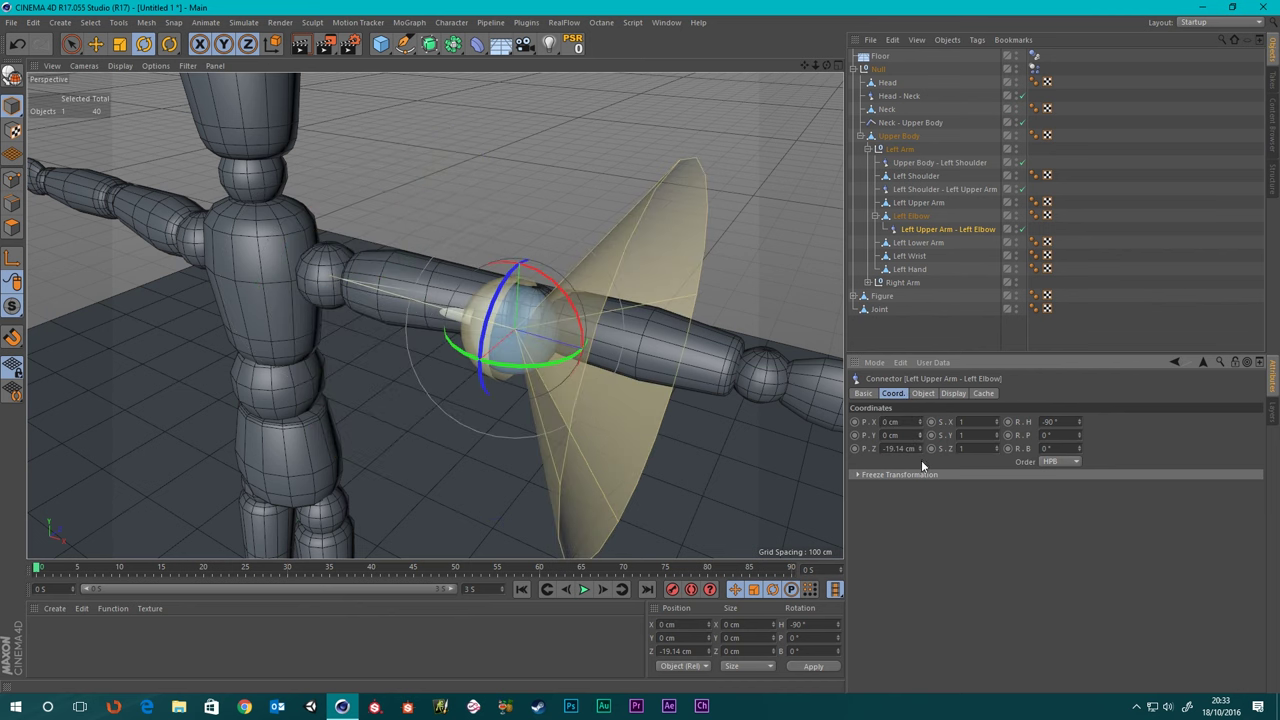
right_click(920, 448)
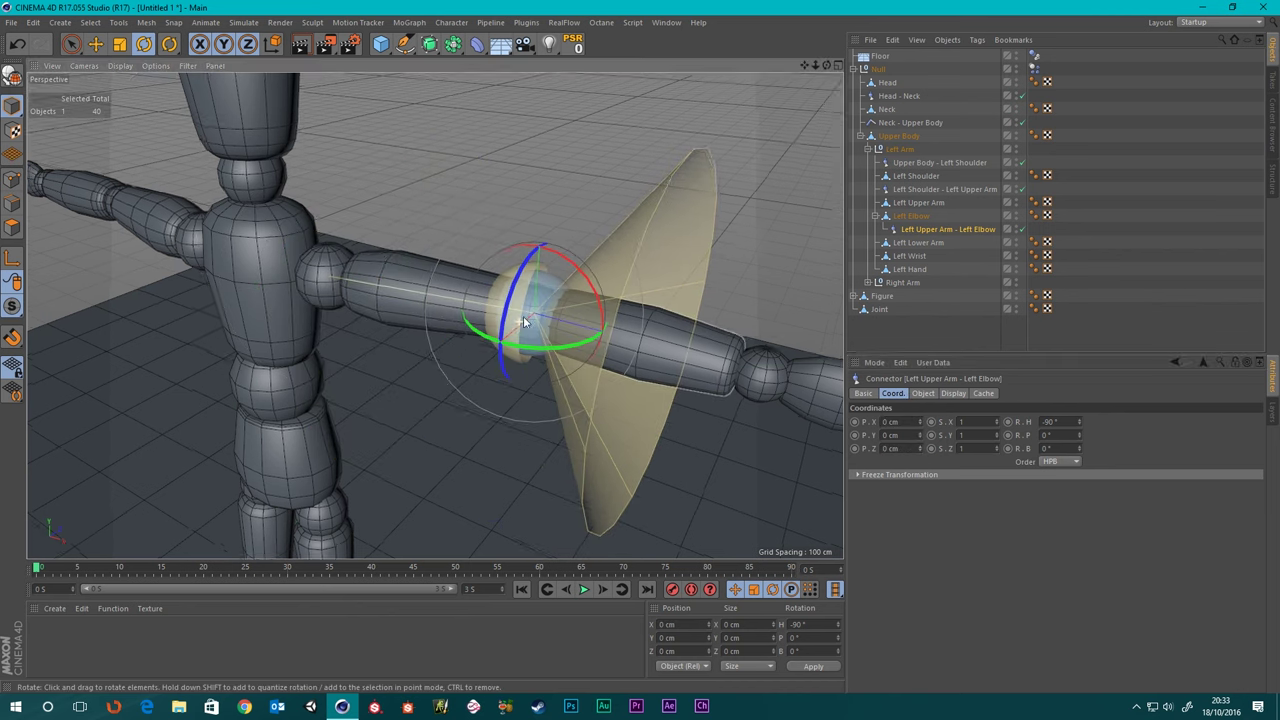
mouse_move(519, 322)
alt+mouse_down()
mouse_move(545, 322)
mouse_move(526, 326)
alt+mouse_up()
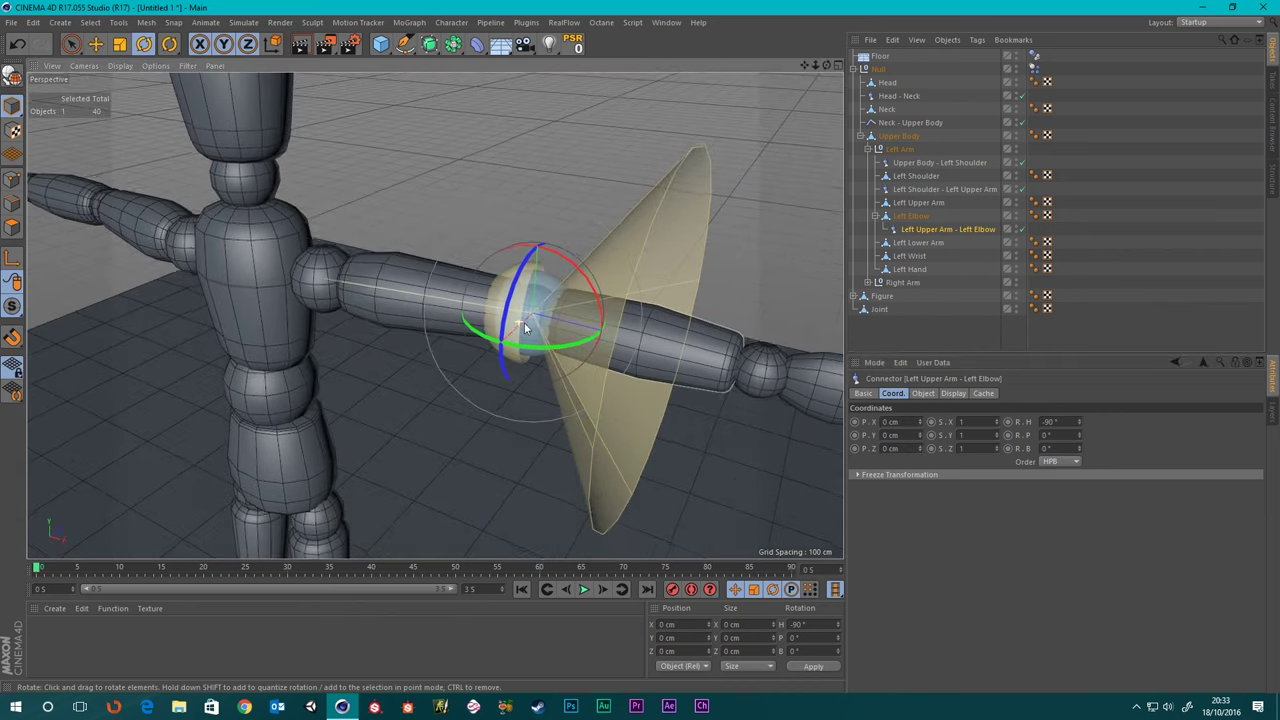
click(916, 230)
drag(906, 212, 902, 207)
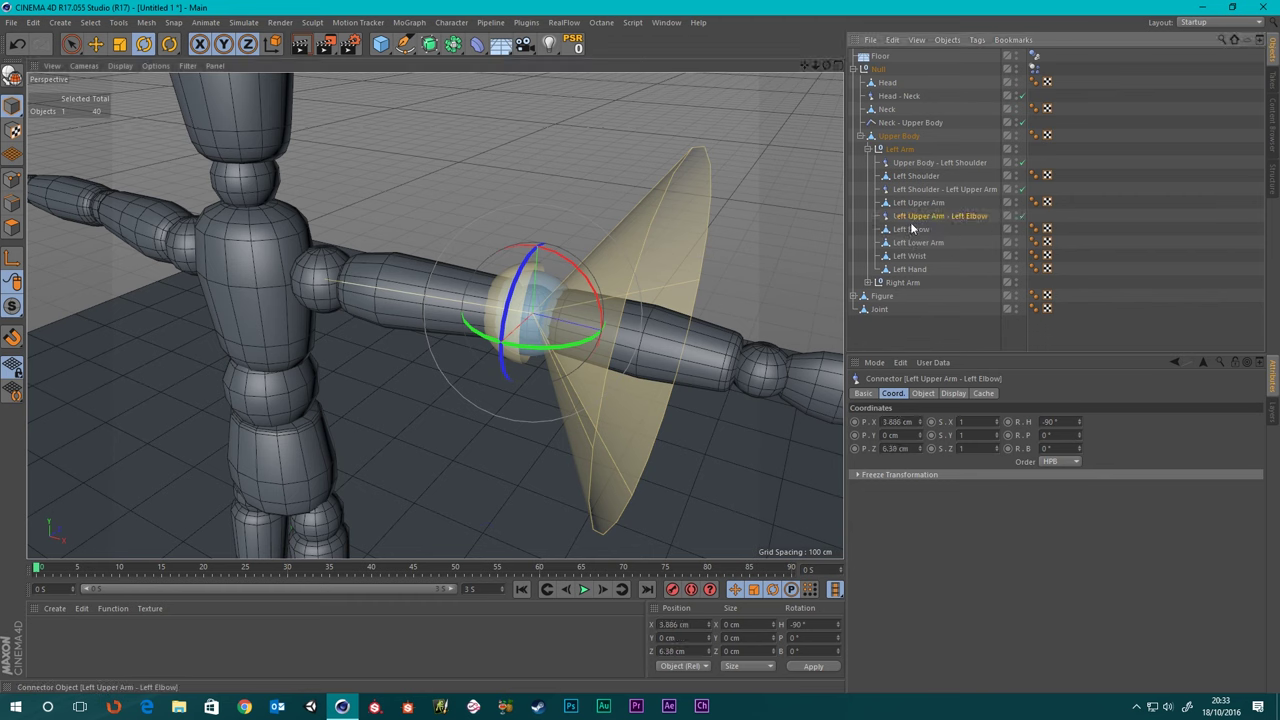
- Change the Left Upper Arm - Left Elbow connector's type from Ragdoll to Hinge
click(923, 393)
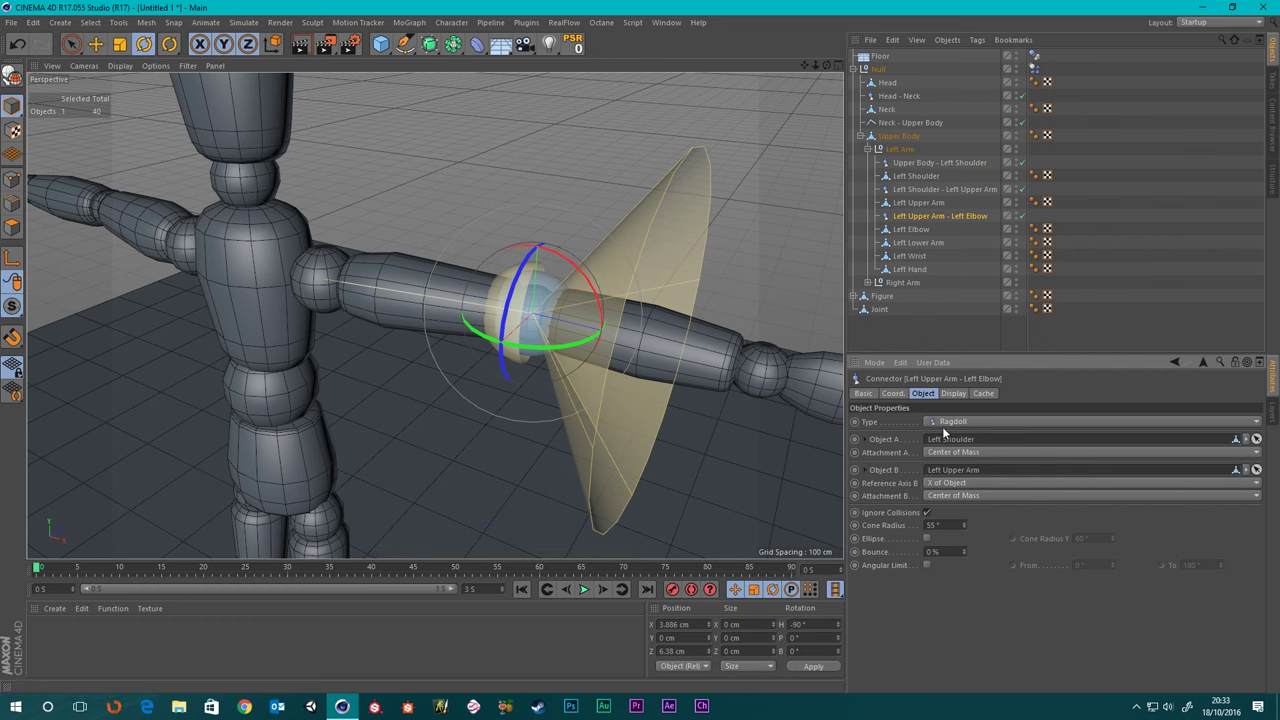
click(946, 421)
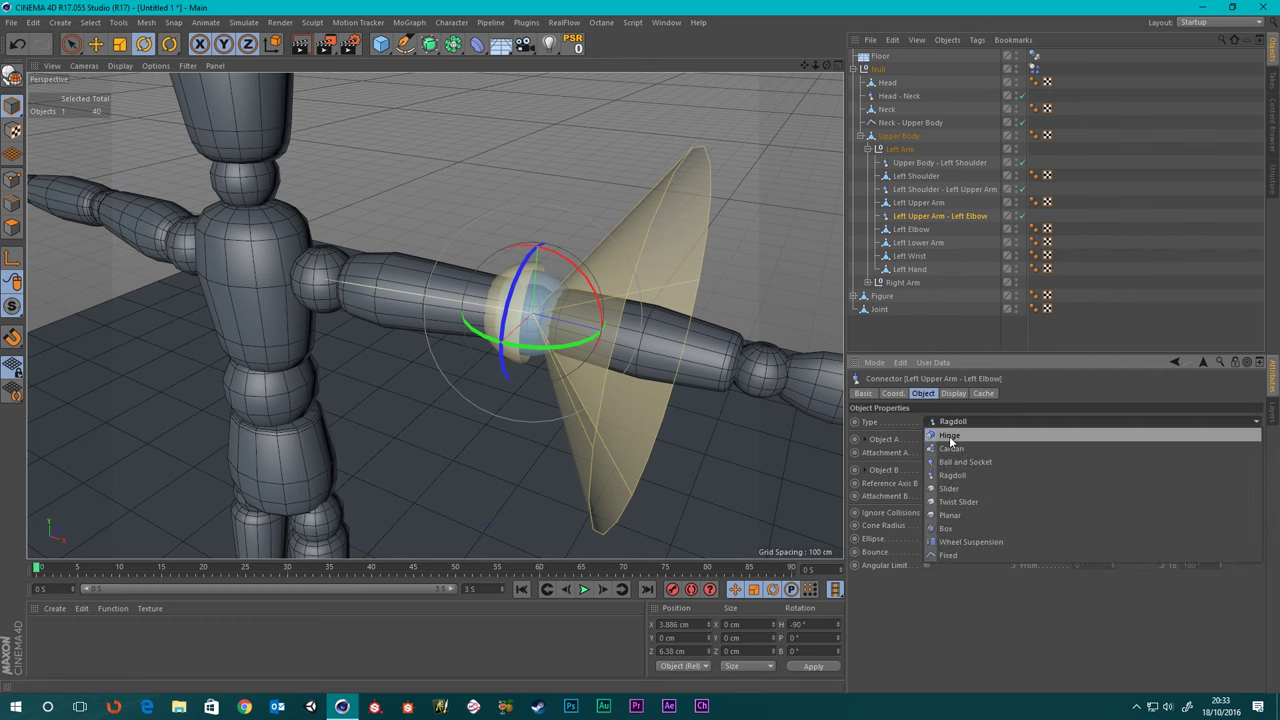
click(950, 437)
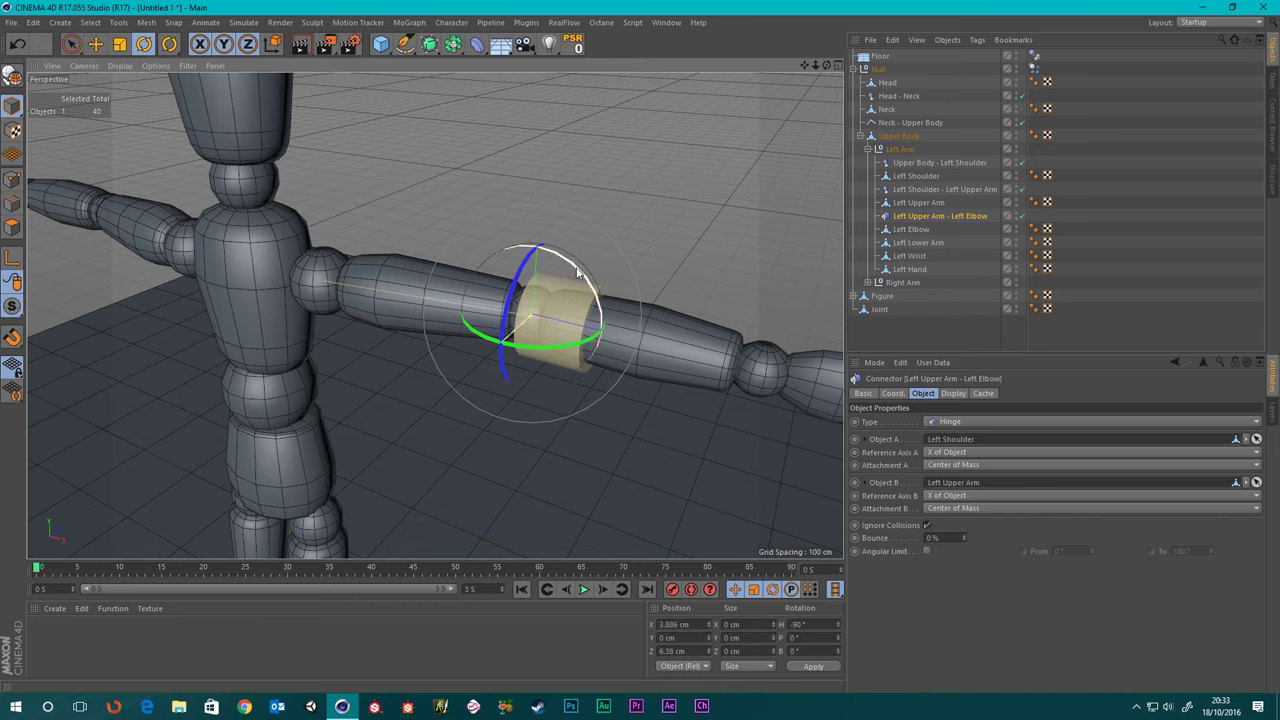
- Rotate the hinge connector to H -180°, P 90°, B 90° so its axis stands vertical at the left elbow
drag(577, 272, 458, 247)
scroll(540, 333, up, 4)
alt+drag(530, 290, 400, 312)
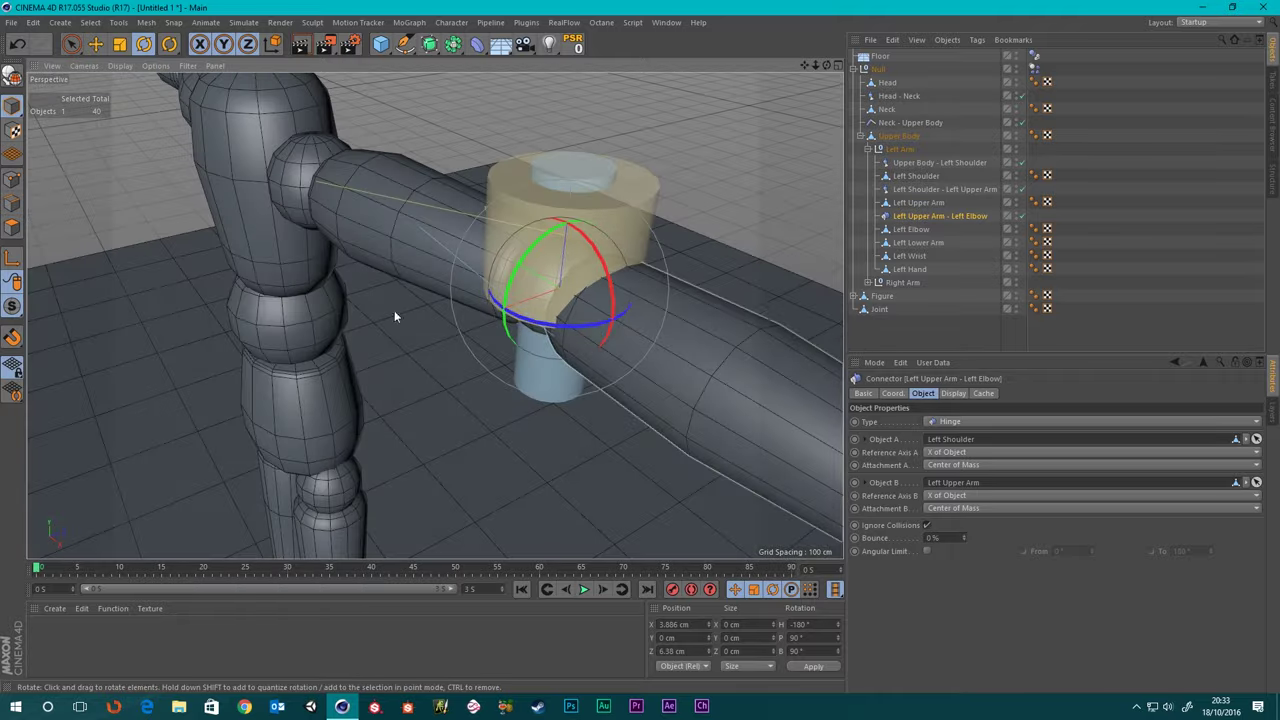
scroll(543, 298, down, 5)
mouse_move(632, 262)
alt+mouse_down()
mouse_move(546, 332)
mouse_move(619, 278)
mouse_move(609, 271)
alt+mouse_up()
scroll(517, 303, up, 5)
scroll(517, 309, down, 5)
mouse_move(514, 343)
alt+mouse_down()
mouse_move(569, 328)
mouse_move(490, 337)
alt+mouse_up()
scroll(490, 337, up, 4)
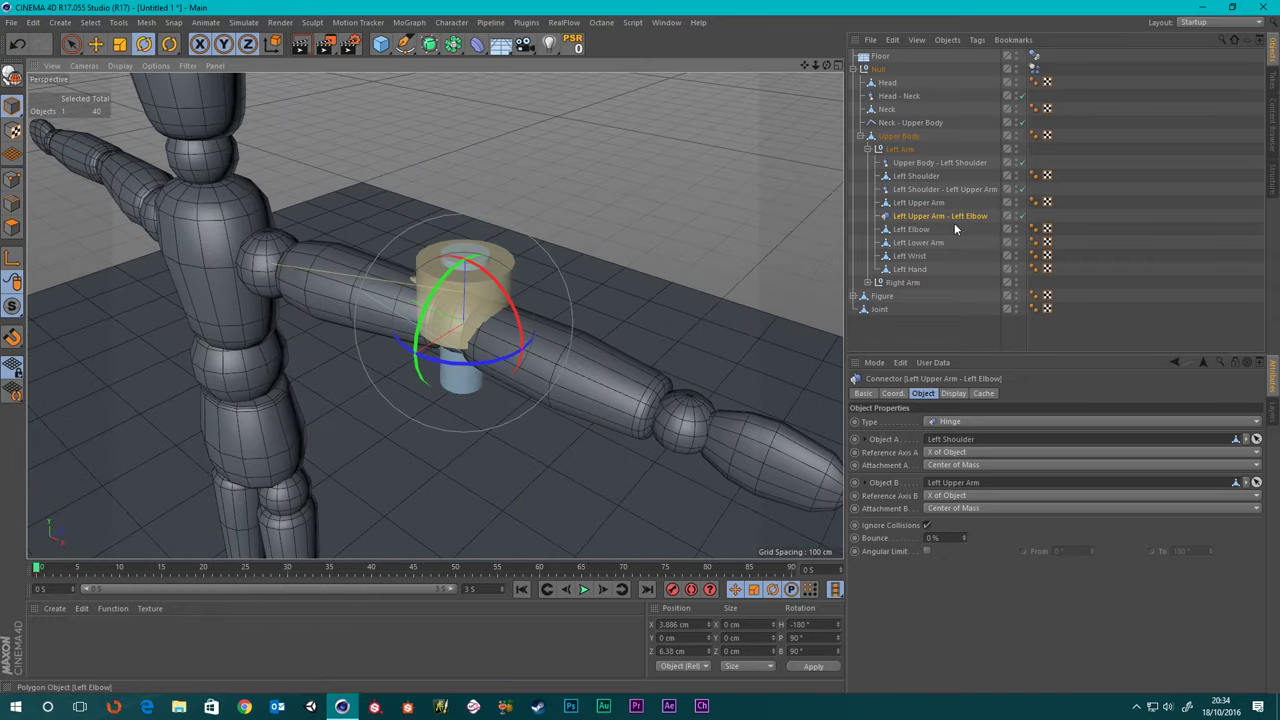
- Assign Left Upper Arm as Object A and Left Elbow as Object B of the hinge connector
drag(918, 206, 952, 438)
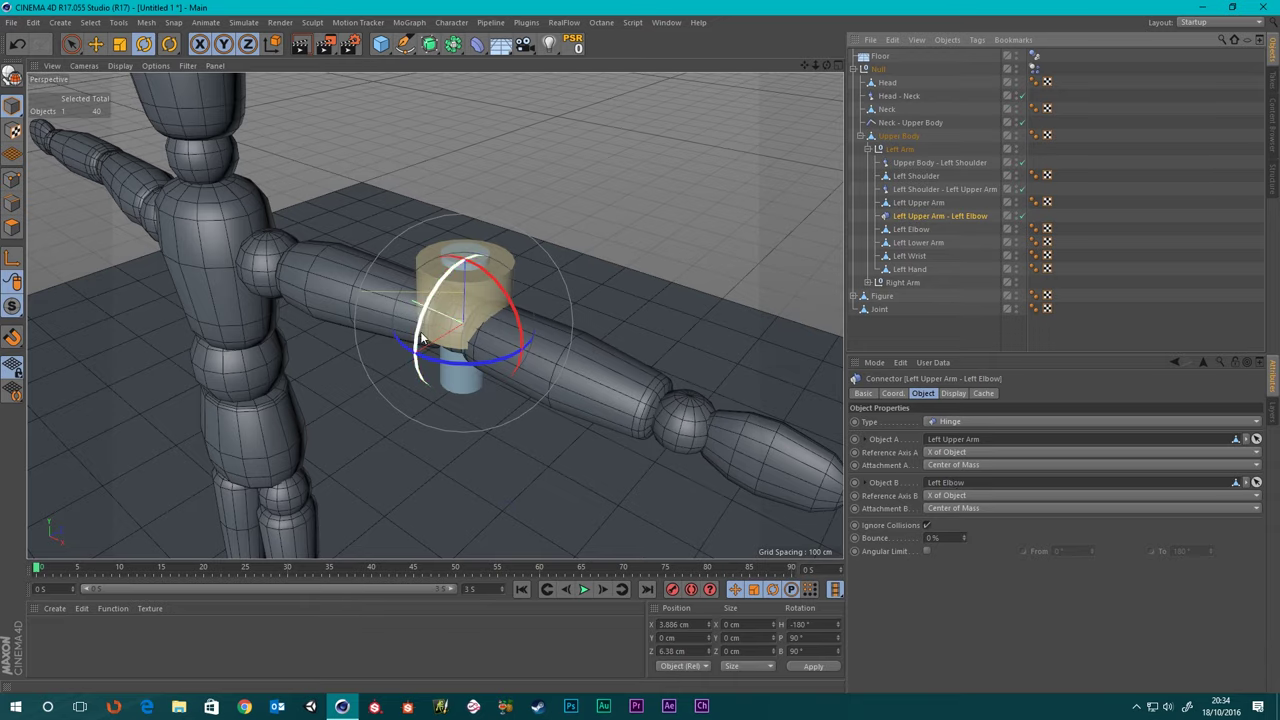
scroll(440, 312, down, 3)
alt+drag(524, 344, 578, 340)
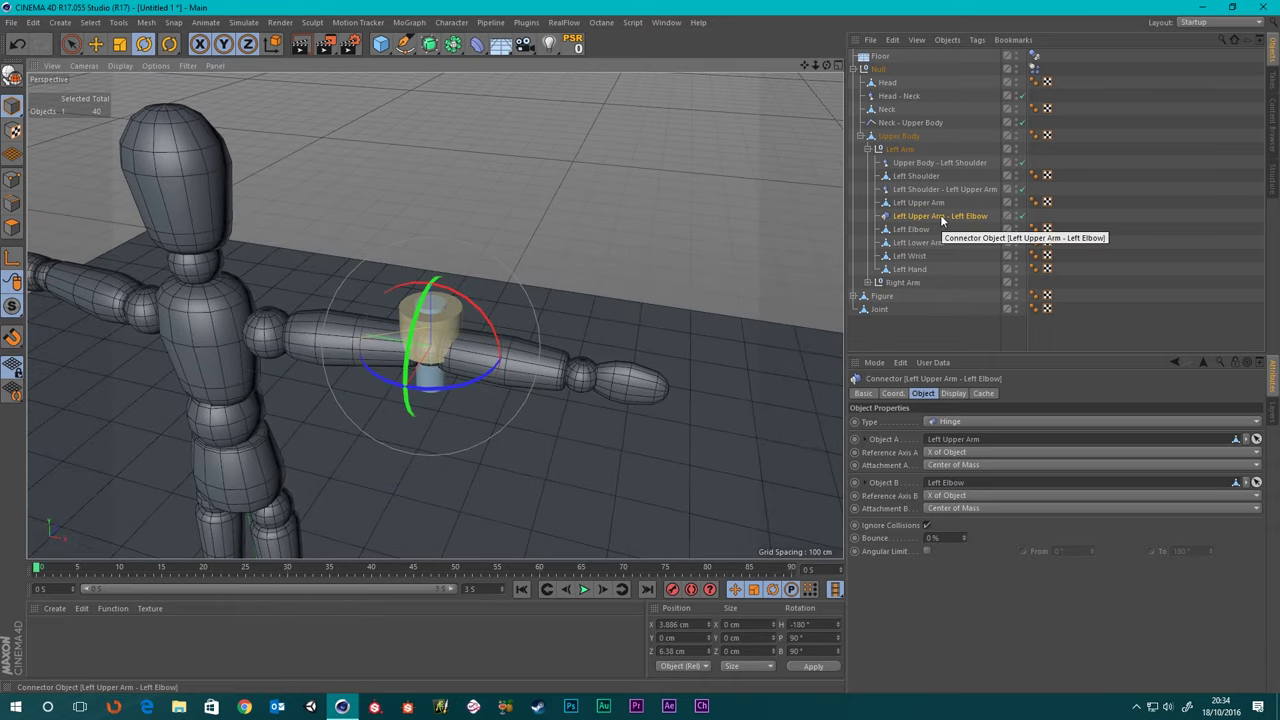
- Add a Collider Body simulation tag to the Upper Body object
click(893, 136)
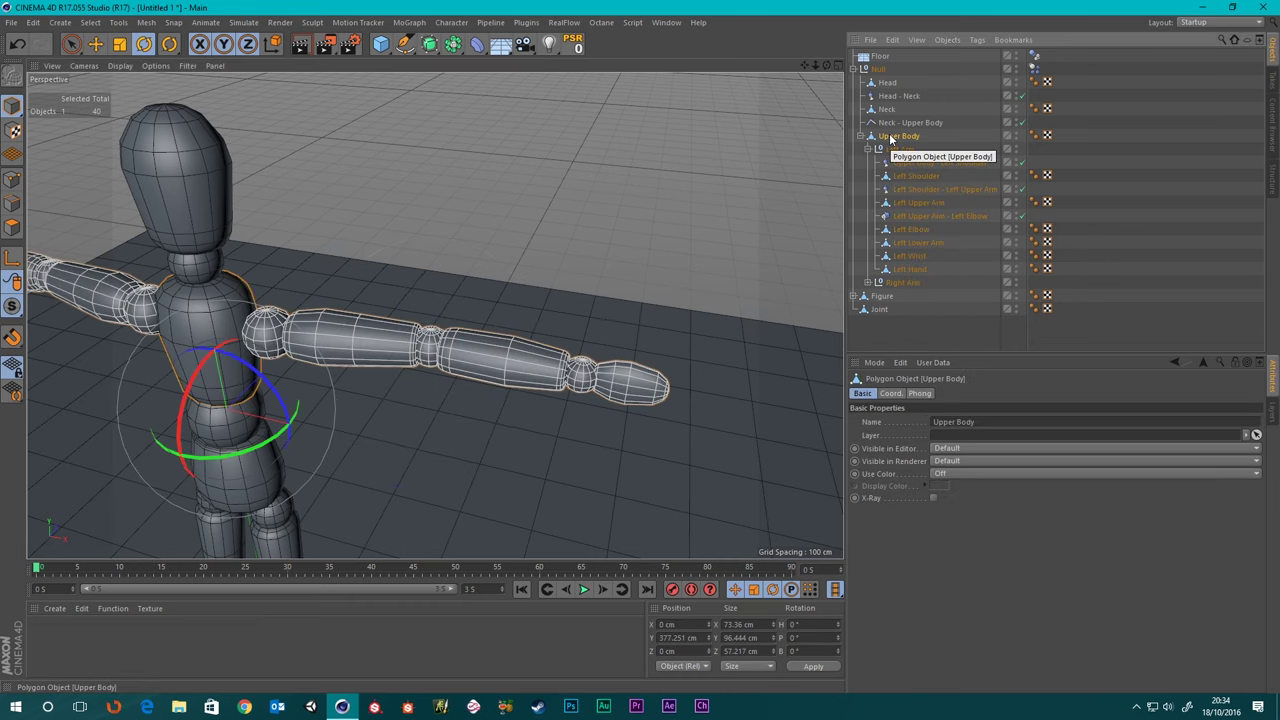
right_click(893, 137)
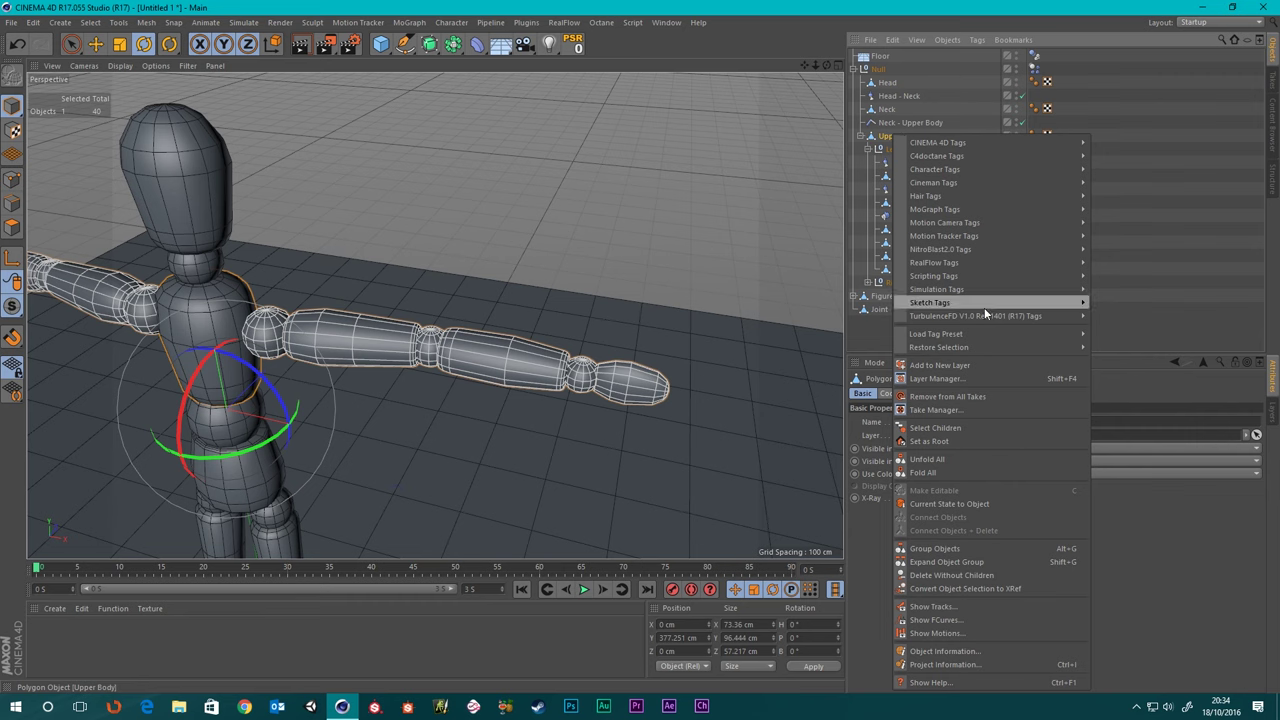
mouse_move(1019, 289)
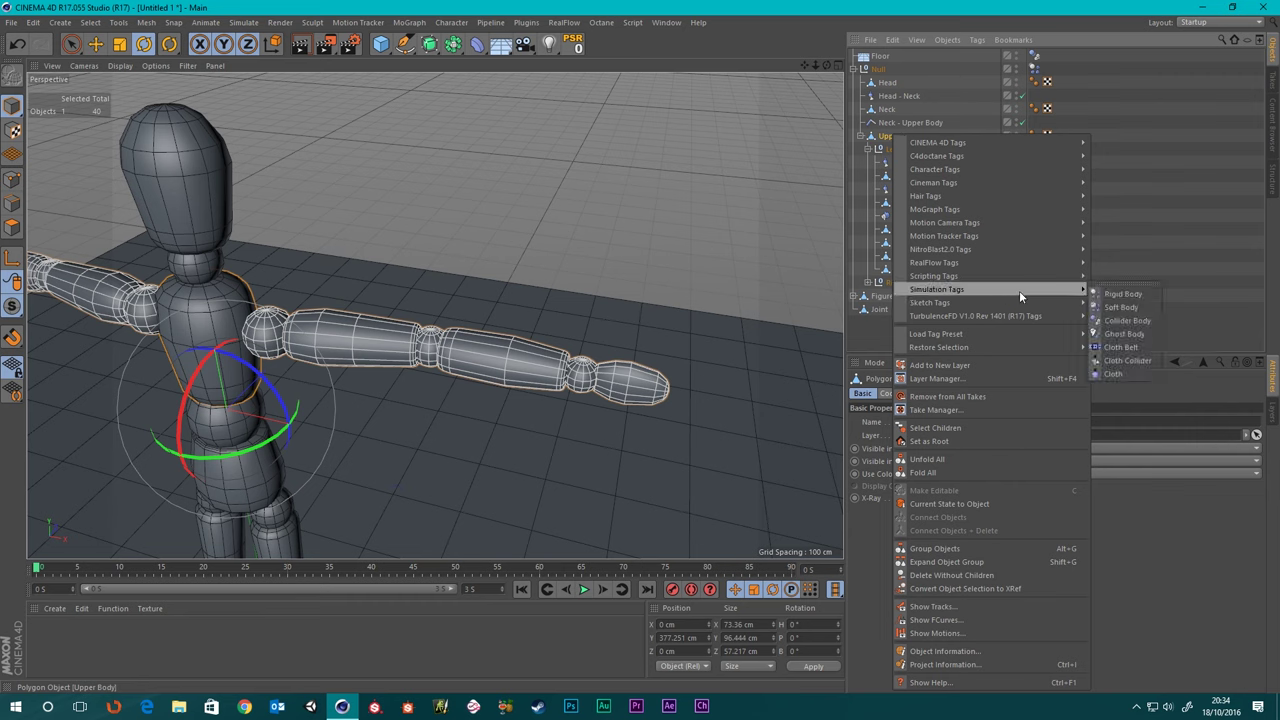
click(1127, 320)
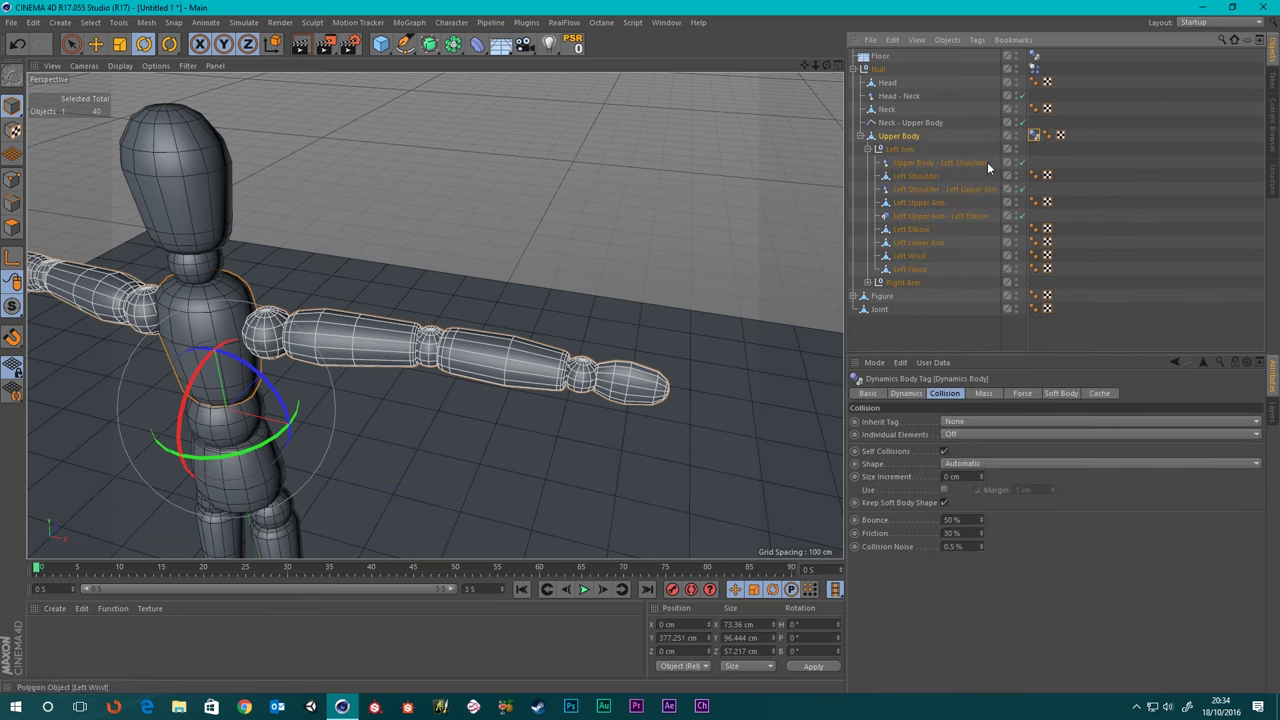
- Play the simulation and examine how the head and both arms behave with the Upper Body collider tag
click(585, 590)
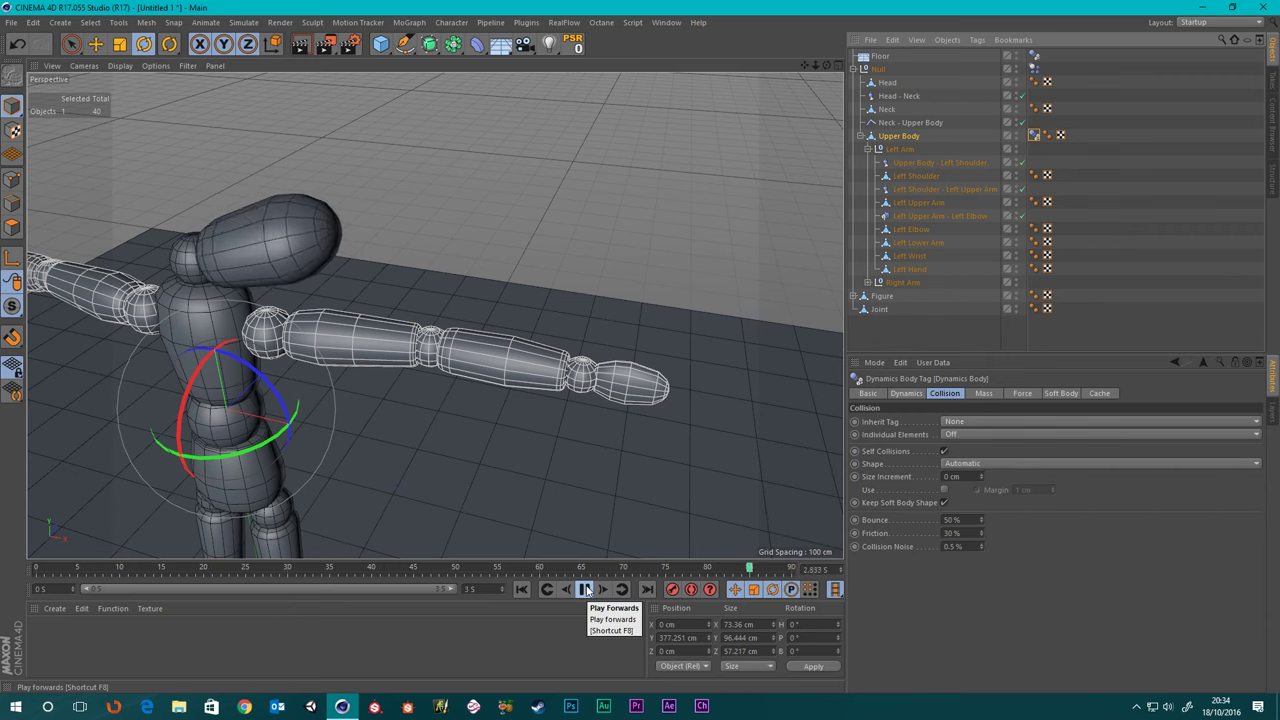
scroll(321, 356, down, 3)
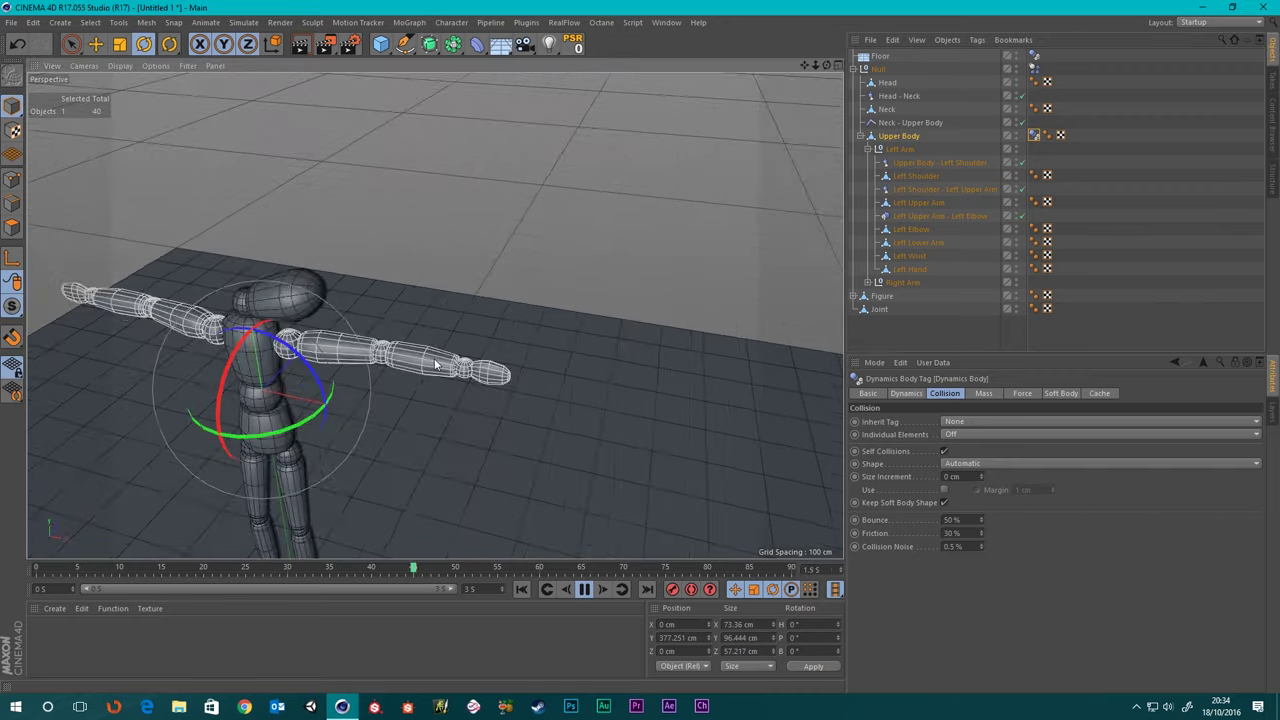
alt+middle_drag(435, 360, 579, 333)
scroll(419, 340, up, 4)
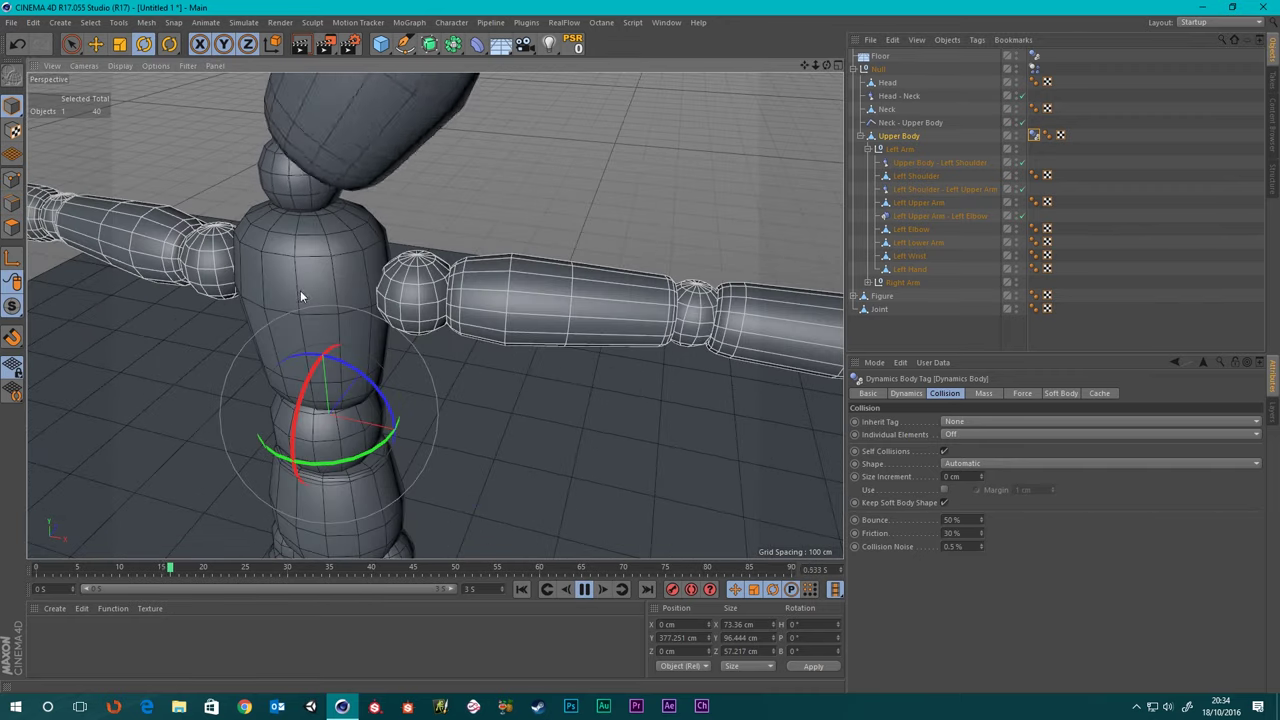
scroll(330, 302, down, 5)
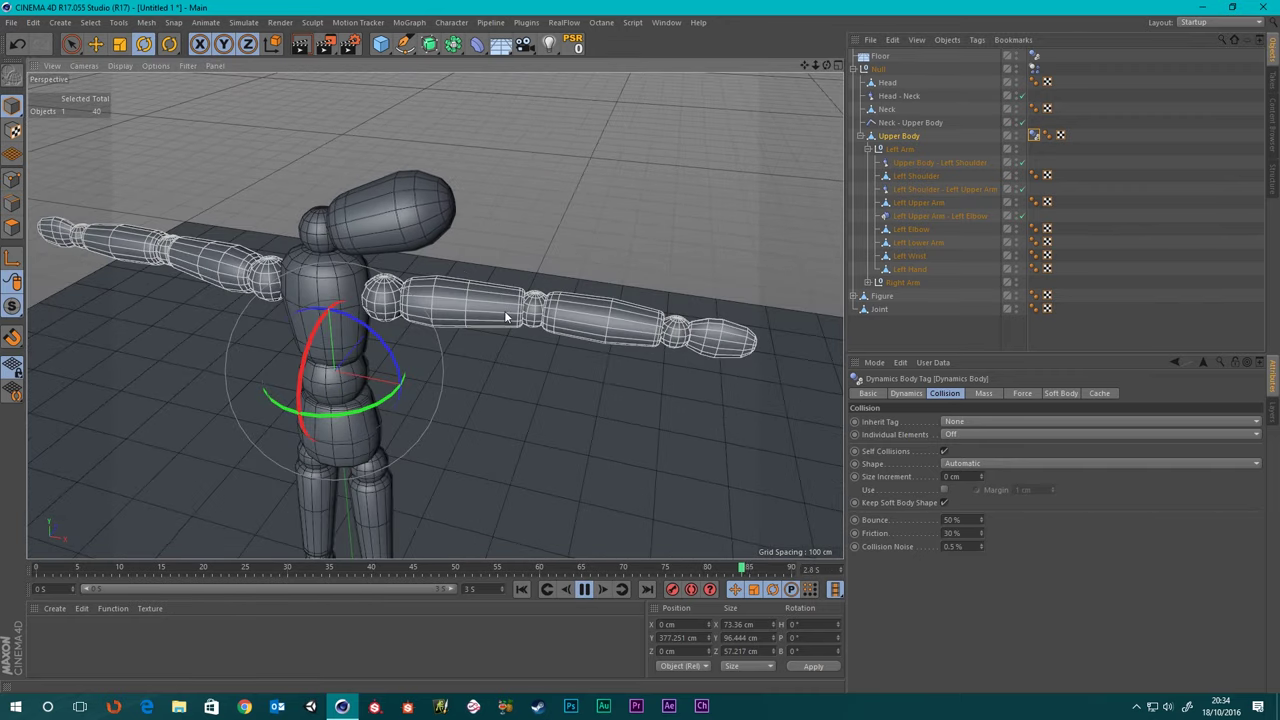
- Check the dynamics tags on Null and Upper Body, rewind the simulation, and delete the Upper Body dynamics tag
click(1034, 68)
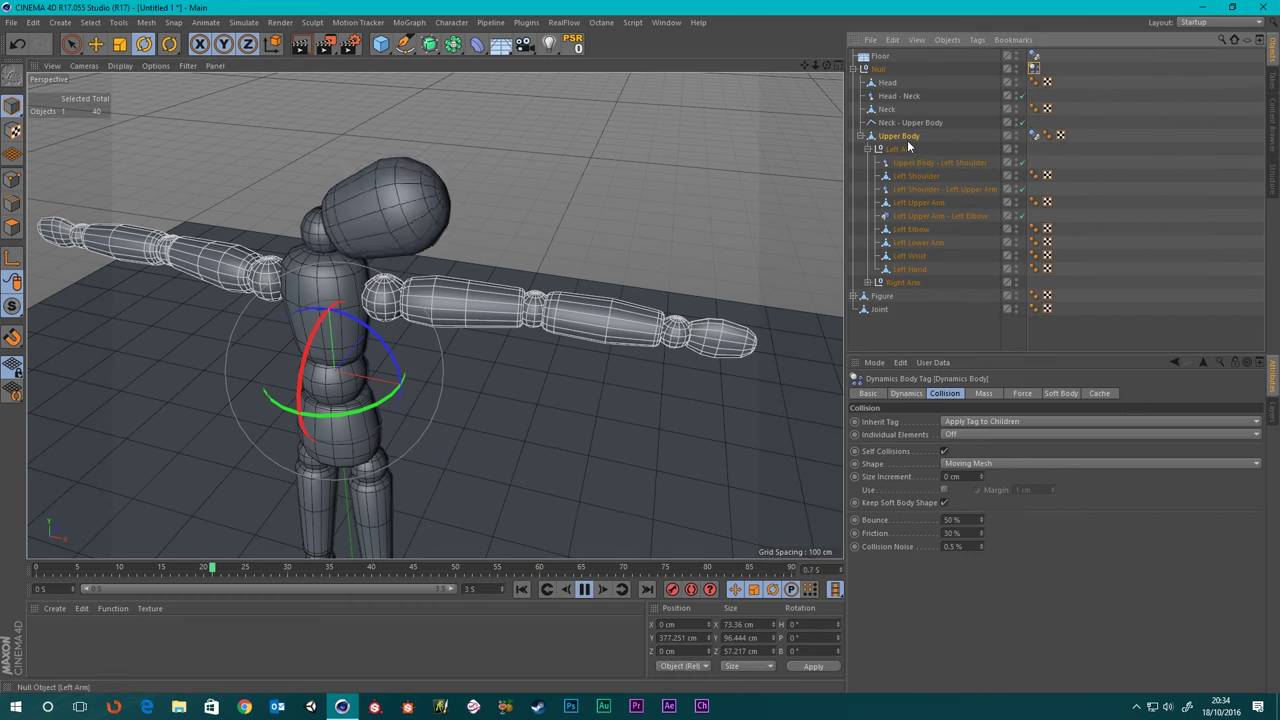
click(1034, 136)
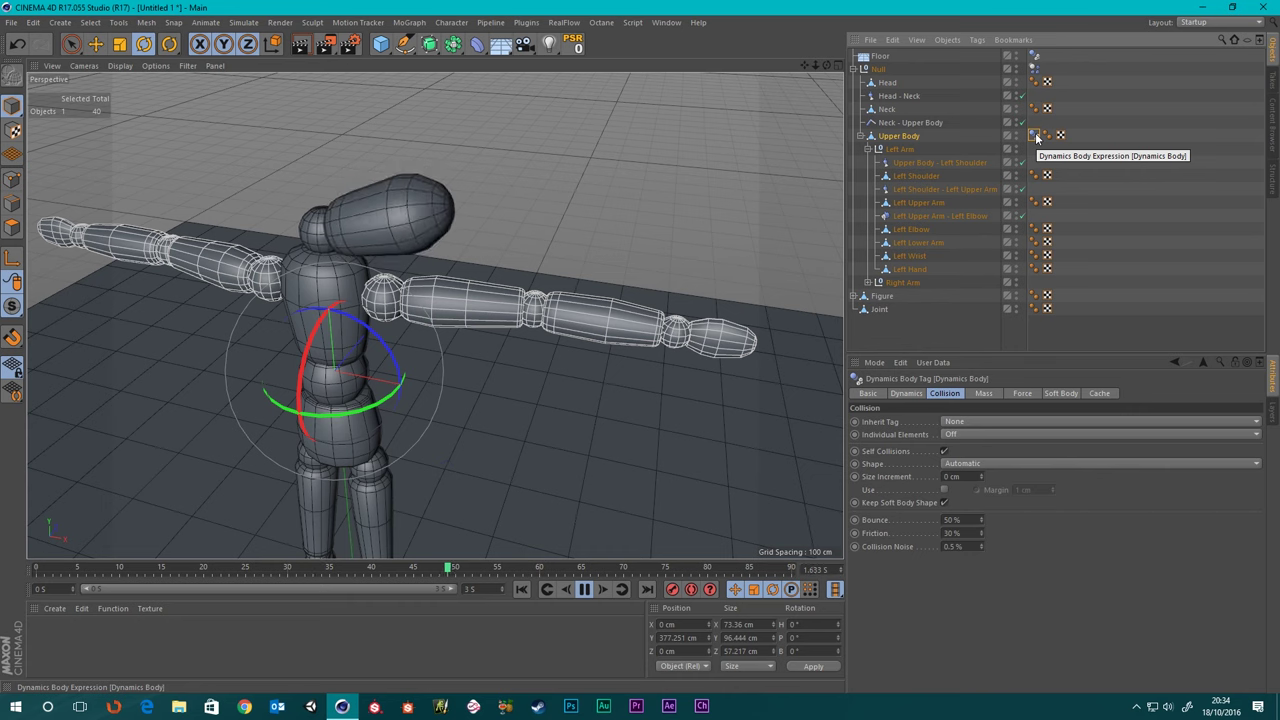
click(585, 590)
click(521, 590)
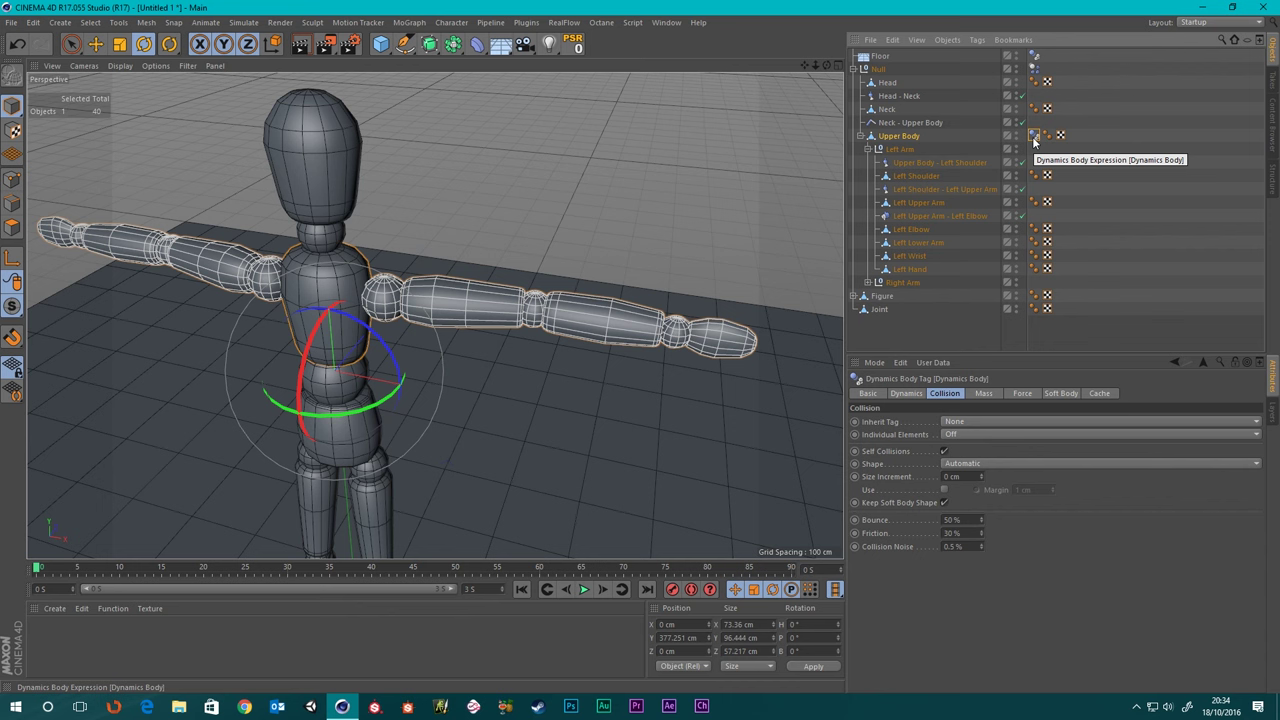
key(Delete)
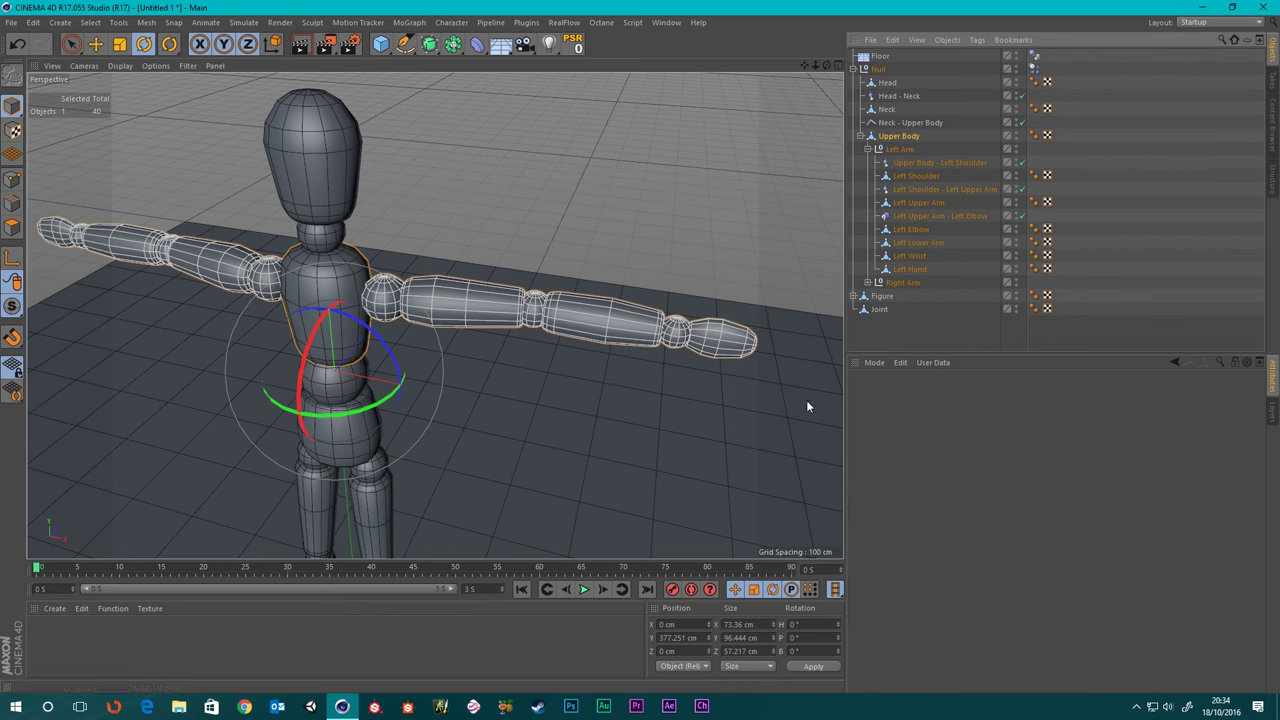
- Run the simulation without the Upper Body tag, stop it, and return to the first frame
click(585, 590)
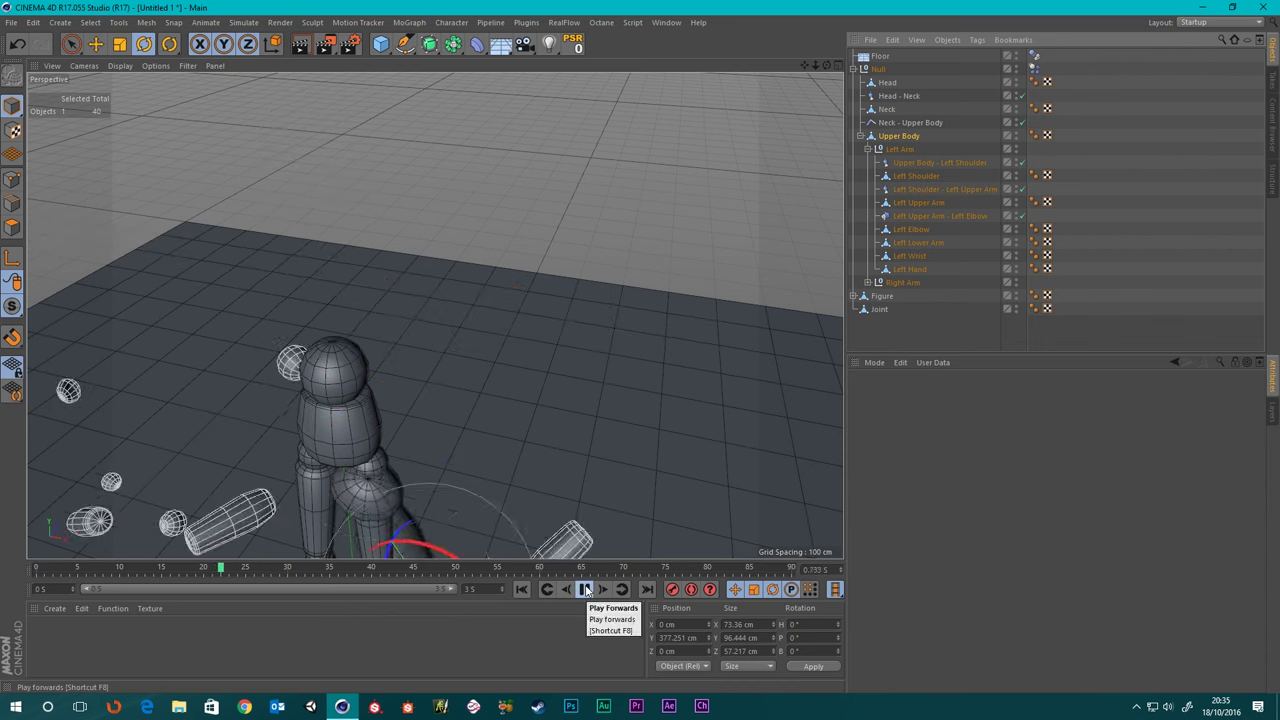
click(585, 590)
click(522, 590)
- Examine the Left Upper Arm - Left Elbow hinge's orientation around the left elbow from several angles
scroll(443, 258, up, 3)
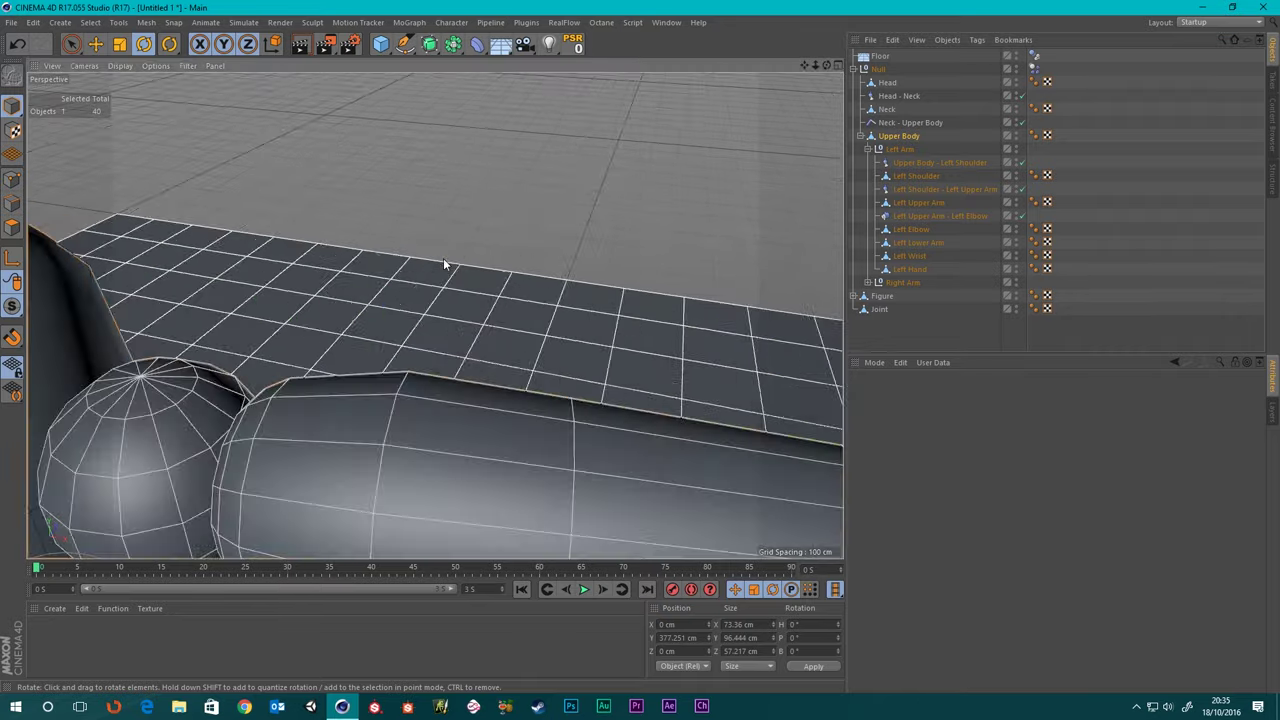
scroll(479, 262, down, 6)
scroll(488, 306, up, 6)
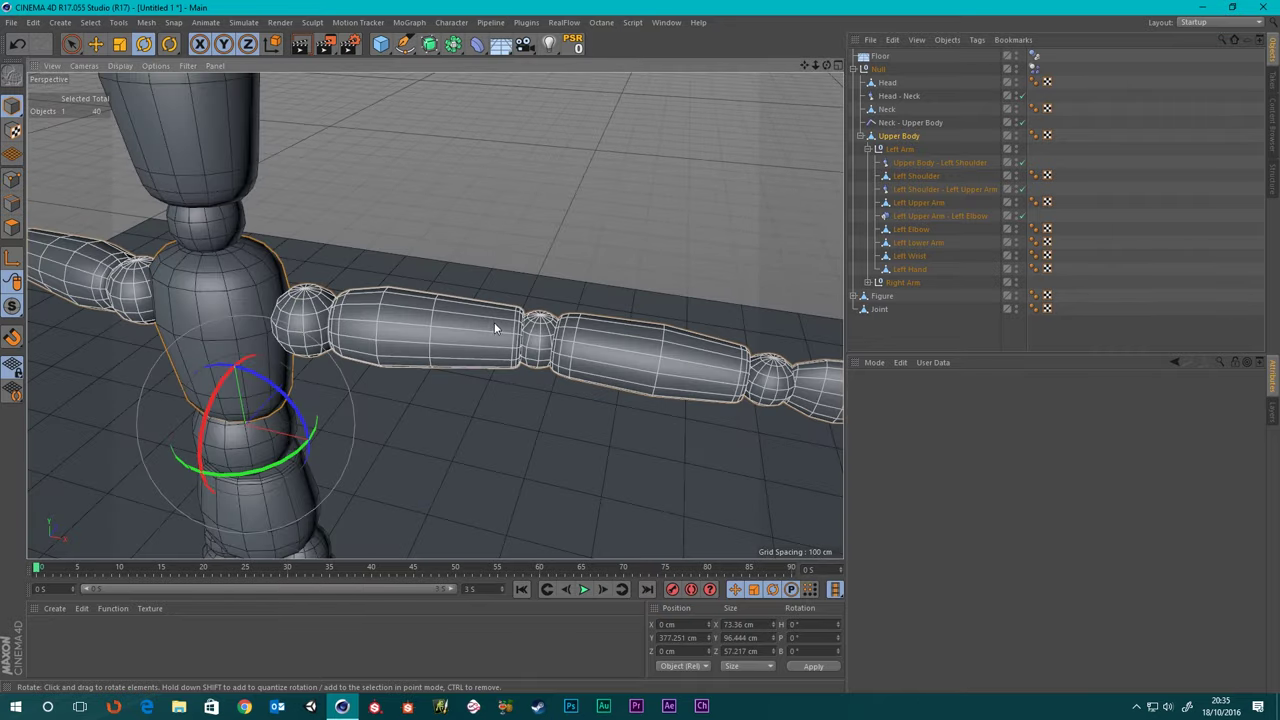
alt+drag(494, 322, 509, 240)
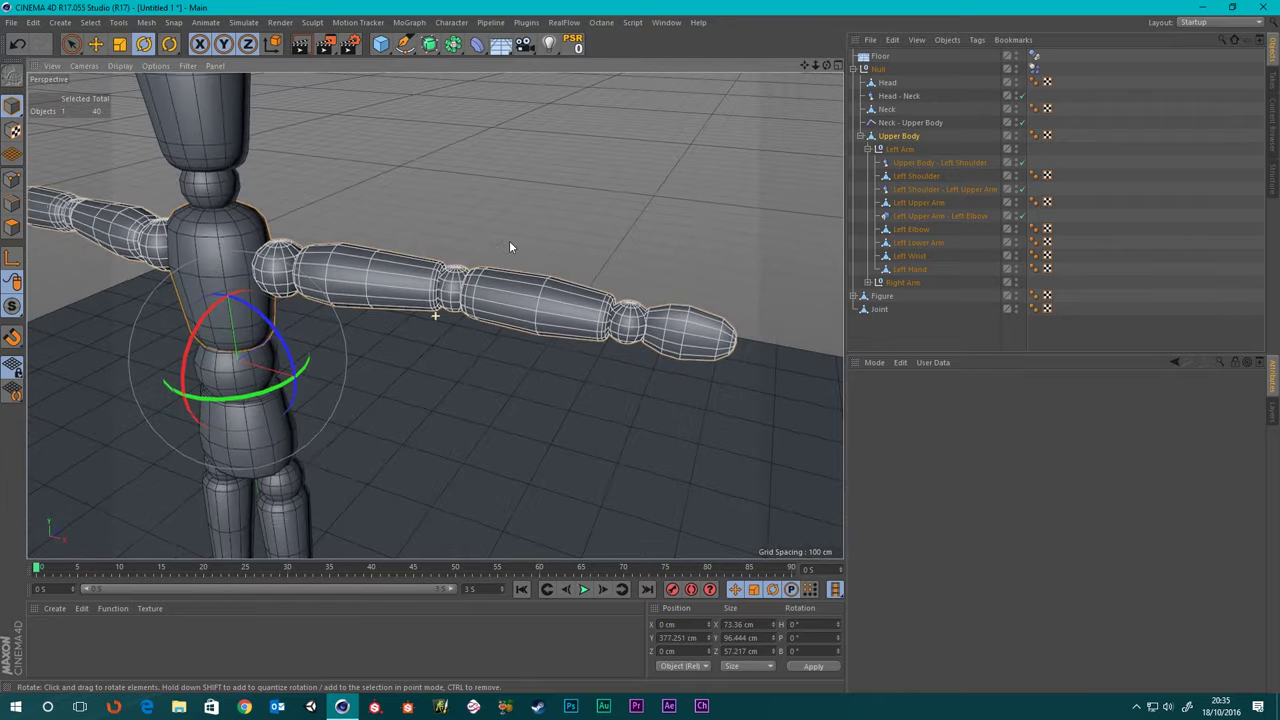
click(934, 217)
alt+right_drag(463, 310, 490, 303)
alt+drag(548, 283, 476, 303)
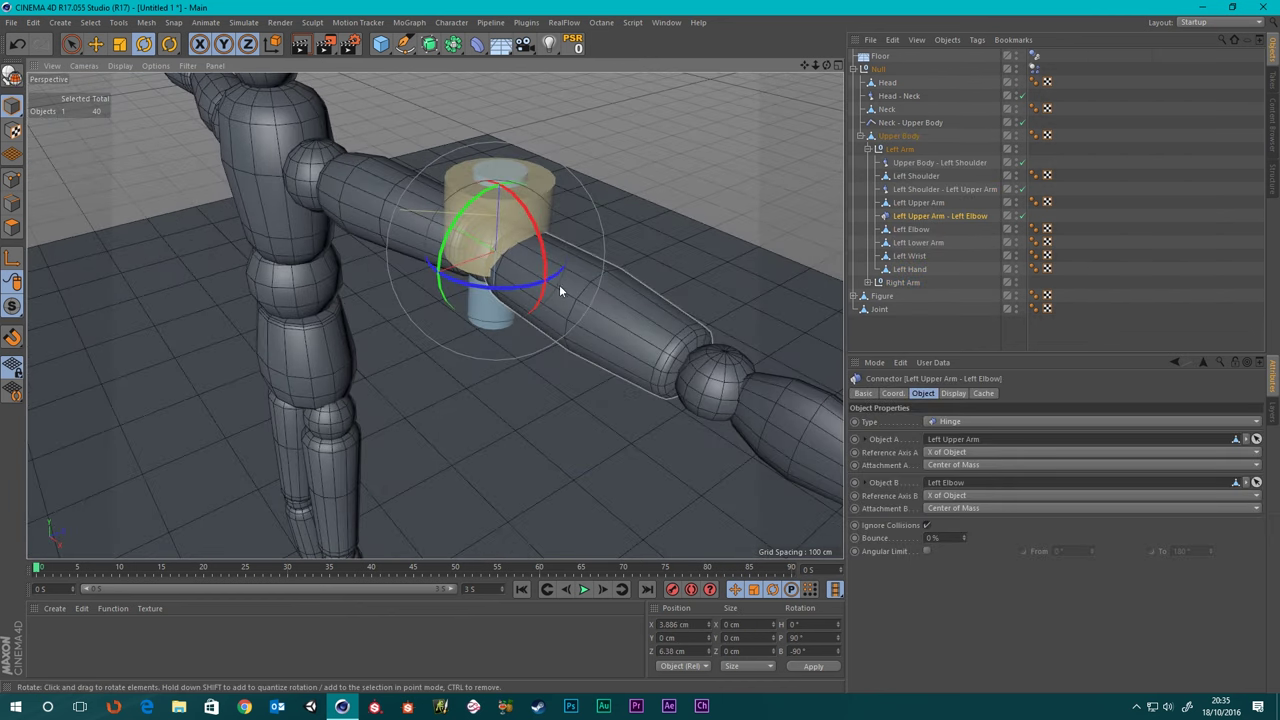
scroll(558, 286, up, 1)
scroll(532, 258, down, 4)
alt+drag(513, 214, 515, 325)
scroll(514, 300, up, 6)
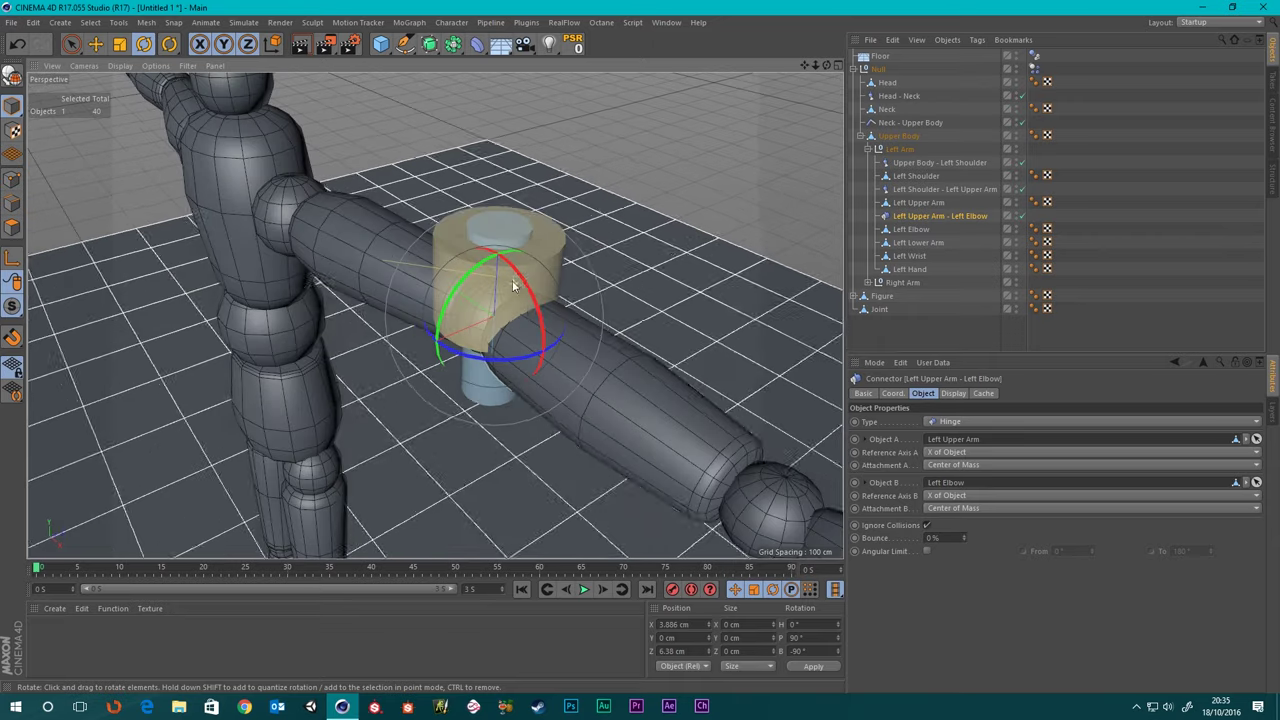
alt+drag(513, 281, 545, 313)
alt+middle_drag(736, 231, 372, 298)
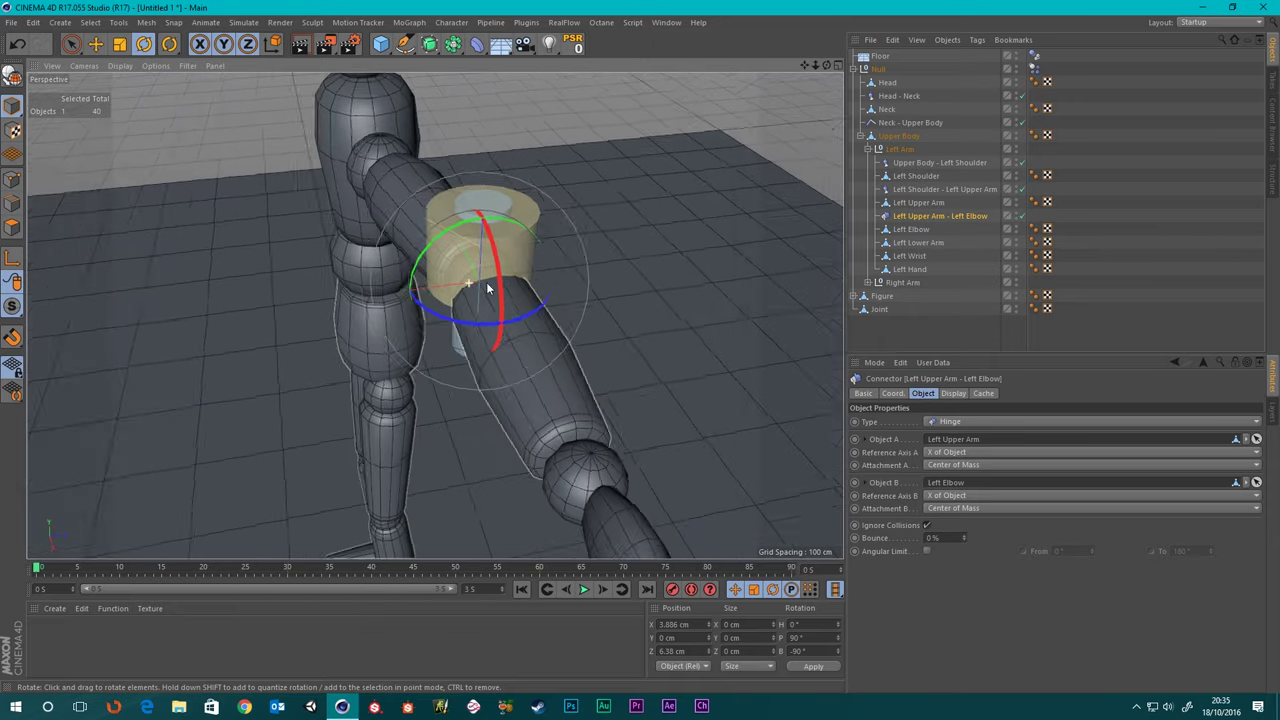
alt+drag(486, 286, 500, 309)
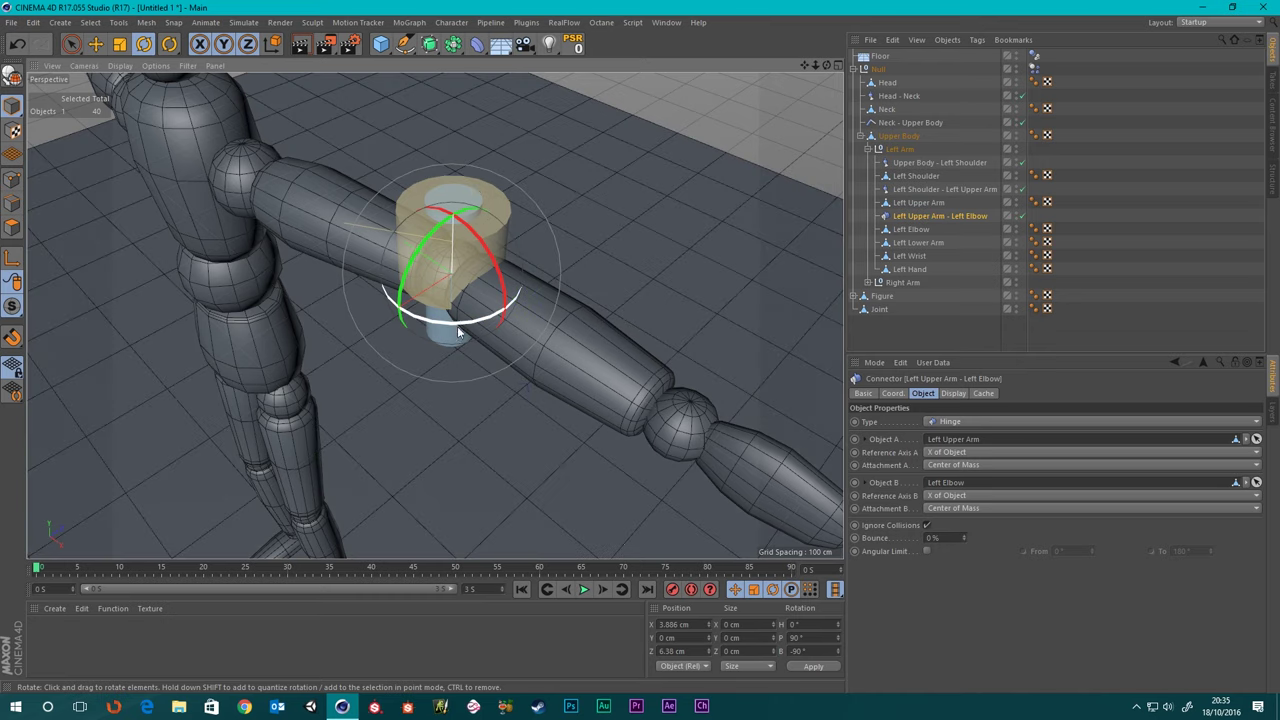
- Try rotating Left Elbow horizontally to test its bending direction, and undo the rotation
click(925, 233)
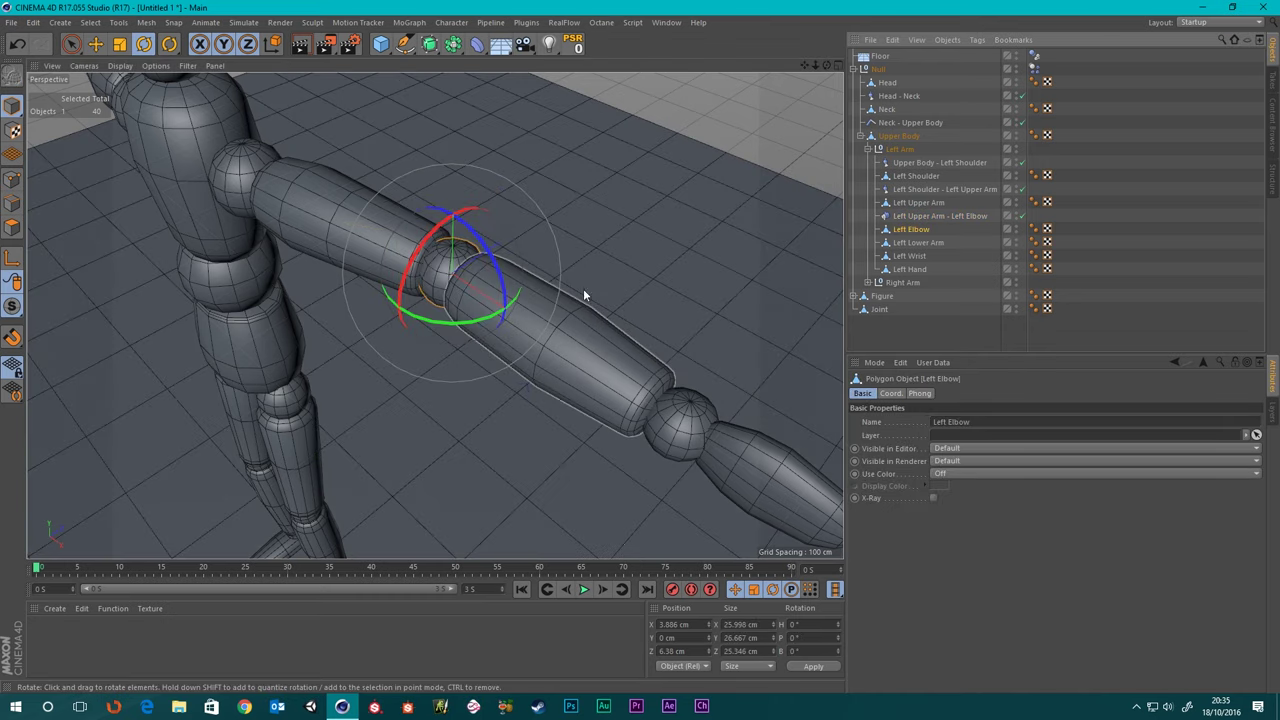
drag(460, 325, 477, 298)
key(ctrl+z)
- Reselect the Left Upper Arm - Left Elbow hinge connector with the left arm in close view
scroll(497, 297, down, 5)
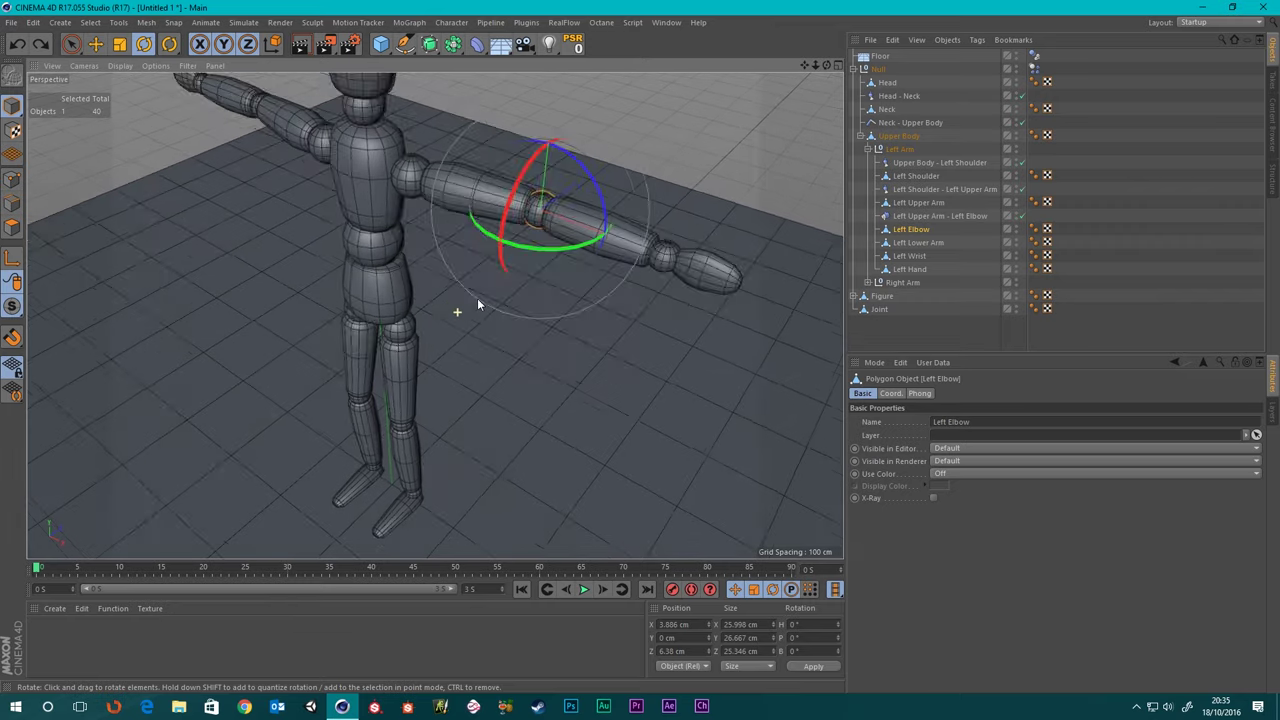
alt+middle_drag(508, 200, 406, 310)
mouse_move(406, 310)
alt+mouse_down()
mouse_move(431, 279)
mouse_move(425, 295)
alt+mouse_up()
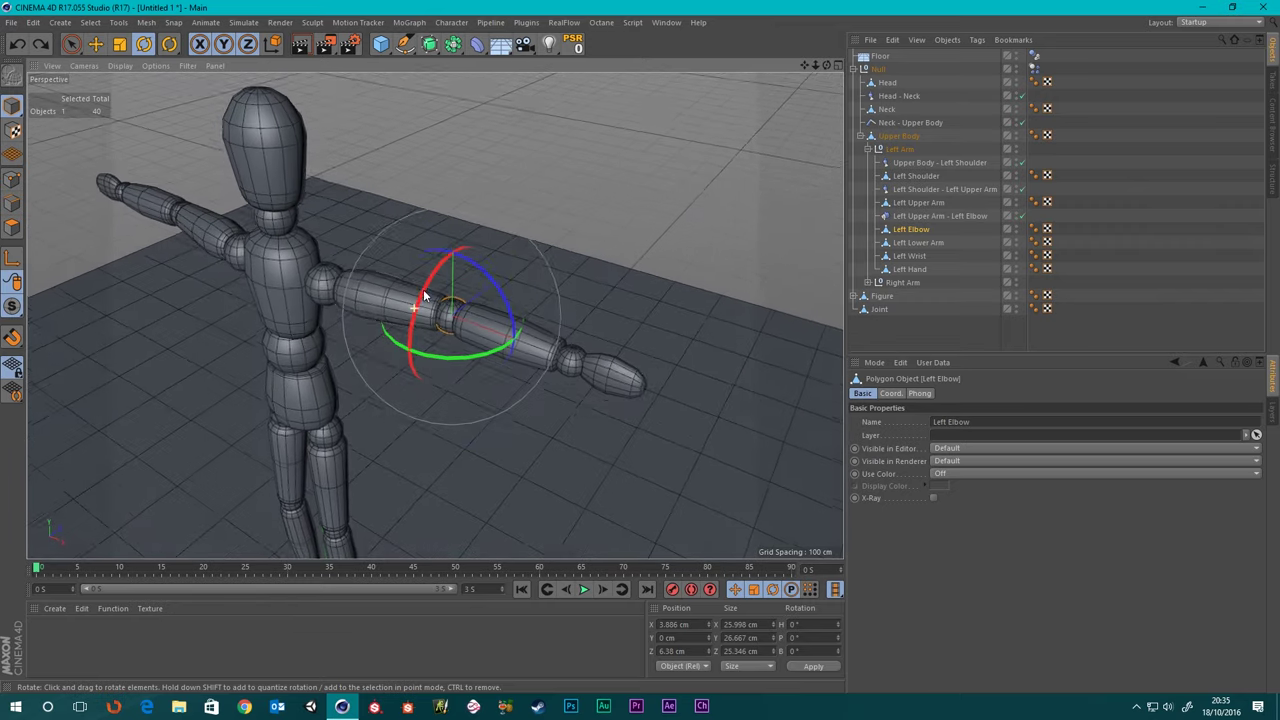
scroll(434, 295, up, 4)
click(945, 216)
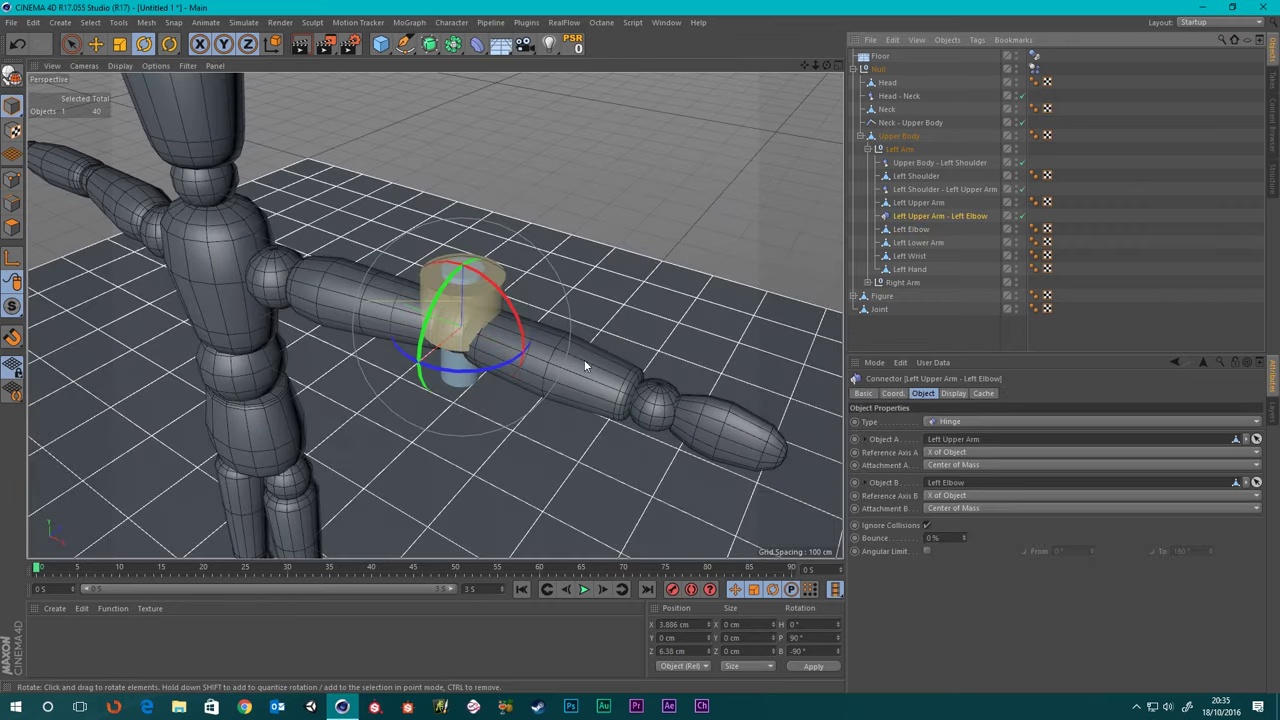
- Enable the angular limit on the Left Upper Arm - Left Elbow hinge and check its arc around the elbow
click(926, 551)
alt+drag(680, 500, 577, 397)
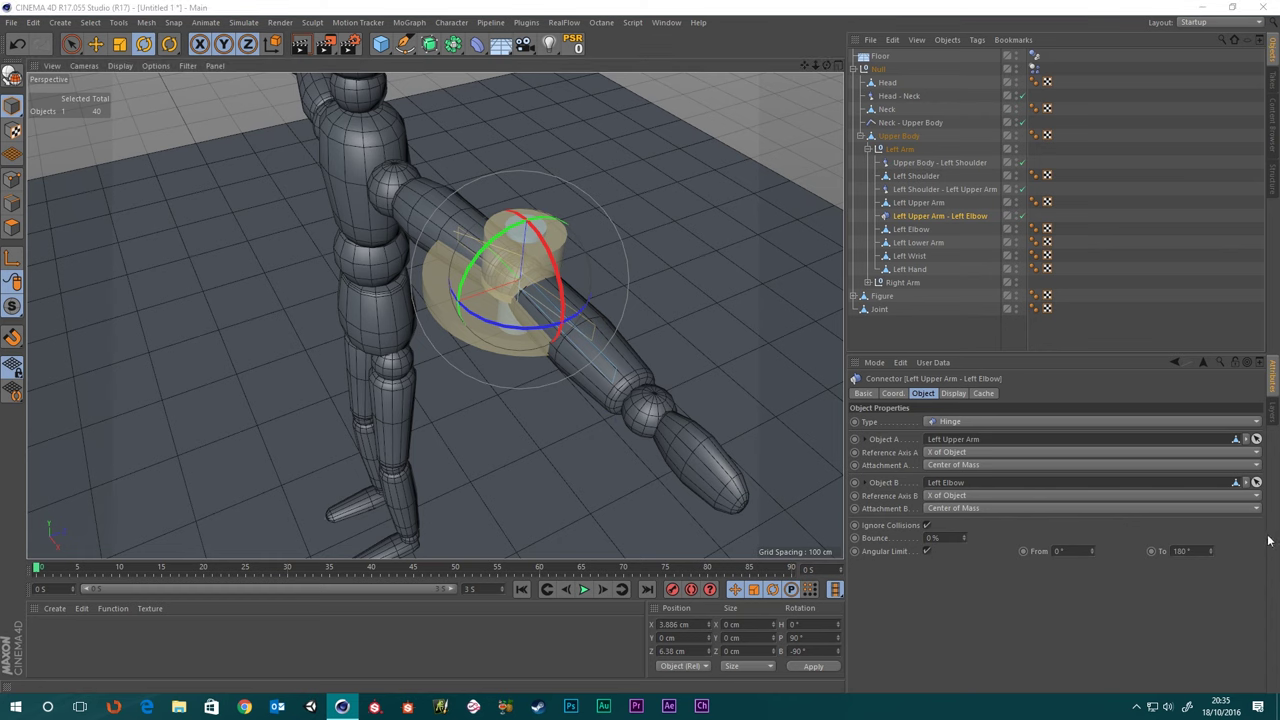
alt+drag(522, 276, 480, 270)
scroll(480, 271, down, 3)
alt+middle_drag(466, 257, 456, 287)
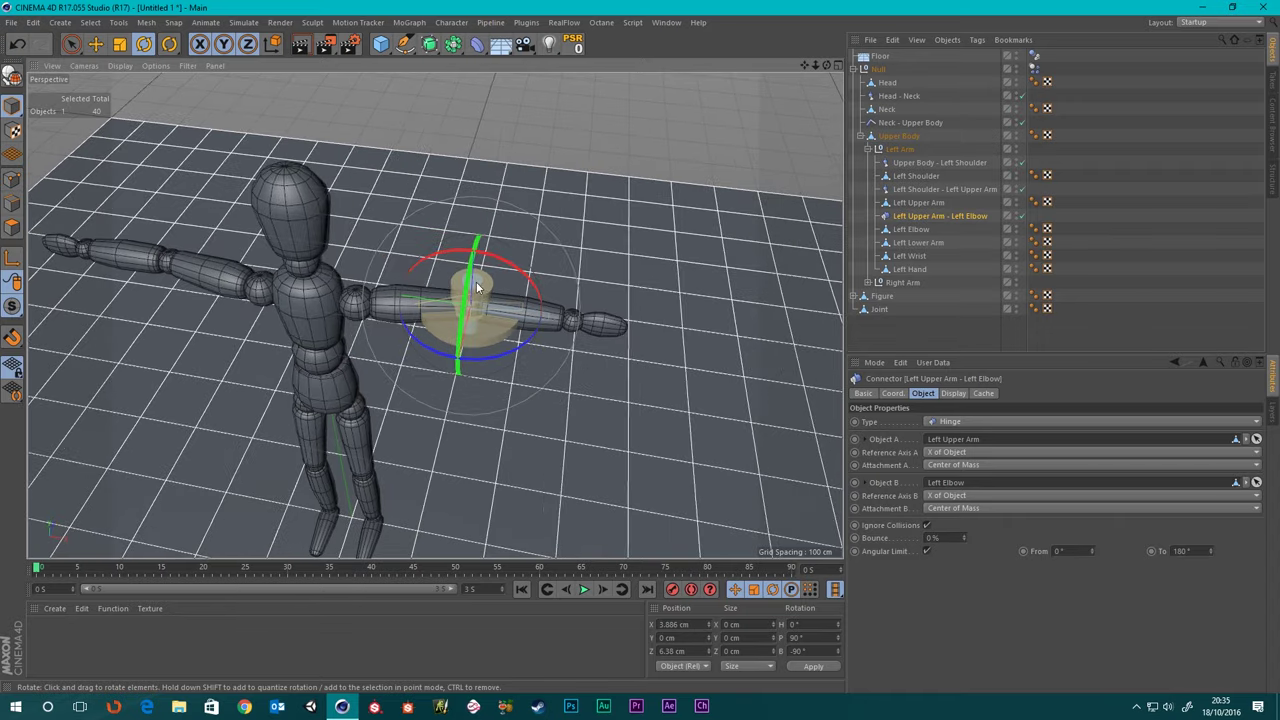
scroll(477, 285, up, 3)
- Examine how the left elbow sits between the upper and lower arm, selecting each of the three parts in turn
click(921, 232)
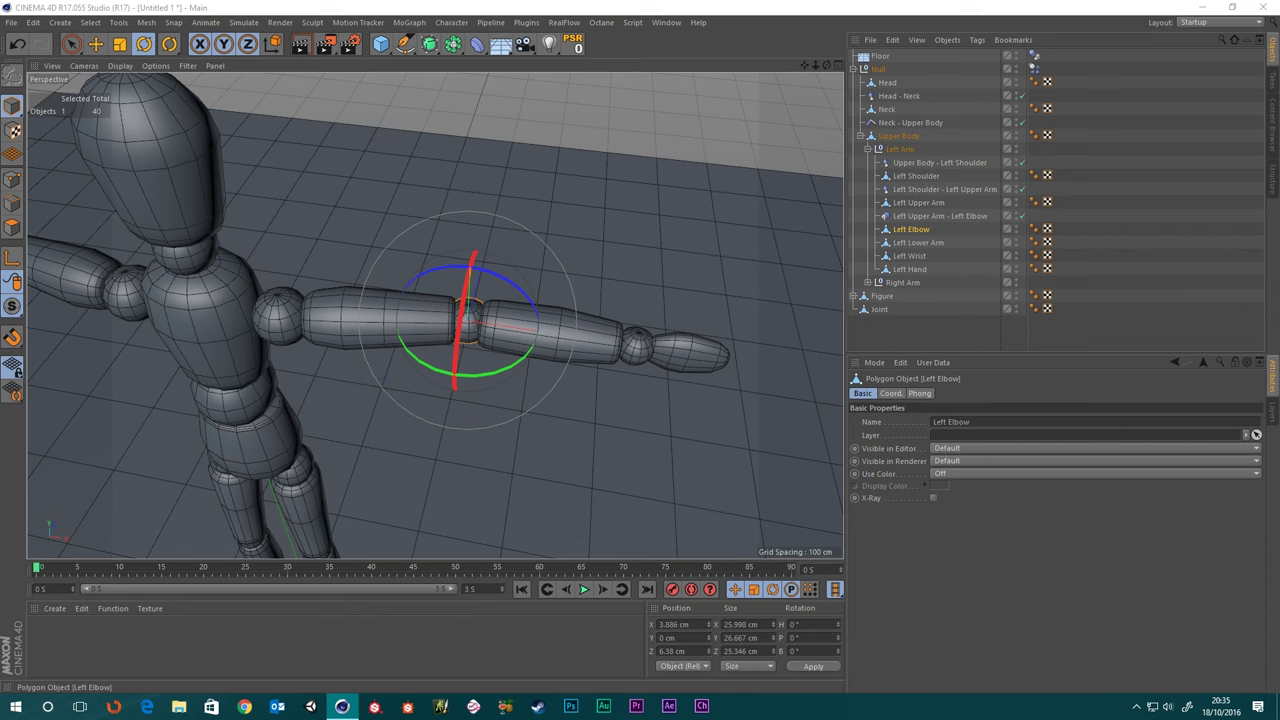
scroll(571, 386, down, 3)
scroll(423, 320, up, 5)
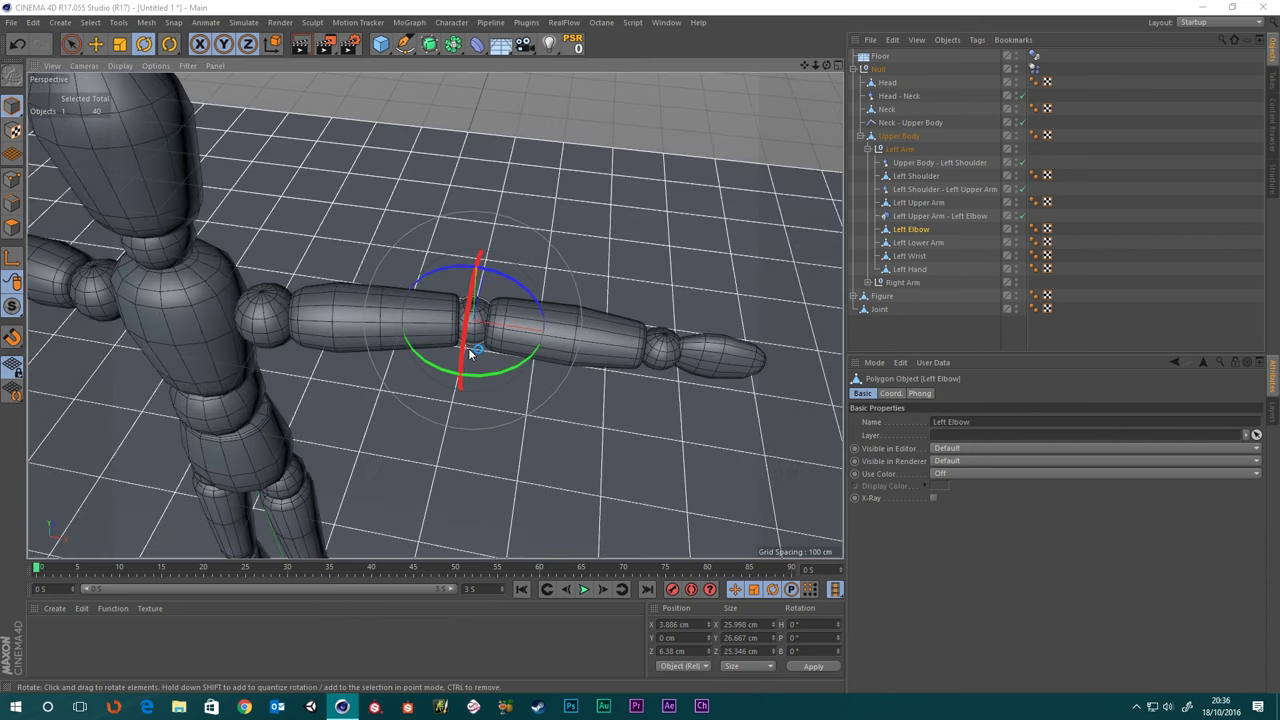
scroll(470, 352, up, 7)
scroll(475, 320, down, 4)
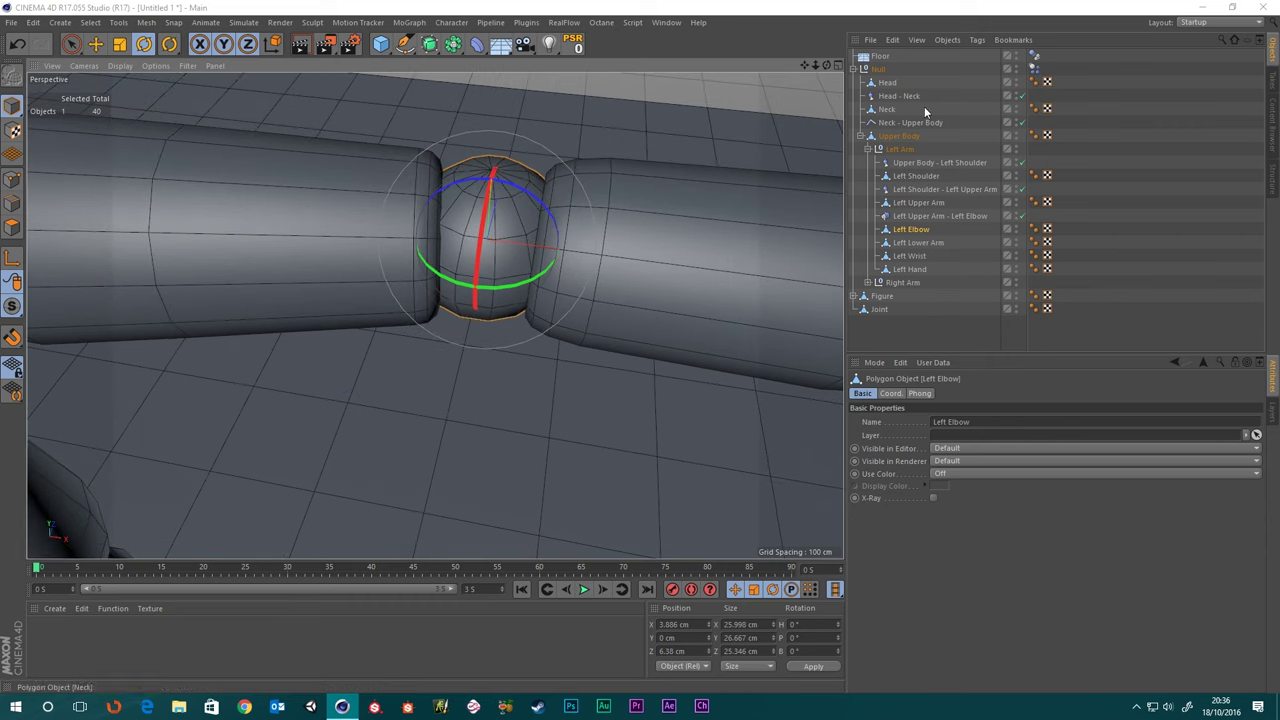
alt+drag(531, 227, 477, 275)
scroll(477, 275, down, 3)
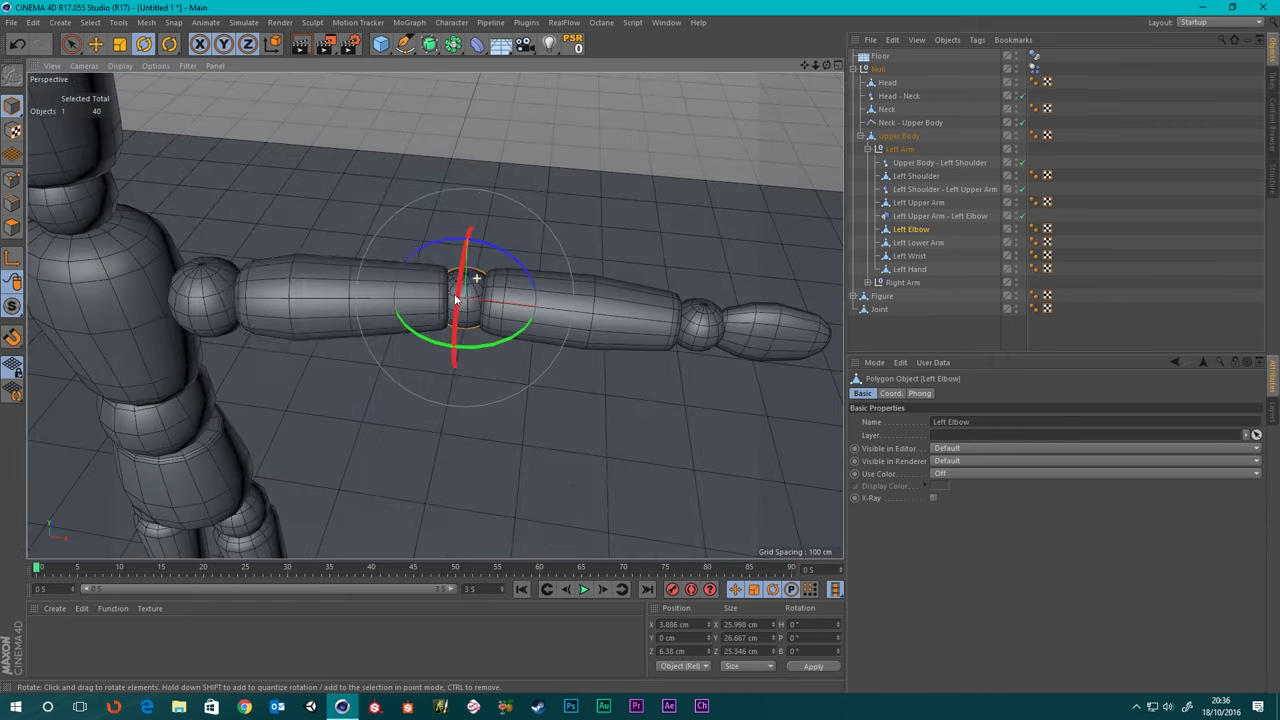
click(344, 297)
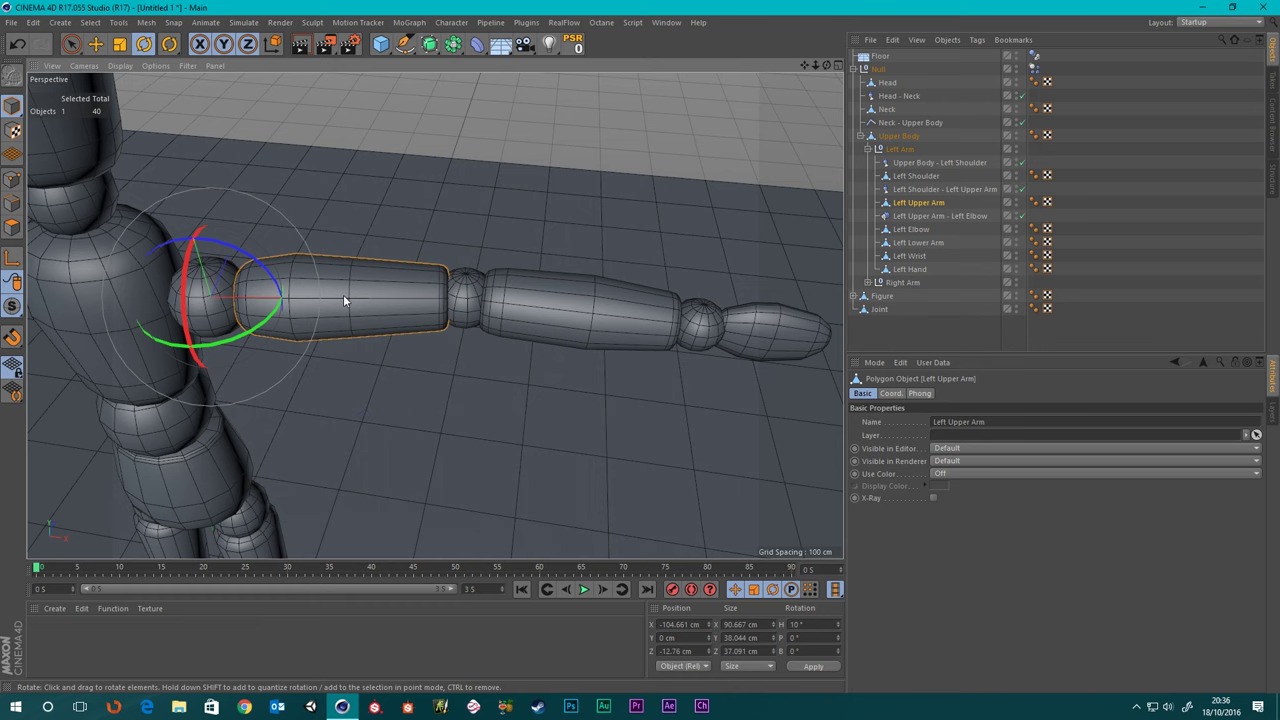
click(467, 300)
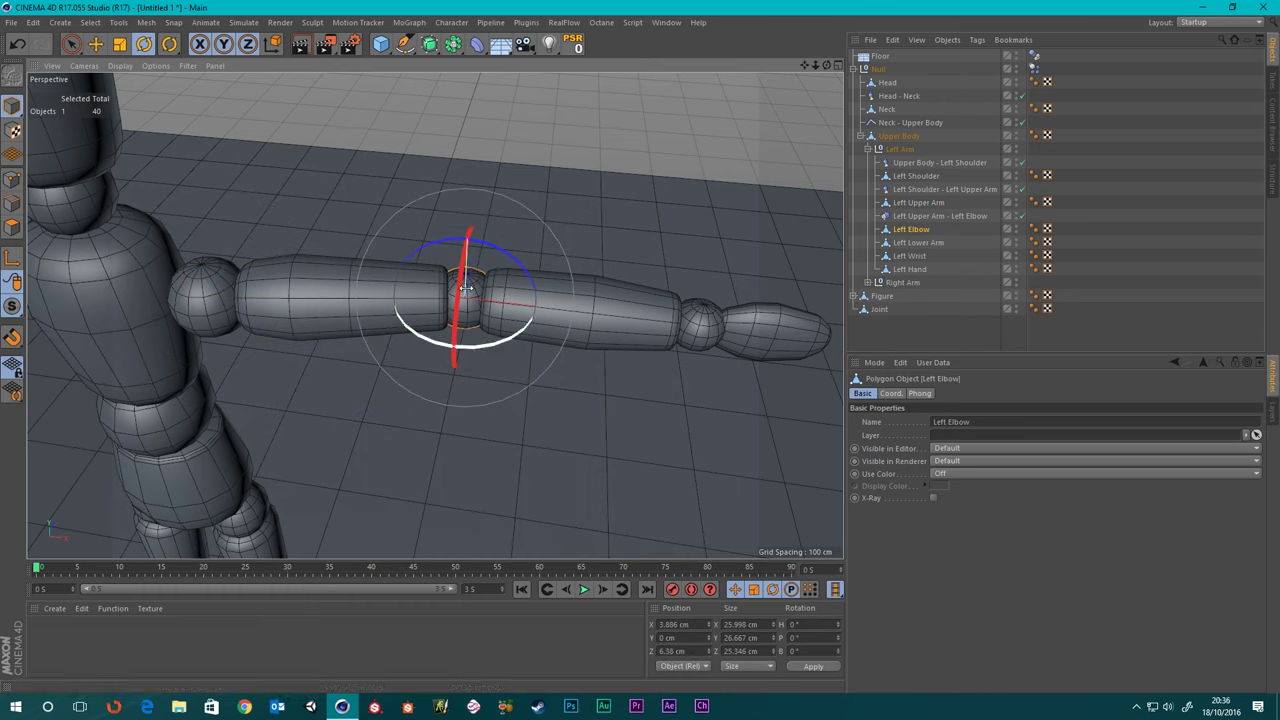
click(646, 304)
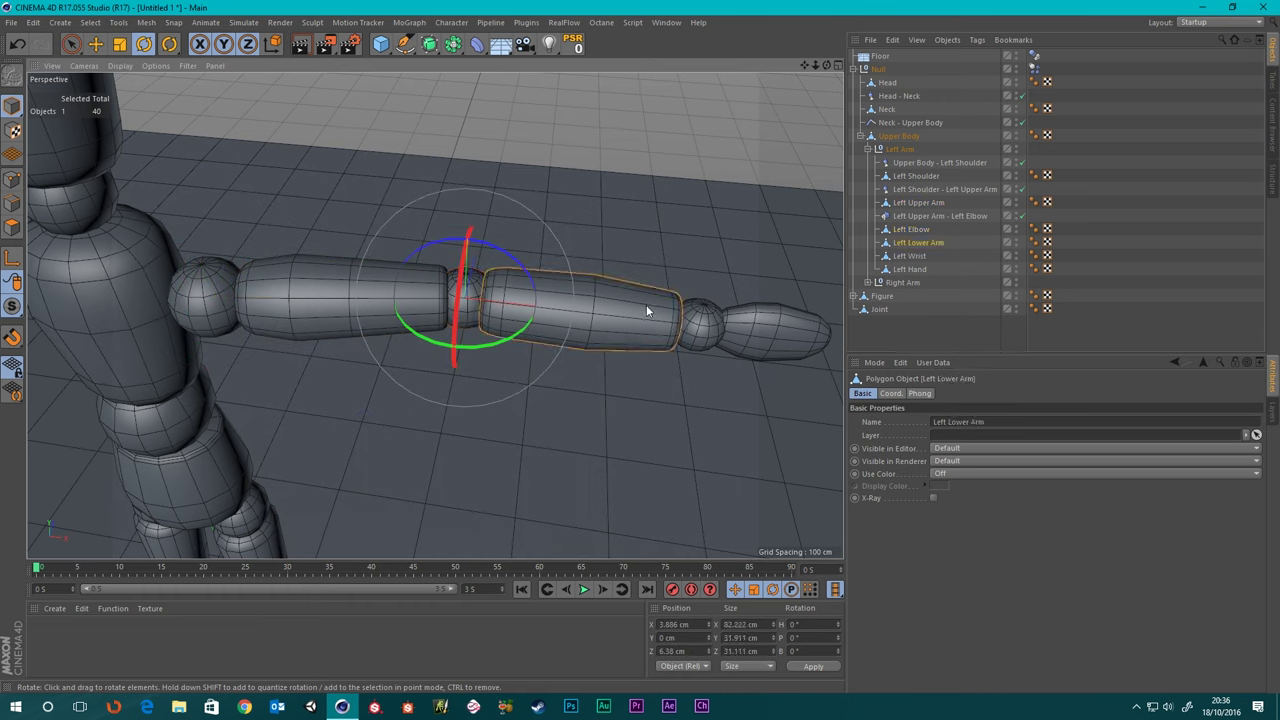
- Duplicate the Left Upper Arm - Left Elbow hinge between Left Elbow and Left Lower Arm, and rename the copy Left Elbow - Left Lower Arm
click(910, 218)
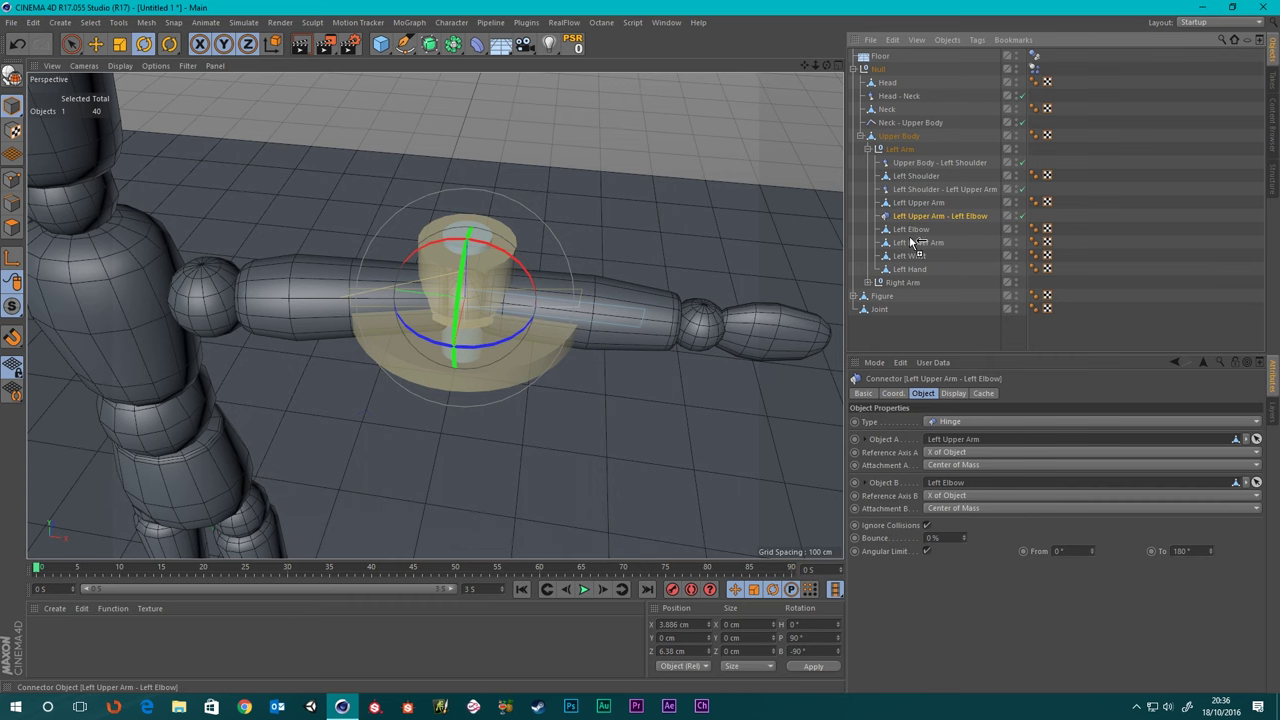
ctrl+drag(910, 238, 910, 237)
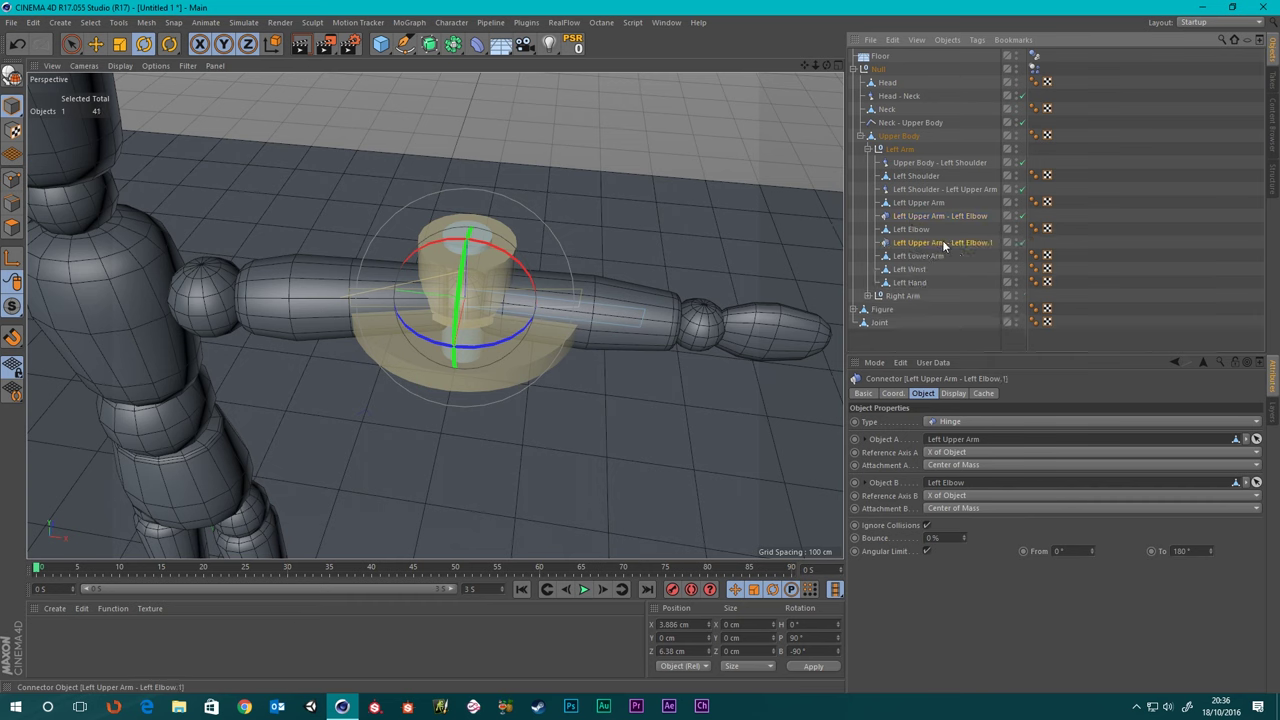
double_click(942, 242)
key(BackSpace)
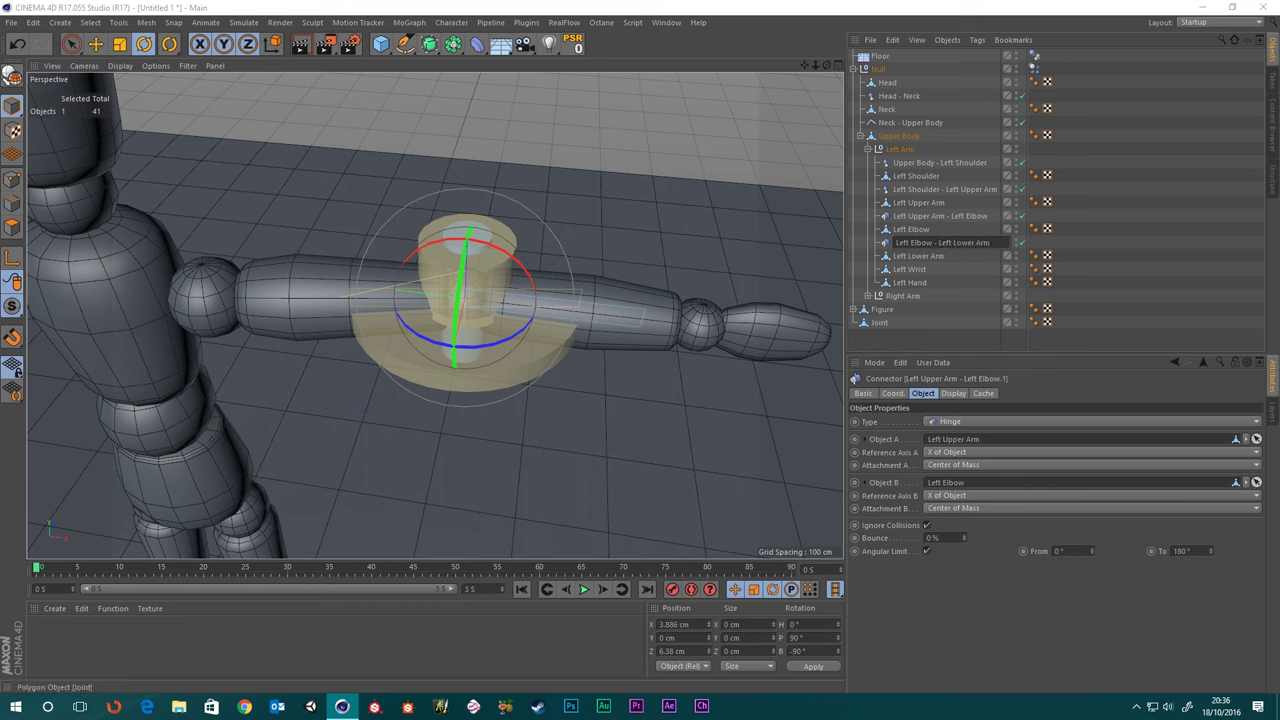
- Assign Left Elbow as Object A and Left Lower Arm as Object B of the Left Elbow - Left Lower Arm hinge
click(940, 242)
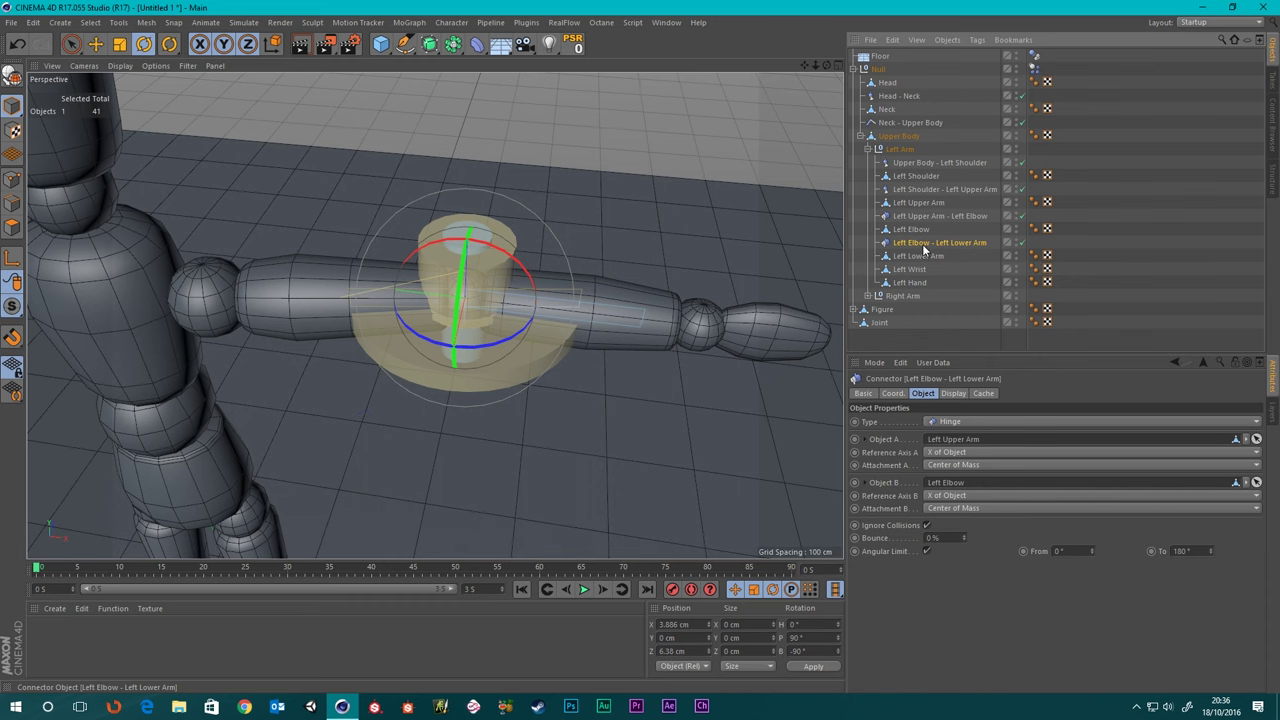
click(903, 233)
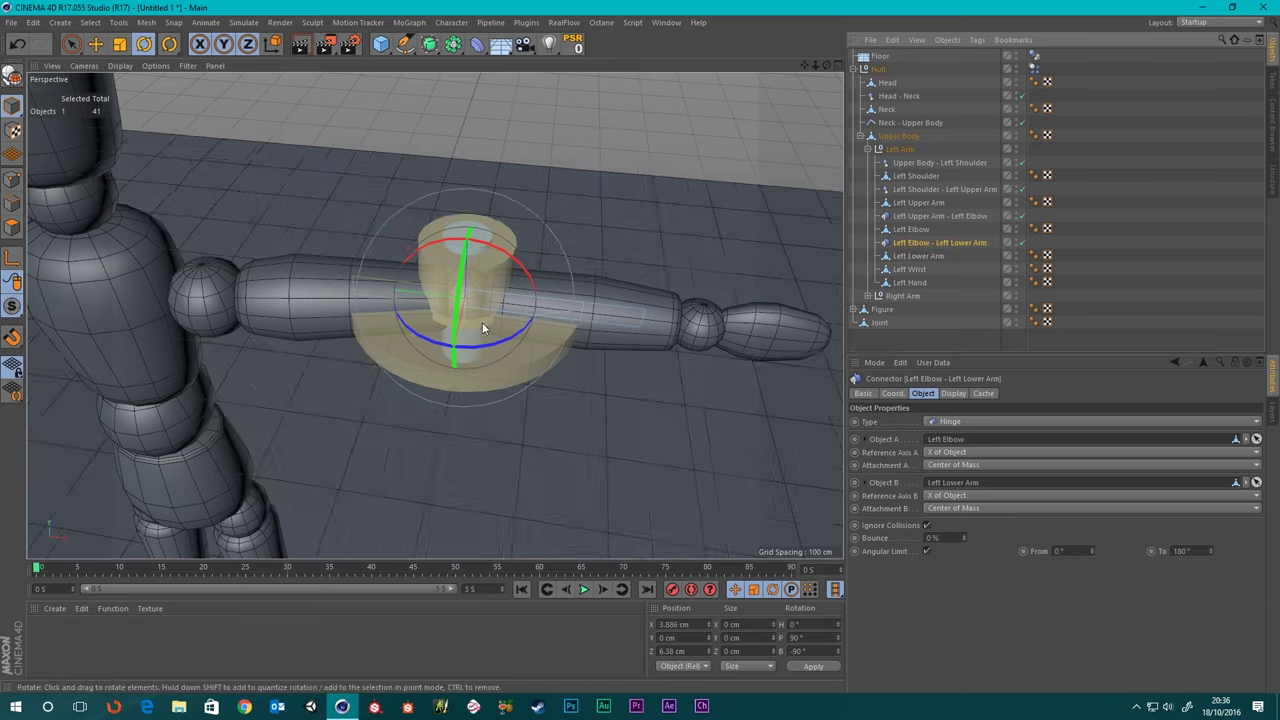
scroll(492, 347, down, 3)
click(925, 339)
- Run the simulation to test the linked left lower arm, stop it, and return to the first frame
alt+drag(369, 305, 331, 295)
scroll(330, 285, down, 3)
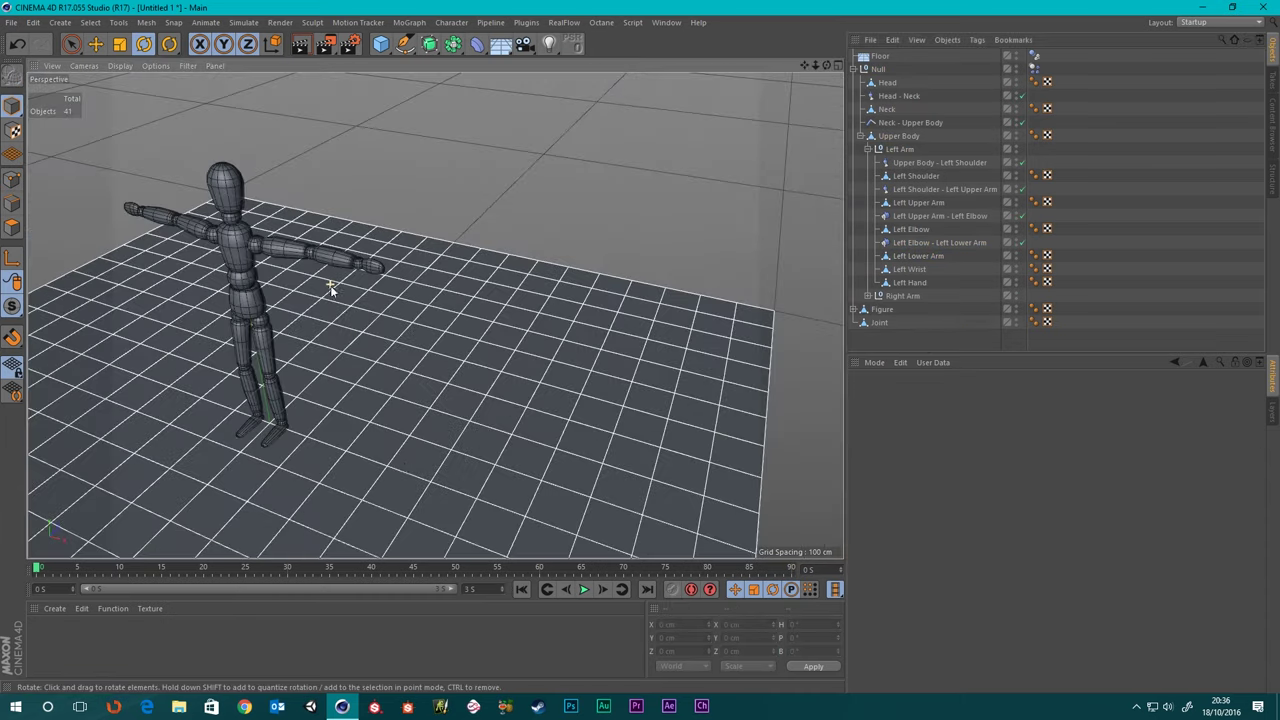
click(585, 589)
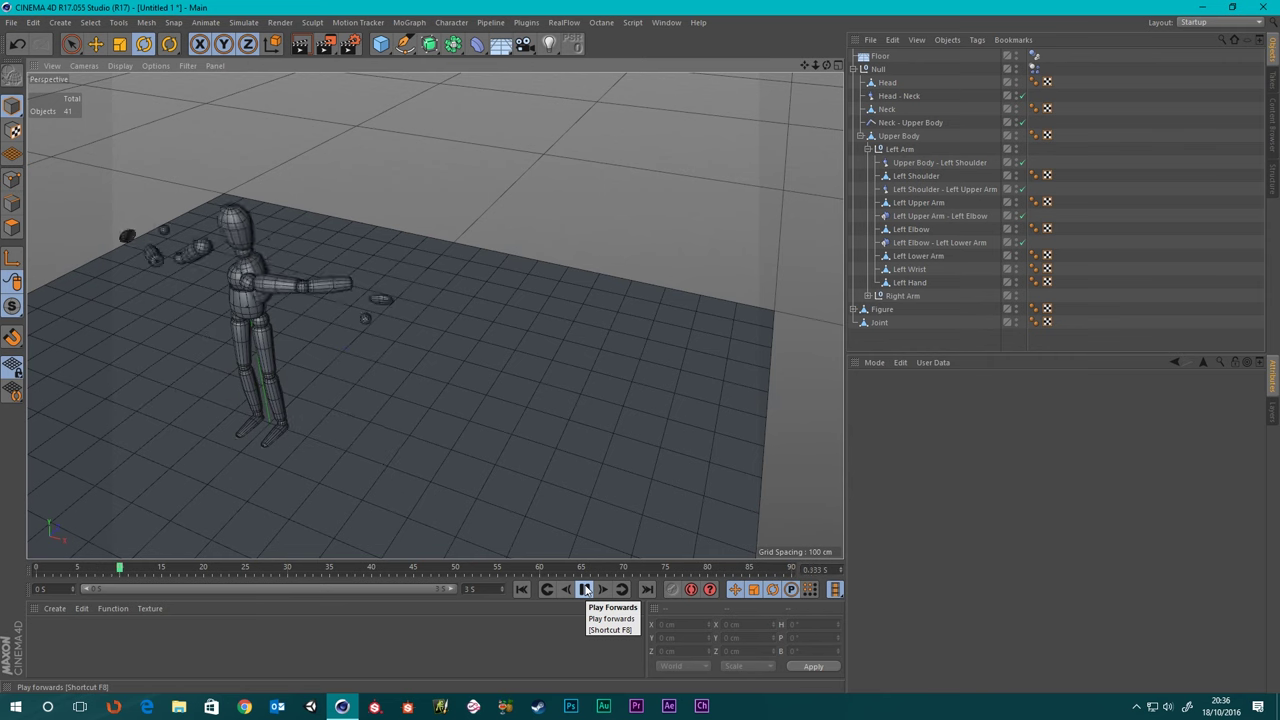
click(585, 589)
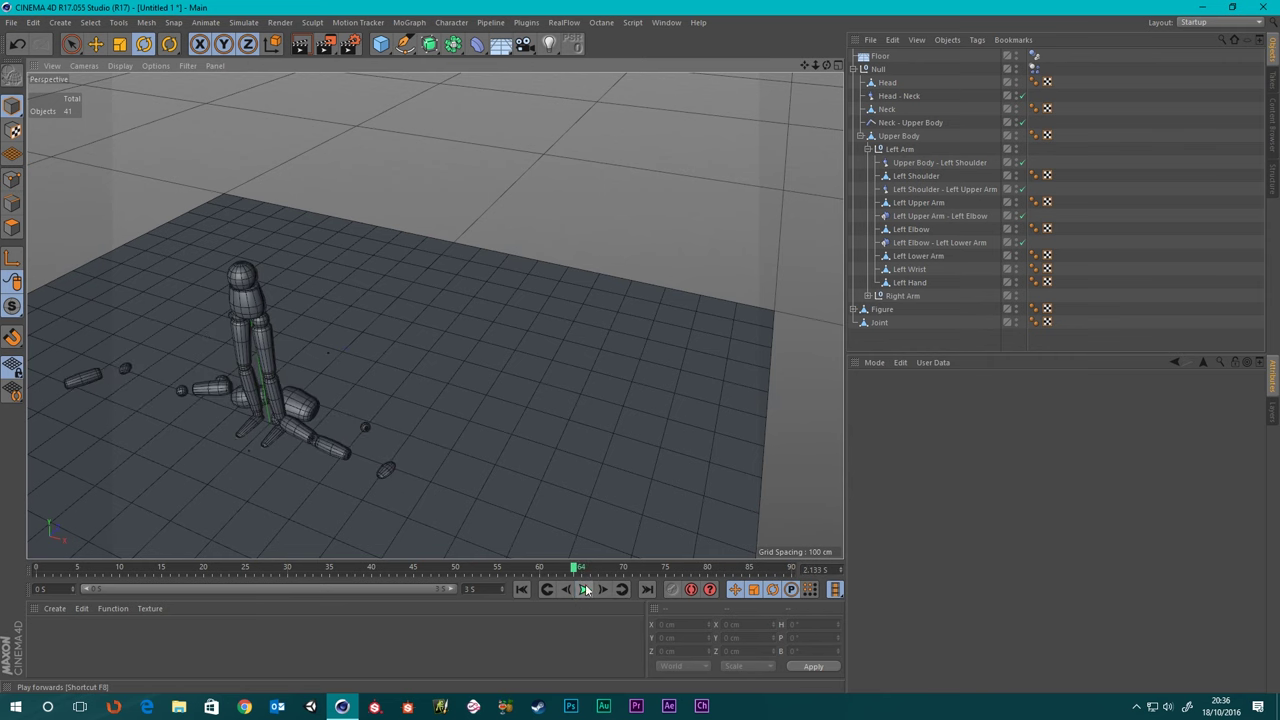
click(521, 589)
- Duplicate the Left Elbow - Left Lower Arm hinge as a child of Left Wrist
scroll(174, 226, up, 5)
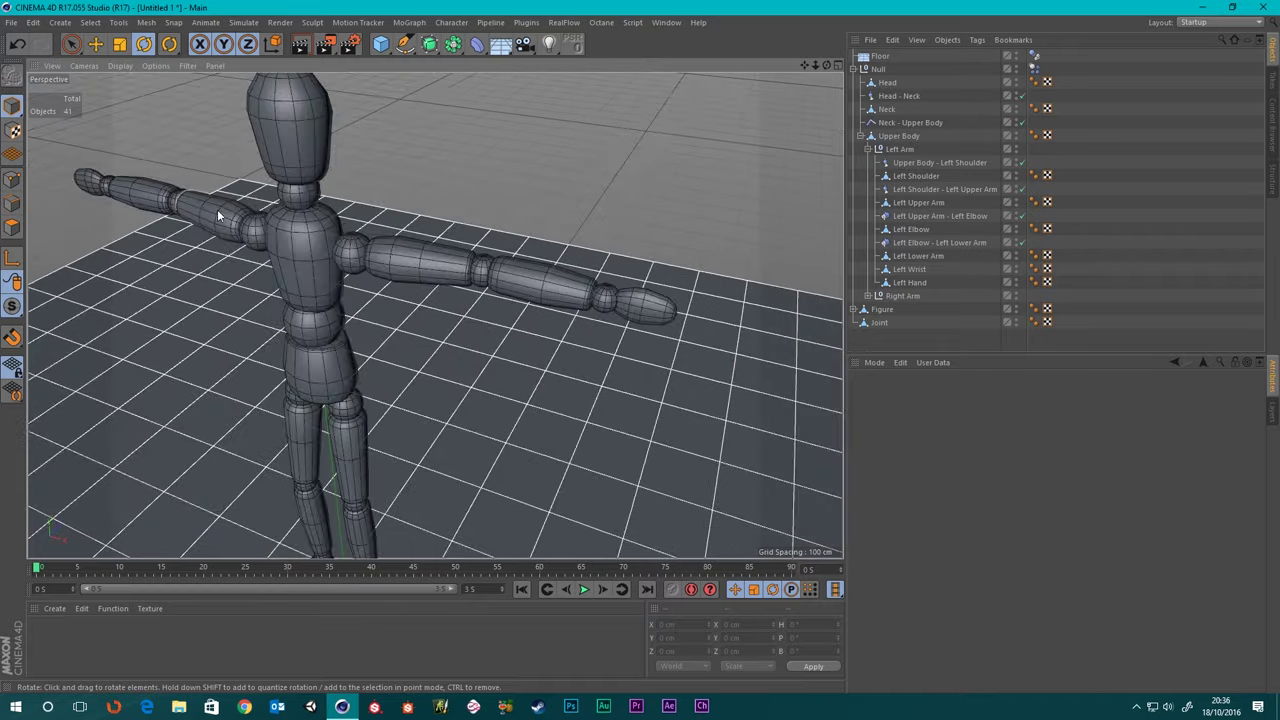
alt+middle_drag(220, 214, 316, 243)
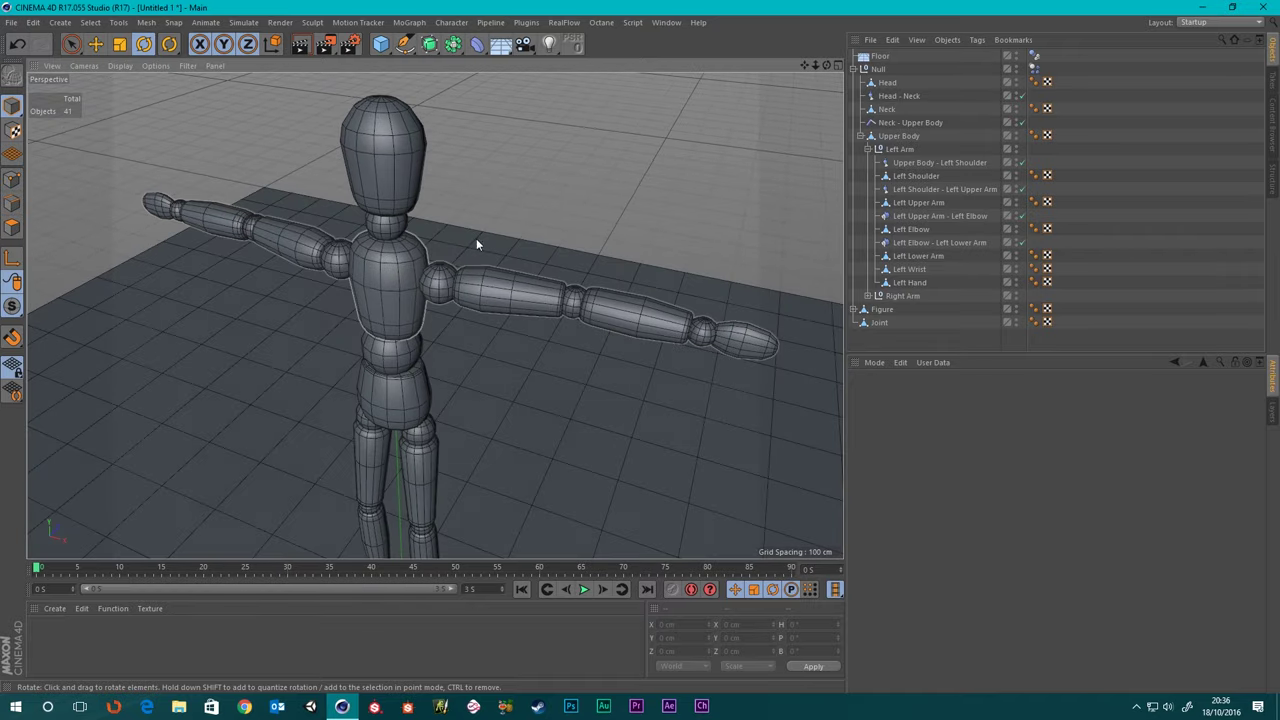
click(923, 255)
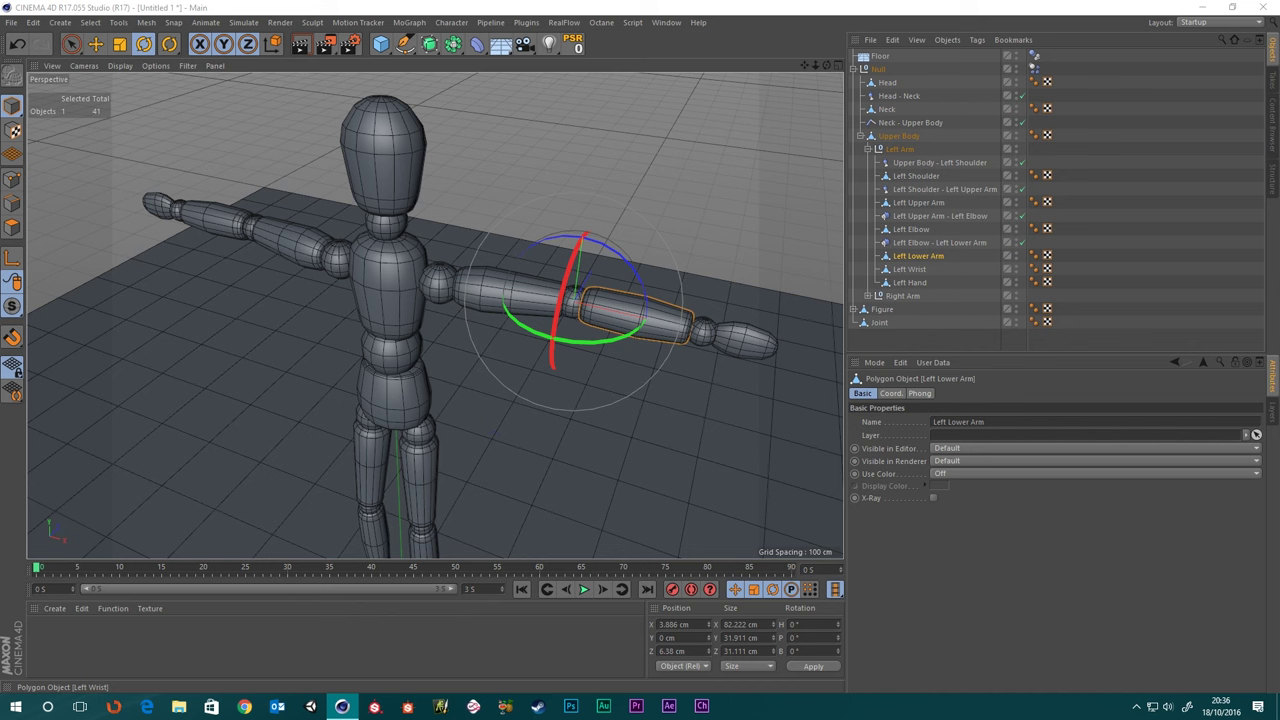
scroll(648, 326, down, 2)
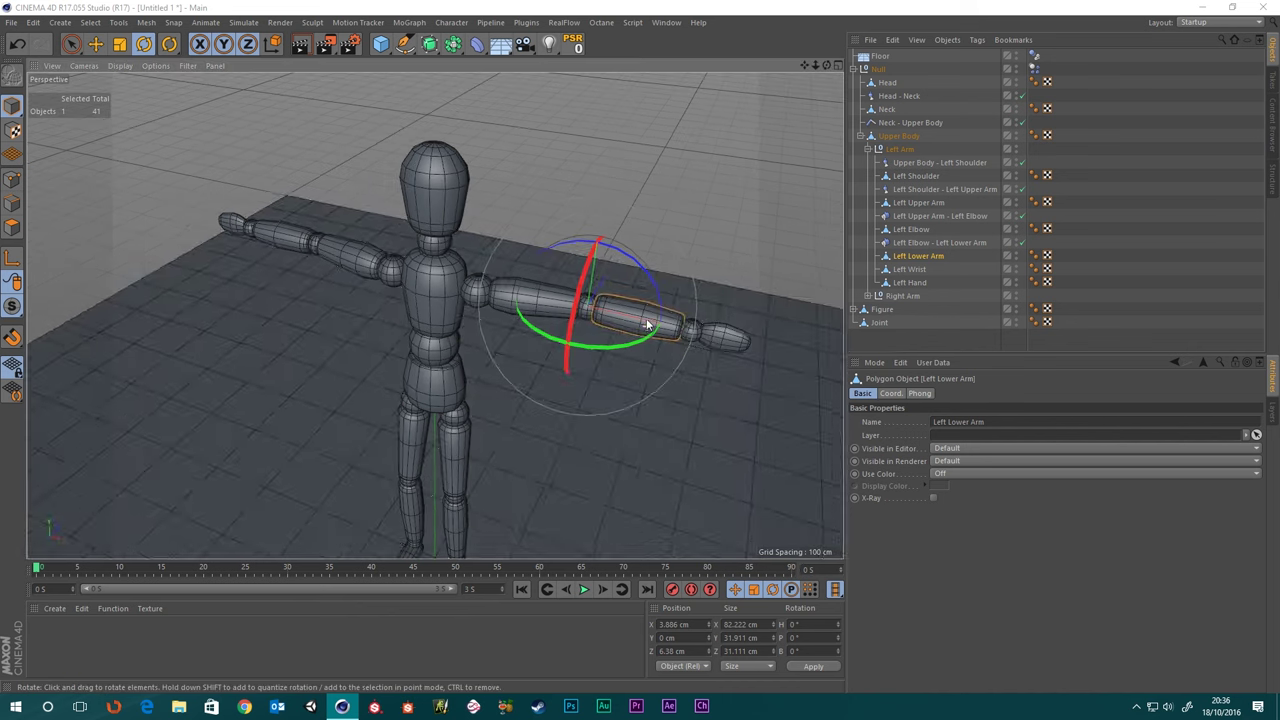
alt+middle_drag(746, 299, 656, 289)
alt+drag(657, 289, 715, 300)
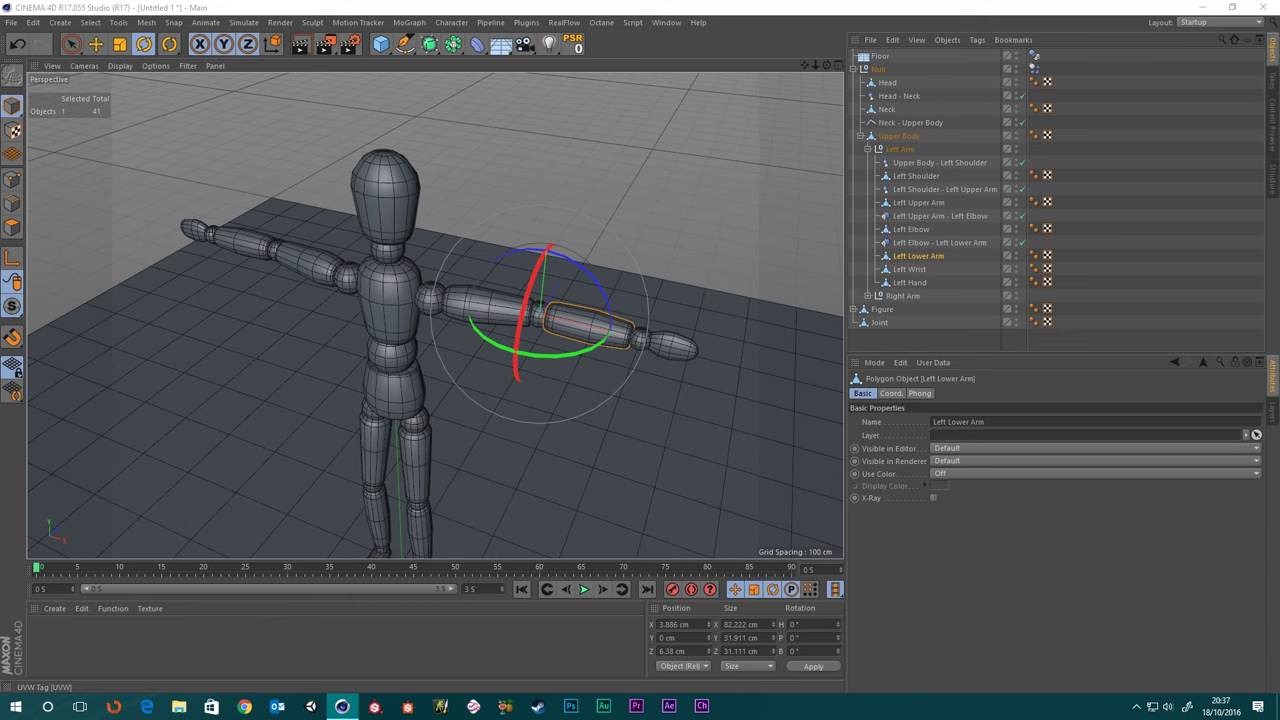
click(909, 243)
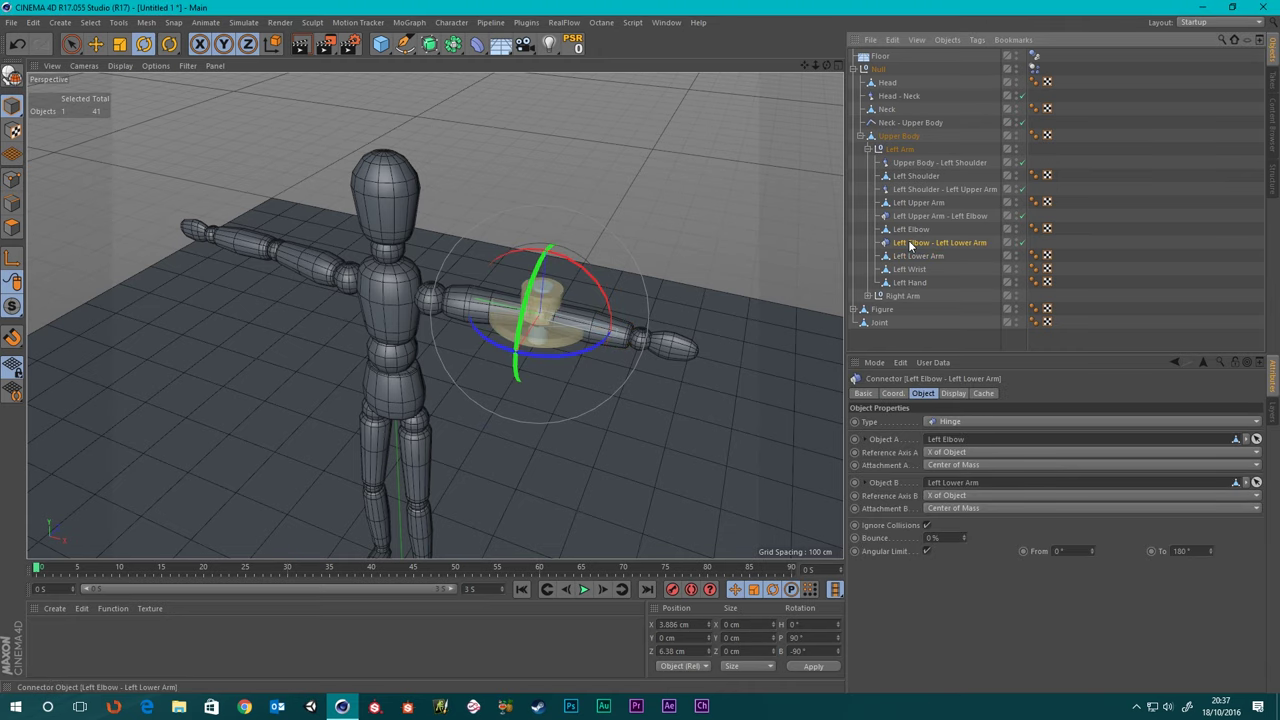
ctrl+drag(909, 243, 912, 287)
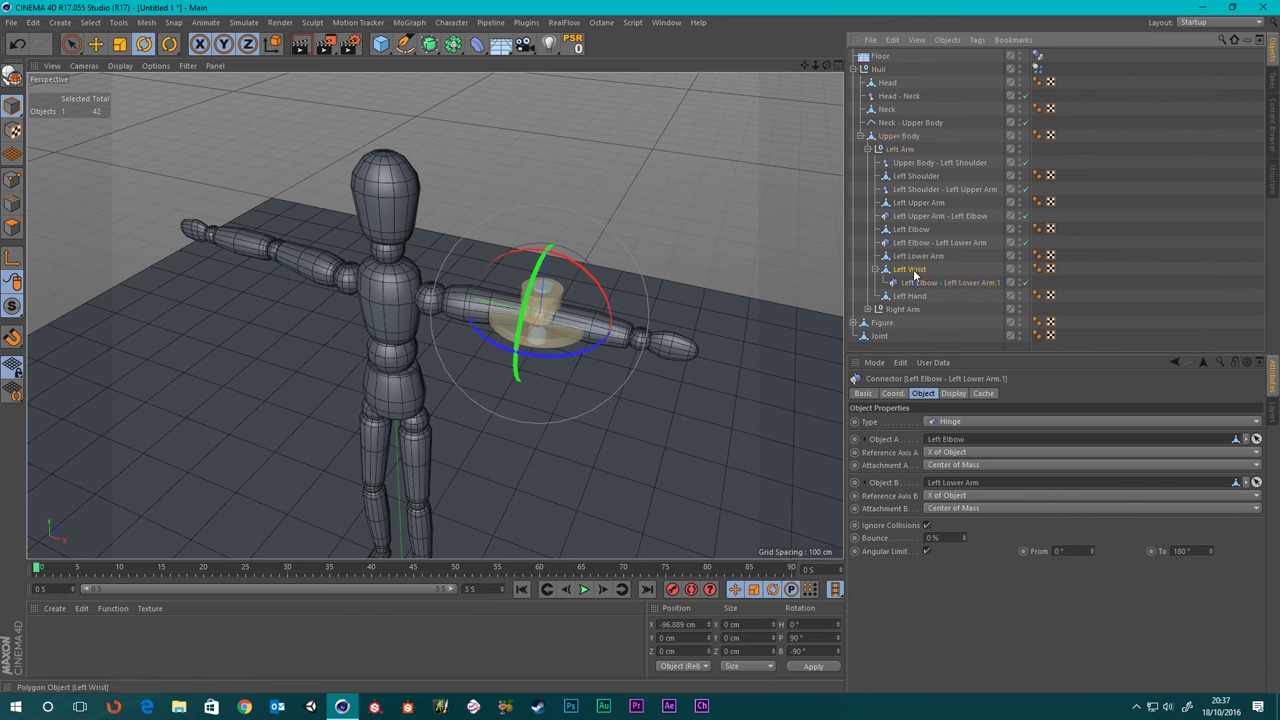
- Reset the copied hinge's X position to 0 cm so that it sits on the left wrist
click(915, 271)
click(920, 285)
click(893, 393)
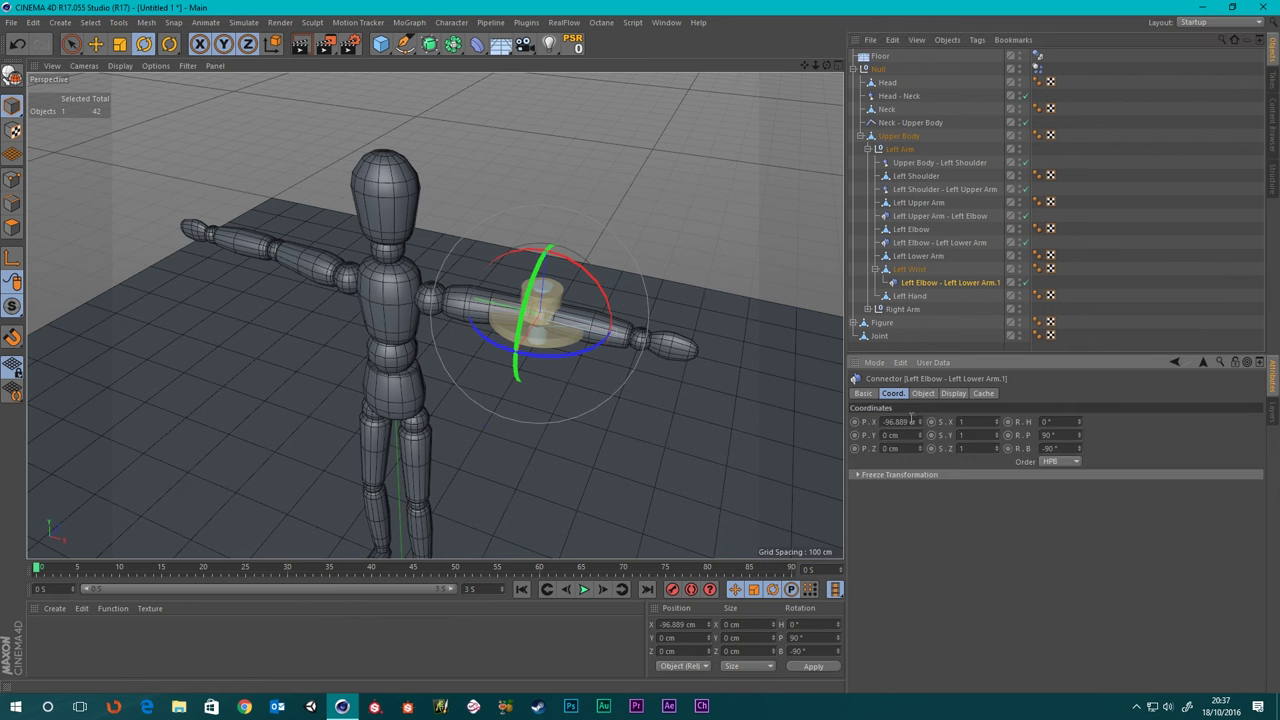
right_click(921, 422)
scroll(596, 323, up, 6)
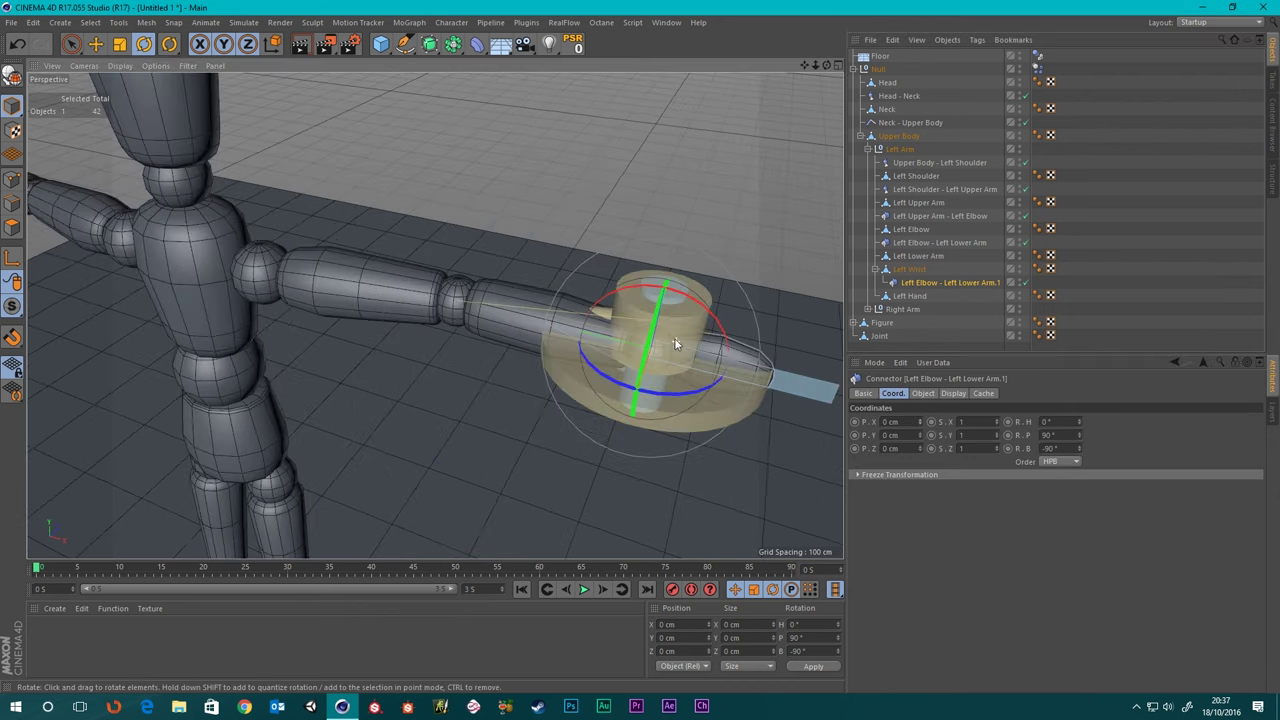
mouse_move(623, 335)
alt+mouse_down()
mouse_move(660, 460)
mouse_move(606, 383)
mouse_move(614, 349)
alt+mouse_up()
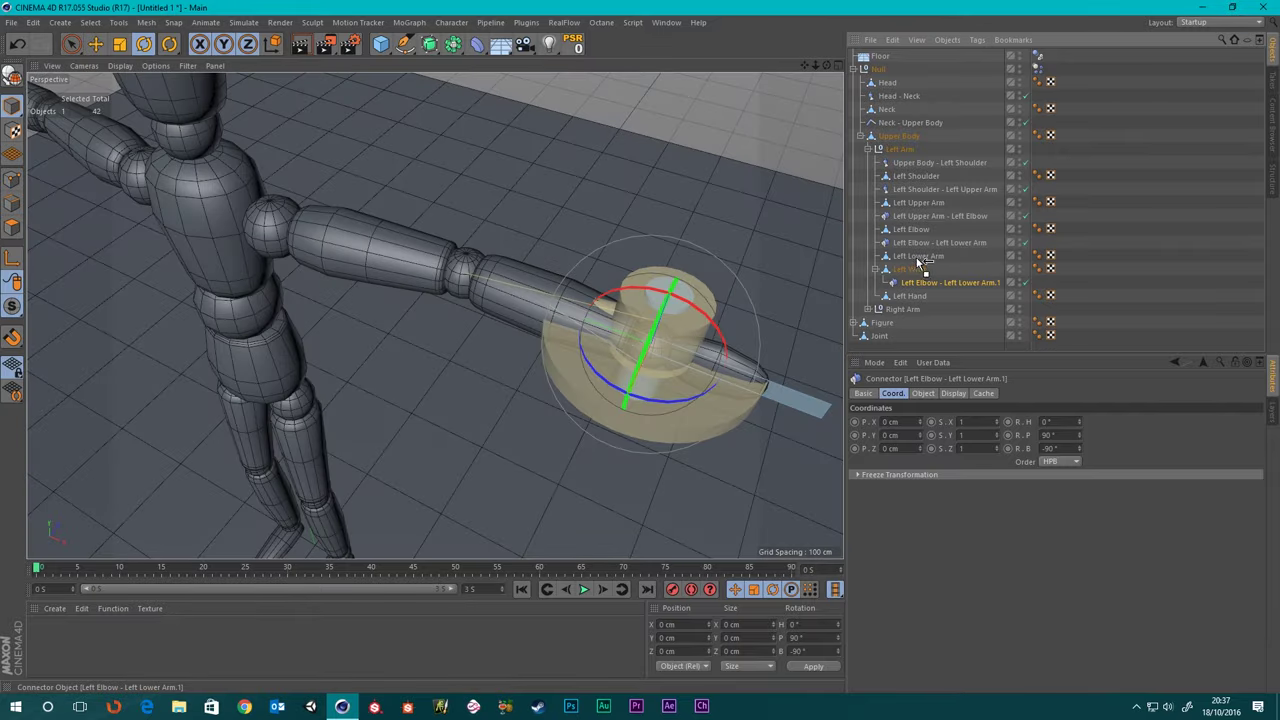
- Move the copied hinge out of Left Wrist to just below Left Lower Arm and rename it Left Lower Arm - Left Wrist
drag(917, 269, 918, 266)
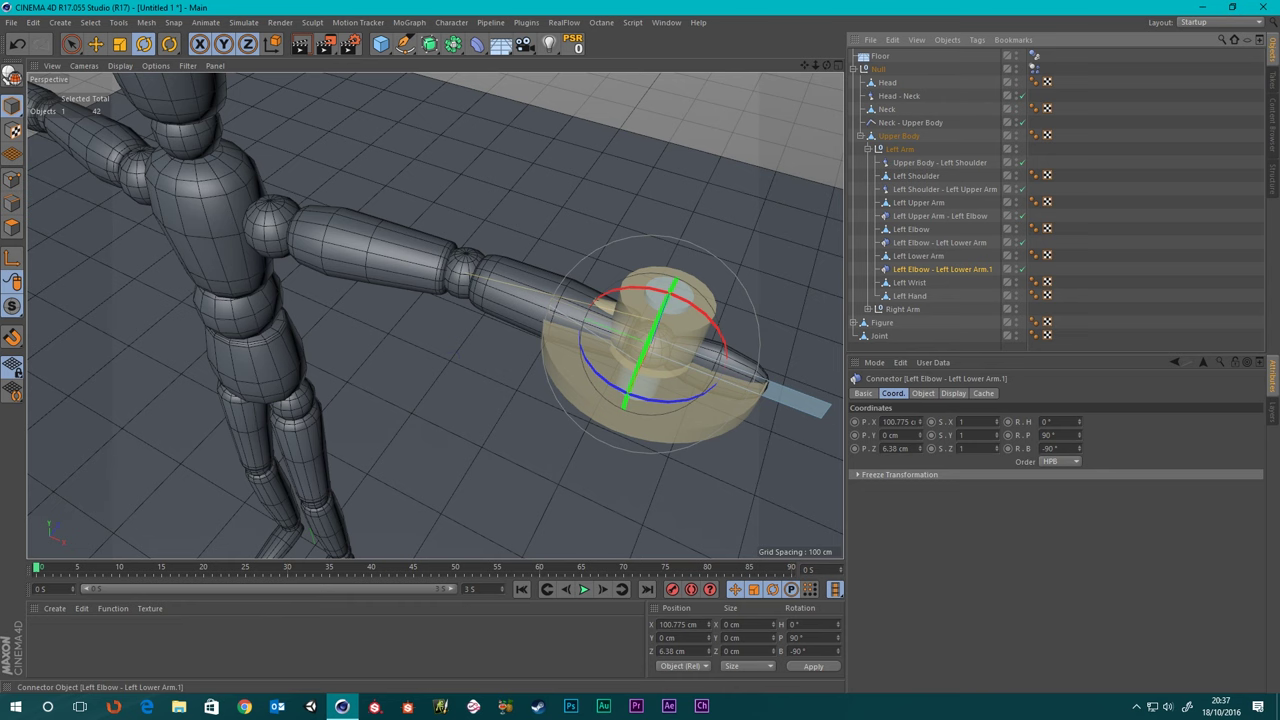
double_click(913, 271)
text(Left Lower)
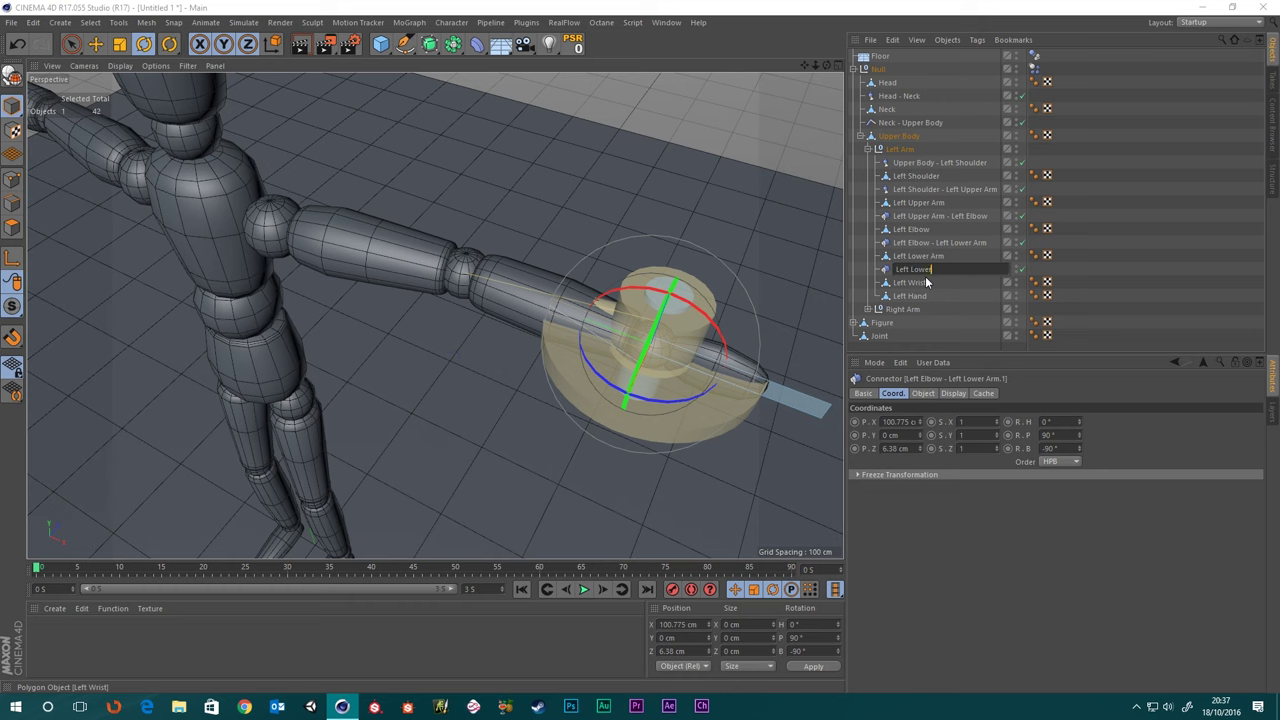
text( Arm - LLeft Wrist)
key(Return)
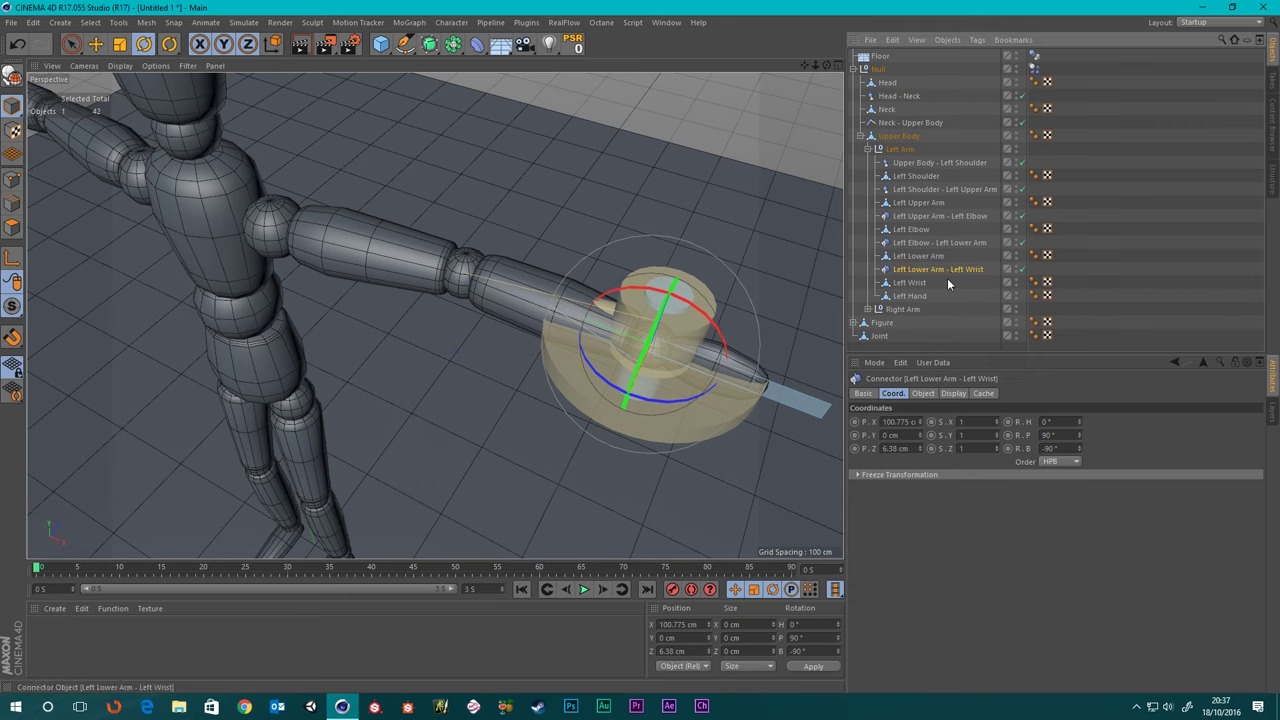
- Assign Left Lower Arm as Object A and Left Wrist as Object B of the Left Lower Arm - Left Wrist hinge
click(926, 395)
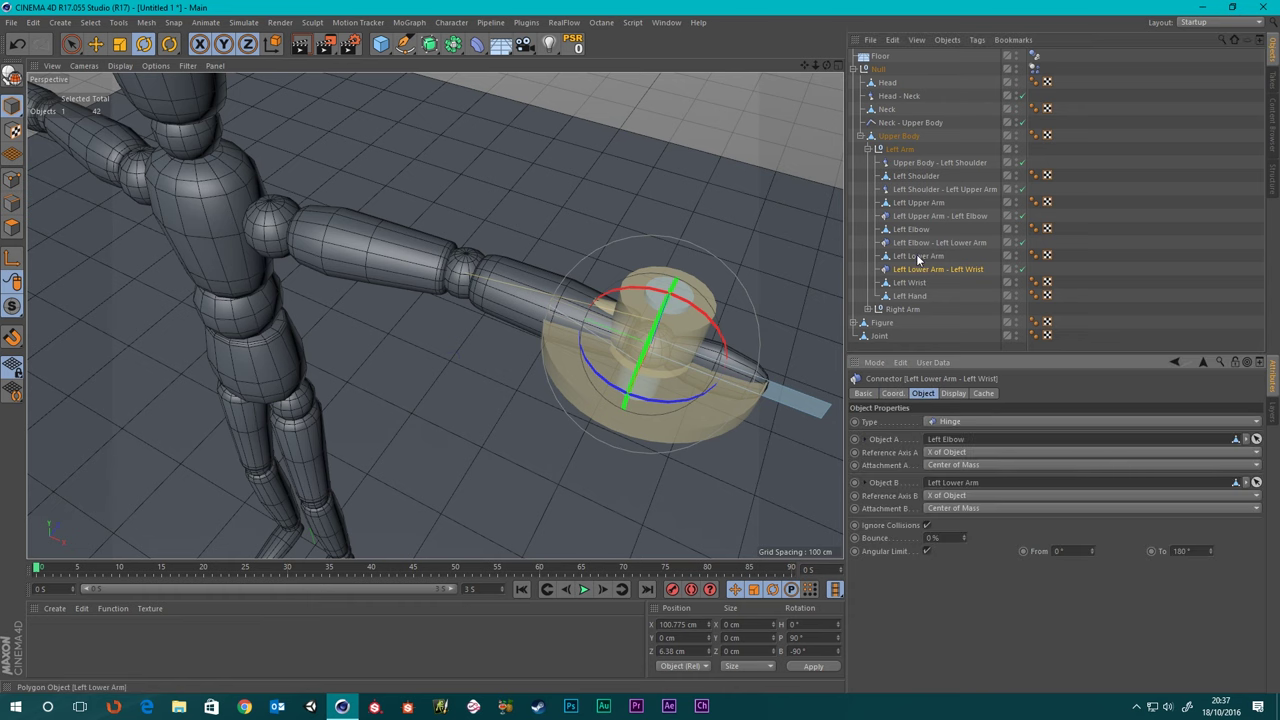
drag(918, 256, 948, 445)
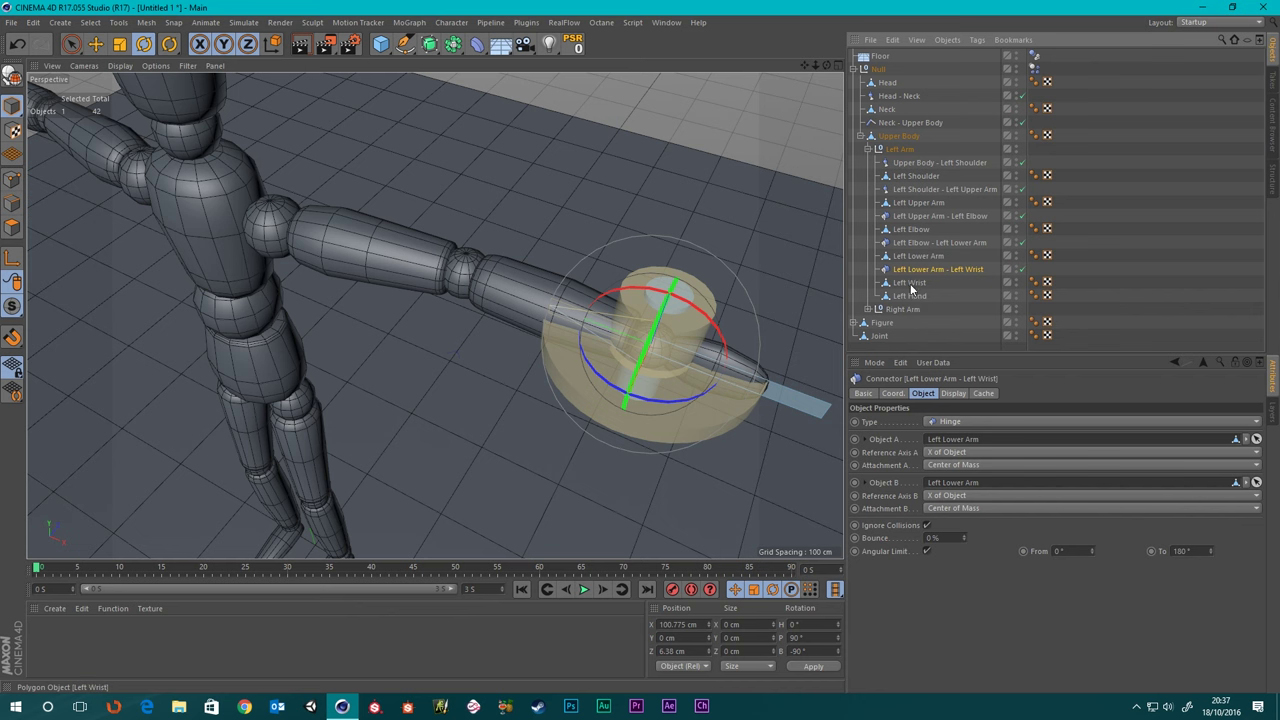
drag(910, 283, 942, 486)
- Duplicate the Left Lower Arm - Left Wrist hinge to between Left Wrist and Left Hand and rename it Left Wrist - Left Hand
scroll(599, 357, down, 3)
alt+right_drag(629, 353, 671, 354)
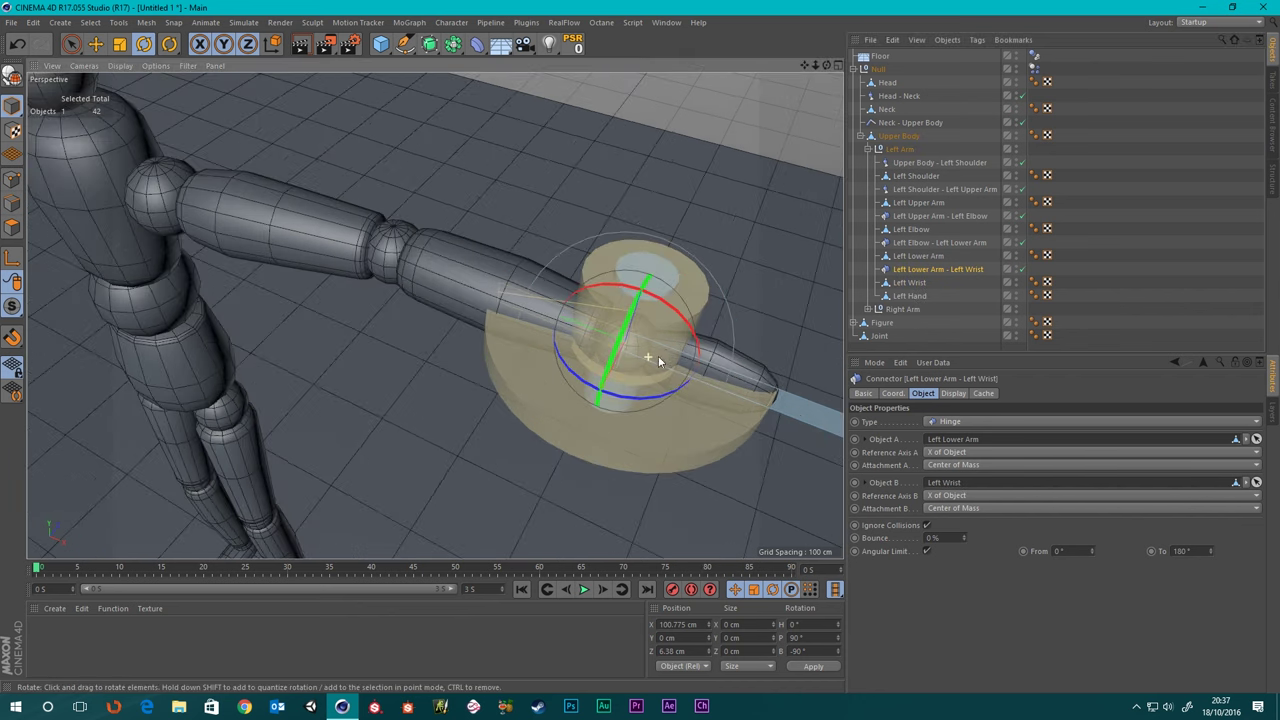
alt+drag(677, 351, 606, 309)
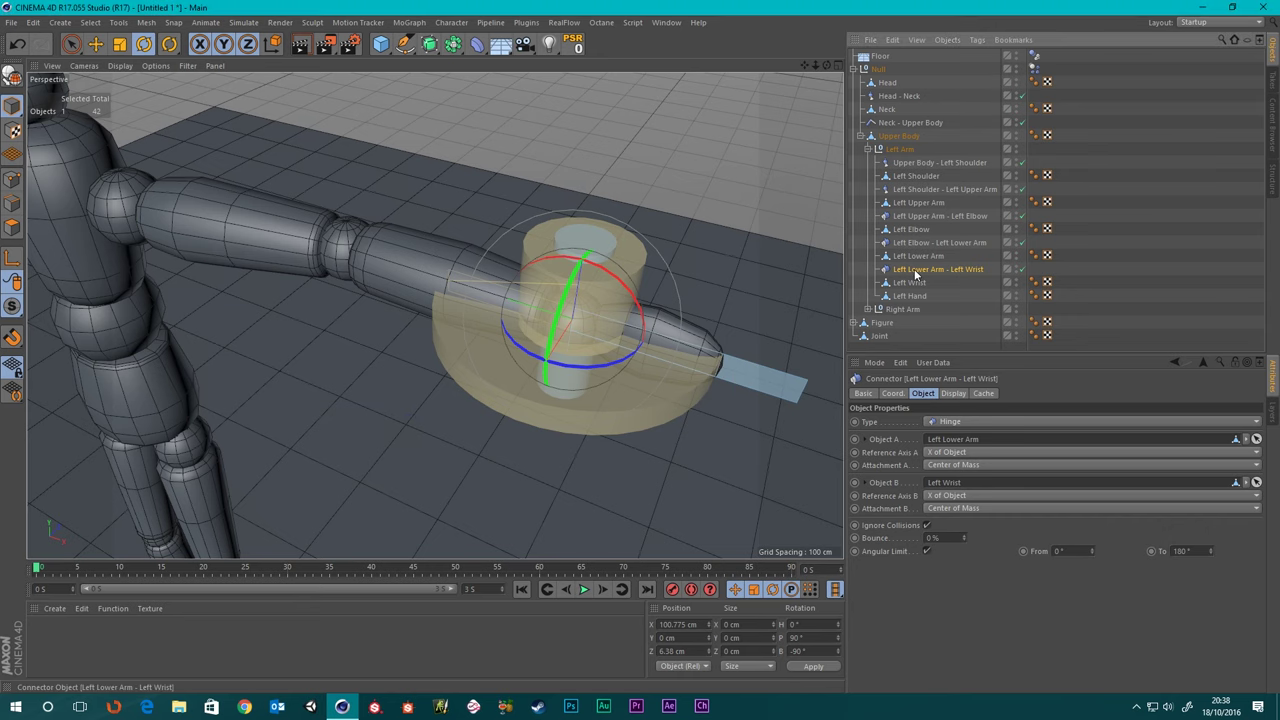
ctrl+drag(914, 275, 918, 298)
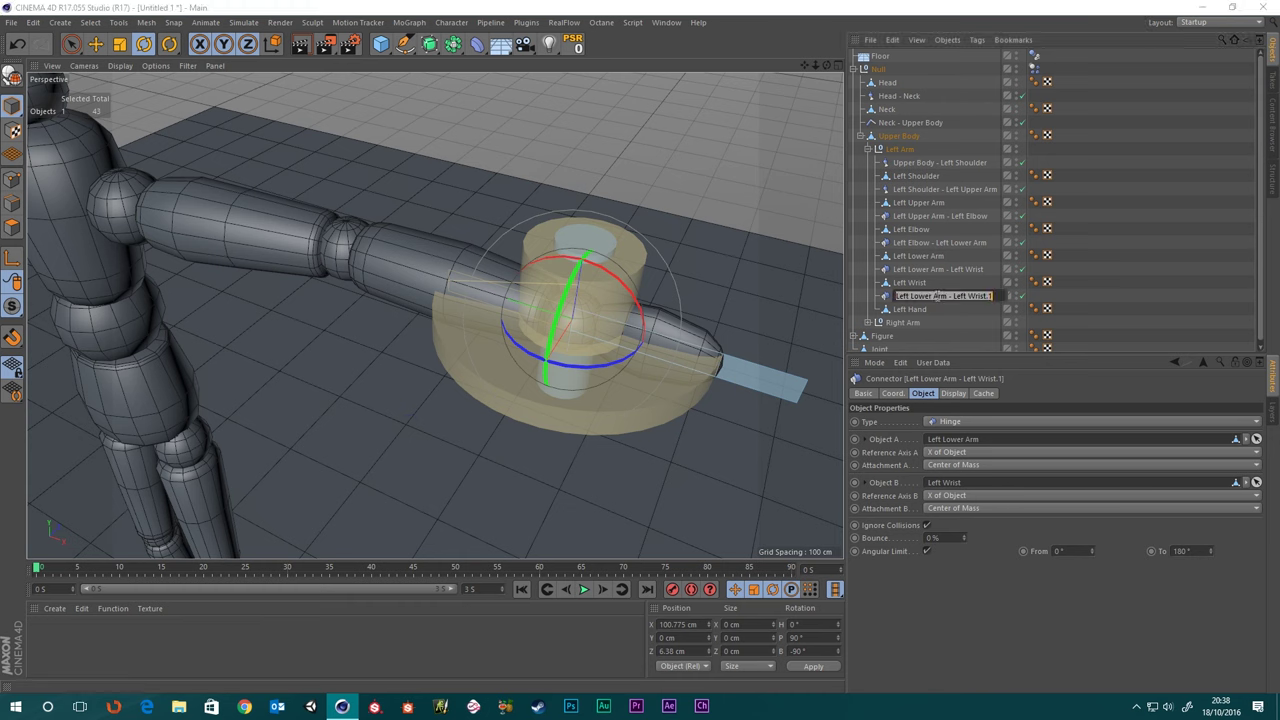
double_click(950, 297)
key(BackSpace)
key(BackSpace)
key(BackSpace)
key(BackSpace)
key(BackSpace)
key(BackSpace)
key(BackSpace)
key(BackSpace)
key(BackSpace)
key(BackSpace)
key(BackSpace)
key(BackSpace)
key(BackSpace)
key(BackSpace)
key(BackSpace)
key(BackSpace)
key(BackSpace)
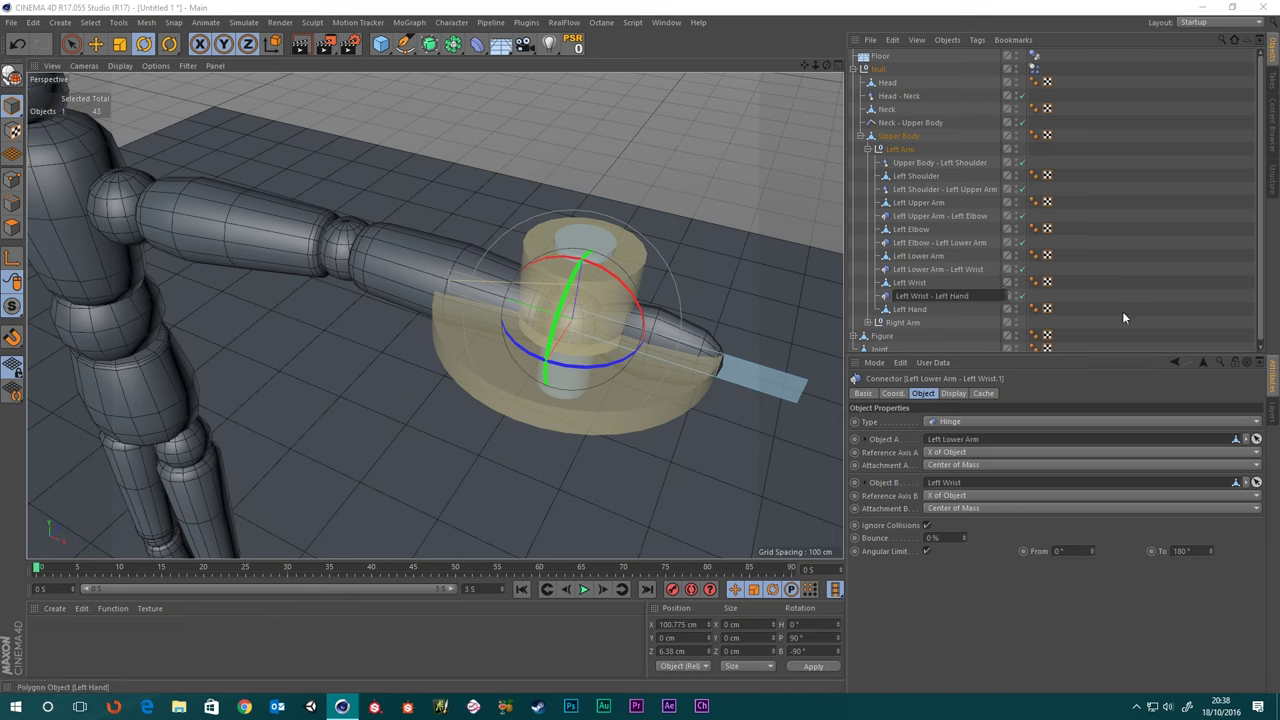
key(Return)
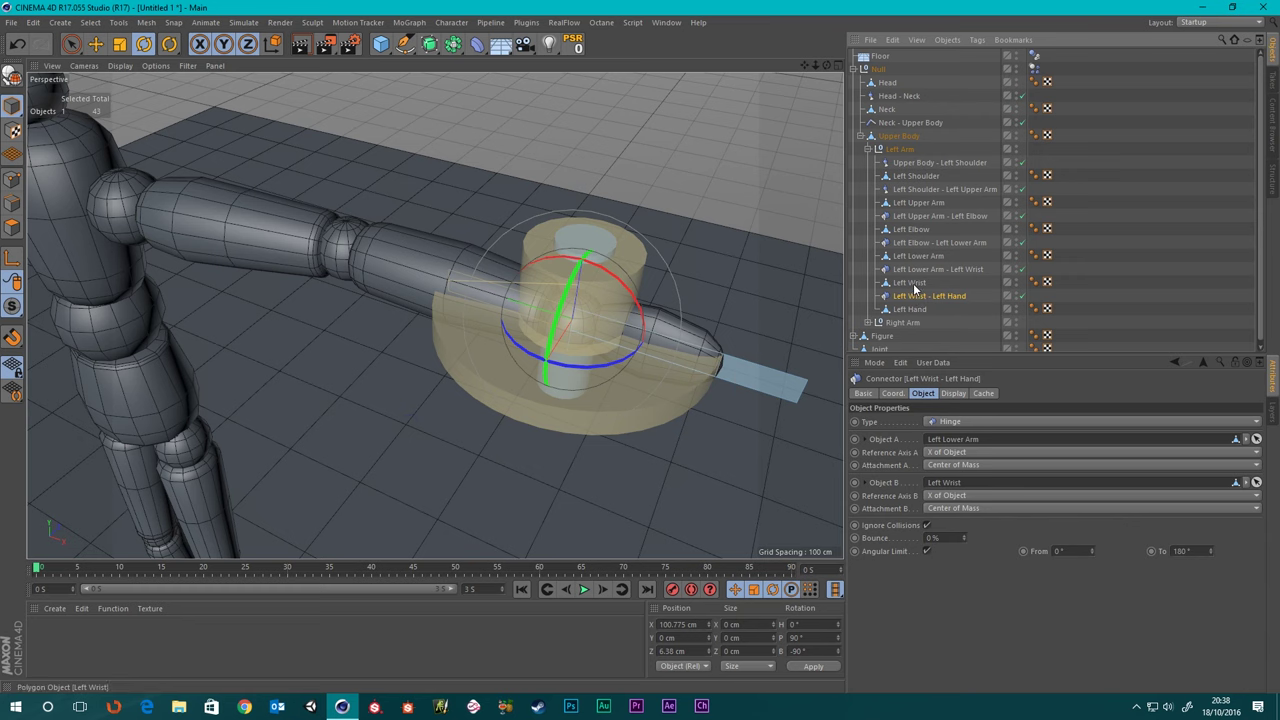
- Assign Left Wrist as Object A and Left Hand as Object B of the Left Wrist - Left Hand hinge
drag(915, 287, 950, 440)
drag(915, 312, 960, 484)
- Play the simulation to test the linked left arm with nothing selected, and return to the first frame
scroll(456, 317, down, 10)
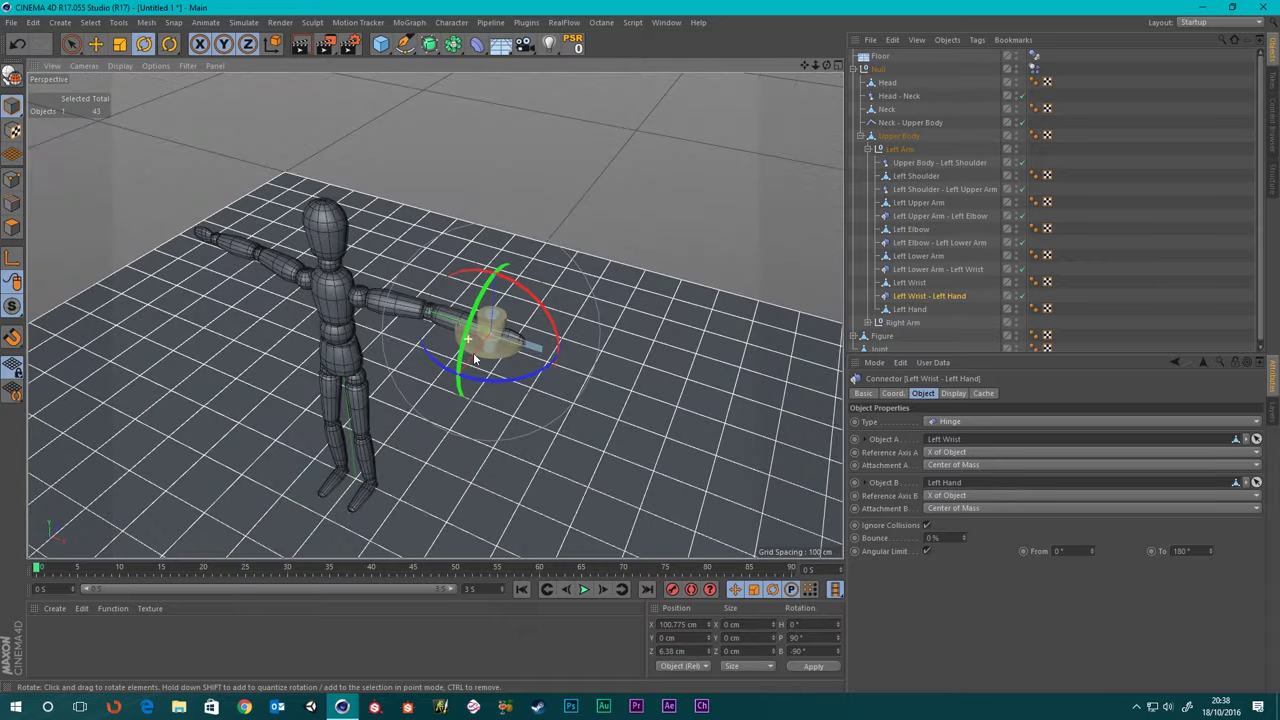
alt+drag(367, 333, 446, 331)
alt+middle_drag(446, 331, 482, 326)
alt+drag(481, 325, 500, 340)
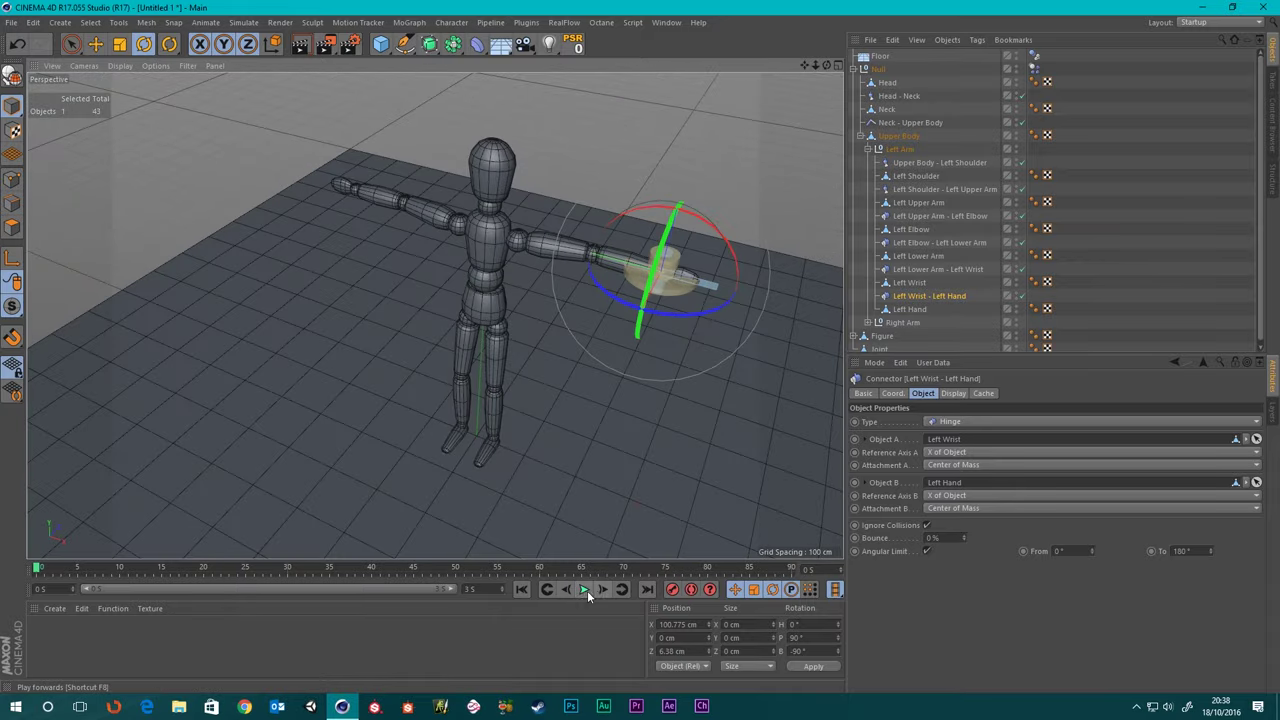
click(584, 590)
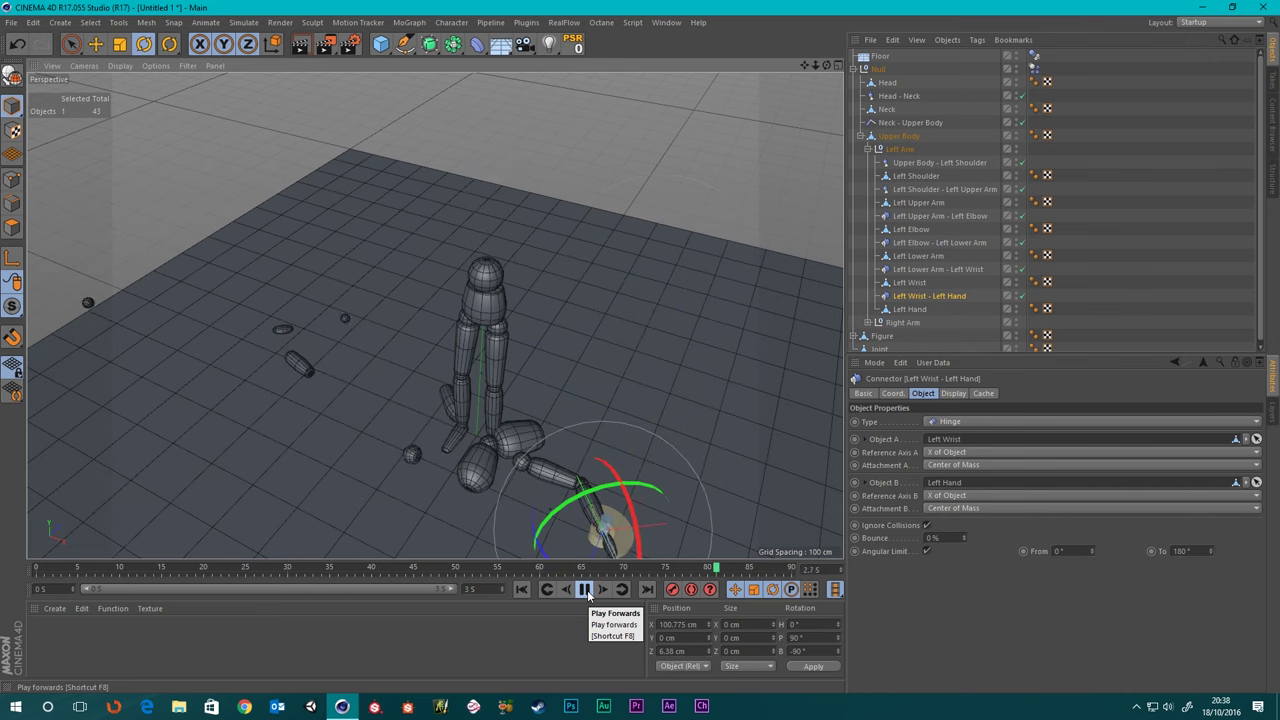
click(705, 145)
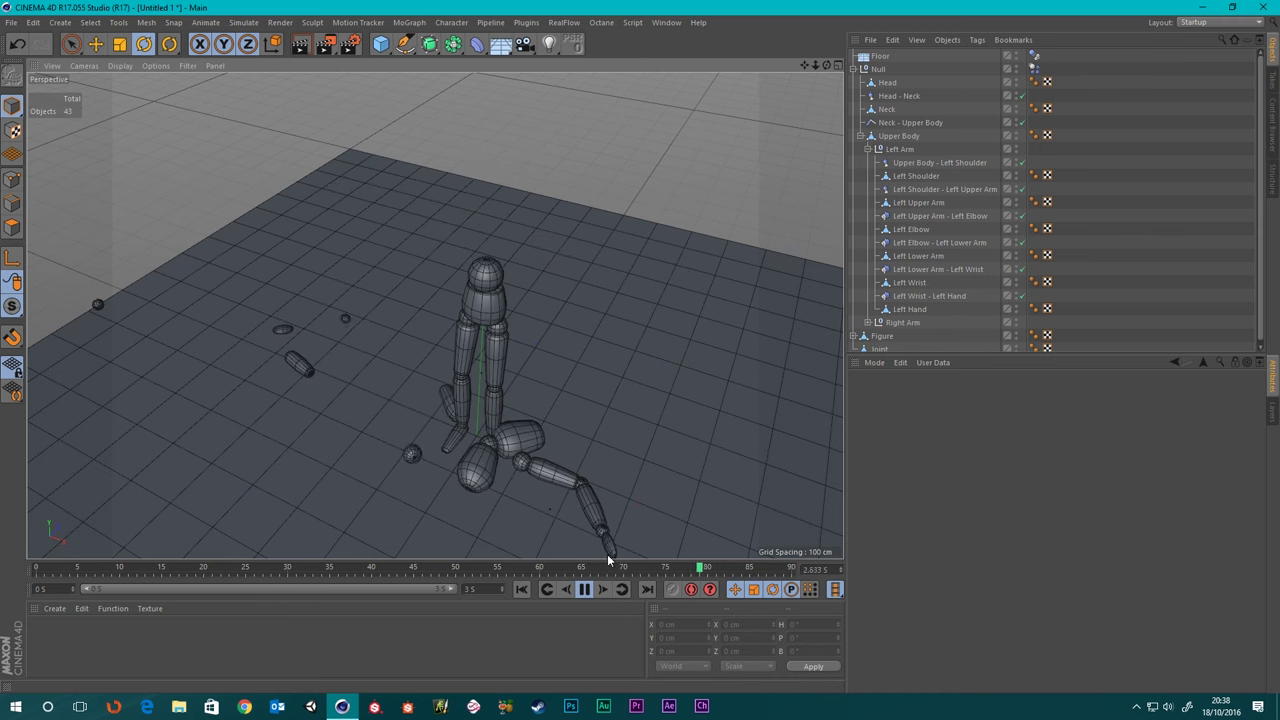
click(583, 590)
click(521, 589)
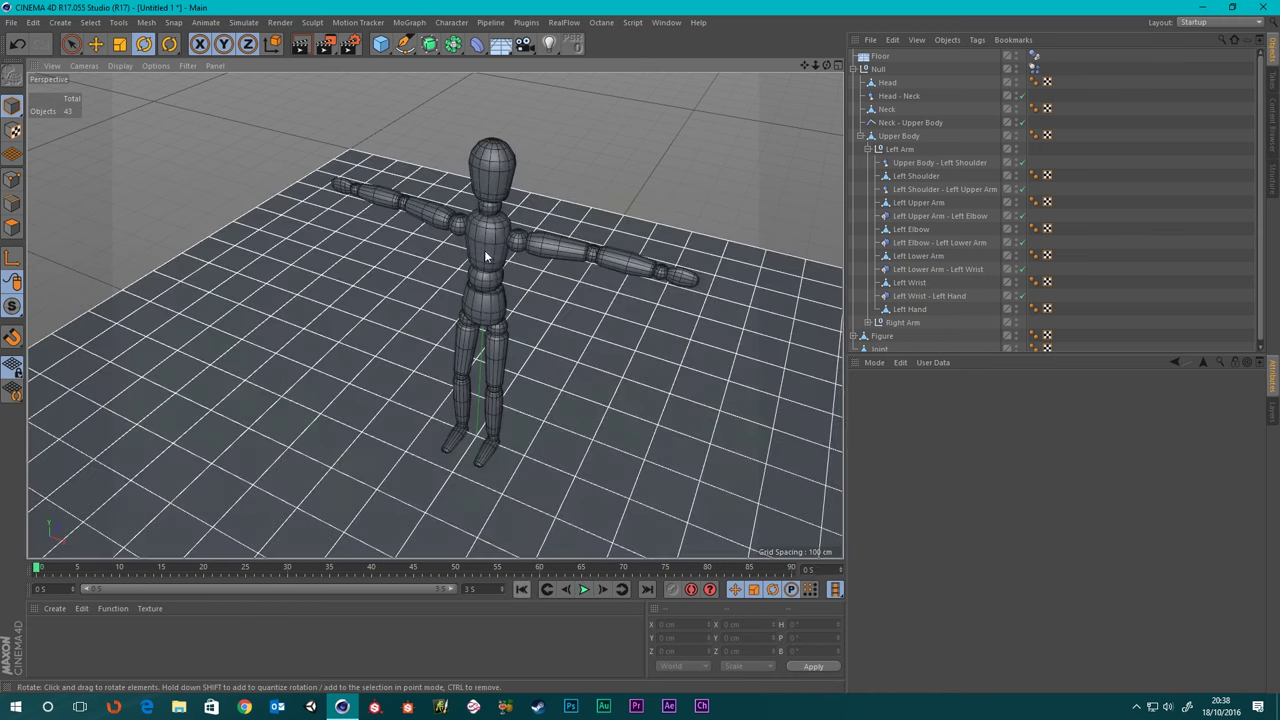
- Collapse the Left Arm group, expand Right Arm and select Right Shoulder
scroll(451, 200, up, 7)
scroll(544, 276, down, 8)
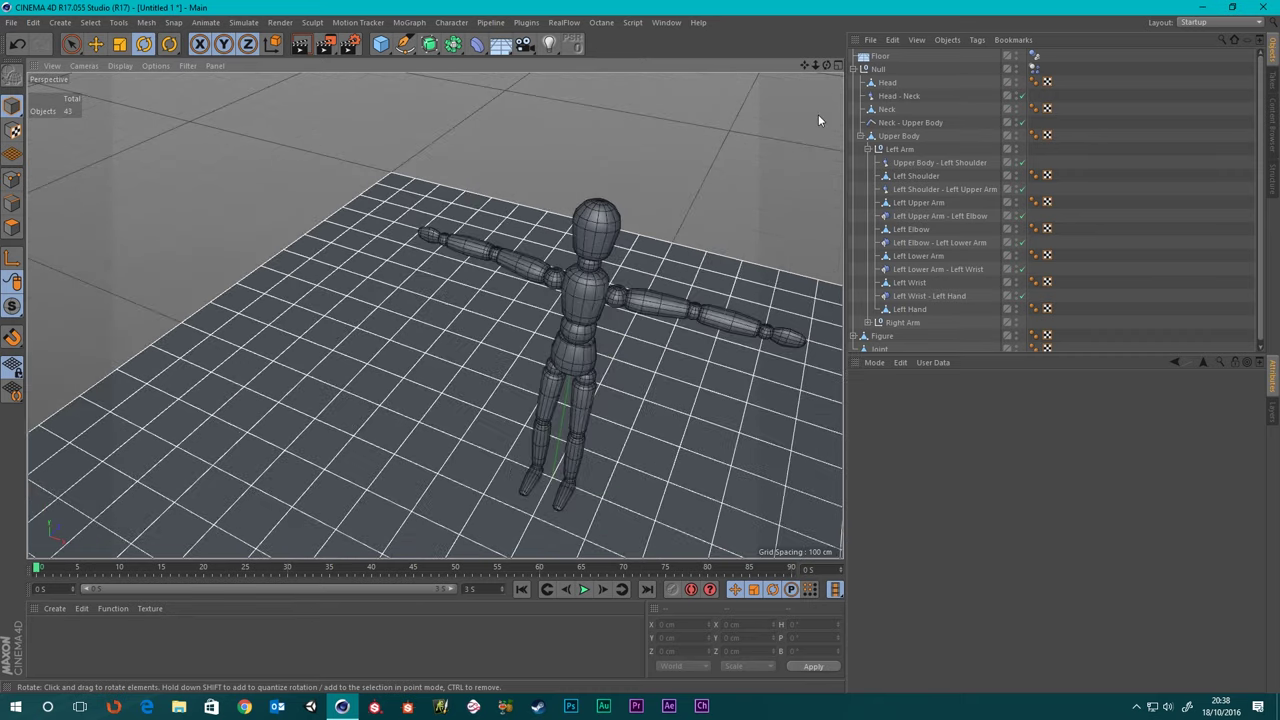
click(867, 149)
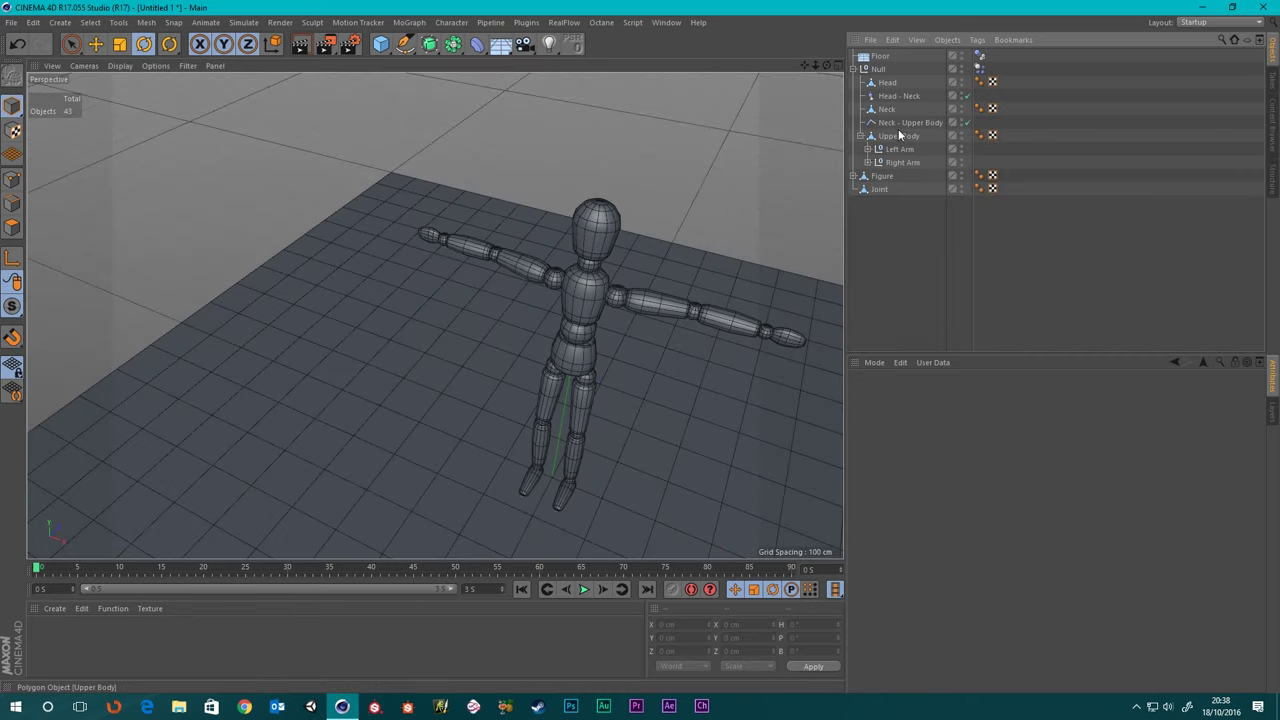
click(867, 162)
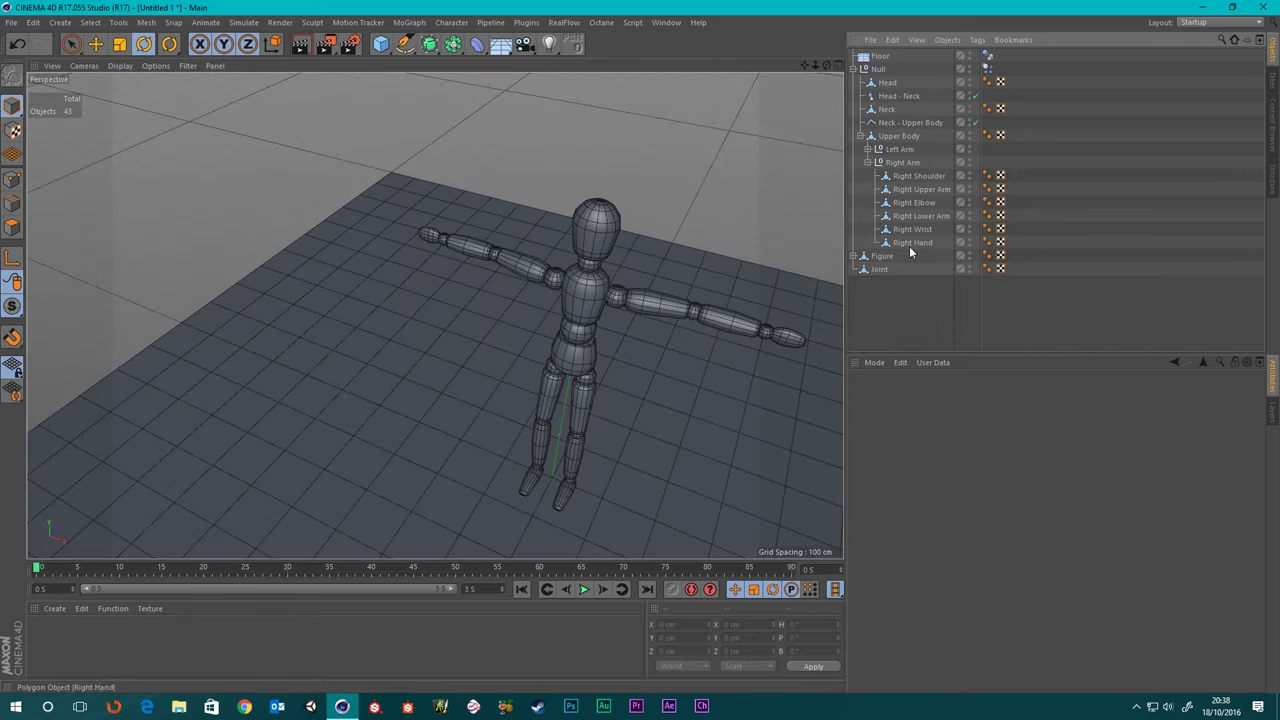
click(913, 176)
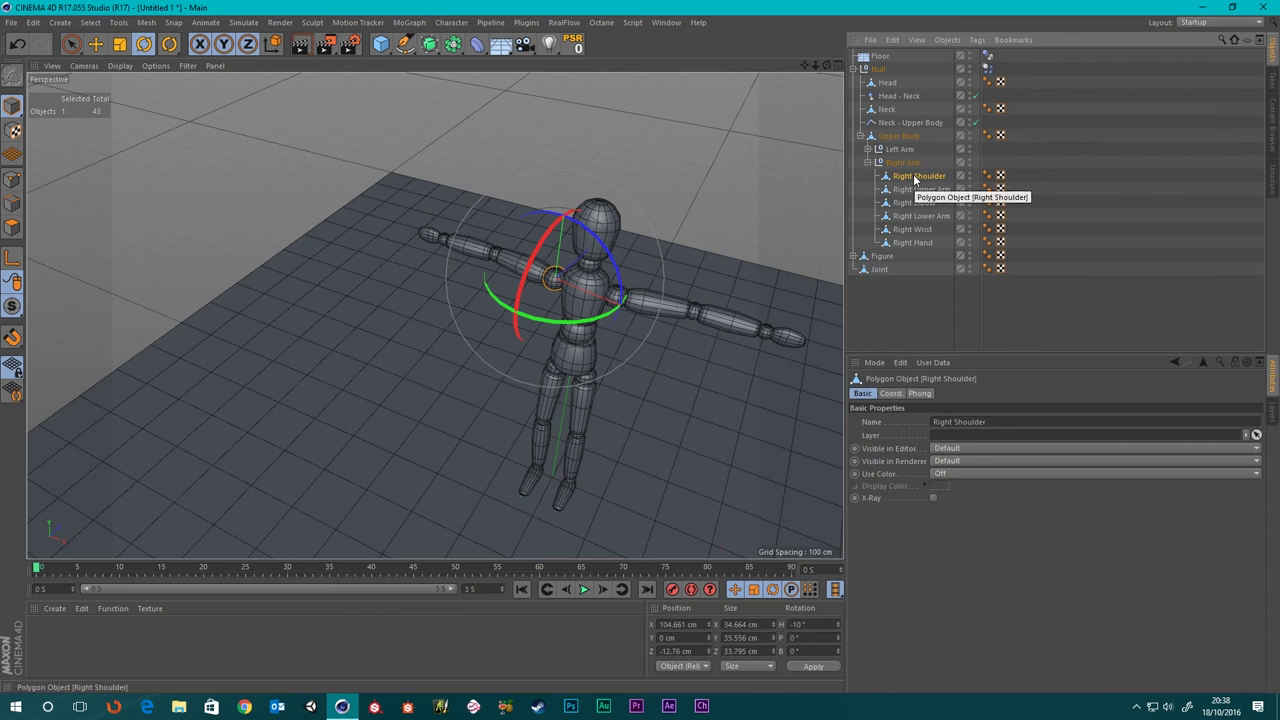
scroll(556, 276, up, 3)
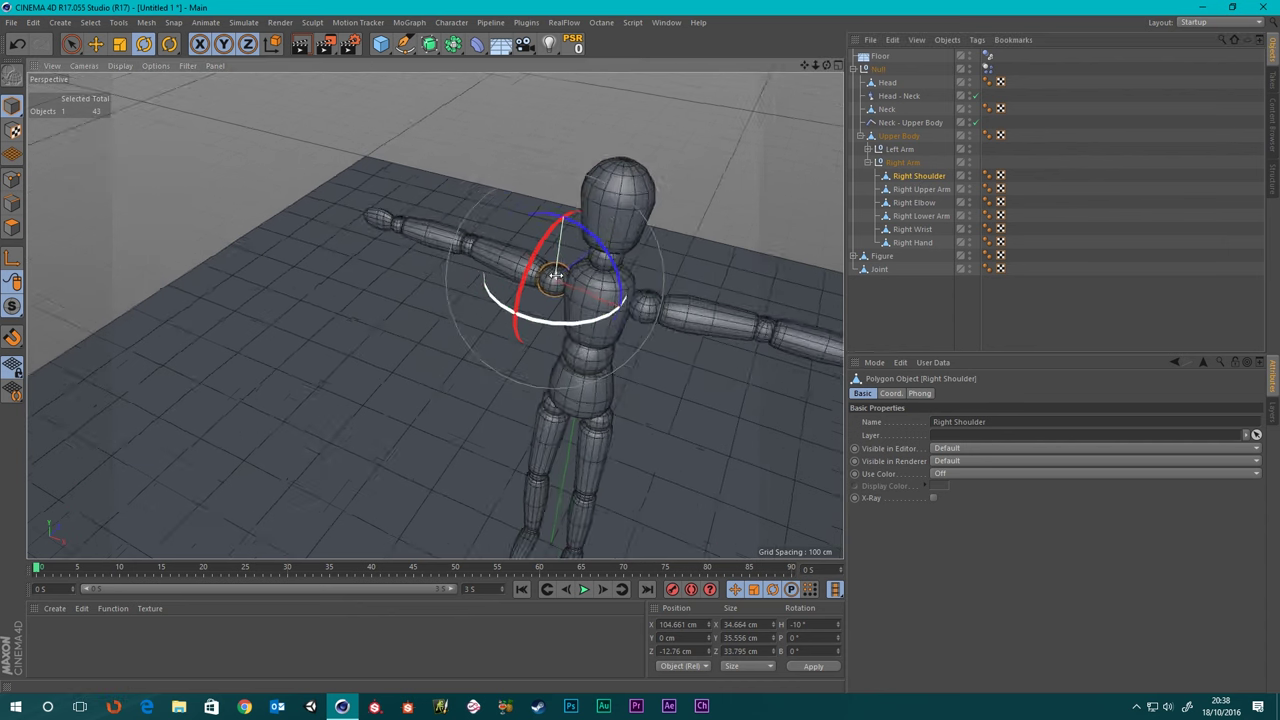
scroll(556, 276, up, 2)
mouse_move(568, 277)
alt+mouse_down()
mouse_move(711, 276)
mouse_move(656, 297)
mouse_move(639, 268)
mouse_move(572, 302)
mouse_move(553, 266)
alt+mouse_up()
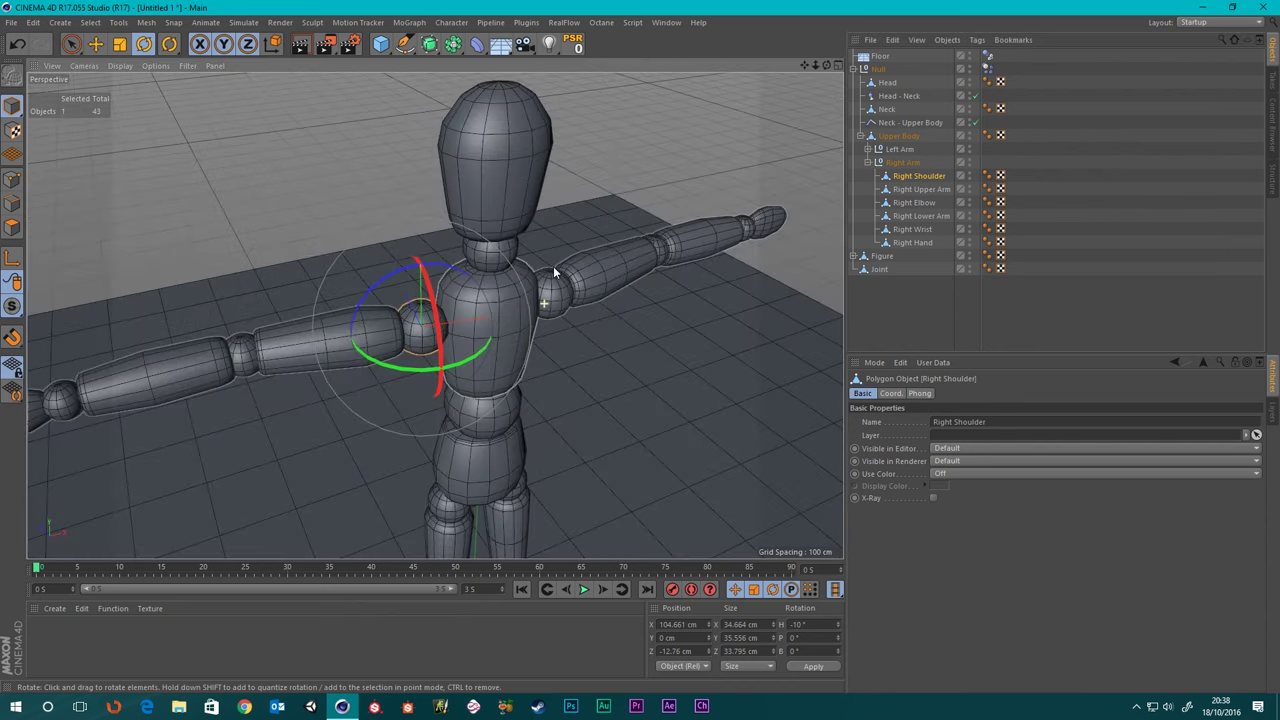
- Examine the Upper Body - Left Shoulder ragdoll connector's settings and cone orientation in relation to both shoulders
click(866, 149)
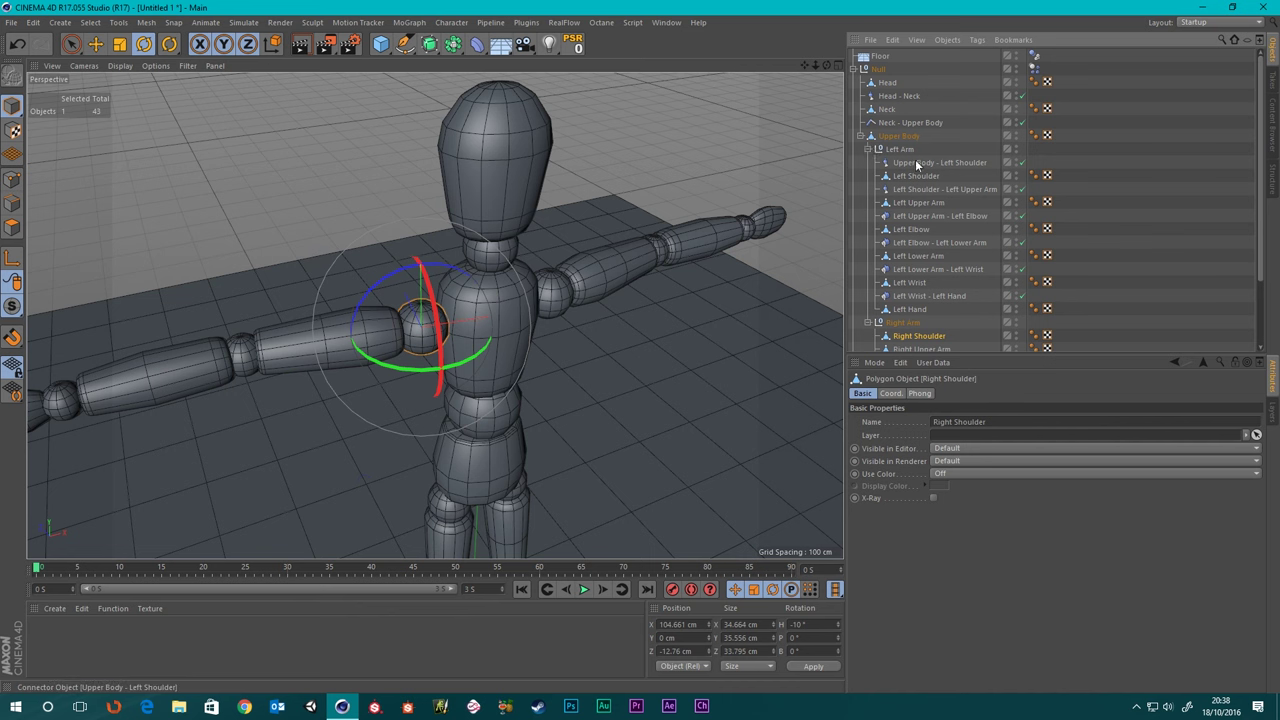
click(913, 162)
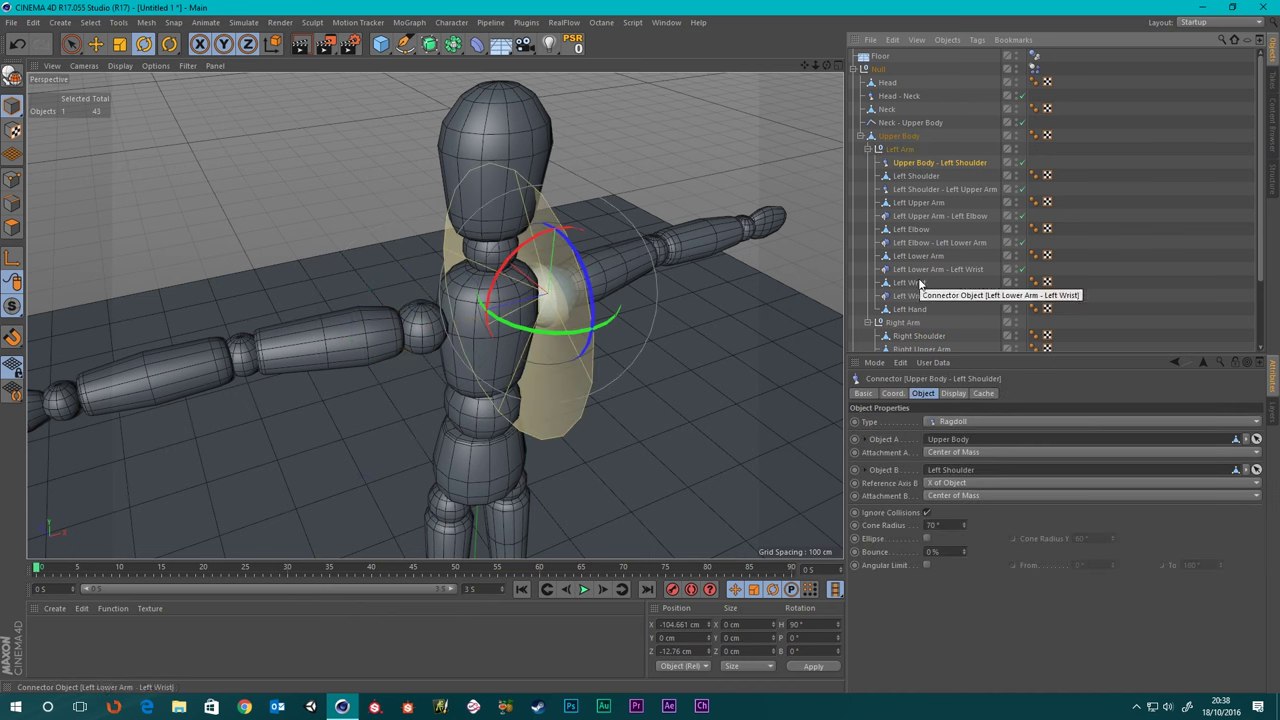
scroll(394, 286, down, 5)
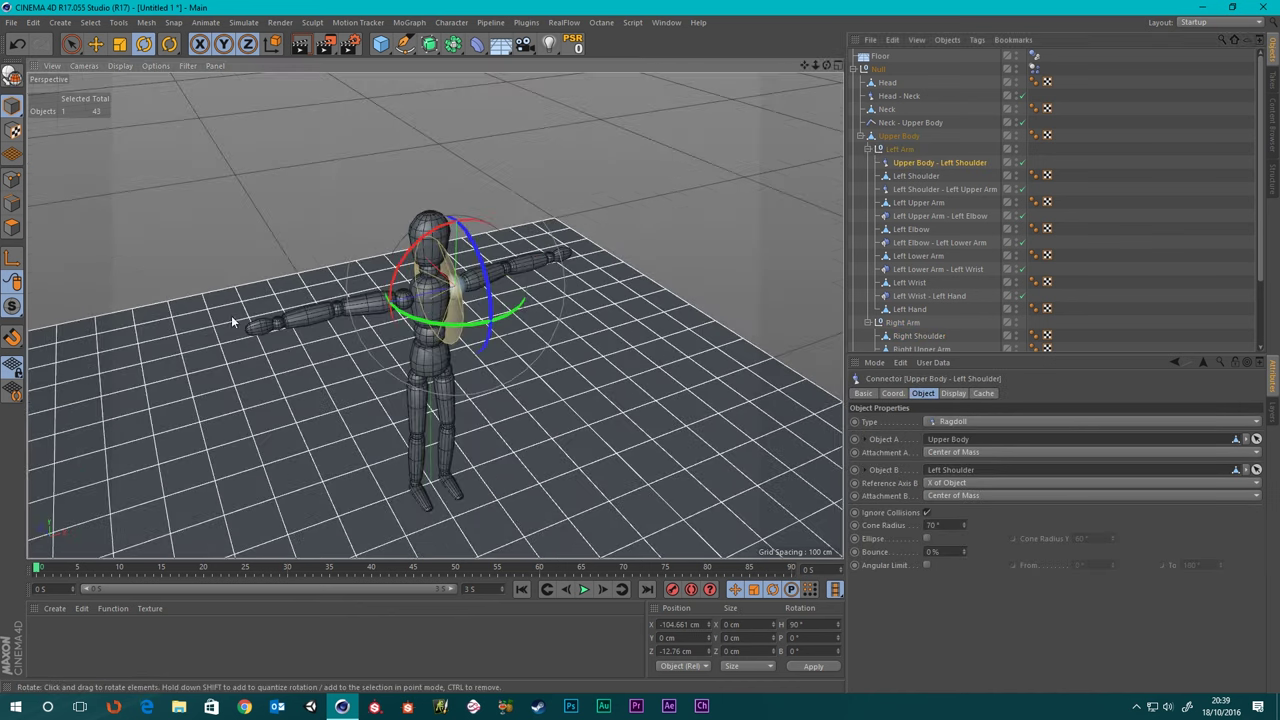
scroll(316, 297, up, 6)
scroll(711, 283, down, 3)
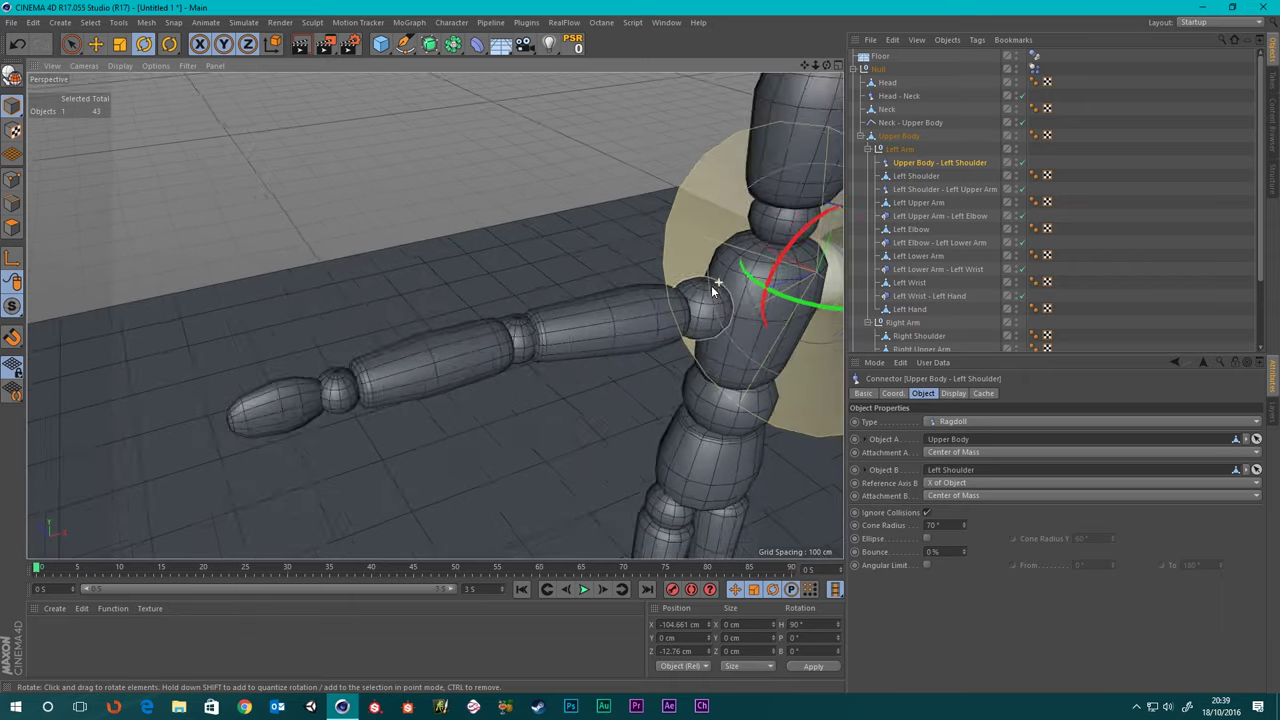
scroll(730, 260, down, 3)
alt+drag(722, 251, 522, 251)
scroll(522, 252, up, 3)
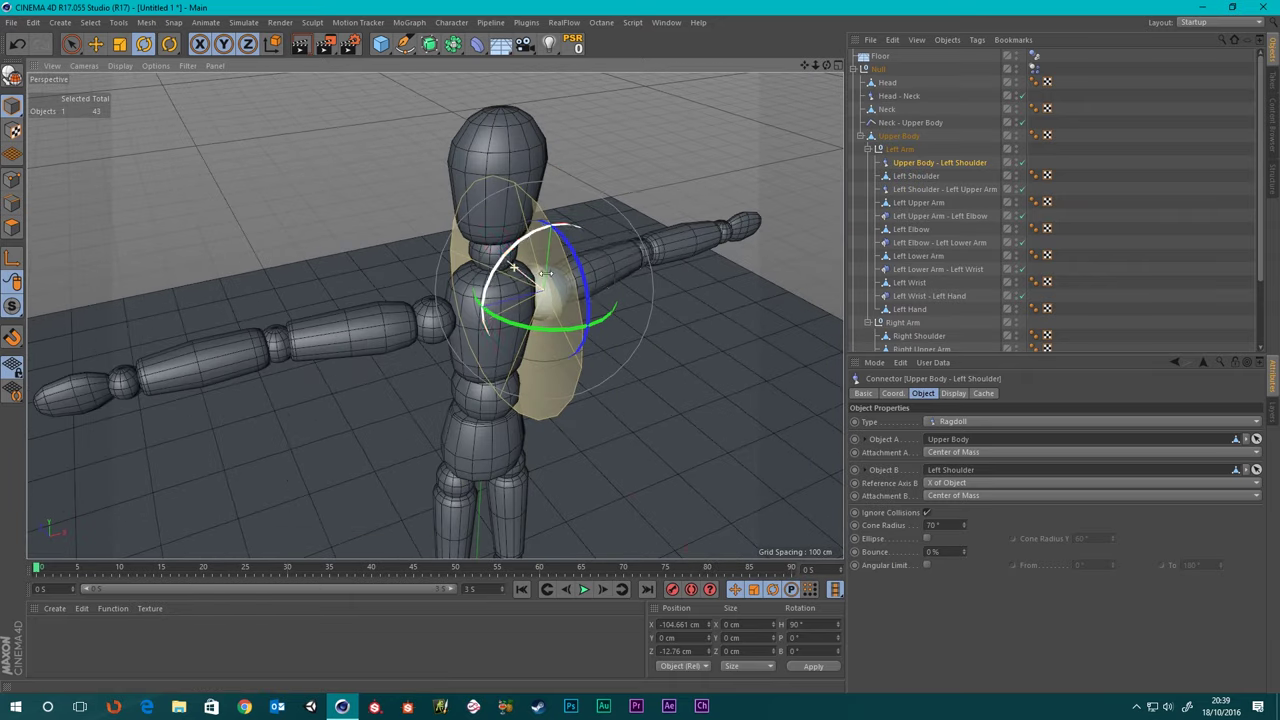
alt+drag(573, 286, 525, 264)
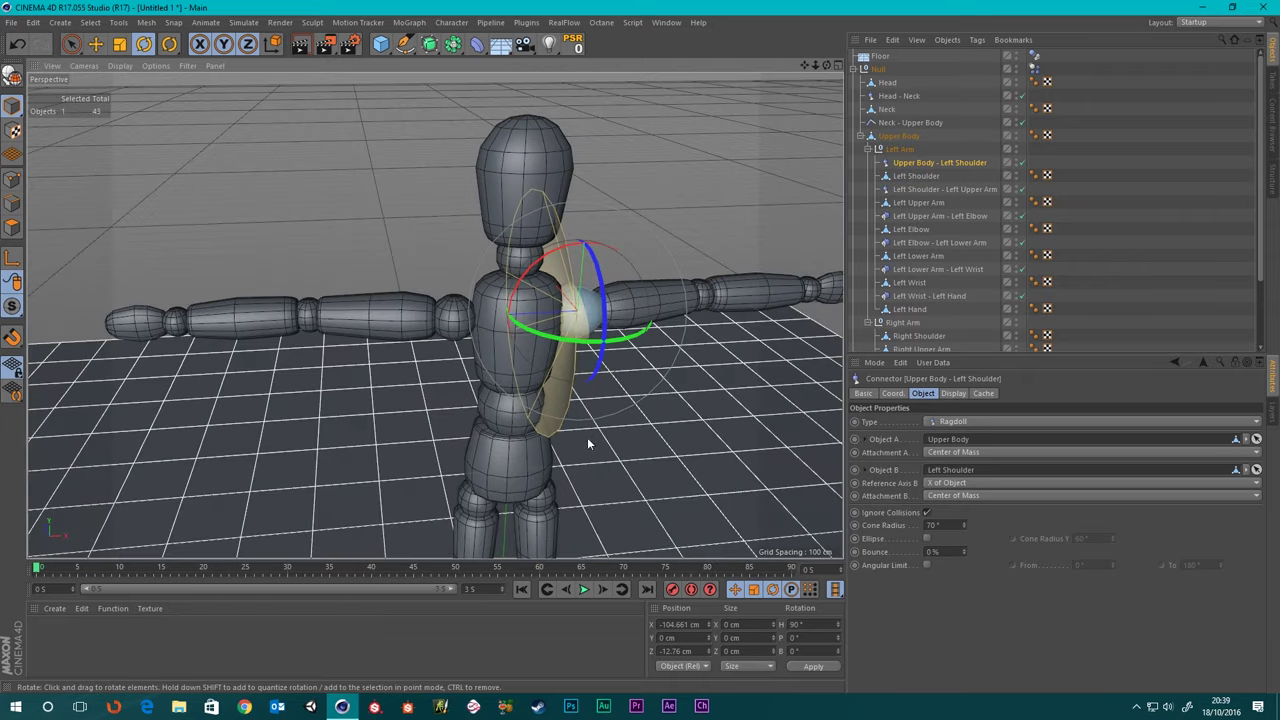
- Play the simulation briefly, inspect the left shoulder connector's cone from both sides of the figure, and return to the first frame
click(583, 589)
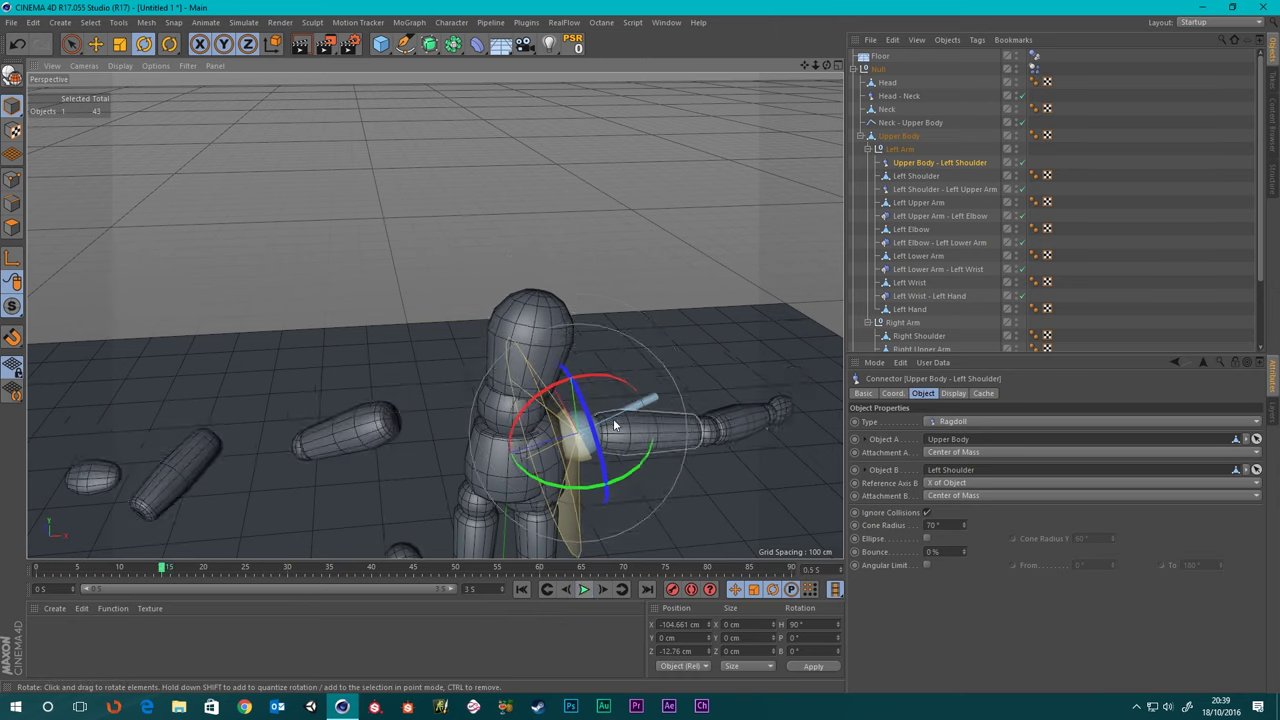
scroll(638, 418, up, 3)
scroll(635, 411, up, 3)
alt+drag(630, 406, 292, 386)
alt+middle_drag(639, 458, 434, 320)
scroll(446, 320, down, 3)
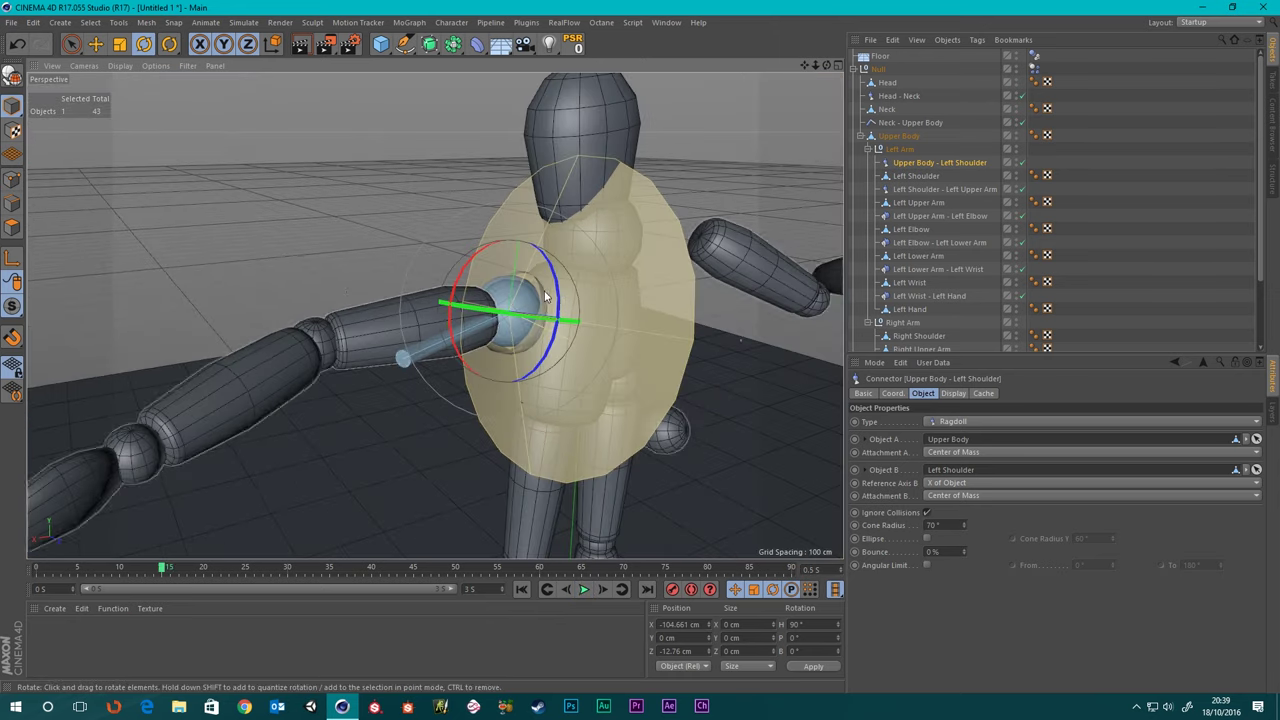
scroll(543, 294, down, 2)
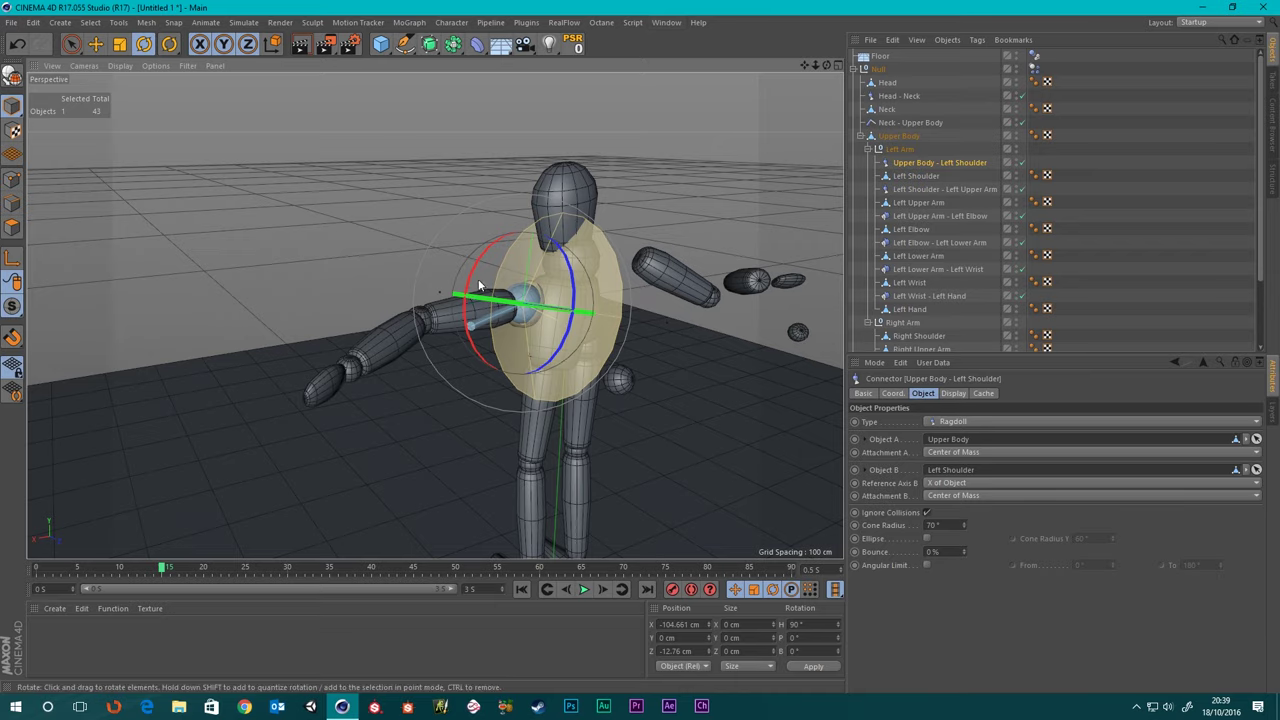
alt+drag(648, 290, 757, 391)
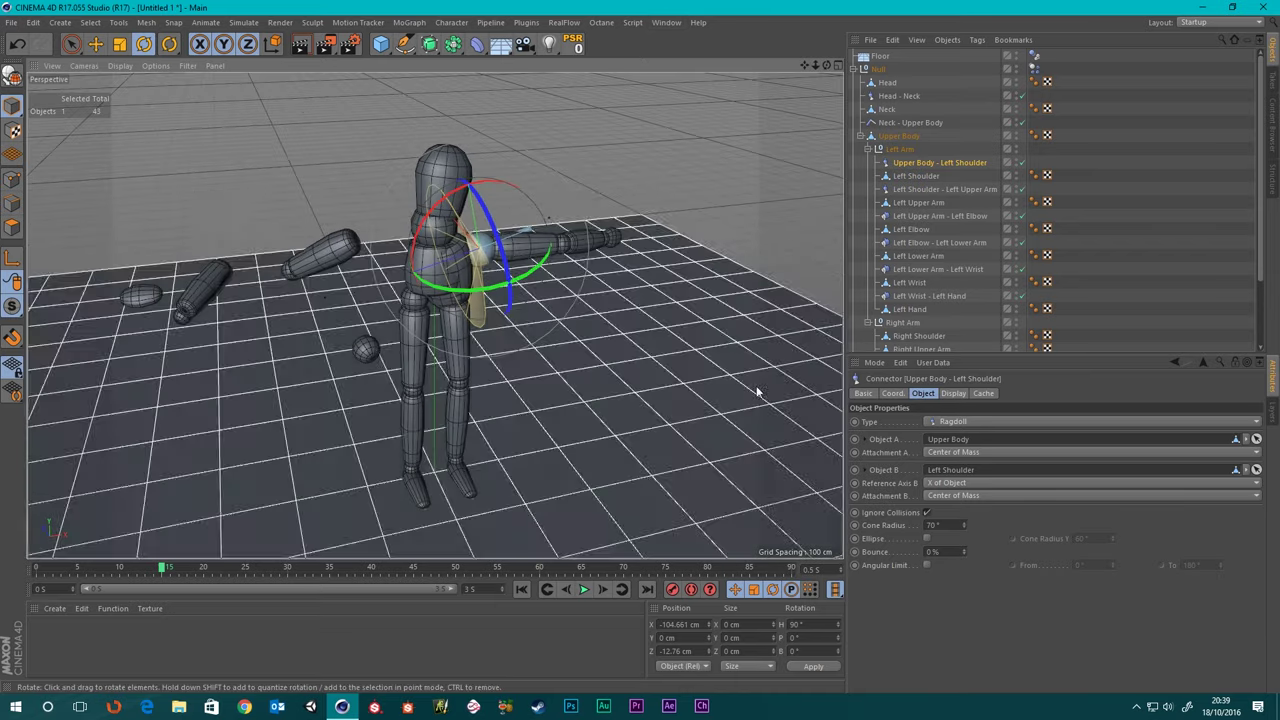
click(519, 591)
- Collapse the Left Arm group and add a dynamics connector, placed in Right Arm above Right Shoulder
scroll(406, 189, up, 3)
alt+middle_drag(400, 167, 427, 362)
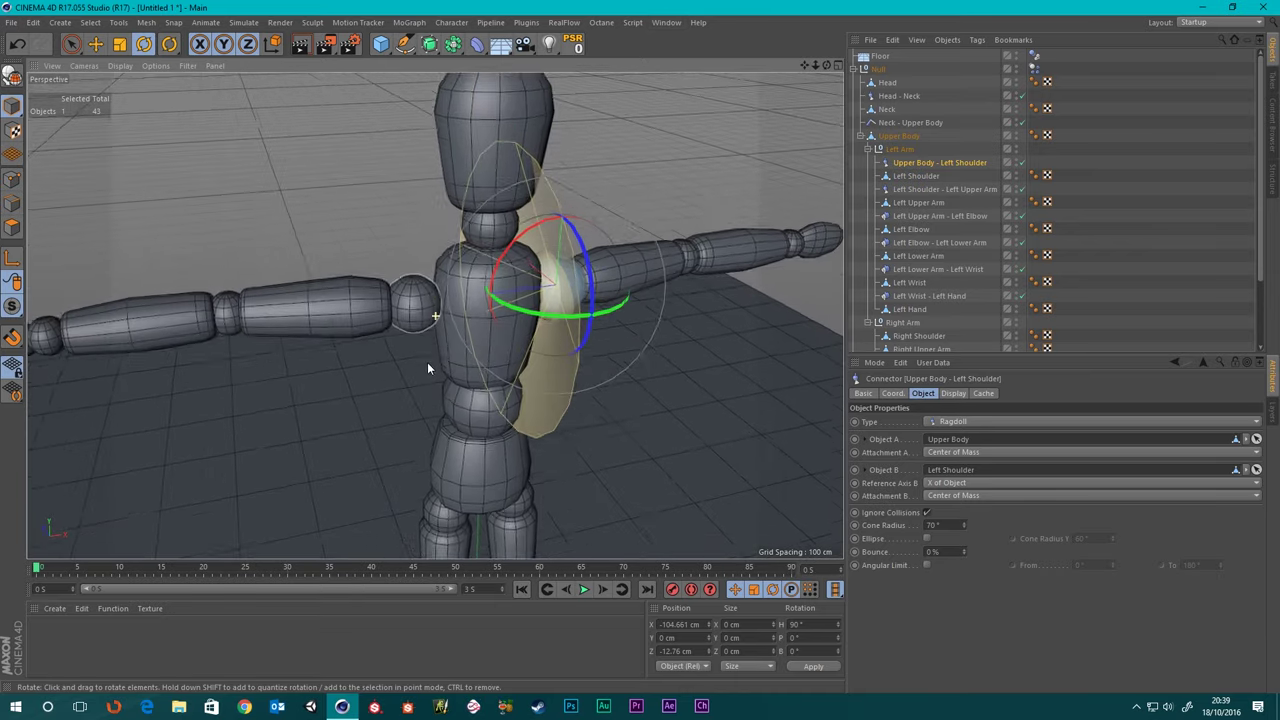
scroll(427, 291, up, 2)
alt+drag(427, 291, 460, 318)
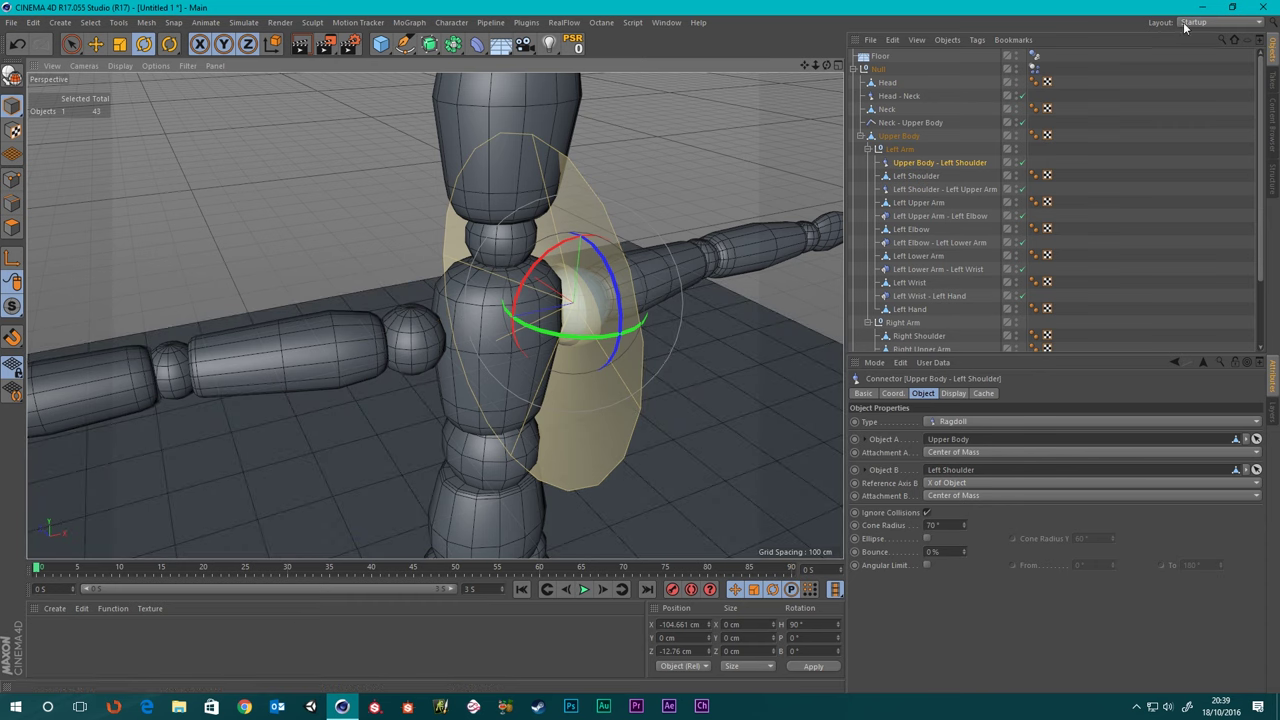
click(867, 149)
click(918, 176)
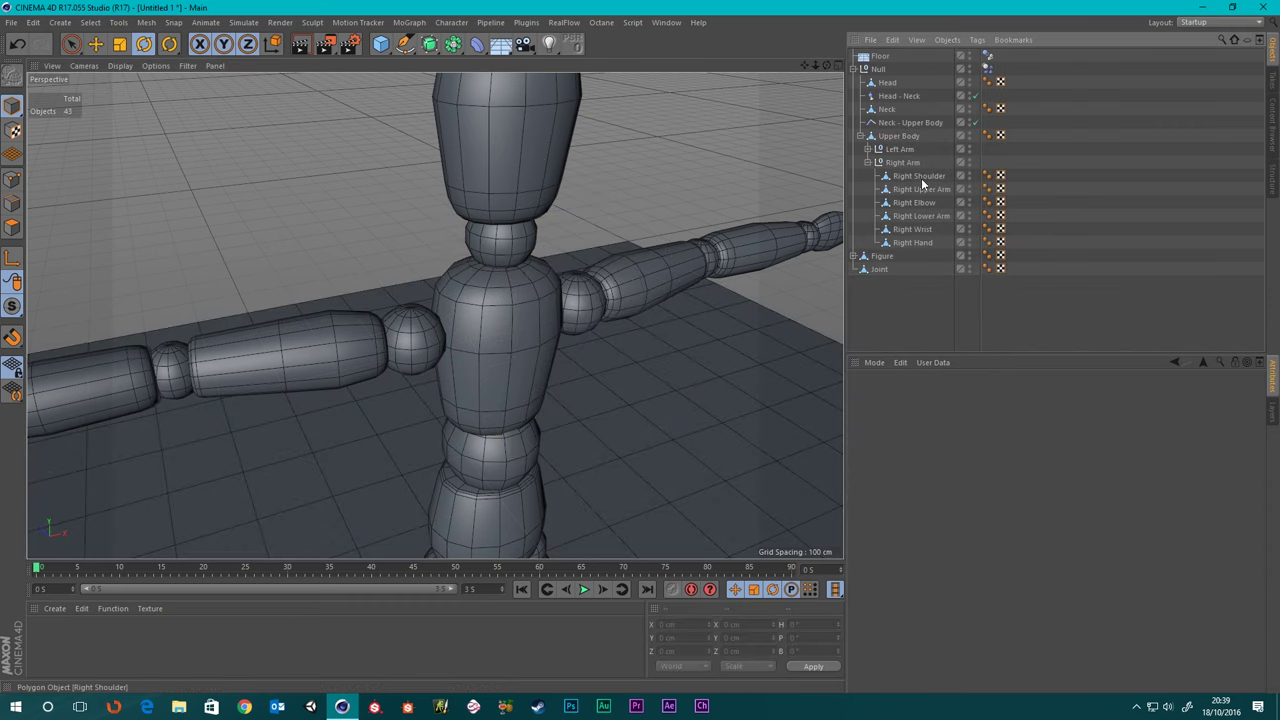
scroll(187, 287, down, 3)
alt+middle_drag(274, 195, 375, 251)
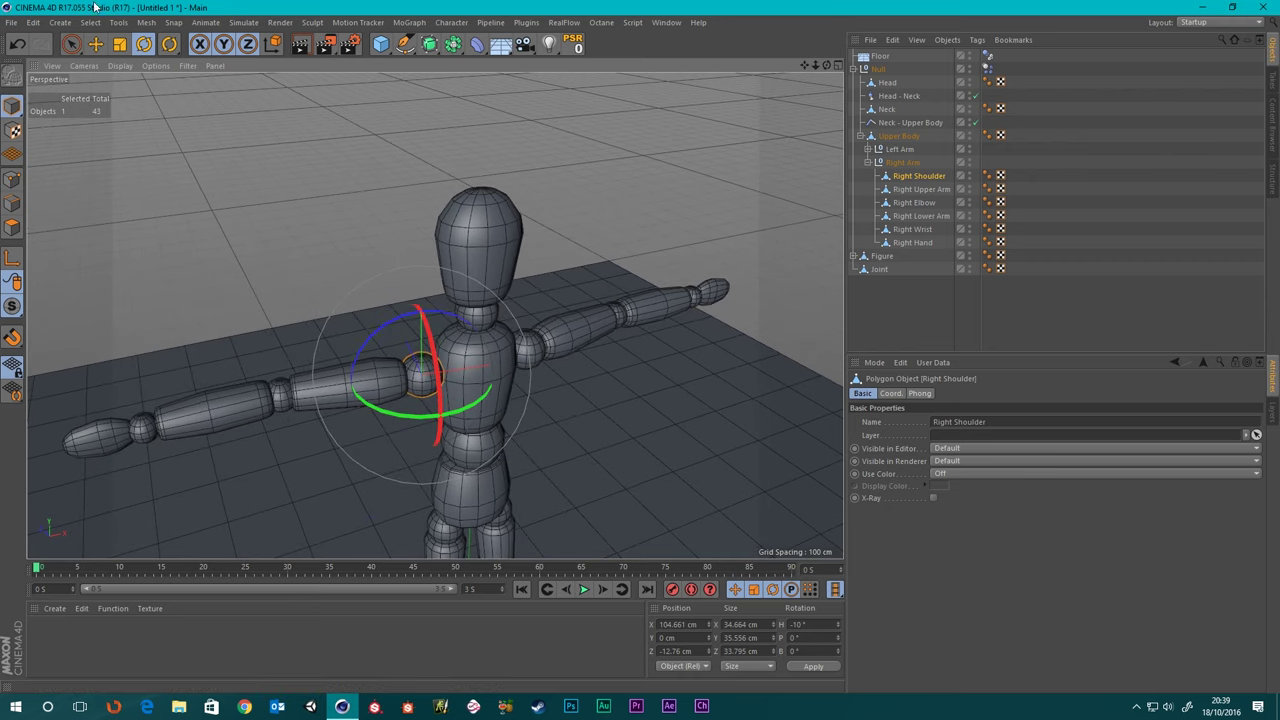
click(245, 22)
mouse_move(274, 57)
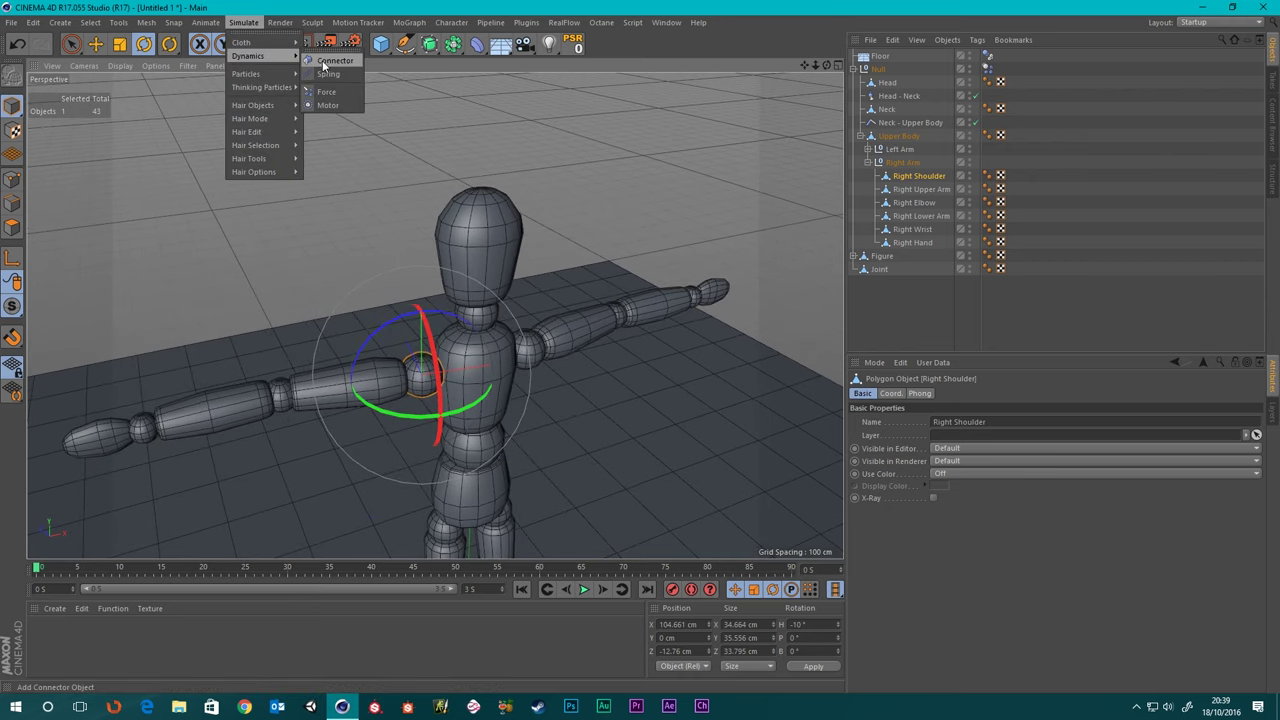
click(343, 58)
drag(893, 57, 912, 182)
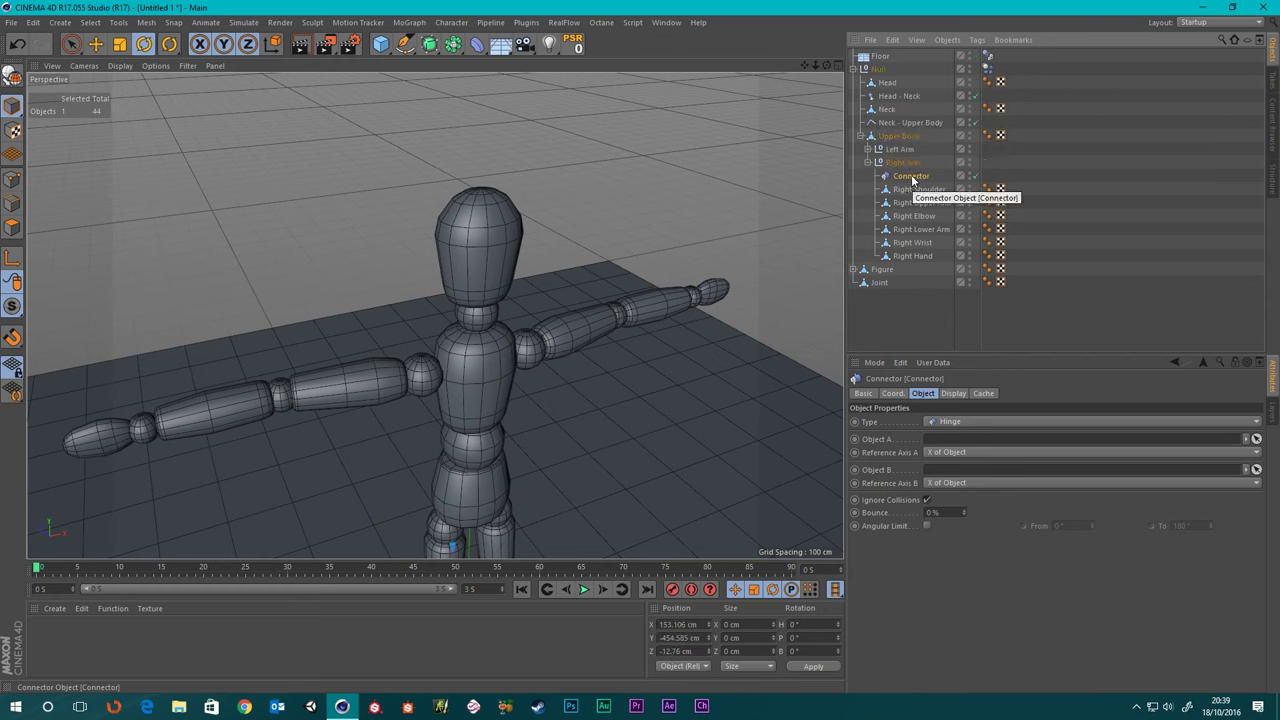
- Rename the new connector Upper Body - Right Shoulder
double_click(911, 176)
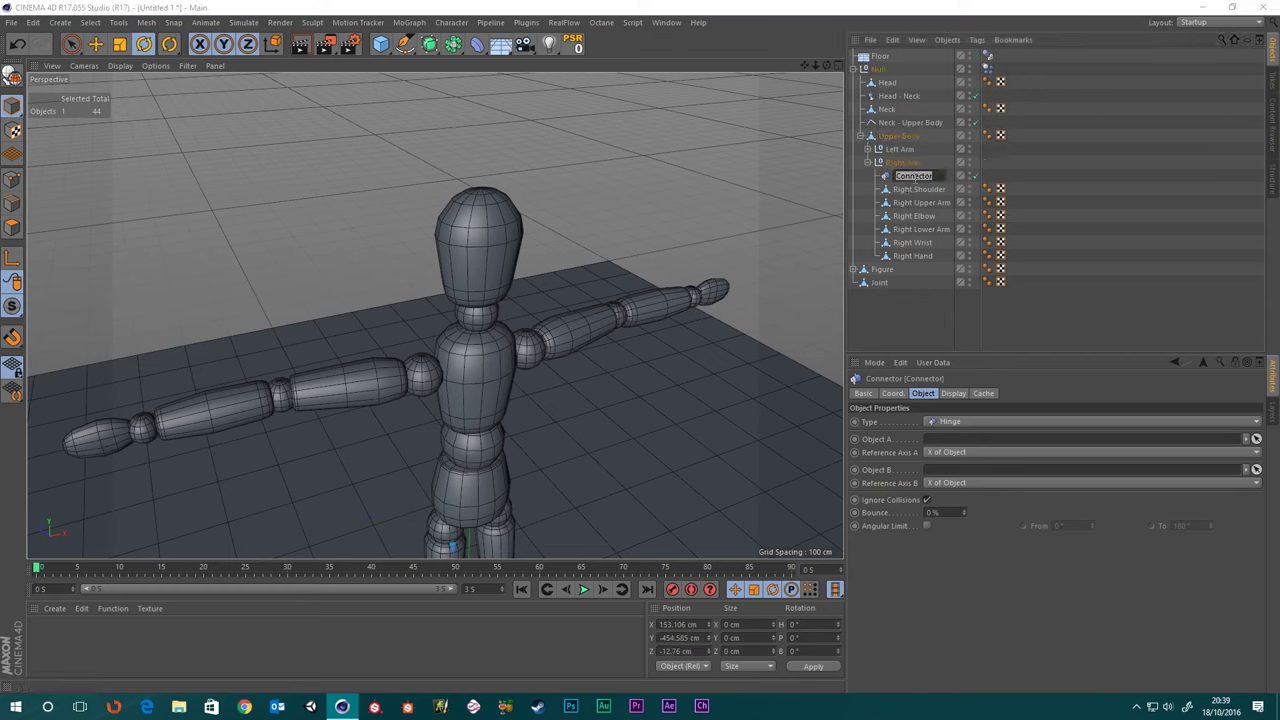
text(U)
key(Return)
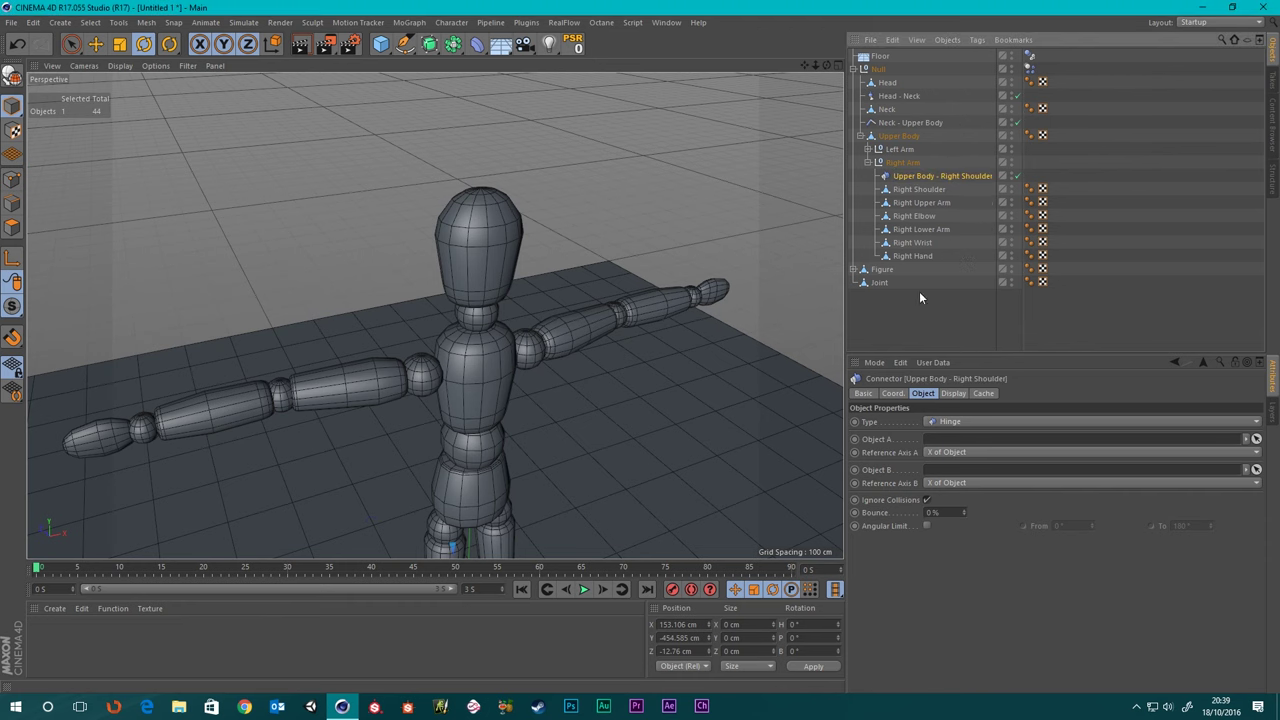
- Set the right shoulder connector's type to Ragdoll and nest the connector under Right Shoulder
click(957, 424)
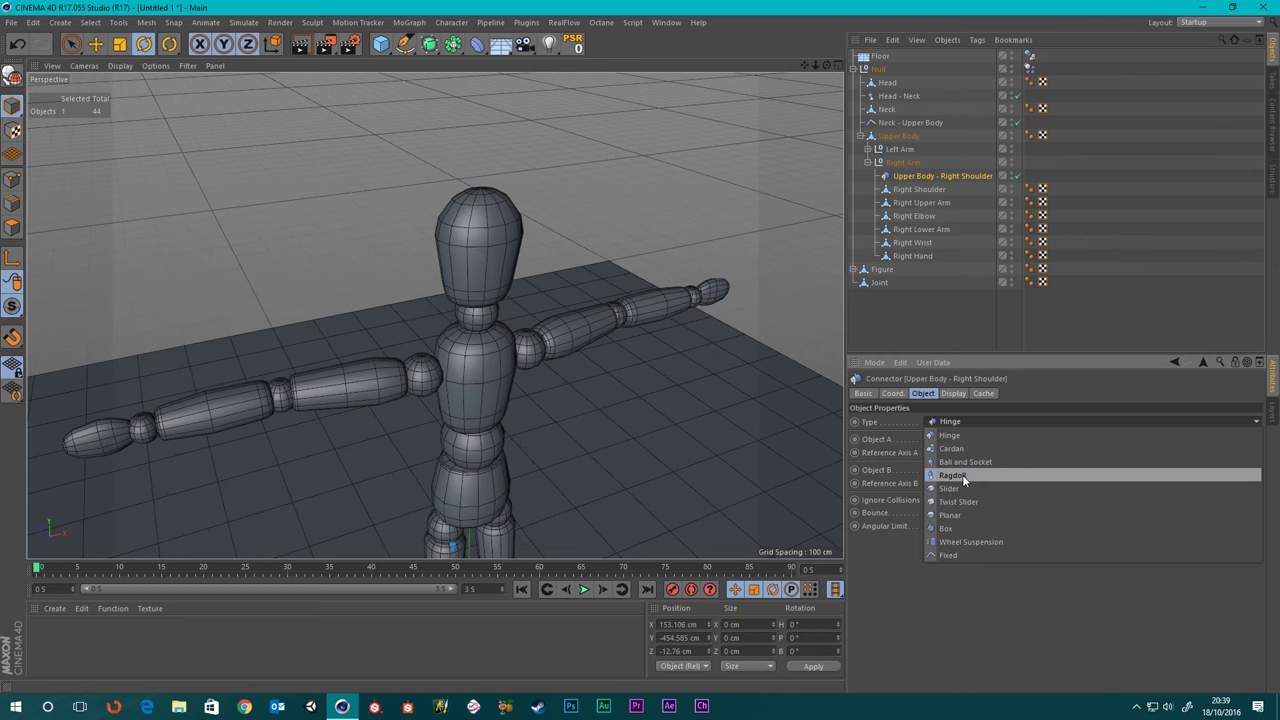
click(962, 474)
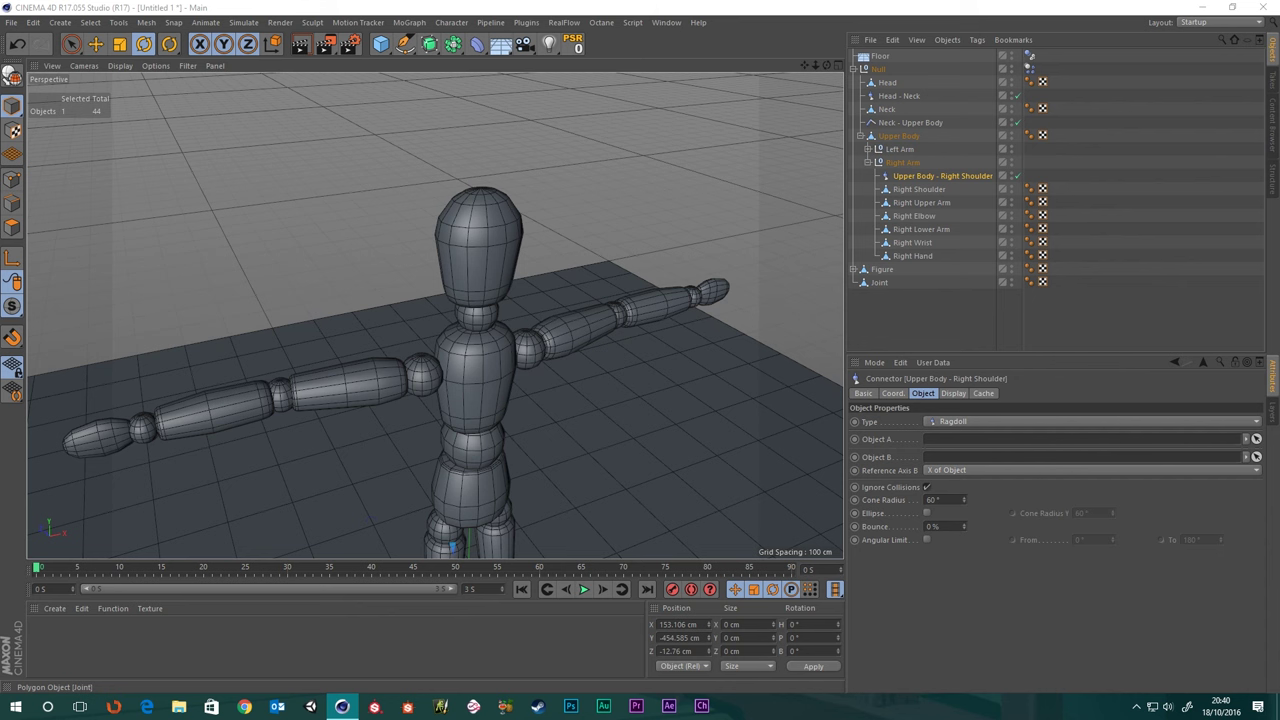
click(908, 175)
scroll(349, 372, down, 5)
alt+middle_drag(359, 400, 393, 247)
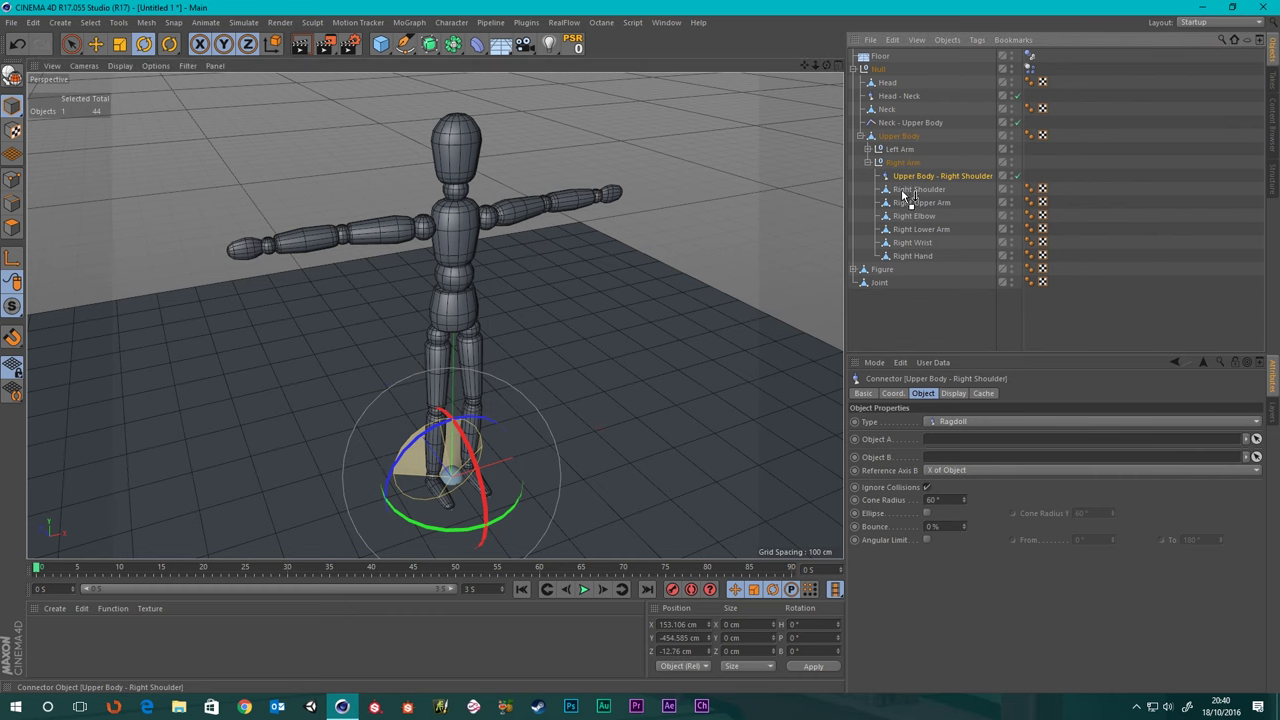
drag(907, 192, 925, 189)
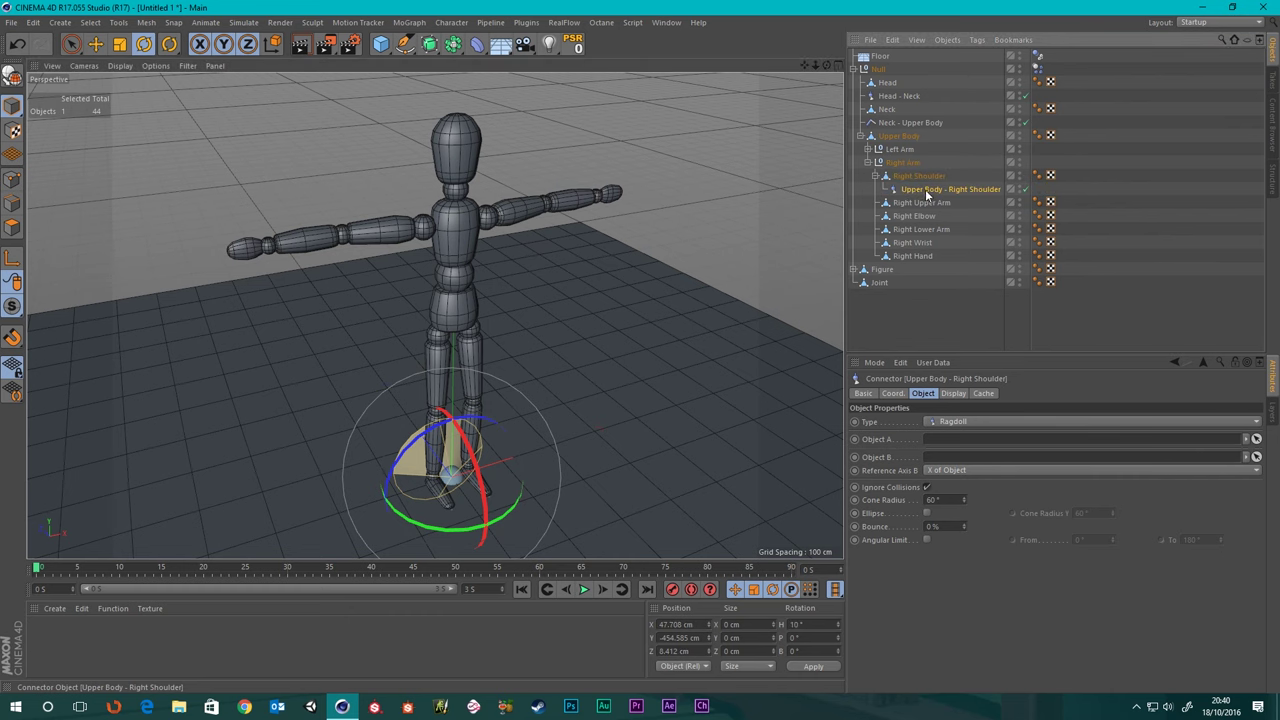
- Reset the Upper Body - Right Shoulder connector's X, Y and Z positions to 0 cm
click(895, 393)
right_click(920, 421)
right_click(919, 434)
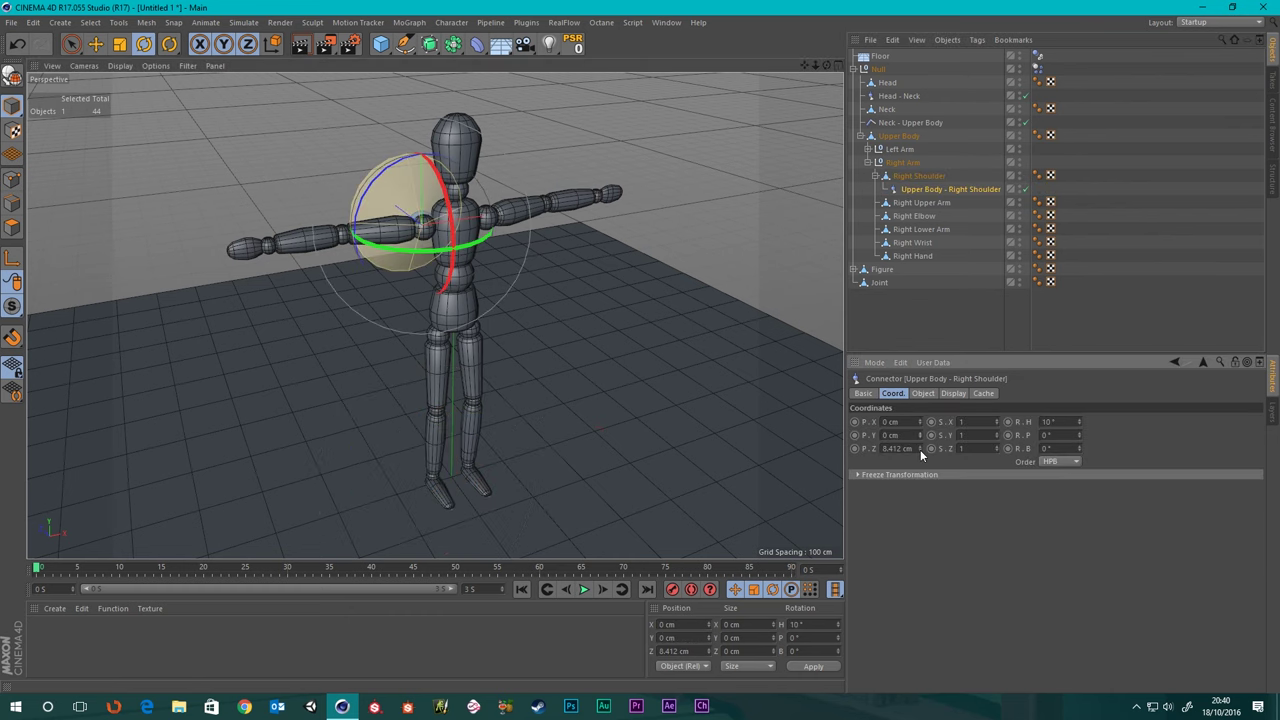
right_click(920, 449)
- Rotate the connector to a heading of -80° so its cone faces the upper body
alt+right_drag(368, 170, 405, 205)
scroll(405, 205, up, 6)
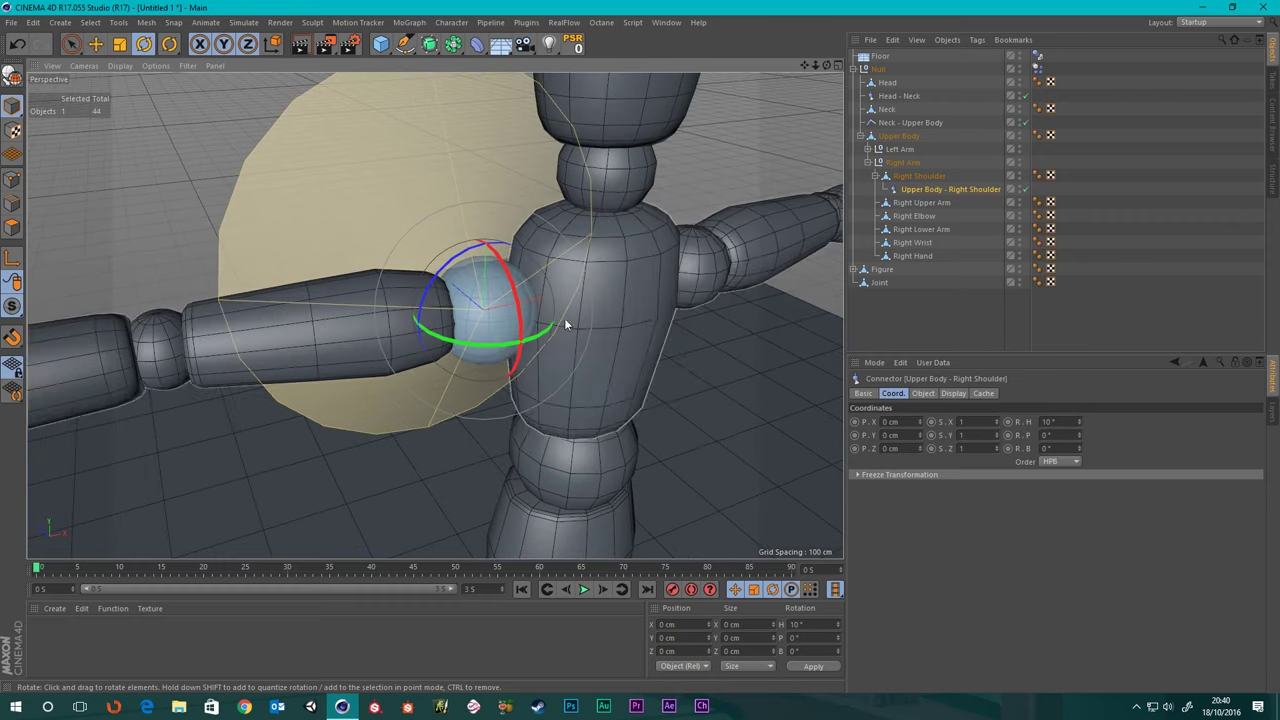
drag(540, 335, 440, 335)
scroll(512, 259, down, 5)
alt+drag(569, 287, 503, 263)
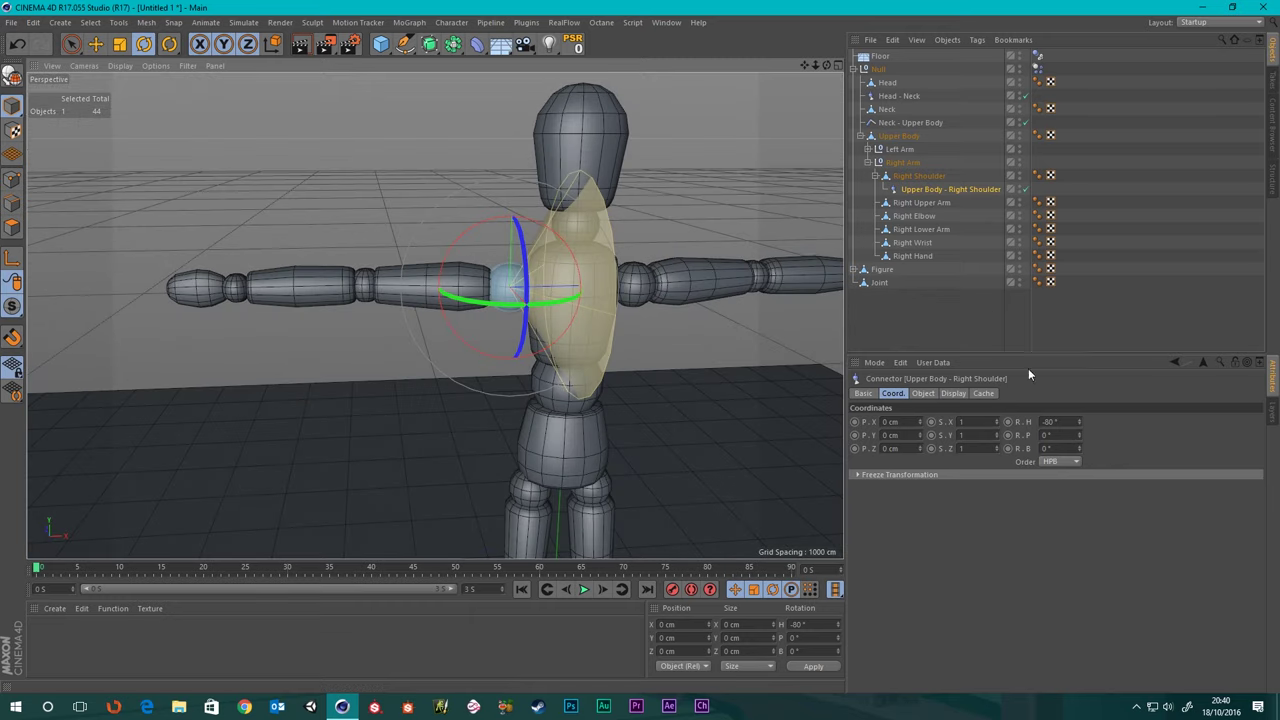
- Set the Upper Body - Right Shoulder connector's cone radius to 70°
click(922, 394)
double_click(946, 501)
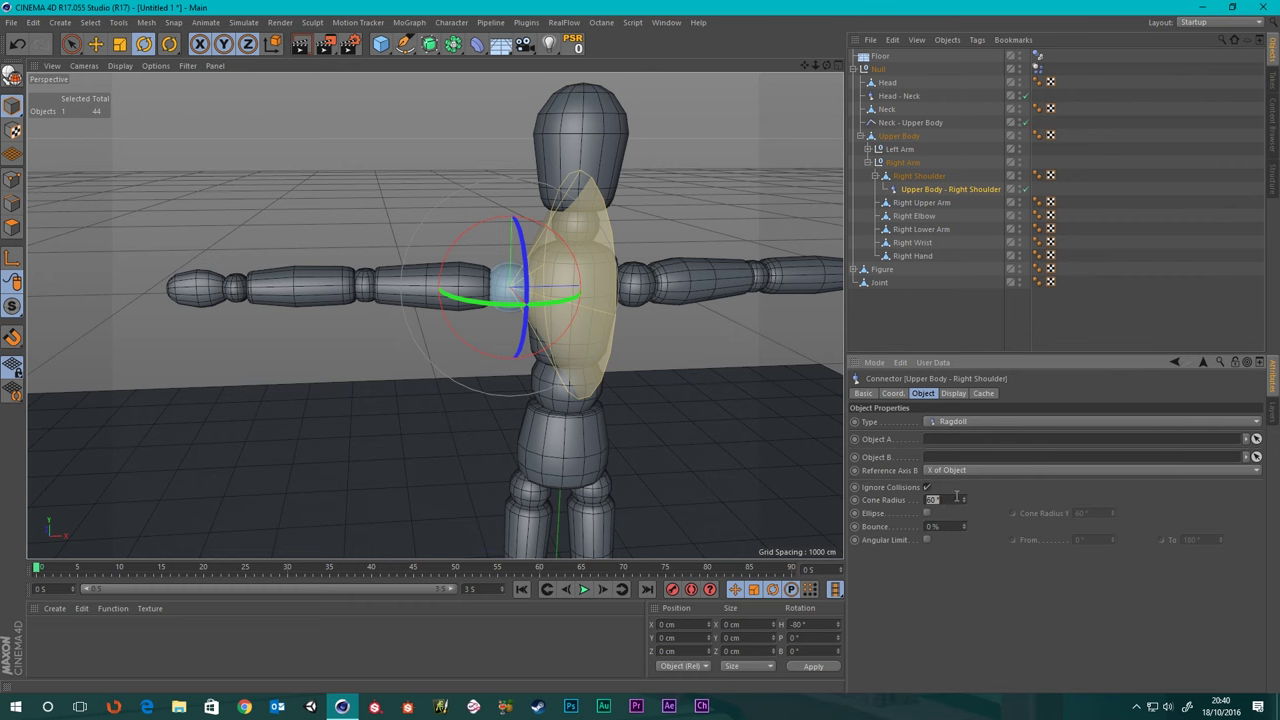
key(Return)
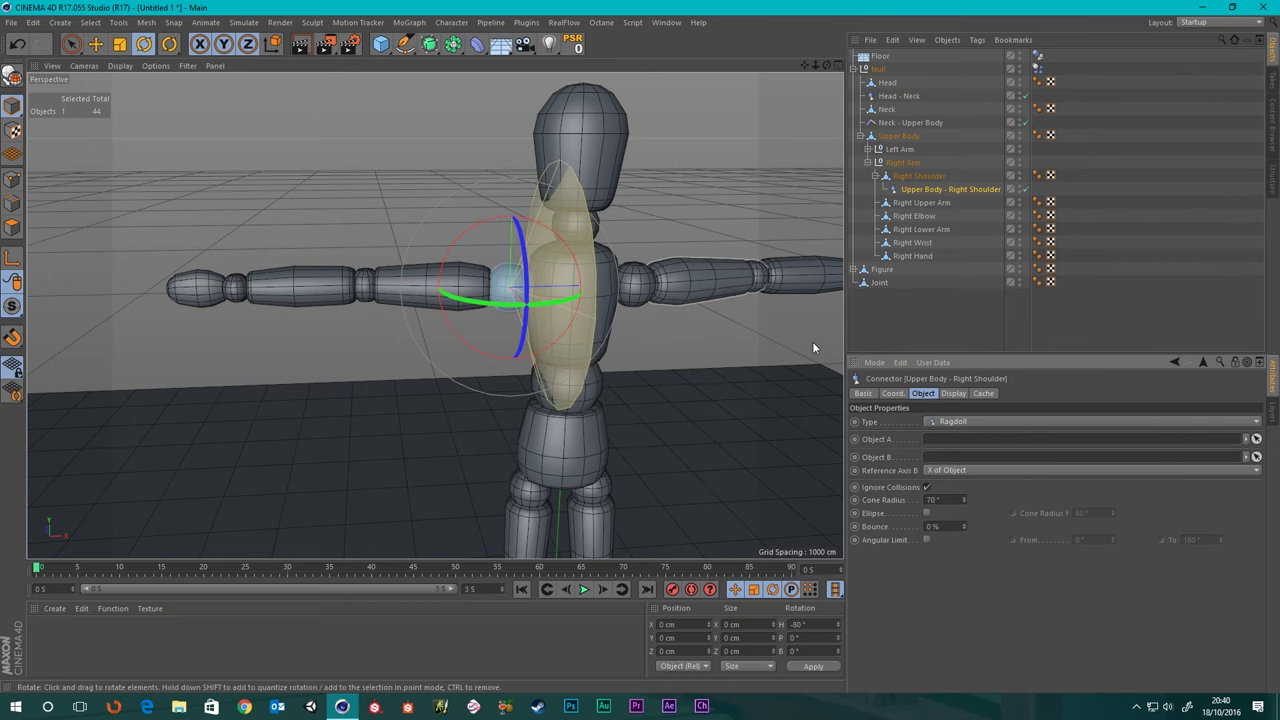
- Move the connector back above Right Shoulder in Right Arm, and assign Upper Body as Object A and Right Shoulder as Object B
scroll(416, 294, up, 4)
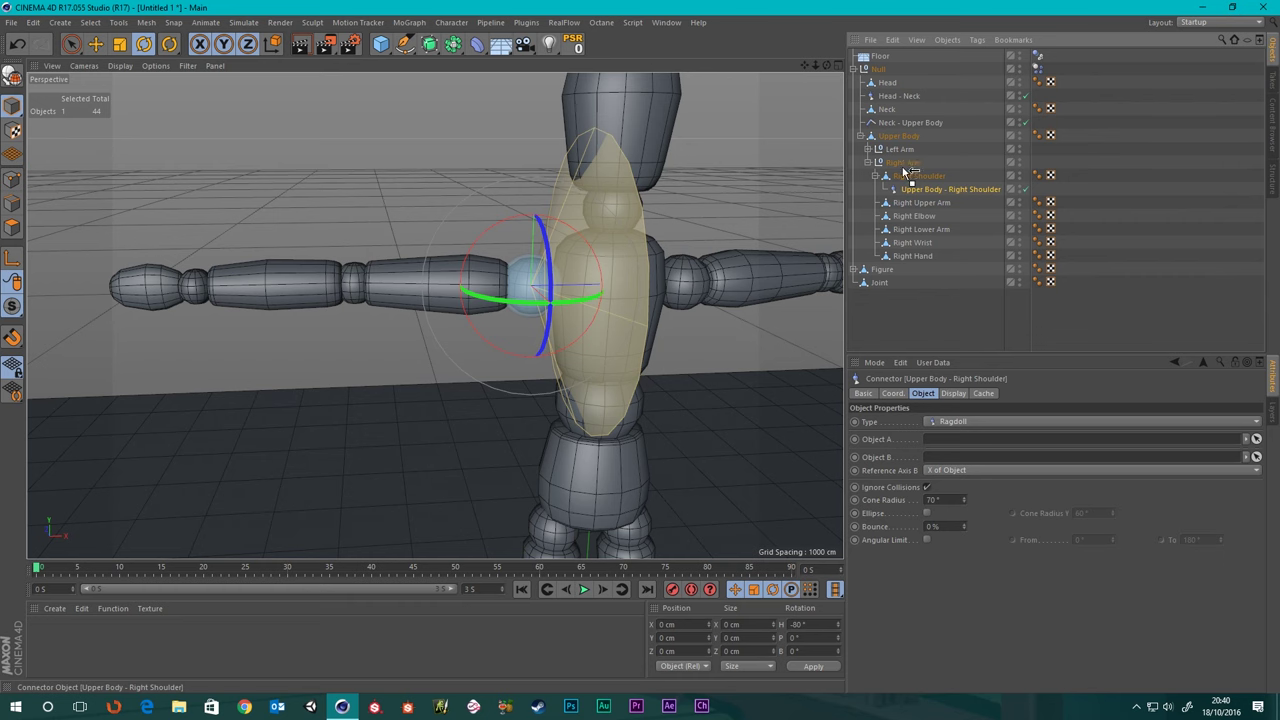
drag(905, 172, 906, 173)
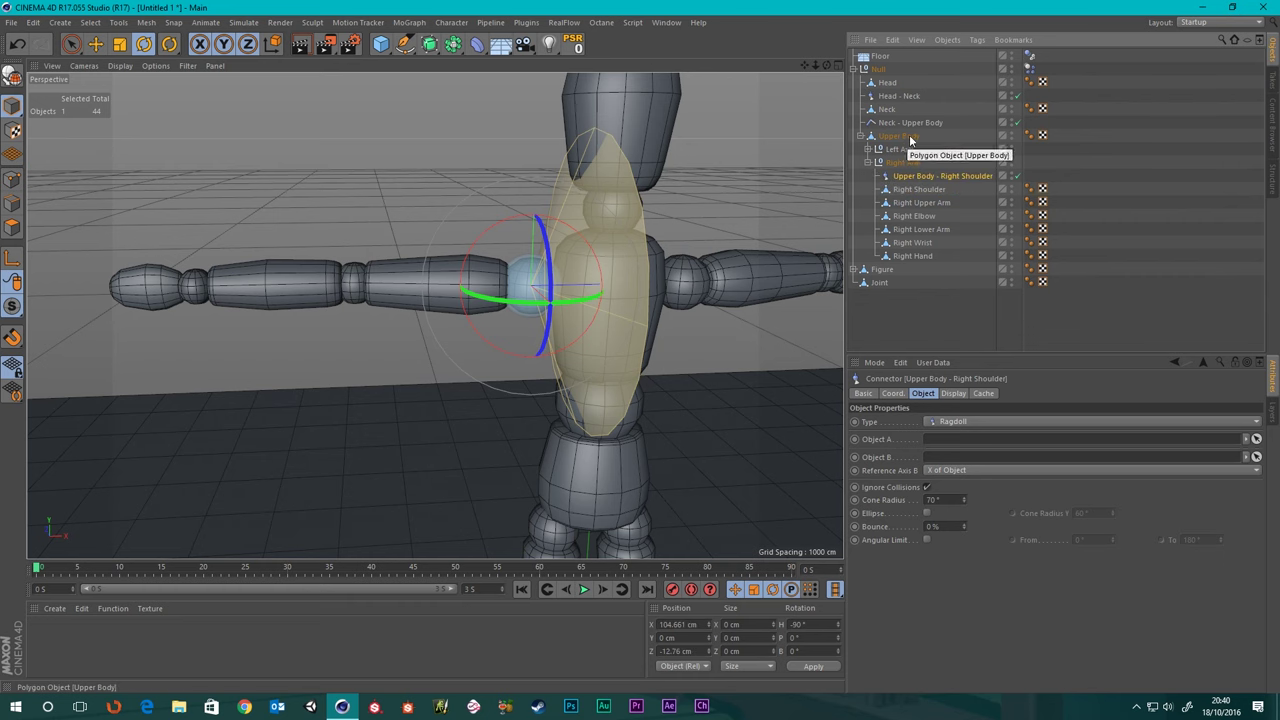
drag(900, 136, 945, 440)
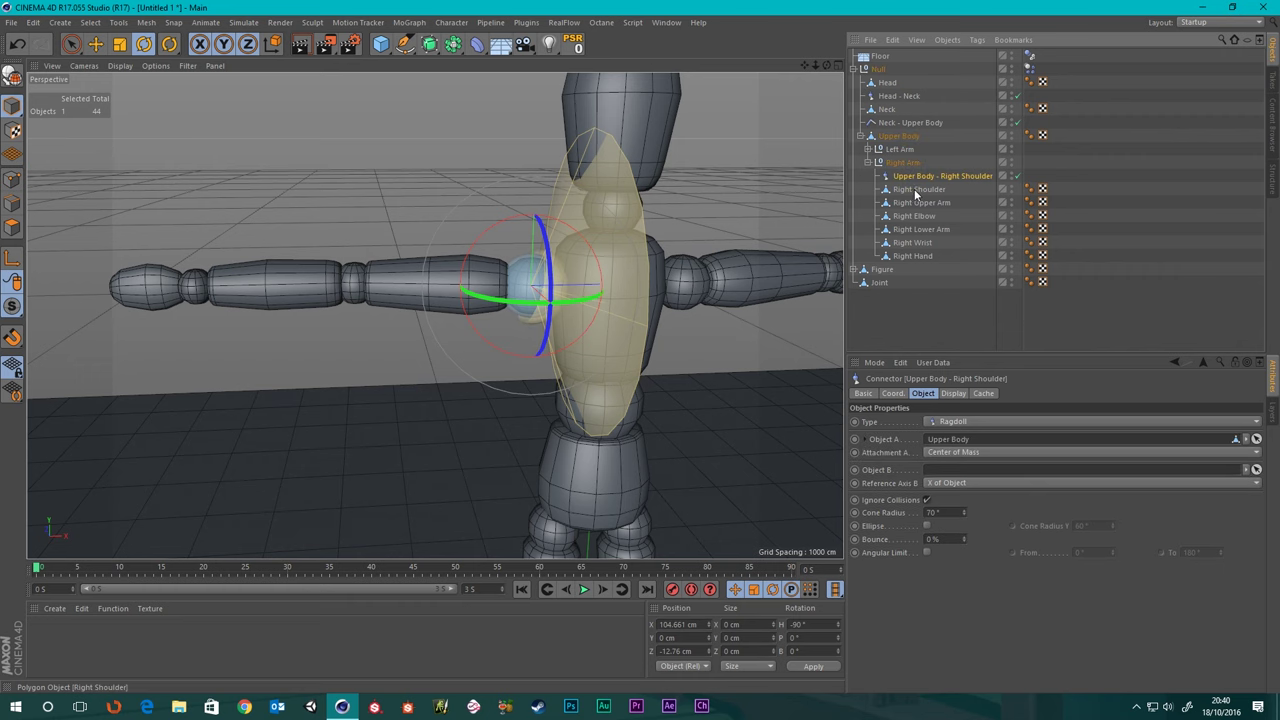
drag(917, 190, 958, 474)
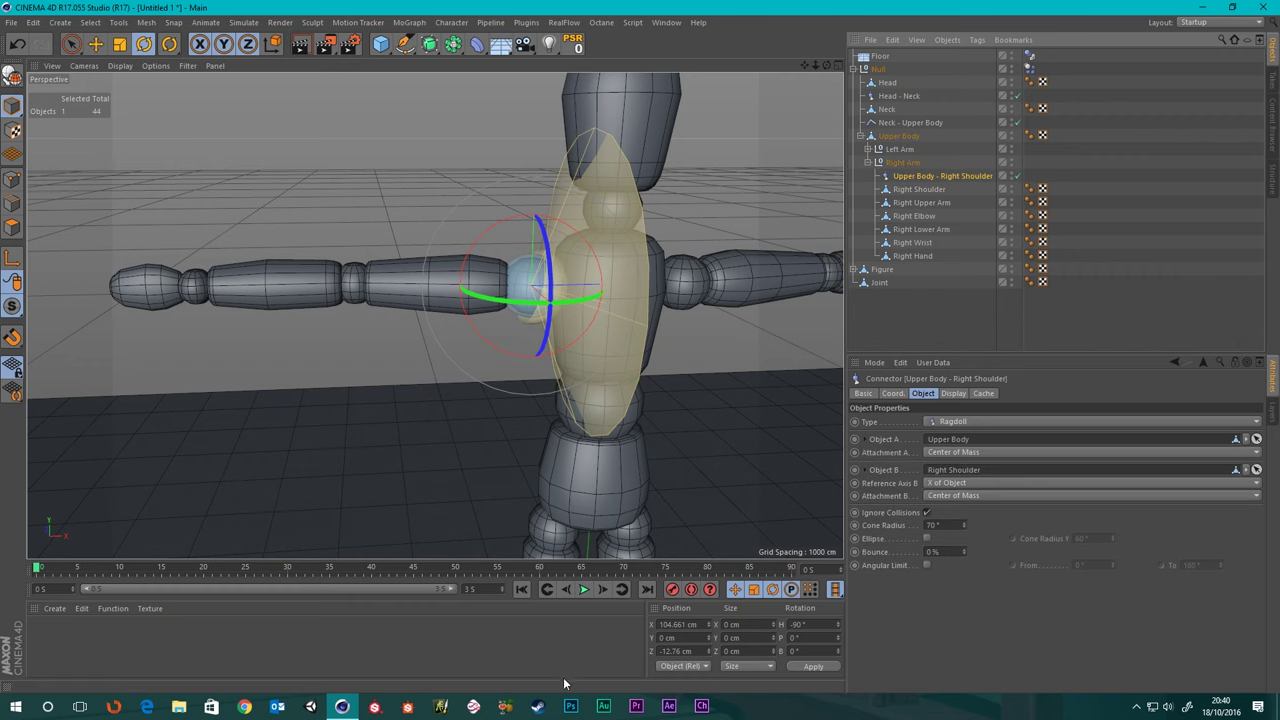
- Play the simulation to test the right shoulder connection, inspect the fallen figure, and return to the first frame
scroll(605, 545, down, 3)
click(698, 236)
alt+middle_drag(600, 462, 534, 377)
click(584, 590)
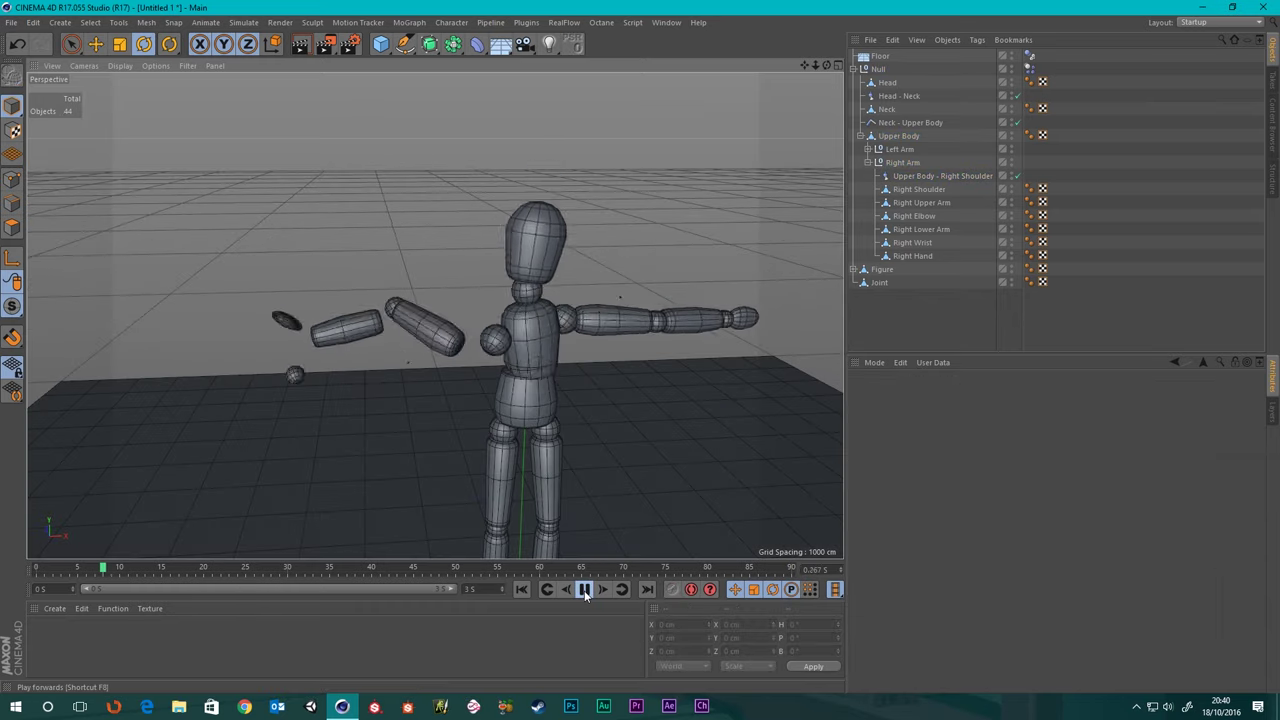
click(584, 590)
scroll(570, 405, down, 5)
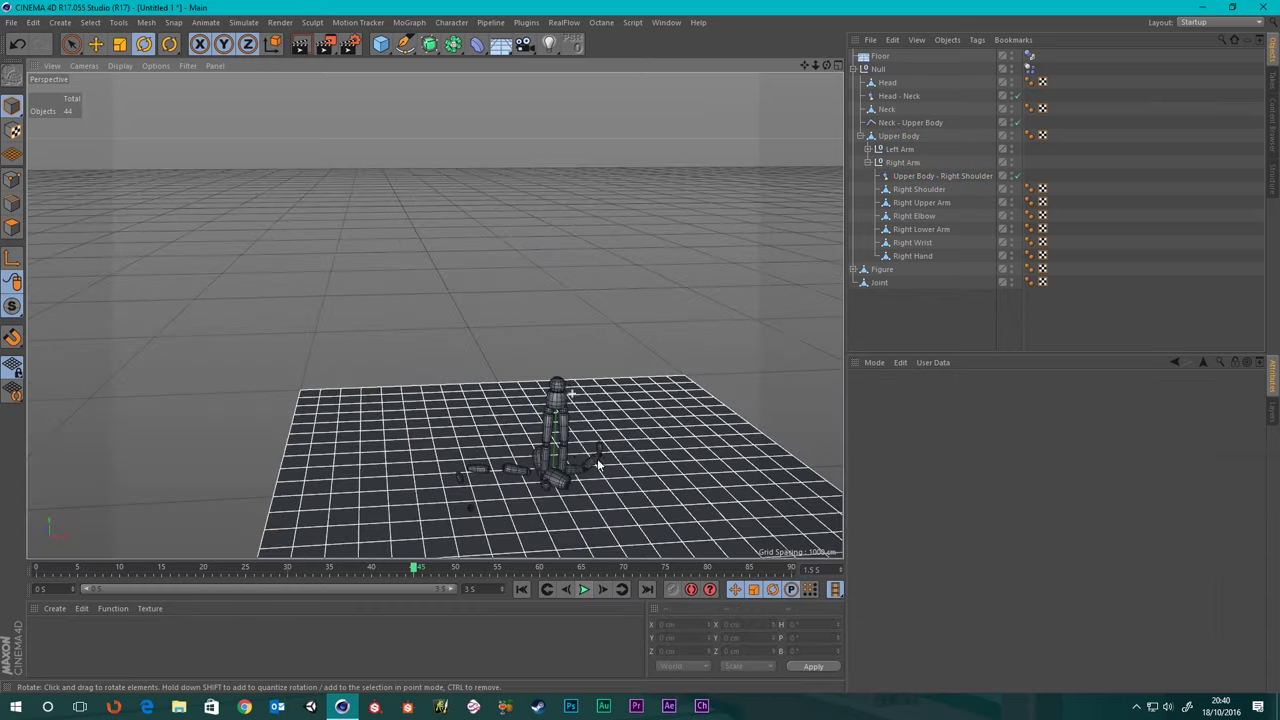
alt+middle_drag(598, 465, 564, 400)
scroll(542, 414, up, 3)
scroll(524, 421, up, 3)
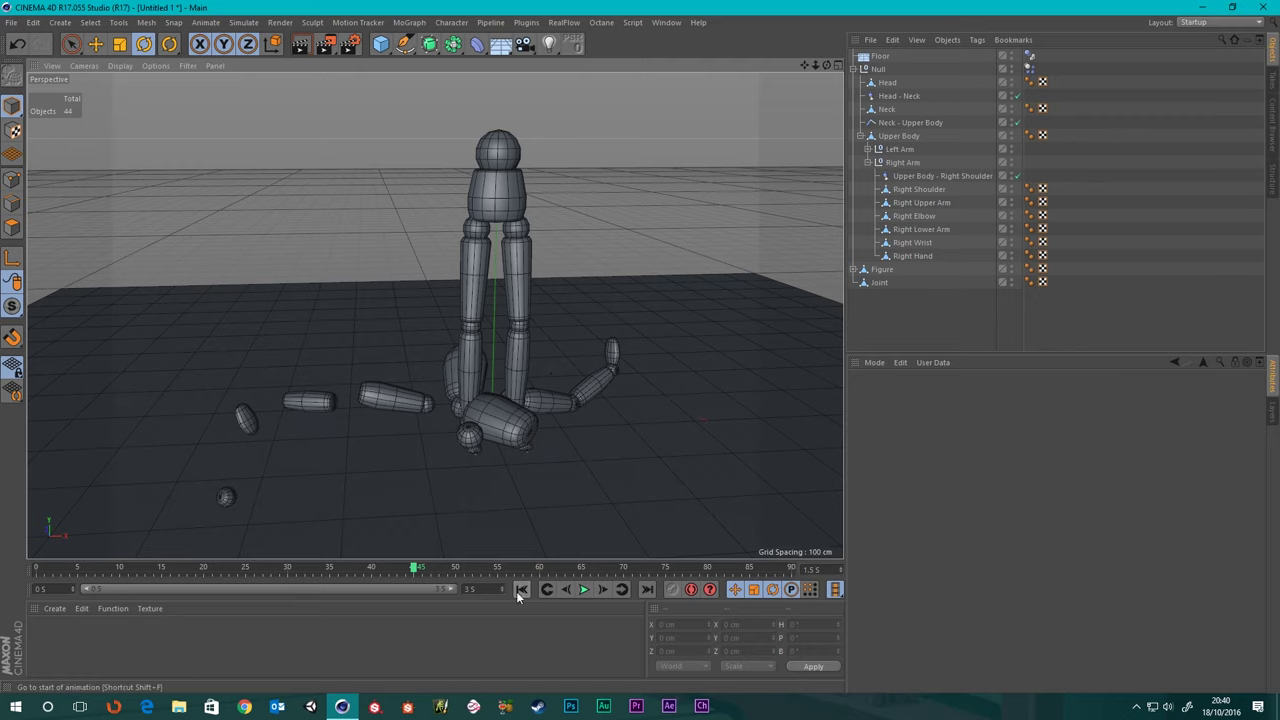
click(521, 590)
- Duplicate the Upper Body - Right Shoulder connector, placing the copy between Right Shoulder and Right Upper Arm
alt+middle_drag(482, 202, 532, 368)
alt+drag(532, 368, 569, 330)
scroll(581, 302, up, 5)
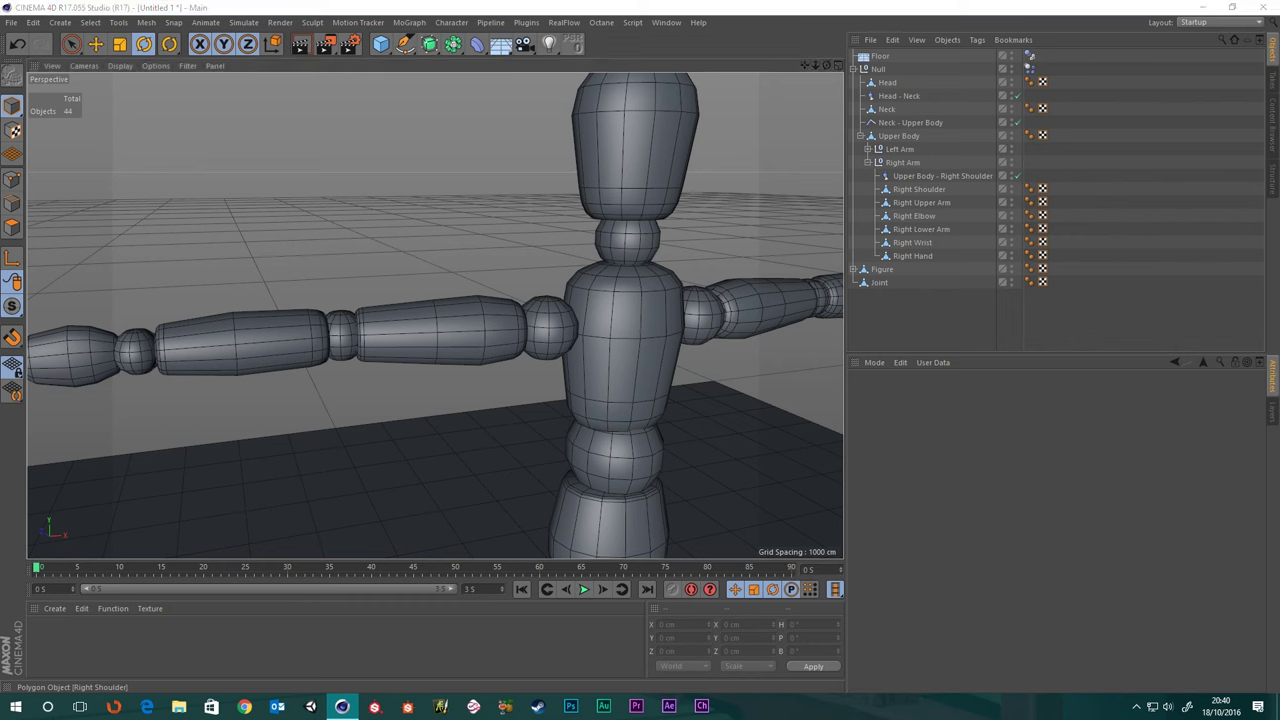
click(920, 176)
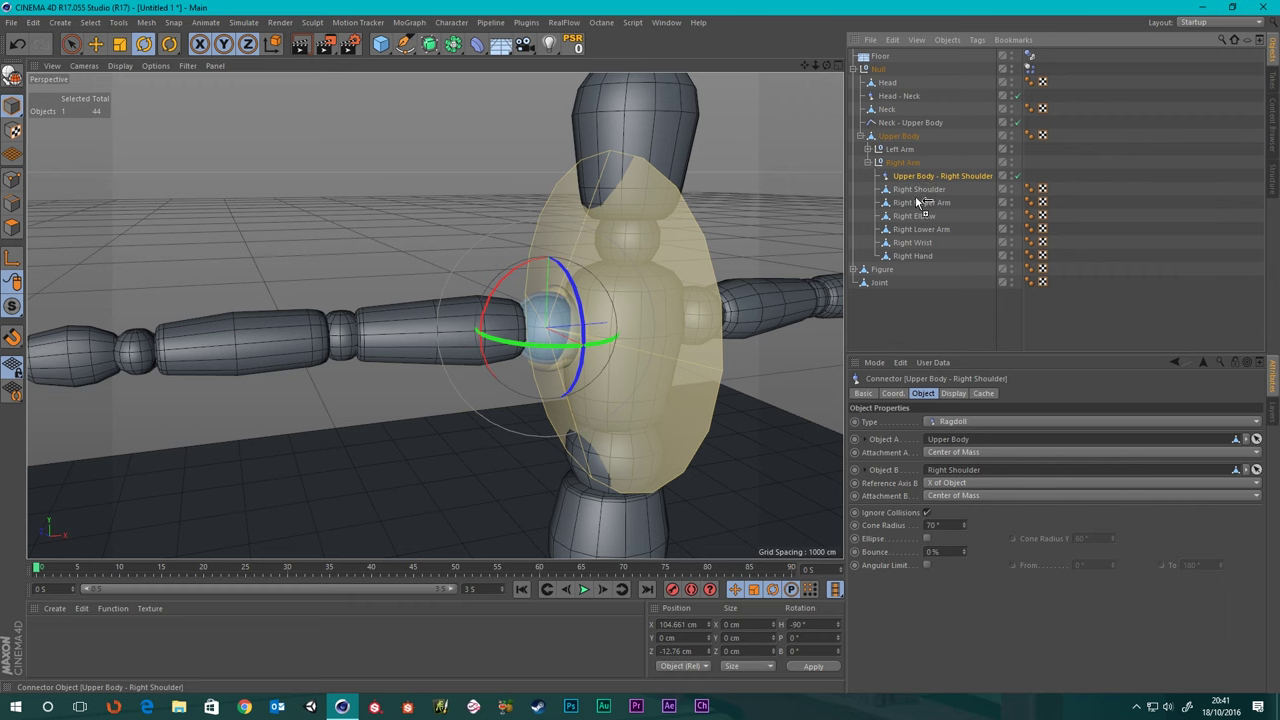
ctrl+drag(917, 202, 917, 203)
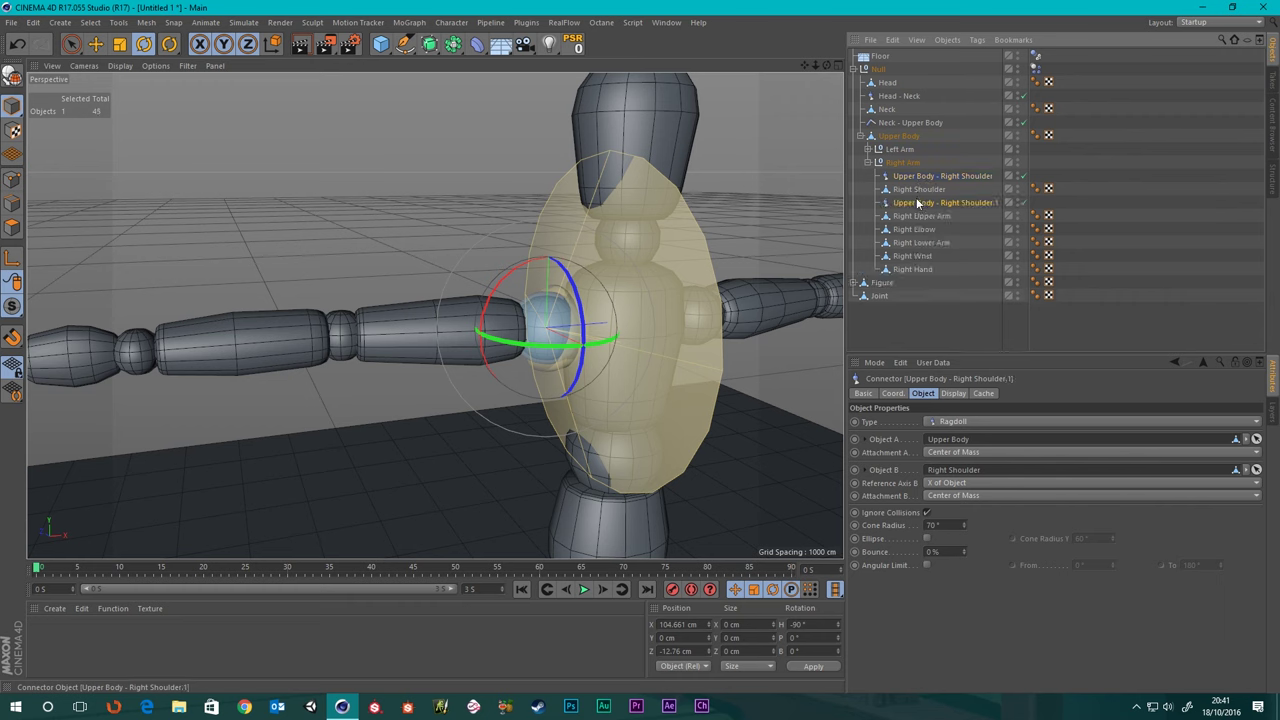
- Rename the duplicated connector Right Shoulder - Upper Arm
double_click(930, 205)
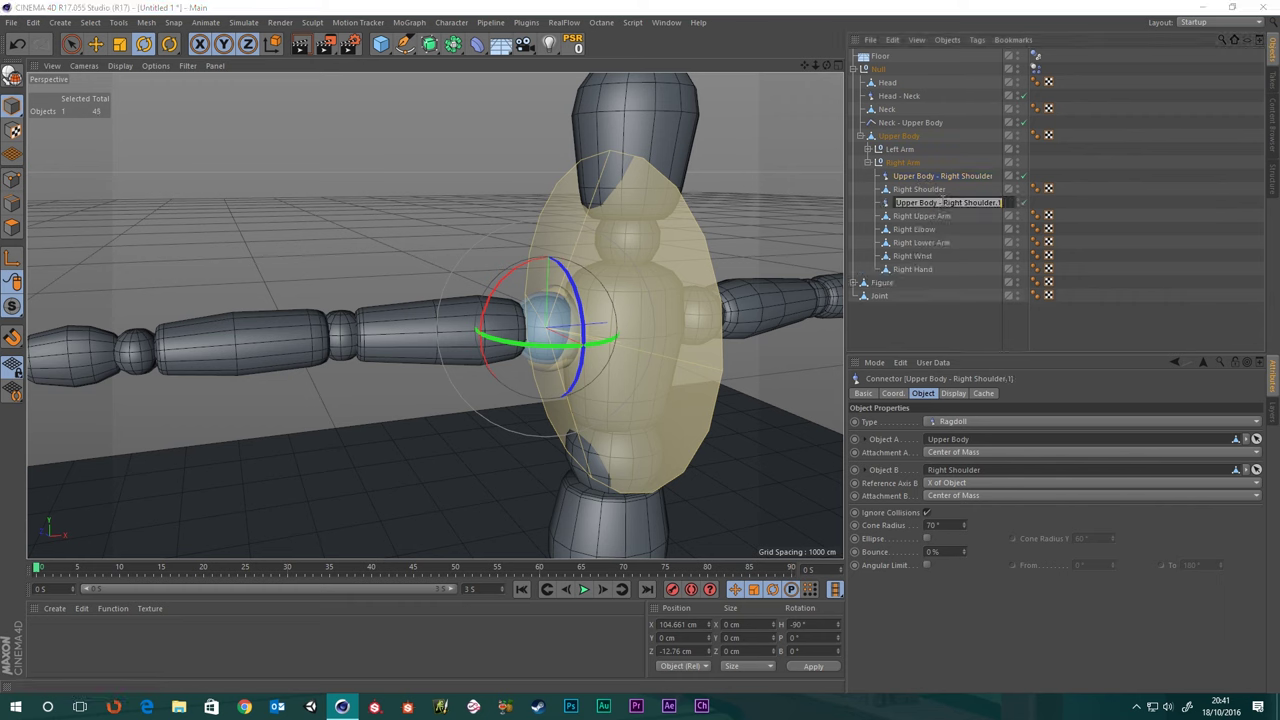
key(Home)
key(Delete)
key(Delete)
key(Delete)
key(Delete)
key(Delete)
key(Delete)
key(Delete)
key(Delete)
key(Delete)
key(Delete)
key(Delete)
key(Delete)
key(Delete)
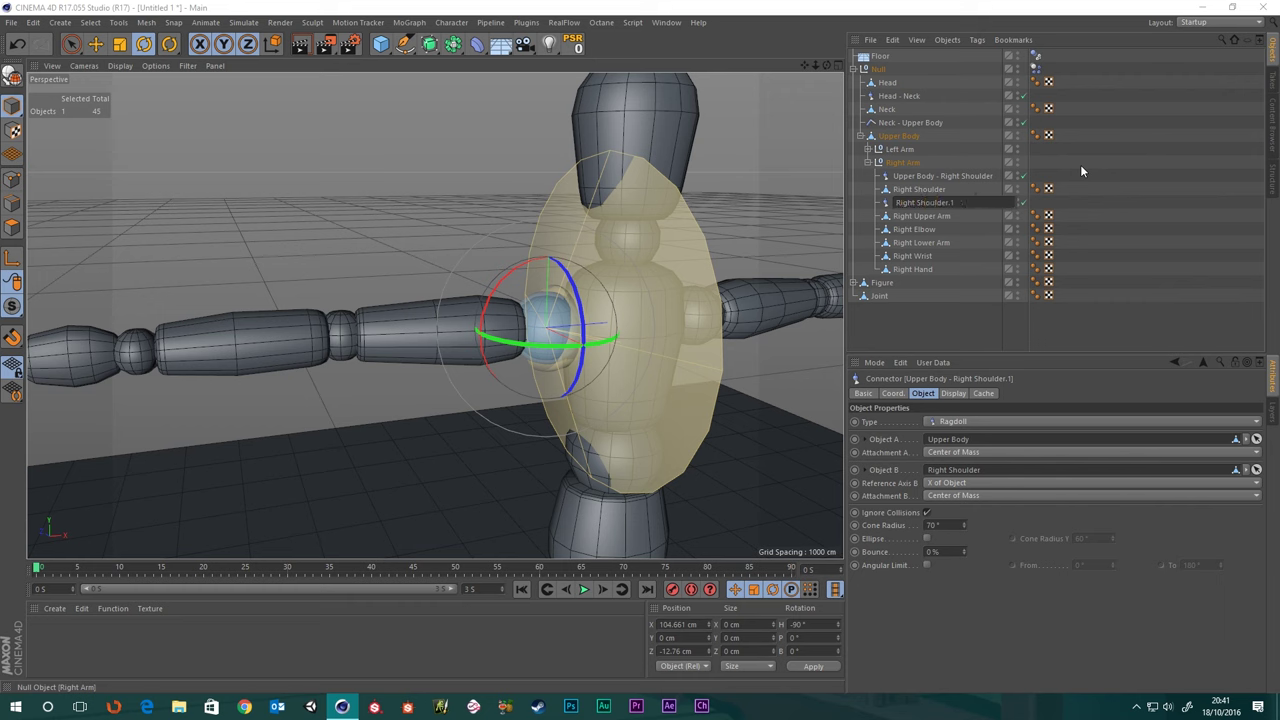
key(End)
key(BackSpace)
key(BackSpace)
text(- Upper Arm)
key(Return)
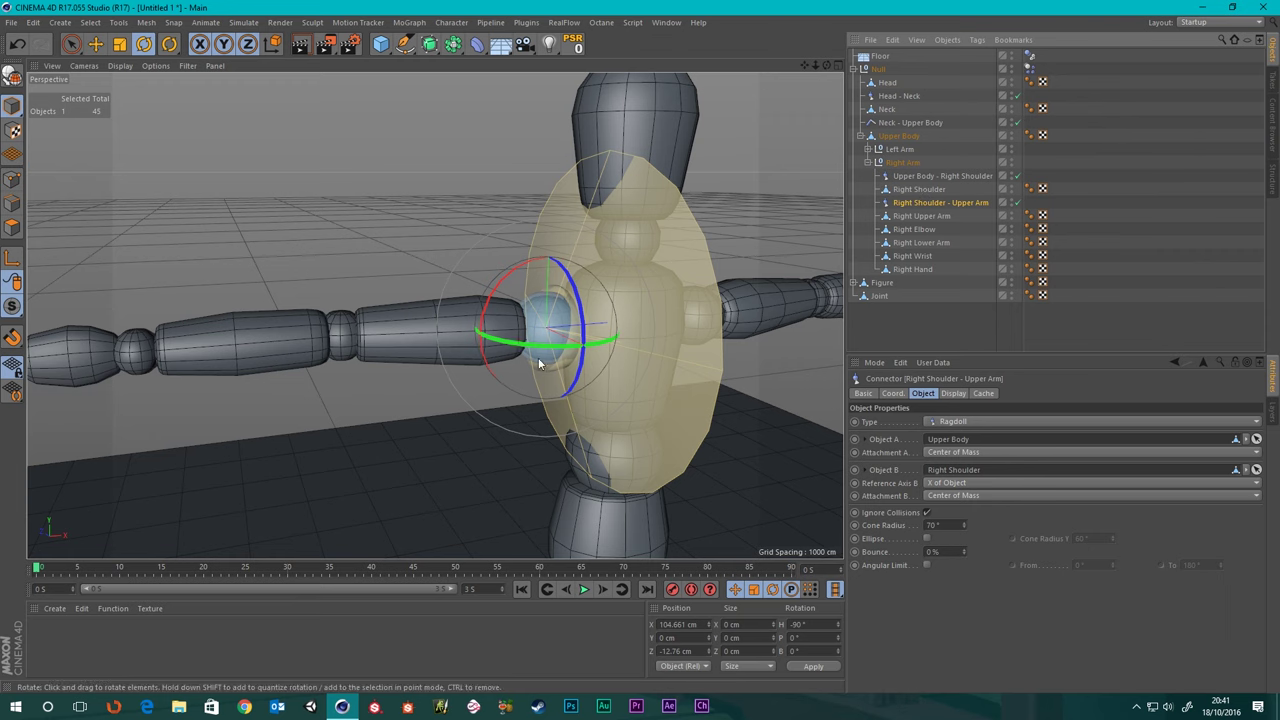
- Rotate the connector's heading to -270° toward the arm, and assign Right Shoulder as Object A and Right Upper Arm as Object B
drag(533, 350, 581, 288)
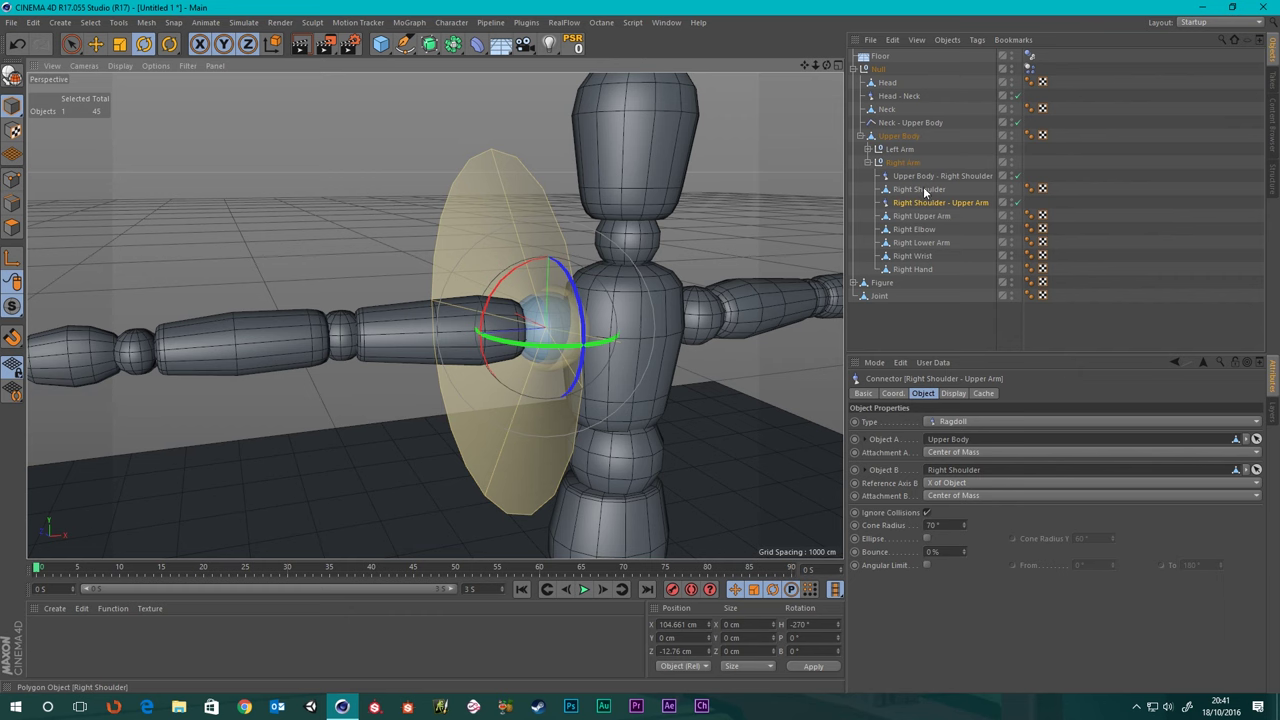
drag(925, 190, 955, 441)
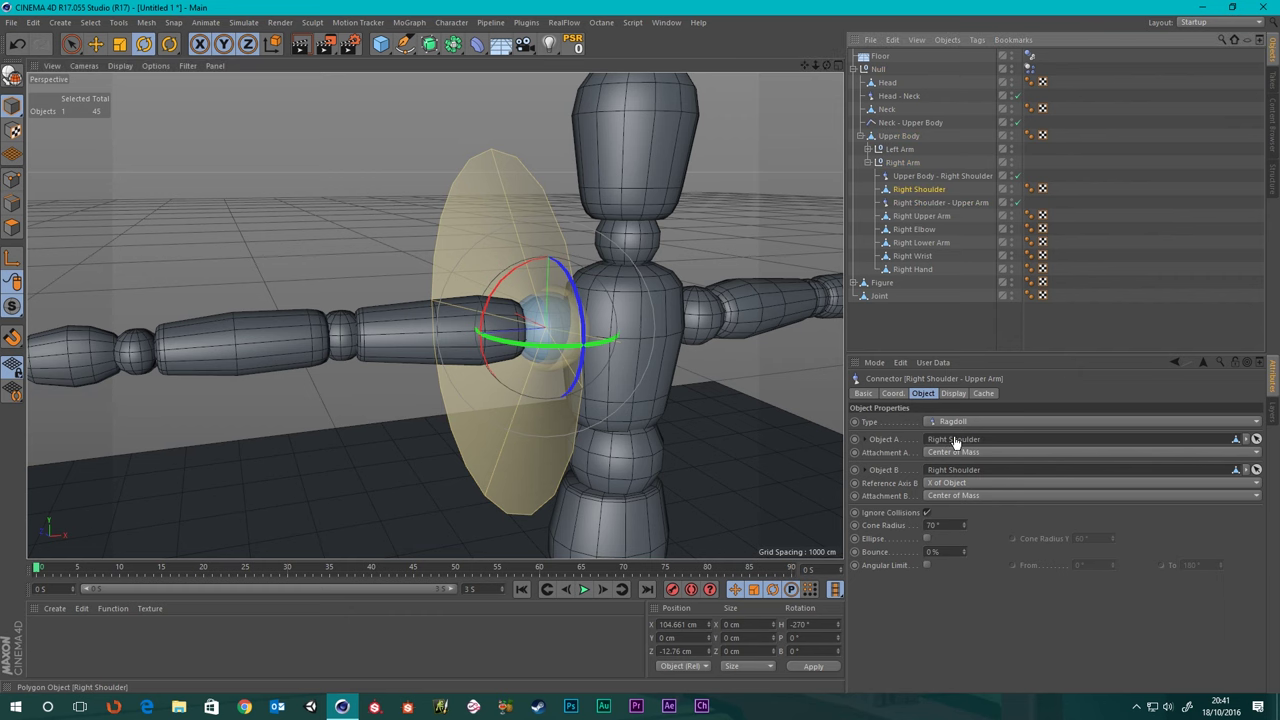
drag(921, 215, 955, 471)
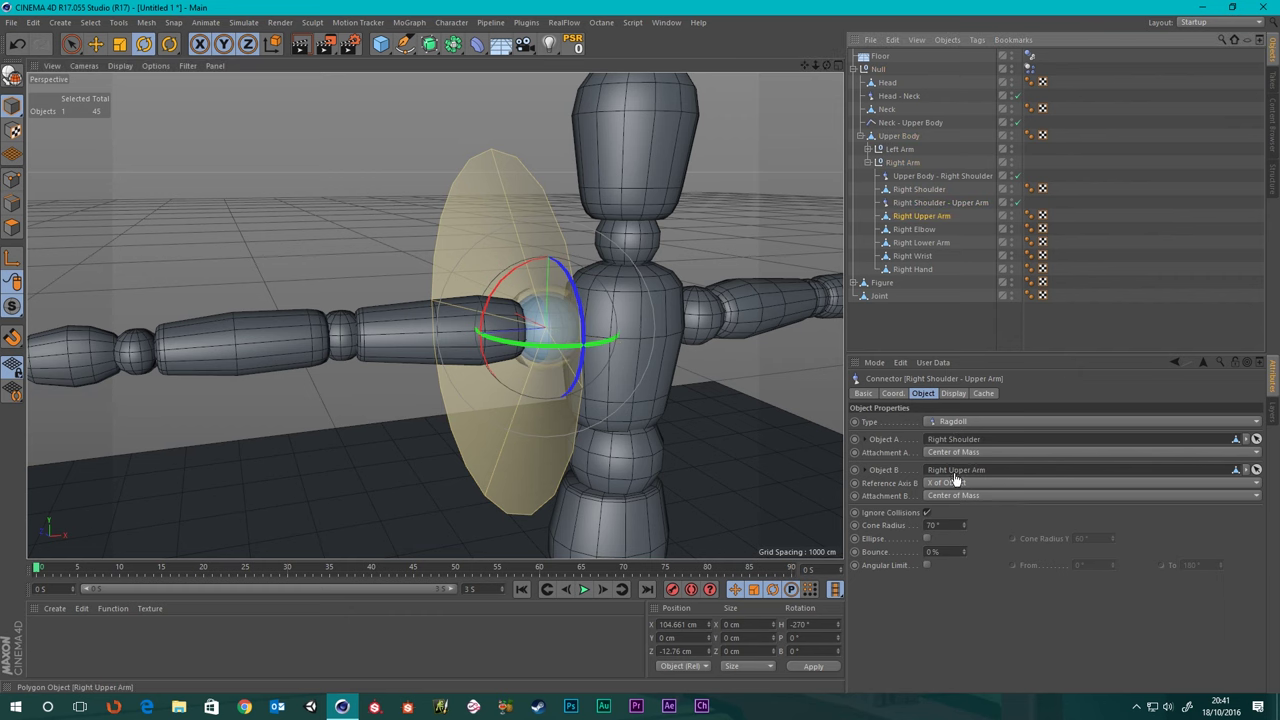
- Play the simulation to test the right upper arm connection, inspect the collapsed figure, and return to the first frame
scroll(616, 435, down, 5)
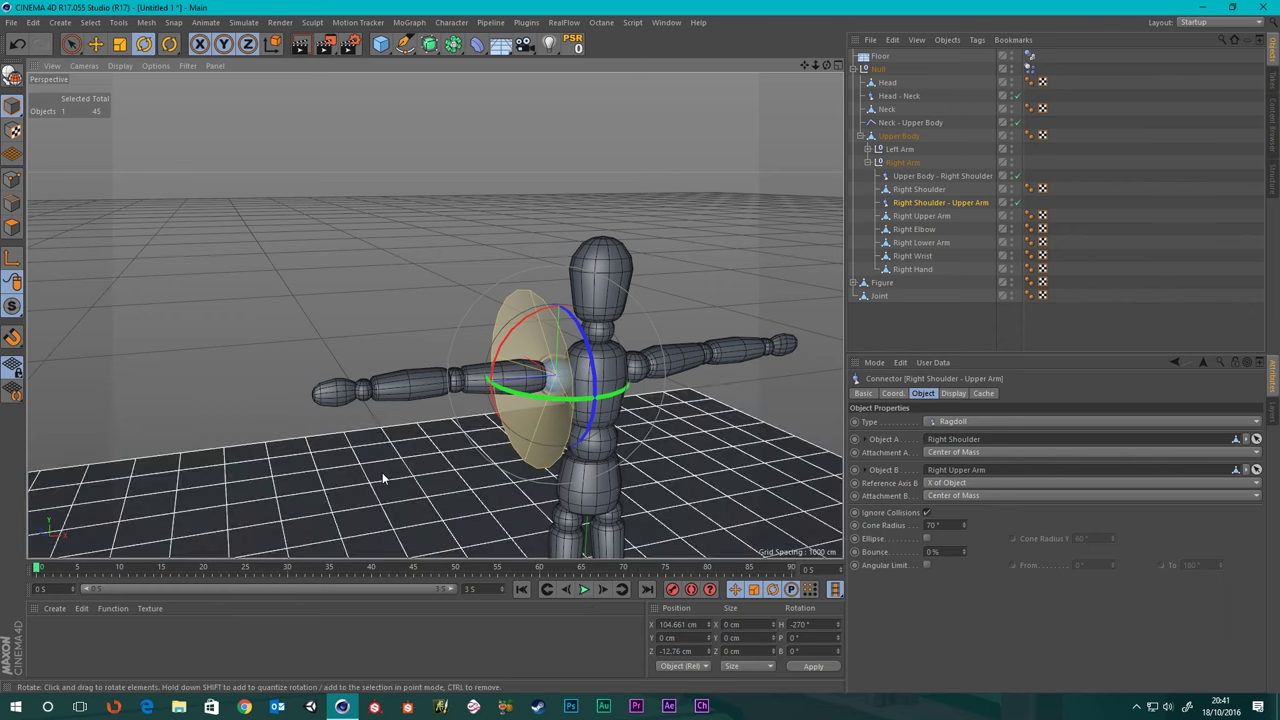
click(382, 478)
click(584, 589)
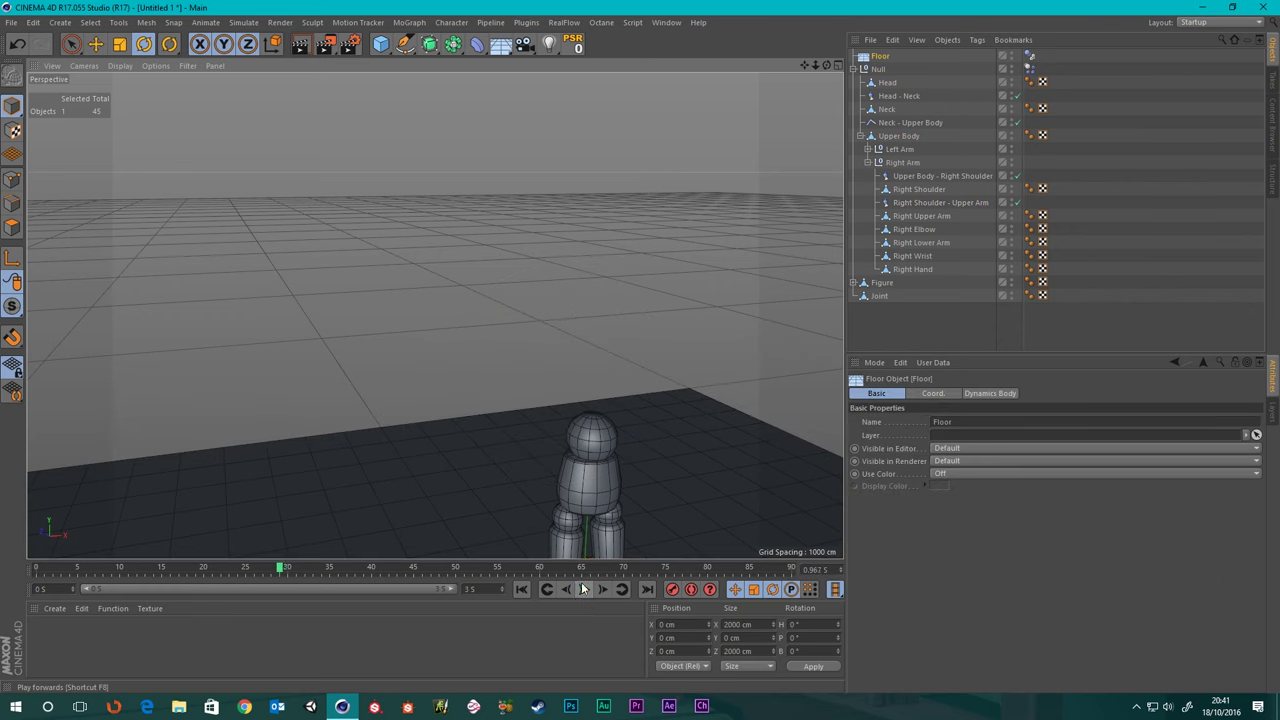
click(584, 589)
scroll(520, 434, down, 3)
alt+middle_drag(518, 429, 509, 361)
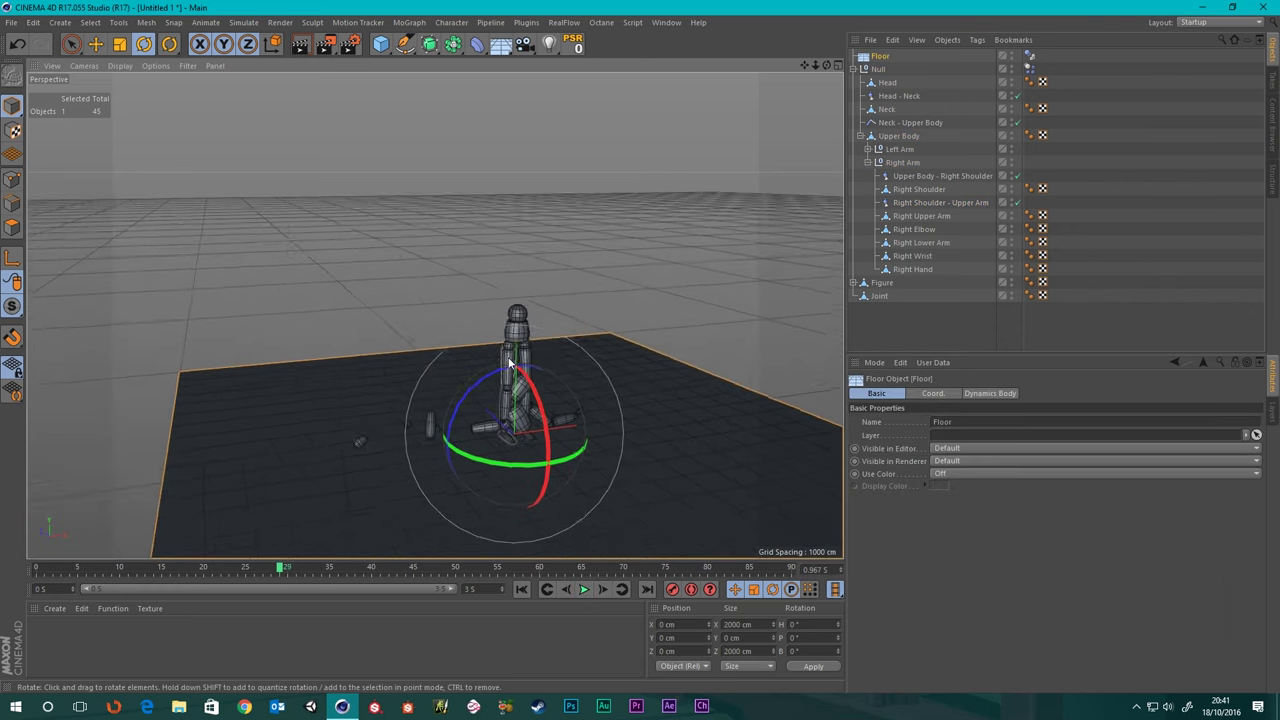
click(521, 589)
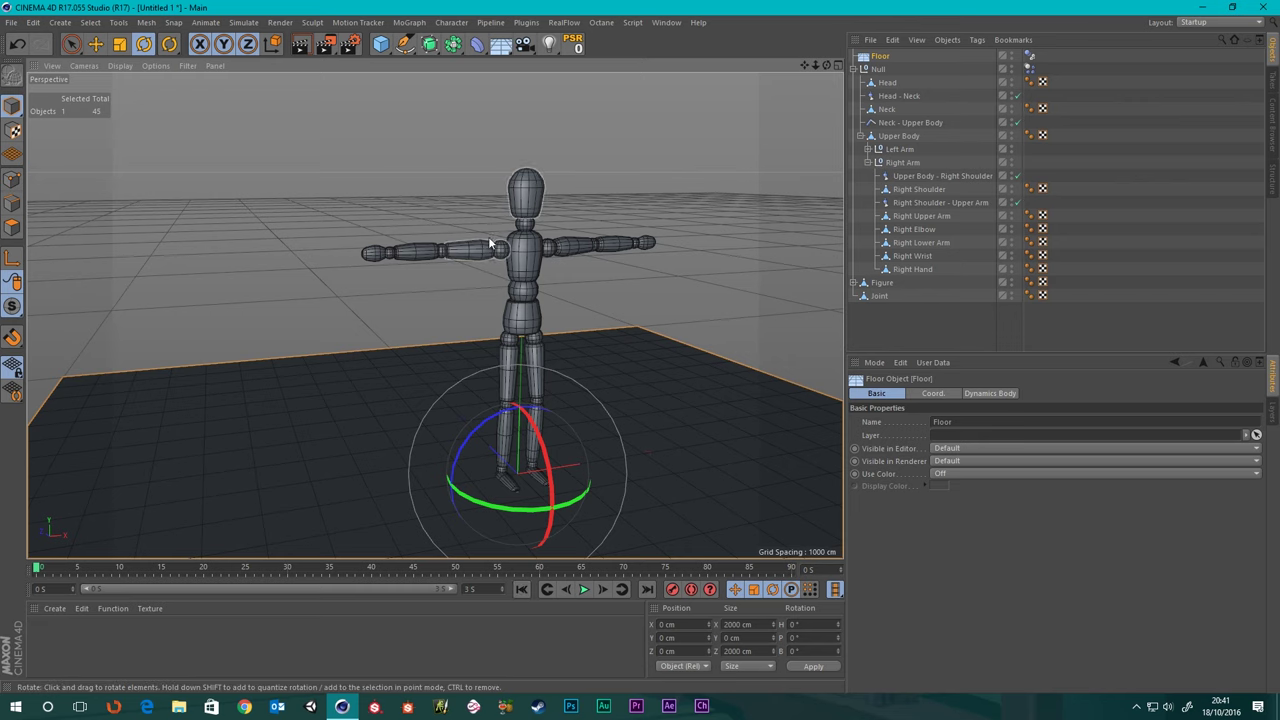
- Duplicate the Right Shoulder - Upper Arm connector, placing the copy between Right Upper Arm and Right Elbow
scroll(488, 230, up, 6)
alt+middle_drag(563, 223, 440, 218)
alt+drag(441, 269, 624, 248)
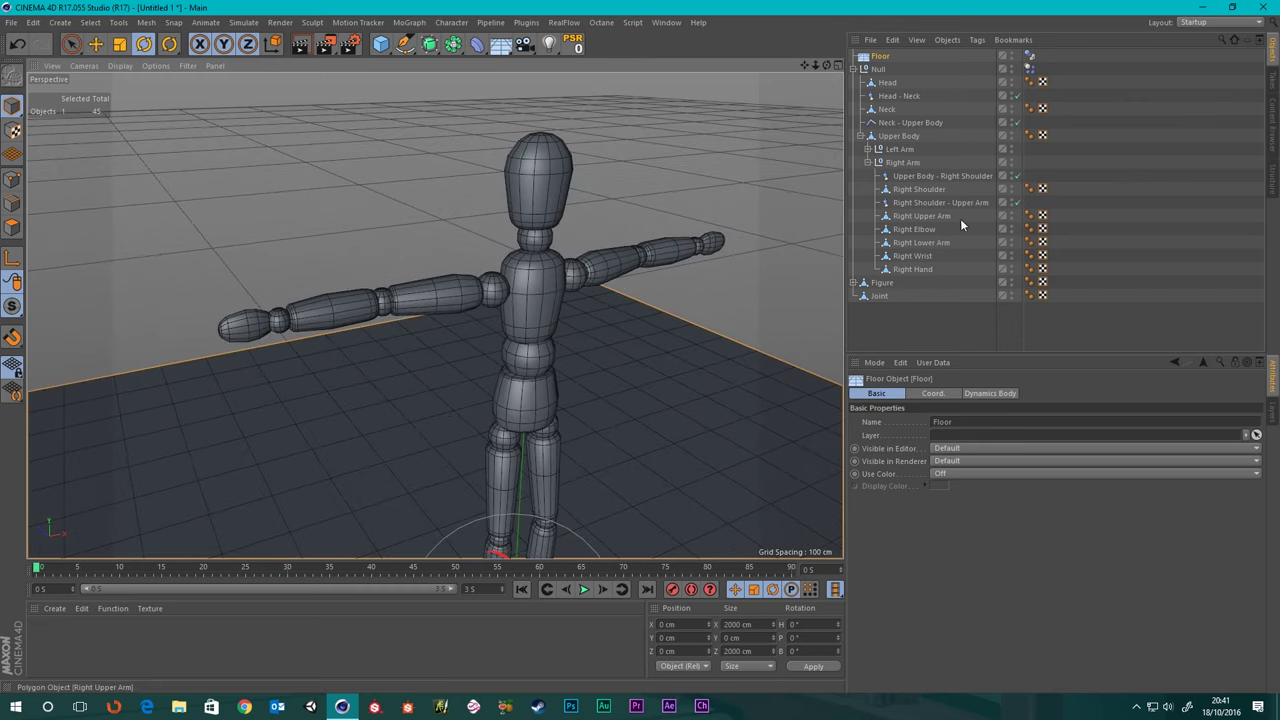
click(915, 216)
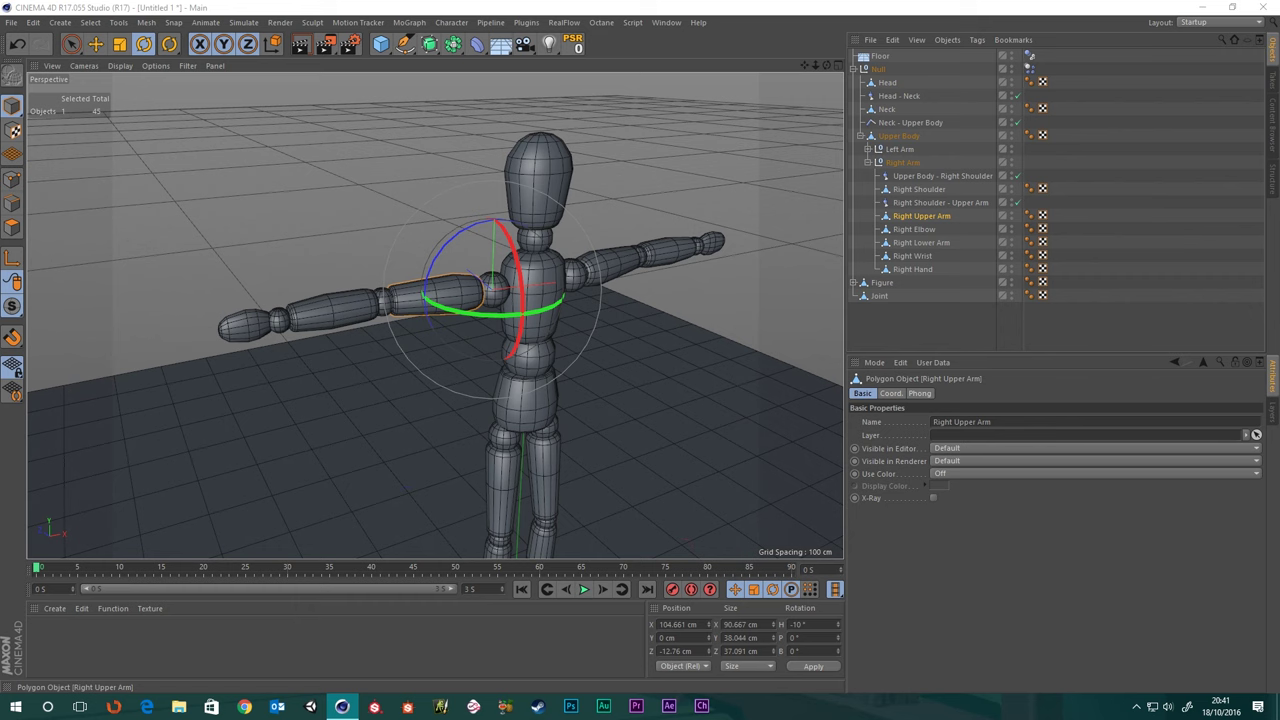
click(933, 203)
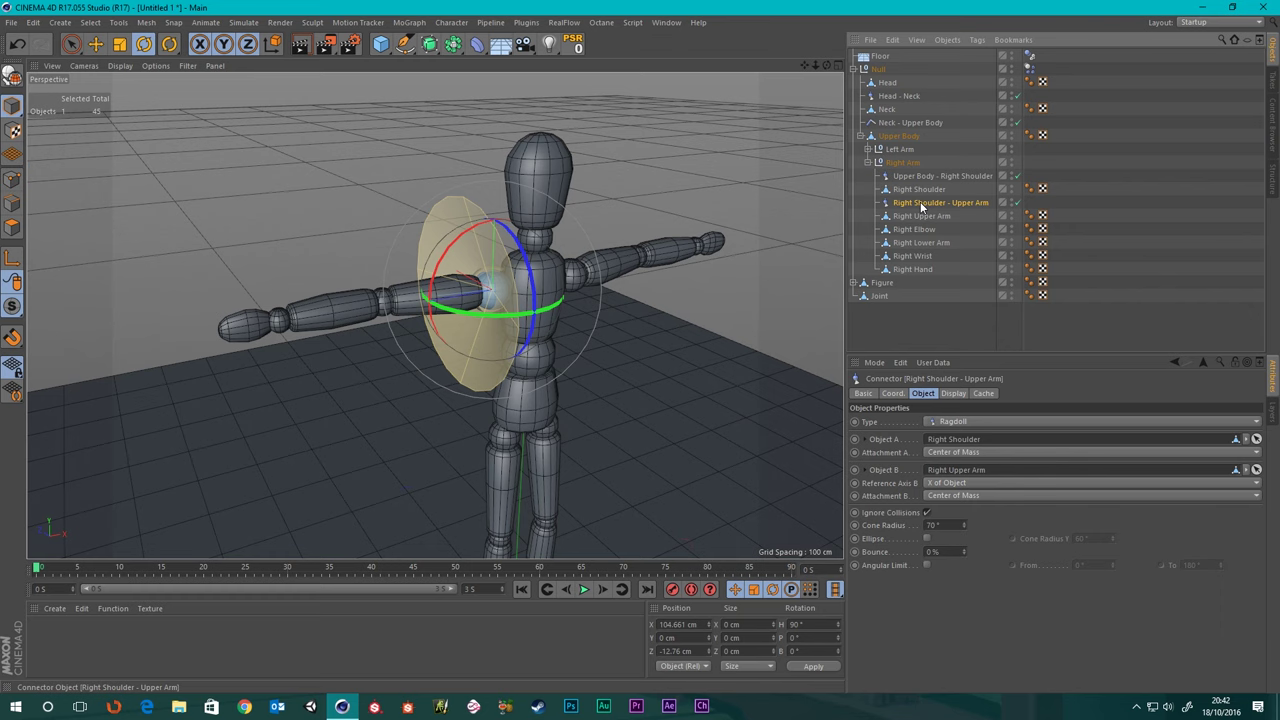
ctrl+drag(913, 226, 913, 221)
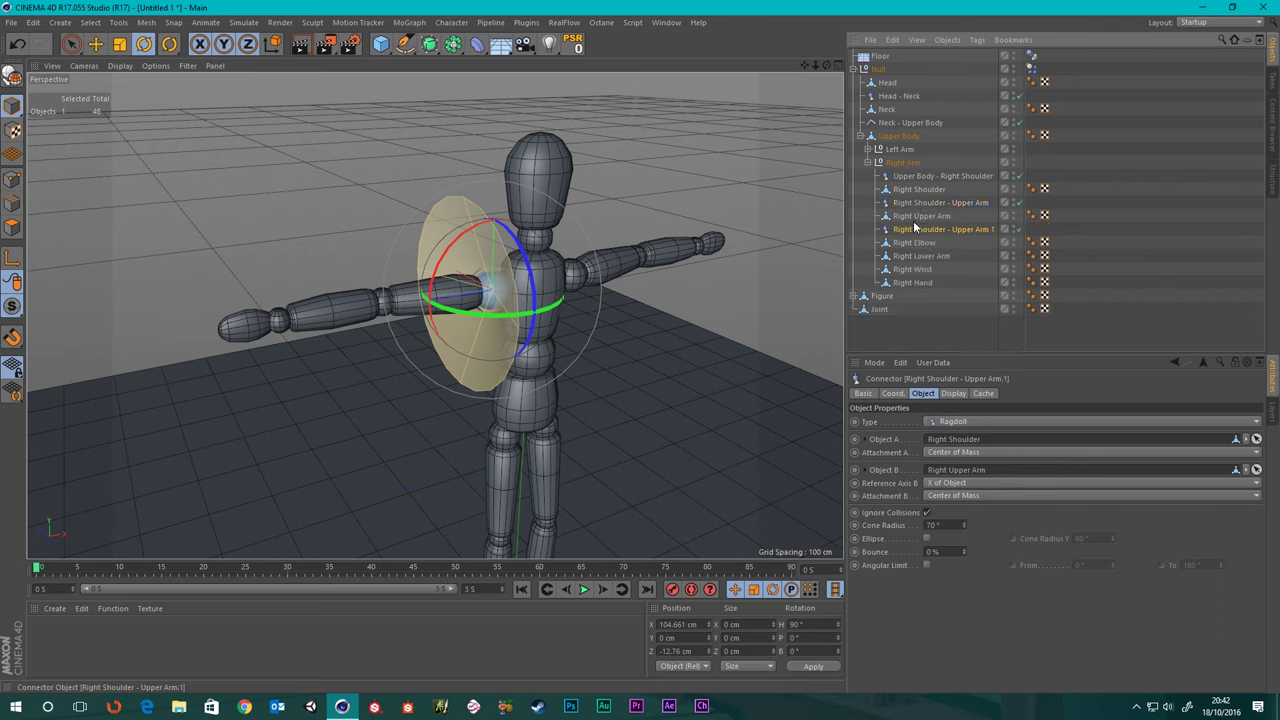
- Rename the duplicated connector Right Upper Arm - Right Elbow
double_click(924, 228)
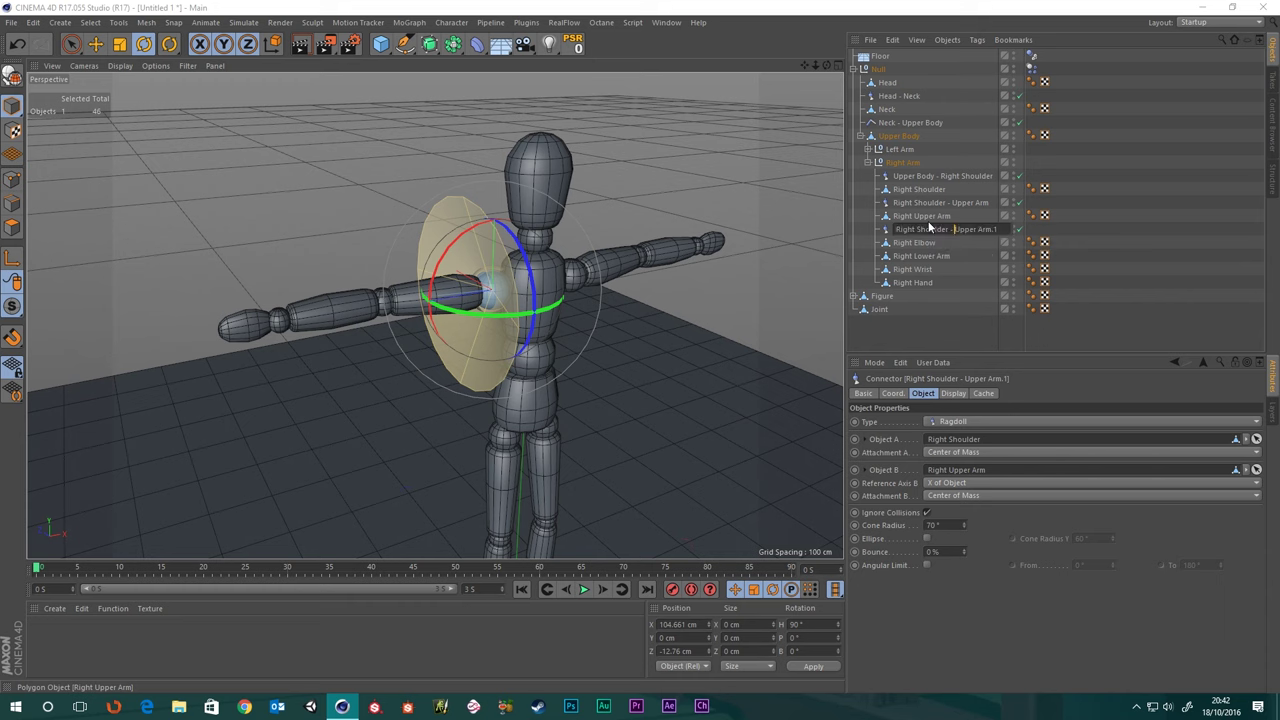
key(Left)
key(Left)
text(- Right Elbow)
key(Return)
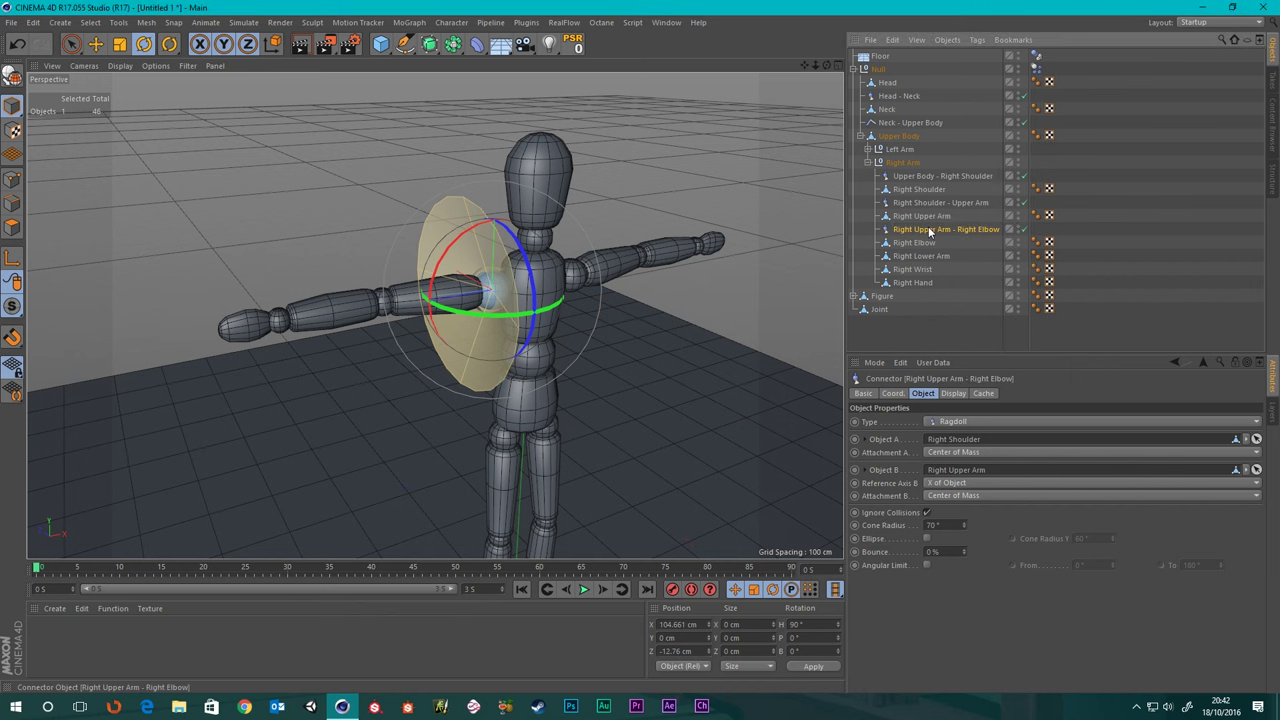
- Nest the Right Upper Arm - Right Elbow connector under the Right Elbow object and bring up the connector's coordinates
mouse_move(468, 310)
alt+mouse_down()
mouse_move(419, 307)
mouse_move(444, 316)
alt+mouse_up()
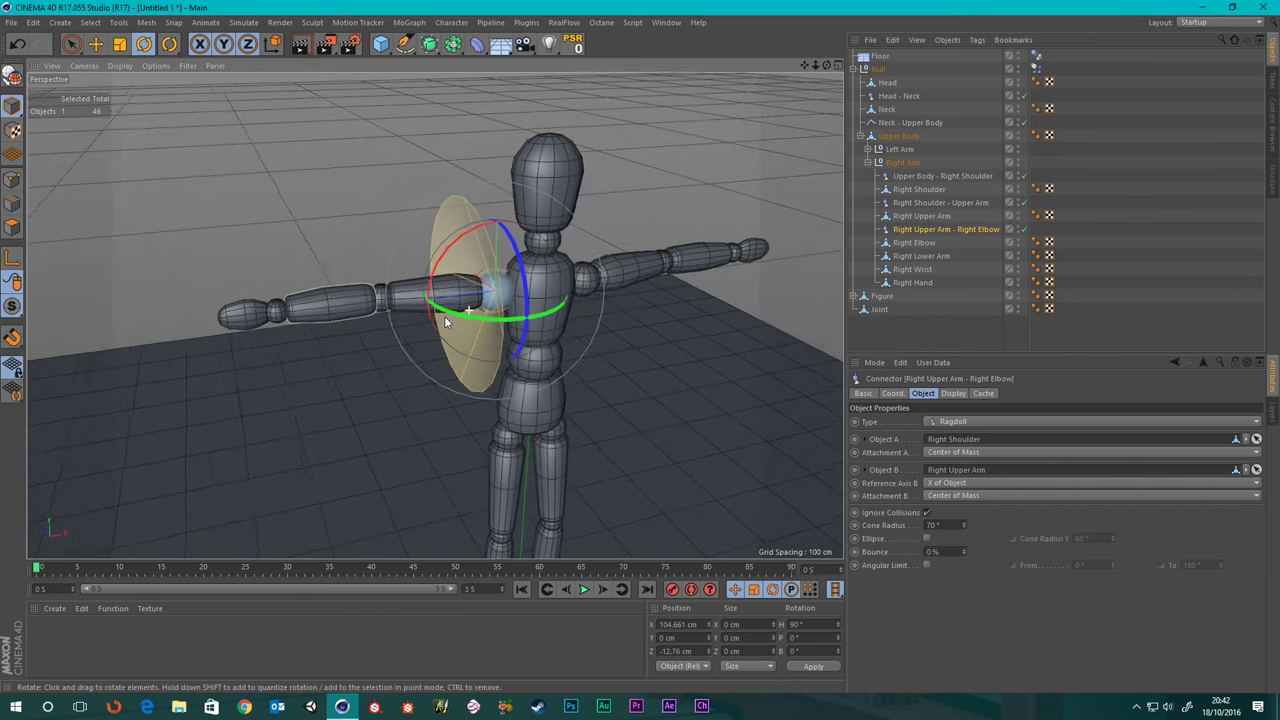
scroll(440, 276, up, 3)
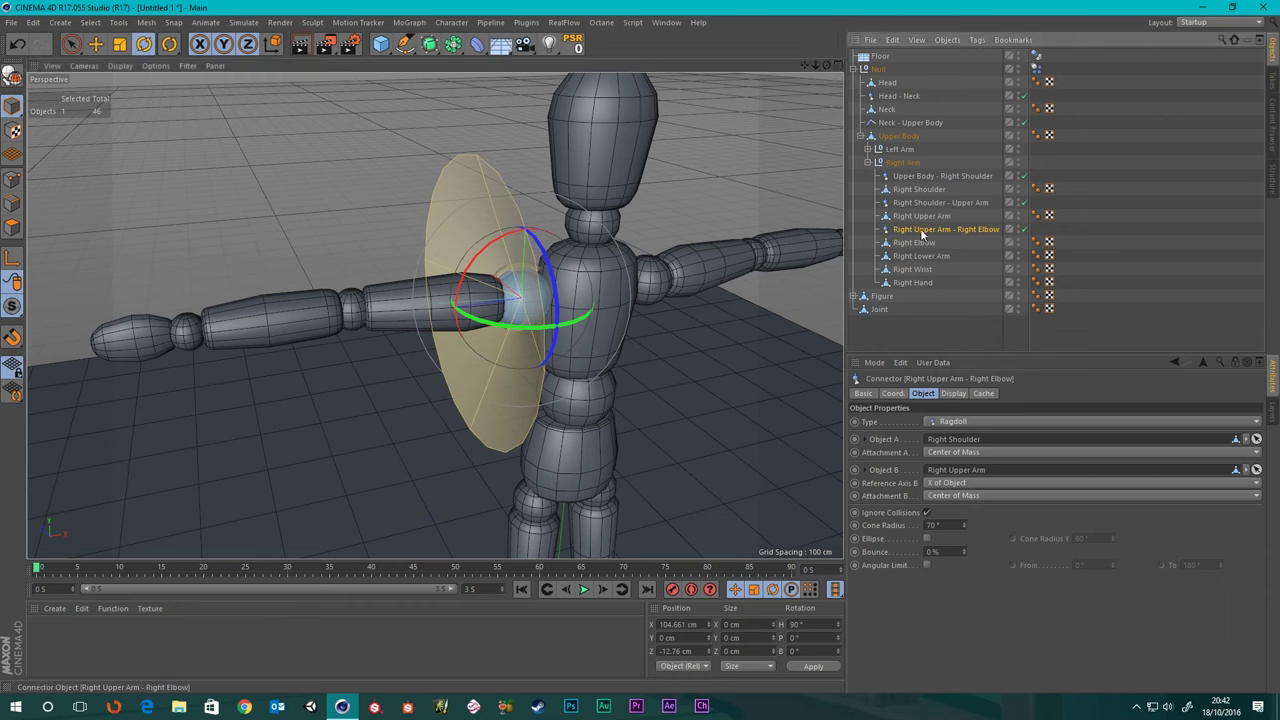
mouse_move(920, 240)
mouse_down()
mouse_move(922, 256)
mouse_move(924, 231)
mouse_up()
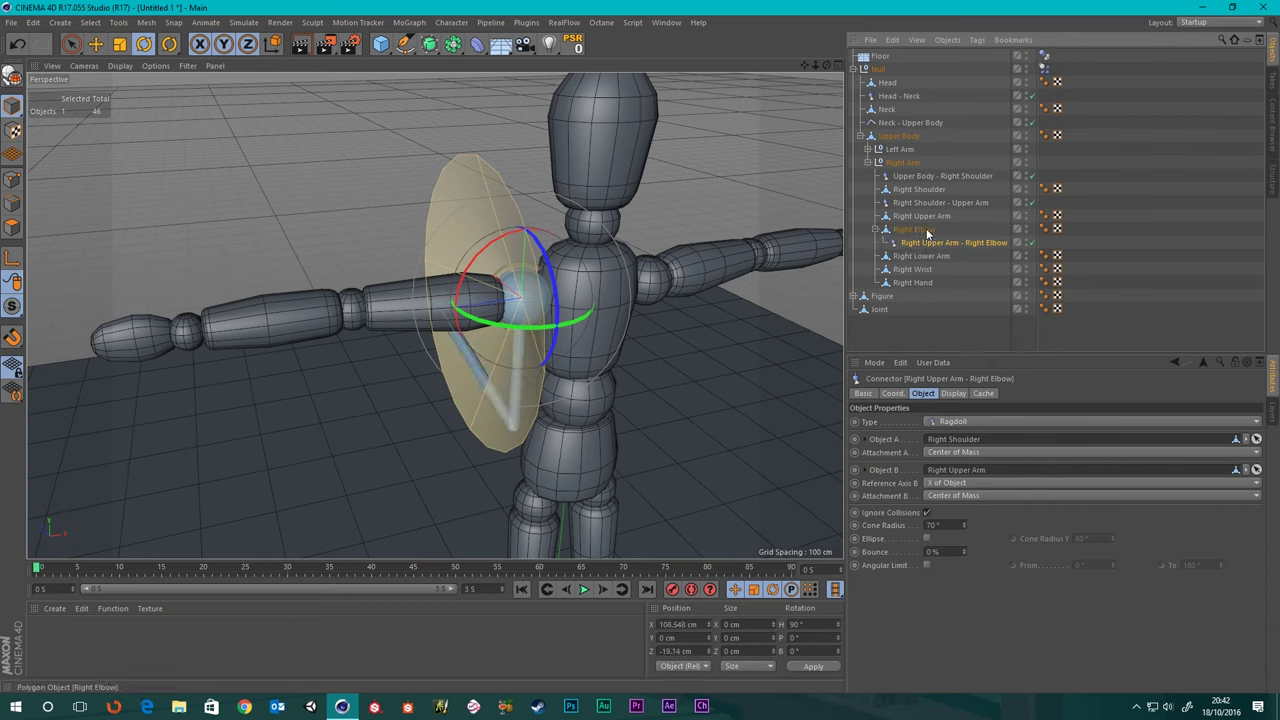
click(926, 229)
click(891, 394)
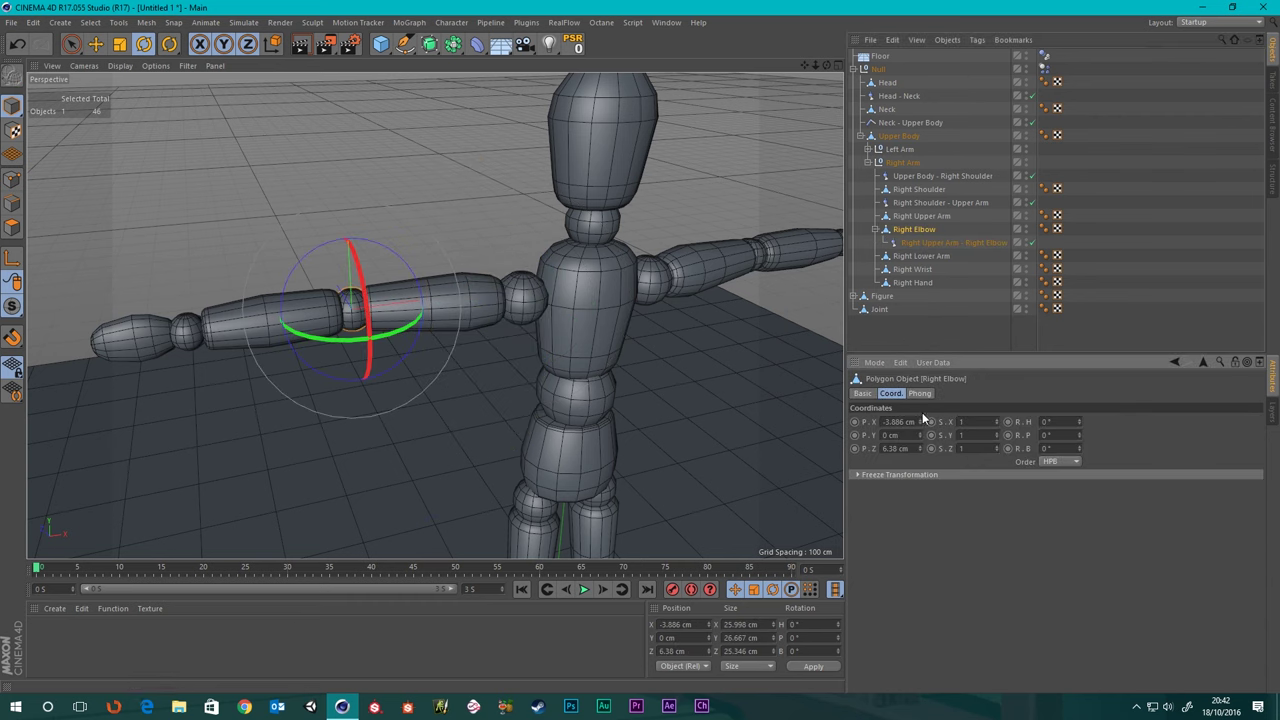
click(921, 243)
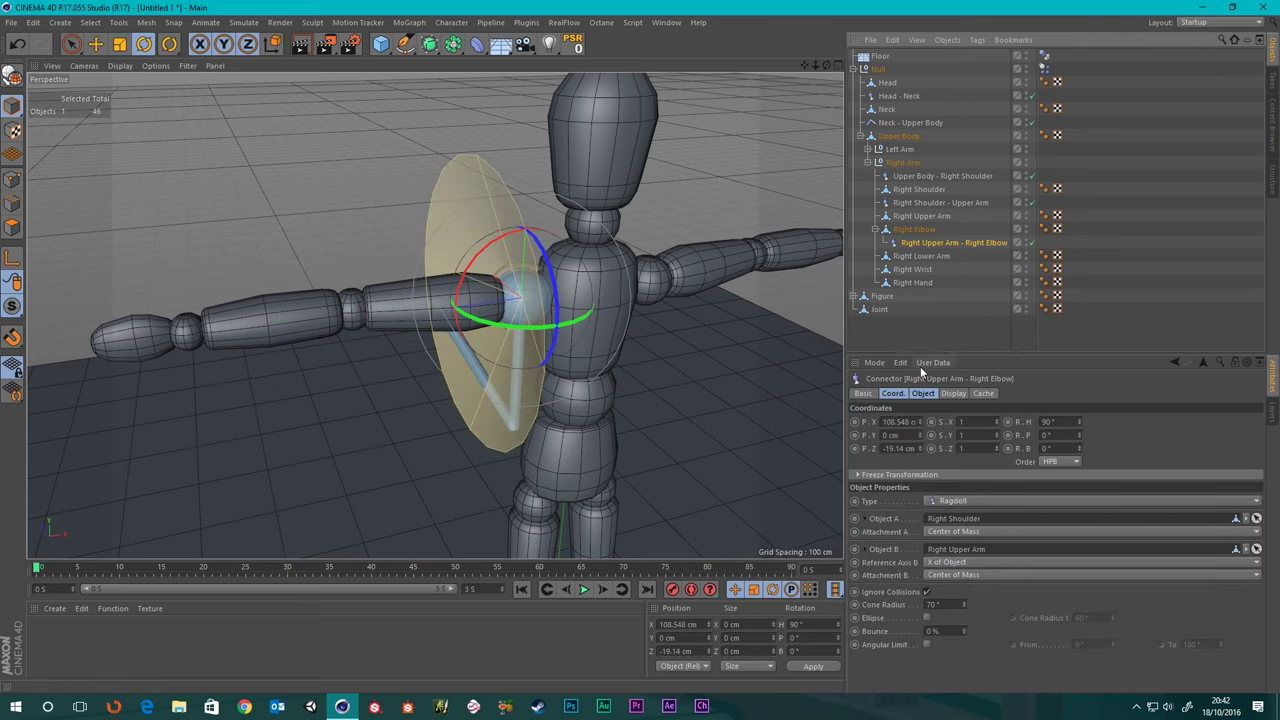
- Zero the connector's X, Y and Z position, and move it back out of Right Elbow to sit just above it in the hierarchy
right_click(920, 422)
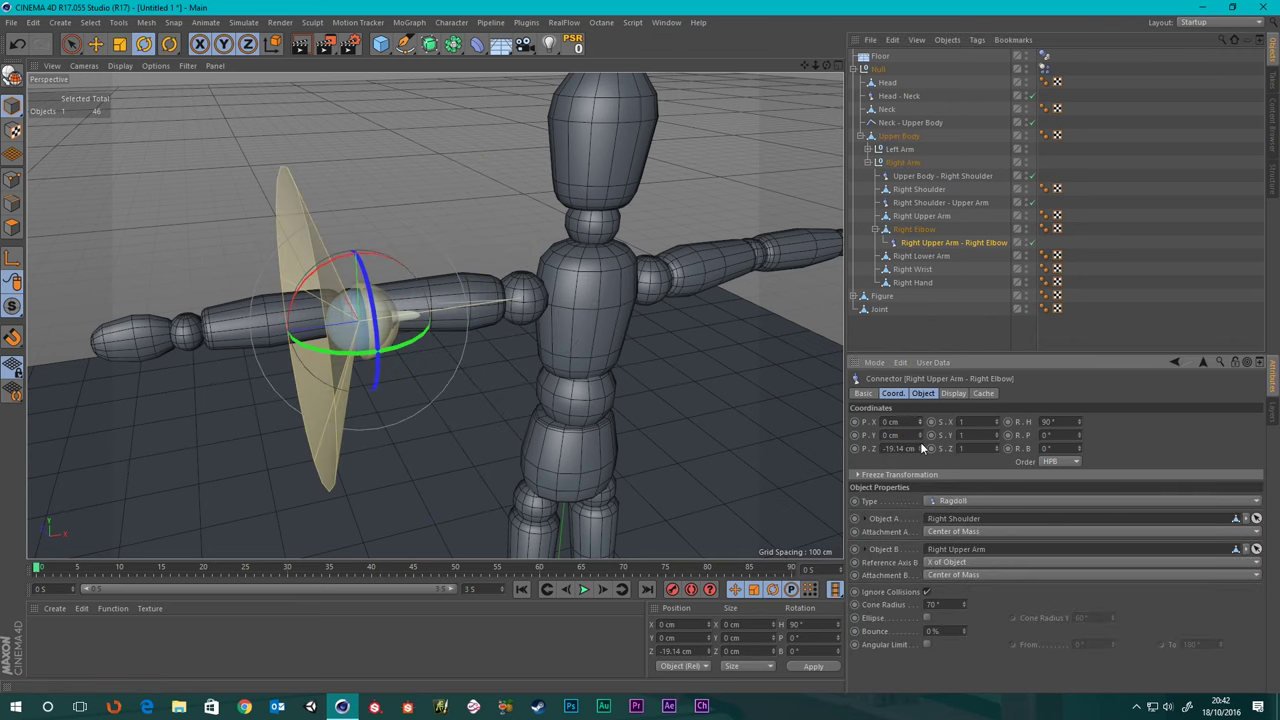
double_click(917, 448)
text(0)
key(Return)
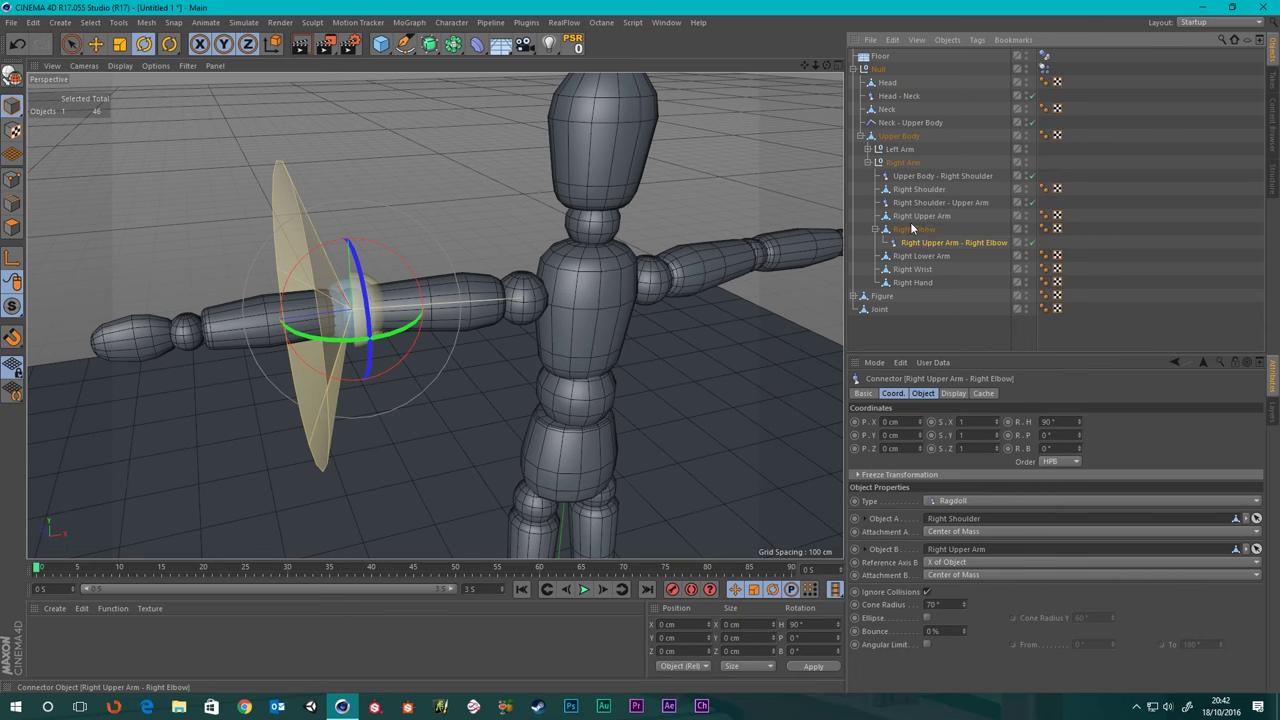
drag(910, 222, 910, 224)
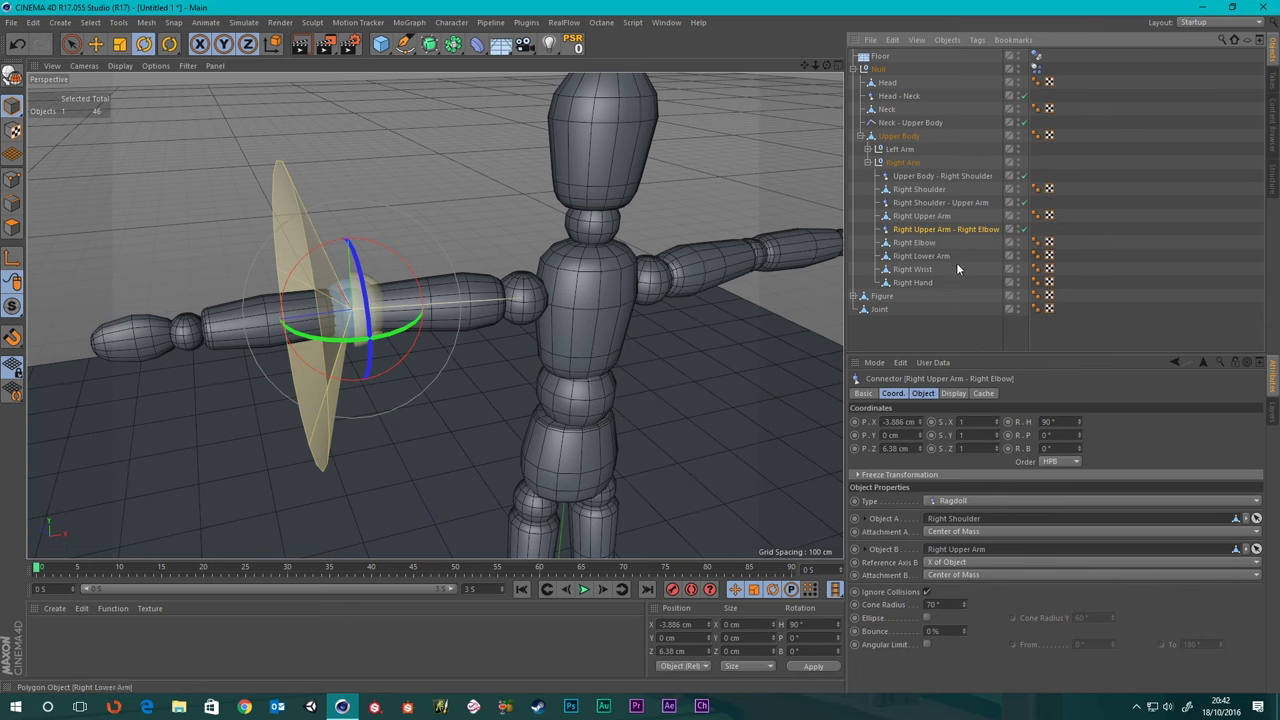
- Change the connector's type to Hinge and rotate it to H 0°, P 90°, B 90° so its axis stands vertical at the elbow
click(921, 393)
click(1006, 421)
click(951, 438)
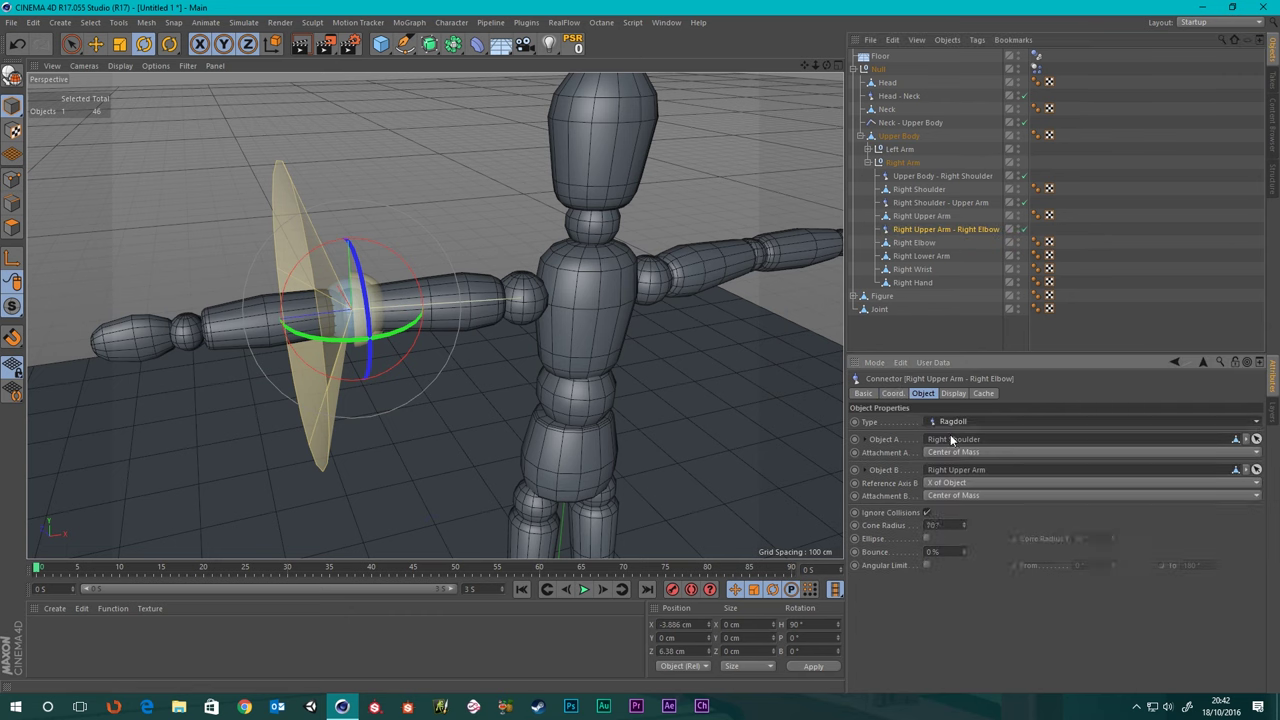
scroll(276, 266, up, 4)
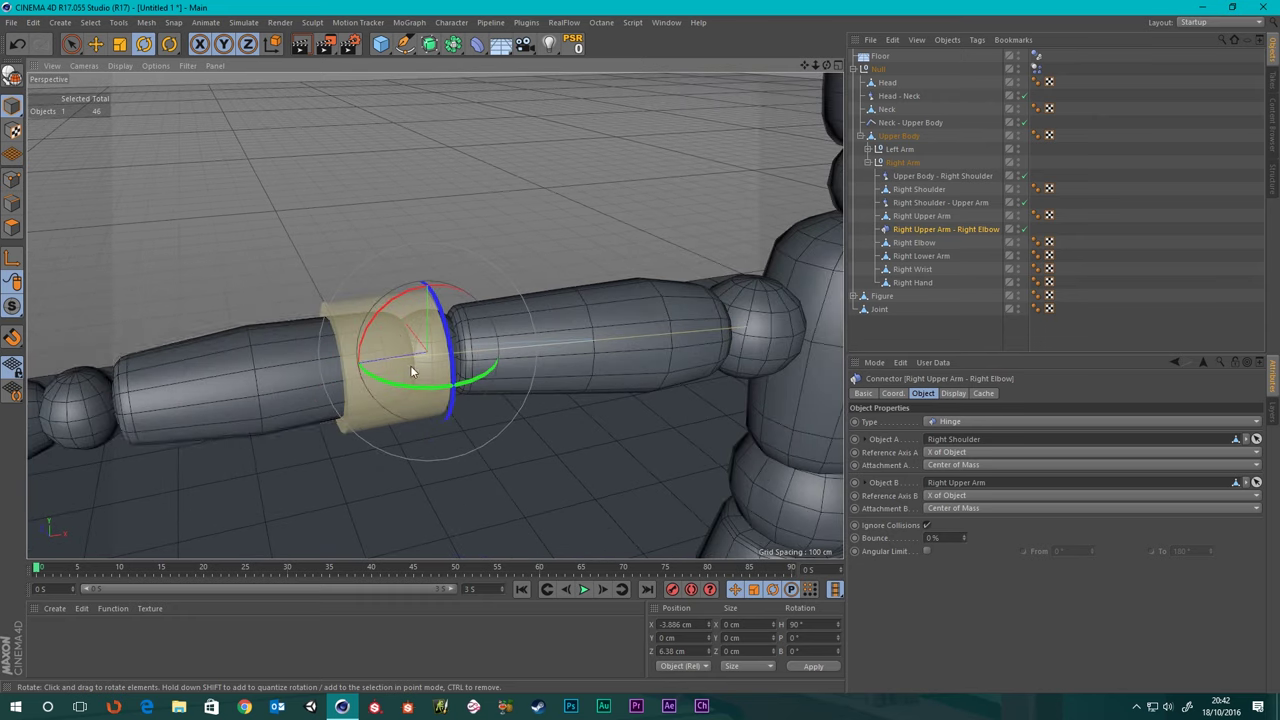
drag(374, 306, 463, 311)
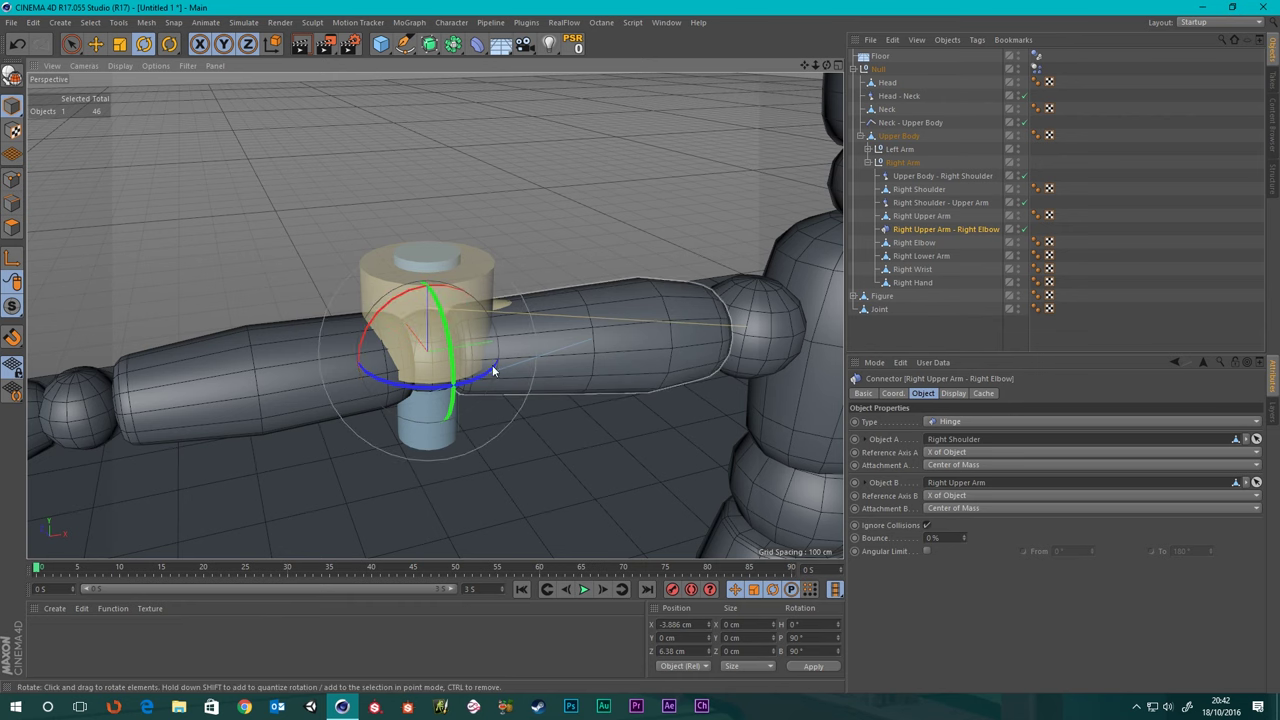
scroll(431, 349, down, 3)
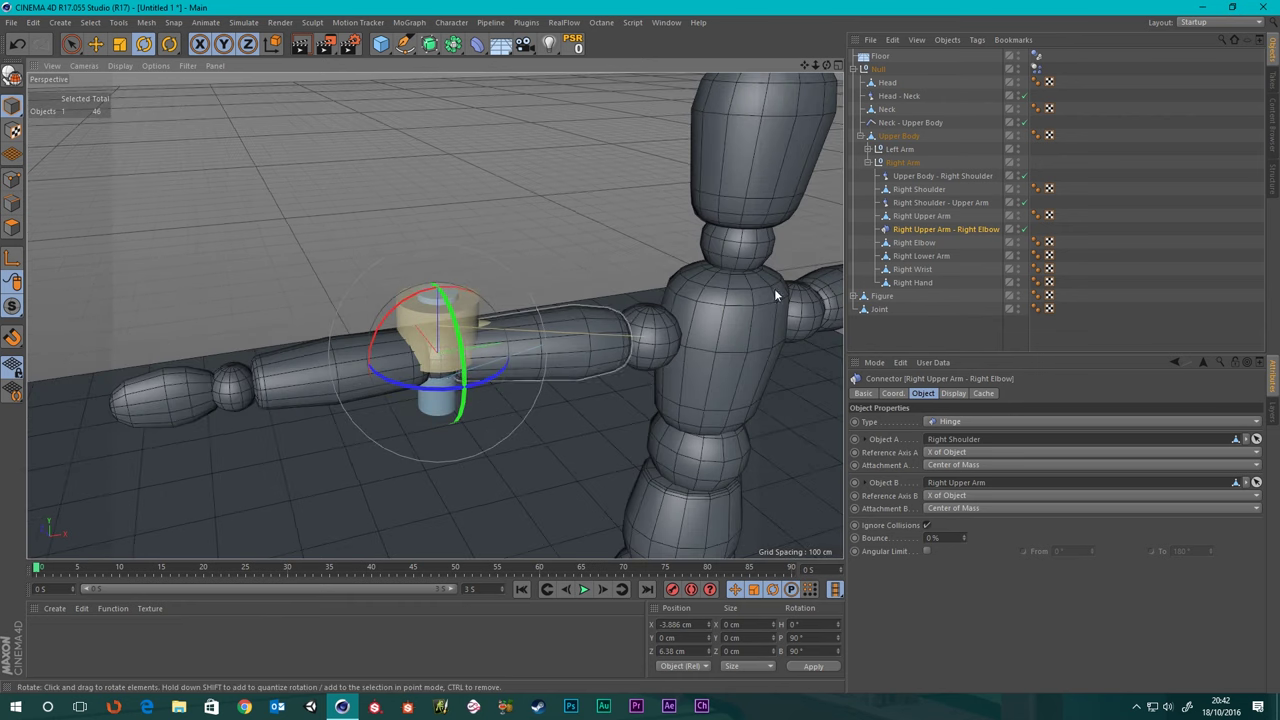
- Assign Right Upper Arm as Object A and Right Elbow as Object B, and enable the hinge's Angular Limit
drag(928, 218, 958, 443)
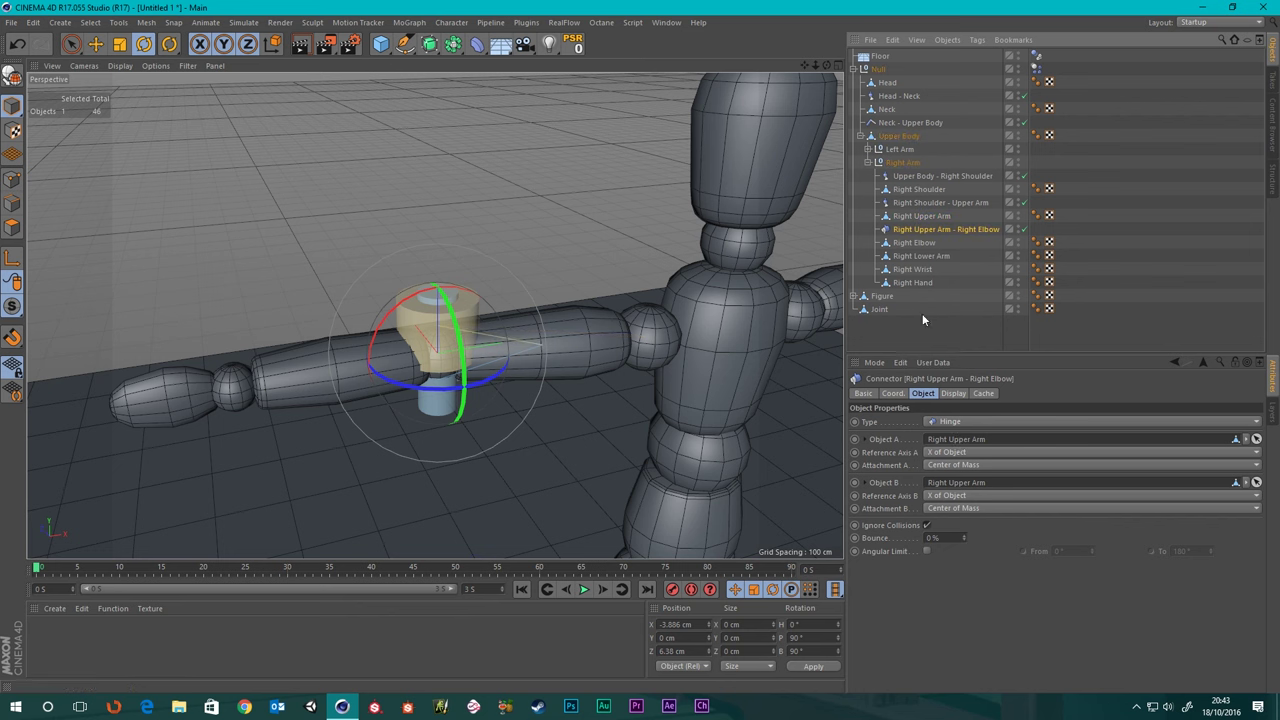
drag(913, 242, 958, 484)
scroll(434, 346, up, 4)
alt+drag(560, 369, 606, 326)
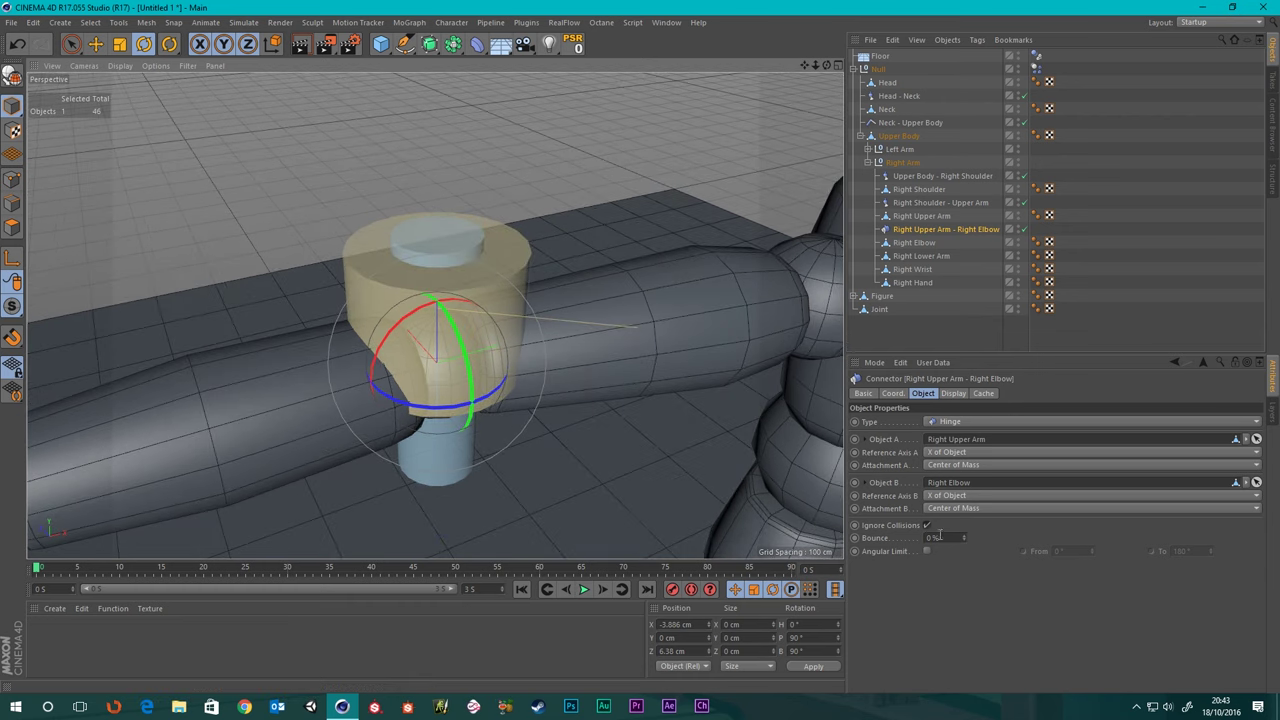
click(926, 551)
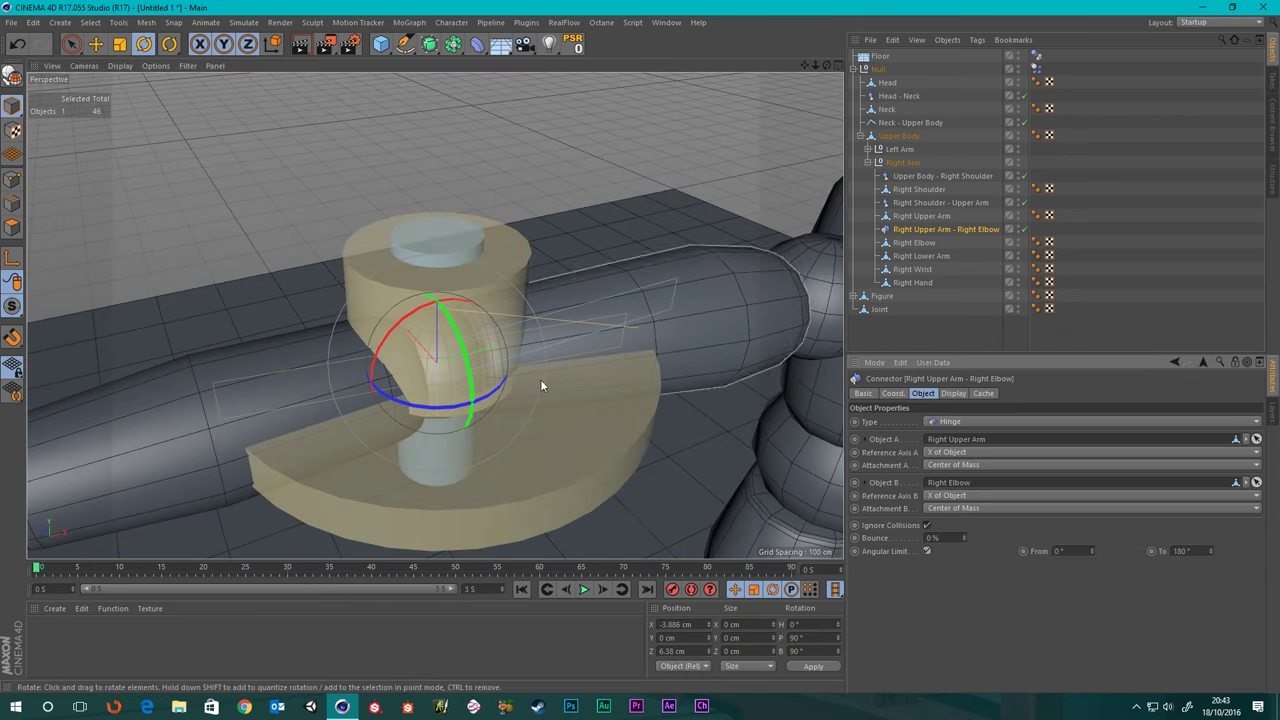
scroll(458, 381, down, 5)
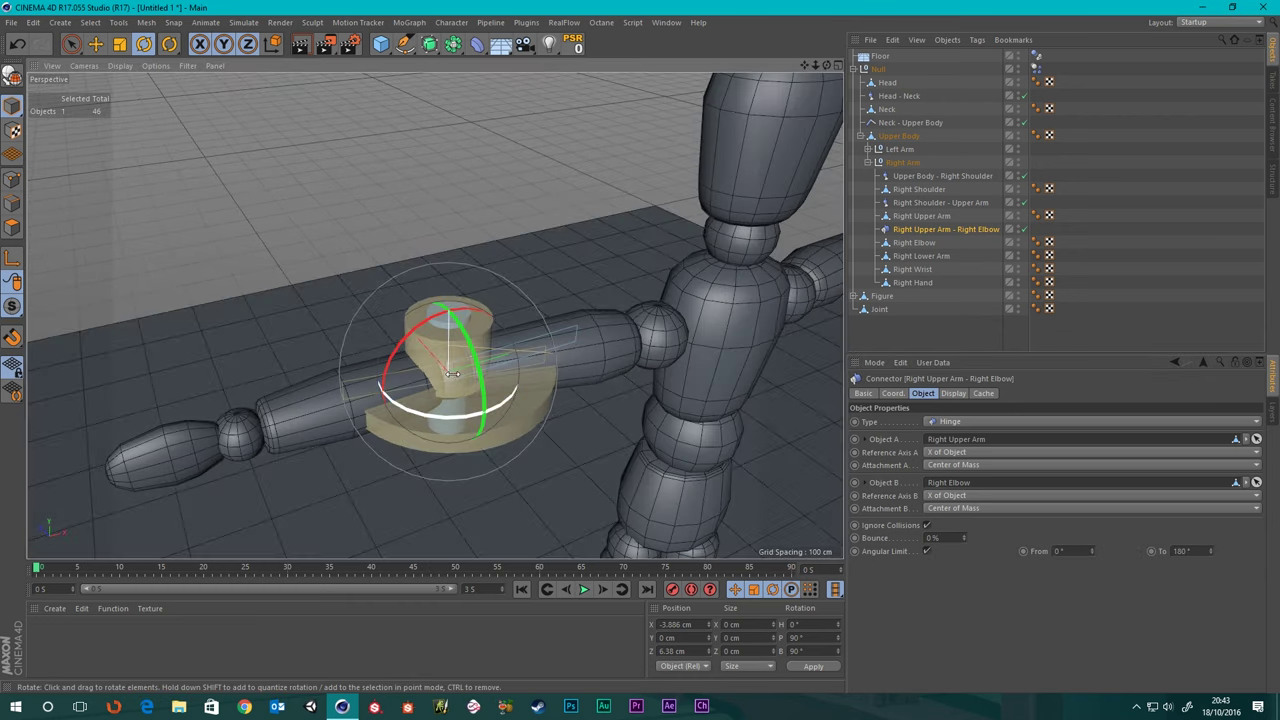
mouse_move(452, 374)
alt+mouse_down()
mouse_move(445, 440)
mouse_move(418, 465)
mouse_move(418, 454)
mouse_move(432, 485)
mouse_move(435, 430)
mouse_move(473, 372)
alt+mouse_up()
scroll(469, 379, down, 3)
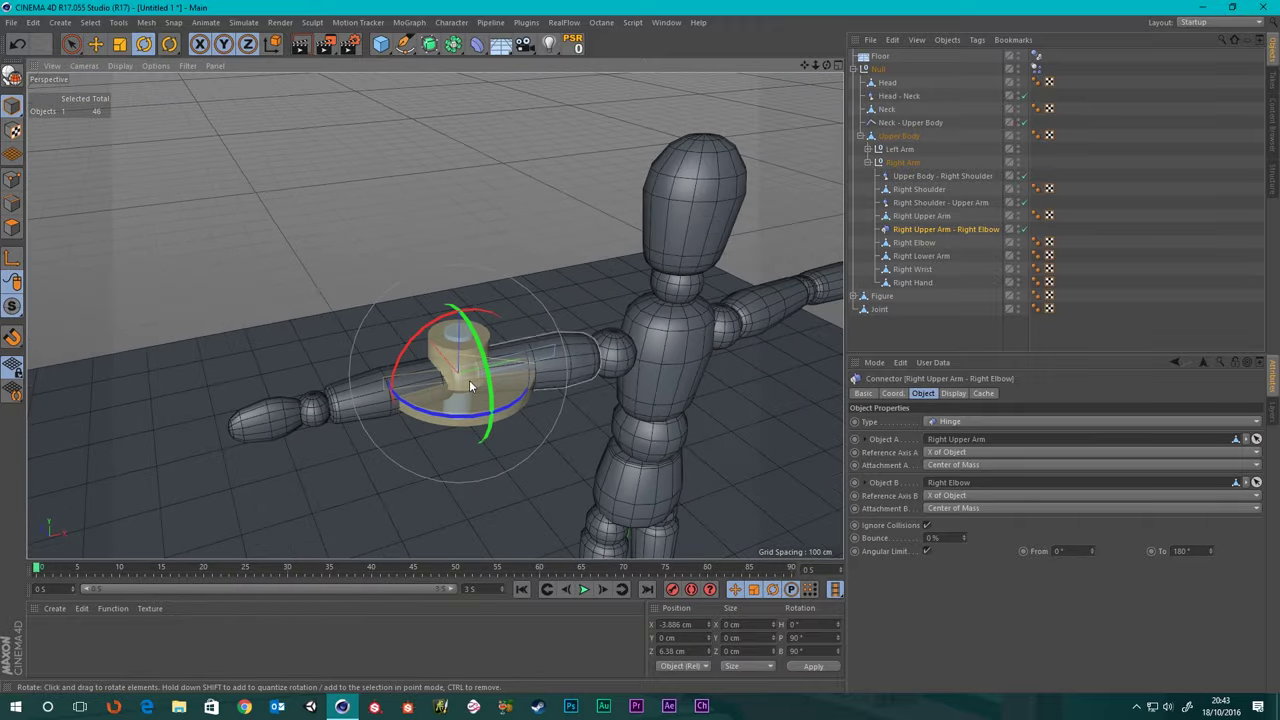
scroll(469, 379, up, 5)
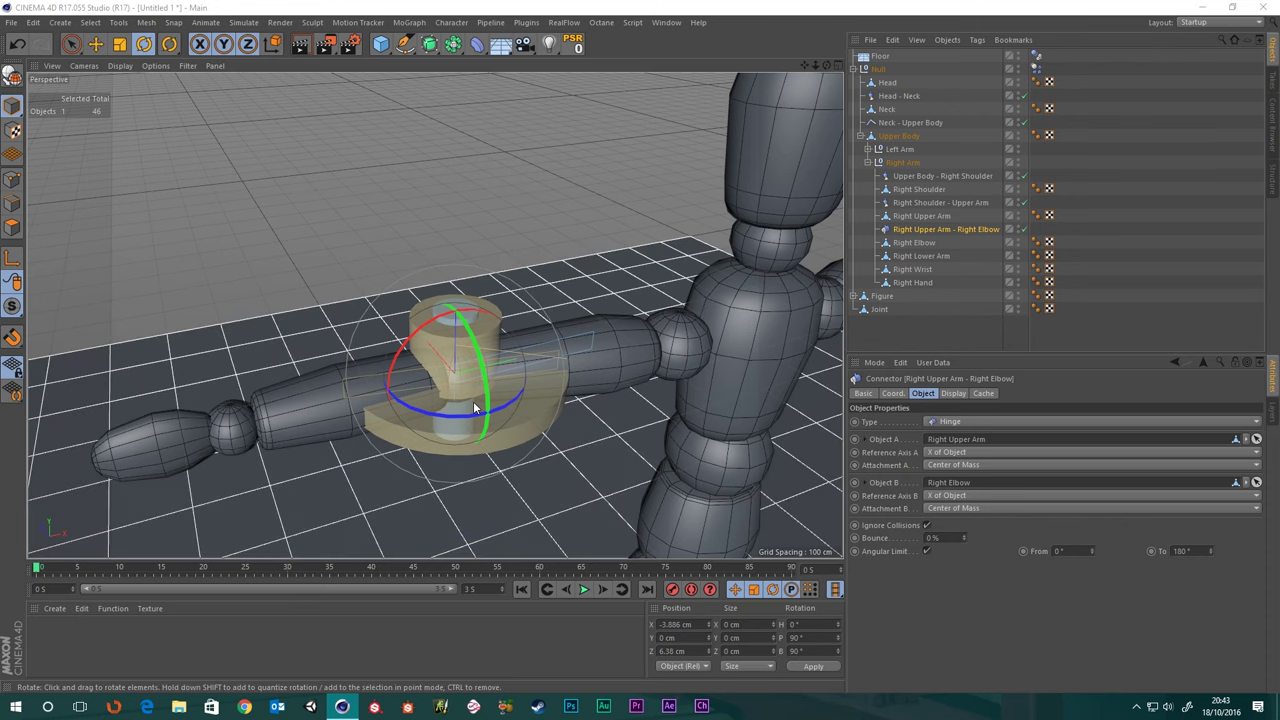
scroll(473, 401, up, 3)
alt+drag(503, 377, 474, 402)
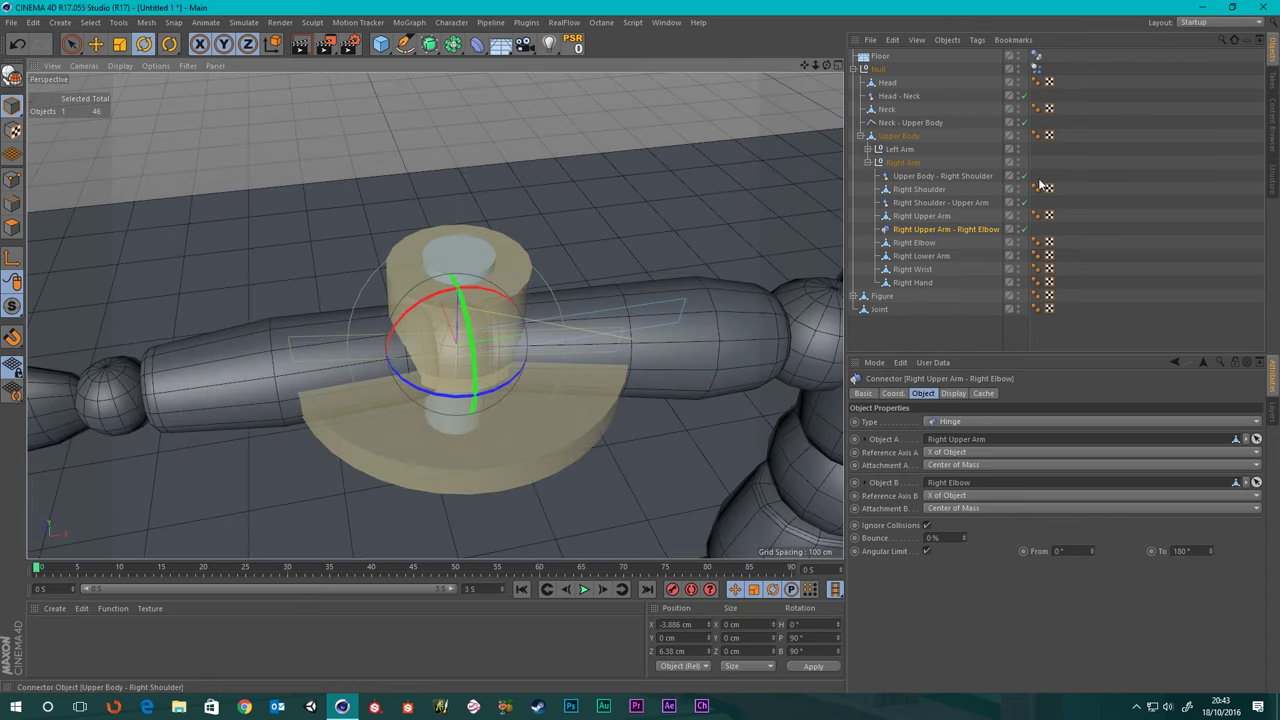
- Duplicate the Right Upper Arm - Right Elbow connector below Right Elbow and rename the copy Right Elbow - Right Lower Arm
ctrl+drag(912, 228, 917, 254)
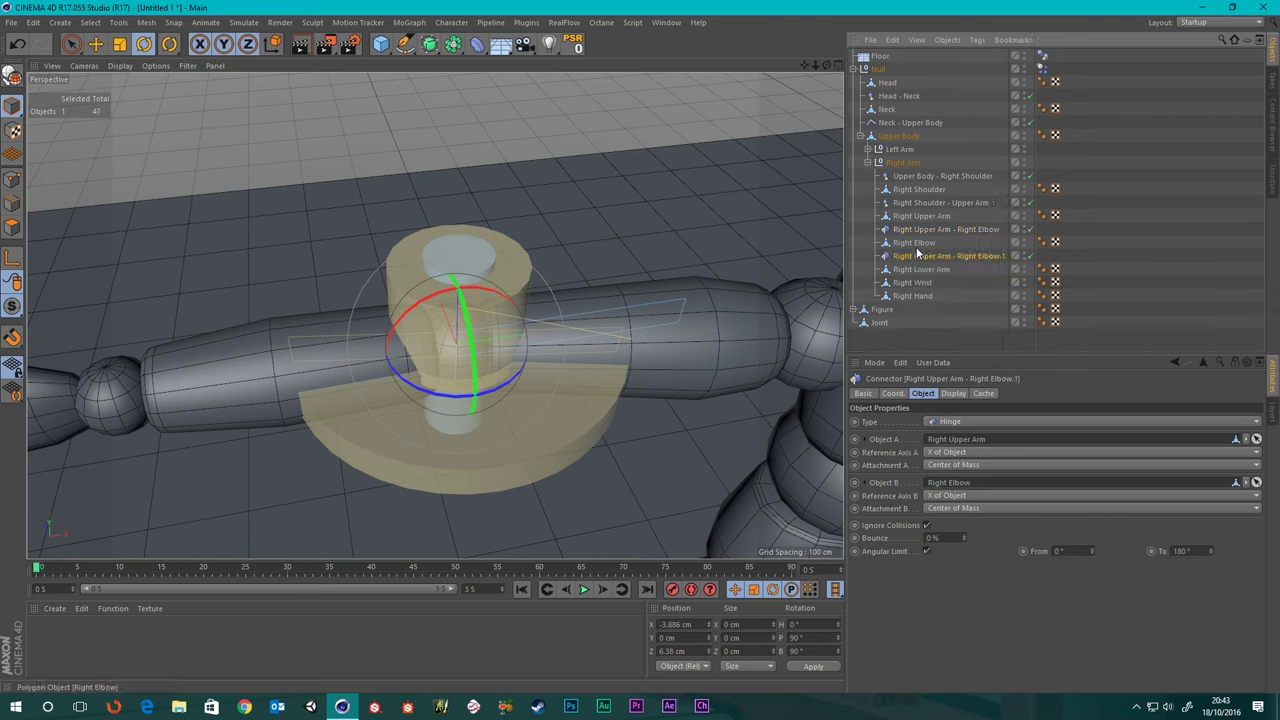
double_click(966, 252)
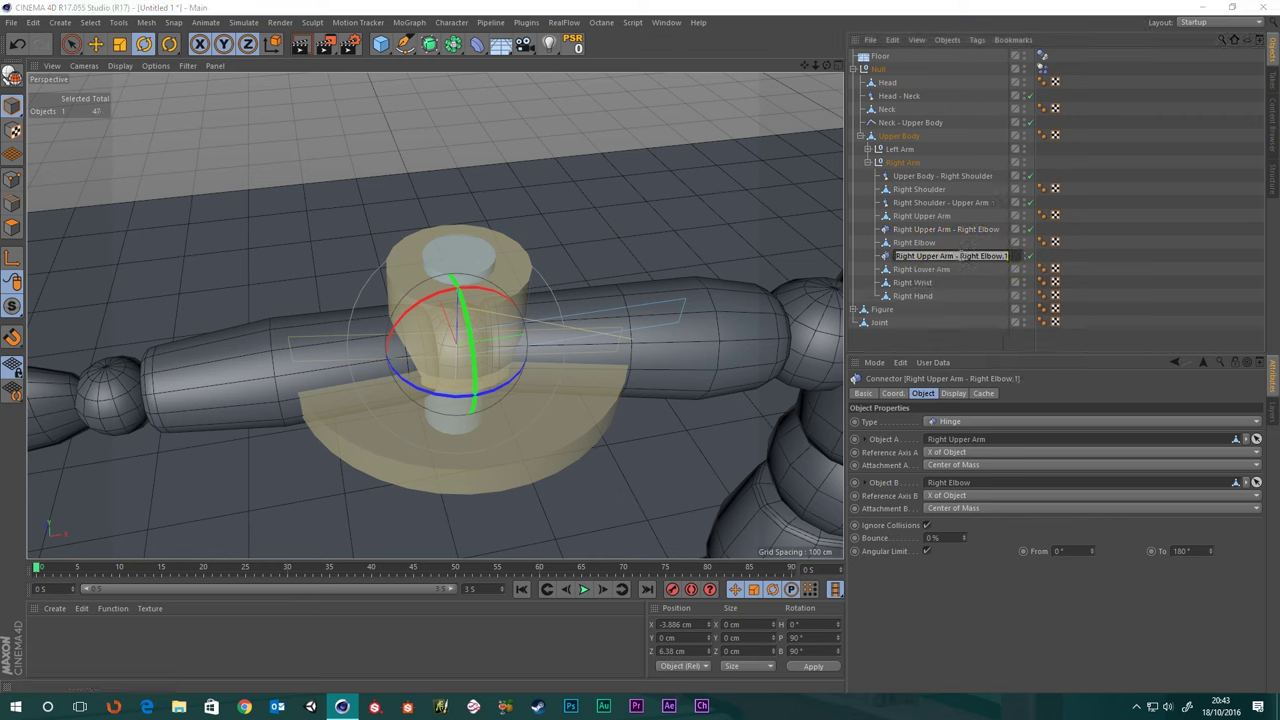
click(959, 256)
key(BackSpace)
key(BackSpace)
key(BackSpace)
key(BackSpace)
key(BackSpace)
key(BackSpace)
key(BackSpace)
key(BackSpace)
key(BackSpace)
key(BackSpace)
key(BackSpace)
key(BackSpace)
key(BackSpace)
key(BackSpace)
key(BackSpace)
key(BackSpace)
key(BackSpace)
key(BackSpace)
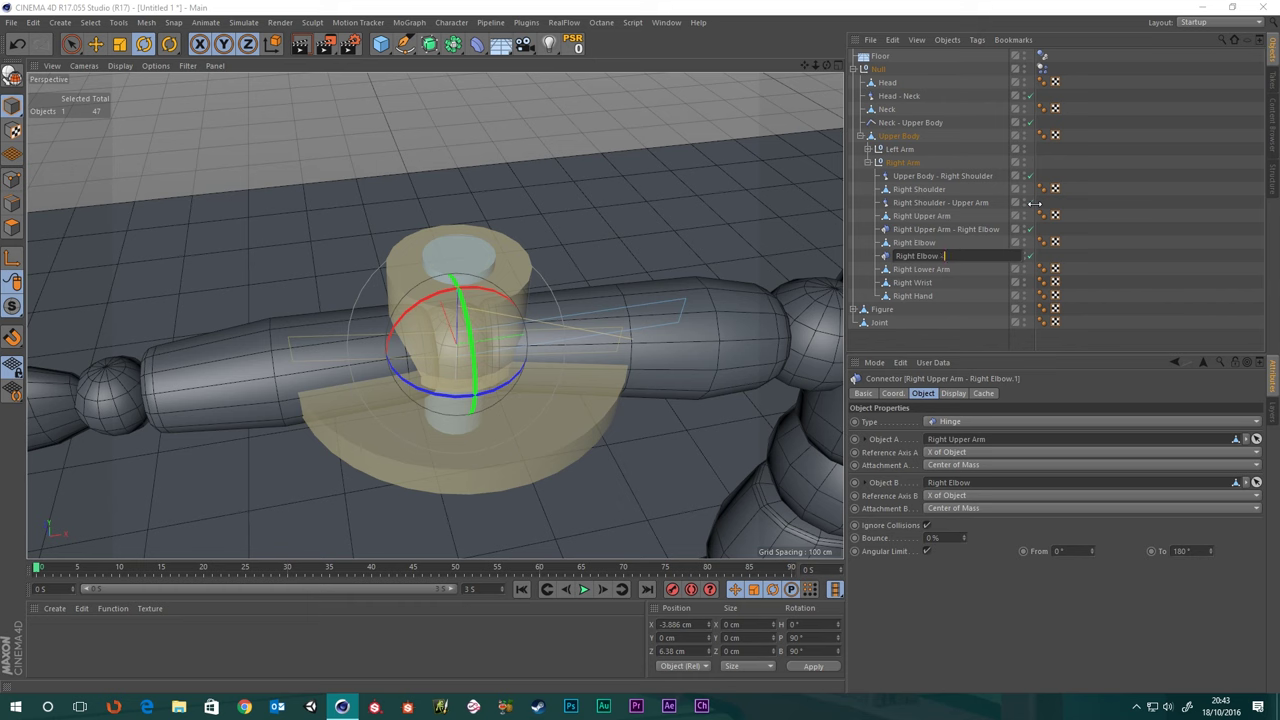
text(- Right Lower Arm)
key(Return)
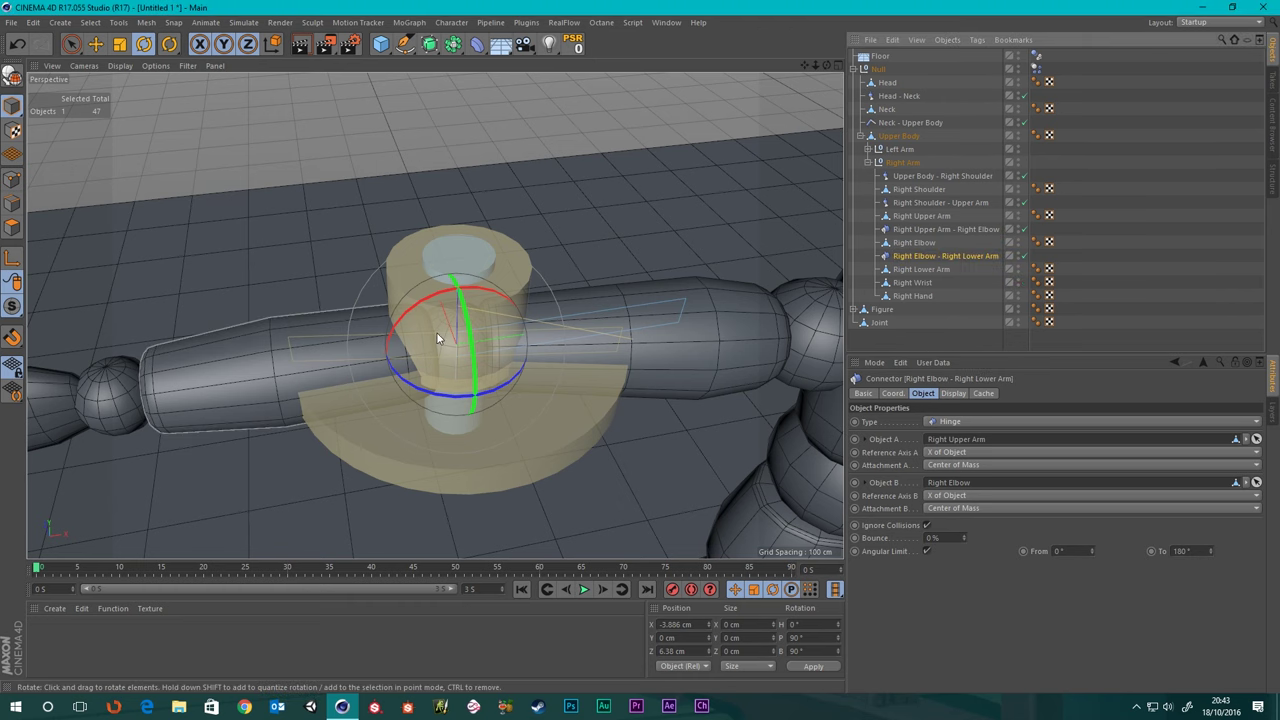
- Set the upper angular limit of the Right Elbow - Right Lower Arm hinge to 190°
scroll(437, 337, down, 2)
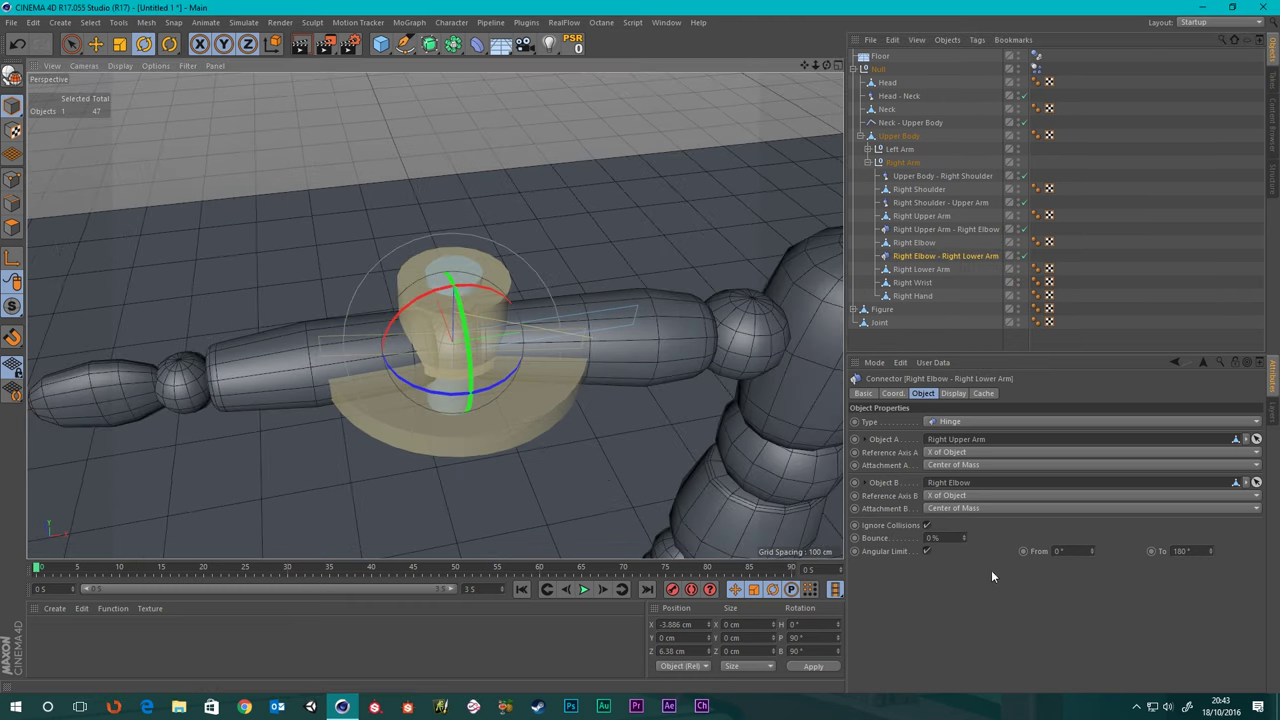
click(1182, 551)
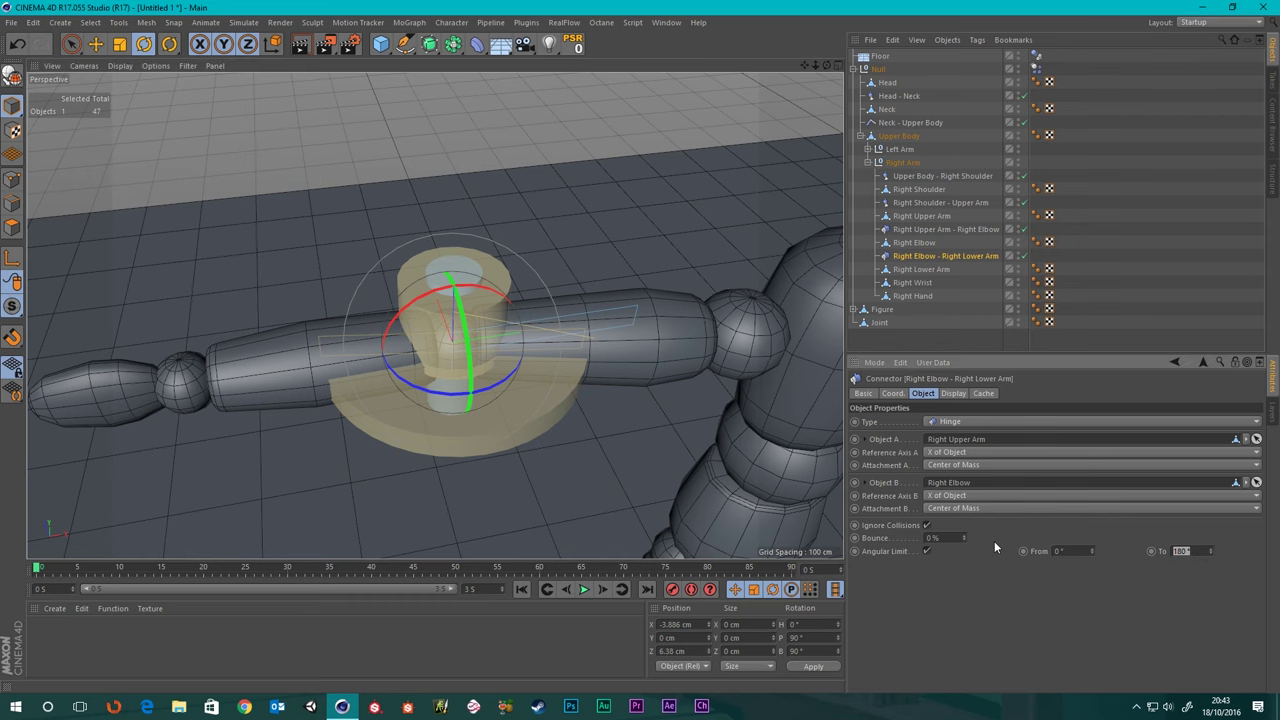
text(190)
key(Return)
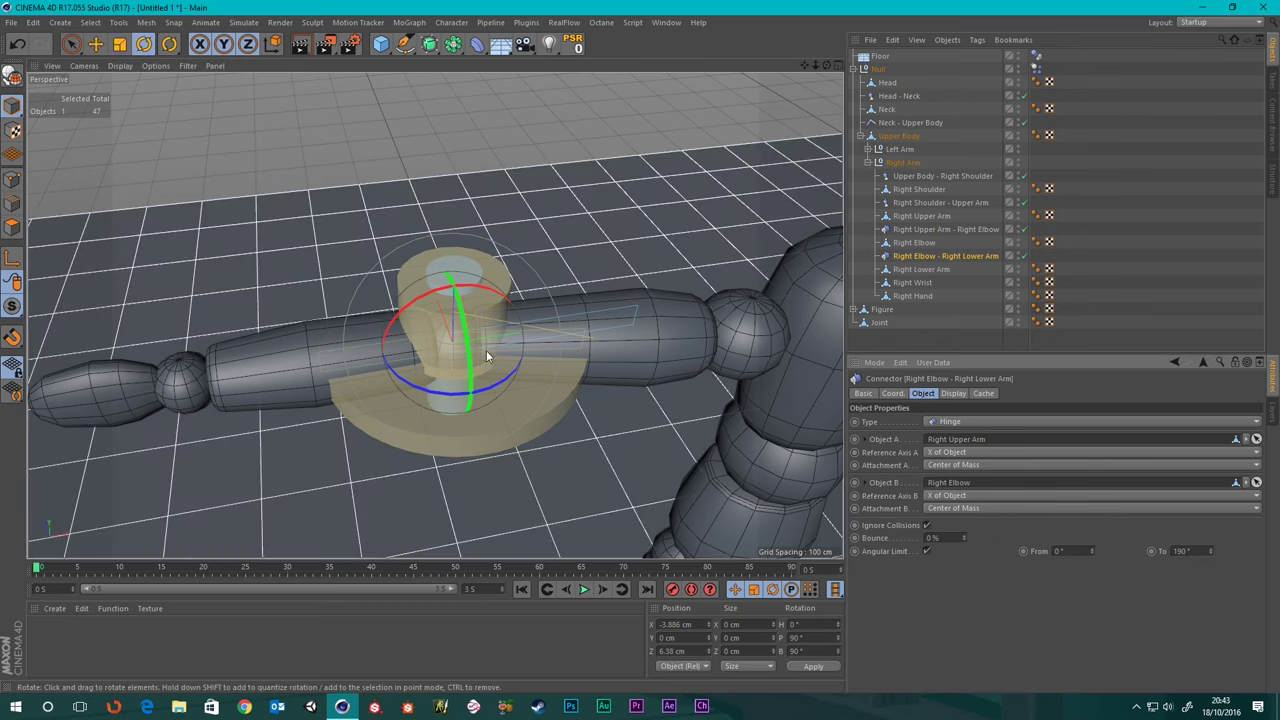
- Assign Right Elbow as Object A and Right Lower Arm as Object B of the duplicated hinge
mouse_move(486, 350)
alt+mouse_down()
mouse_move(594, 406)
mouse_move(561, 355)
mouse_move(474, 333)
alt+mouse_up()
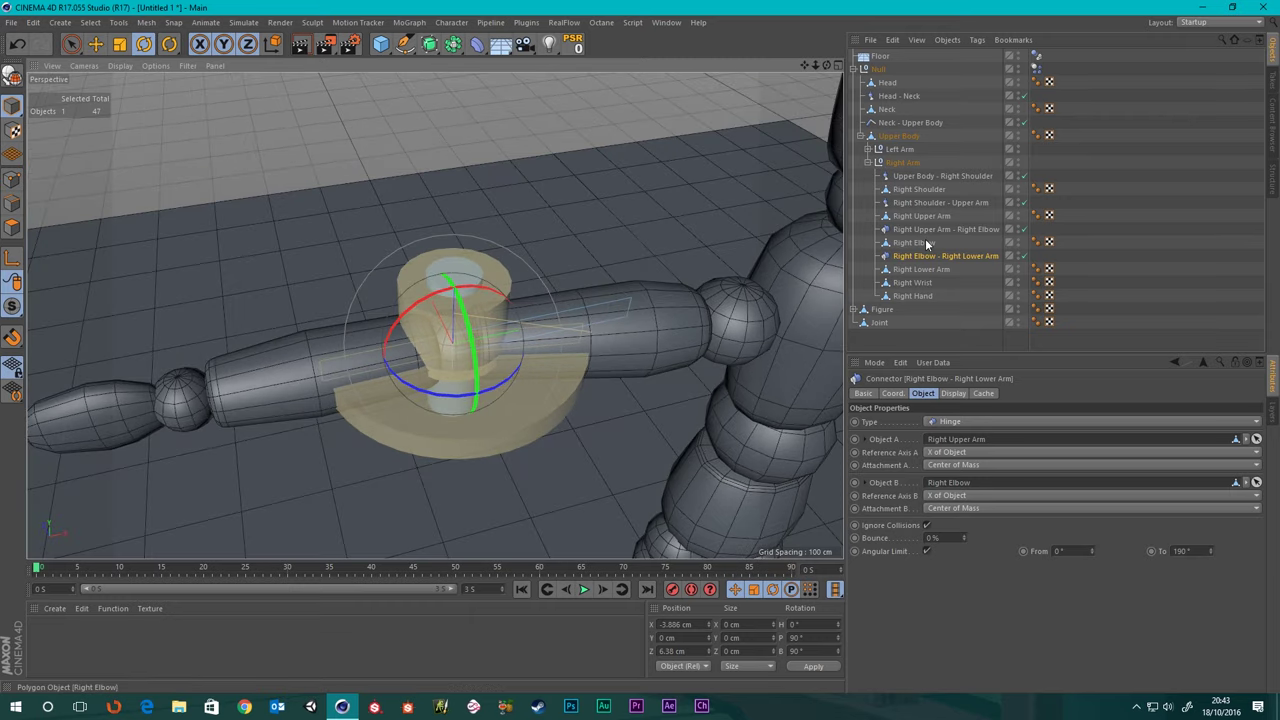
drag(926, 242, 972, 444)
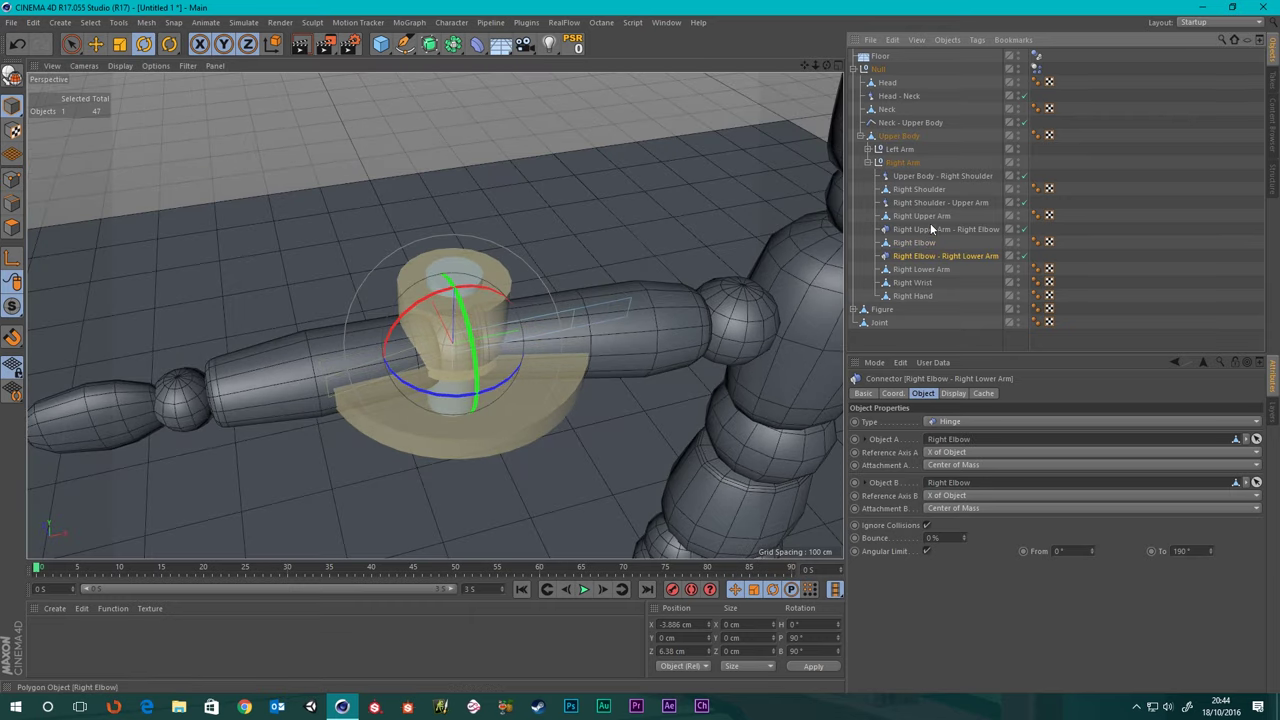
drag(925, 269, 967, 487)
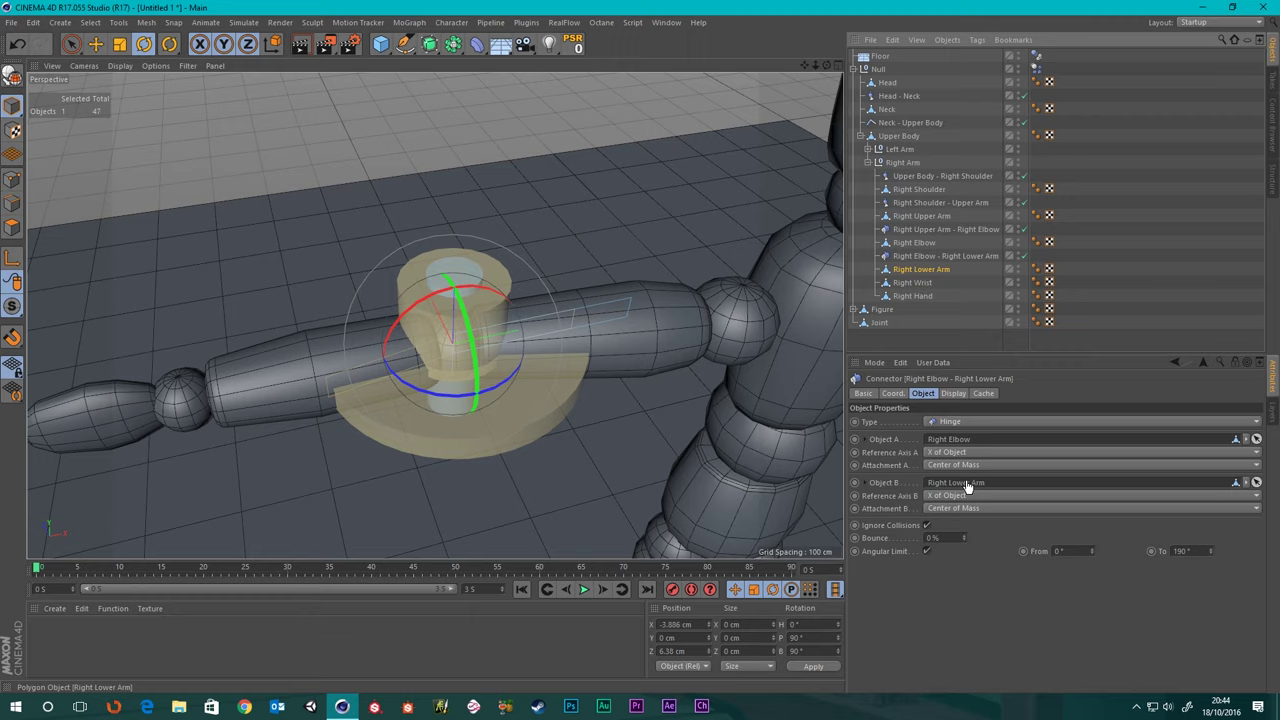
- Deselect everything, play the simulation with the whole figure in view to test the elbow connections, and return to the first frame
click(415, 168)
key(h)
alt+drag(506, 277, 519, 254)
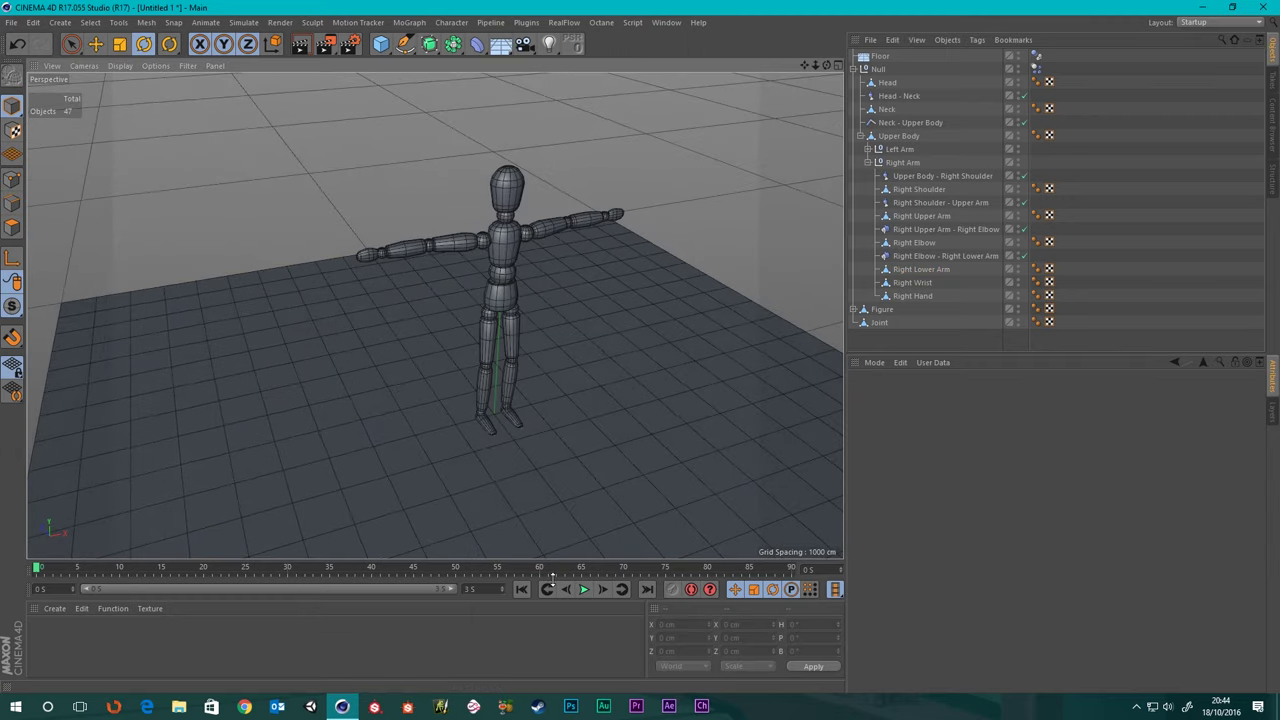
click(583, 590)
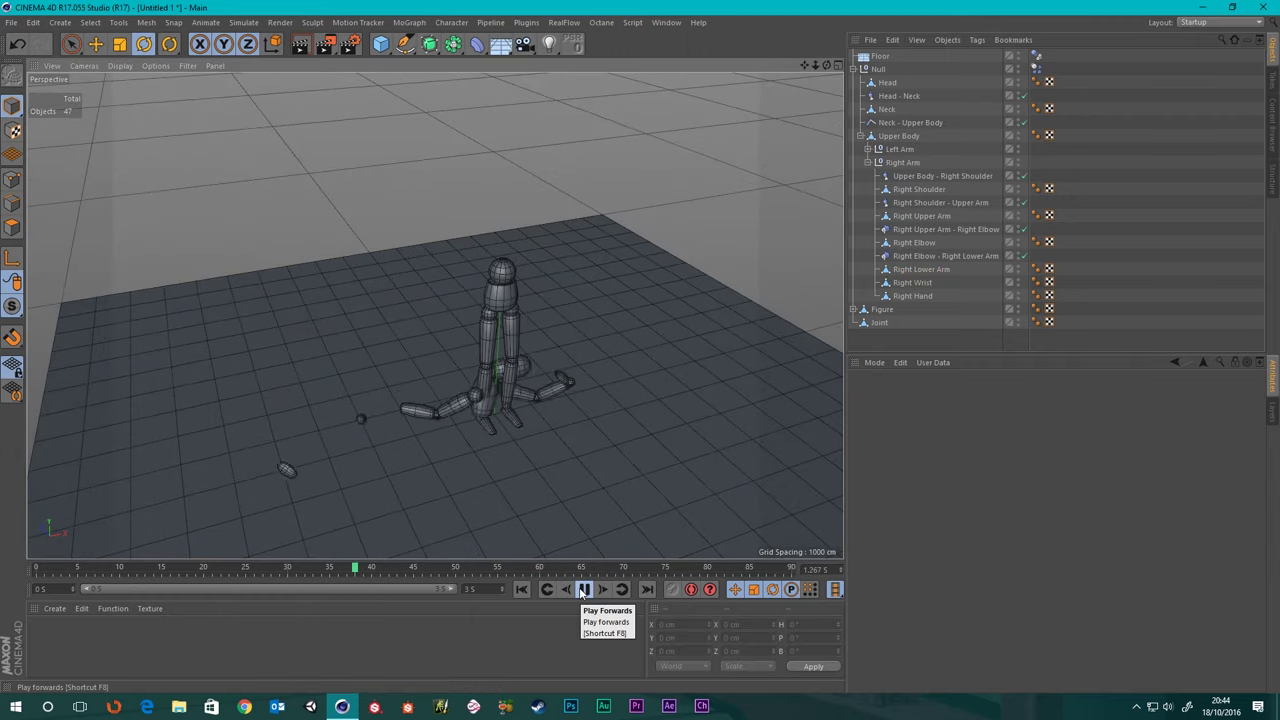
click(583, 590)
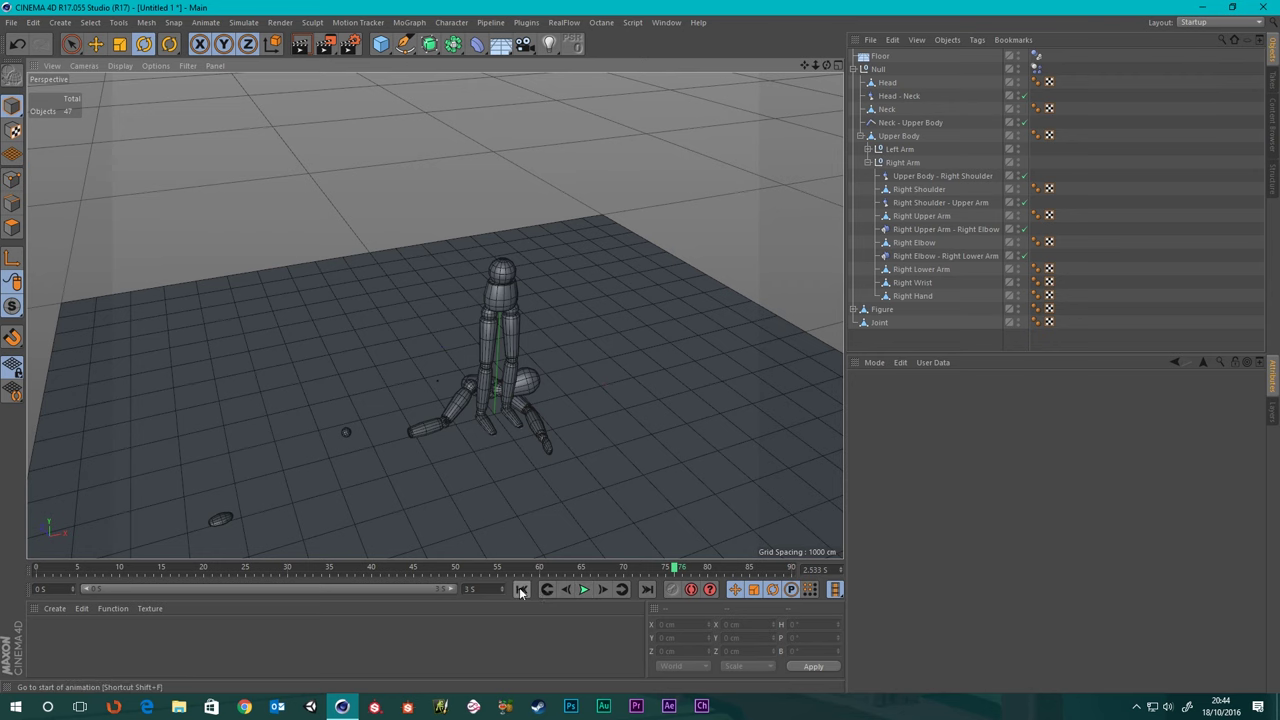
click(521, 589)
- Duplicate the Right Elbow - Right Lower Arm connector below Right Lower Arm and rename the copy Right Lower Arm - Right Wrist
scroll(463, 218, up, 5)
alt+middle_drag(441, 214, 405, 239)
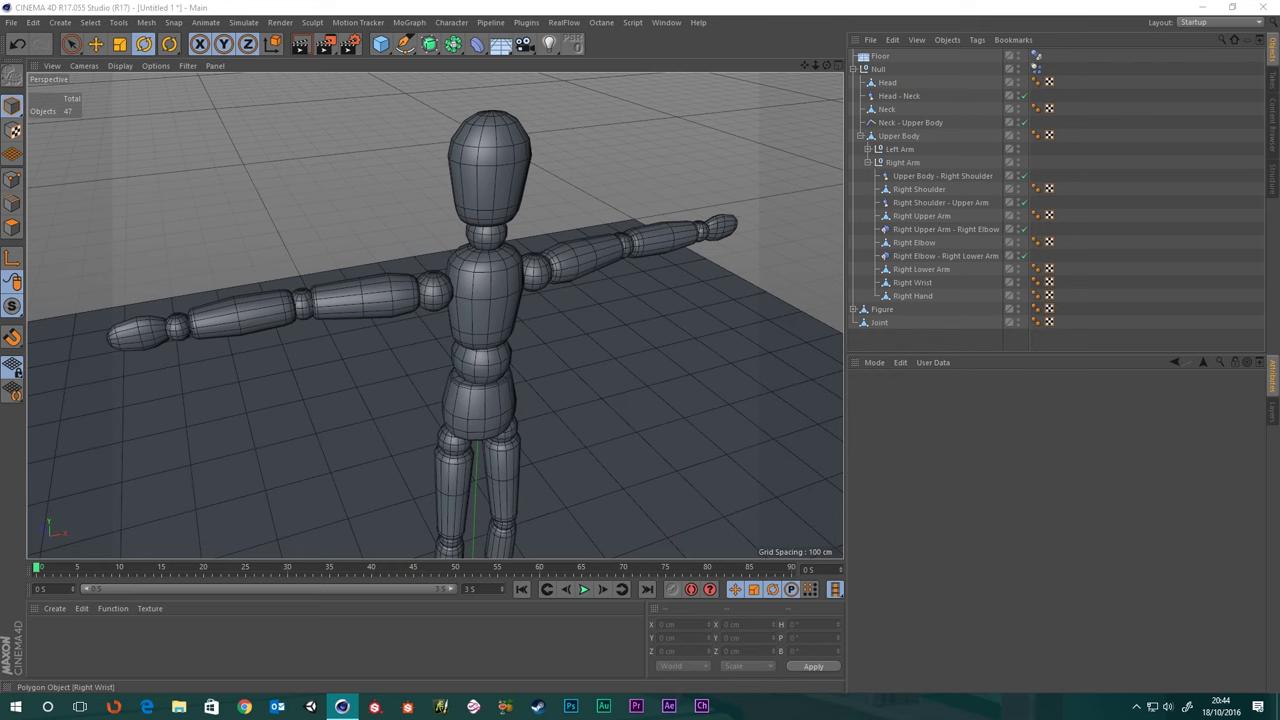
click(928, 255)
drag(928, 258, 918, 283)
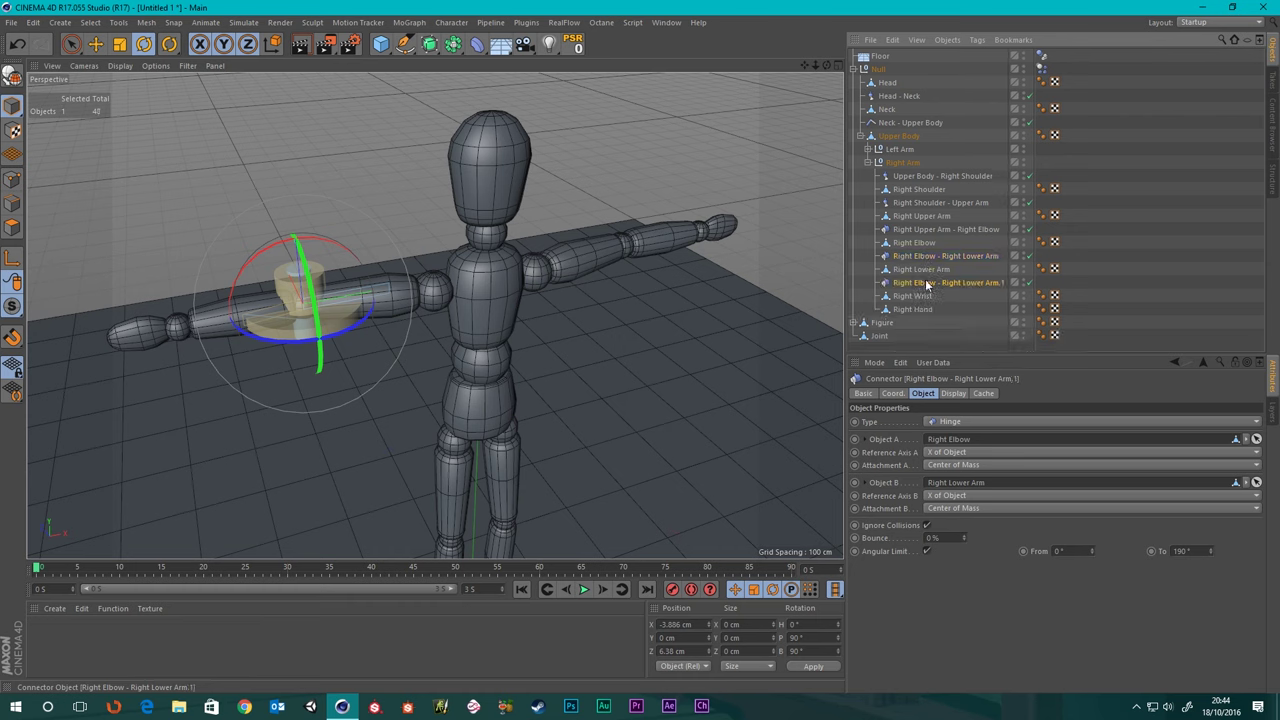
double_click(926, 284)
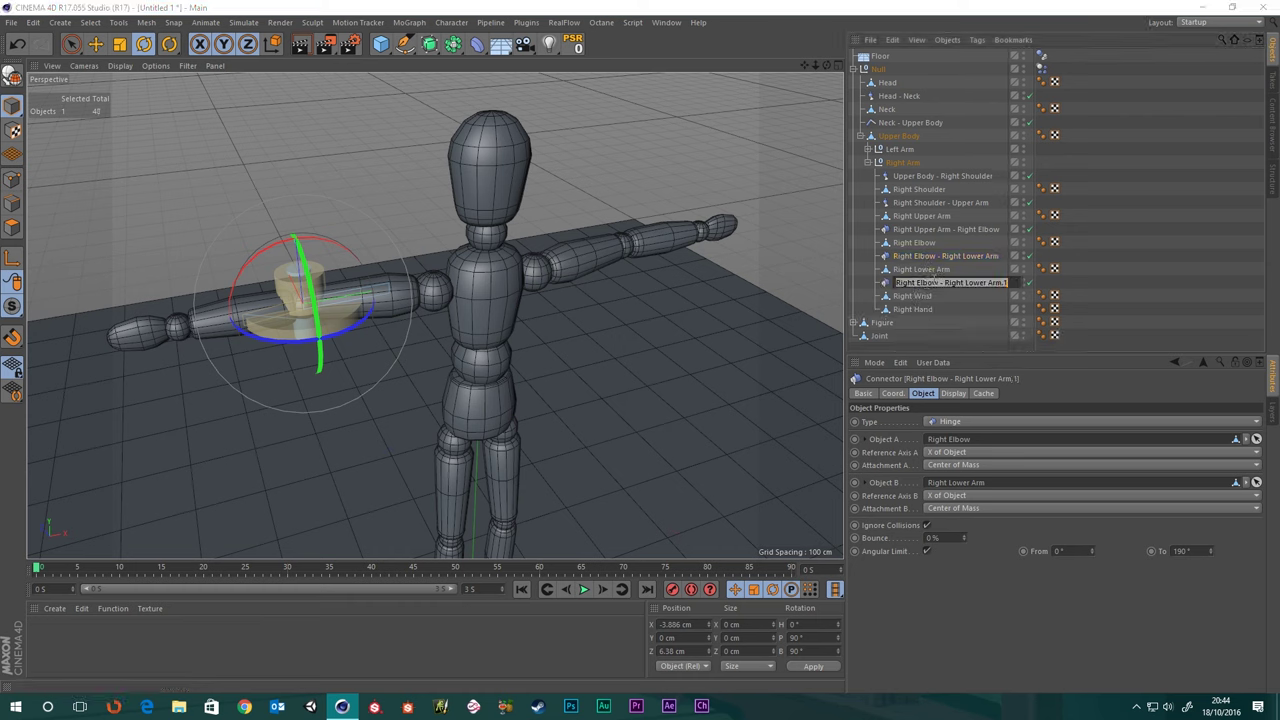
click(945, 282)
key(BackSpace)
key(BackSpace)
key(BackSpace)
key(BackSpace)
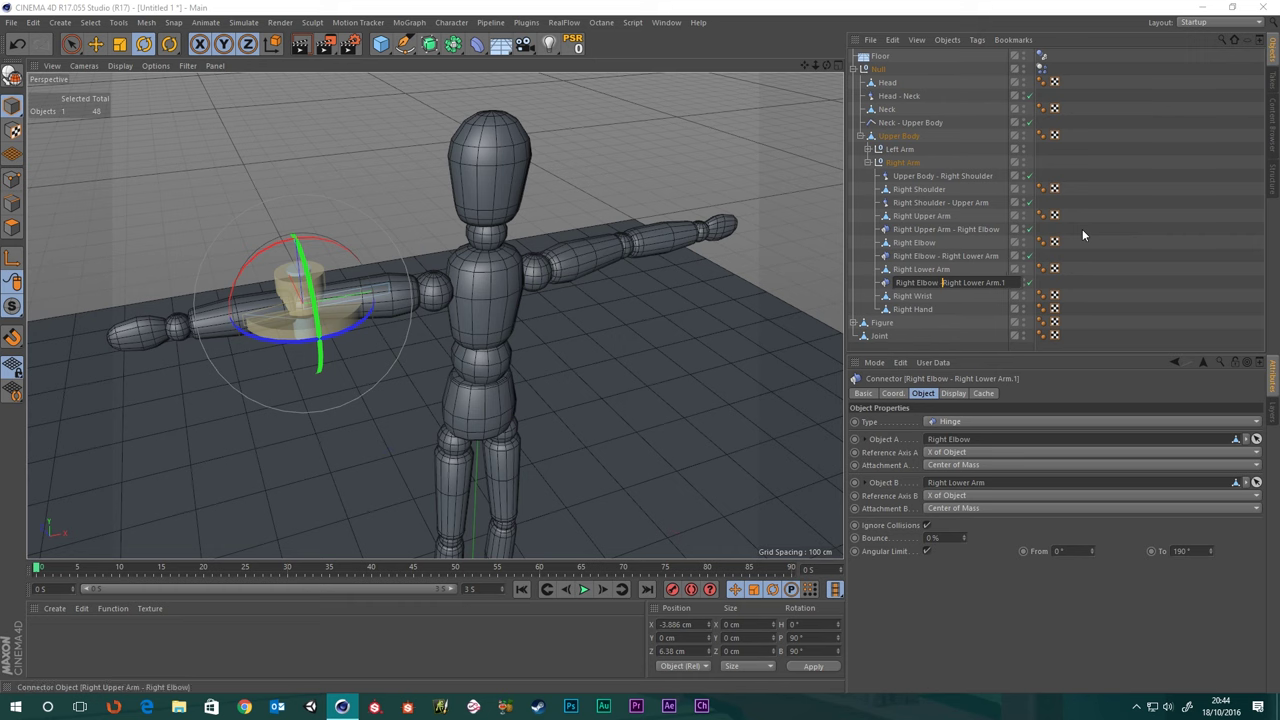
key(BackSpace)
key(BackSpace)
key(BackSpace)
key(BackSpace)
key(BackSpace)
key(BackSpace)
key(BackSpace)
key(BackSpace)
key(BackSpace)
key(BackSpace)
text(- )
text(Righ)
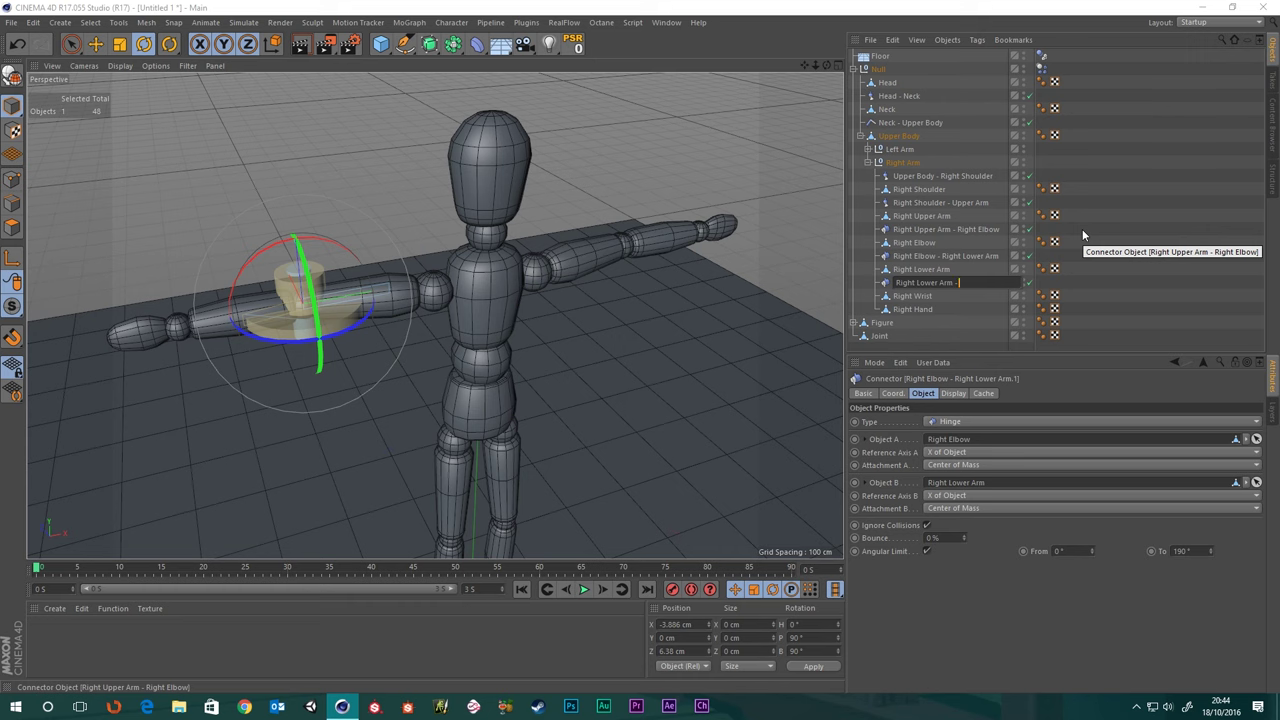
text(t Wrist)
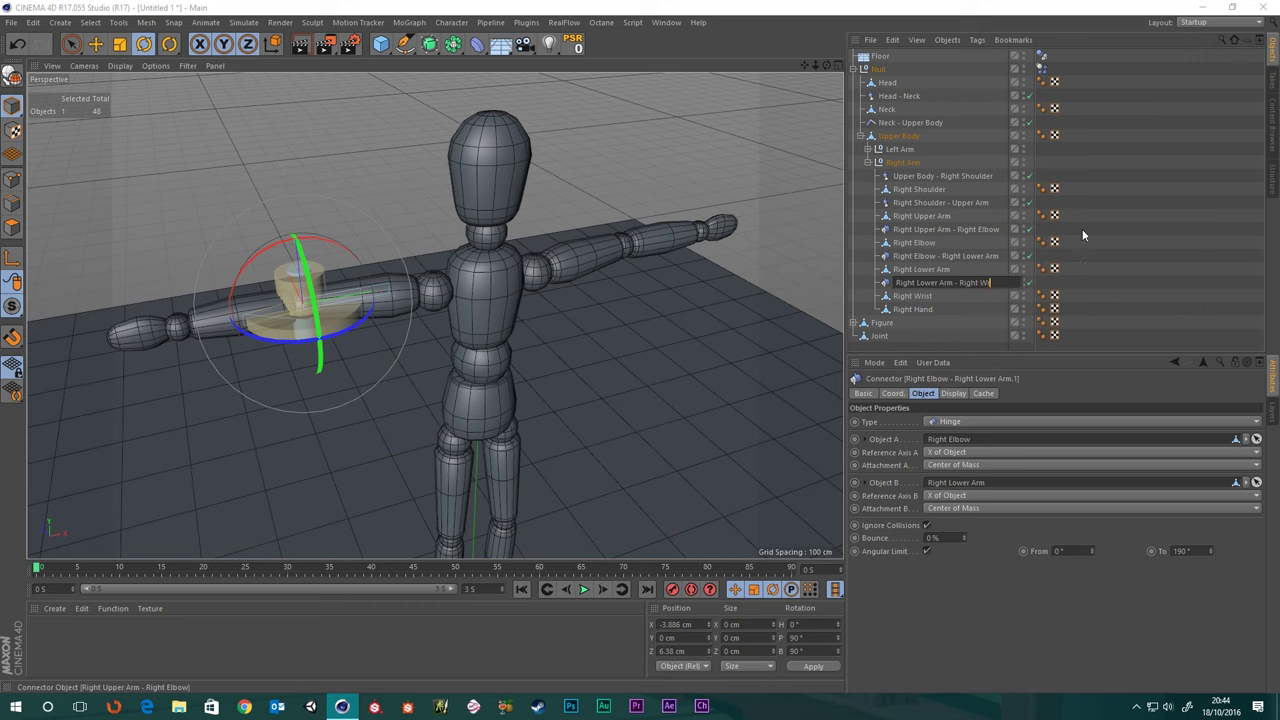
key(Return)
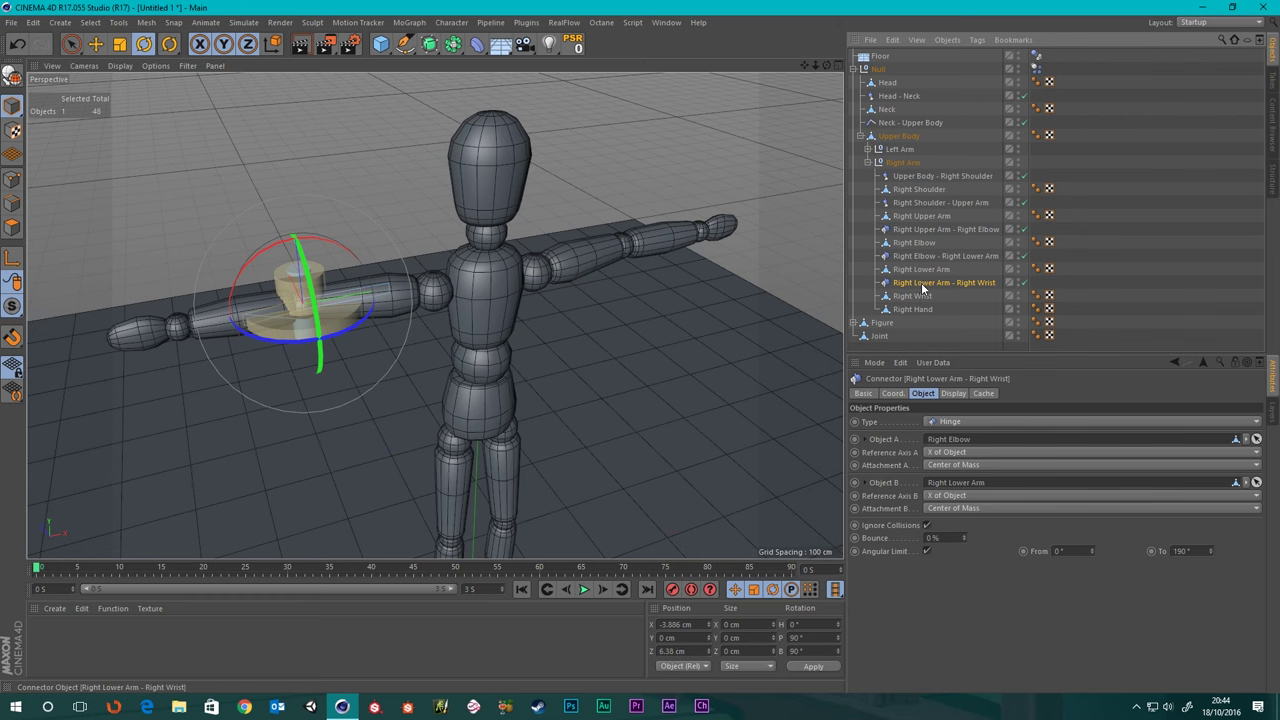
- Centre the Right Lower Arm - Right Wrist hinge on the wrist by temporarily parenting it to Right Wrist and setting its X position to 0 cm
drag(921, 297, 921, 298)
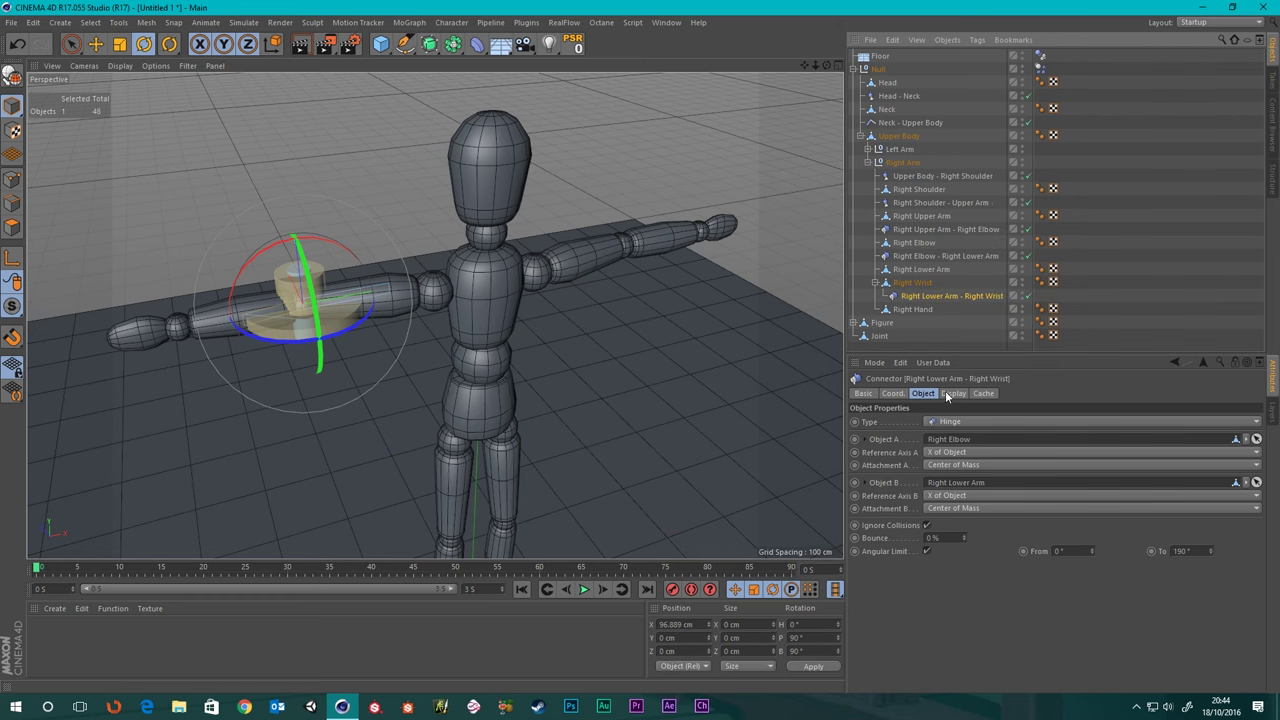
click(897, 393)
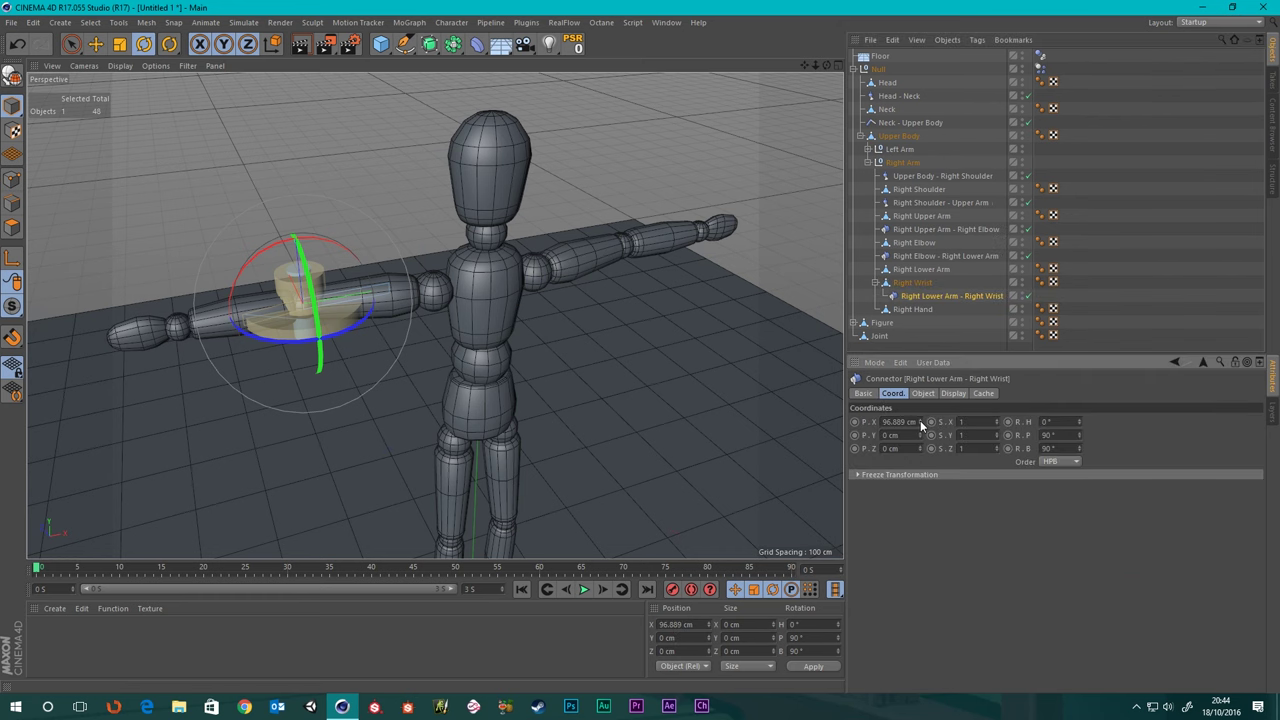
right_click(920, 422)
scroll(103, 317, up, 8)
scroll(468, 372, down, 7)
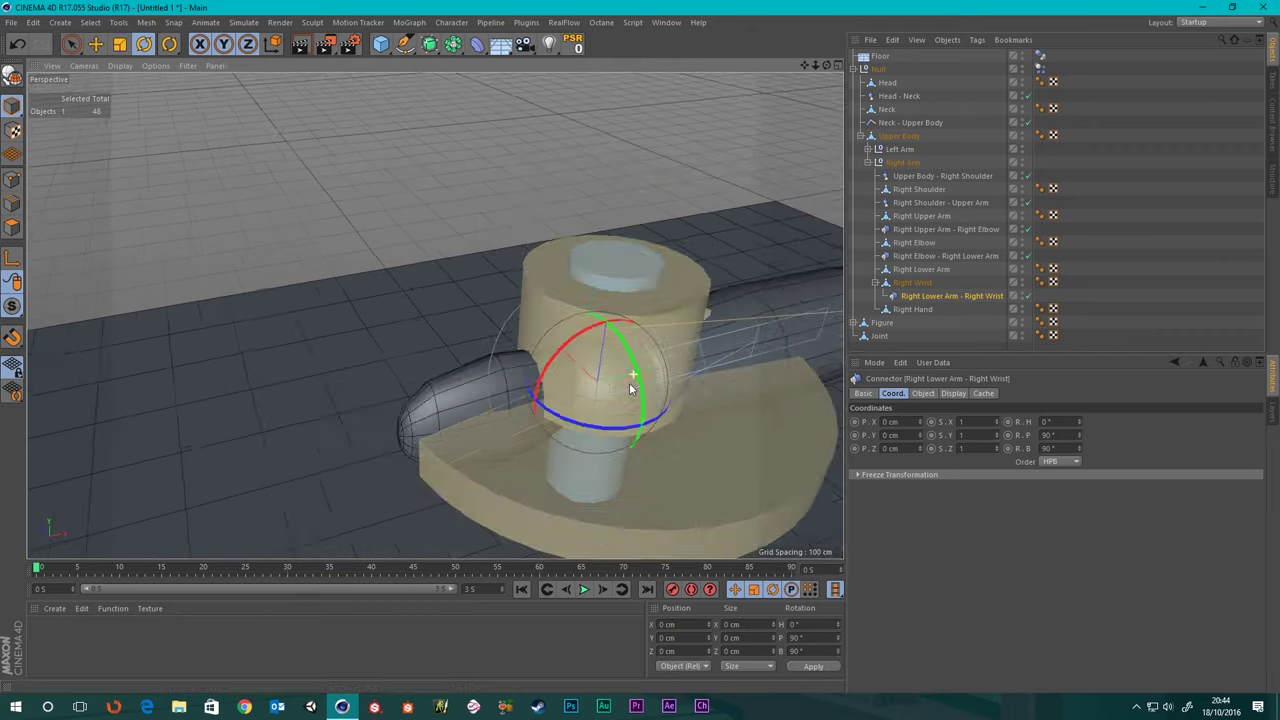
alt+middle_drag(729, 346, 560, 360)
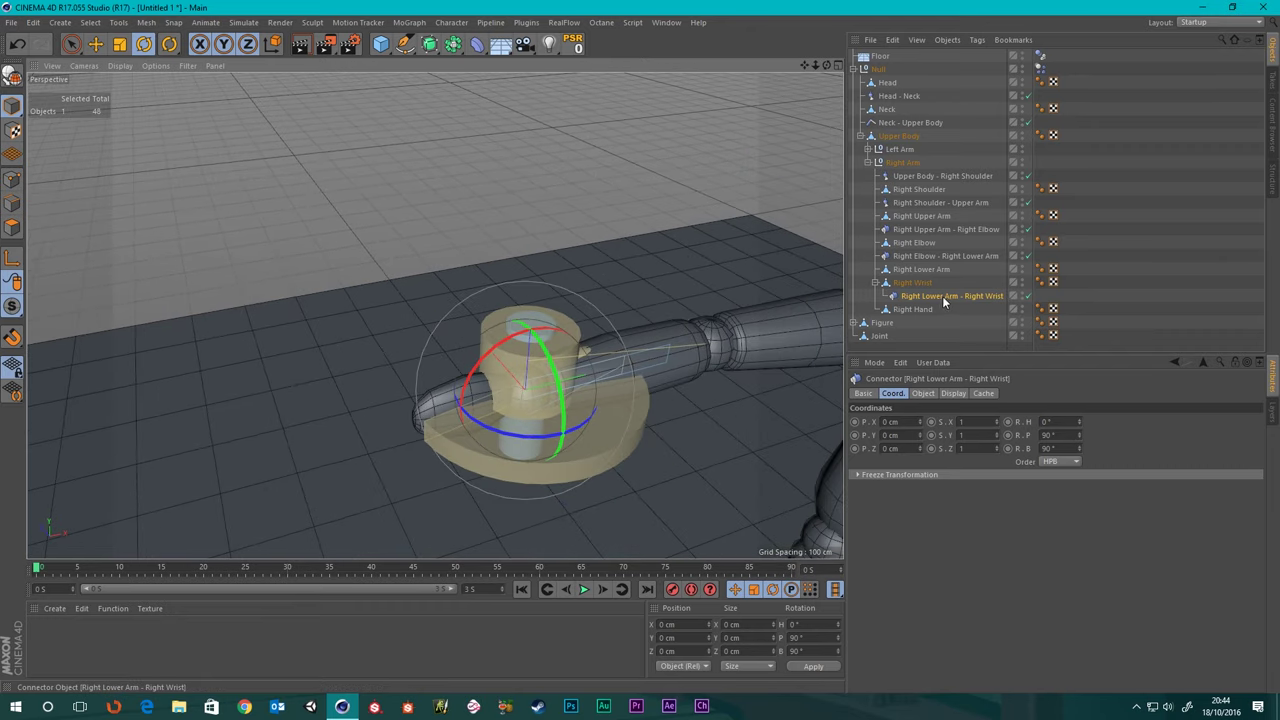
drag(942, 296, 915, 283)
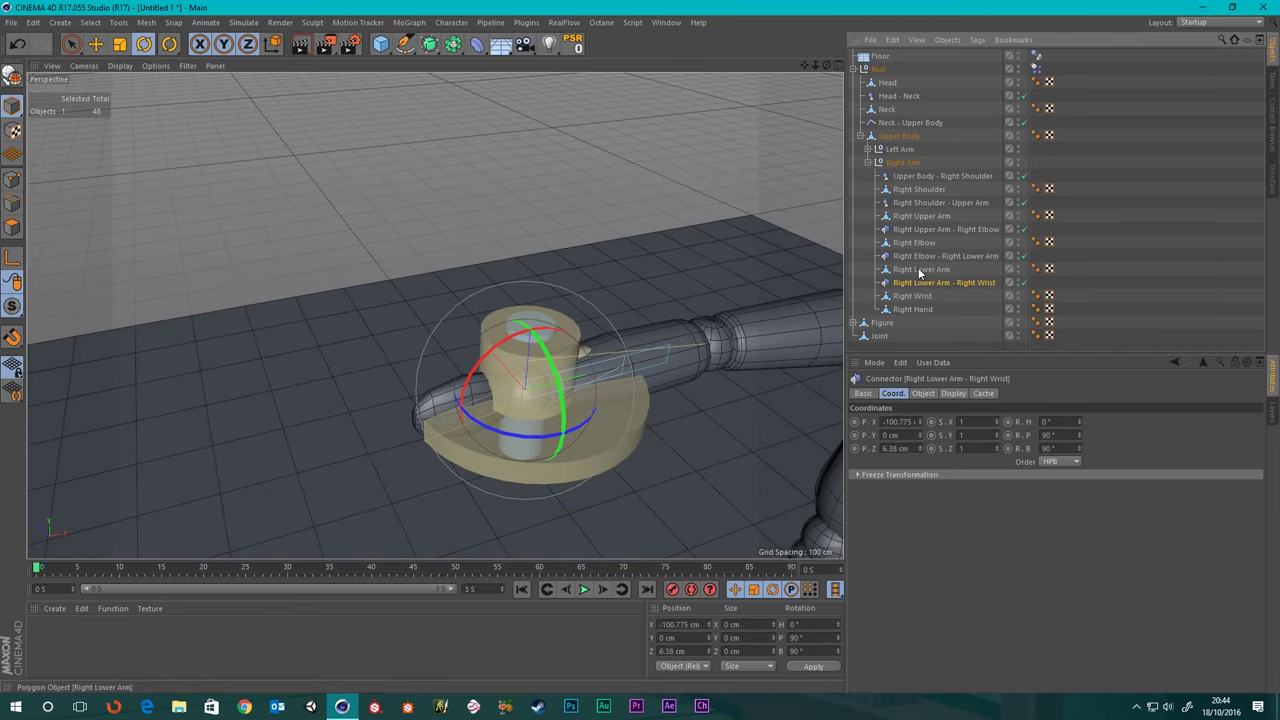
- Assign Right Lower Arm as Object A and Right Wrist as Object B of the wrist hinge, and deselect everything
click(922, 393)
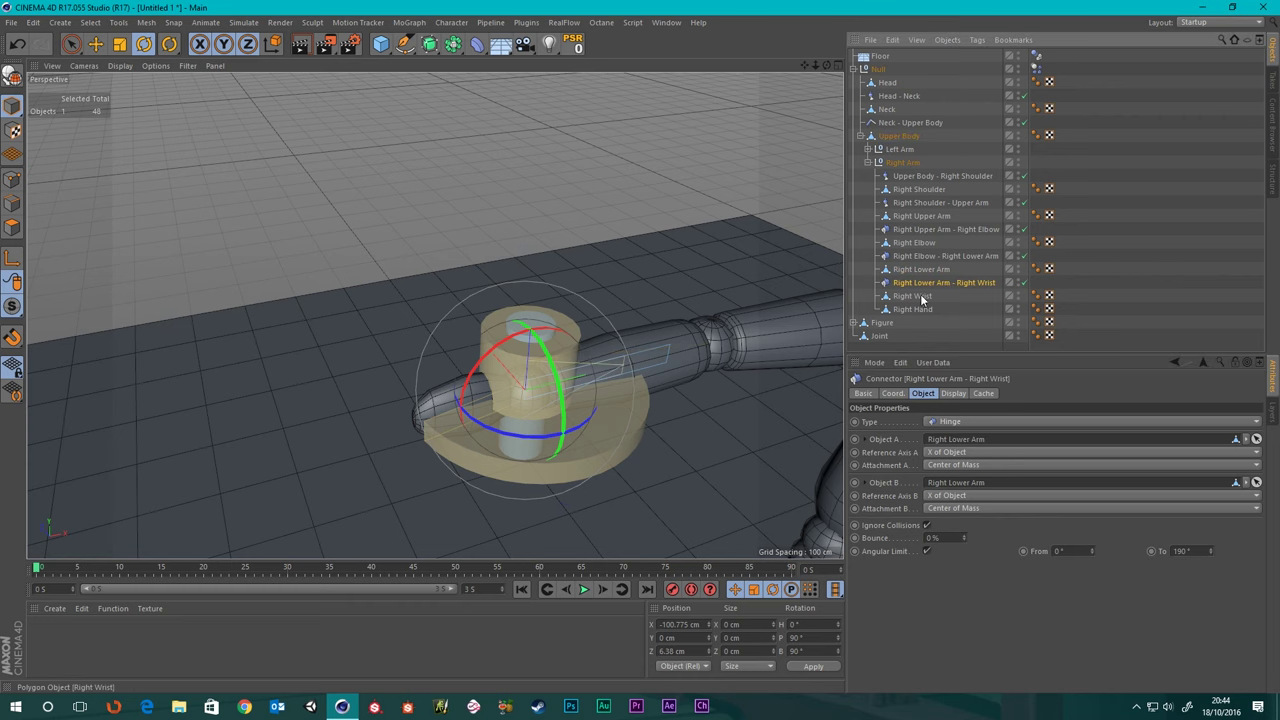
drag(913, 296, 962, 494)
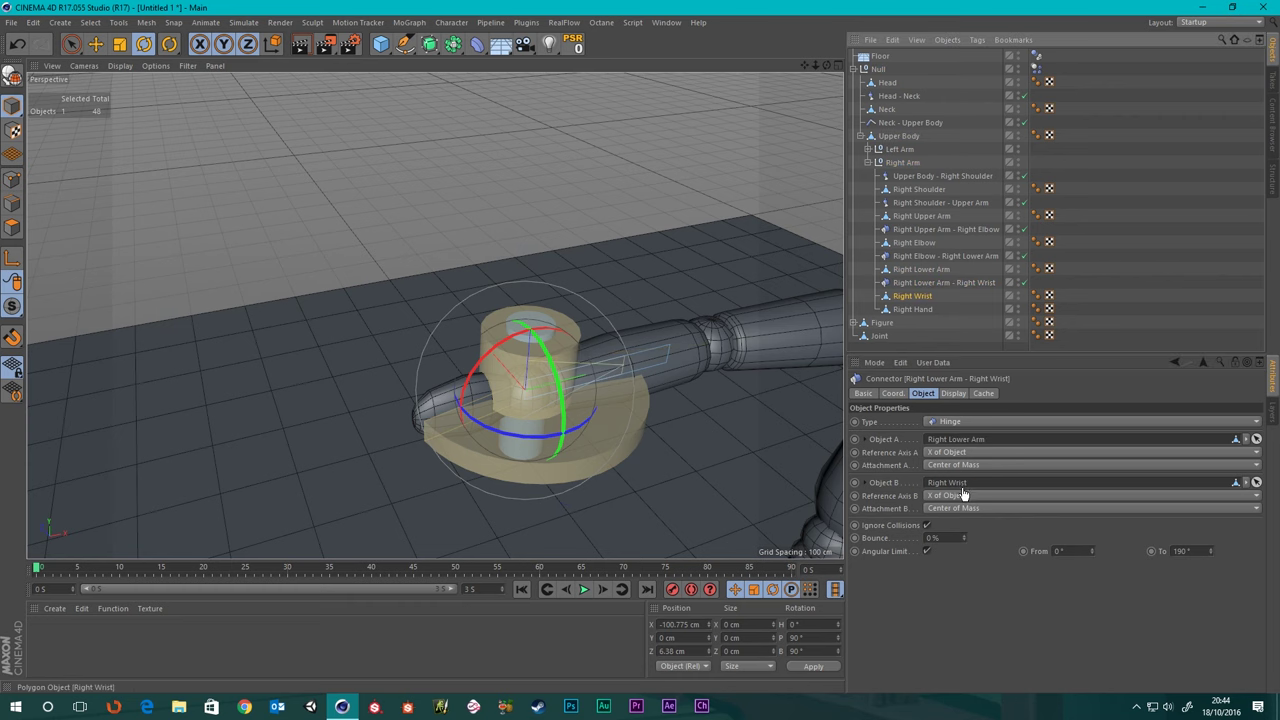
click(420, 95)
- Play the simulation with the figure in view to test the wrist connection, and return to the first frame
scroll(477, 246, down, 5)
click(584, 589)
scroll(569, 423, down, 6)
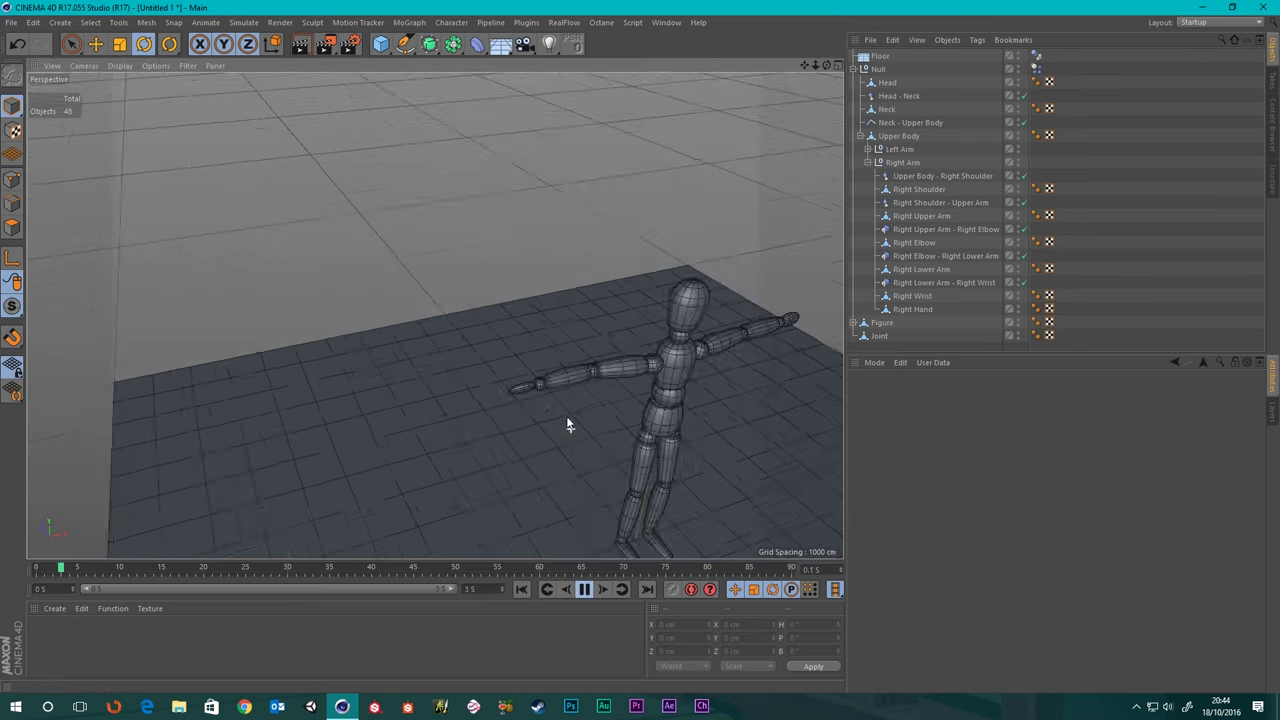
click(584, 589)
click(522, 589)
- Duplicate the Right Lower Arm - Right Wrist connector below Right Wrist and rename the copy Right Wrist - Right Hand
scroll(560, 443, up, 10)
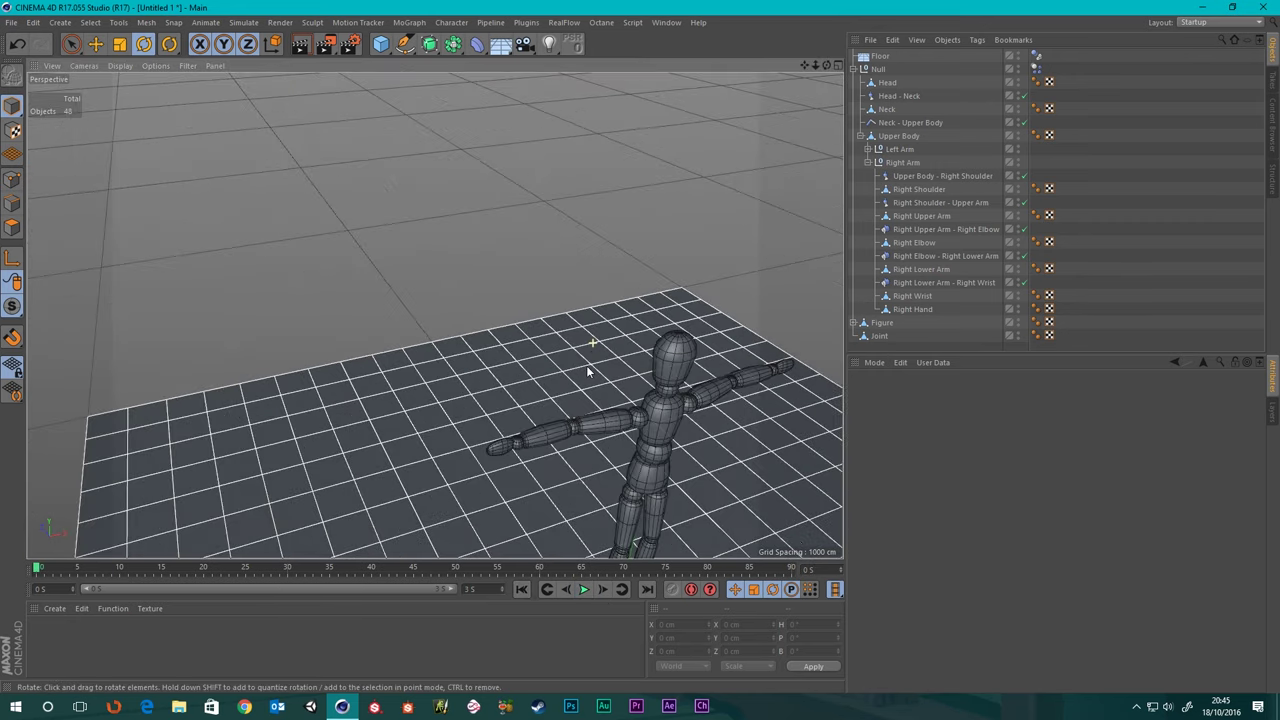
scroll(538, 447, down, 4)
alt+middle_drag(624, 402, 604, 327)
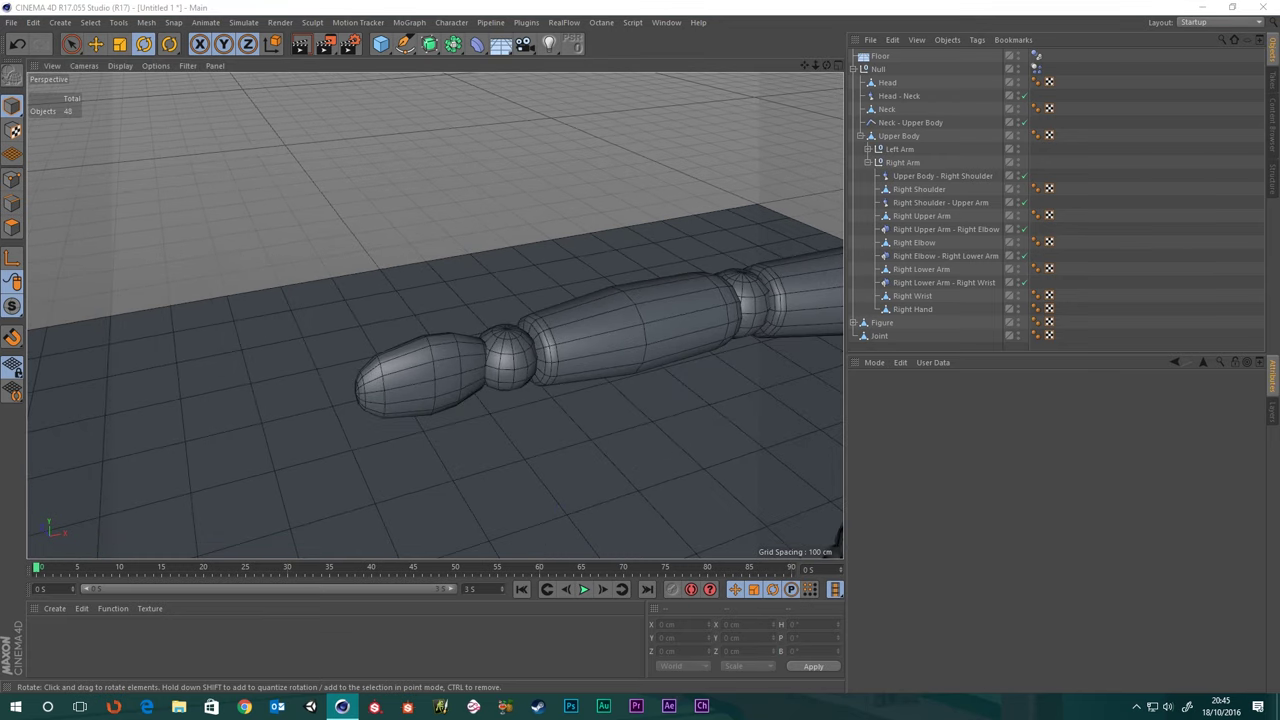
click(921, 282)
ctrl+drag(921, 283, 926, 305)
double_click(940, 309)
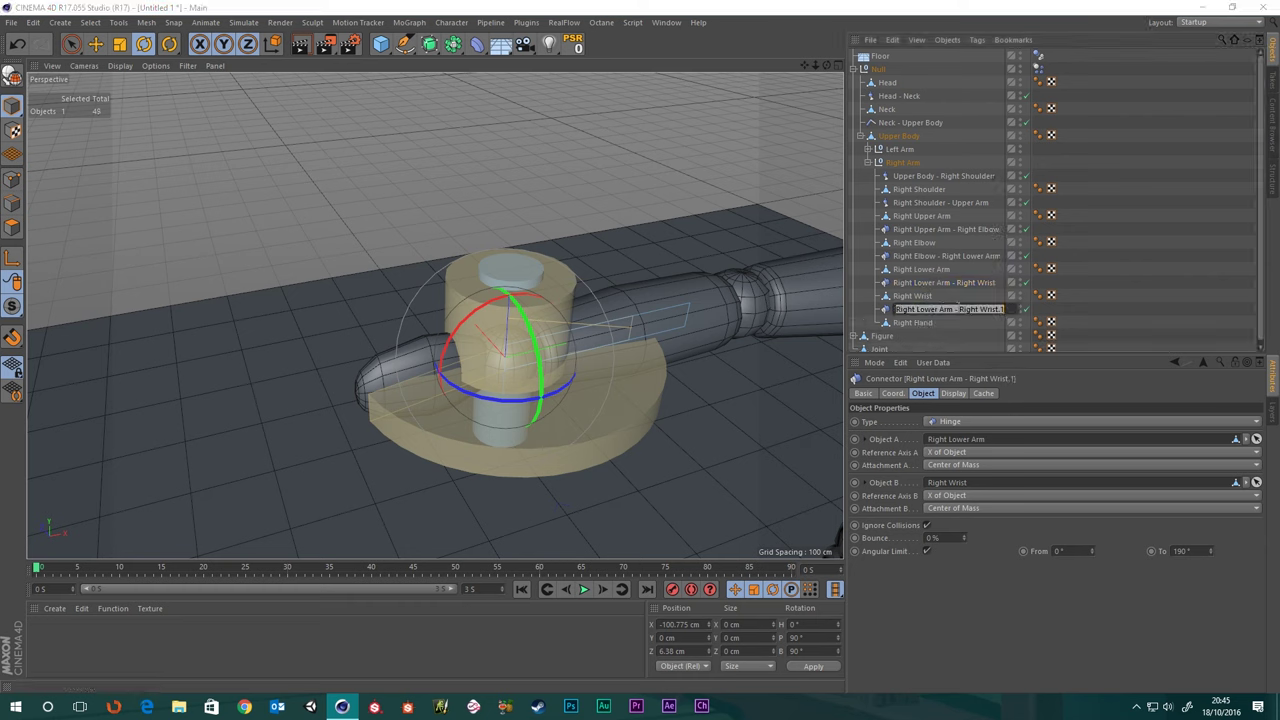
click(956, 308)
key(BackSpace)
key(BackSpace)
key(BackSpace)
key(BackSpace)
key(BackSpace)
key(BackSpace)
key(BackSpace)
key(BackSpace)
key(BackSpace)
key(BackSpace)
key(BackSpace)
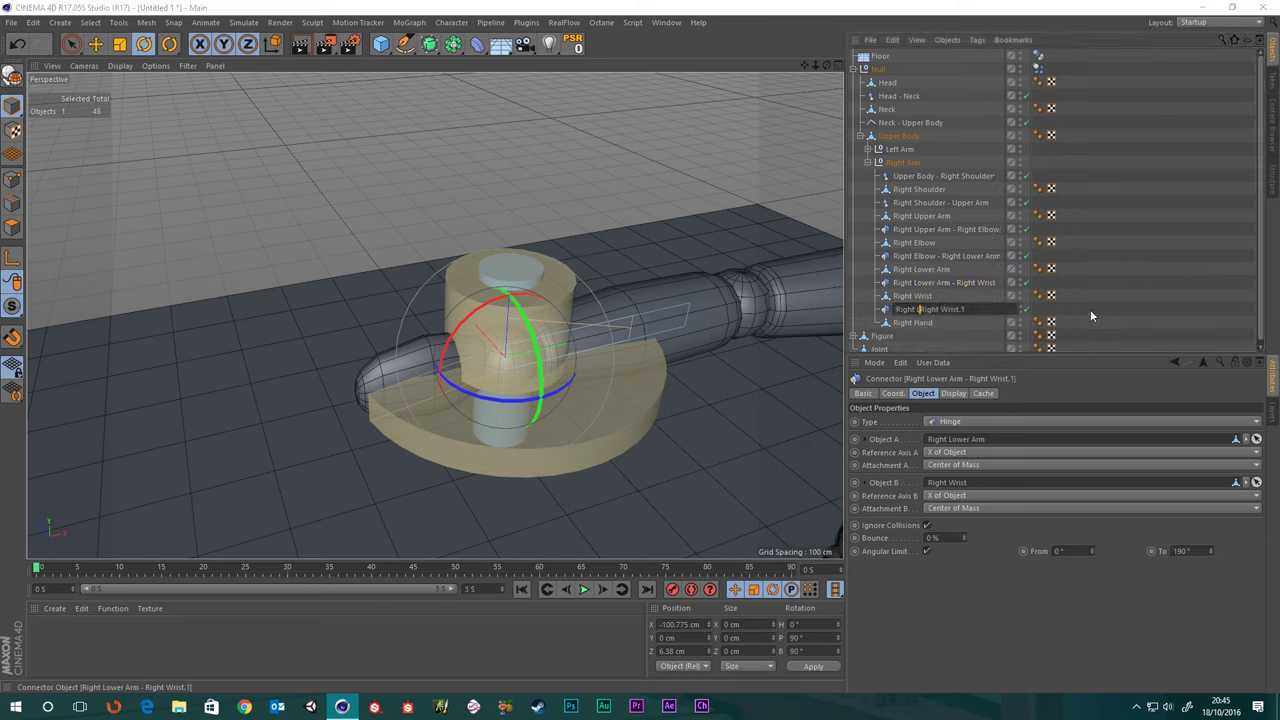
key(BackSpace)
key(BackSpace)
key(BackSpace)
key(BackSpace)
key(BackSpace)
key(BackSpace)
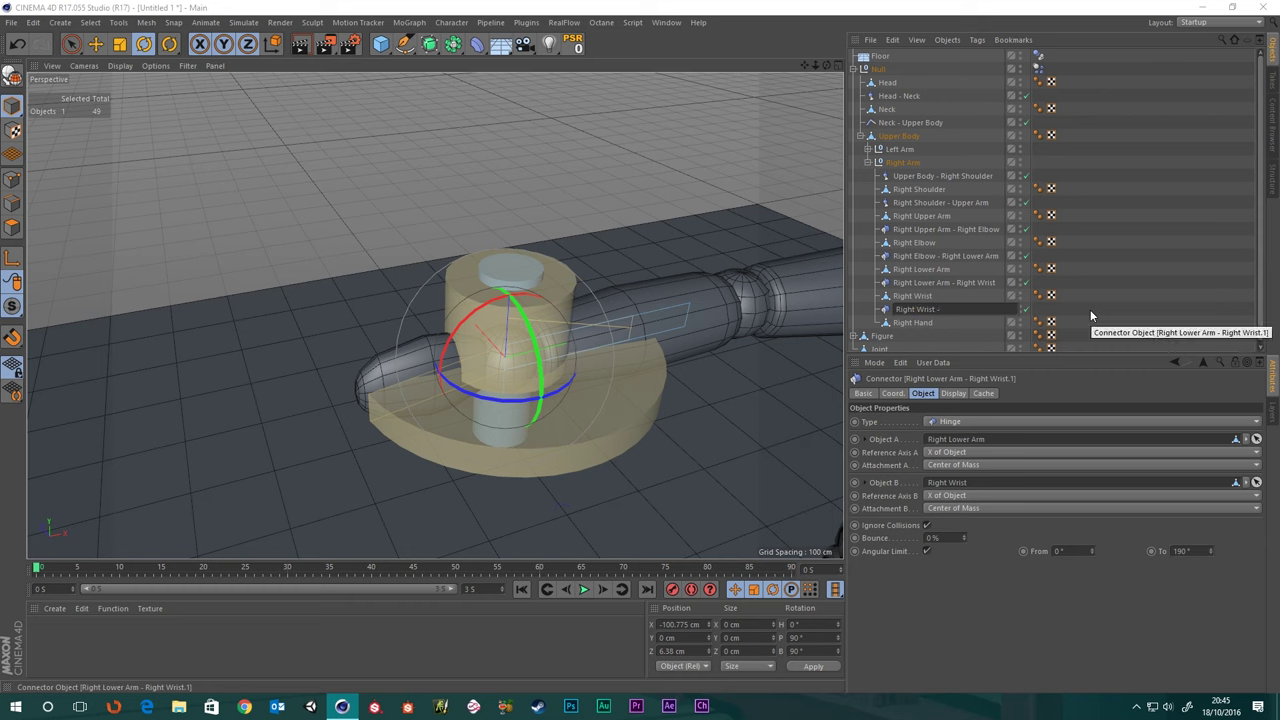
text(Right)
text( Hand)
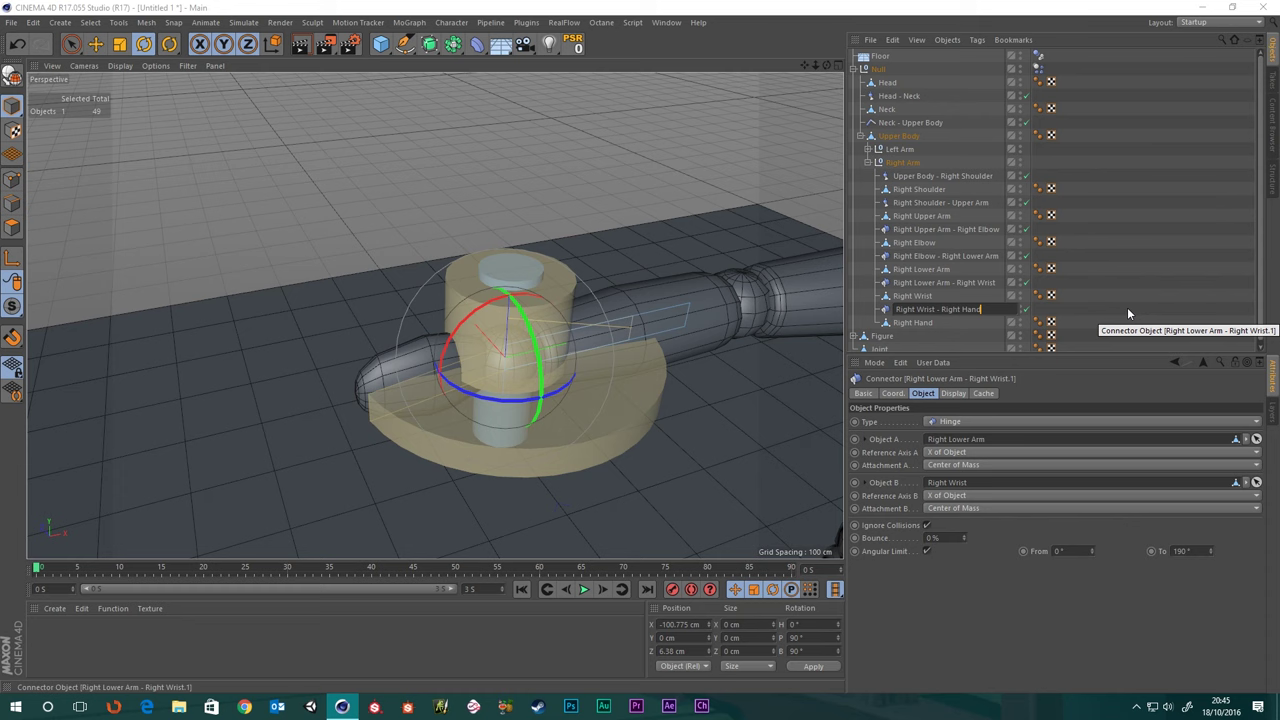
key(Return)
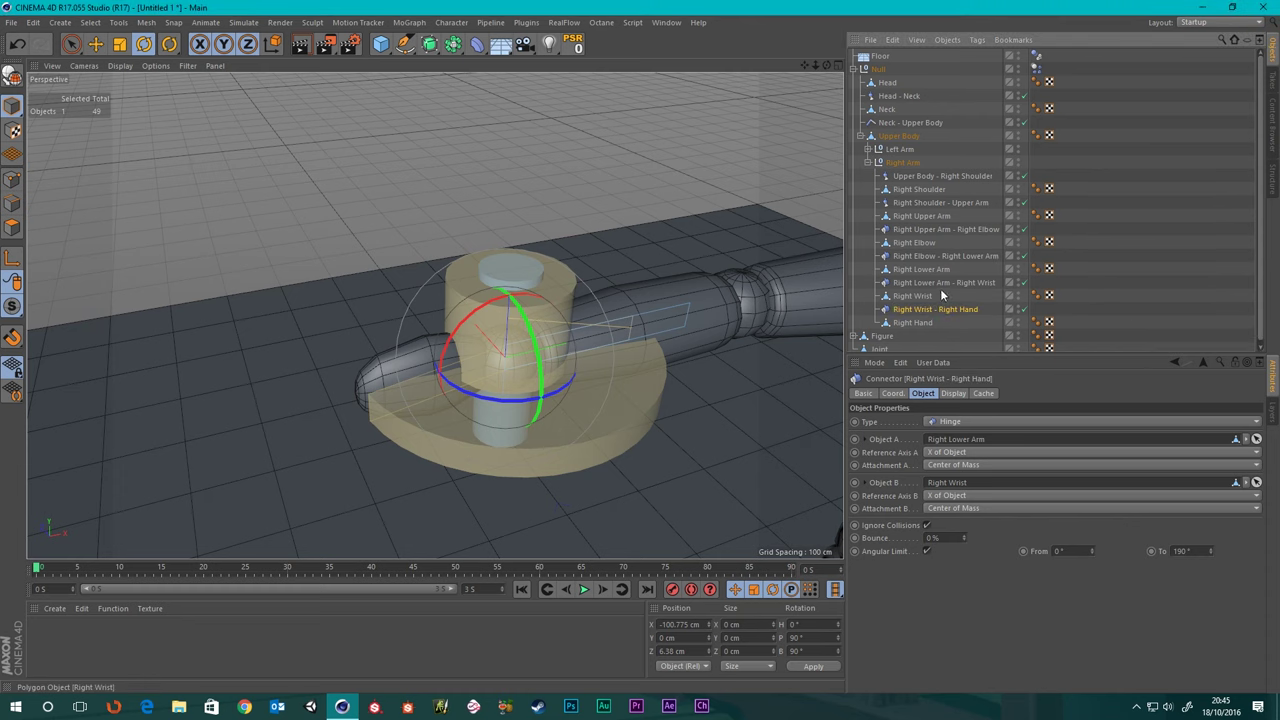
- Assign Right Wrist as Object A and Right Hand as Object B of the Right Wrist - Right Hand hinge
drag(914, 297, 960, 443)
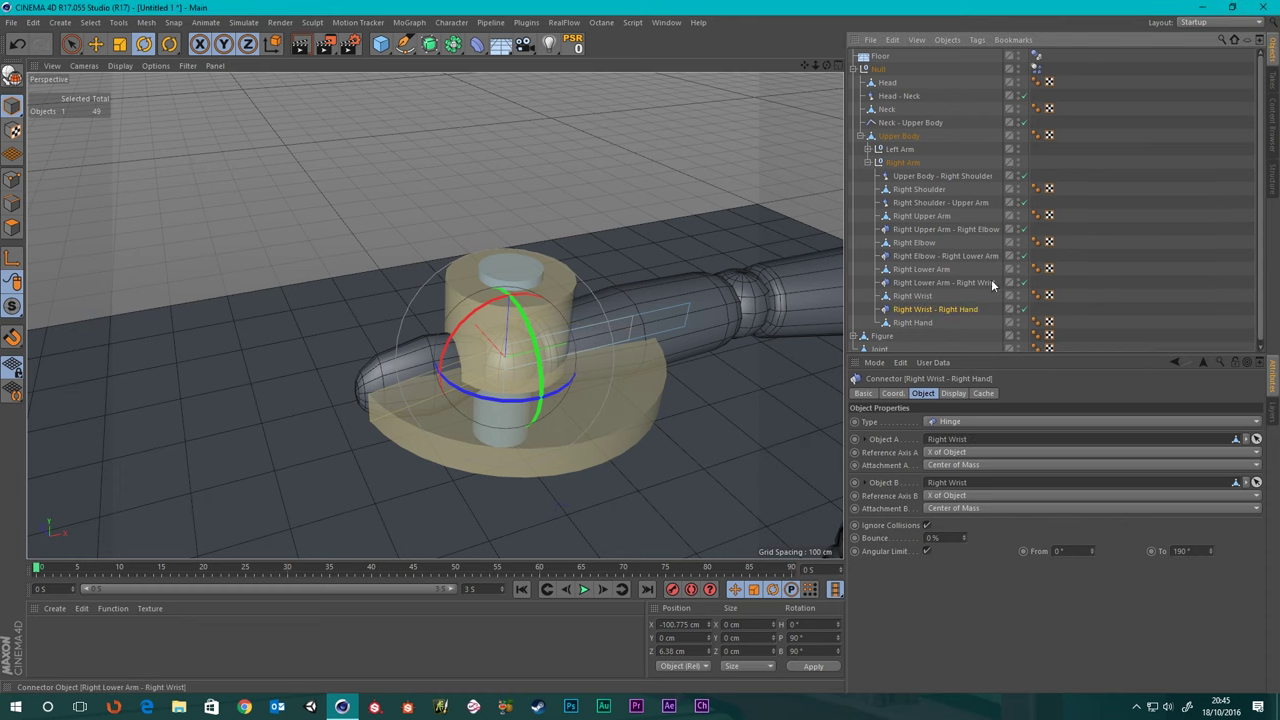
drag(912, 322, 963, 490)
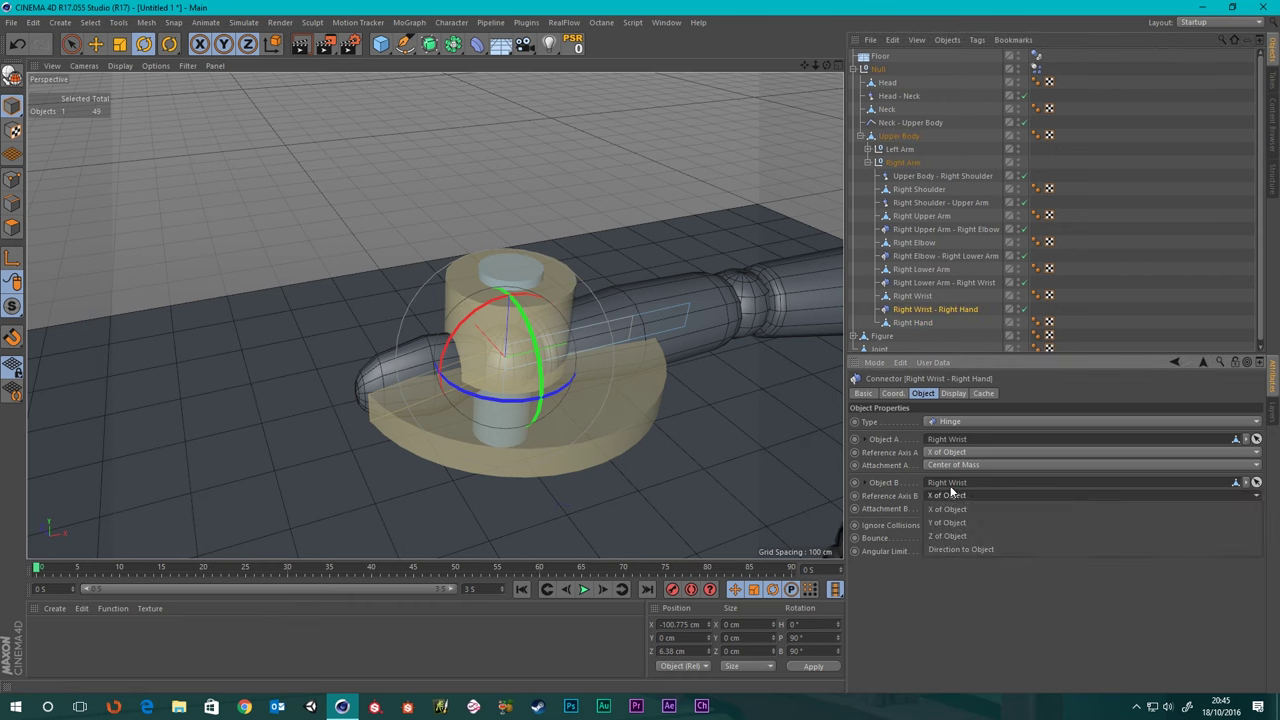
click(955, 488)
click(922, 323)
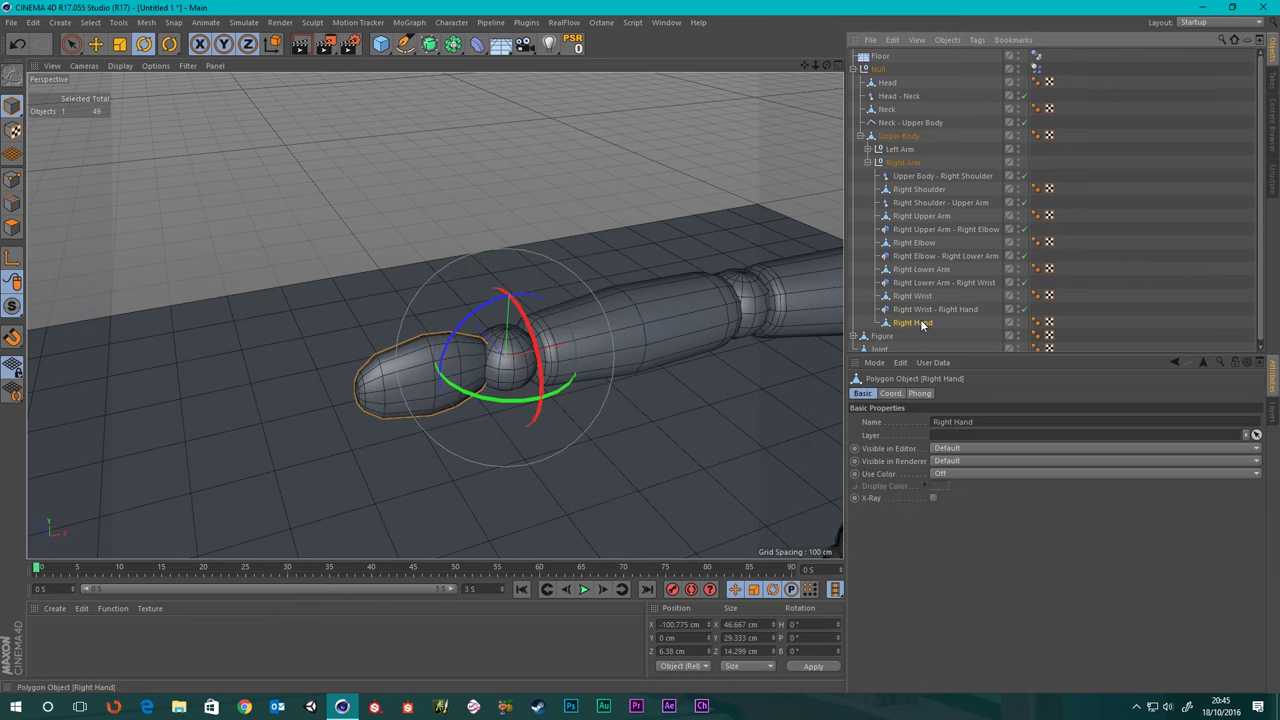
click(921, 311)
drag(922, 321, 957, 490)
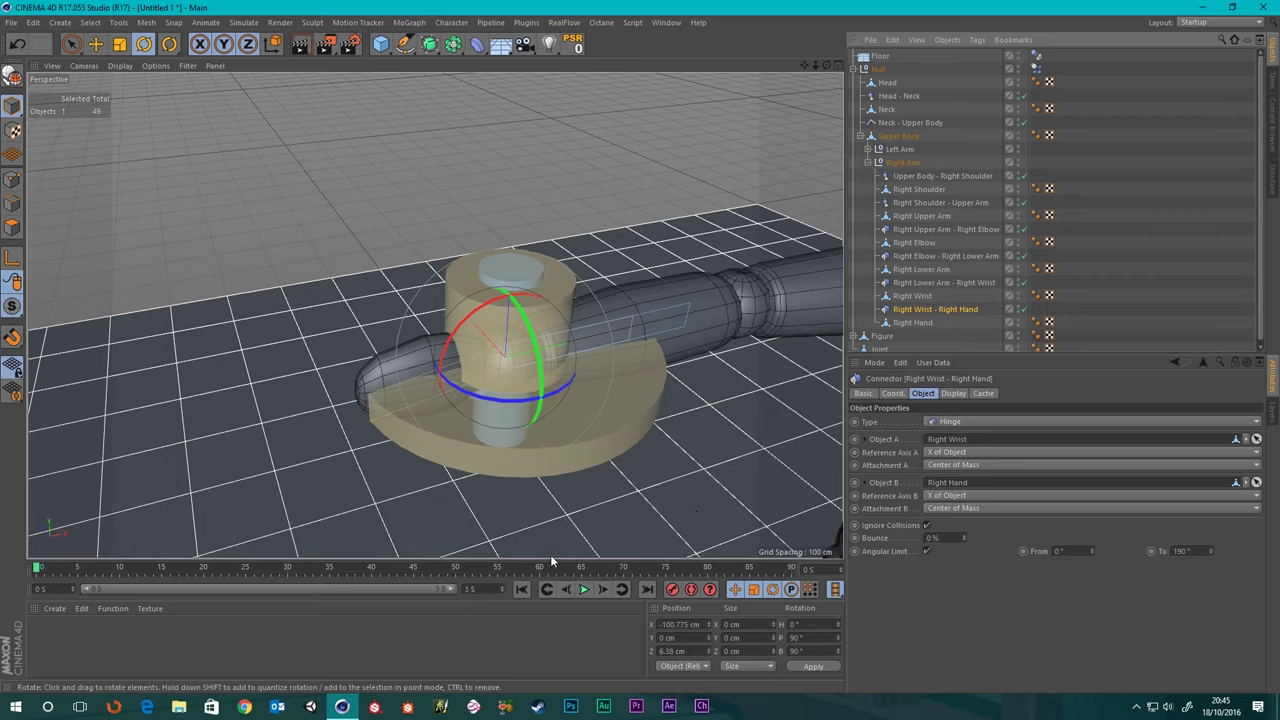
- Play the simulation with the whole figure in view to test the finished right arm, and return to the first frame
scroll(583, 431, down, 8)
click(618, 309)
alt+middle_drag(620, 311, 519, 247)
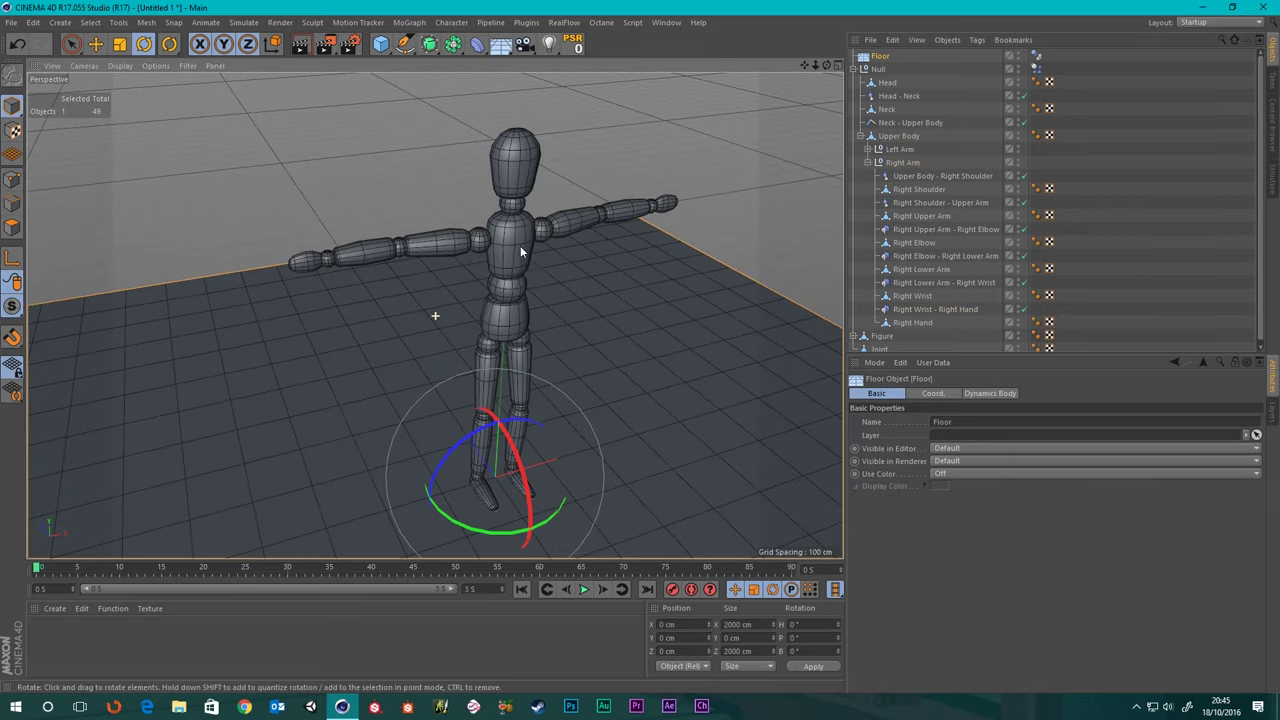
click(584, 590)
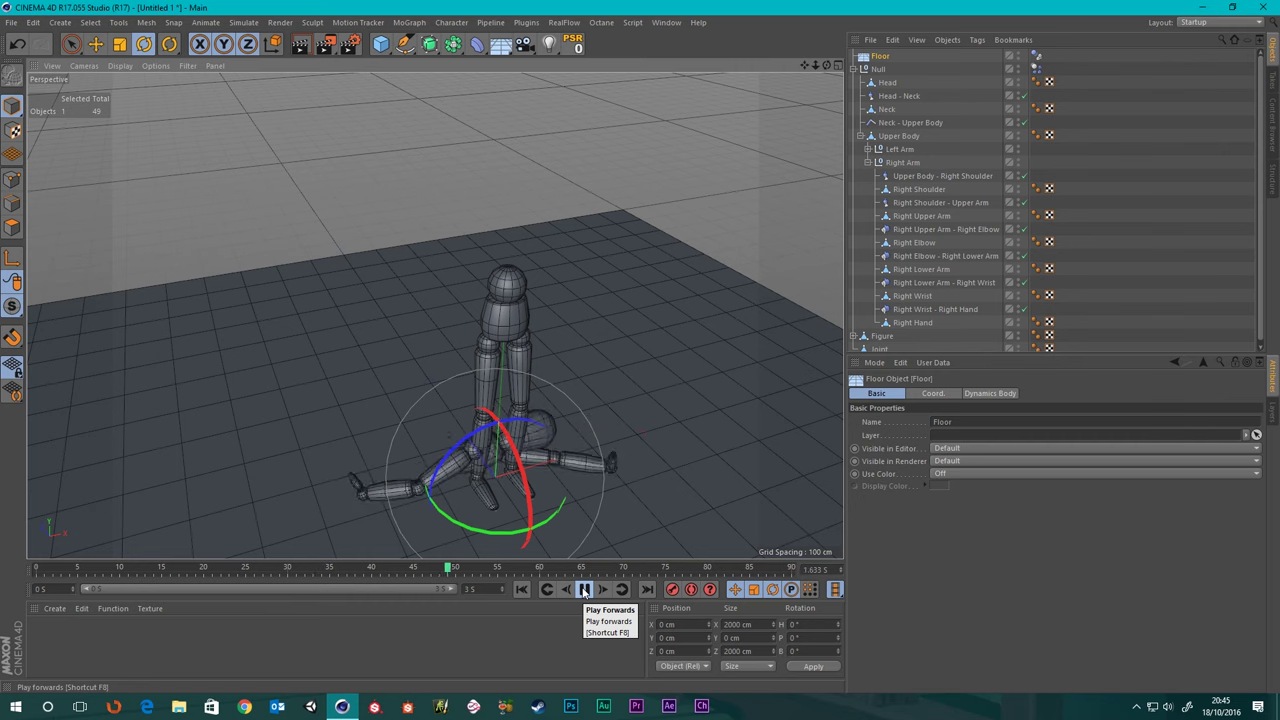
click(584, 590)
click(522, 590)
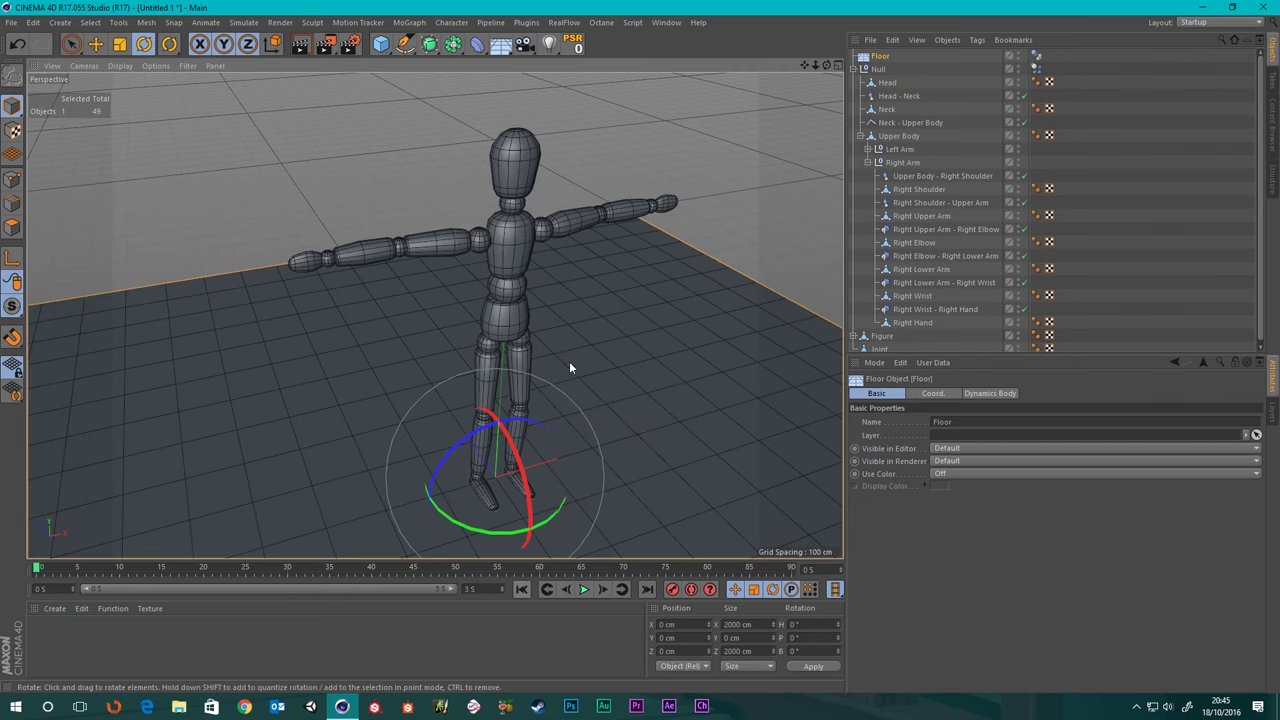
- Collapse the Right Arm group in the object hierarchy
scroll(491, 258, up, 5)
scroll(555, 222, down, 5)
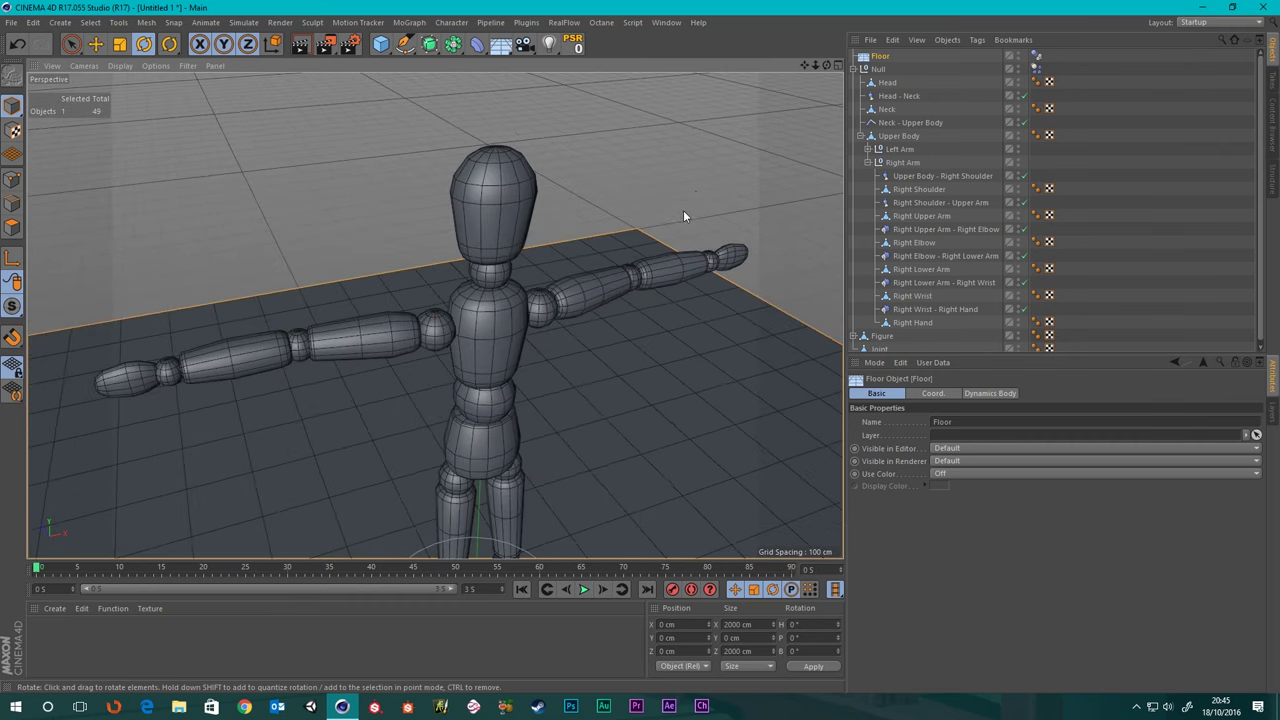
click(867, 162)
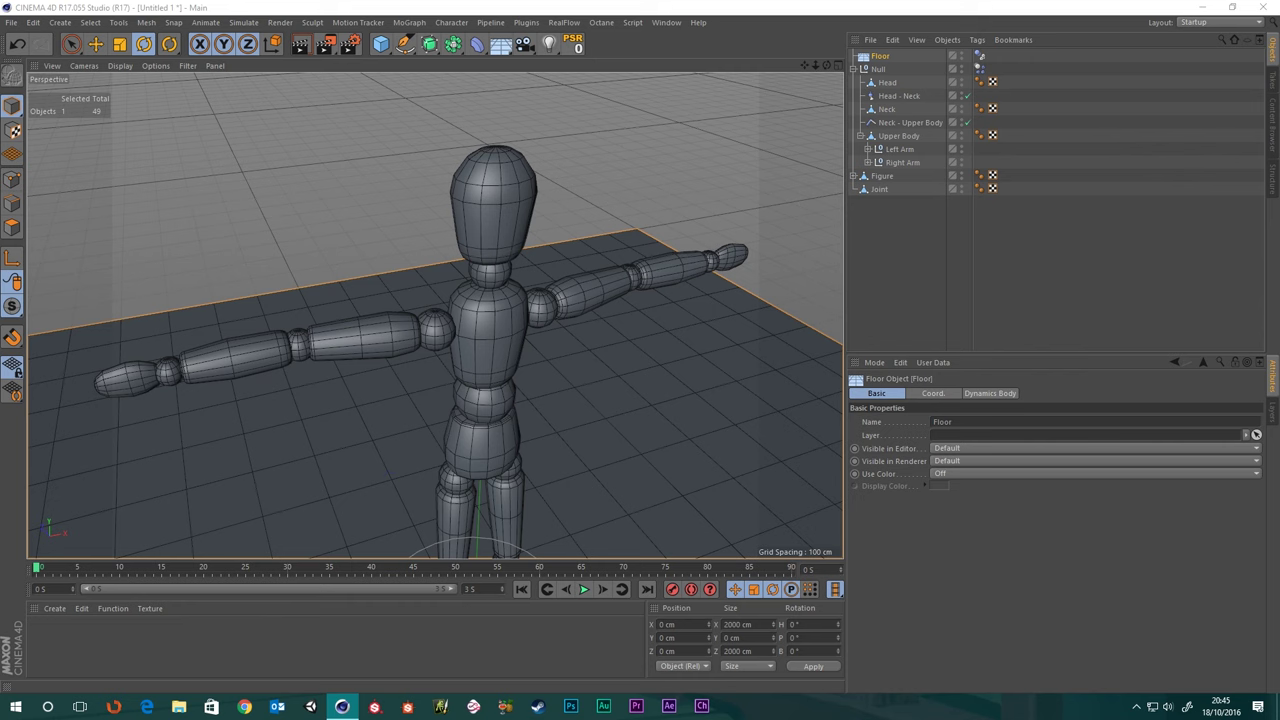
- Select the Joint and Figure objects in turn to examine which body parts they form below the upper body
click(880, 189)
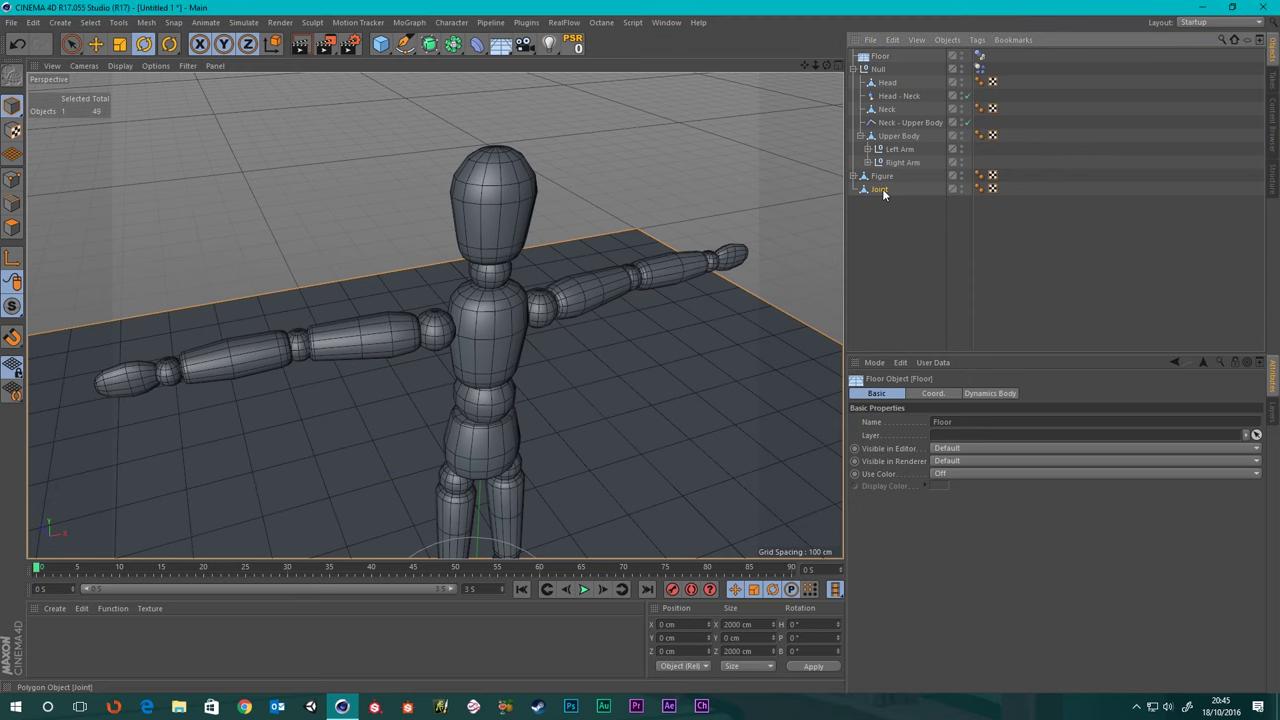
scroll(564, 403, up, 5)
scroll(263, 357, up, 2)
scroll(369, 405, down, 4)
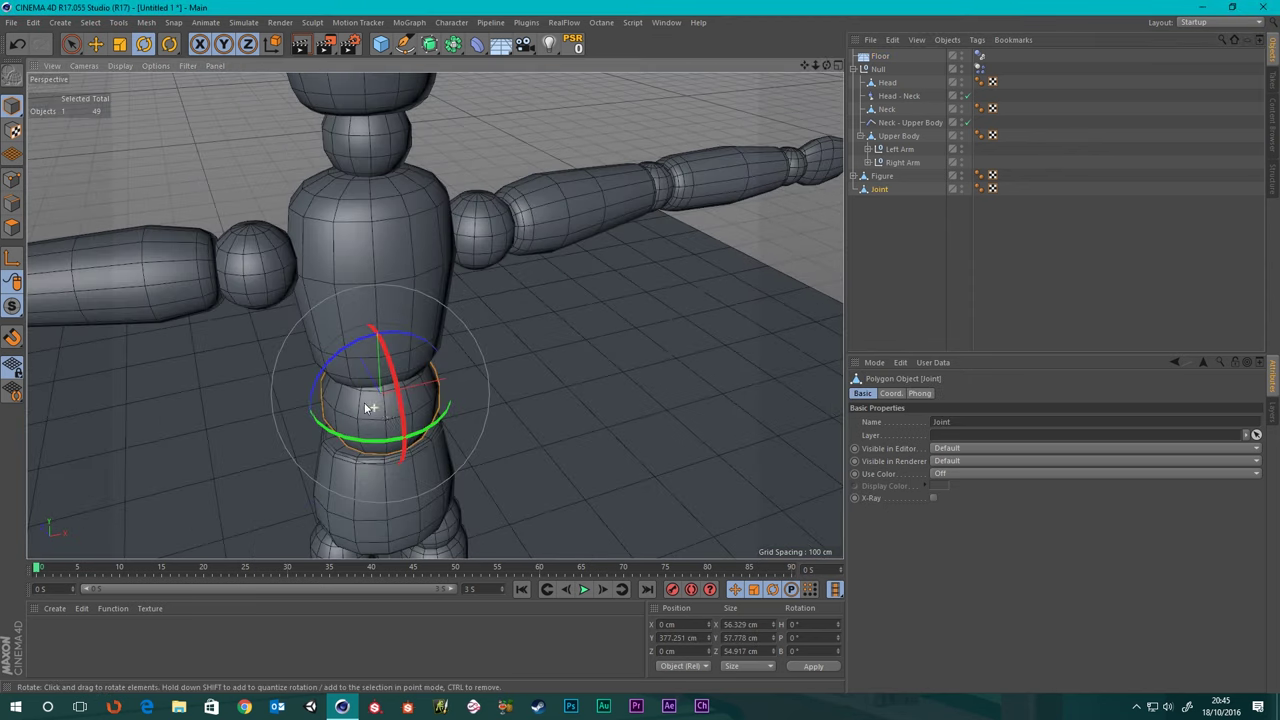
alt+middle_drag(372, 376, 448, 298)
alt+drag(448, 298, 444, 284)
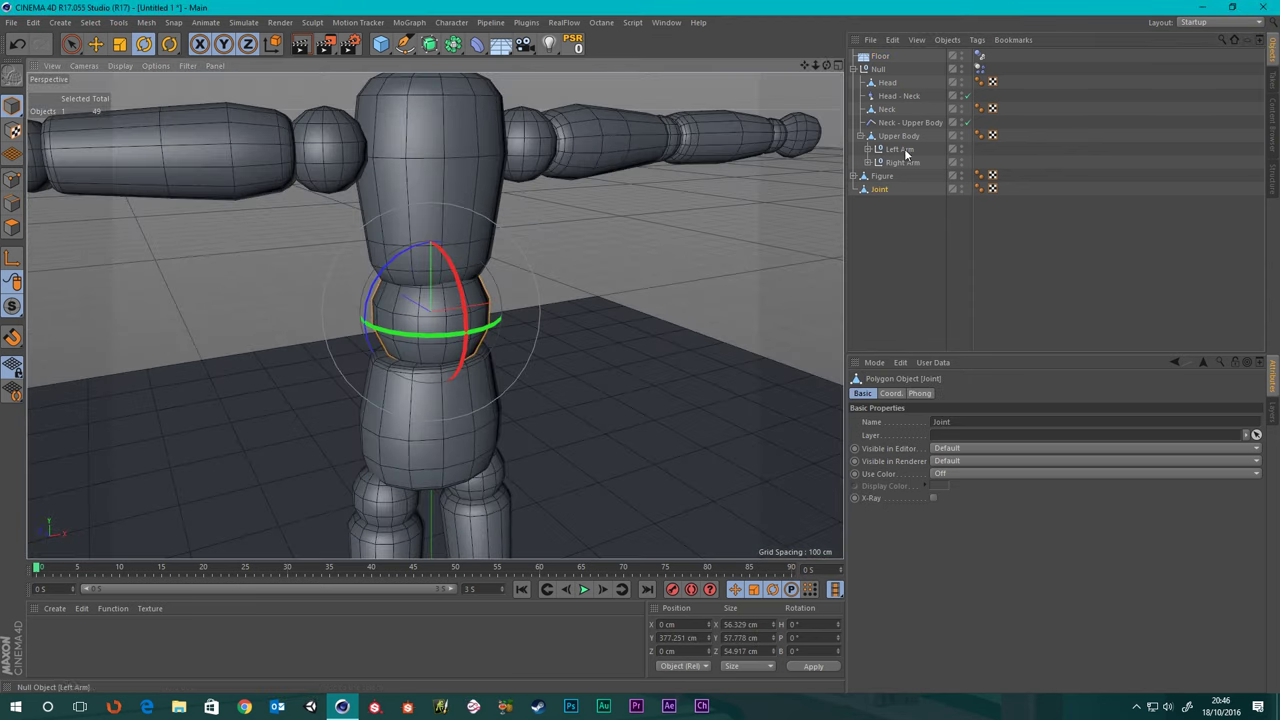
click(880, 178)
click(881, 178)
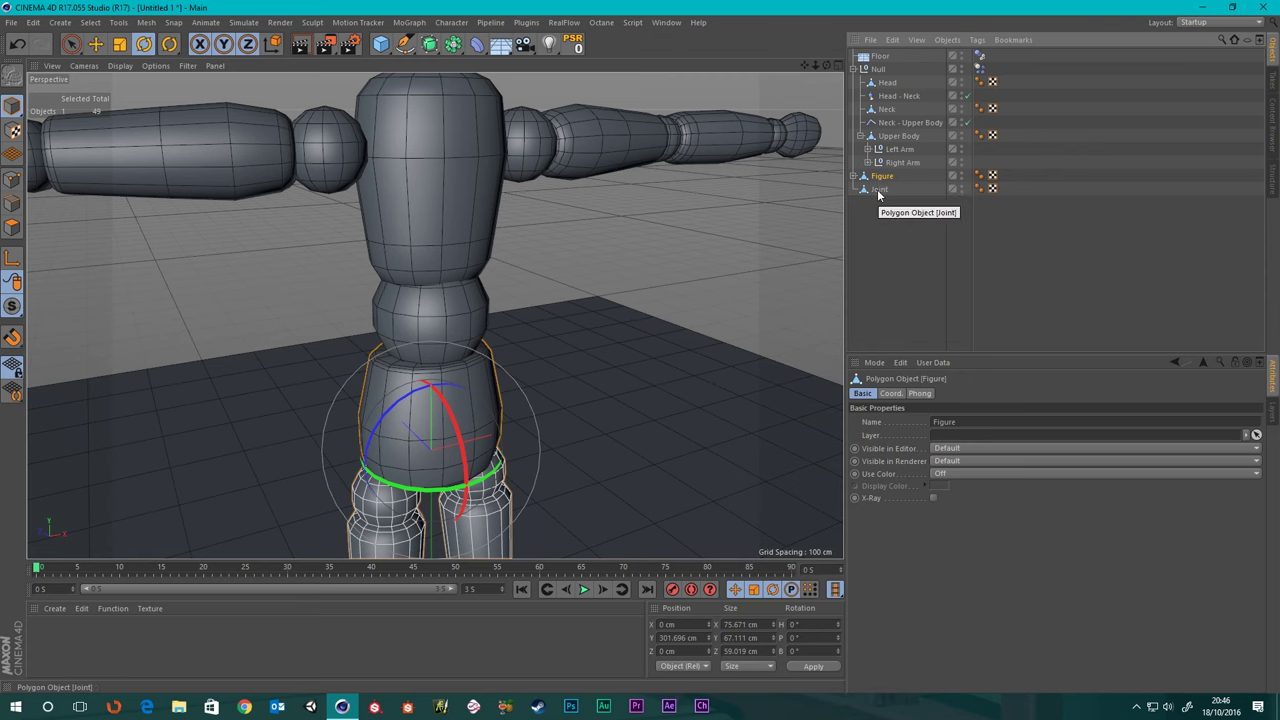
- Rename the Joint object below the upper body as Hip Joint
click(879, 190)
double_click(880, 190)
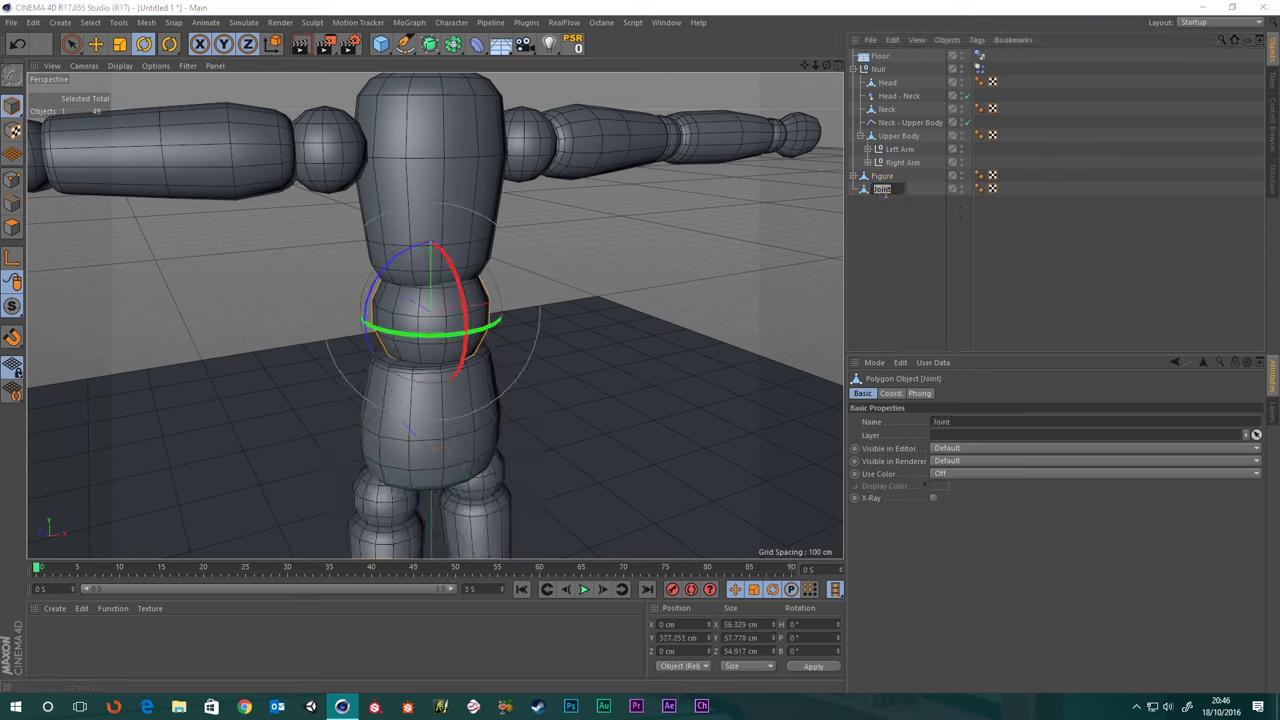
click(886, 192)
text(Hip)
key(Return)
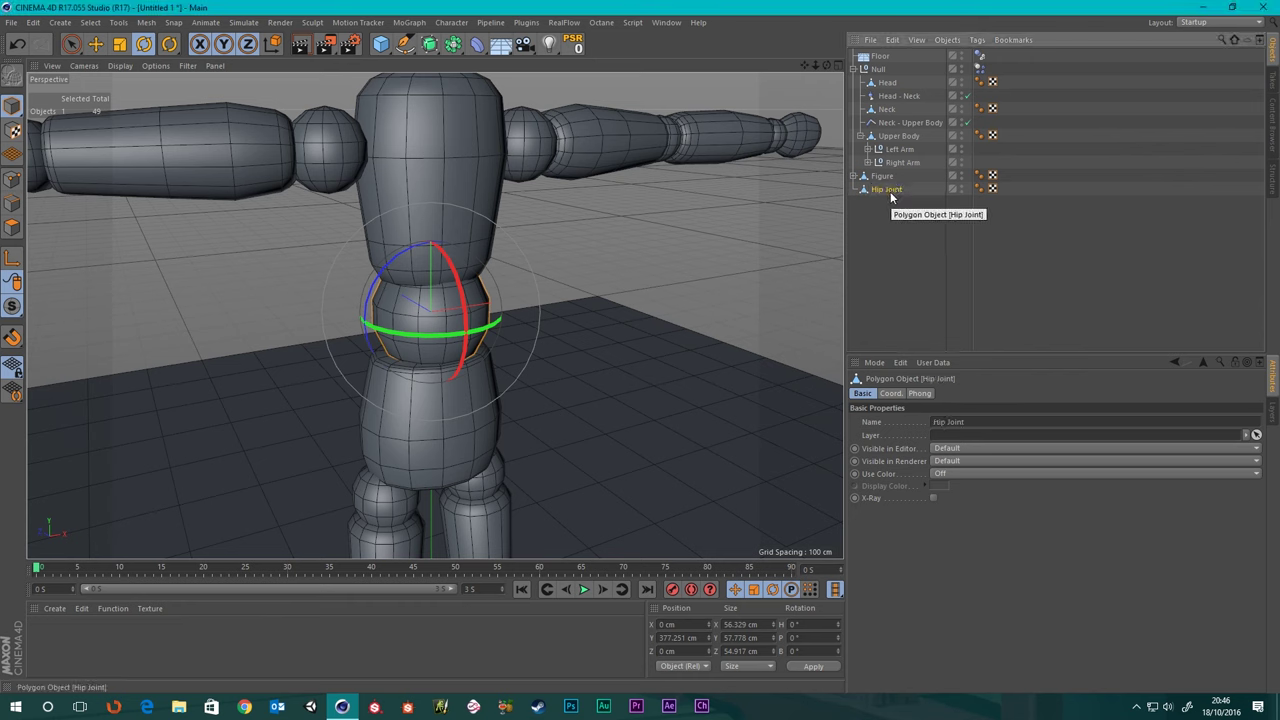
- Try nesting the Hip Joint under Upper Body, and move it back out to the top level above Figure
drag(890, 193, 893, 170)
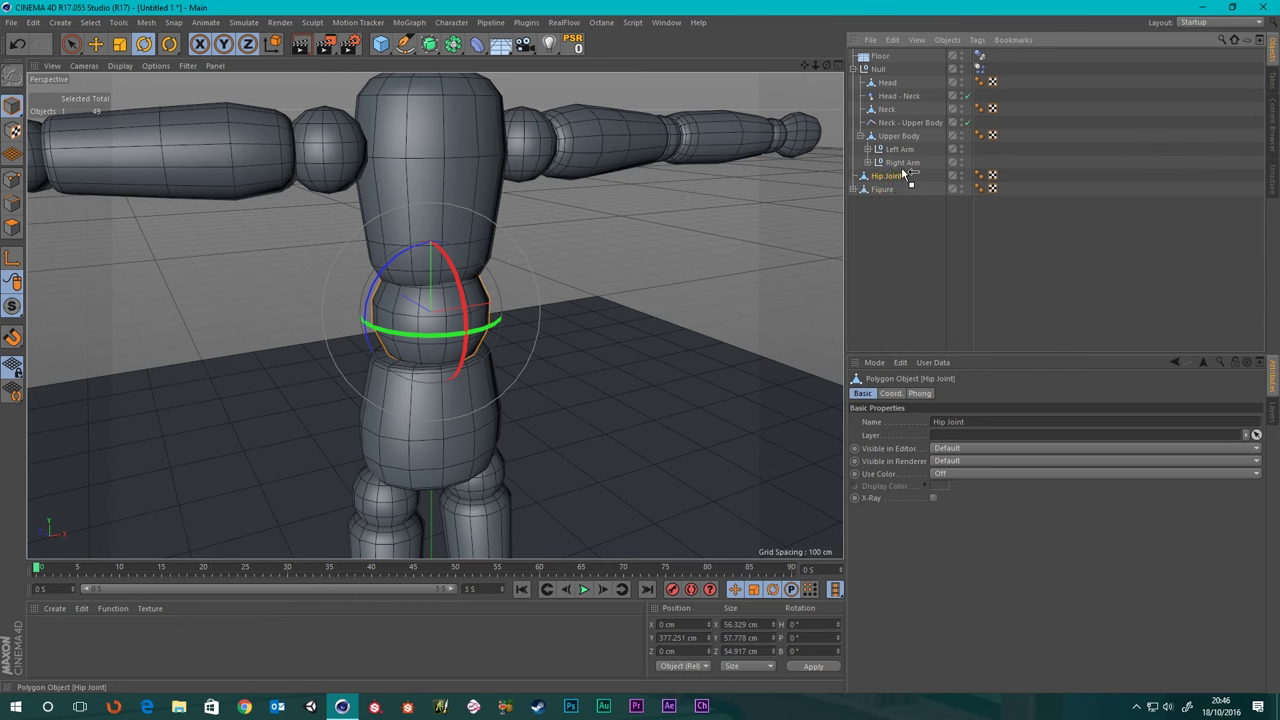
click(882, 230)
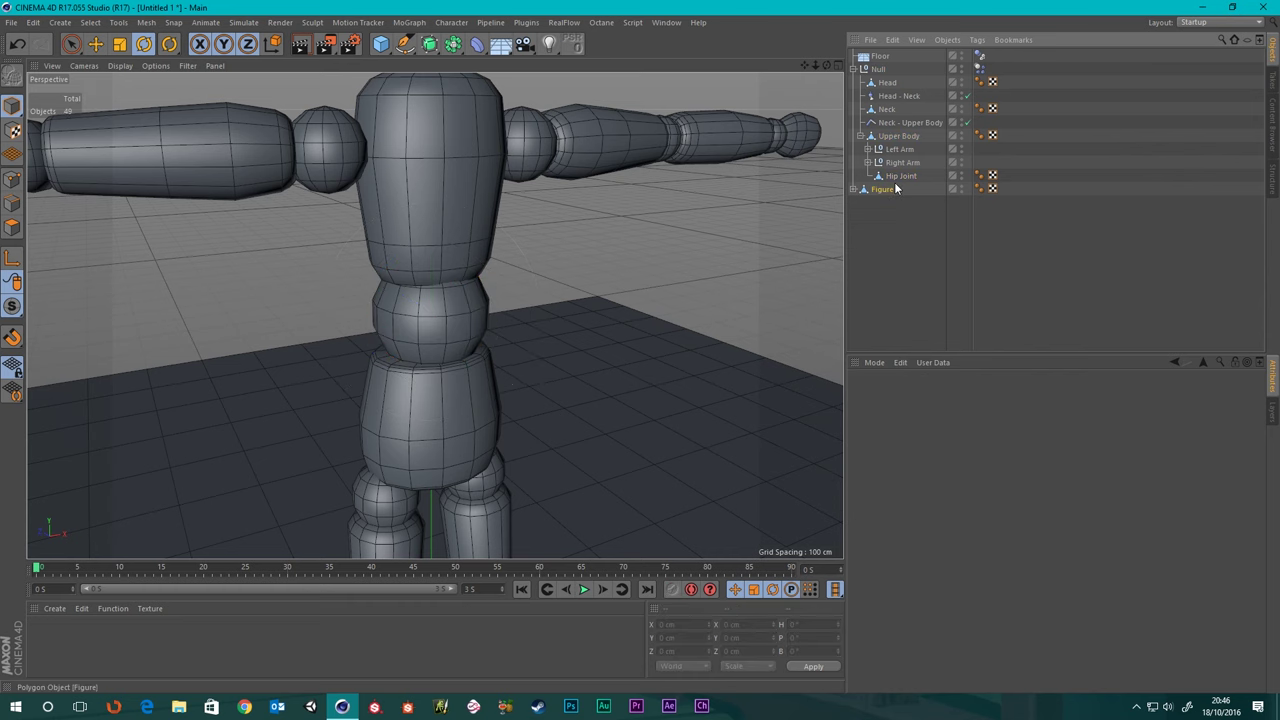
click(890, 188)
click(899, 176)
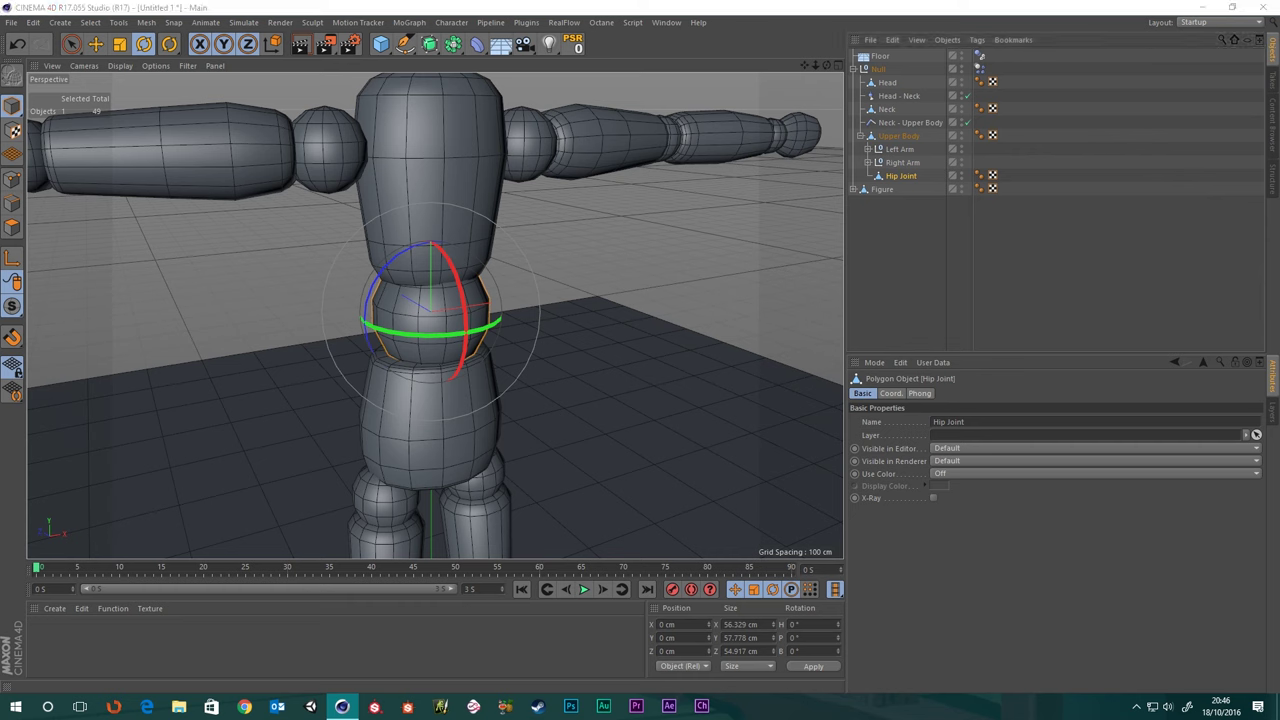
drag(900, 178, 901, 190)
drag(893, 182, 905, 207)
click(894, 200)
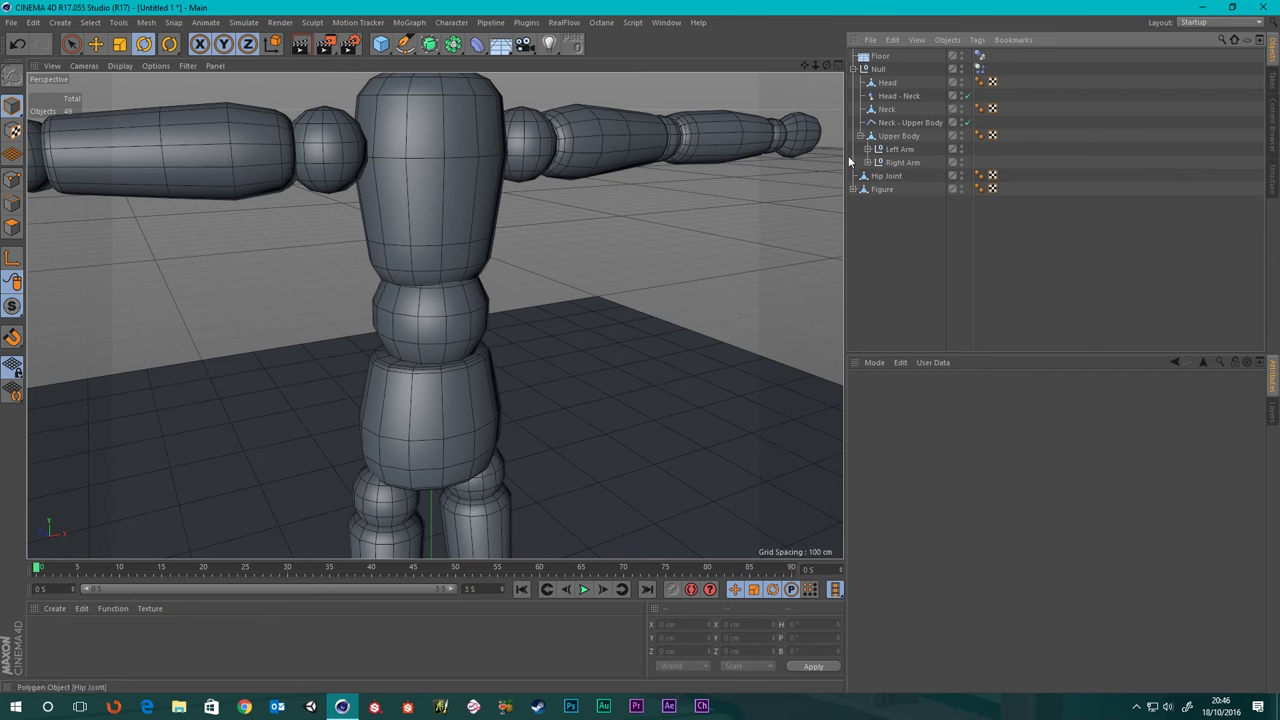
- Rename the Null group holding the head, neck and upper body as RagDoll, and expand it again
click(852, 68)
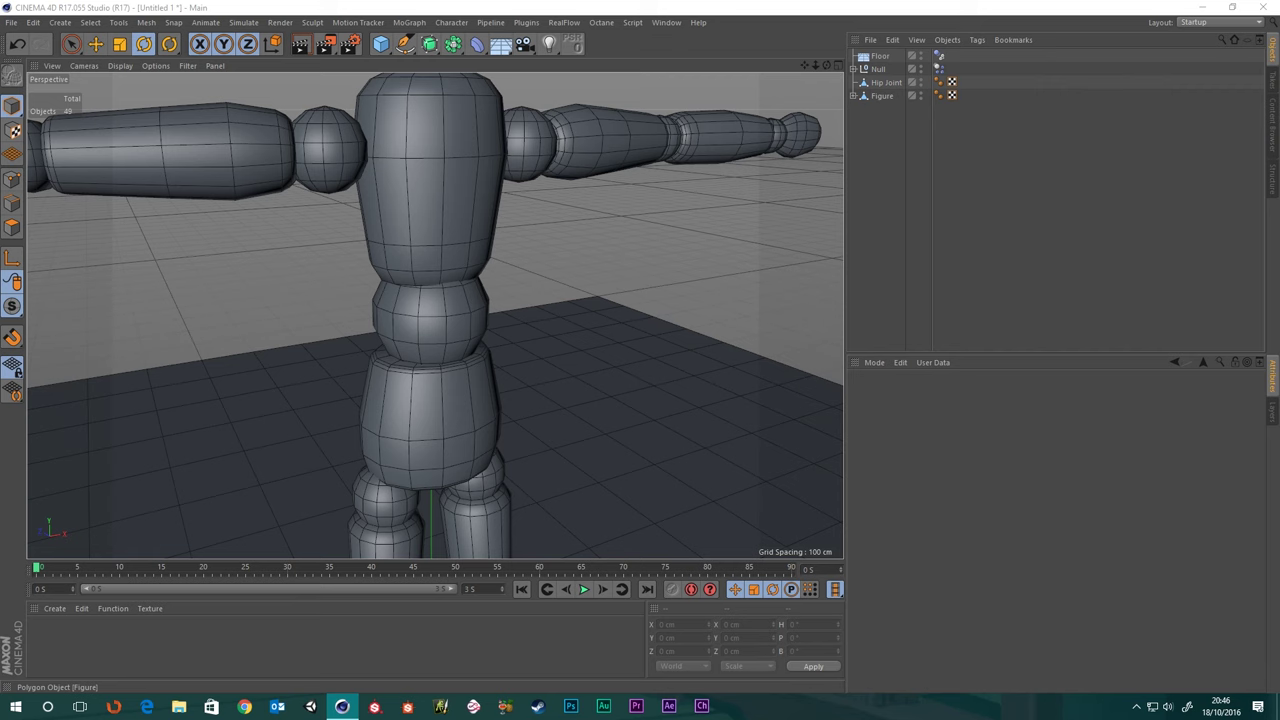
click(878, 68)
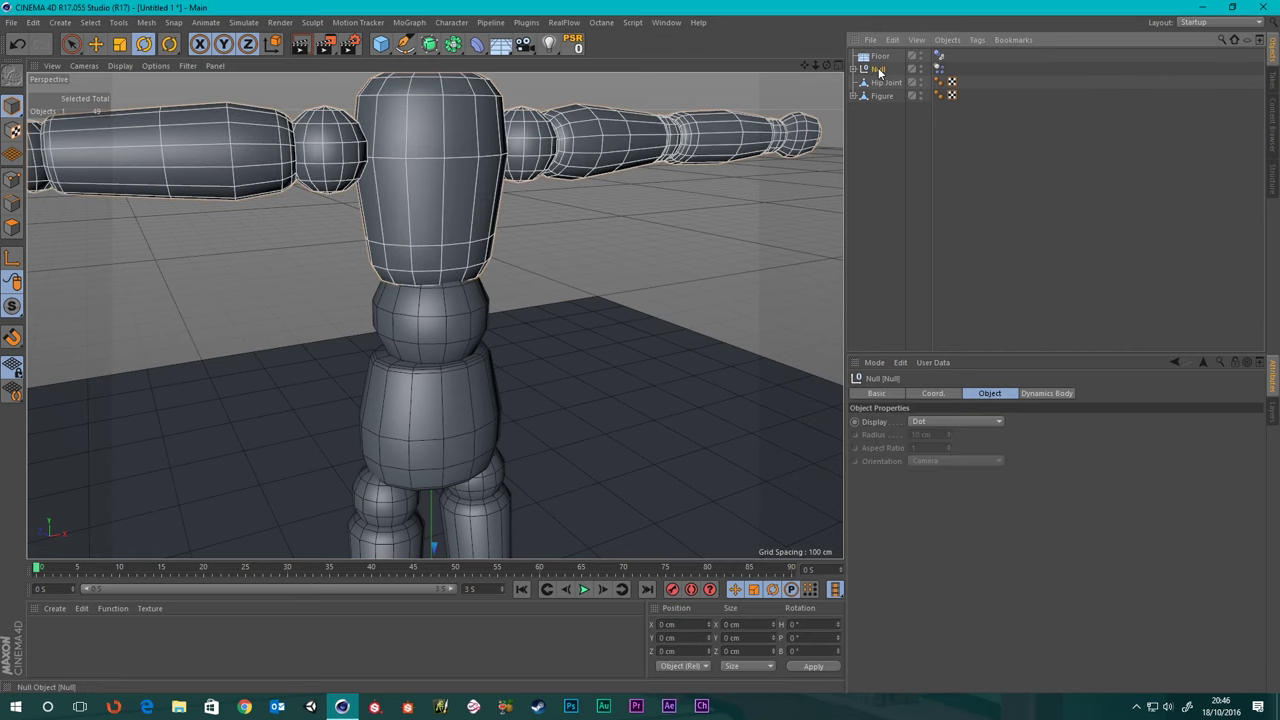
double_click(879, 69)
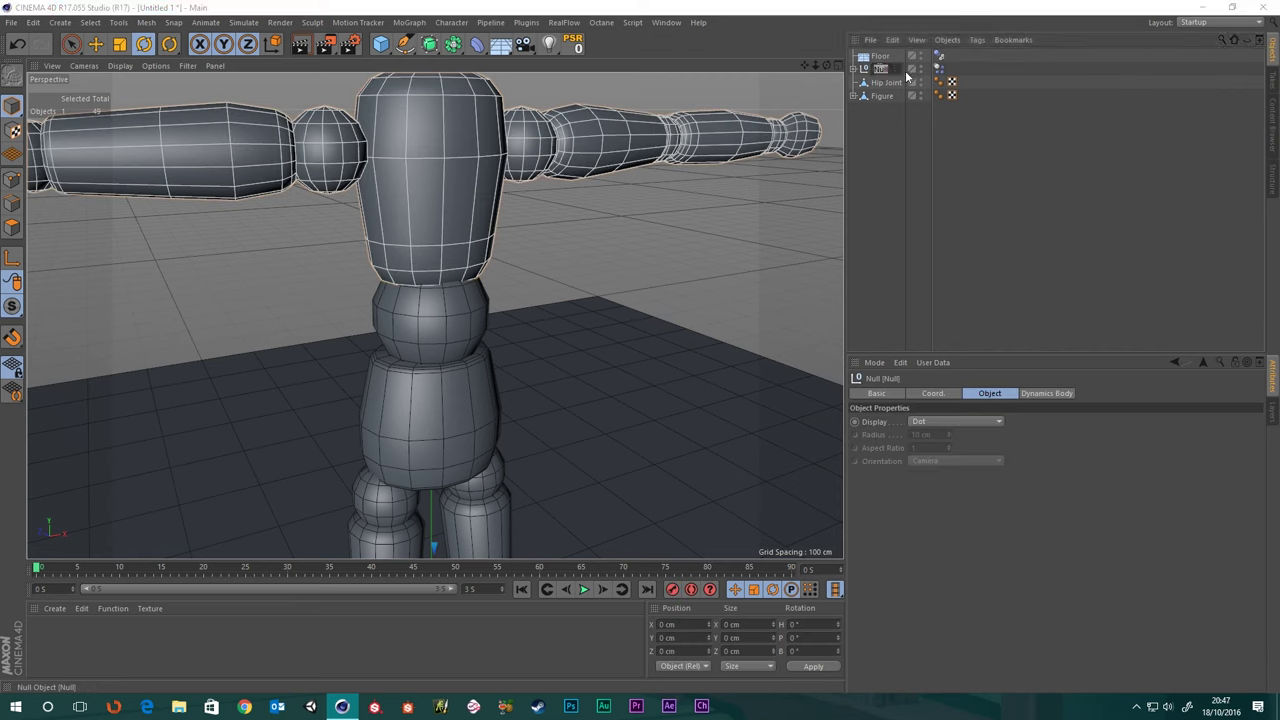
text(RagDoll)
key(Return)
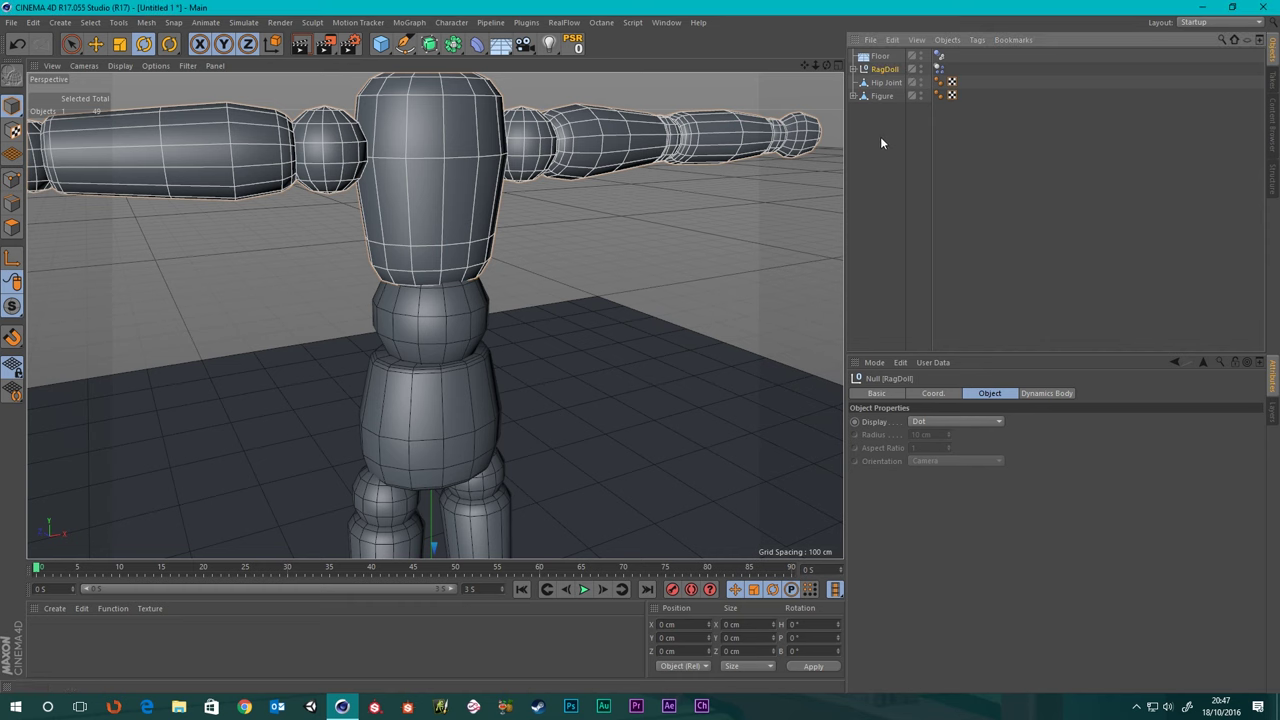
click(852, 69)
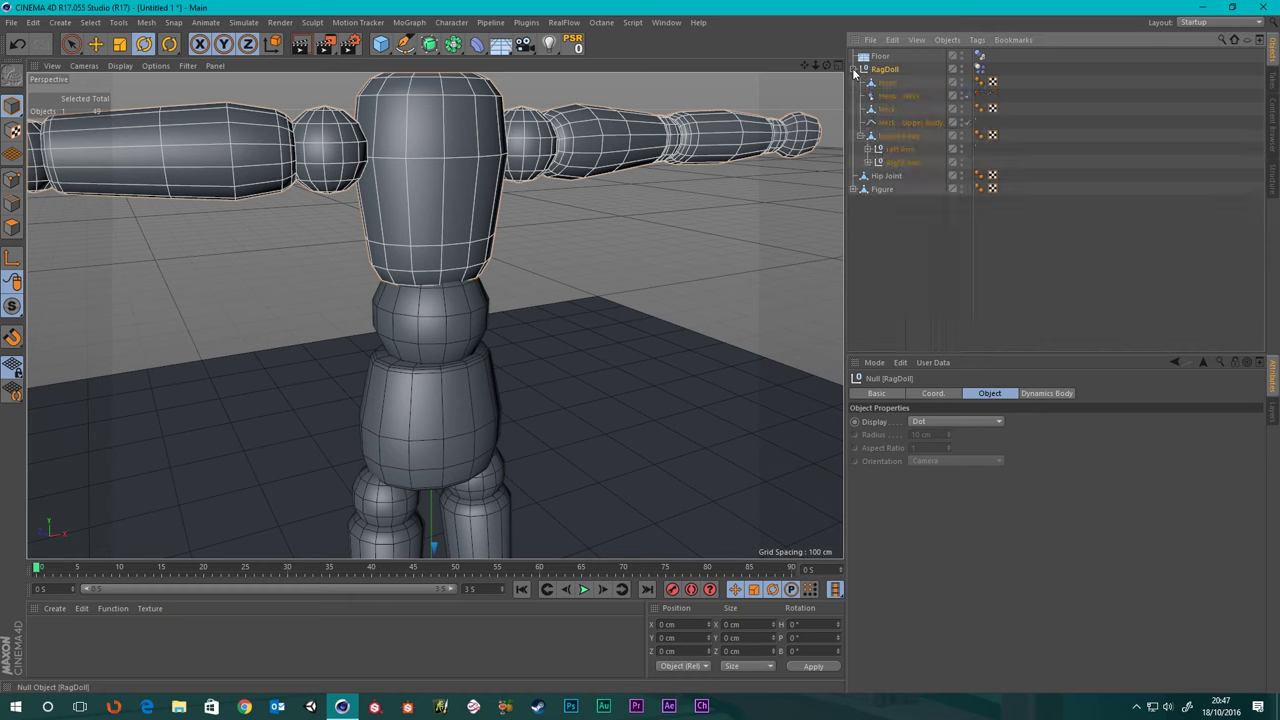
- Nest the Hip Joint under Upper Body in the RagDoll group, directly below Right Arm
click(894, 251)
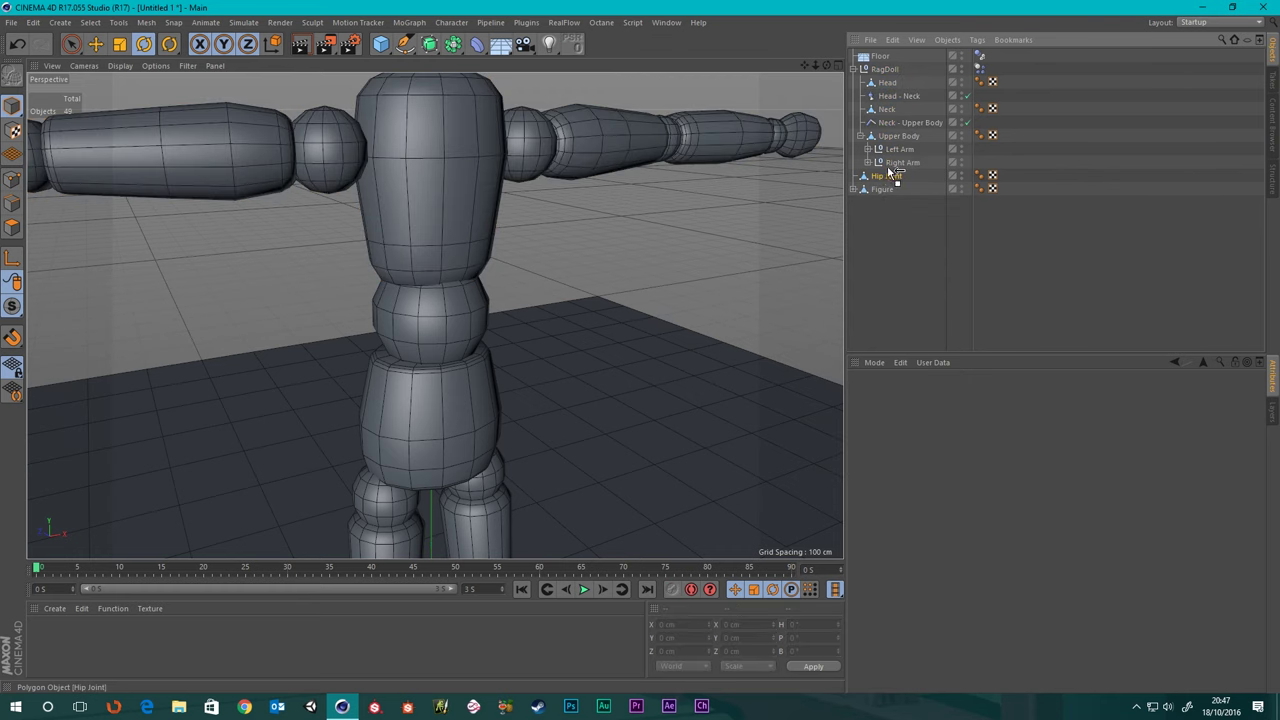
mouse_move(890, 174)
mouse_down()
mouse_move(905, 162)
mouse_move(880, 72)
mouse_move(886, 191)
mouse_move(894, 169)
mouse_up()
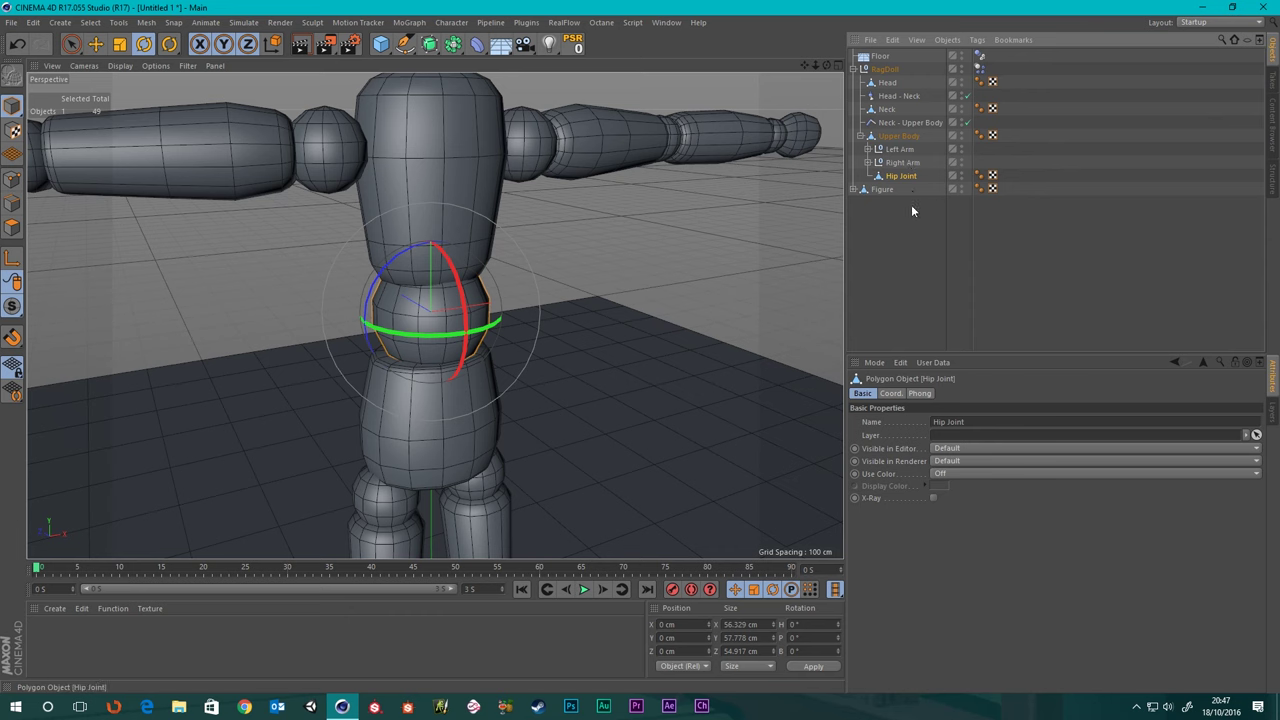
scroll(646, 238, up, 2)
scroll(602, 238, down, 3)
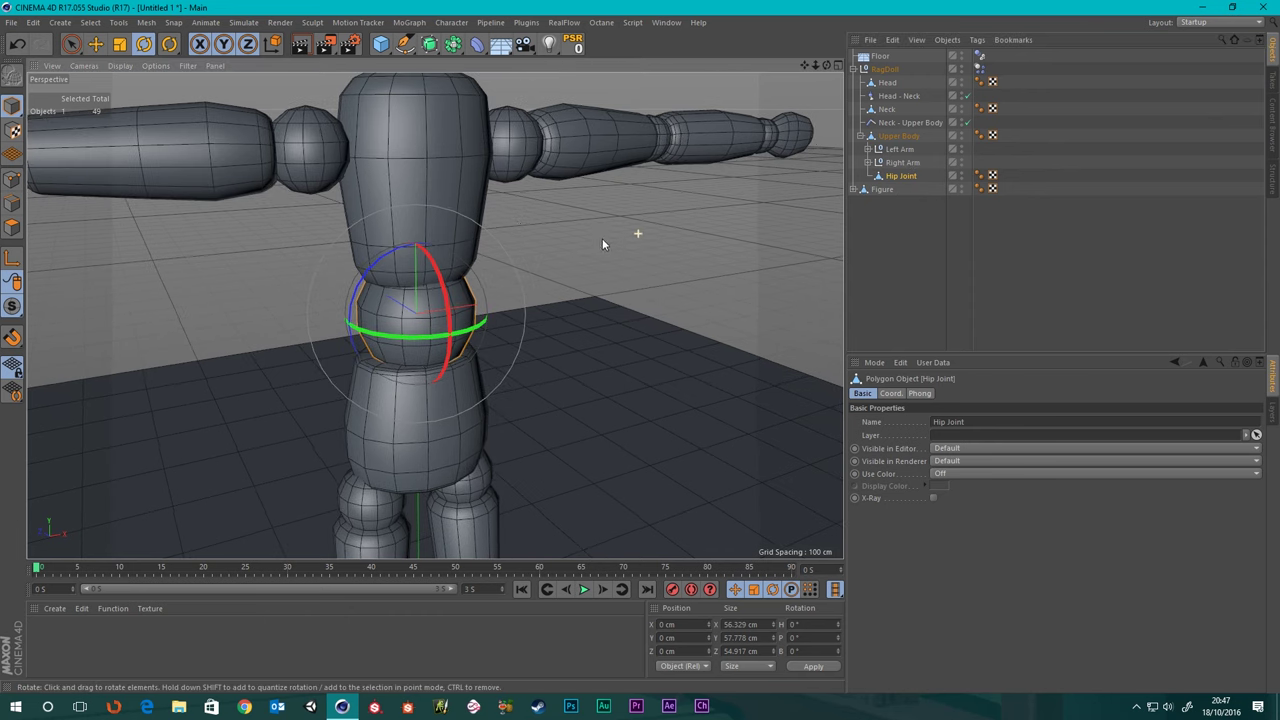
alt+middle_drag(535, 215, 670, 201)
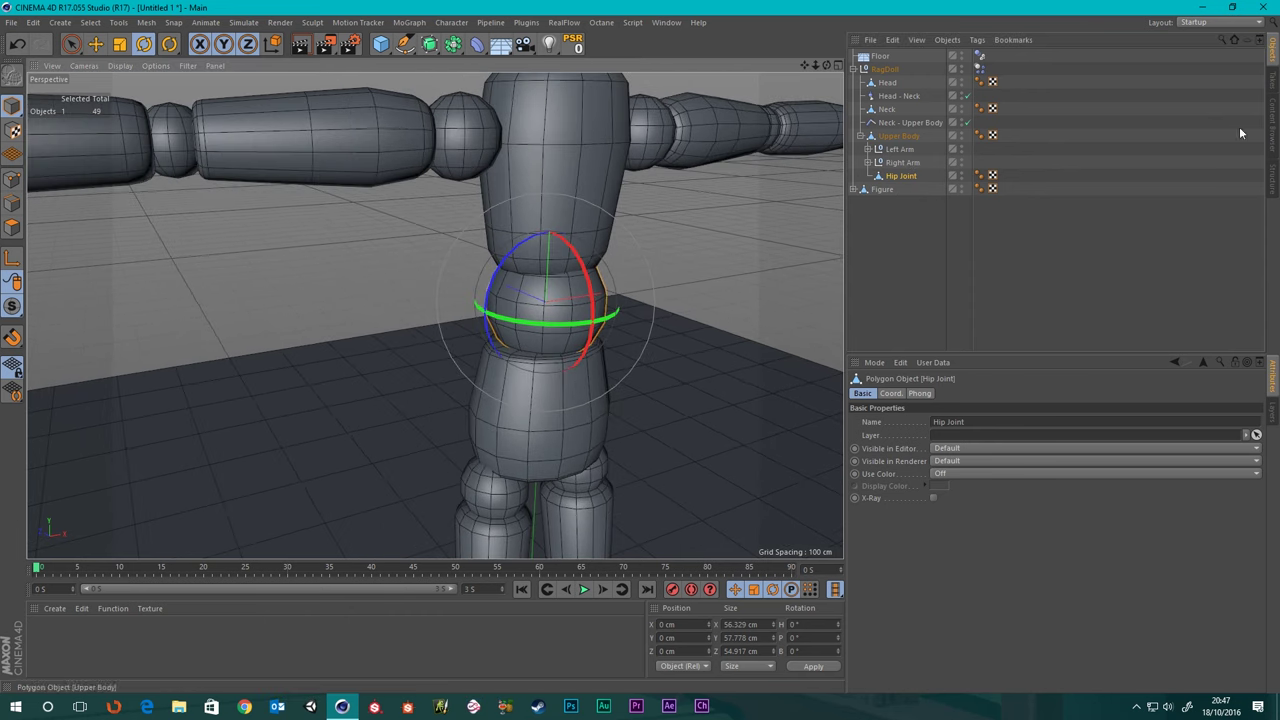
- Separate the Left Thigh and Right Thigh from Figure, and nest Figure under Upper Body below the Hip Joint
click(852, 189)
drag(884, 220, 900, 177)
click(880, 190)
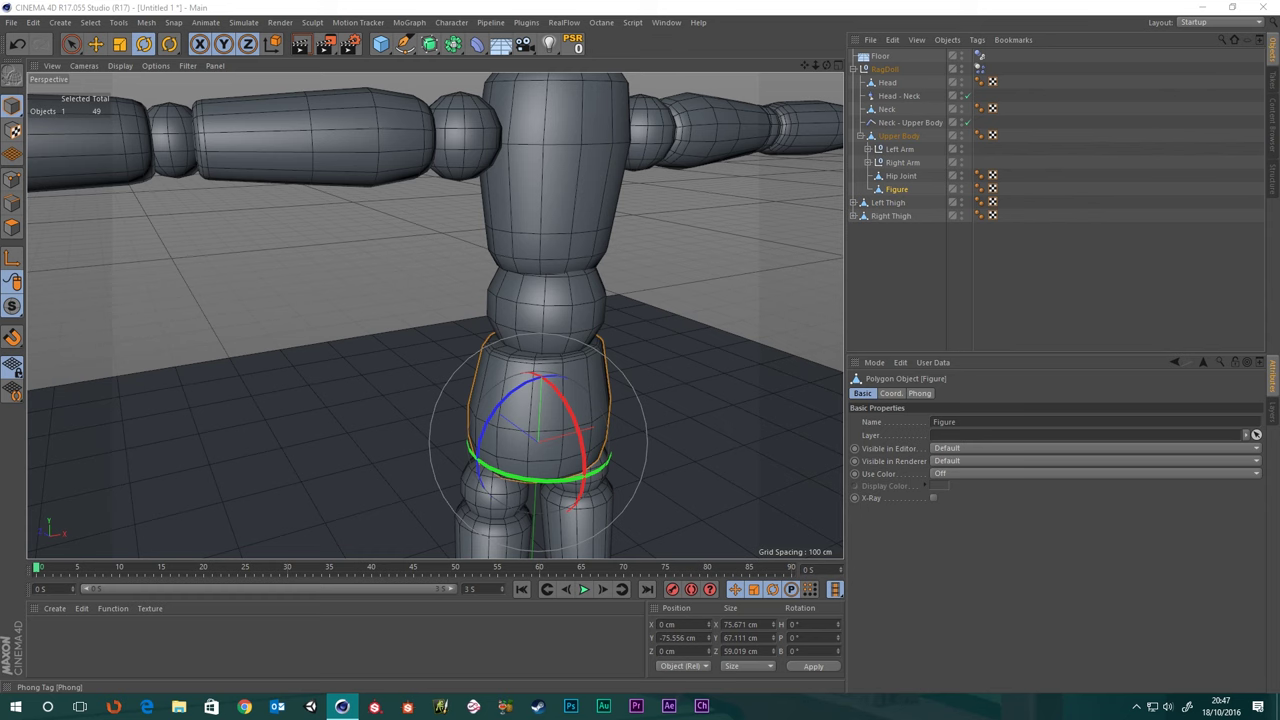
click(887, 203)
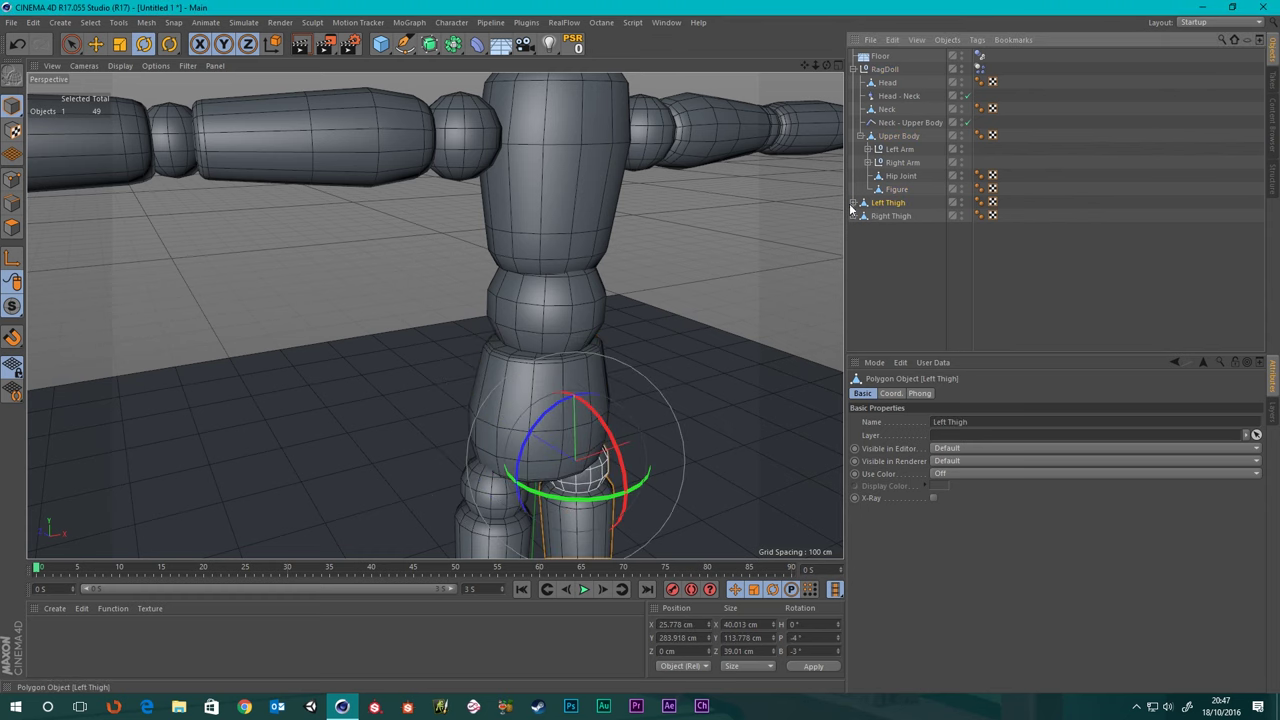
click(853, 202)
click(853, 202)
click(877, 260)
- Add a dynamics Connector as a child of the Hip Joint and reset its position to 0 cm on all axes
scroll(532, 308, down, 5)
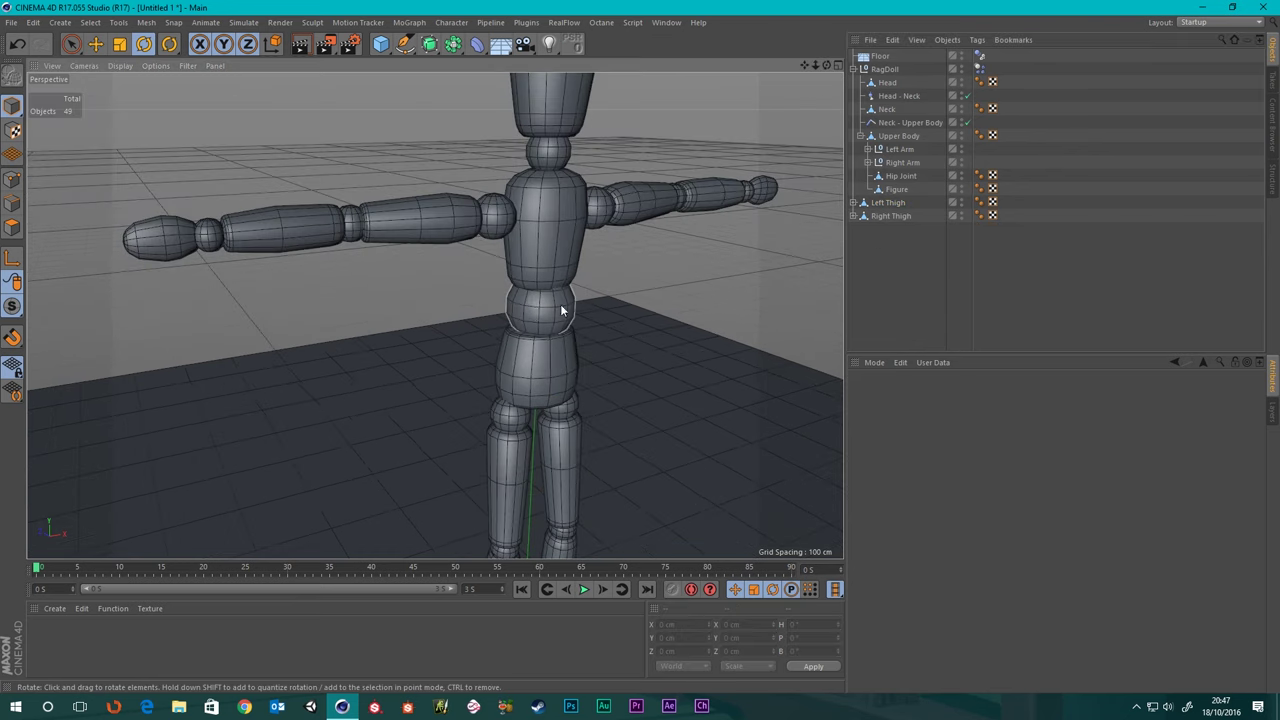
scroll(563, 302, down, 2)
scroll(566, 297, up, 5)
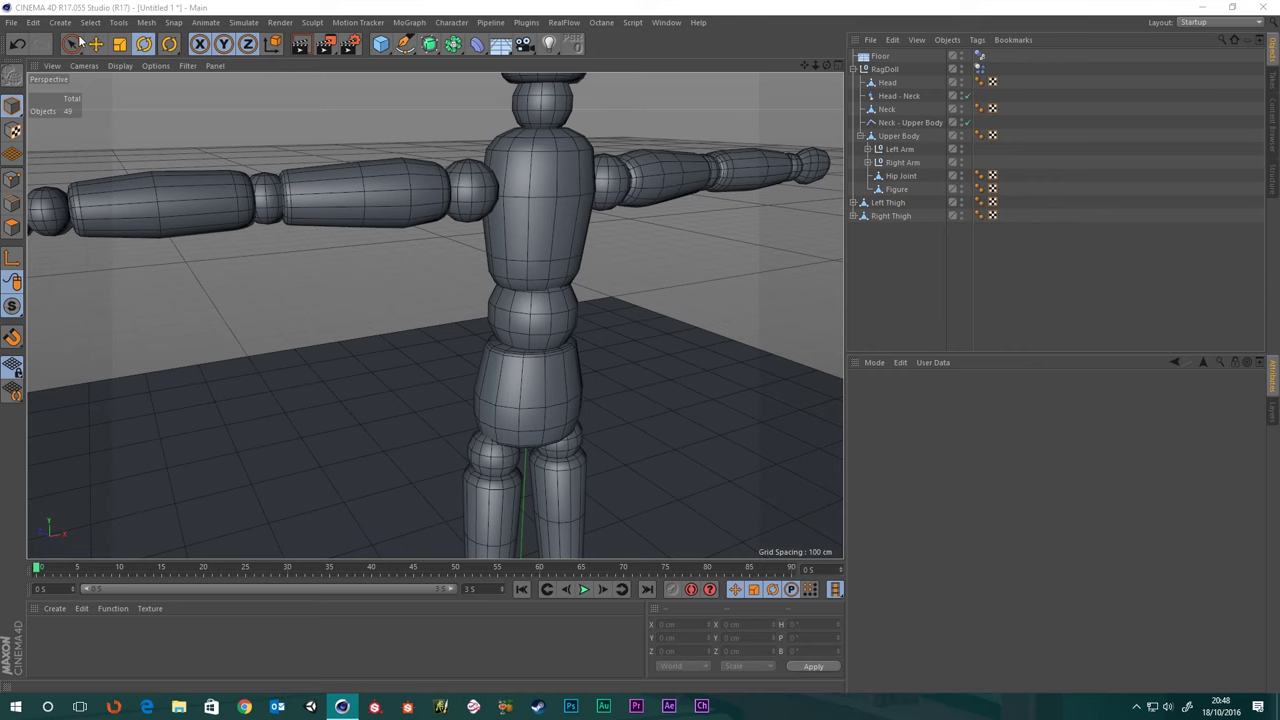
click(244, 22)
mouse_move(262, 57)
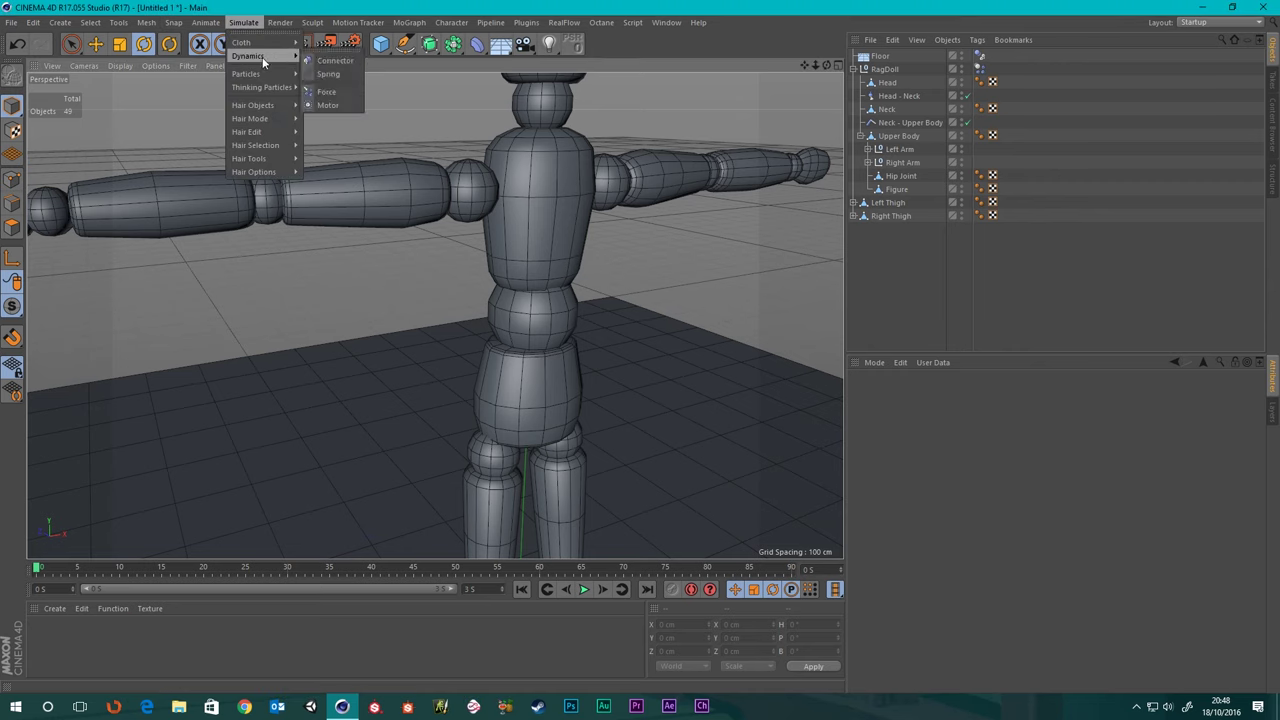
click(334, 60)
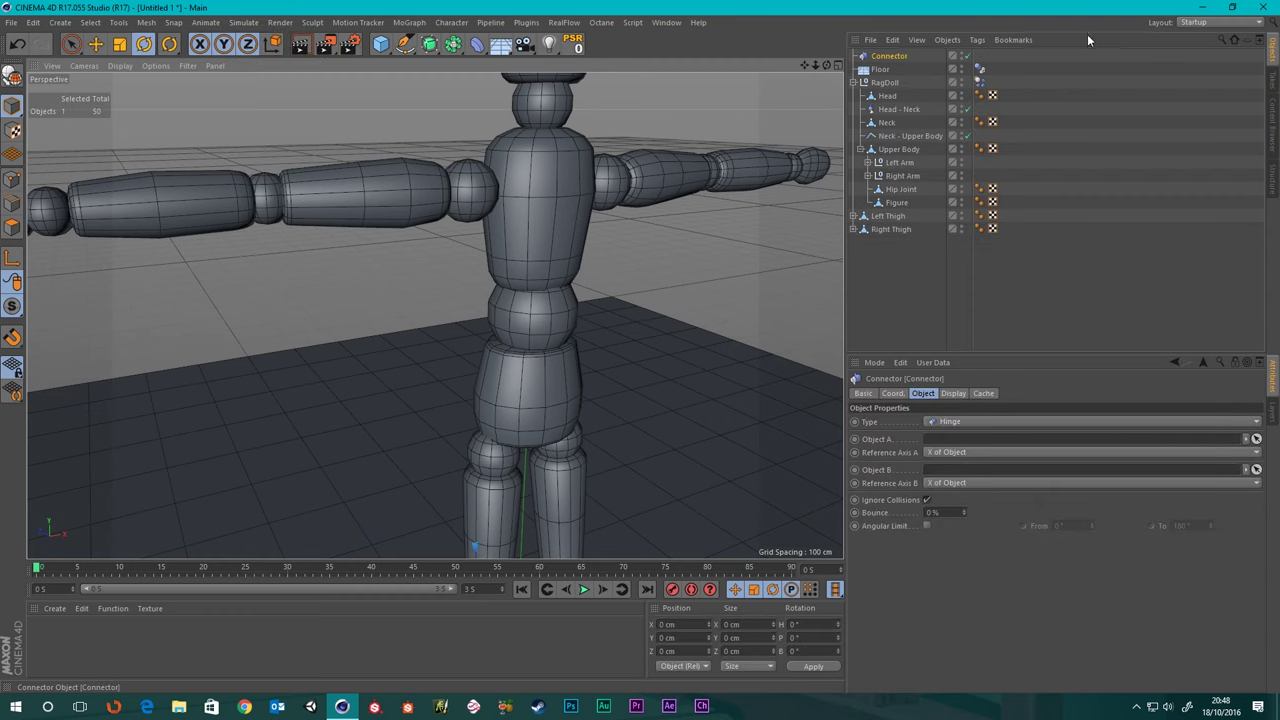
drag(906, 62, 904, 195)
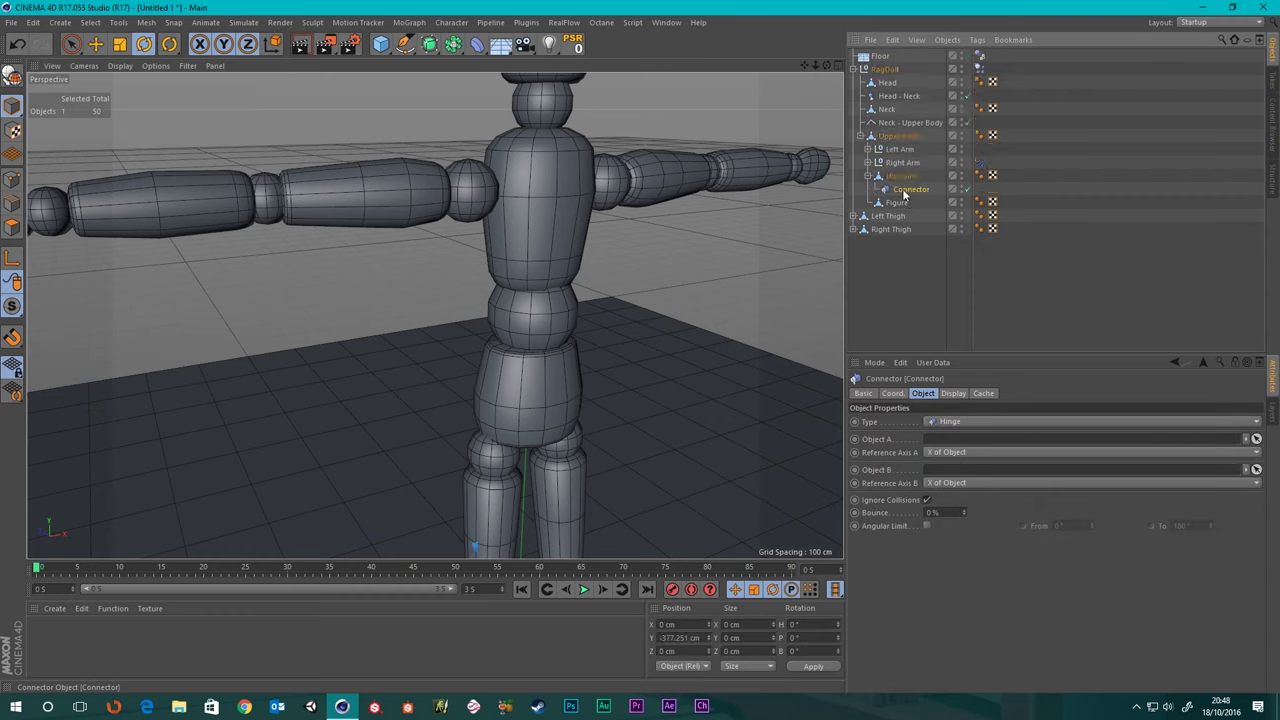
click(893, 393)
right_click(920, 435)
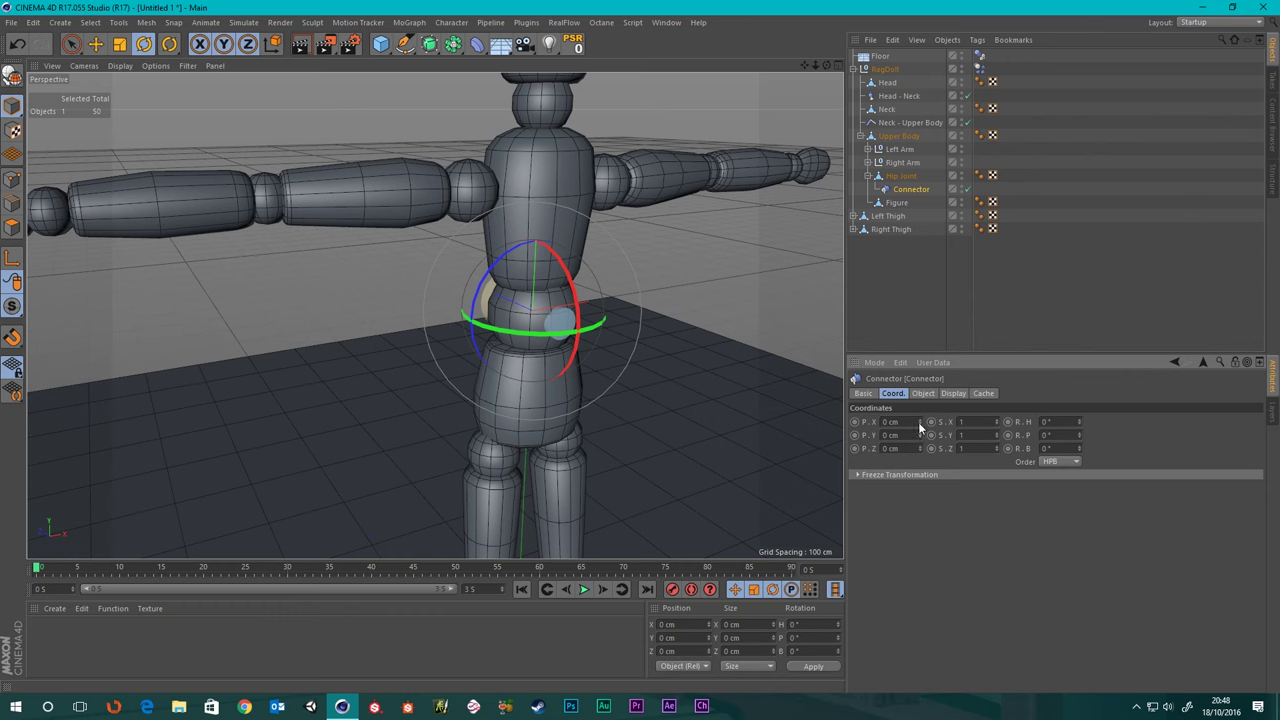
- Change the hip Connector's type to Ragdoll
click(922, 393)
click(955, 421)
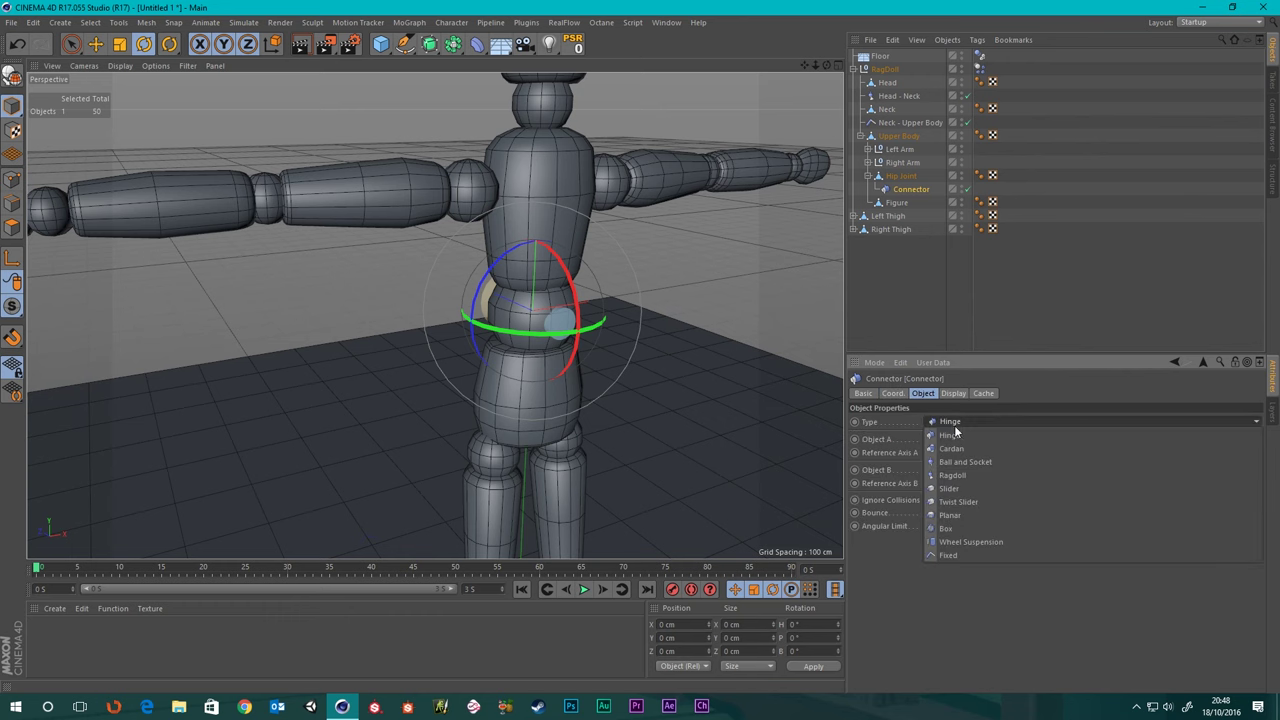
click(958, 475)
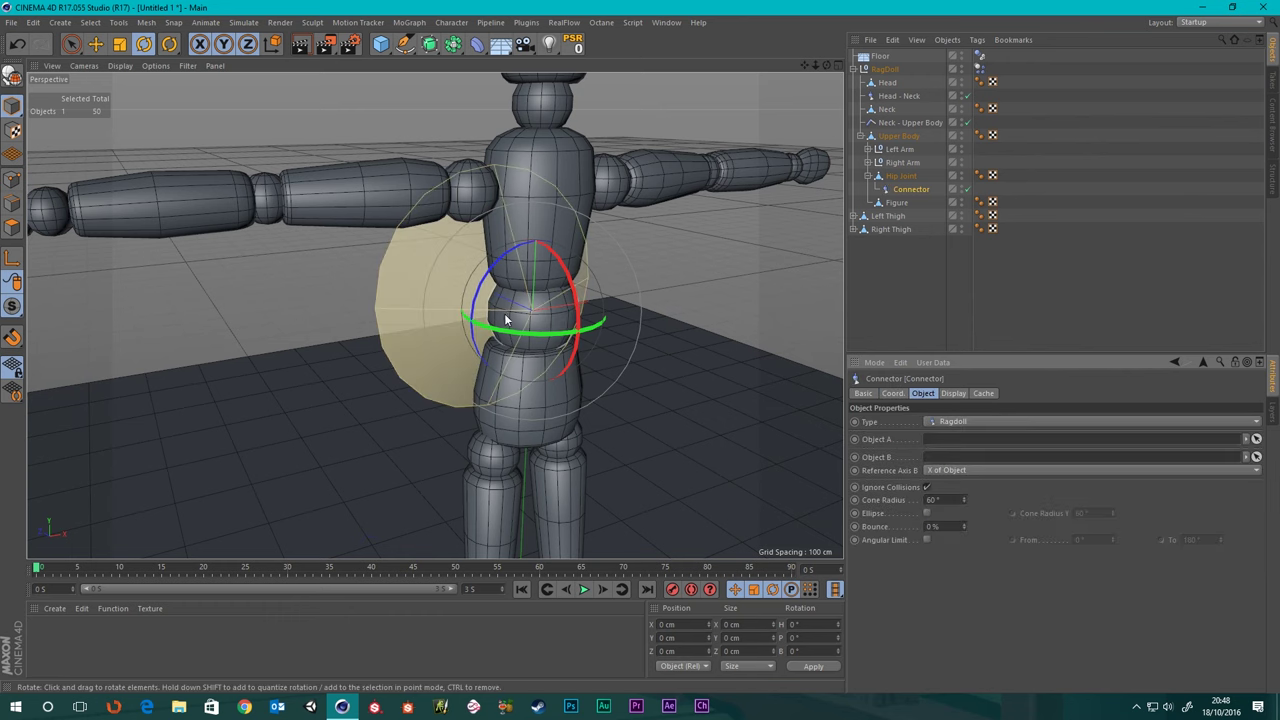
- Rotate the hip Connector's pitch to -90° so that its cone points down over the lower torso
scroll(606, 320, up, 5)
drag(606, 320, 522, 192)
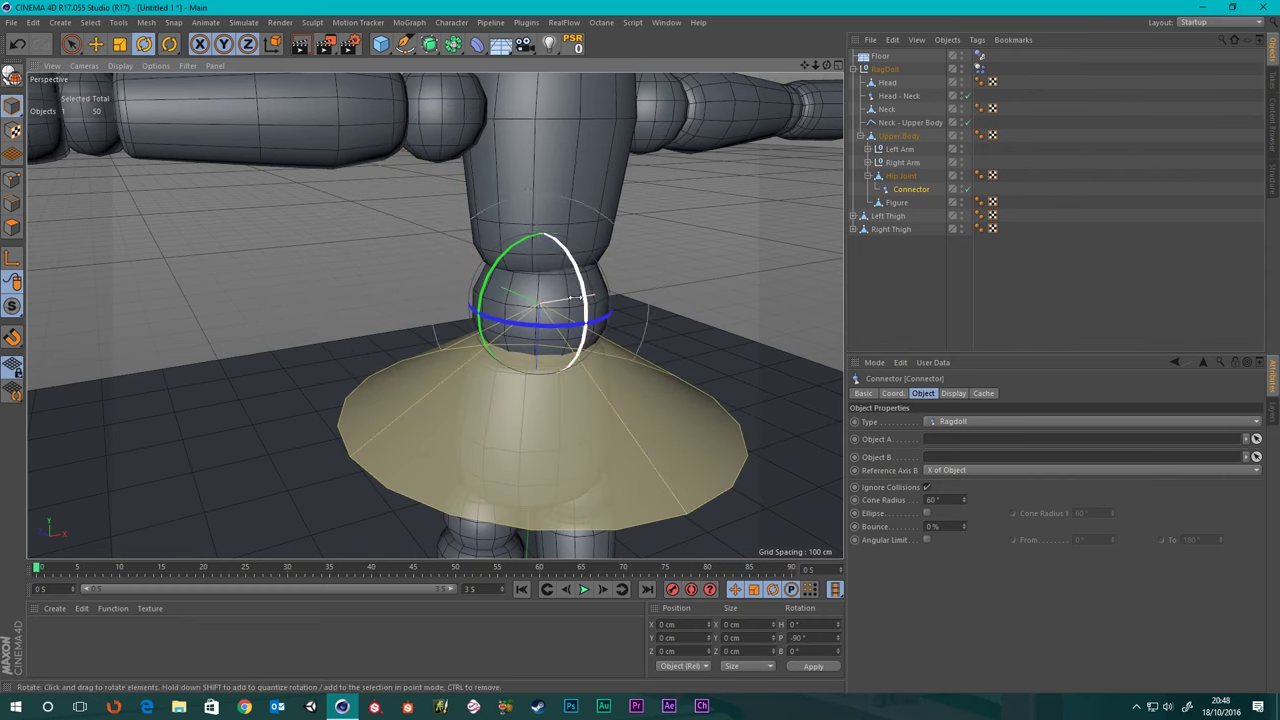
scroll(618, 358, down, 4)
alt+drag(618, 358, 418, 325)
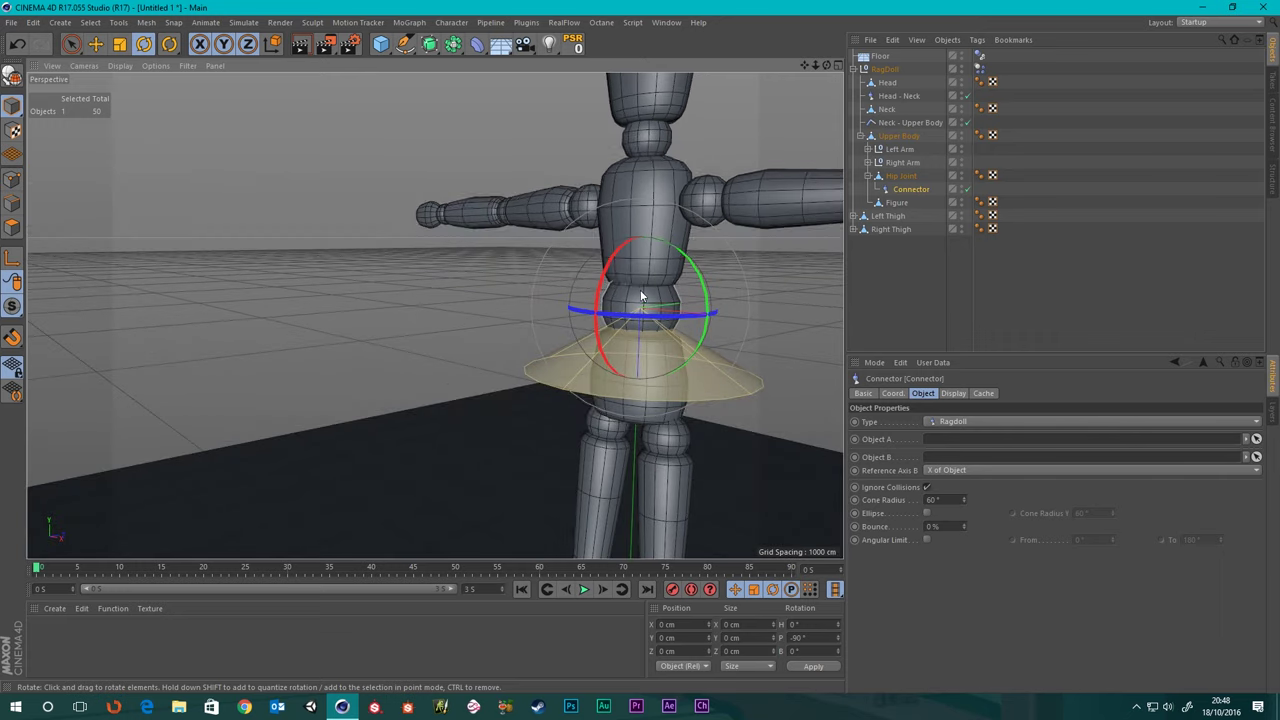
drag(604, 281, 657, 345)
scroll(629, 308, down, 2)
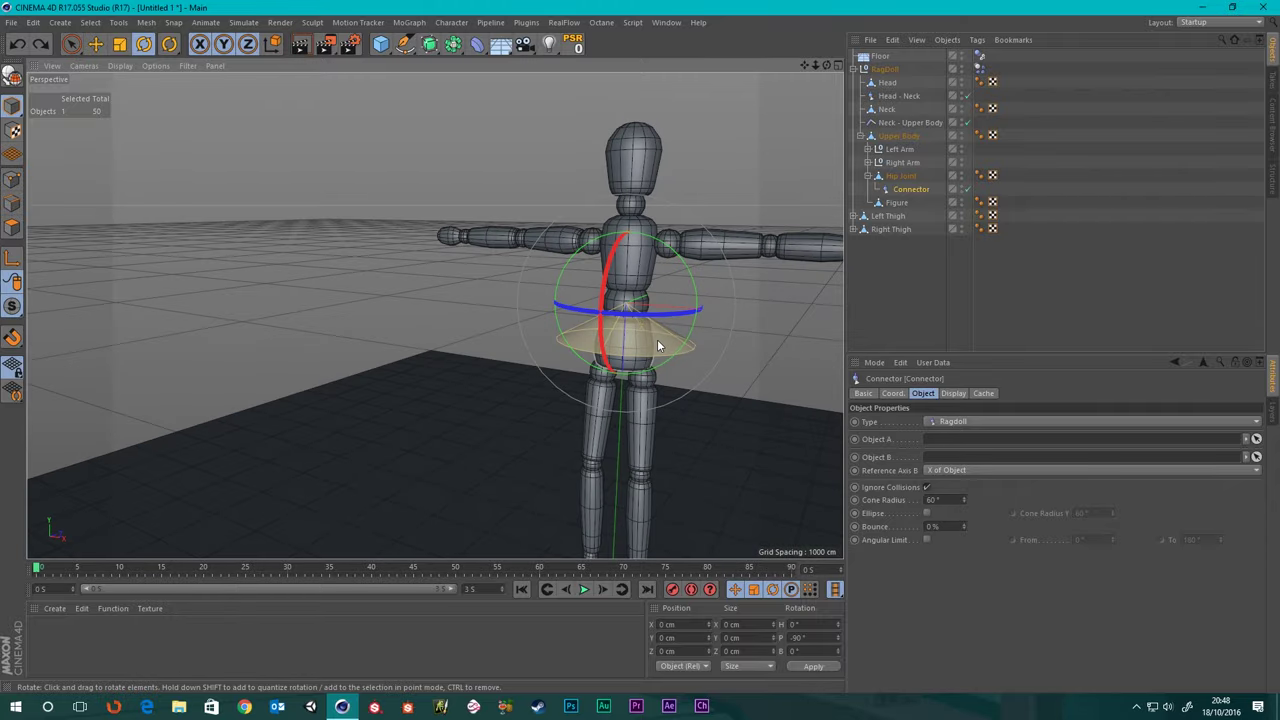
- Set the hip Connector's cone radius to 40°
click(960, 497)
text(40)
key(Return)
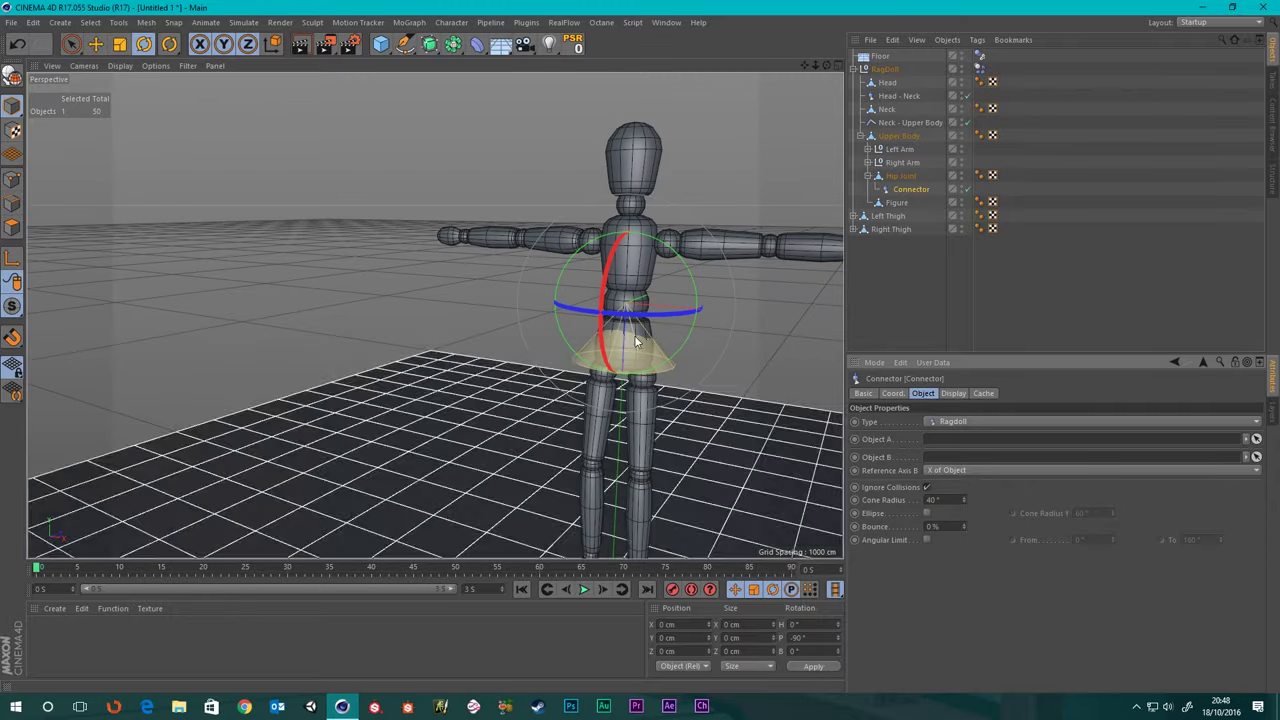
scroll(585, 308, up, 3)
scroll(660, 350, up, 3)
alt+middle_drag(643, 303, 531, 303)
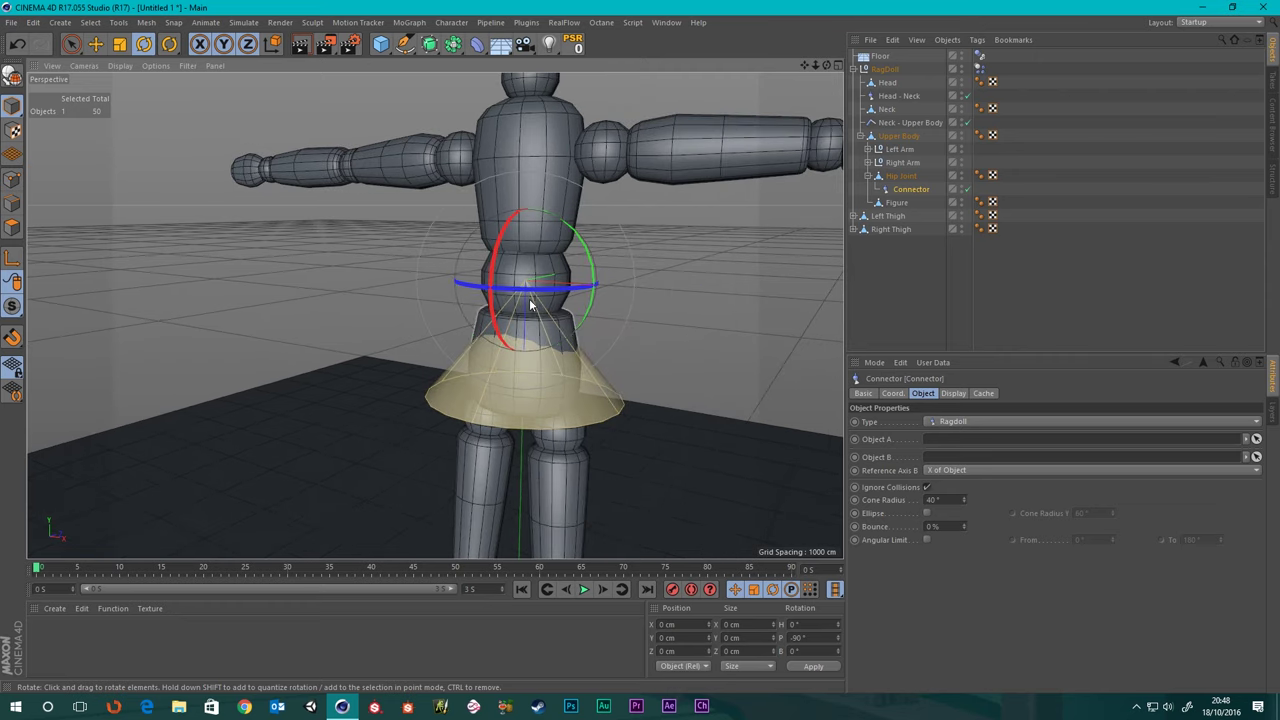
- Move the Connector out of the Hip Joint so it sits directly under Upper Body, between Hip Joint and Figure
drag(910, 191, 900, 175)
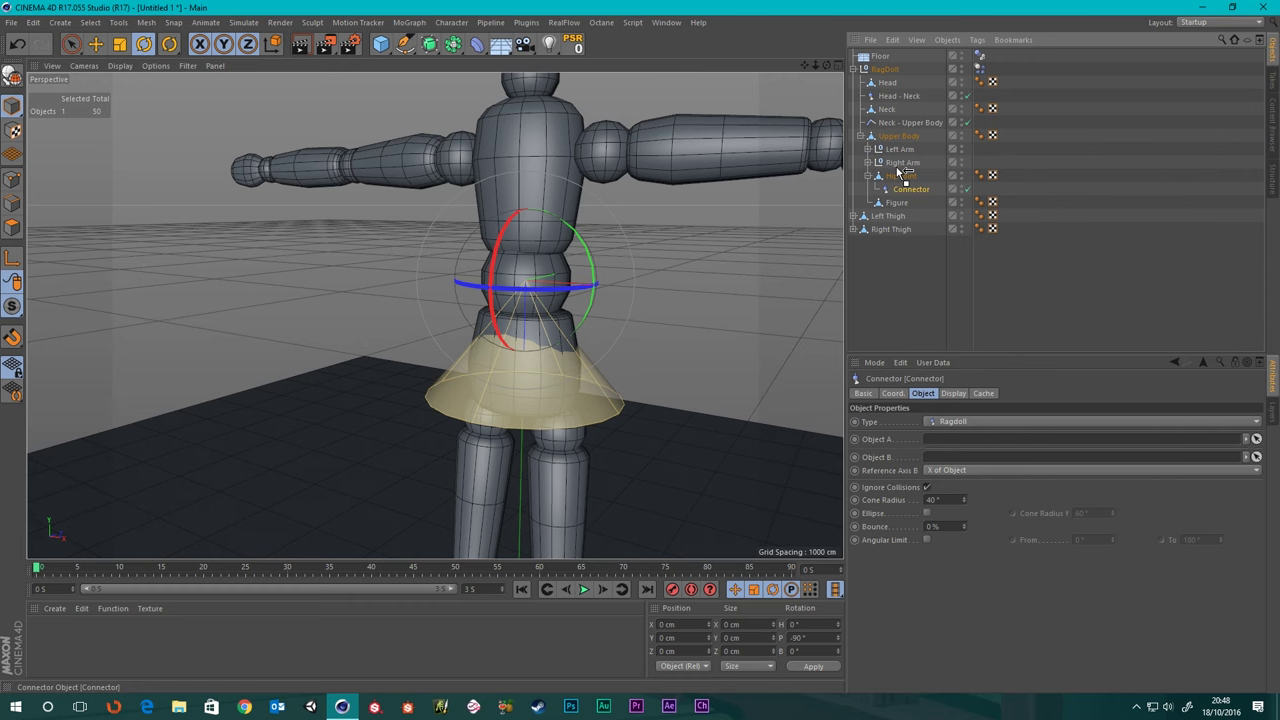
drag(898, 171, 898, 170)
drag(897, 198, 907, 191)
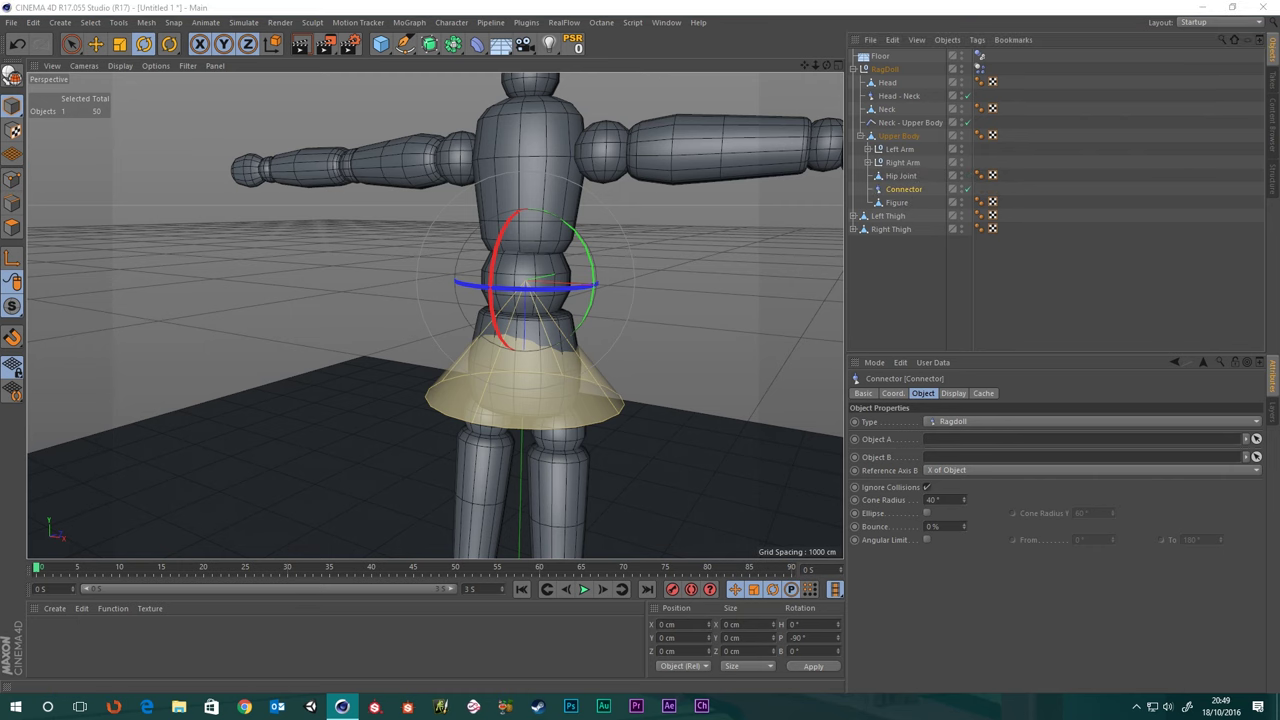
- Select the Hip Joint and examine how it sits between the upper body and the lower torso
scroll(528, 252, up, 3)
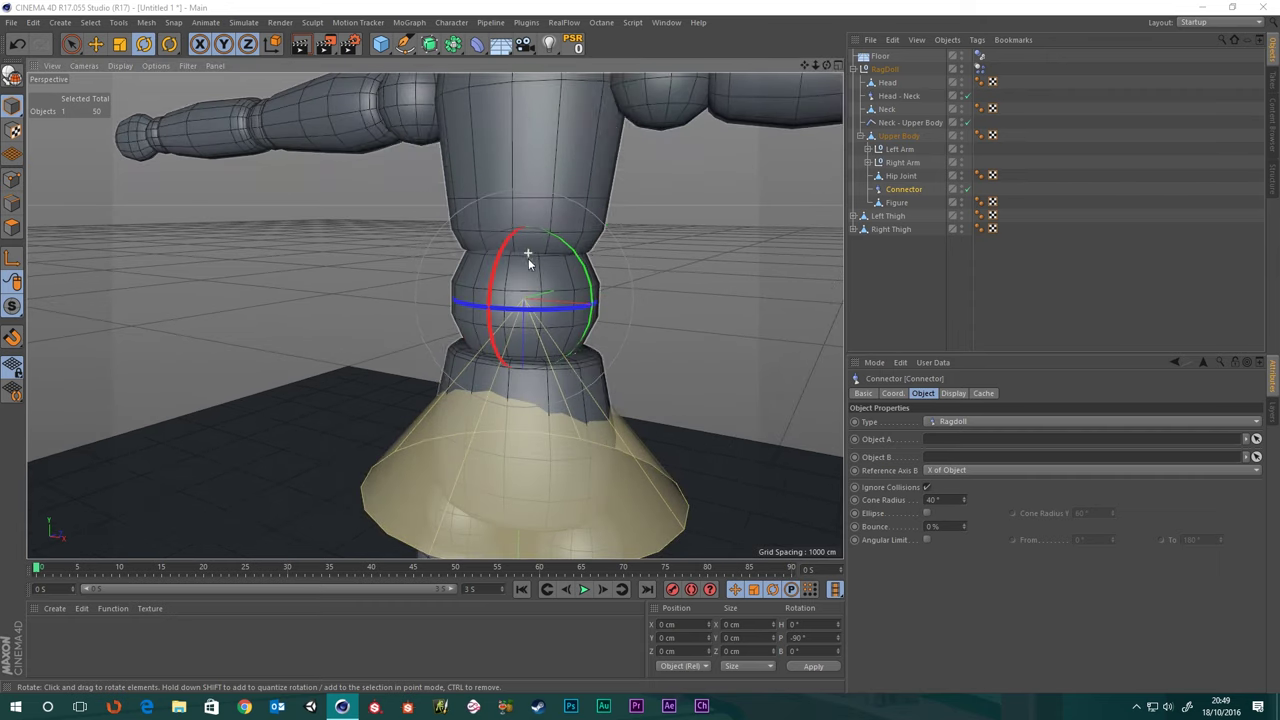
click(900, 176)
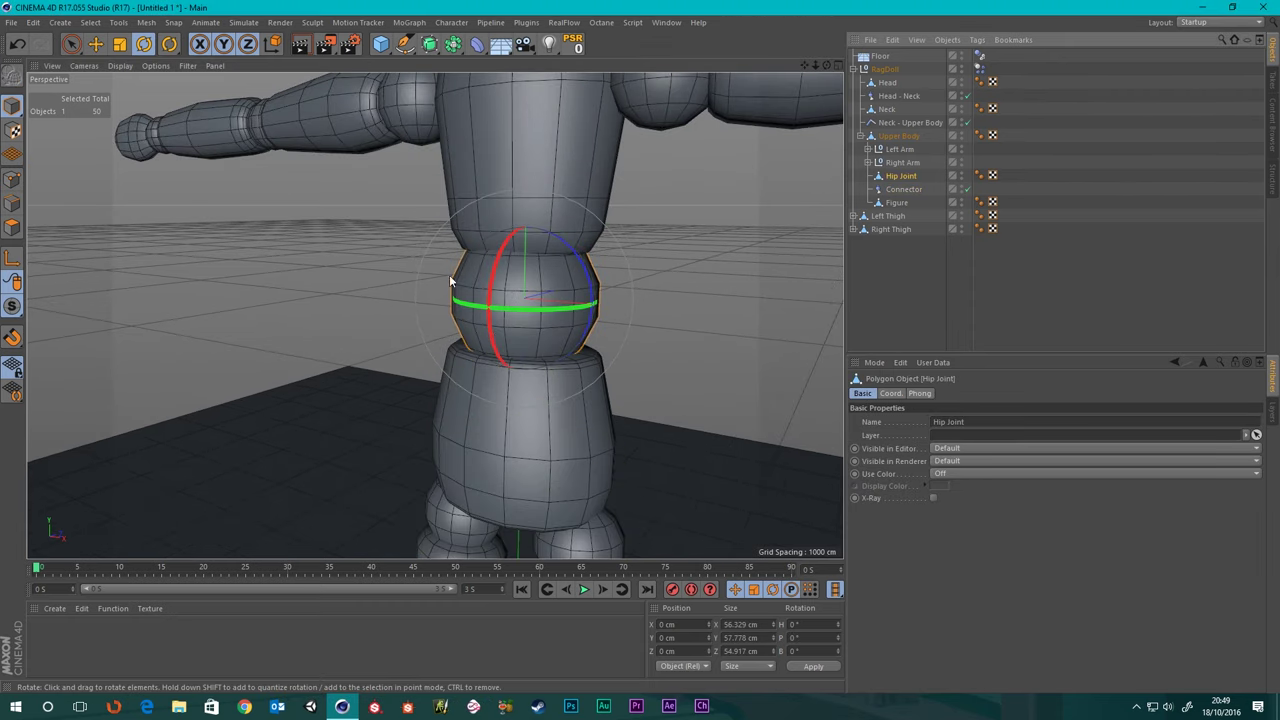
scroll(550, 124, down, 3)
alt+drag(529, 109, 793, 213)
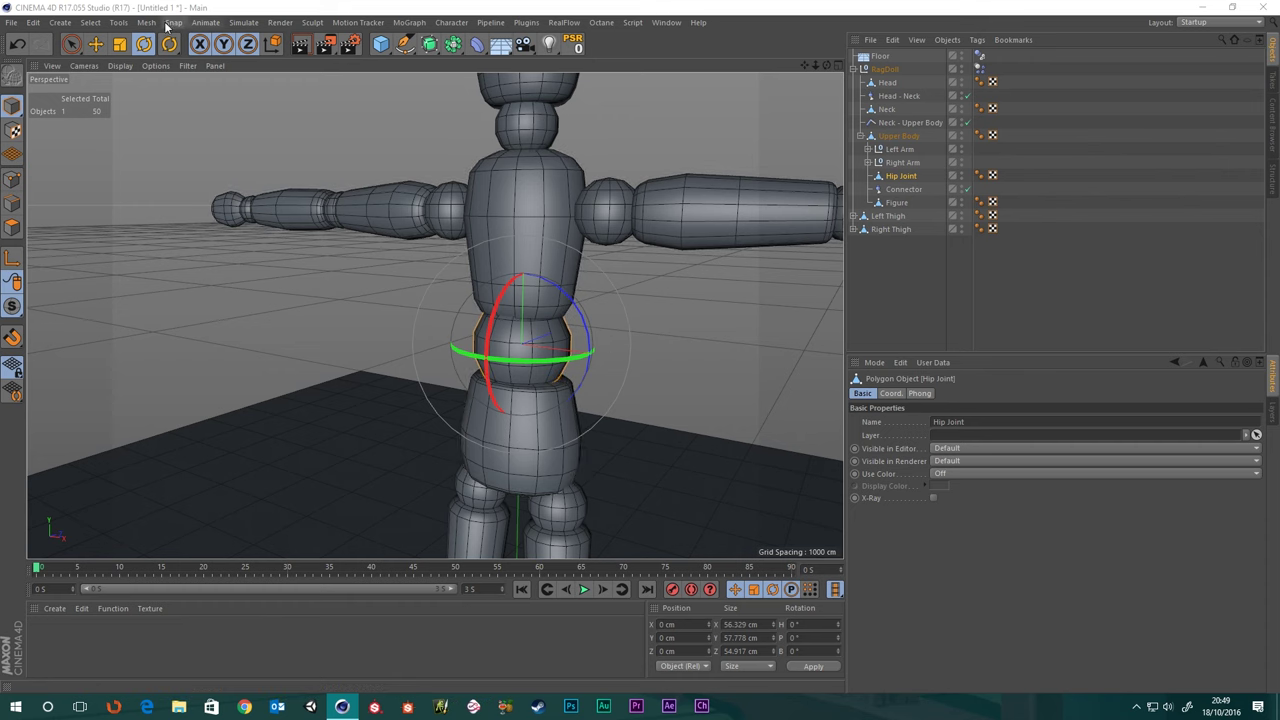
- Add a dynamics Connector and place it under Upper Body, directly above the Hip Joint
click(244, 22)
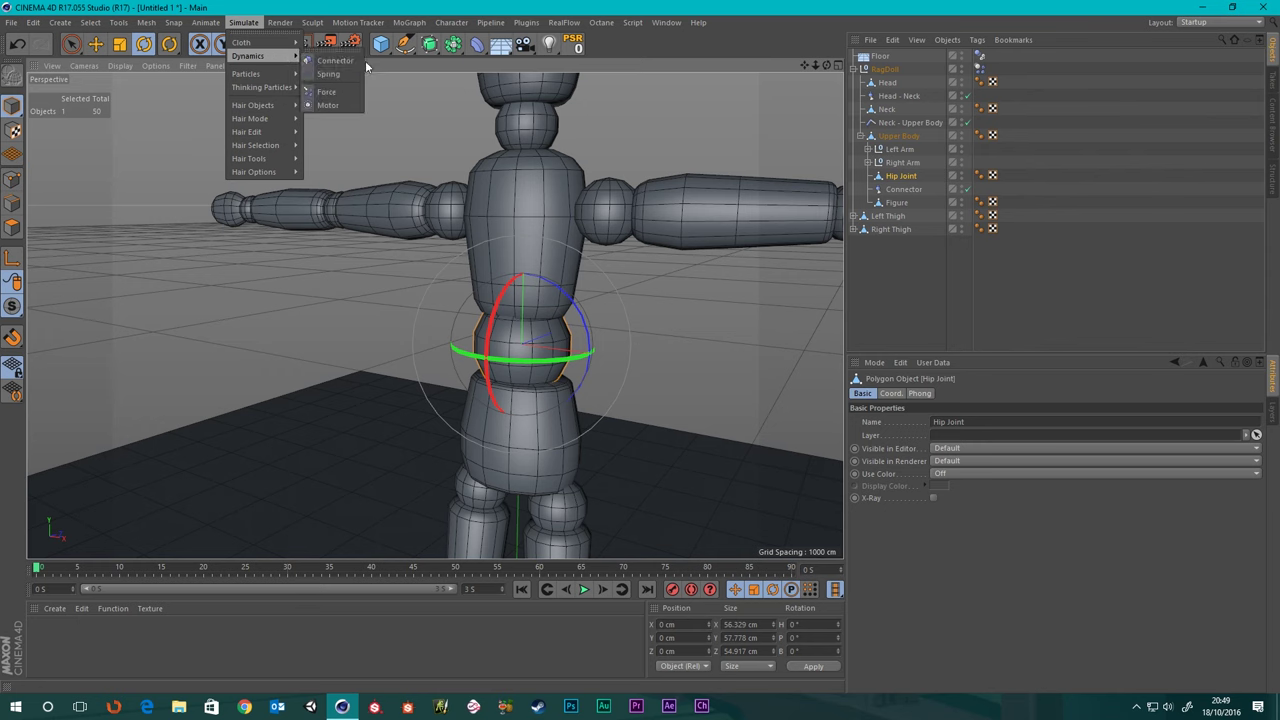
key(Escape)
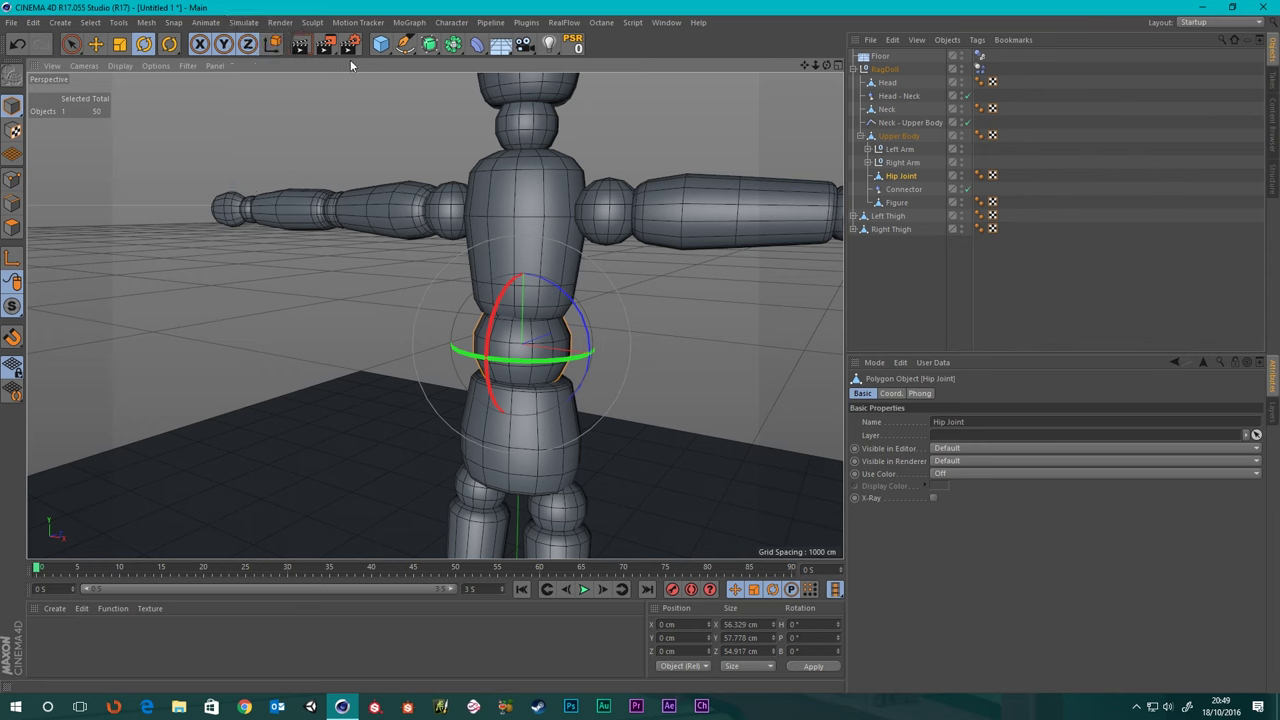
click(243, 22)
mouse_move(255, 57)
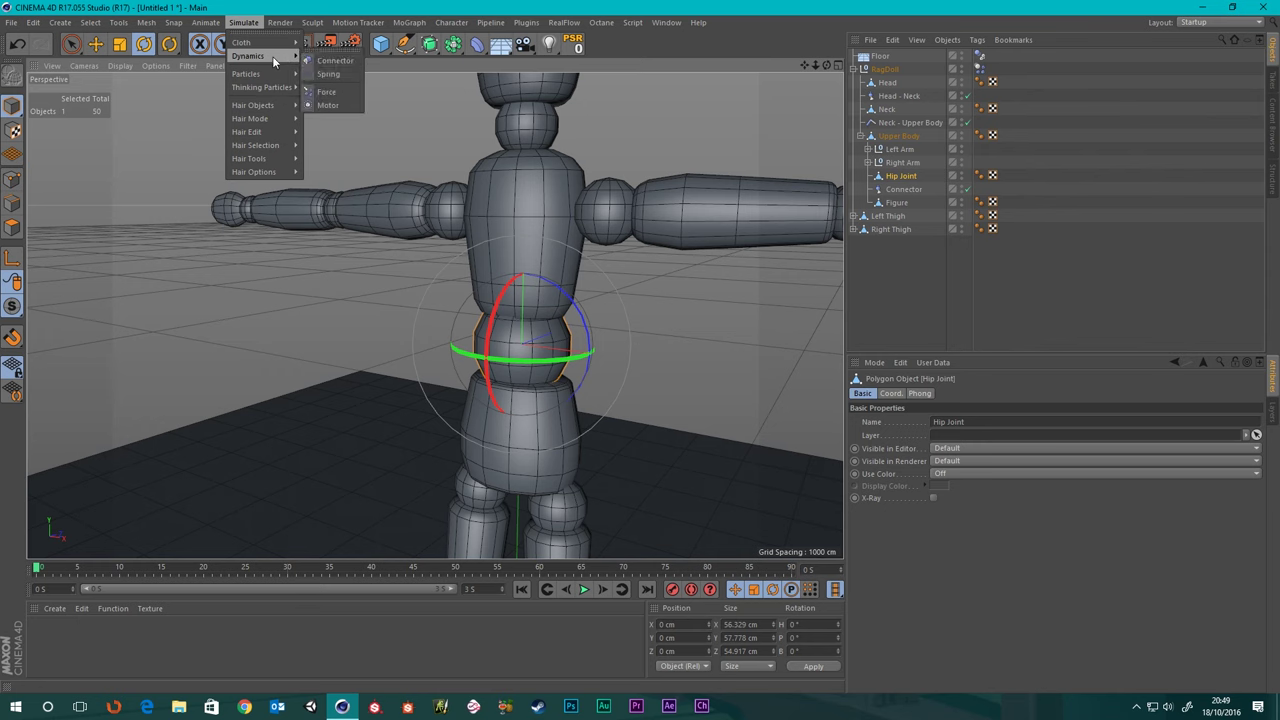
click(323, 56)
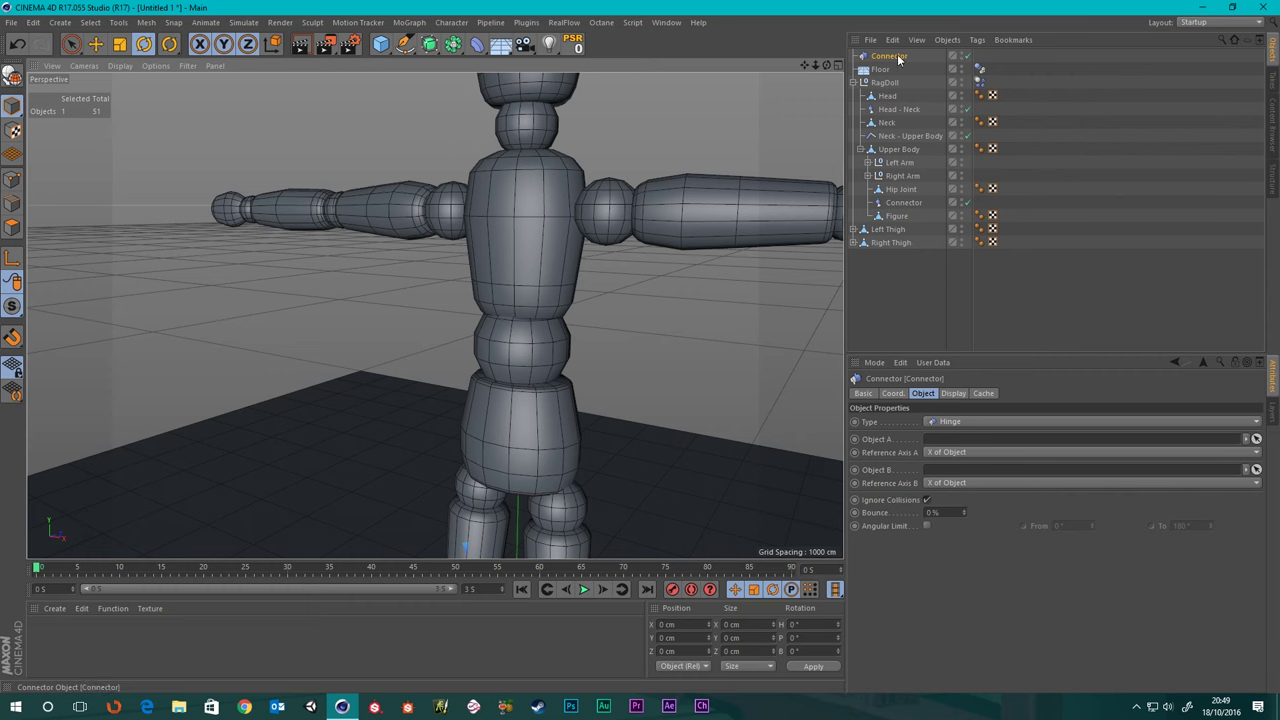
drag(896, 57, 901, 187)
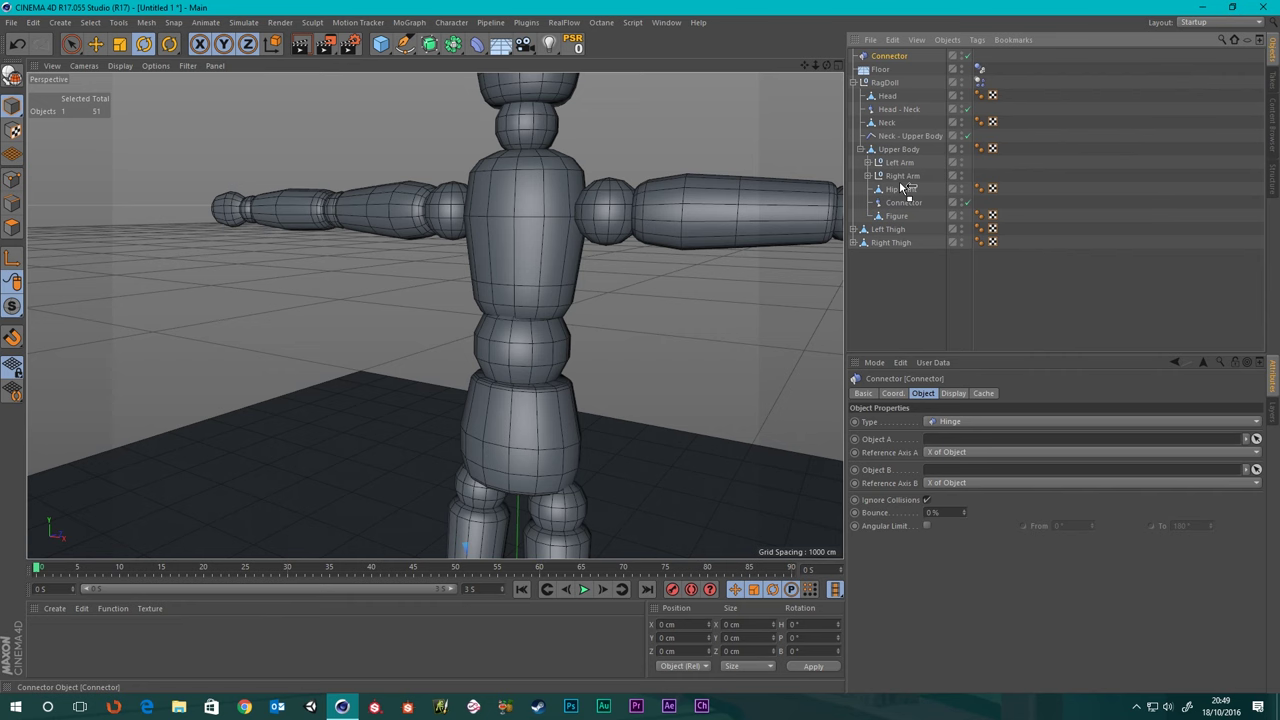
drag(901, 188, 901, 188)
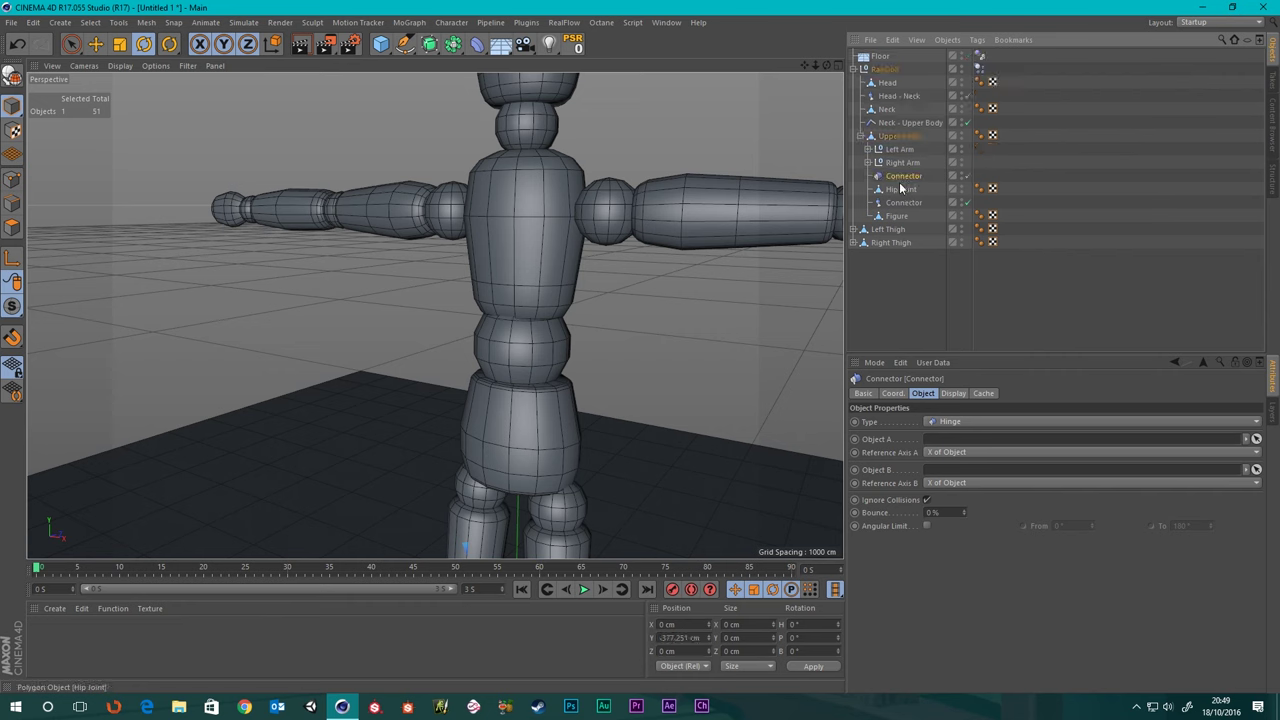
- Move both Connectors, the Hip Joint and Figure out of Upper Body so they sit directly under RagDoll, after Upper Body
click(860, 135)
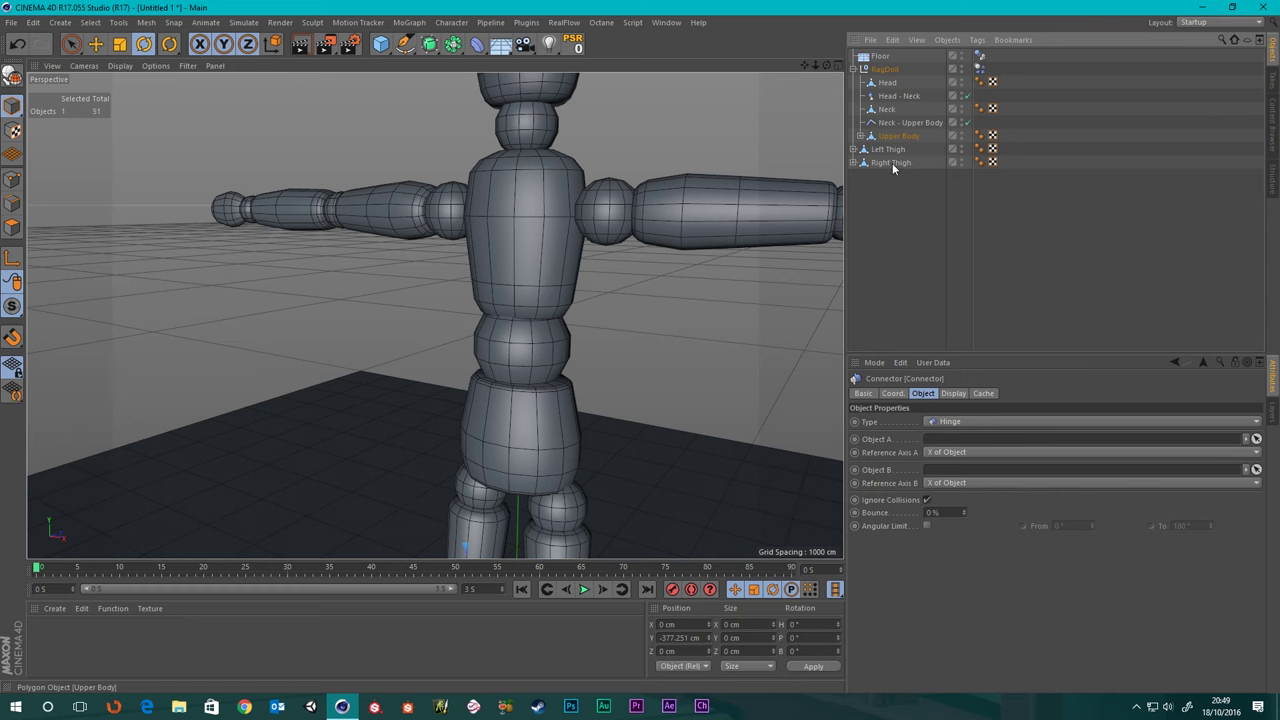
click(904, 214)
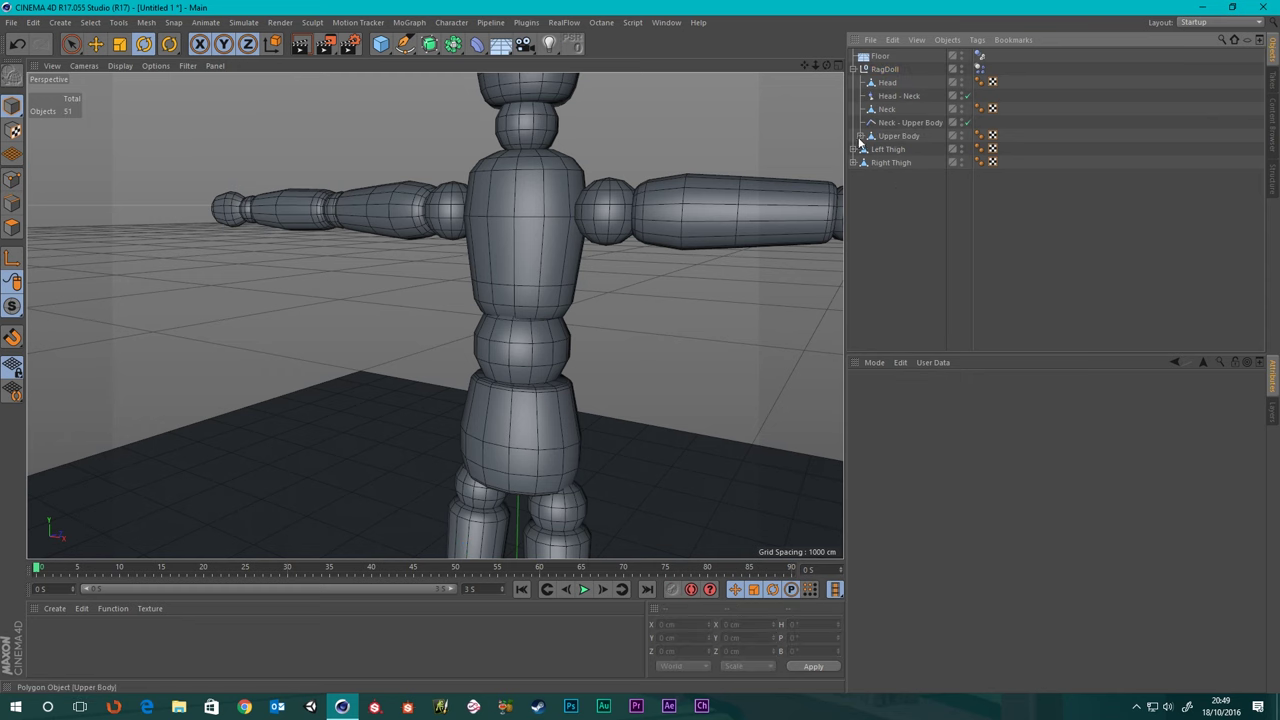
click(860, 136)
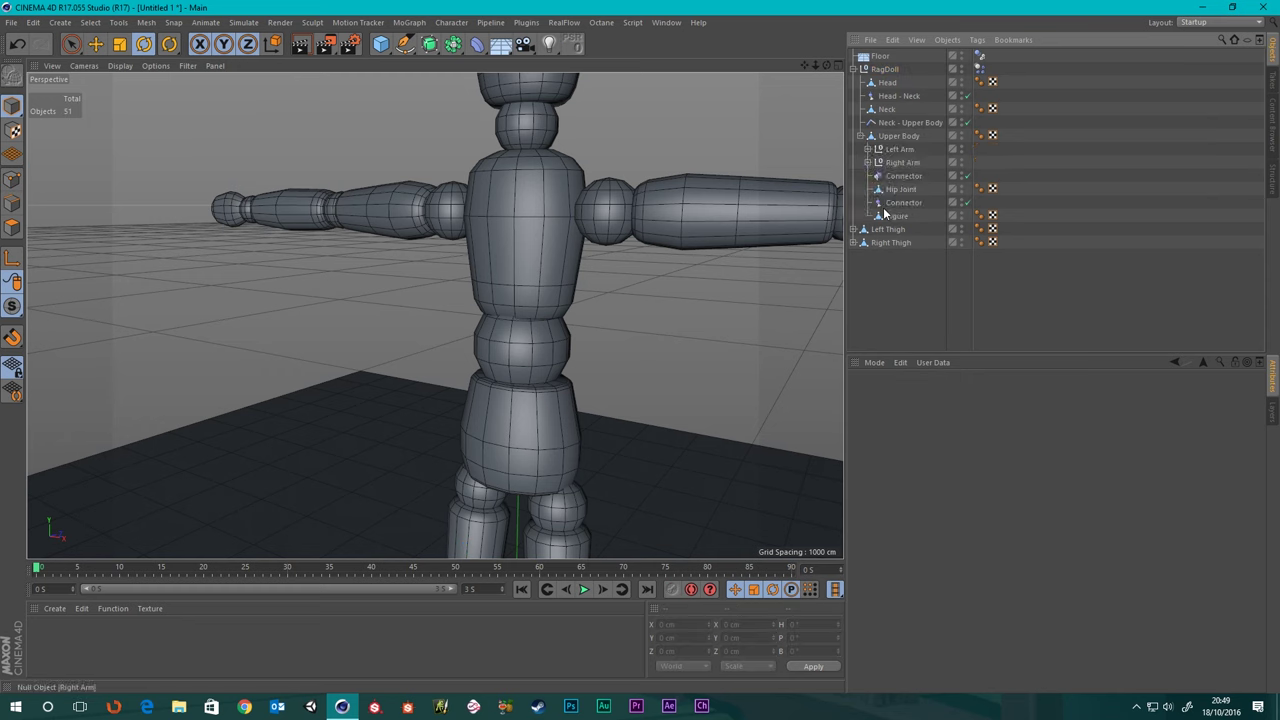
click(903, 176)
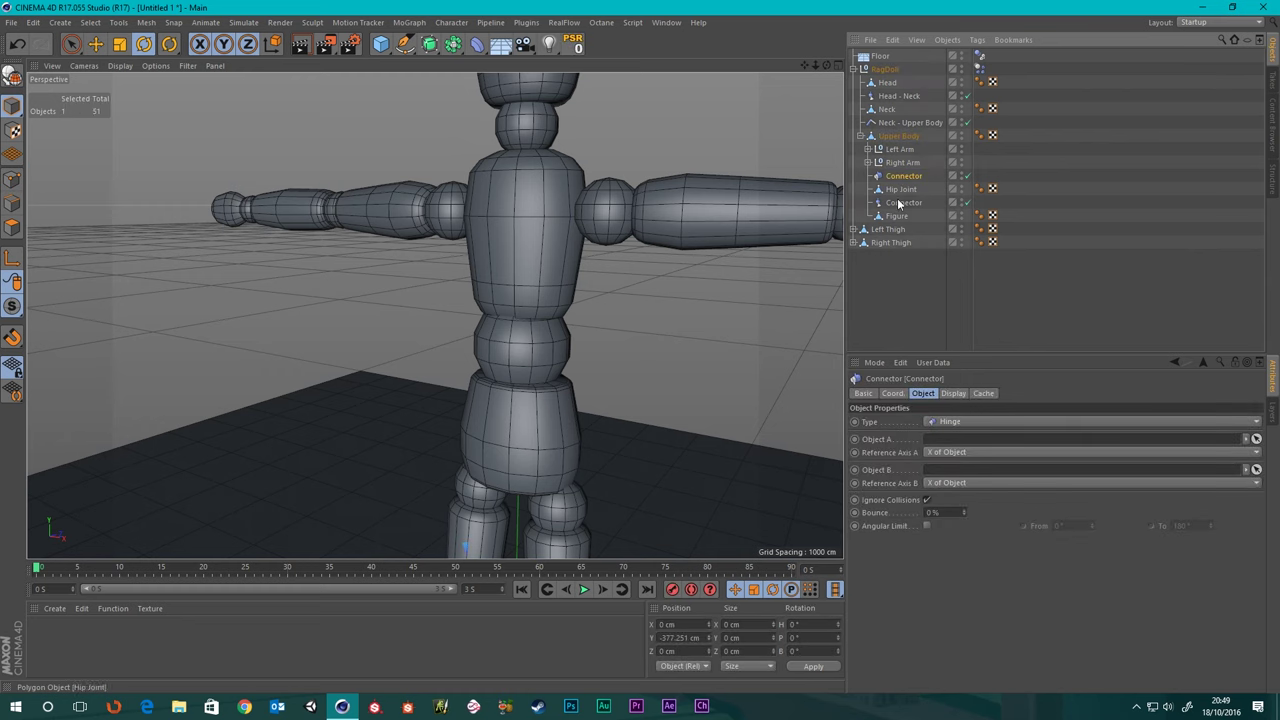
shift+click(897, 216)
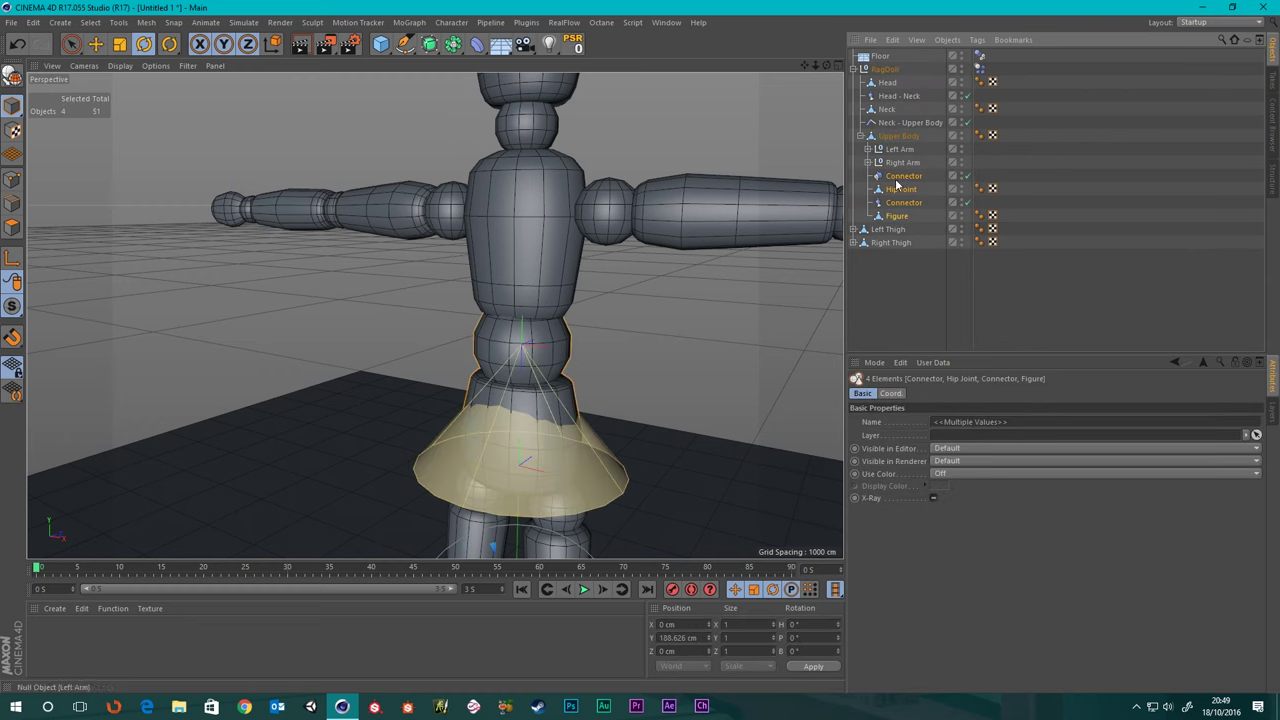
drag(893, 267, 890, 310)
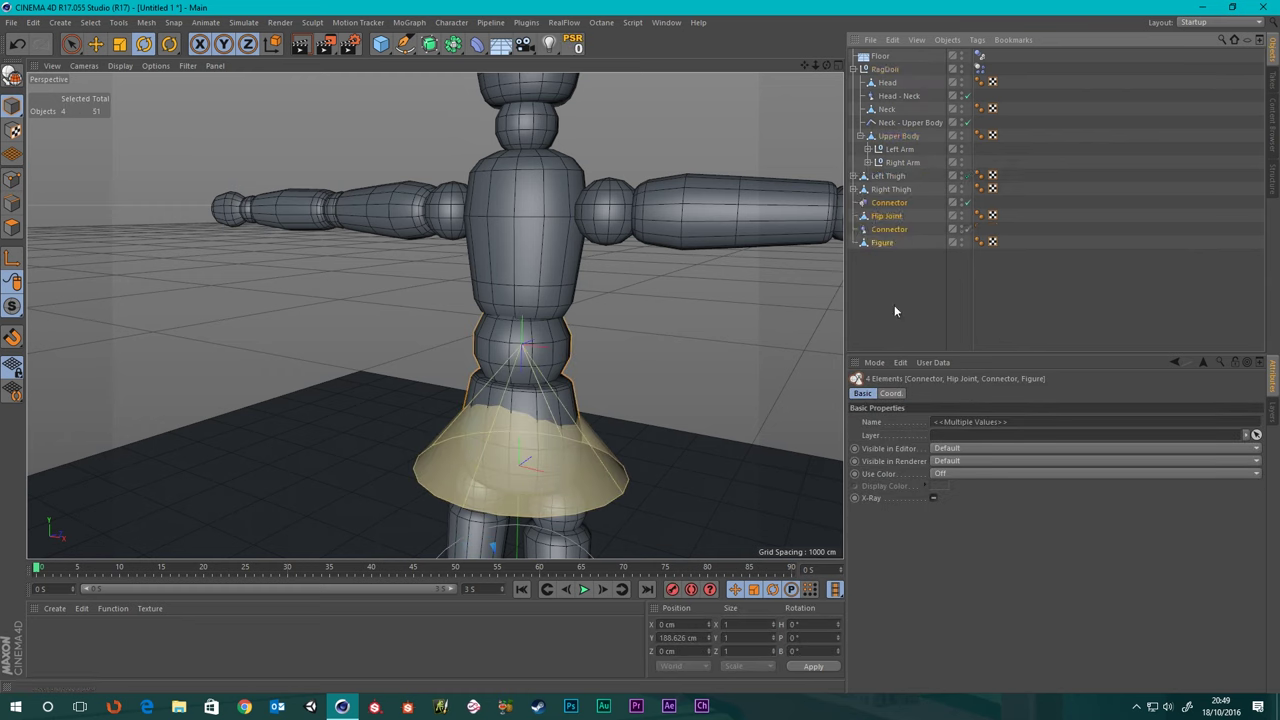
click(860, 136)
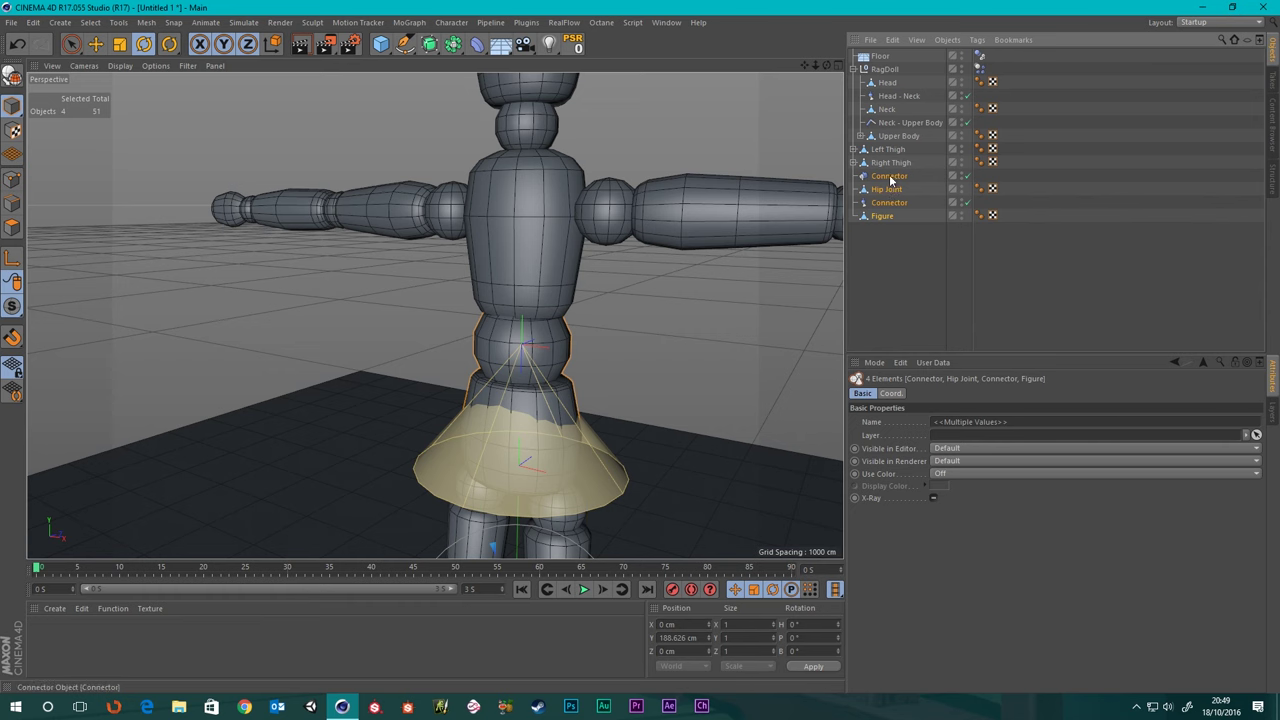
key(ctrl+z)
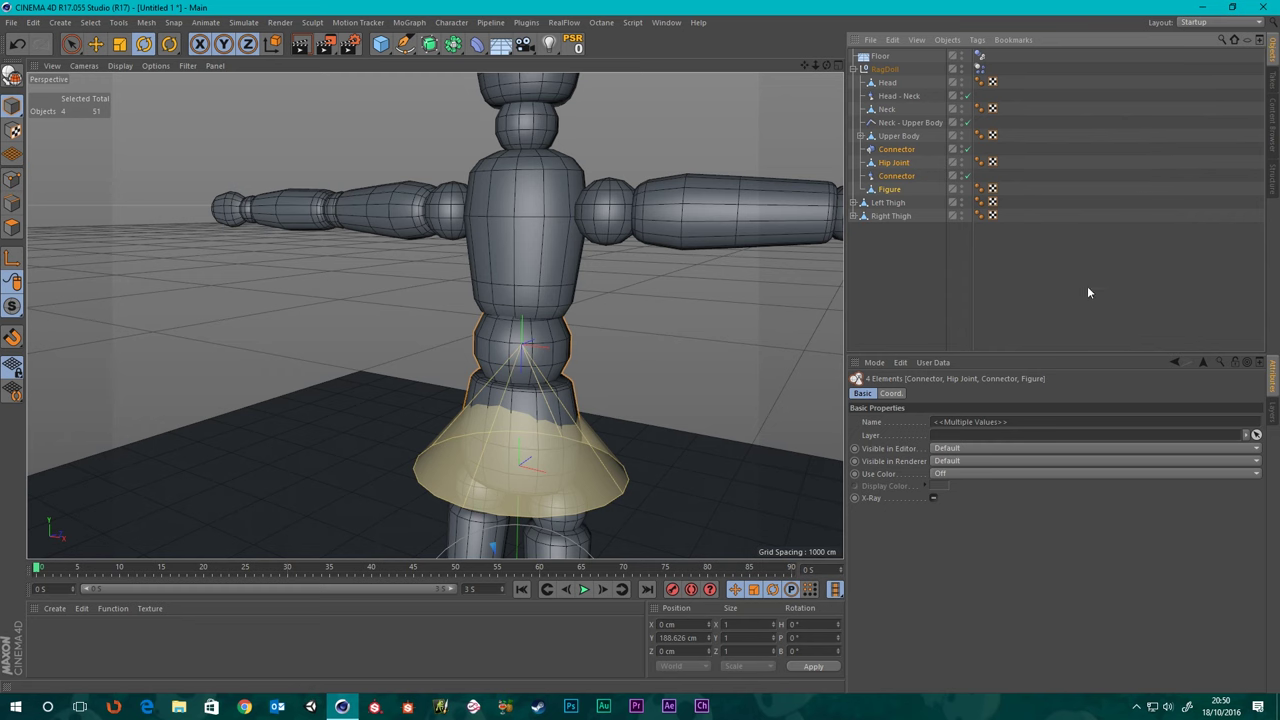
click(904, 275)
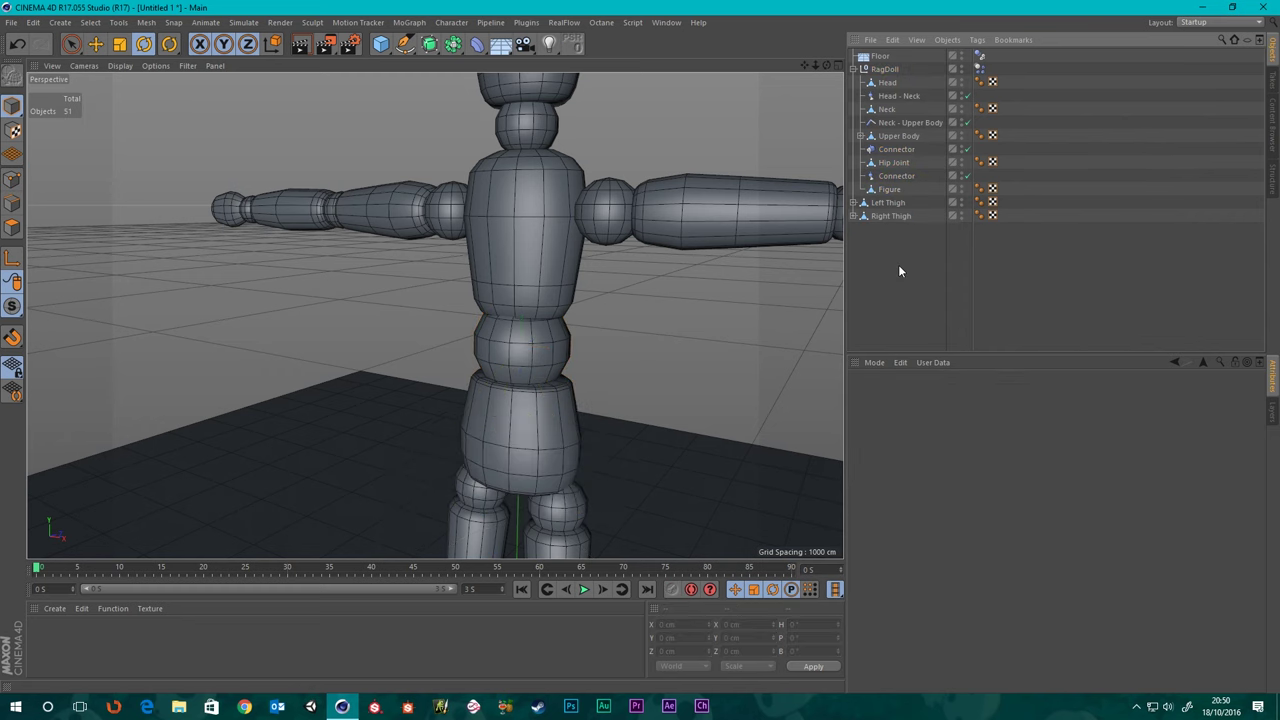
click(860, 135)
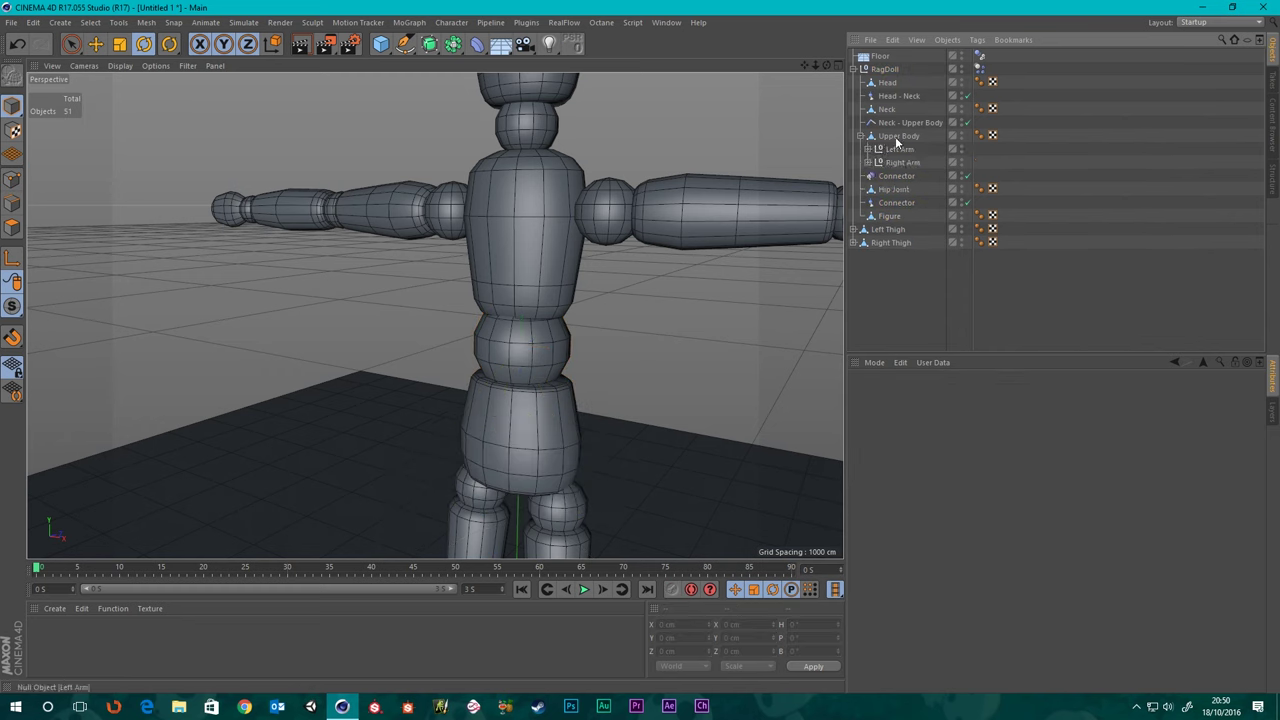
click(860, 135)
- Set the type of the new Connector above the Hip Joint to Fixed
click(895, 149)
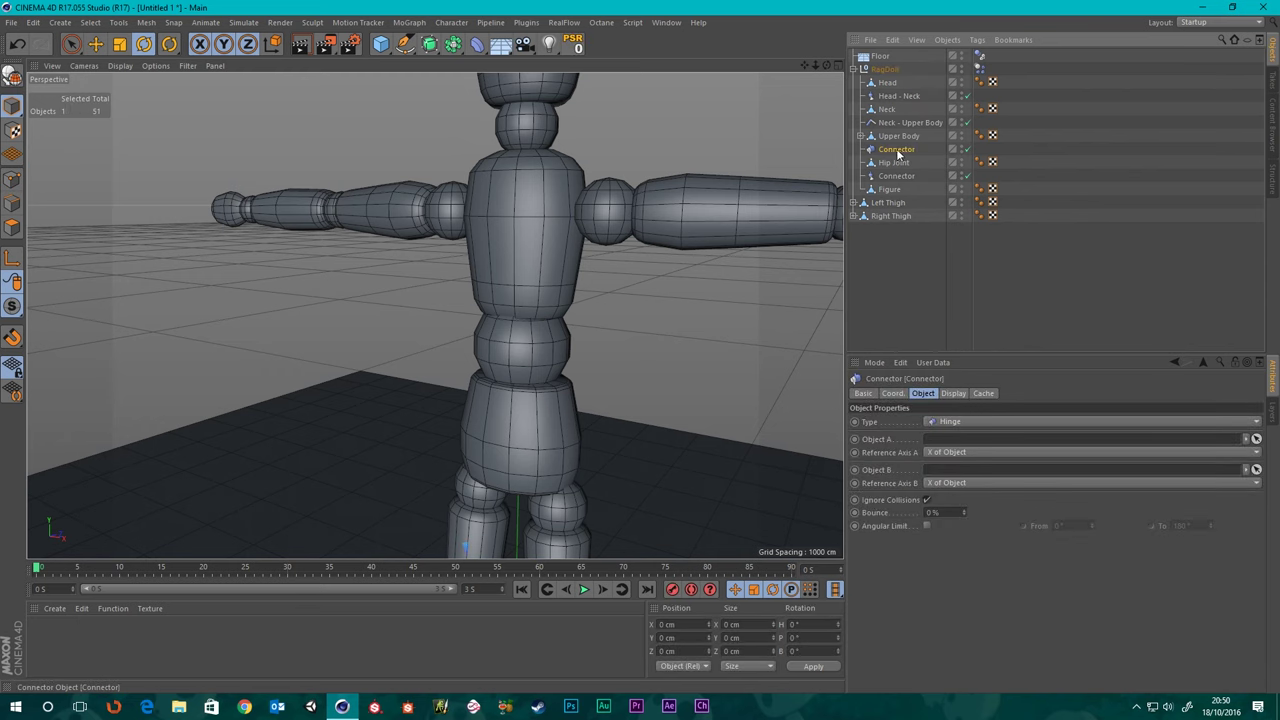
click(983, 422)
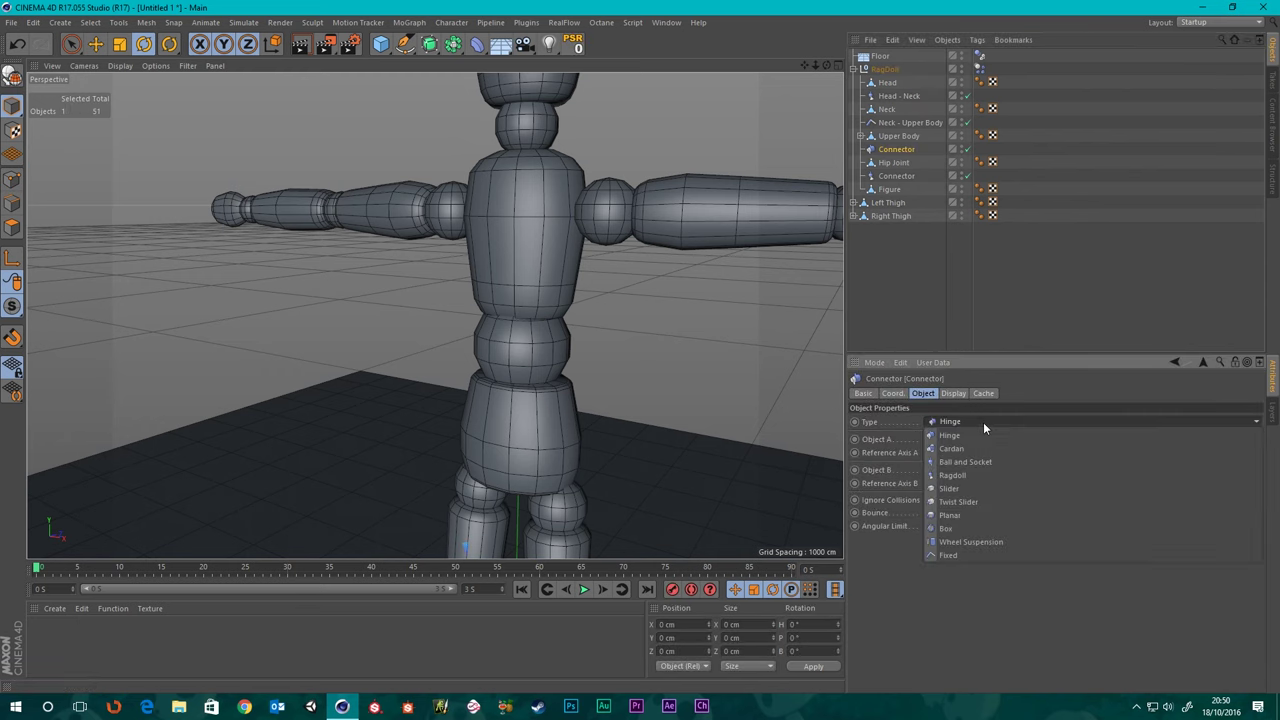
click(946, 555)
- Centre the fixed Connector on the Hip Joint by nesting it there, resetting its Y position to 0 cm and moving it back above the Hip Joint
mouse_move(898, 153)
mouse_down()
mouse_move(905, 170)
mouse_move(897, 163)
mouse_up()
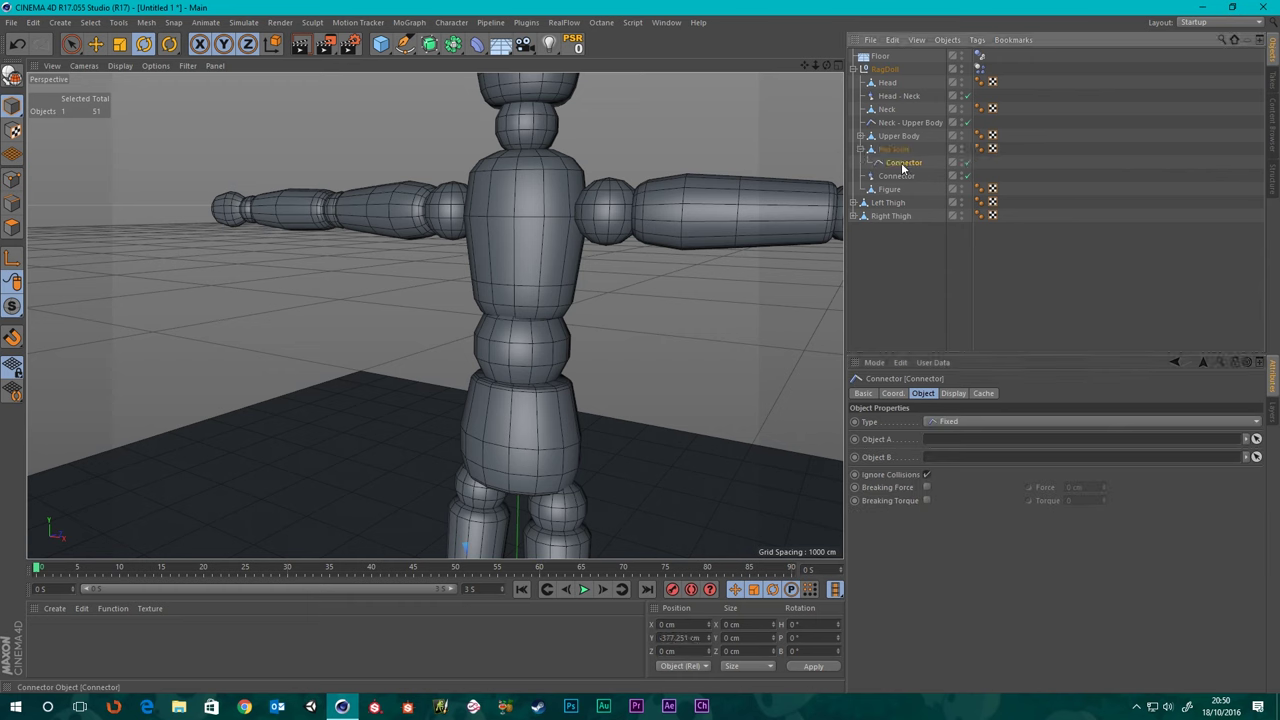
click(892, 394)
right_click(921, 436)
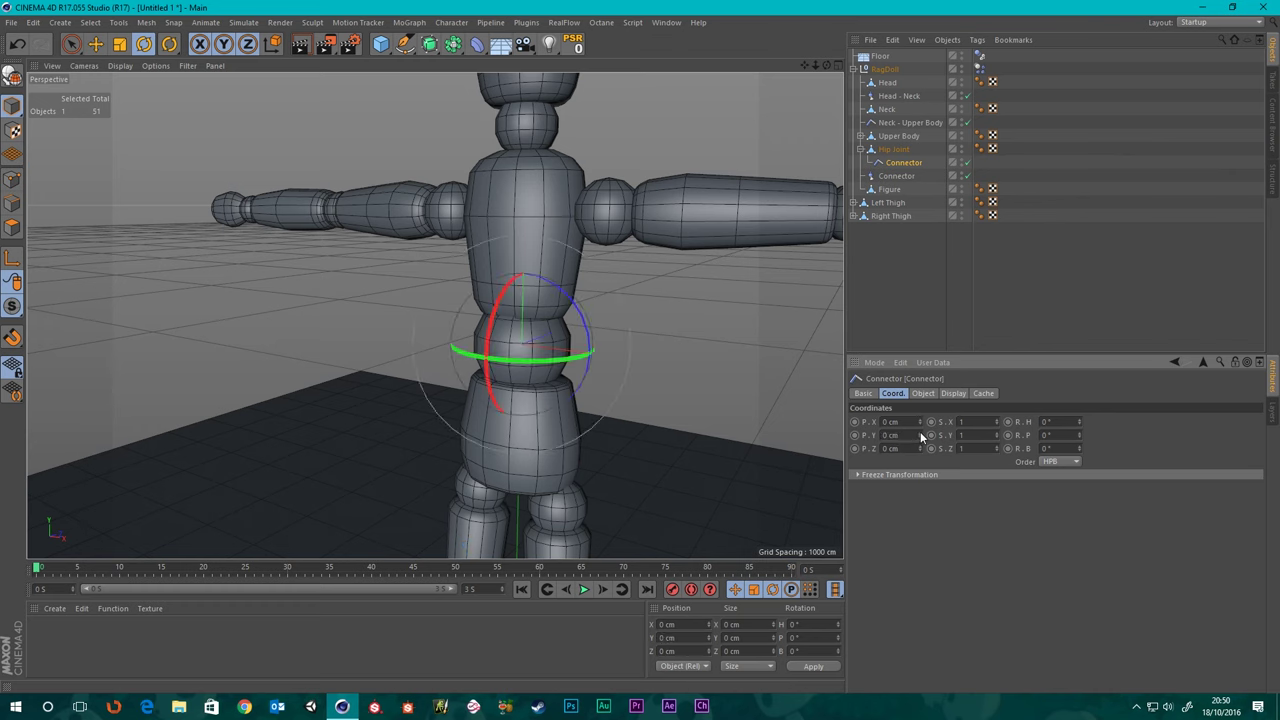
drag(903, 163, 899, 145)
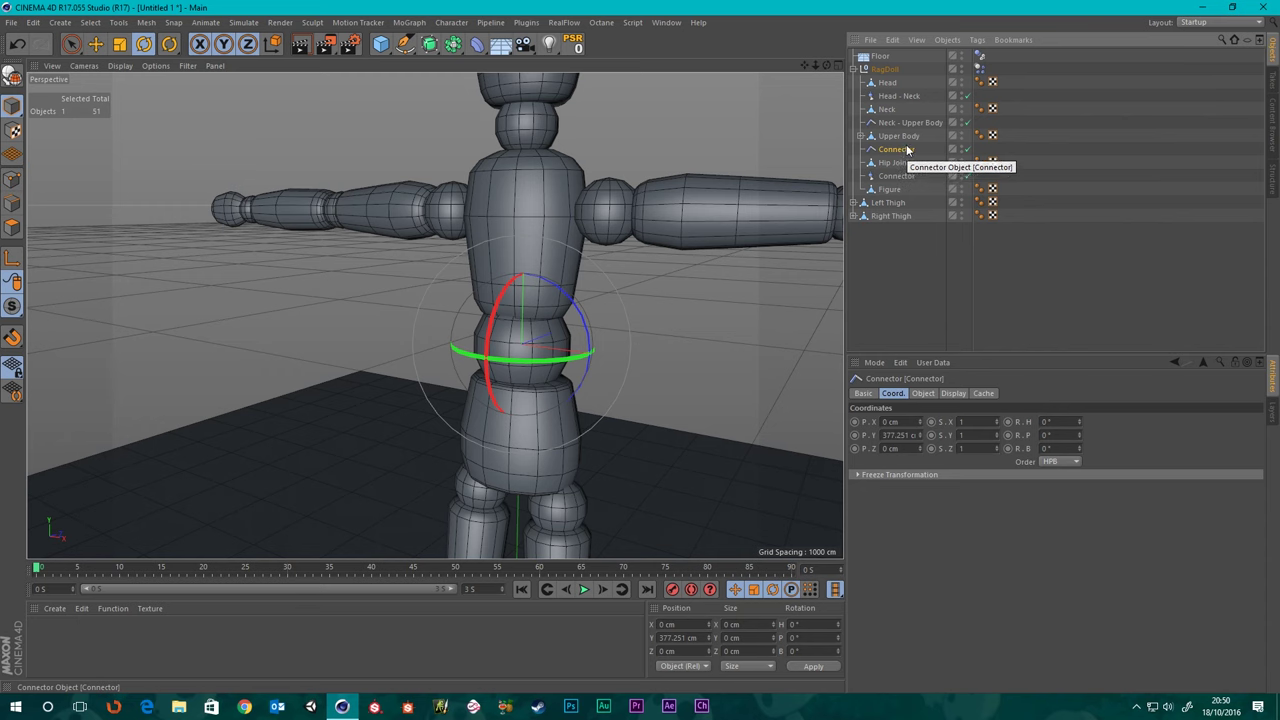
- Rename the fixed Connector as Upper Body - Hip Joint
double_click(897, 150)
text(U)
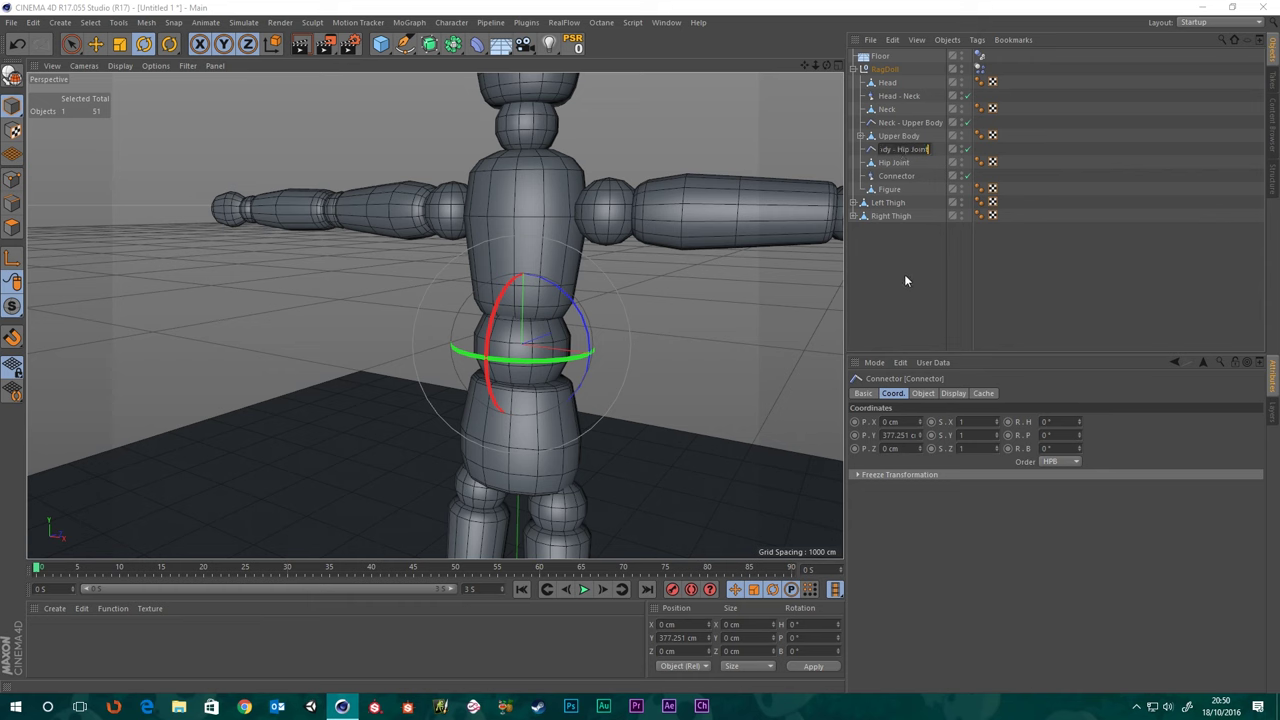
key(Return)
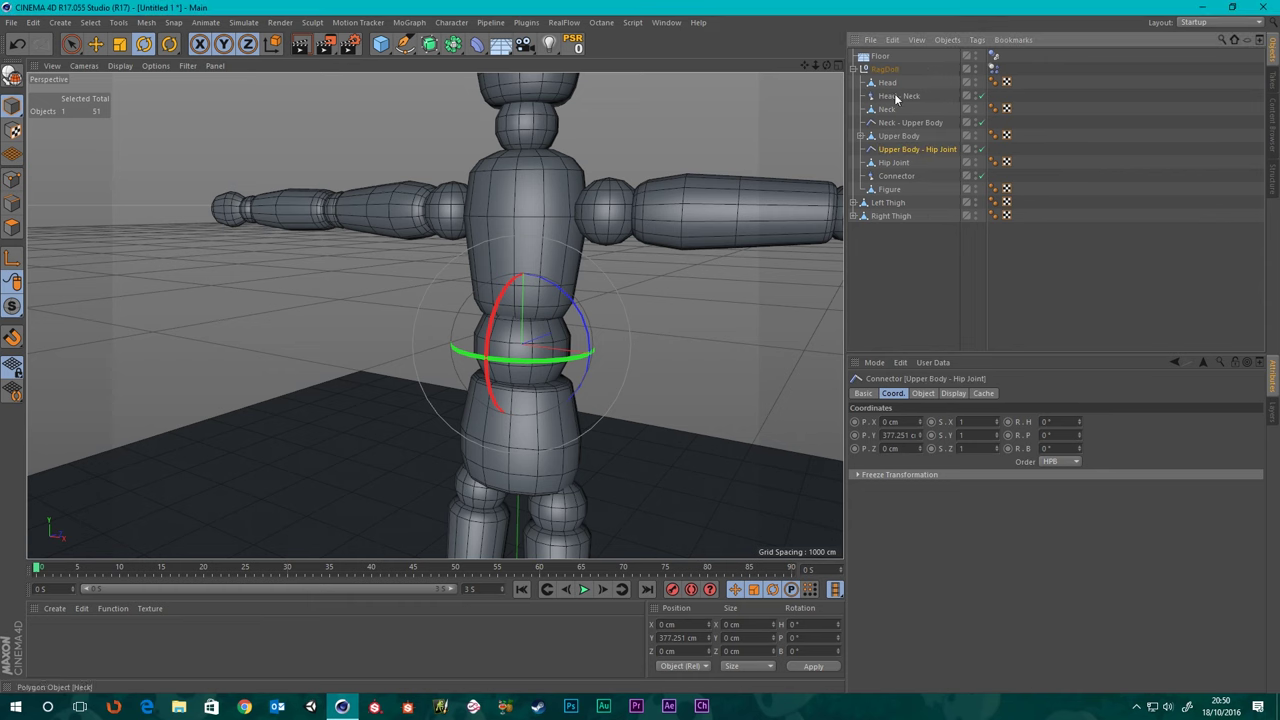
- Raise the Upper Body - Hip Joint connector to about 393 cm in Y, where the upper body meets the hip joint
click(922, 393)
middle_click(633, 304)
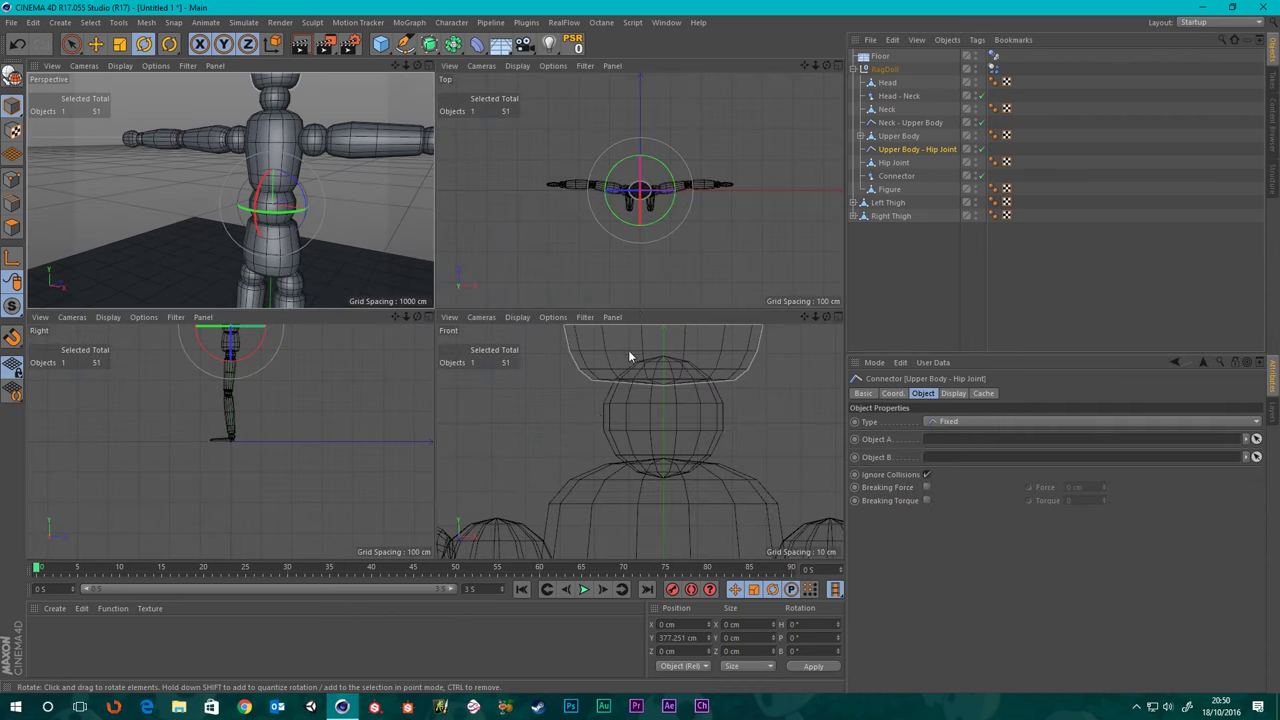
middle_click(651, 388)
scroll(651, 388, down, 5)
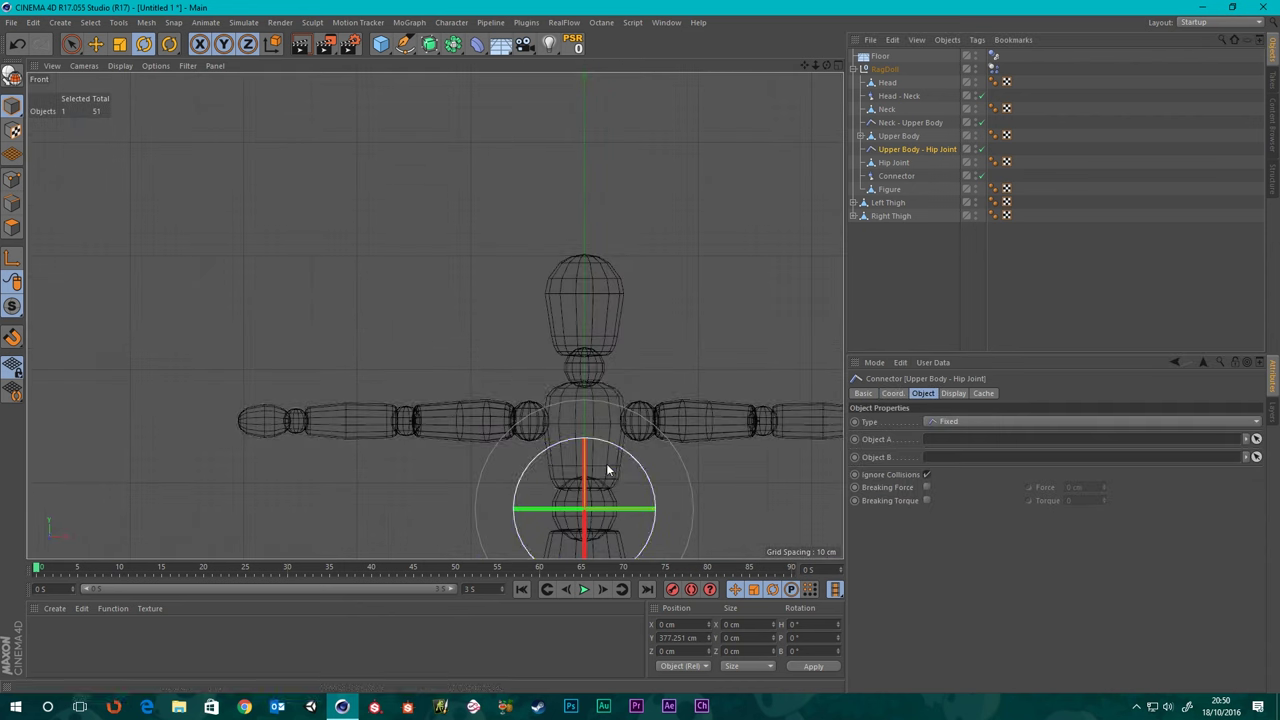
scroll(606, 463, up, 8)
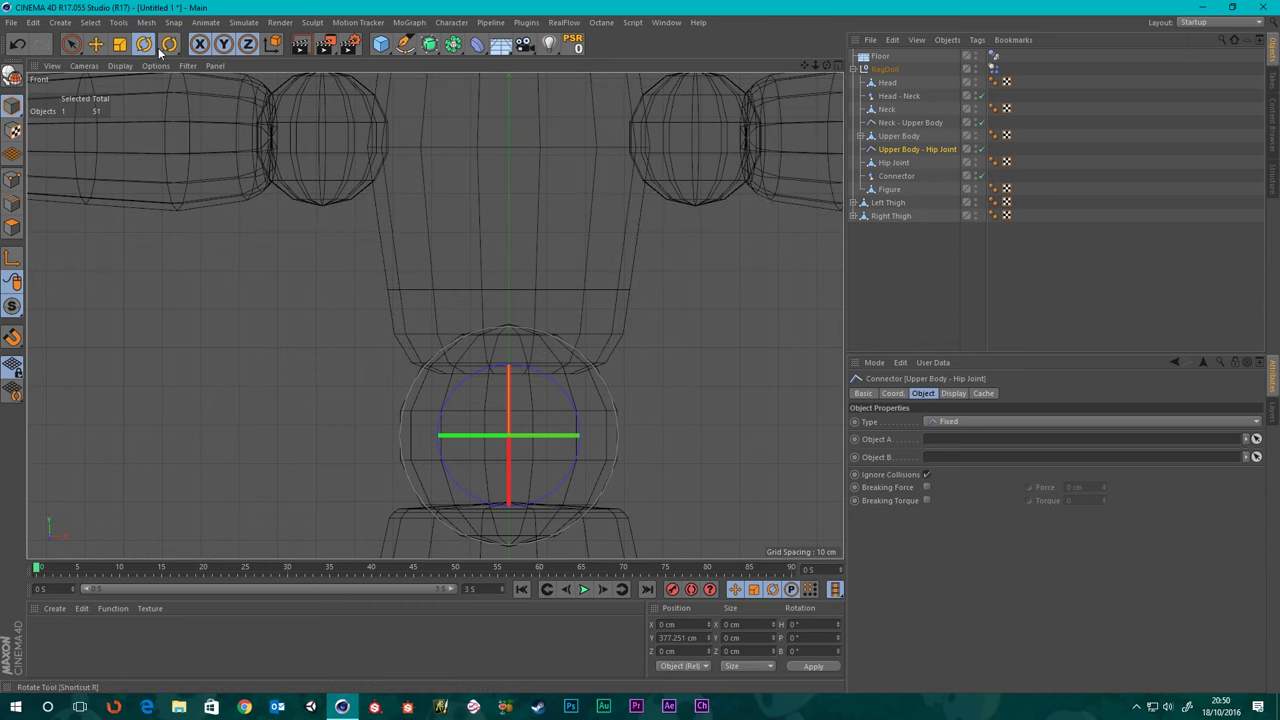
click(95, 44)
drag(506, 322, 494, 294)
middle_click(774, 392)
middle_click(231, 201)
scroll(556, 306, up, 3)
alt+middle_drag(478, 292, 435, 316)
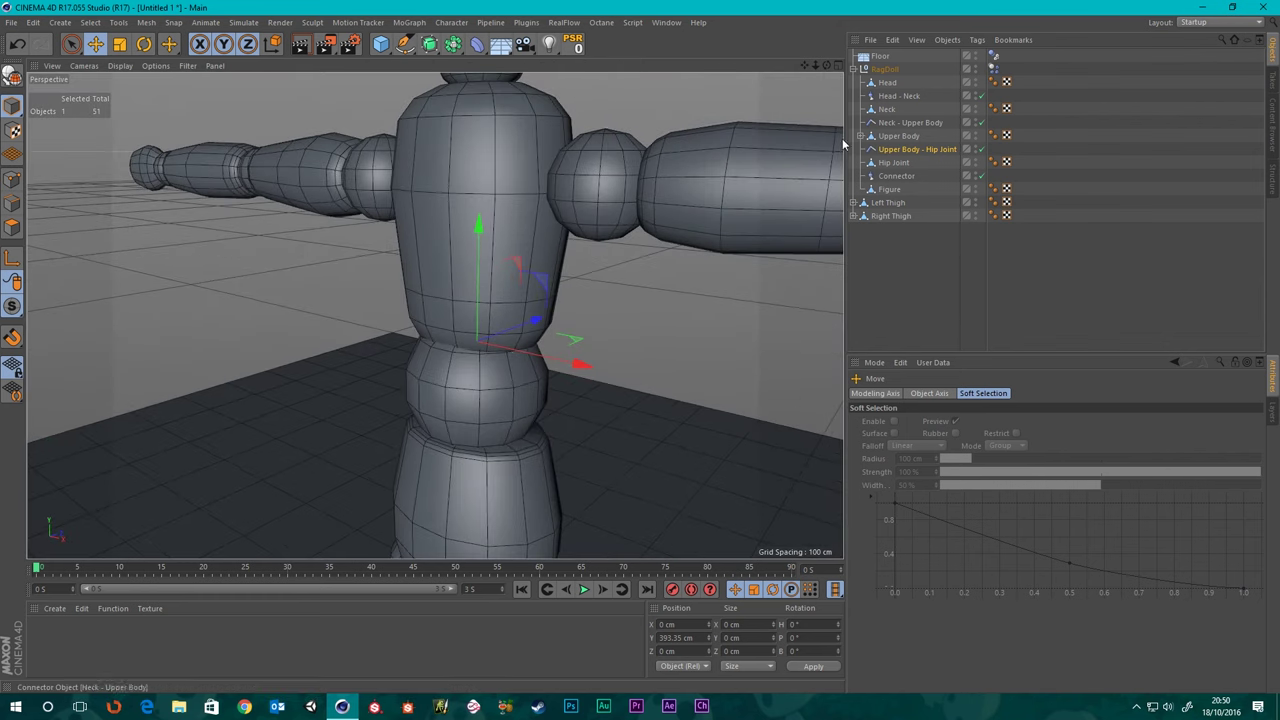
- Assign Upper Body as Object A and Hip Joint as Object B of the Upper Body - Hip Joint connector
click(912, 149)
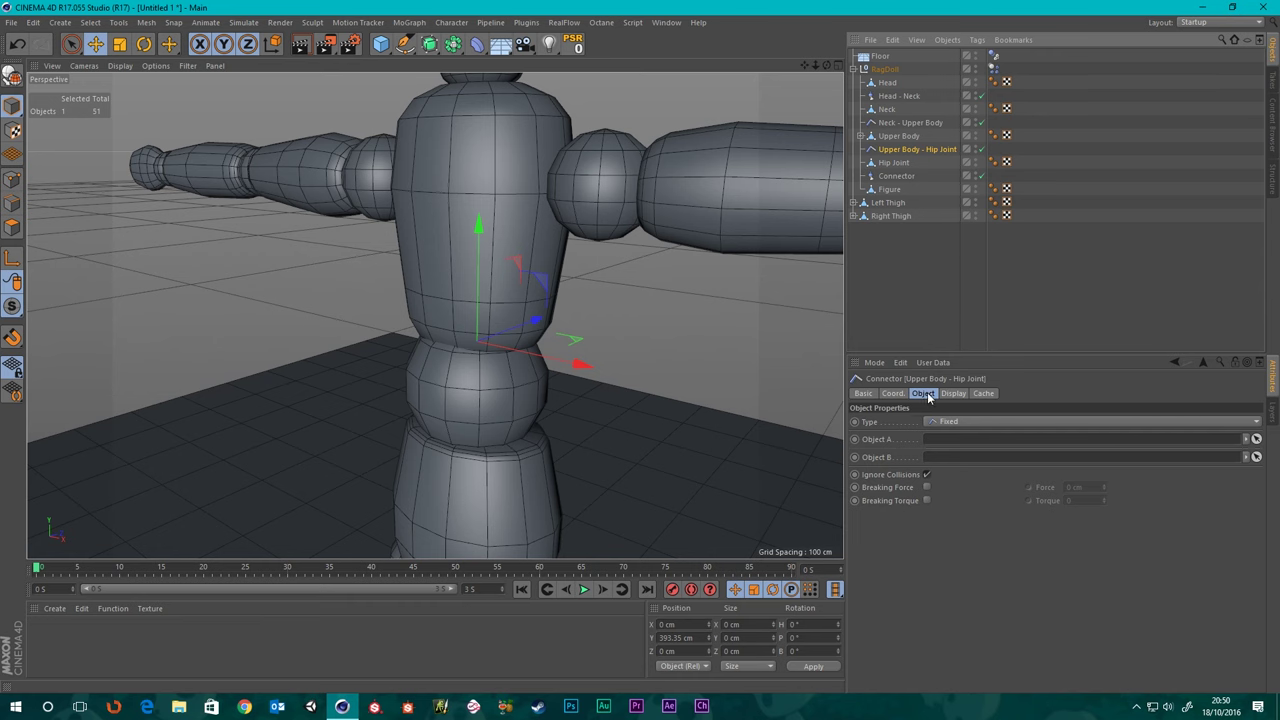
click(896, 138)
drag(939, 424, 940, 441)
drag(893, 162, 950, 469)
- Play the simulation to test how the connected ragdoll falls, and return to the first frame
scroll(506, 377, down, 5)
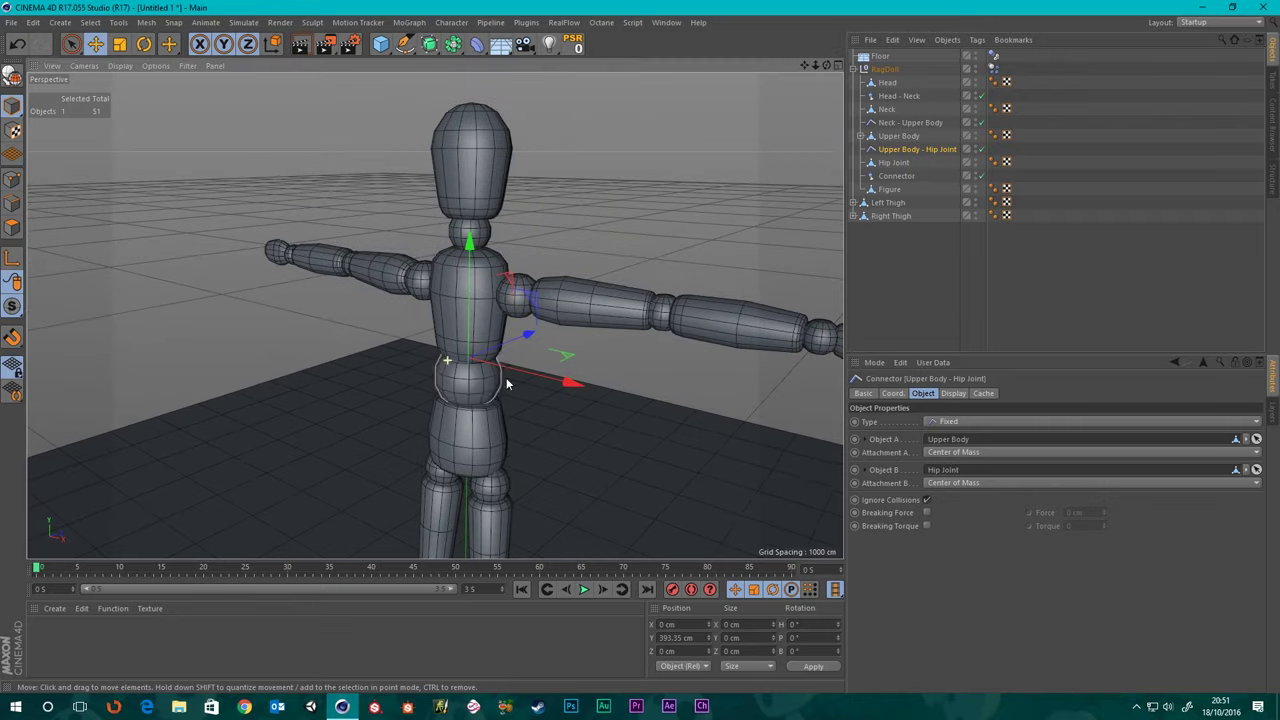
scroll(650, 354, down, 5)
click(585, 590)
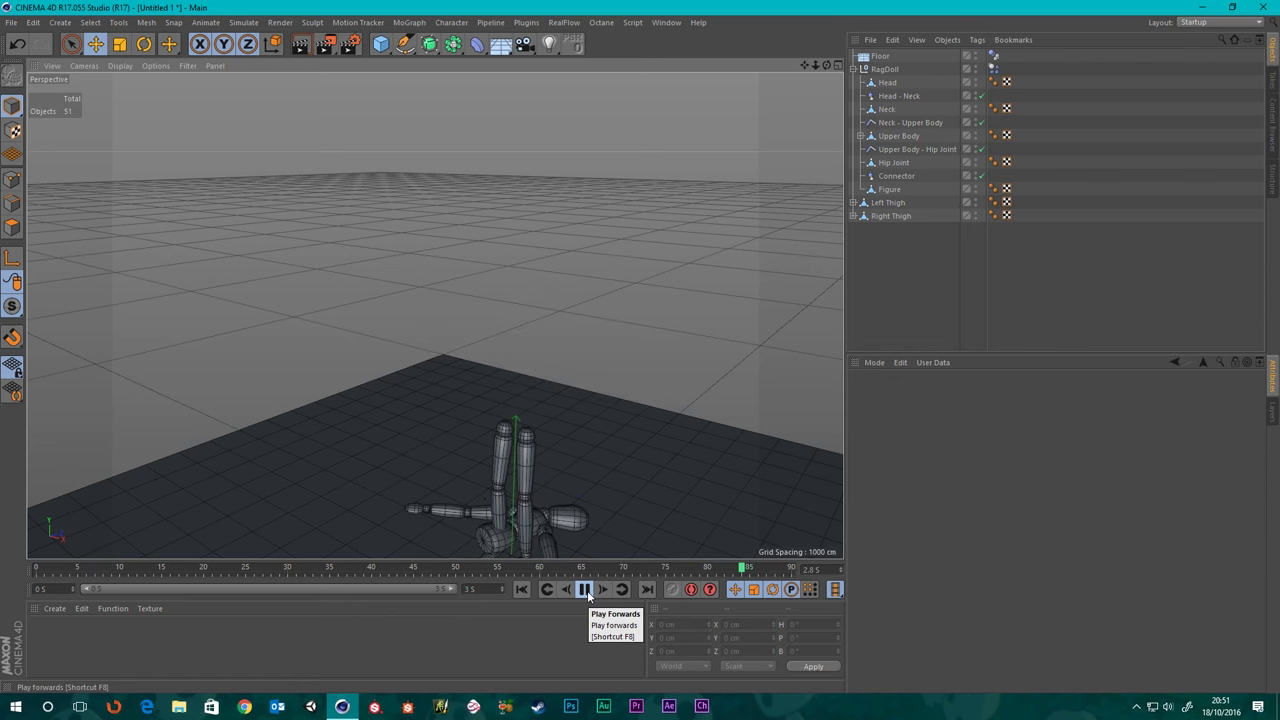
click(585, 590)
click(522, 589)
- Select the Upper Body - Hip Joint connector and examine its placement between the upper body and the hip joint
scroll(457, 371, up, 5)
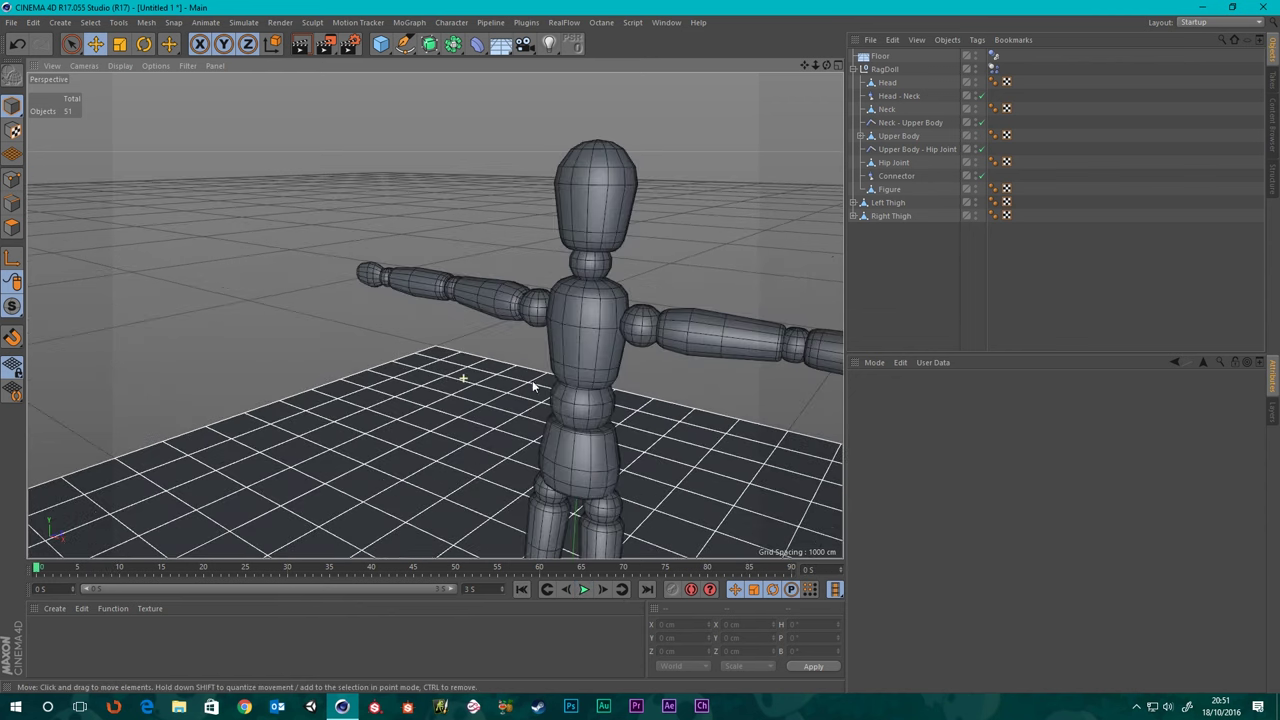
scroll(638, 386, up, 3)
alt+middle_drag(594, 376, 437, 312)
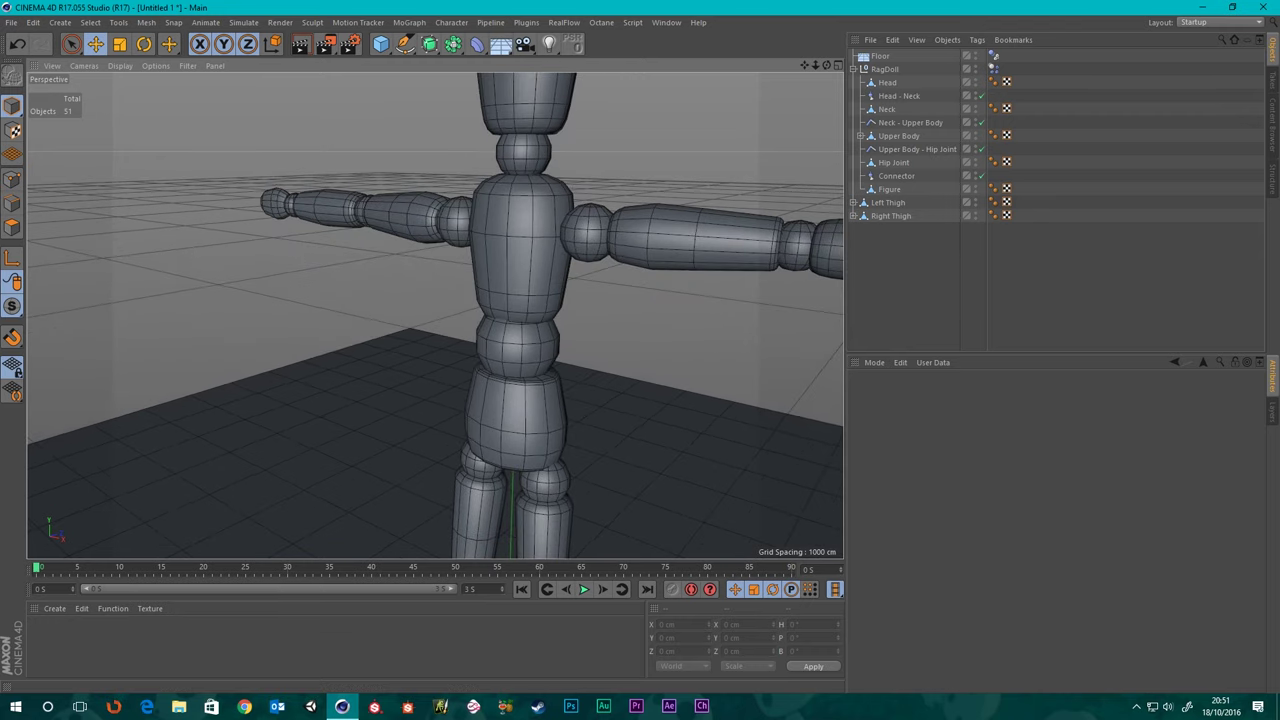
click(895, 150)
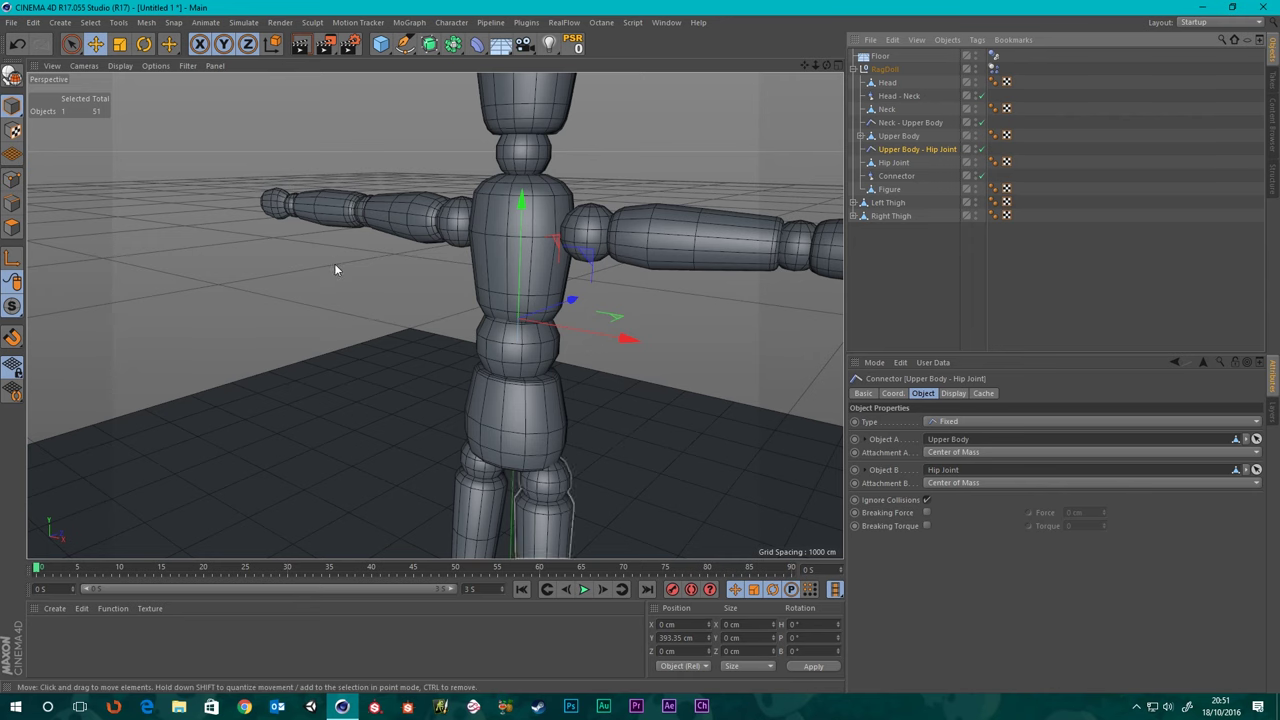
scroll(334, 263, down, 3)
alt+middle_drag(435, 316, 481, 344)
scroll(481, 343, up, 5)
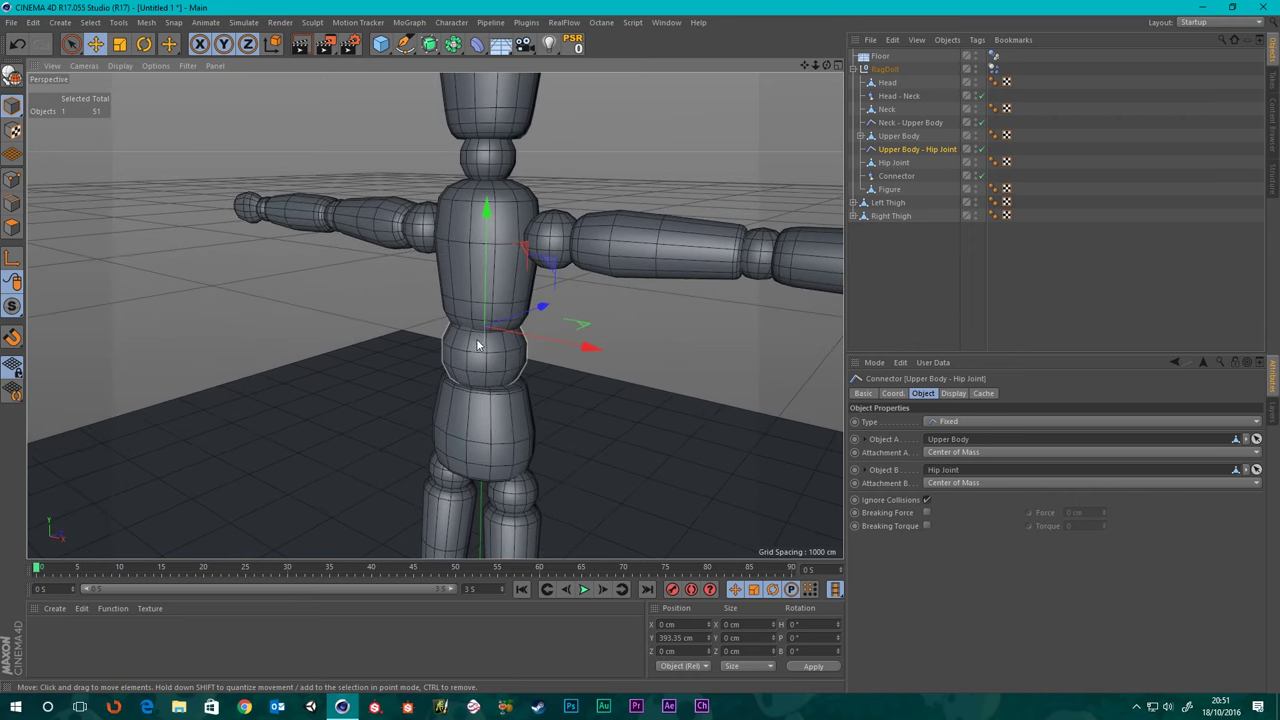
mouse_move(477, 344)
alt+mouse_down()
mouse_move(520, 192)
mouse_move(500, 346)
alt+mouse_up()
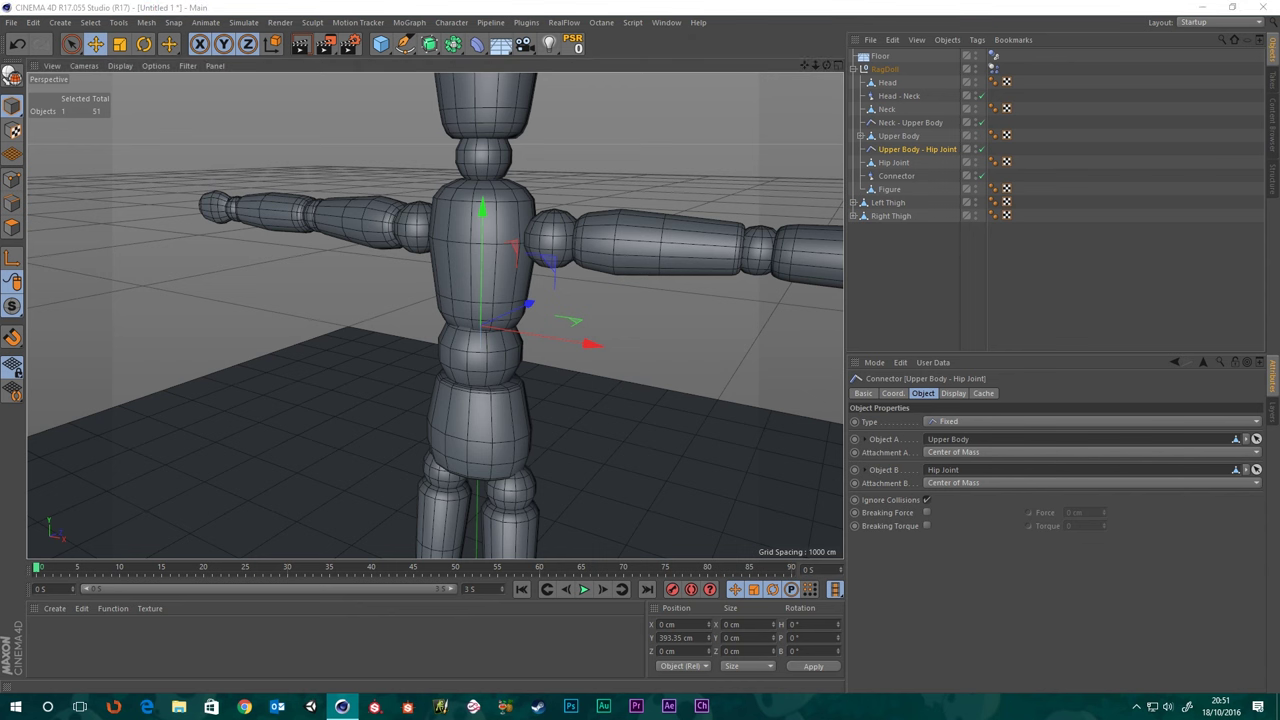
- Rename the remaining connector "Hip Joint - Figure" and assign Hip Joint as its Object A and Figure as Object B
click(888, 177)
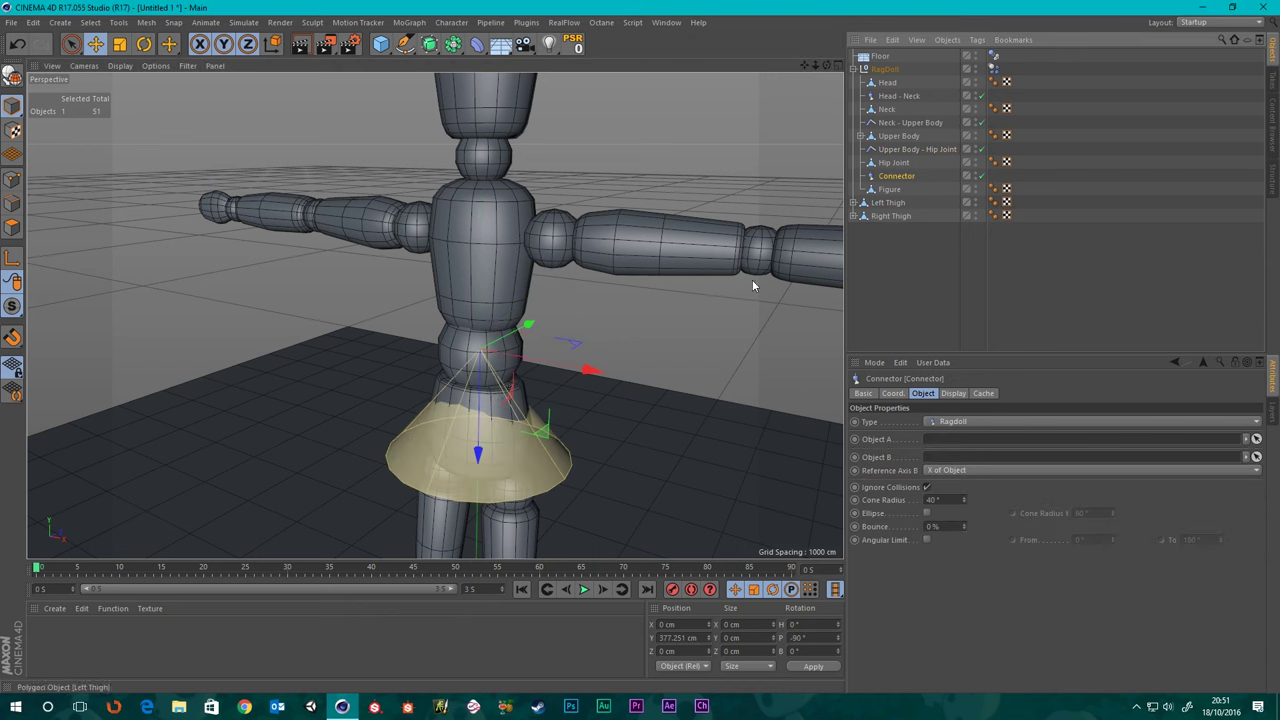
scroll(506, 383, down, 3)
scroll(508, 385, up, 5)
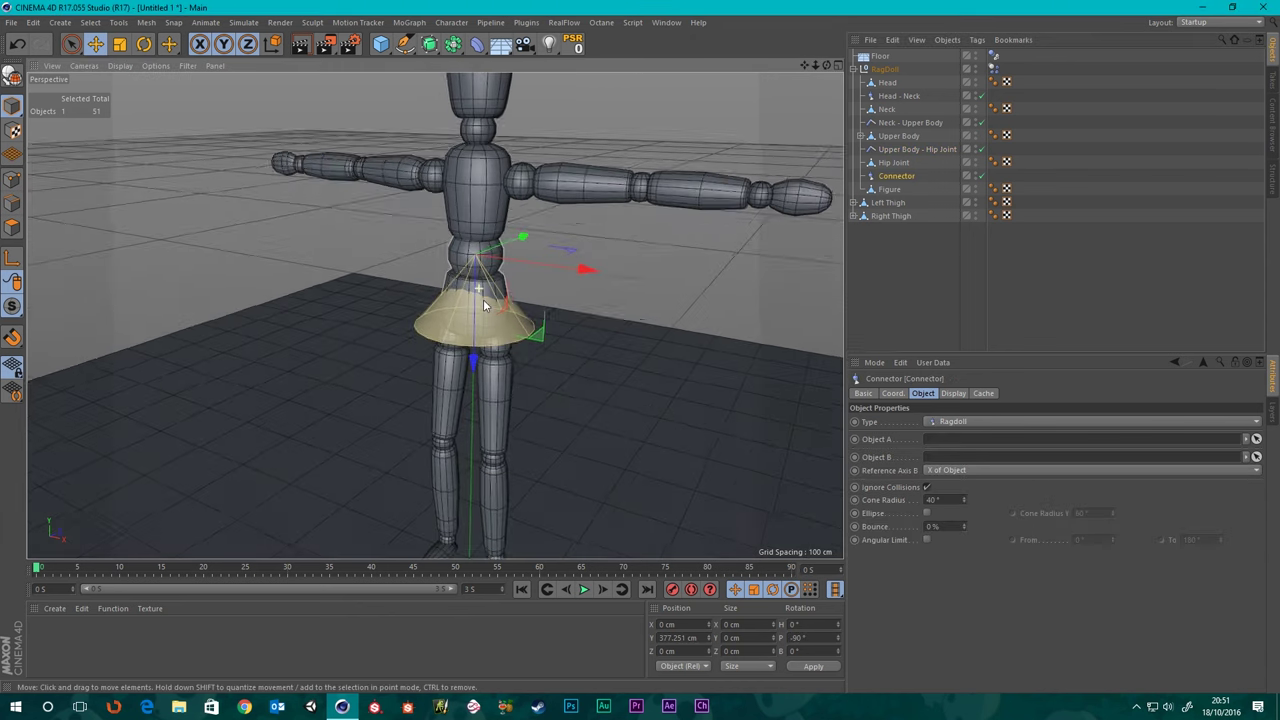
double_click(898, 176)
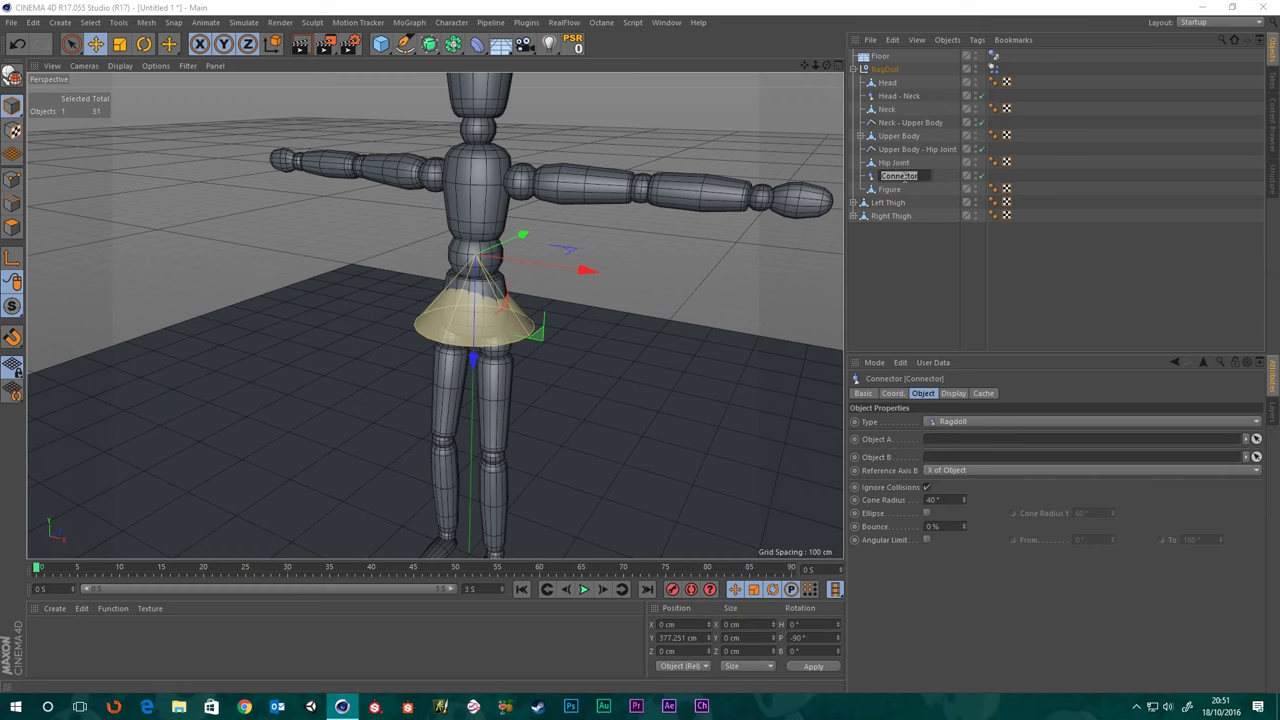
text(H)
text(ip Joint - Fig)
text(ure)
key(Return)
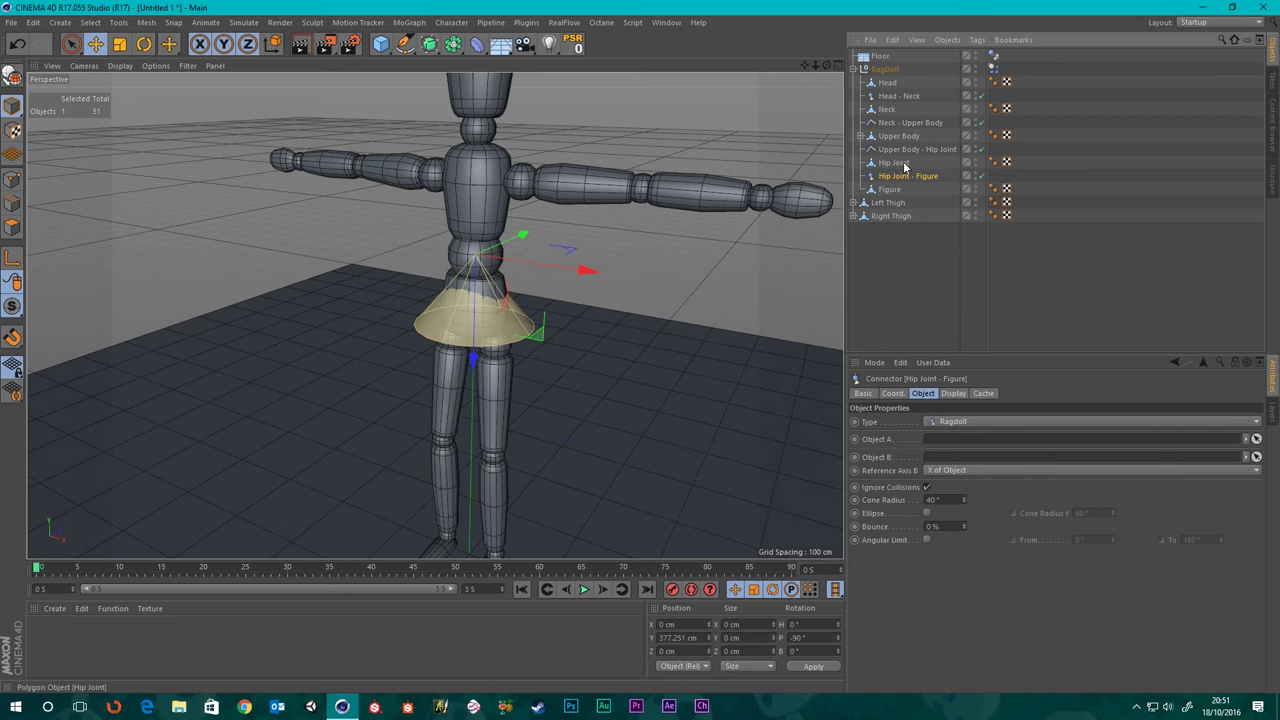
drag(920, 396, 930, 438)
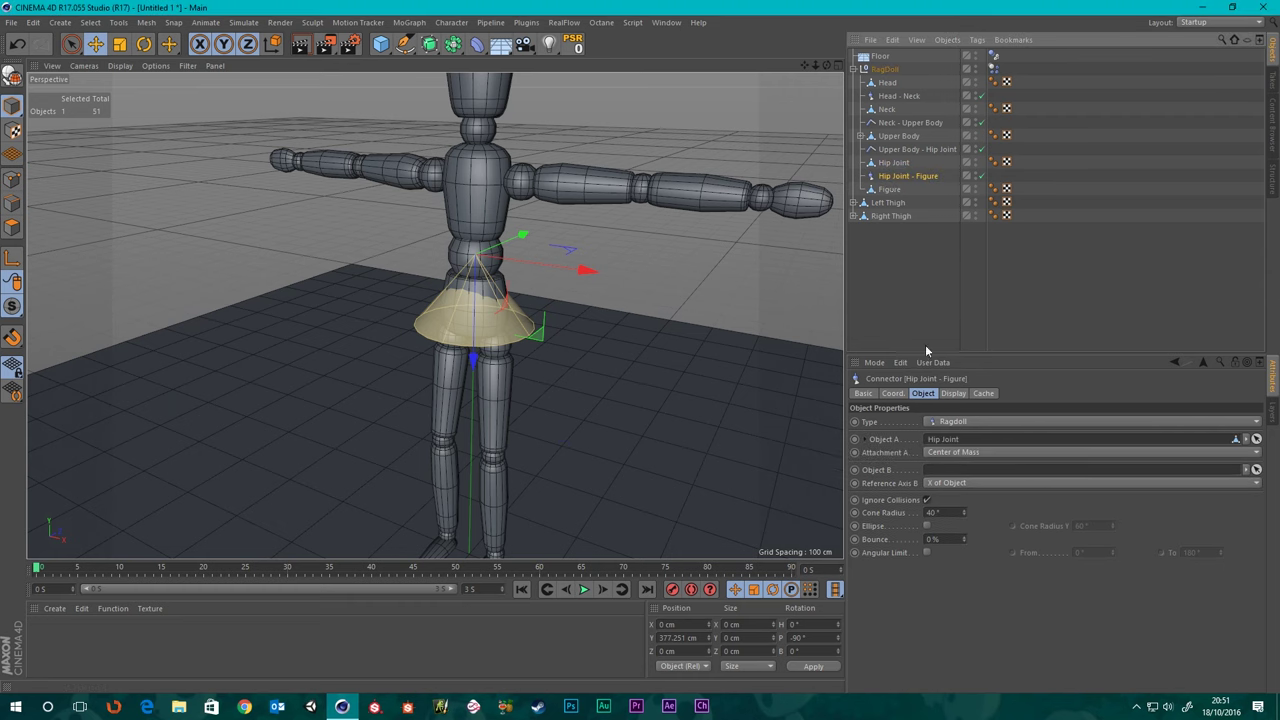
drag(895, 191, 938, 470)
- Play the simulation to test the fall with the Hip Joint - Figure connector, and return to the first frame
scroll(710, 288, down, 5)
click(710, 288)
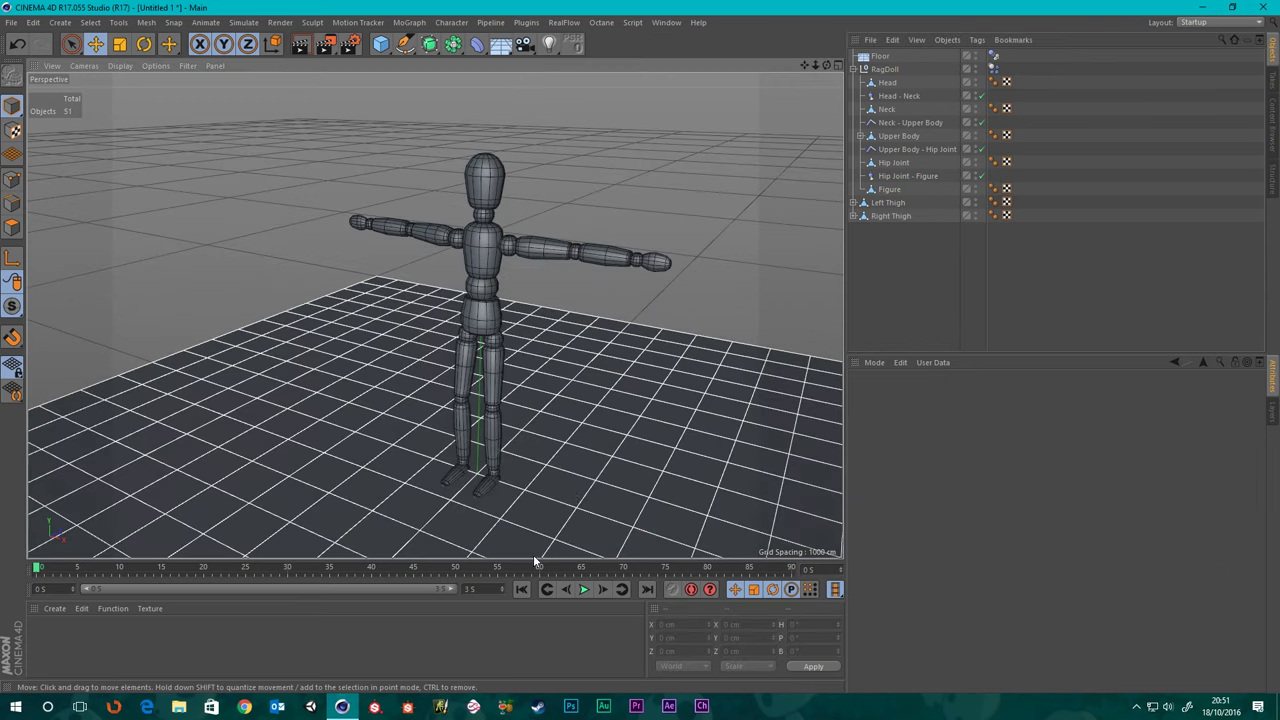
click(584, 590)
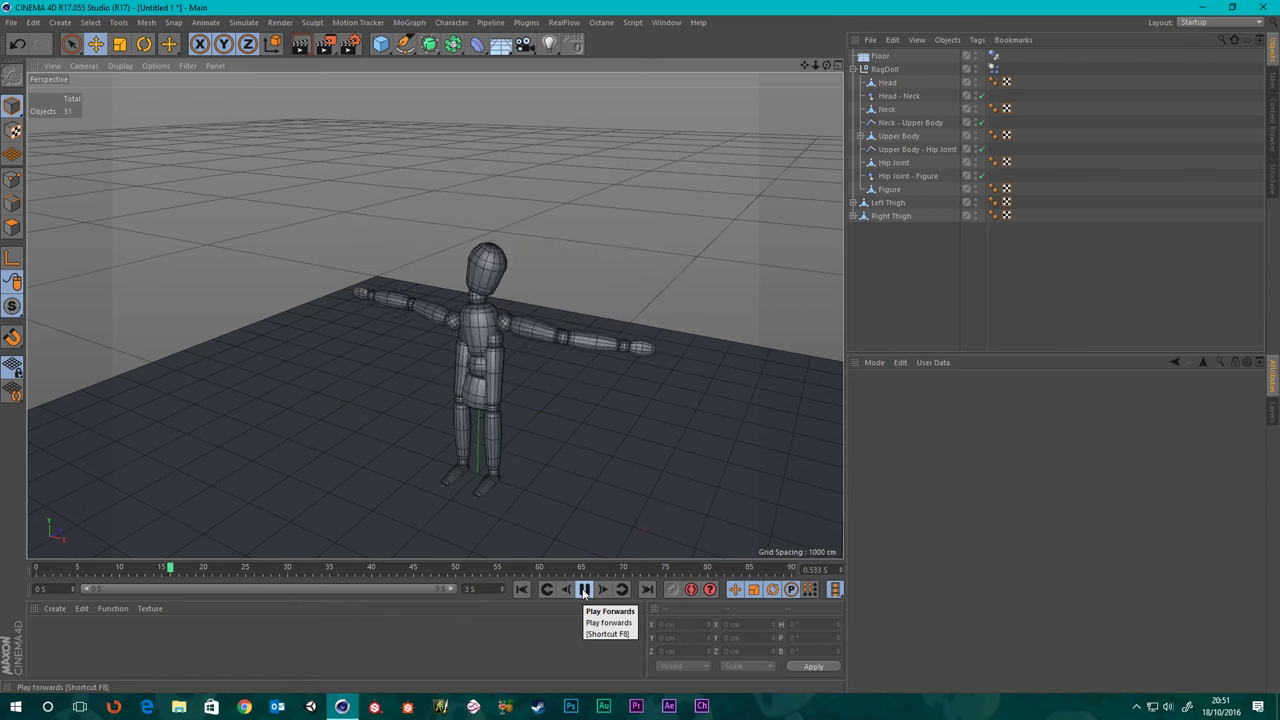
click(584, 590)
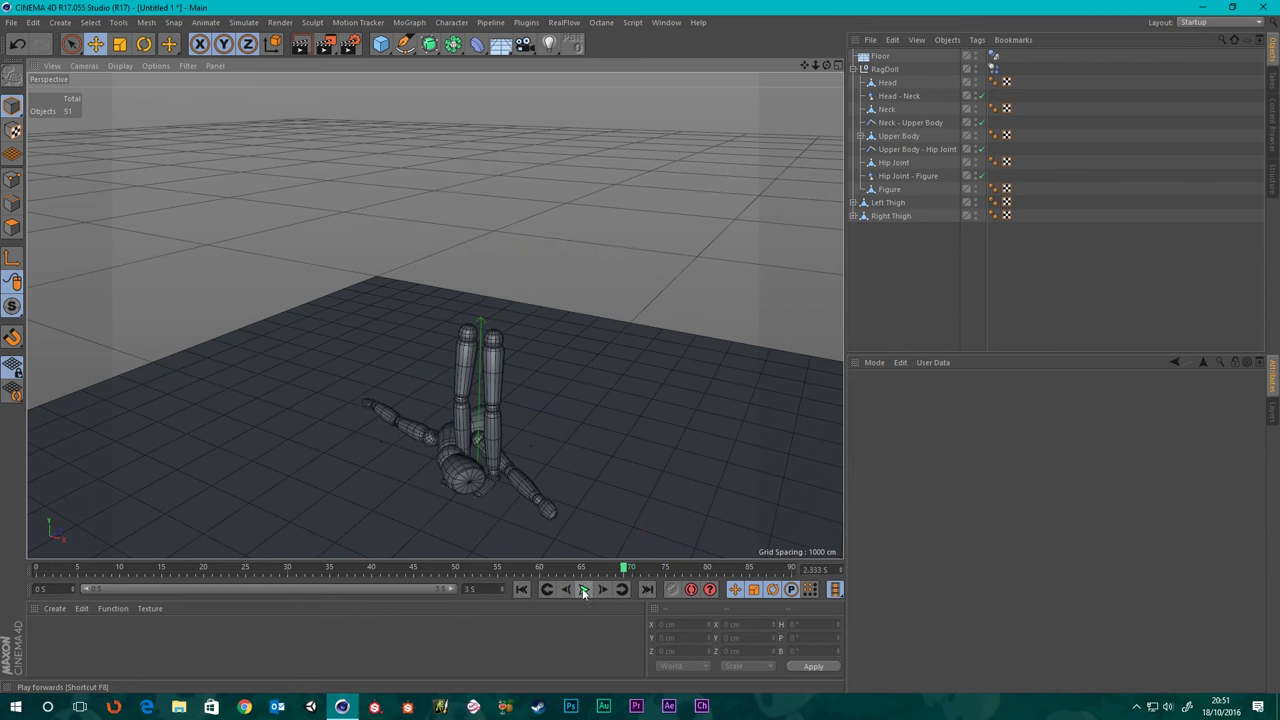
click(521, 589)
- Frame the mannequin's legs and expand the Left Thigh hierarchy down to the children of Left Foot
scroll(470, 376, up, 5)
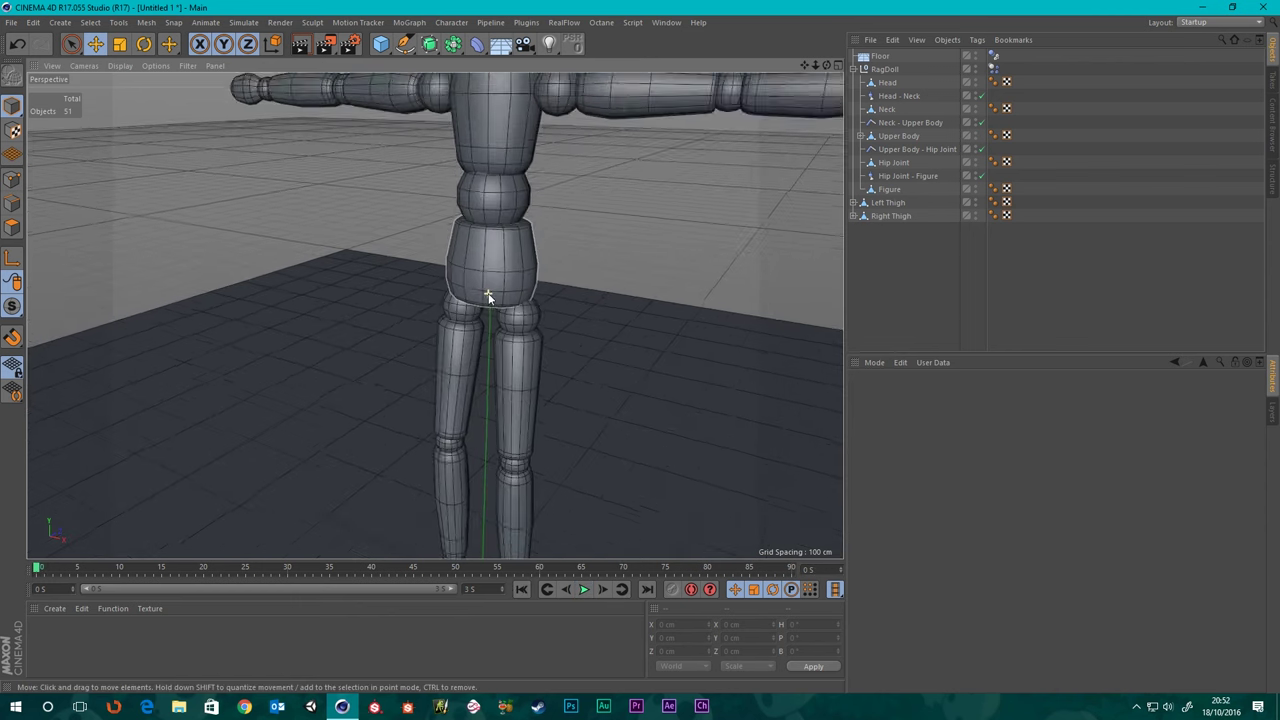
alt+middle_drag(488, 294, 486, 154)
scroll(486, 154, down, 4)
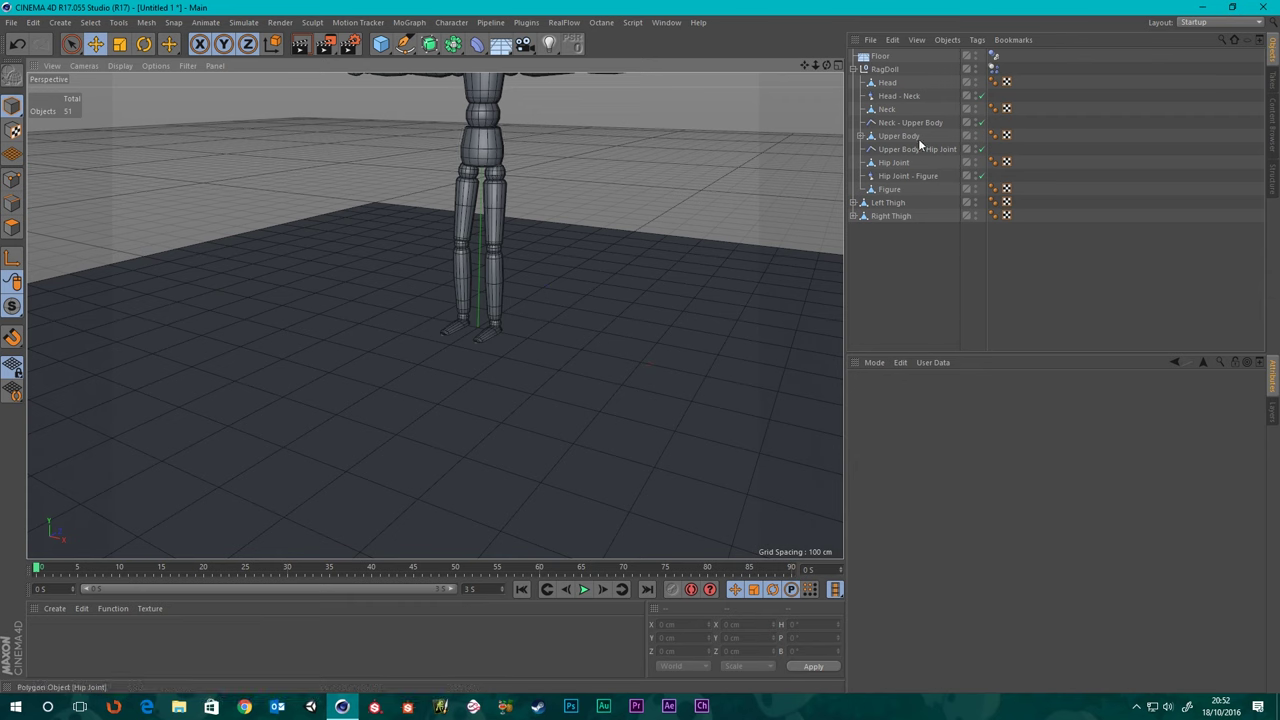
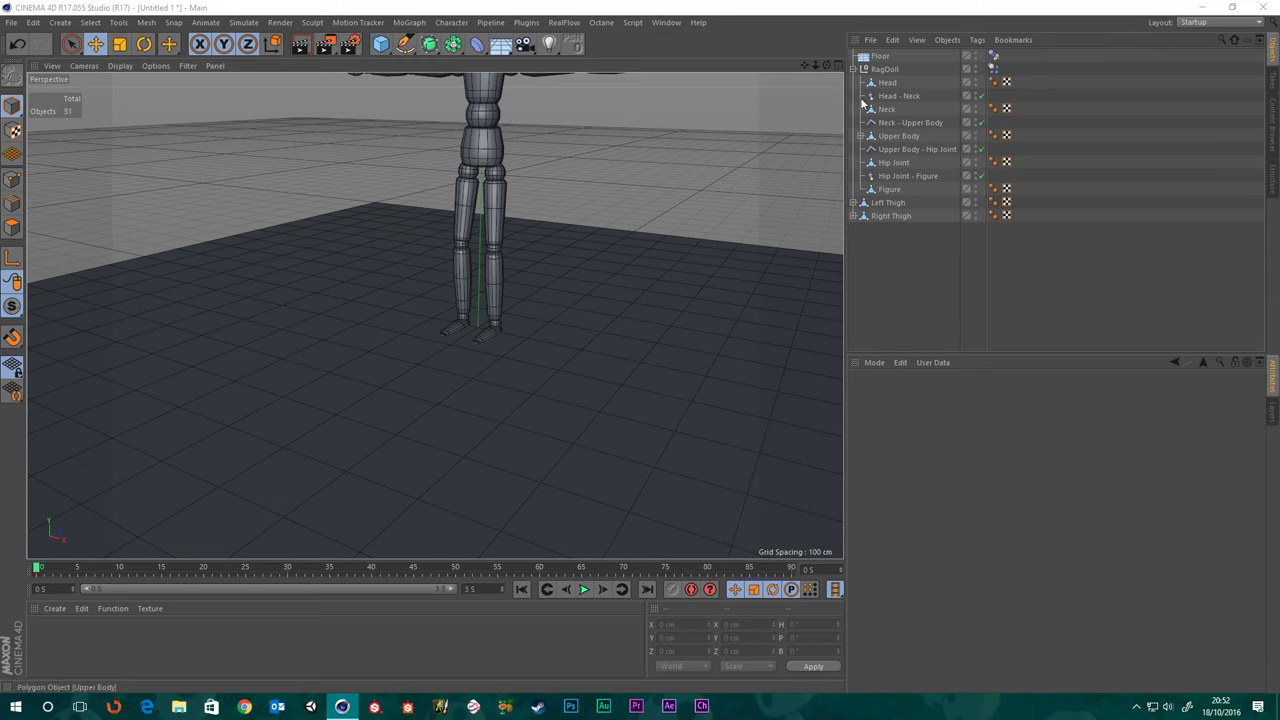
scroll(532, 204, up, 2)
click(558, 199)
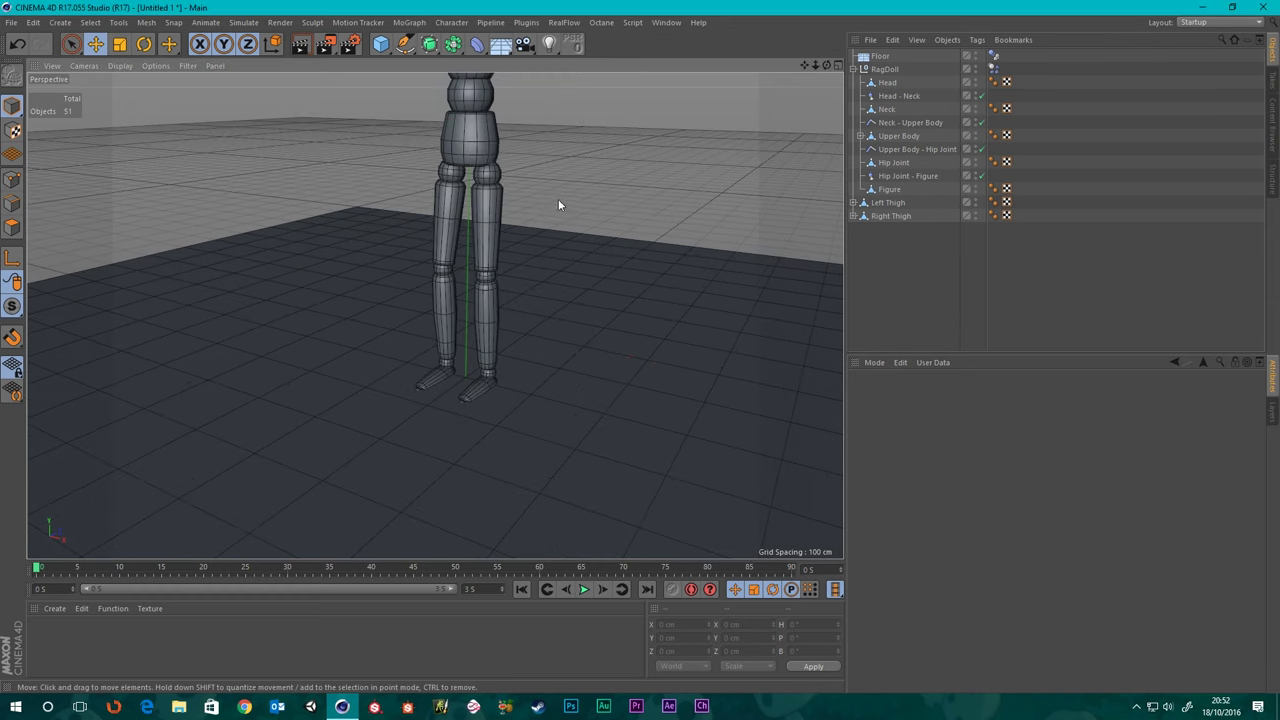
alt+middle_drag(558, 199, 569, 239)
scroll(520, 220, up, 3)
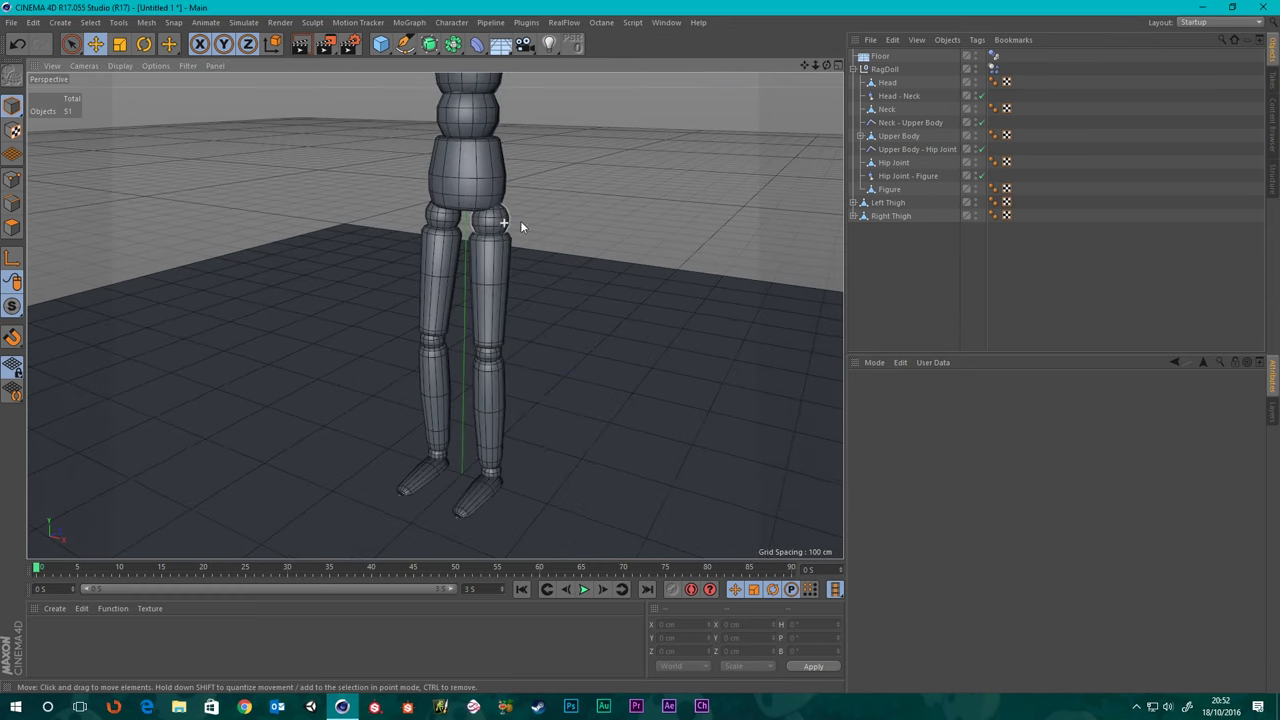
click(852, 202)
click(859, 216)
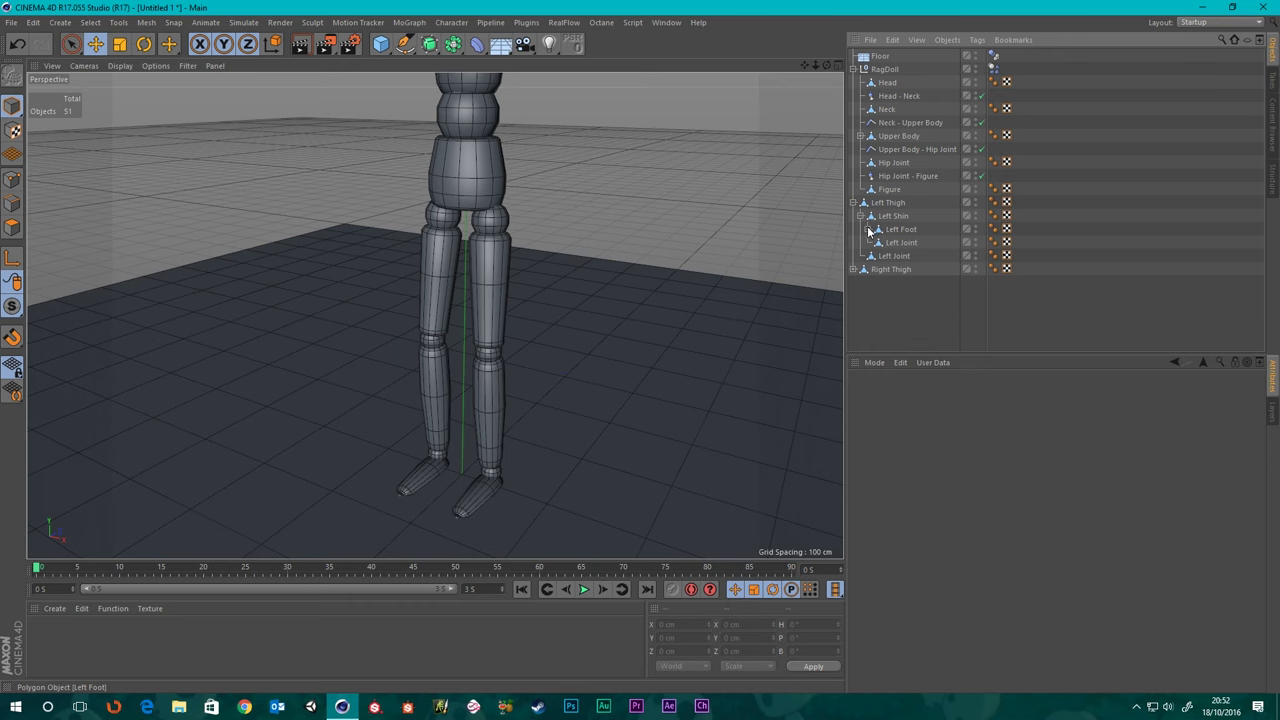
click(867, 229)
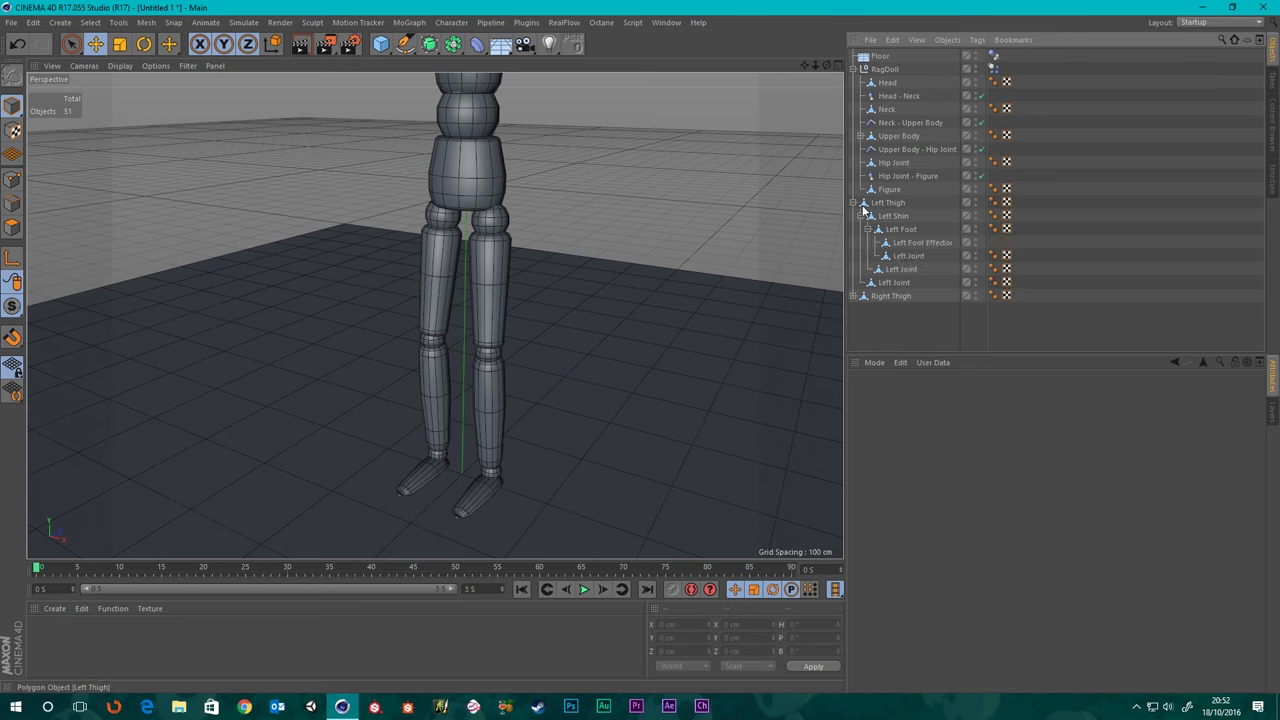
- Take the three Left Joint objects, Left Foot Effector and Left Foot out of the Left Thigh hierarchy to the top level
drag(895, 207, 906, 337)
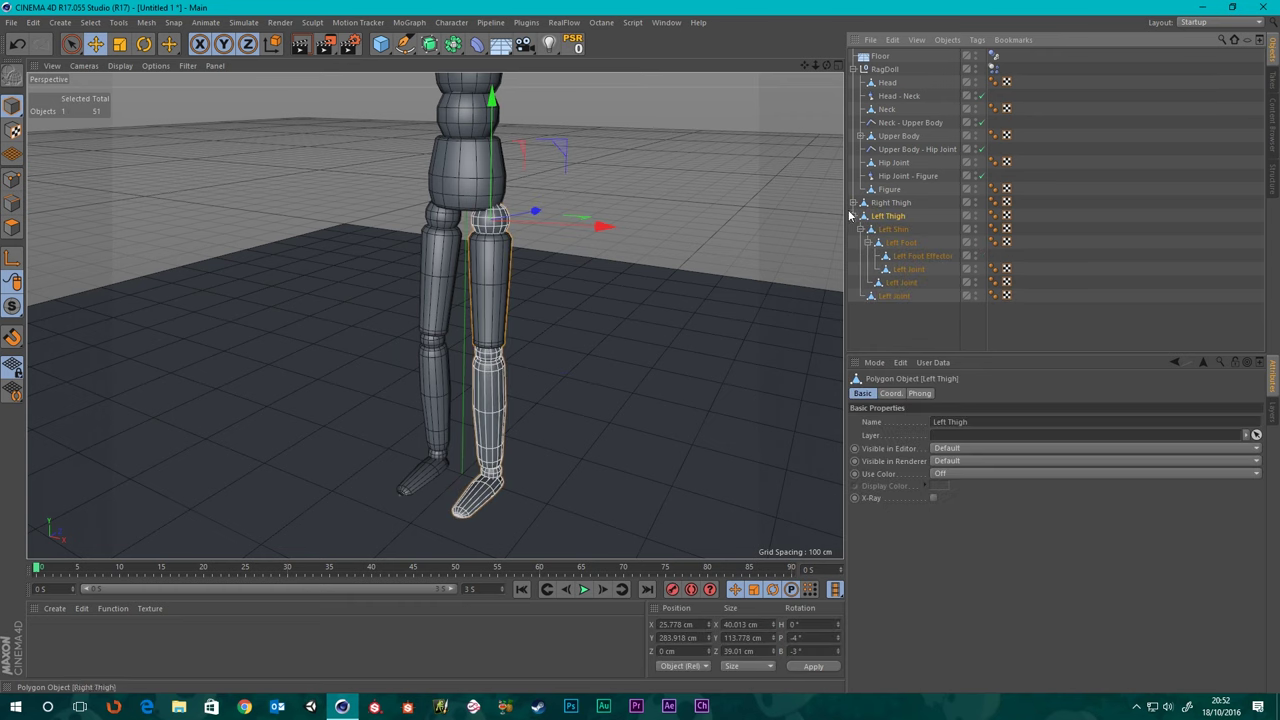
click(904, 296)
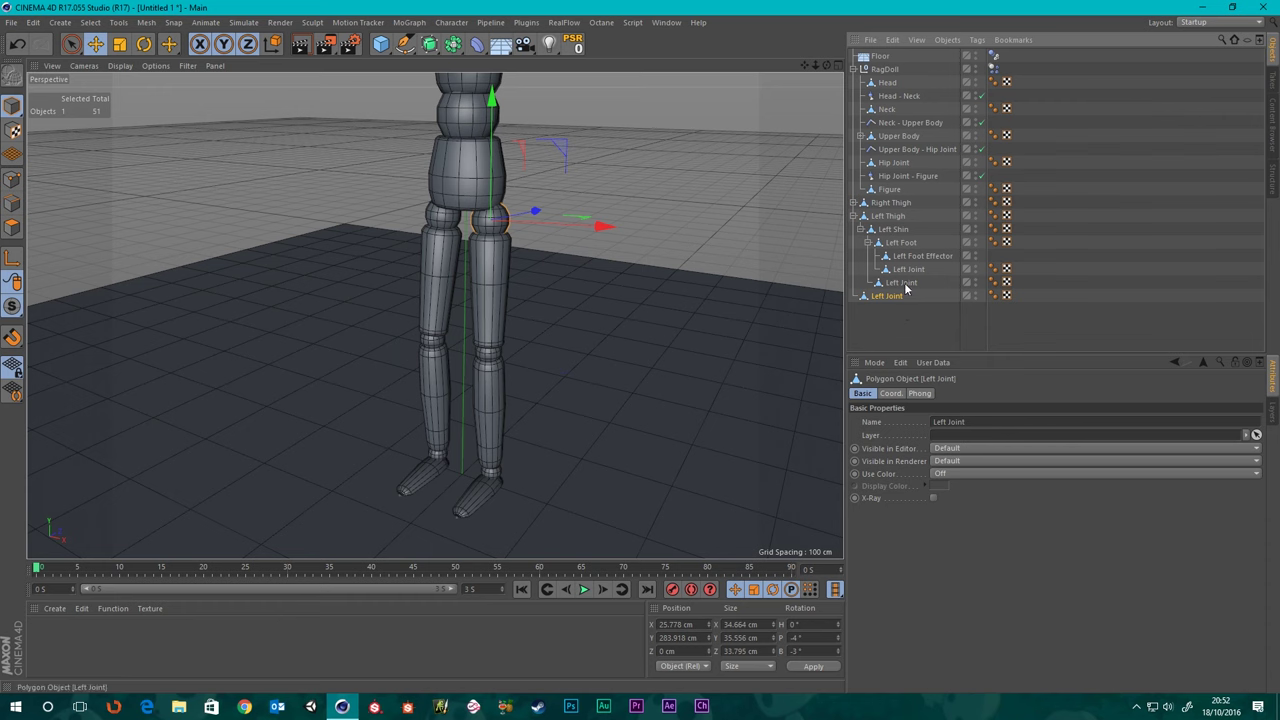
click(908, 270)
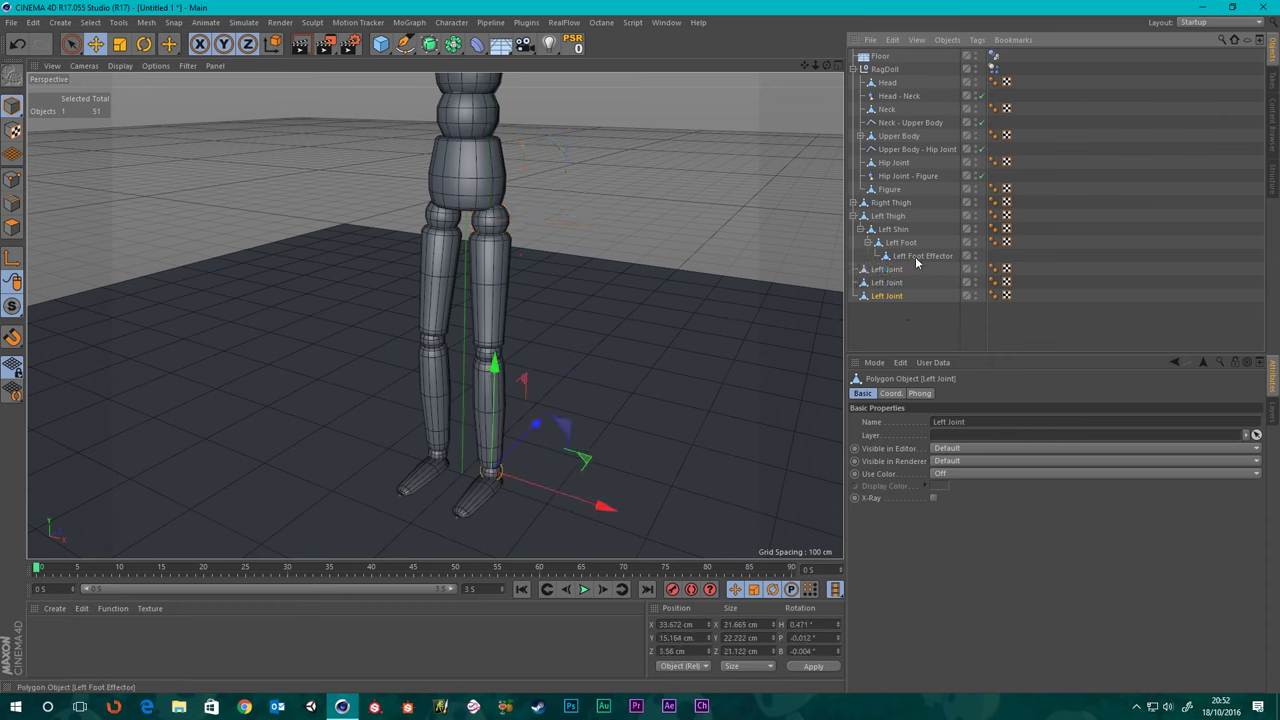
drag(920, 268, 892, 331)
drag(893, 229, 895, 315)
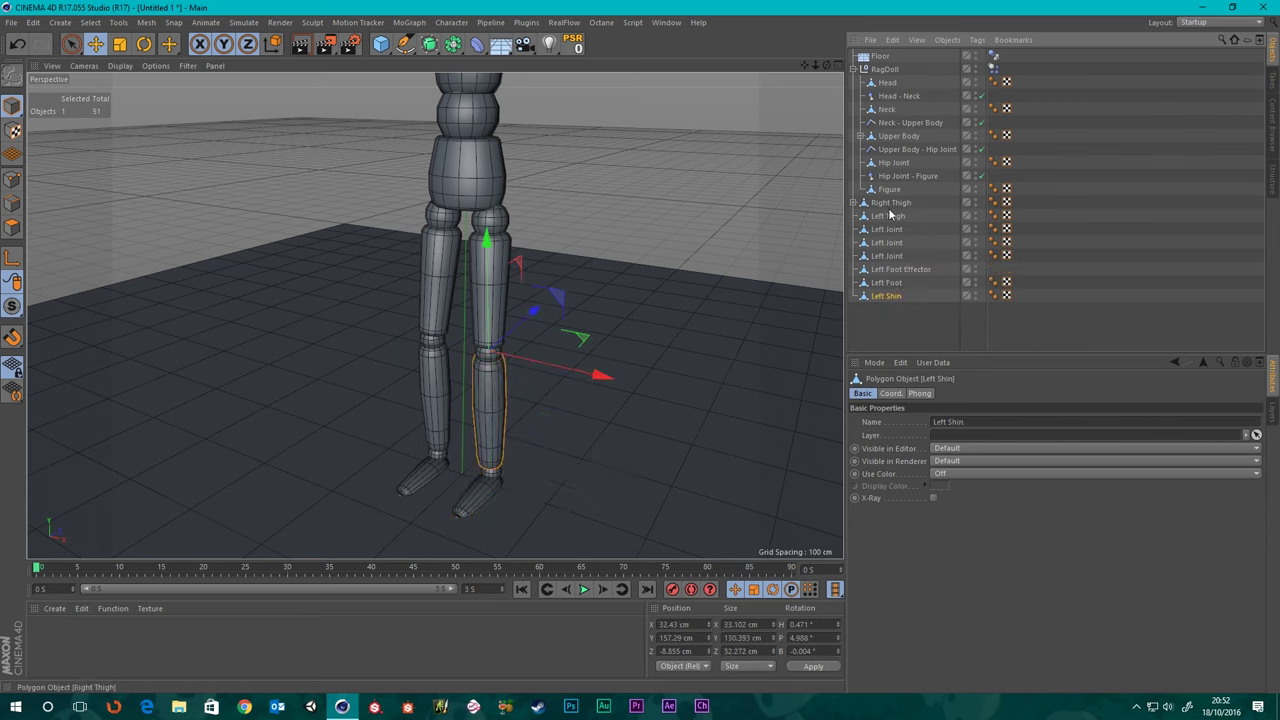
drag(891, 216, 904, 330)
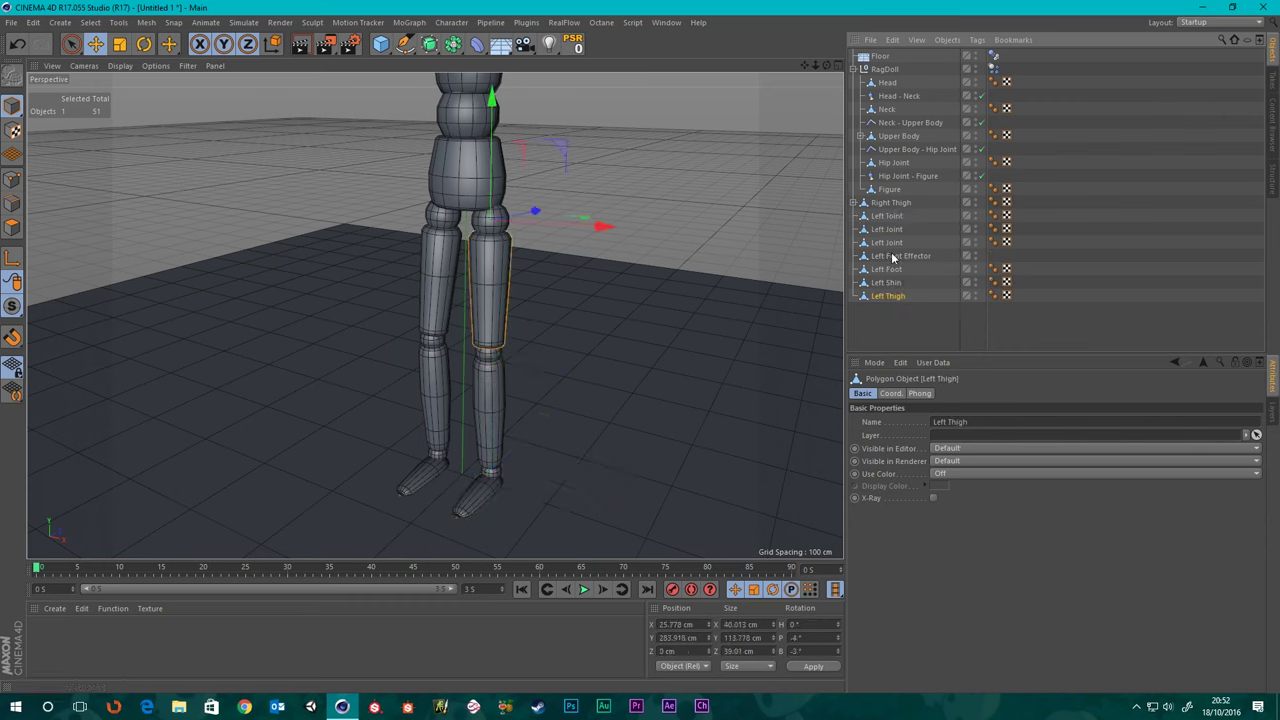
drag(896, 233, 895, 330)
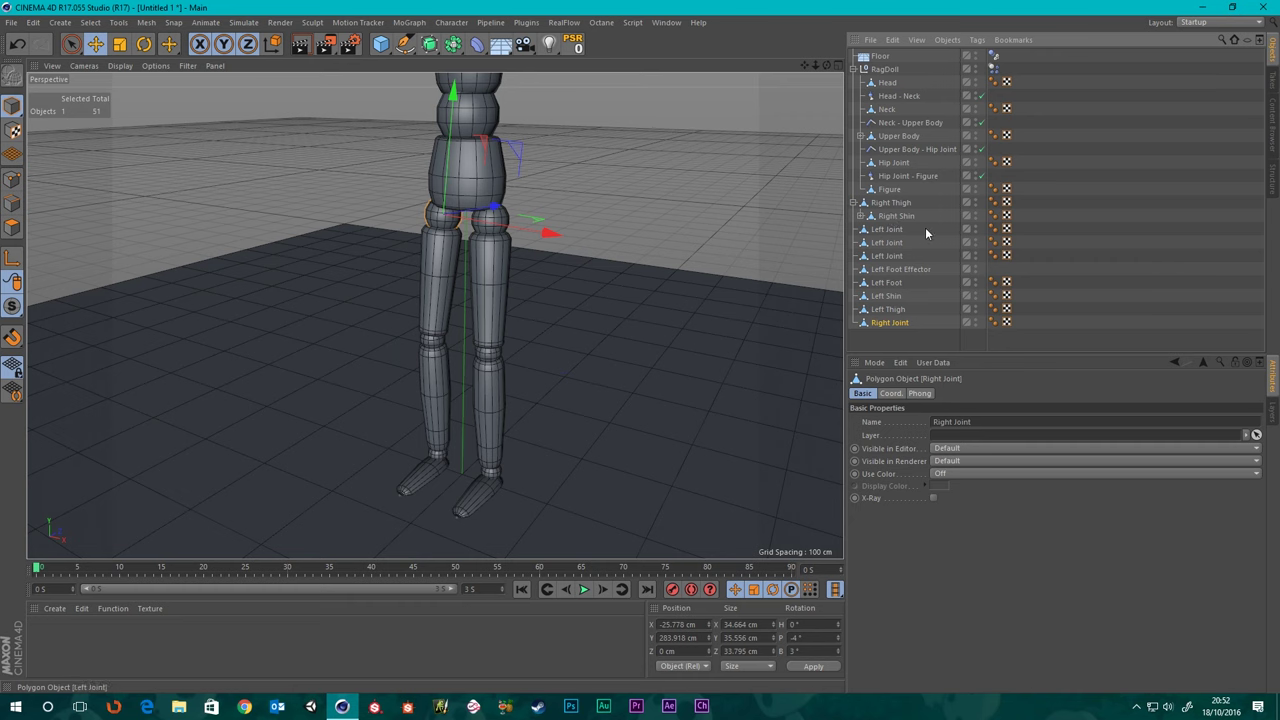
key(ctrl+z)
key(ctrl+z)
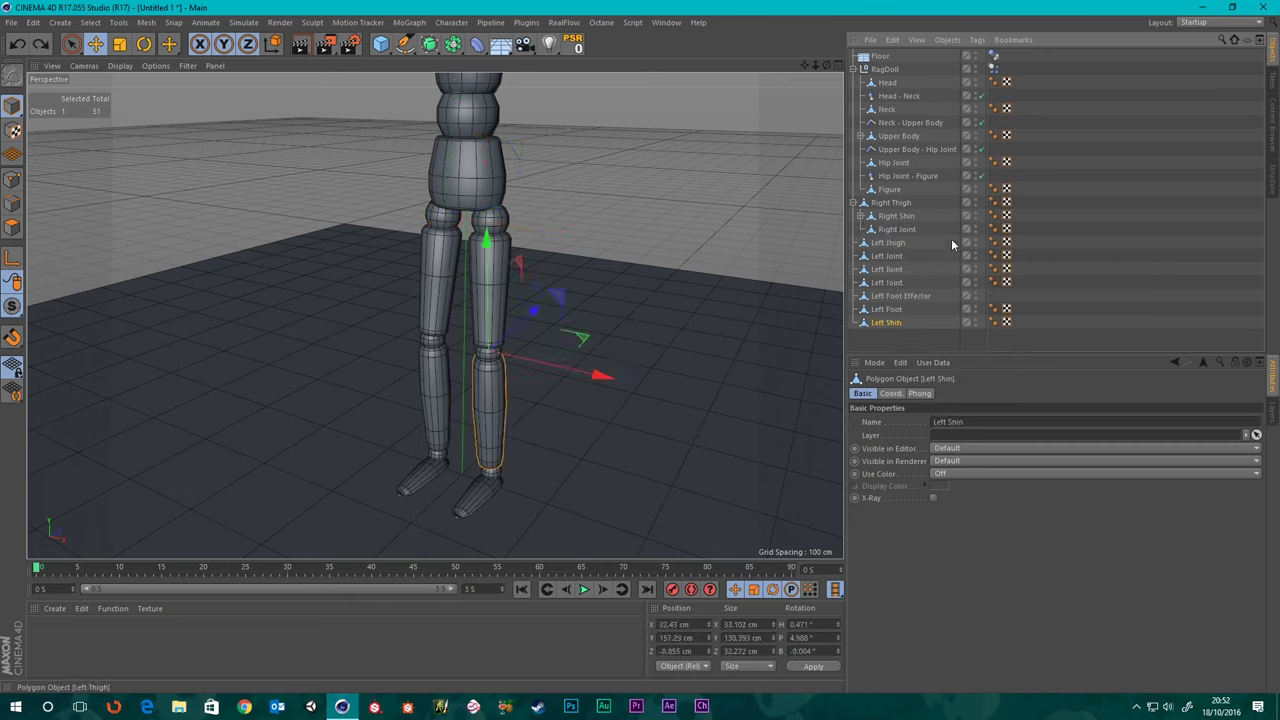
key(ctrl+z)
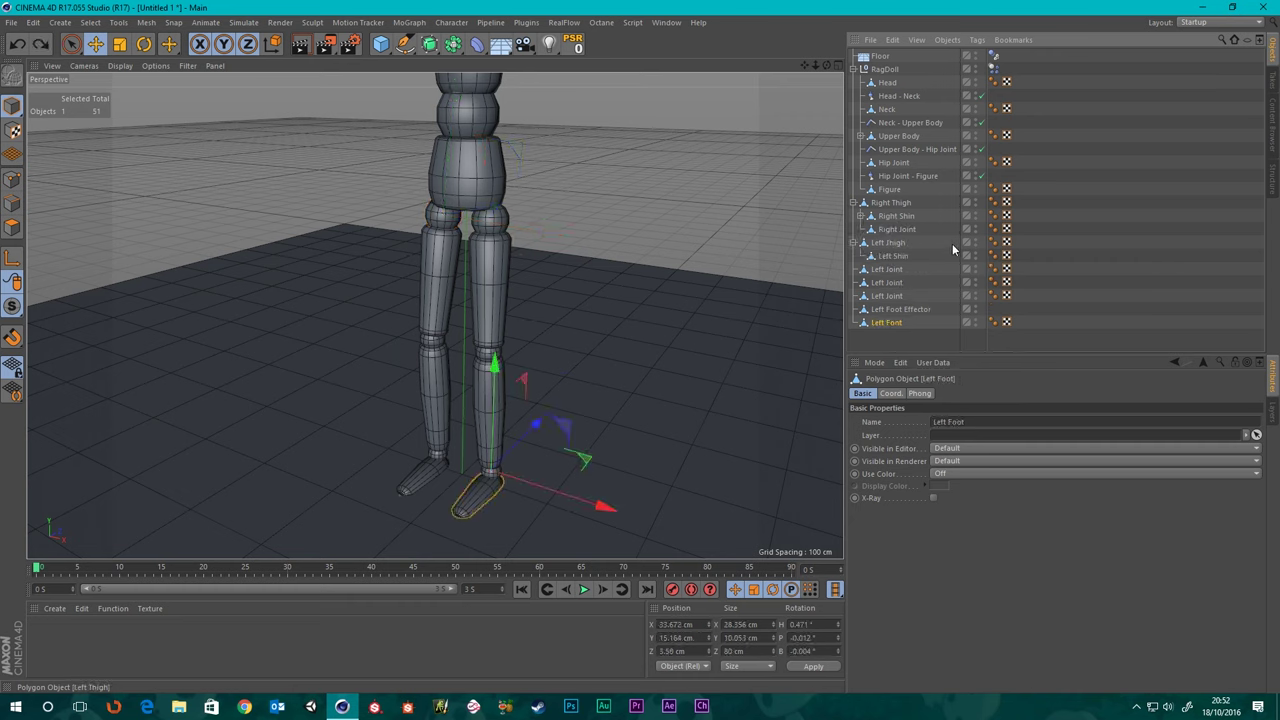
- Collapse the Right Thigh hierarchy and take Left Shin out of Left Thigh to the end of the top-level objects
click(852, 204)
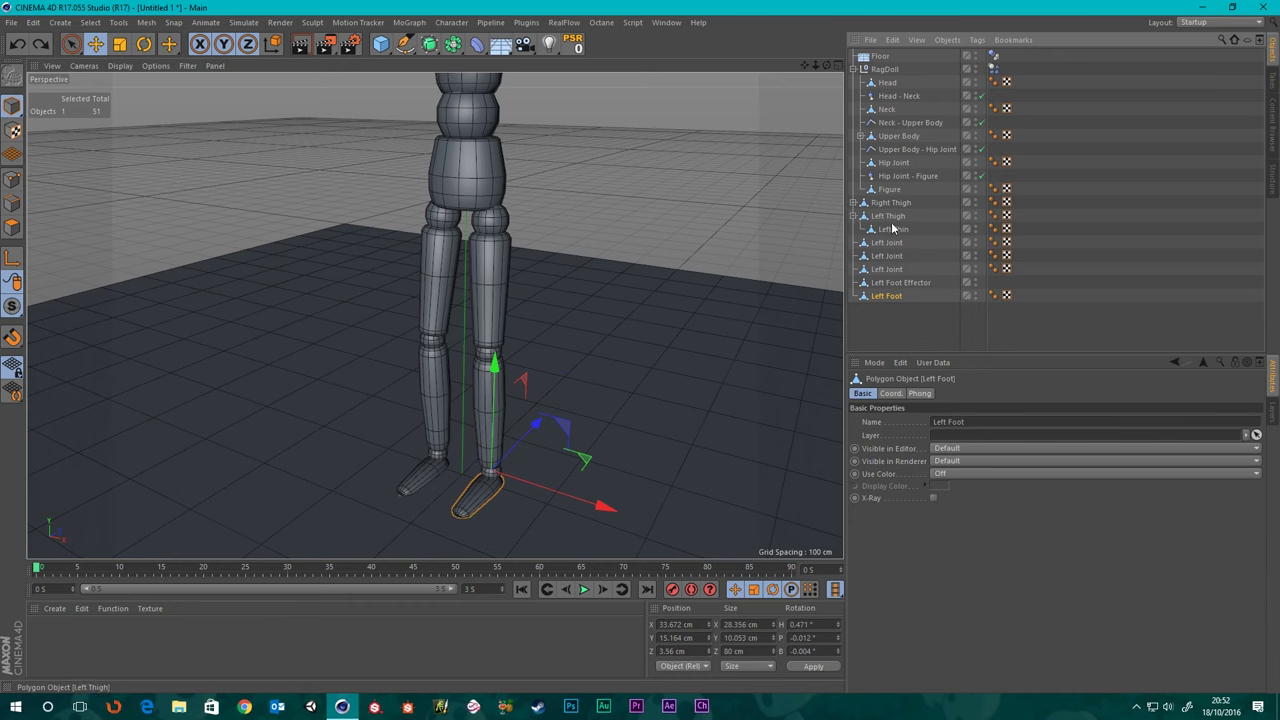
drag(895, 230, 895, 330)
click(891, 216)
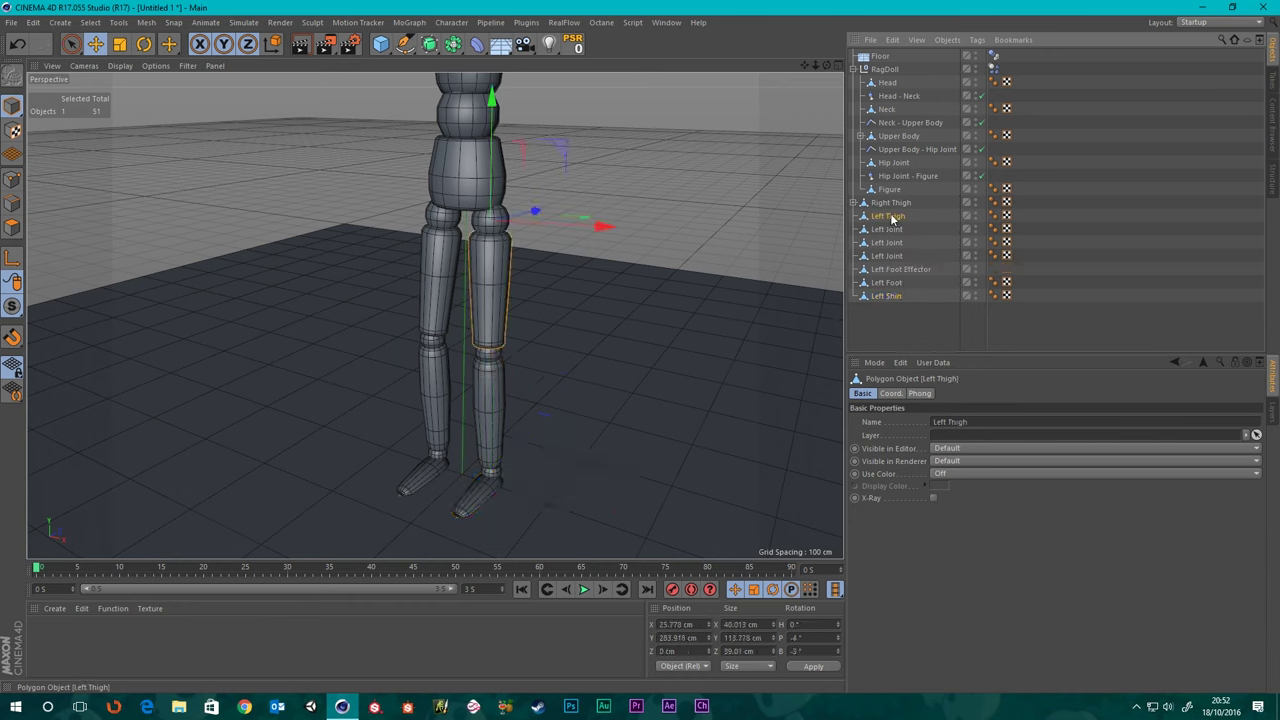
- Rename the Left Joint above the left thigh "Left Hip" and place Left Thigh directly below it in the object list
click(886, 230)
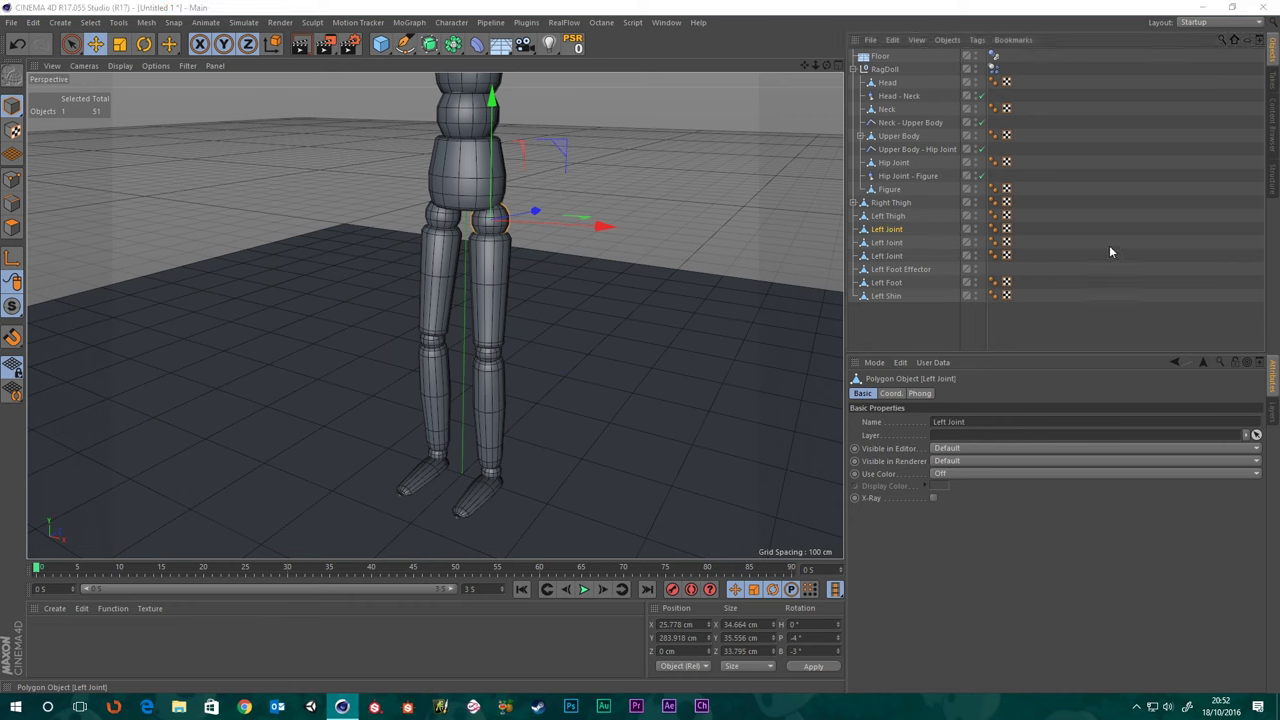
double_click(893, 229)
key(Right)
key(BackSpace)
text(Hip)
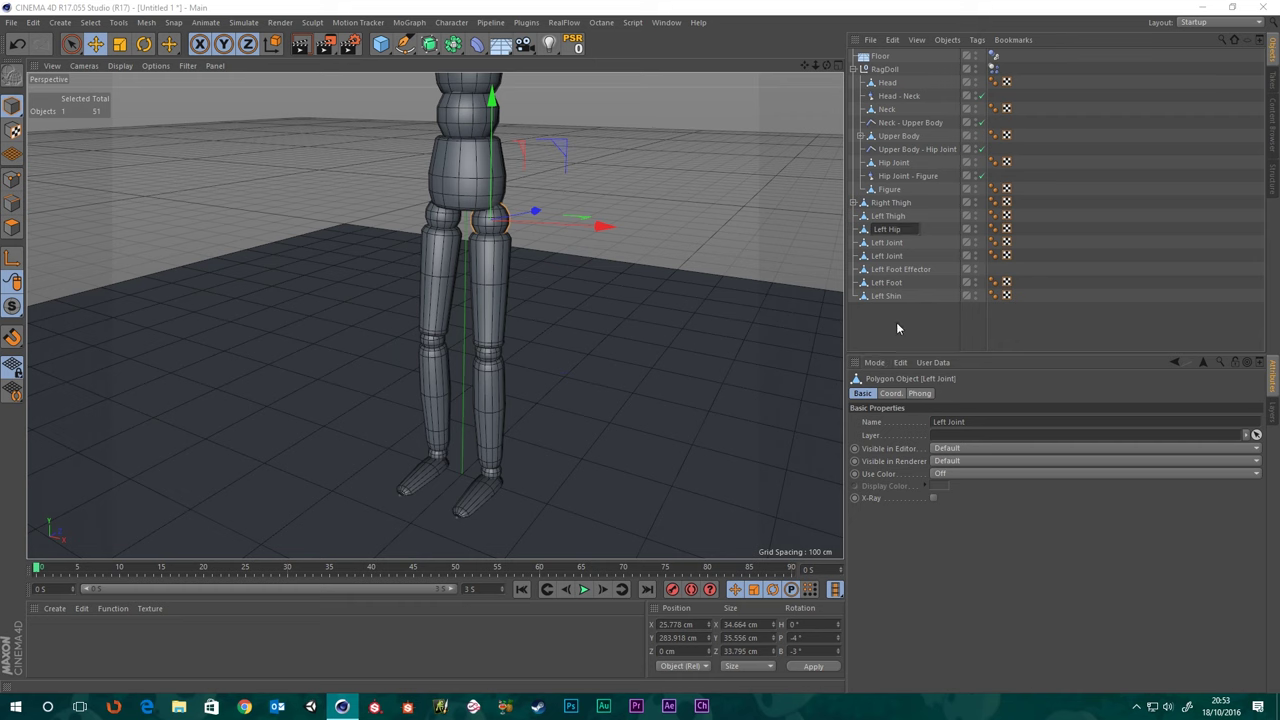
key(Return)
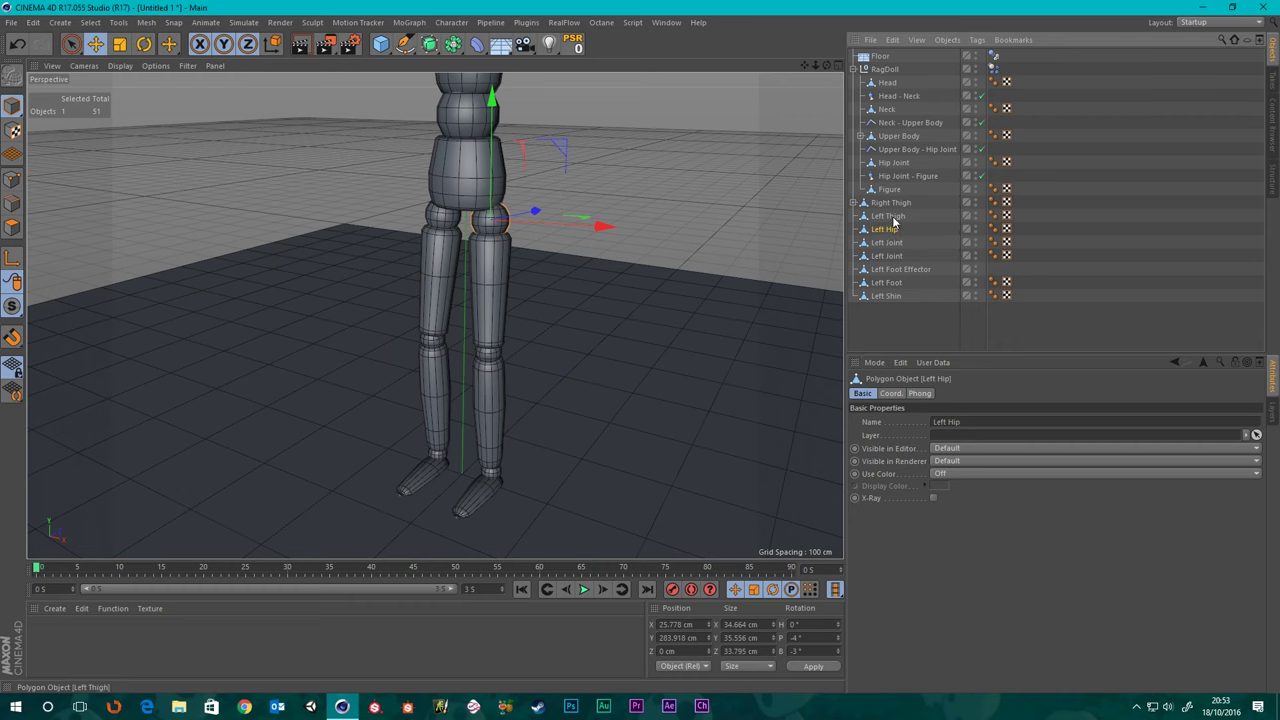
drag(893, 216, 891, 236)
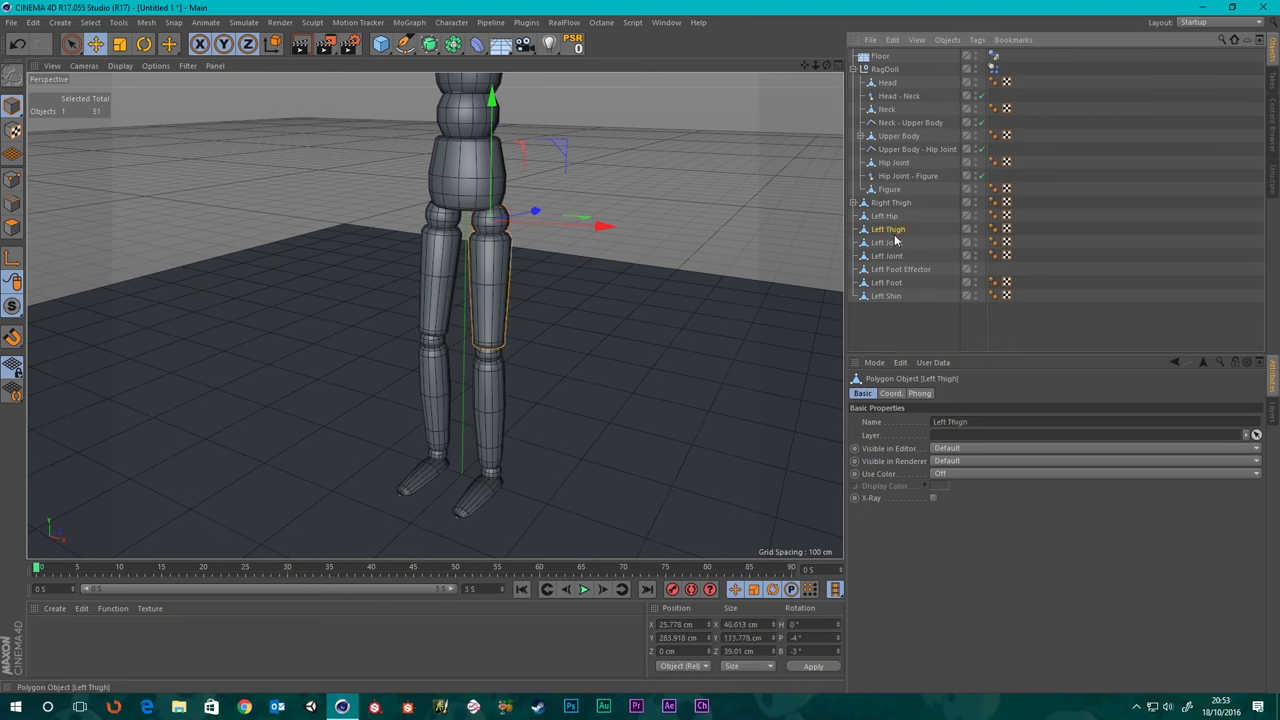
- Rename the Left Joint between the left thigh and shin "Left Knee"
click(897, 245)
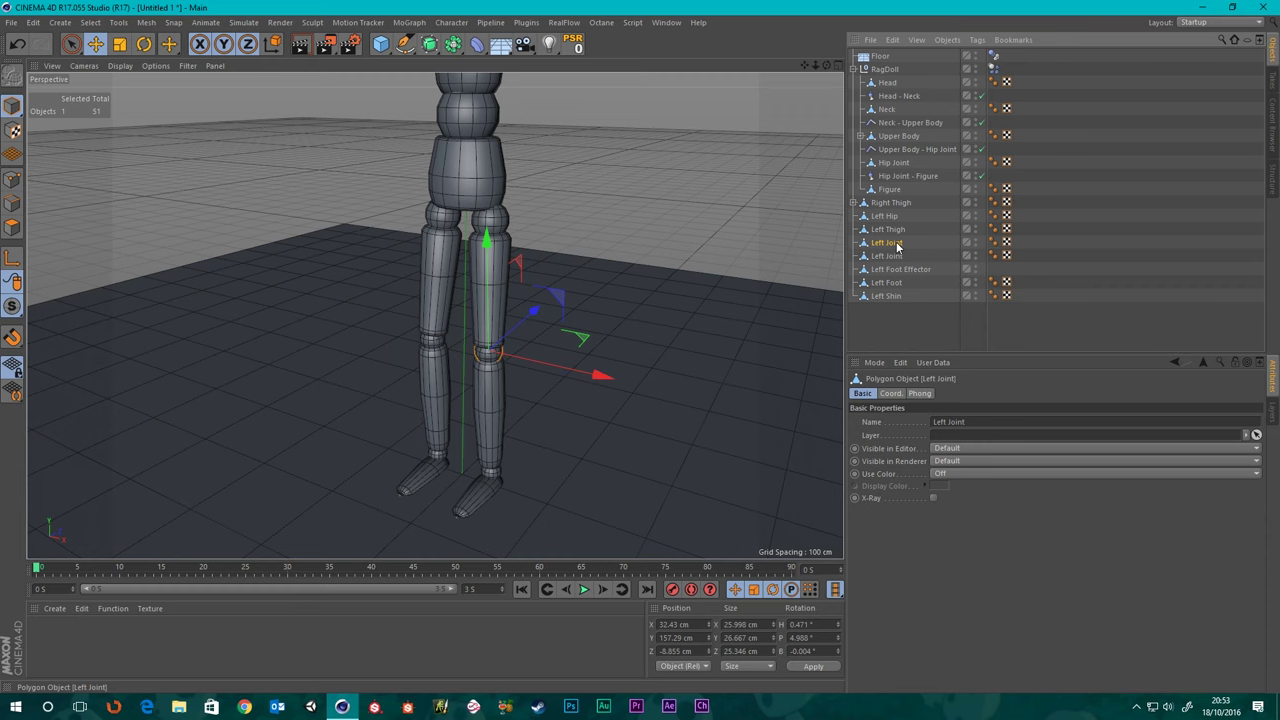
double_click(913, 241)
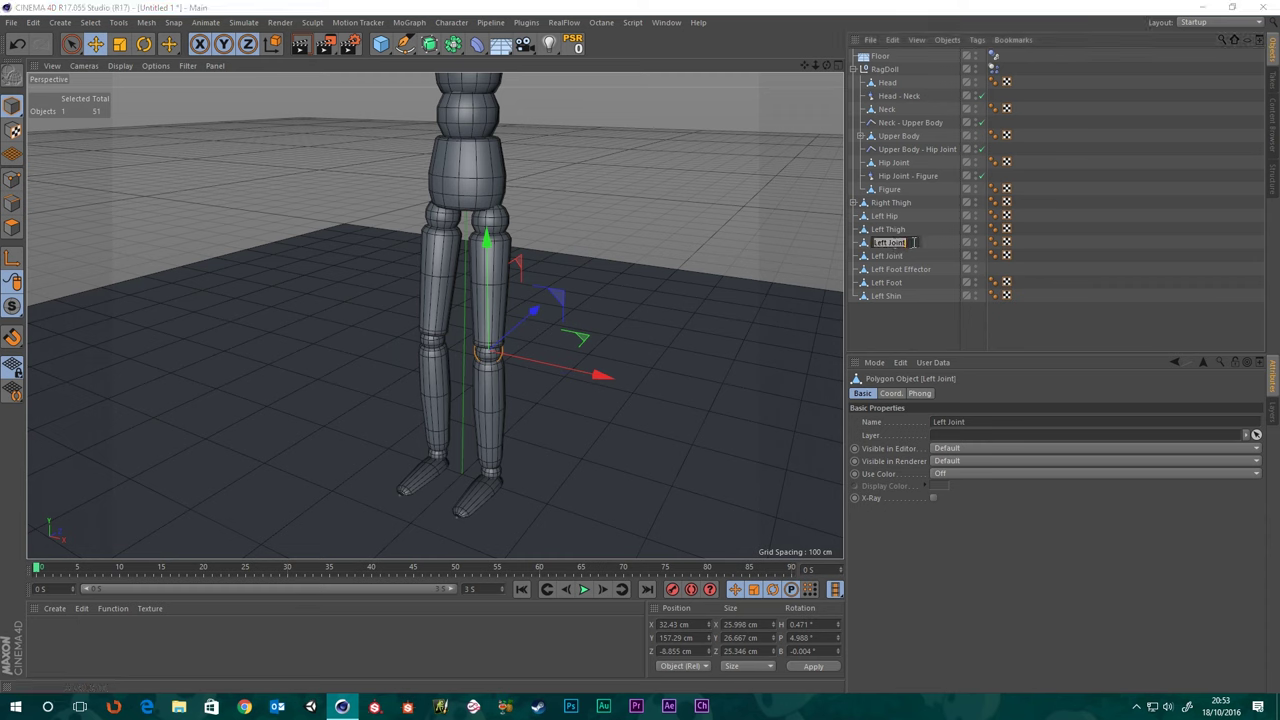
text(Left Knee)
key(Return)
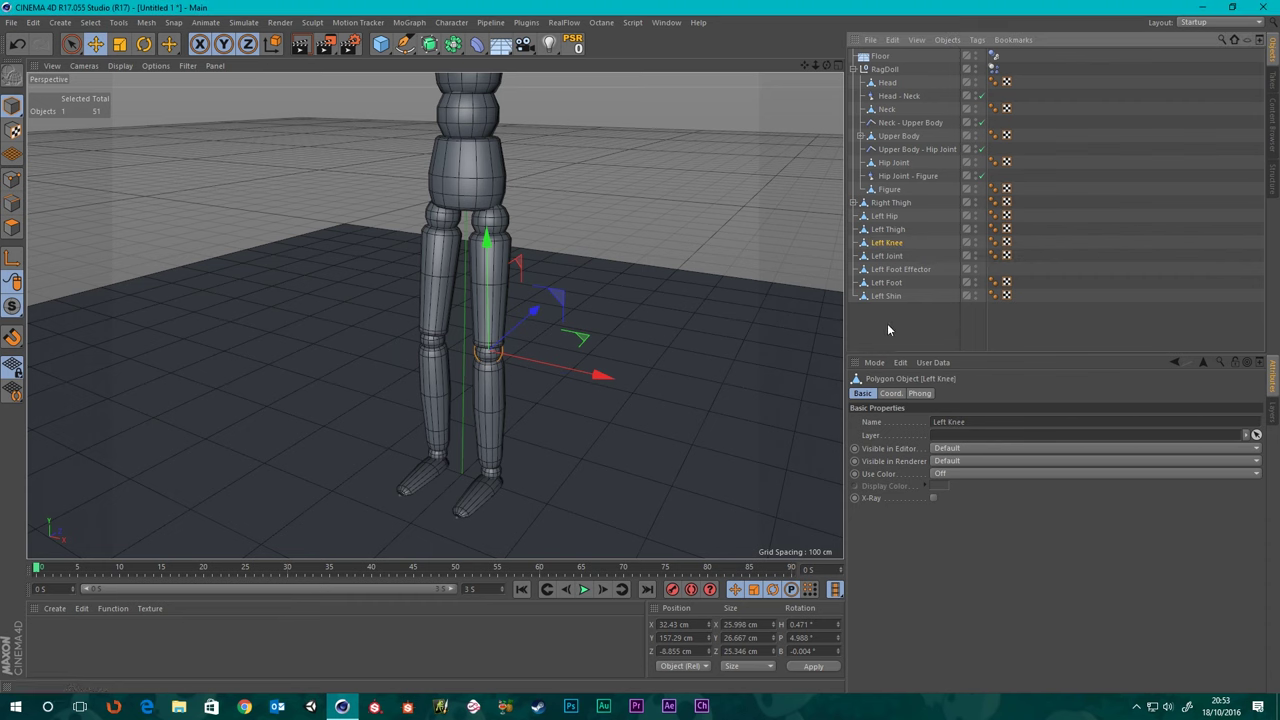
- Place Left Foot Effector above the ankle's Left Joint in the object list and raise it to about 197 cm in Y
click(897, 258)
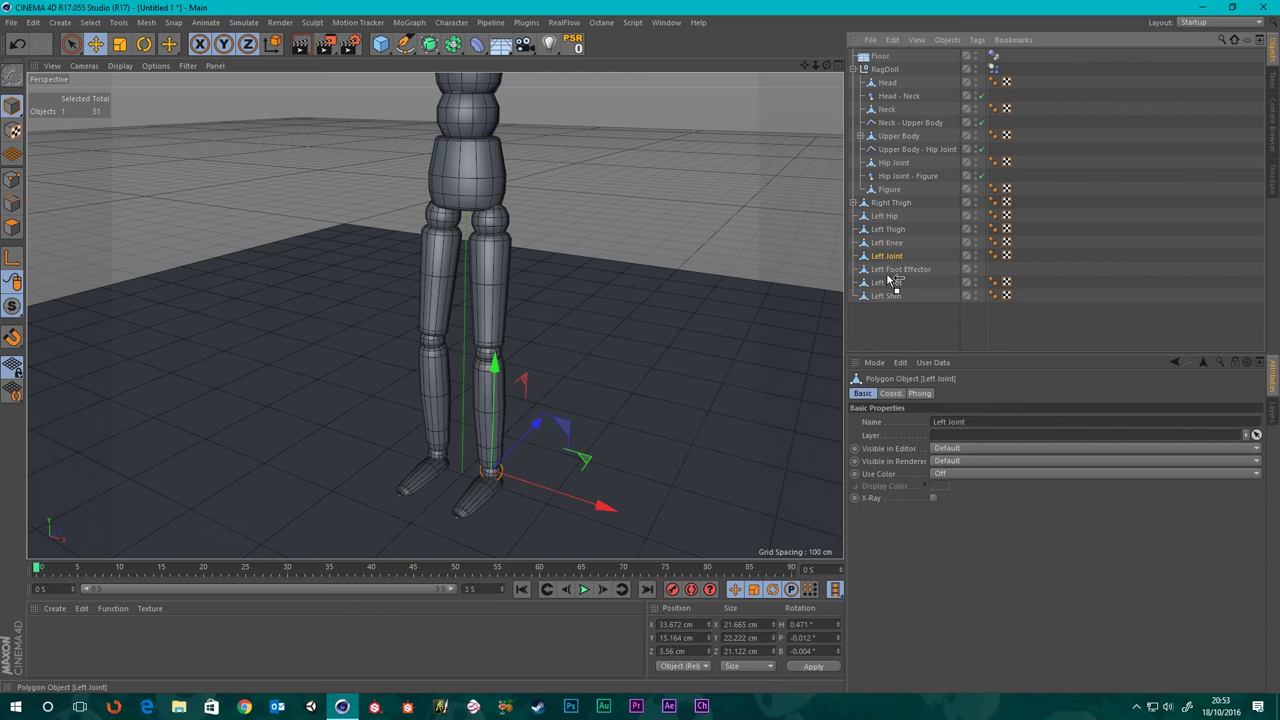
drag(888, 272, 893, 258)
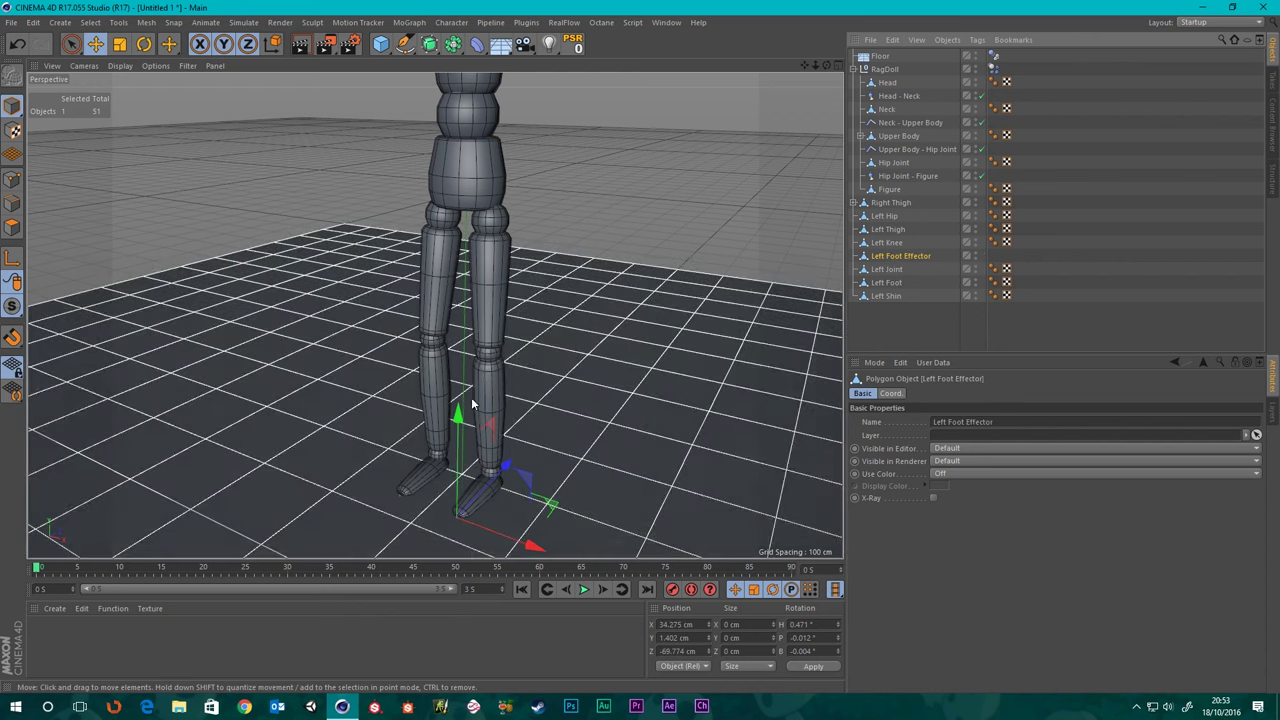
drag(452, 412, 446, 224)
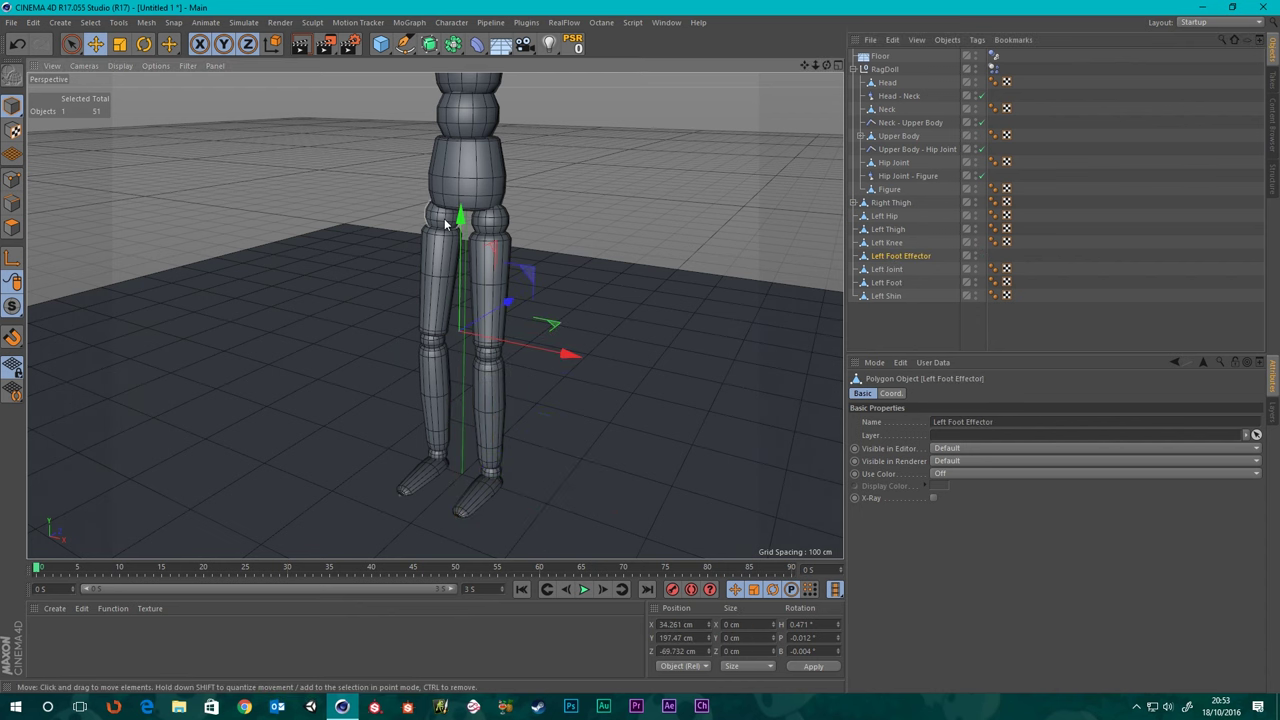
- Delete Left Foot Effector and rename the Left Joint at the left ankle "Left Ankle"
key(Delete)
click(889, 259)
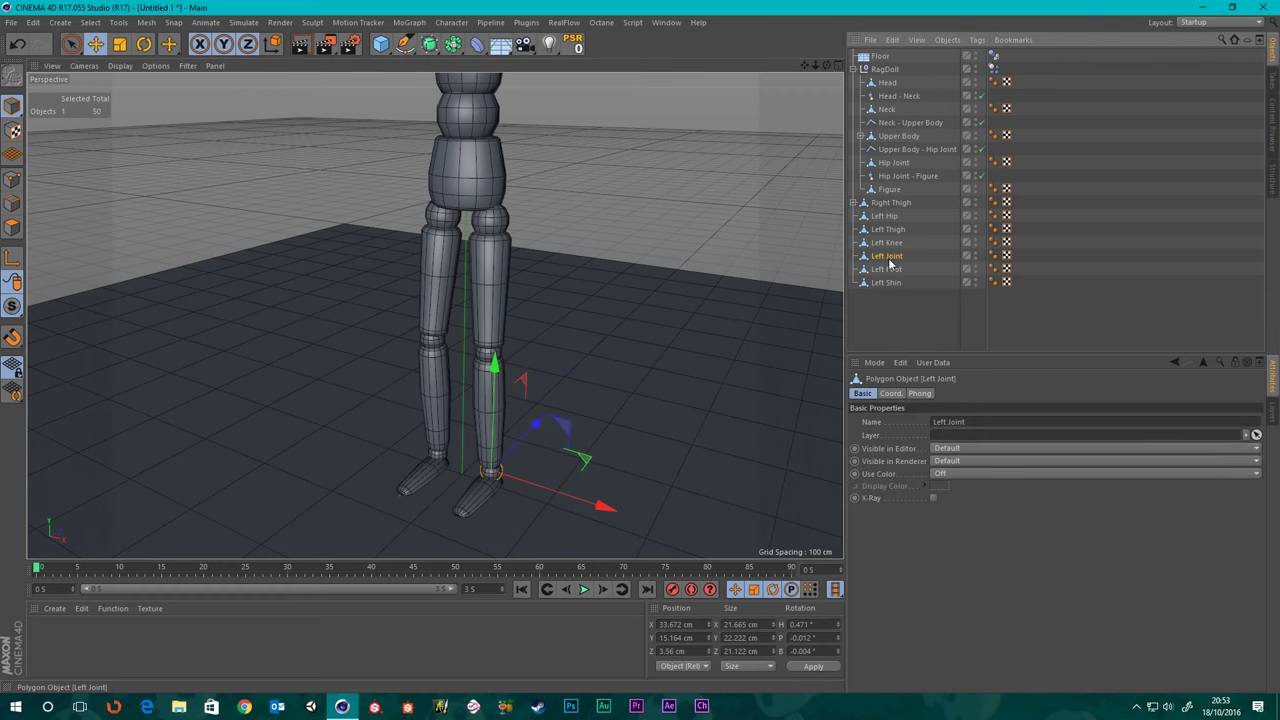
double_click(889, 257)
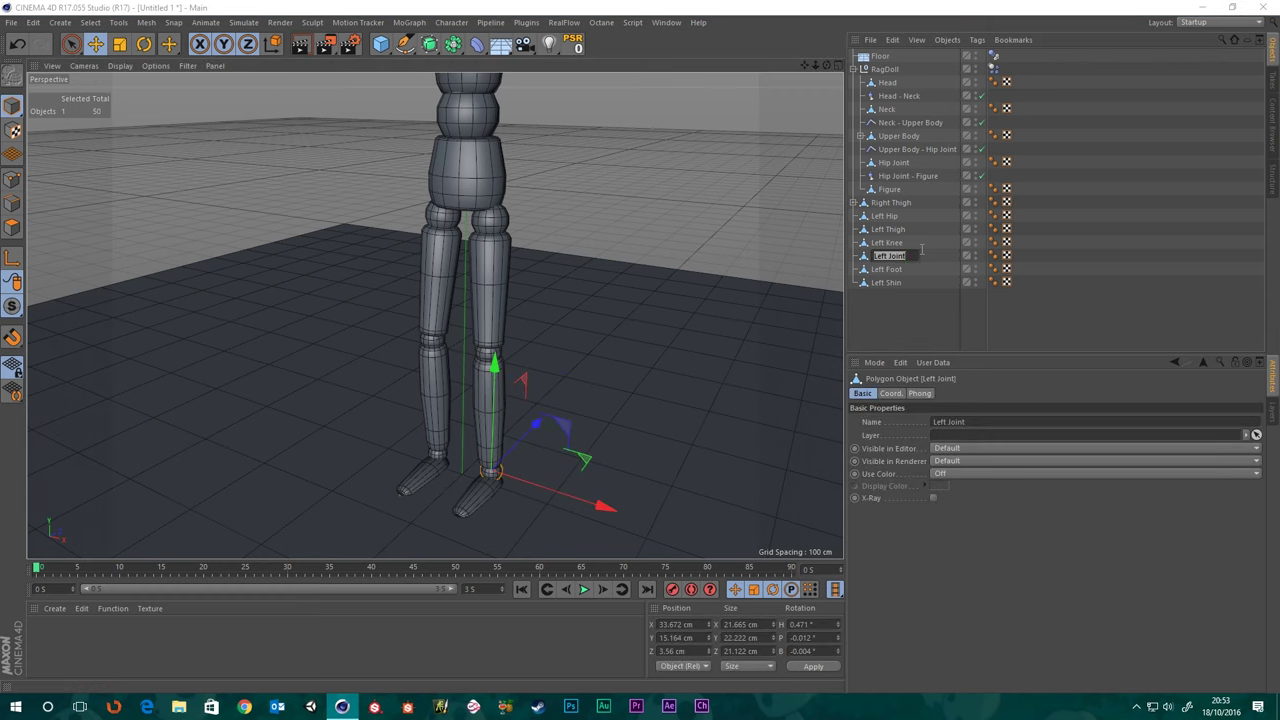
key(End)
key(BackSpace)
text(Ankle)
key(Return)
- Place Left Shin between Left Knee and Left Ankle in the object list
click(886, 270)
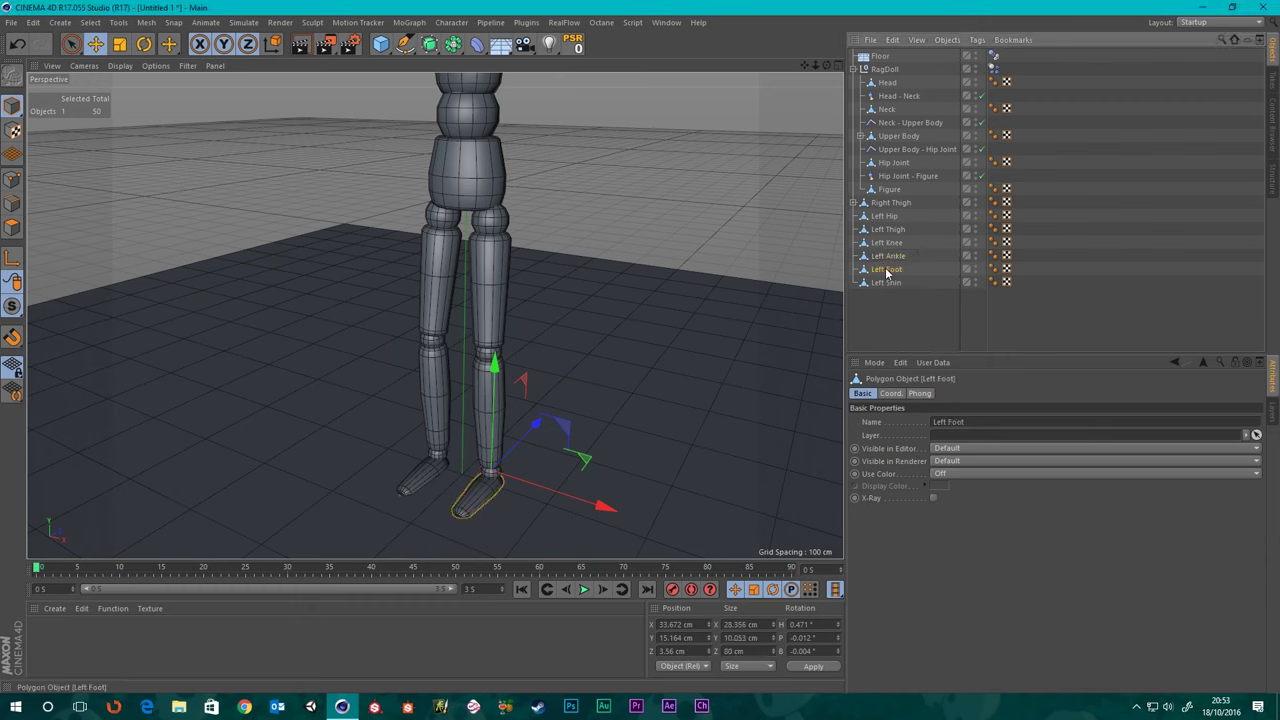
drag(886, 283, 893, 250)
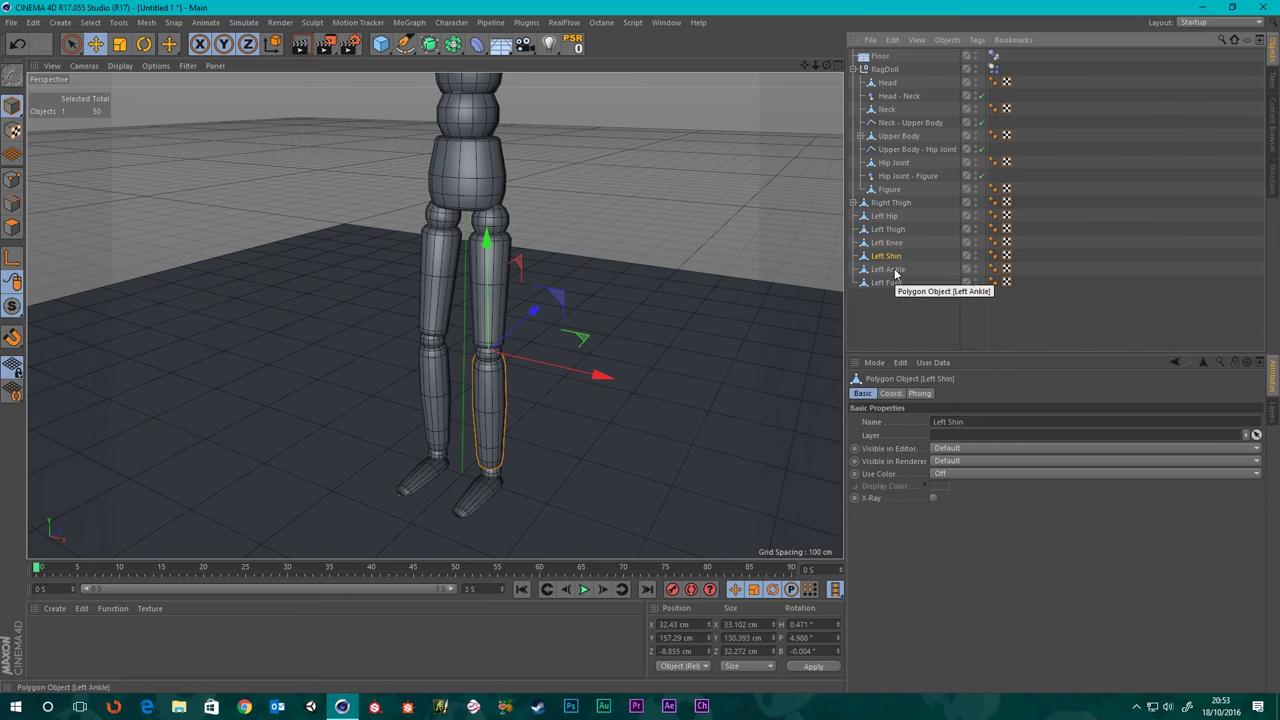
click(895, 270)
click(895, 243)
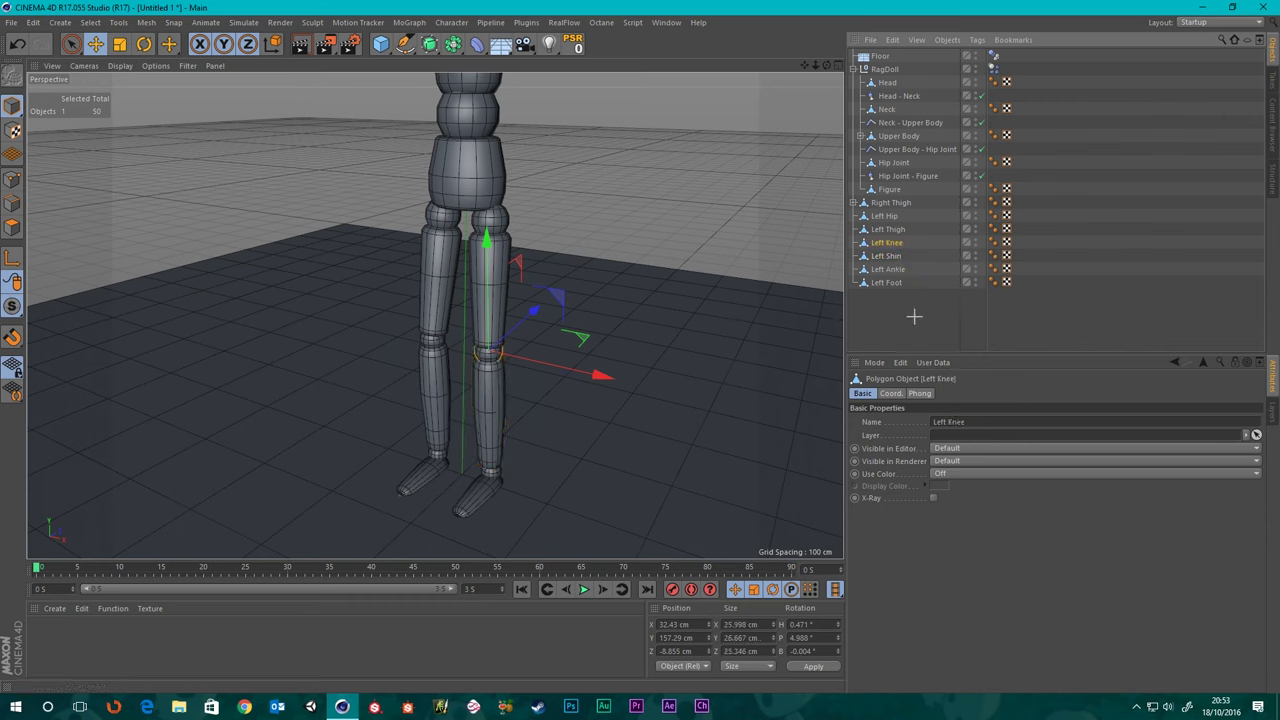
- Group the six left leg parts under a null named "Left Leg" and make it a child of Figure
drag(915, 316, 875, 207)
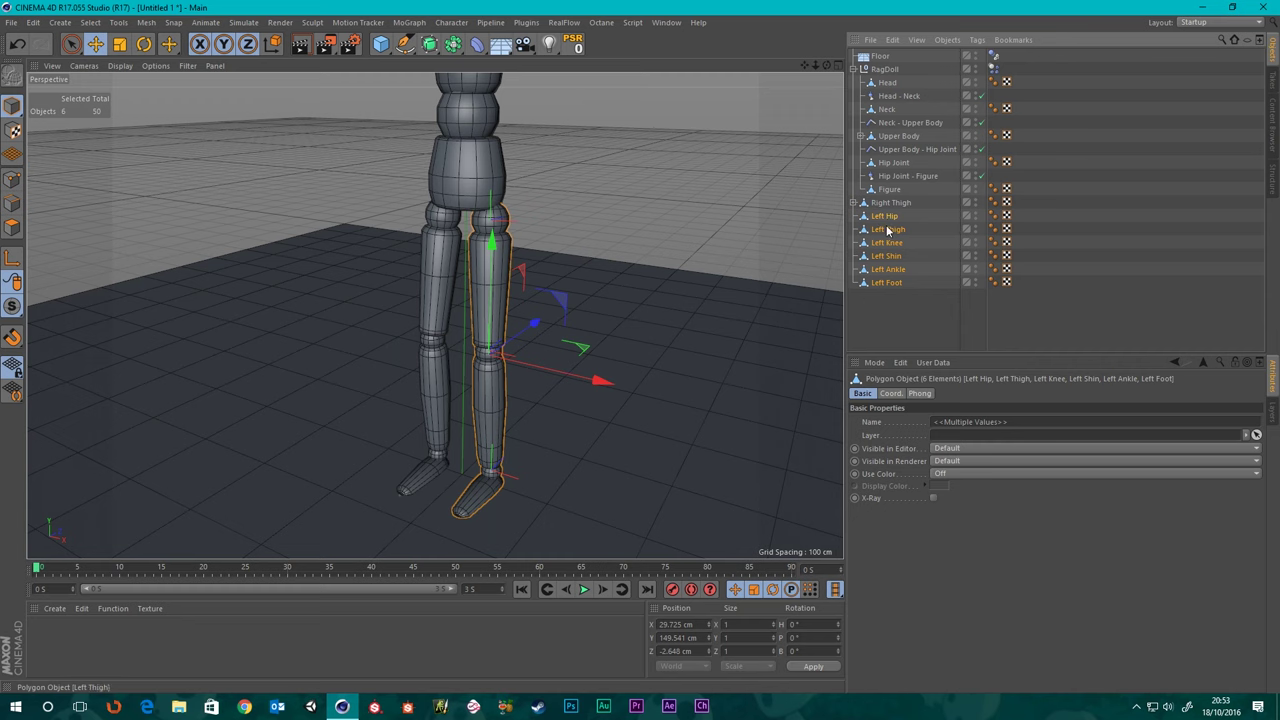
key(alt+g)
double_click(880, 216)
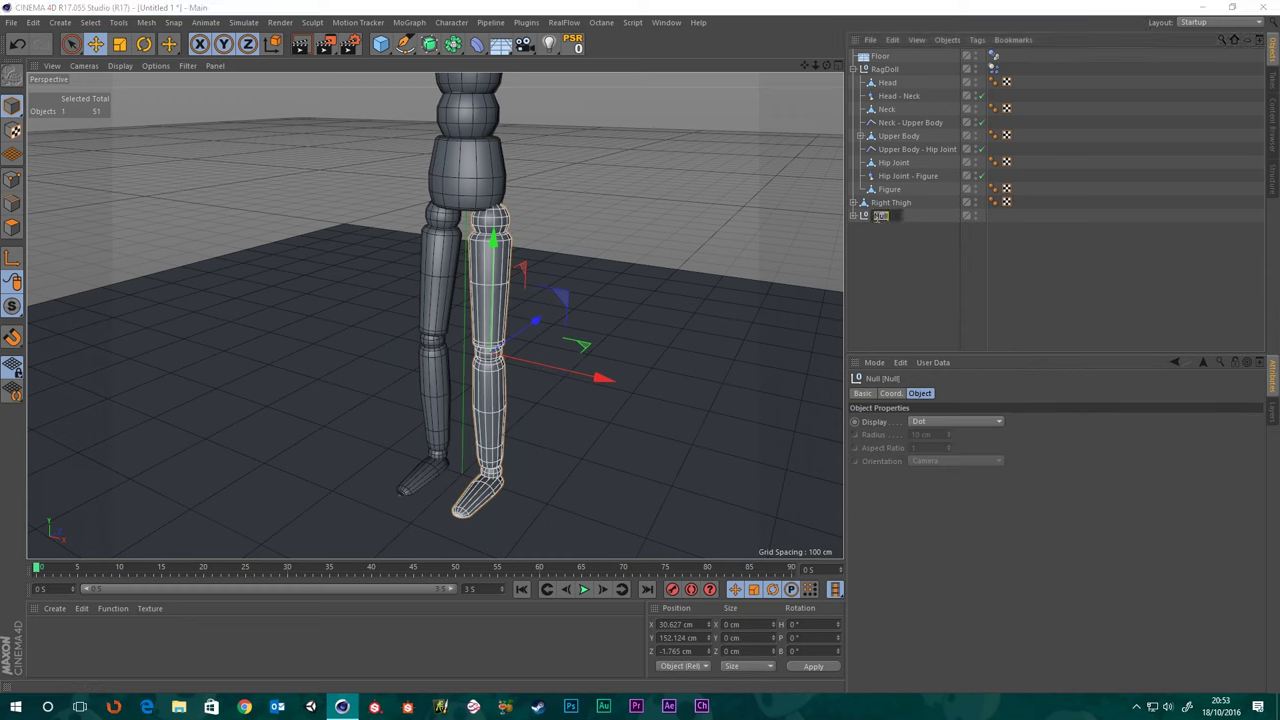
text(Left Leg)
key(Return)
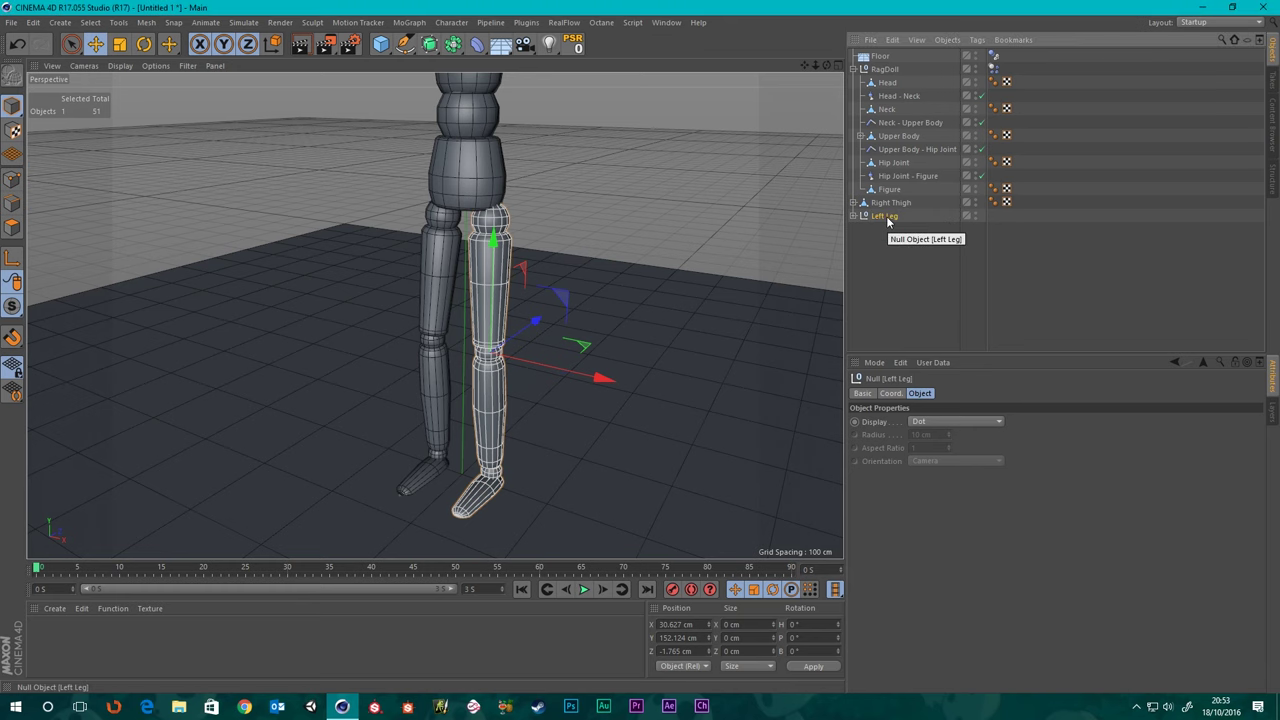
drag(887, 218, 898, 196)
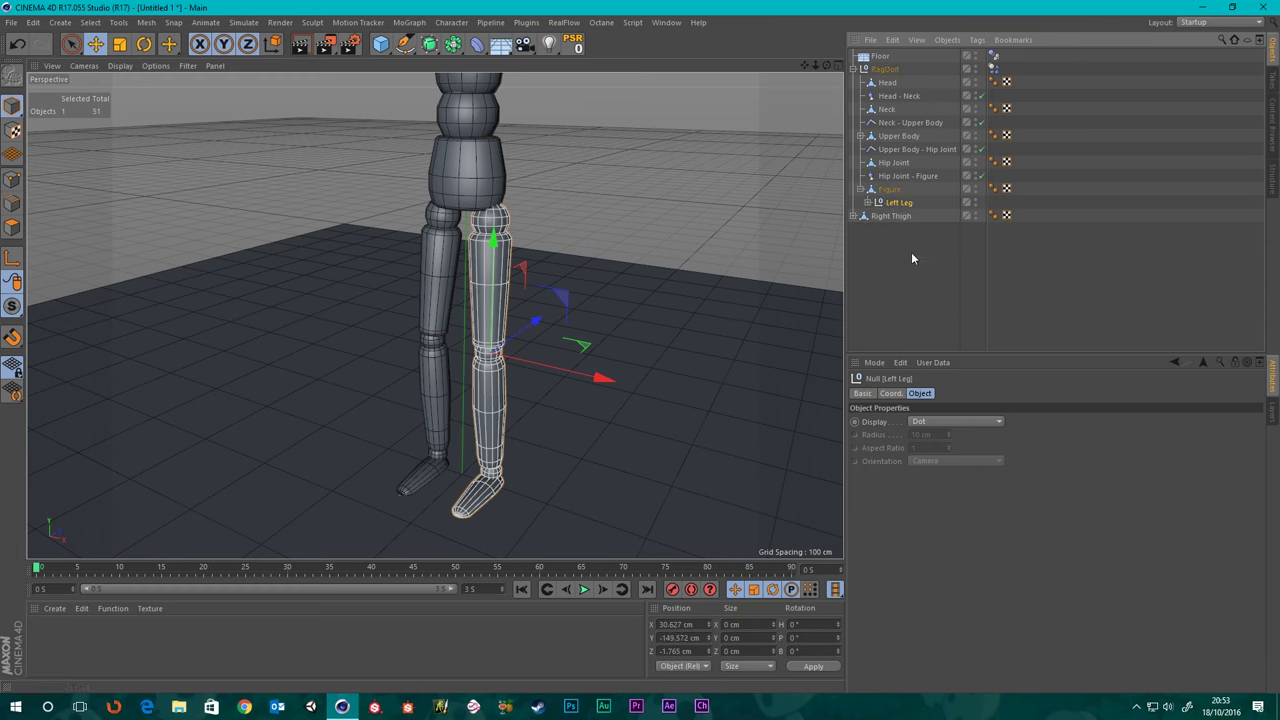
click(904, 250)
- Flatten the Right Thigh hierarchy by moving its joints, Right Foot Effector, Right Foot and Right Shin out to the top level
click(893, 218)
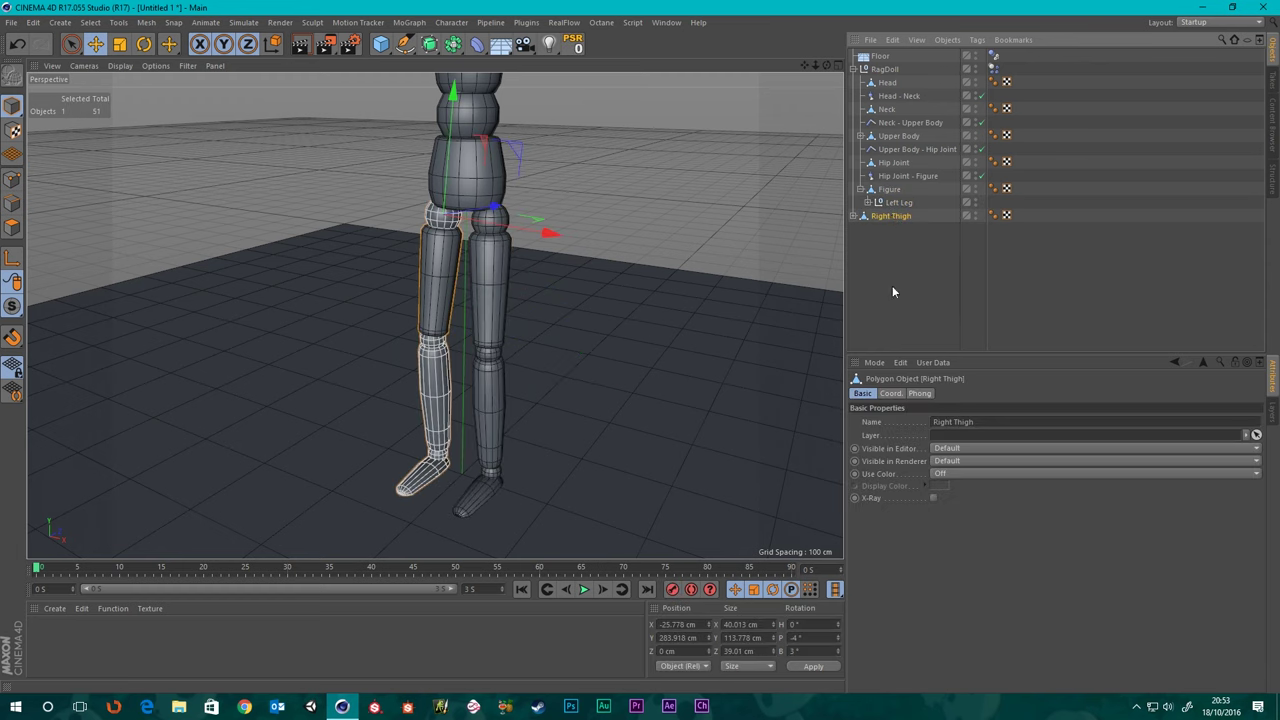
click(854, 216)
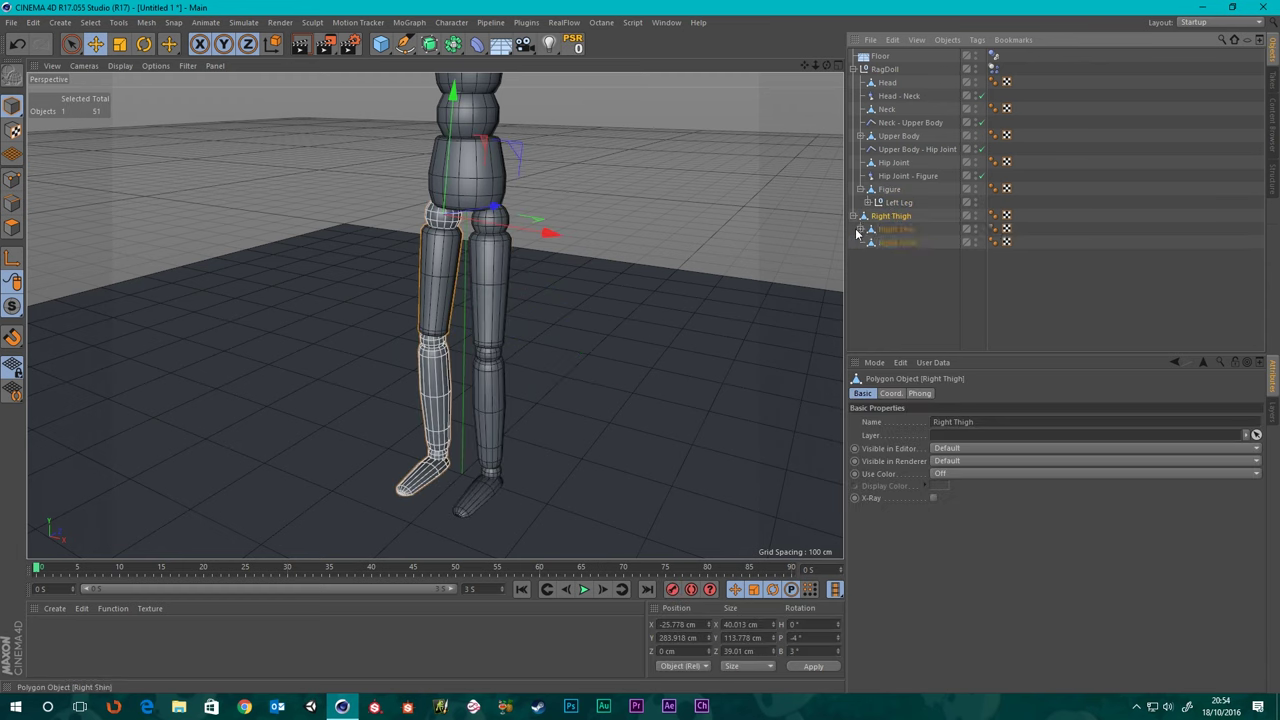
click(860, 229)
click(867, 242)
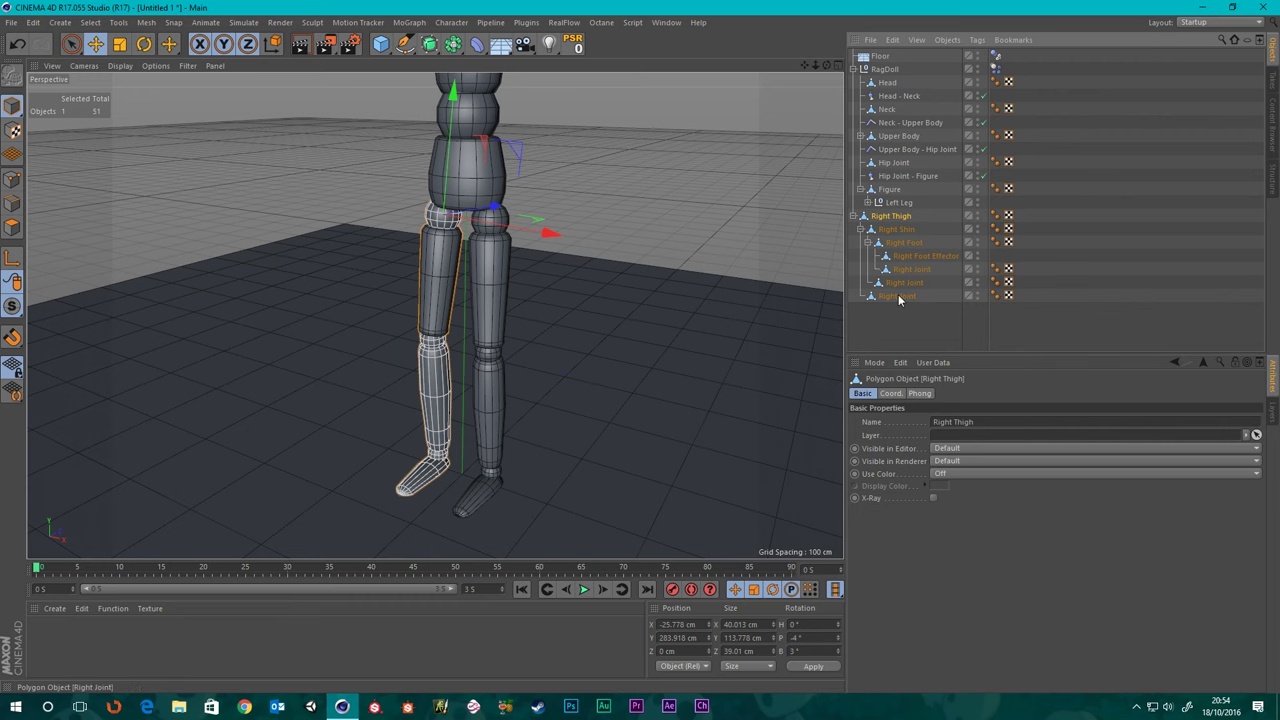
drag(897, 296, 902, 340)
drag(910, 269, 908, 340)
drag(920, 262, 922, 335)
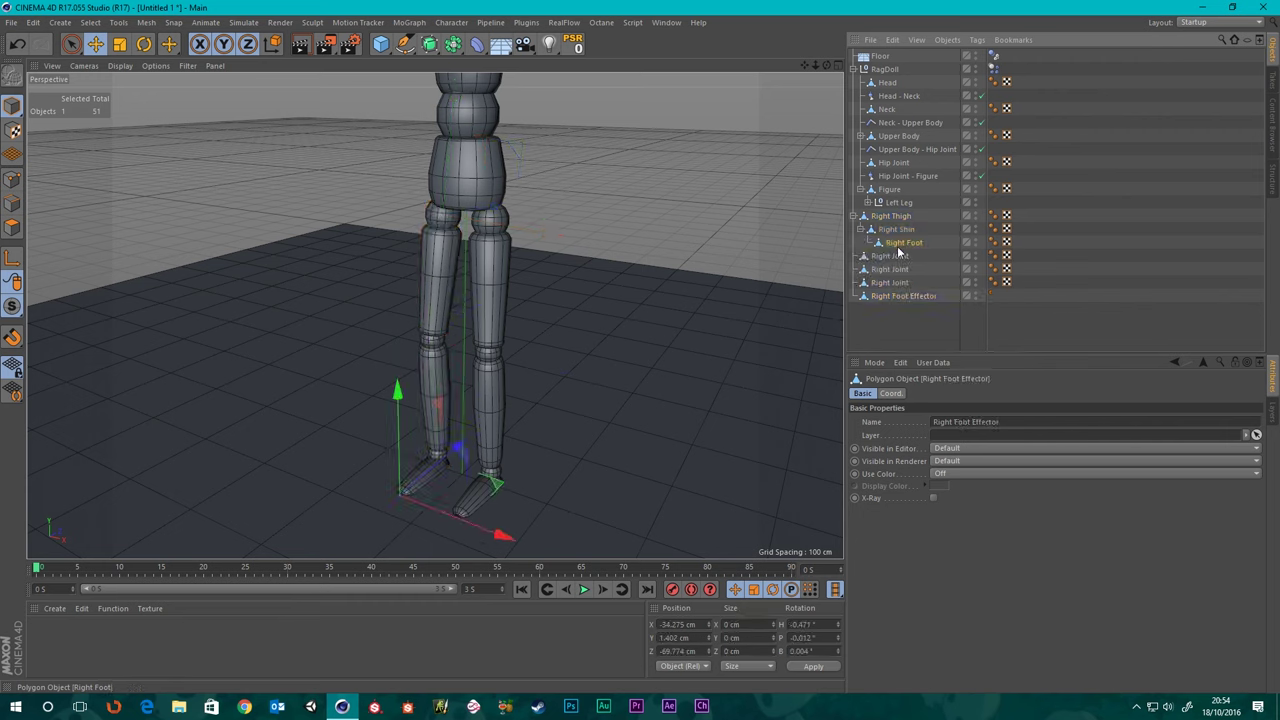
drag(901, 244, 906, 314)
drag(894, 229, 901, 318)
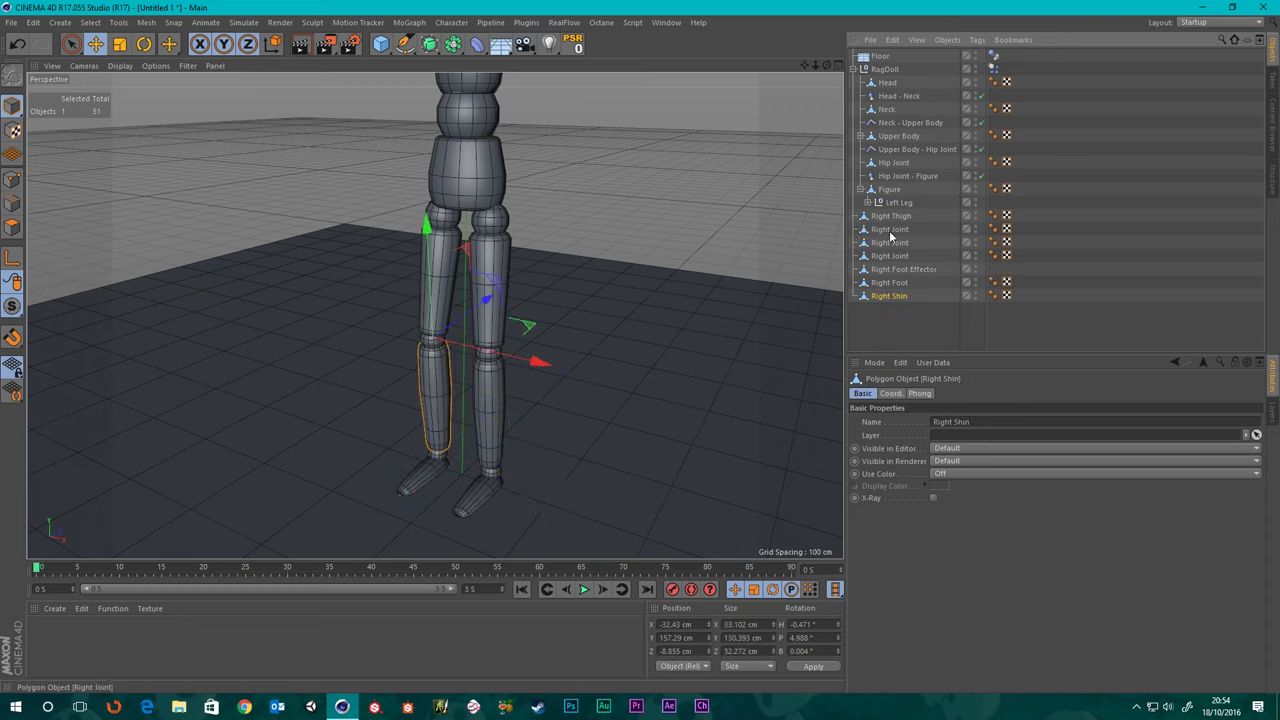
- Place the hip's Right Joint above Right Thigh in the object list and rename it "Right Hip"
click(890, 217)
click(897, 230)
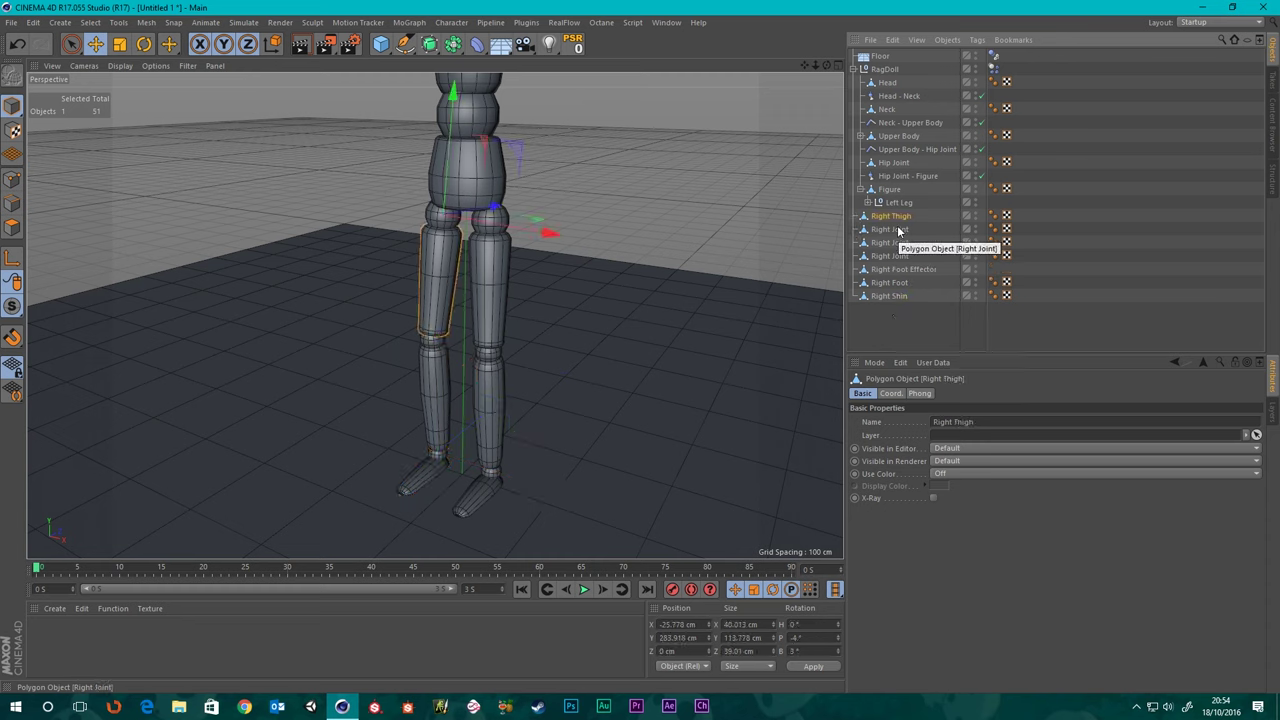
drag(897, 230, 904, 217)
double_click(904, 217)
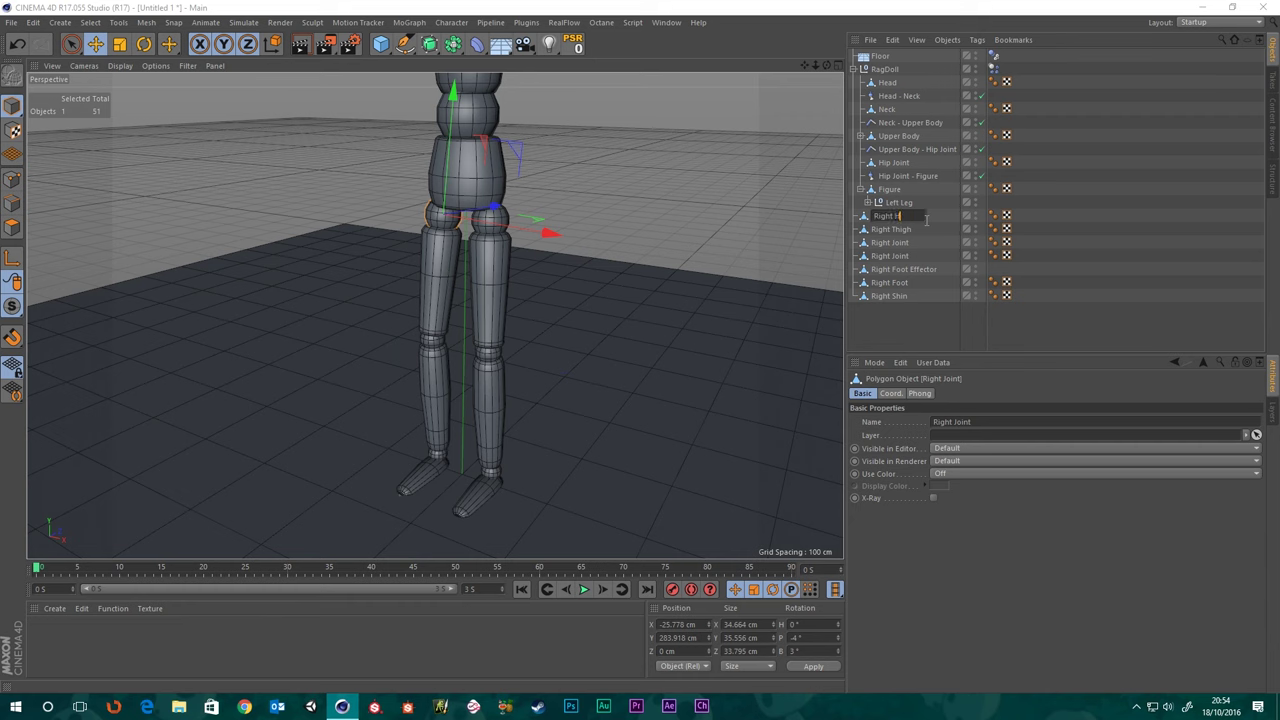
text(Right Hip)
key(Return)
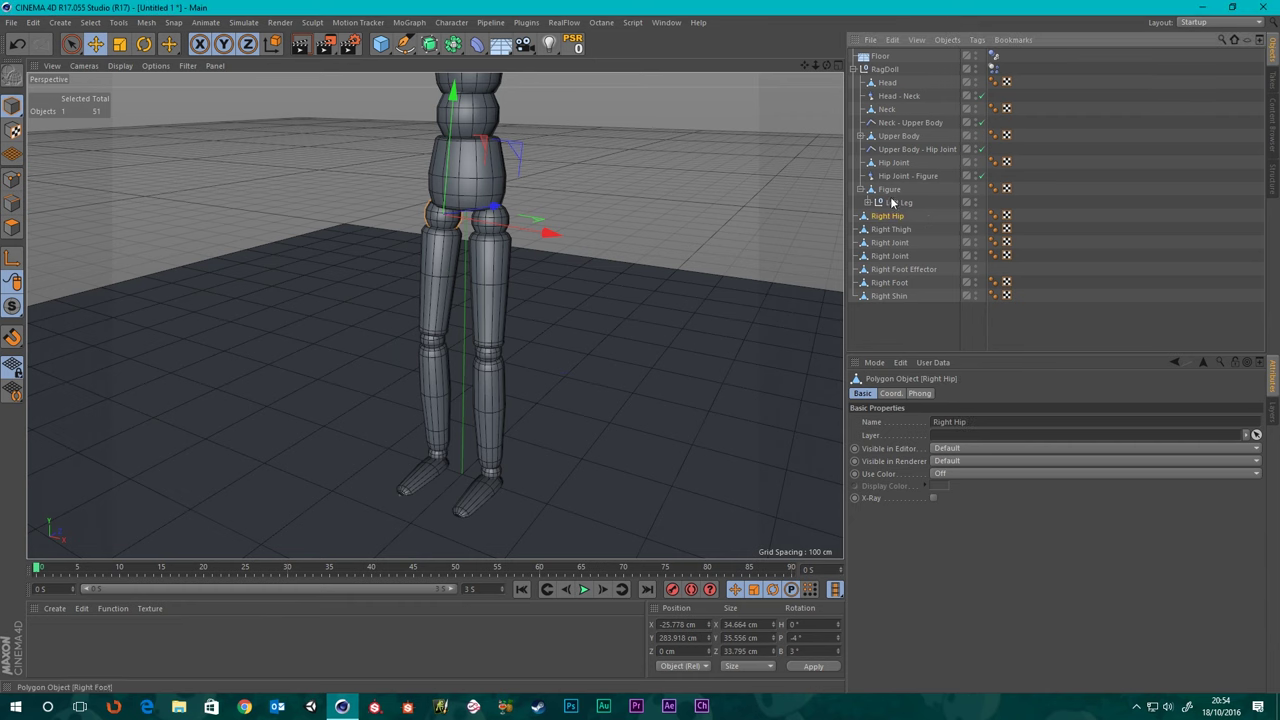
- Rename the Right Joint between the right thigh and shin "Right Knee"
click(891, 229)
double_click(893, 242)
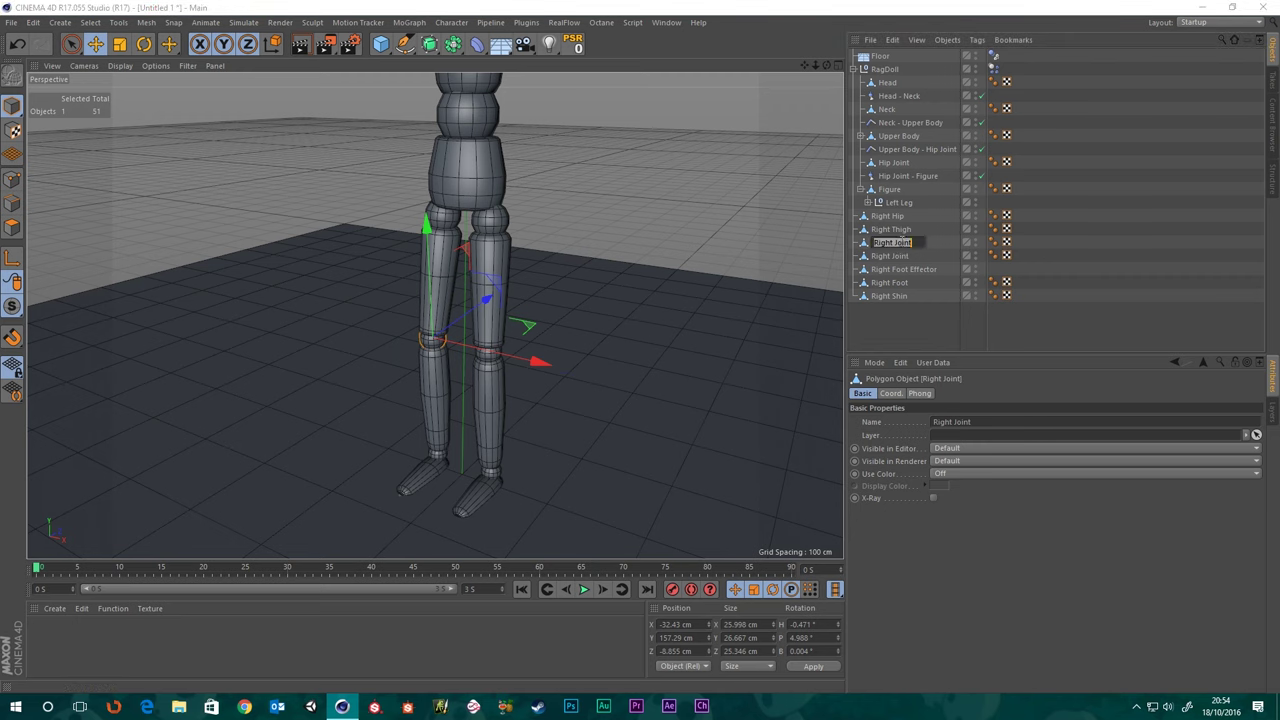
text(Right Knee)
key(Return)
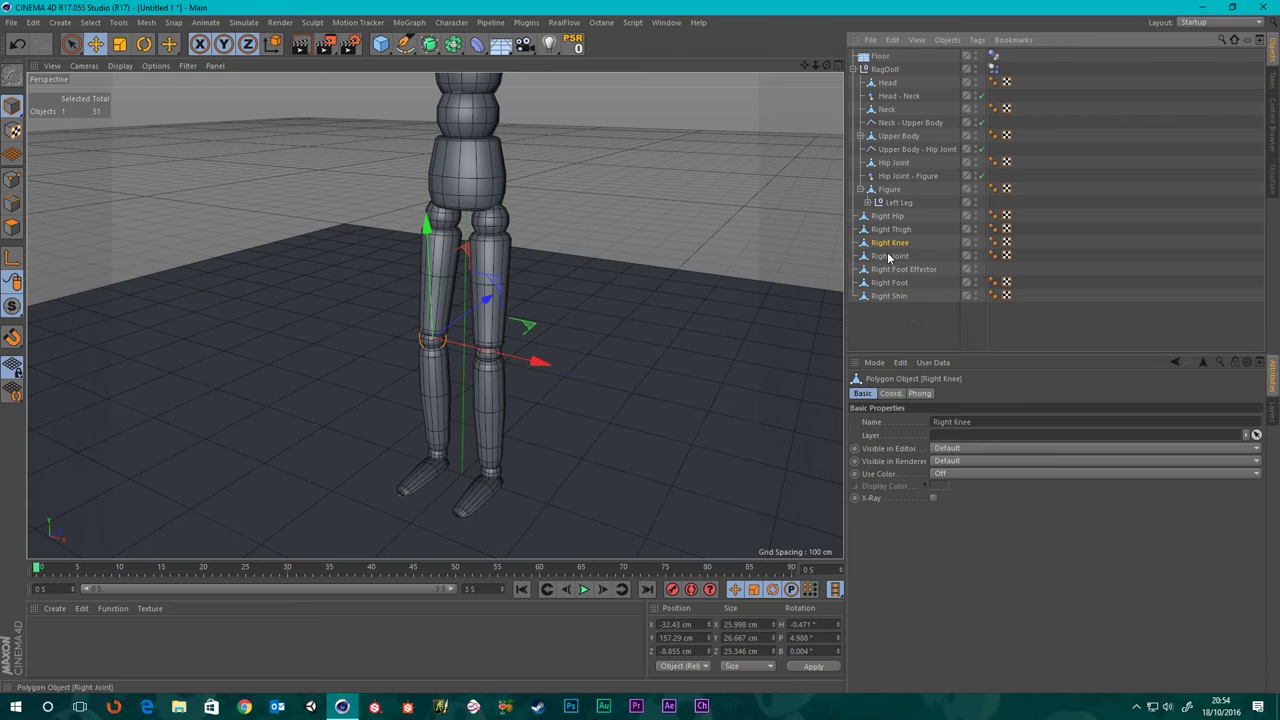
- Rename the remaining Right Joint, above the right foot, "Right Ankle"
click(890, 256)
double_click(890, 256)
click(916, 255)
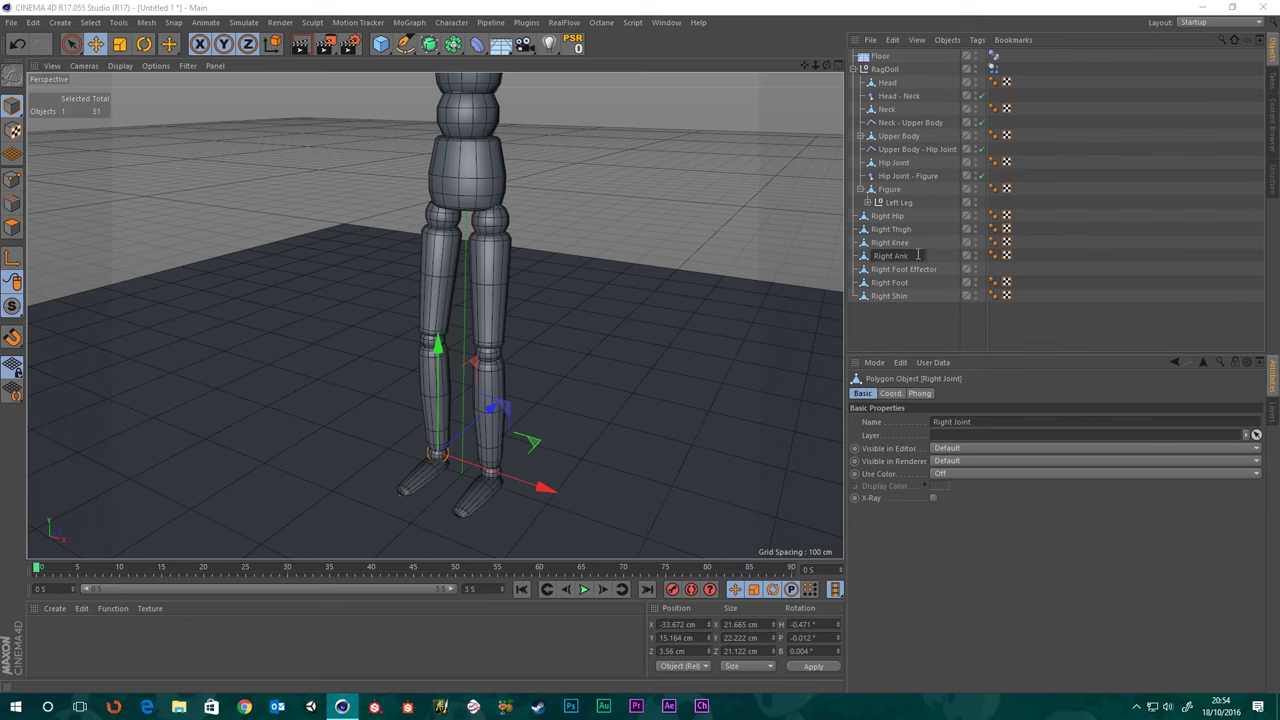
click(916, 256)
text(Right Ankle)
key(Return)
- Delete Right Foot Effector and place Right Shin between Right Knee and Right Ankle in the object list
click(909, 272)
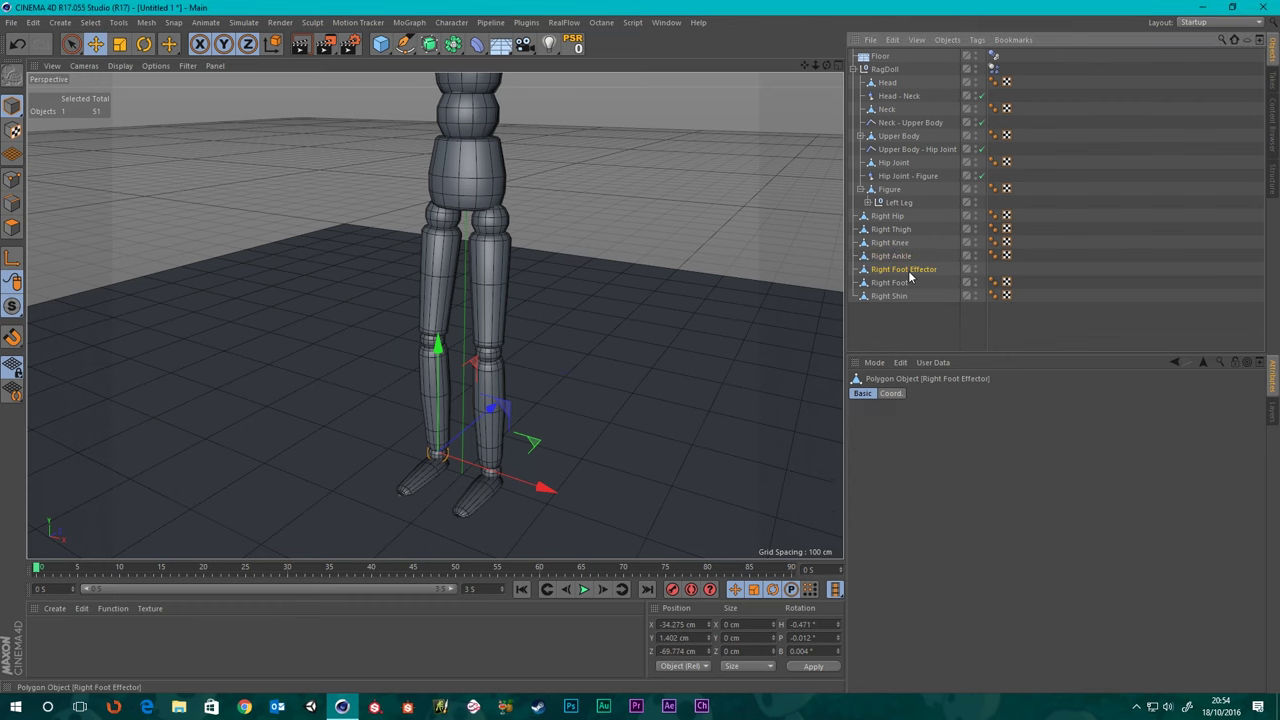
key(Delete)
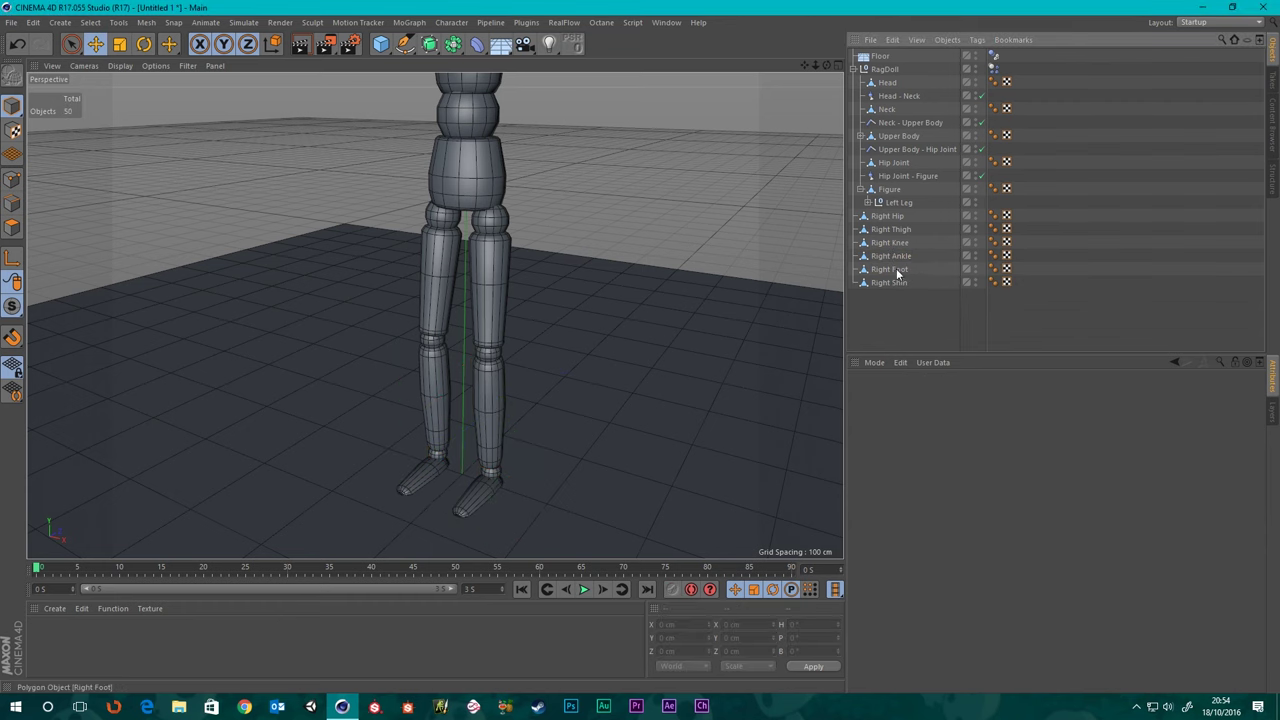
click(896, 270)
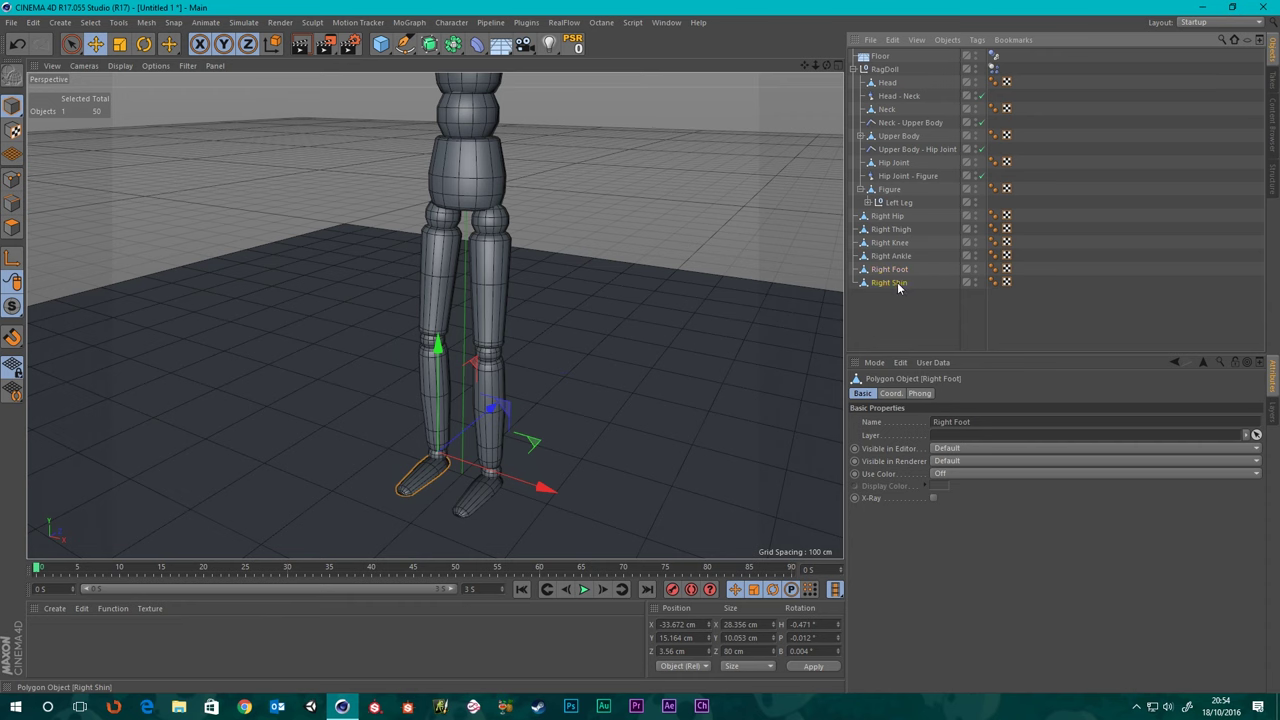
click(897, 284)
drag(898, 287, 909, 247)
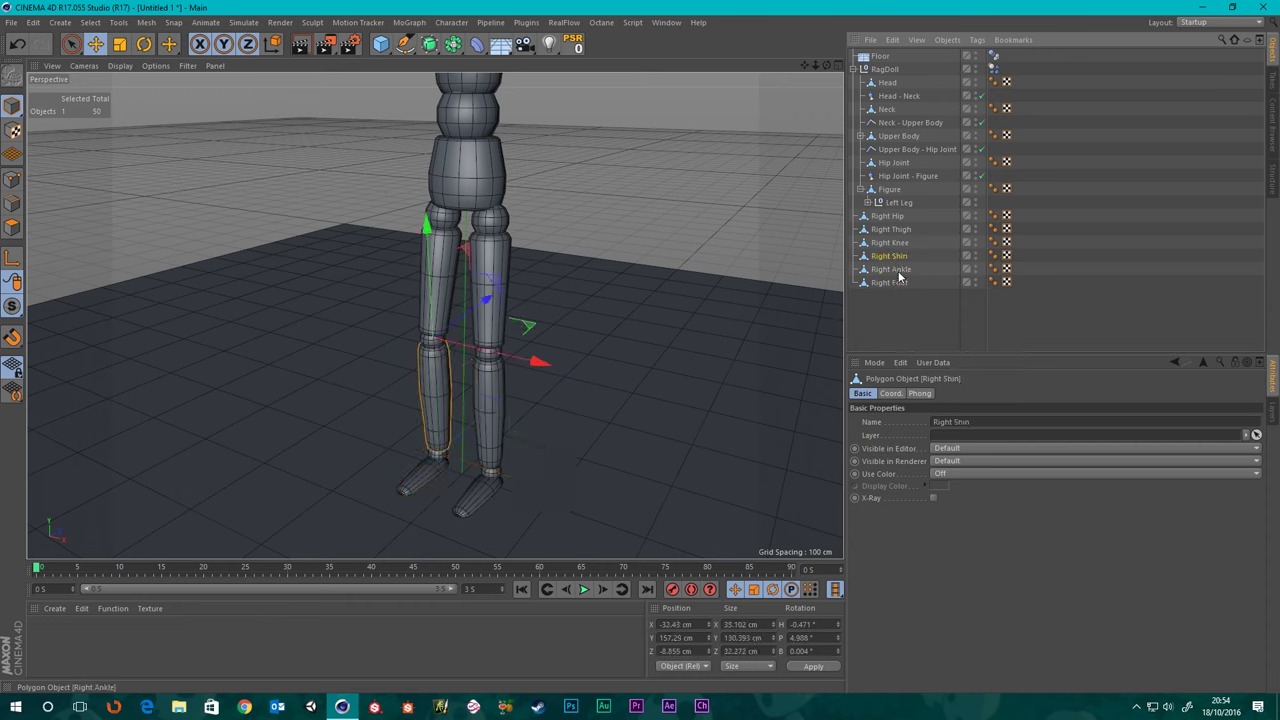
click(897, 271)
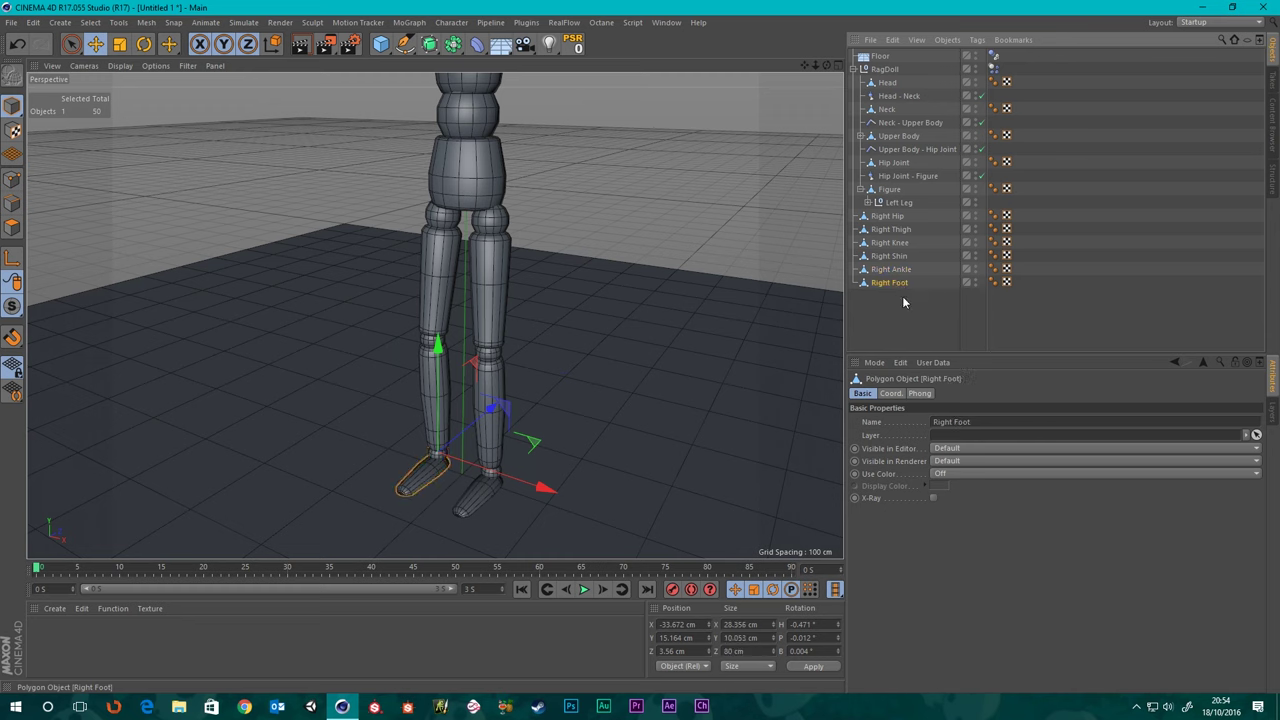
- Group the six right leg parts under a null named "Right Leg" and make it a child of Figure
drag(917, 317, 881, 210)
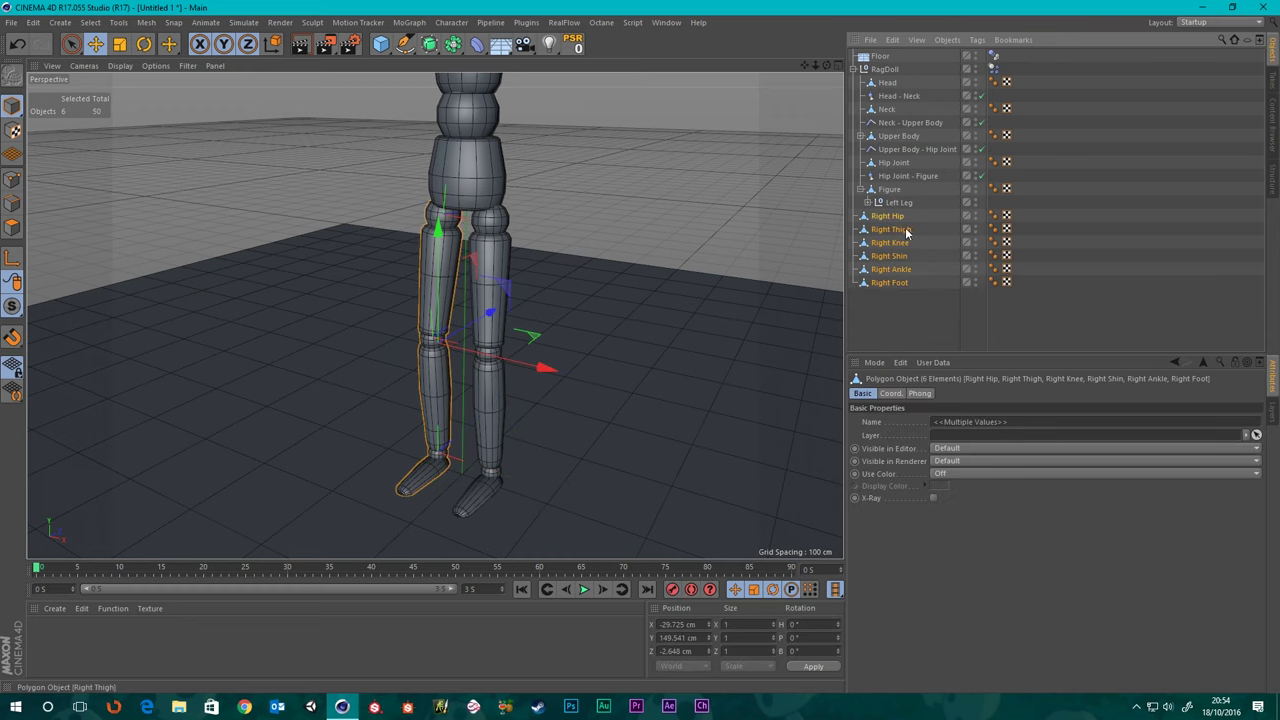
key(alt+g)
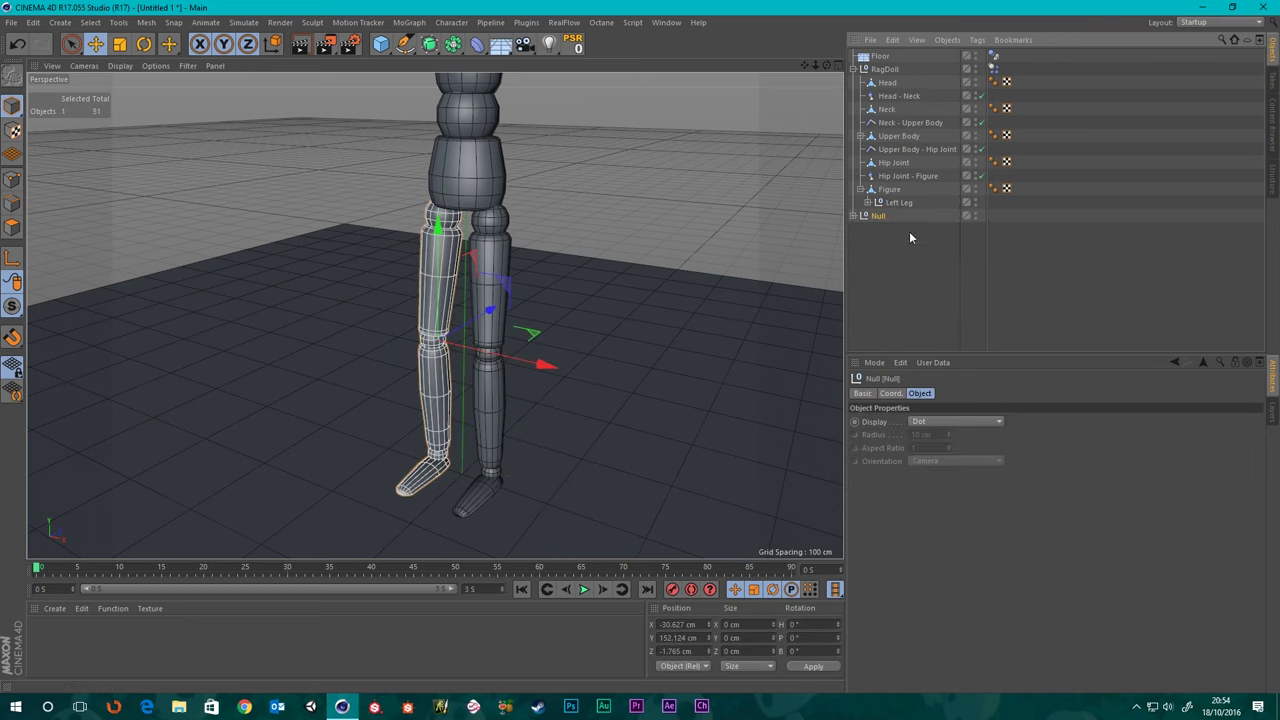
double_click(880, 215)
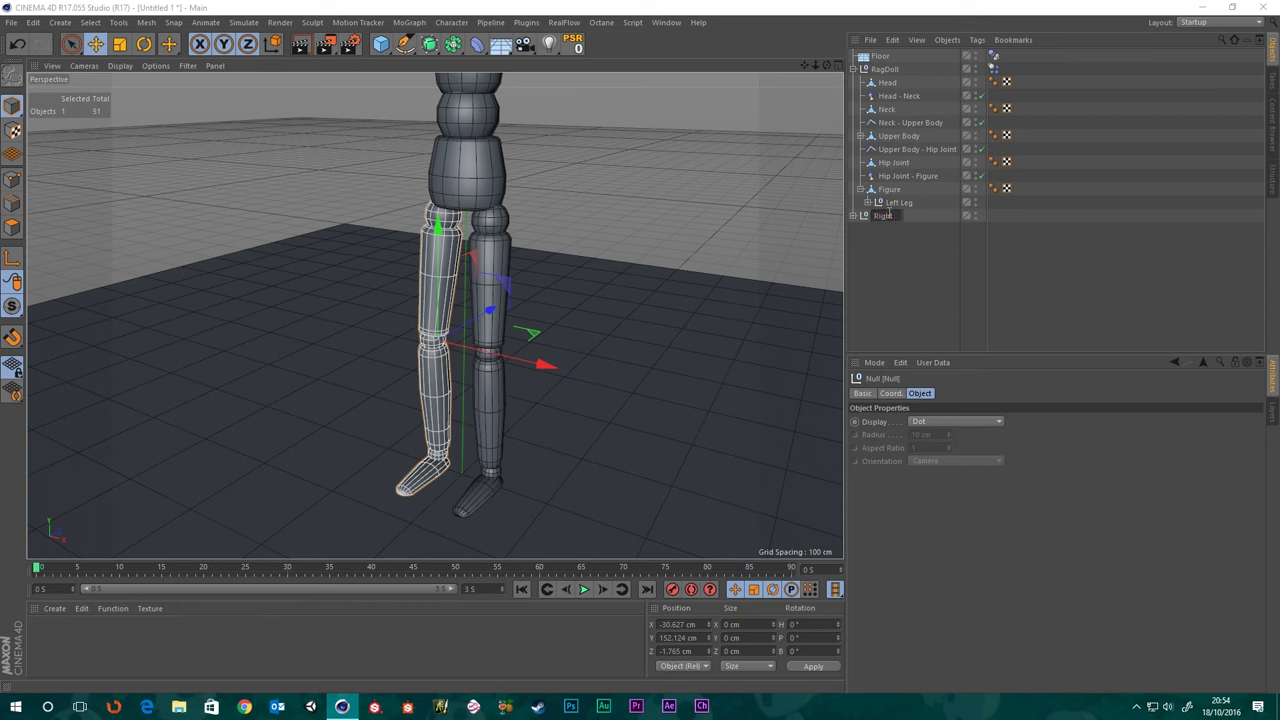
text(Right Leg)
key(Return)
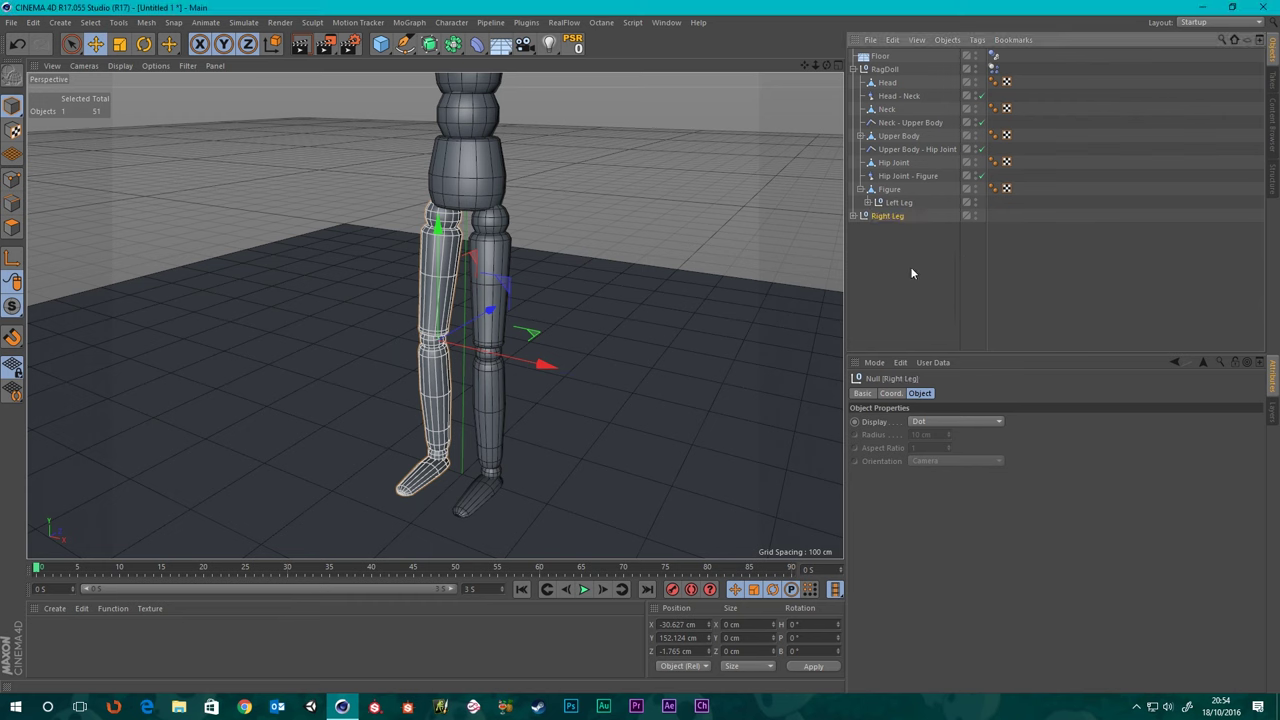
drag(910, 213, 893, 190)
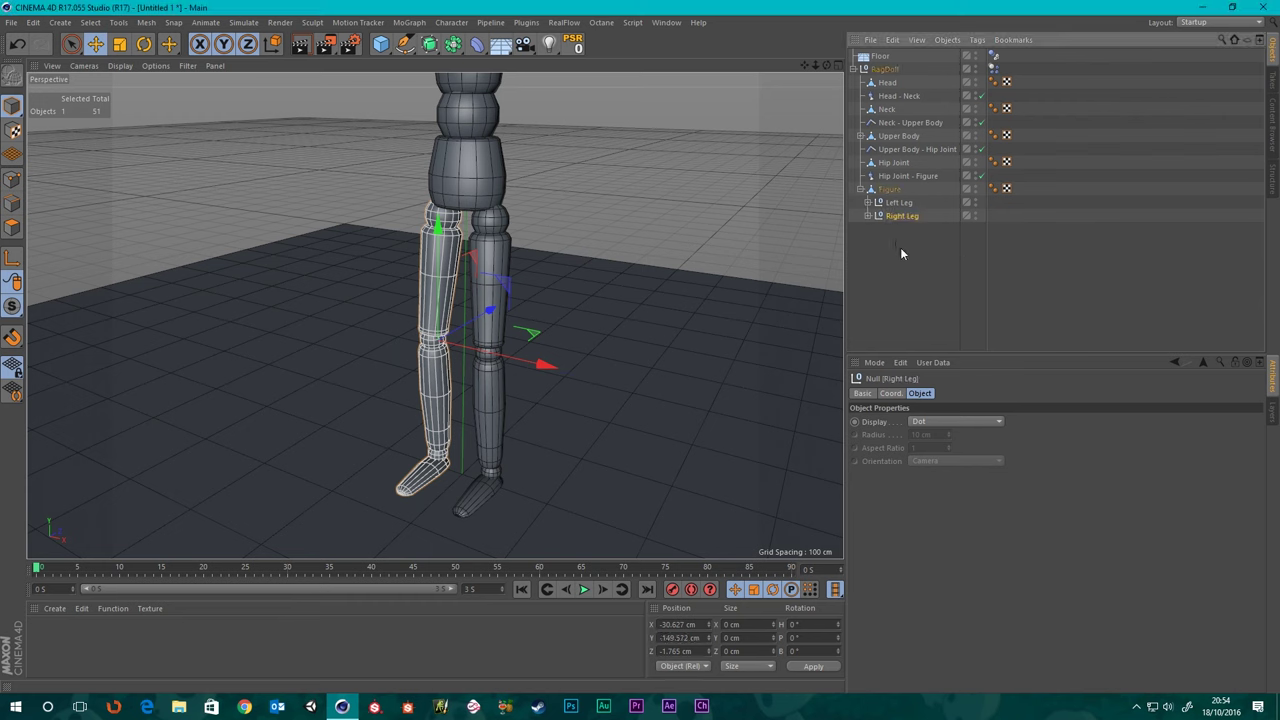
click(901, 250)
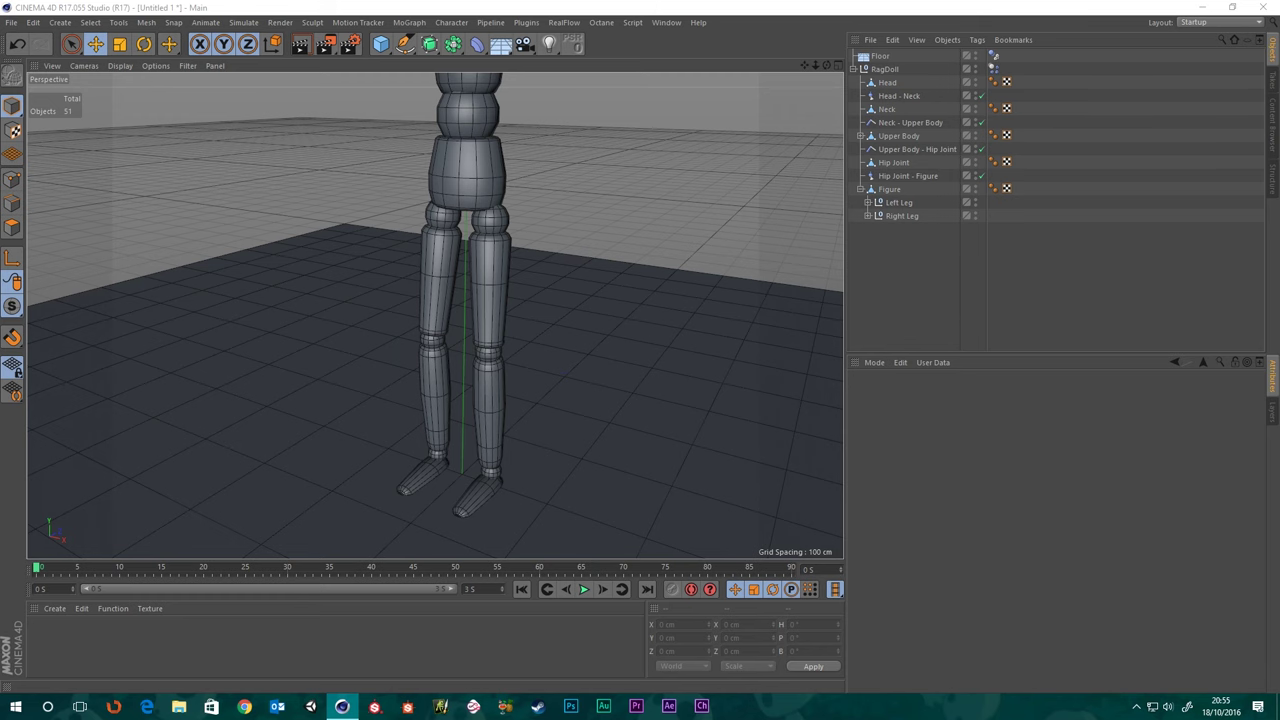
- Examine the Left Hip against Figure and the Left Leg group to see which parts the hip connector must join
click(867, 202)
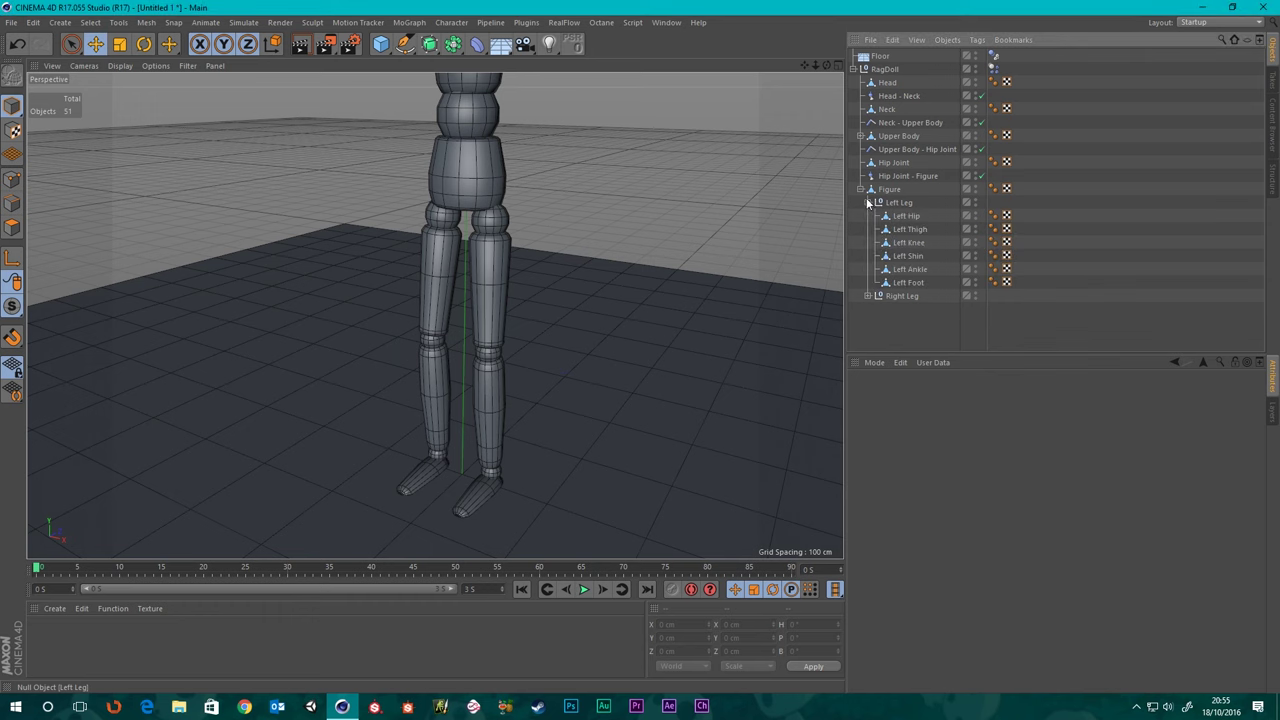
click(912, 216)
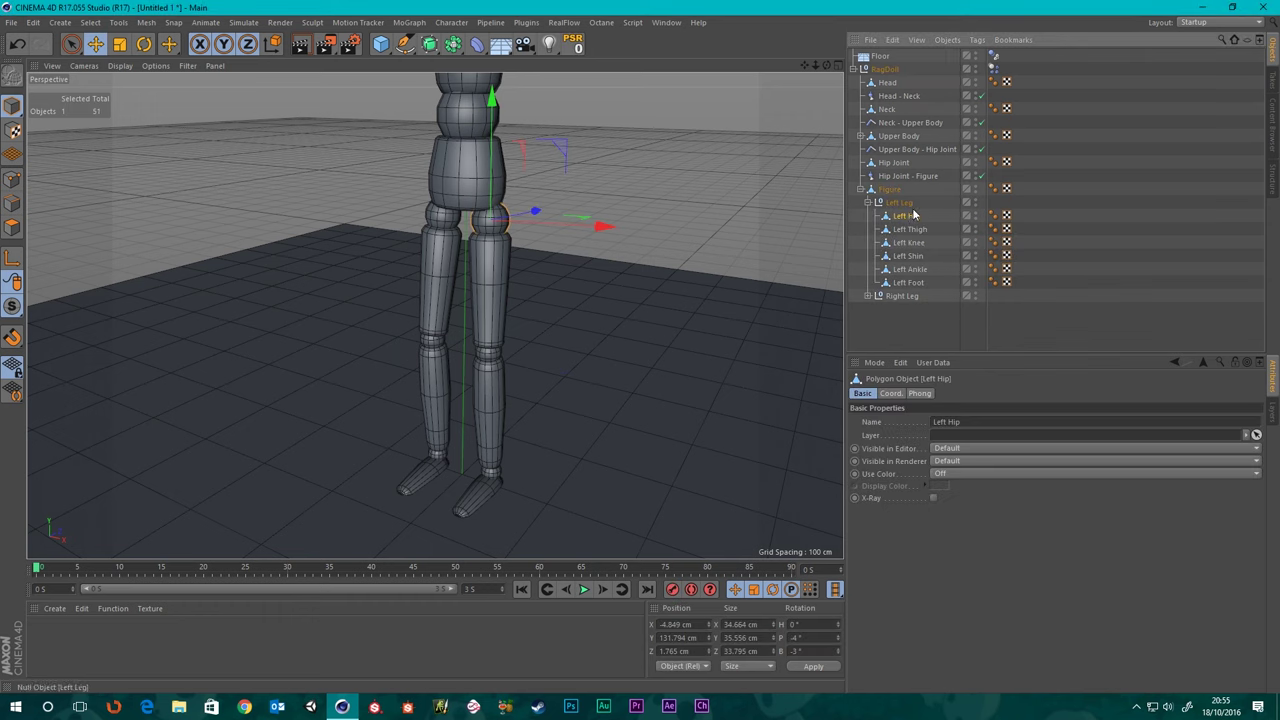
scroll(544, 194, up, 5)
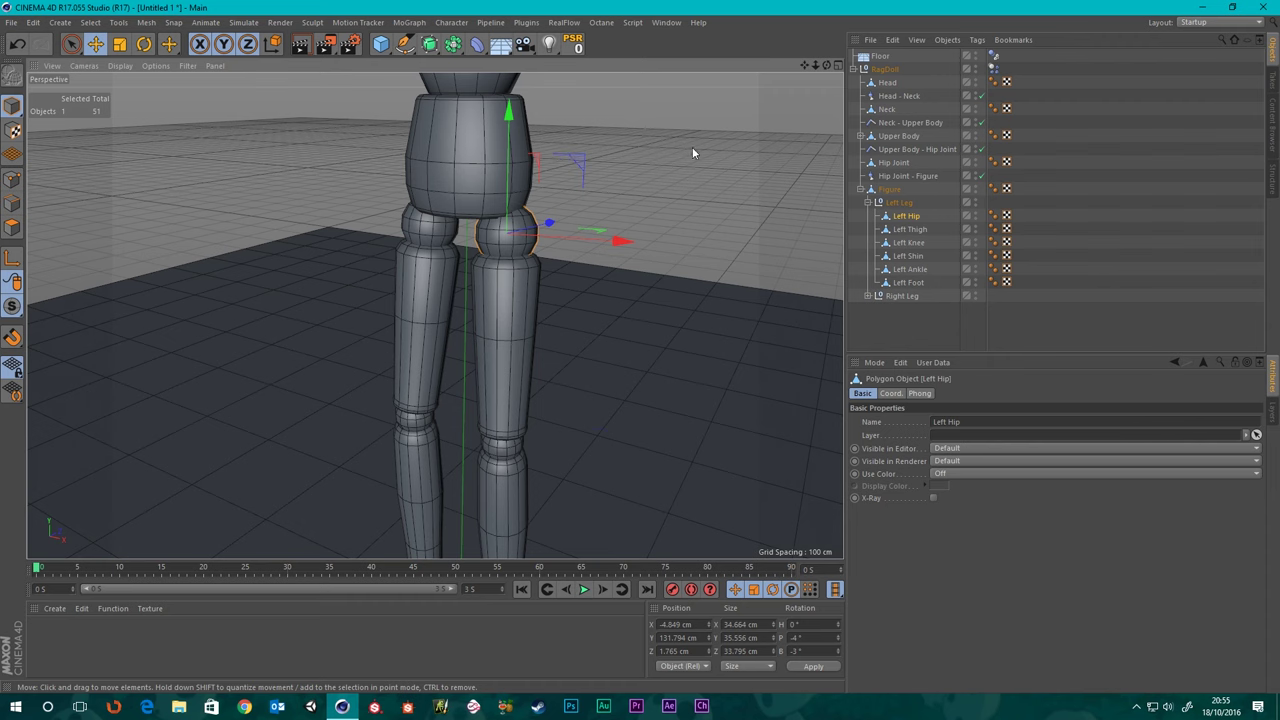
click(889, 189)
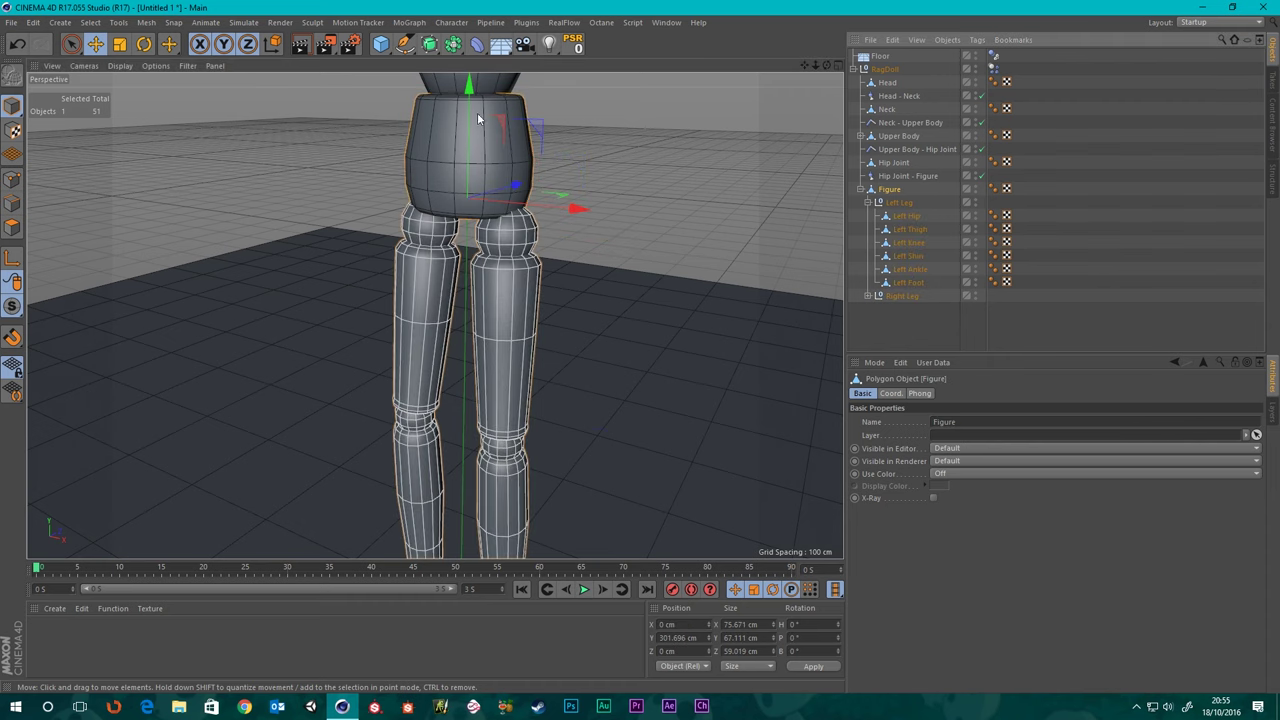
click(899, 204)
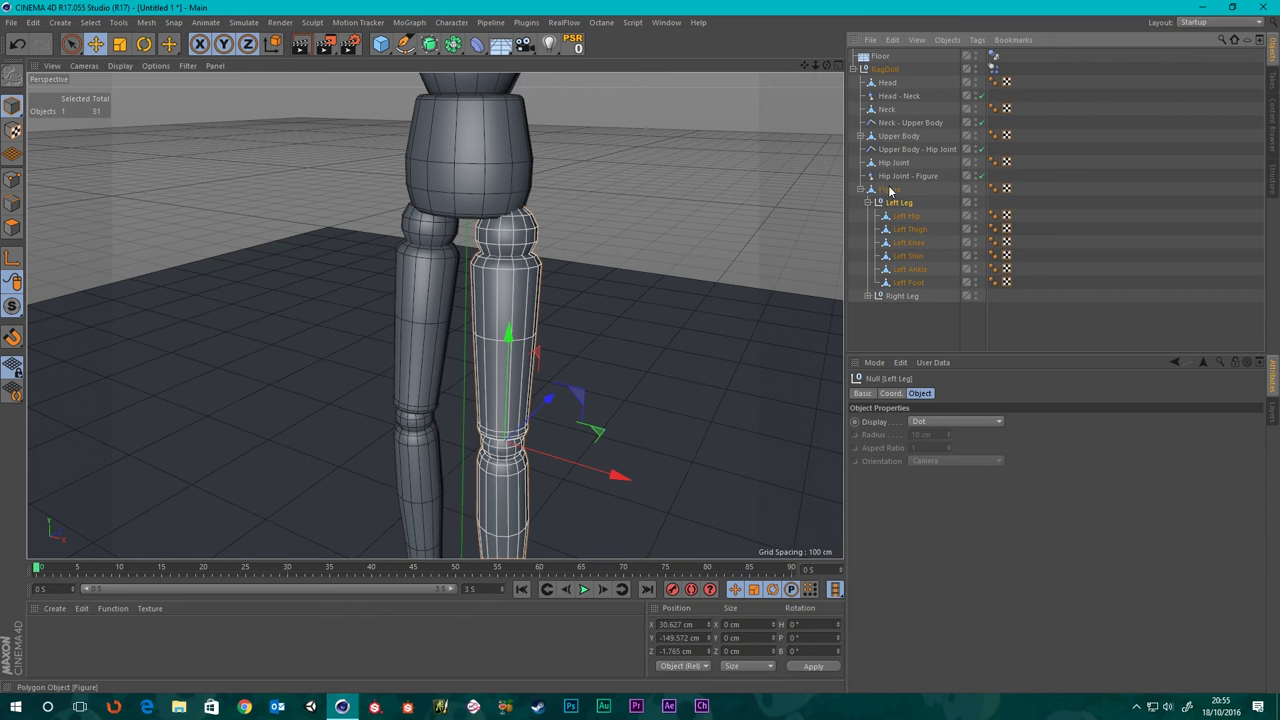
click(889, 189)
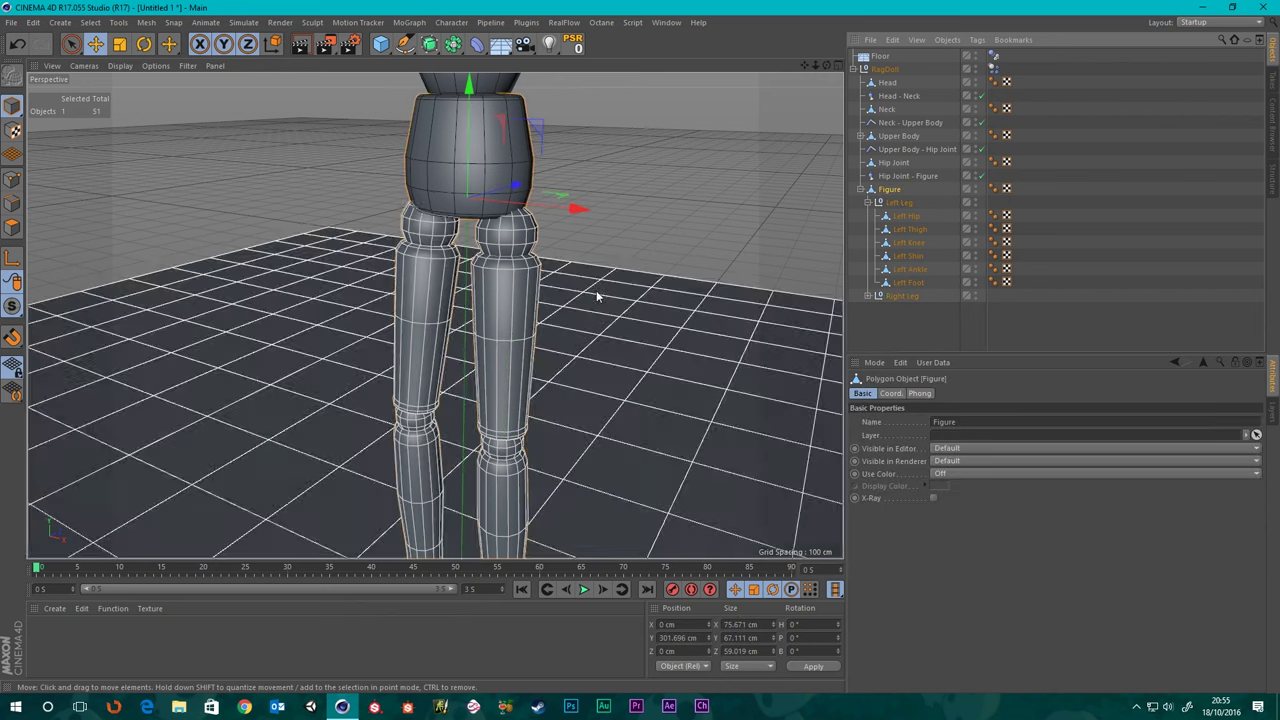
click(906, 217)
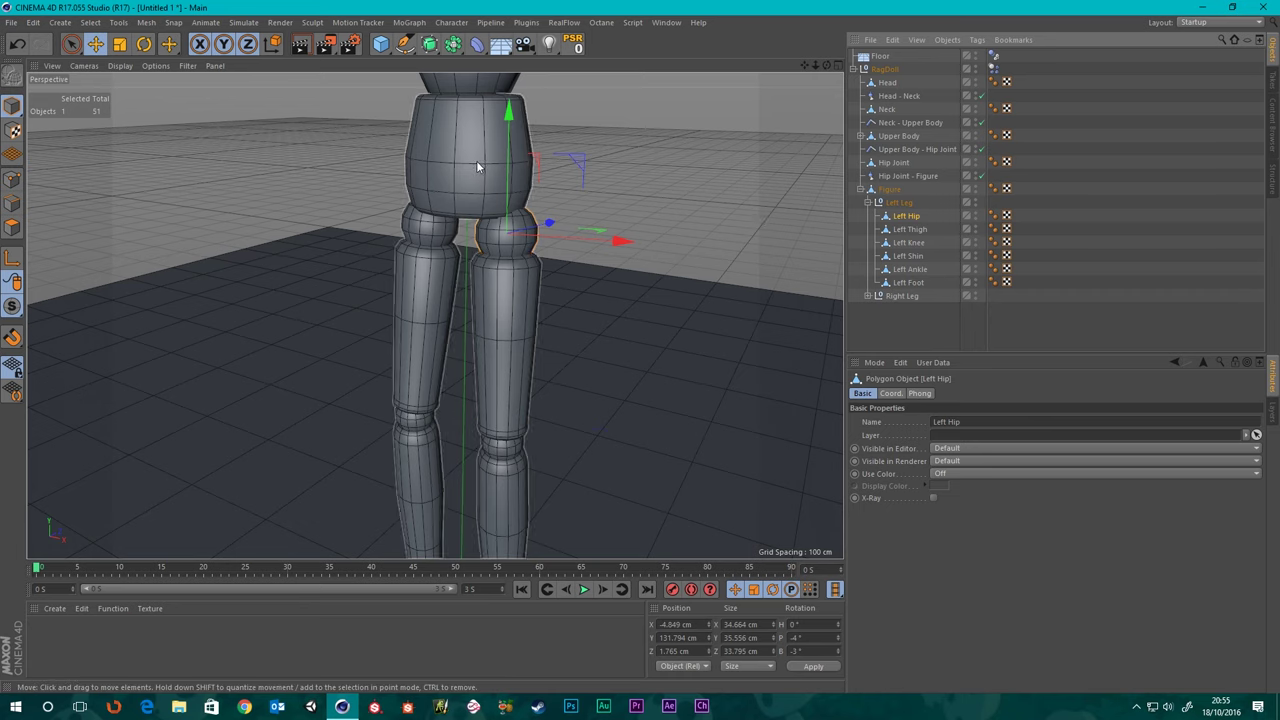
alt+middle_drag(477, 166, 467, 223)
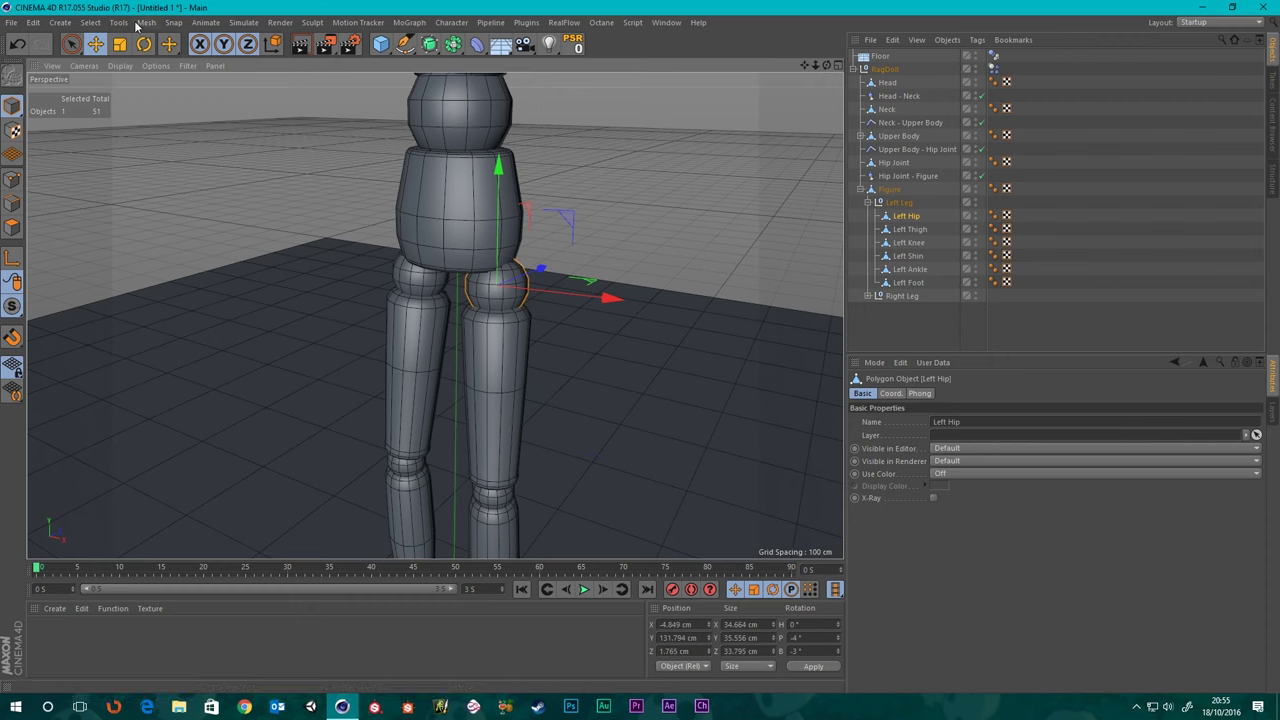
- Add a dynamics Connector and make it a child of Left Hip
click(243, 22)
mouse_move(253, 58)
click(322, 56)
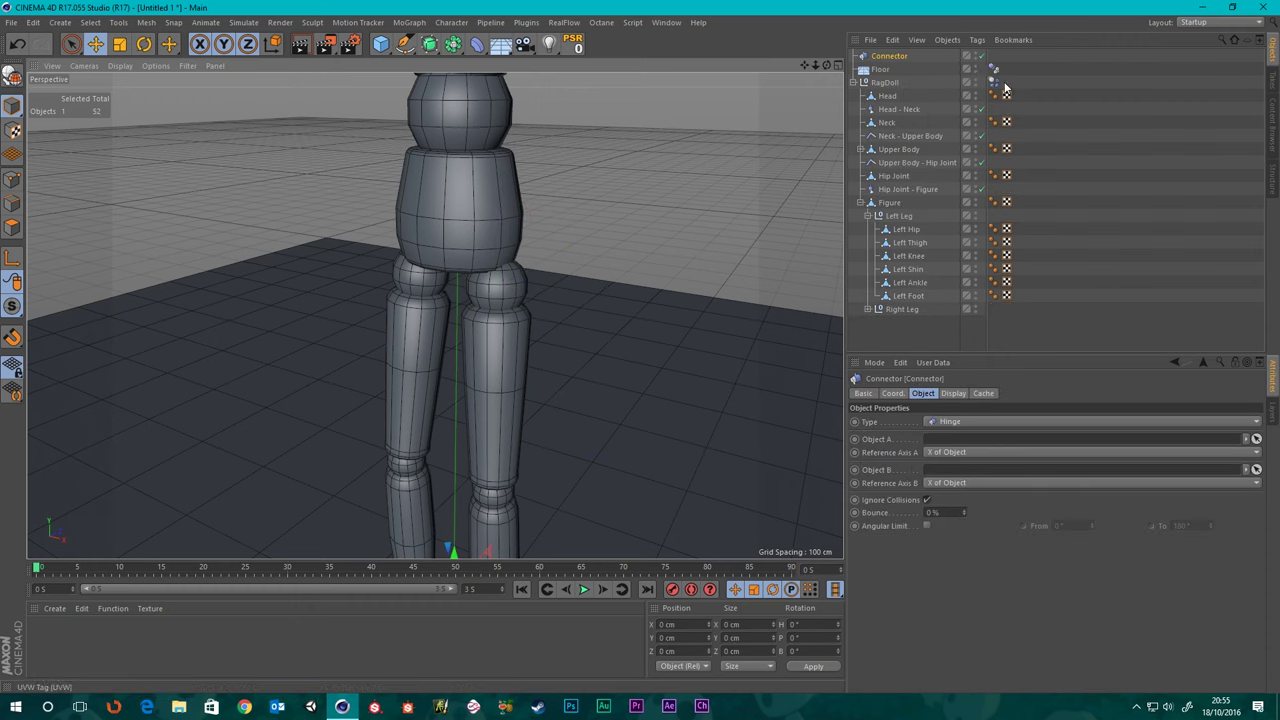
drag(877, 56, 912, 230)
click(912, 216)
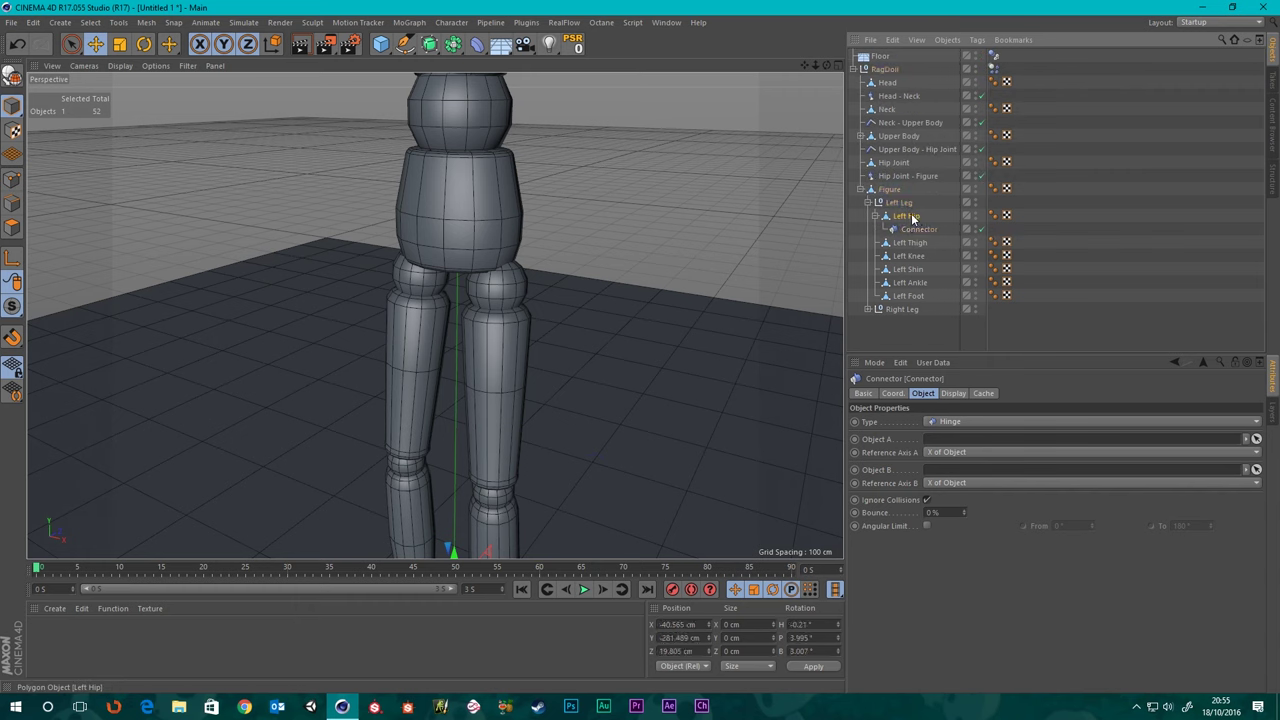
click(918, 230)
- Zero the connector's X, Y and Z position, then move it out of Left Hip to sit directly above it in Left Leg
click(891, 393)
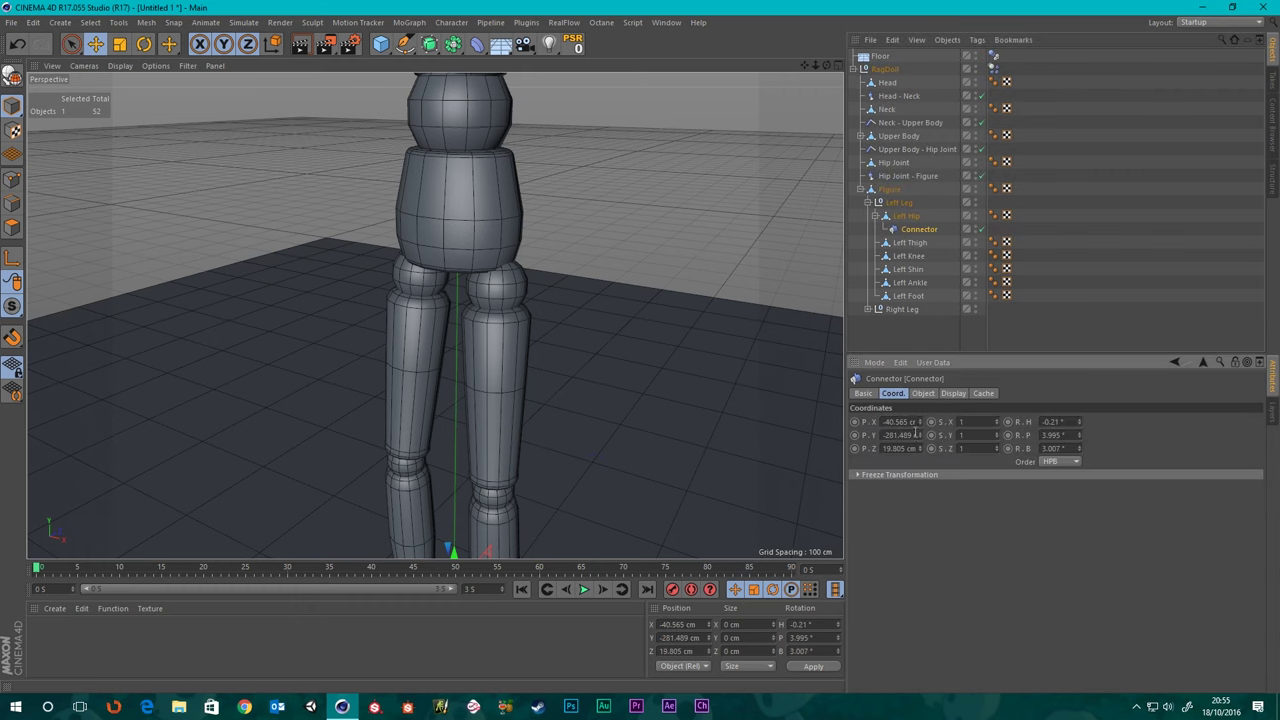
right_click(918, 421)
right_click(917, 435)
right_click(920, 447)
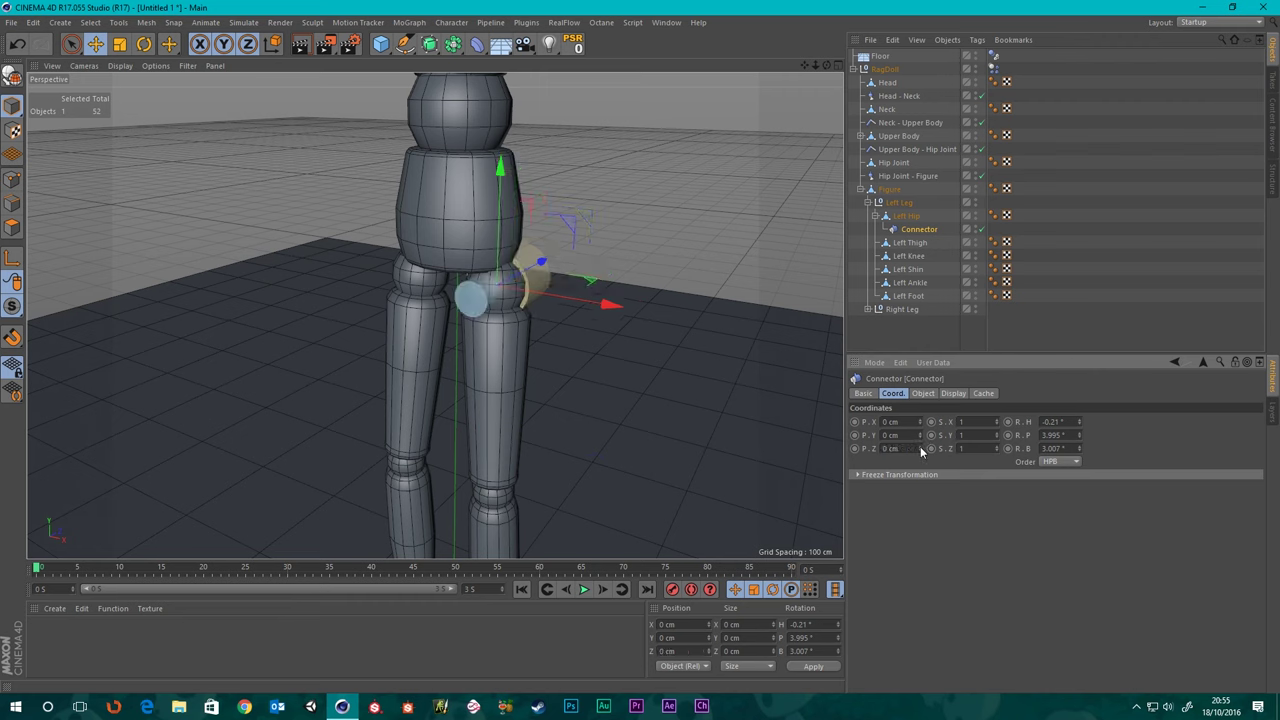
drag(920, 230, 920, 222)
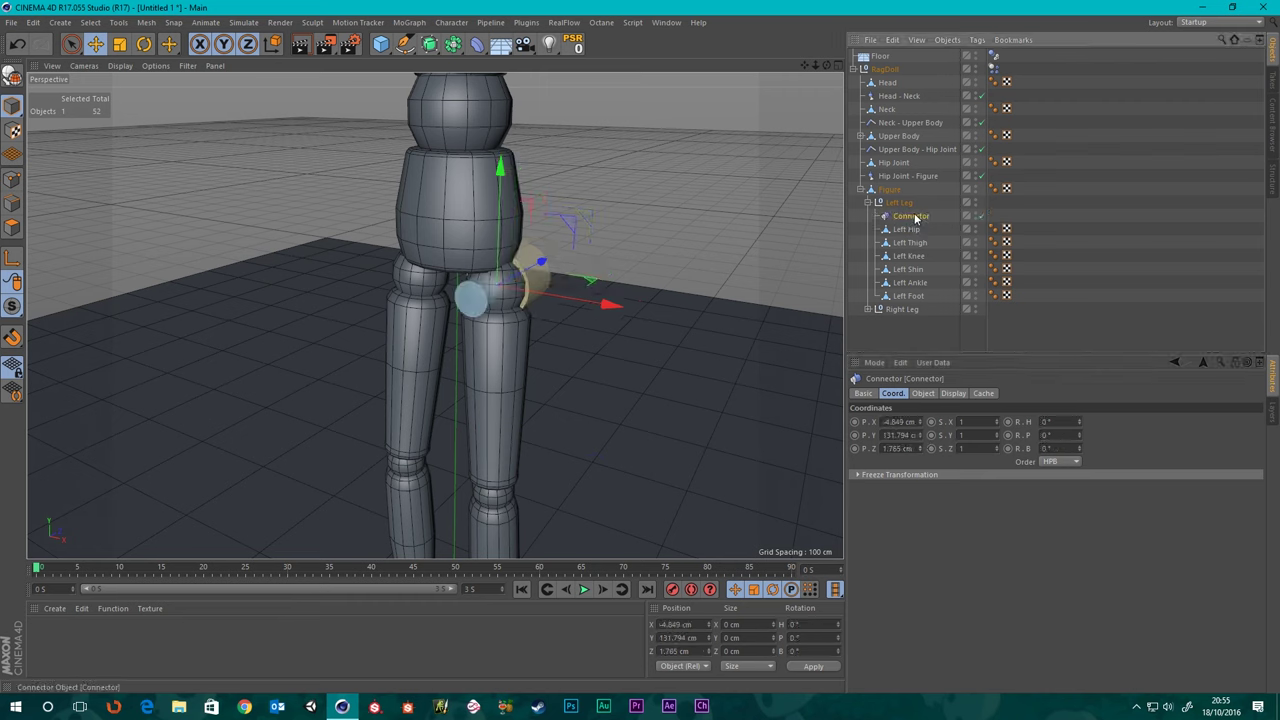
- Change the connector type to Ragdoll and rotate it to a 90° pitch so its cone points straight up
click(923, 393)
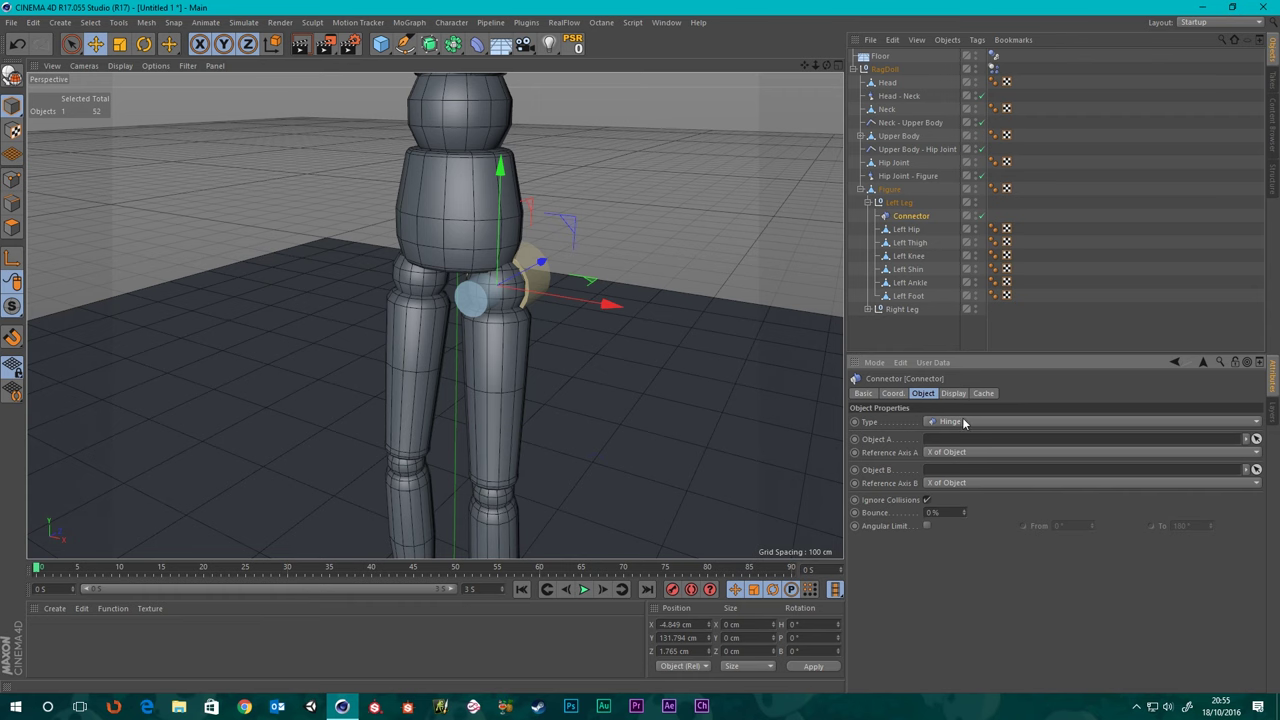
click(962, 421)
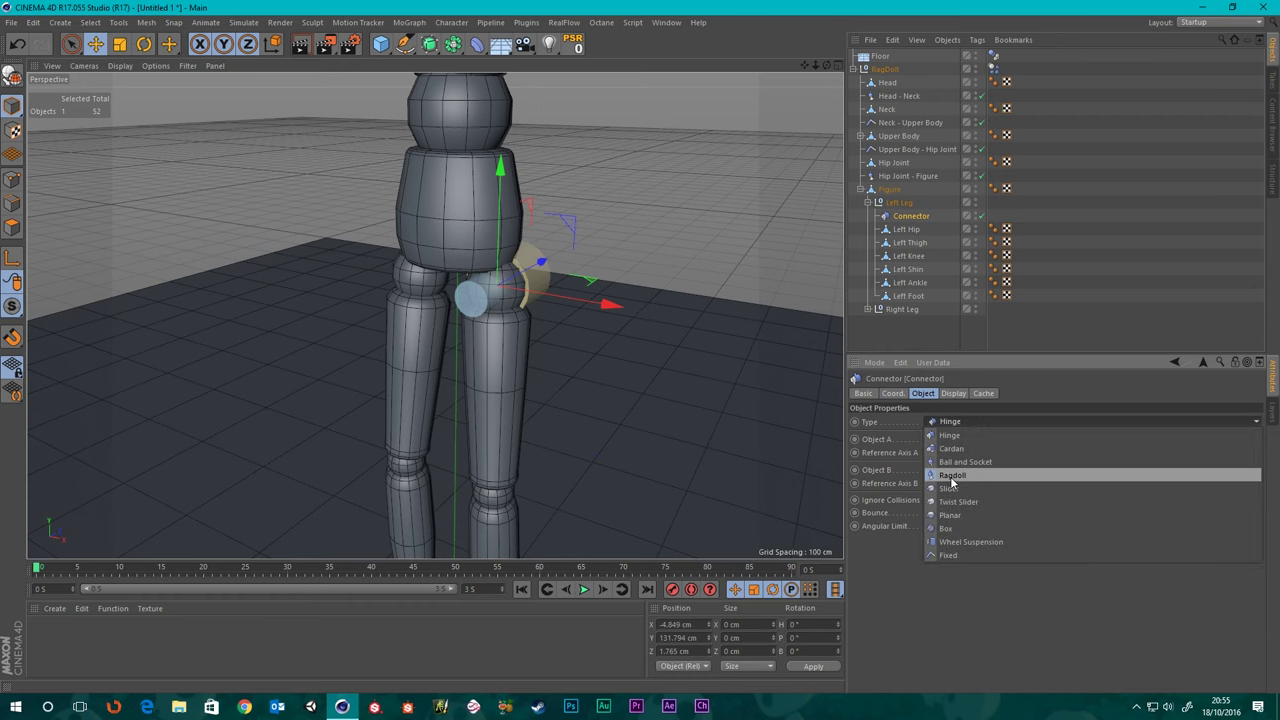
click(952, 476)
click(144, 44)
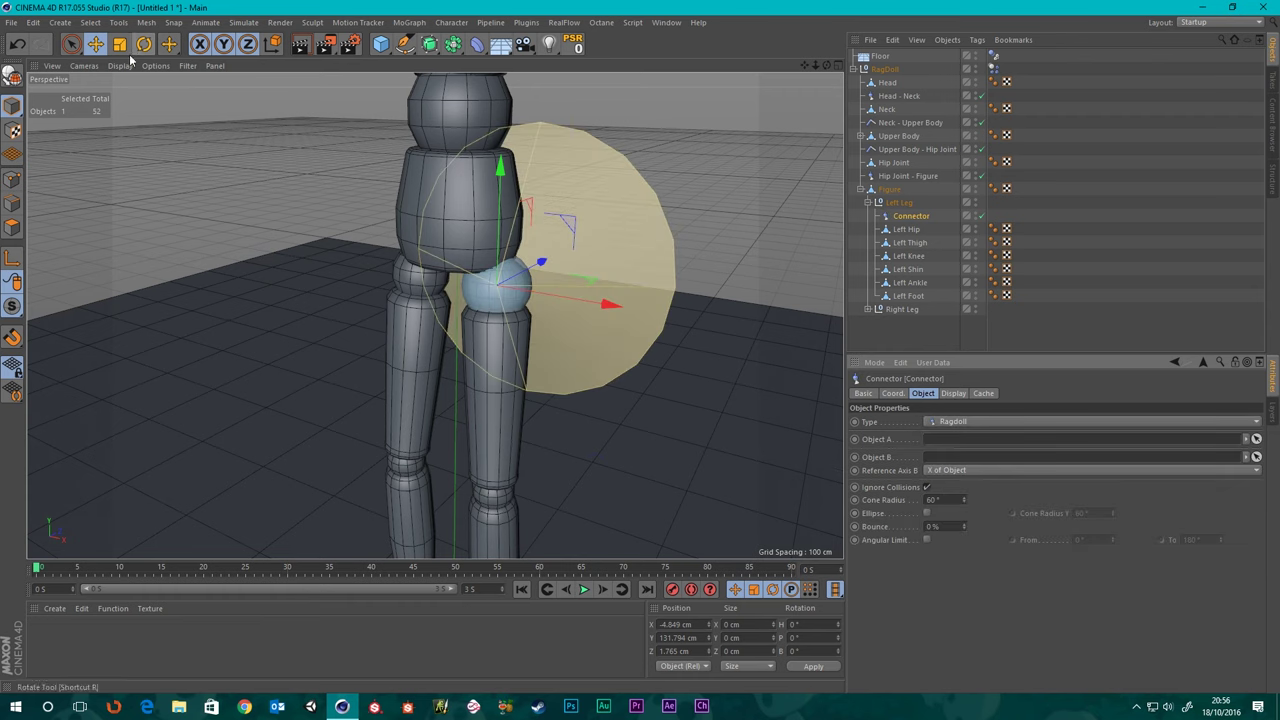
drag(468, 318, 440, 417)
scroll(440, 405, up, 4)
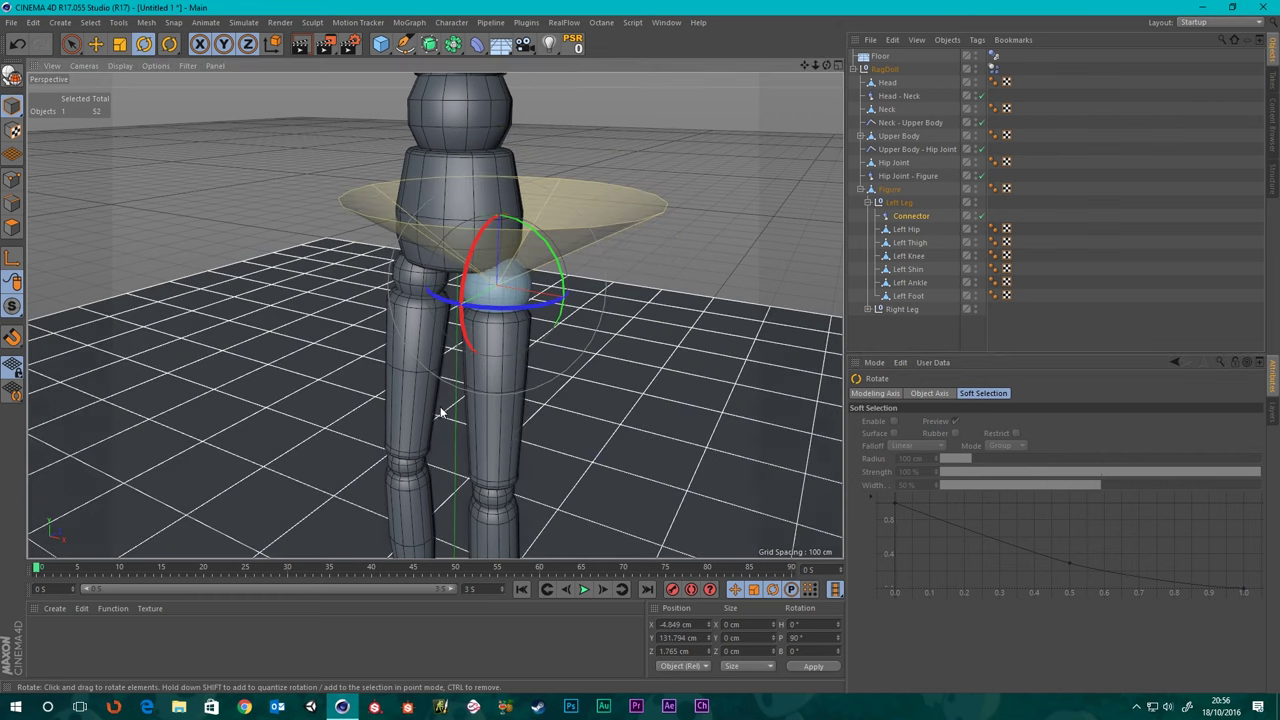
alt+drag(519, 290, 594, 267)
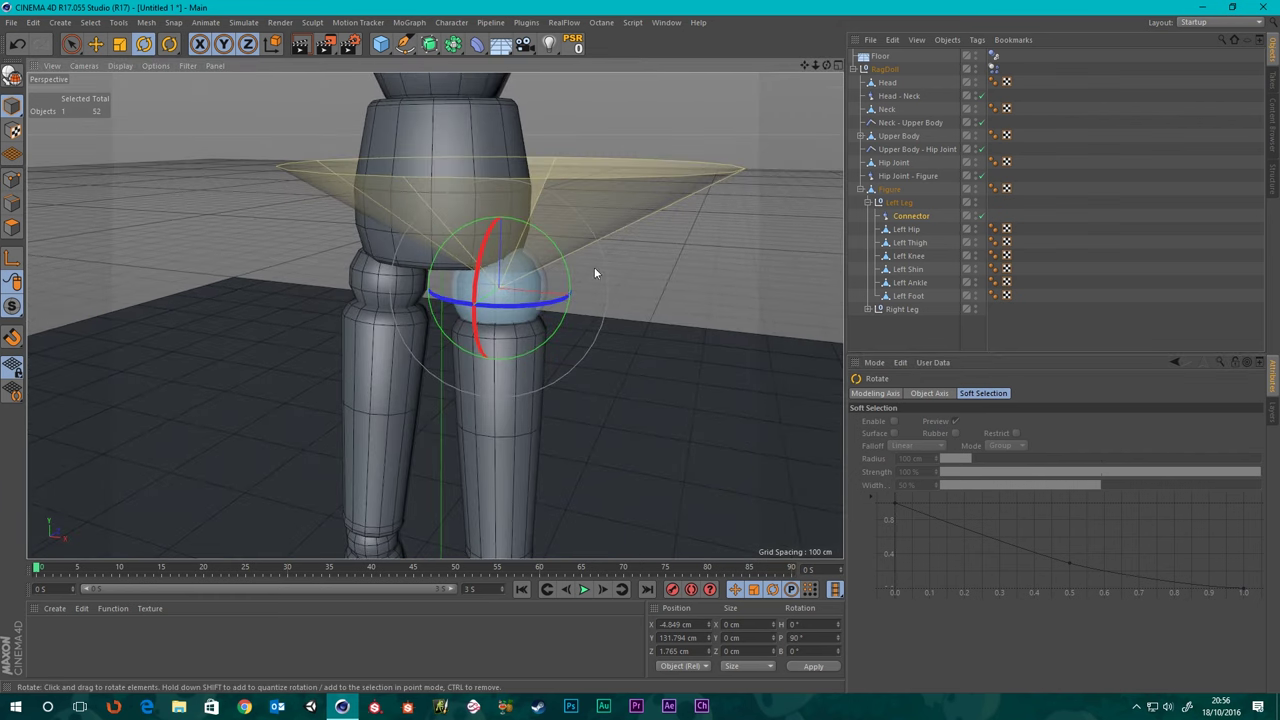
- Set the left hip connector's cone radius to 25° and check the cone around the hip
click(912, 216)
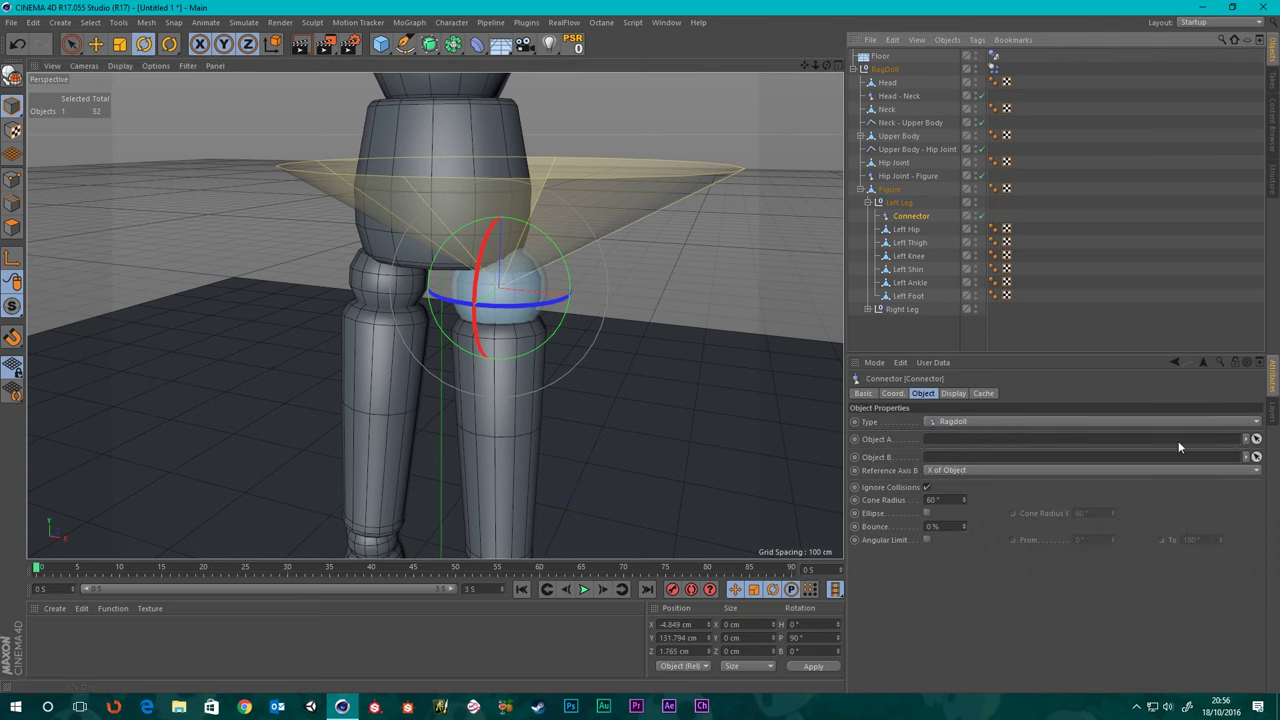
click(946, 499)
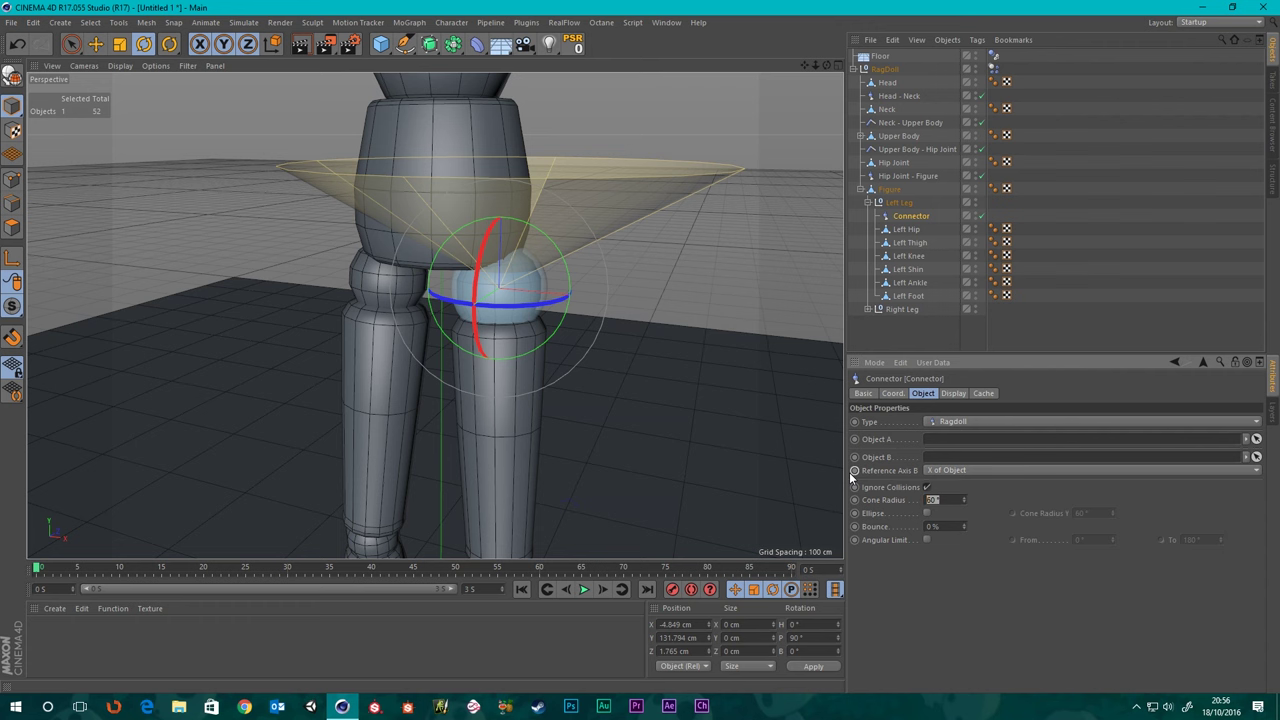
text(25)
key(Return)
scroll(500, 286, down, 3)
alt+middle_drag(500, 157, 493, 192)
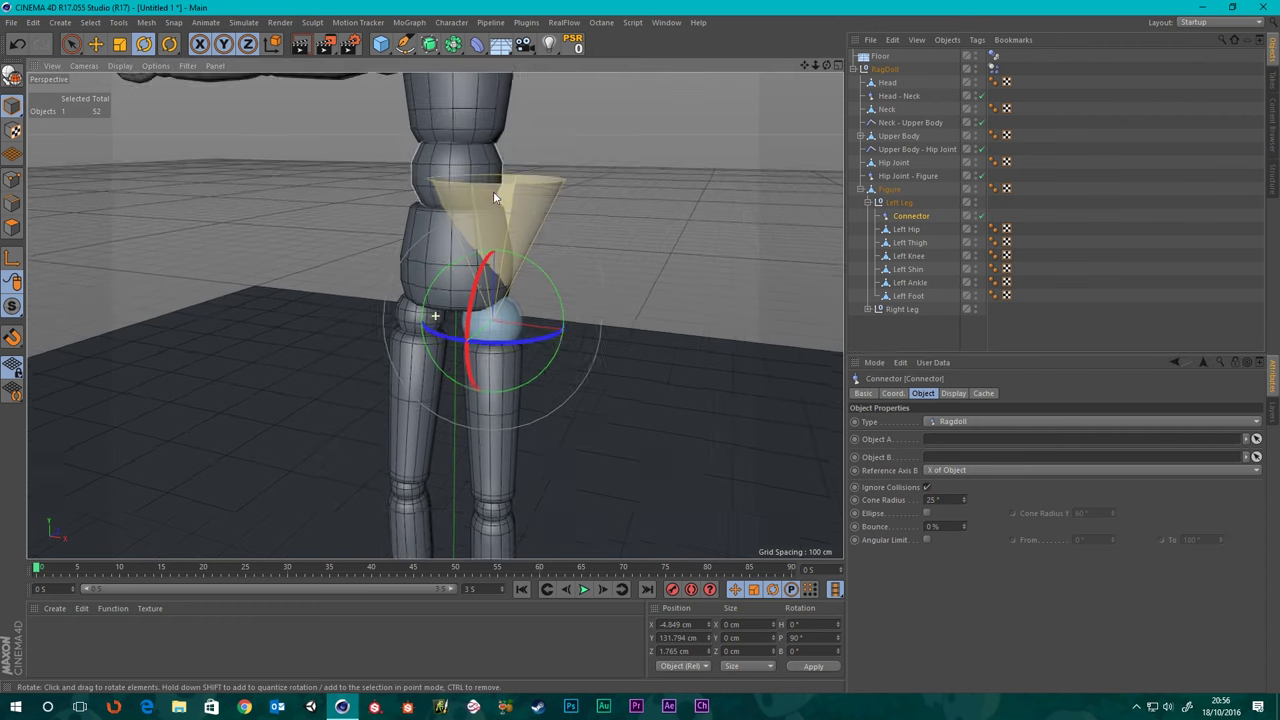
alt+drag(493, 197, 472, 322)
scroll(496, 371, up, 4)
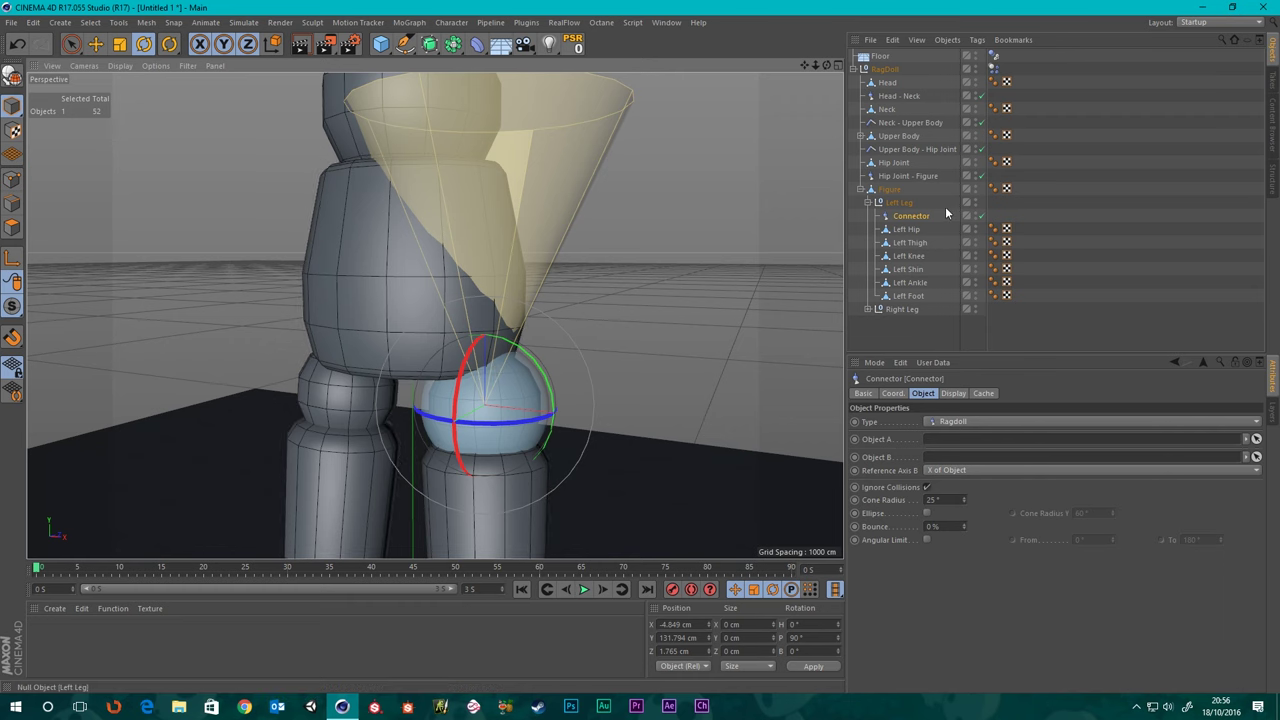
- Rename the left hip connector "Figure - Left Hip"
double_click(912, 216)
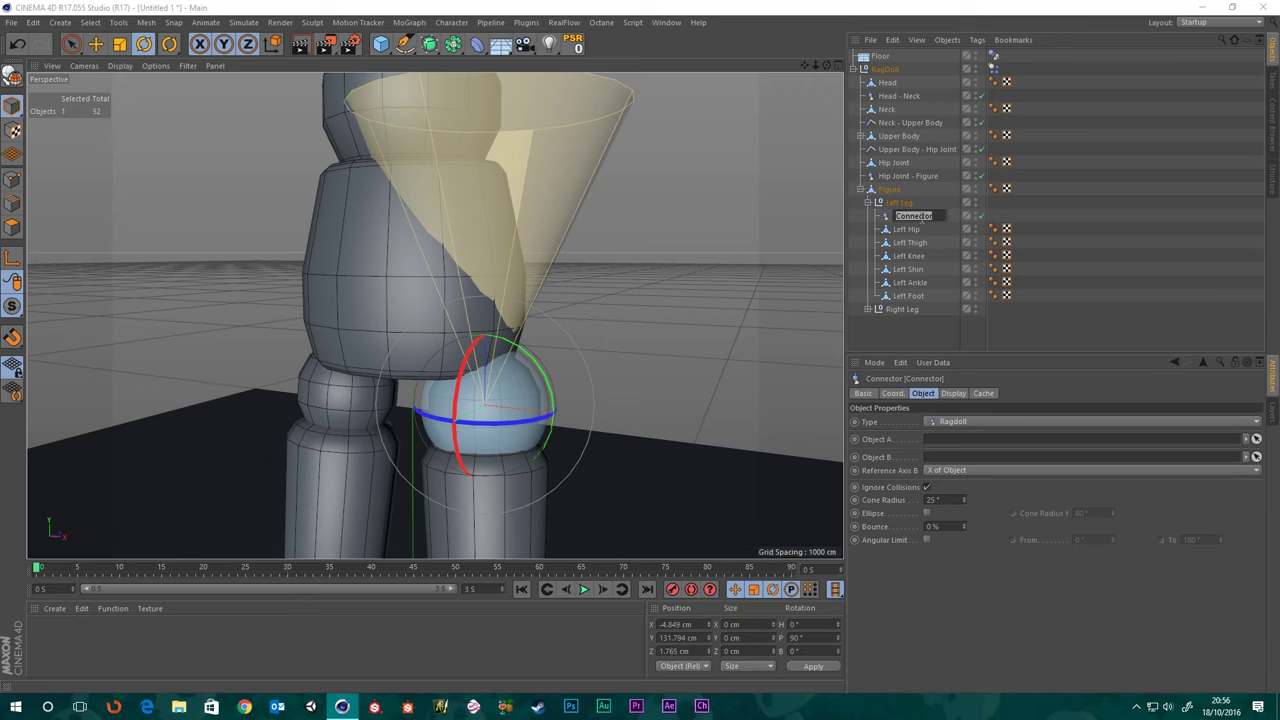
text(F)
text(igure - Left Hip)
key(Return)
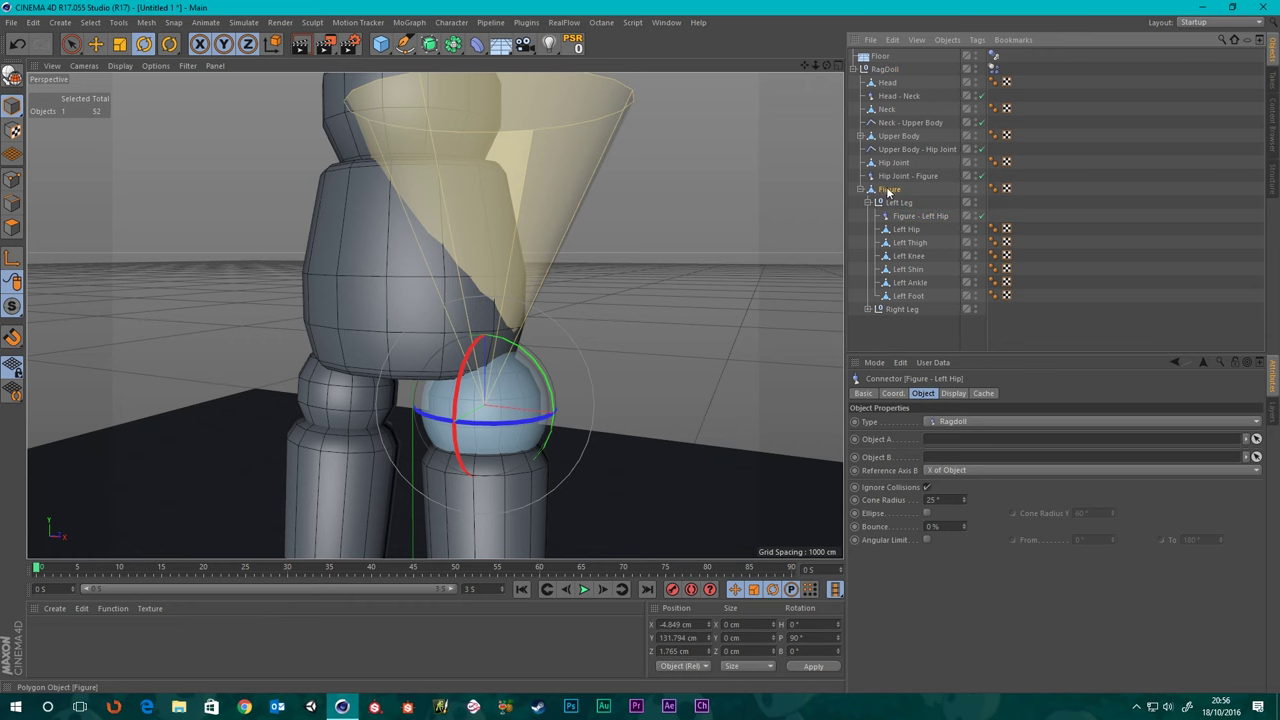
- Assign Figure as Object A and Left Hip as Object B of the Figure - Left Hip connector
drag(889, 190, 936, 440)
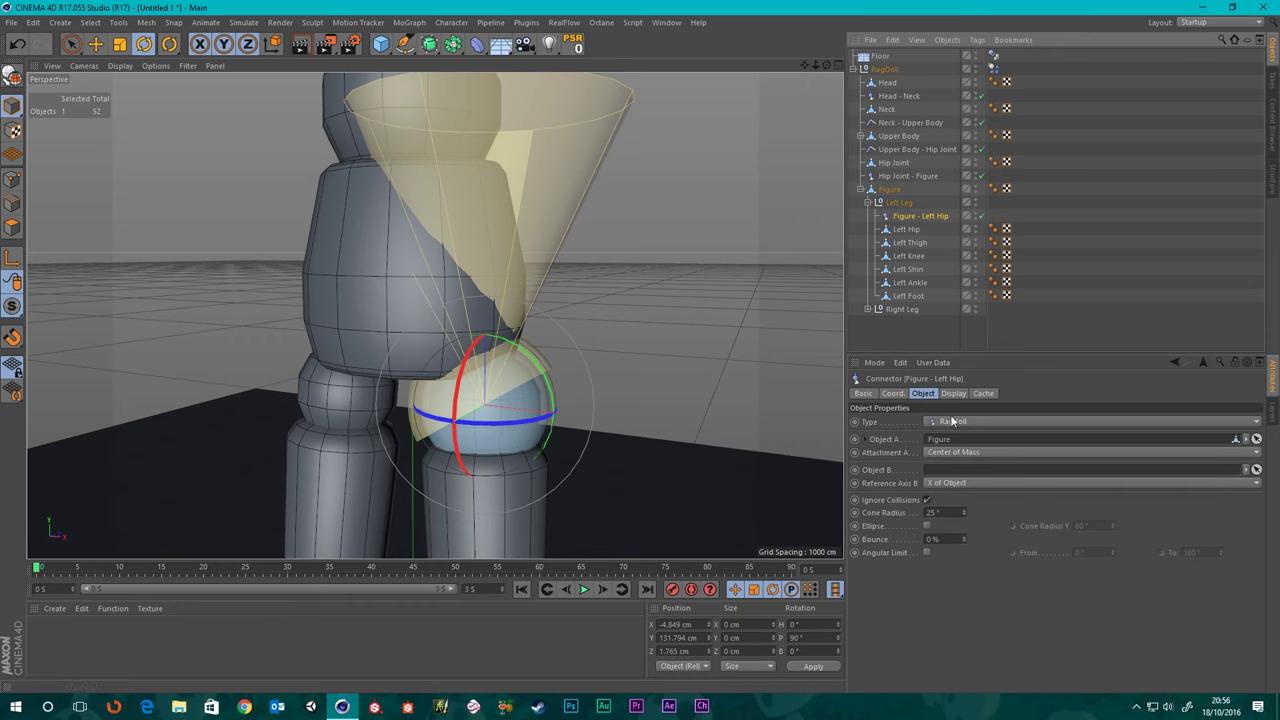
click(906, 232)
drag(960, 445, 950, 470)
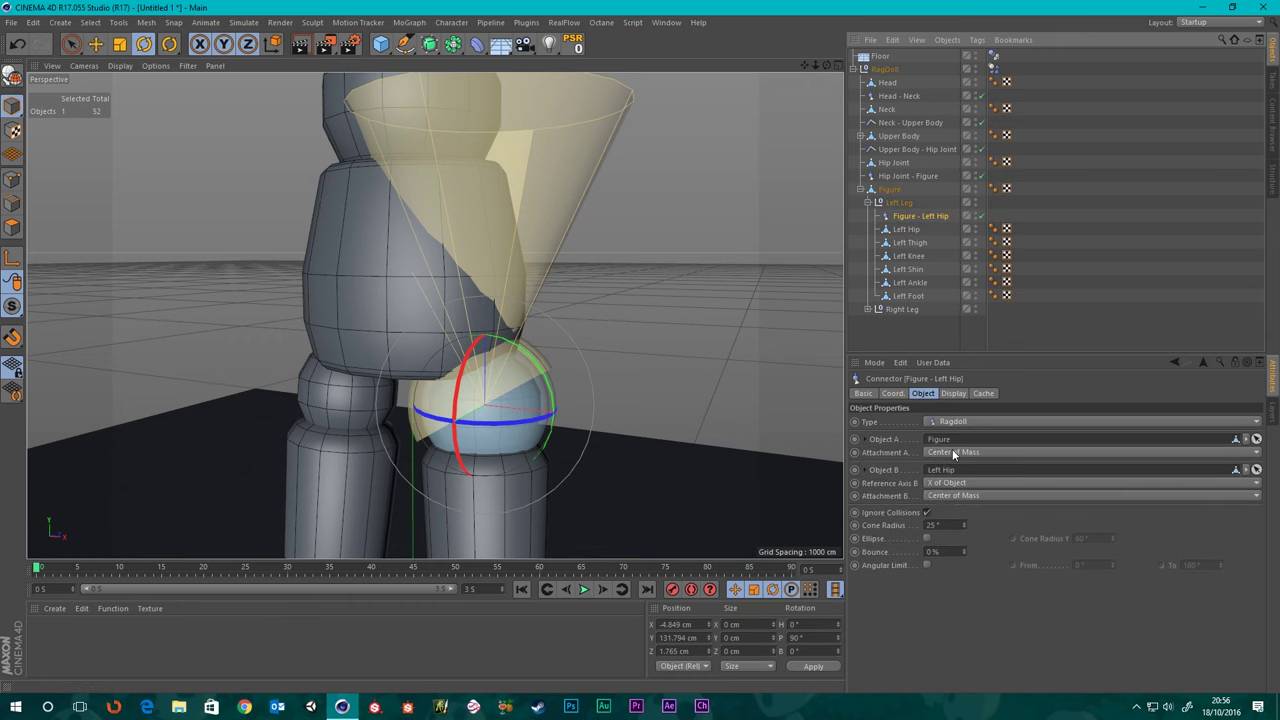
- Copy the Figure - Left Hip connector into the Right Leg group, directly above Right Hip
click(864, 309)
scroll(867, 306, down, 2)
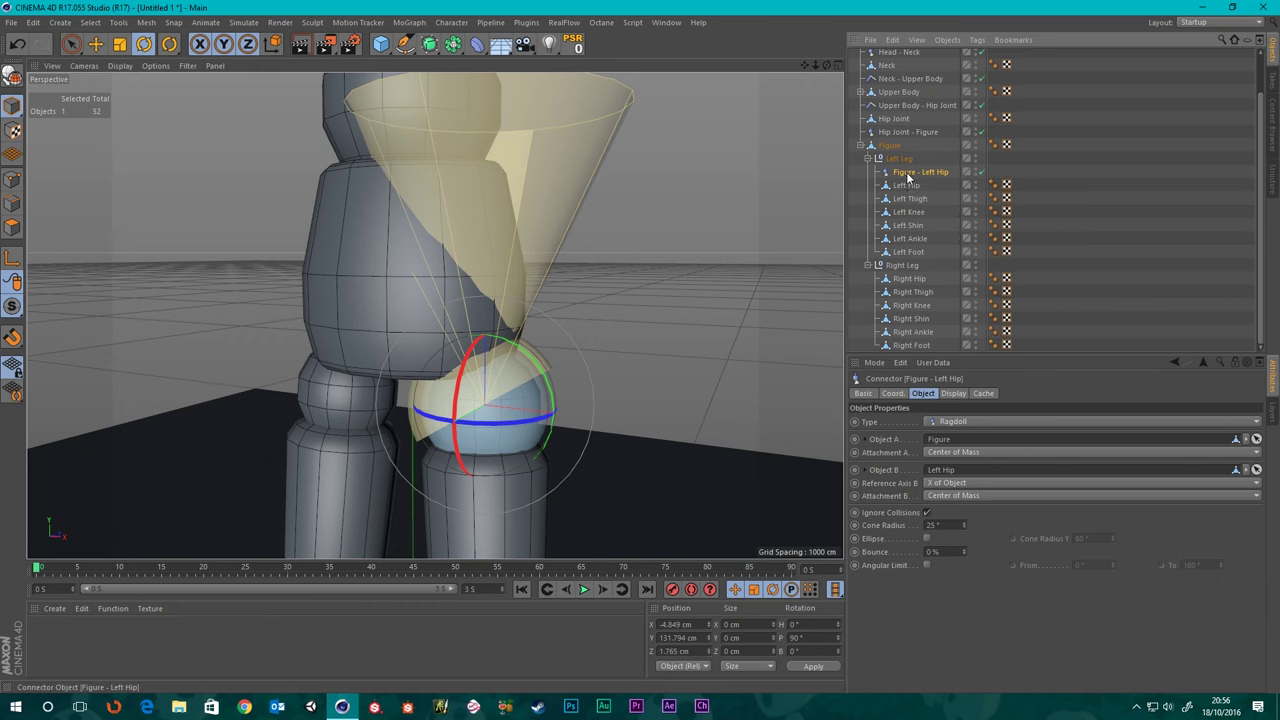
mouse_move(909, 273)
ctrl+mouse_down()
mouse_move(908, 284)
mouse_move(910, 271)
ctrl+mouse_up()
ctrl+drag(911, 276, 910, 279)
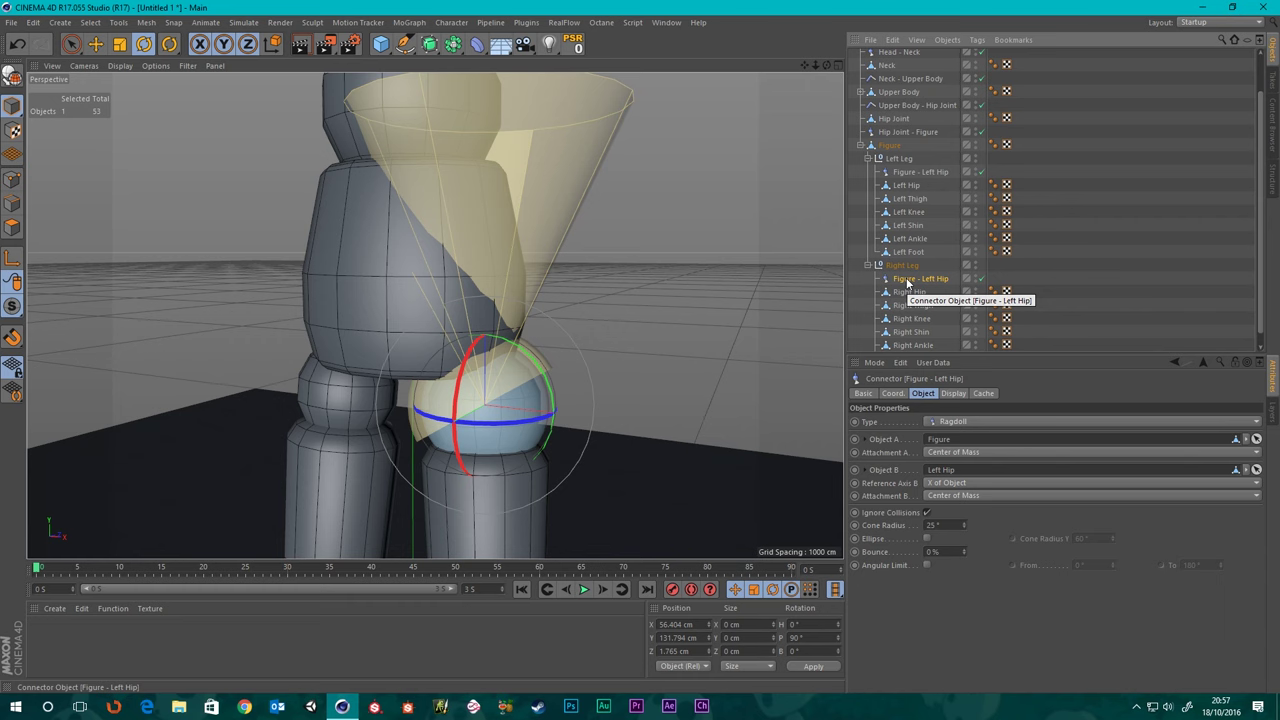
- Centre the copied connector on Right Hip by parenting it there and zeroing its position, then move it back above Right Hip in Right Leg
drag(907, 296, 908, 292)
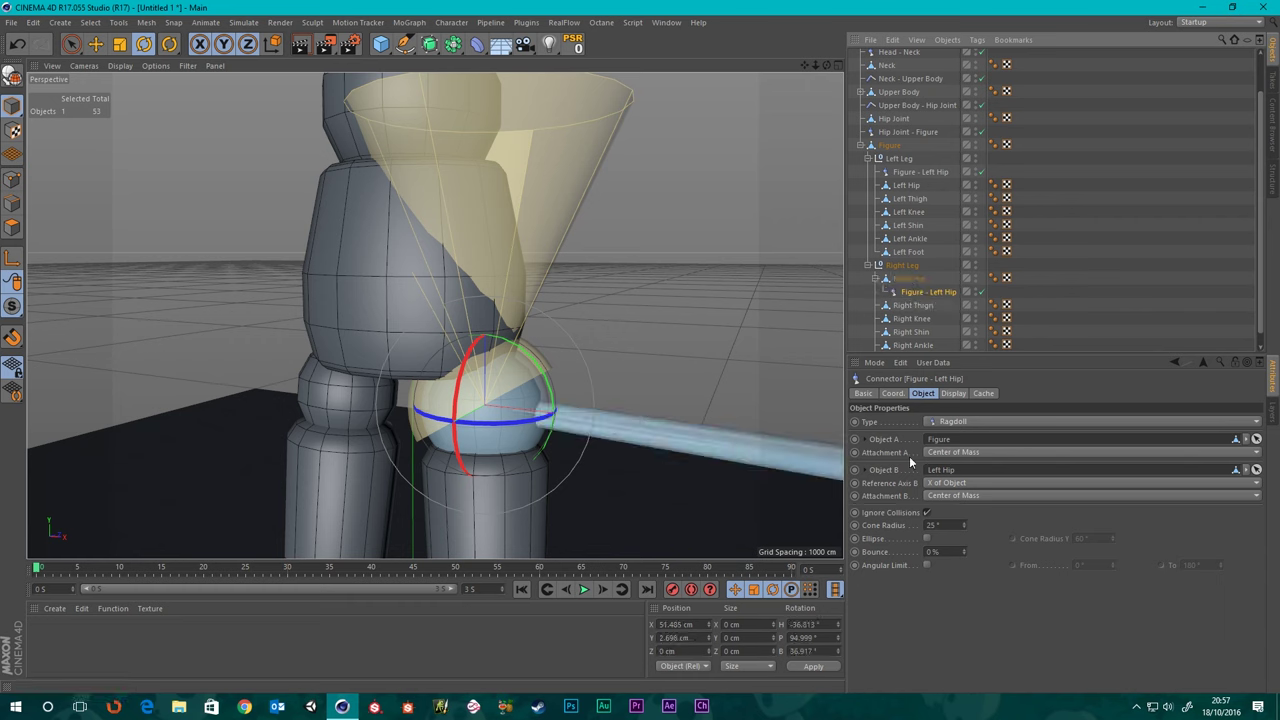
click(892, 393)
right_click(919, 421)
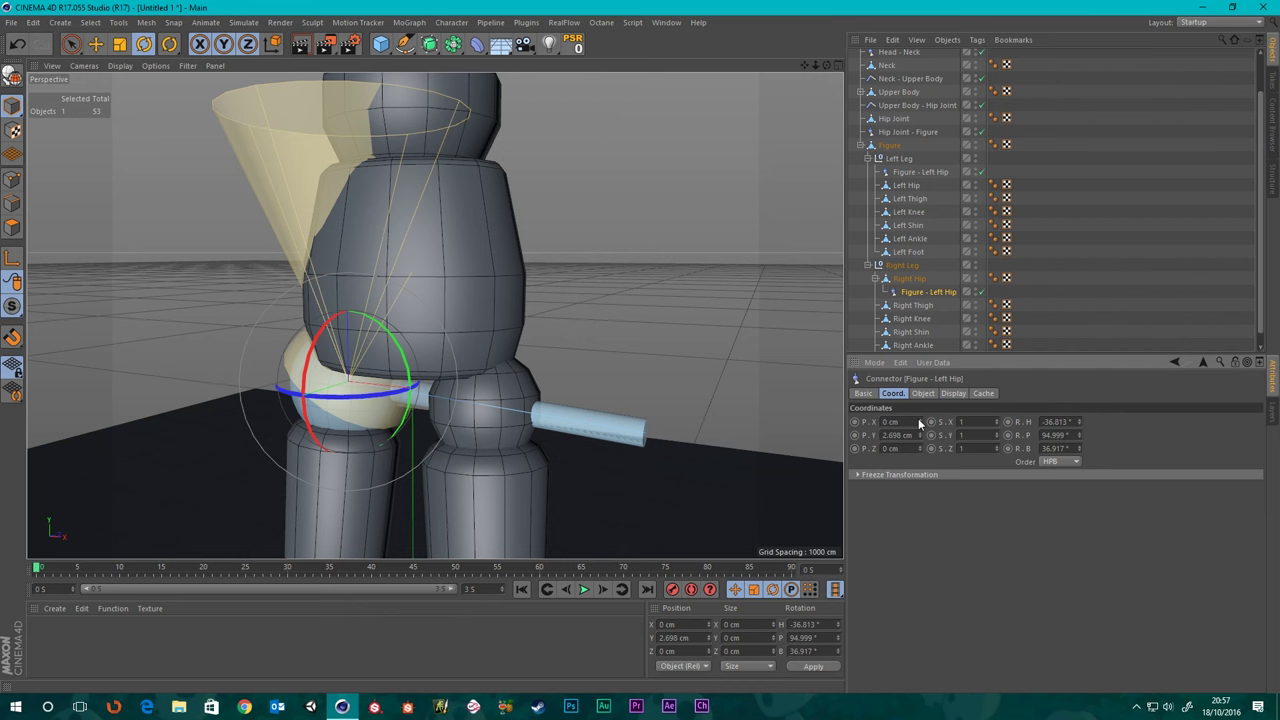
right_click(920, 436)
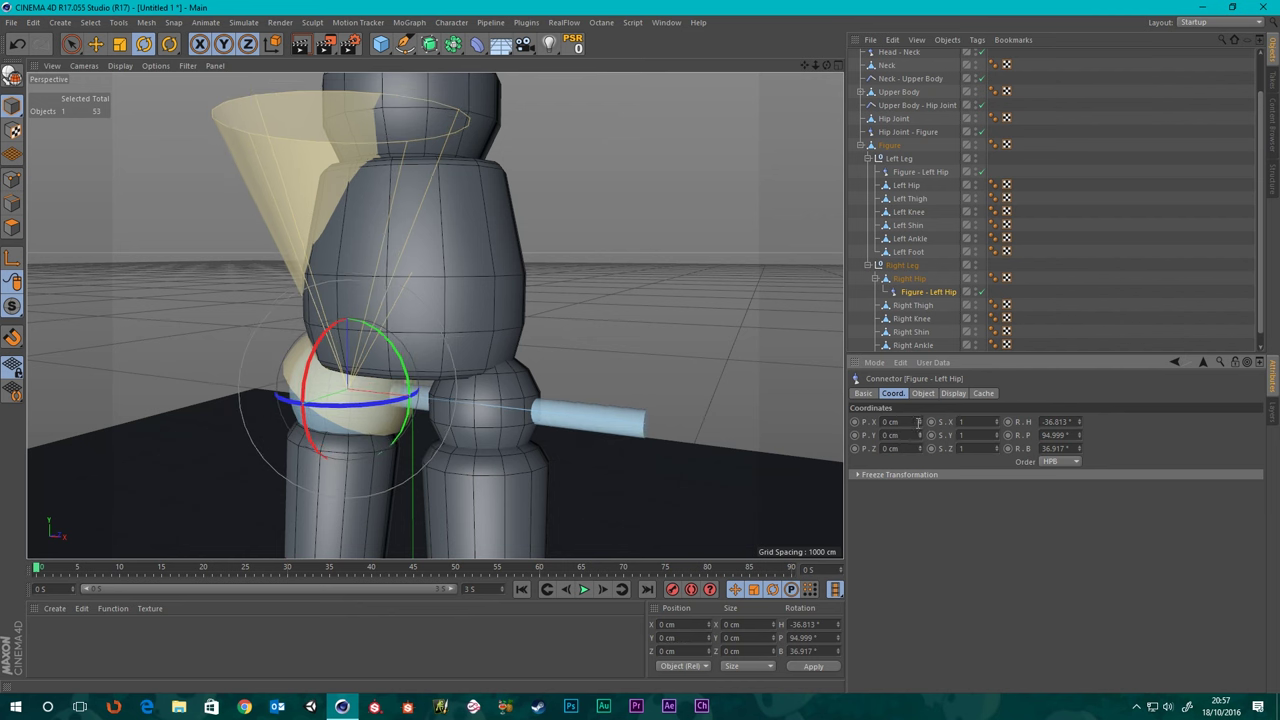
scroll(552, 388, down, 3)
alt+drag(492, 398, 545, 395)
scroll(482, 404, up, 3)
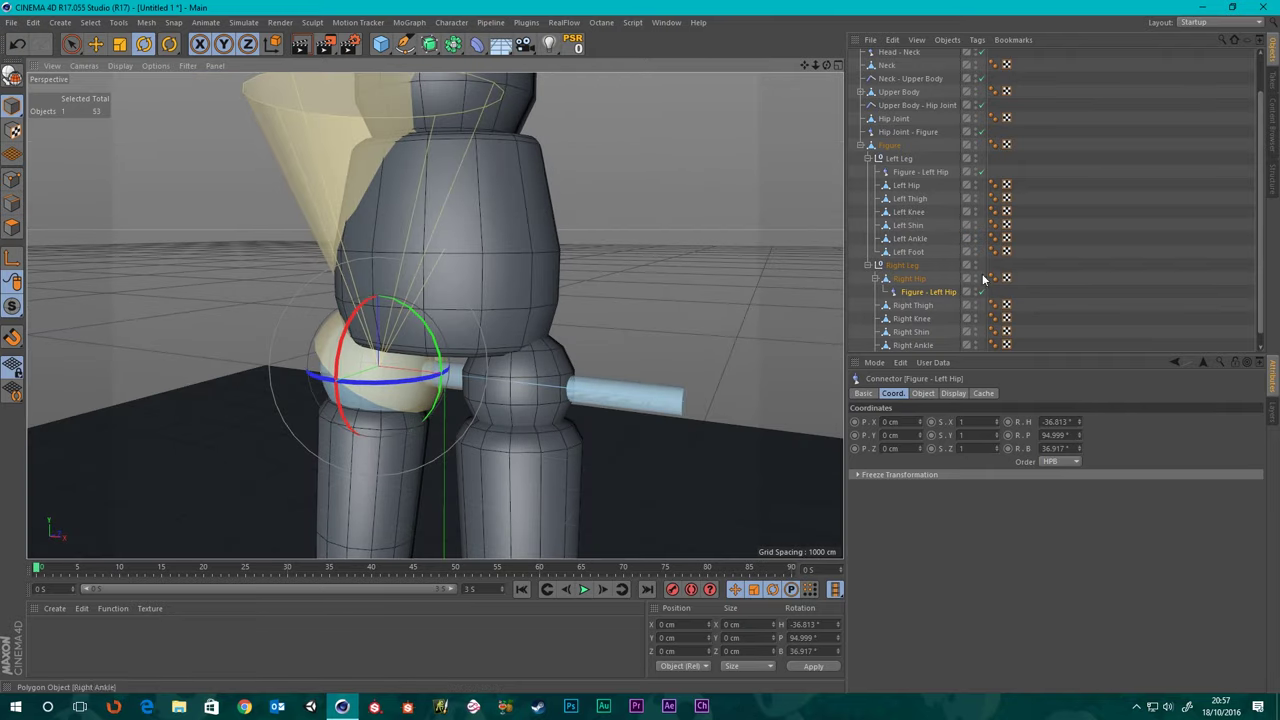
drag(910, 294, 905, 278)
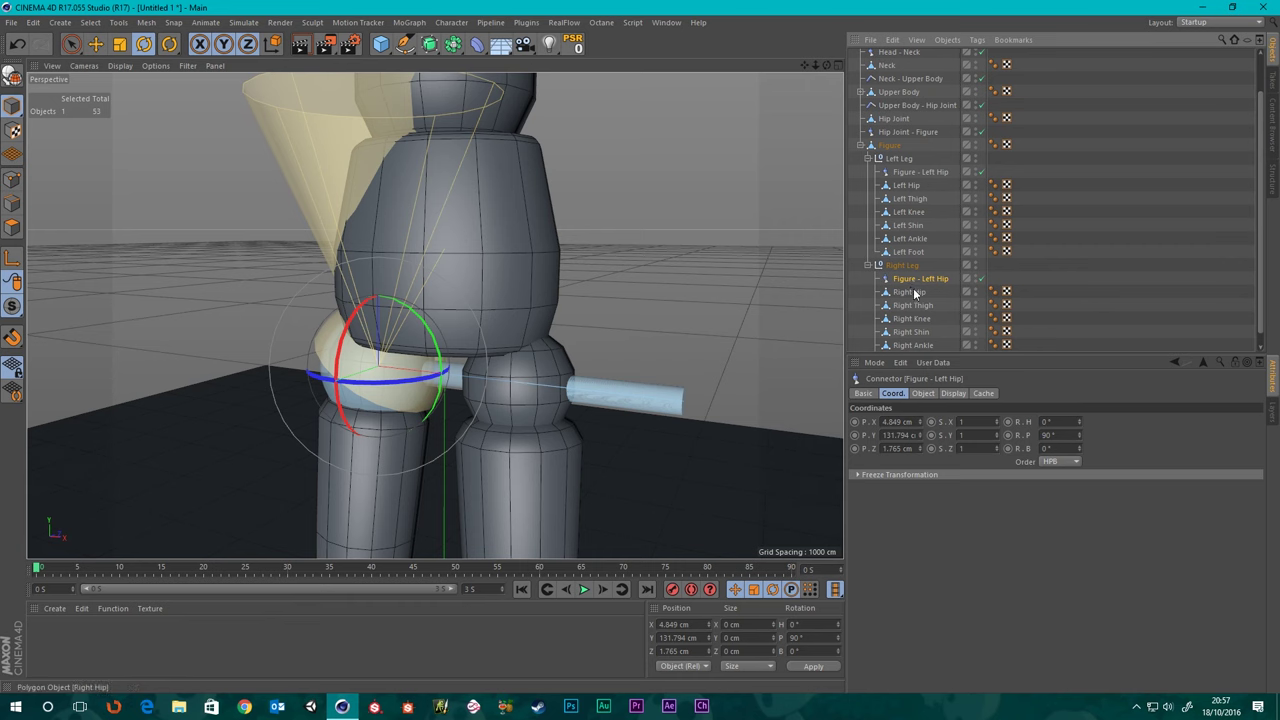
- Assign Right Hip as Object B of the copied connector and check its cone on the figure
click(922, 394)
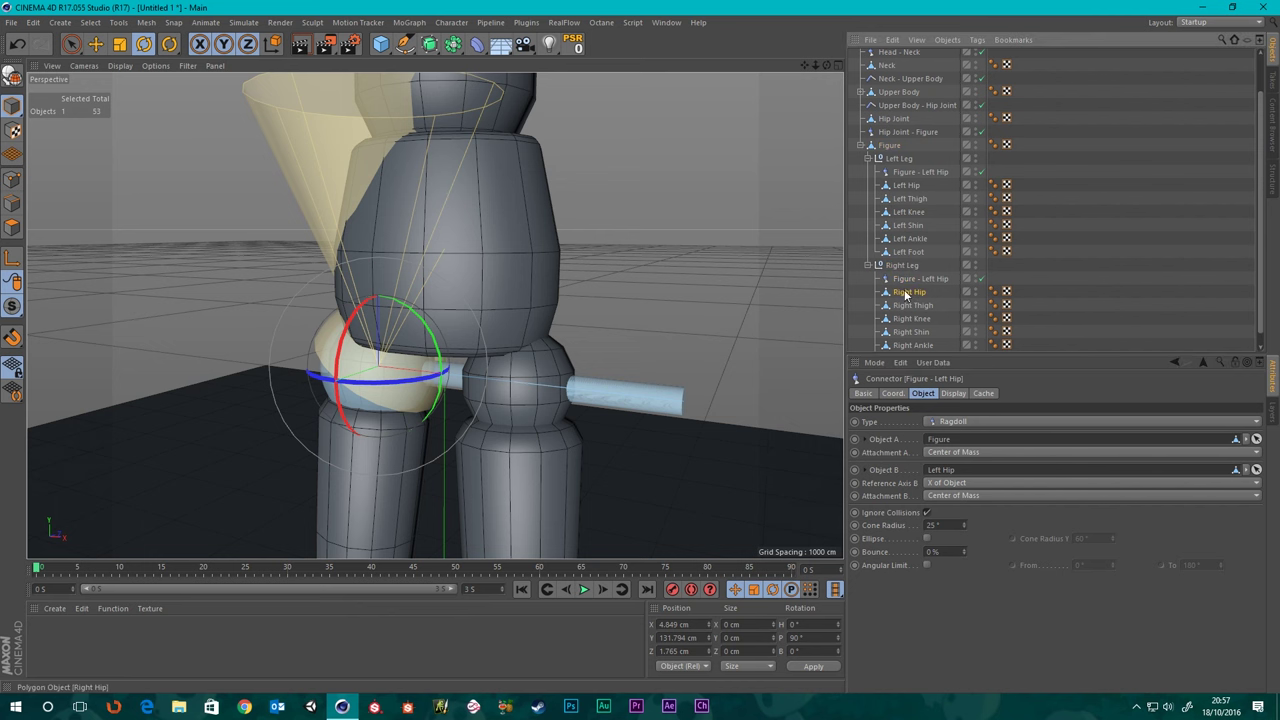
drag(908, 293, 945, 470)
scroll(425, 375, down, 5)
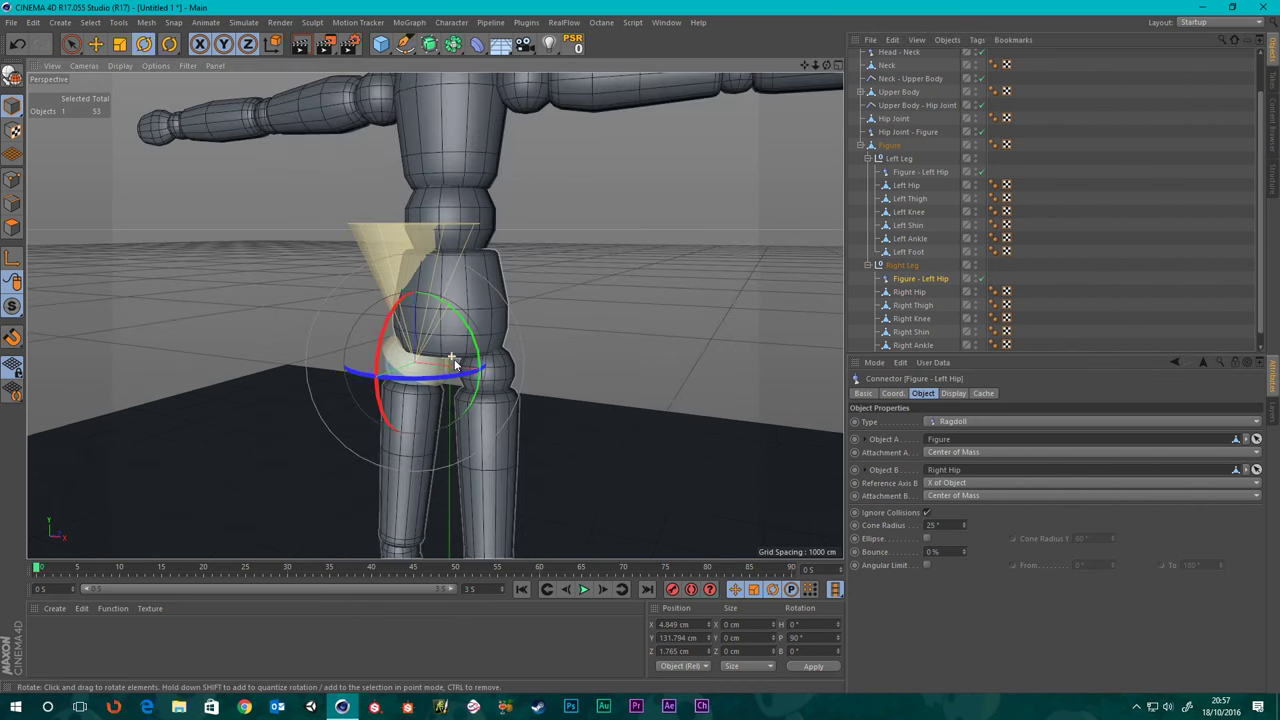
alt+drag(478, 348, 517, 356)
scroll(516, 355, down, 8)
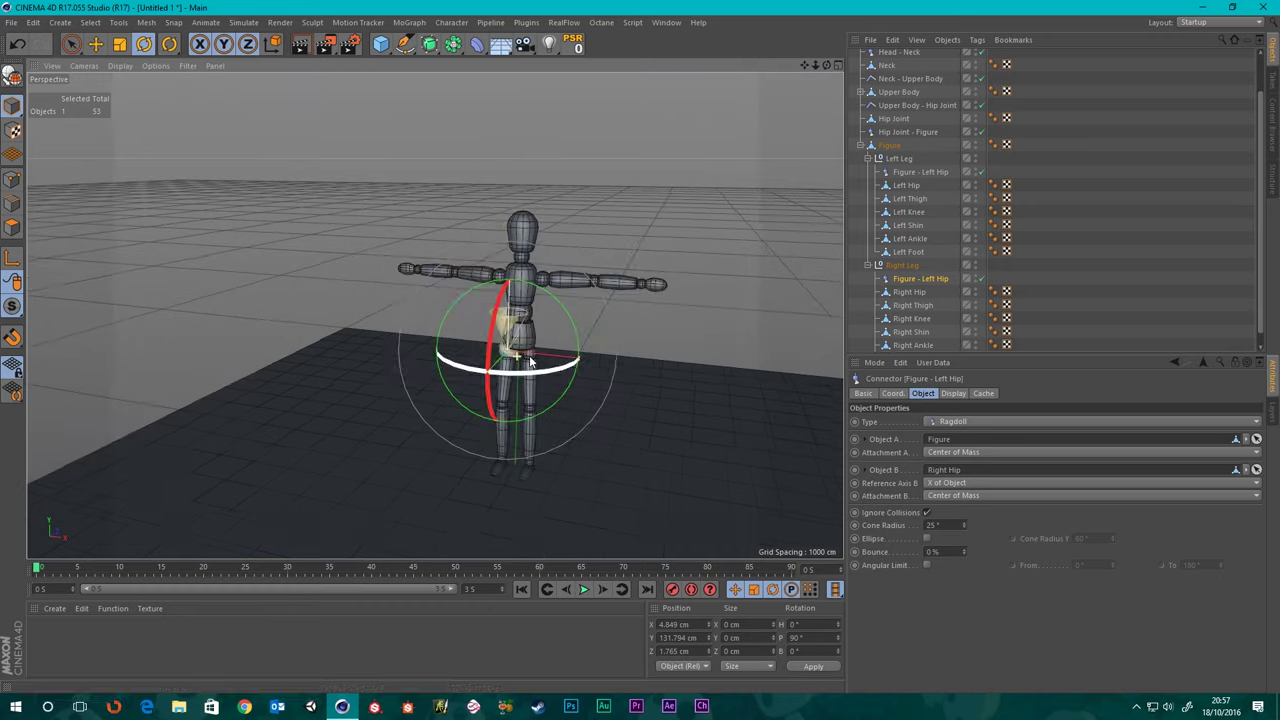
alt+middle_drag(524, 357, 497, 348)
scroll(497, 348, up, 6)
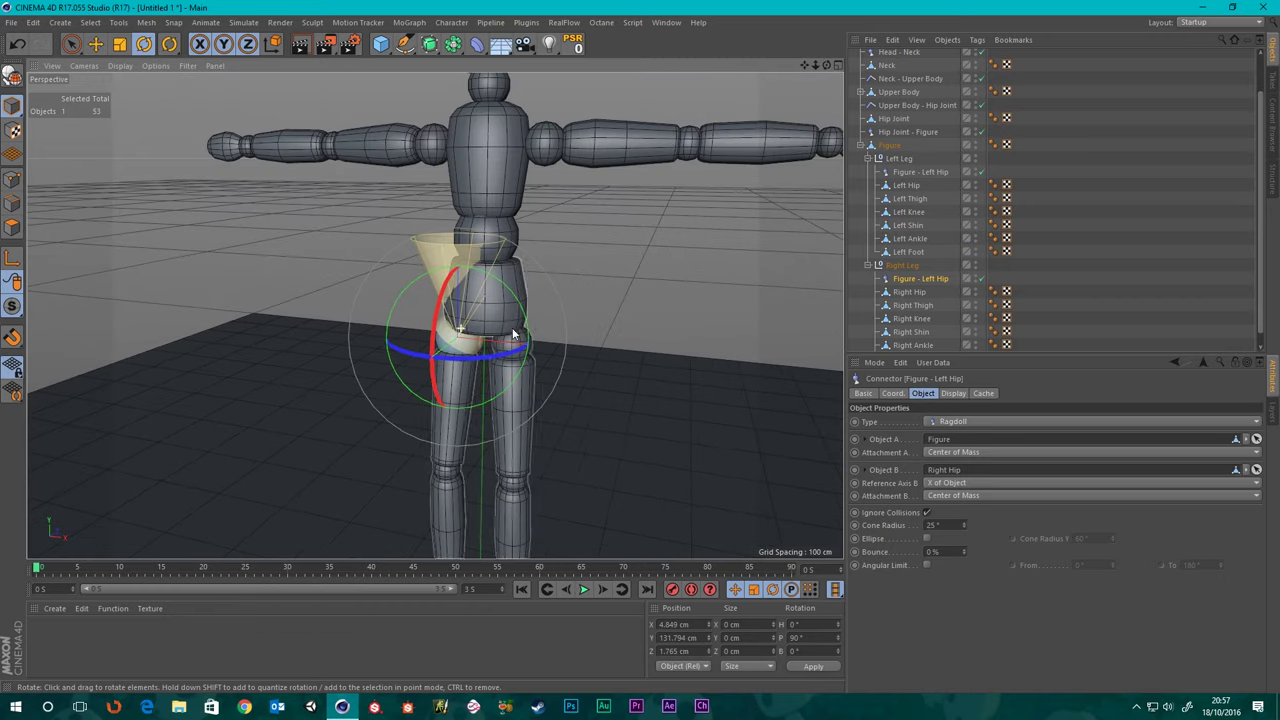
- Deselect everything and play the simulation with the whole figure in view to test the hip connectors
click(1080, 279)
scroll(534, 466, down, 4)
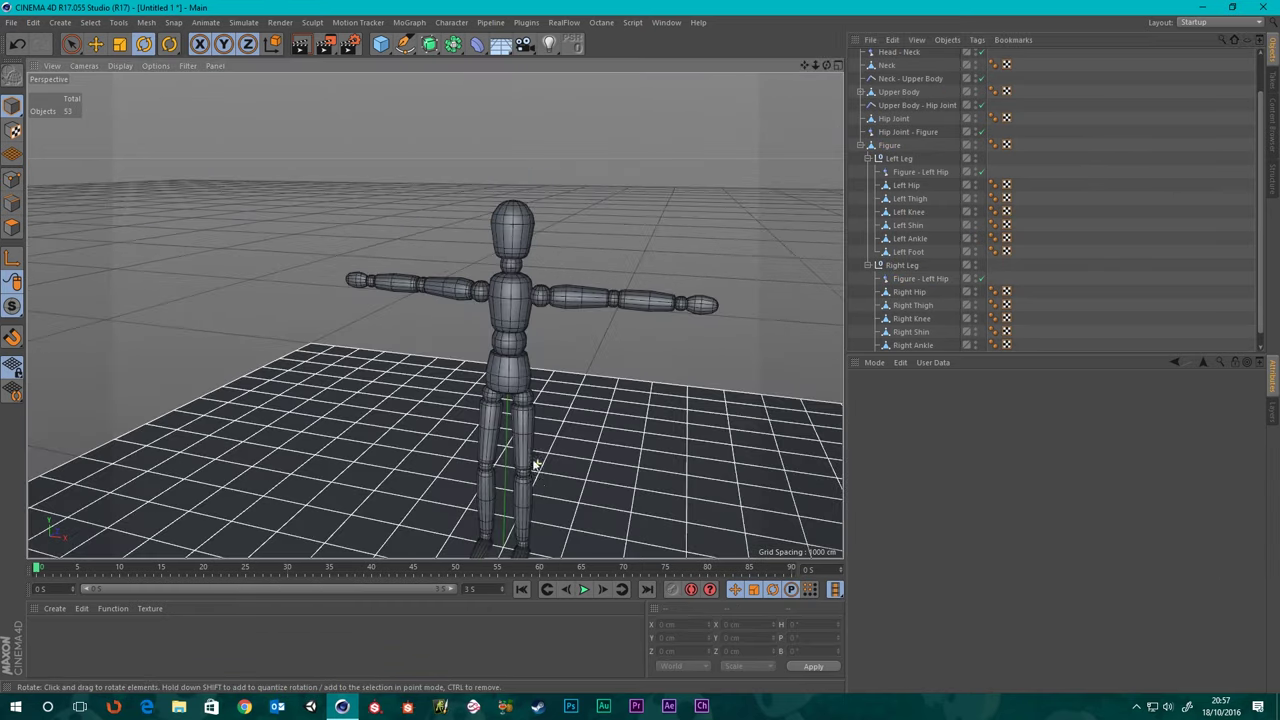
alt+middle_drag(534, 466, 462, 334)
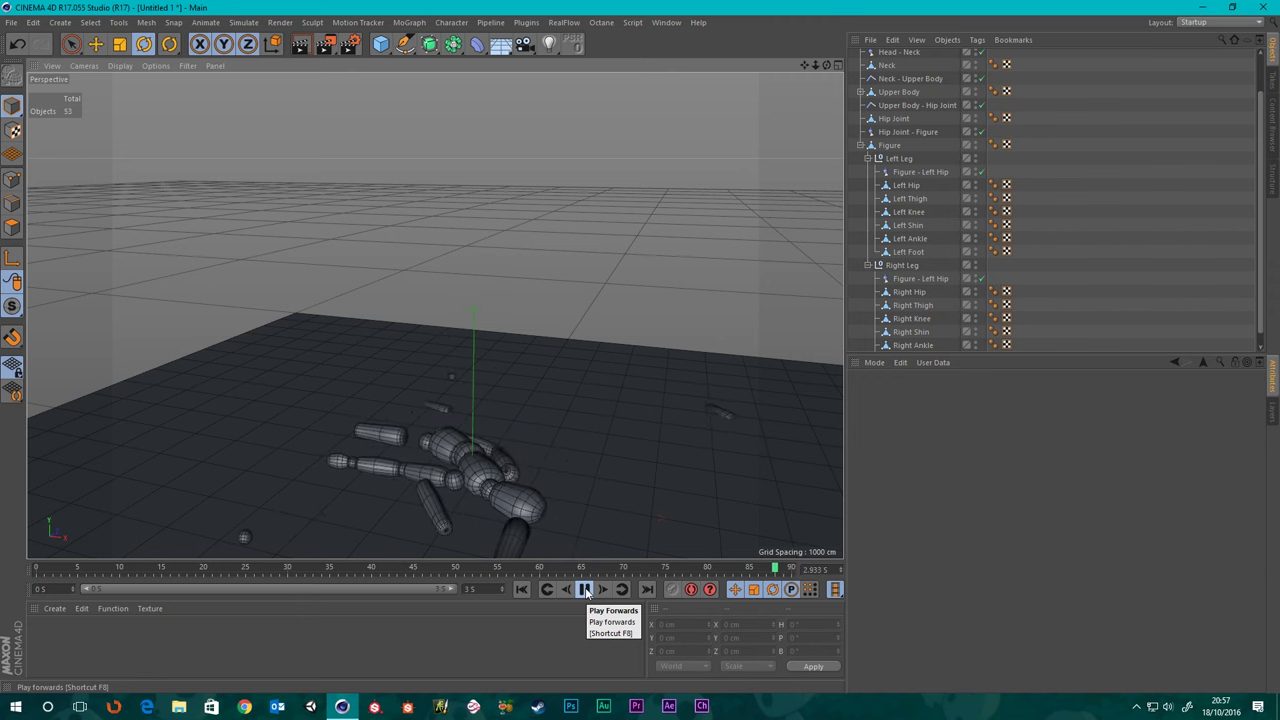
- Stop the simulation playback and return to the first frame
click(586, 590)
click(521, 590)
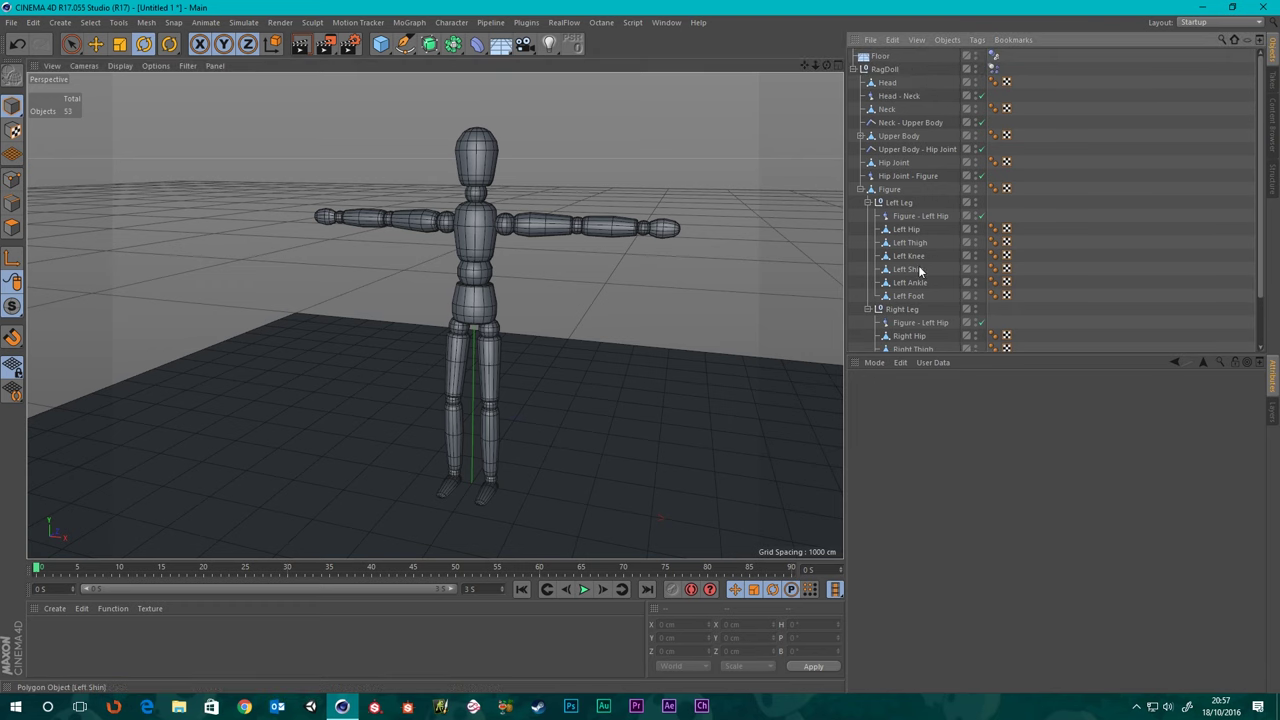
- Duplicate the Figure - Left Hip connector and place the copy directly below Left Hip in the Left Leg group
scroll(918, 262, down, 1)
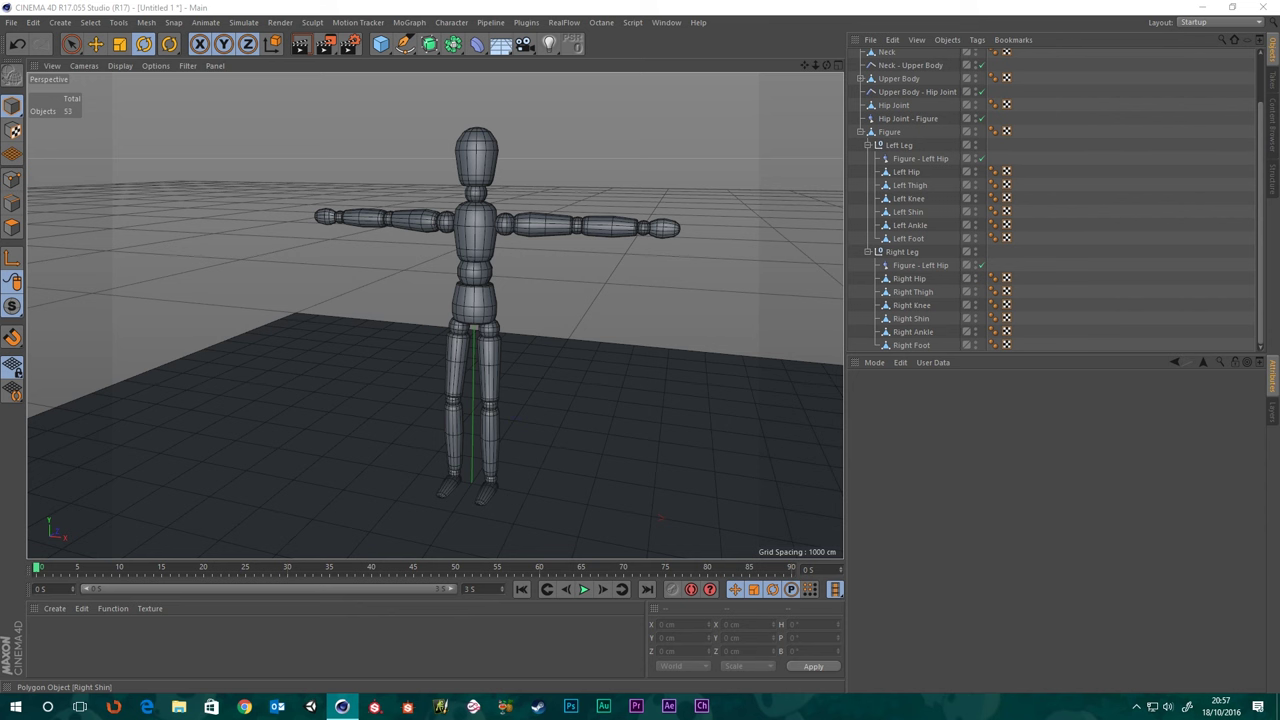
scroll(412, 332, up, 5)
scroll(612, 265, up, 2)
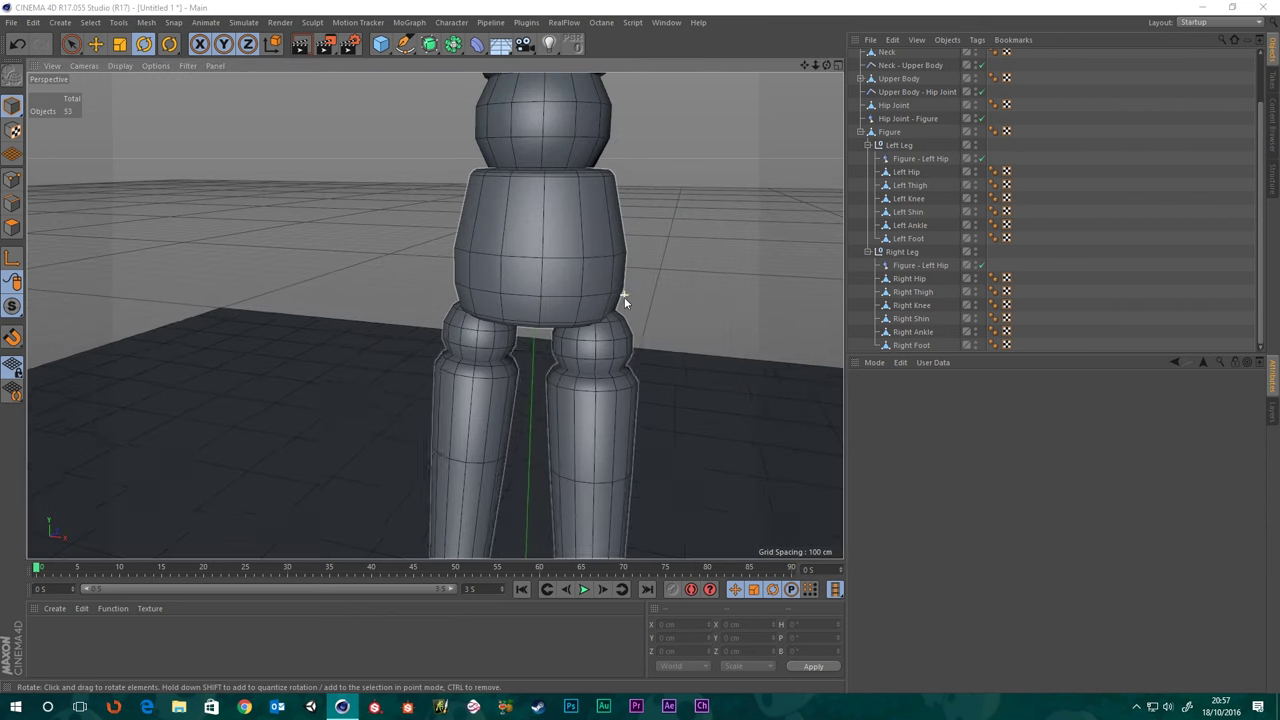
click(934, 159)
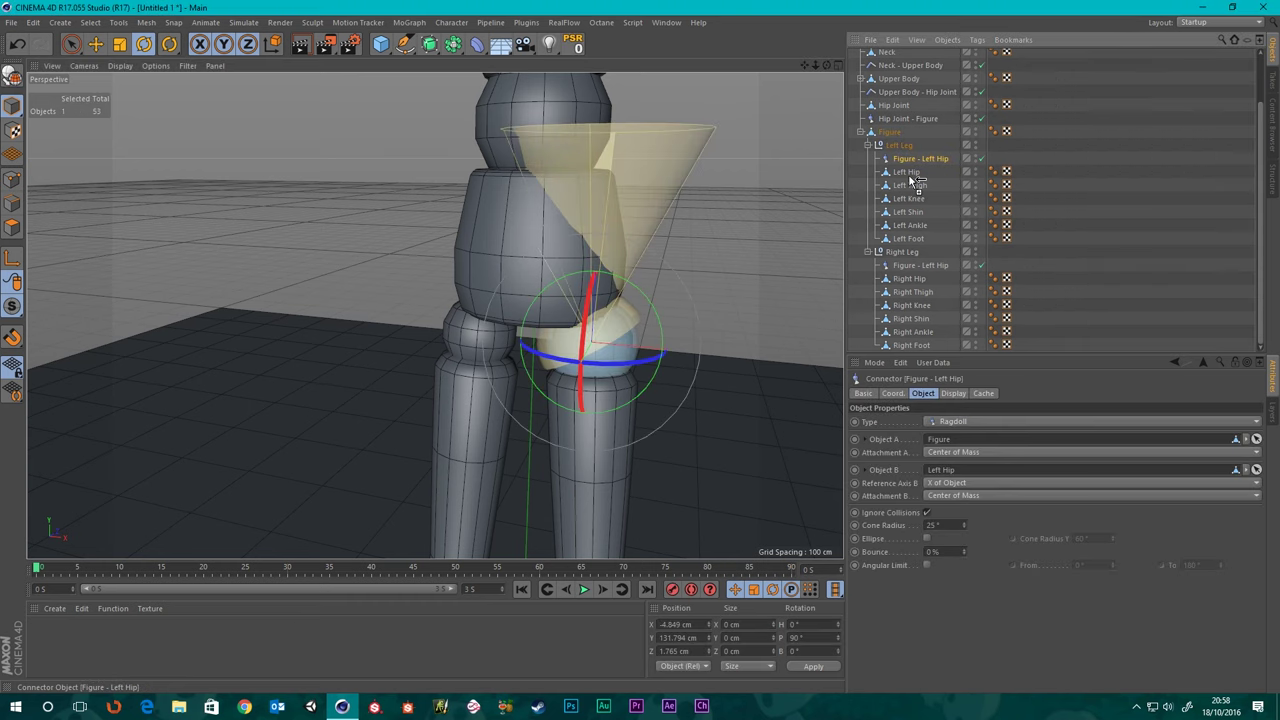
mouse_move(909, 177)
ctrl+mouse_down()
mouse_move(923, 155)
mouse_move(915, 162)
ctrl+mouse_up()
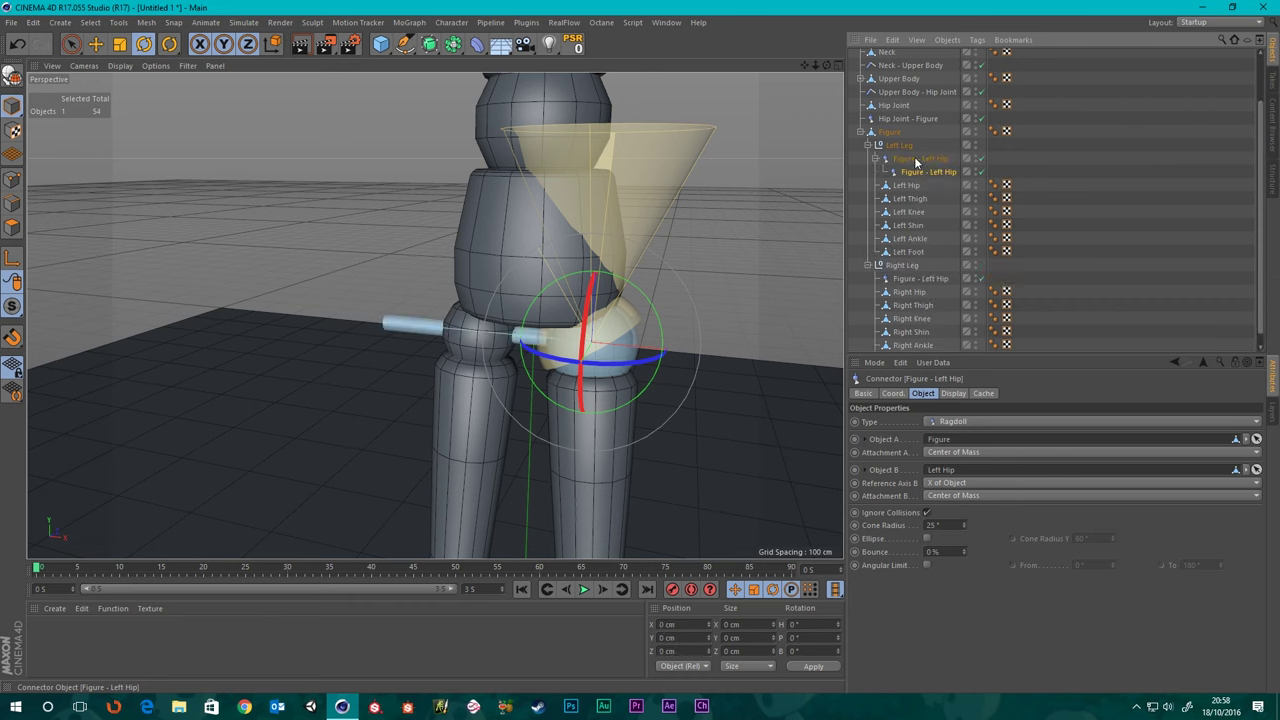
key(ctrl+z)
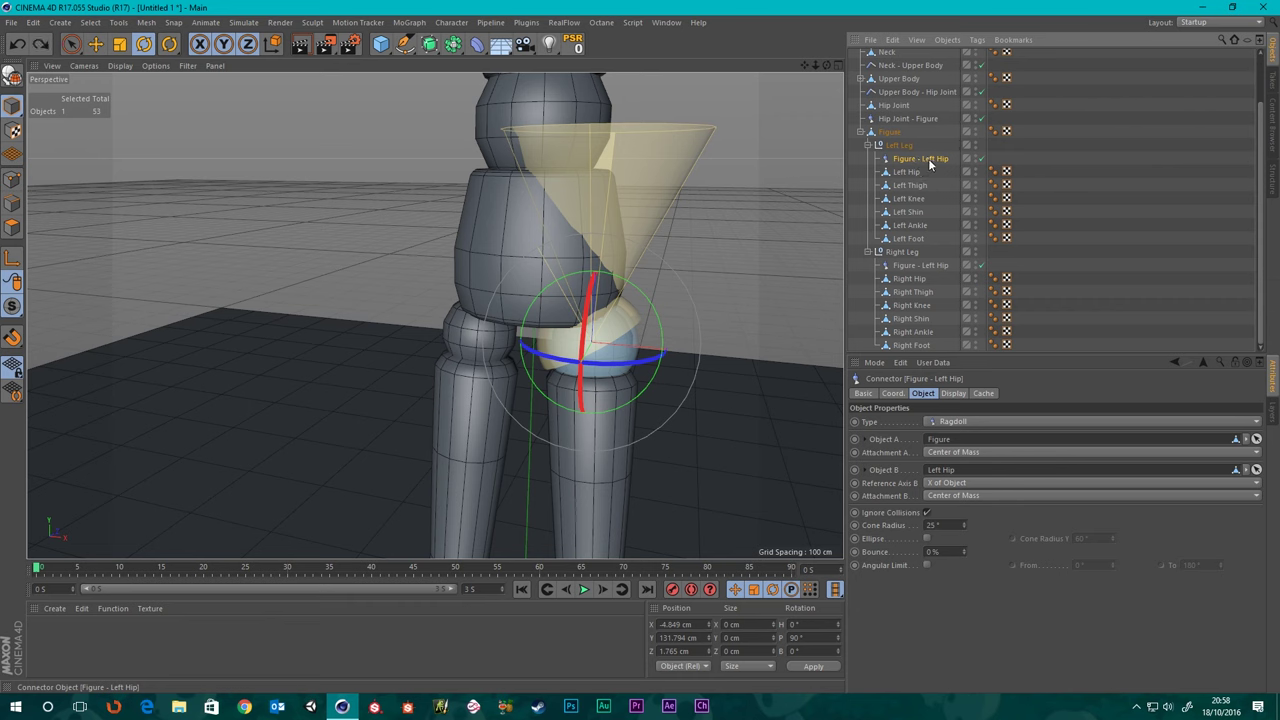
ctrl+drag(909, 178, 907, 184)
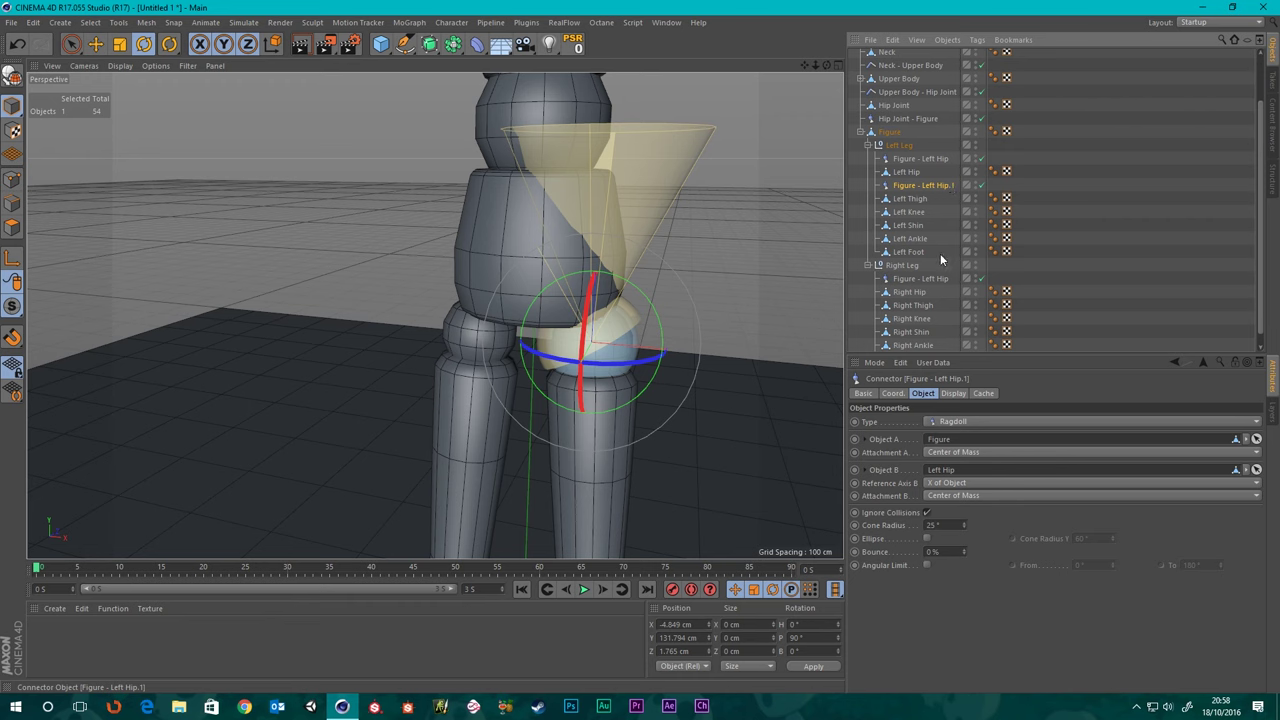
- Rename the connector in the Right Leg group to "Figure - Right Hip"
double_click(935, 278)
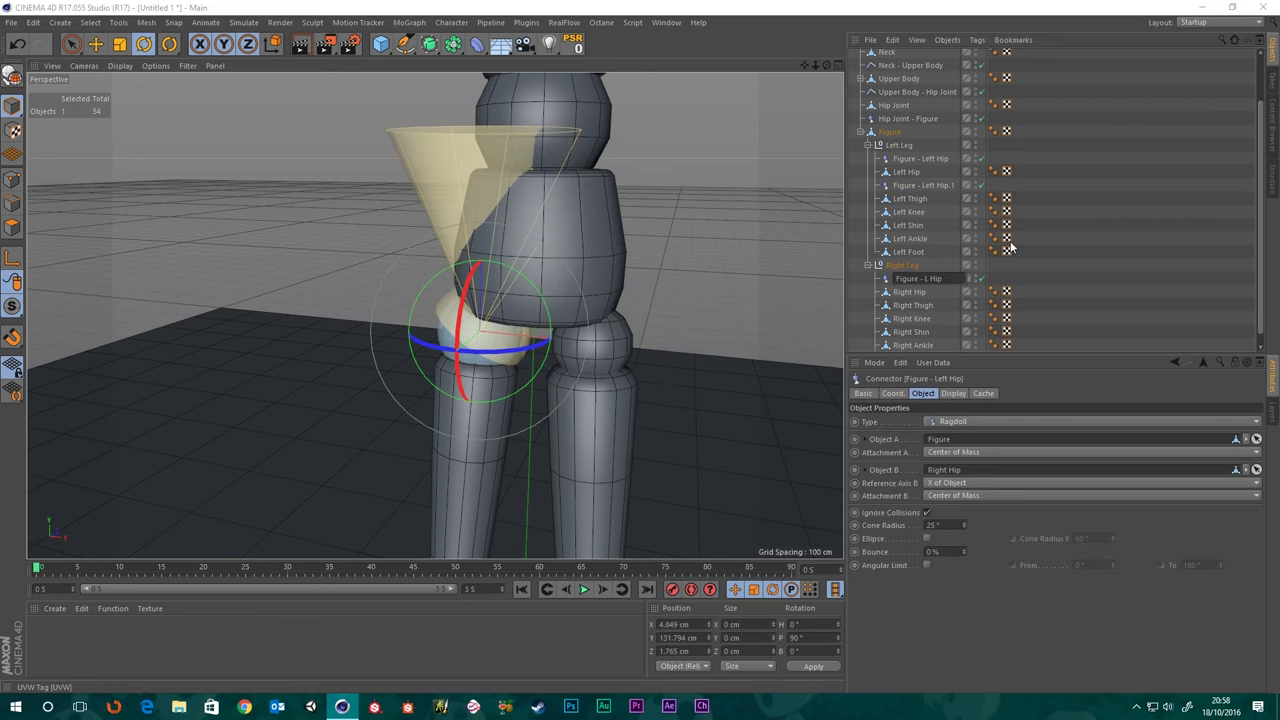
text(Right)
key(Return)
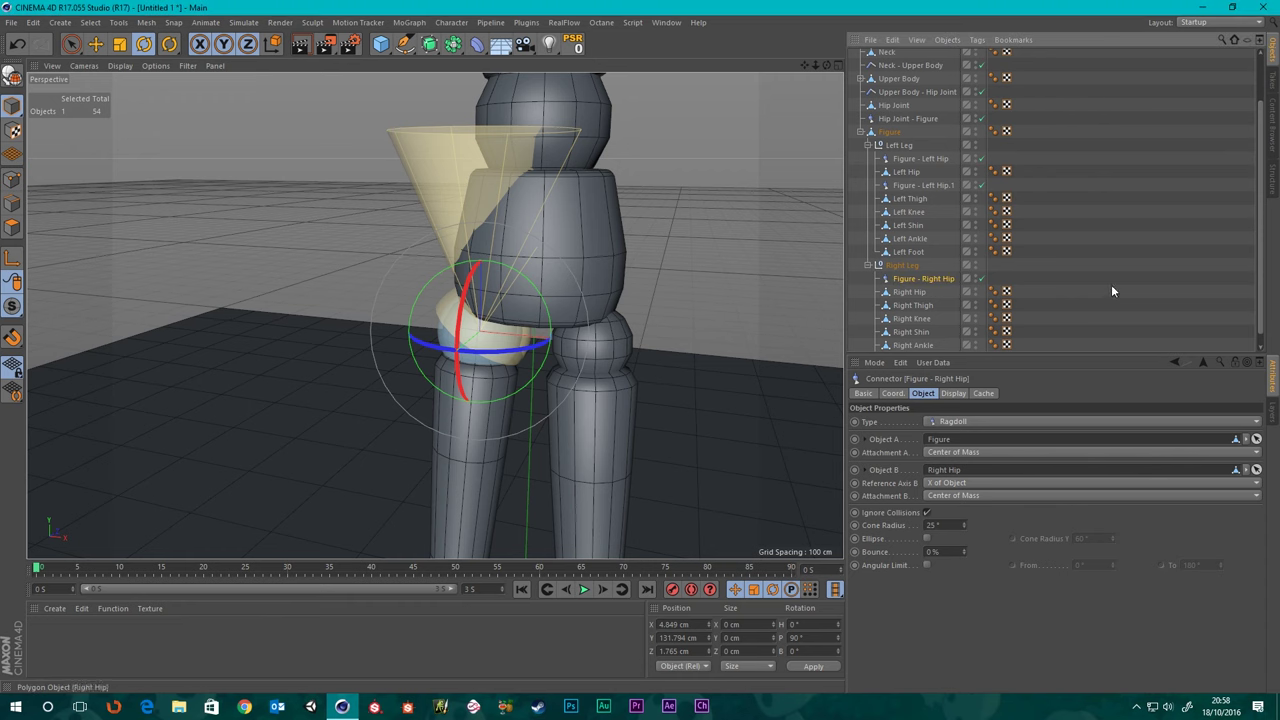
- Rename the duplicated connector to "Left Hip - Left Thigh" and assign Left Hip as Object A and Left Thigh as Object B
click(938, 187)
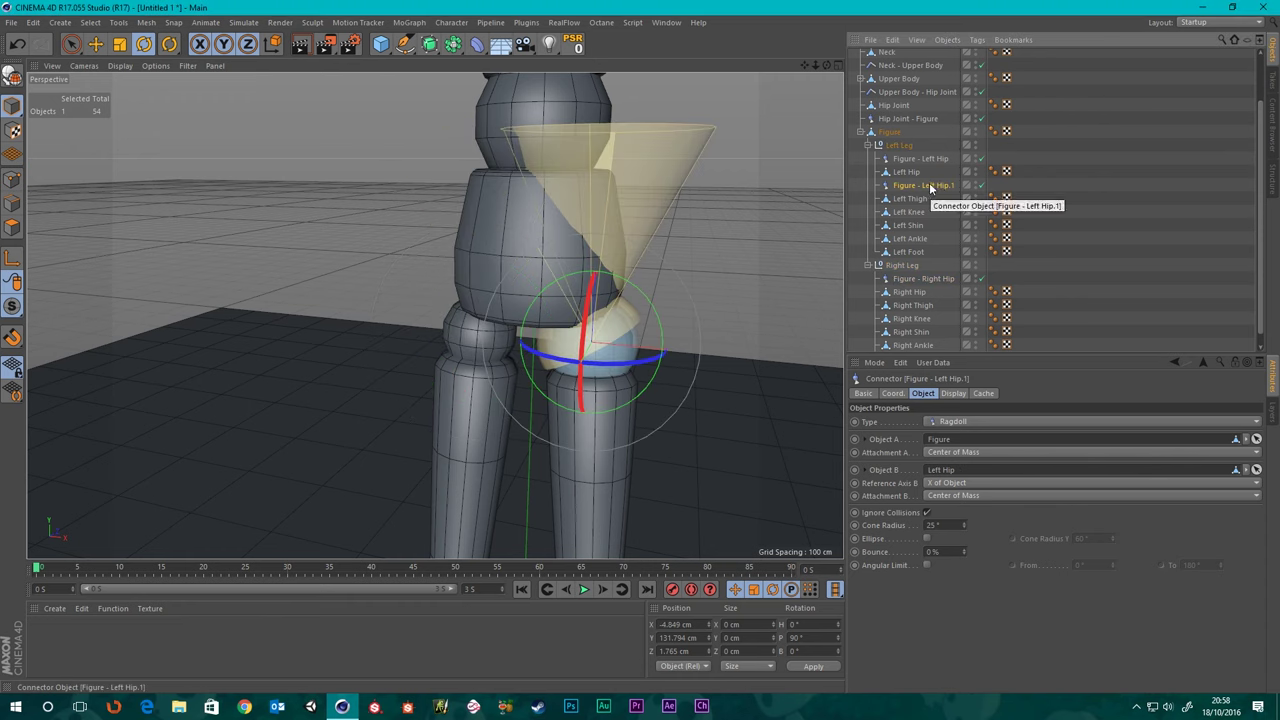
double_click(929, 185)
click(927, 185)
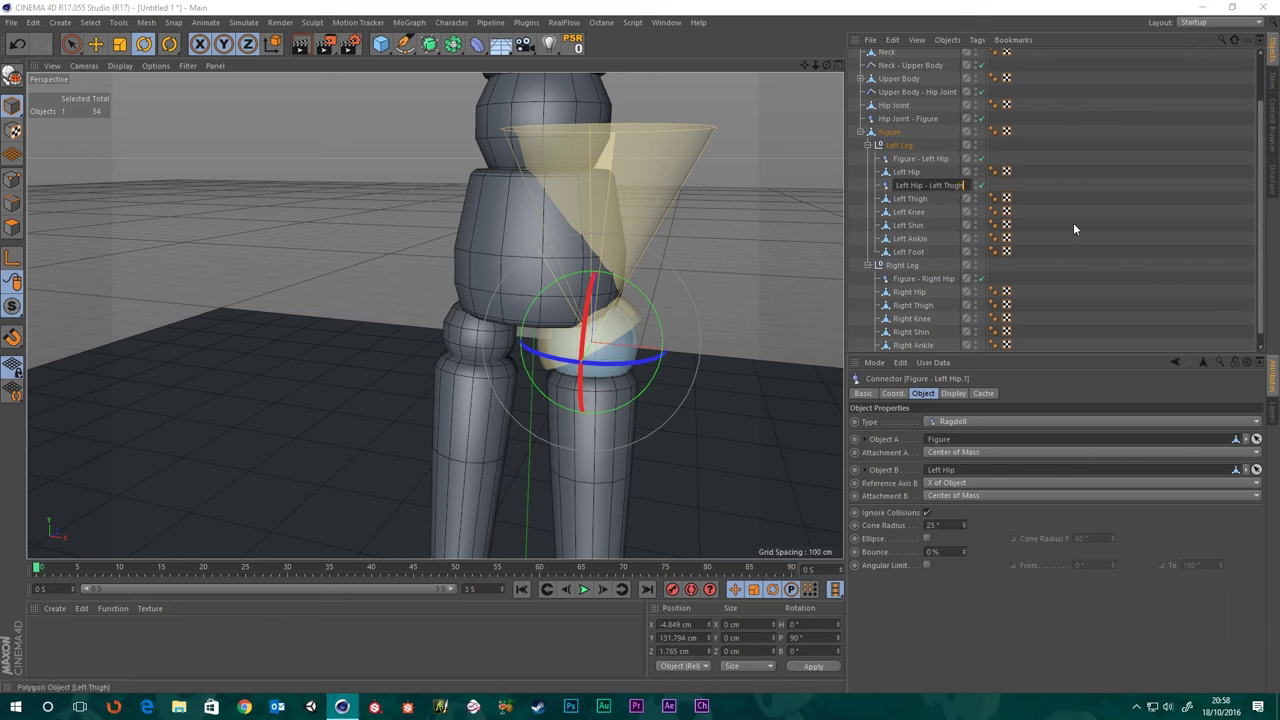
click(1045, 186)
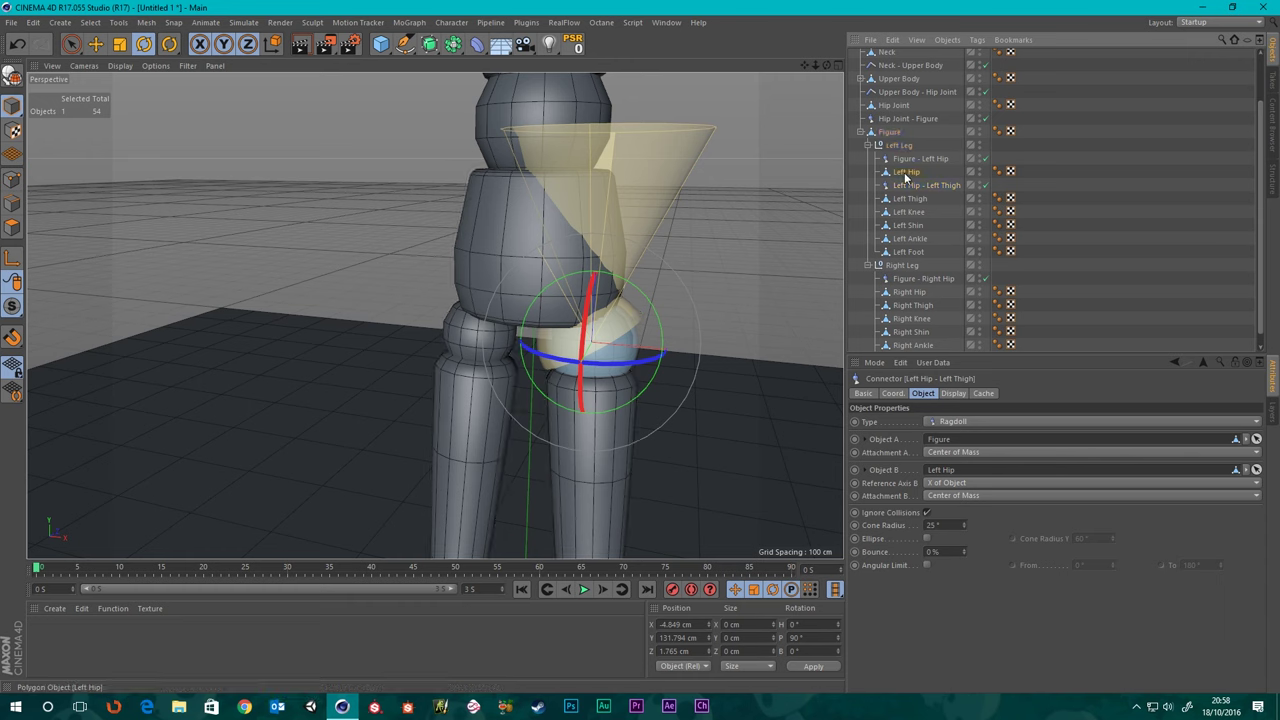
drag(908, 196, 942, 442)
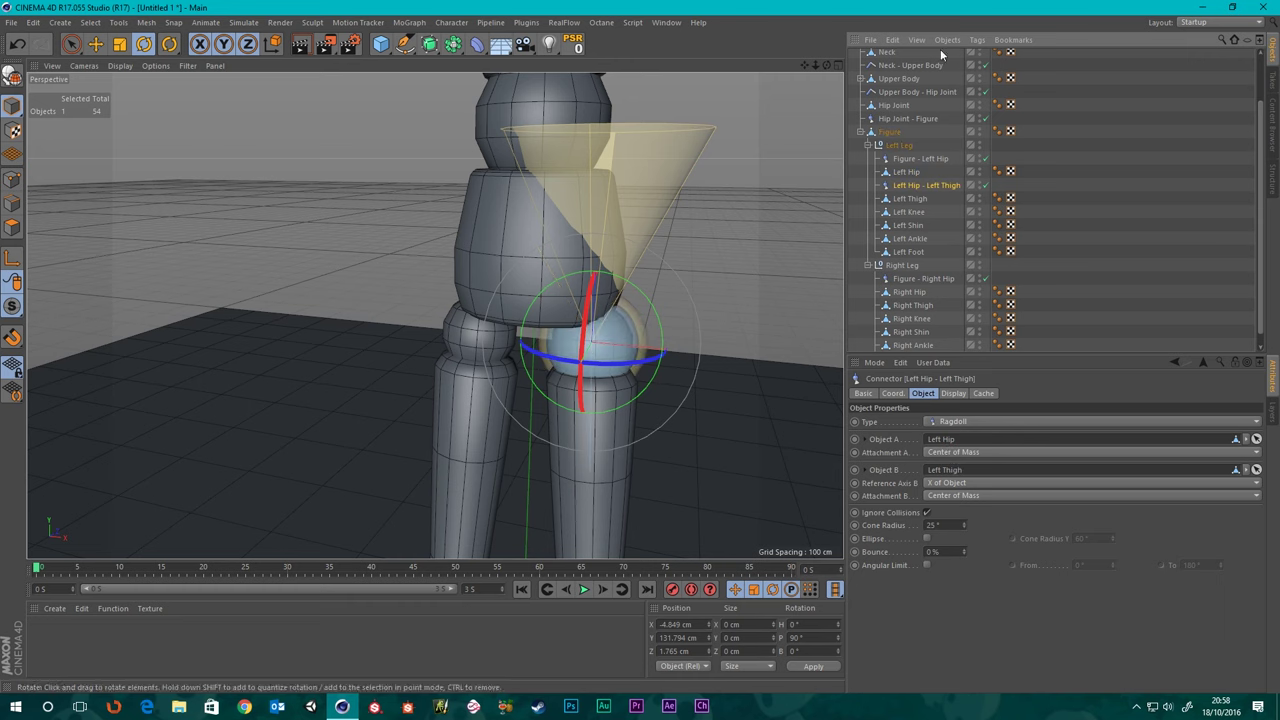
- Rotate the Left Hip - Left Thigh connector to a 270° pitch so its cone points down the left thigh
scroll(941, 235, down, 1)
click(930, 265)
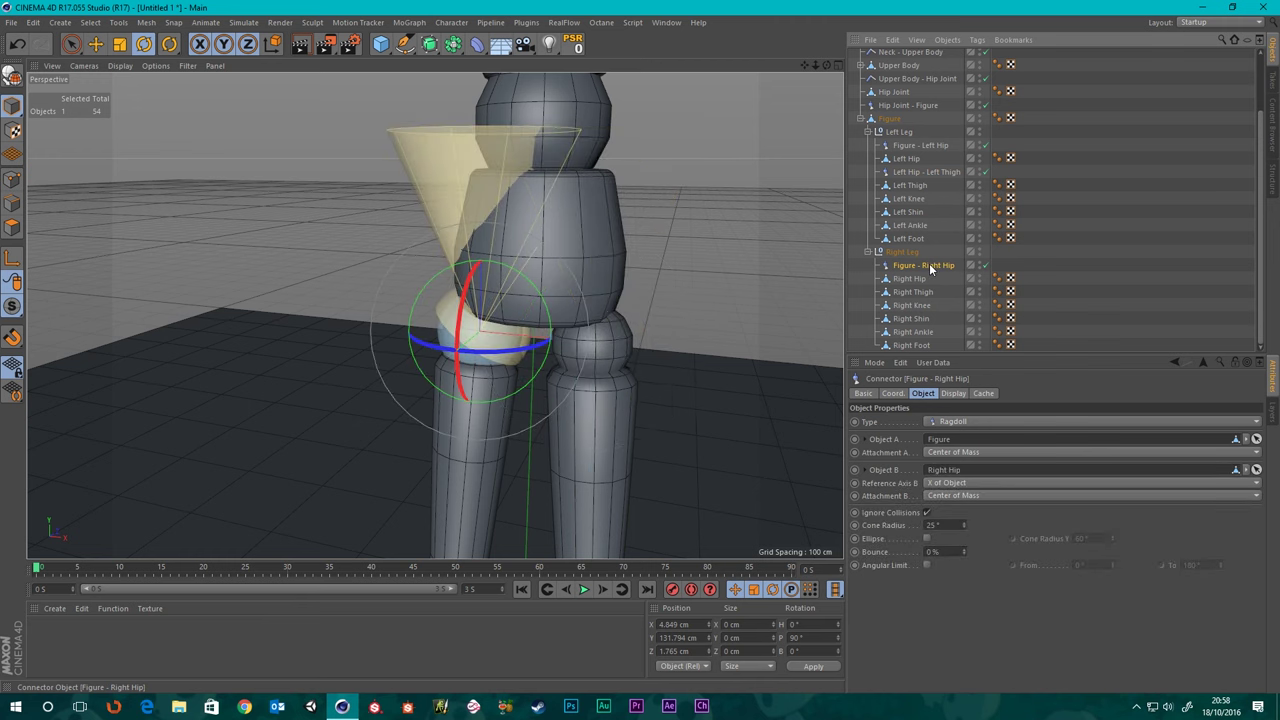
click(925, 172)
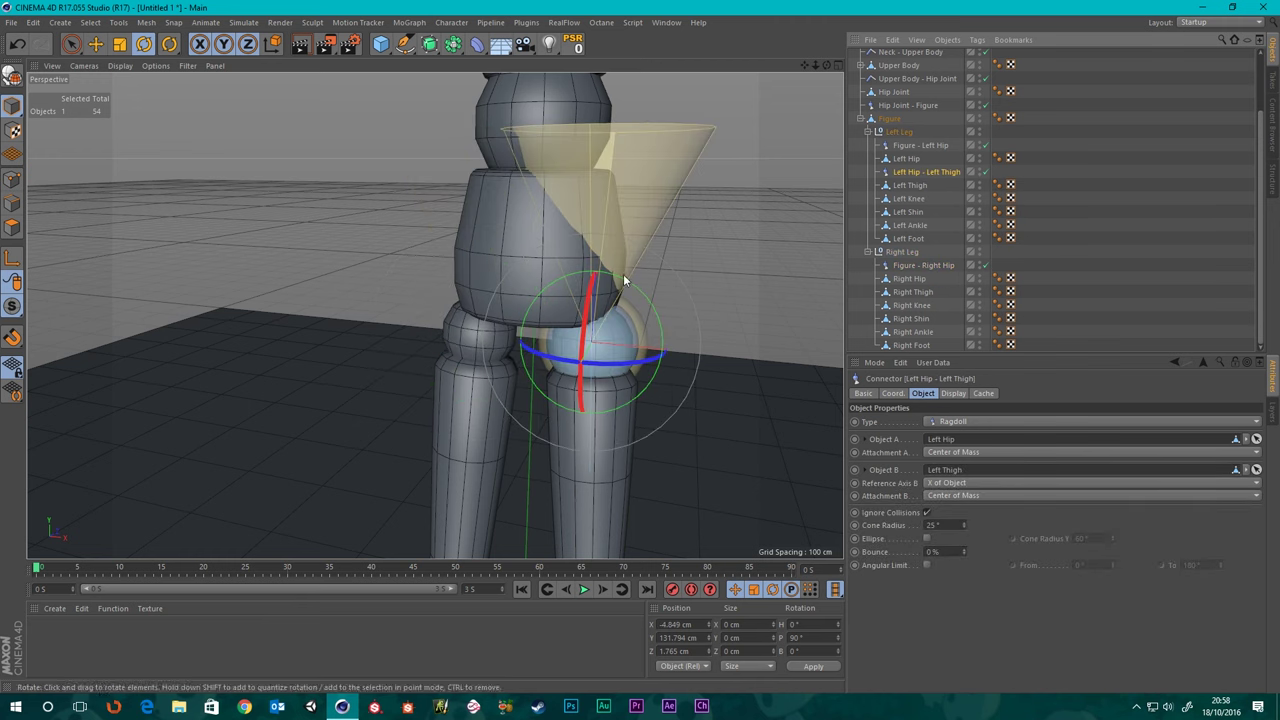
alt+drag(720, 262, 470, 300)
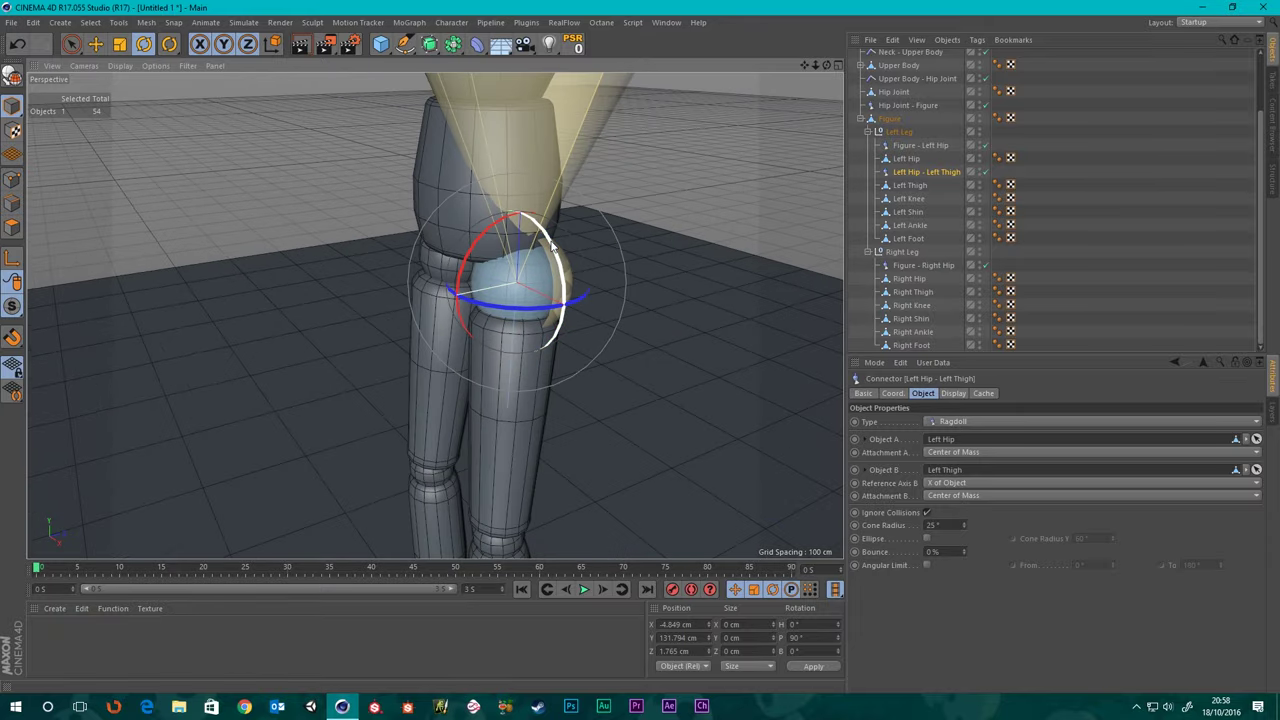
drag(580, 300, 465, 340)
- Duplicate the Figure - Right Hip connector below Right Hip and rotate the copy to a 270° pitch so its cone points down the thigh
scroll(516, 311, down, 3)
alt+drag(557, 331, 614, 318)
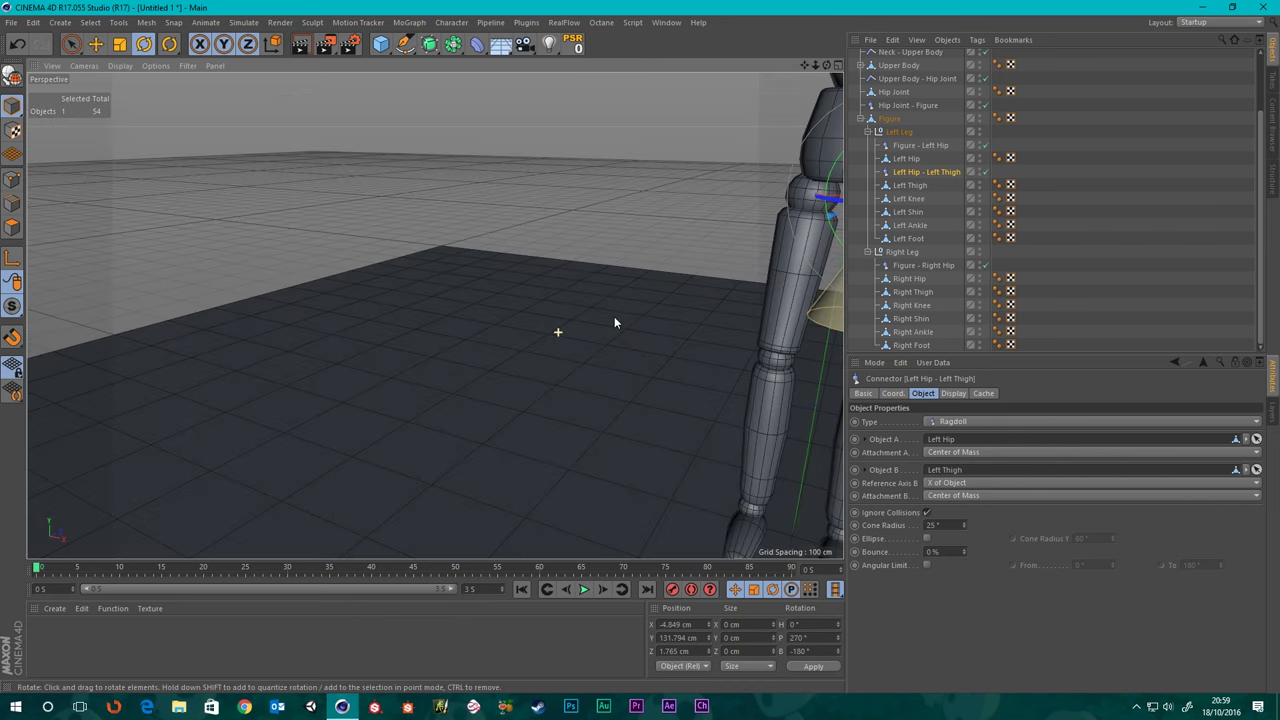
alt+middle_drag(760, 290, 701, 251)
alt+drag(700, 252, 570, 265)
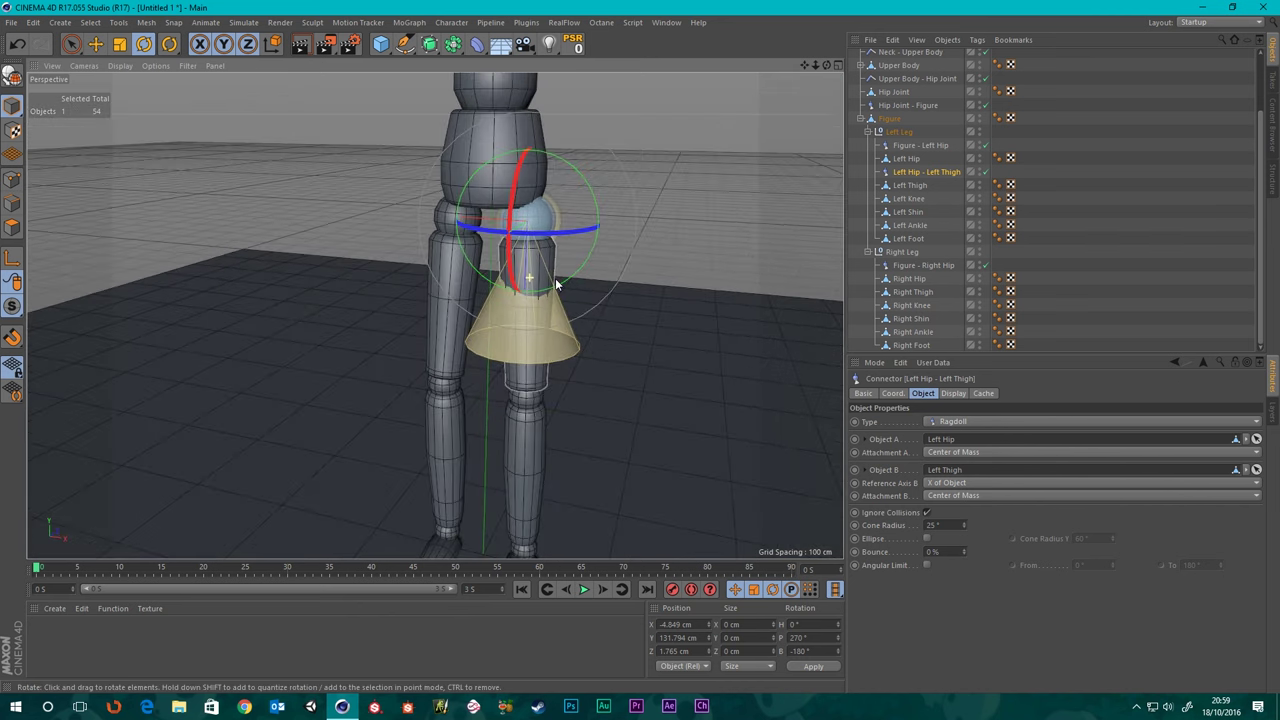
click(921, 266)
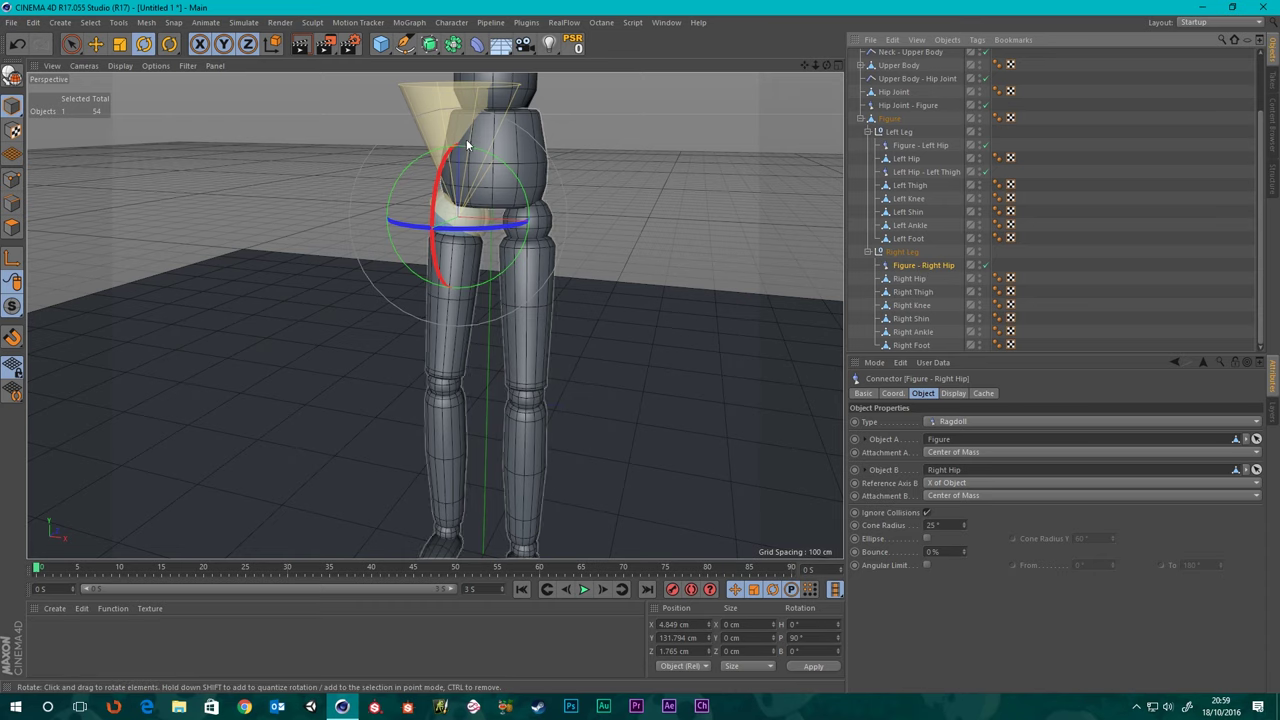
scroll(466, 139, up, 3)
alt+drag(489, 145, 600, 210)
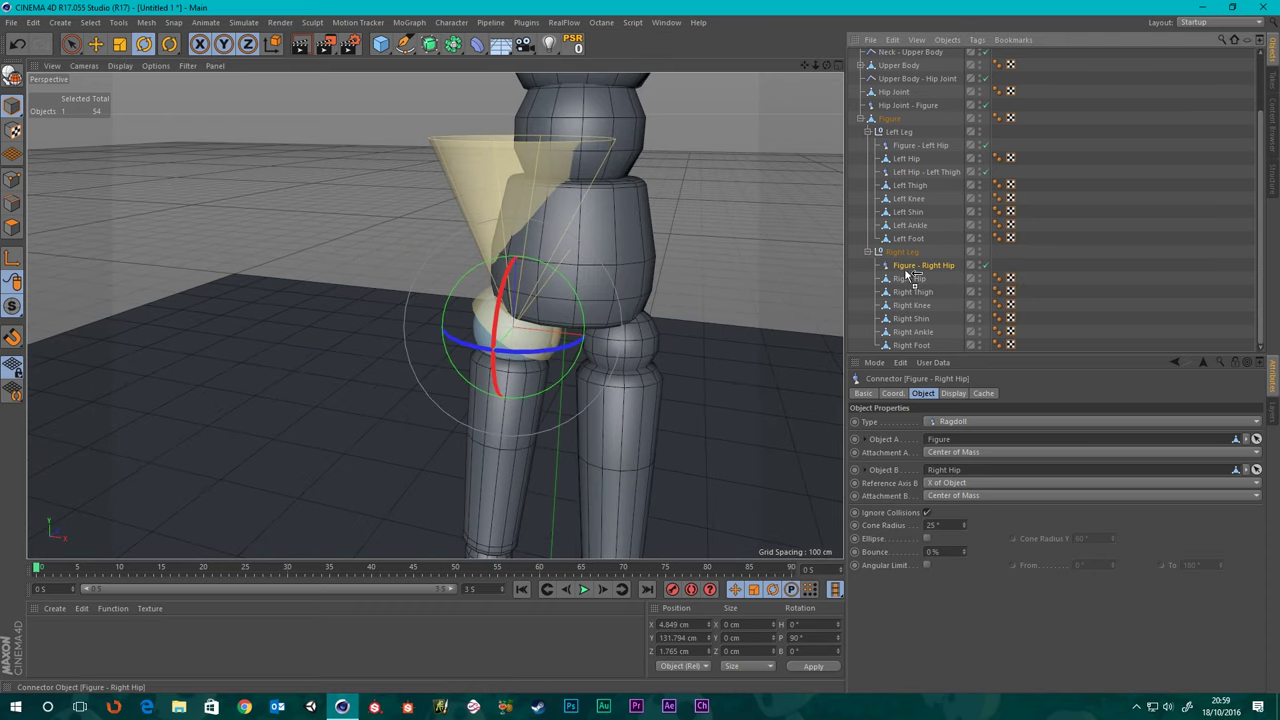
ctrl+drag(908, 290, 920, 292)
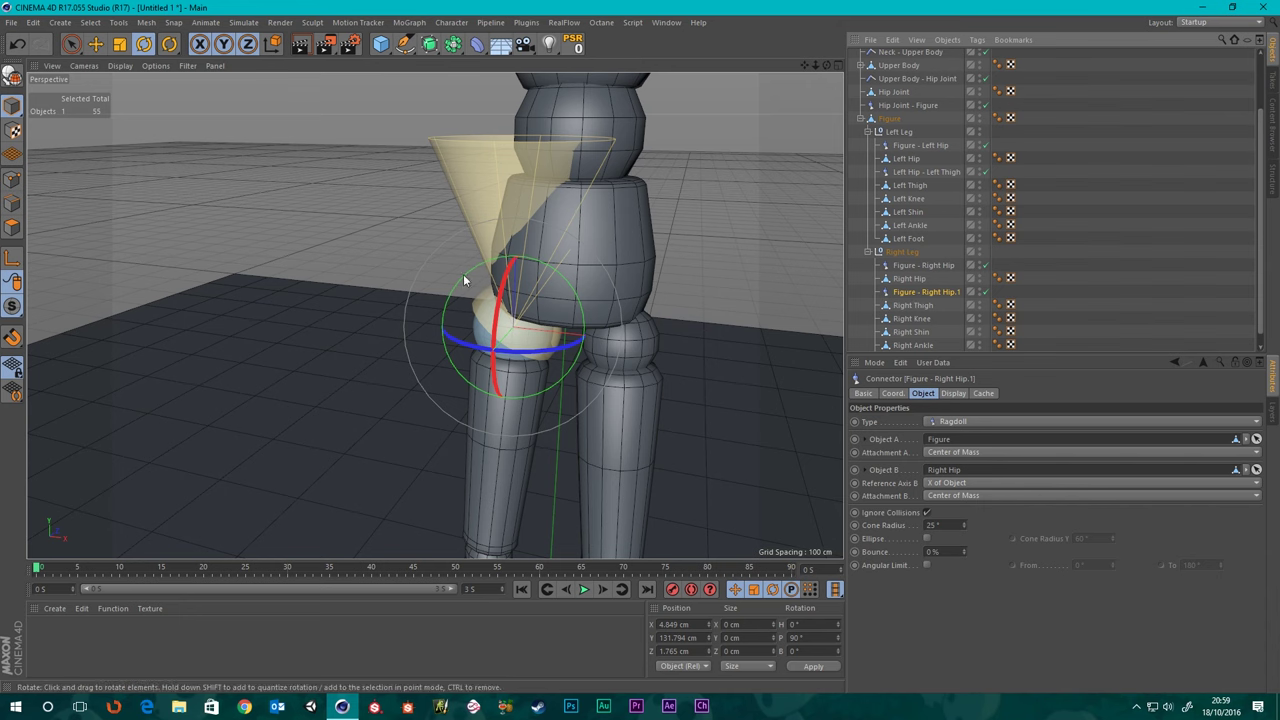
drag(575, 296, 286, 434)
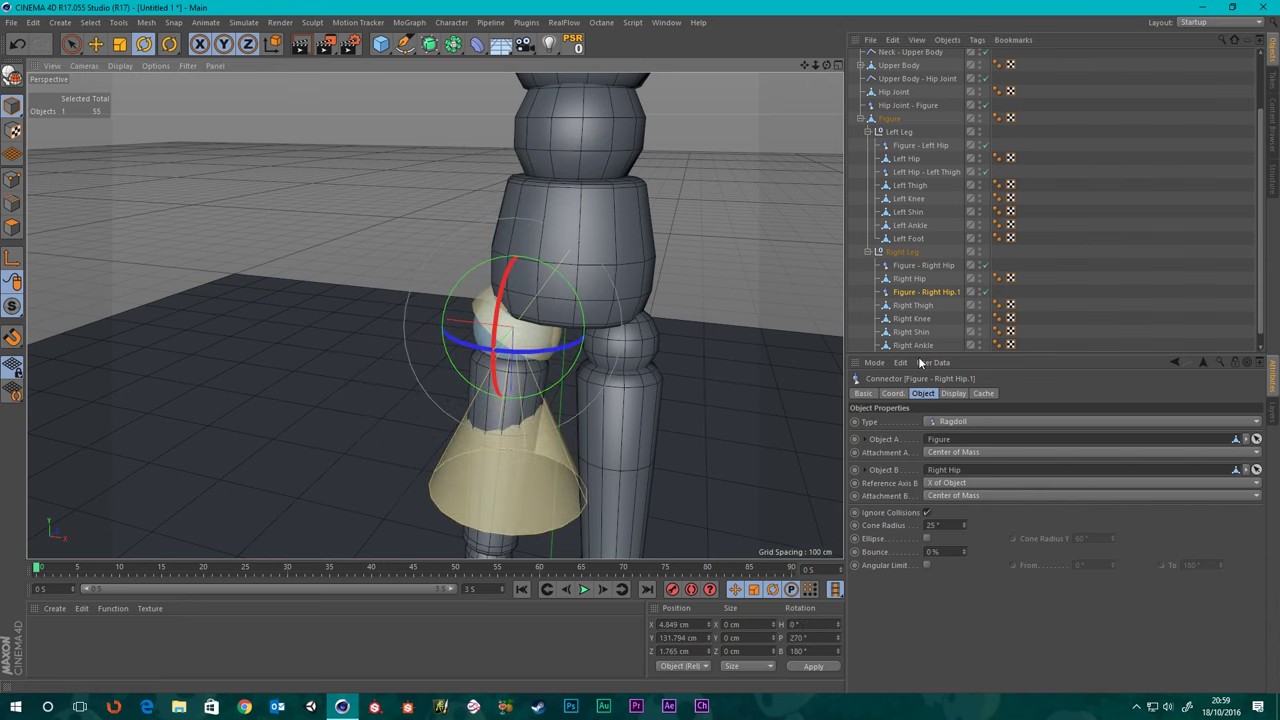
- Rename the duplicated connector in the Right Leg group to "Right Hip - Right Thigh"
double_click(919, 297)
click(927, 292)
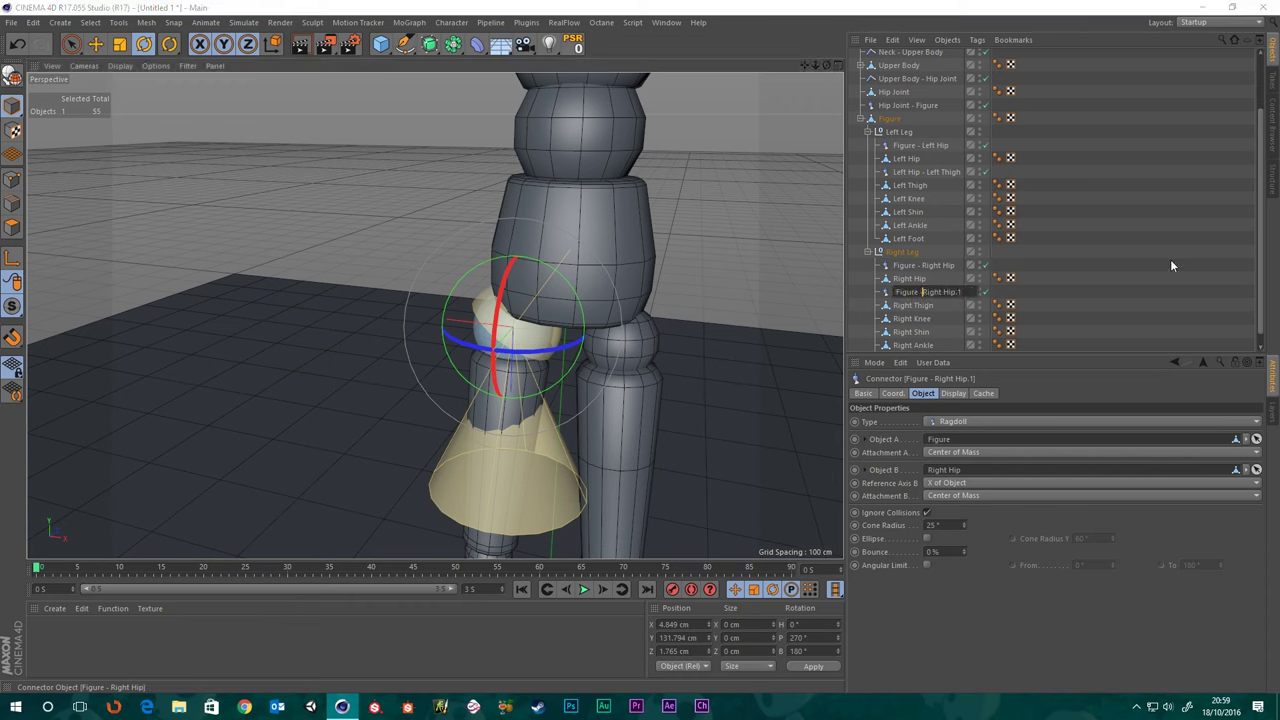
key(BackSpace)
key(BackSpace)
key(BackSpace)
text(F)
text(ight Thigh)
key(Return)
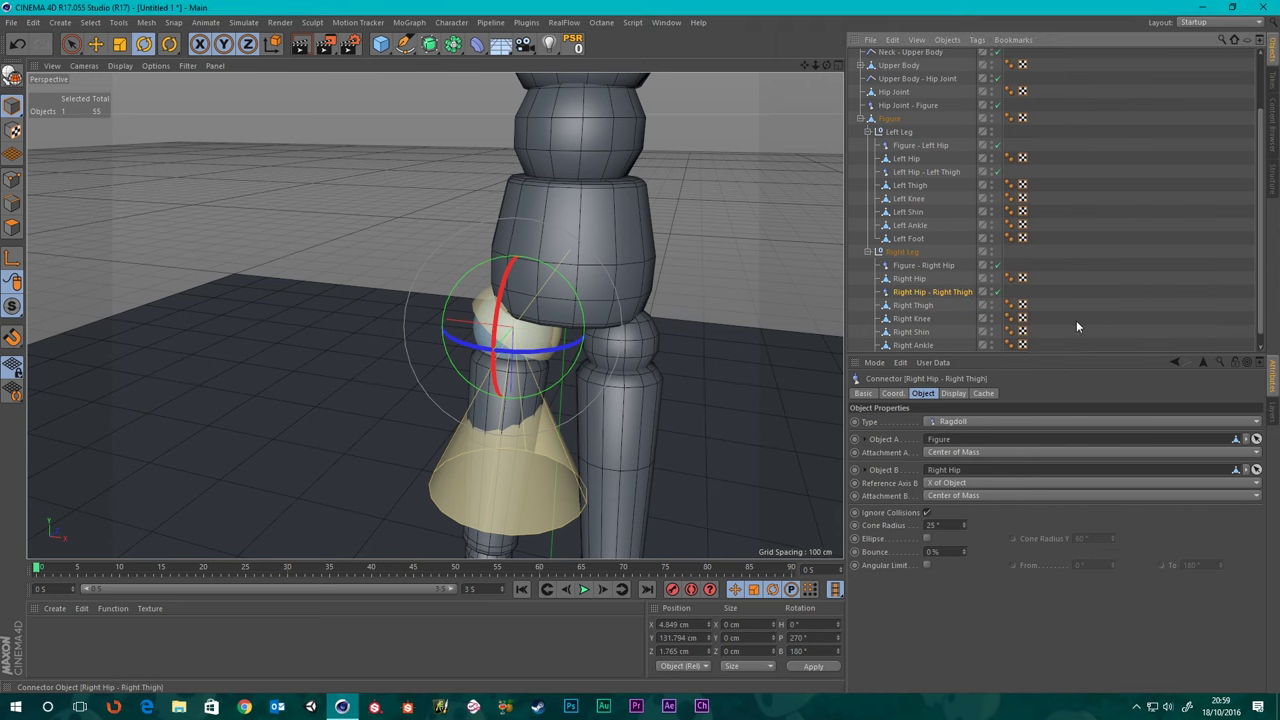
- Assign Right Hip as Object A and Right Thigh as Object B of the Right Hip - Right Thigh connector
scroll(627, 342, down, 3)
alt+middle_drag(661, 342, 676, 312)
drag(912, 279, 945, 439)
drag(914, 305, 955, 470)
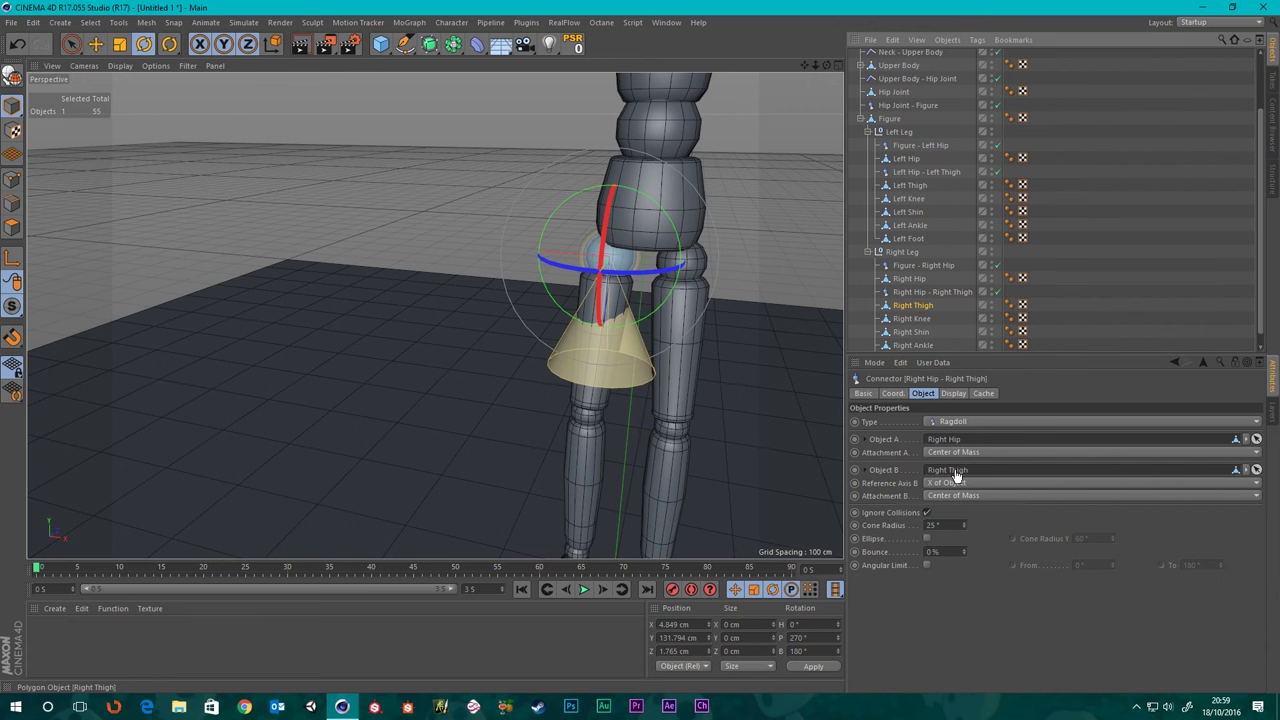
- Deselect everything, play the simulation to test the whole figure's fall, and return to the first frame
scroll(575, 322, down, 5)
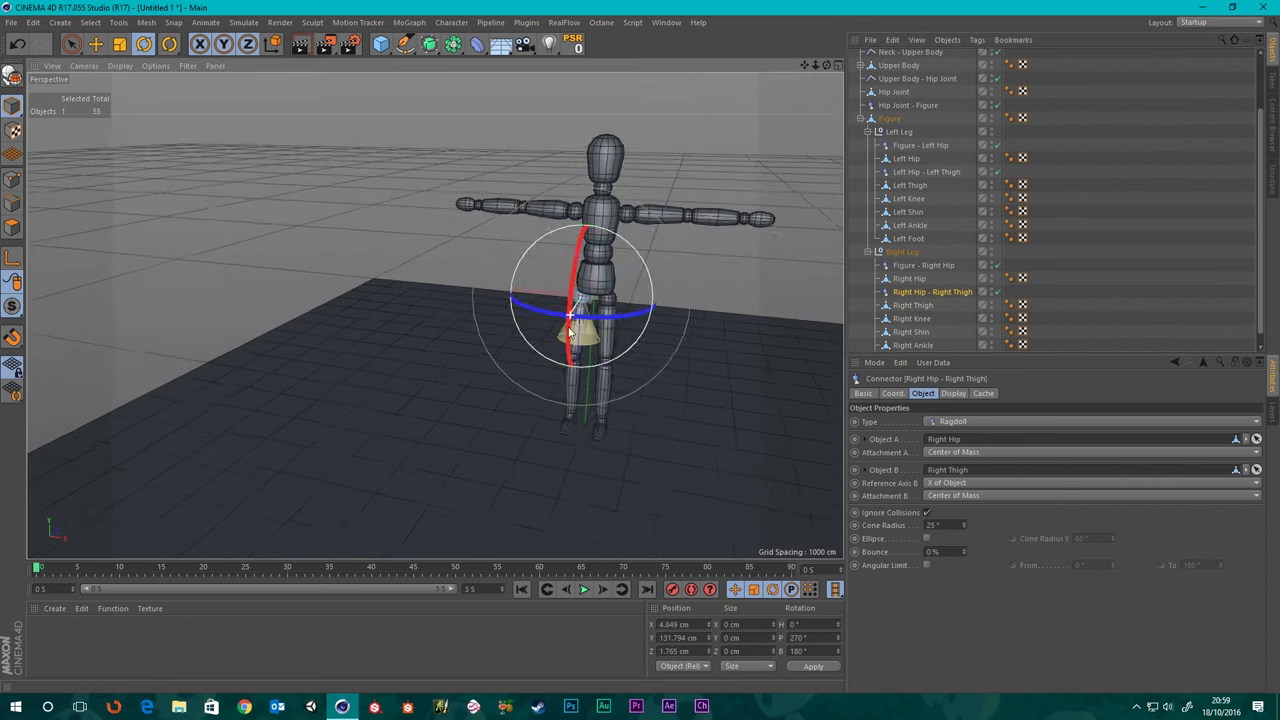
click(728, 274)
click(584, 589)
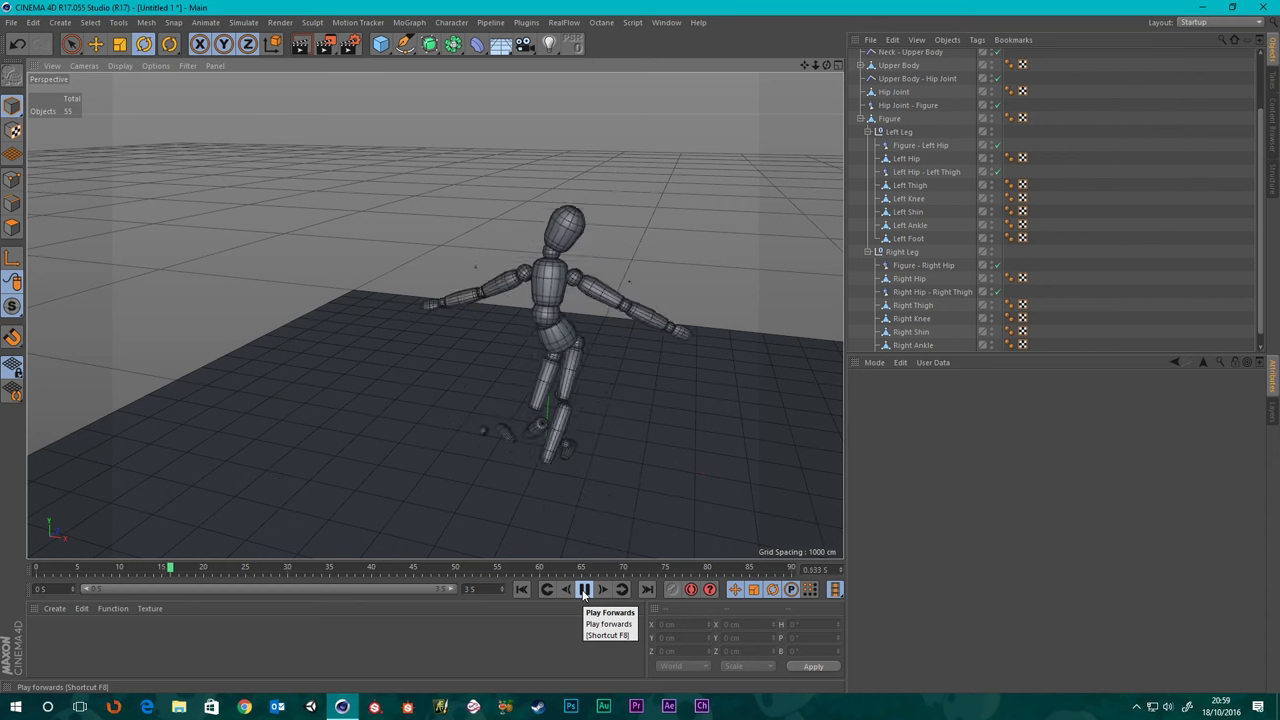
click(584, 590)
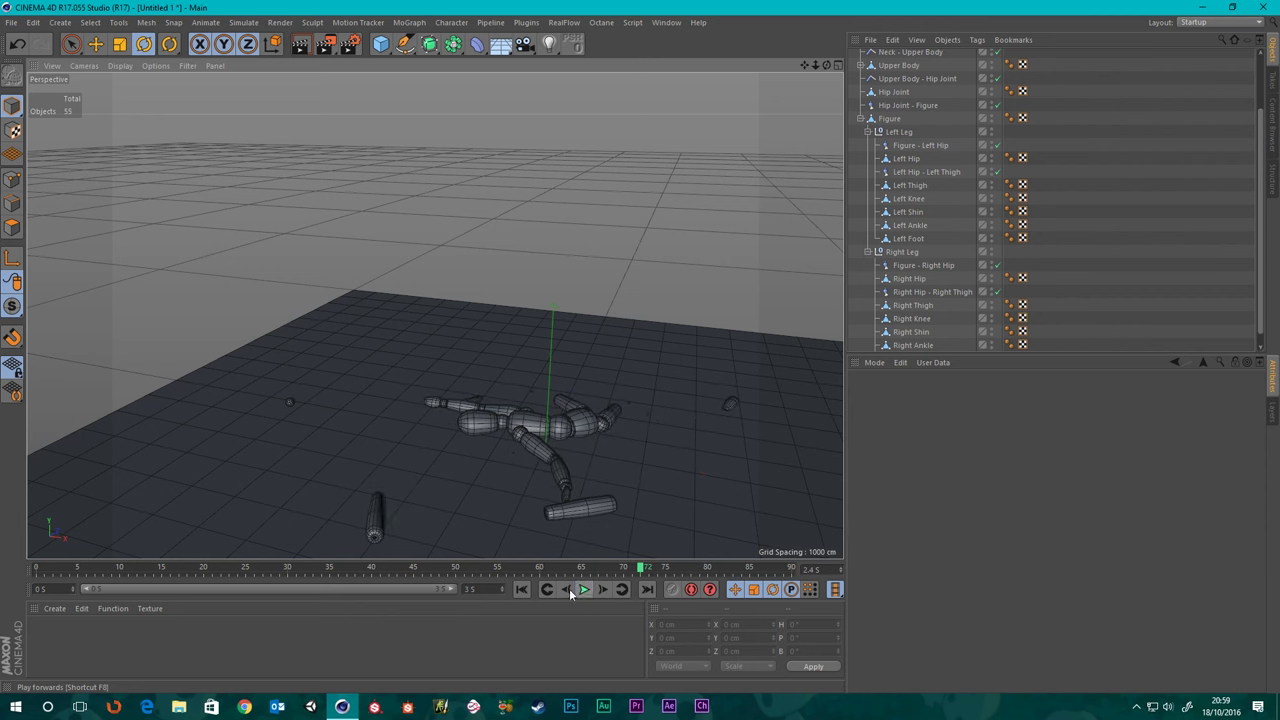
click(521, 589)
- Add a dynamics Connector for the knee and make it a child of Left Knee in the Left Leg group
scroll(649, 192, up, 4)
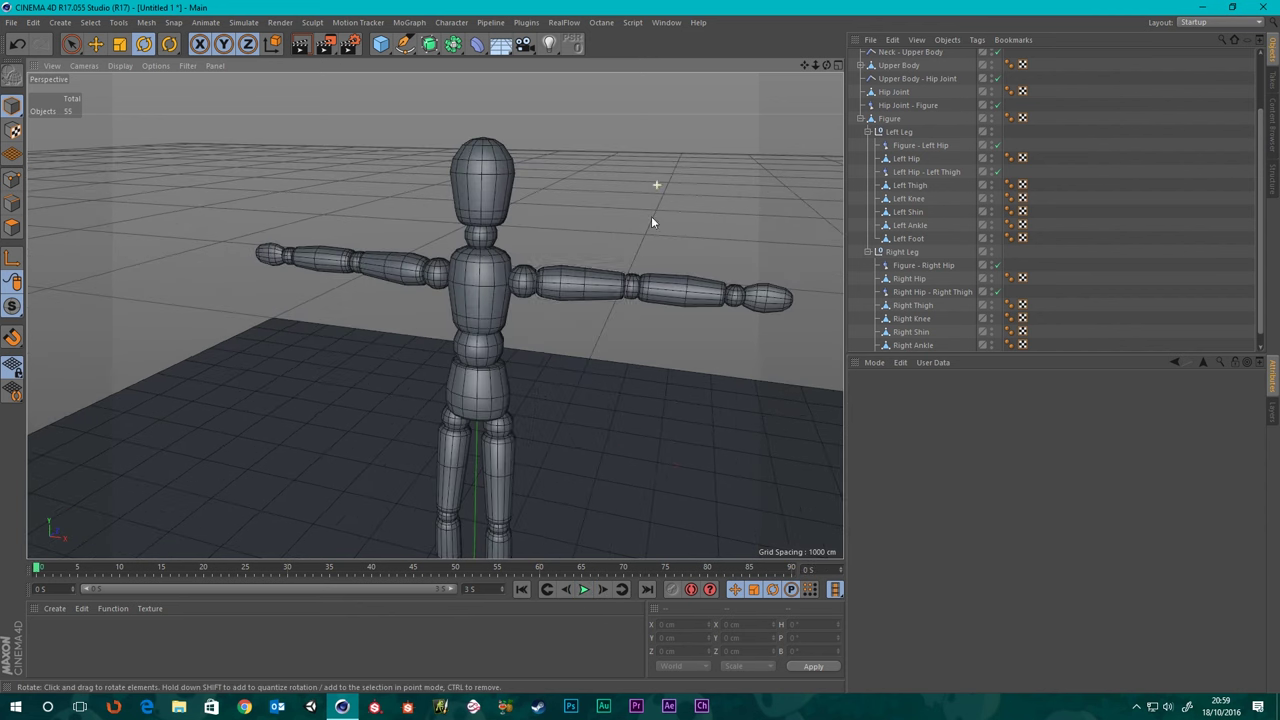
alt+middle_drag(540, 295, 534, 254)
scroll(500, 263, up, 3)
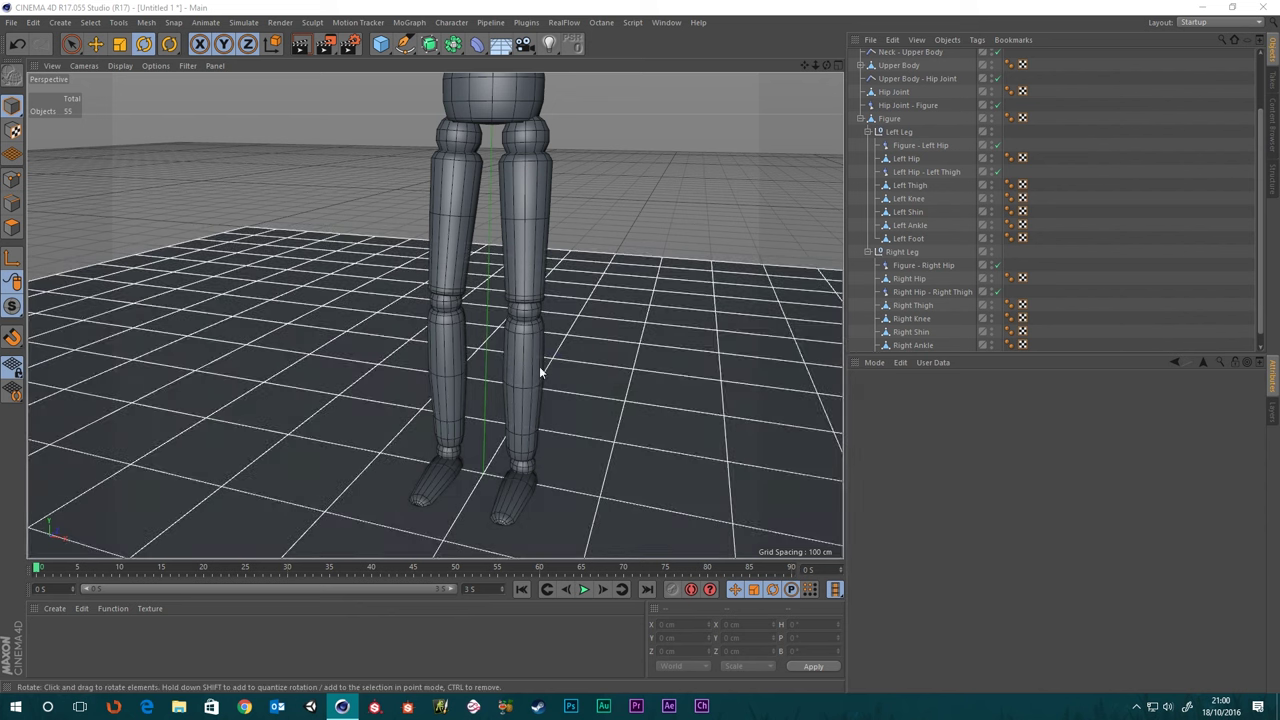
scroll(560, 325, down, 3)
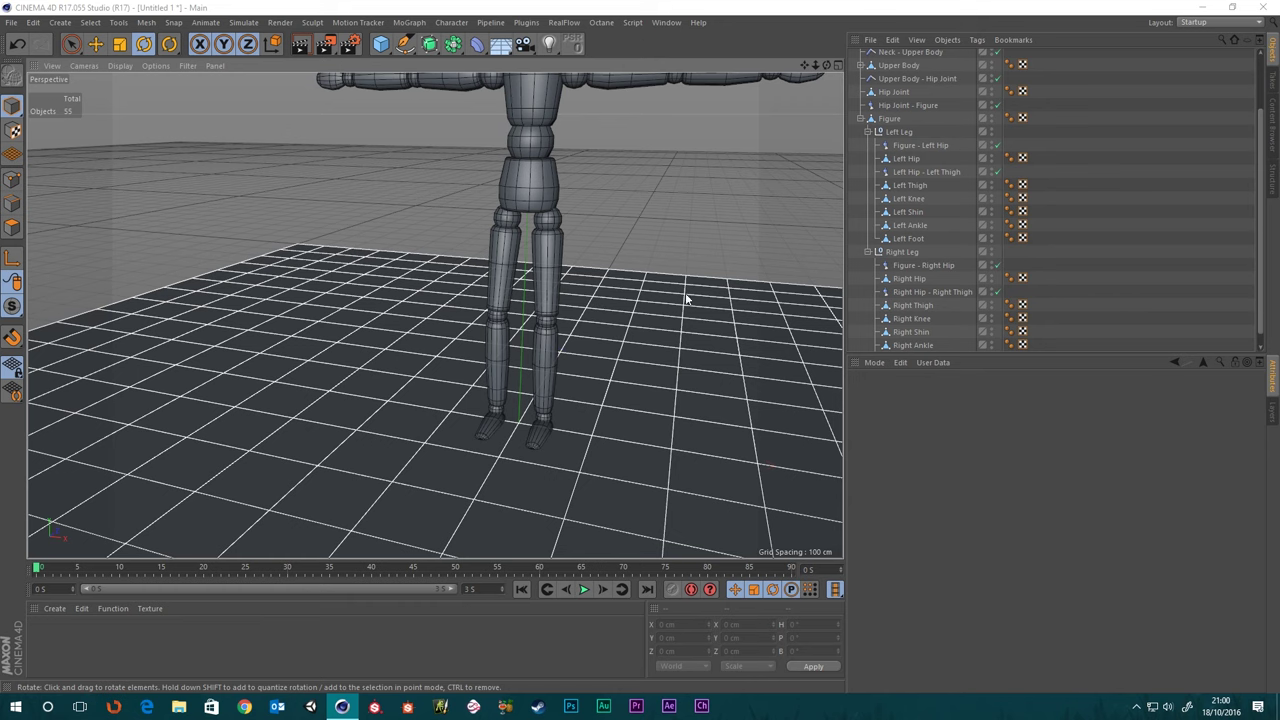
click(243, 22)
mouse_move(255, 56)
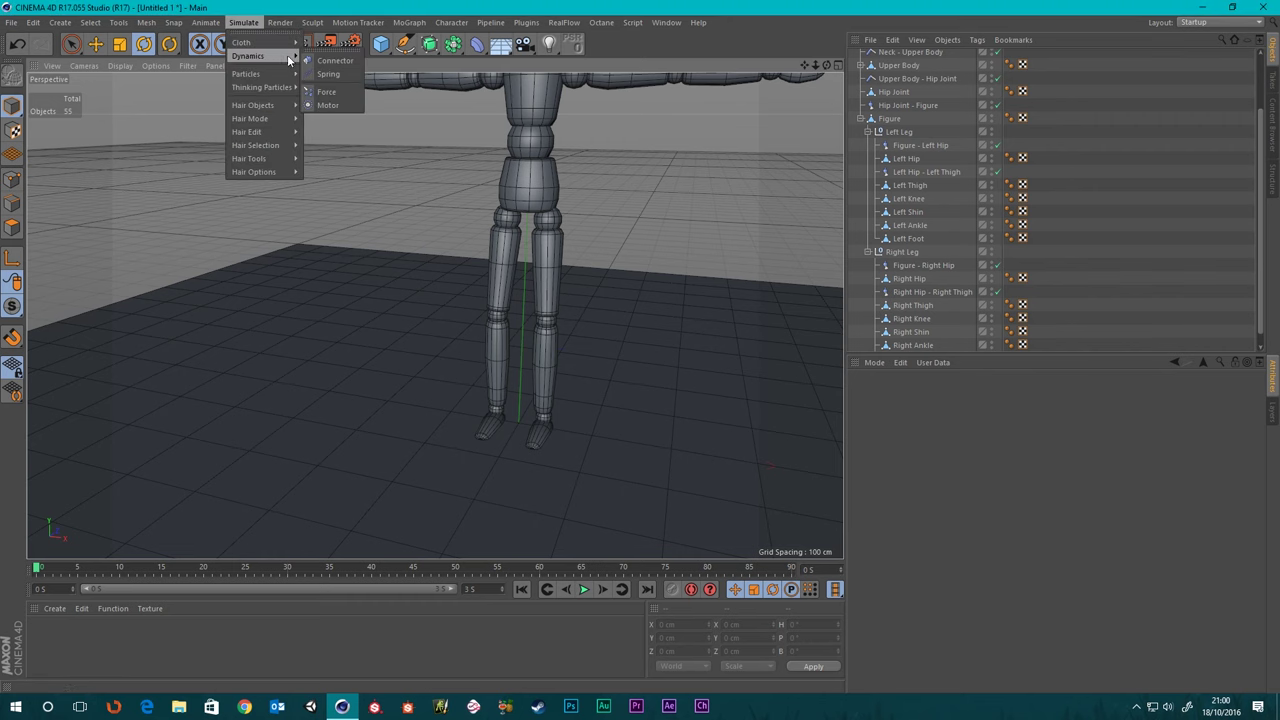
click(344, 62)
scroll(954, 202, down, 1)
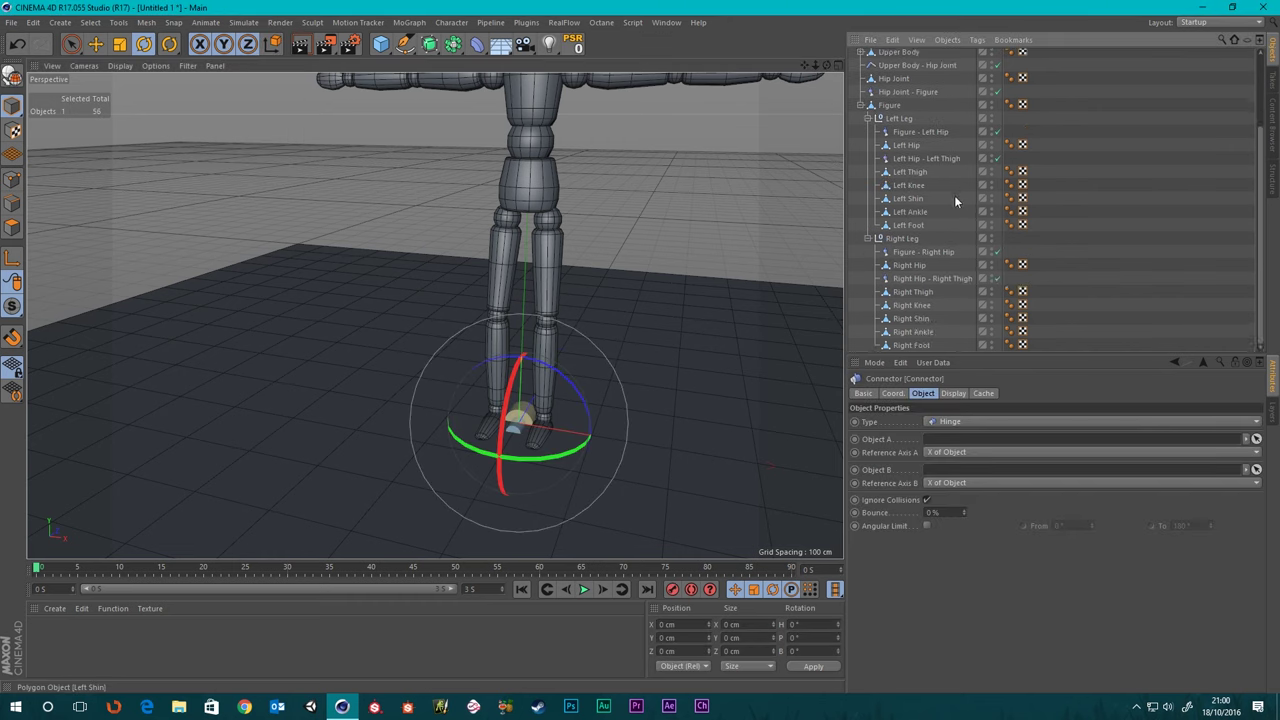
scroll(940, 140, up, 4)
drag(918, 356, 917, 222)
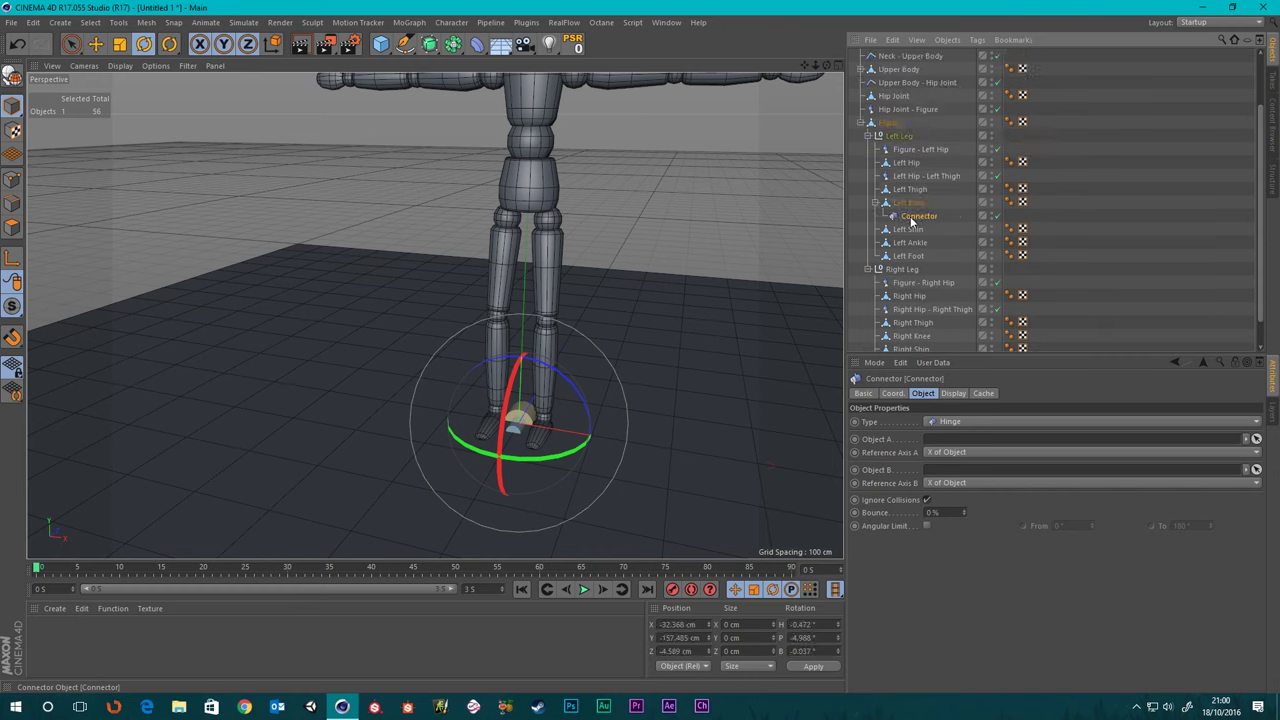
- Reset the new connector's X, Y and Z position to 0 cm so it sits at the centre of Left Knee
click(887, 394)
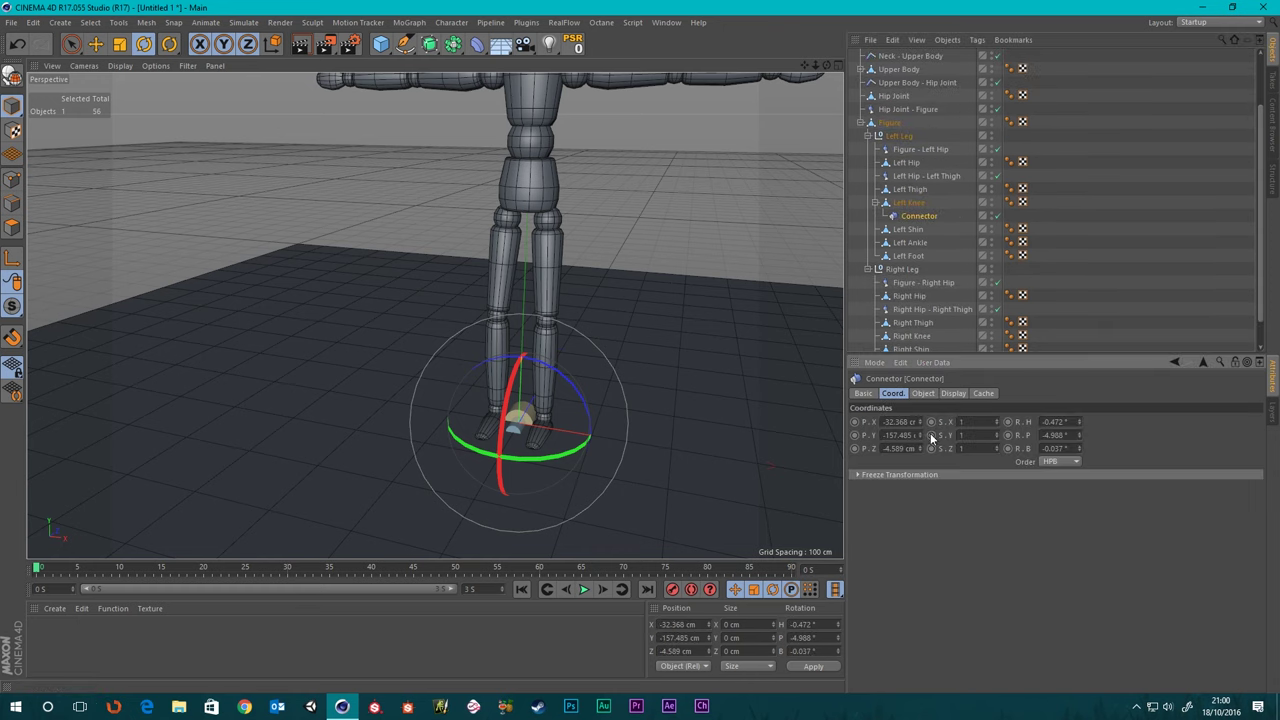
right_click(923, 422)
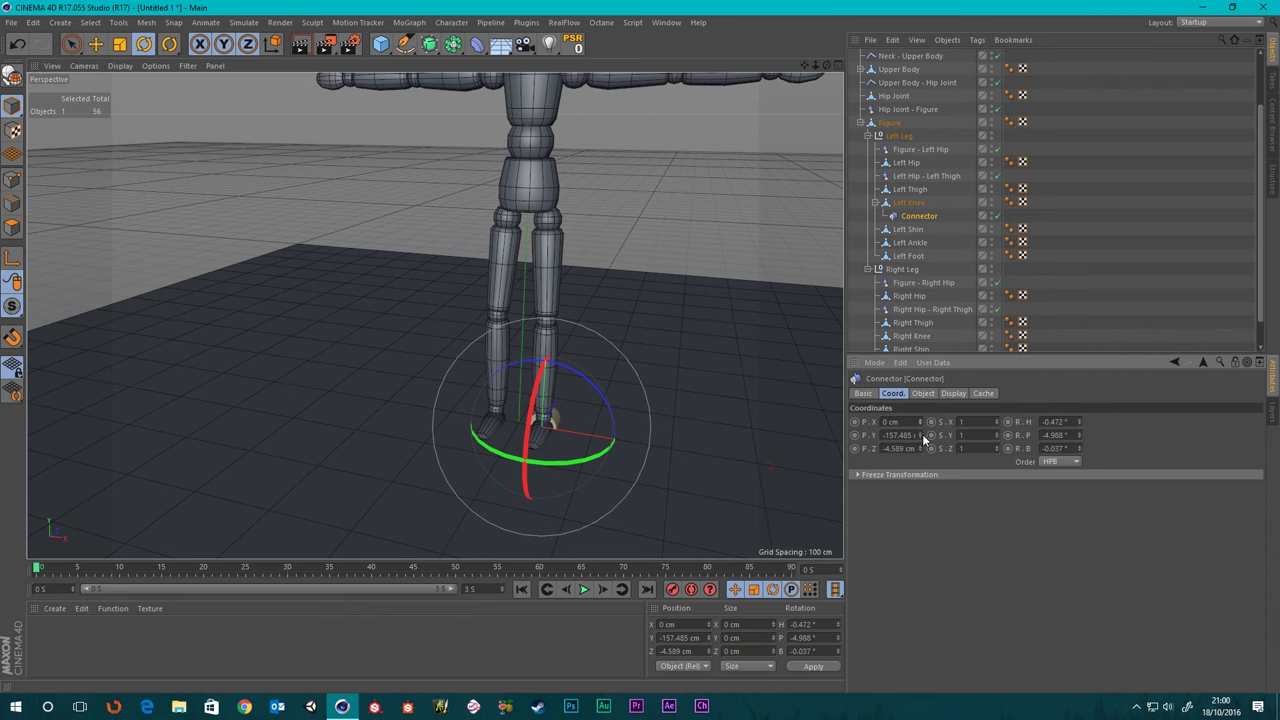
right_click(921, 435)
right_click(921, 448)
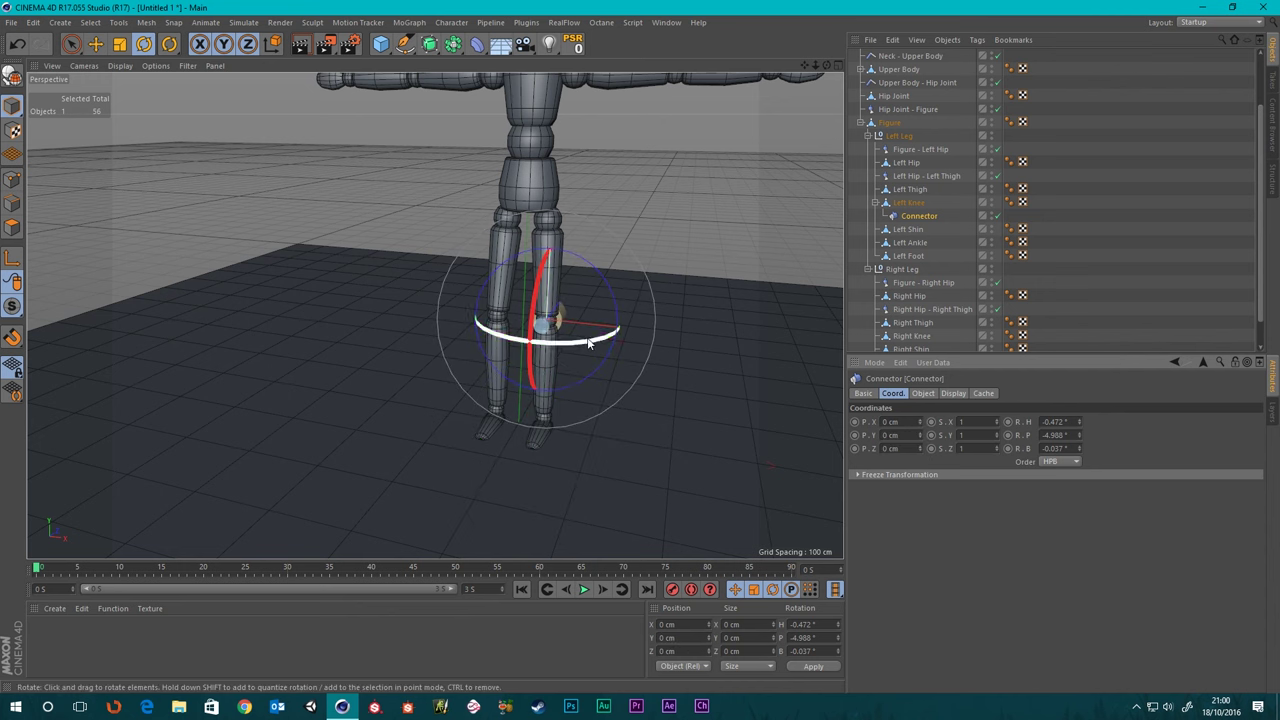
- Rotate the knee connector about 90° around its vertical axis so the hinge runs sideways through the left knee
key(o)
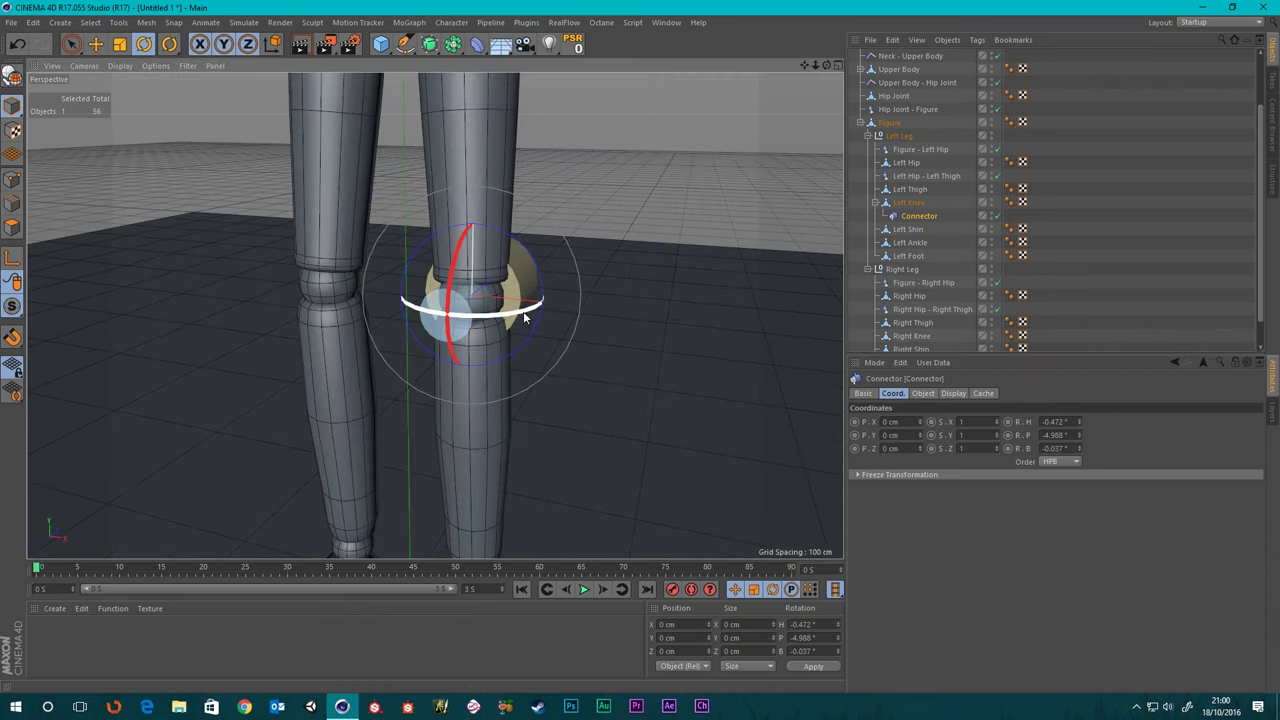
drag(524, 318, 419, 305)
scroll(437, 303, down, 5)
alt+drag(512, 307, 378, 280)
scroll(470, 302, up, 3)
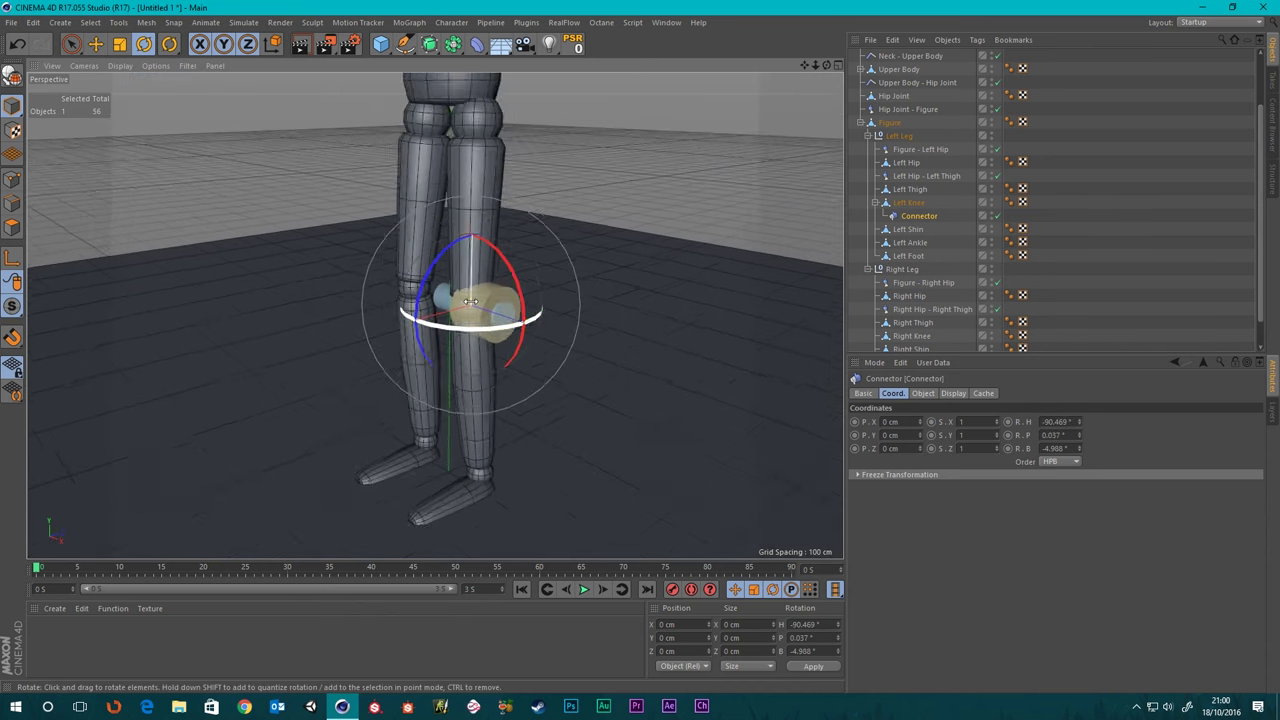
scroll(470, 302, up, 4)
mouse_move(473, 310)
alt+mouse_down()
mouse_move(358, 281)
mouse_move(477, 286)
mouse_move(471, 334)
alt+mouse_up()
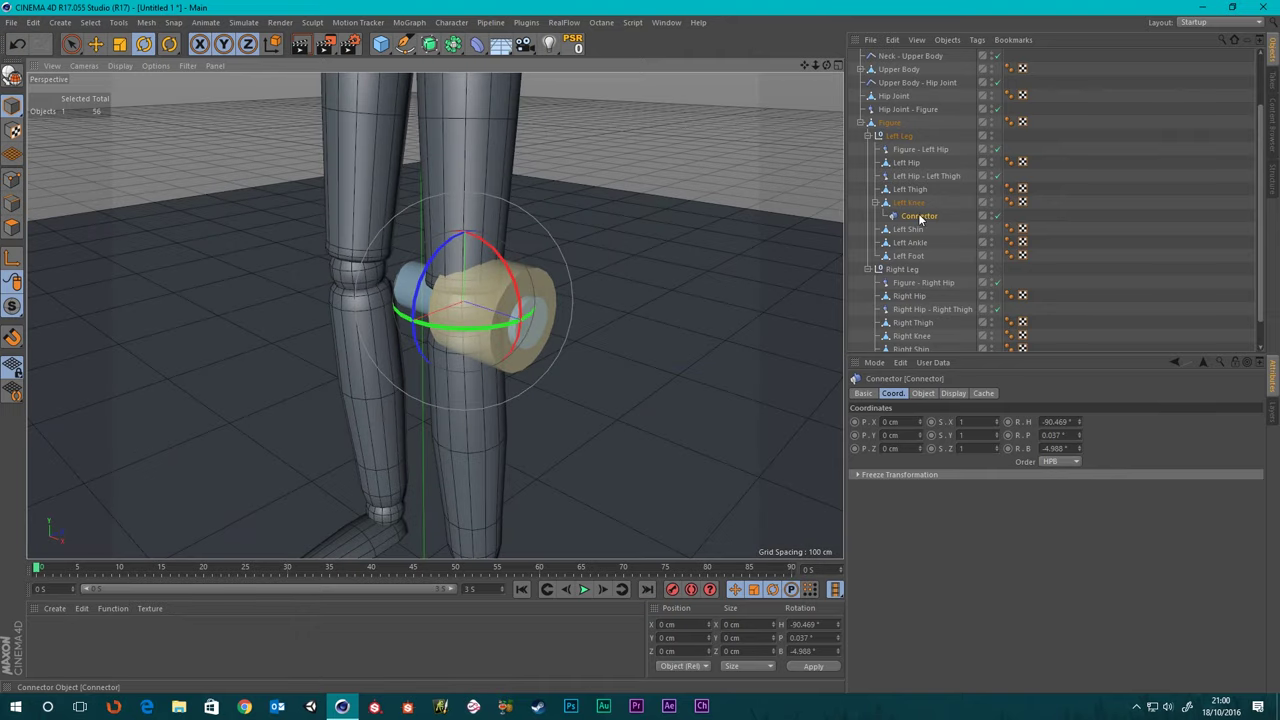
- Move the connector out of Left Knee to between Left Thigh and Left Knee, and rename it "Left Thigh - Left Knee"
mouse_move(920, 218)
mouse_down()
mouse_move(912, 185)
mouse_move(908, 197)
mouse_up()
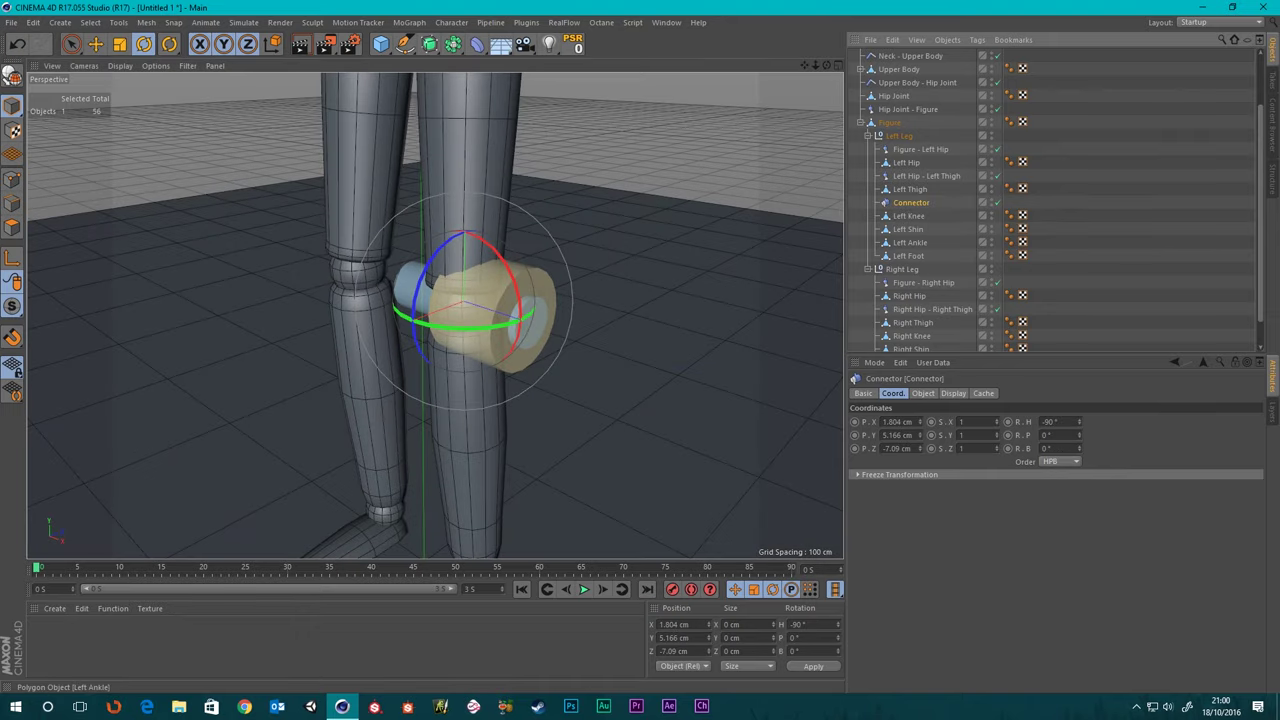
double_click(911, 203)
text(Left Th)
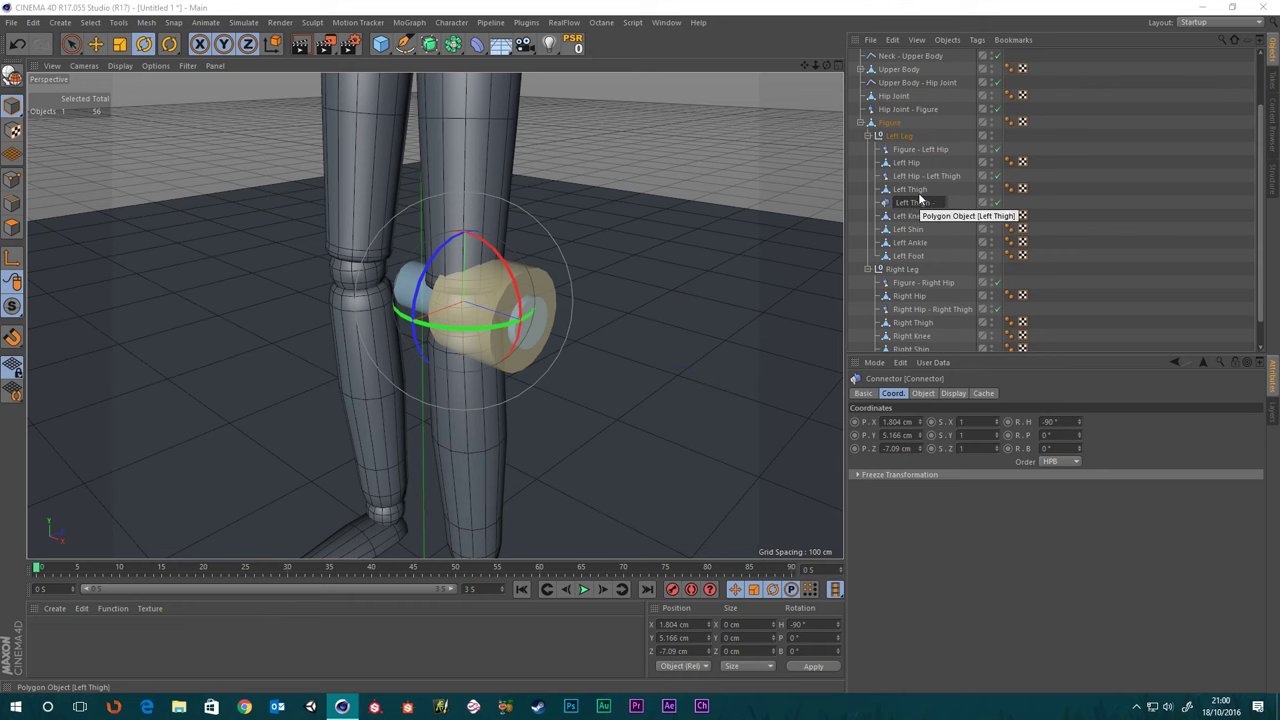
text(Left Kn)
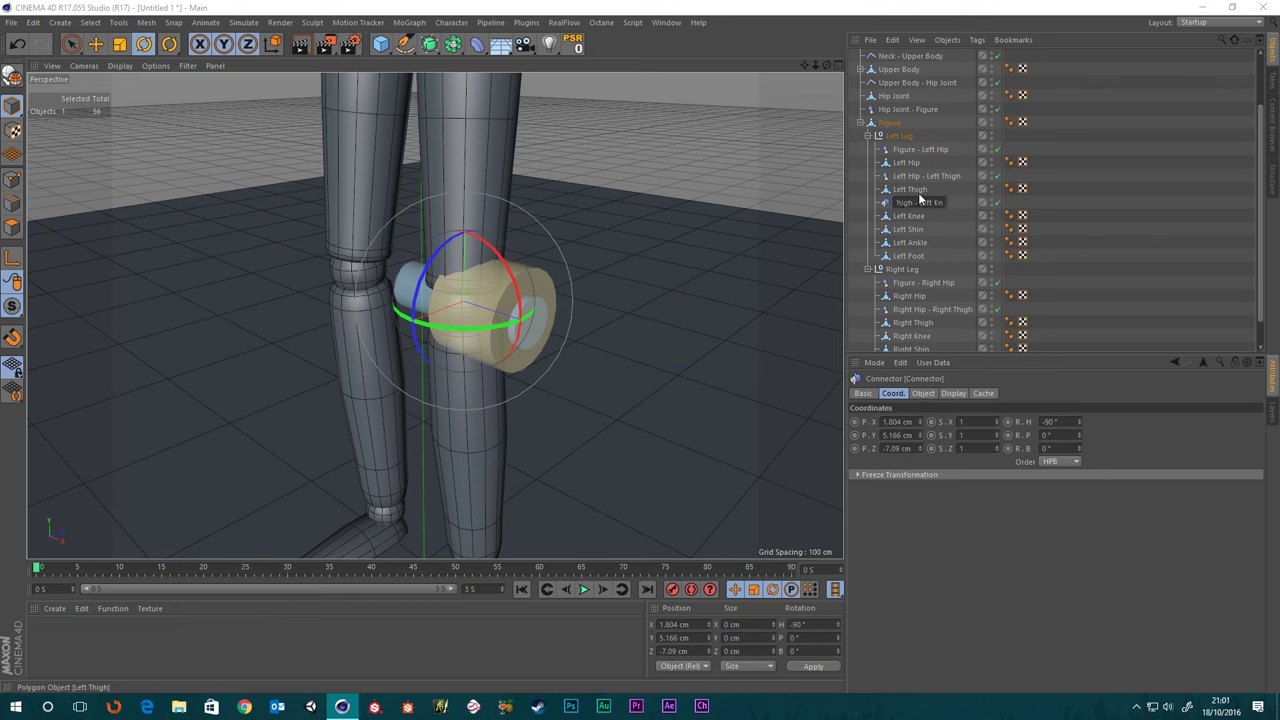
text(ee)
key(Return)
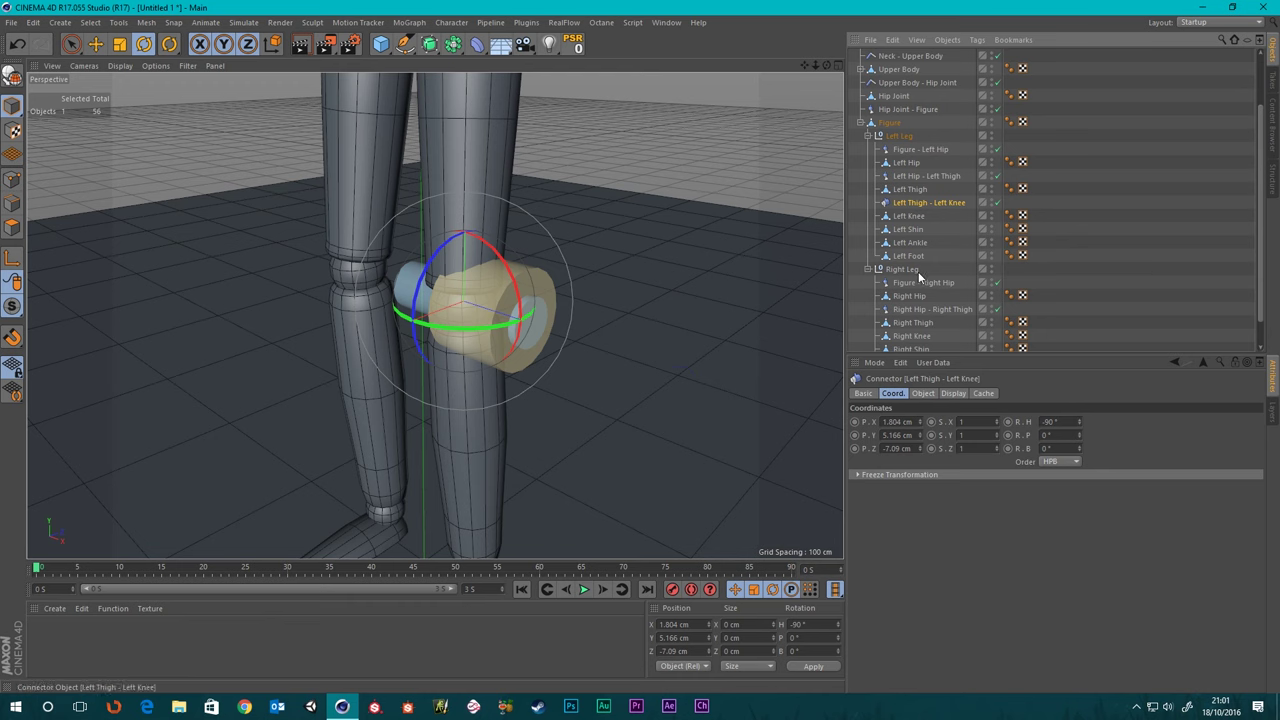
- Assign Left Thigh as Object A and Left Knee as Object B of the Left Thigh - Left Knee connector
click(915, 393)
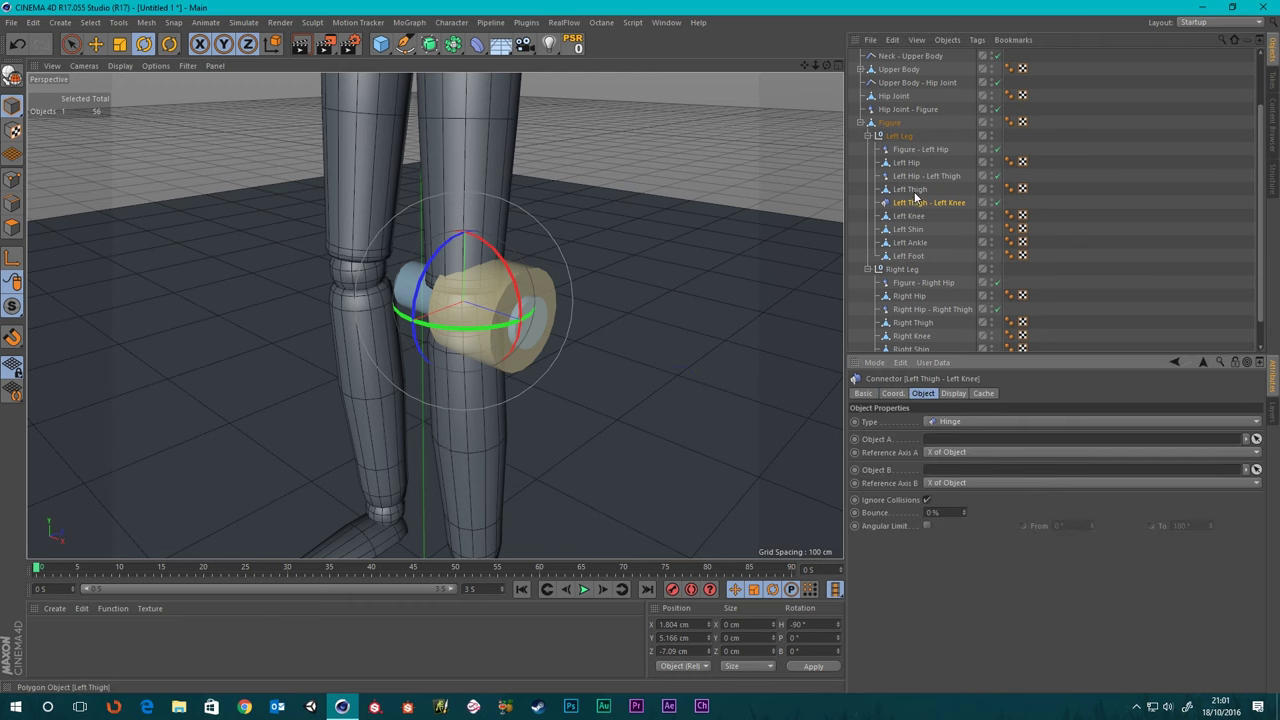
click(911, 192)
drag(911, 192, 950, 446)
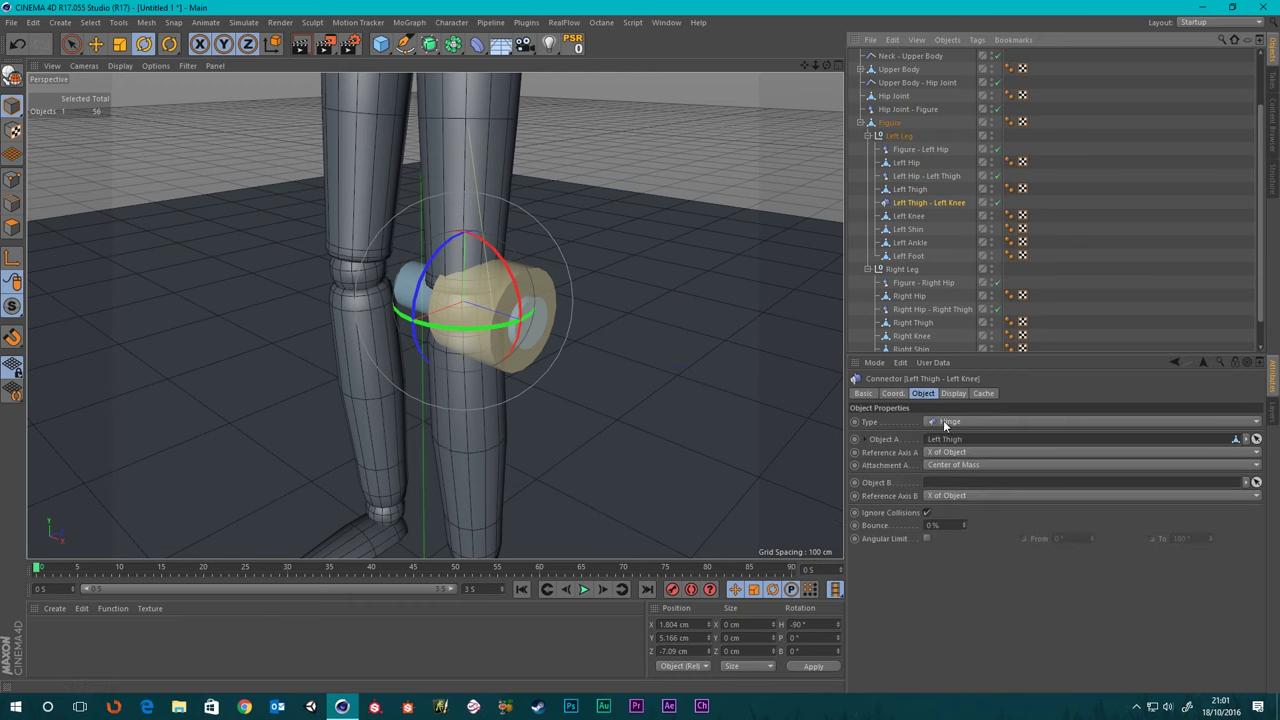
drag(910, 216, 946, 490)
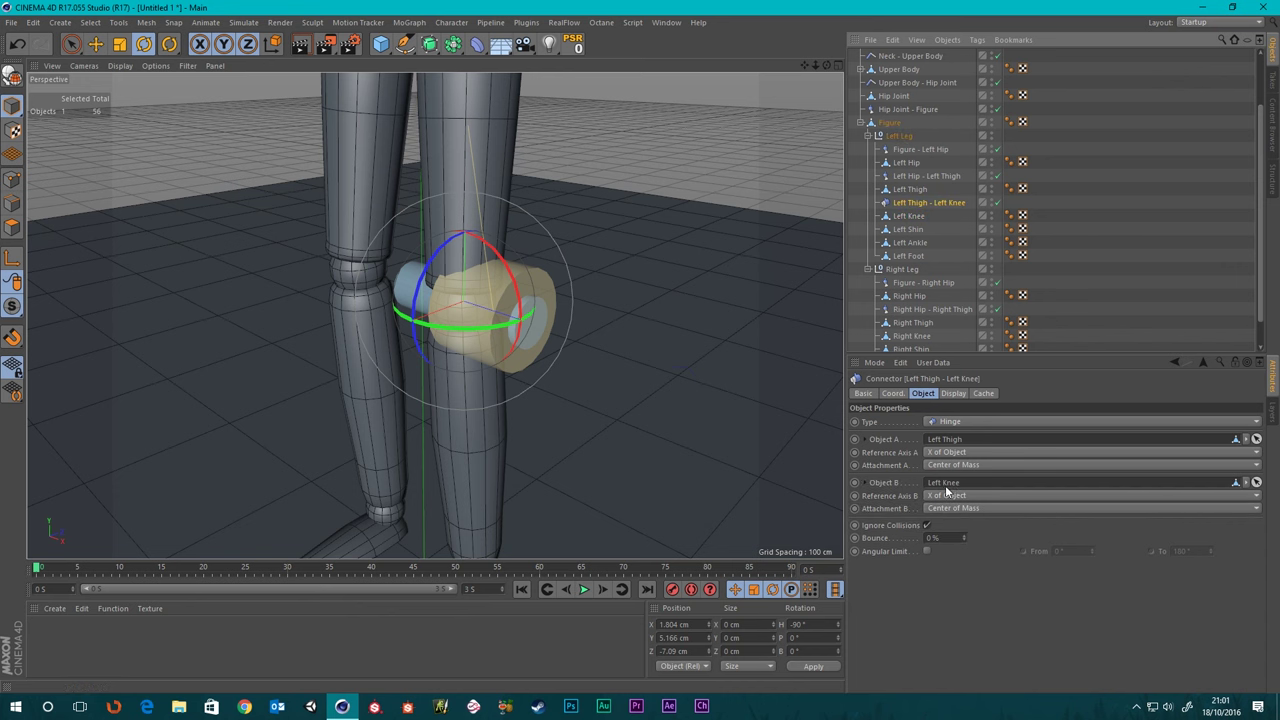
- Enable the Angular Limit on the Left Thigh - Left Knee hinge and inspect its arc at the knee
alt+drag(498, 312, 454, 283)
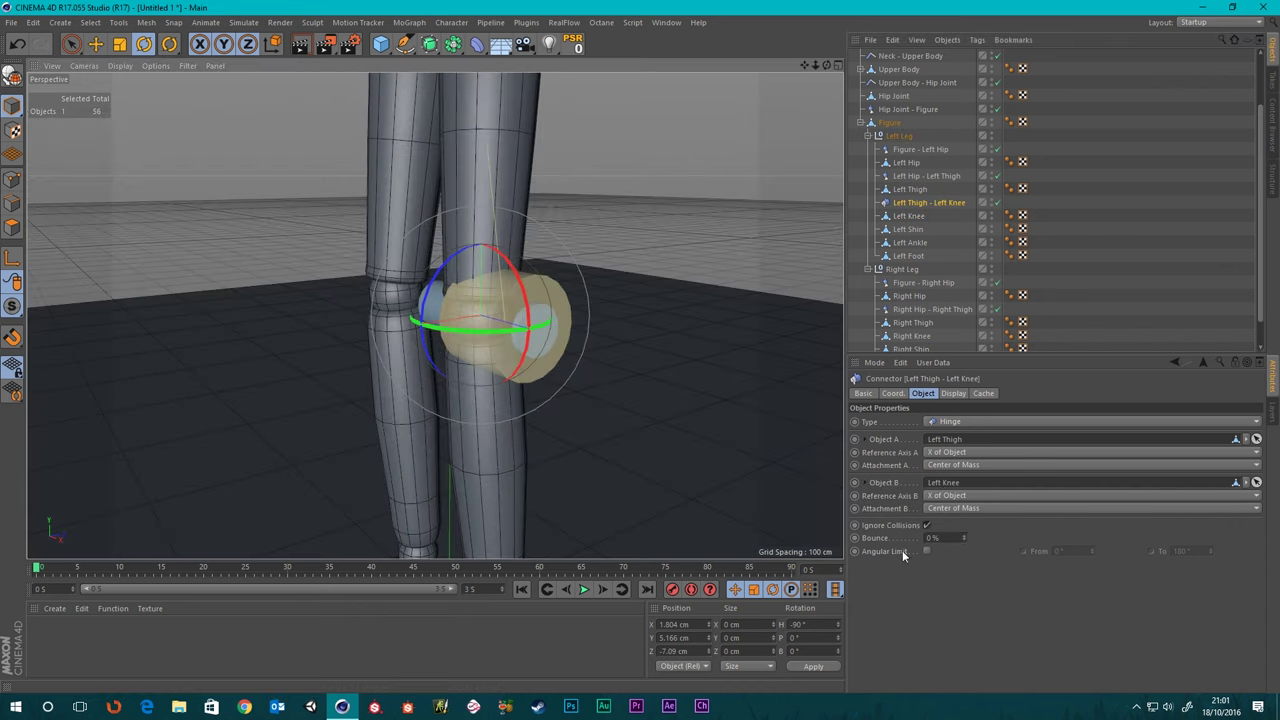
click(927, 552)
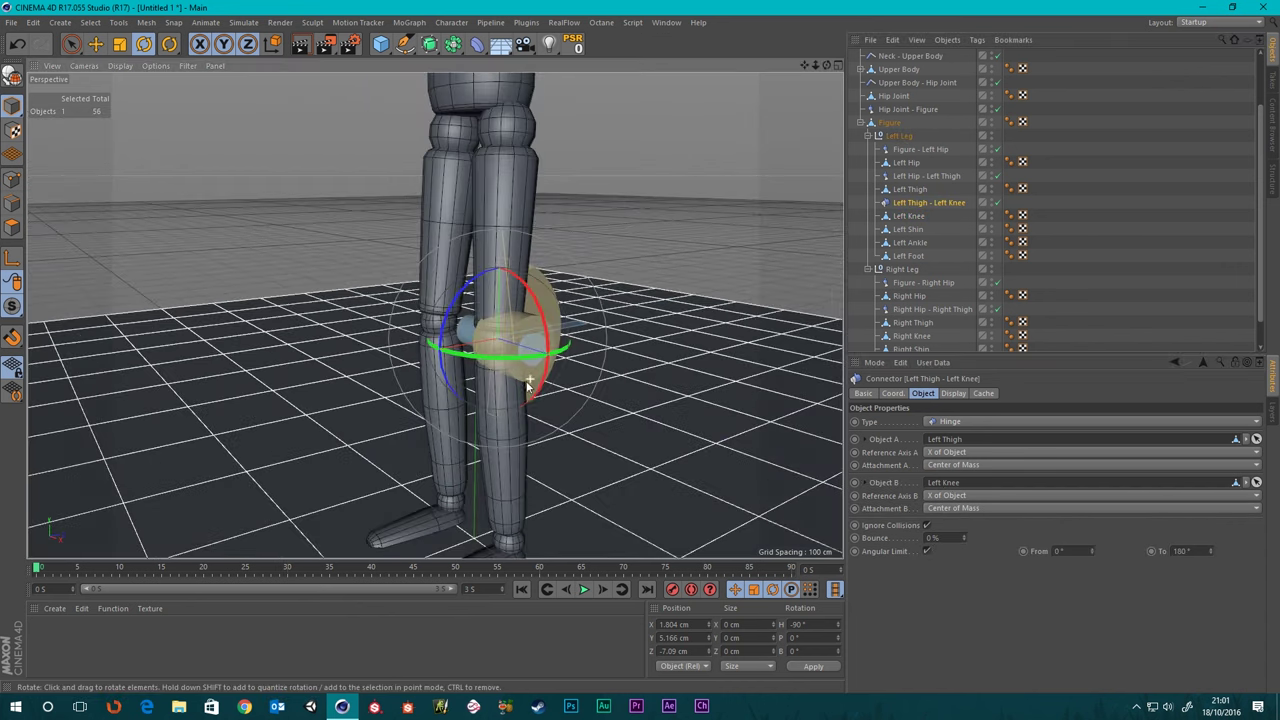
alt+drag(515, 322, 600, 117)
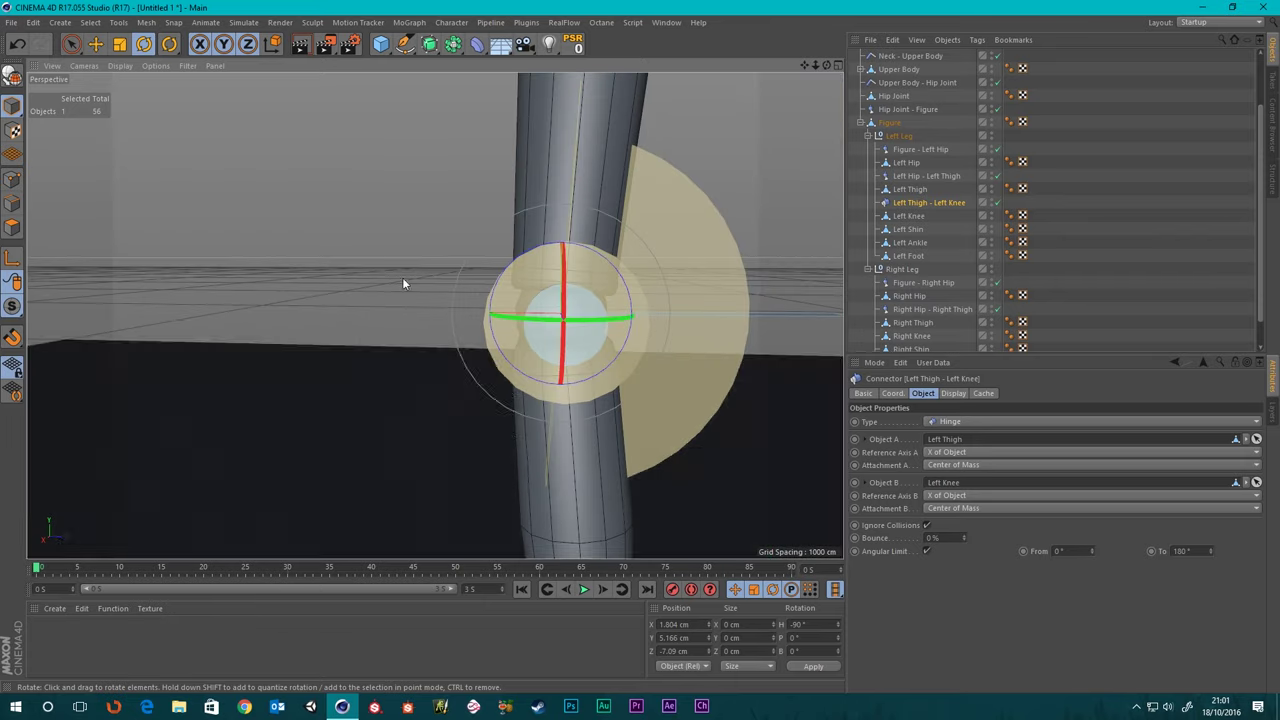
scroll(433, 378, down, 8)
alt+drag(436, 352, 406, 368)
scroll(408, 372, up, 8)
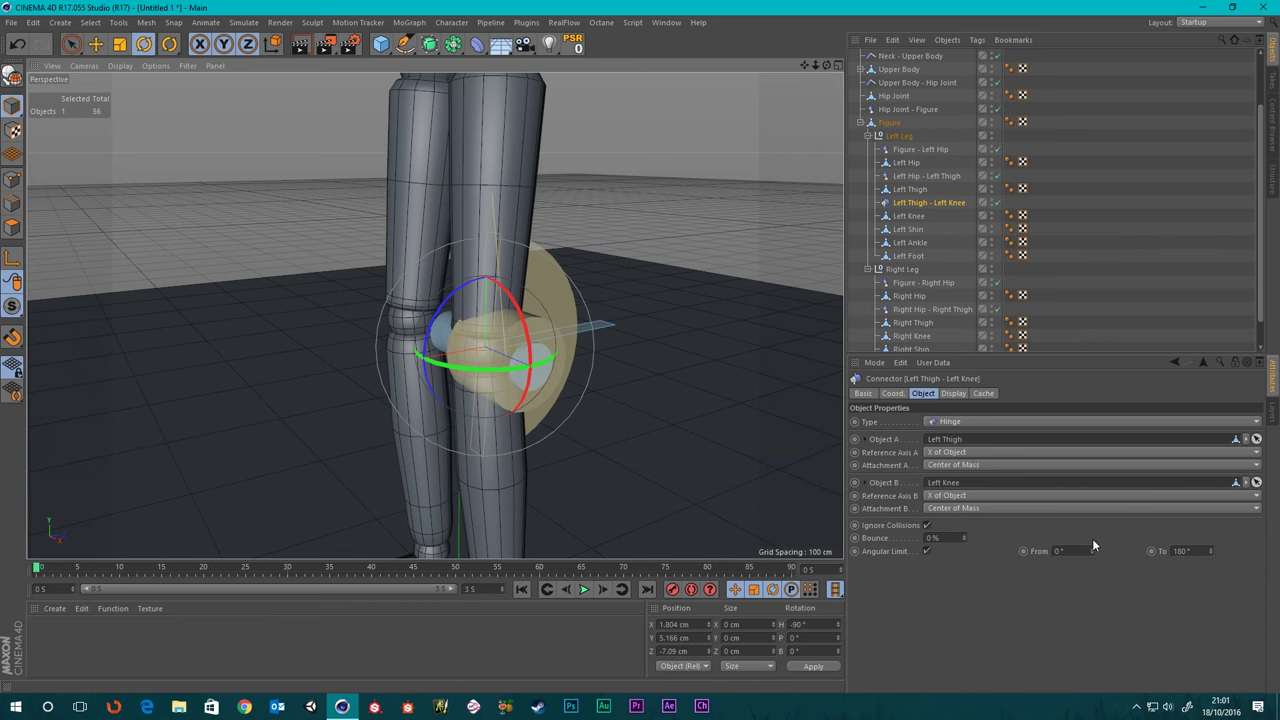
- Set the left knee hinge's angular limit to run from -27° to 13°
double_click(1062, 551)
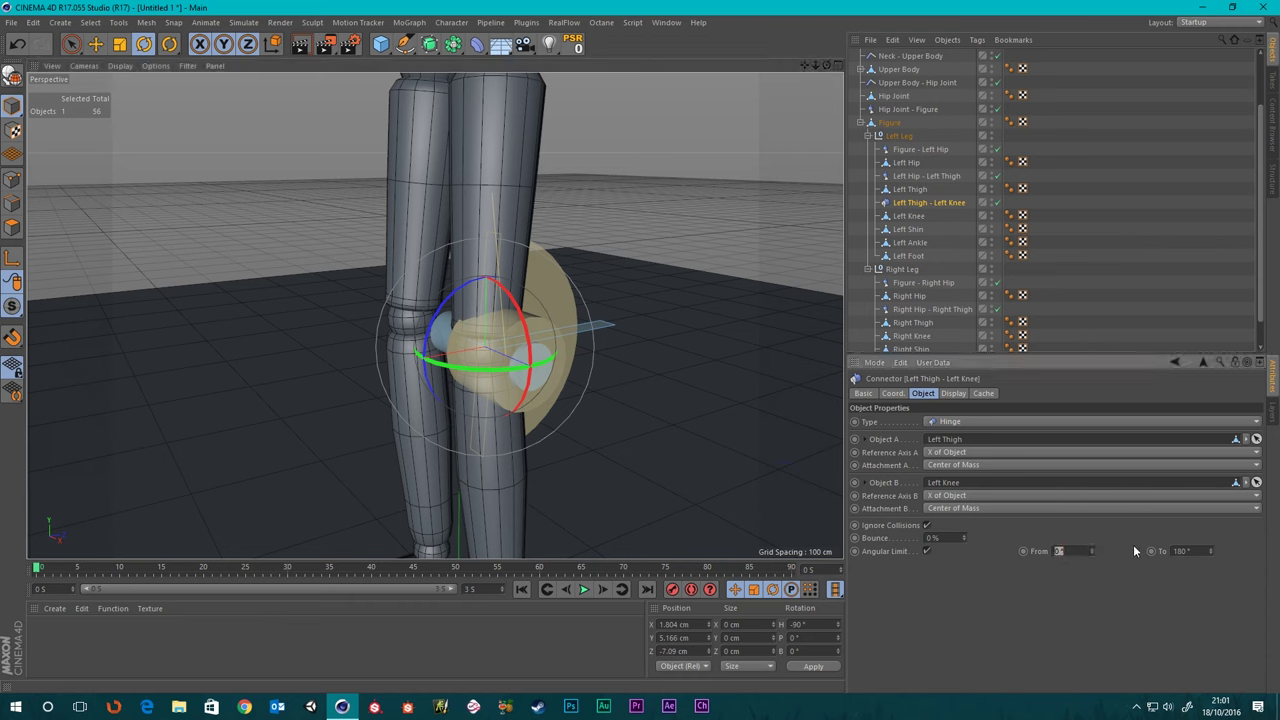
key(BackSpace)
text(-27)
key(Return)
click(1196, 550)
text(13)
key(Return)
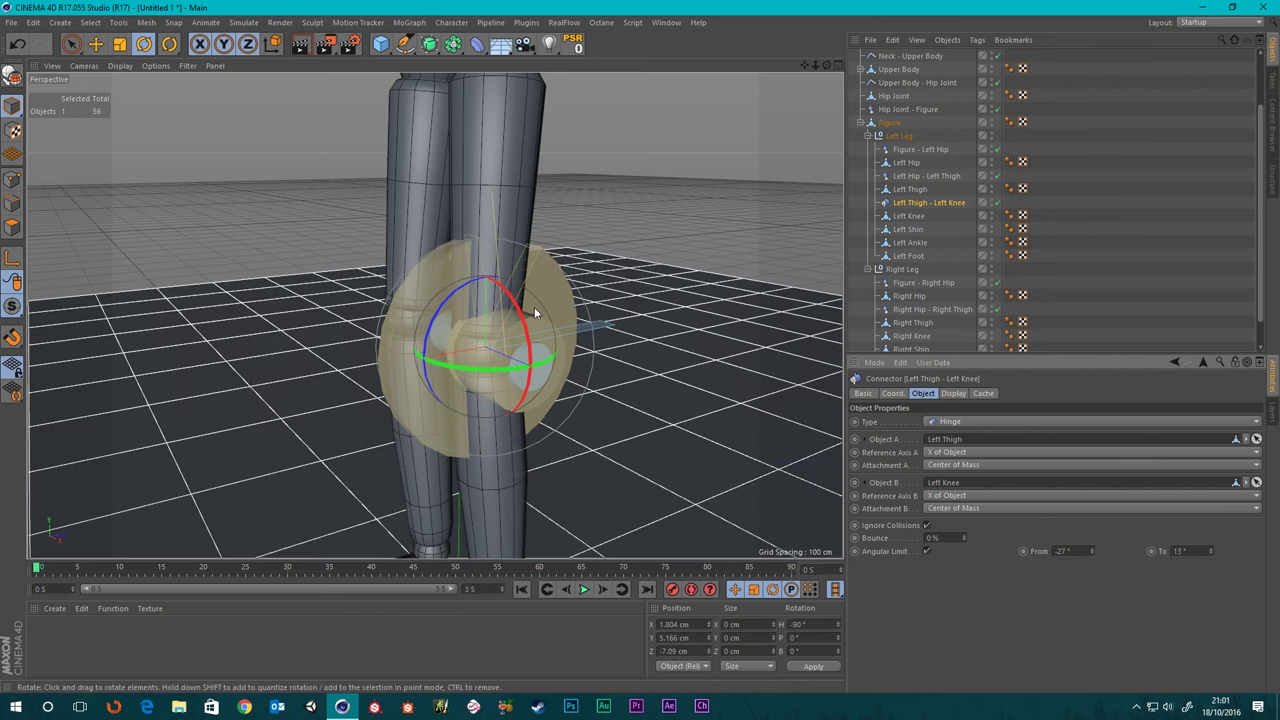
- Set the upper angular limit of the left knee hinge to 183° and check the arc around the knee
alt+drag(524, 348, 544, 372)
scroll(543, 370, down, 4)
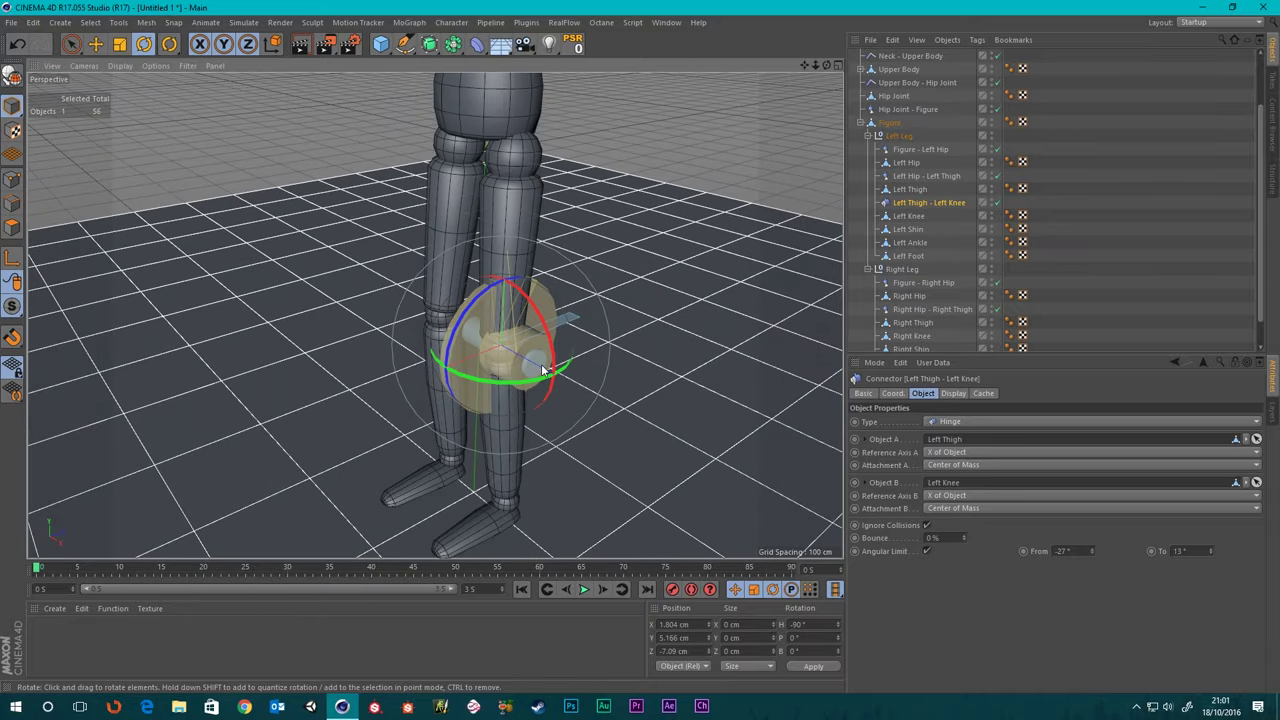
click(1205, 550)
text(18)
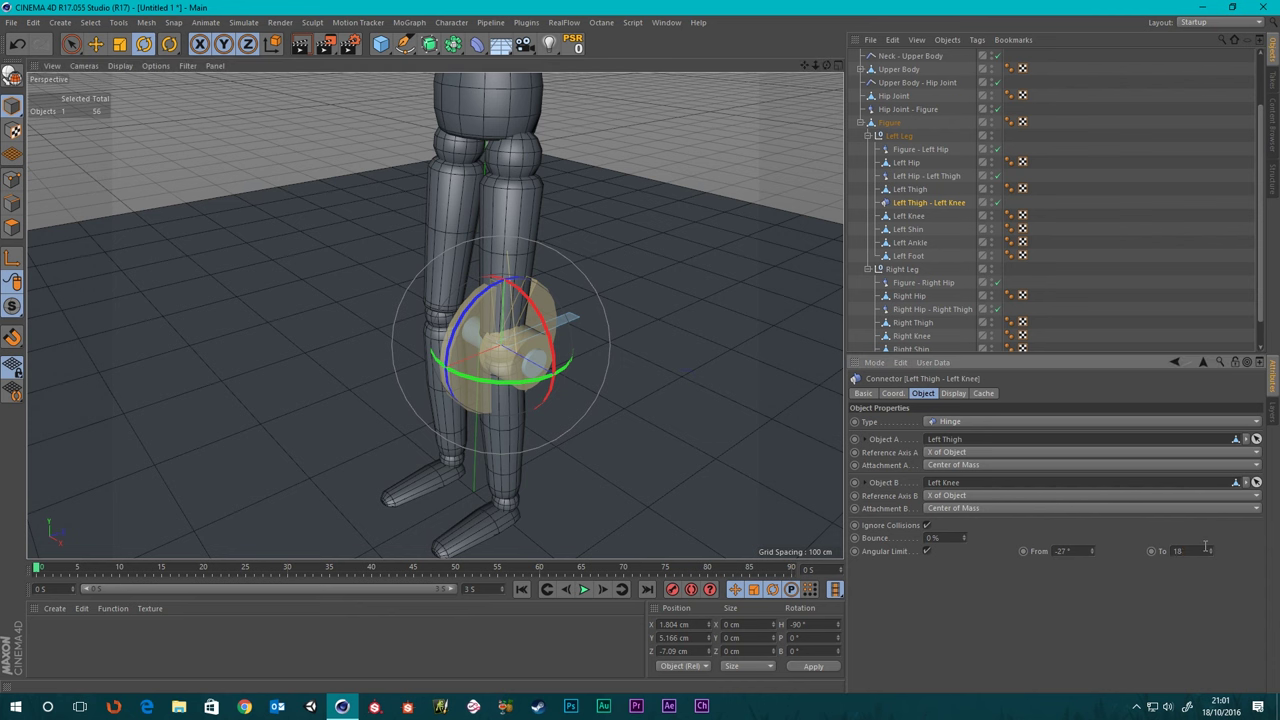
key(Return)
alt+right_drag(471, 471, 600, 226)
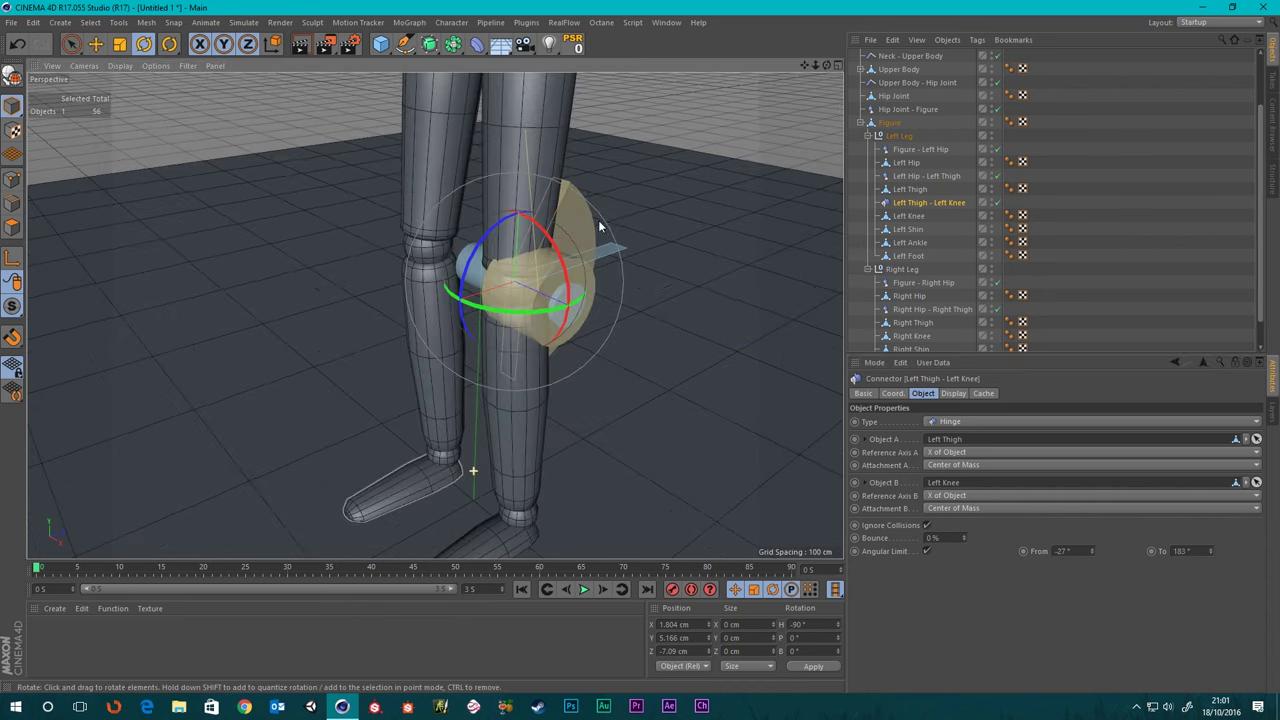
alt+drag(516, 268, 462, 242)
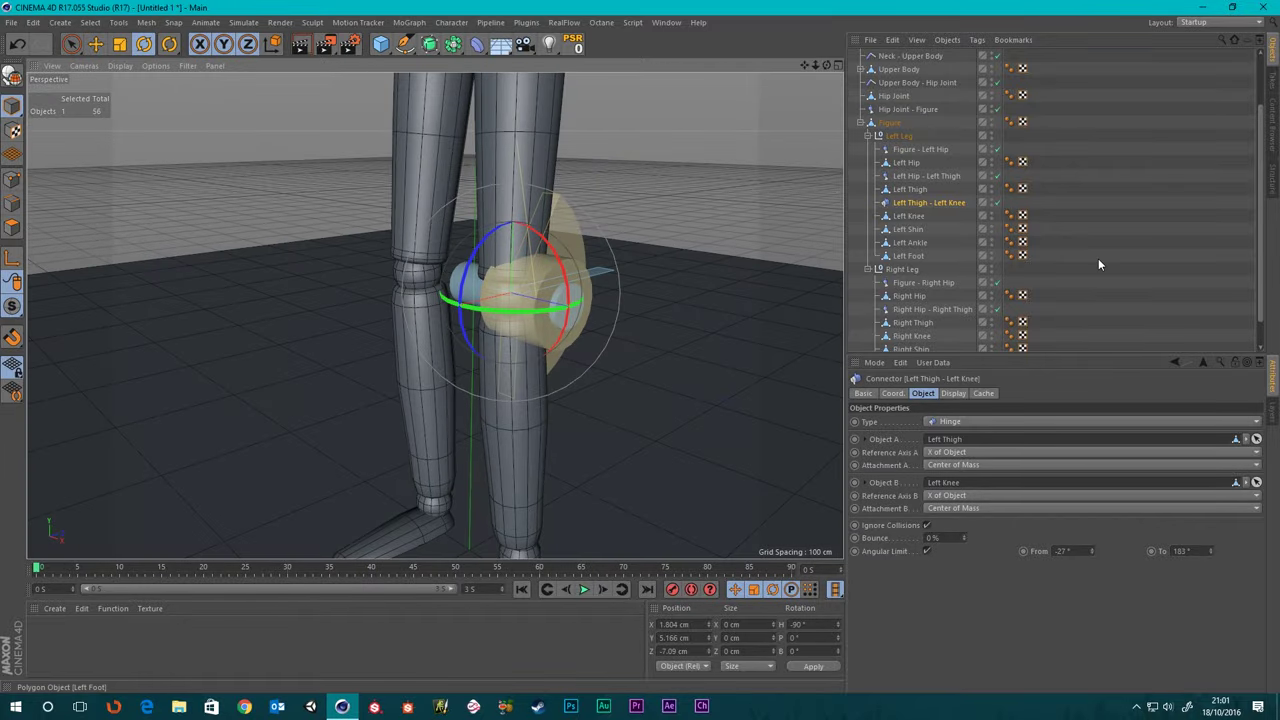
- Duplicate the Left Thigh - Left Knee connector as a child of Right Knee and reset the copy's position to 0 cm
scroll(1089, 254, down, 2)
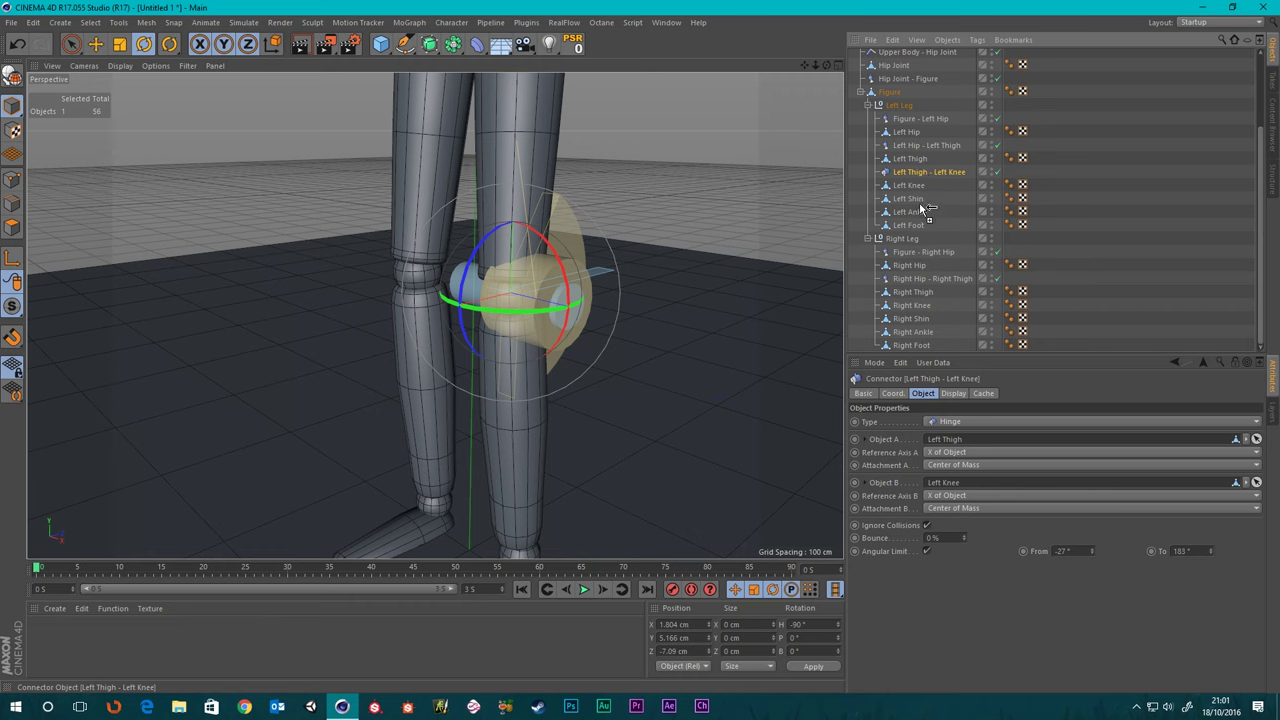
ctrl+drag(920, 311, 918, 306)
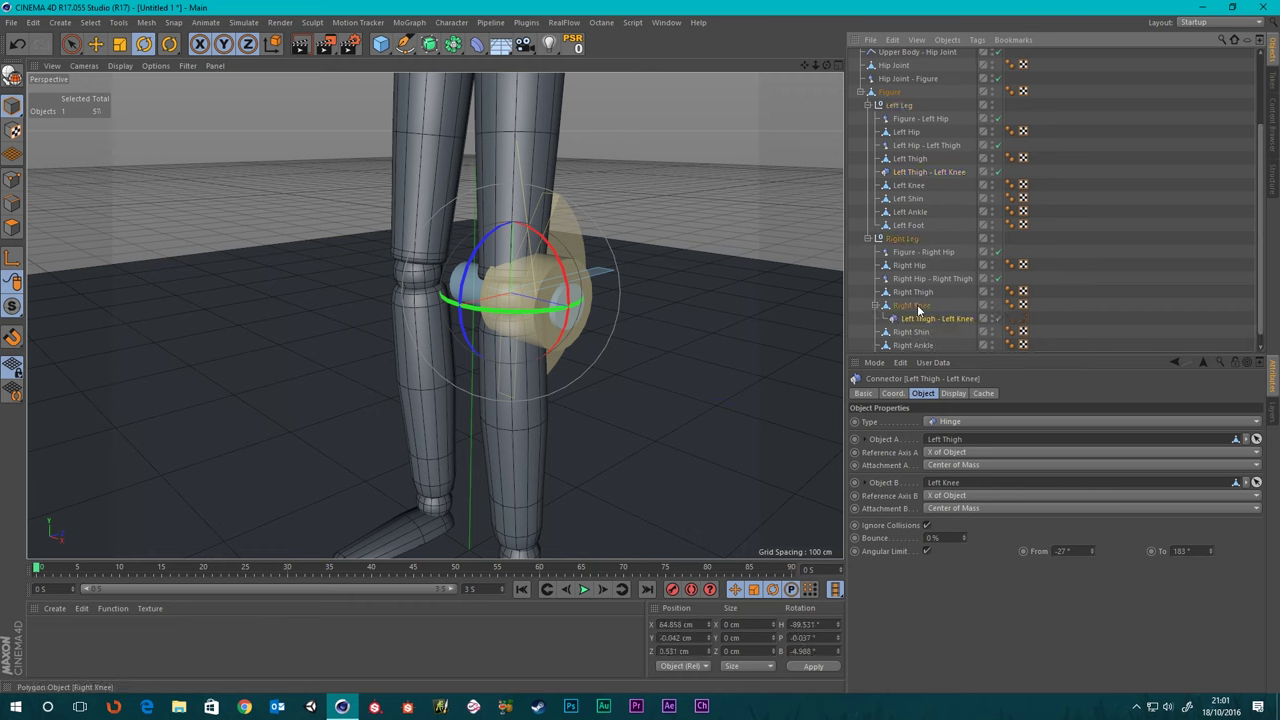
click(893, 393)
right_click(920, 422)
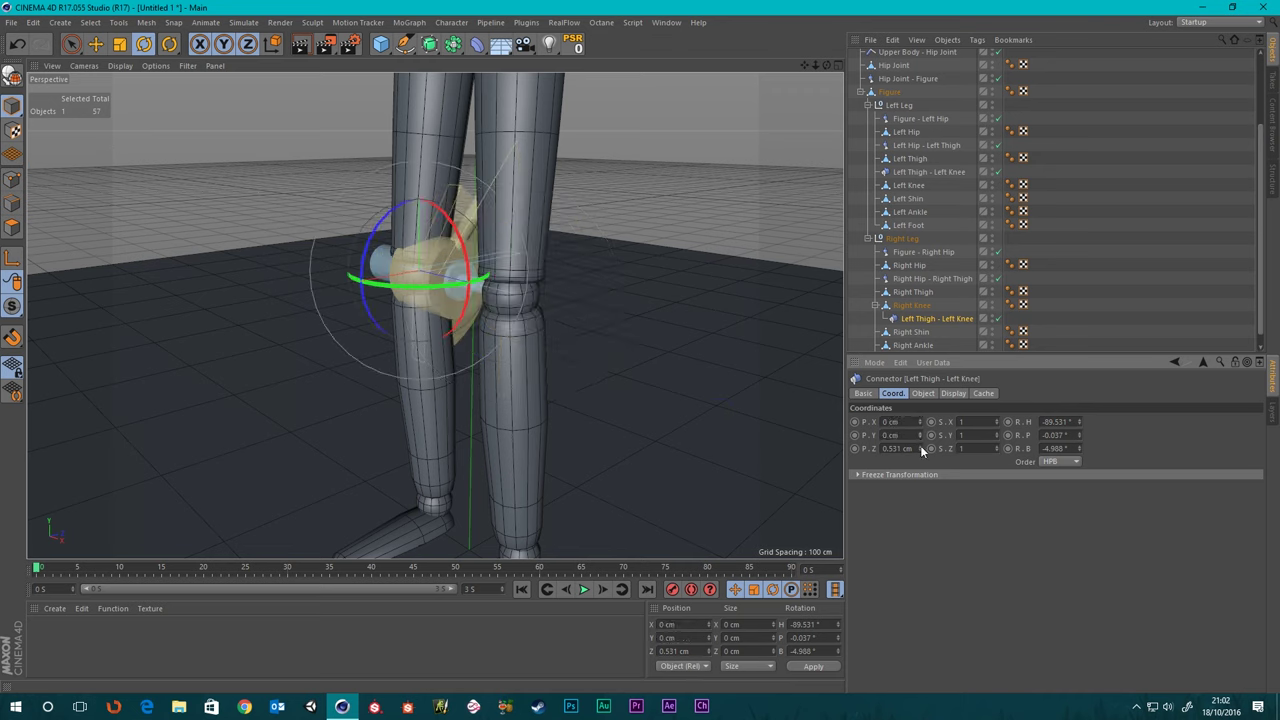
right_click(920, 448)
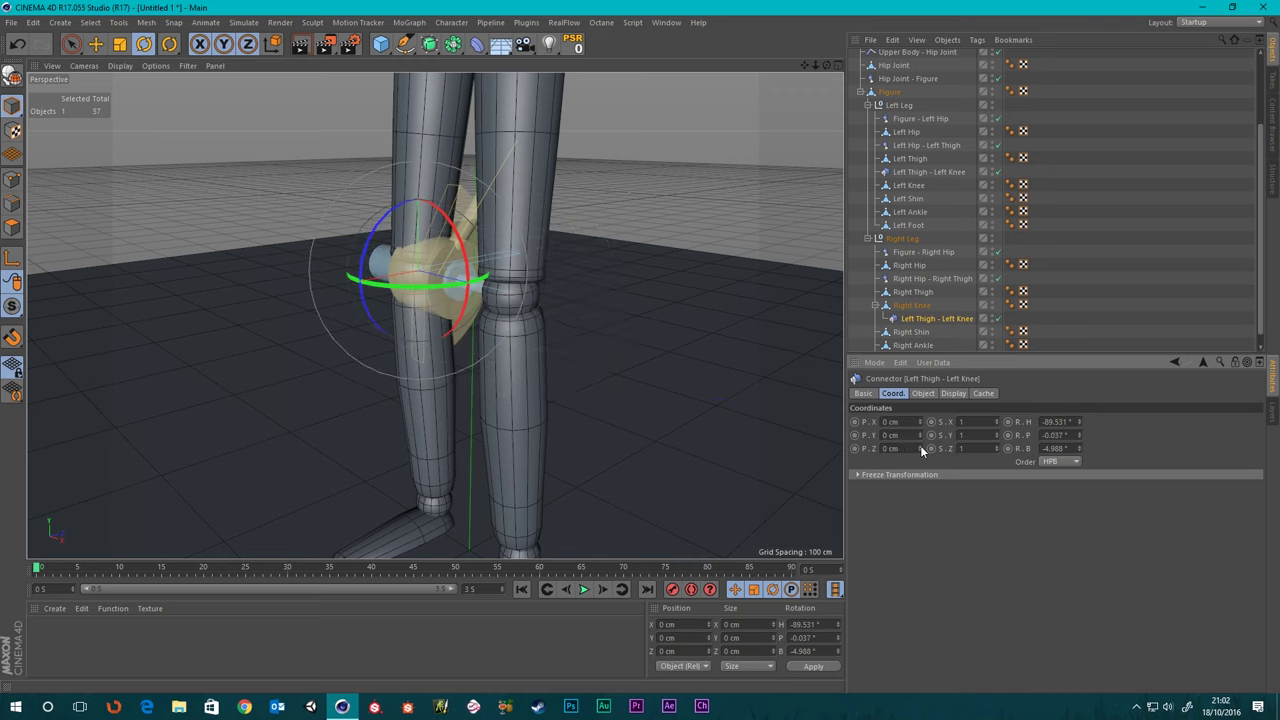
- Move the copied connector to between Right Thigh and Right Knee, and rename it "Right Thigh - Right Knee"
click(930, 172)
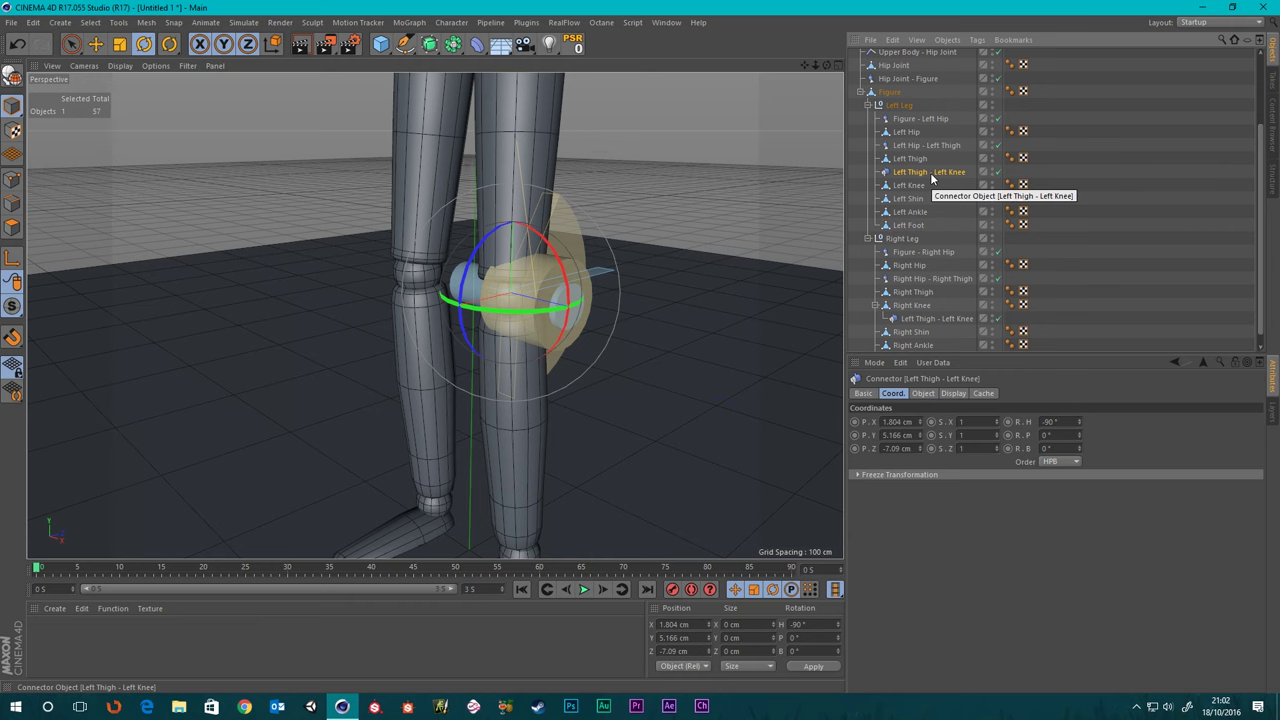
drag(925, 318, 916, 304)
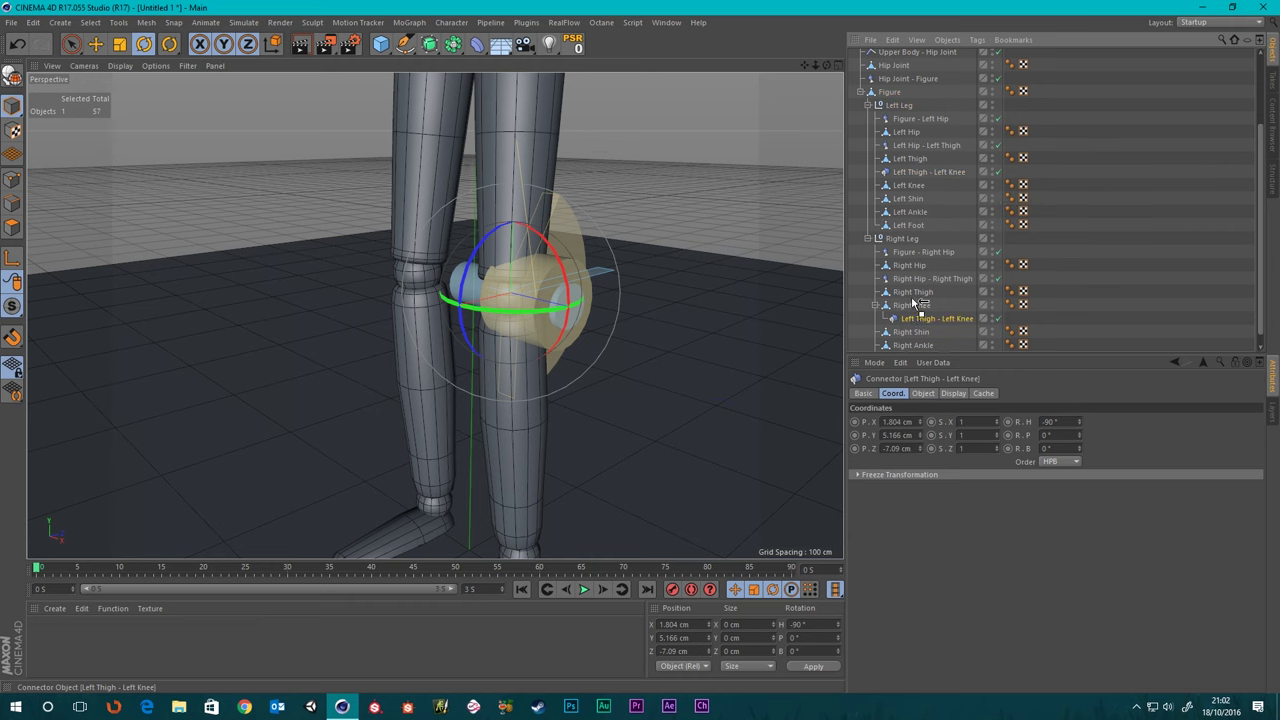
double_click(952, 308)
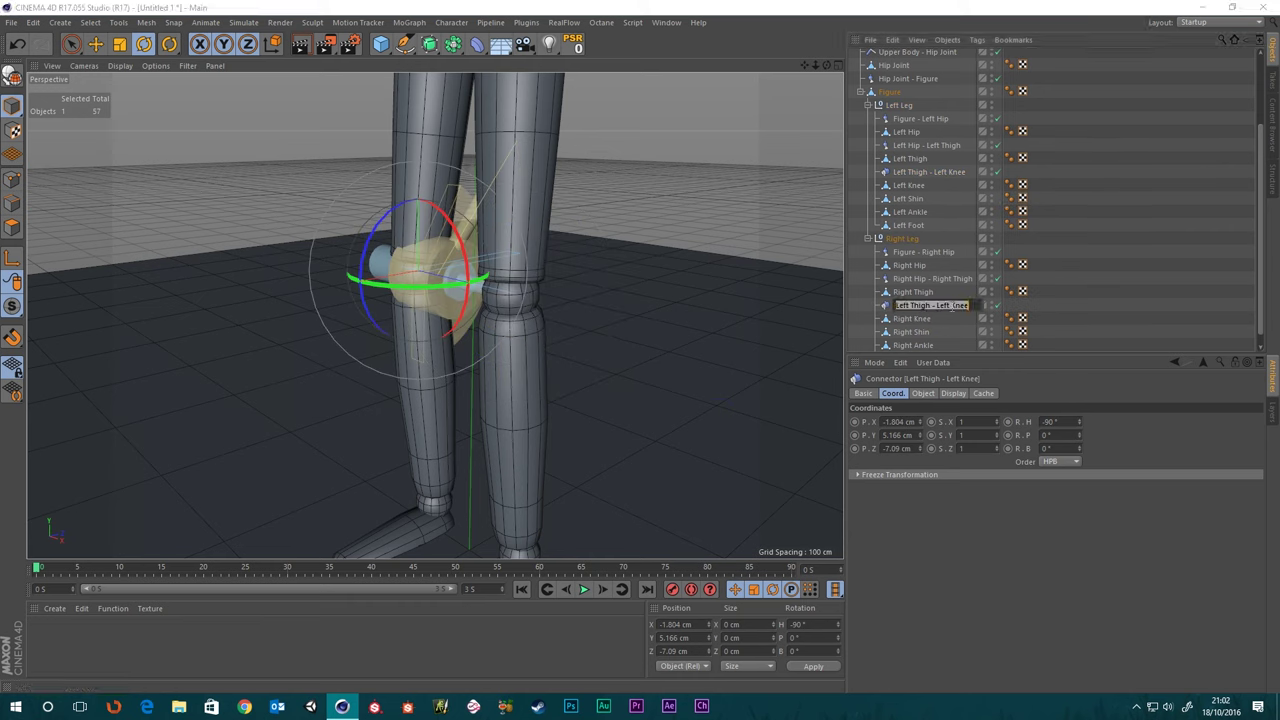
click(914, 305)
key(BackSpace)
key(BackSpace)
key(BackSpace)
key(BackSpace)
key(BackSpace)
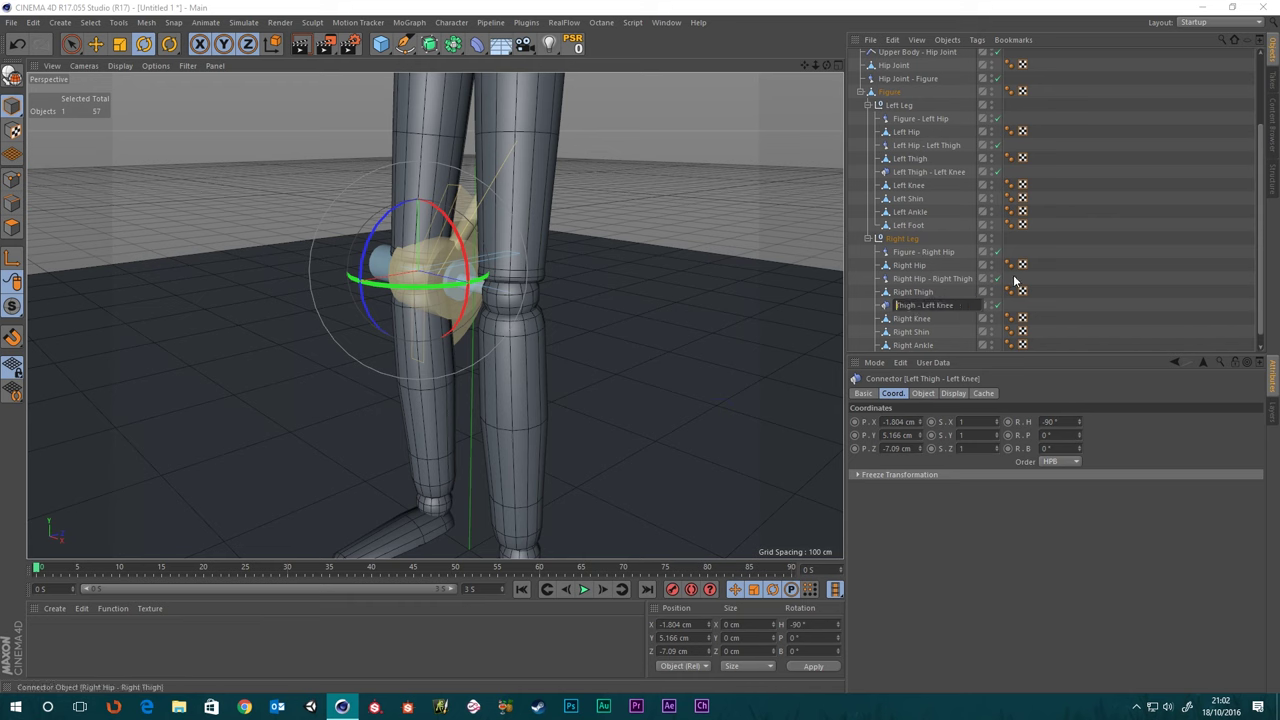
text(Right Thigh - Right)
key(Return)
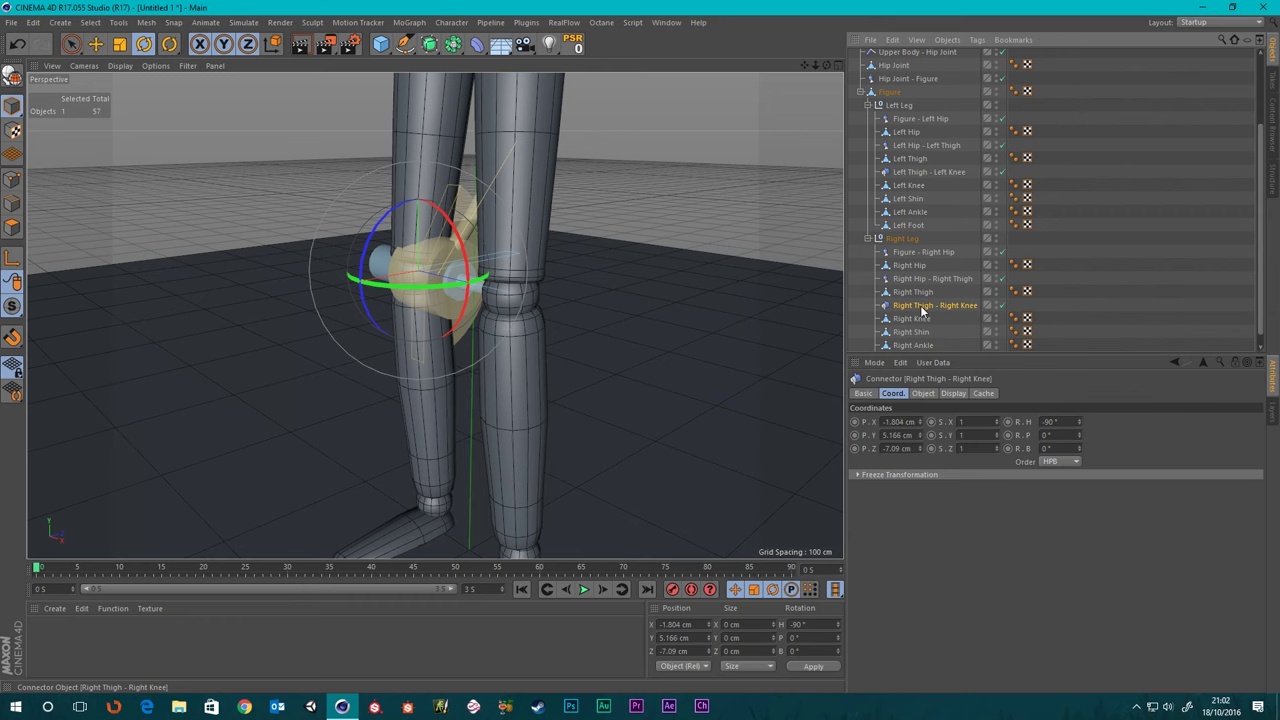
- Assign Right Thigh as Object A and Right Knee as Object B of the Right Thigh - Right Knee connector
click(923, 393)
drag(926, 297, 966, 447)
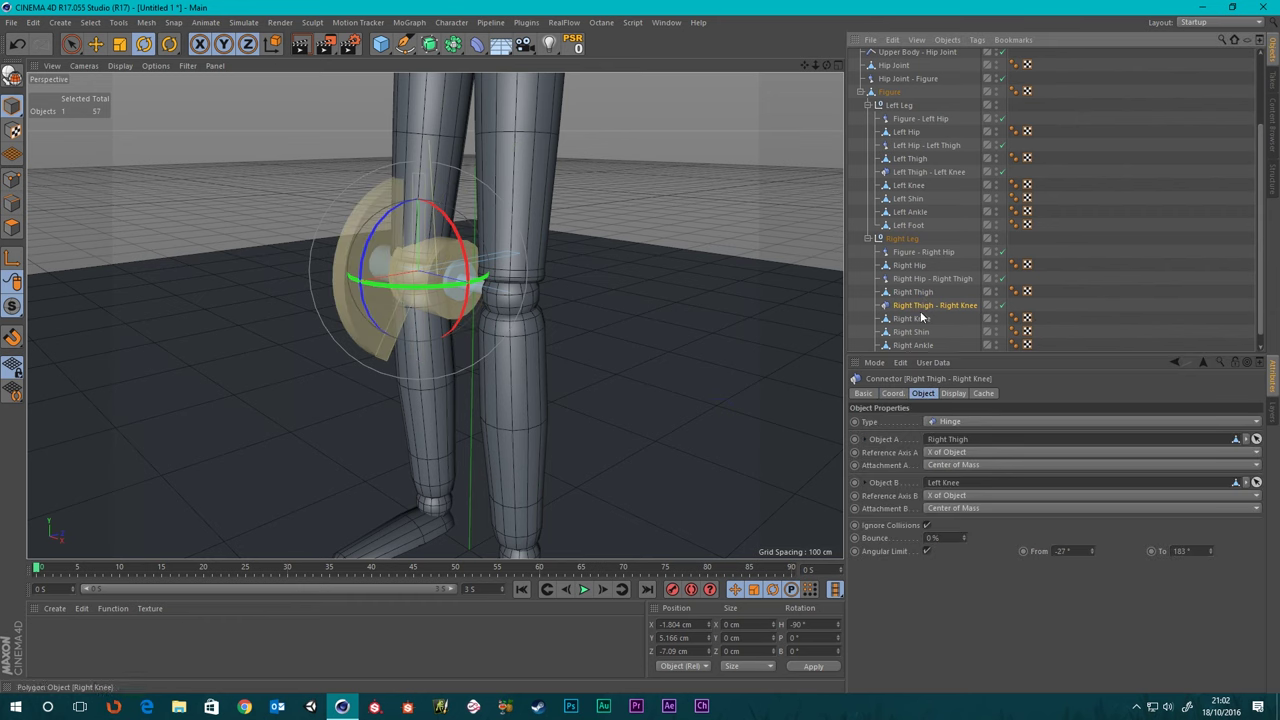
drag(920, 320, 950, 483)
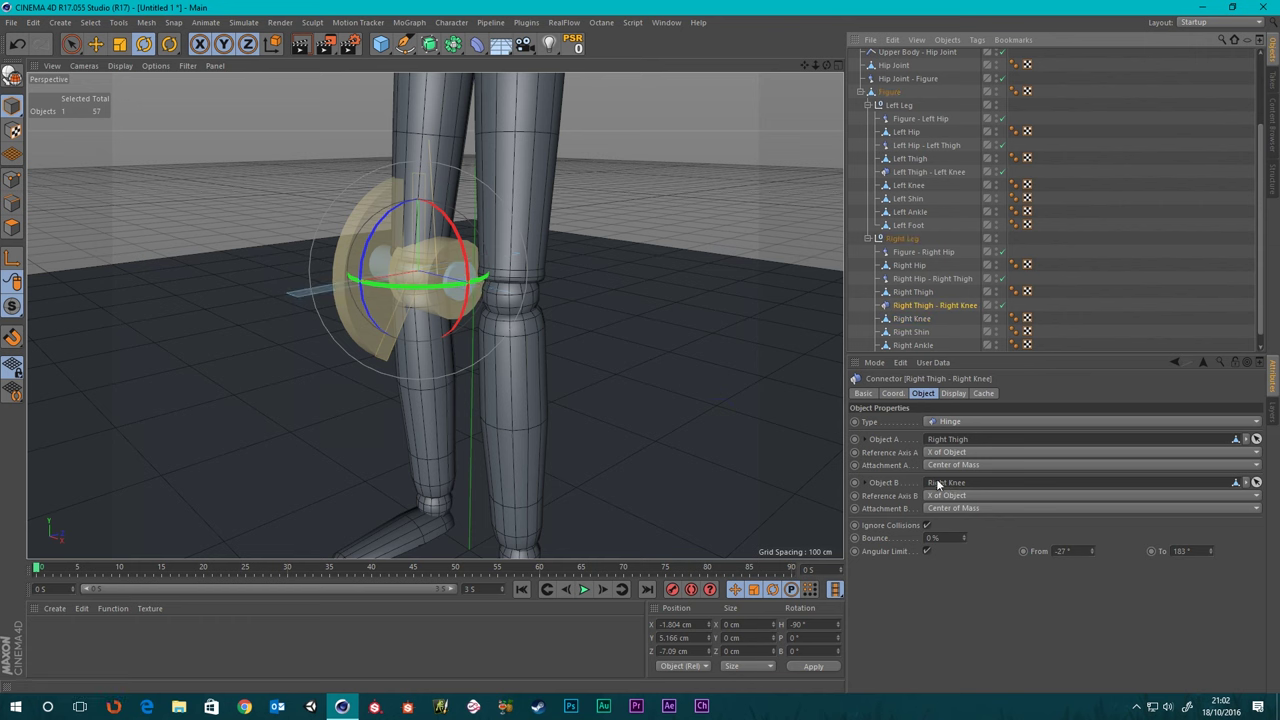
mouse_move(432, 290)
alt+mouse_down()
mouse_move(751, 282)
mouse_move(779, 294)
mouse_move(535, 310)
mouse_move(334, 276)
mouse_move(430, 270)
alt+mouse_up()
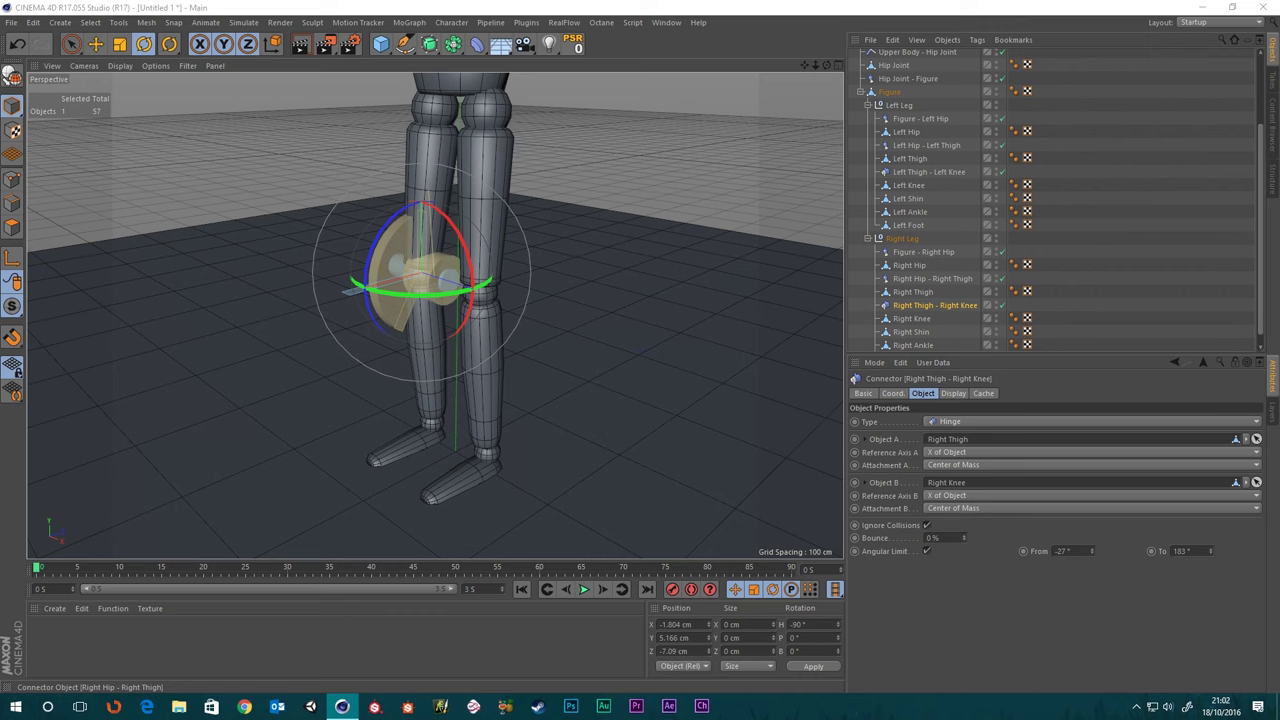
- Rotate the Right Thigh - Right Knee connector to a heading of -270° and compare it with the left knee's connector
click(923, 308)
alt+drag(371, 318, 682, 134)
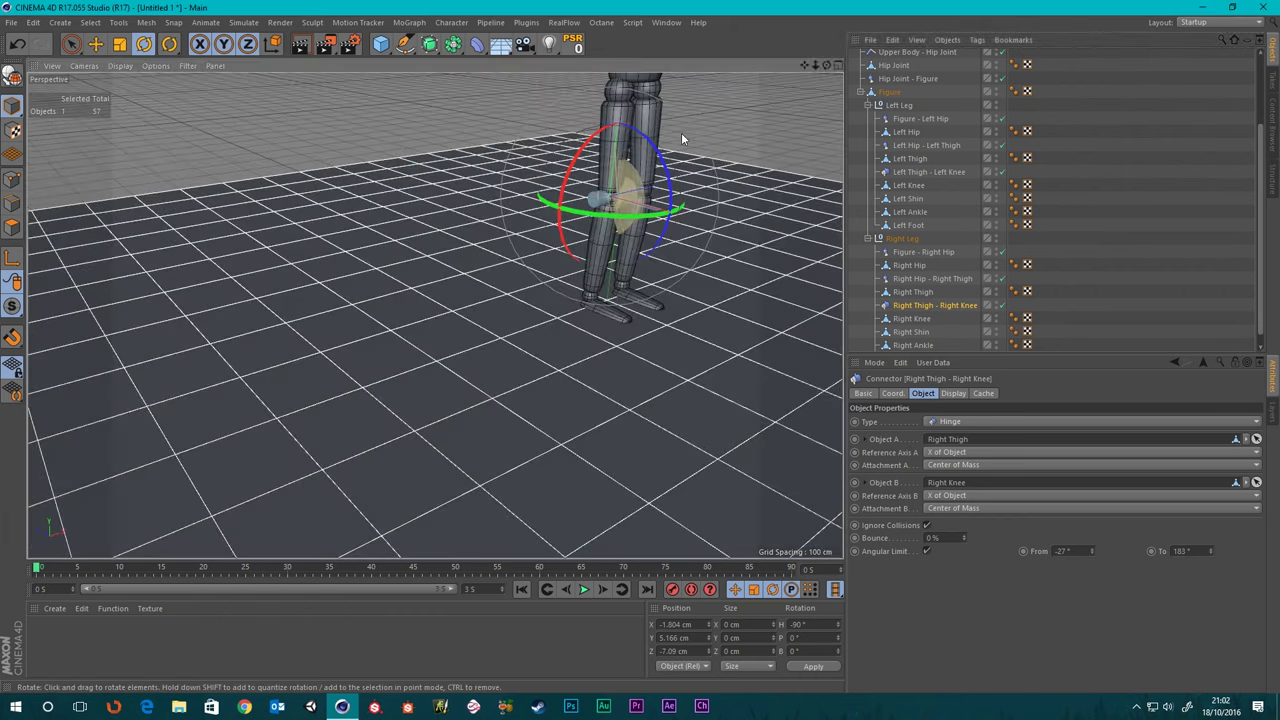
scroll(660, 165, up, 5)
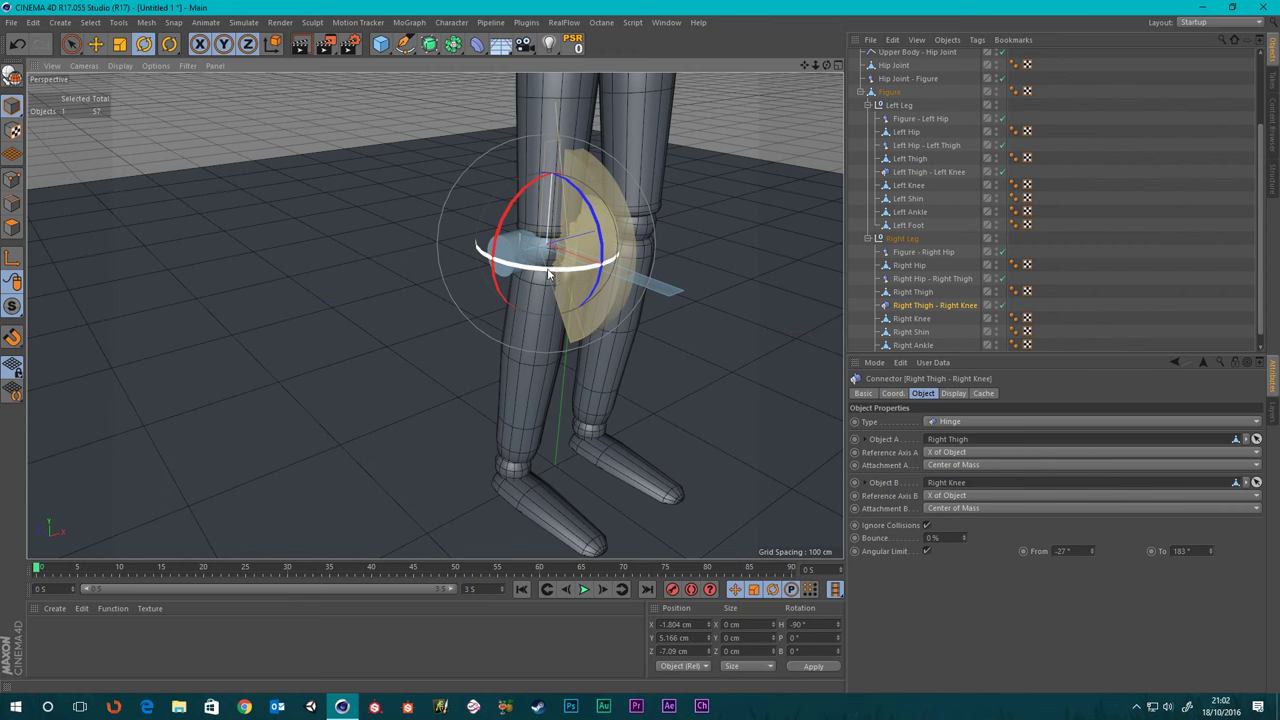
drag(548, 271, 533, 245)
scroll(532, 244, down, 4)
scroll(379, 222, down, 4)
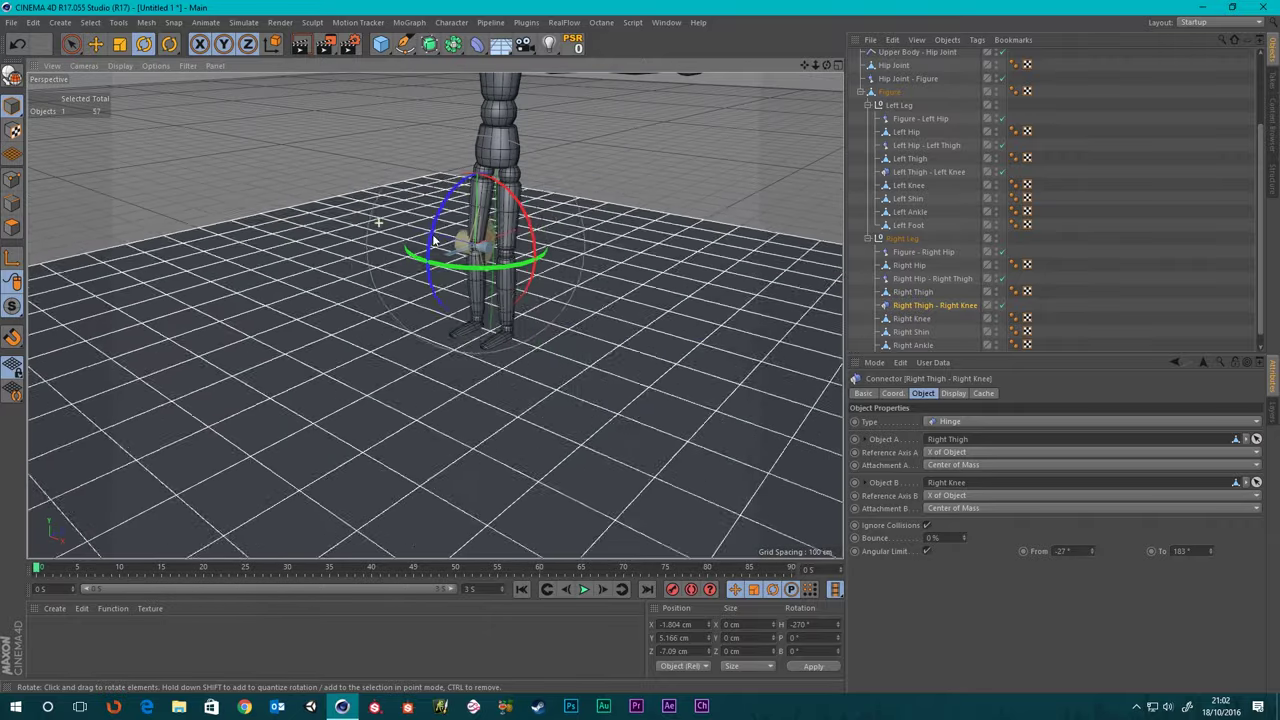
alt+middle_drag(434, 258, 443, 305)
scroll(443, 305, up, 4)
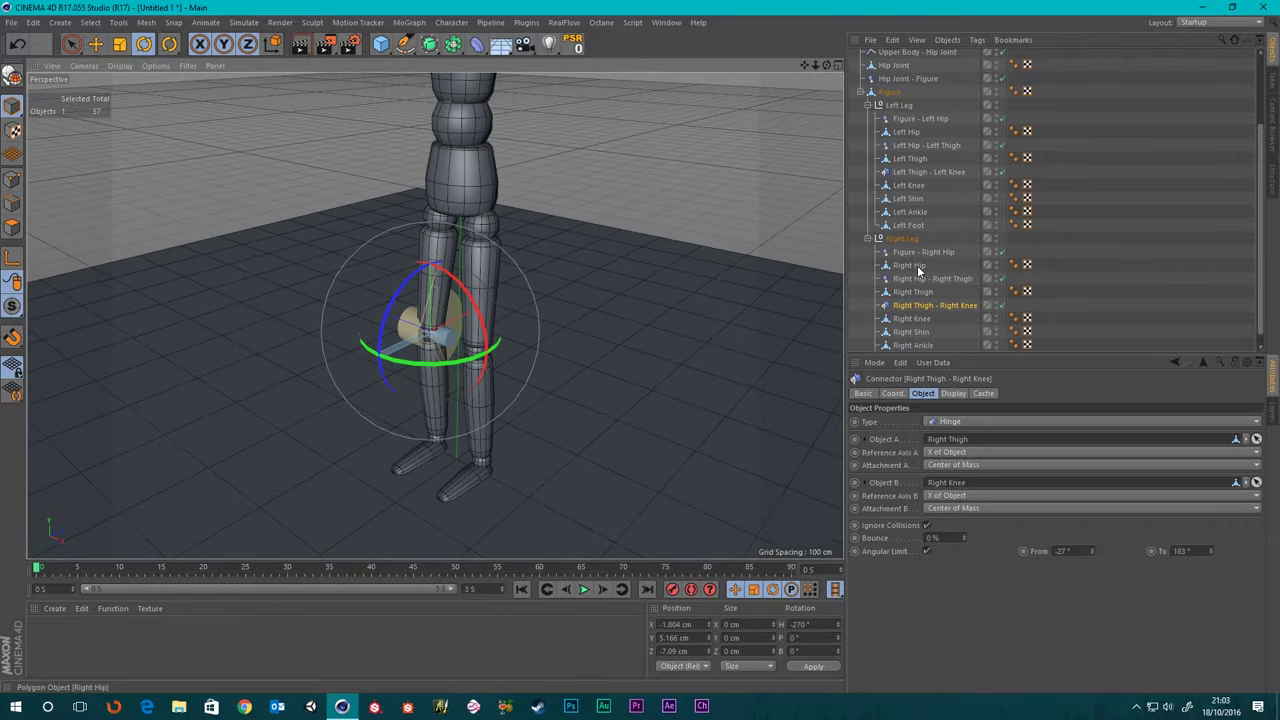
click(918, 172)
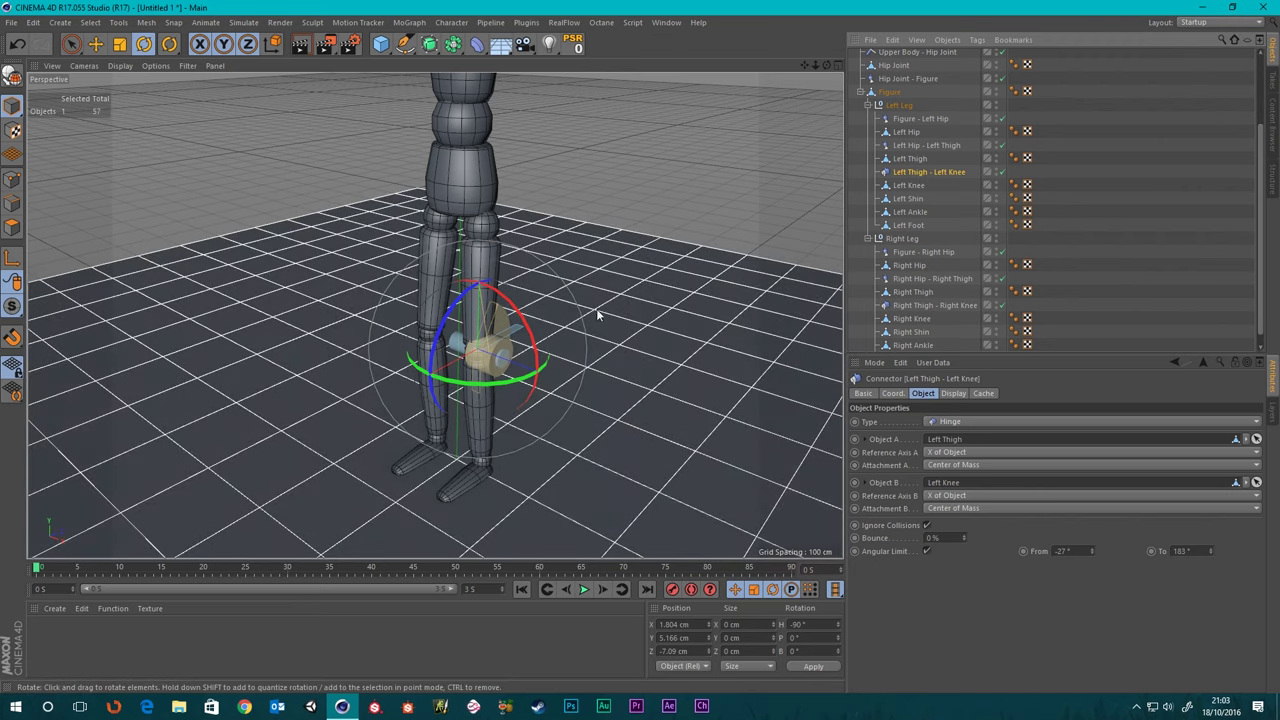
- Play the simulation to test both knee hinges, stop it and return to the start of the animation
click(712, 150)
scroll(456, 364, down, 3)
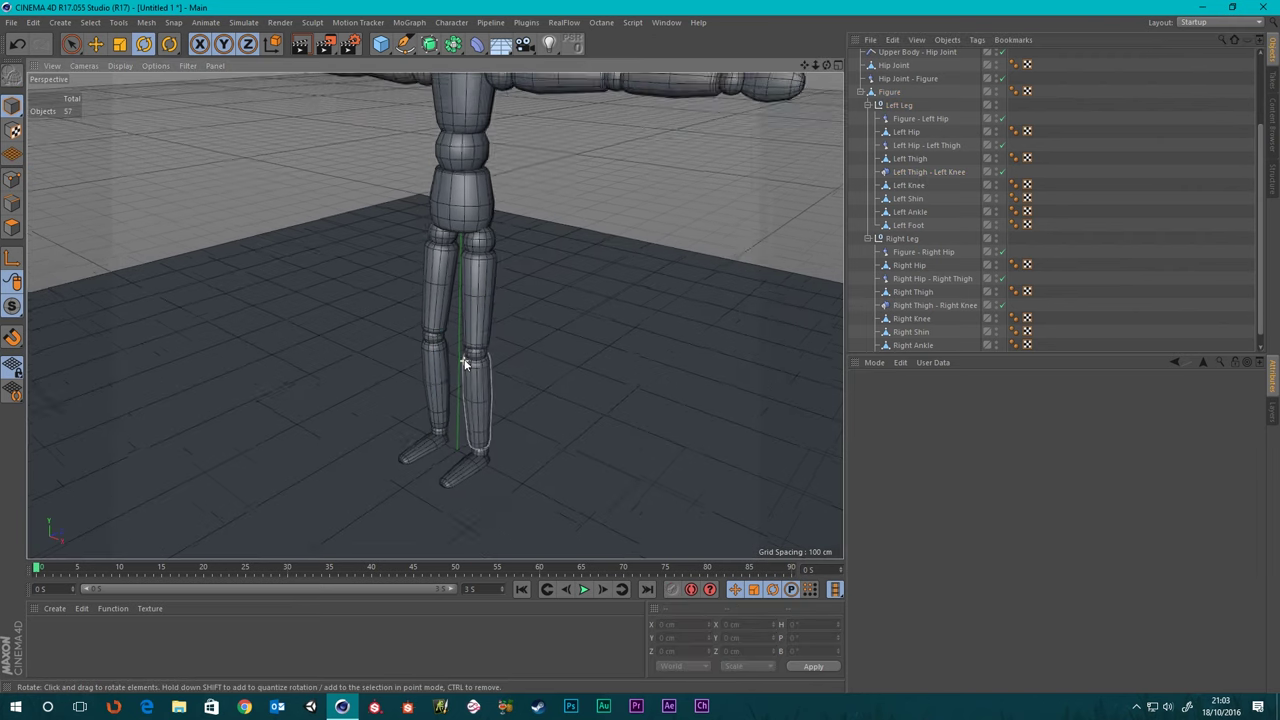
click(586, 592)
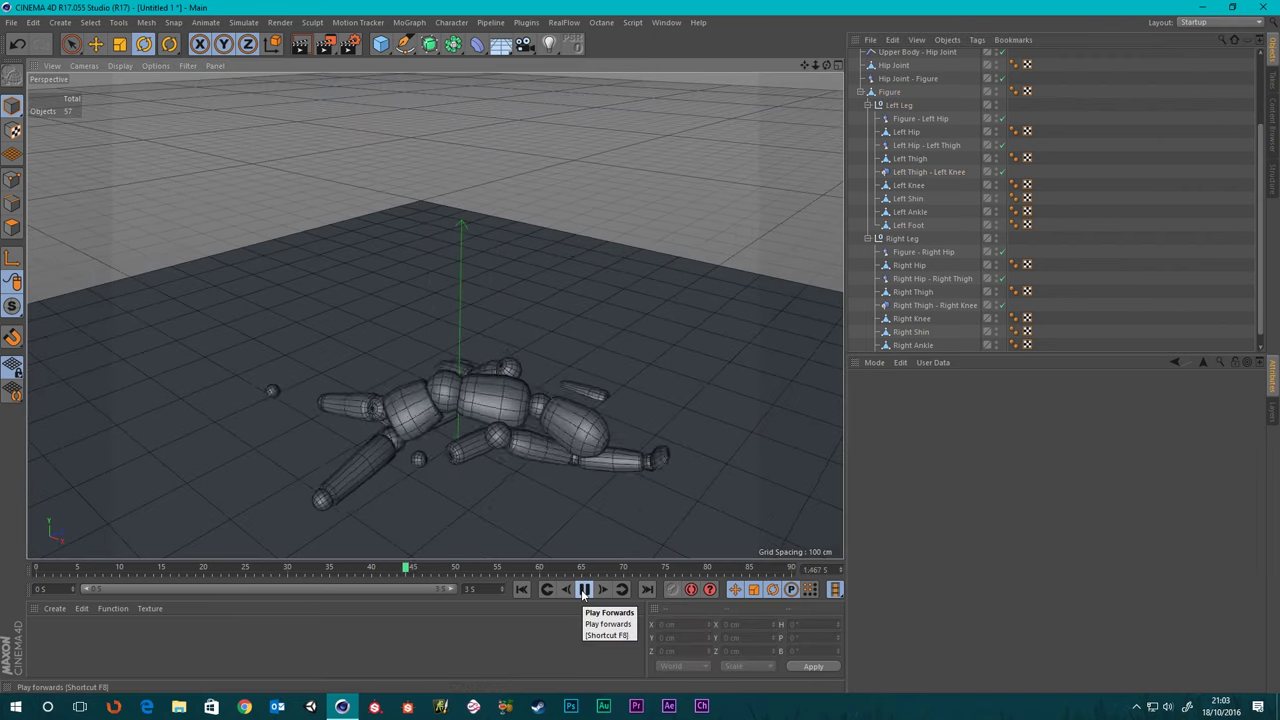
click(584, 591)
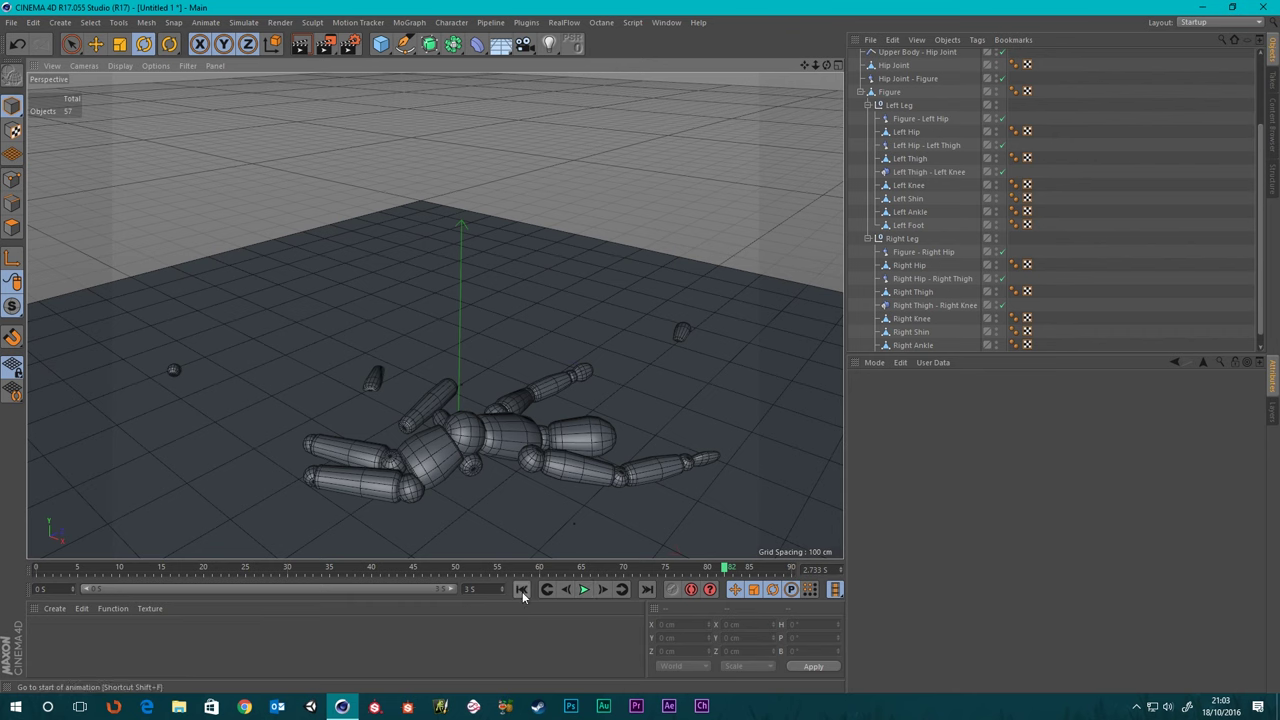
click(522, 590)
scroll(523, 364, up, 10)
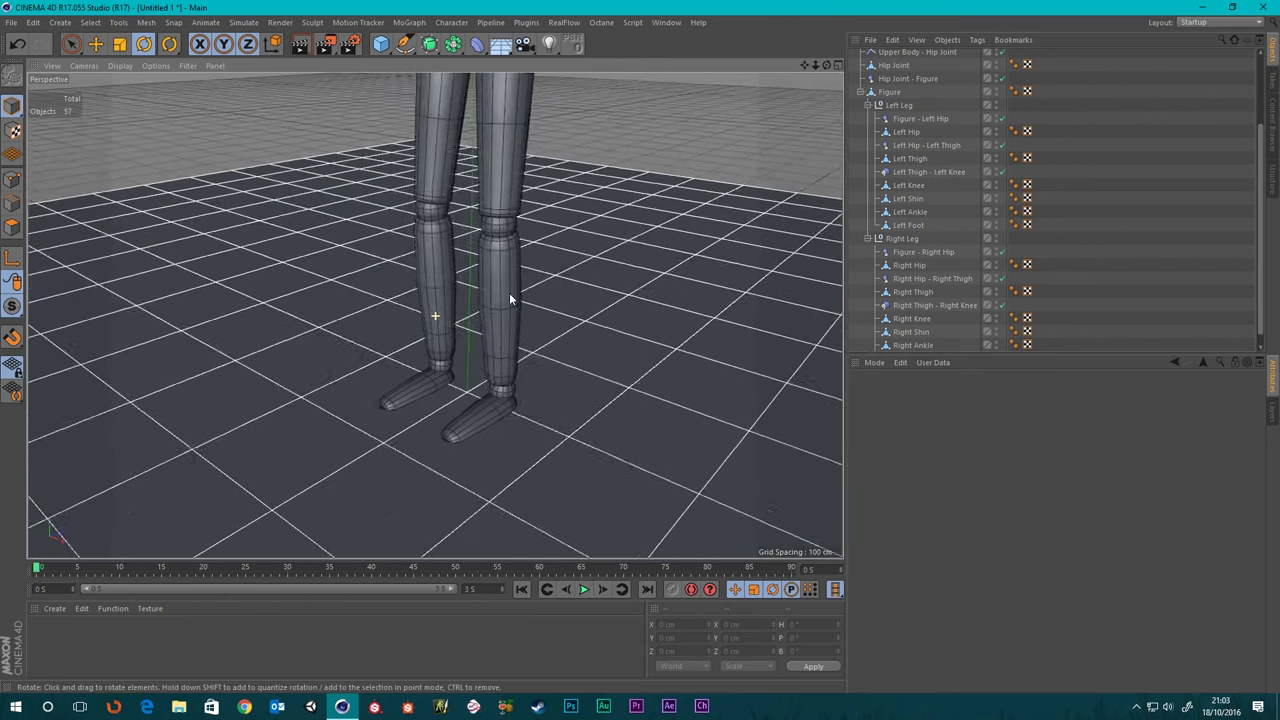
alt+middle_drag(509, 294, 467, 334)
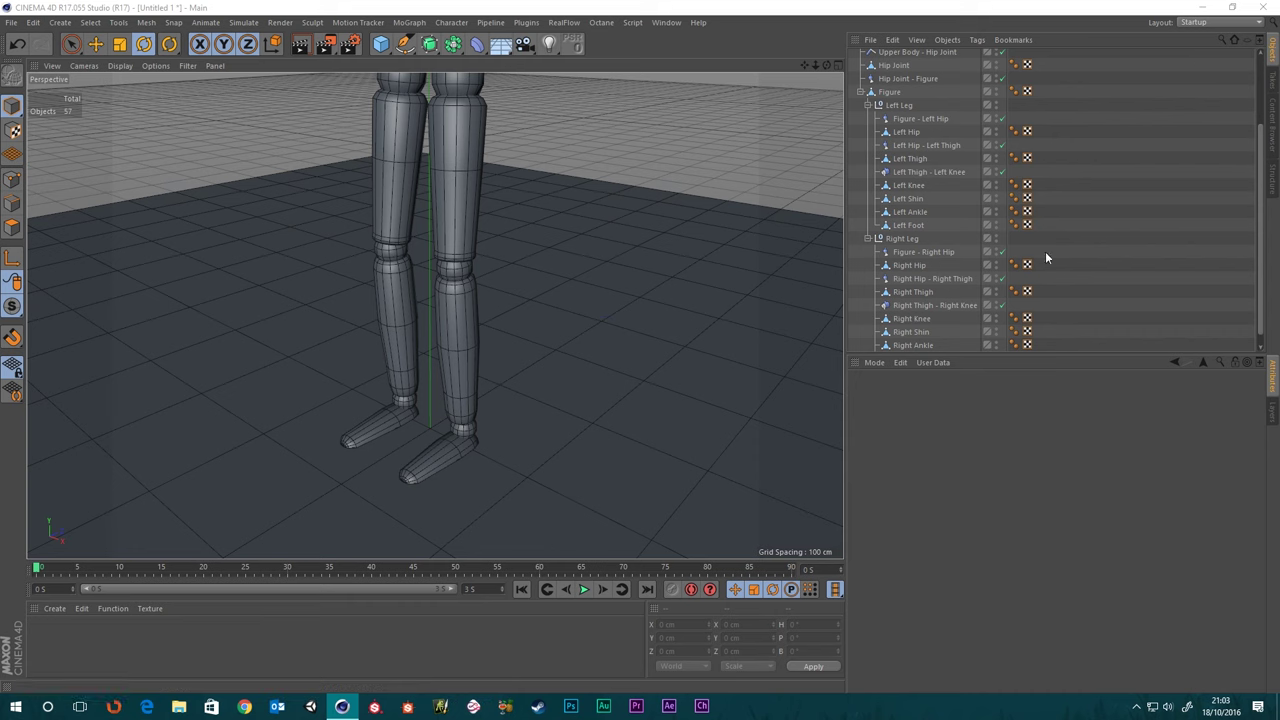
- Duplicate the Left Thigh - Left Knee connector between Left Knee and Left Shin, and rename the copy "Left Knee - Left Shin"
click(909, 174)
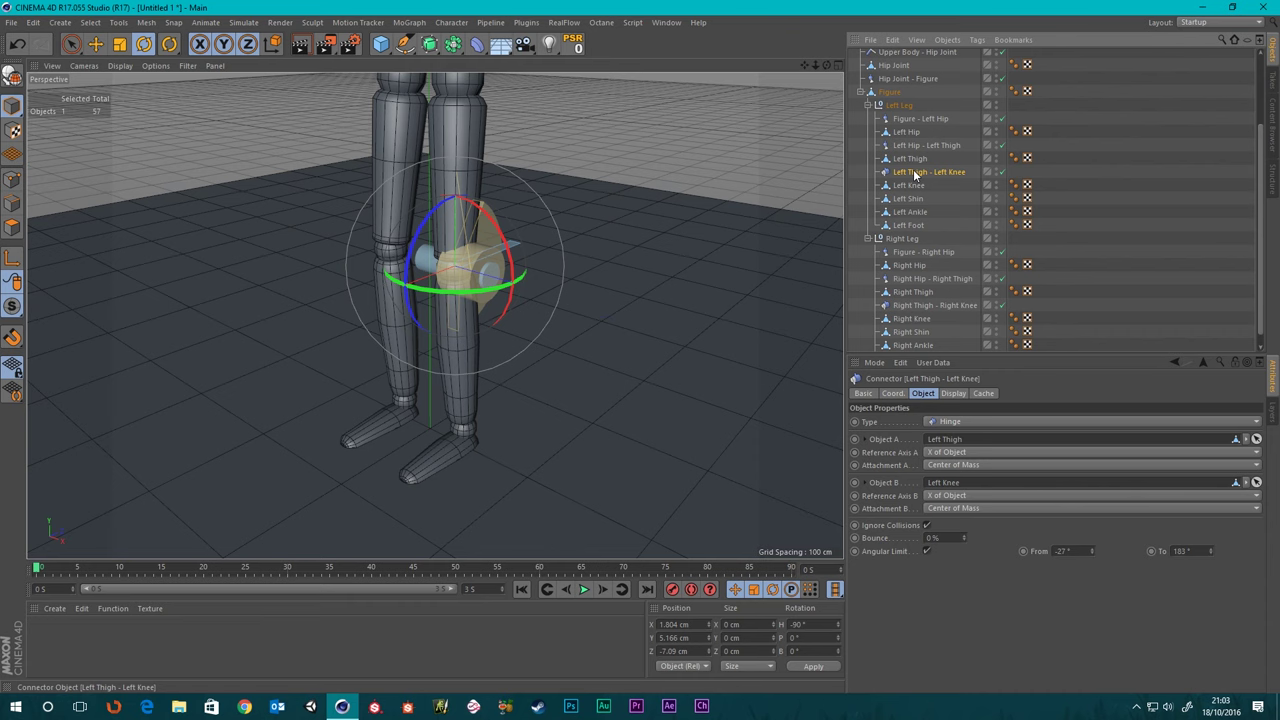
drag(913, 173, 922, 197)
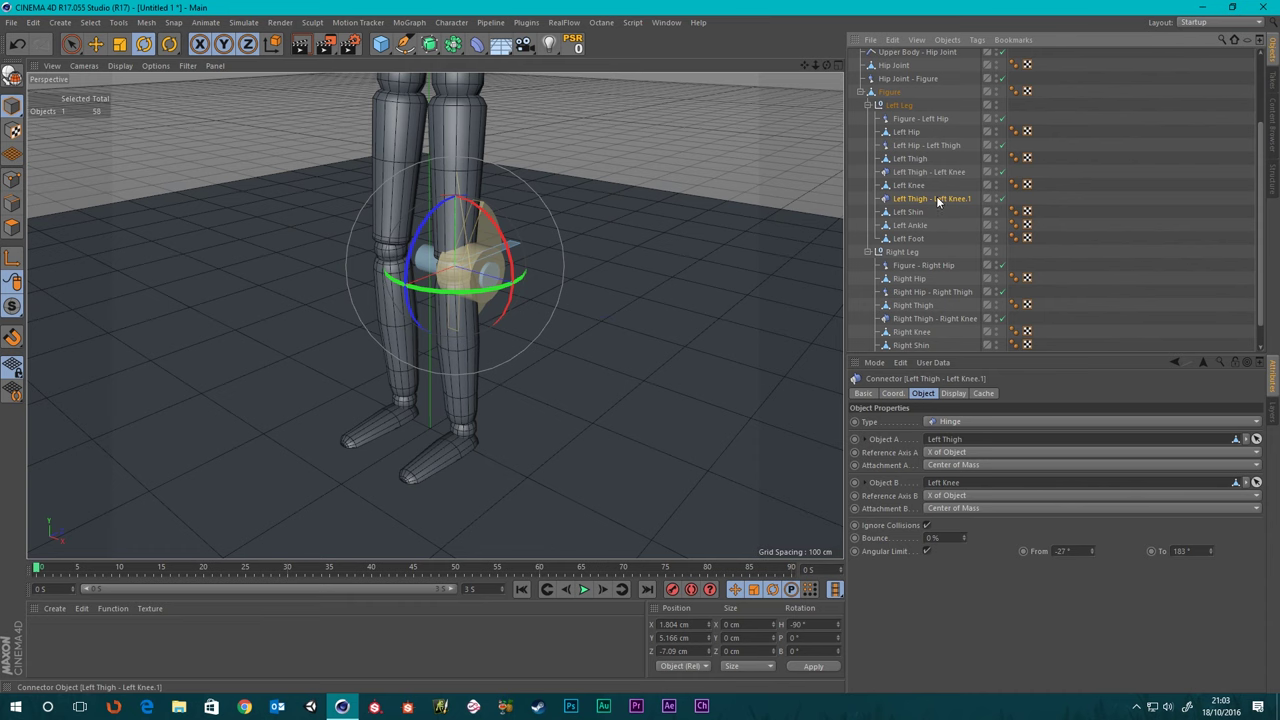
double_click(938, 199)
click(940, 198)
key(BackSpace)
key(BackSpace)
key(BackSpace)
key(BackSpace)
key(BackSpace)
key(BackSpace)
key(BackSpace)
key(BackSpace)
key(BackSpace)
key(BackSpace)
key(BackSpace)
key(BackSpace)
key(BackSpace)
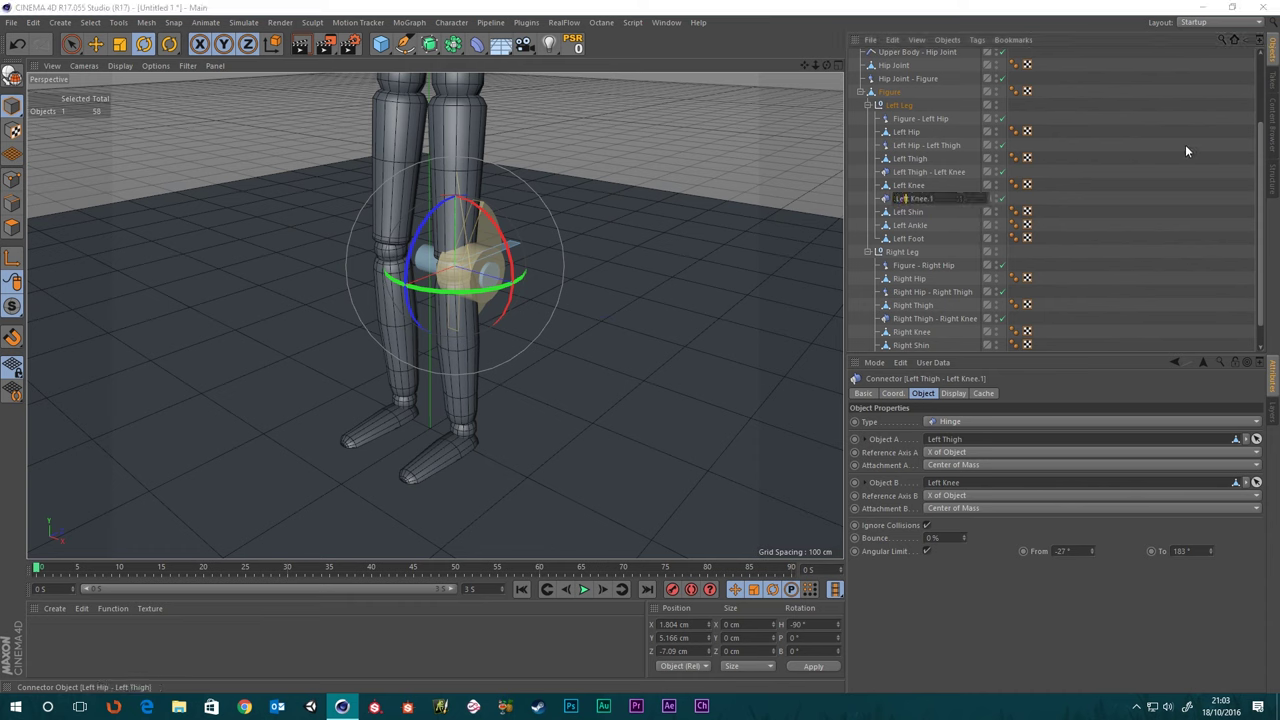
text(-)
text( LO)
text(f)
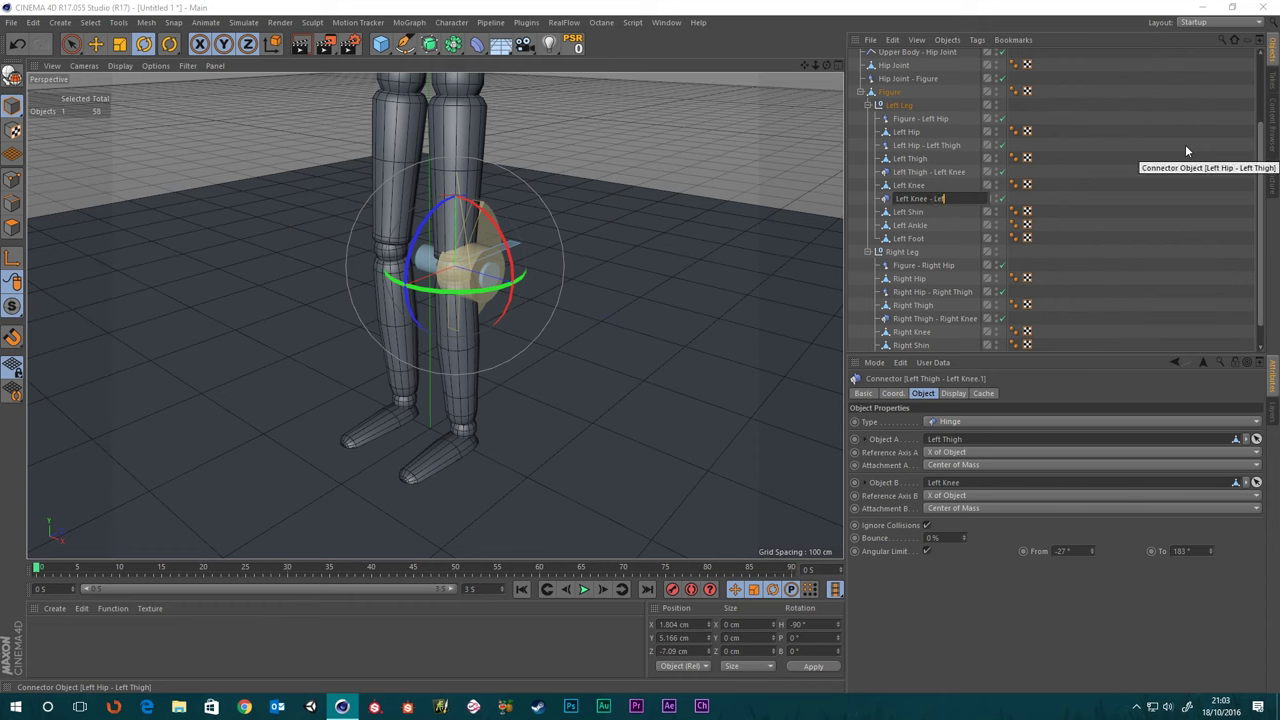
text(t Shin)
key(Return)
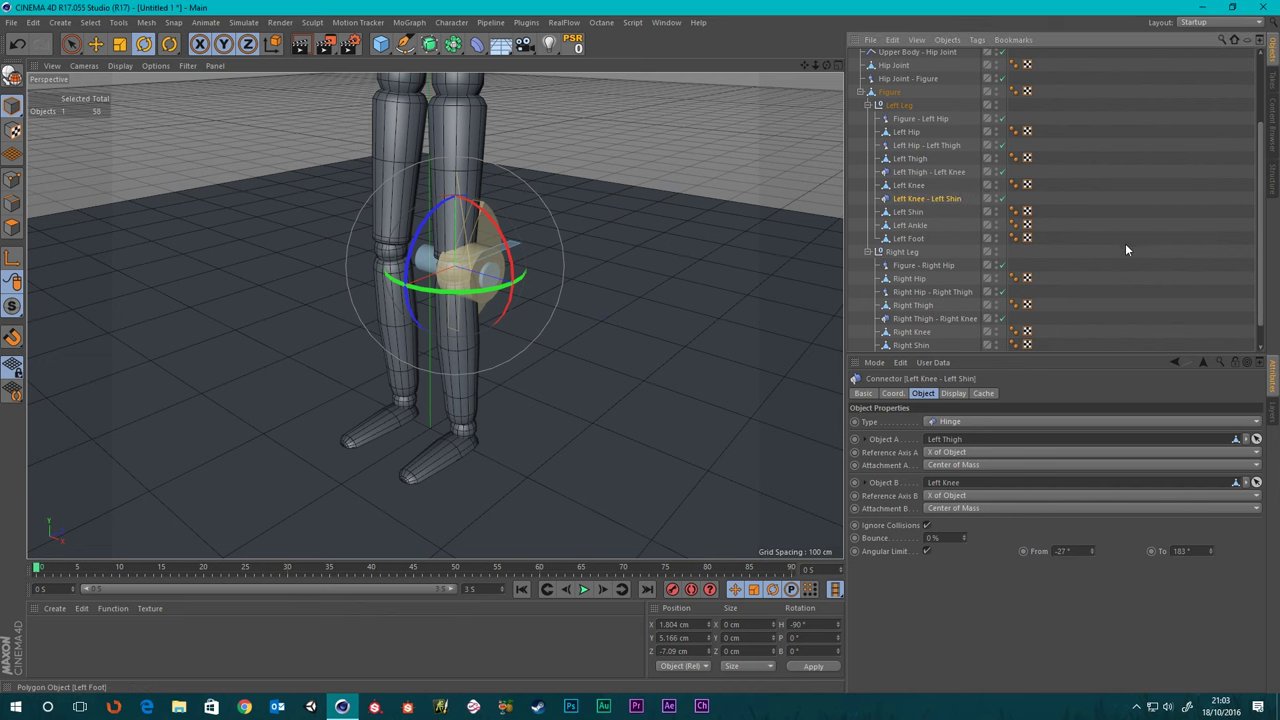
- Try angular limits from 19° to 265° on the Left Knee - Left Shin hinge and inspect the arc around the knee
scroll(477, 258, up, 3)
scroll(477, 258, up, 2)
alt+drag(470, 278, 396, 254)
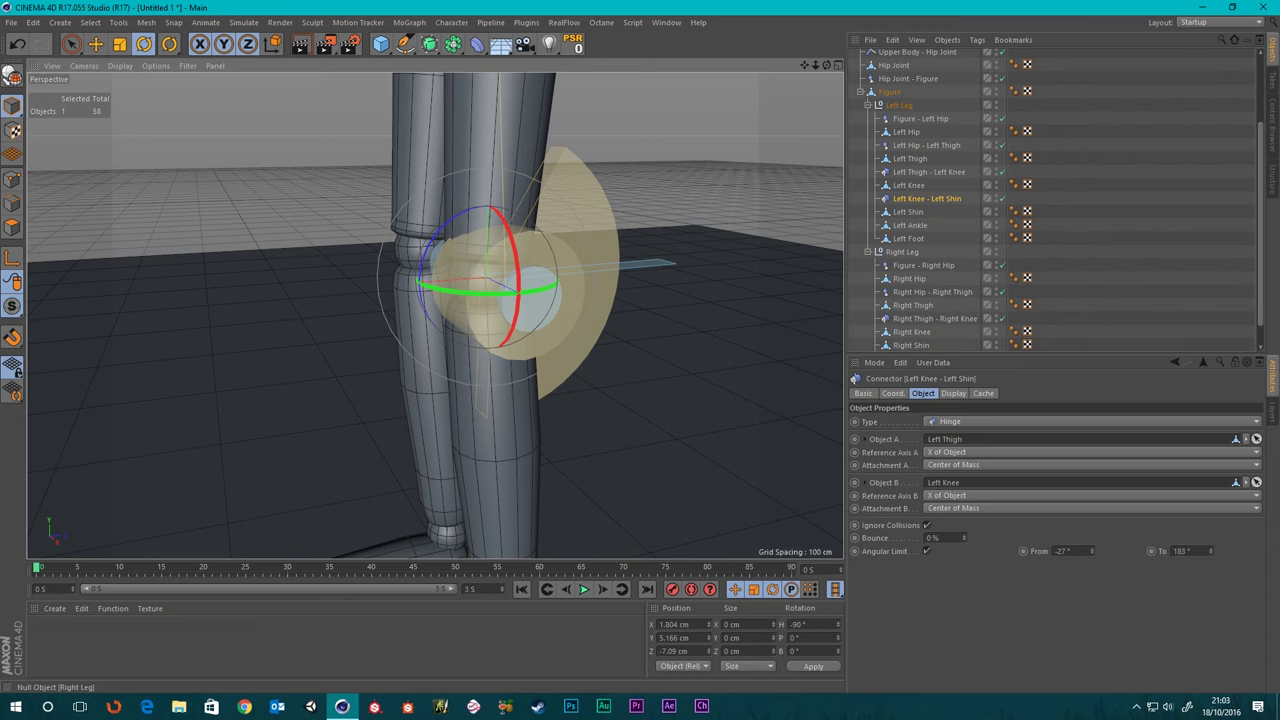
scroll(559, 376, down, 3)
alt+middle_drag(611, 398, 531, 342)
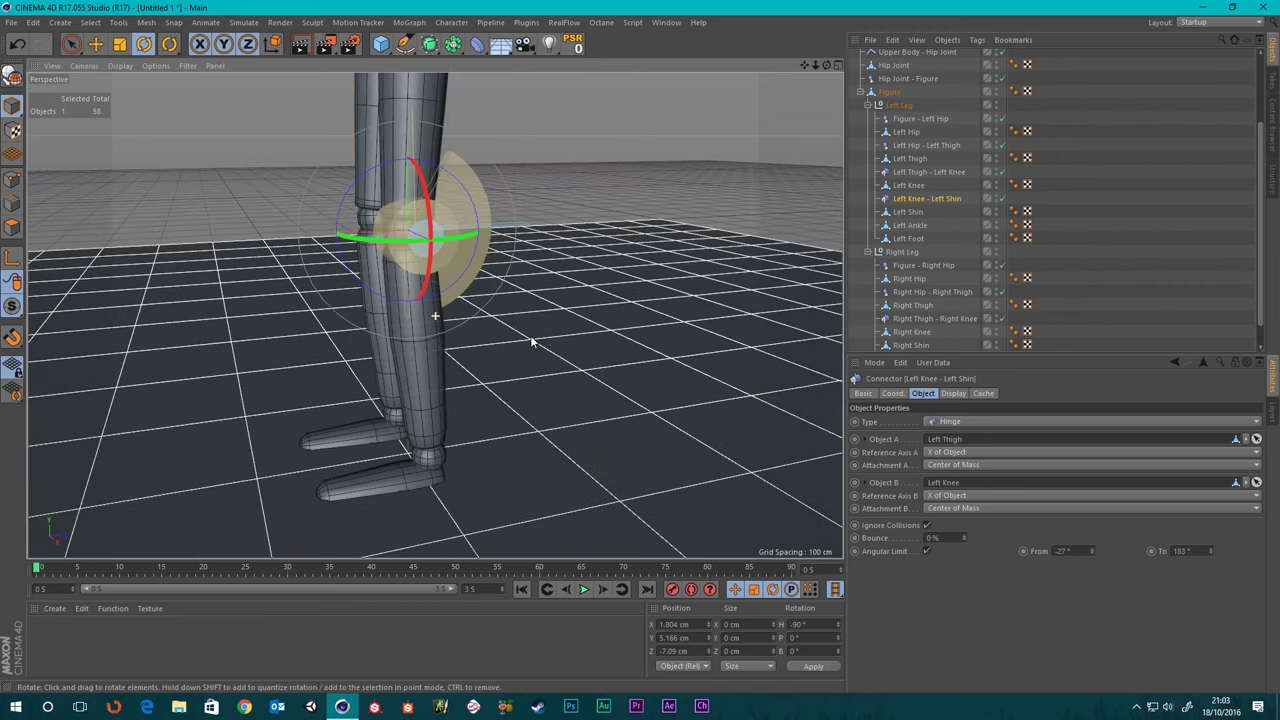
click(1083, 550)
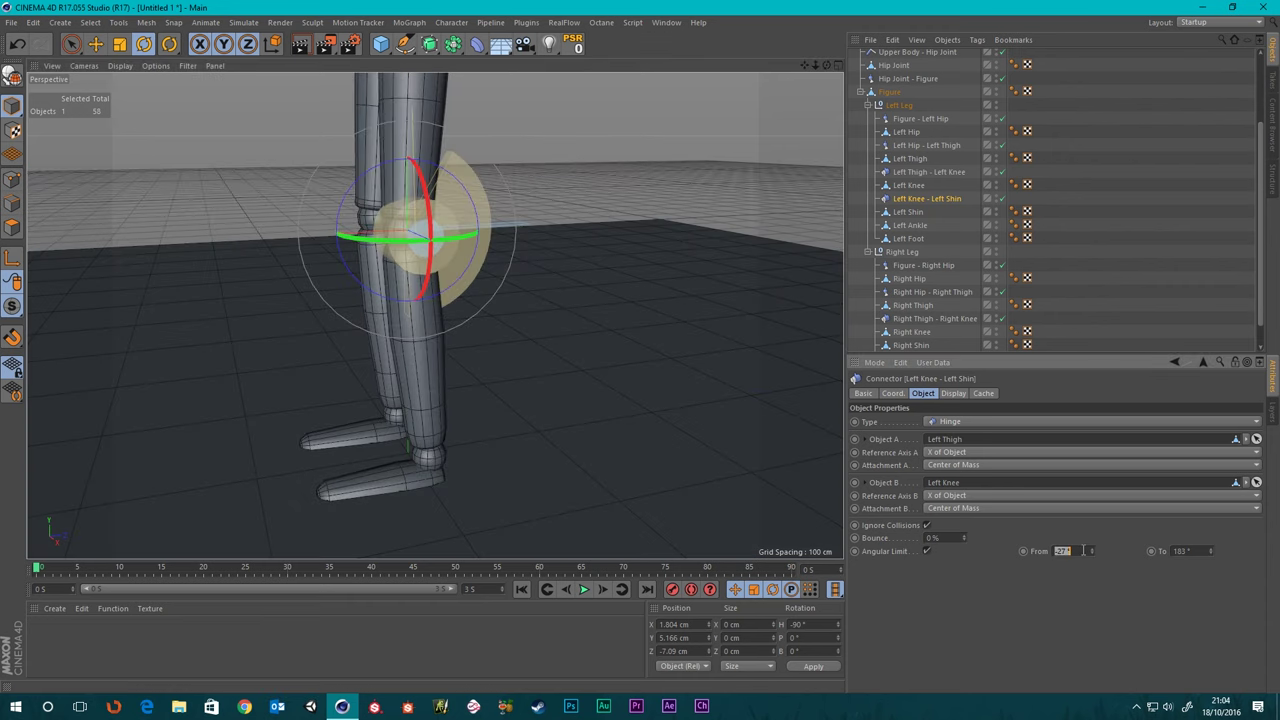
text(19)
key(Return)
key(Return)
key(Return)
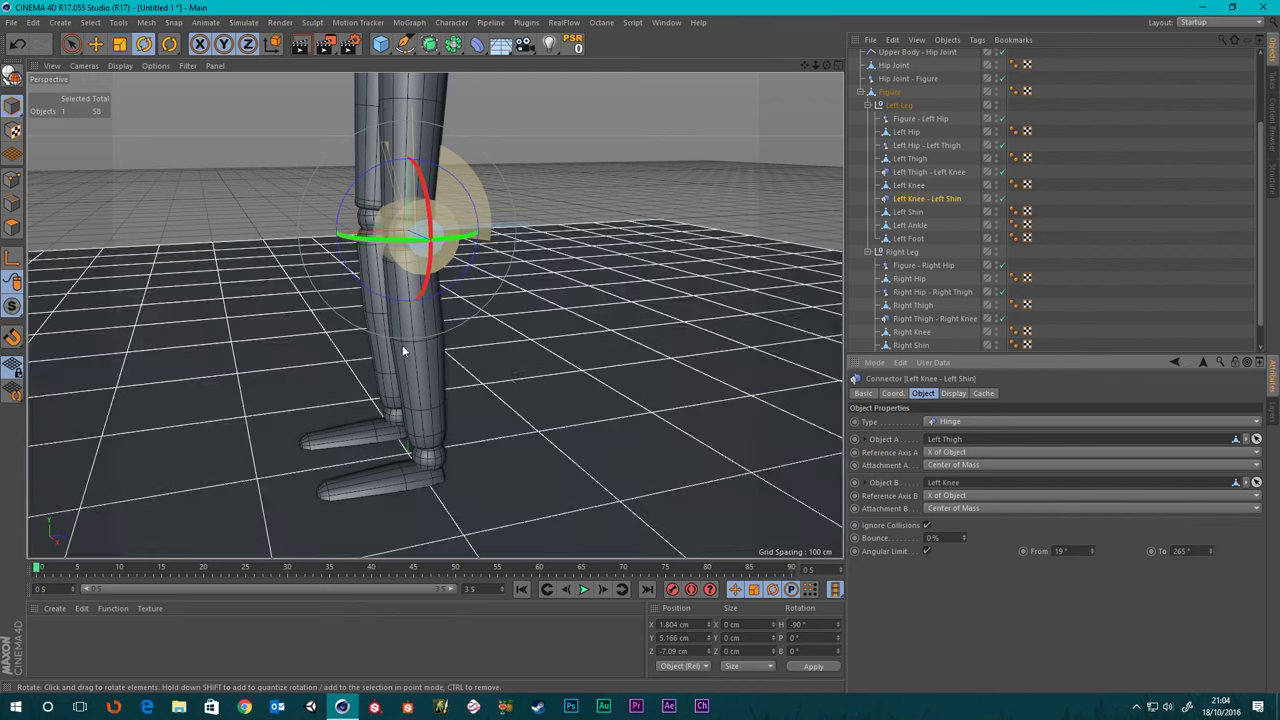
alt+drag(402, 345, 477, 291)
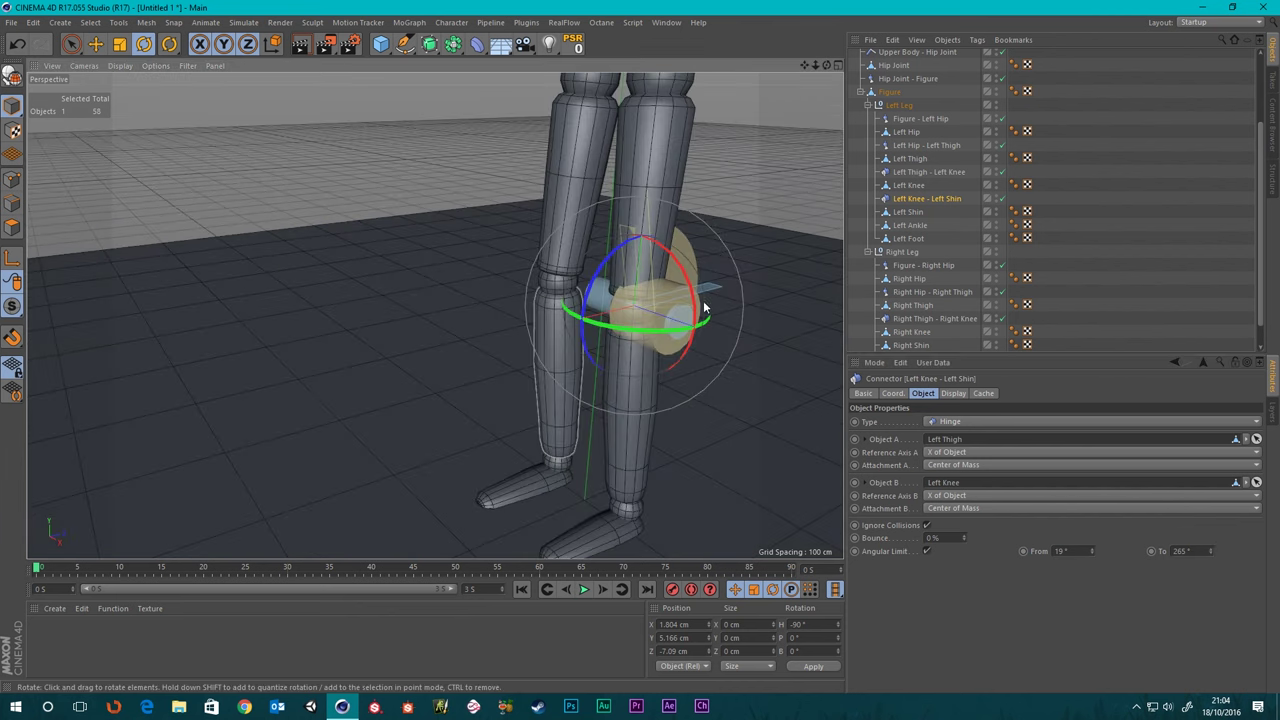
scroll(704, 308, up, 5)
mouse_move(700, 297)
alt+mouse_down()
mouse_move(672, 252)
mouse_move(691, 291)
alt+mouse_up()
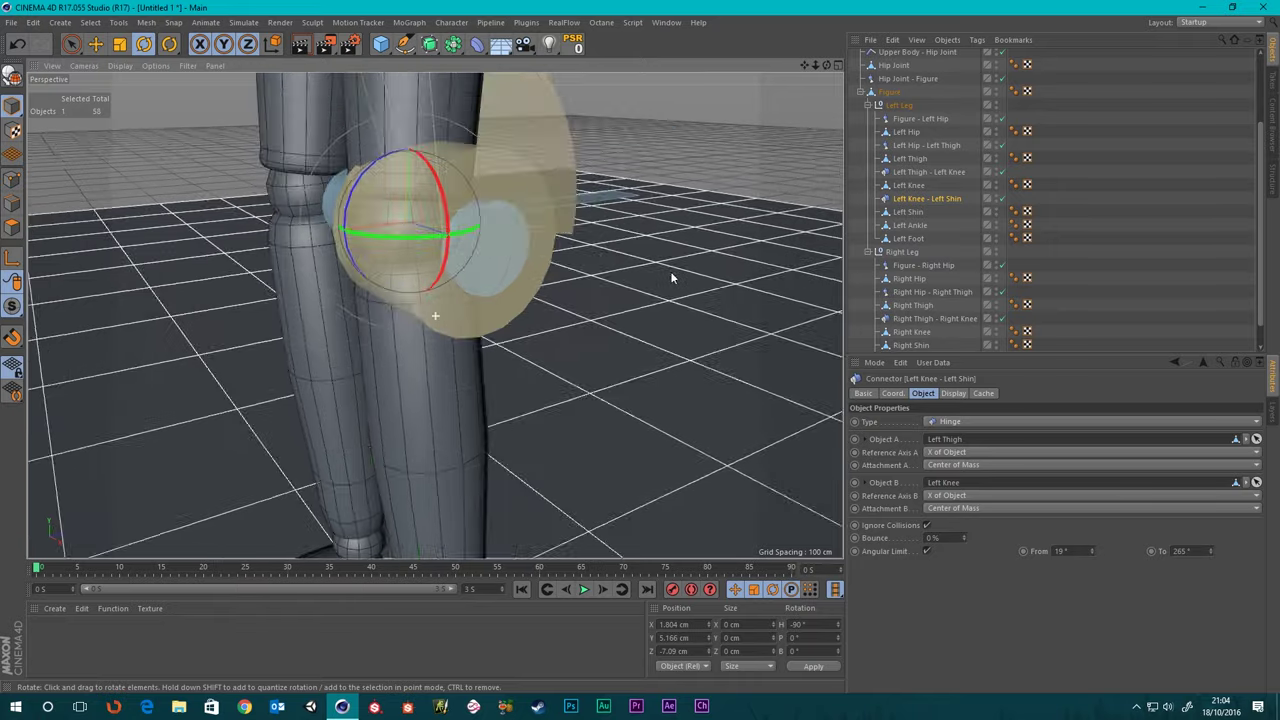
- Set the angular limits of the Left Knee - Left Shin hinge from -50° to 183° and check the arc from several angles
click(95, 44)
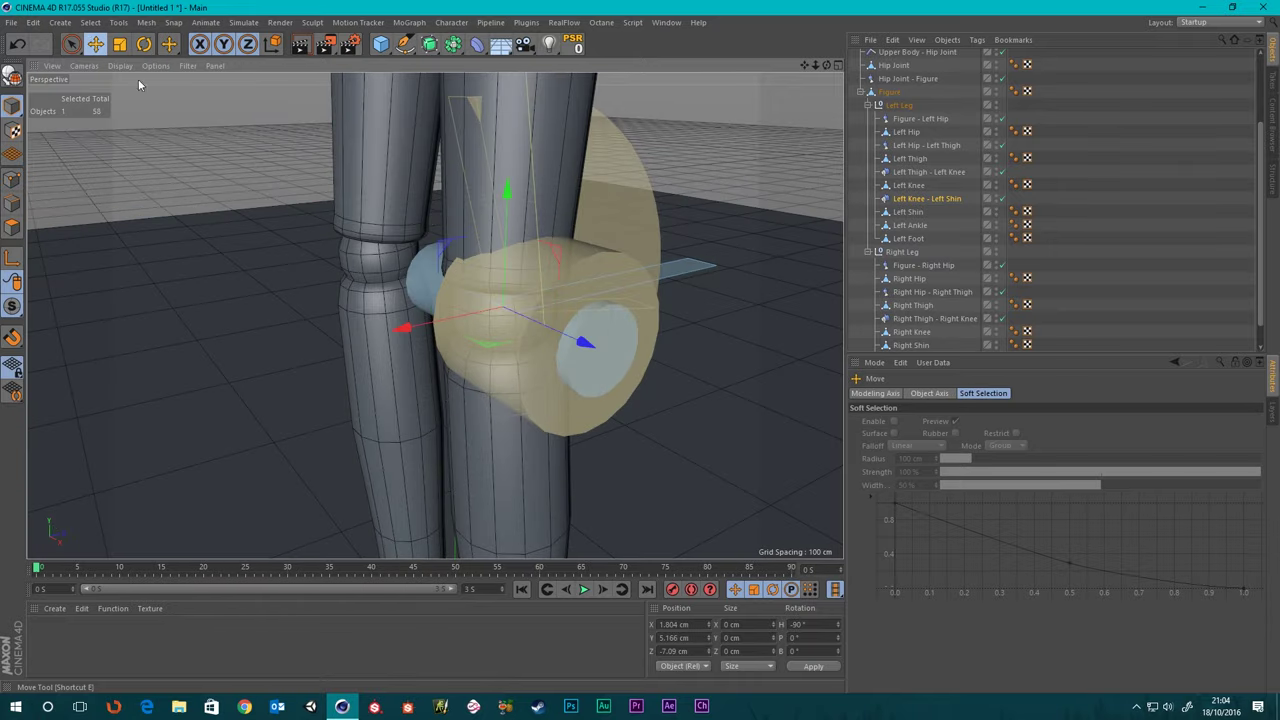
scroll(457, 273, down, 5)
alt+drag(486, 286, 452, 275)
click(911, 199)
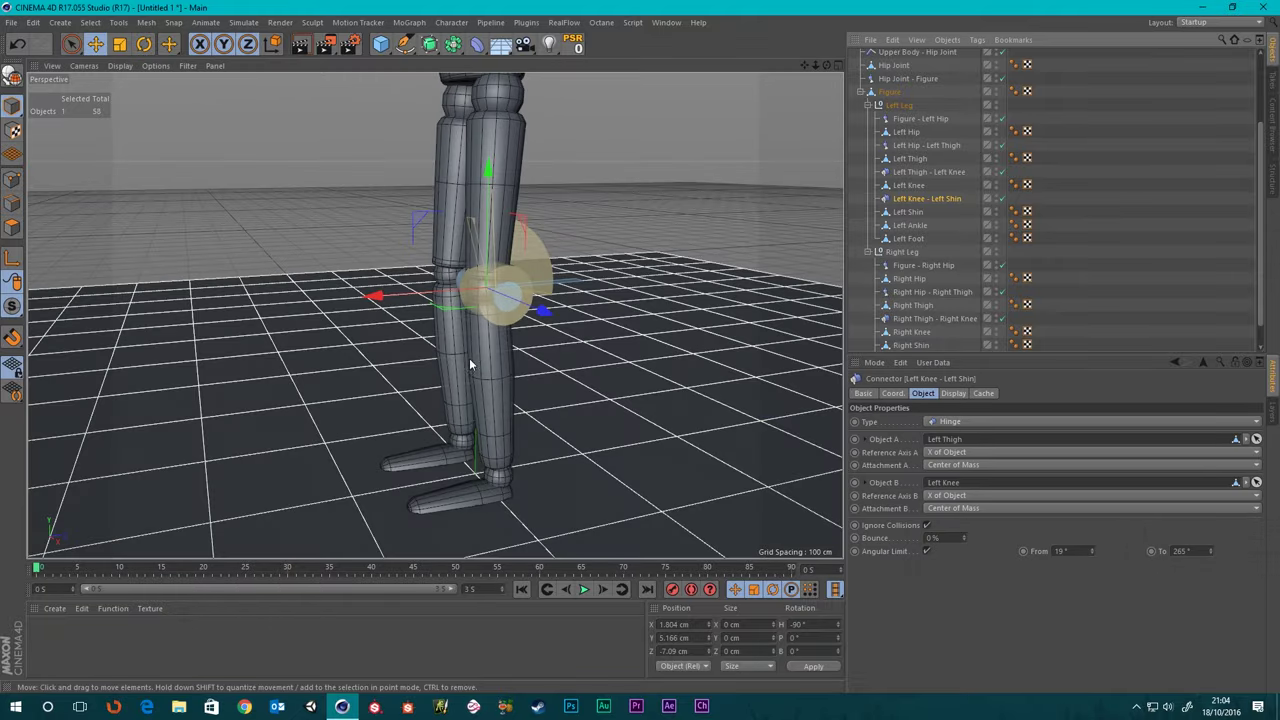
alt+drag(468, 297, 406, 272)
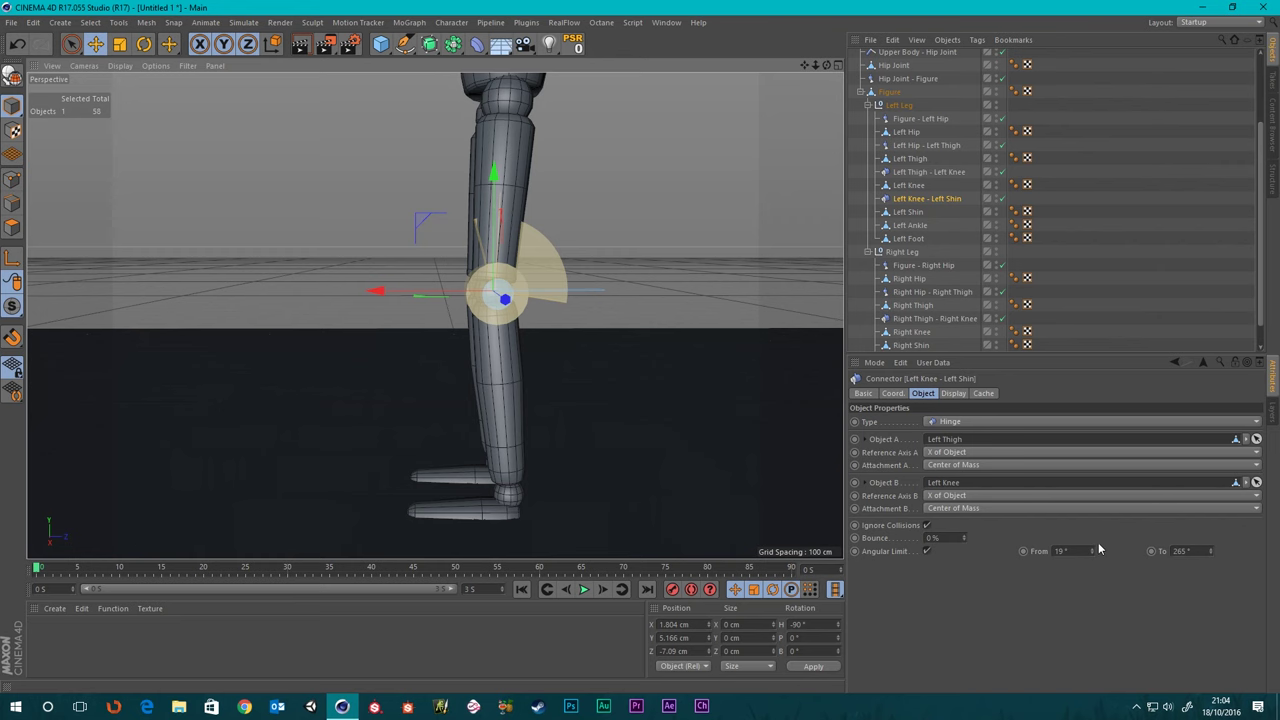
drag(1091, 550, 1042, 550)
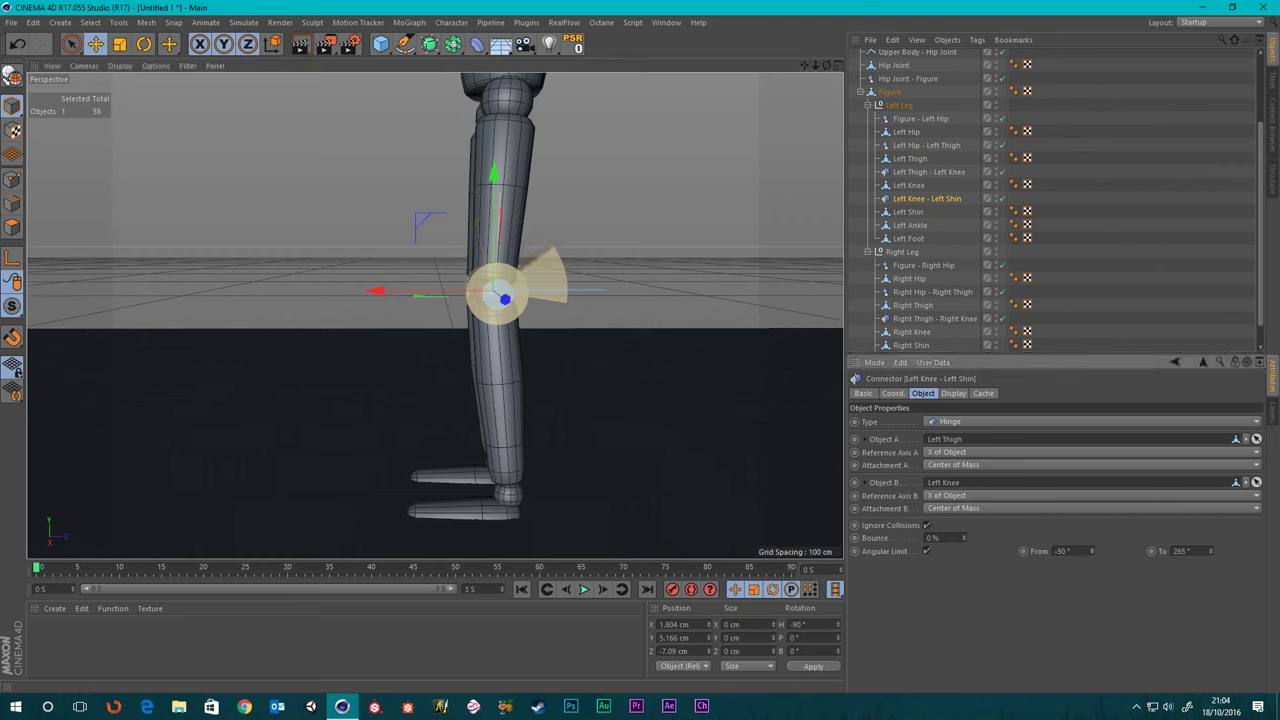
drag(1209, 552, 1185, 552)
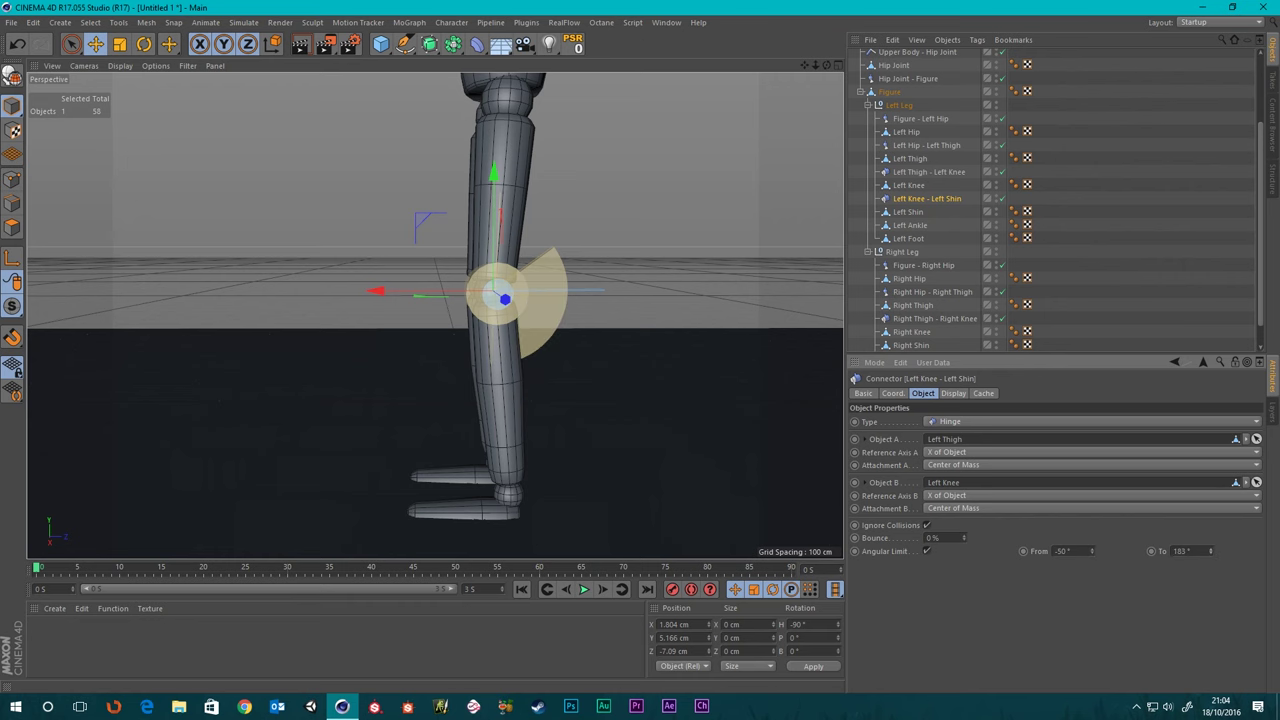
scroll(505, 380, down, 4)
alt+drag(485, 322, 632, 343)
scroll(436, 328, up, 6)
scroll(444, 328, down, 6)
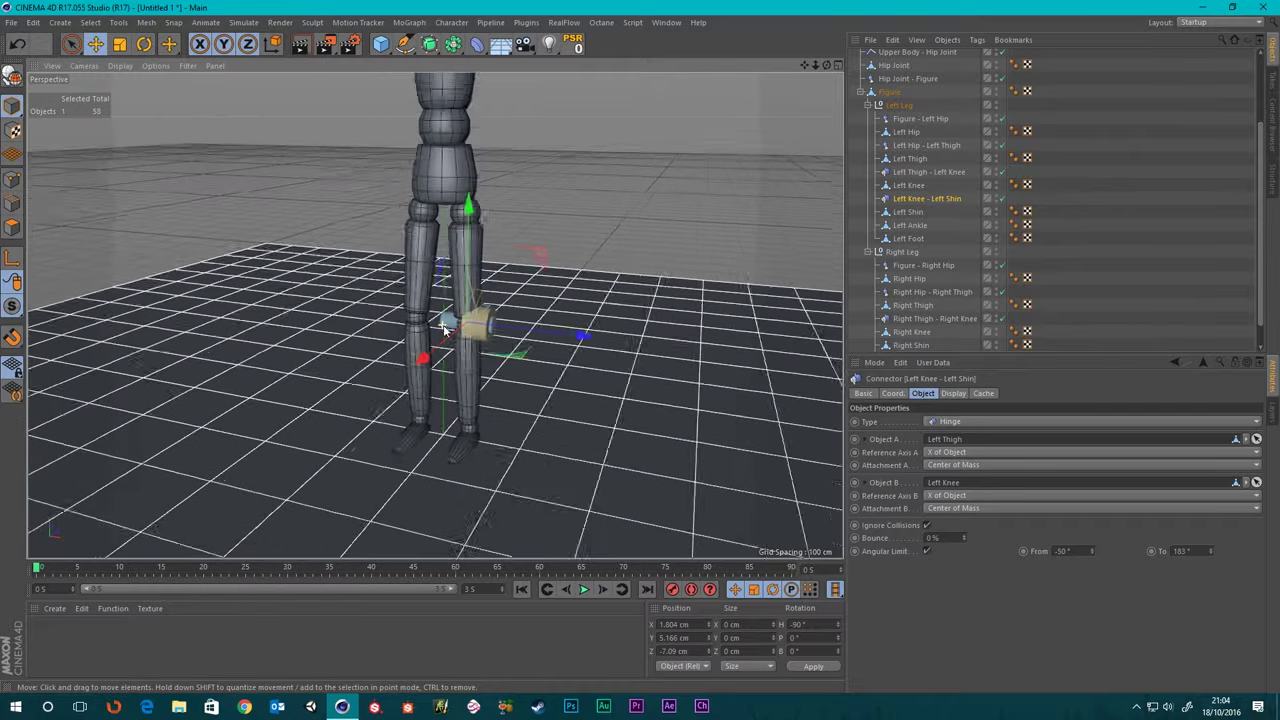
scroll(443, 326, down, 1)
alt+drag(440, 326, 551, 297)
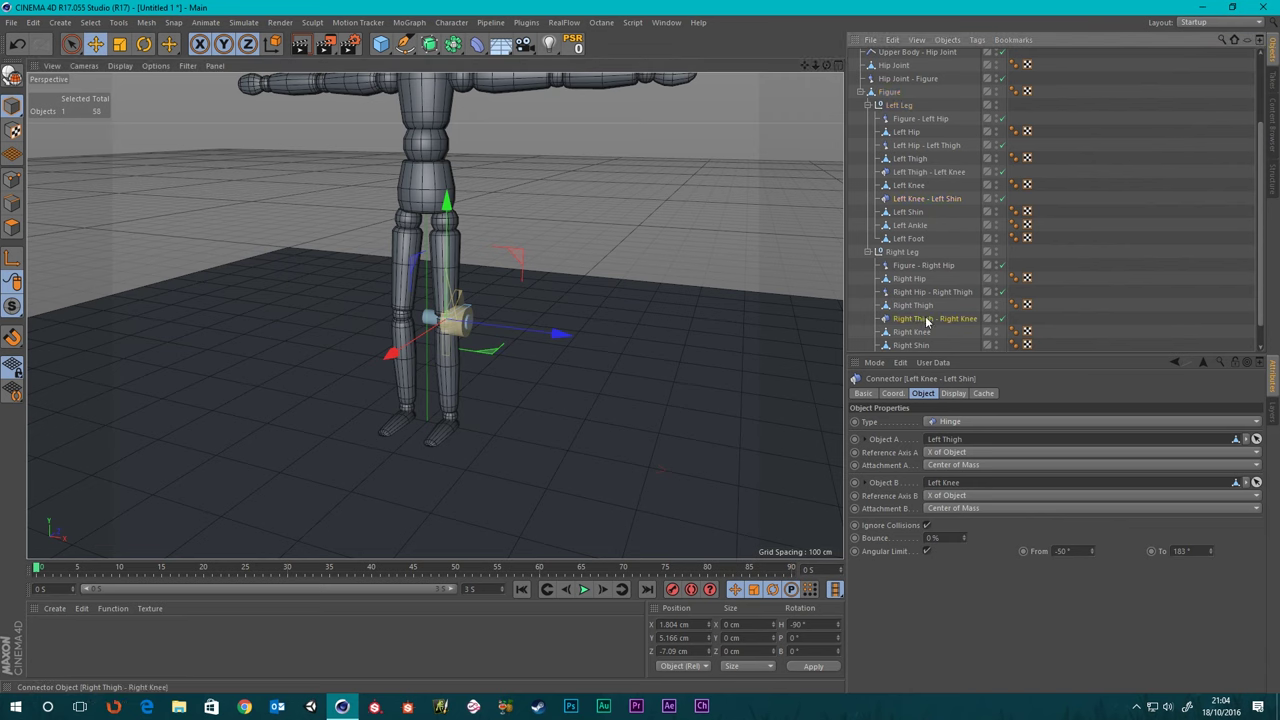
- Assign Left Knee as Object A and Left Shin as Object B of the Left Knee - Left Shin connector
click(926, 318)
scroll(926, 318, down, 1)
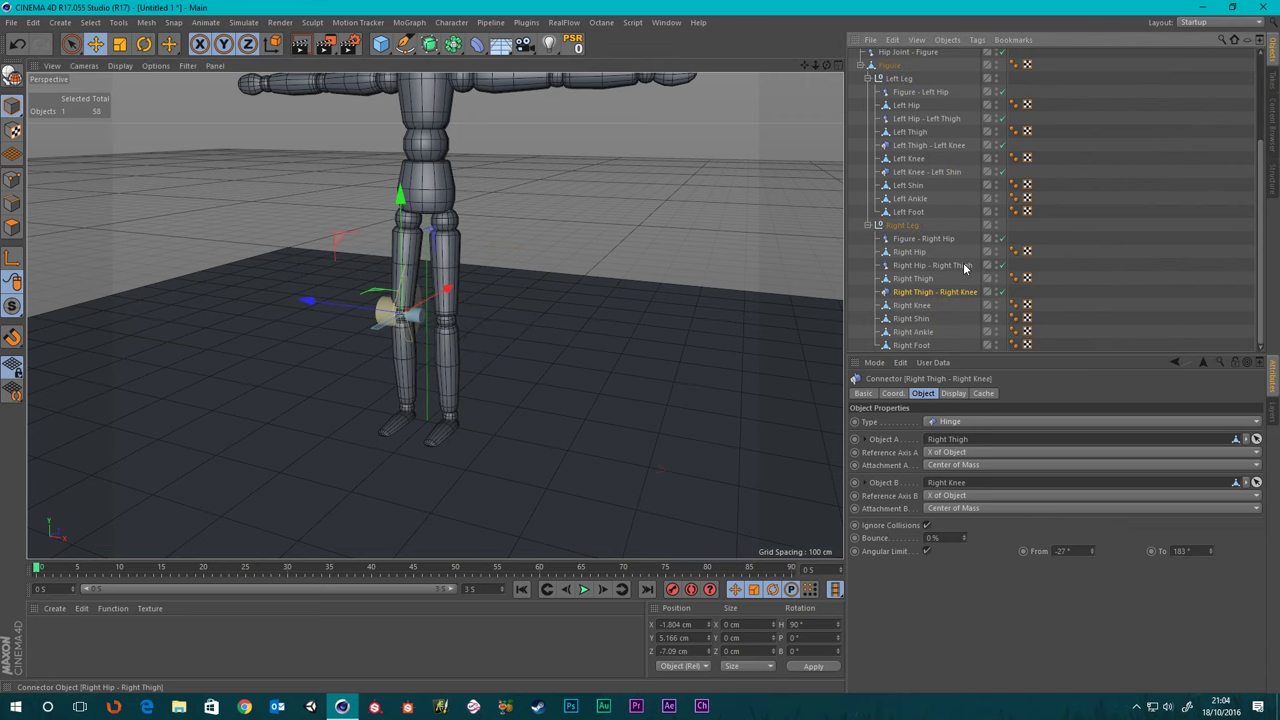
click(920, 172)
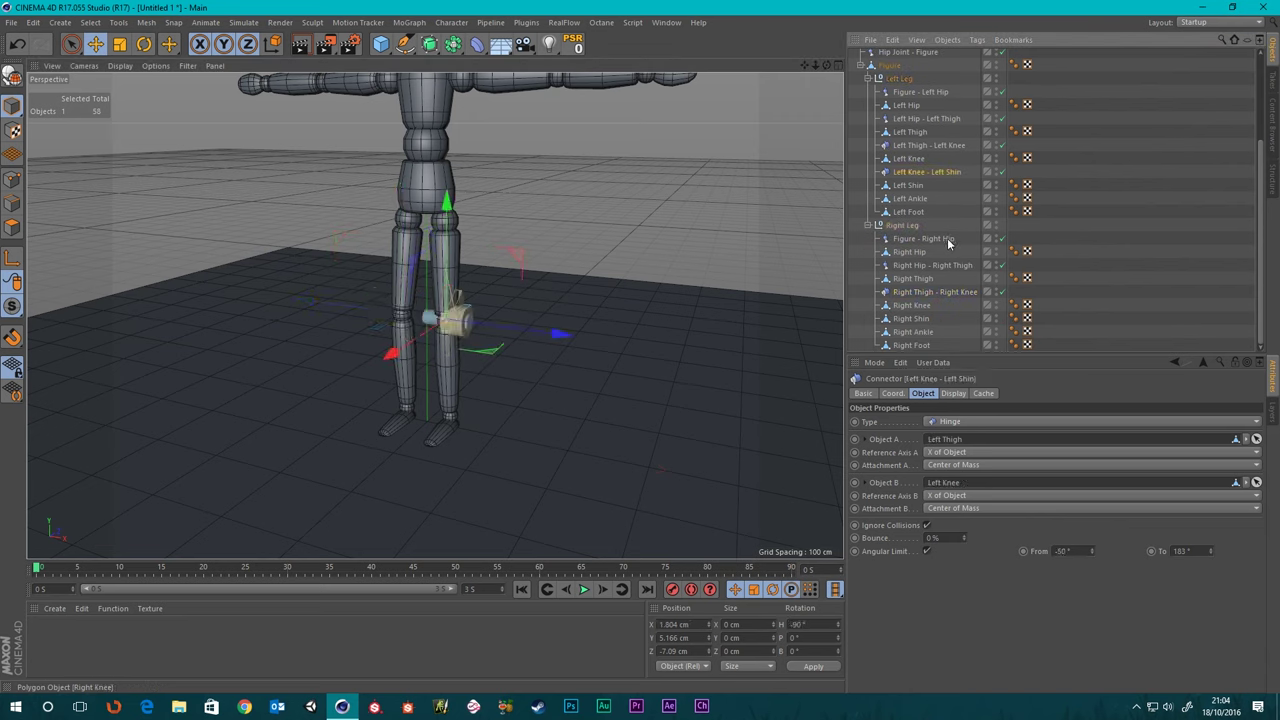
drag(908, 160, 950, 442)
key(ctrl+z)
drag(900, 158, 965, 445)
click(915, 185)
click(916, 174)
drag(908, 185, 960, 488)
click(916, 172)
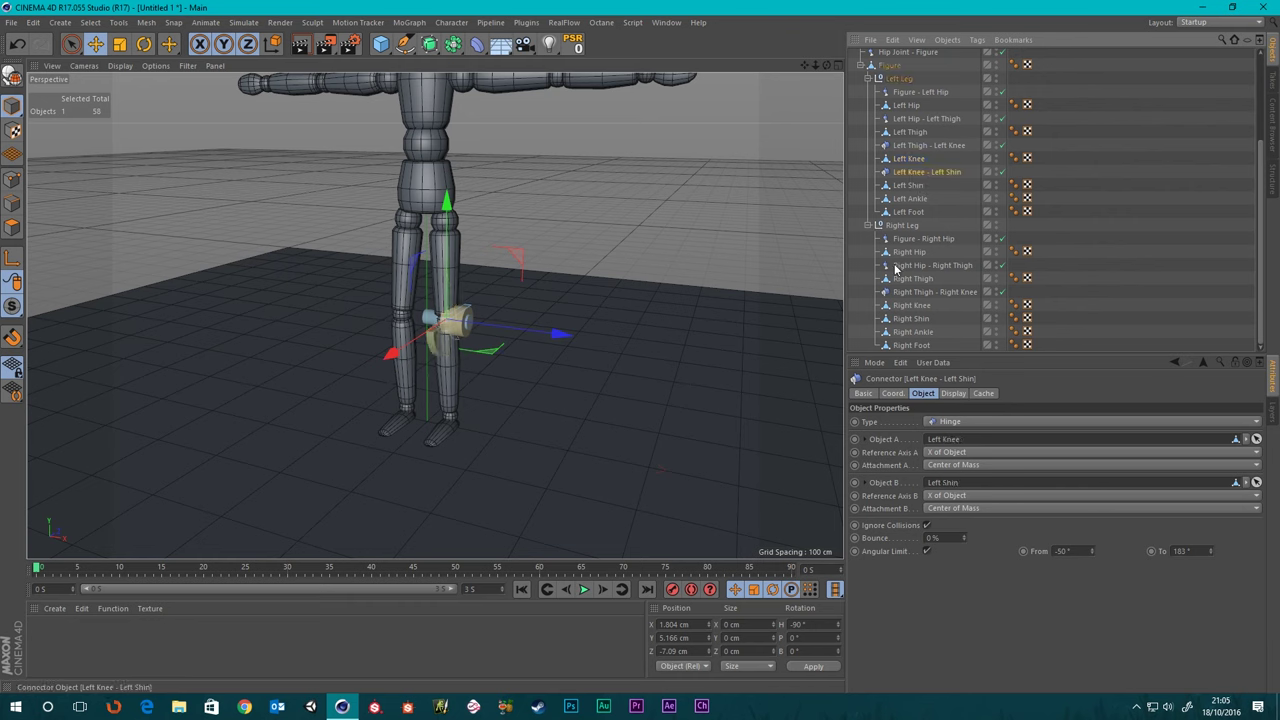
- Duplicate the Right Thigh - Right Knee connector between Right Knee and Right Shin, and rename the copy "Right Knee - Right Shin"
click(918, 292)
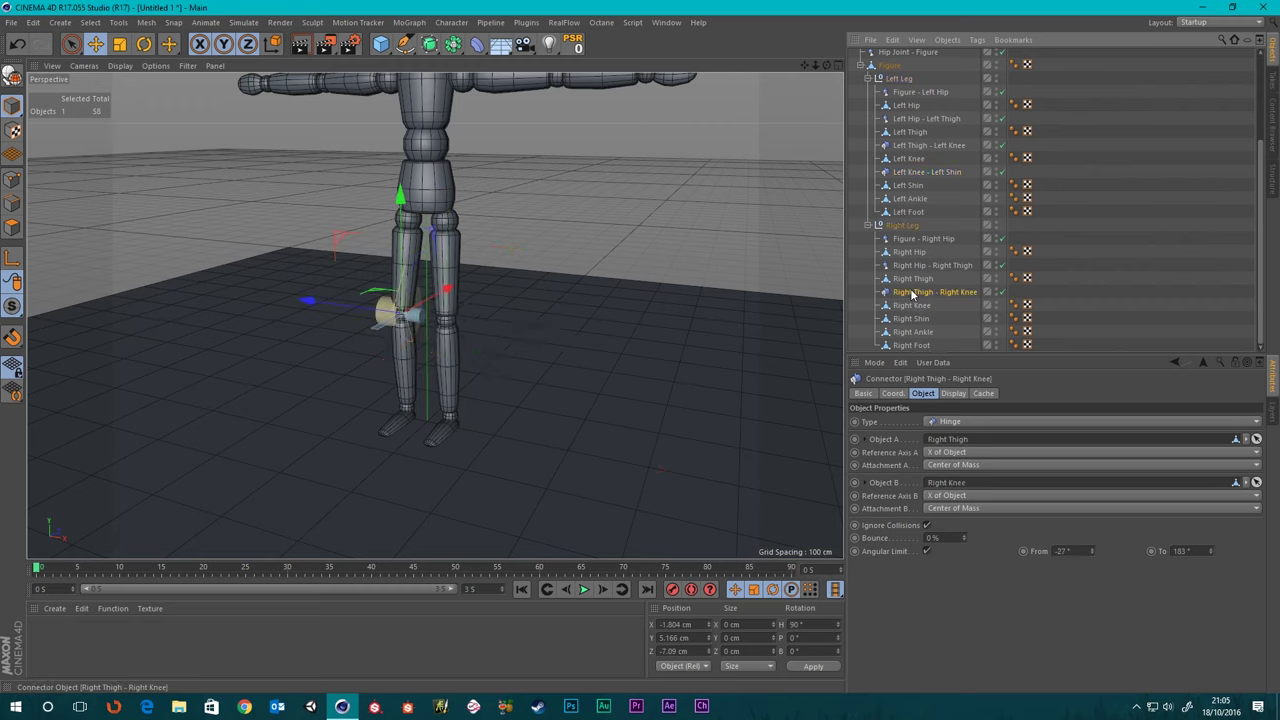
scroll(418, 323, up, 5)
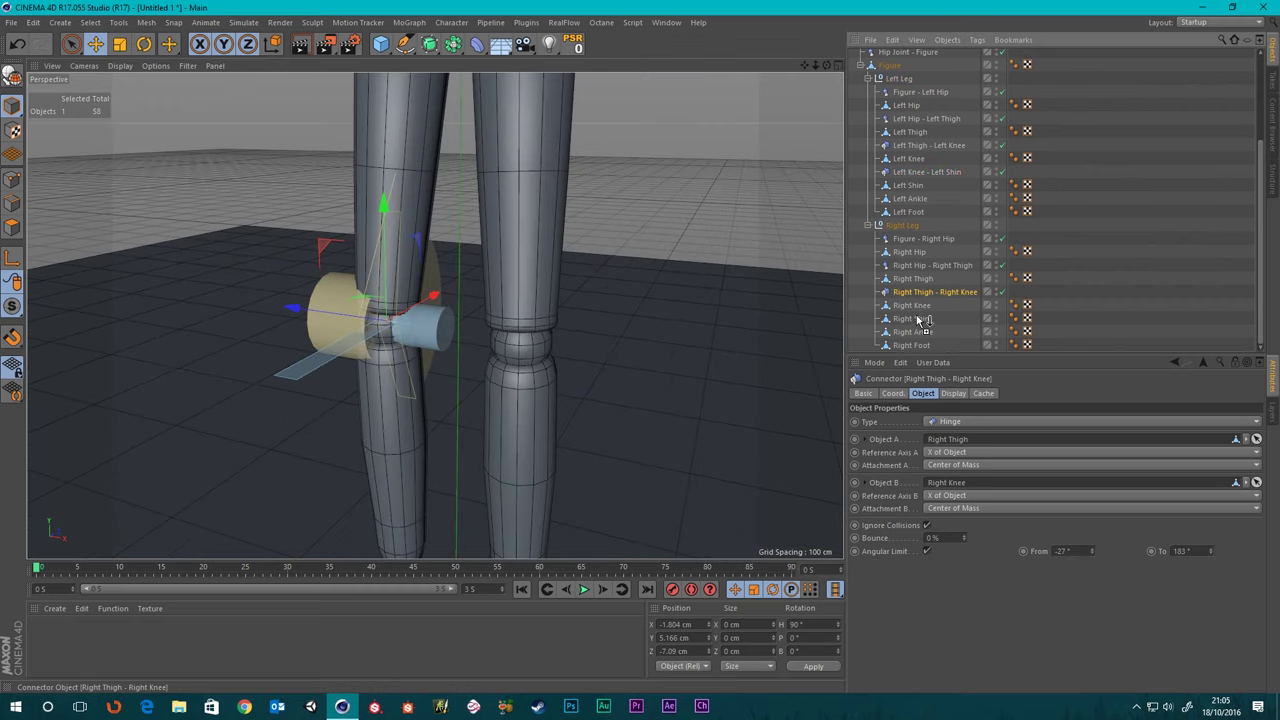
ctrl+drag(918, 314, 930, 310)
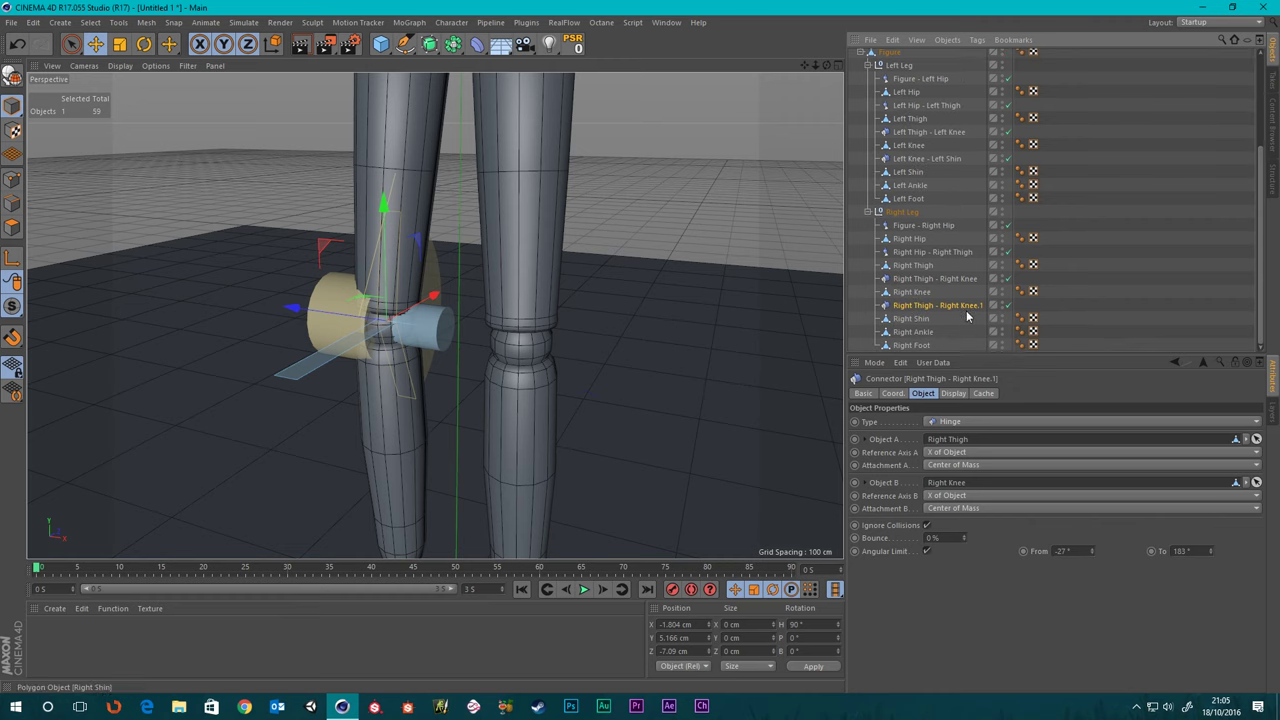
double_click(932, 305)
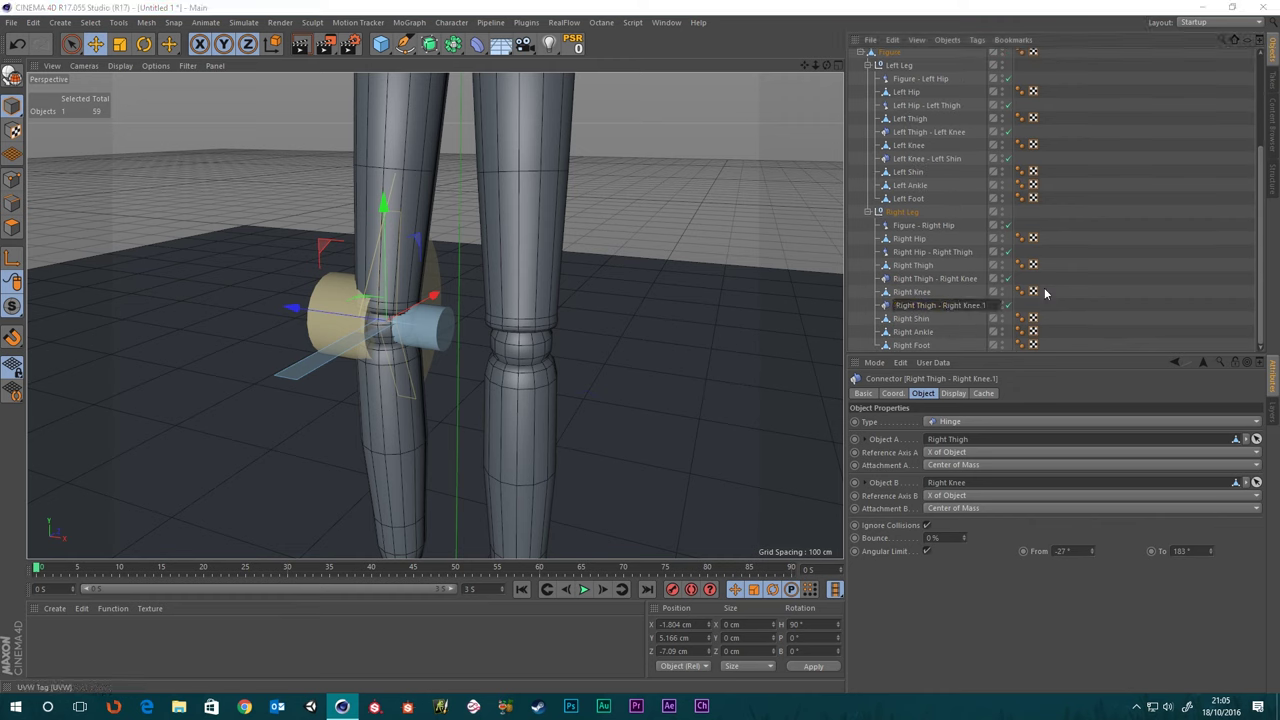
key(BackSpace)
key(BackSpace)
key(BackSpace)
key(BackSpace)
key(BackSpace)
key(BackSpace)
key(BackSpace)
key(BackSpace)
key(BackSpace)
key(BackSpace)
key(BackSpace)
key(BackSpace)
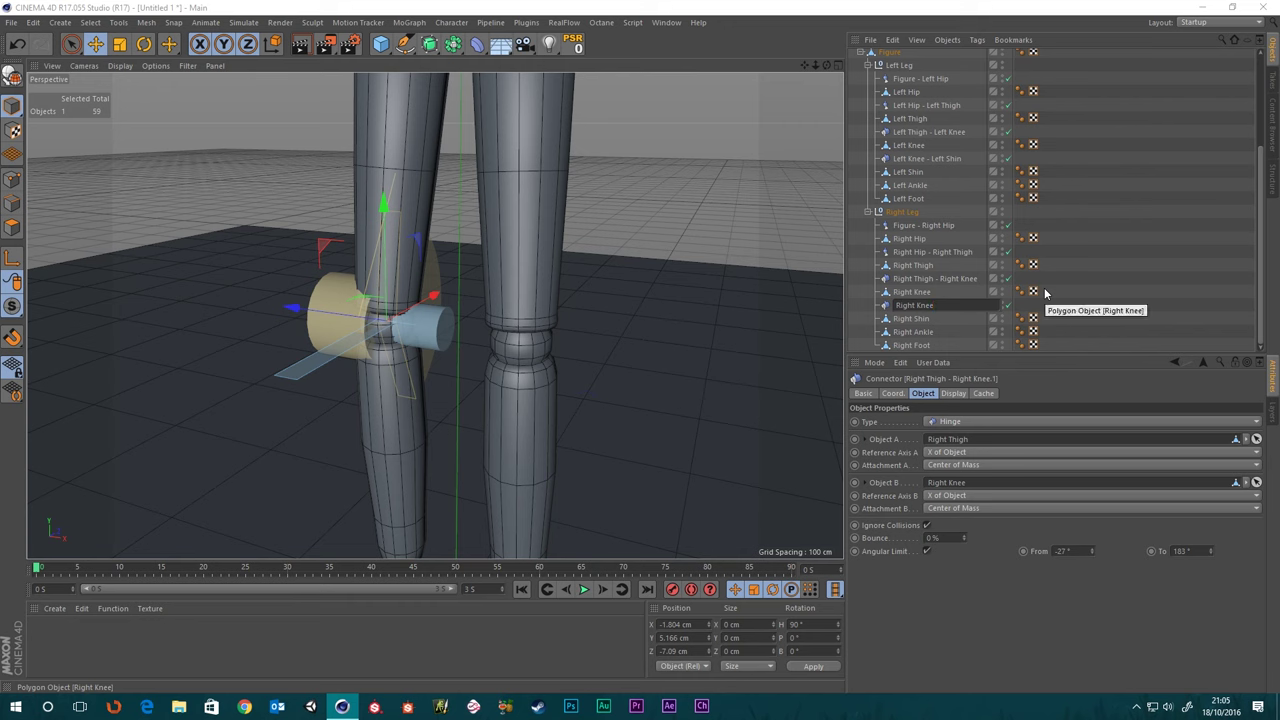
text(- Right Shin)
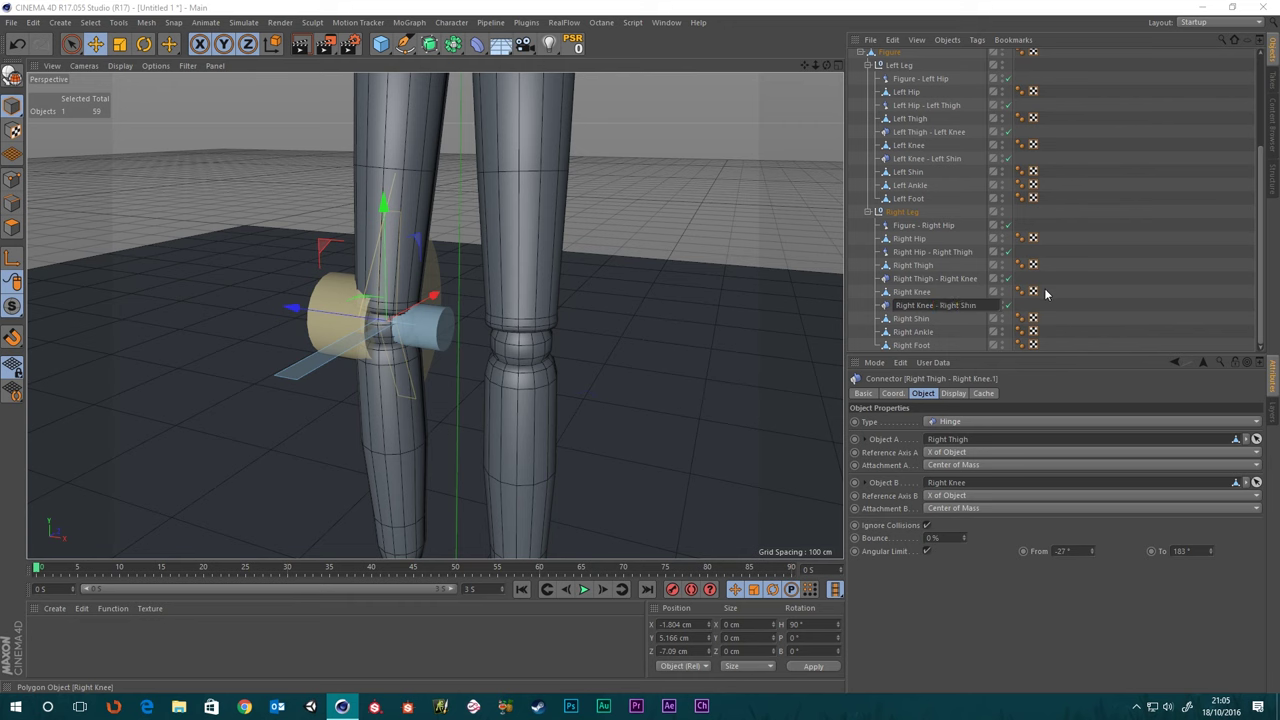
click(900, 306)
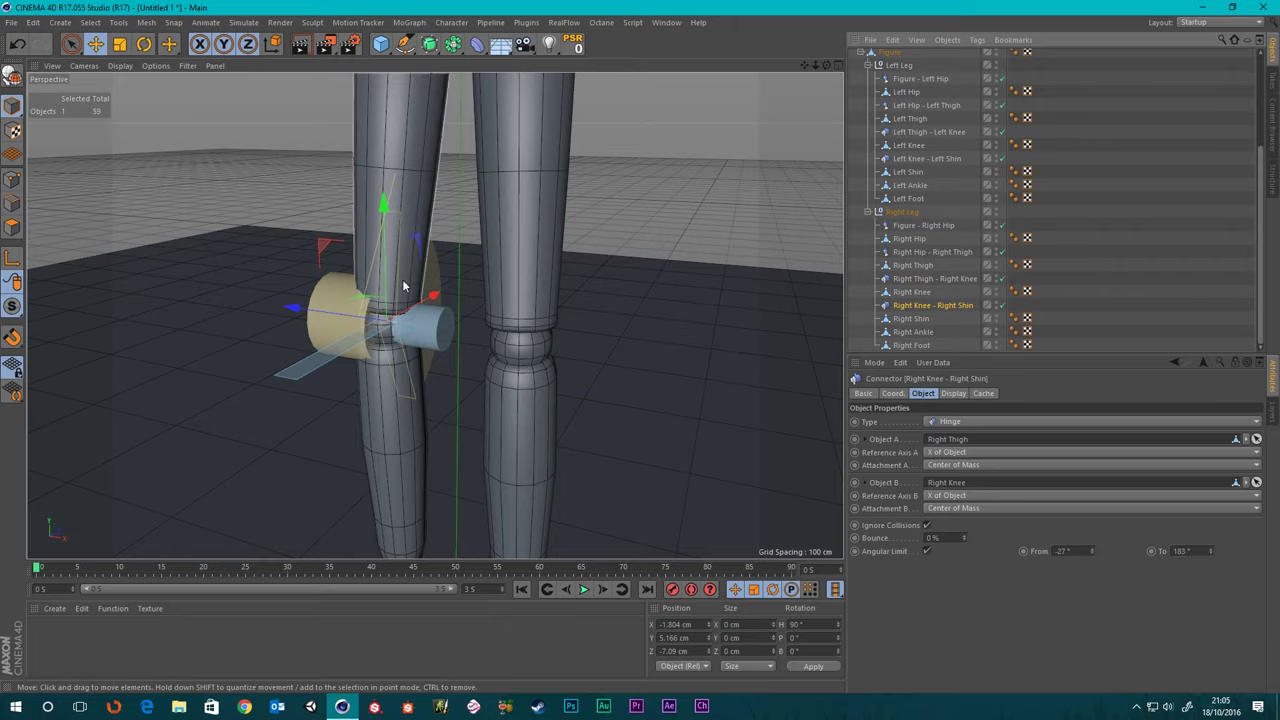
- Try a lower angular limit of -42° on the Right Knee - Right Shin hinge, viewing the leg from the side
alt+drag(407, 282, 698, 269)
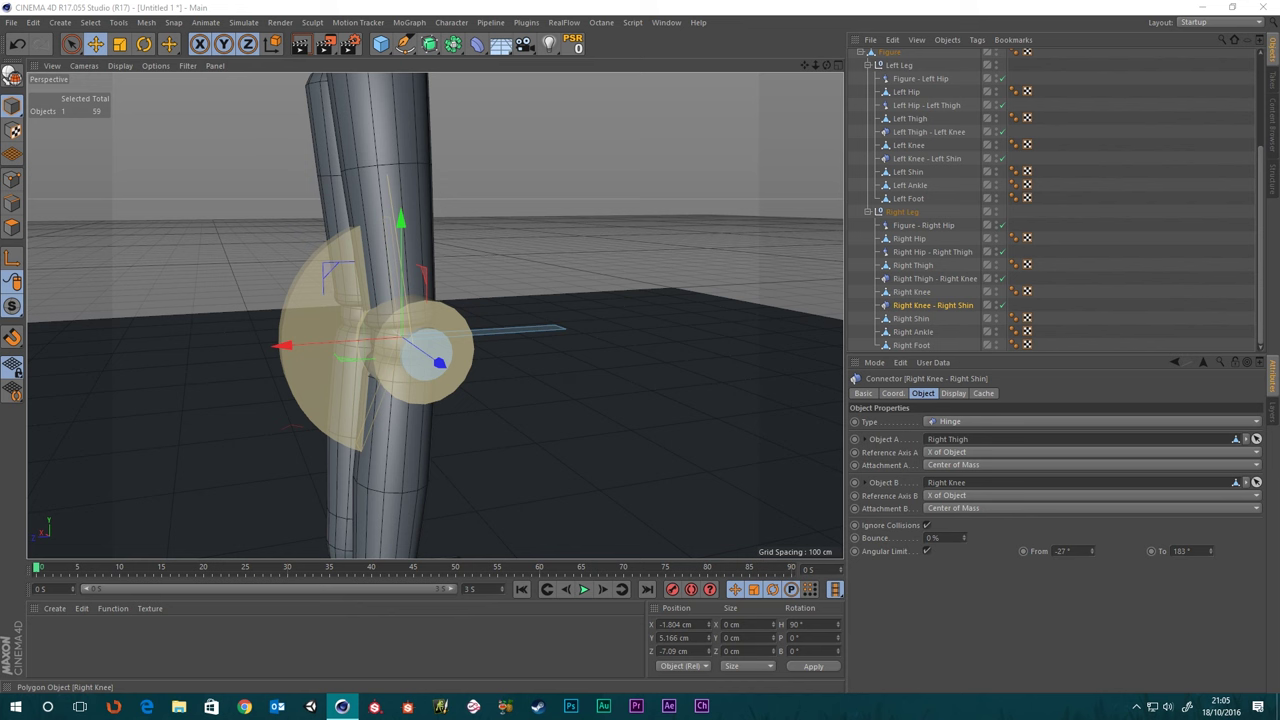
scroll(398, 249, down, 5)
alt+drag(432, 294, 358, 271)
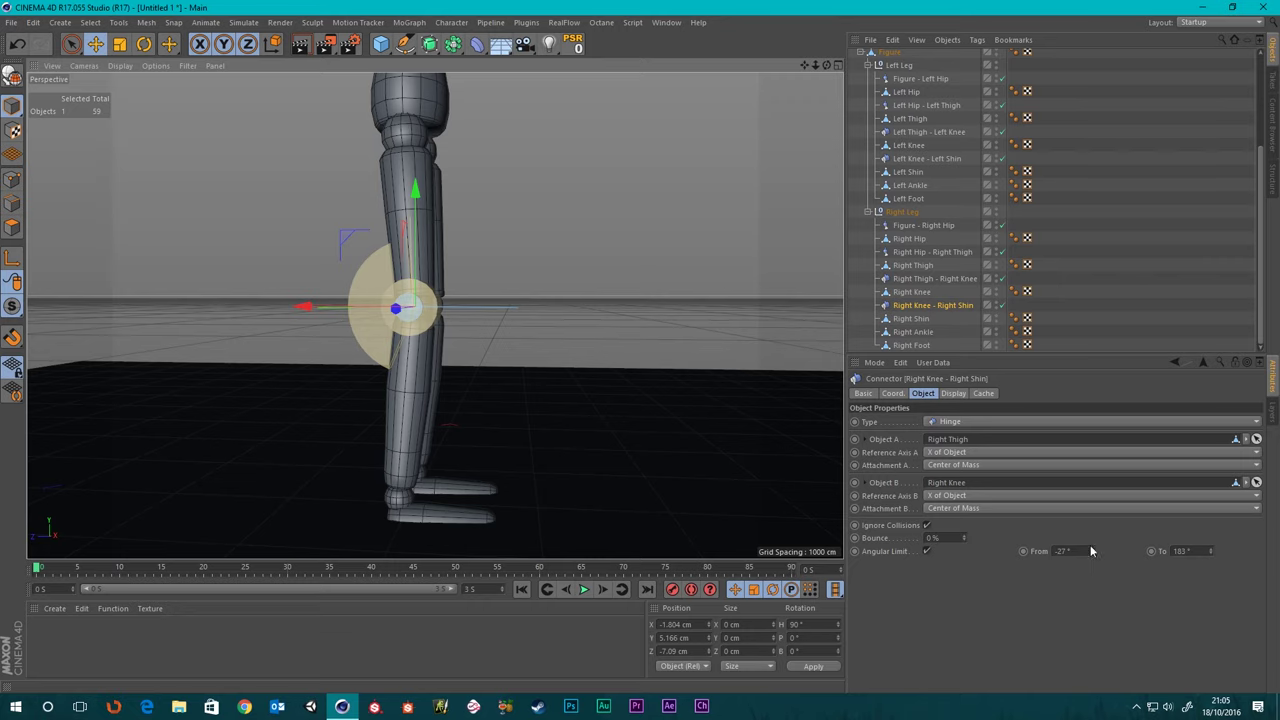
drag(1091, 551, 1077, 551)
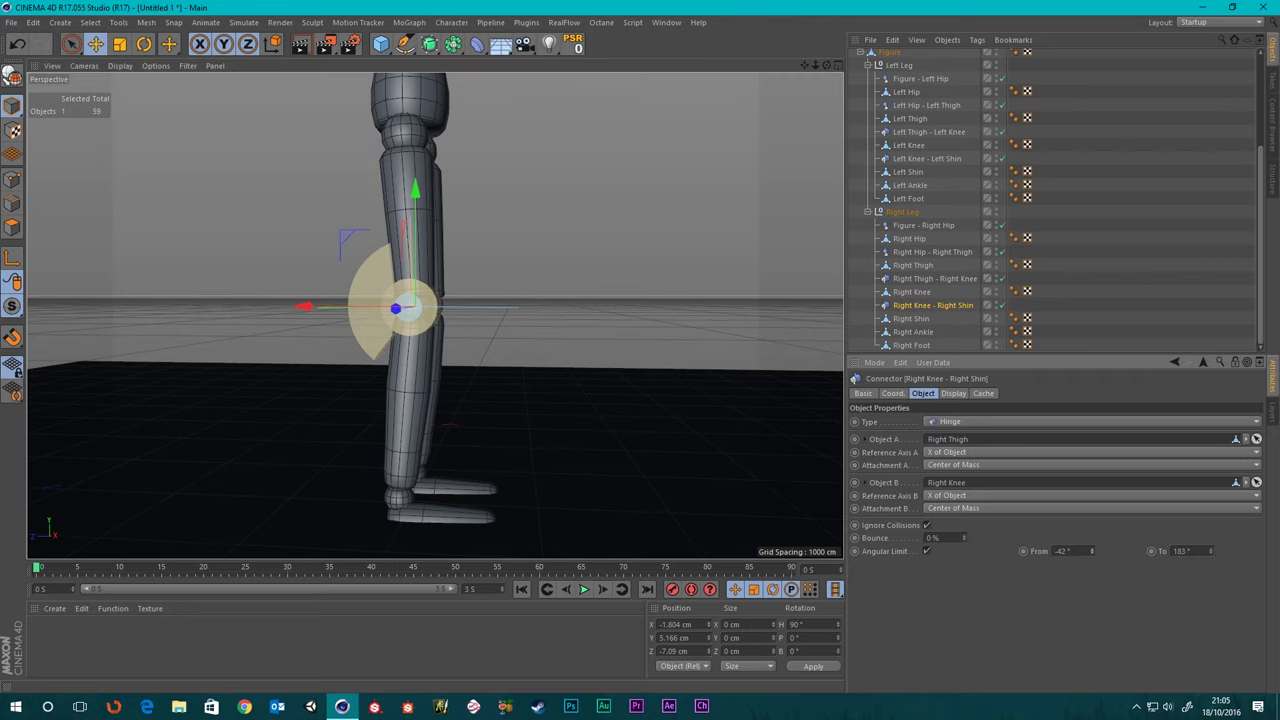
- Set the angular limits of the Left Knee - Left Shin hinge from 19° to 265° and check the arc around the knee
click(912, 161)
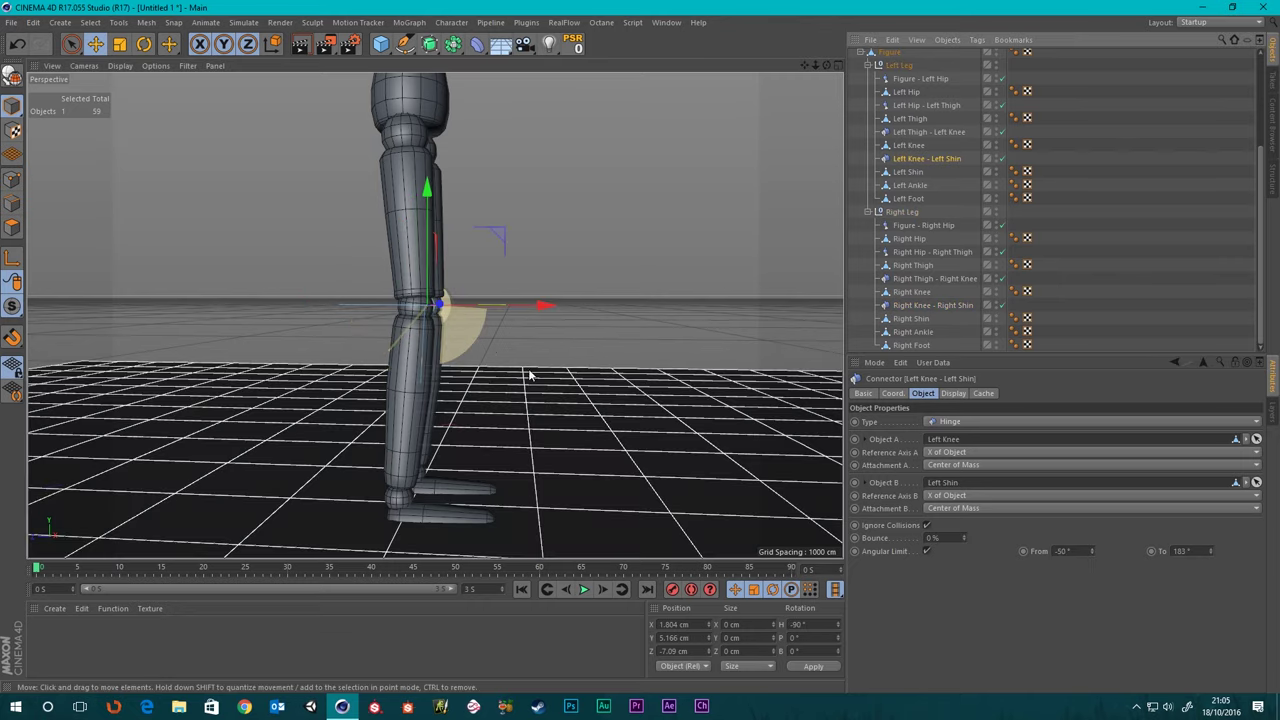
alt+drag(529, 373, 682, 408)
scroll(340, 295, up, 5)
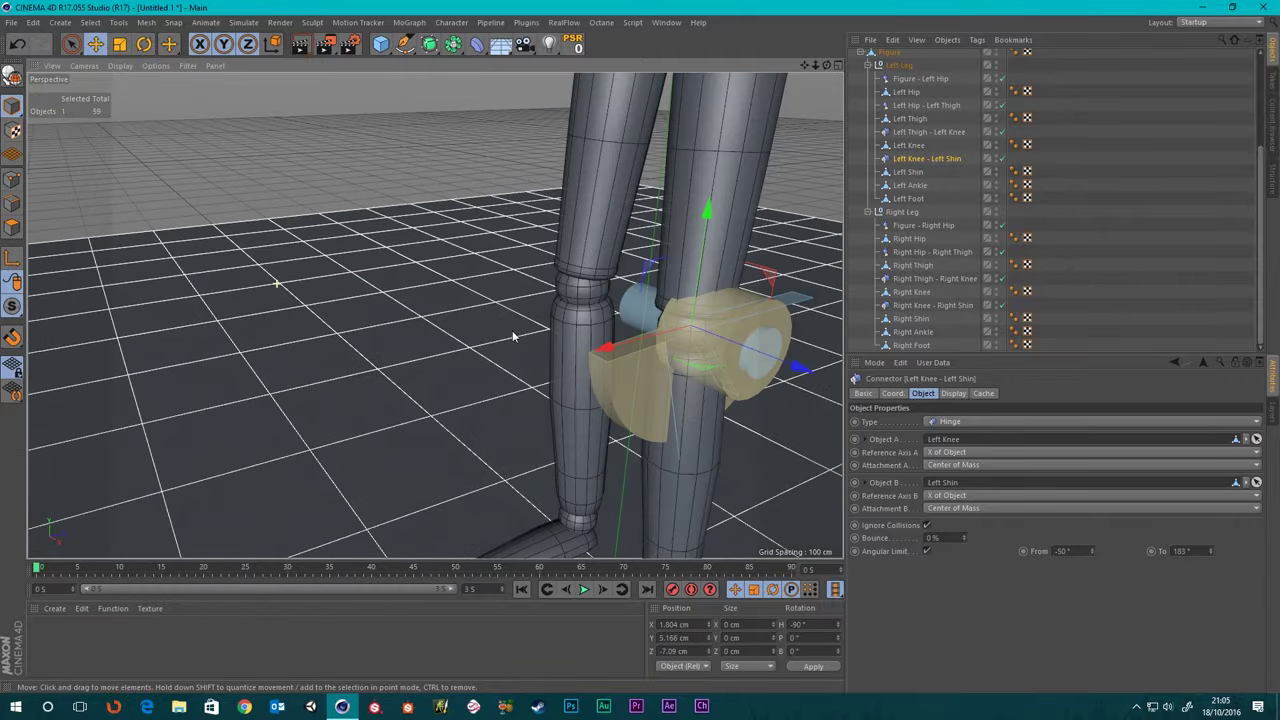
scroll(720, 366, up, 1)
alt+middle_drag(720, 366, 511, 314)
scroll(470, 300, down, 3)
alt+drag(473, 307, 466, 520)
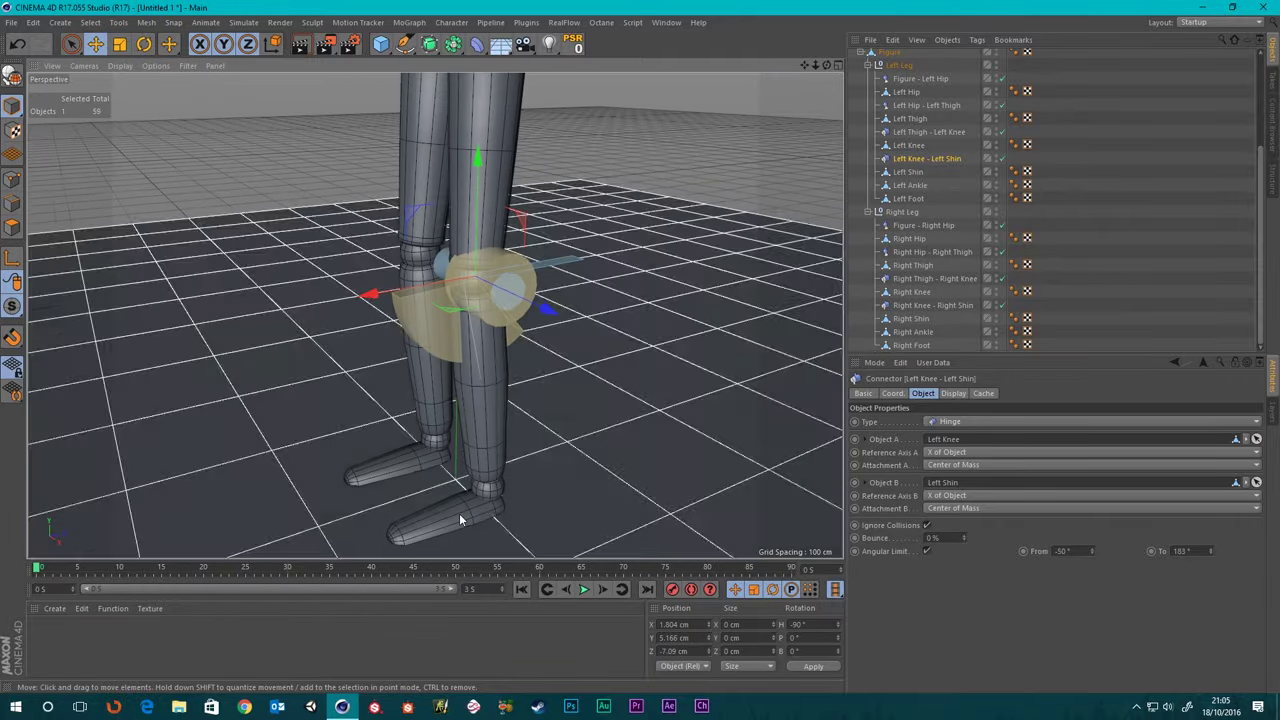
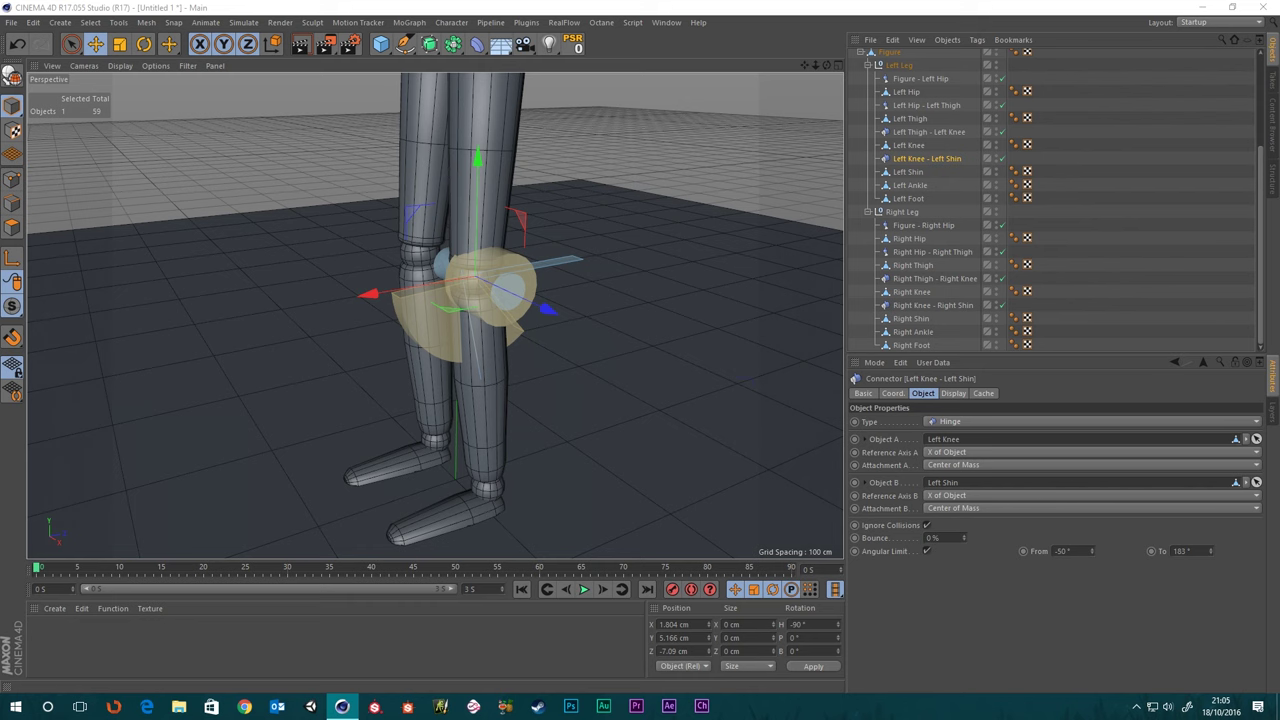
click(1066, 551)
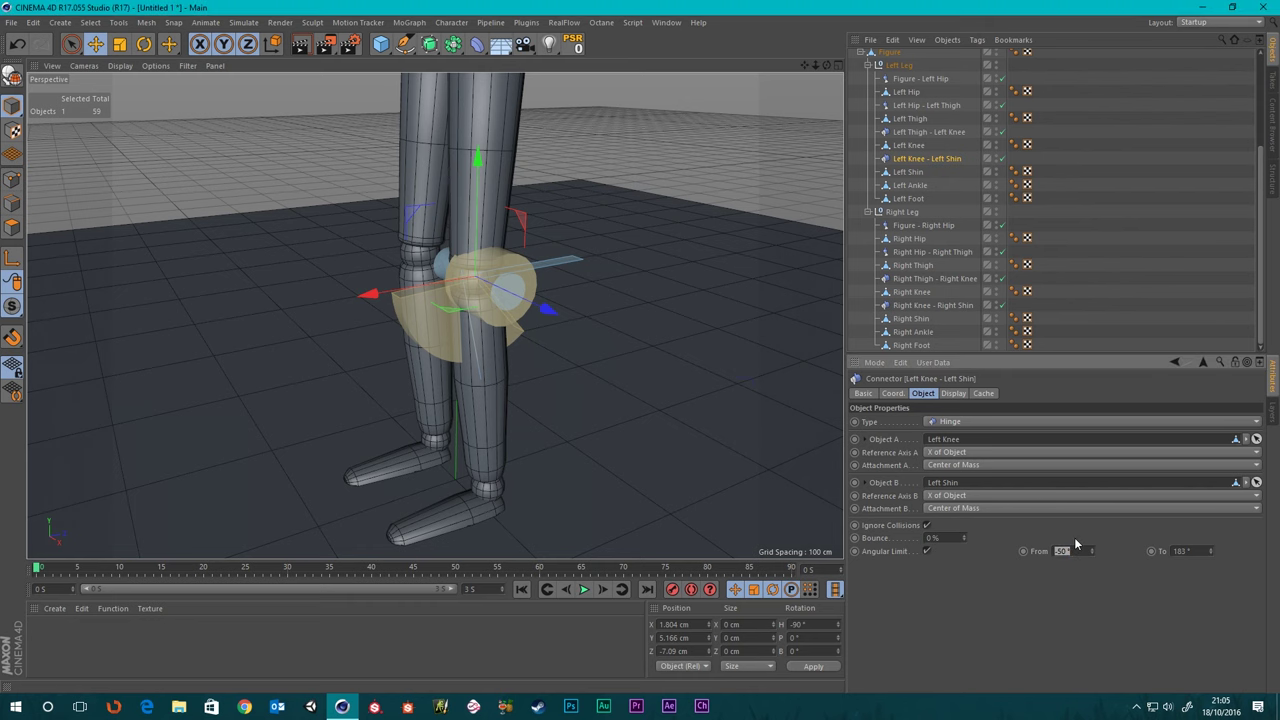
text(19)
key(Return)
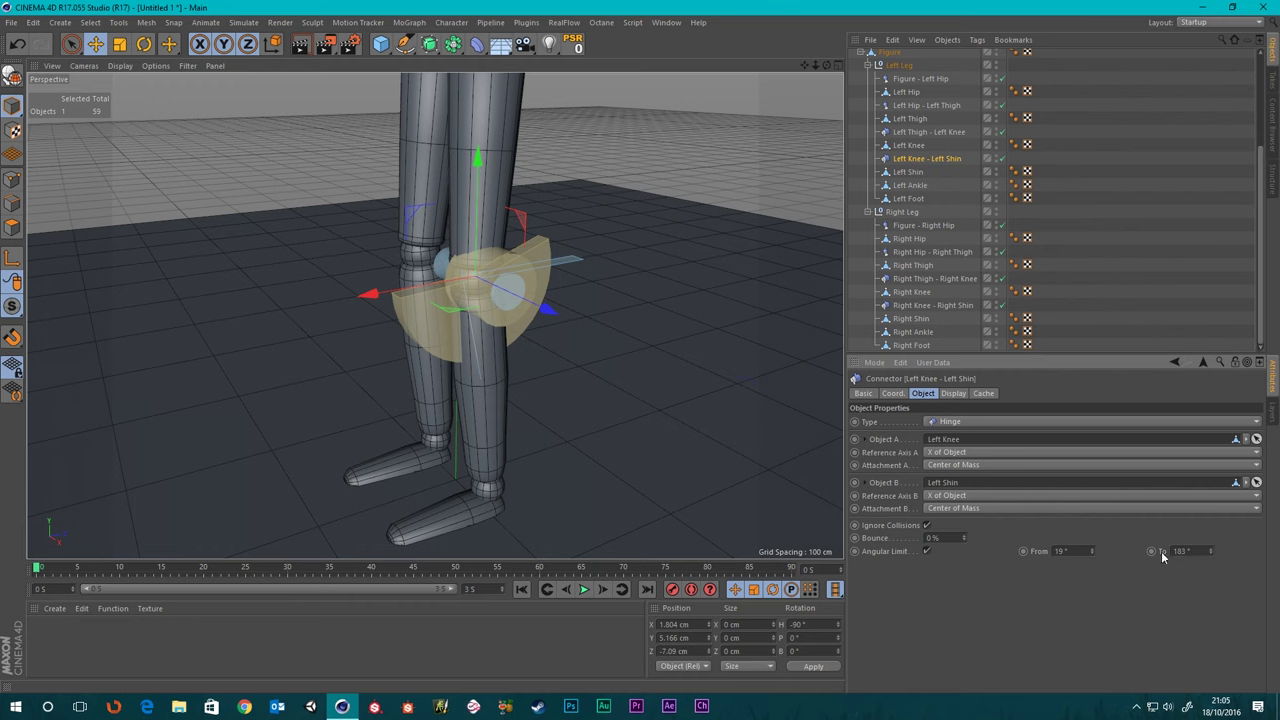
click(1197, 551)
text(4)
key(Return)
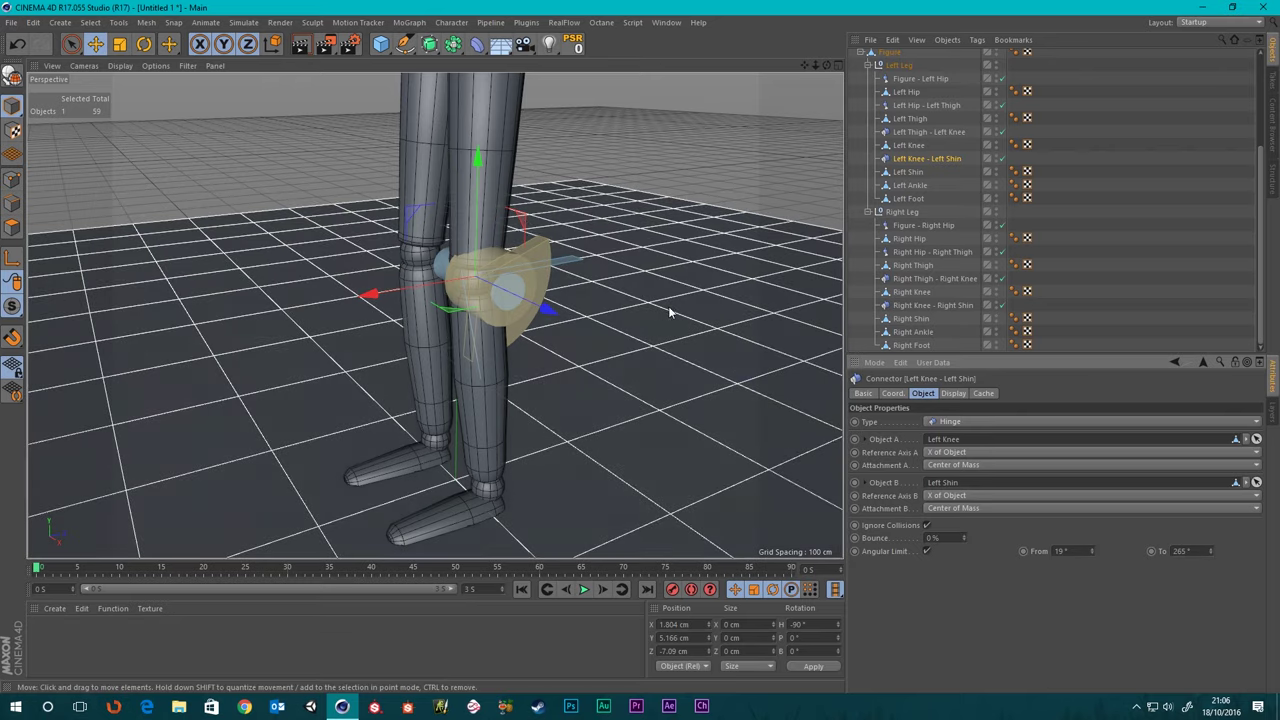
alt+drag(525, 234, 639, 264)
alt+right_drag(639, 264, 530, 344)
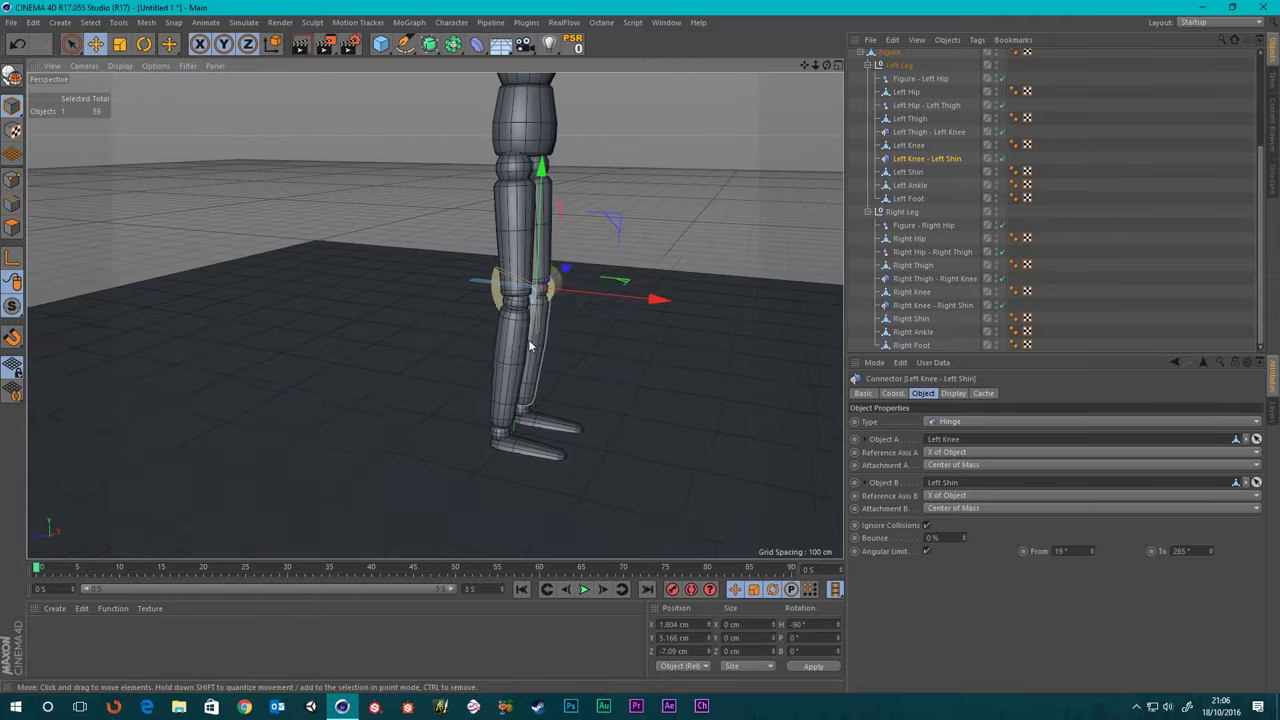
alt+middle_drag(530, 344, 467, 357)
alt+right_drag(467, 357, 467, 326)
scroll(467, 326, up, 5)
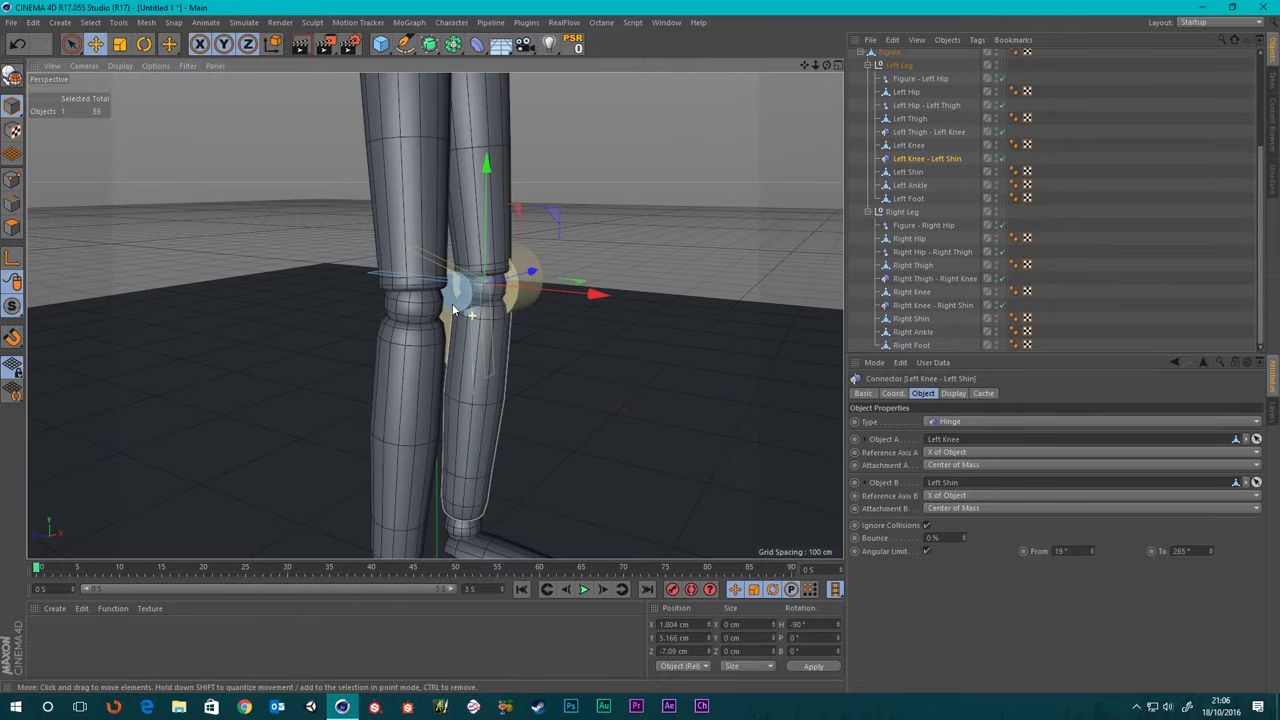
- Assign Right Knee as Object A and Right Shin as Object B of the Right Knee - Right Shin connector
click(916, 305)
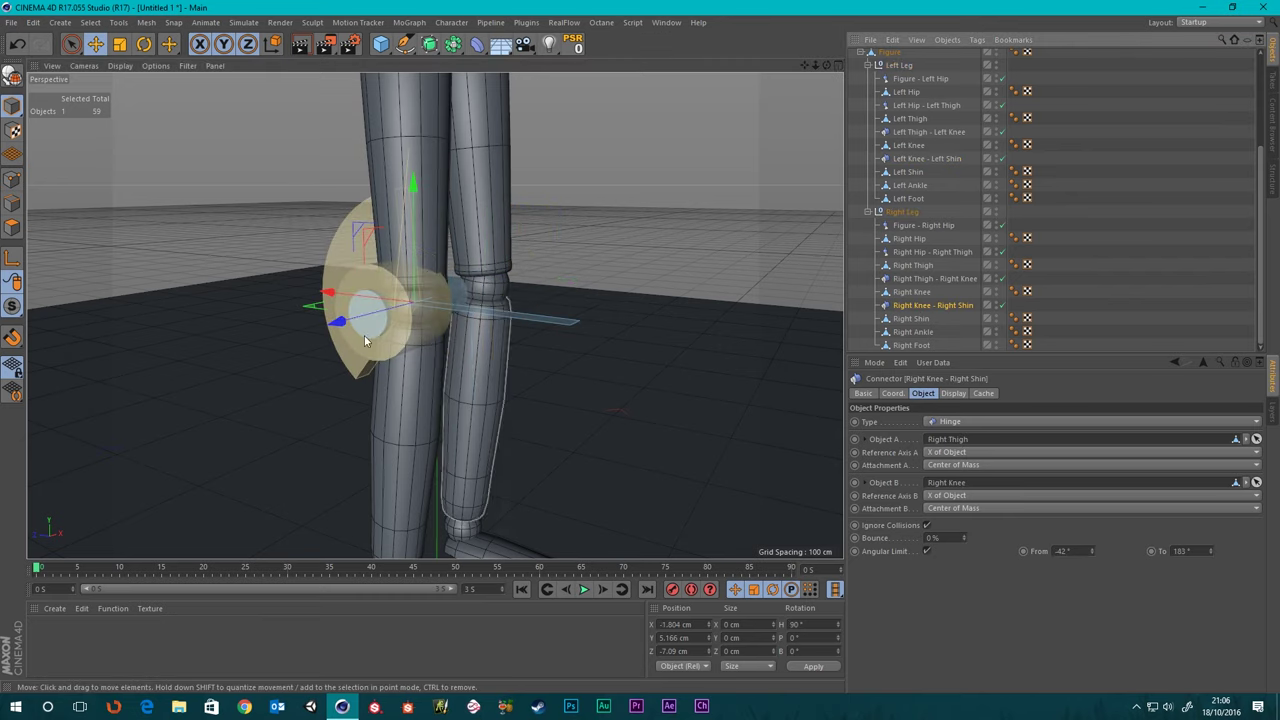
scroll(428, 275, down, 4)
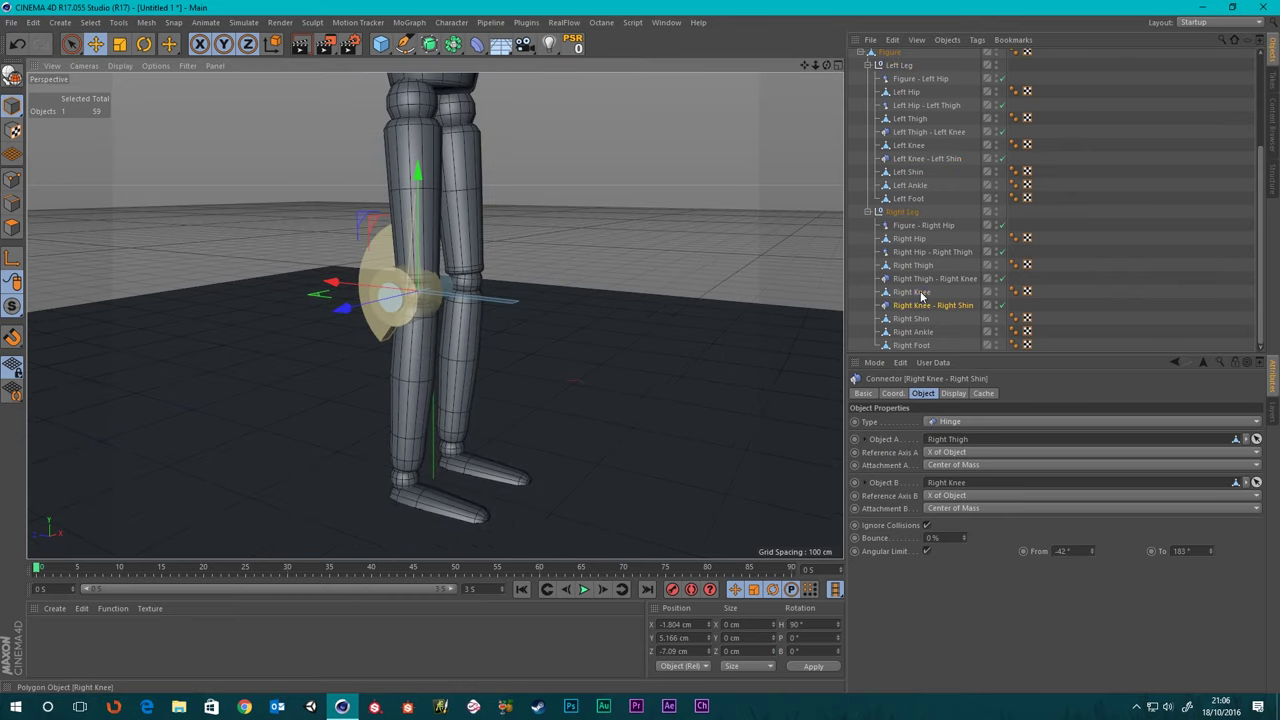
drag(913, 291, 955, 447)
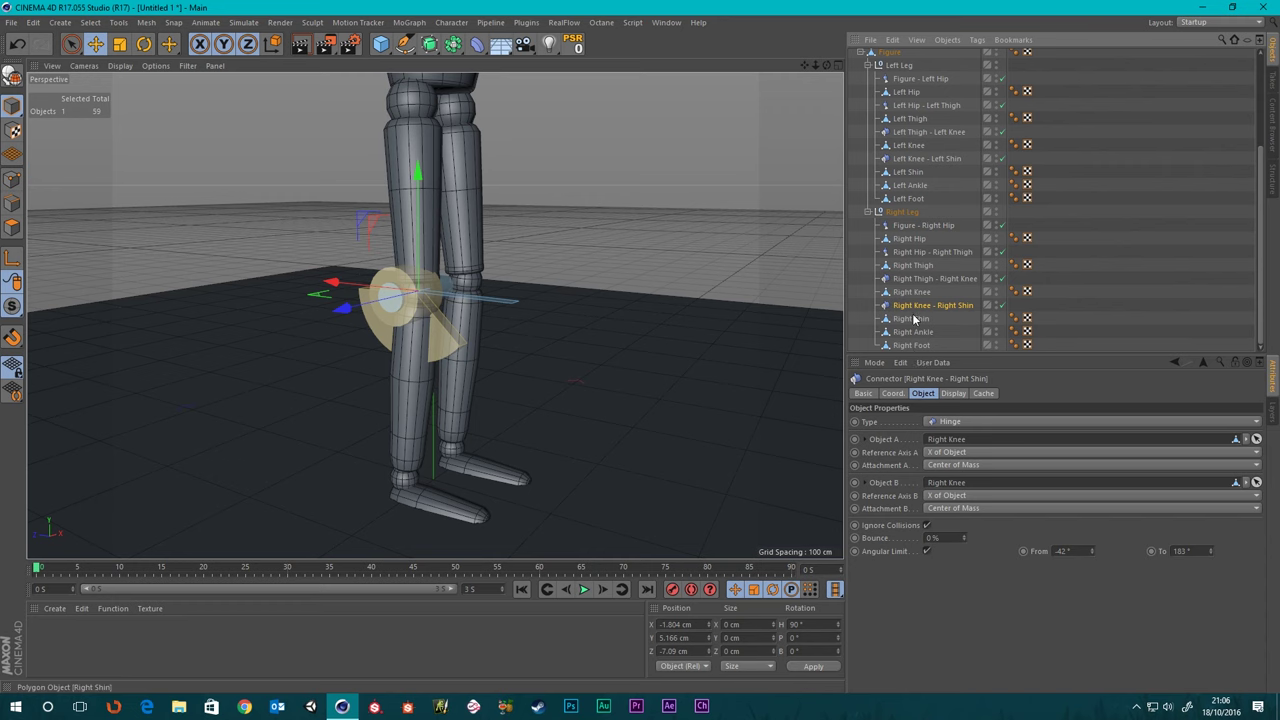
drag(911, 318, 955, 485)
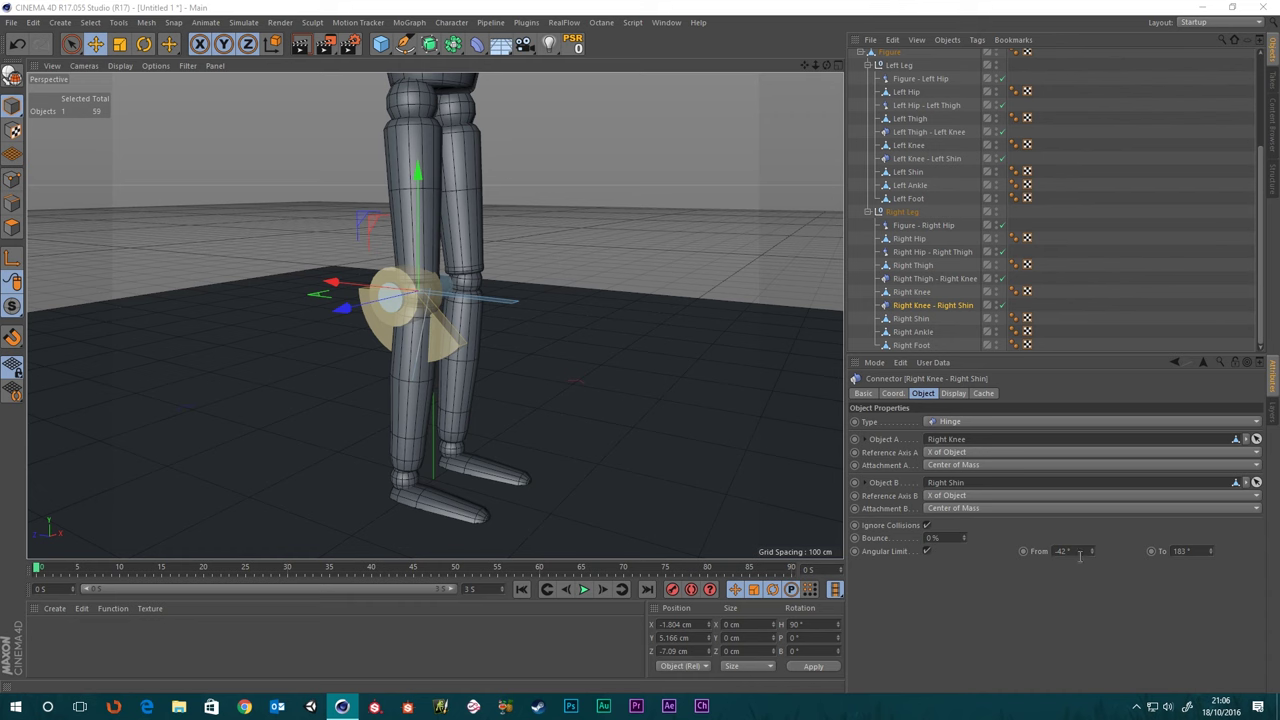
- Try the left shin hinge's angular limits, from 19° to 265°, on the Right Knee - Right Shin hinge and check the arc from the side
click(927, 160)
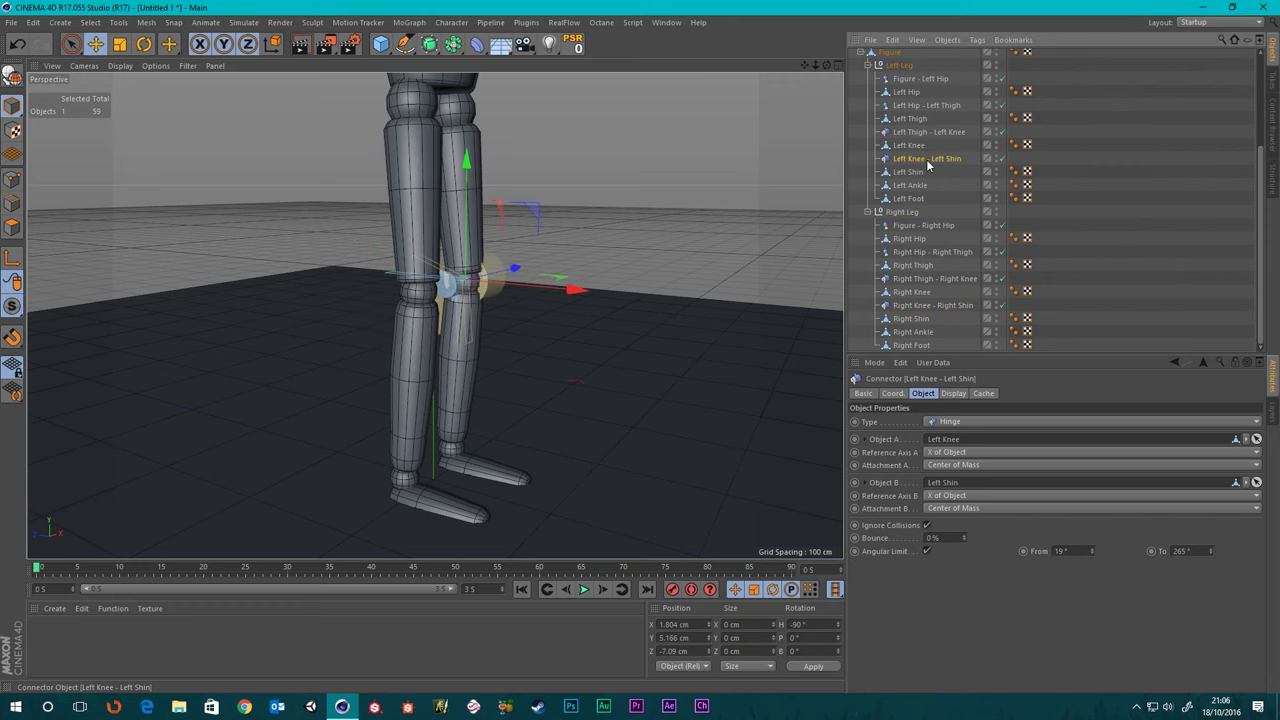
click(930, 305)
click(1064, 550)
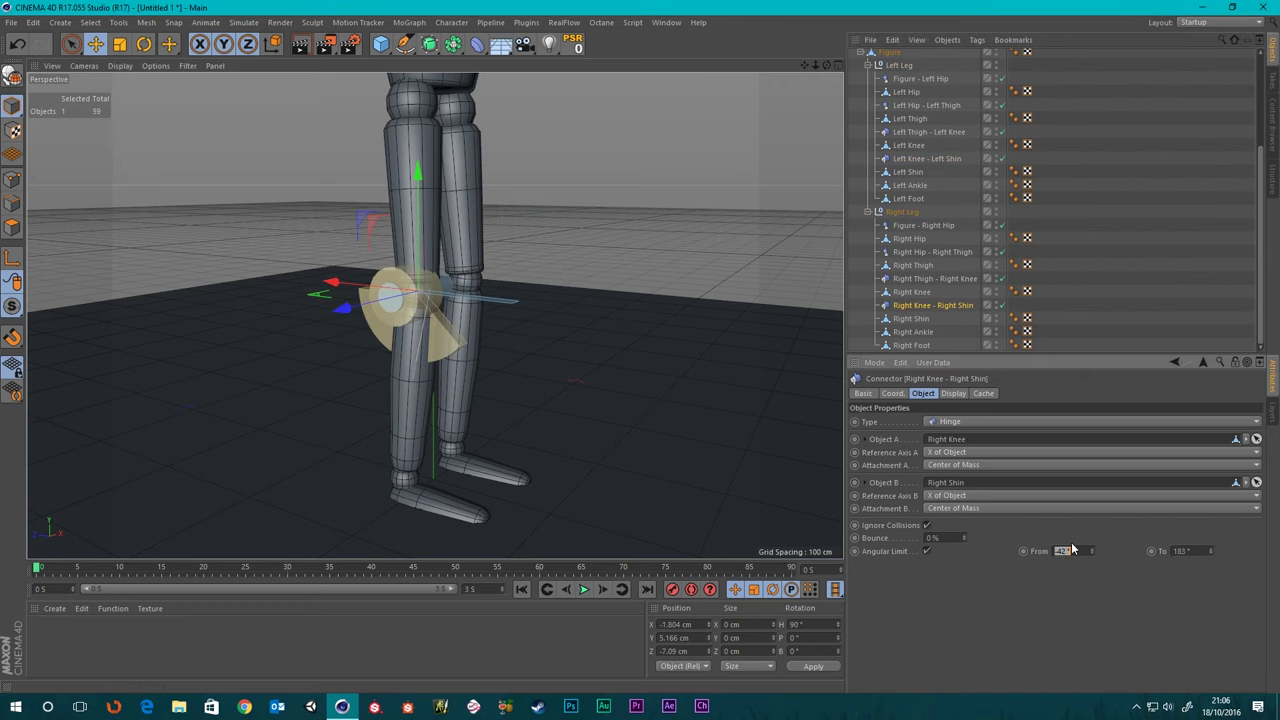
text(19)
key(Return)
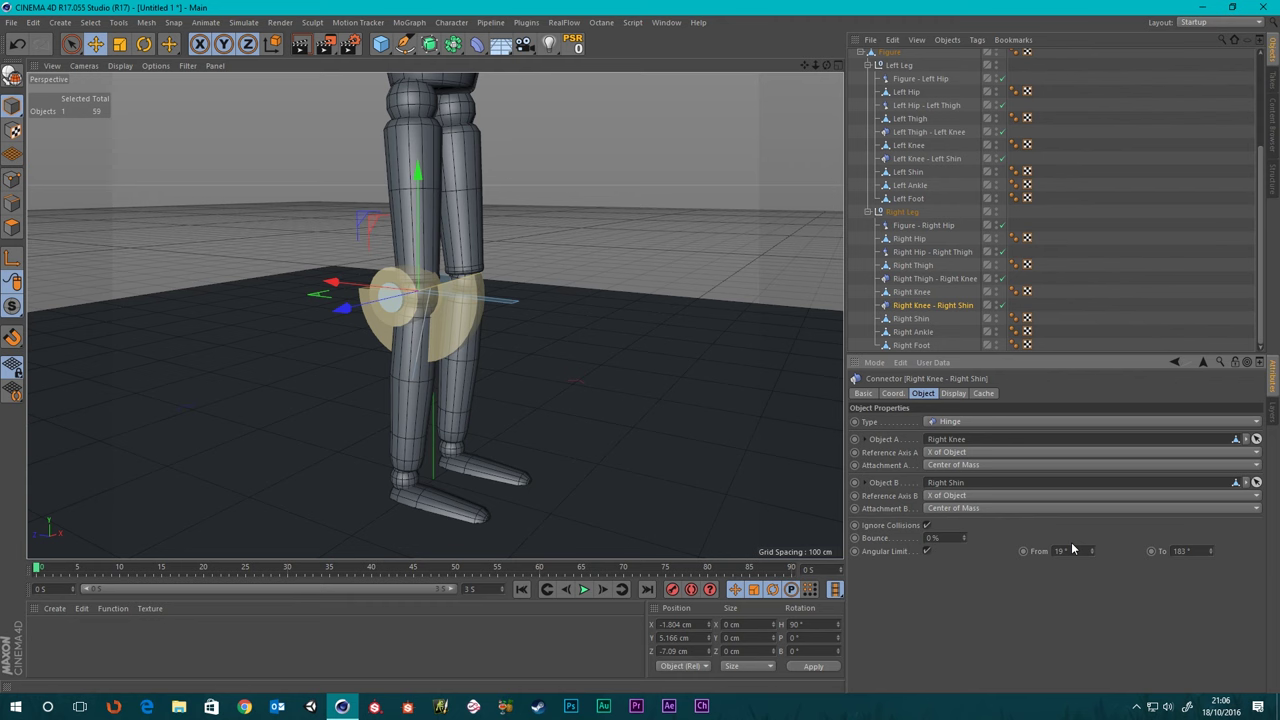
double_click(1187, 550)
text(265)
key(Return)
alt+drag(640, 397, 484, 295)
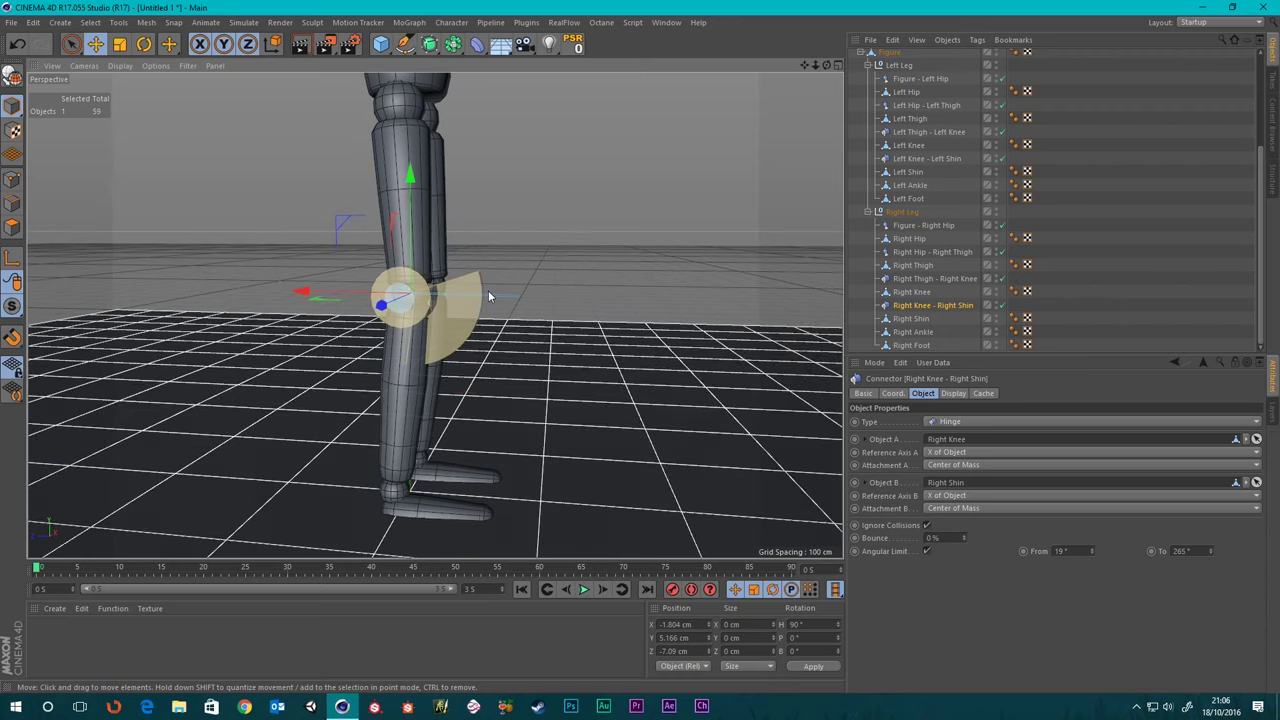
- Try lower angular limits of -19° and -206° on the Right Knee - Right Shin hinge and inspect the arc
click(1056, 551)
text(-)
key(Return)
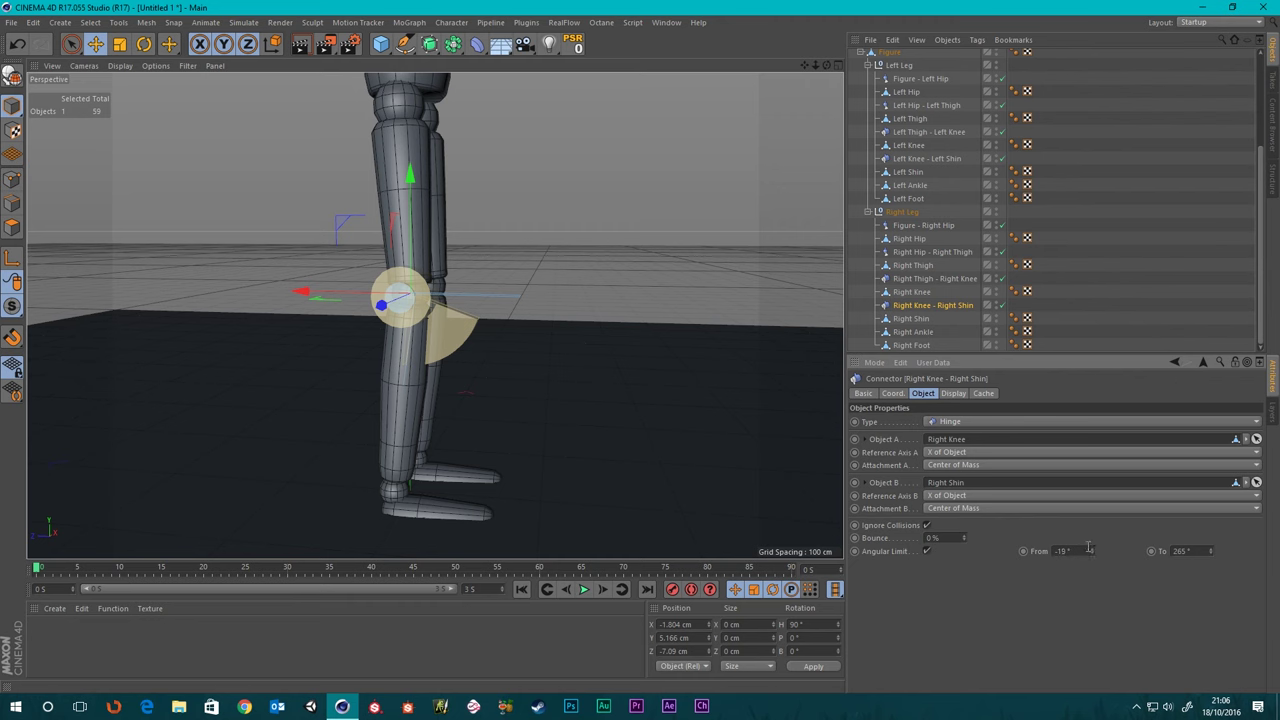
drag(1090, 550, 1090, 615)
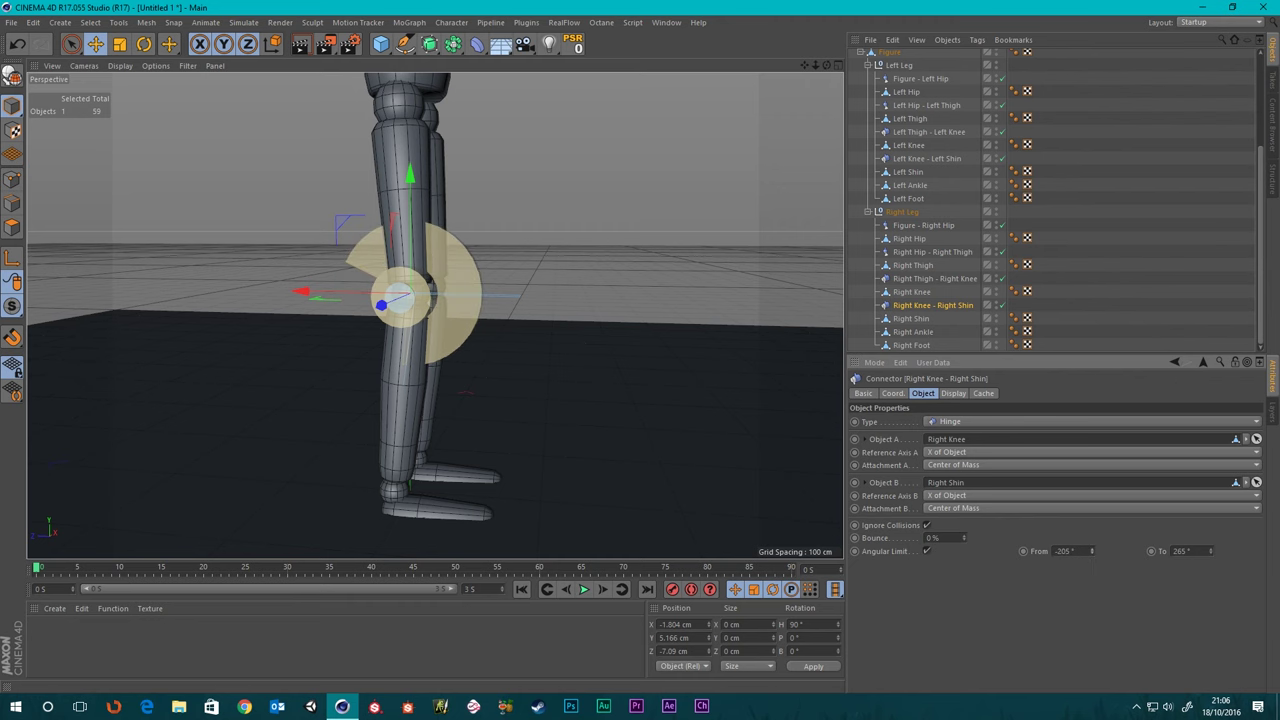
scroll(321, 357, down, 3)
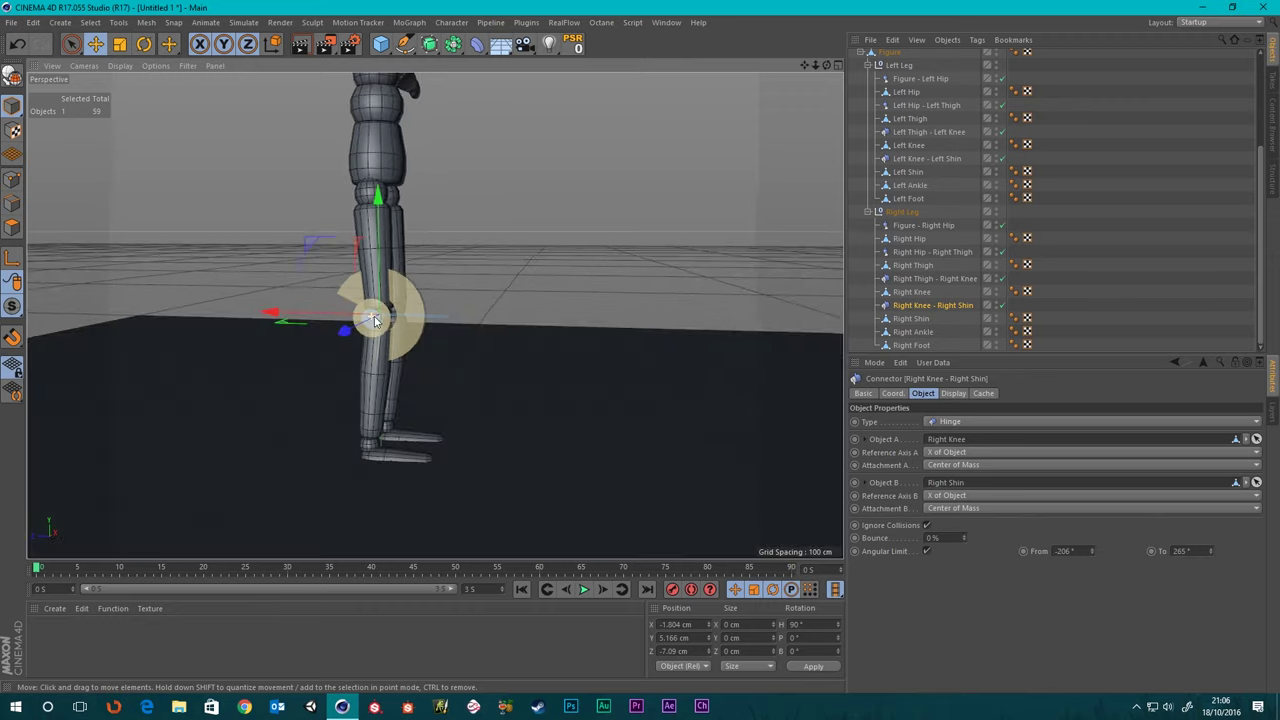
alt+drag(371, 318, 466, 314)
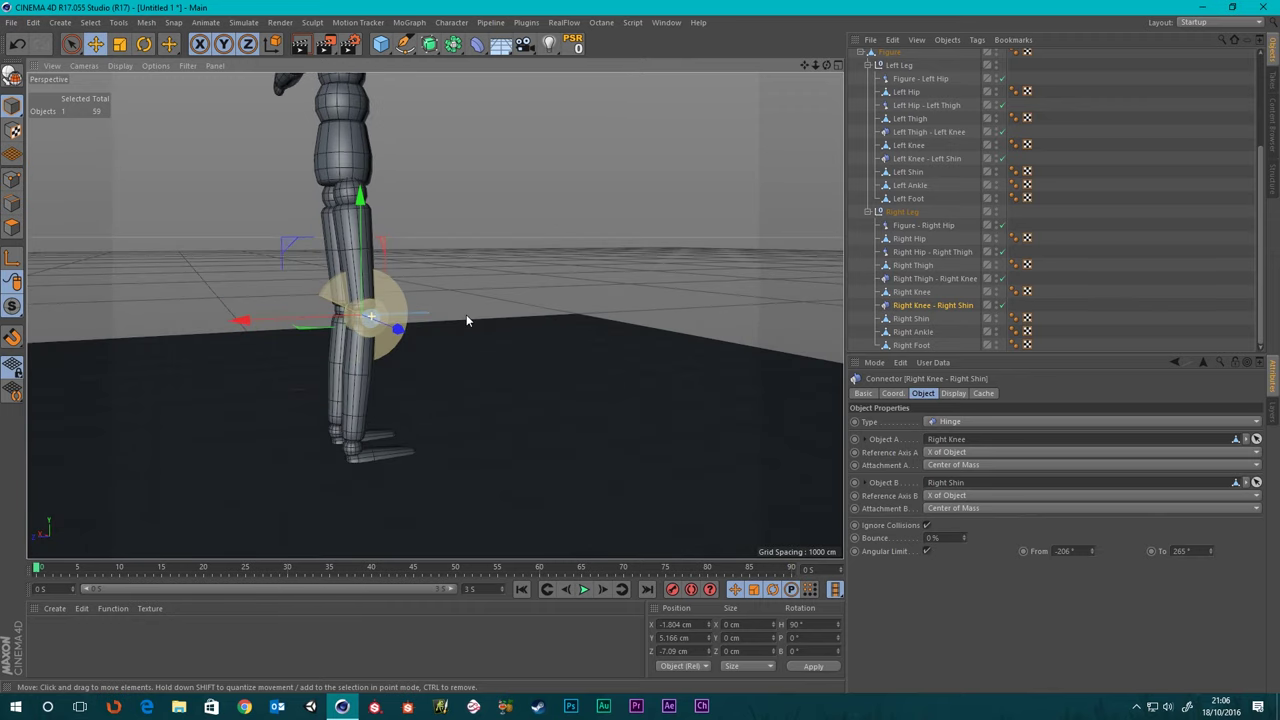
- Compare with the left shin hinge's arc and set the Right Knee - Right Shin angular limits from -91° to 511°
click(932, 160)
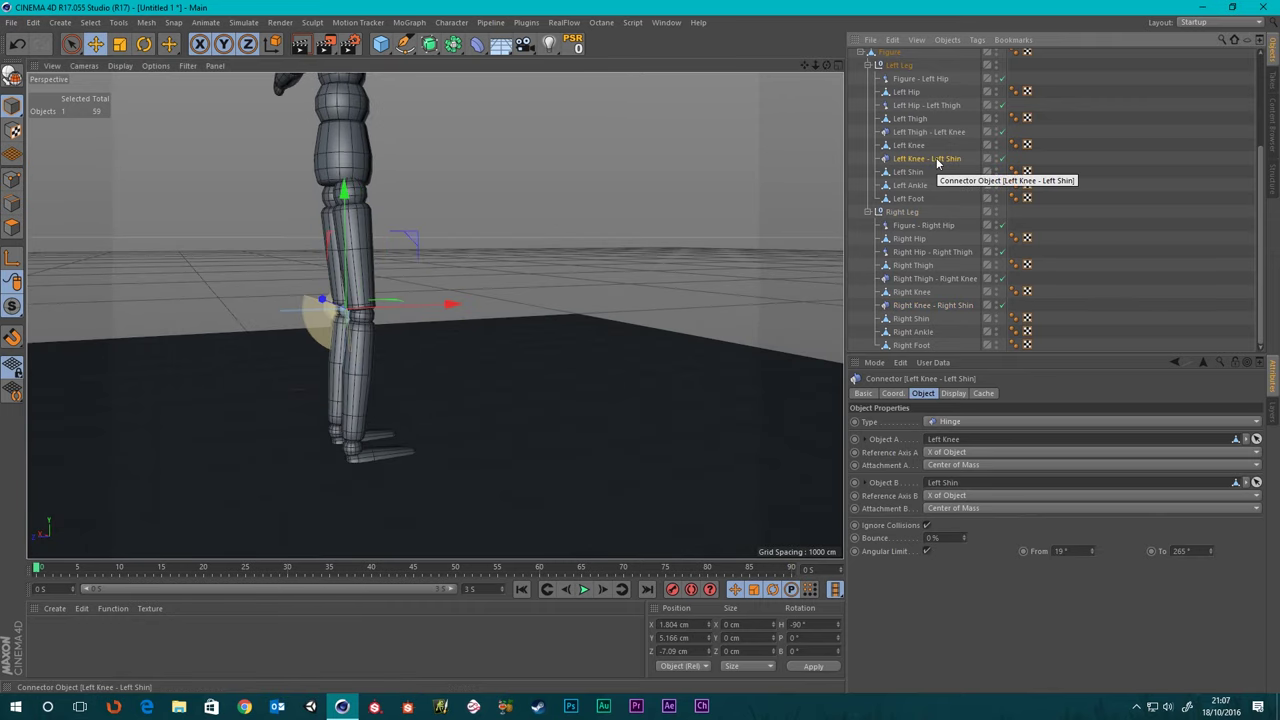
click(922, 306)
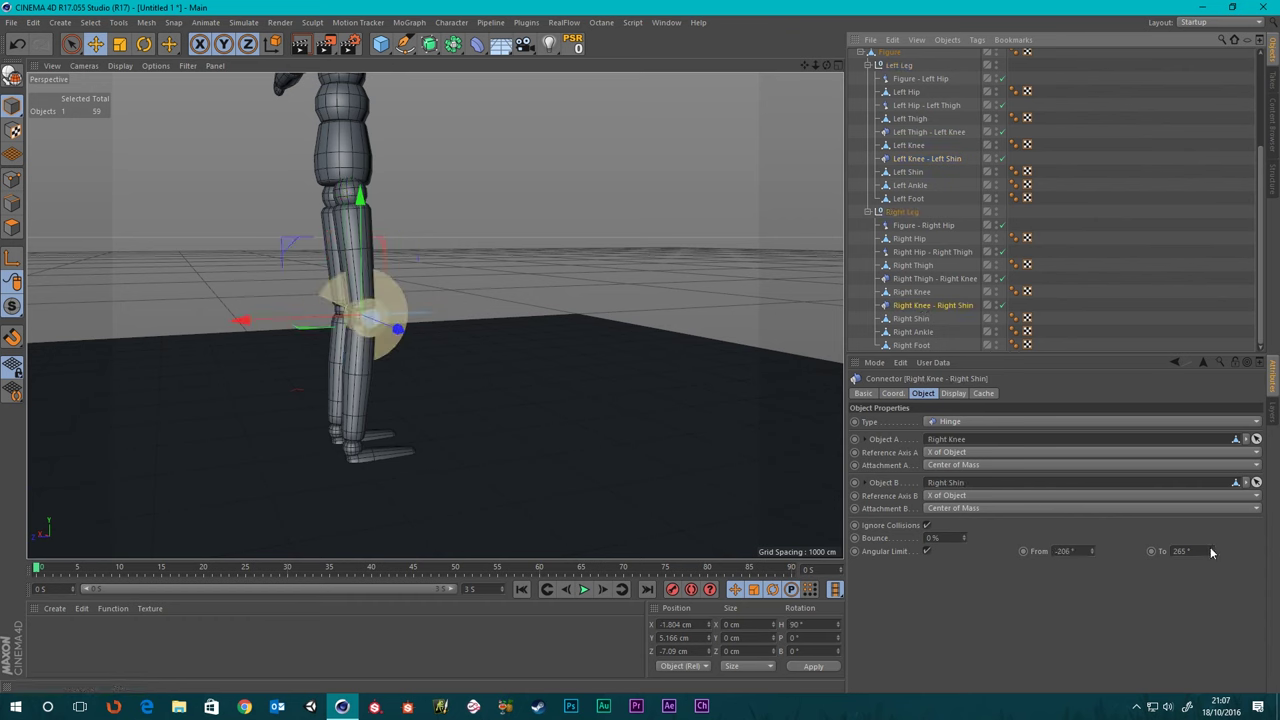
mouse_move(1211, 551)
mouse_down()
mouse_move(1230, 525)
mouse_move(1226, 540)
mouse_up()
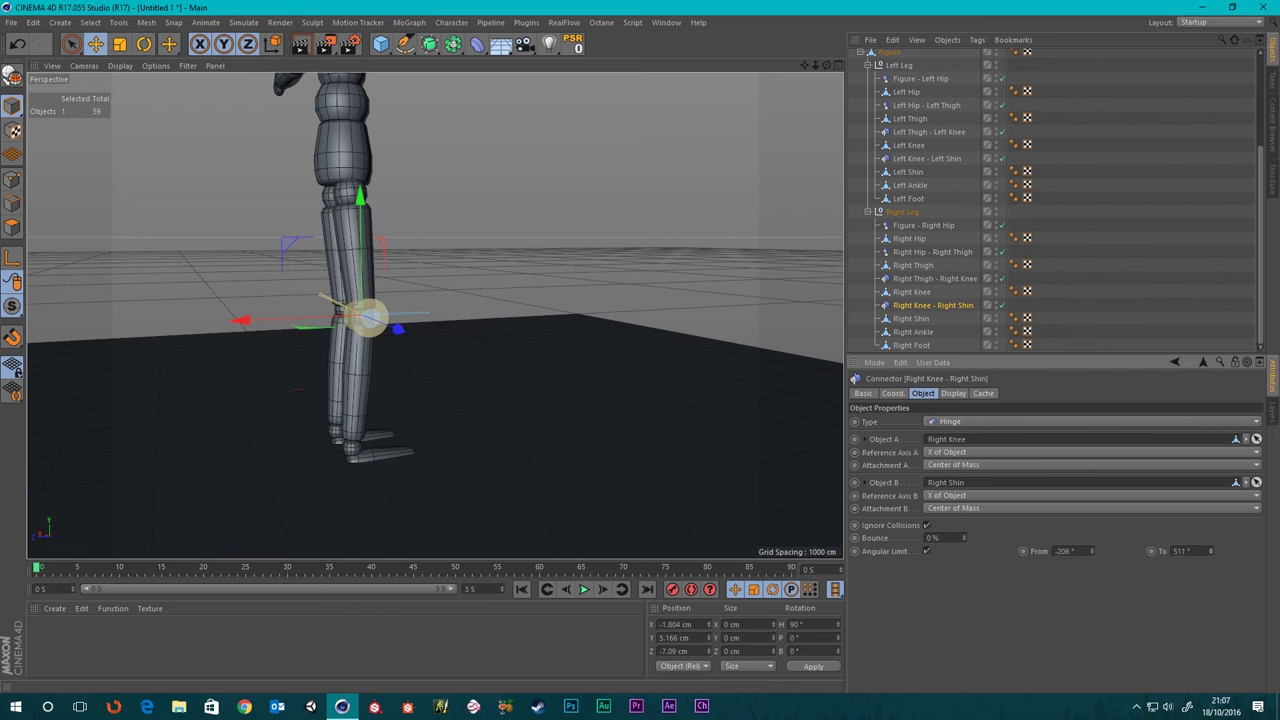
drag(1093, 550, 1097, 533)
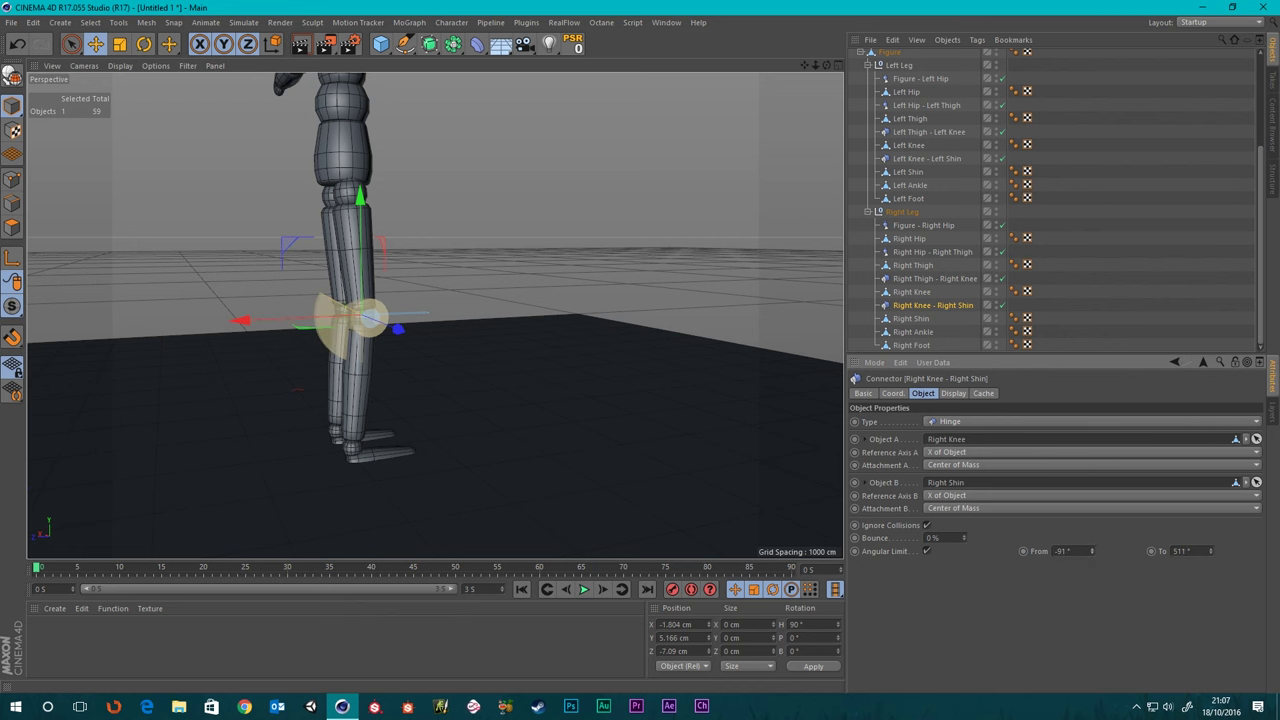
- Inspect the knees from several angles, play the ragdoll simulation to check the leg hinges, and return to the start
alt+drag(360, 334, 85, 302)
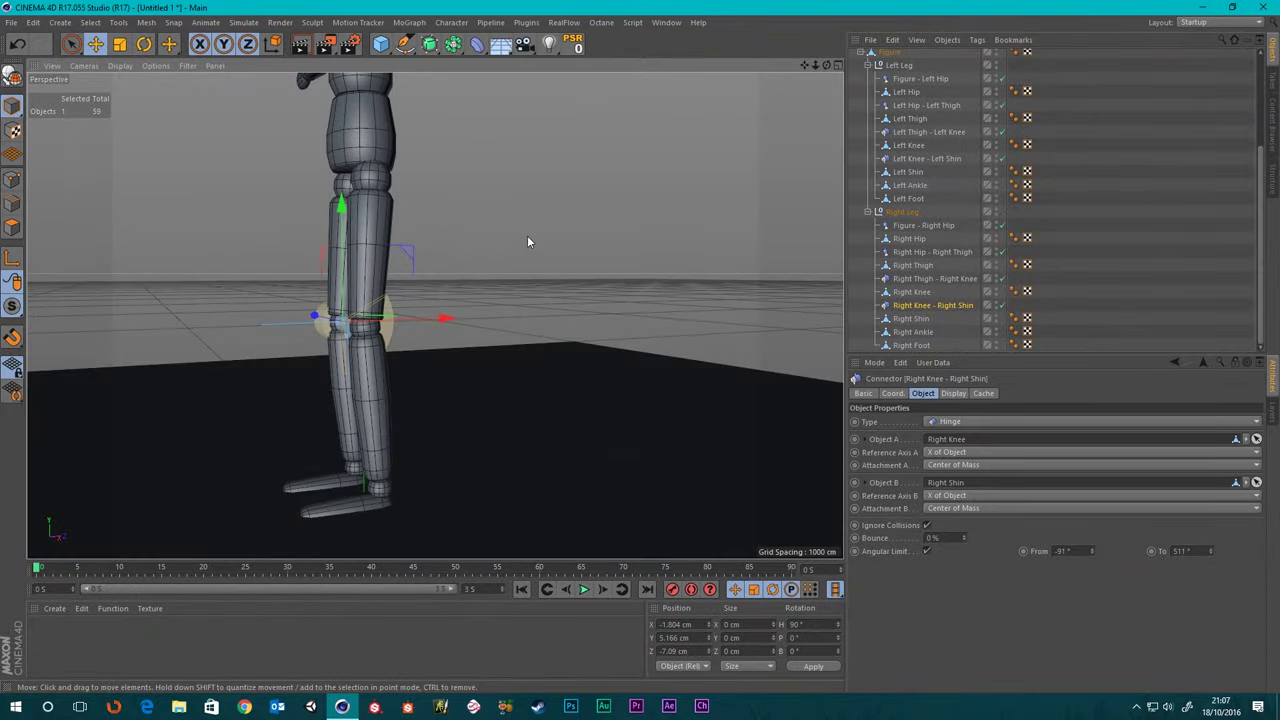
click(528, 242)
alt+right_drag(150, 340, 440, 354)
alt+middle_drag(440, 354, 508, 287)
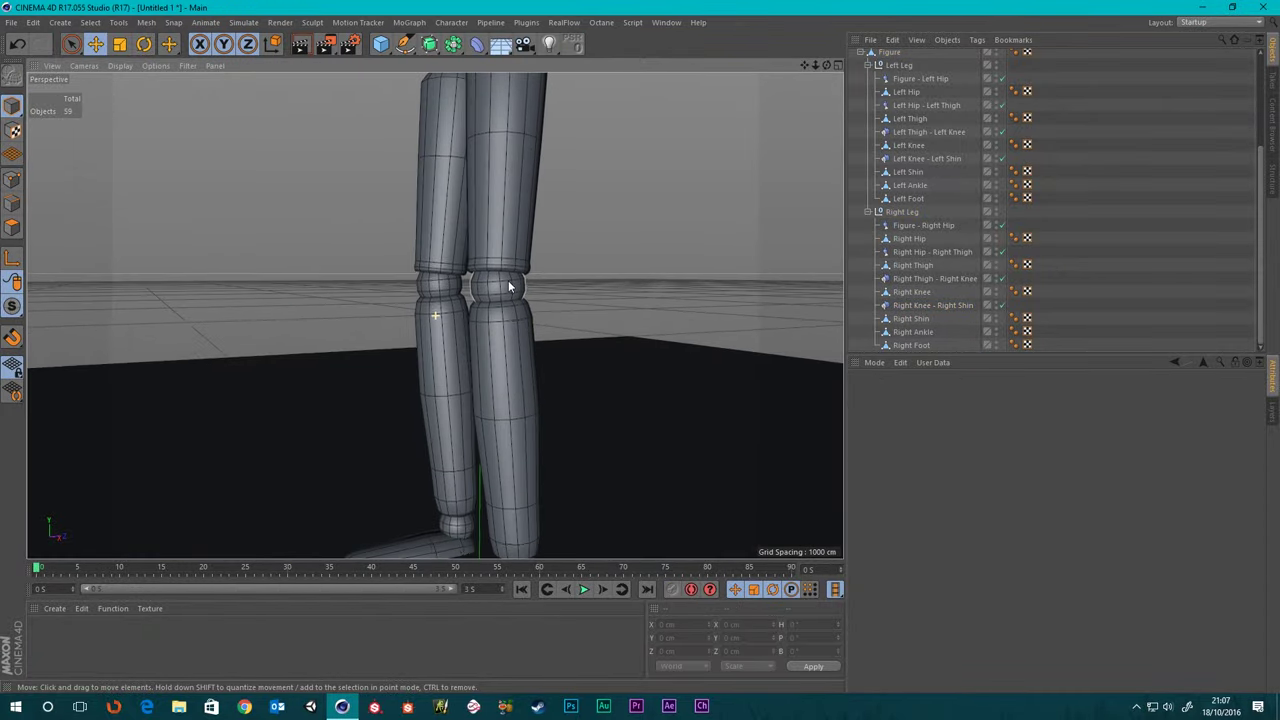
scroll(516, 274, down, 10)
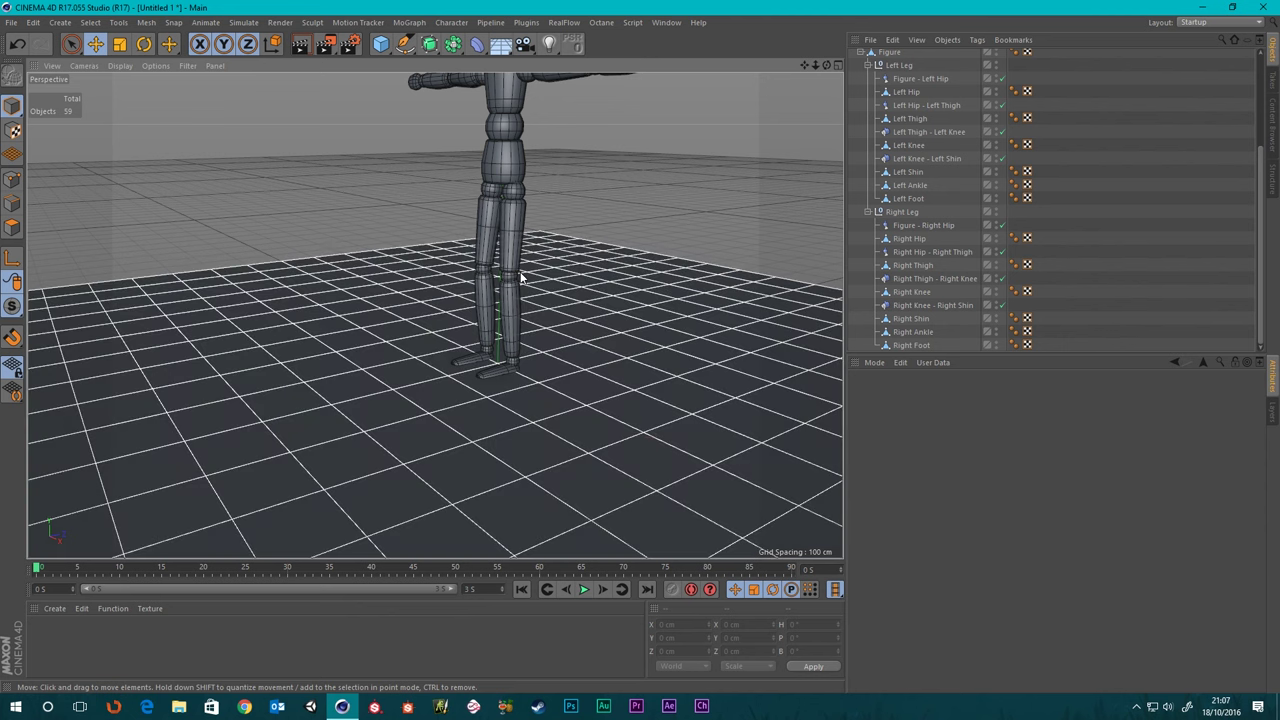
scroll(505, 272, up, 4)
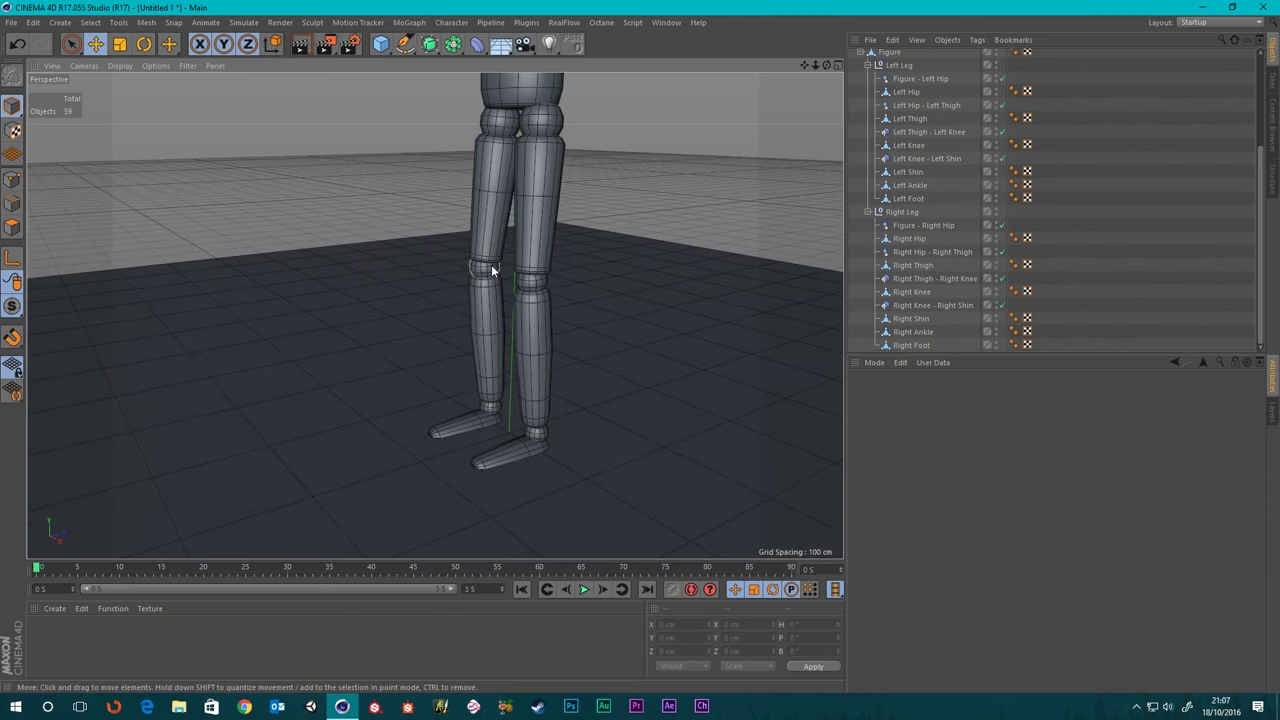
scroll(495, 270, down, 4)
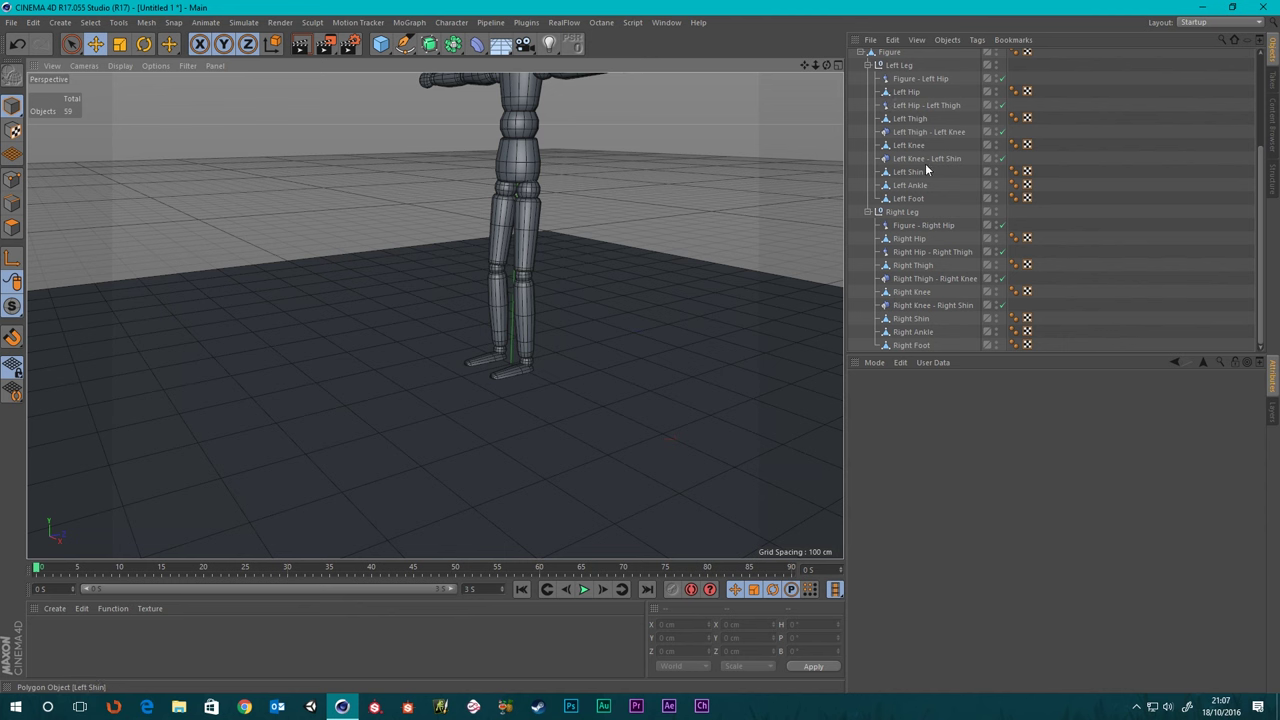
click(585, 589)
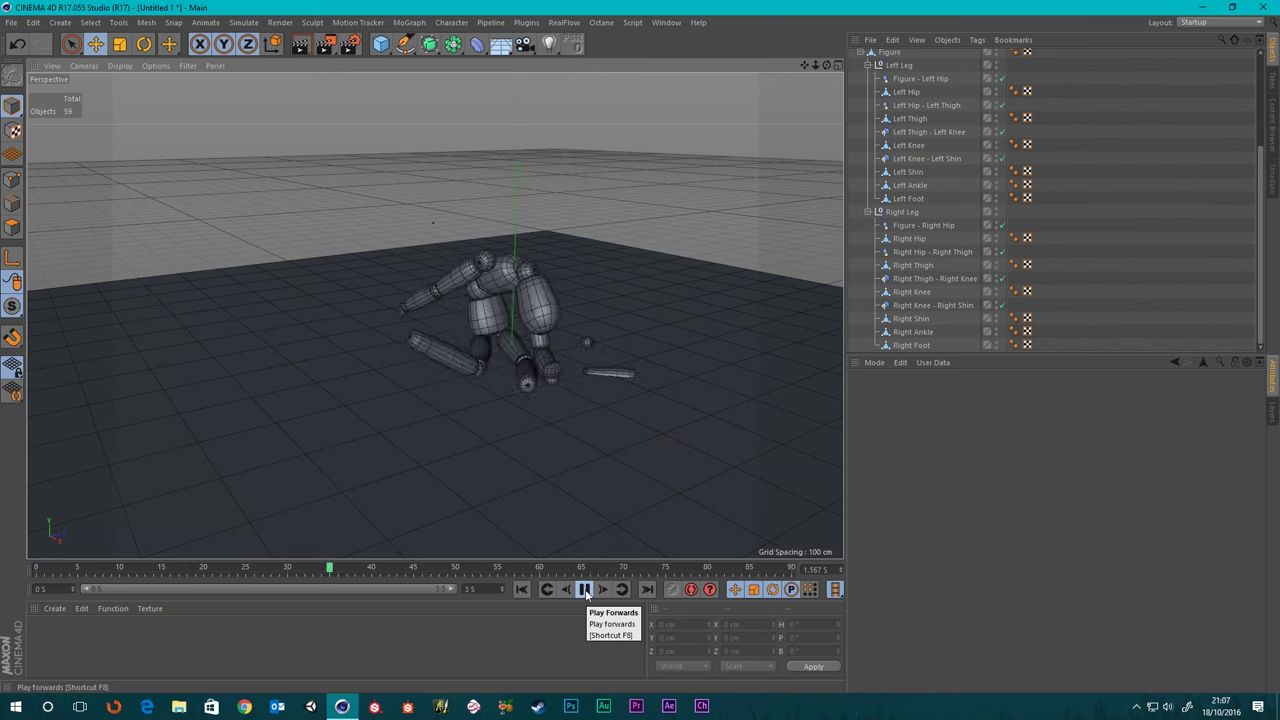
click(521, 589)
- Set the collision friction of the Floor's Dynamics Body tag to 75%
scroll(987, 75, up, 3)
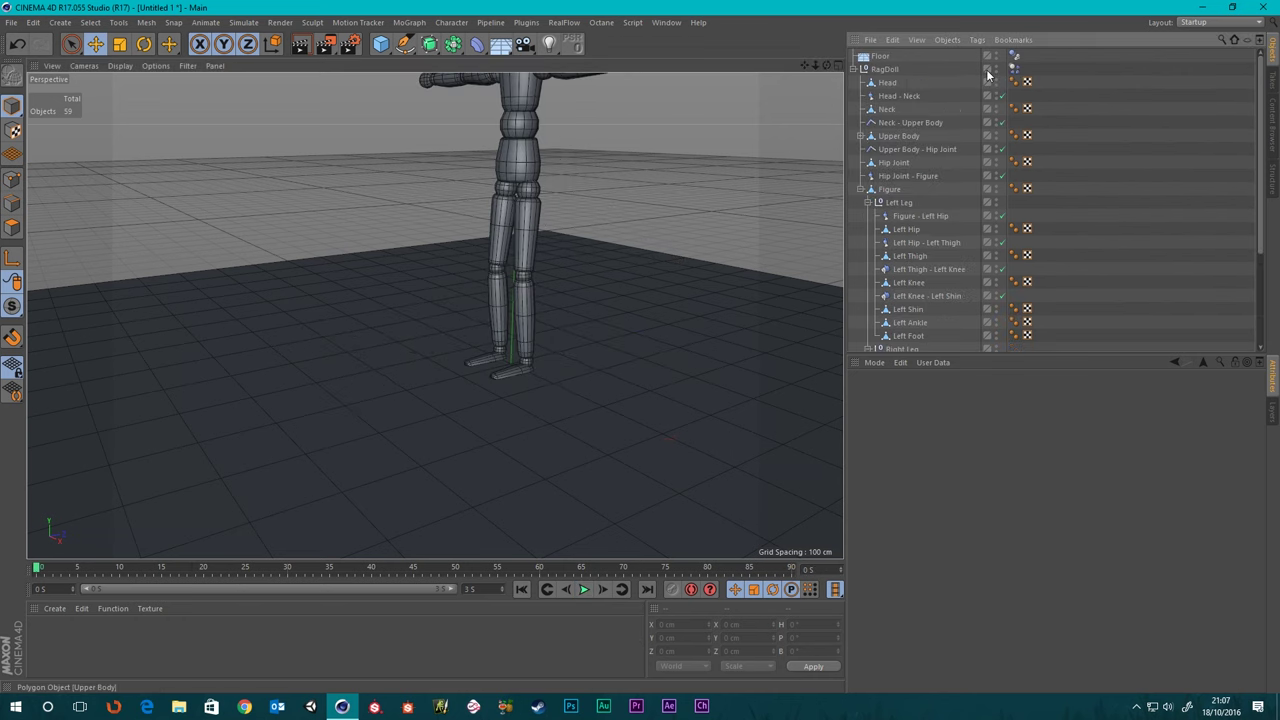
click(1015, 56)
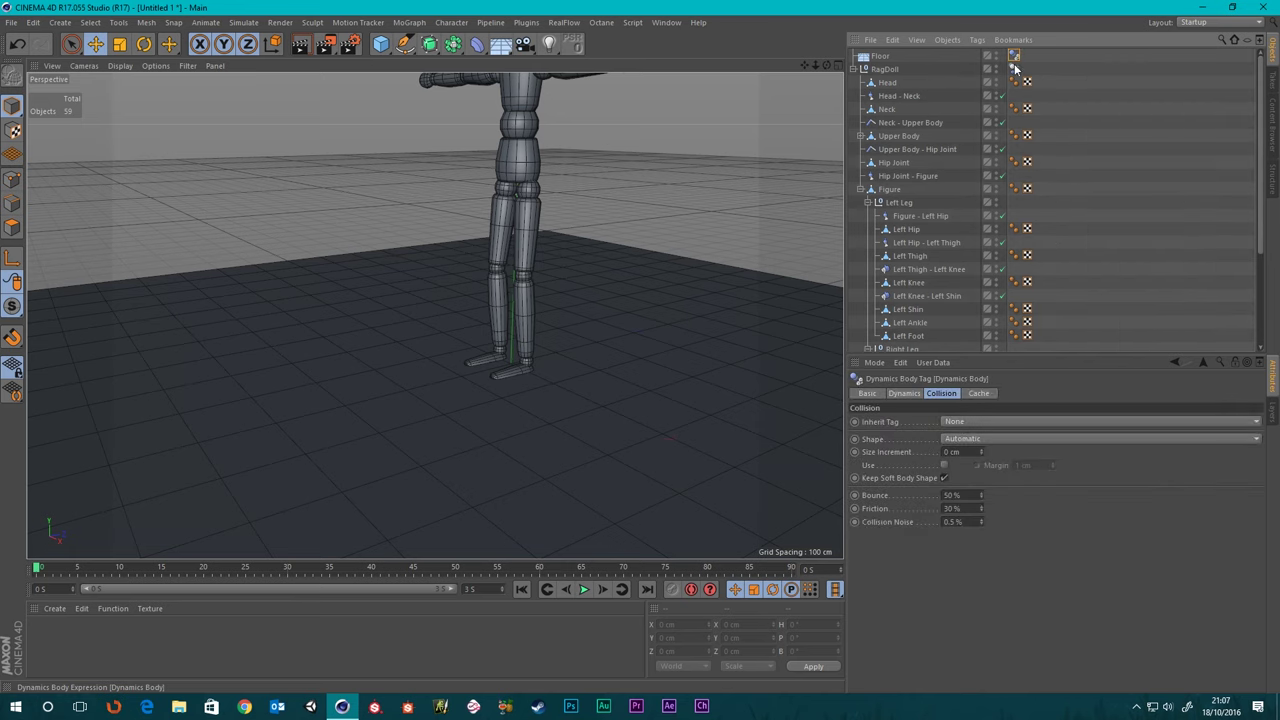
click(905, 393)
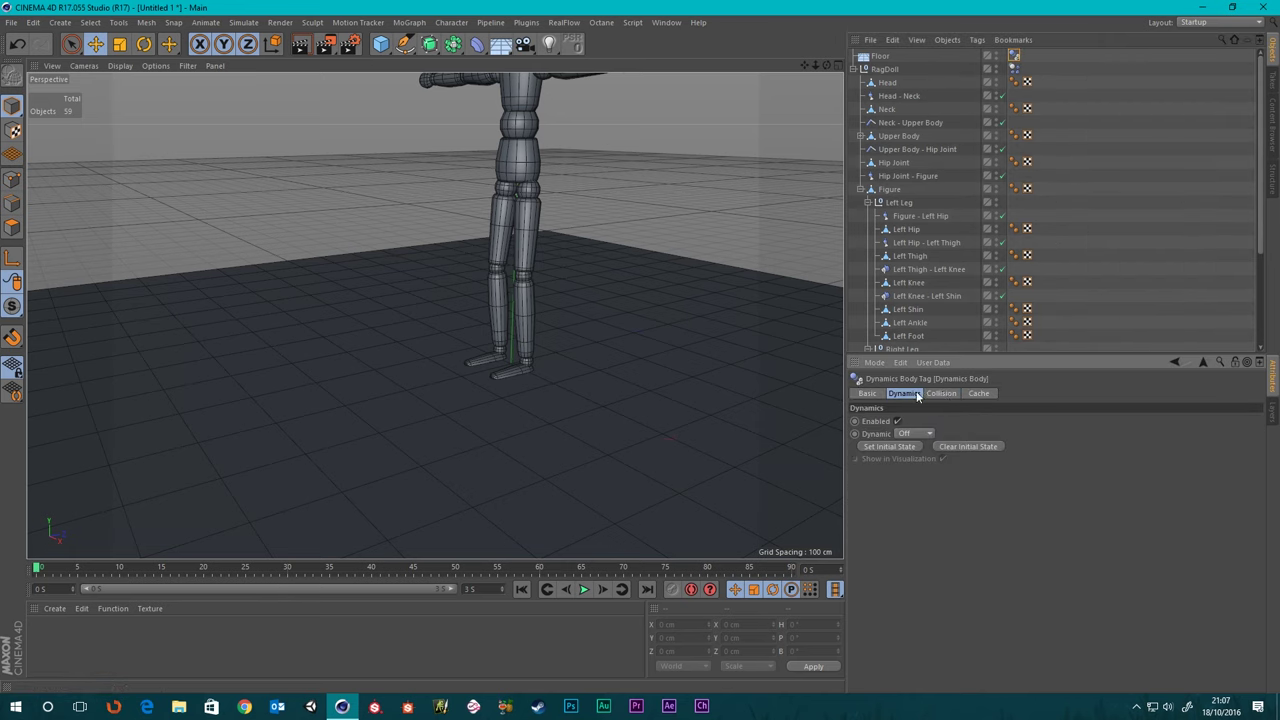
click(942, 393)
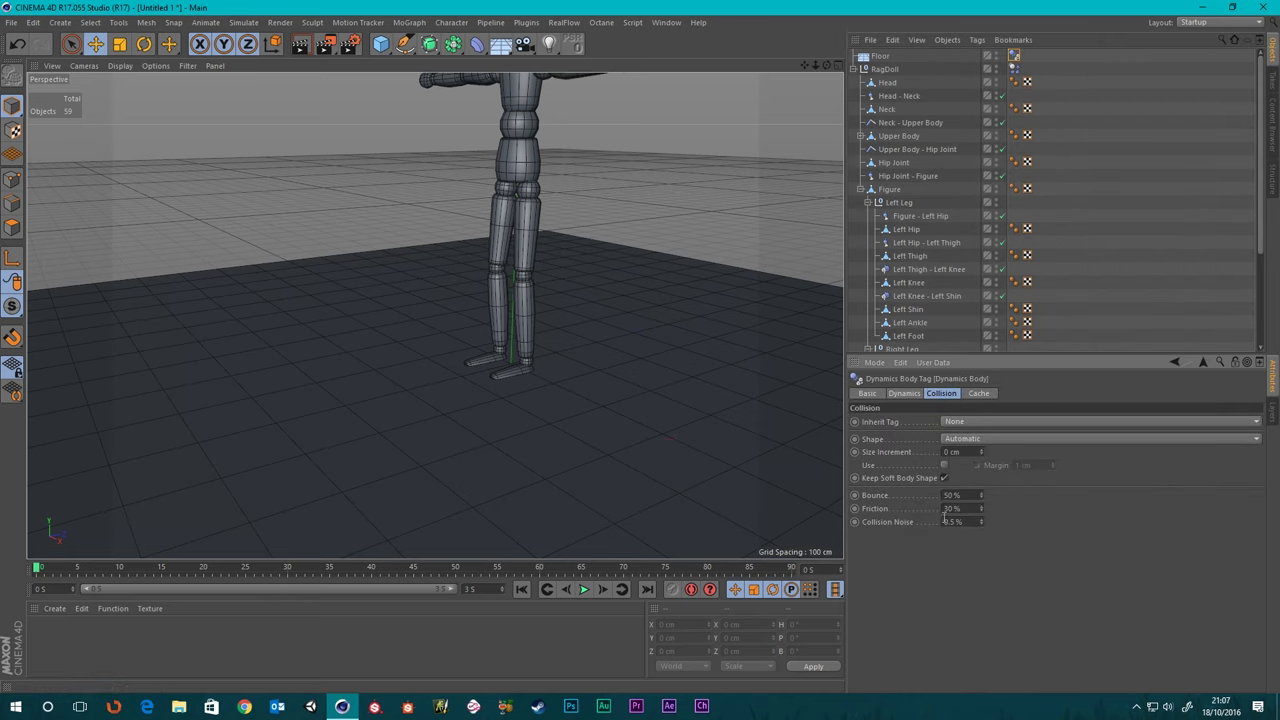
click(975, 507)
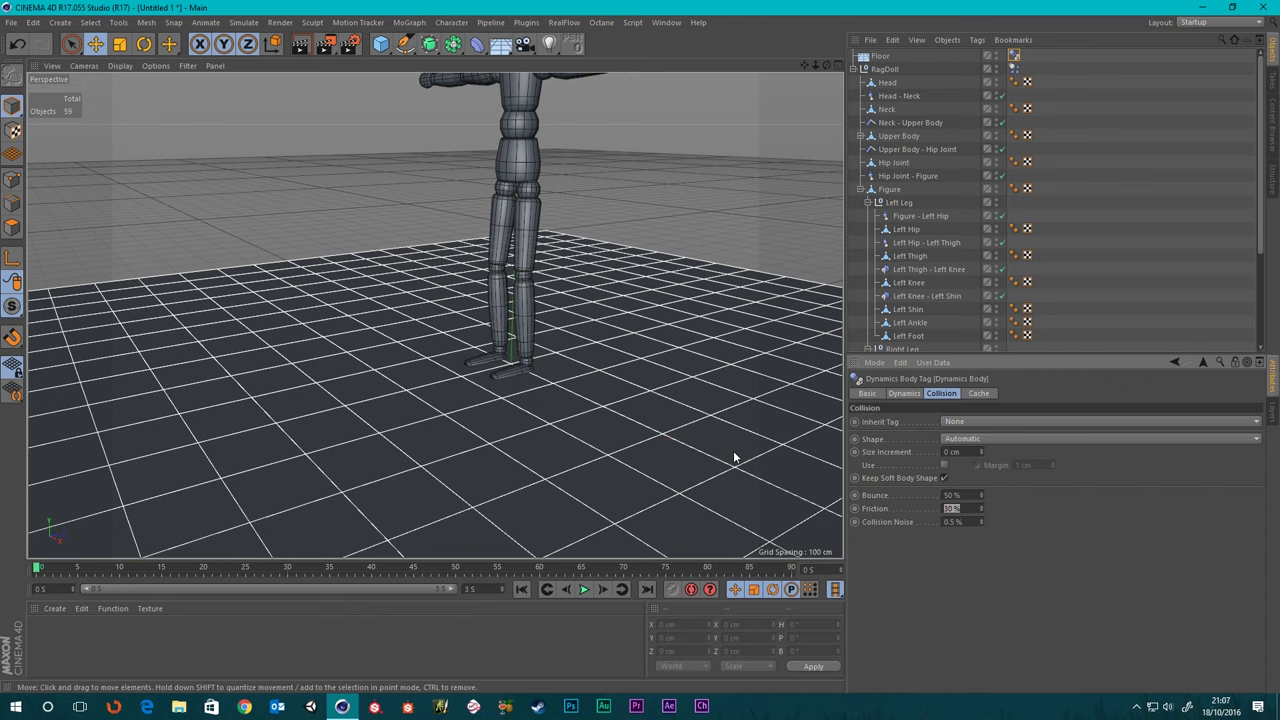
- Play the simulation to test the ragdoll on the higher-friction floor, stop it and rewind to the first frame
click(584, 589)
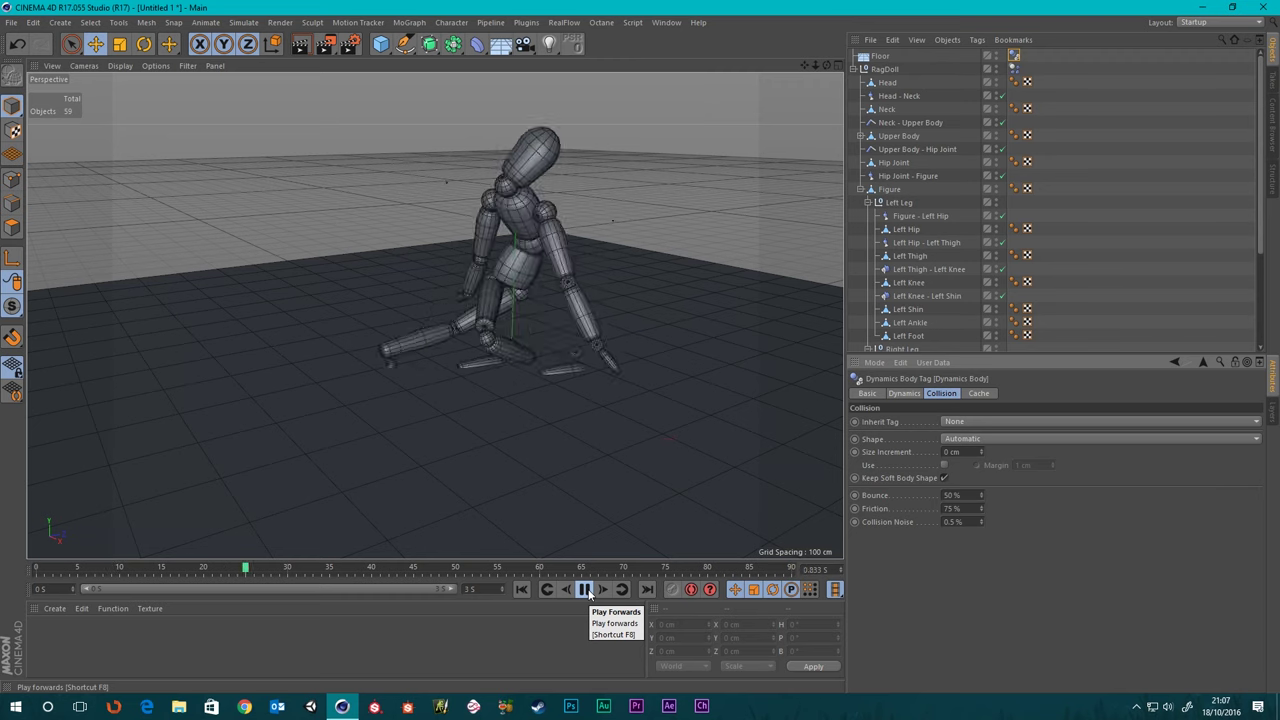
click(585, 589)
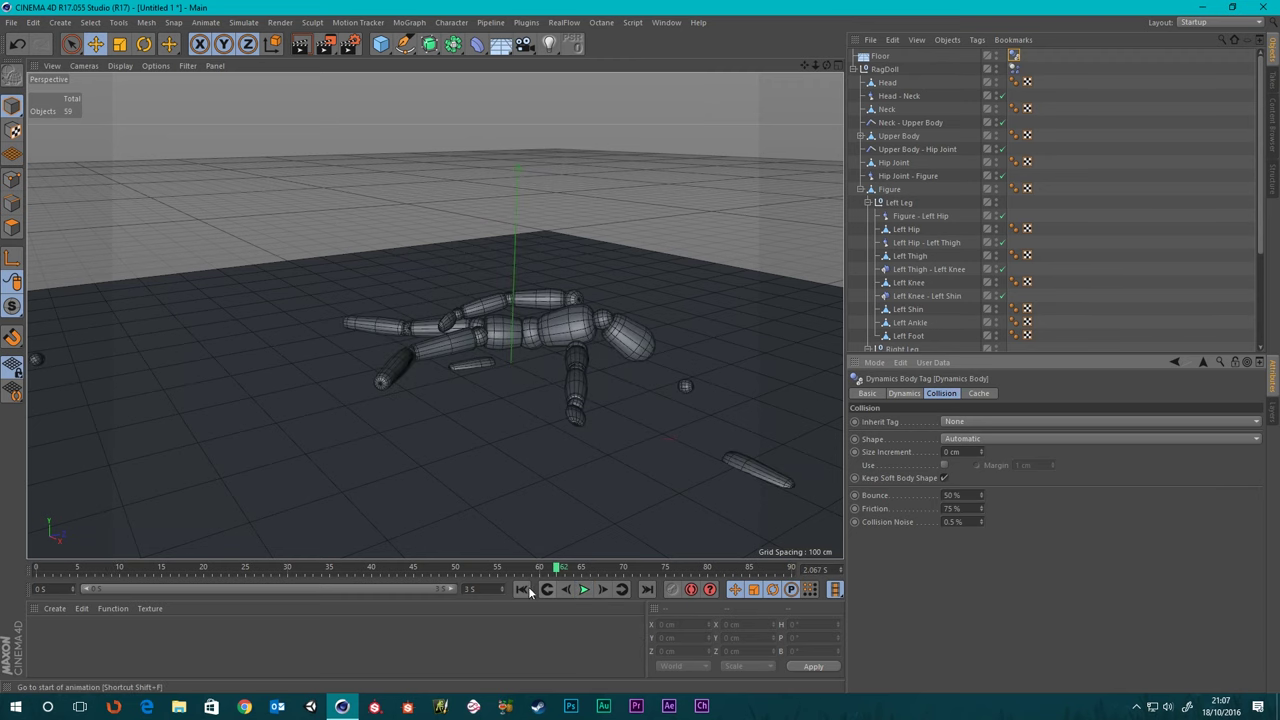
click(521, 589)
- Duplicate the Figure - Left Hip connector as a child of Left Ankle and collapse the Right Leg group
scroll(1046, 231, down, 3)
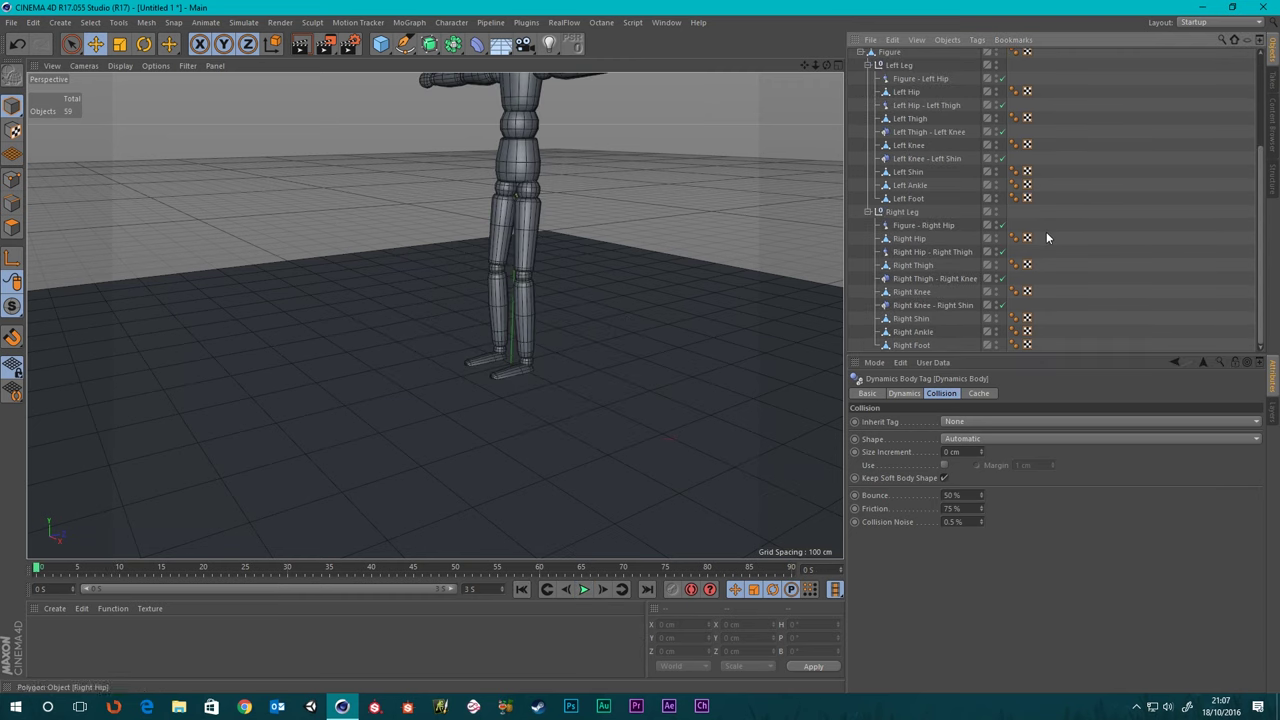
scroll(1046, 231, up, 3)
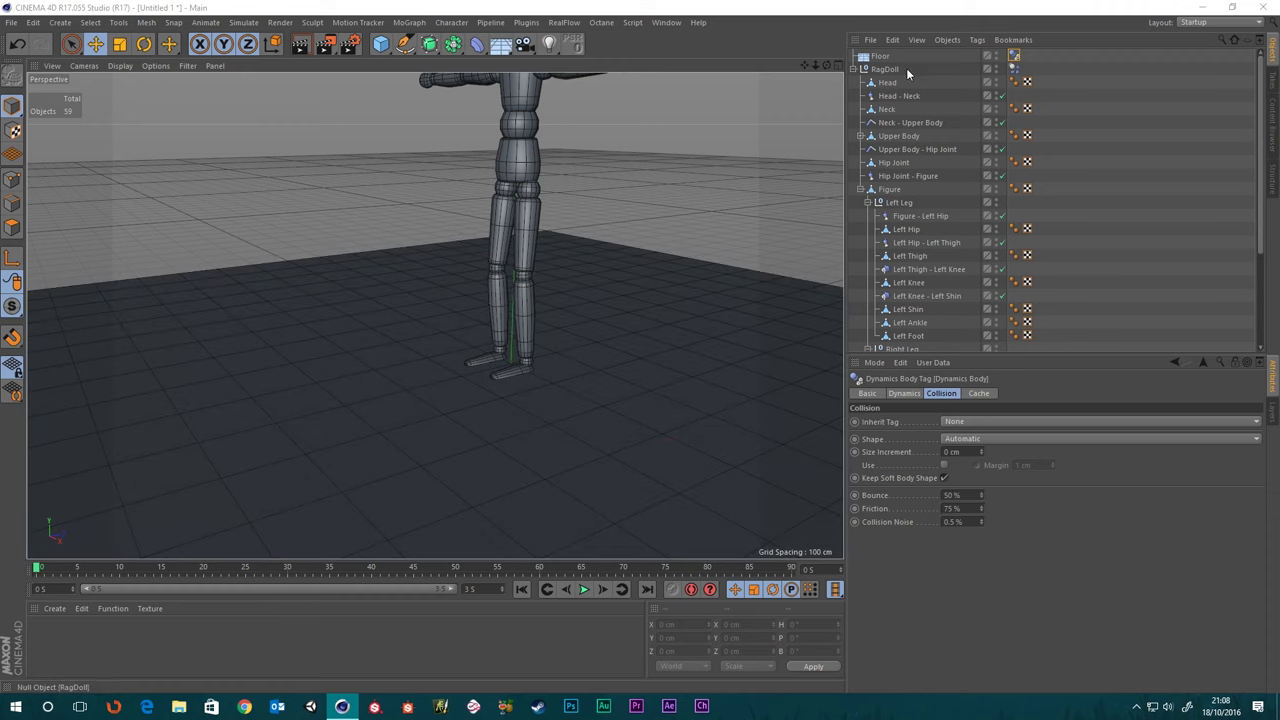
click(918, 296)
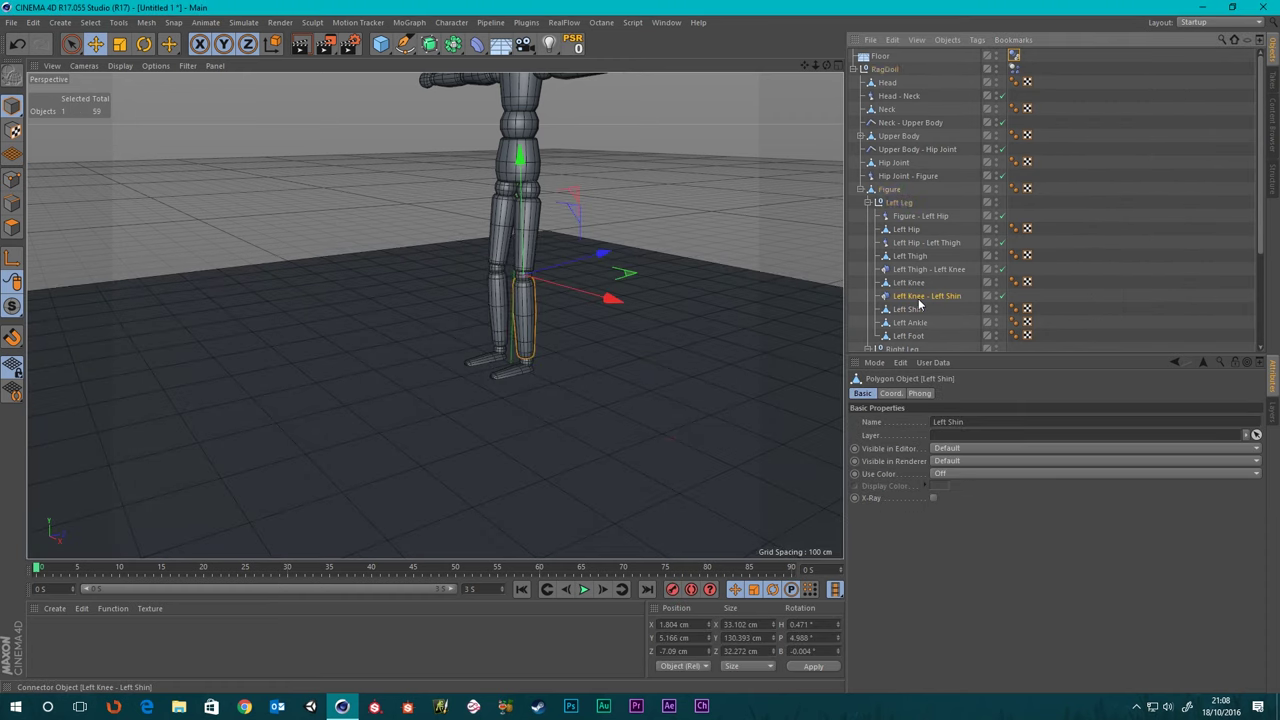
click(910, 310)
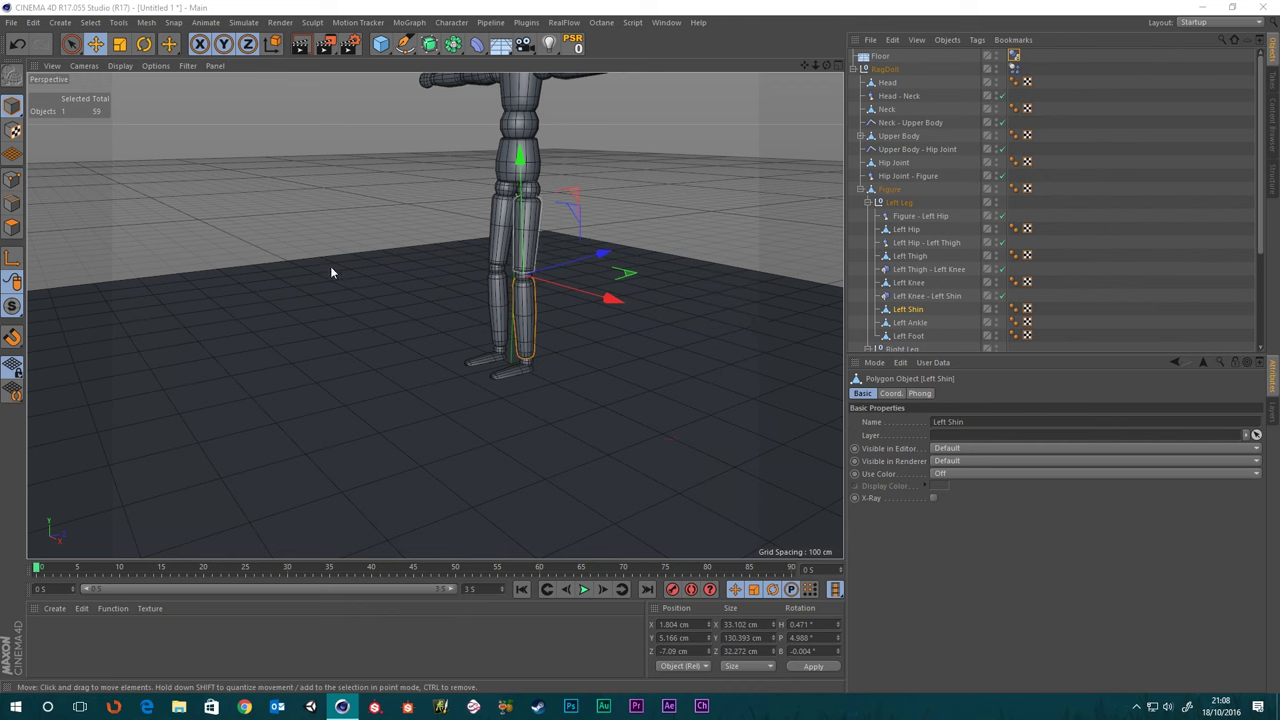
scroll(698, 316, up, 5)
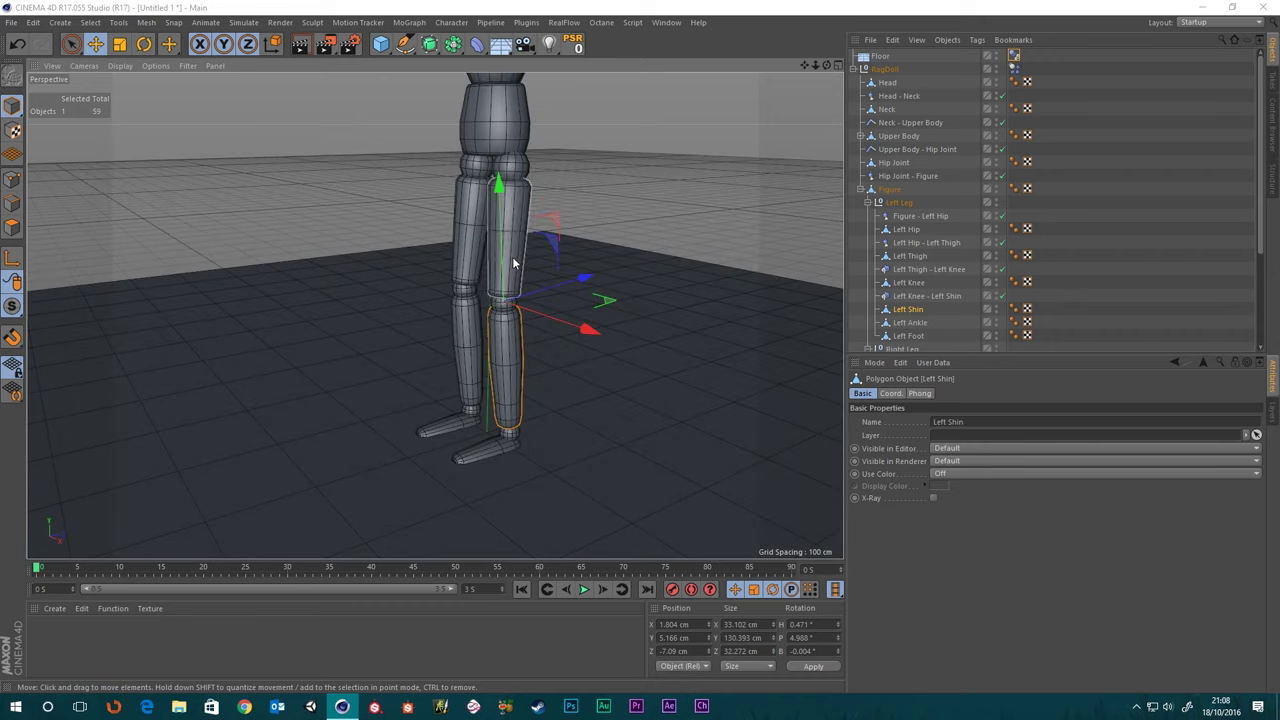
click(910, 216)
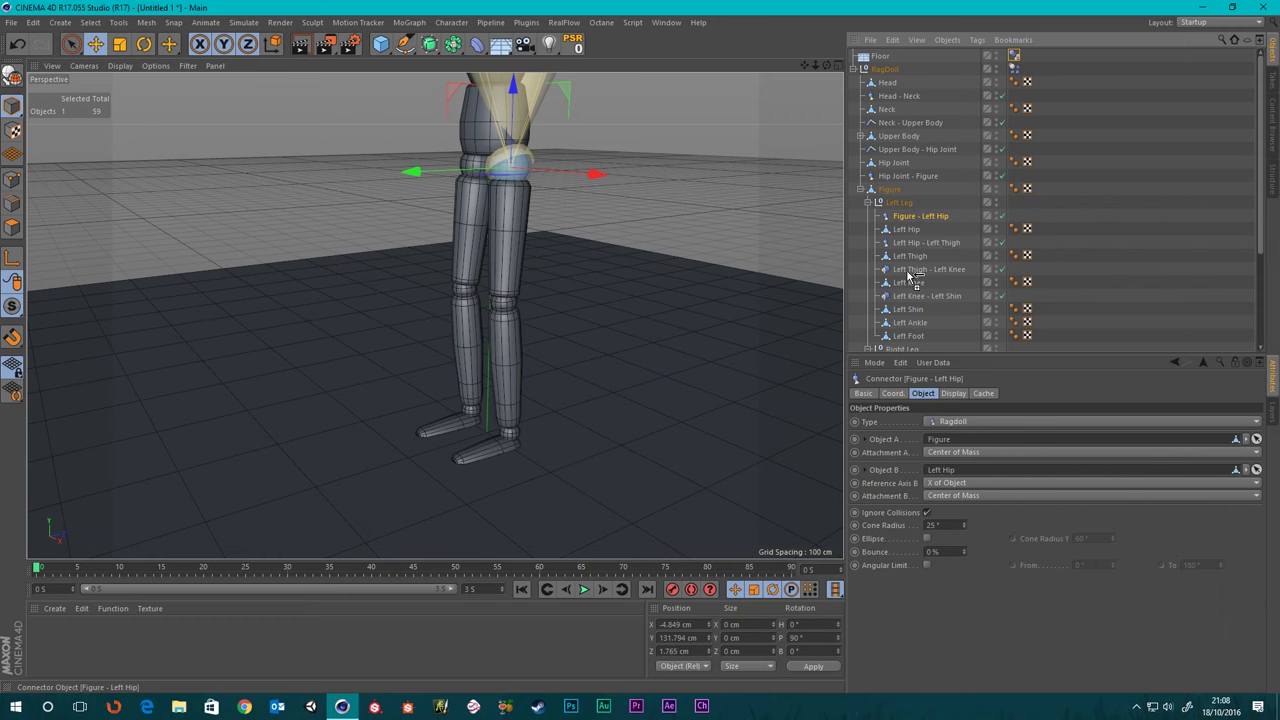
drag(917, 327, 912, 326)
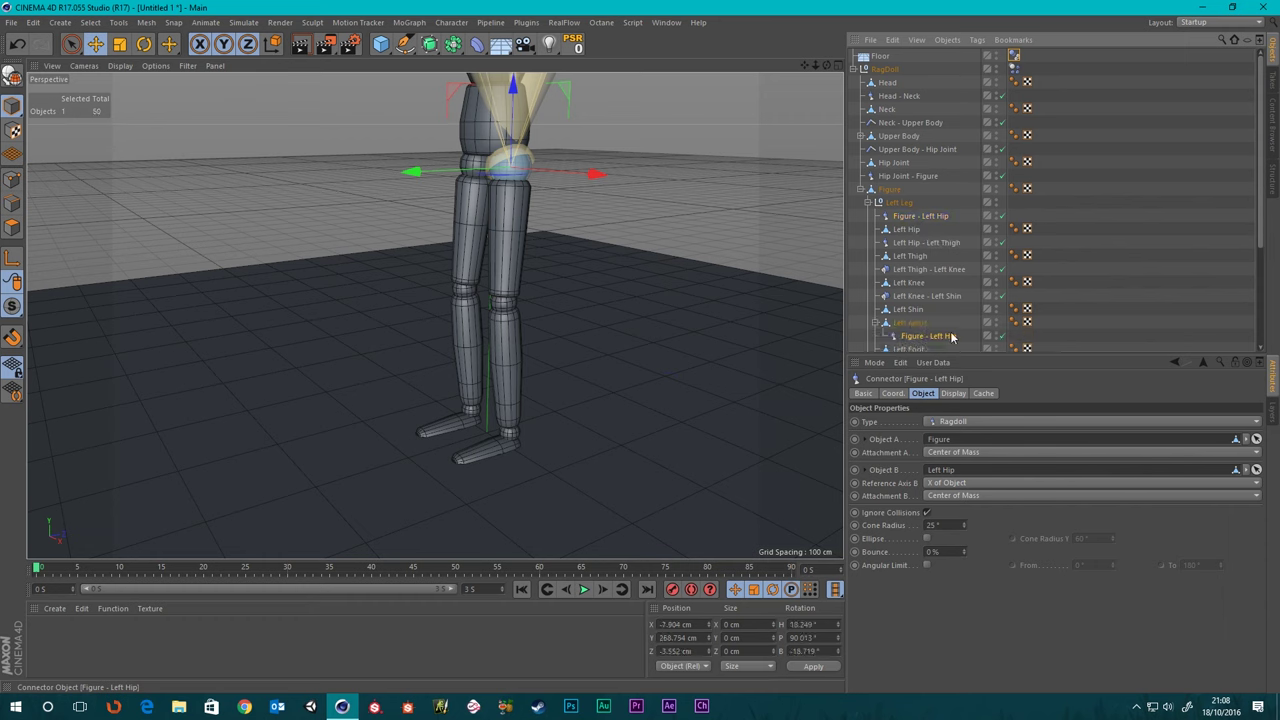
scroll(920, 322, down, 3)
scroll(943, 198, up, 2)
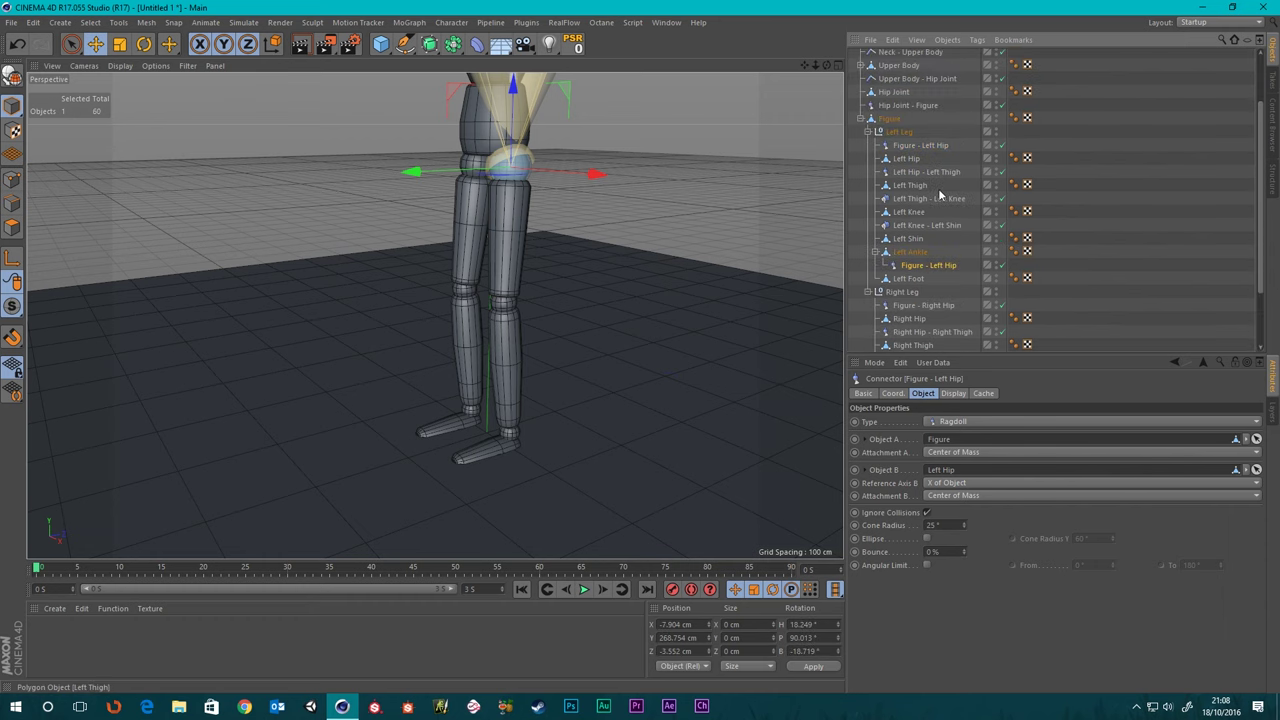
click(867, 291)
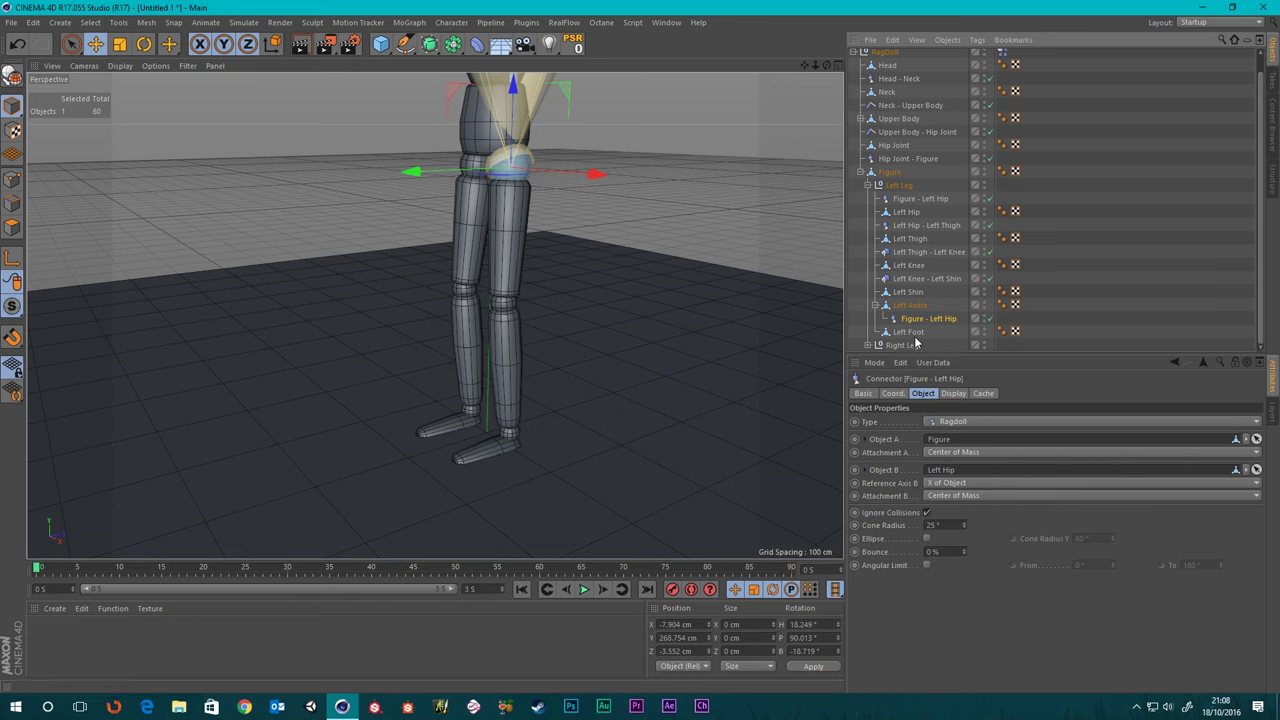
- Reset the copied connector's X, Y and Z position to 0 cm so it sits at the left ankle
click(893, 393)
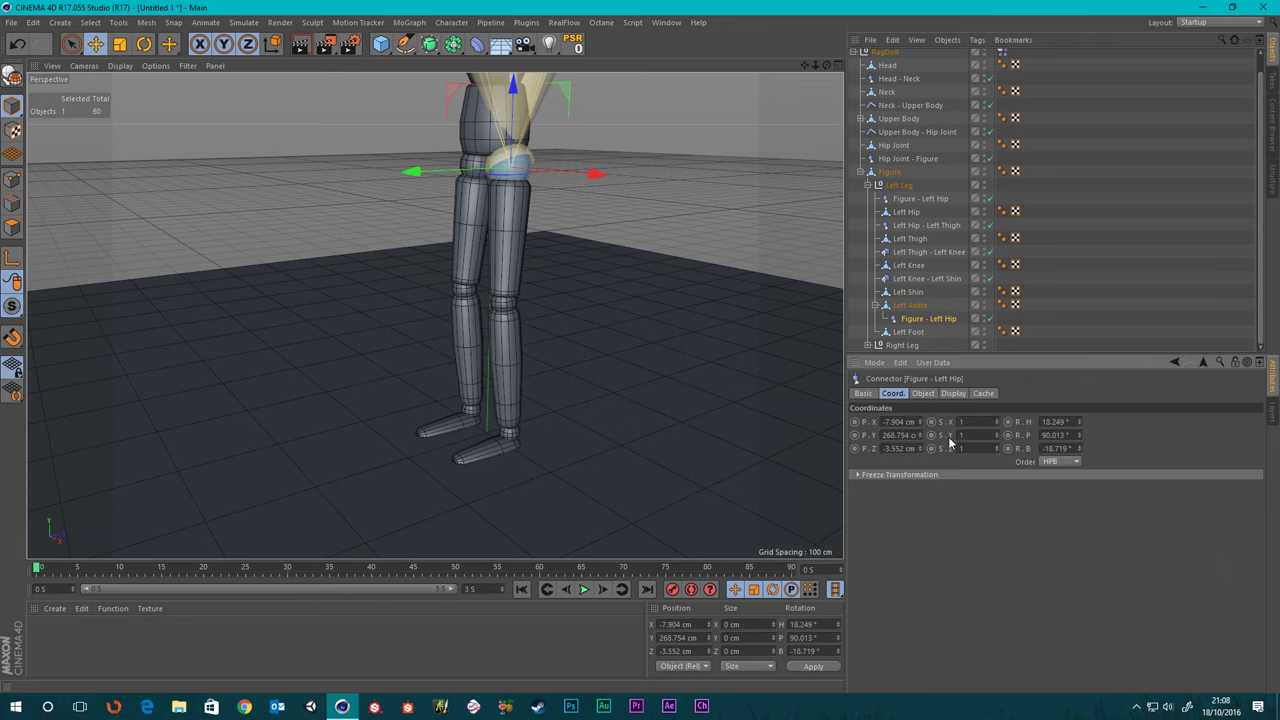
right_click(921, 422)
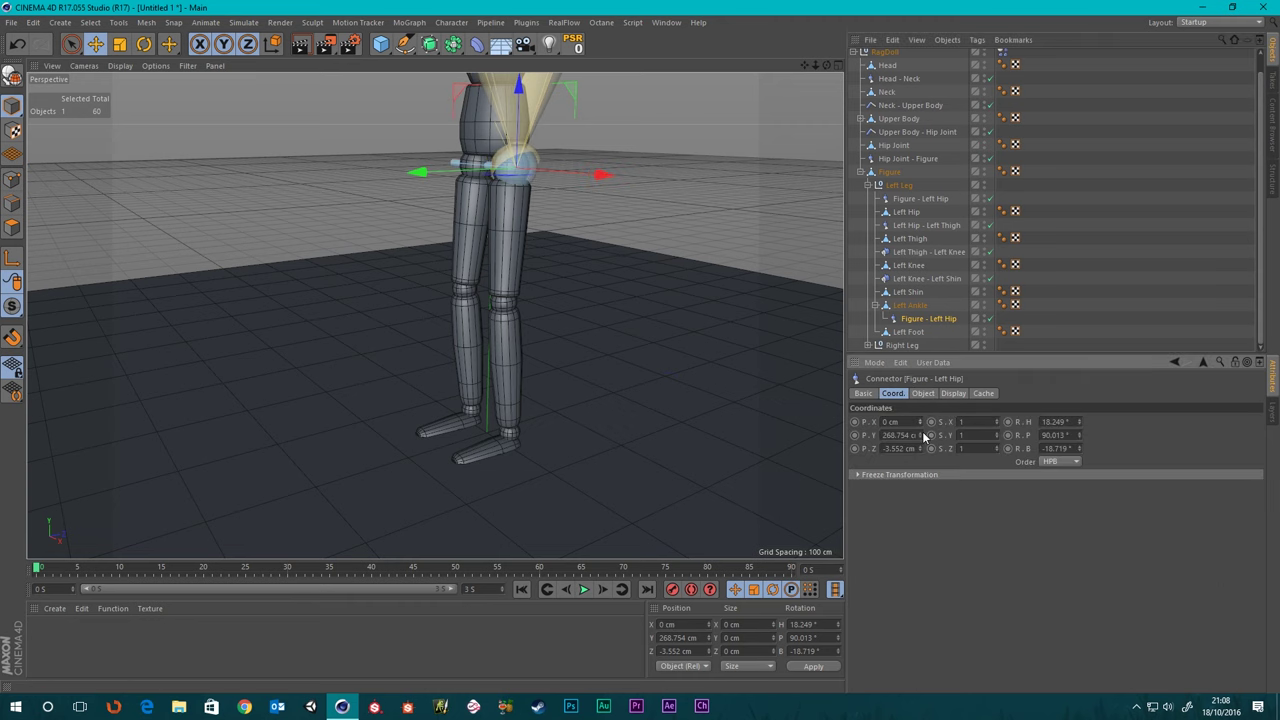
right_click(921, 436)
right_click(921, 447)
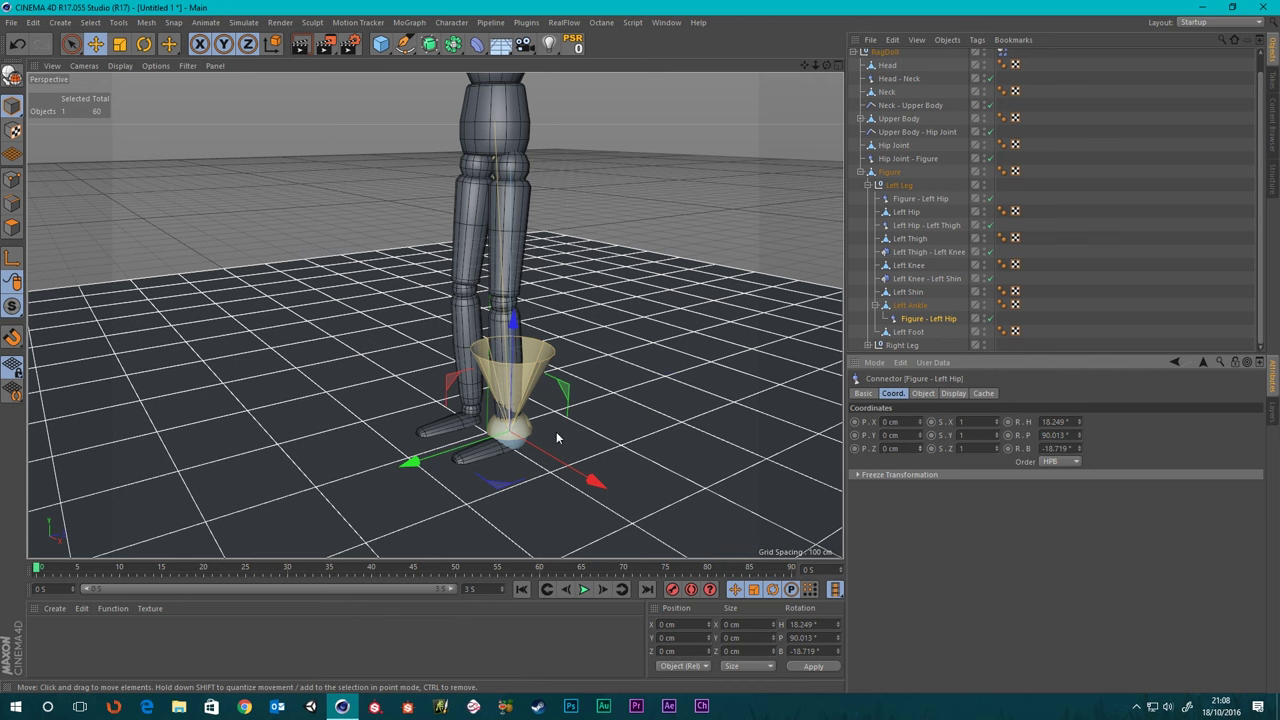
scroll(497, 425, up, 5)
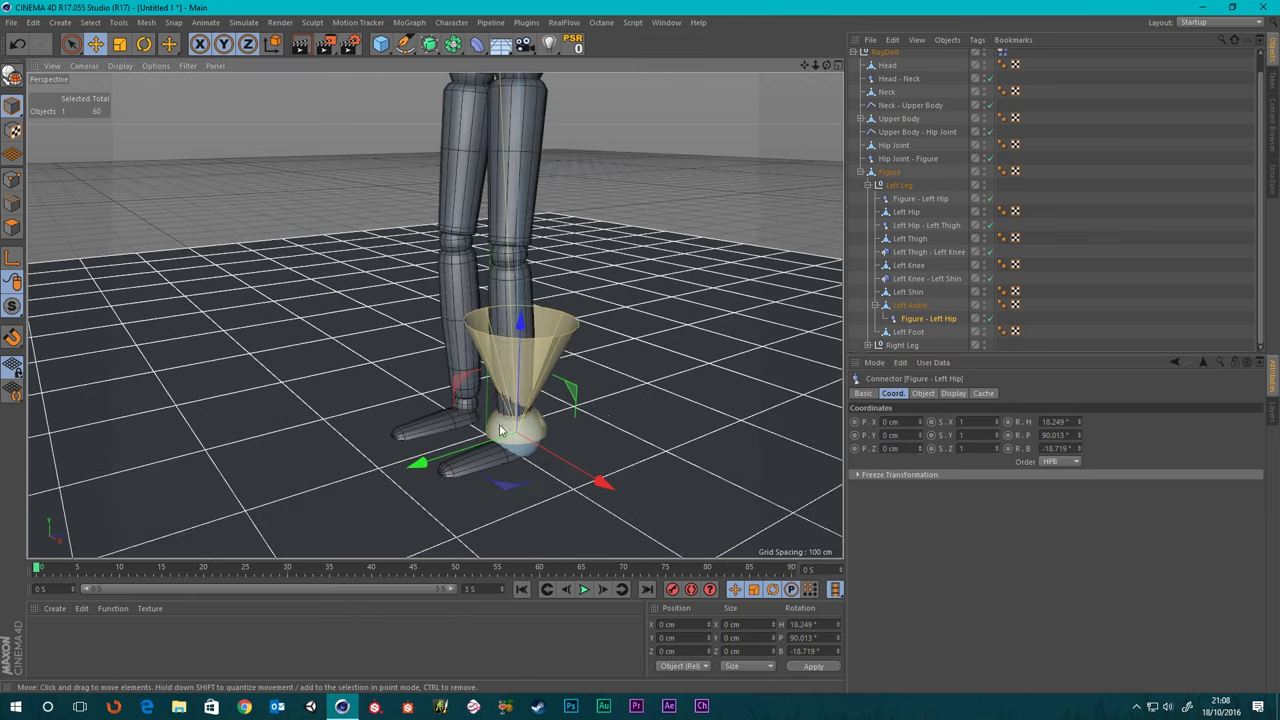
mouse_move(525, 400)
alt+mouse_down()
mouse_move(362, 436)
mouse_move(530, 398)
alt+mouse_up()
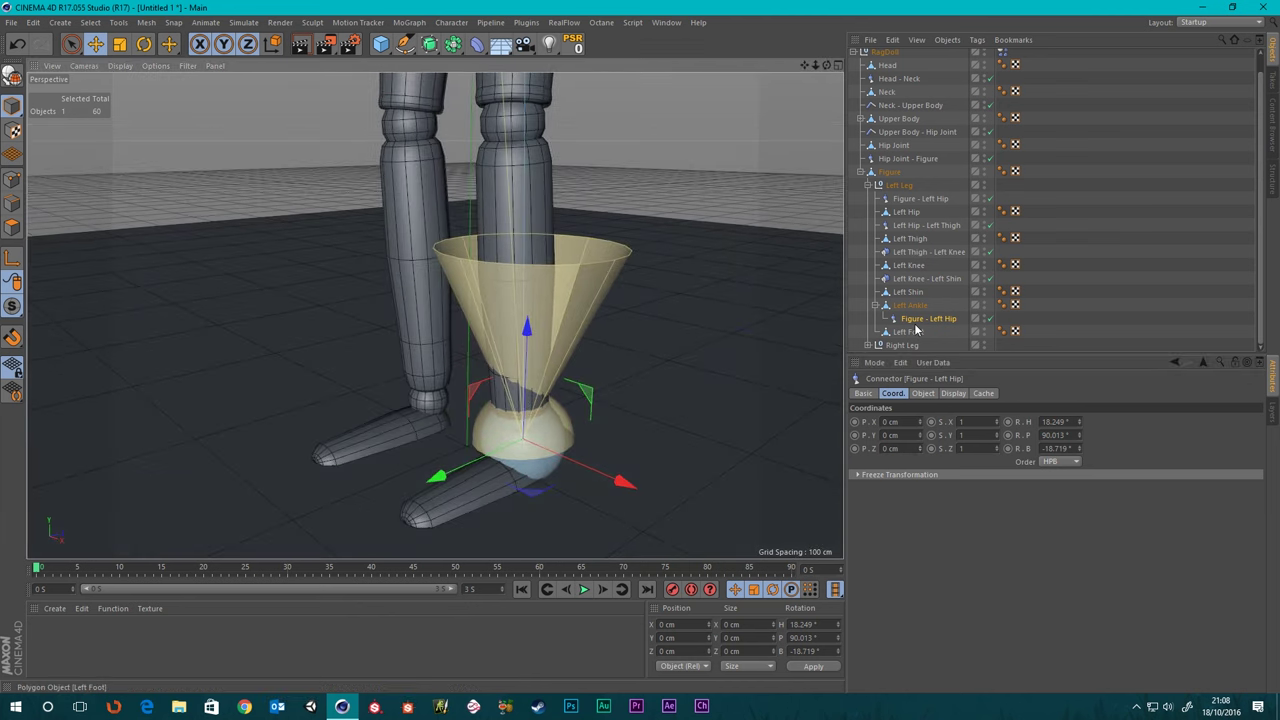
- Move the copied connector out of Left Ankle to between Left Shin and Left Ankle, and rename it Left Shin - Left Ankle
drag(922, 318, 905, 305)
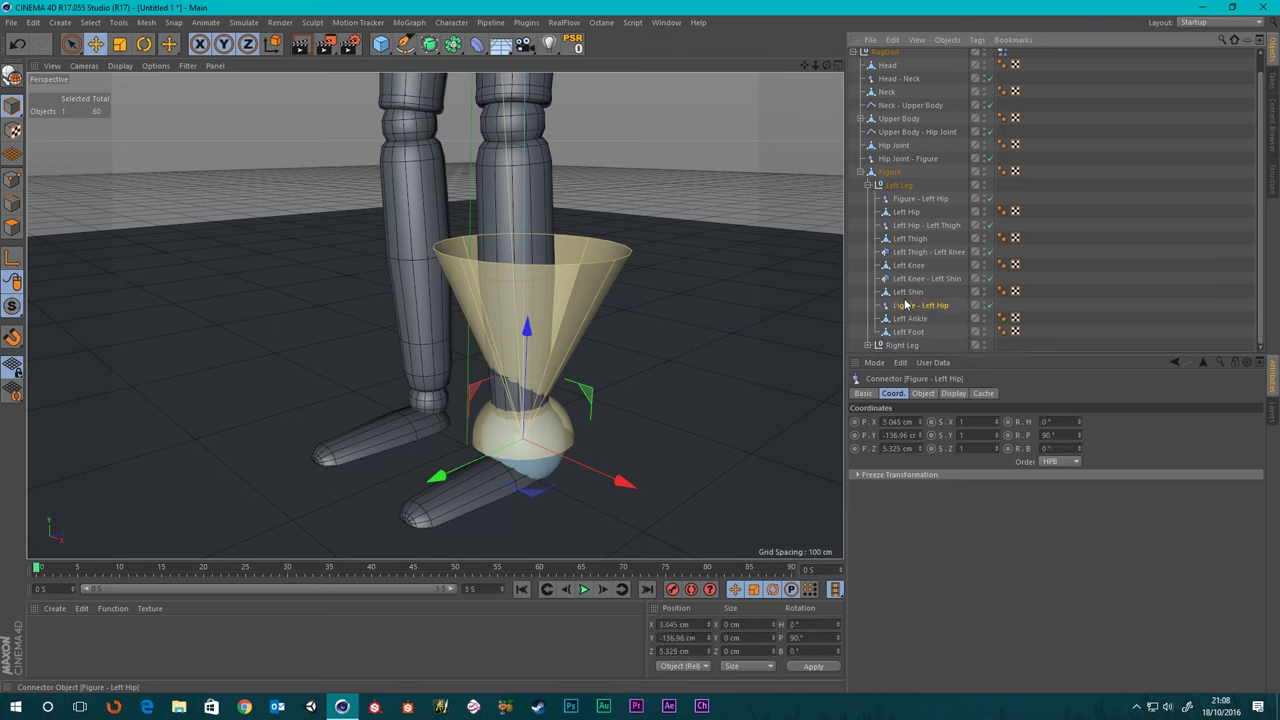
double_click(921, 305)
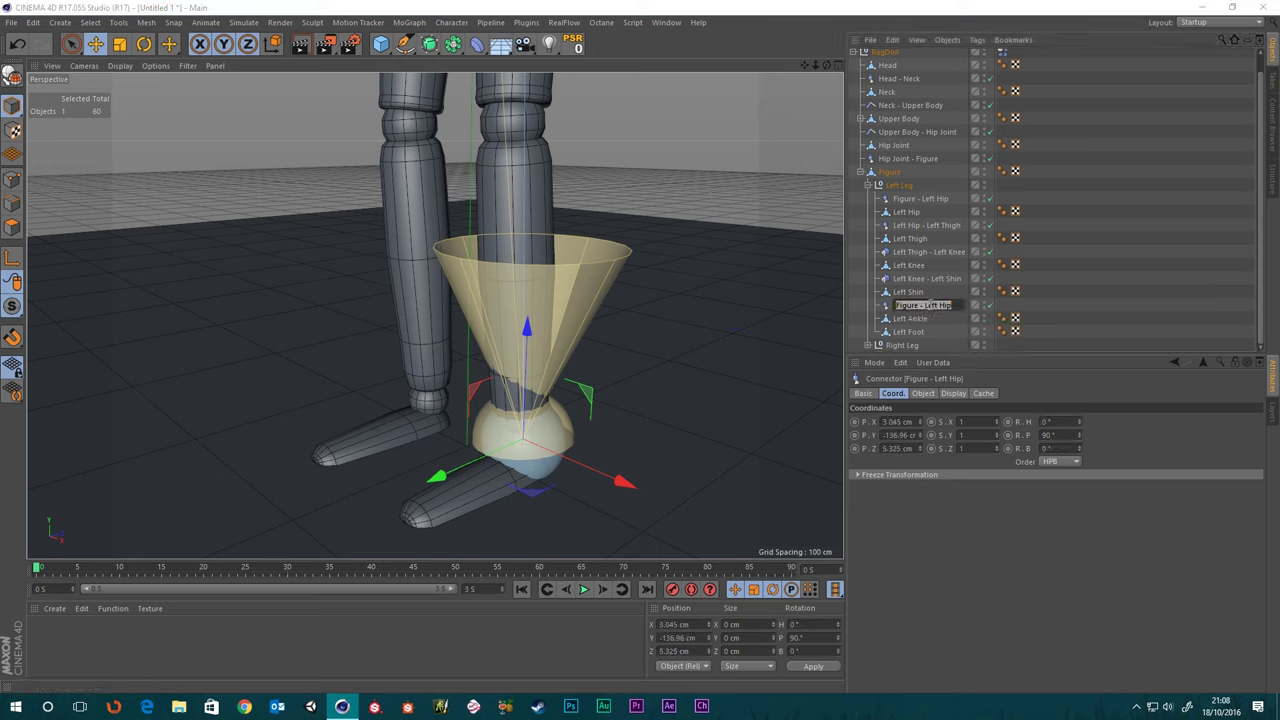
click(923, 305)
key(BackSpace)
key(BackSpace)
key(BackSpace)
key(BackSpace)
key(BackSpace)
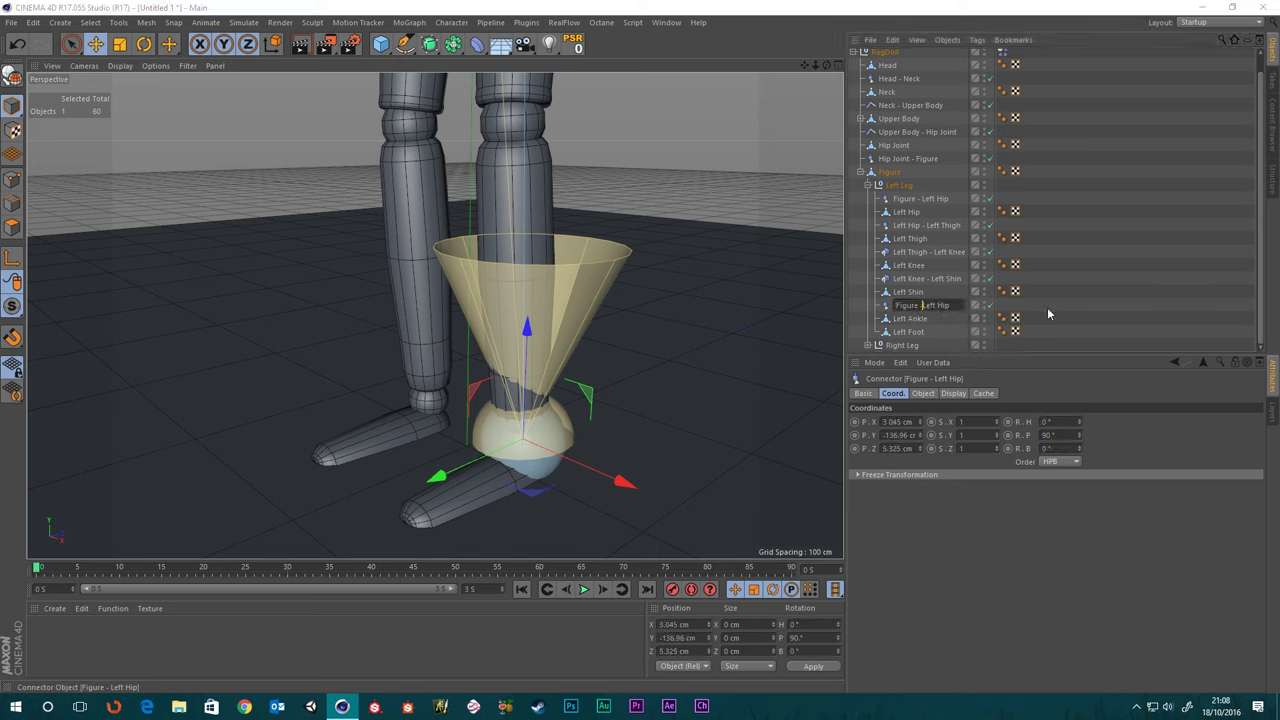
key(BackSpace)
key(BackSpace)
key(BackSpace)
key(BackSpace)
key(BackSpace)
key(BackSpace)
key(BackSpace)
key(BackSpace)
text(Shin)
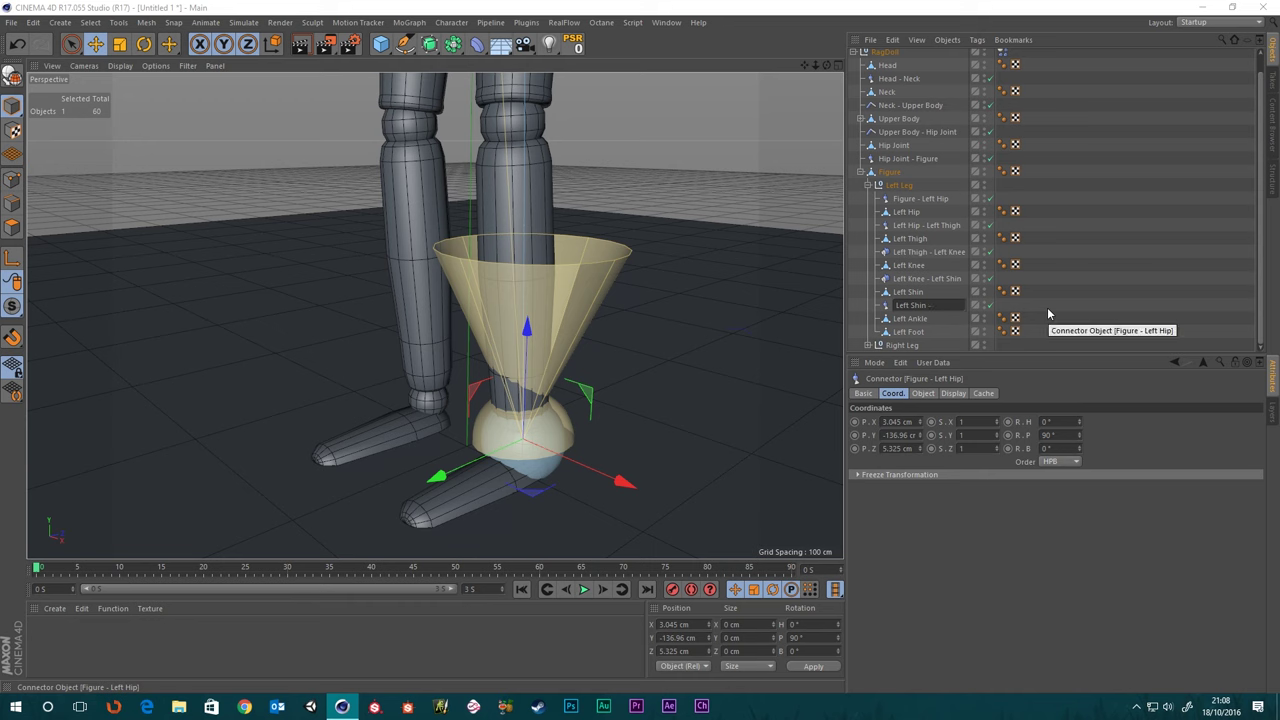
text( - L)
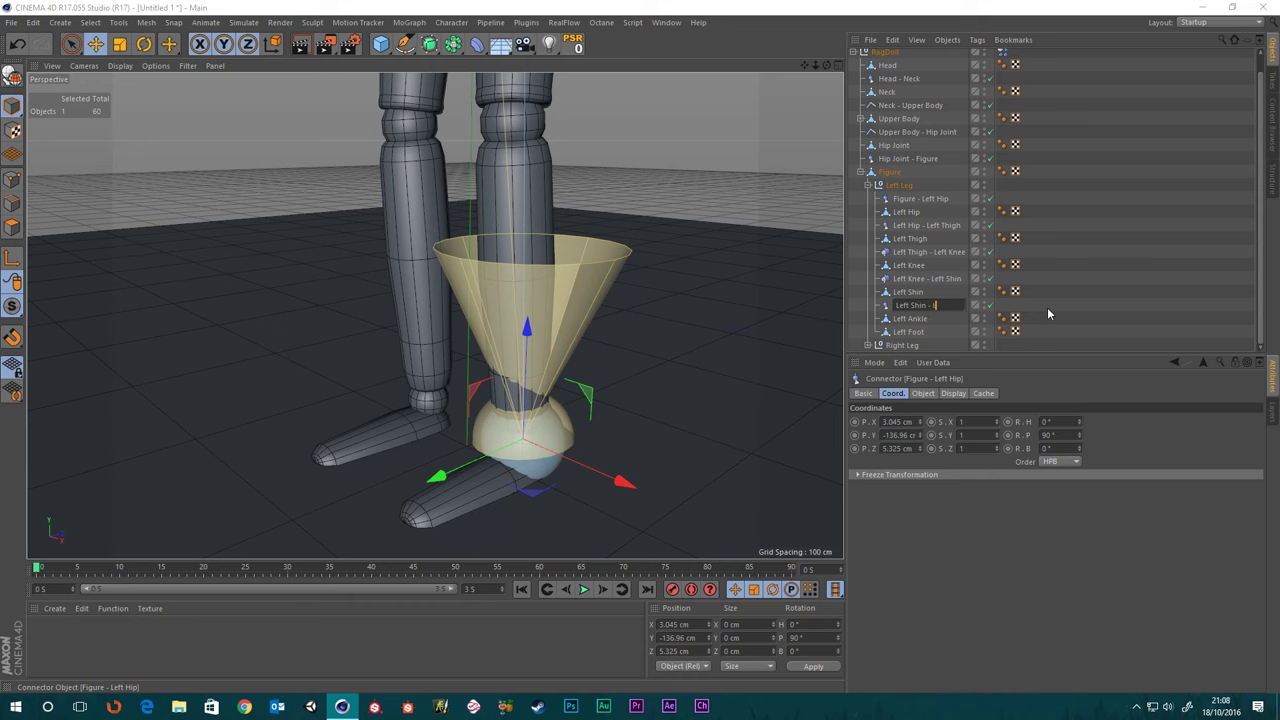
text(eft Ankle)
key(Return)
- Assign Left Shin as Object A and Left Ankle as Object B of the Left Shin - Left Ankle connector
click(924, 394)
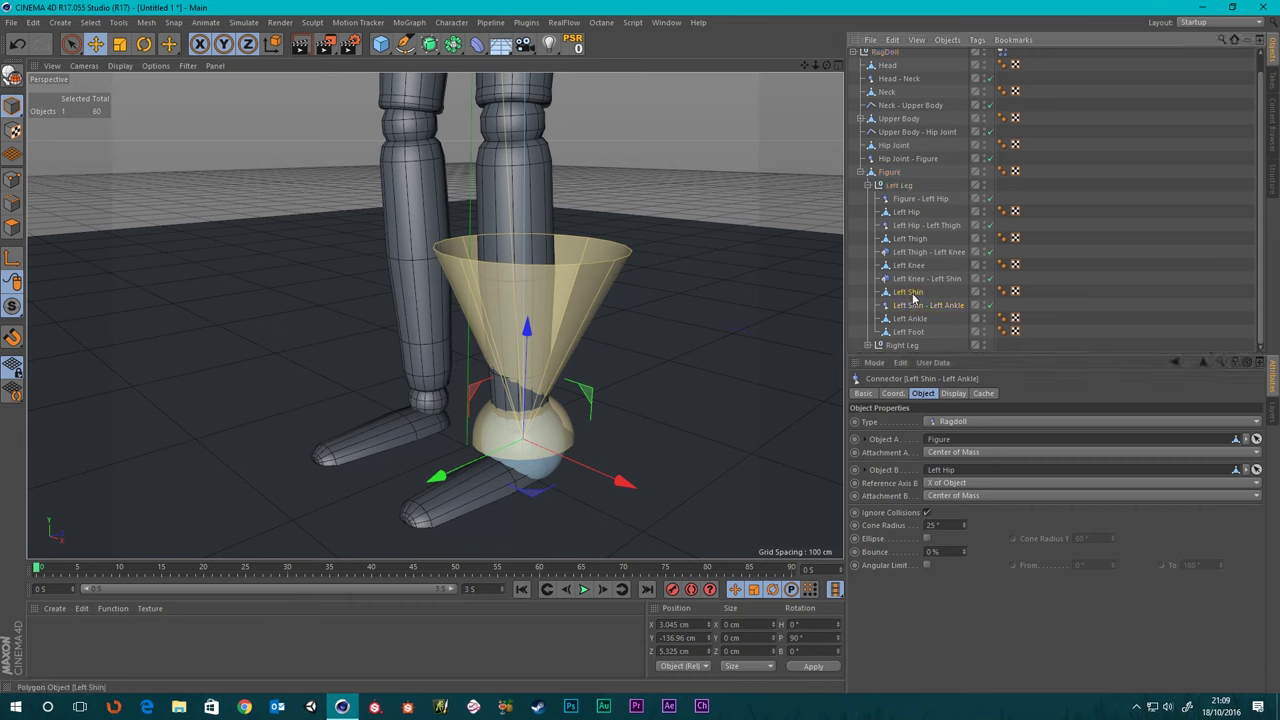
drag(913, 297, 945, 445)
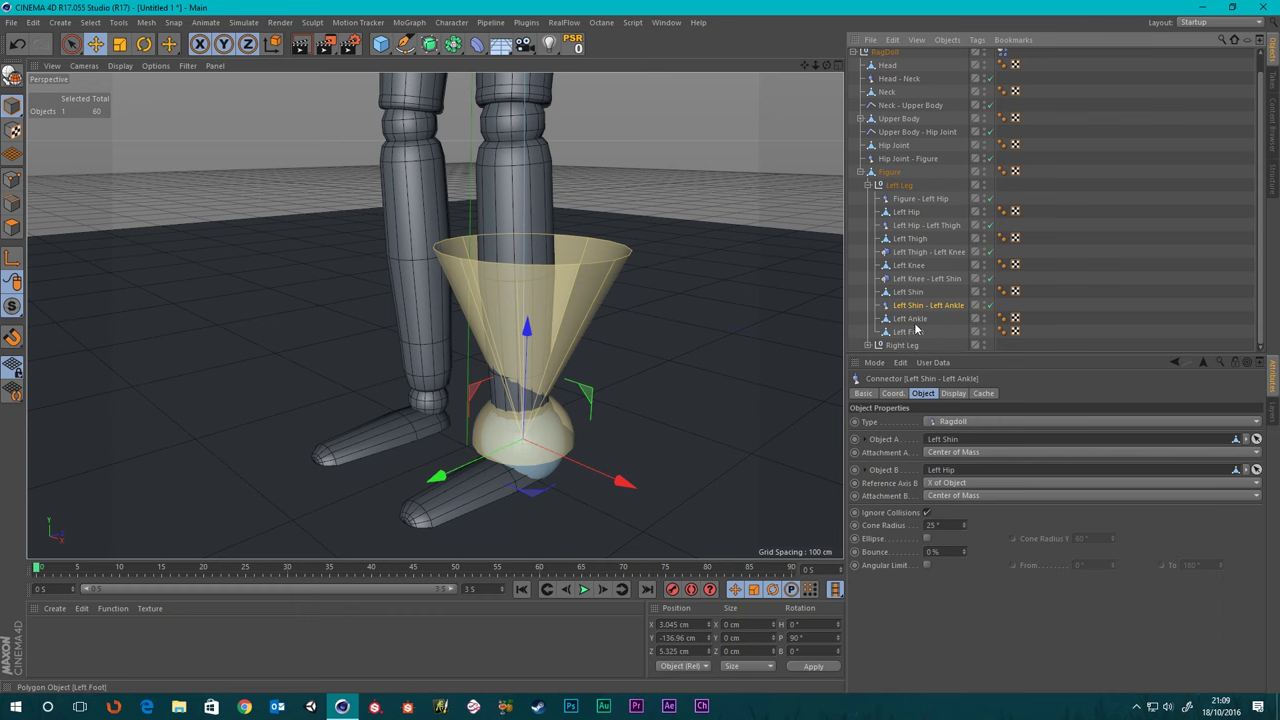
drag(916, 319, 953, 473)
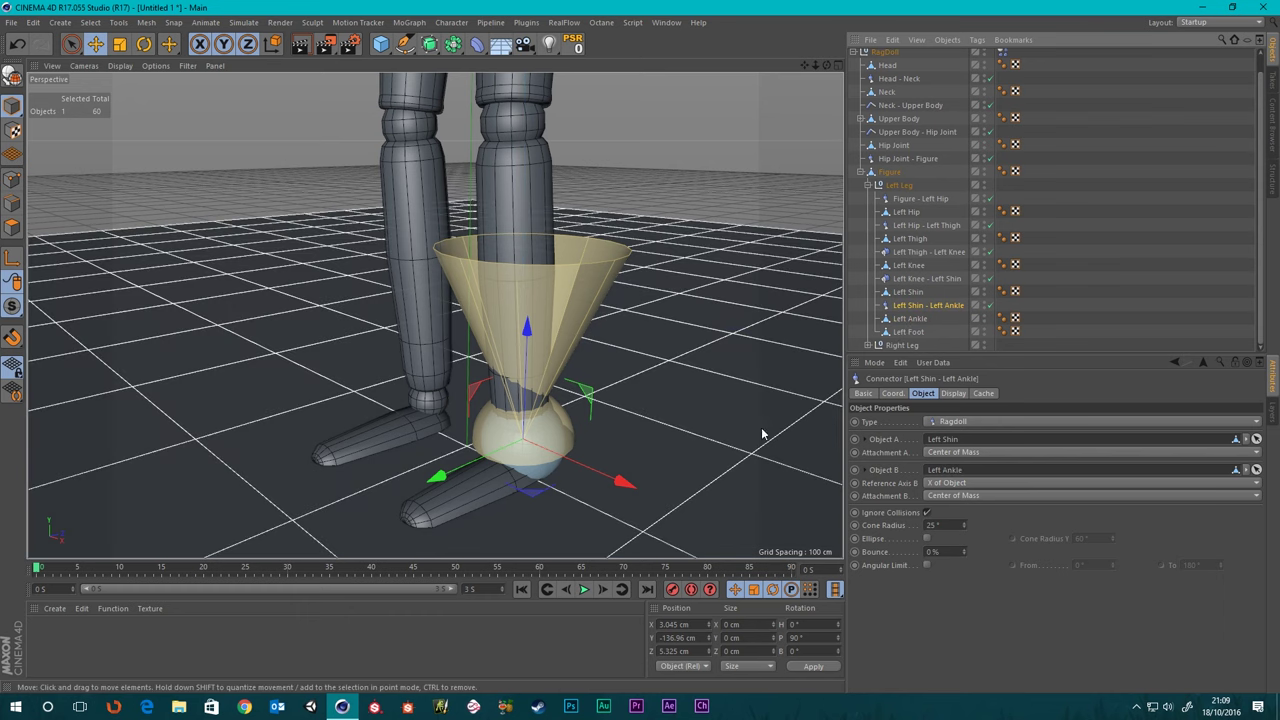
- Collapse the Left Leg group, expand Right Leg, and duplicate the Figure - Right Hip connector as a child of Right Ankle
scroll(545, 257, down, 3)
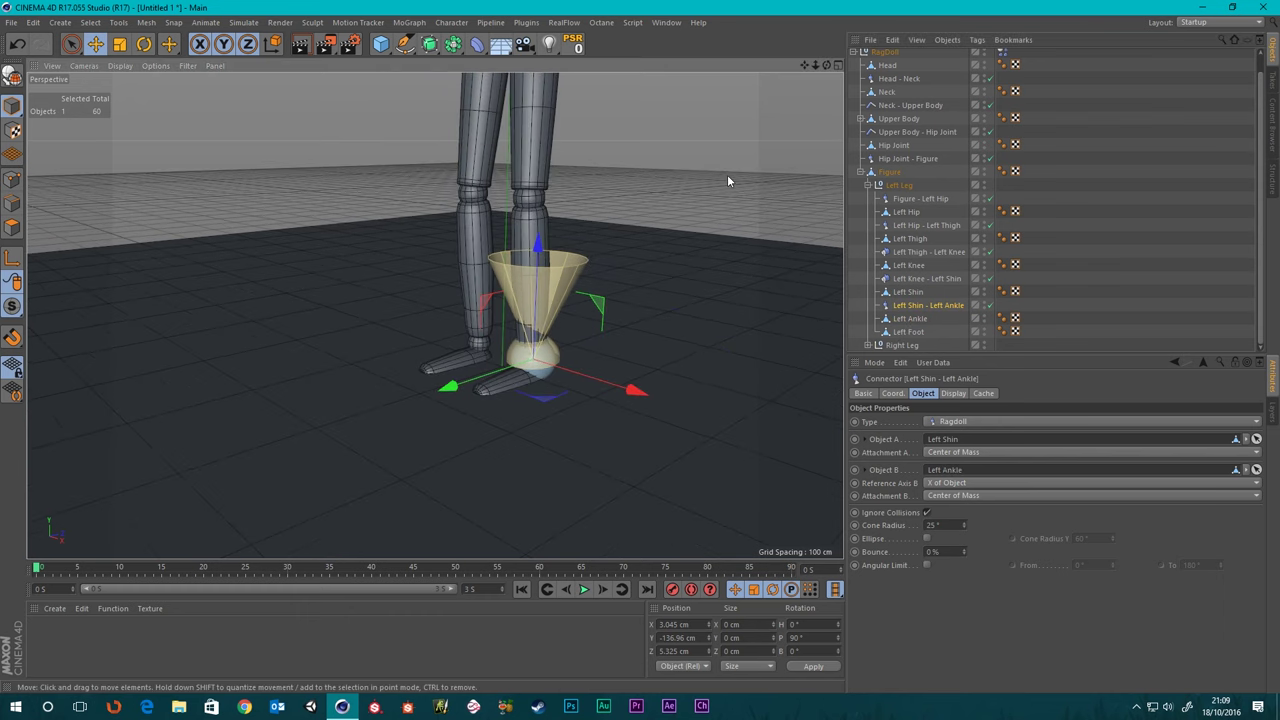
click(727, 181)
scroll(537, 220, up, 3)
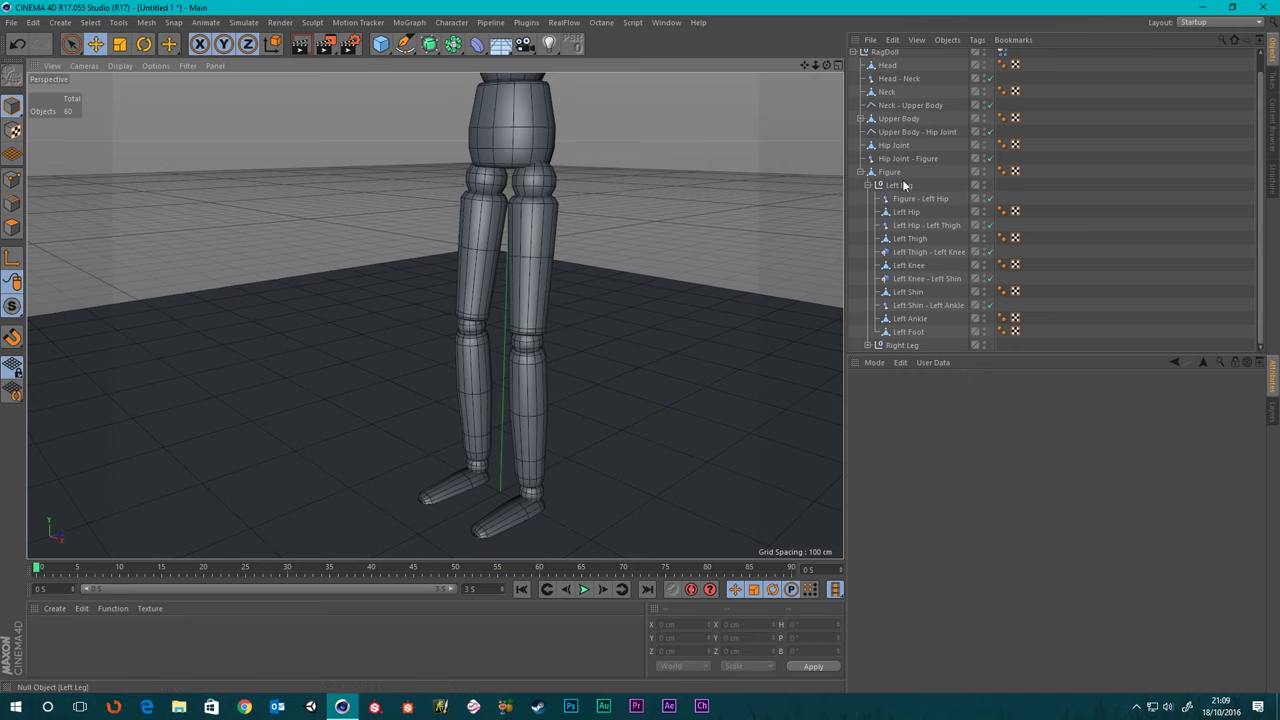
click(868, 186)
click(867, 216)
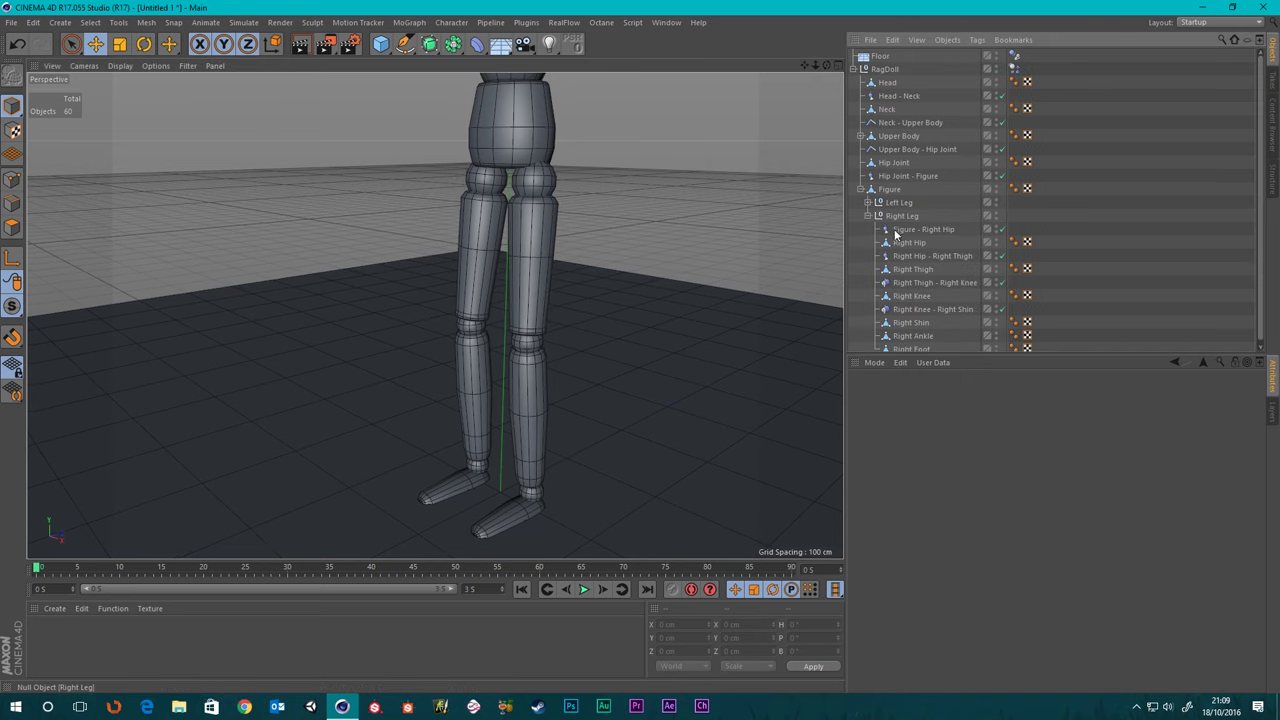
click(905, 230)
scroll(484, 210, down, 3)
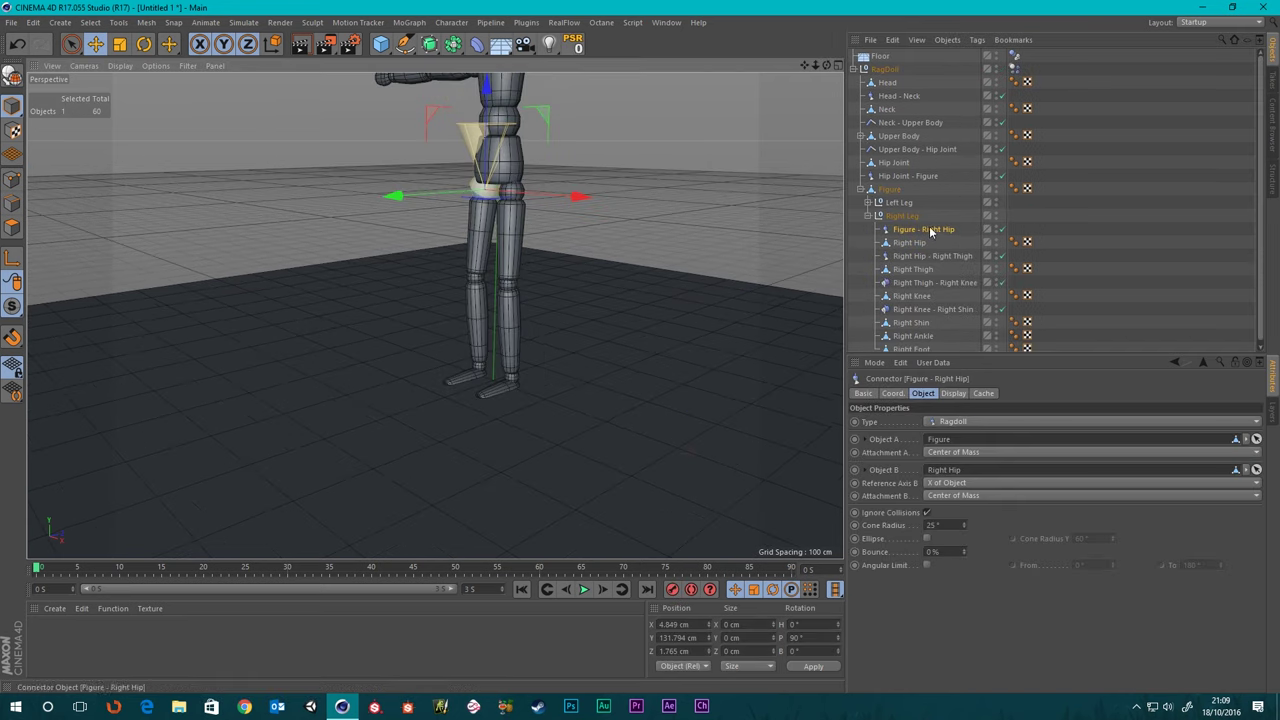
scroll(932, 234, down, 1)
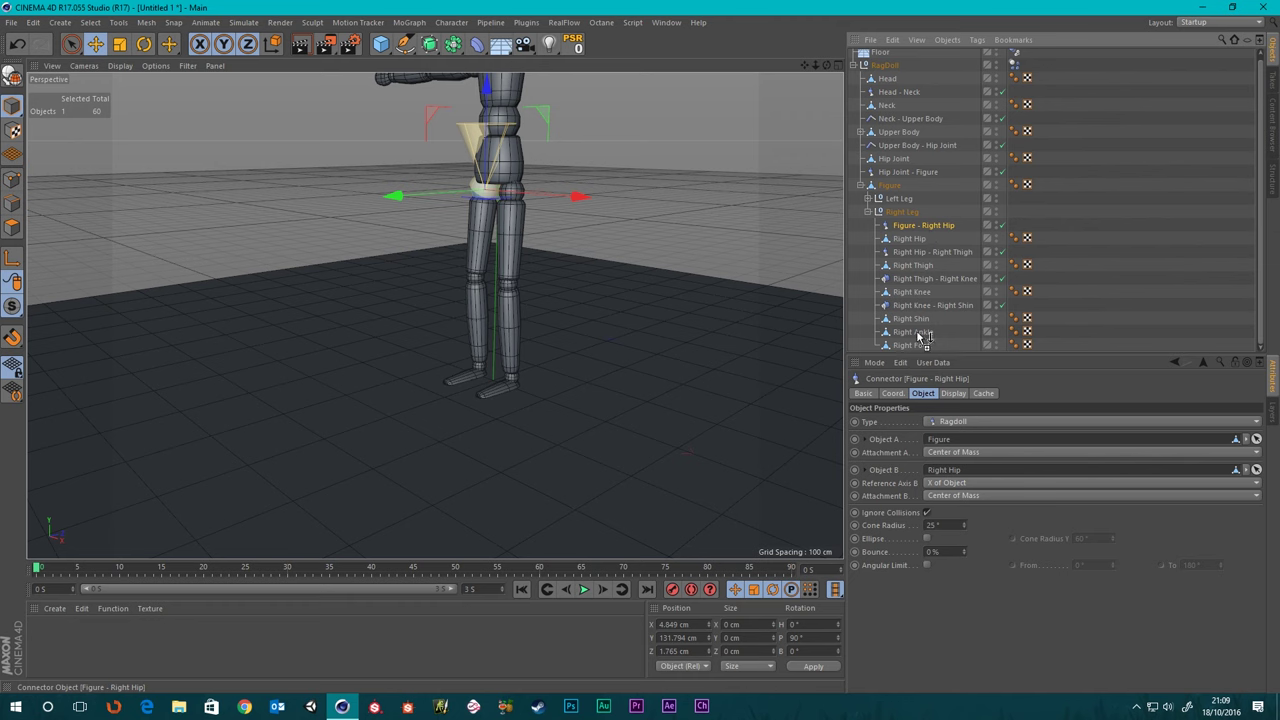
ctrl+drag(923, 334, 922, 335)
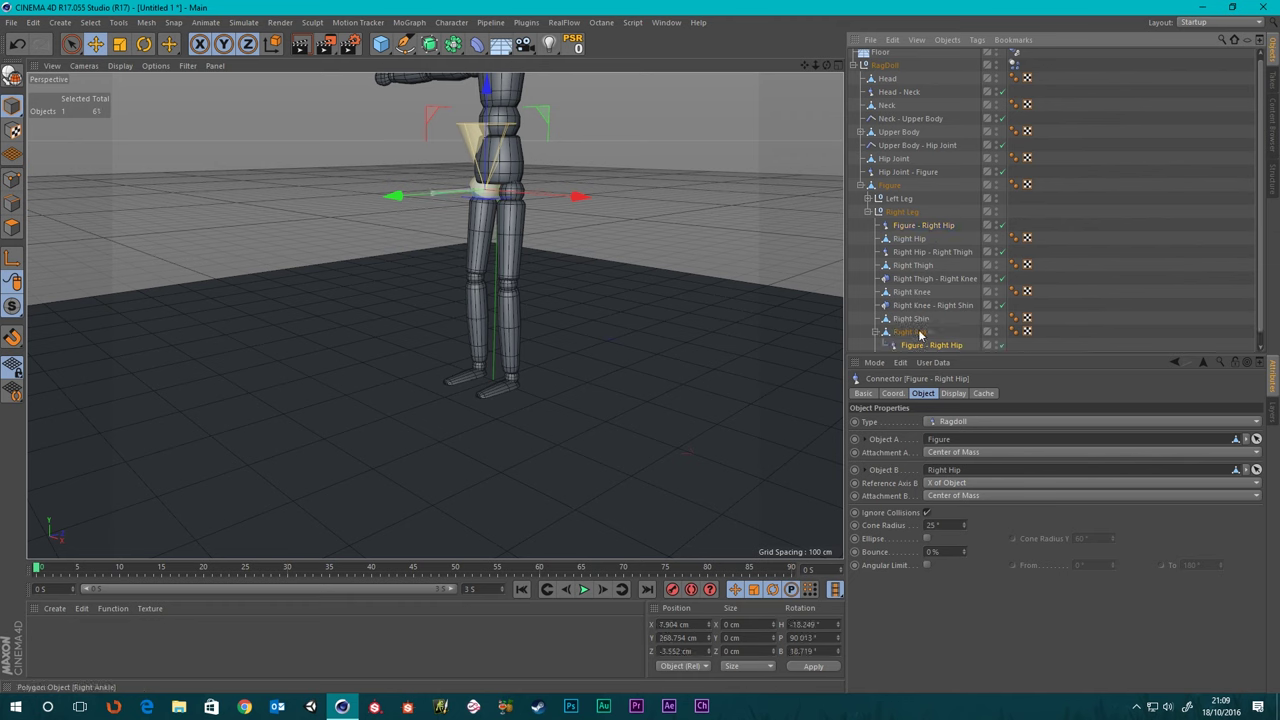
- Reset the copied connector's X, Y and Z position to 0 cm so it sits at the right ankle
click(892, 393)
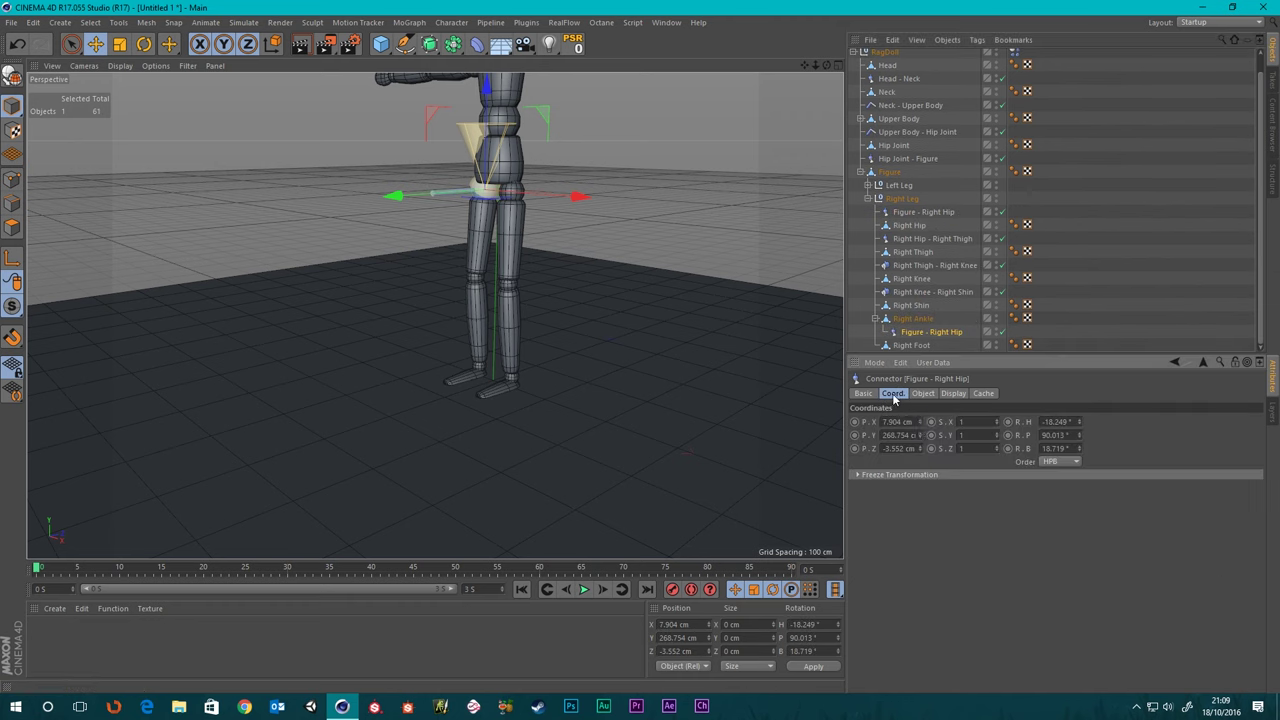
right_click(920, 435)
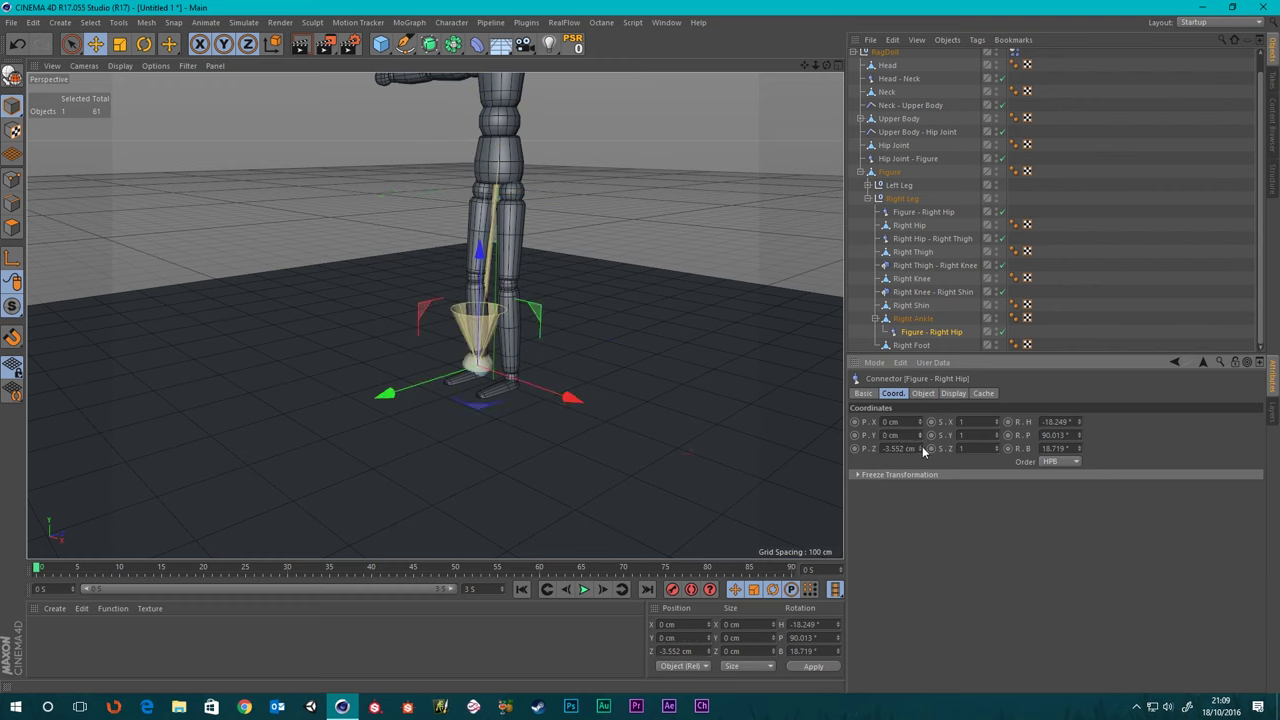
right_click(922, 447)
scroll(441, 342, up, 4)
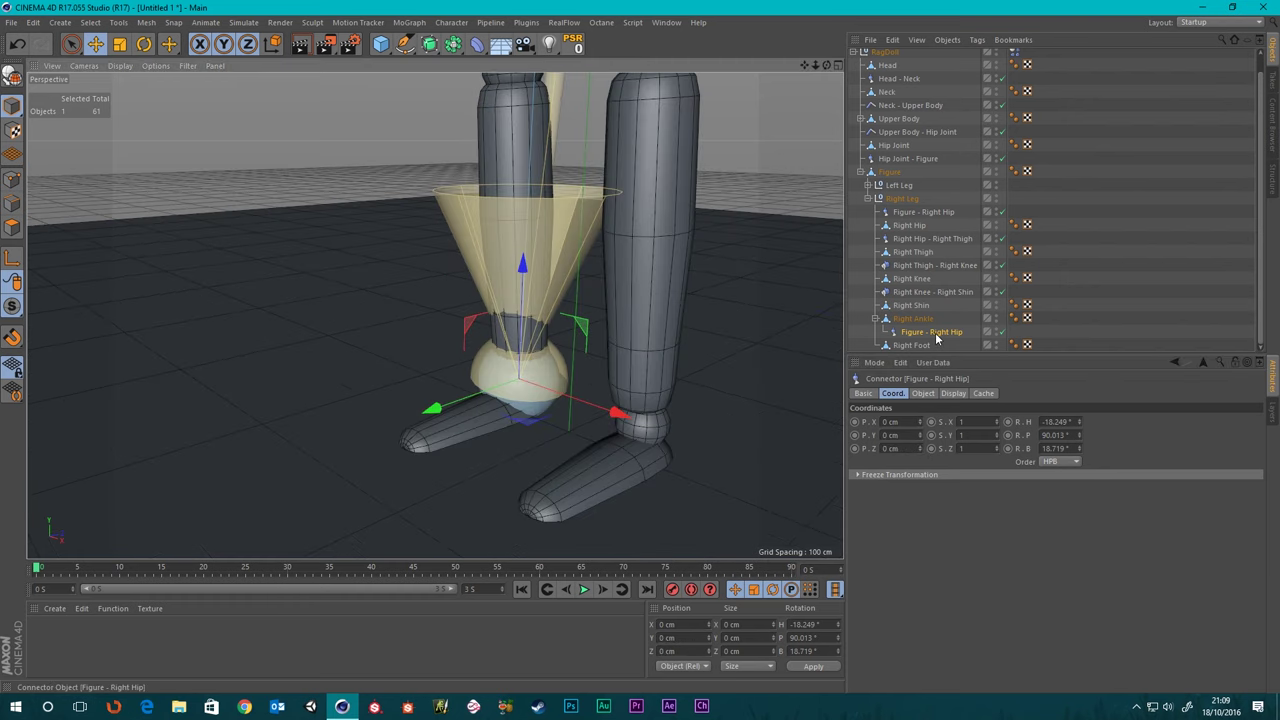
- Rename the copied connector under Right Ankle as Right Shin - Right Ankle
double_click(923, 333)
click(969, 332)
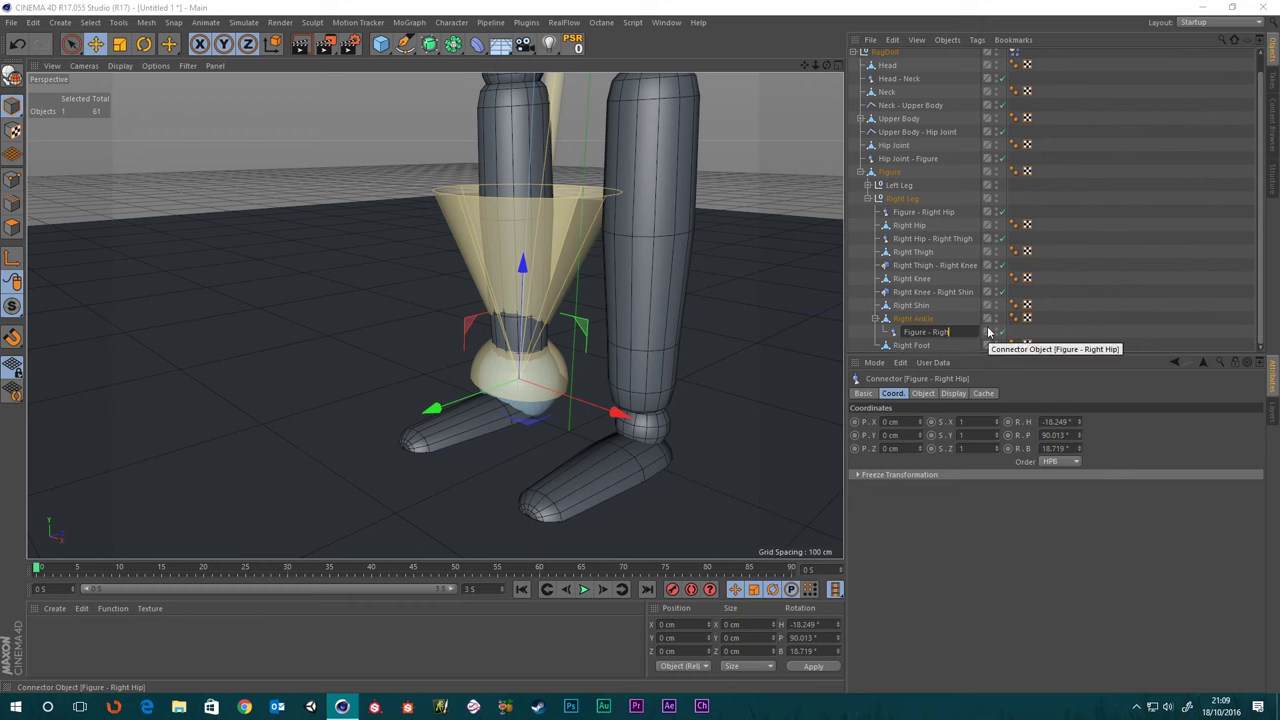
text(t)
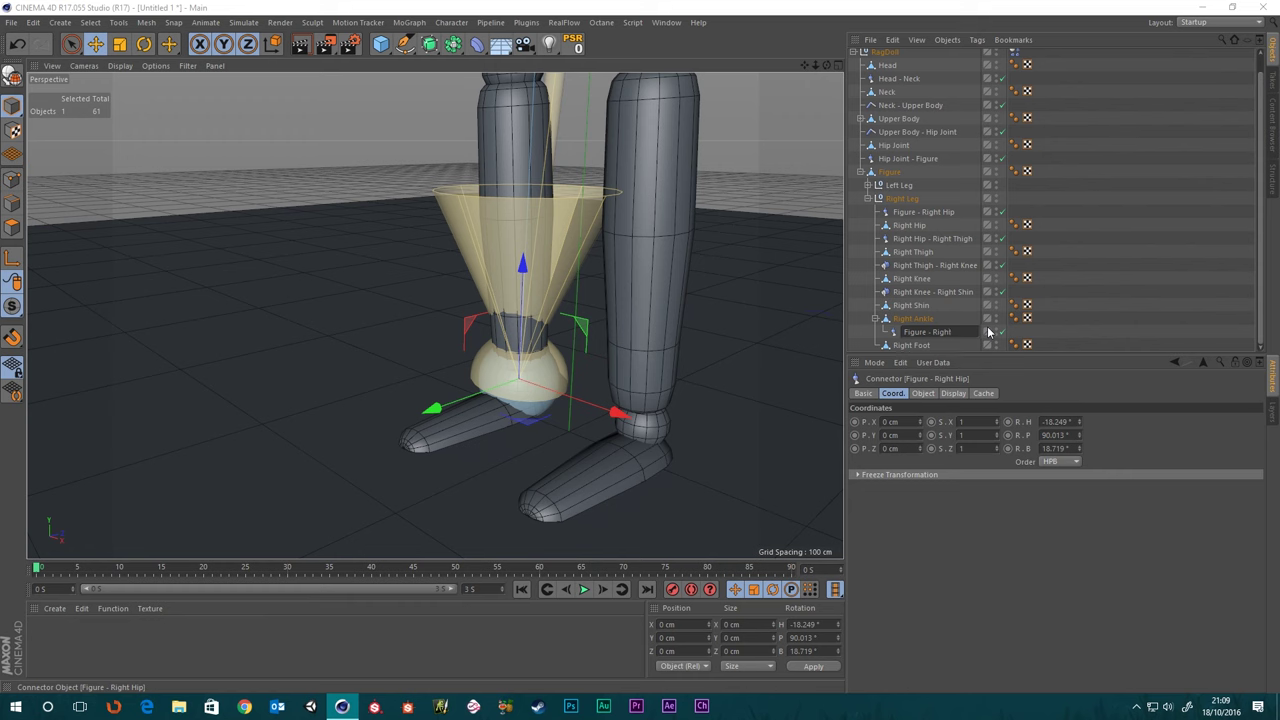
text( Shin)
key(Home)
key(Delete)
key(Delete)
key(Delete)
key(Delete)
key(Delete)
key(Delete)
key(Delete)
key(Delete)
key(Delete)
text(- Right Ankle)
key(Return)
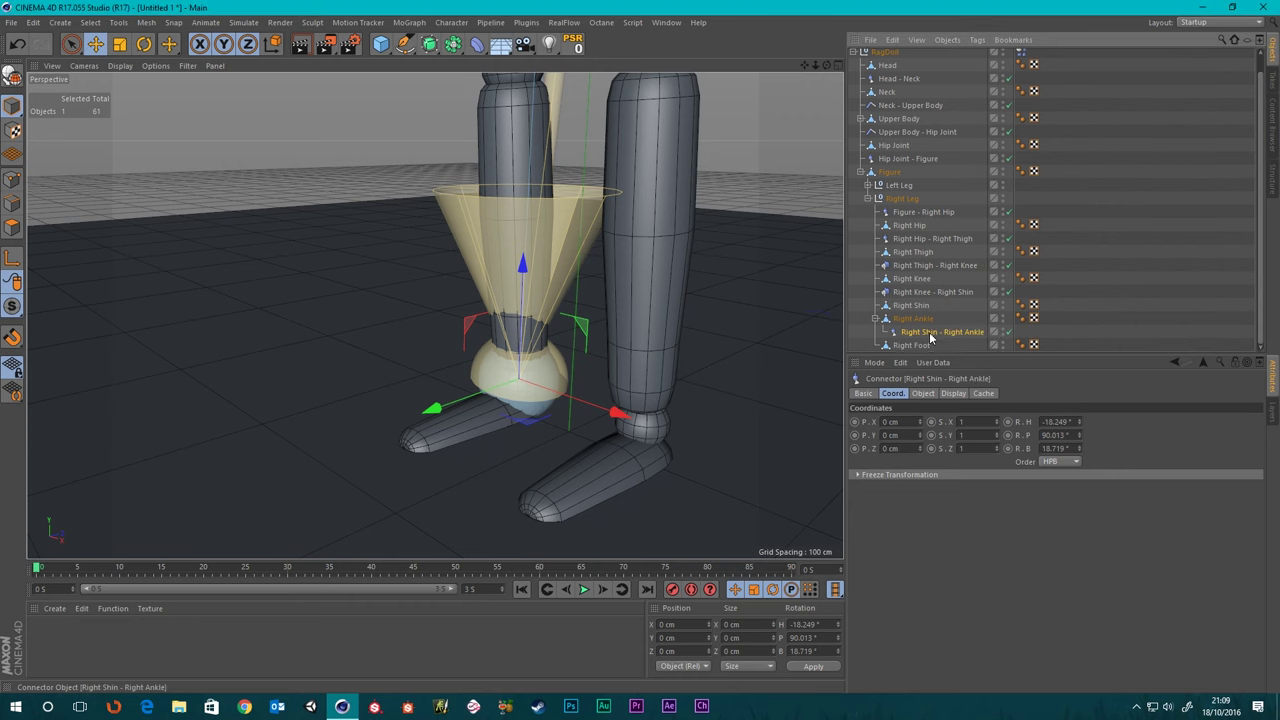
- Move the connector between Right Shin and Right Ankle, and assign Right Shin as Object A and Right Ankle as Object B
drag(930, 330, 950, 440)
click(922, 393)
drag(924, 337, 966, 484)
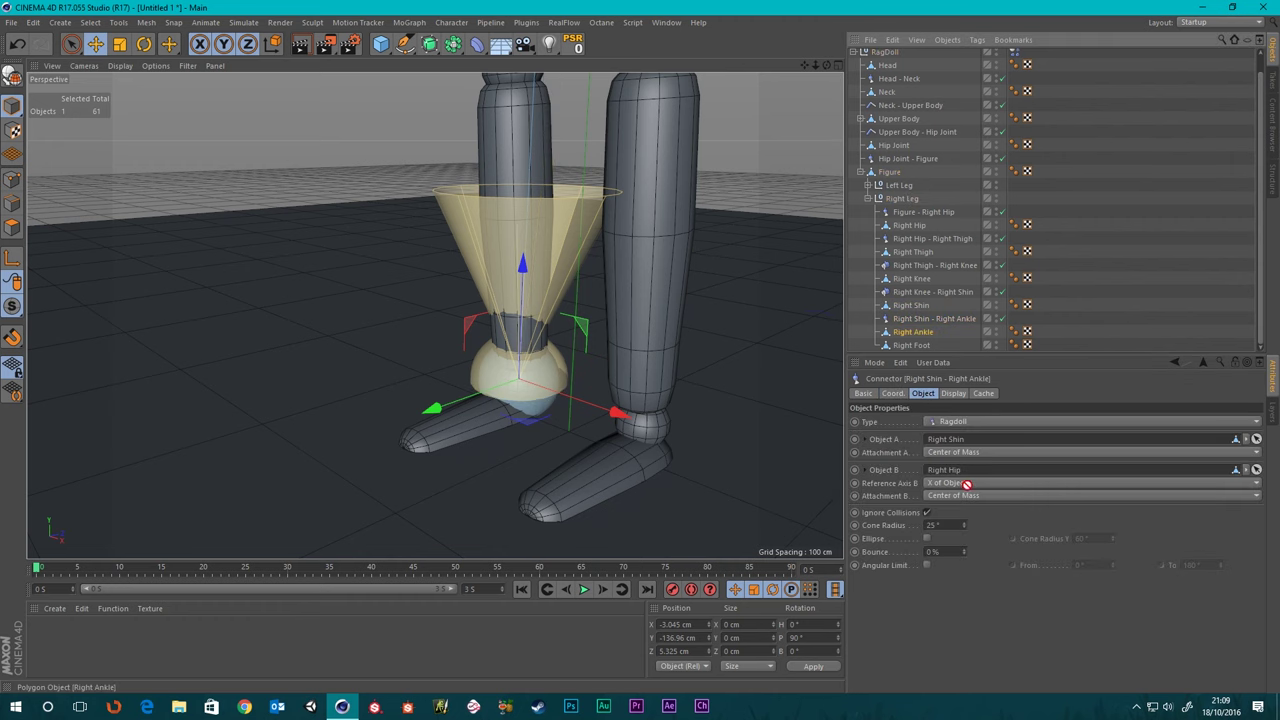
scroll(586, 210, down, 3)
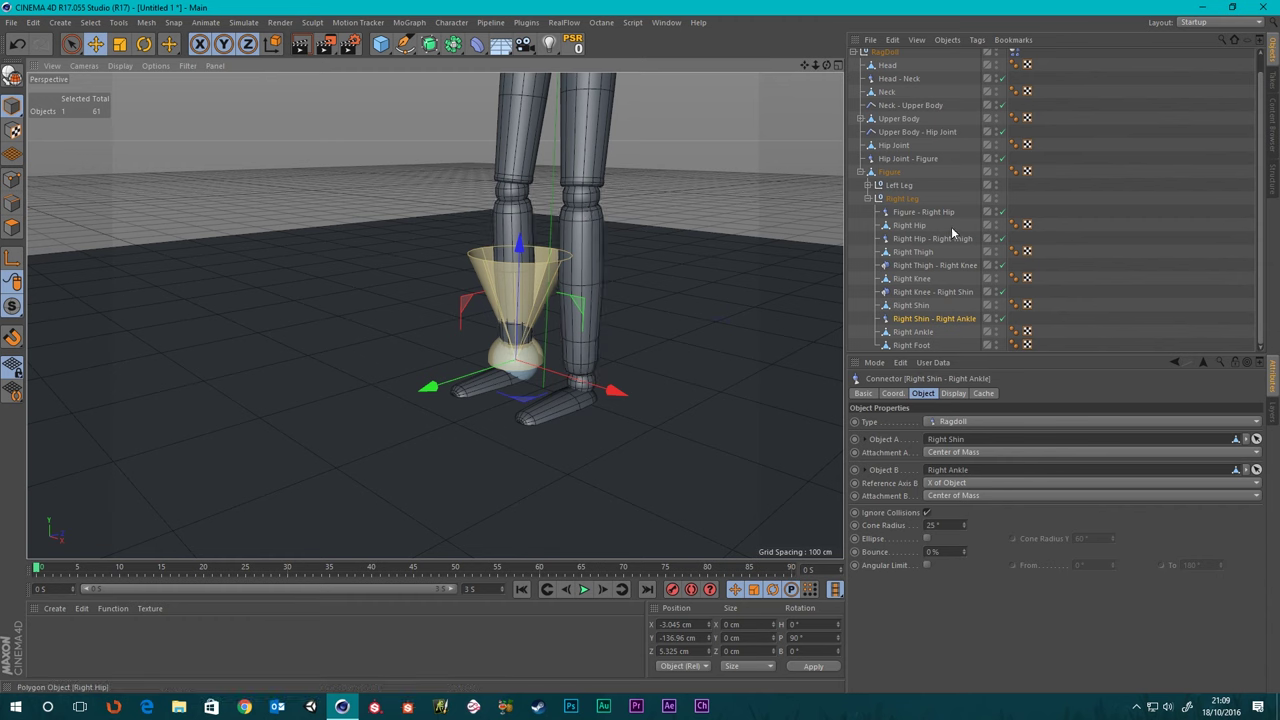
- Expand both leg groups and compare the left and right shin-to-ankle connectors in the hierarchy and on the model
click(867, 198)
click(867, 203)
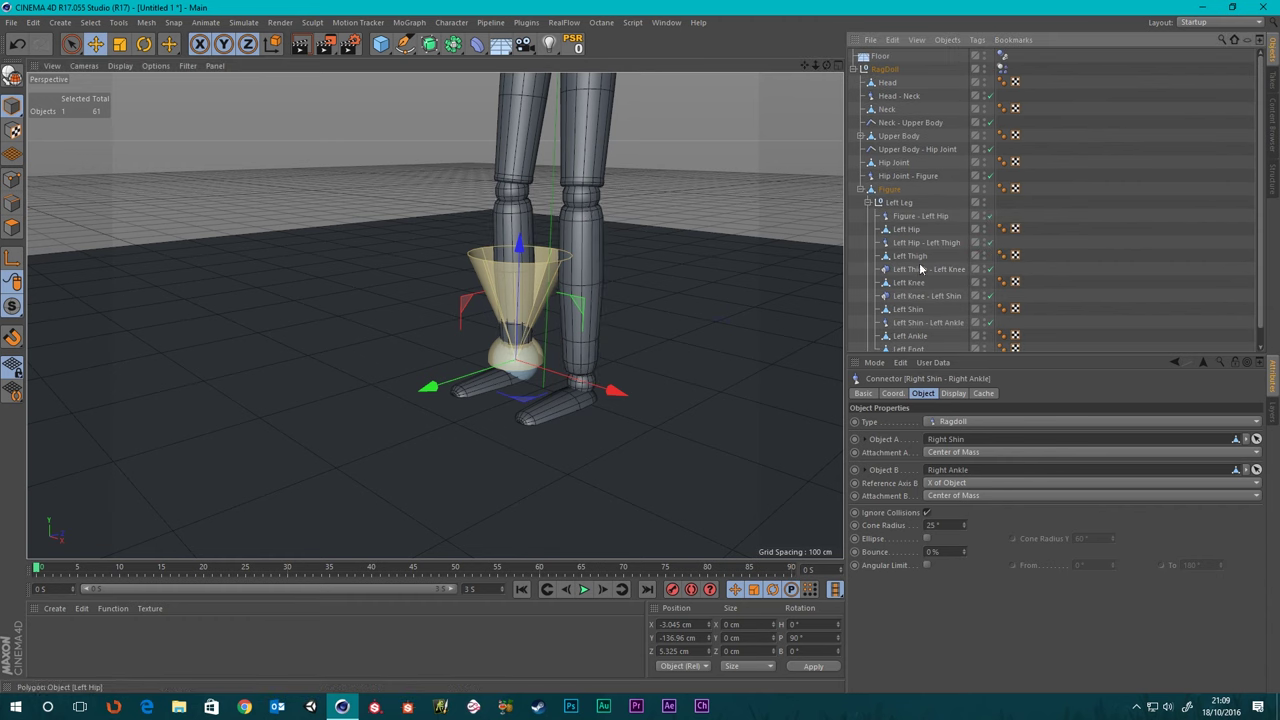
click(867, 345)
scroll(948, 148, down, 5)
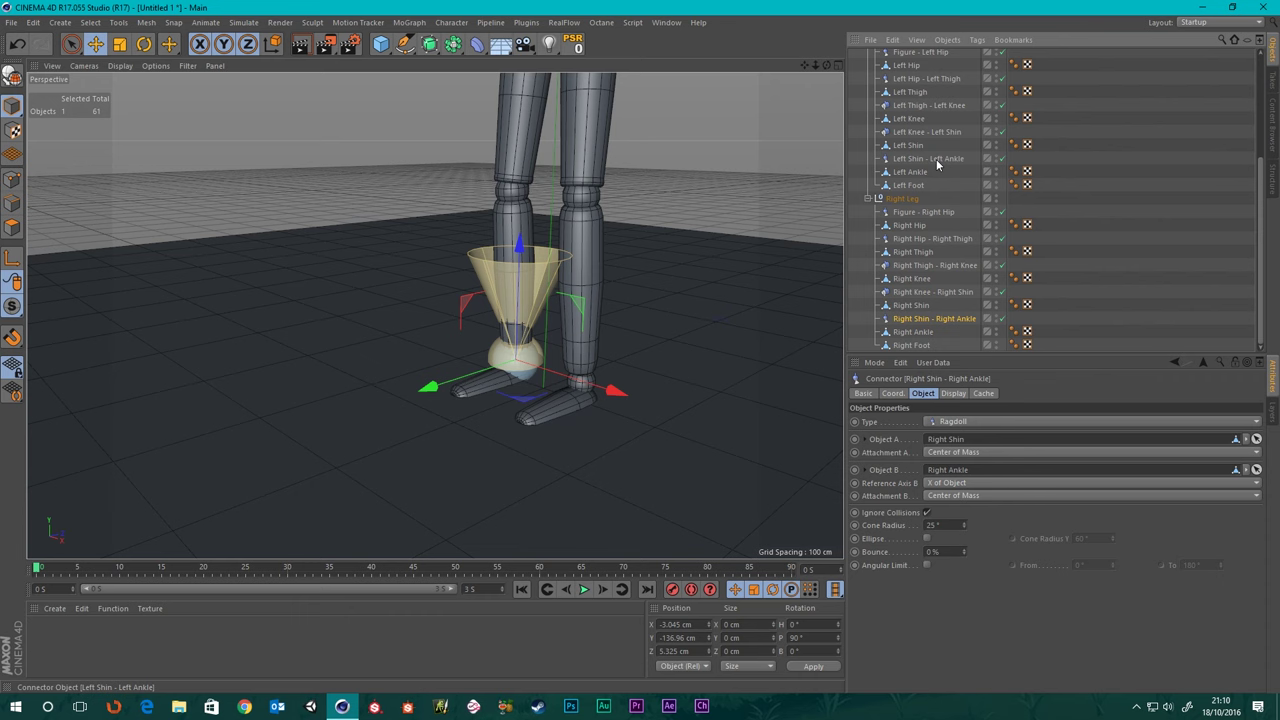
click(936, 160)
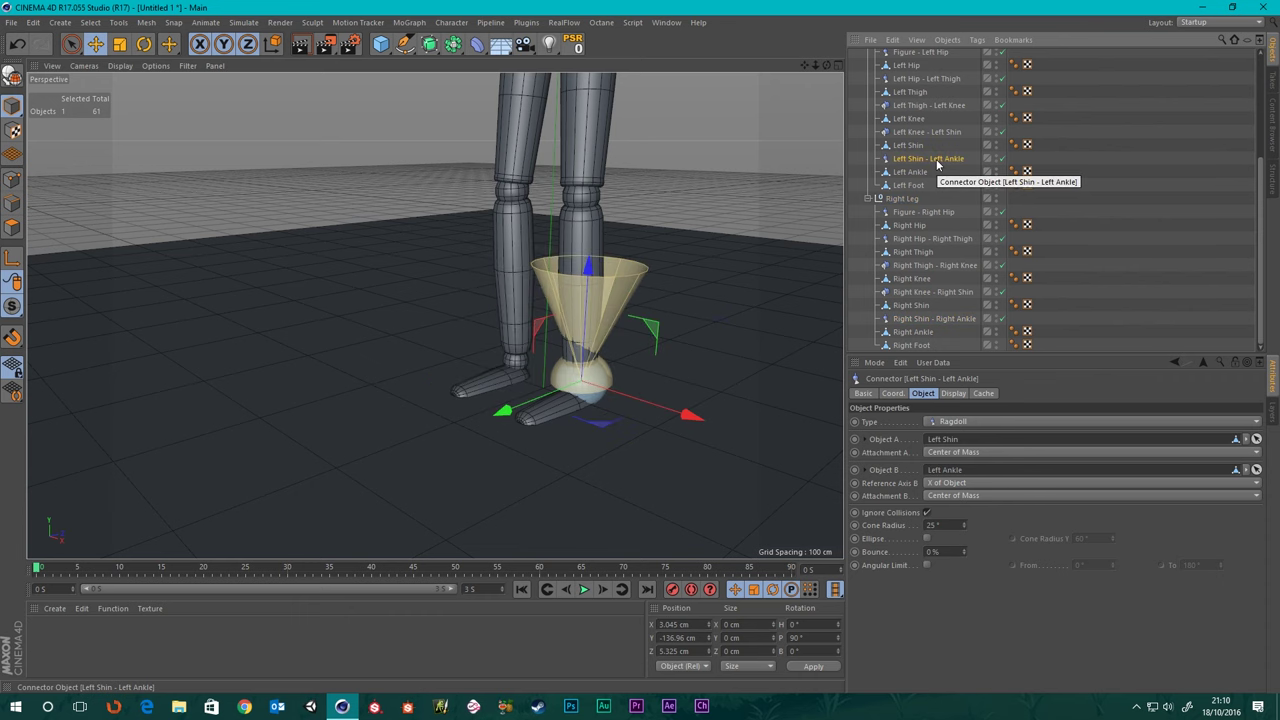
click(929, 319)
scroll(690, 150, down, 6)
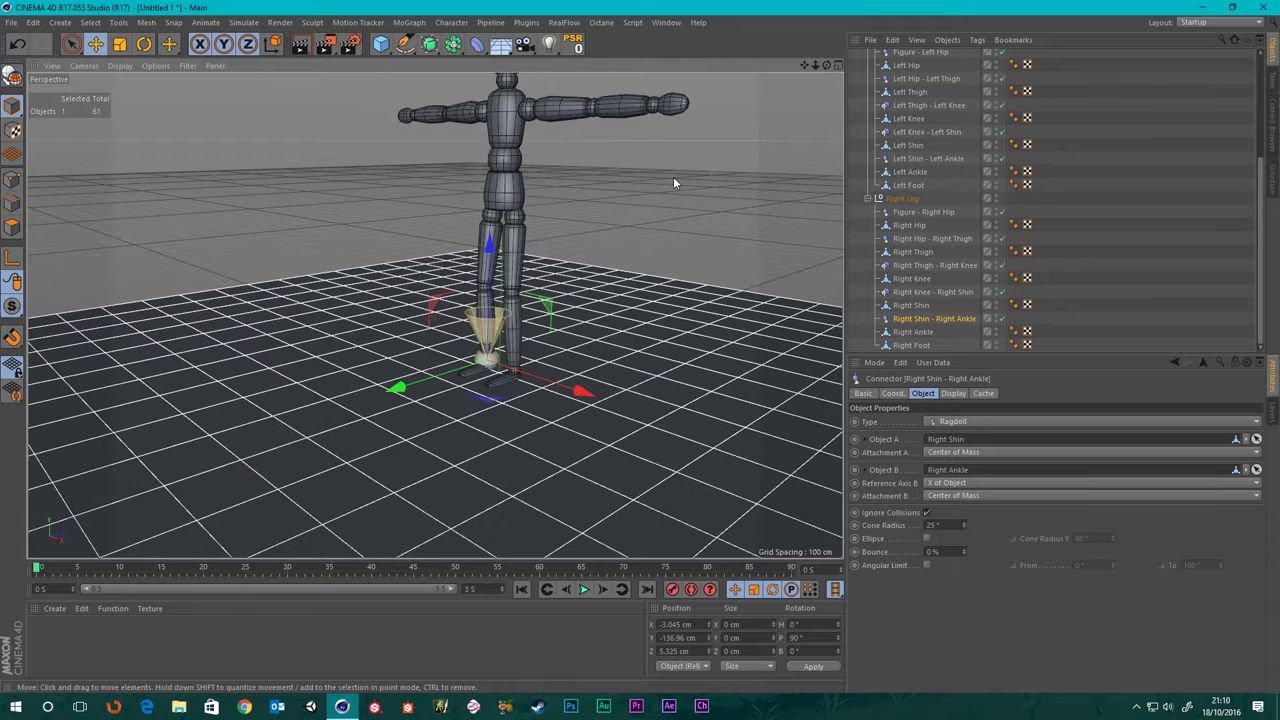
scroll(560, 300, up, 5)
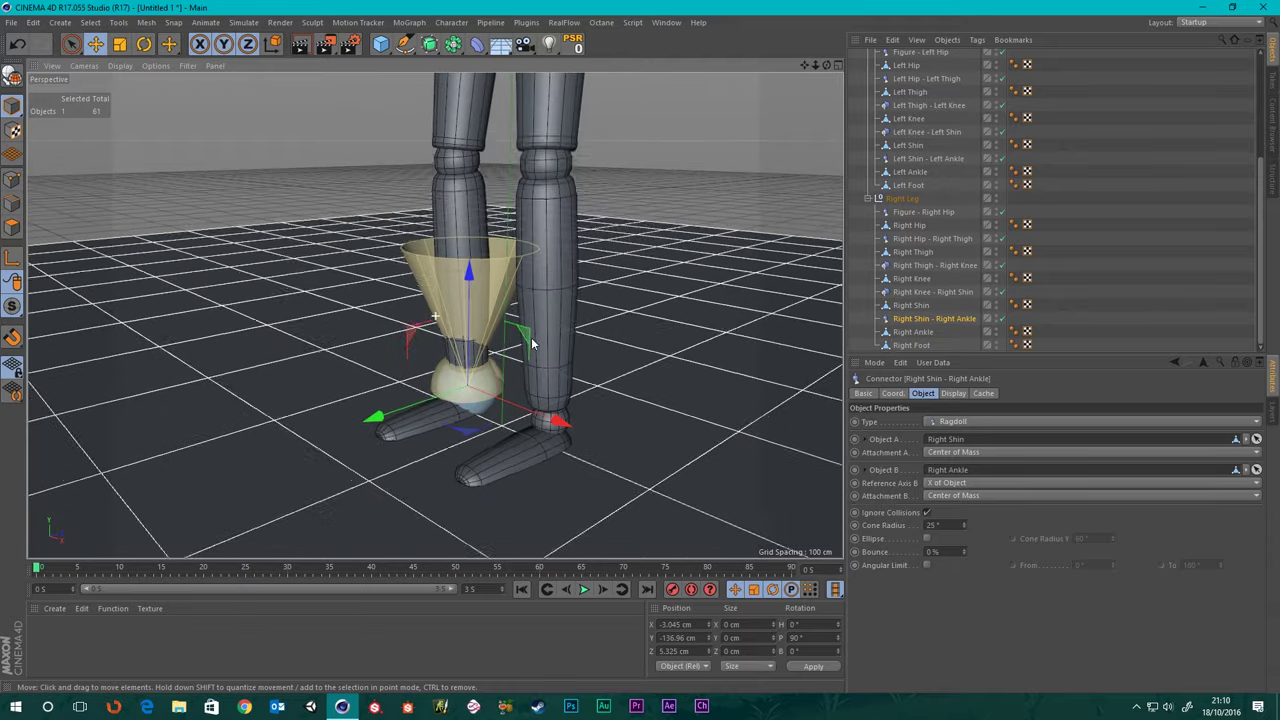
click(1166, 310)
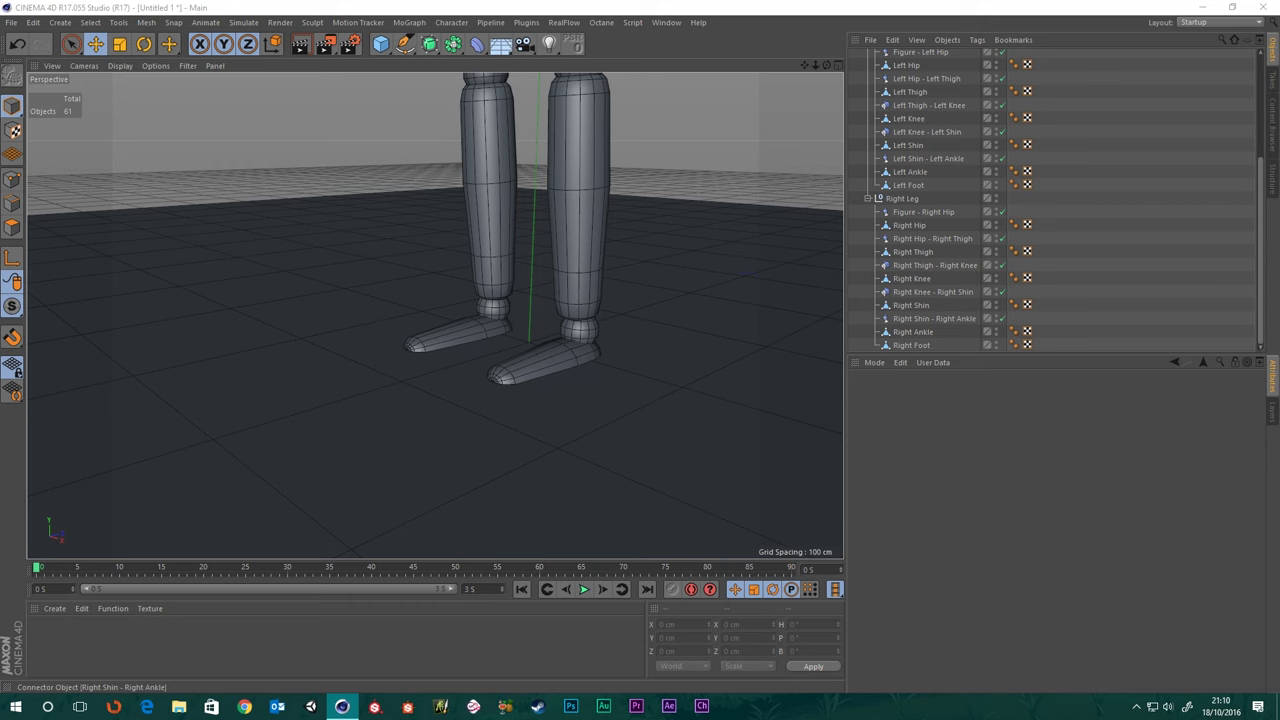
- Collapse the Right Leg group and duplicate the Left Knee - Left Shin hinge connector as a child of Left Ankle
click(924, 291)
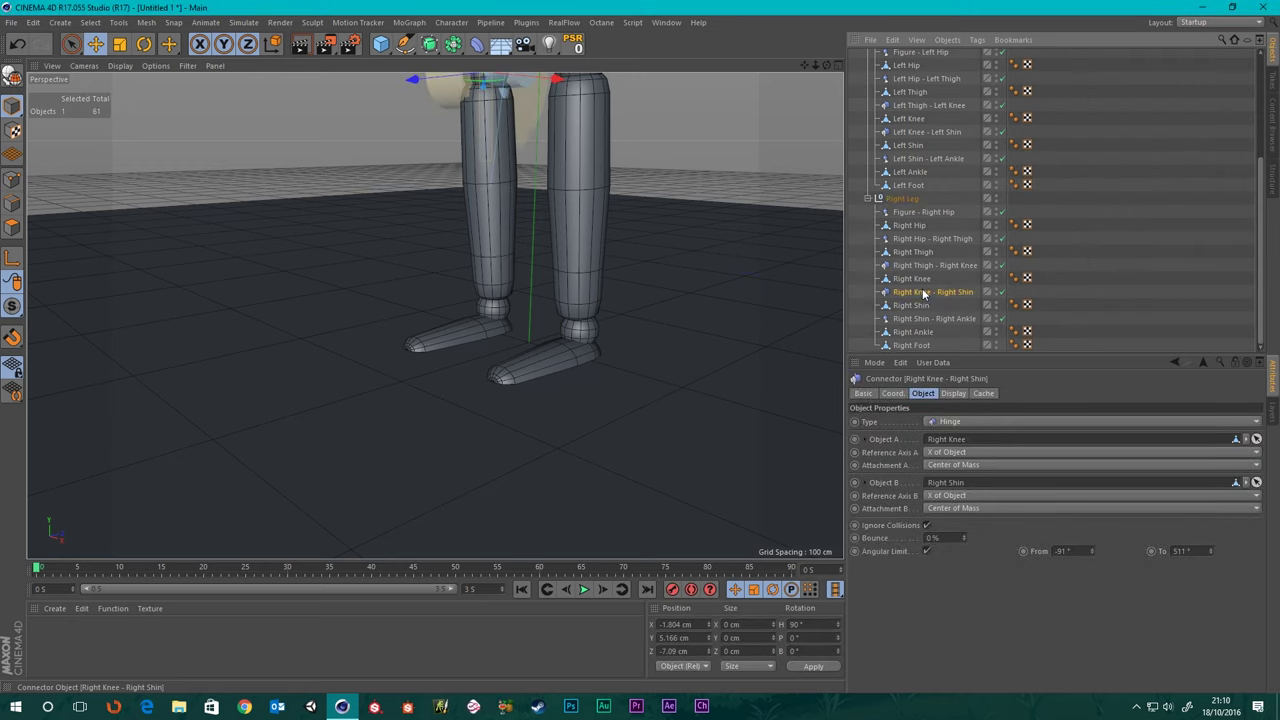
scroll(655, 151, down, 3)
scroll(614, 237, up, 3)
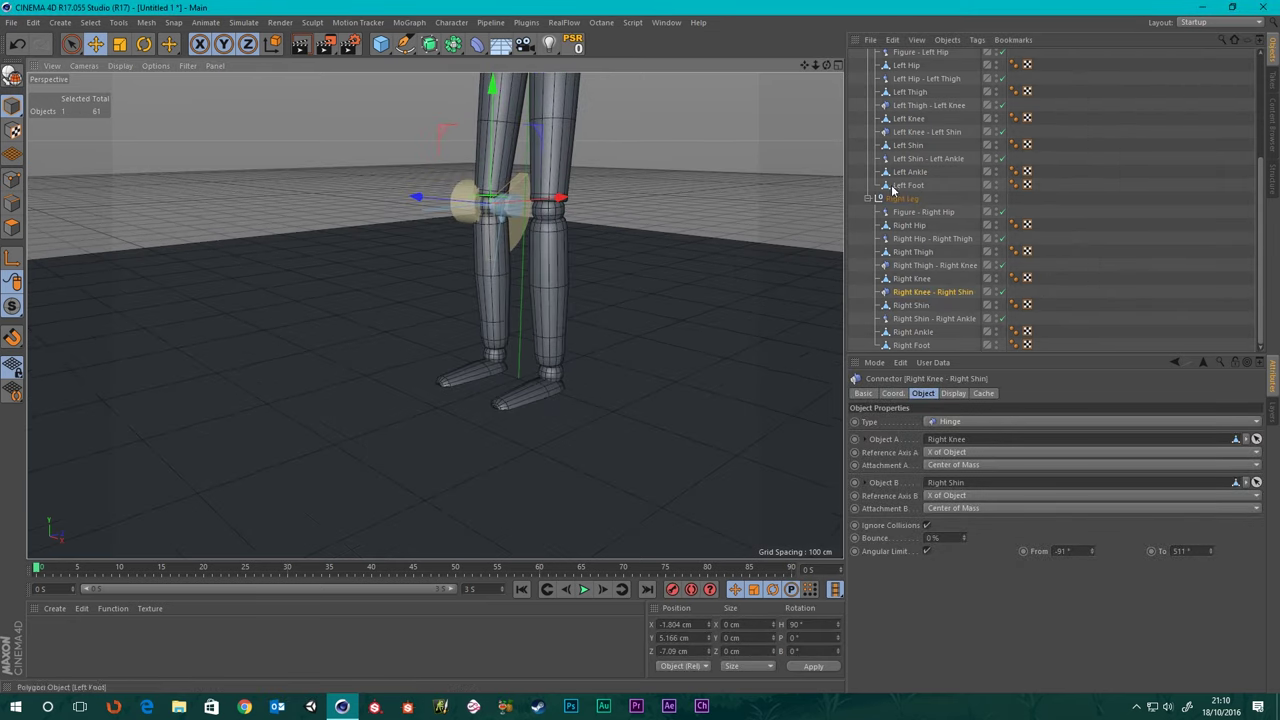
scroll(868, 203, up, 4)
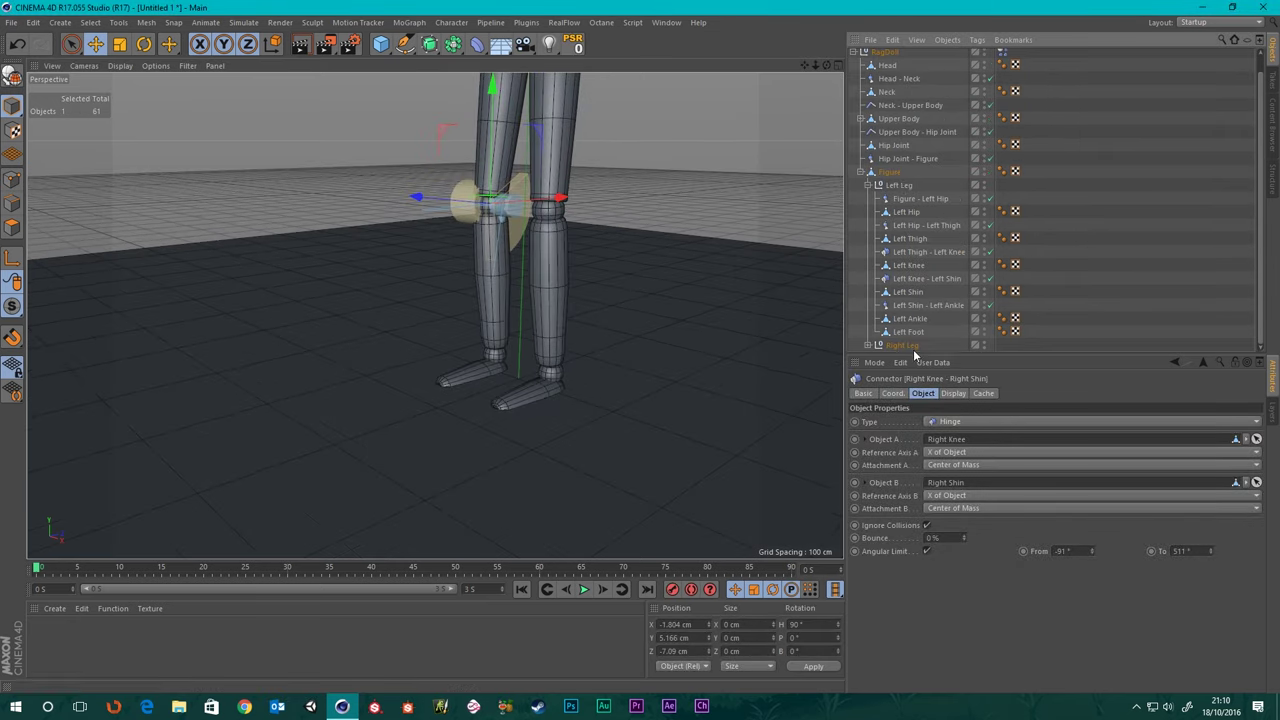
click(913, 309)
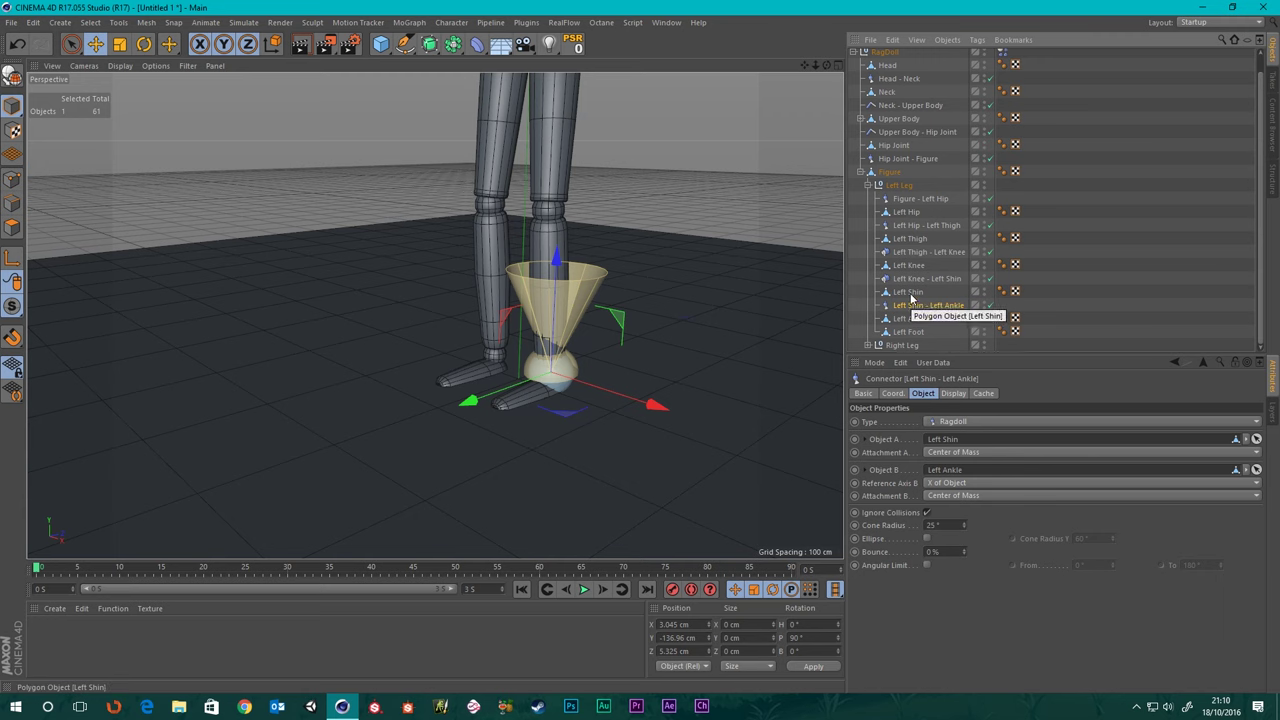
click(909, 292)
click(910, 280)
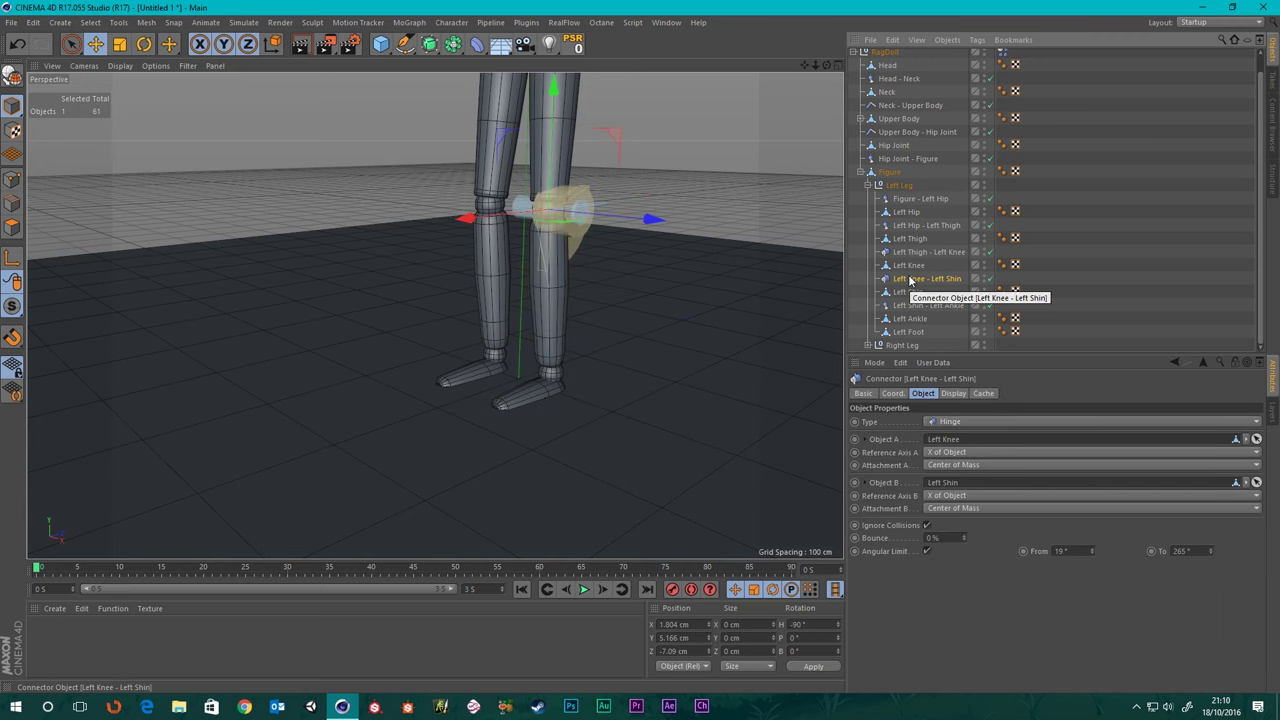
ctrl+drag(909, 278, 918, 322)
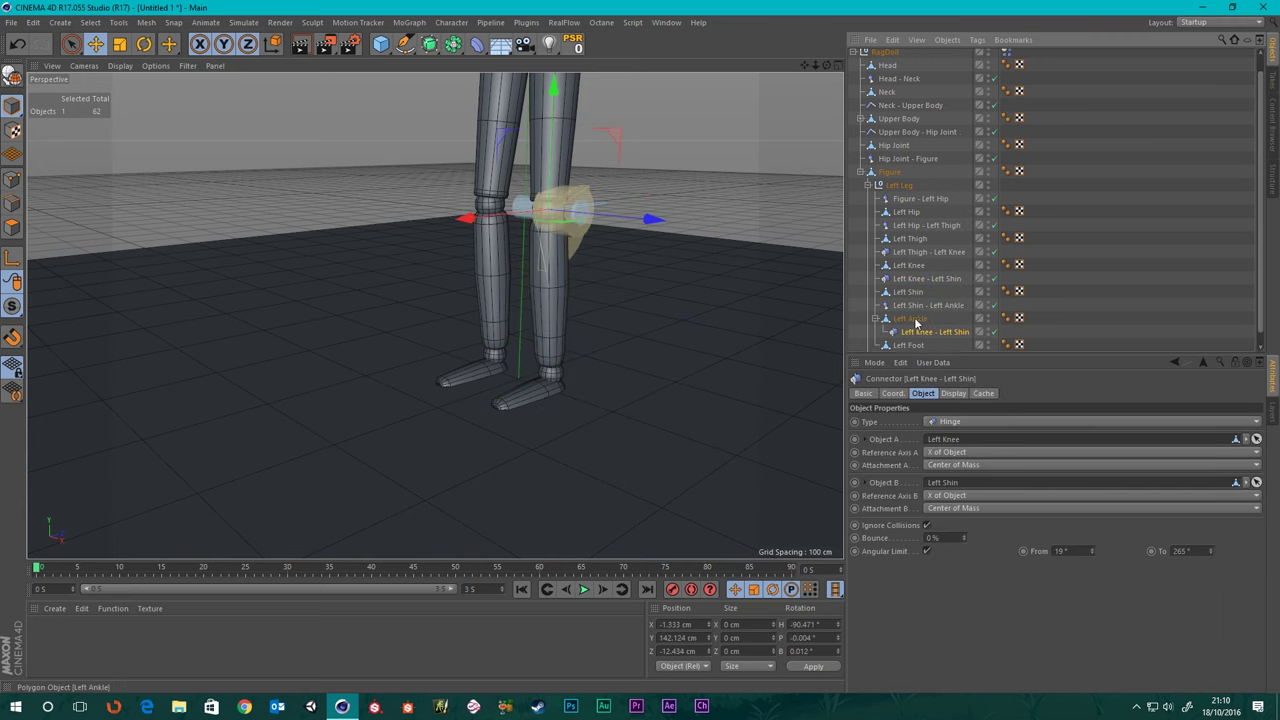
- Reset the copied hinge connector's X, Y and Z position to 0 cm so it sits at the left ankle
click(893, 394)
right_click(919, 422)
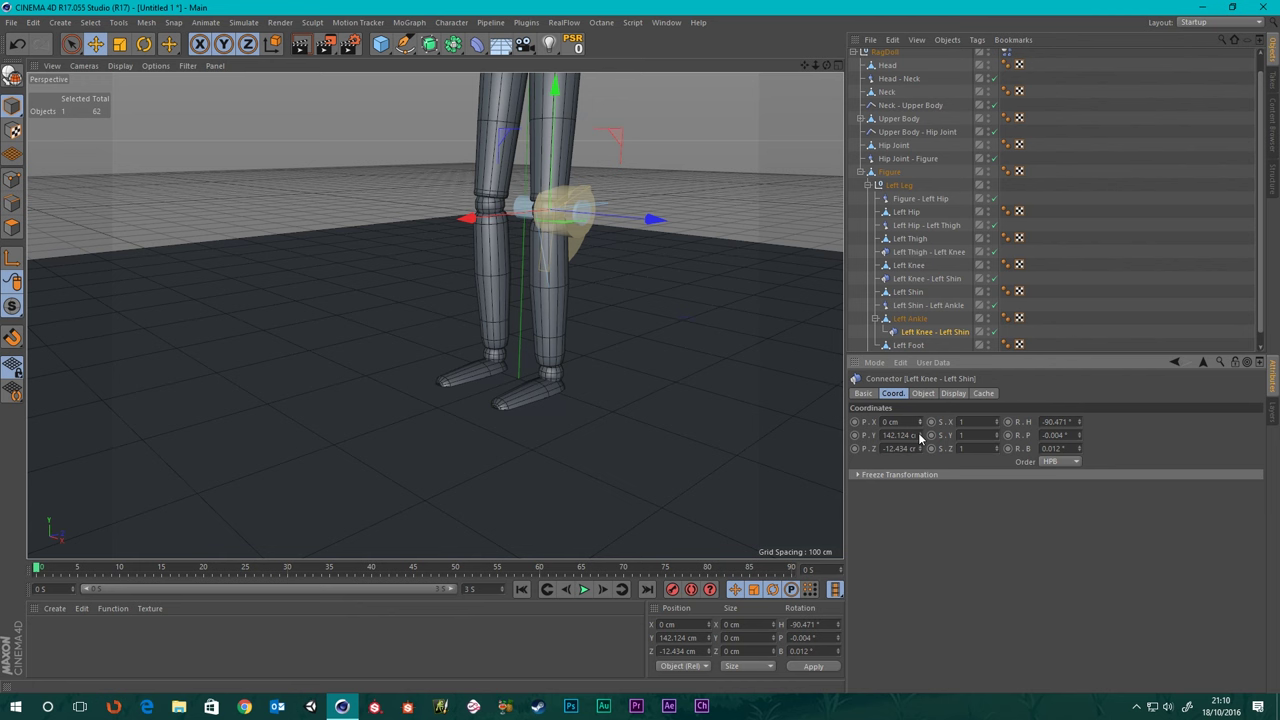
right_click(919, 435)
right_click(920, 448)
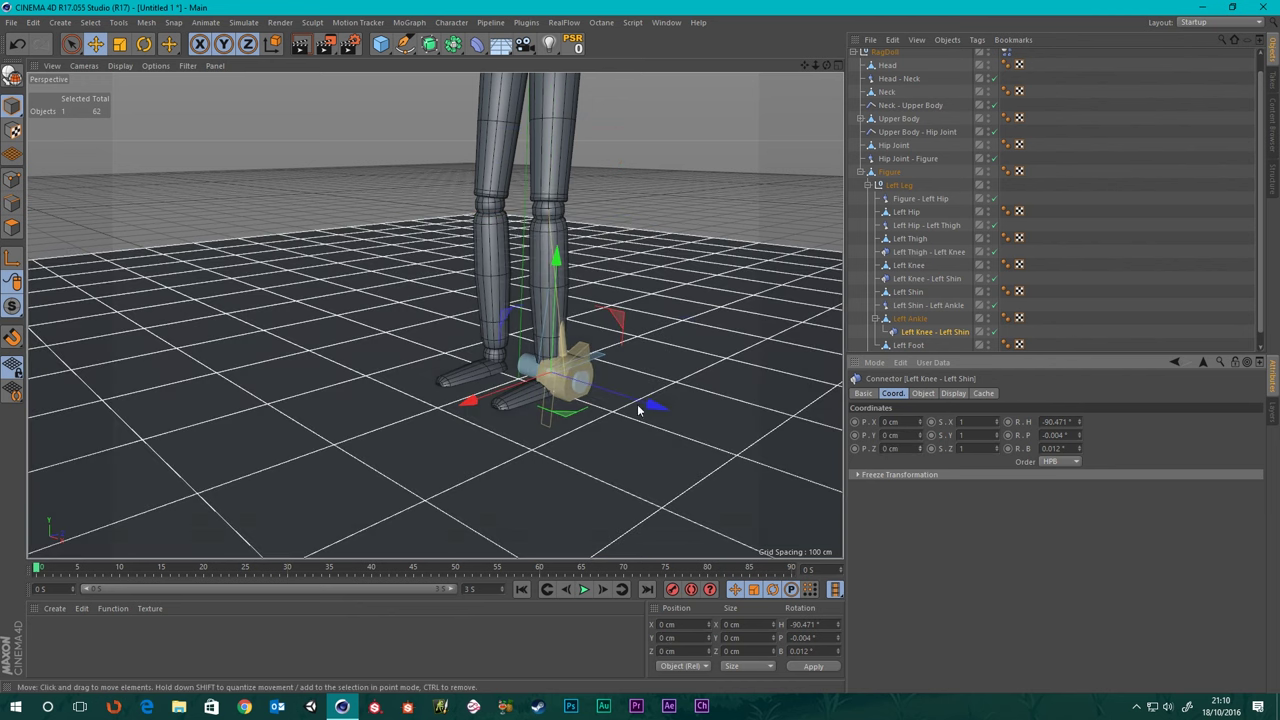
scroll(560, 380, up, 4)
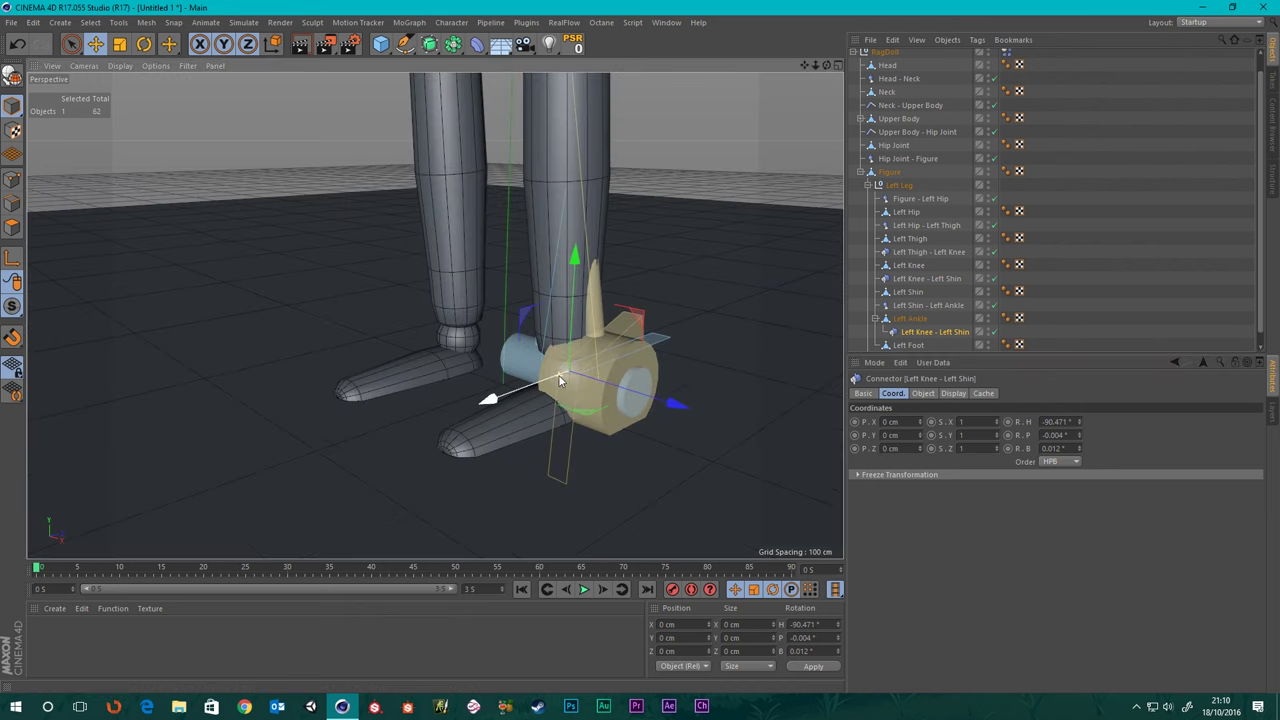
- Move the copied hinge connector out of Left Ankle and place it between Left Ankle and Left Foot in the Left Leg group
drag(930, 331, 910, 313)
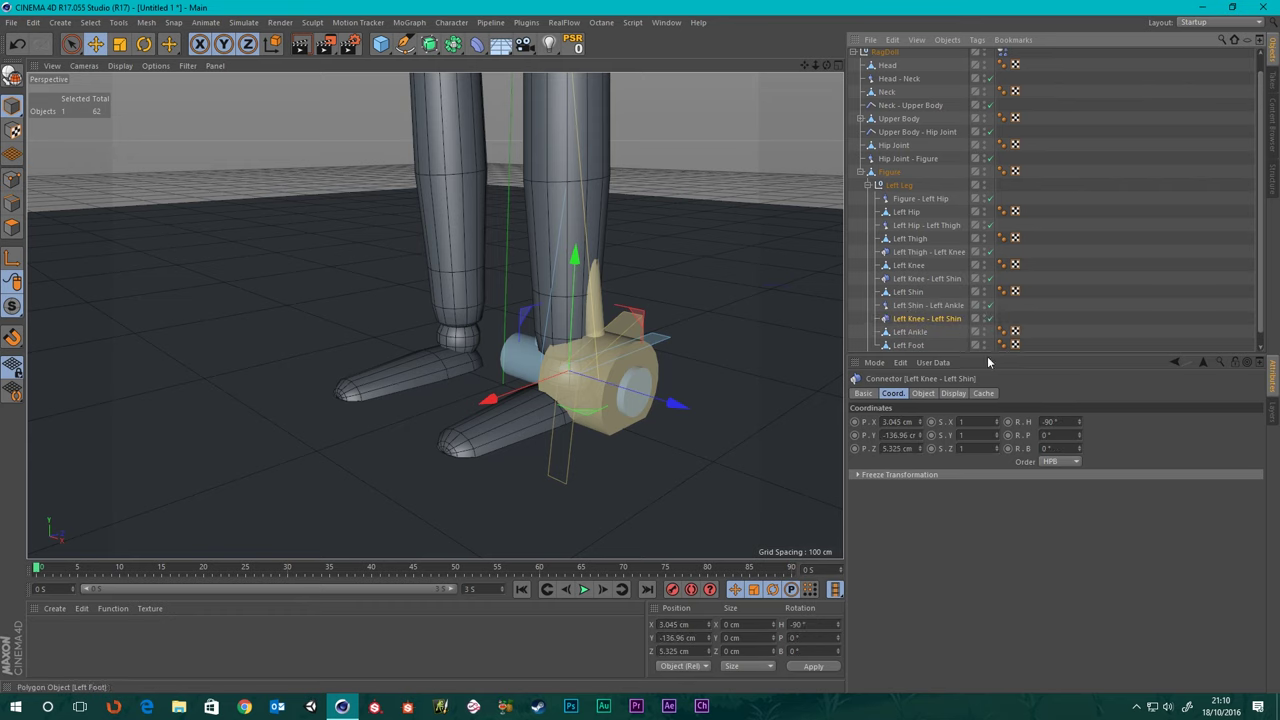
double_click(925, 319)
key(End)
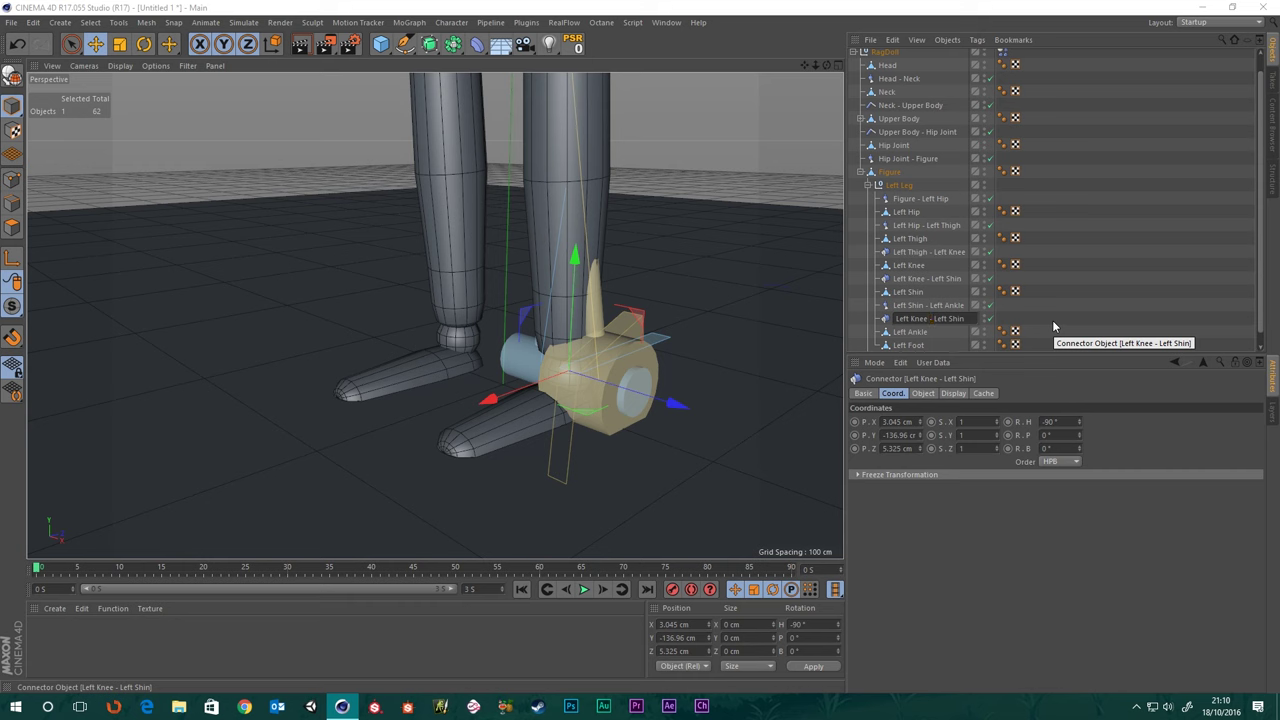
click(913, 337)
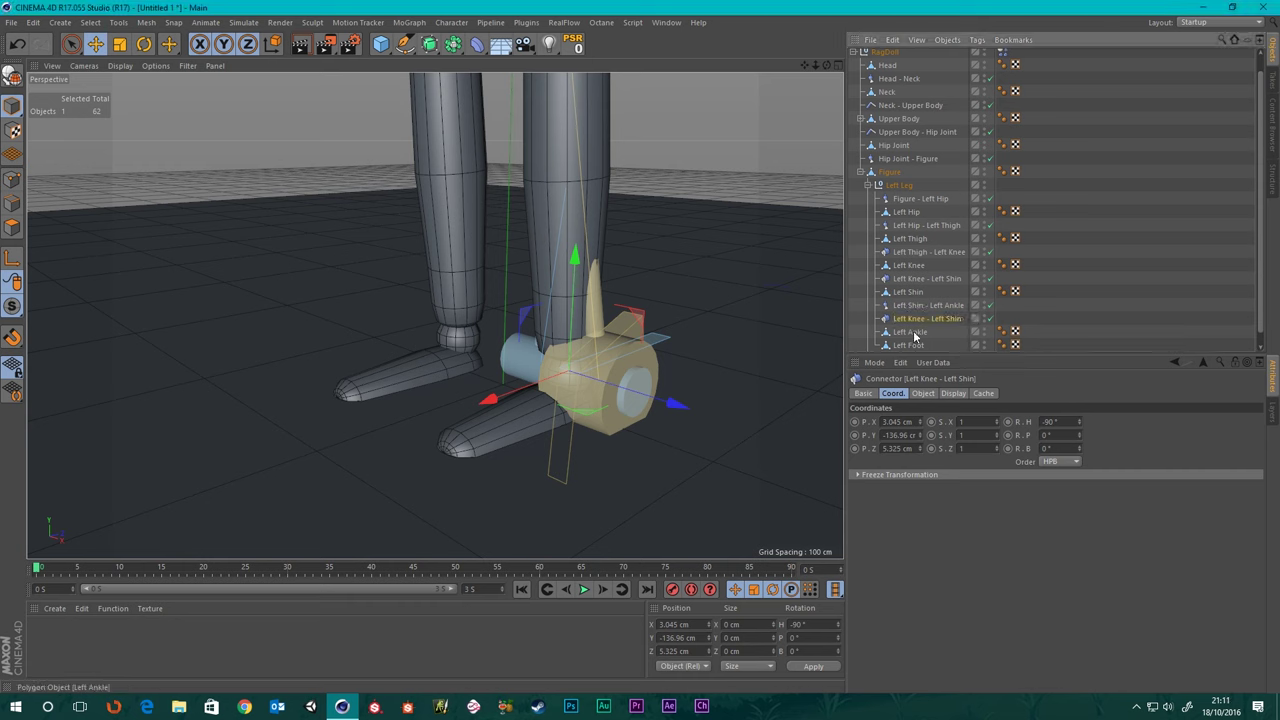
click(917, 306)
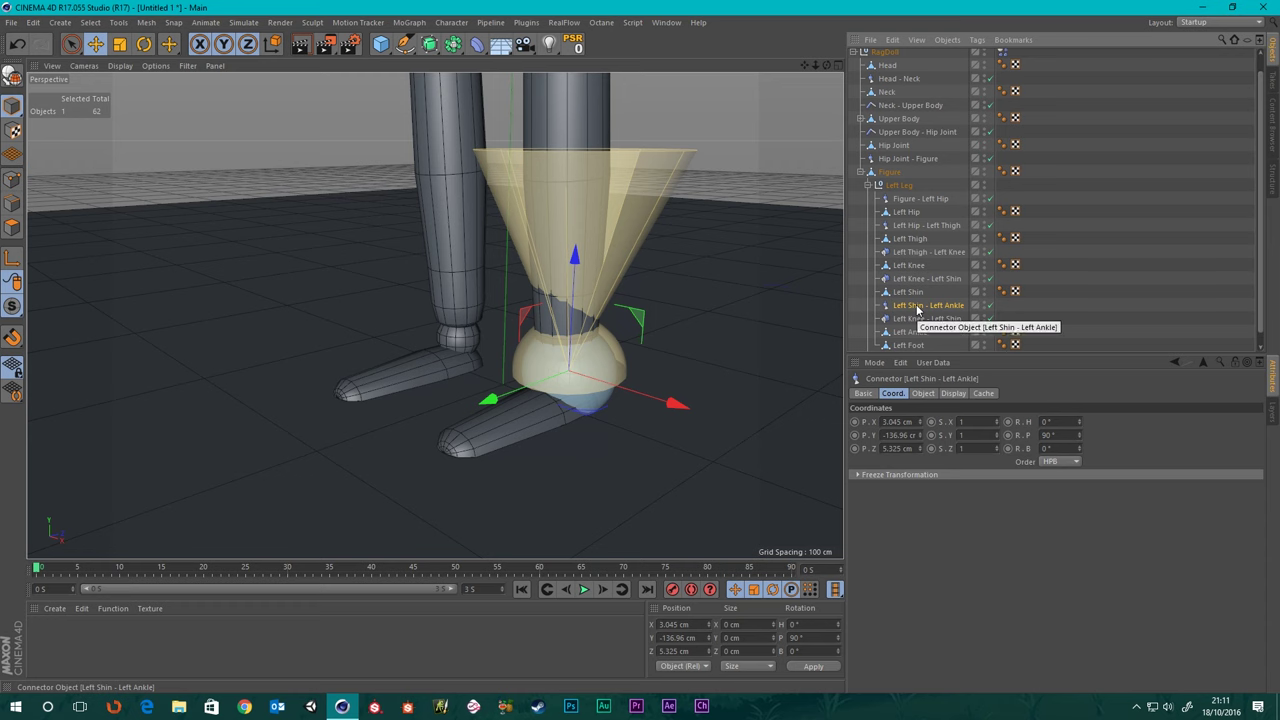
drag(917, 318, 922, 342)
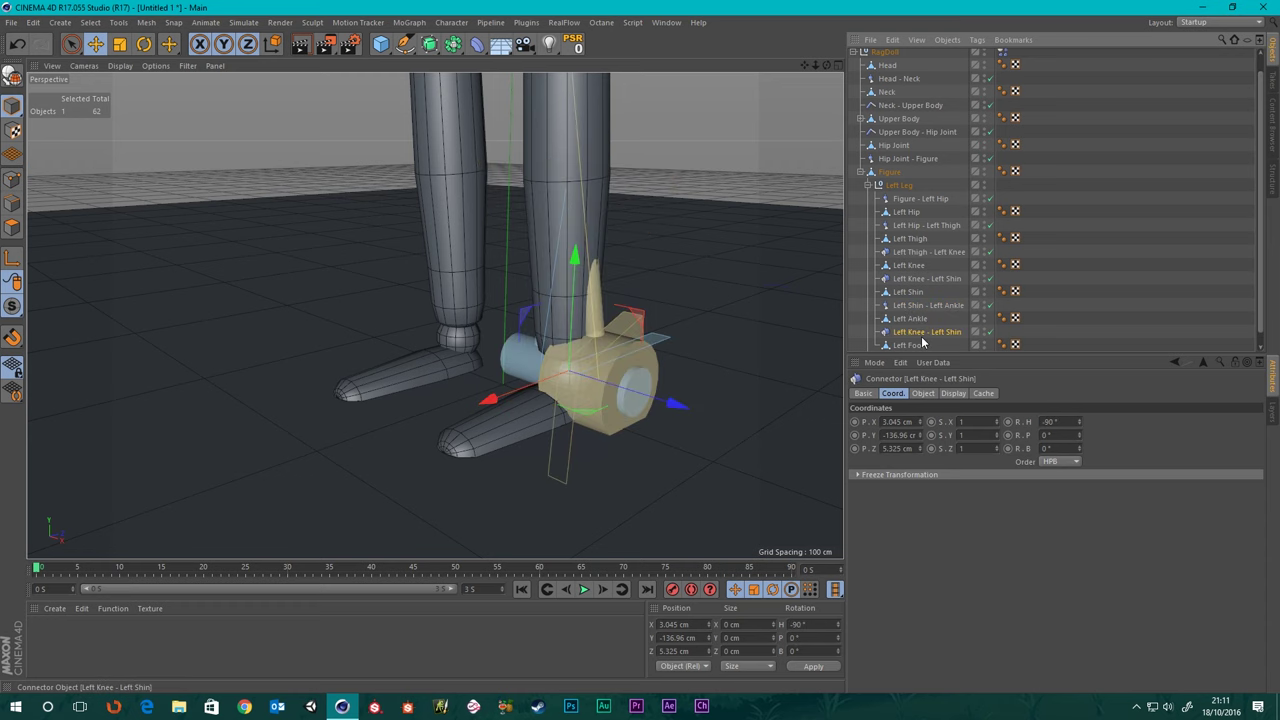
- Rename the copied hinge connector as Left Ankle - Left Foot
double_click(927, 331)
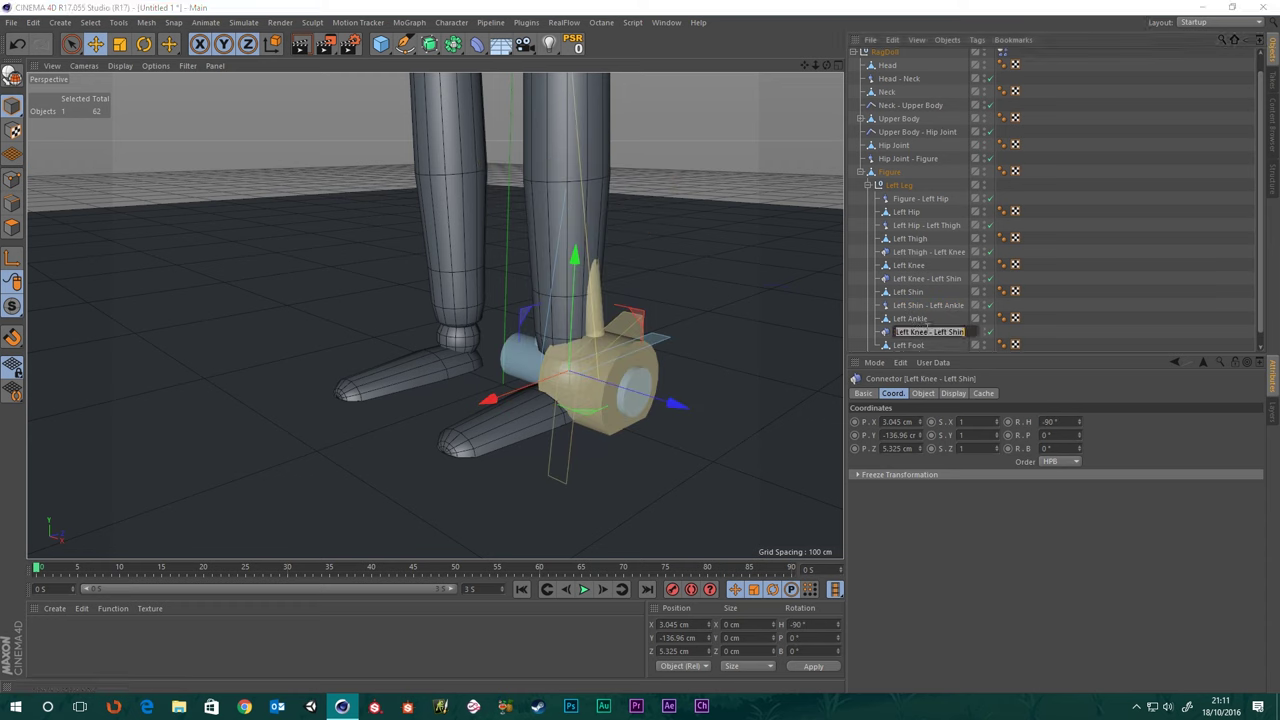
click(928, 331)
key(BackSpace)
key(BackSpace)
key(BackSpace)
key(BackSpace)
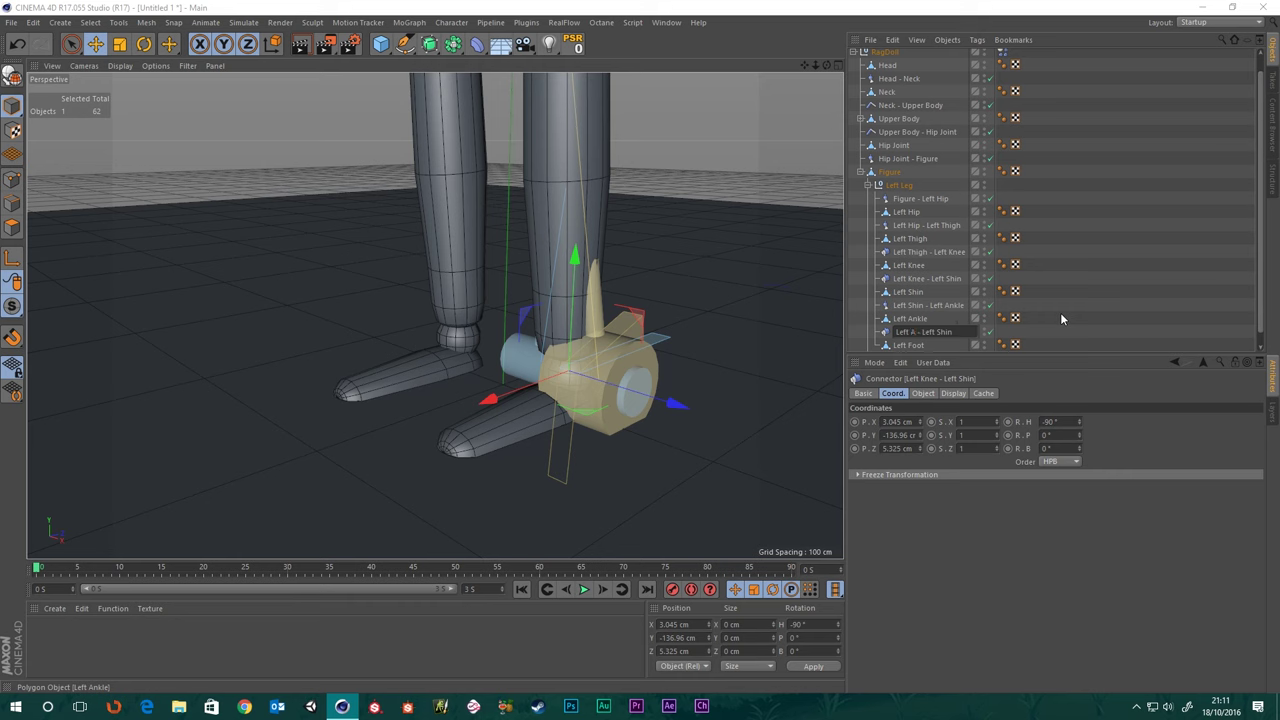
text(Ankle)
key(End)
key(BackSpace)
key(BackSpace)
key(BackSpace)
key(BackSpace)
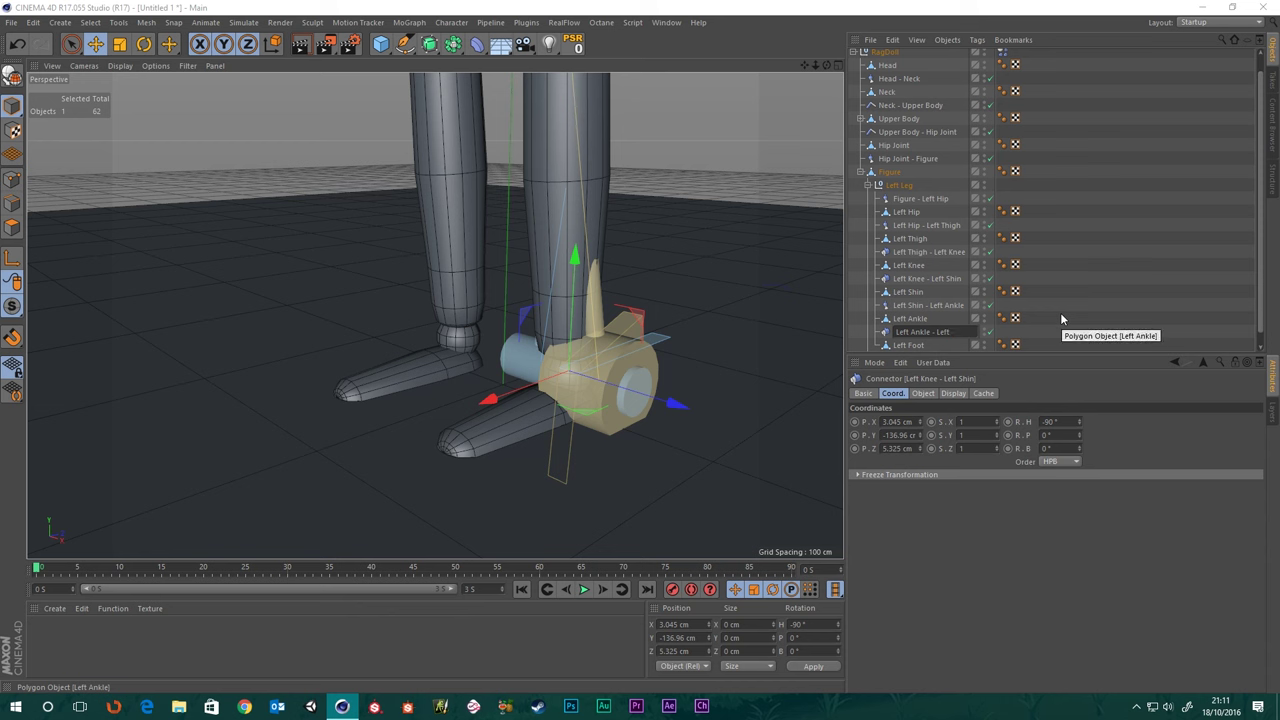
text(Foot)
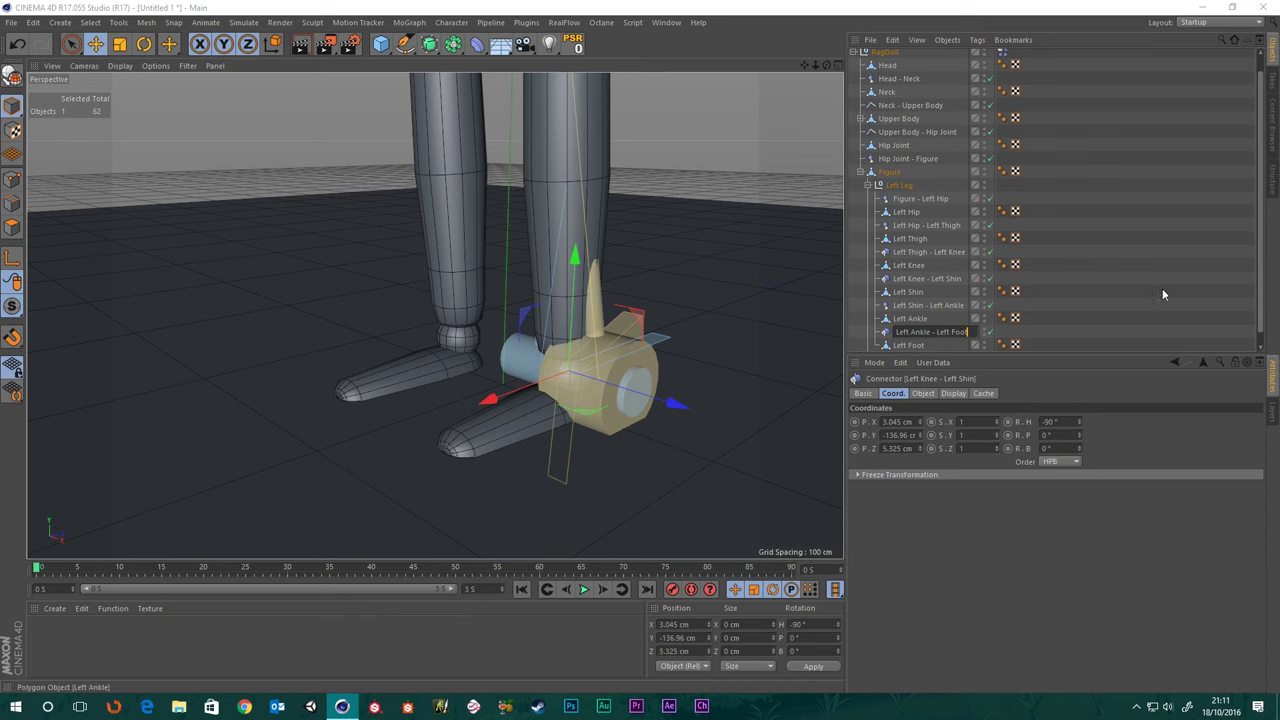
key(Return)
scroll(1030, 330, down, 1)
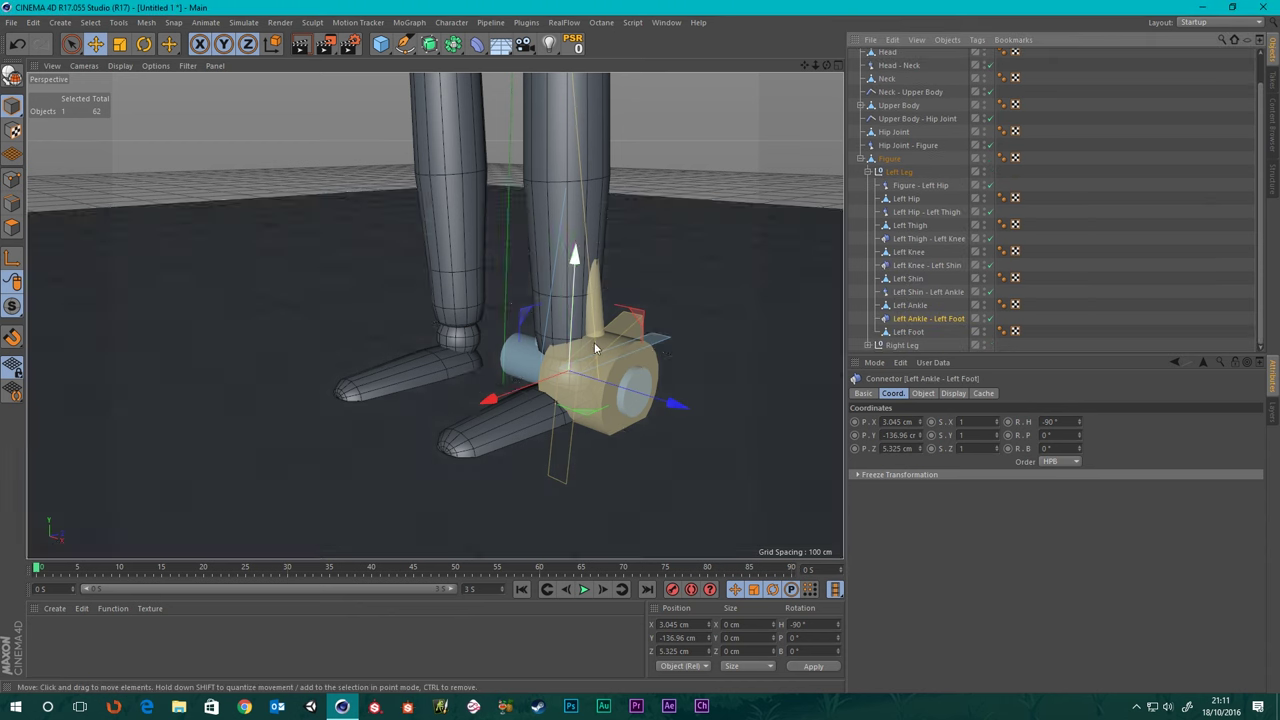
- Assign Left Ankle as Object A and Left Foot as Object B of the Left Ankle - Left Foot connector
click(923, 393)
drag(911, 306, 946, 440)
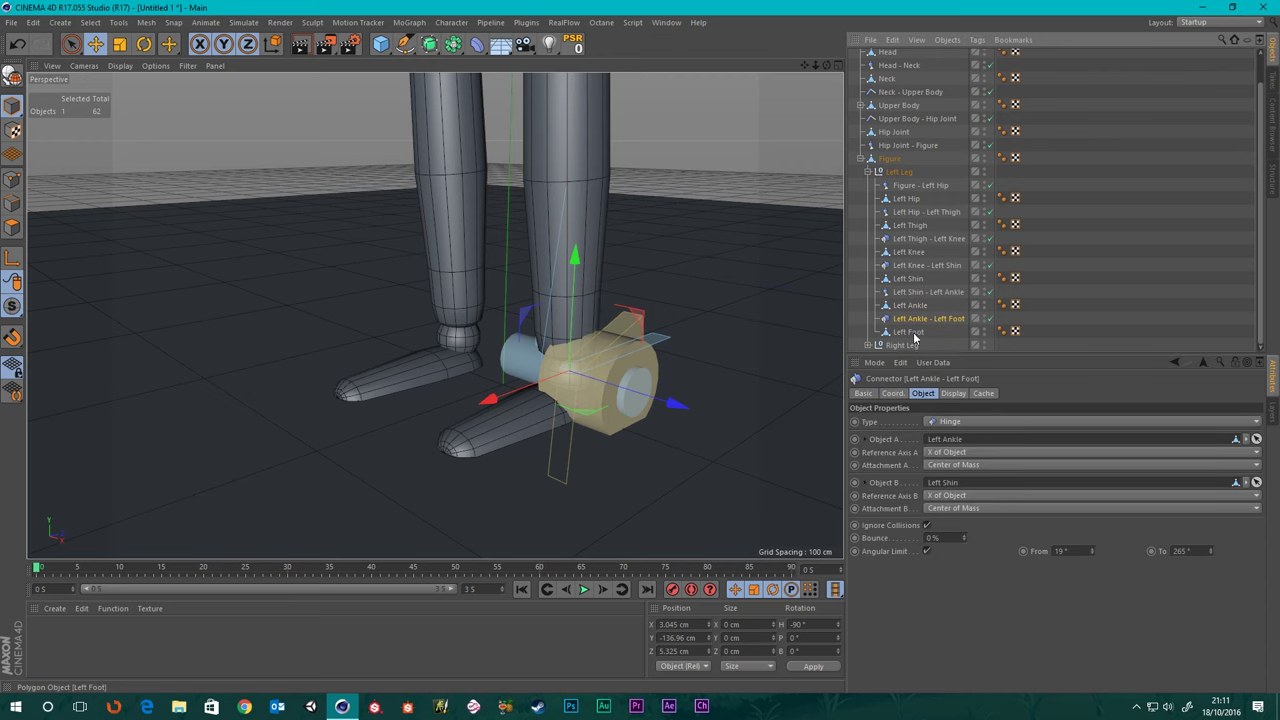
drag(912, 333, 943, 483)
- Set the left ankle-to-foot hinge's angular limit from -119° to 150°
scroll(555, 358, up, 3)
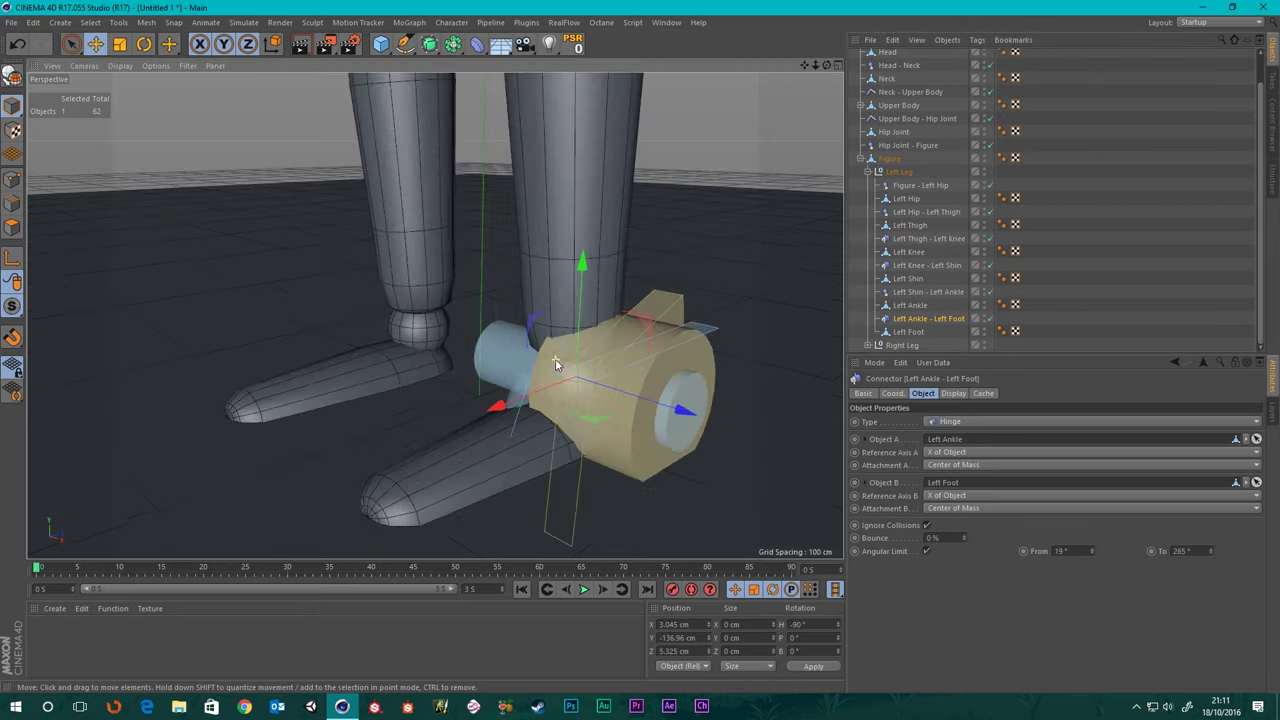
alt+drag(555, 358, 469, 354)
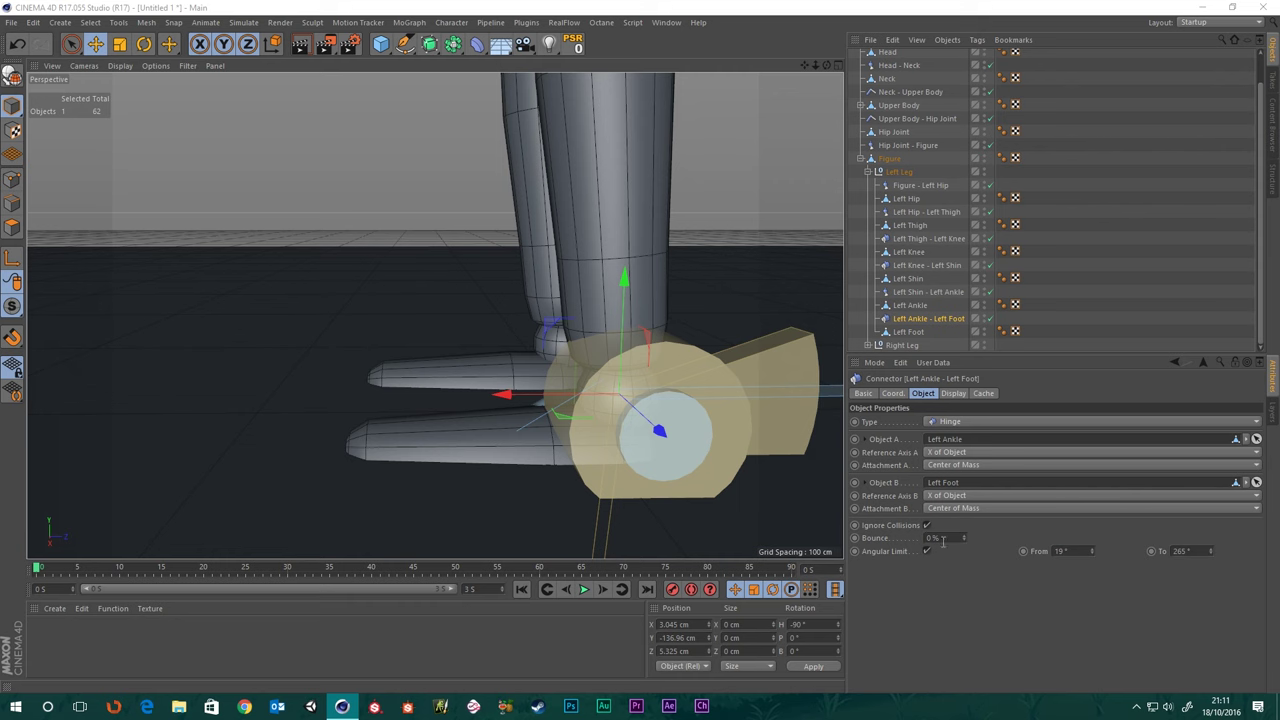
click(1072, 550)
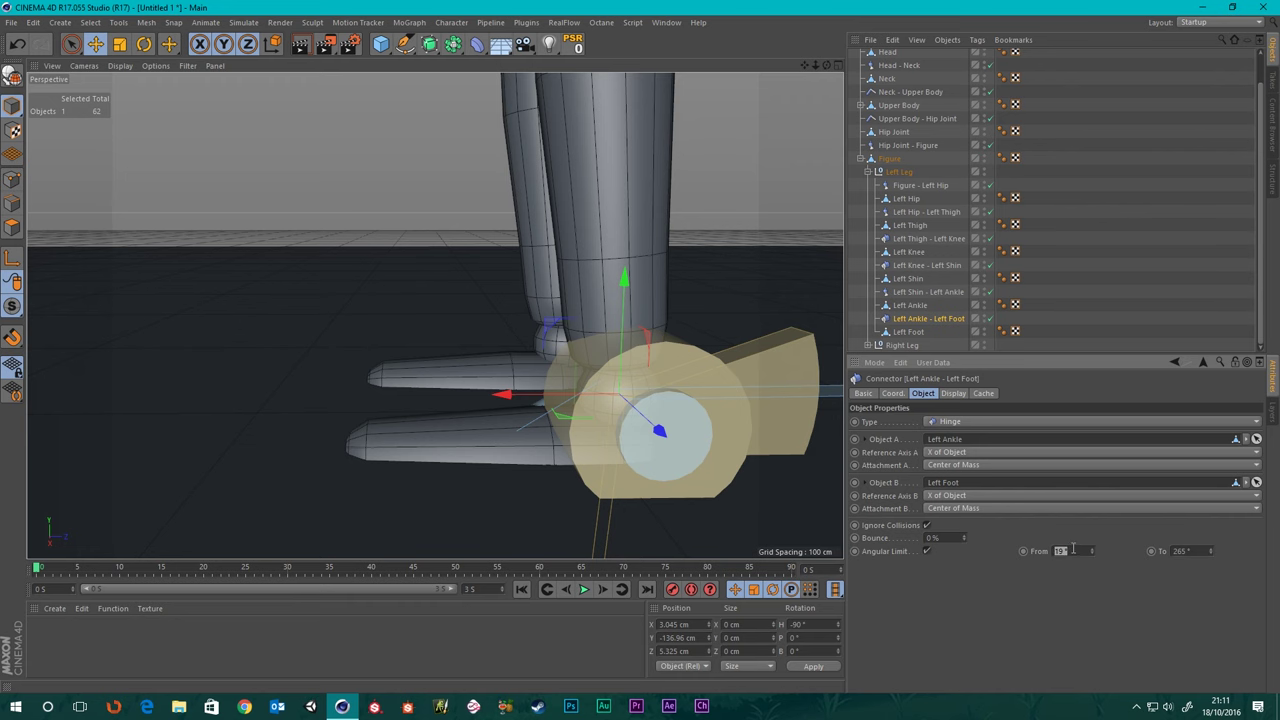
text(-119)
key(Return)
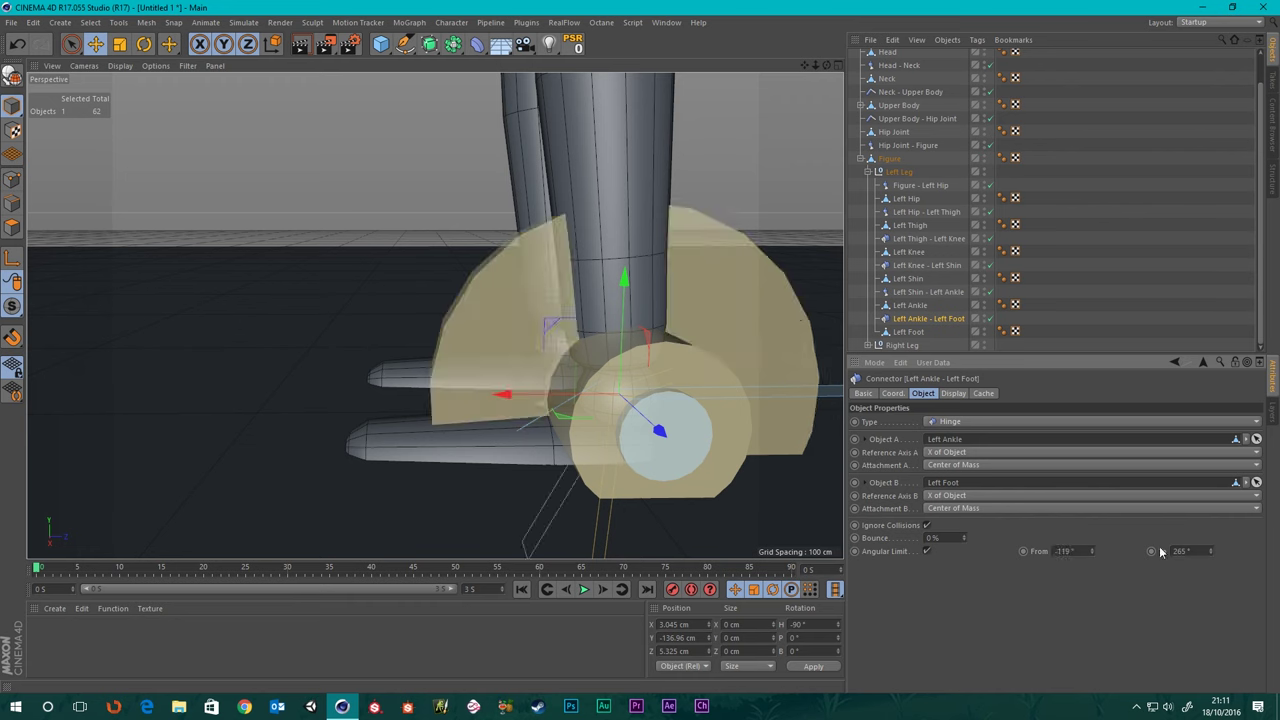
double_click(1203, 552)
text(150)
key(Return)
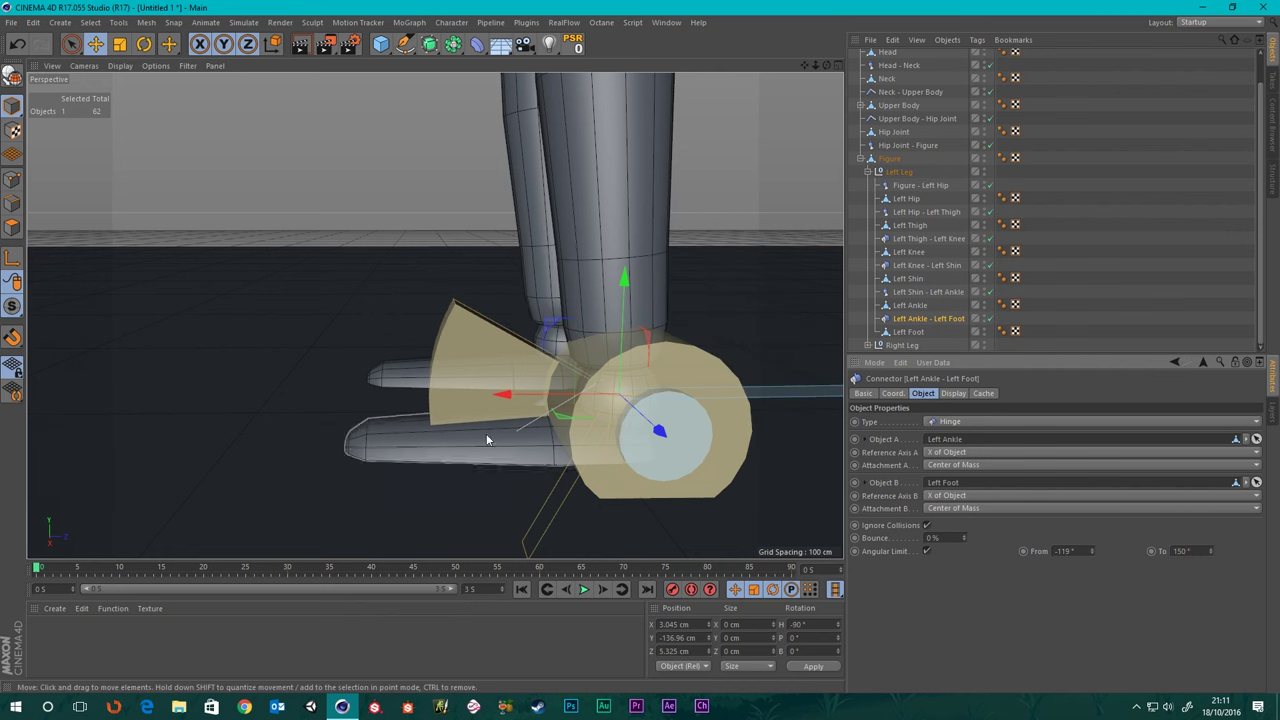
- Expand the Right Leg group and duplicate the Right Knee - Right Shin hinge connector as a child of Right Ankle
scroll(532, 444, down, 4)
alt+drag(528, 437, 606, 434)
scroll(485, 406, up, 2)
alt+middle_drag(507, 399, 565, 434)
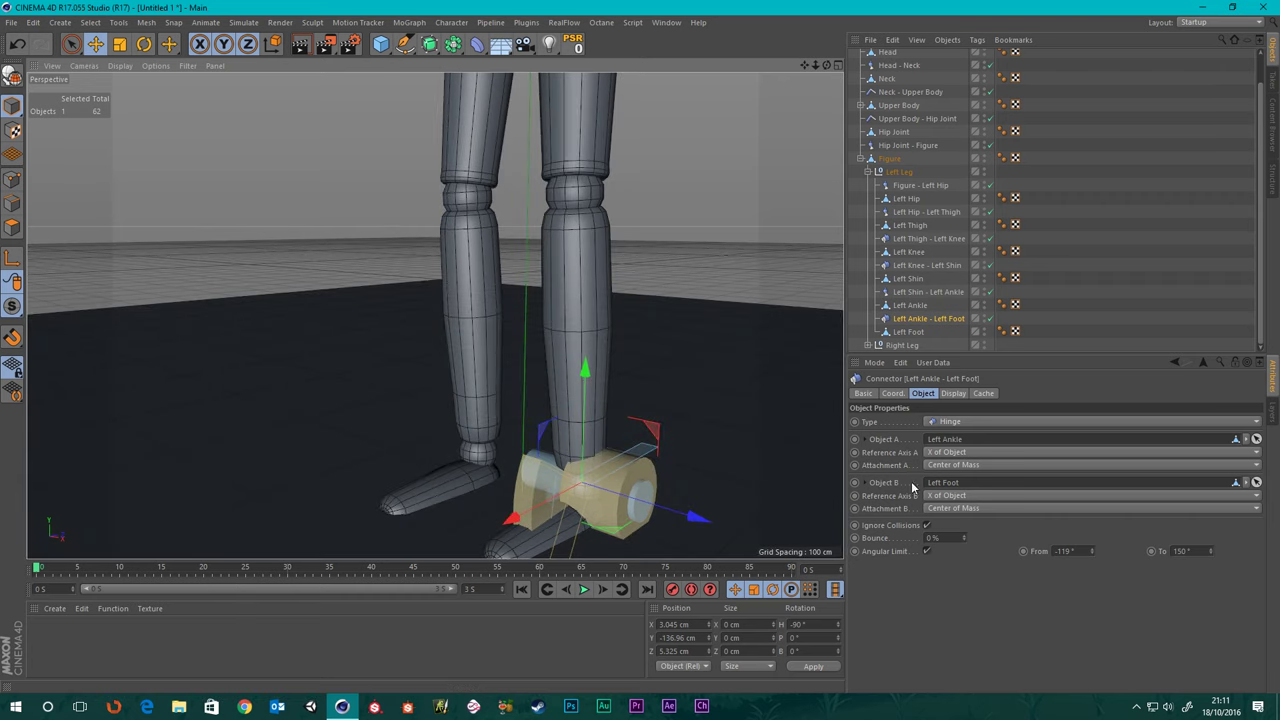
scroll(553, 411, down, 4)
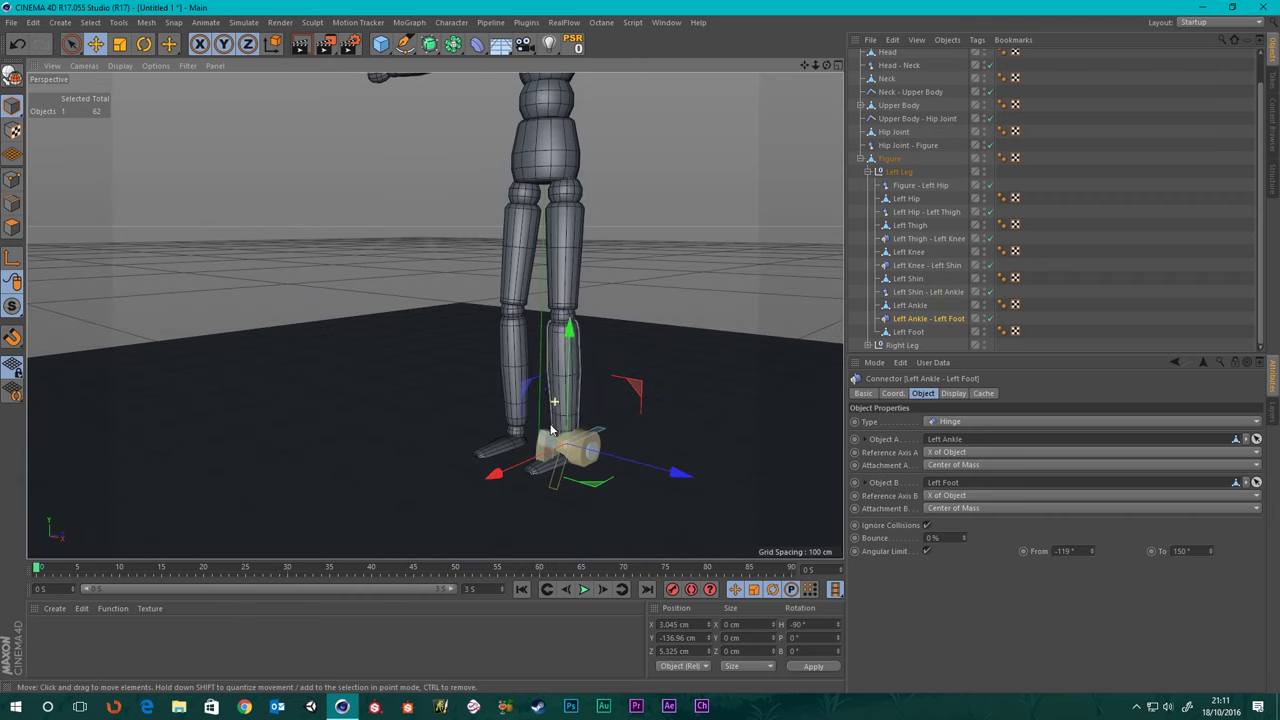
click(1130, 302)
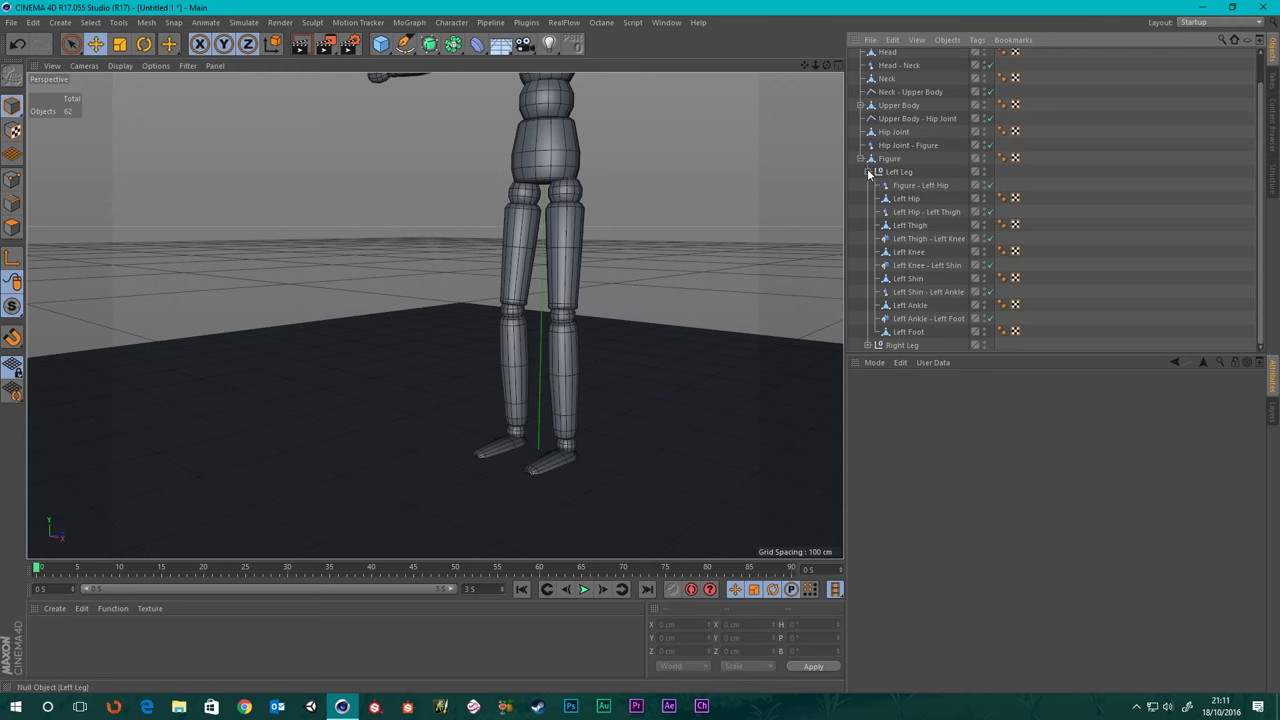
click(867, 345)
scroll(900, 320, down, 3)
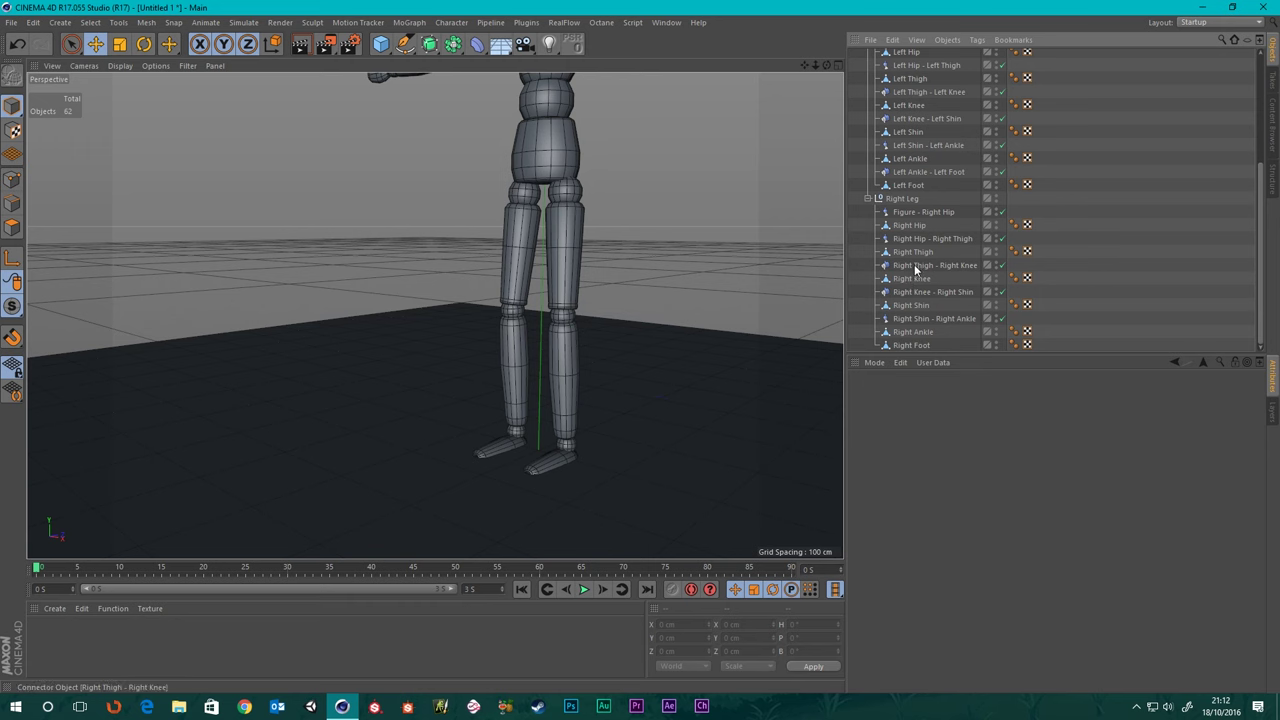
click(916, 292)
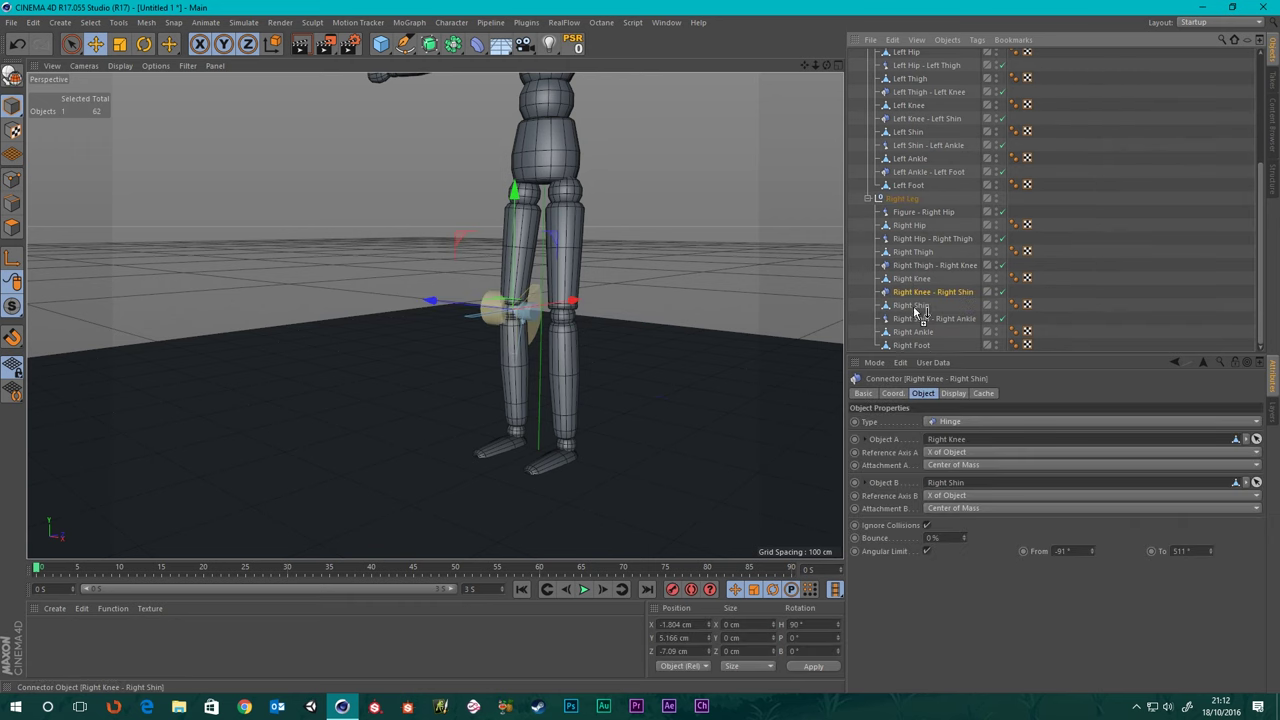
drag(920, 336, 928, 336)
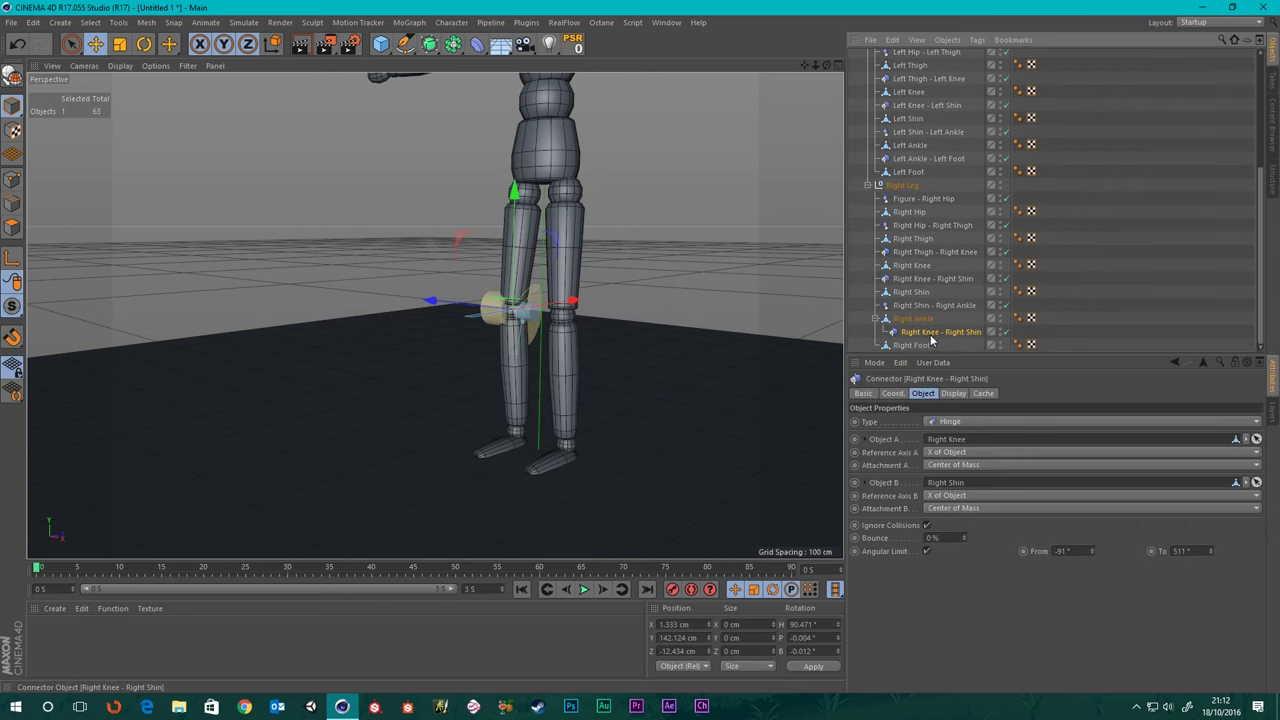
- Reset the duplicated right hinge connector's X, Y and Z position to 0 cm so it sits at the right ankle
click(893, 393)
right_click(920, 423)
right_click(921, 436)
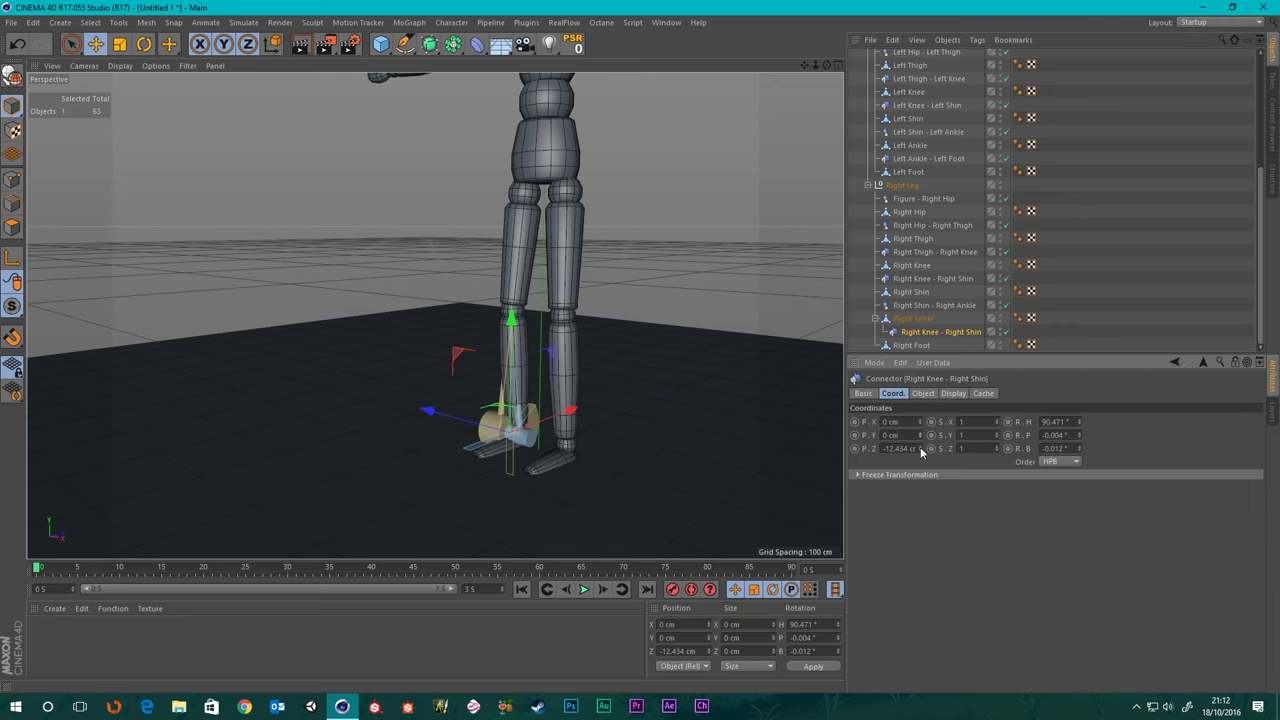
right_click(921, 447)
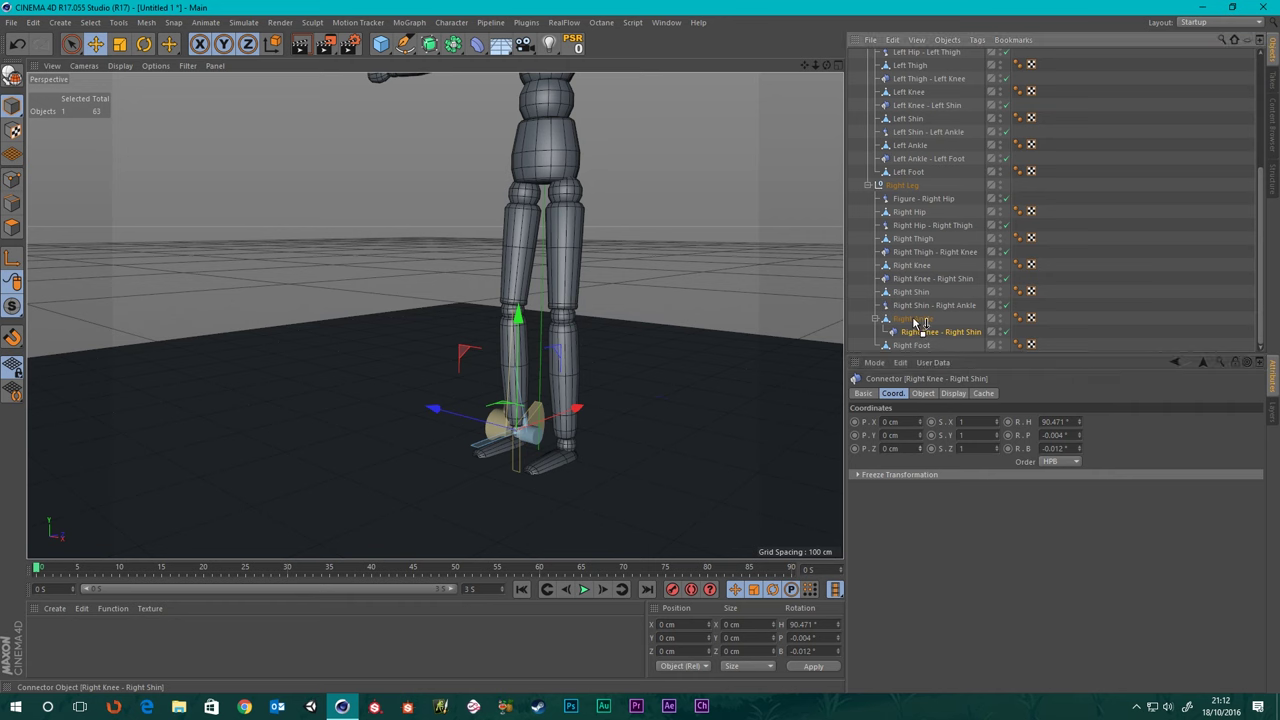
- Move the duplicated connector between Right Ankle and Right Foot in the hierarchy and rename it as Right Ankle - Right Foot
drag(913, 318, 916, 345)
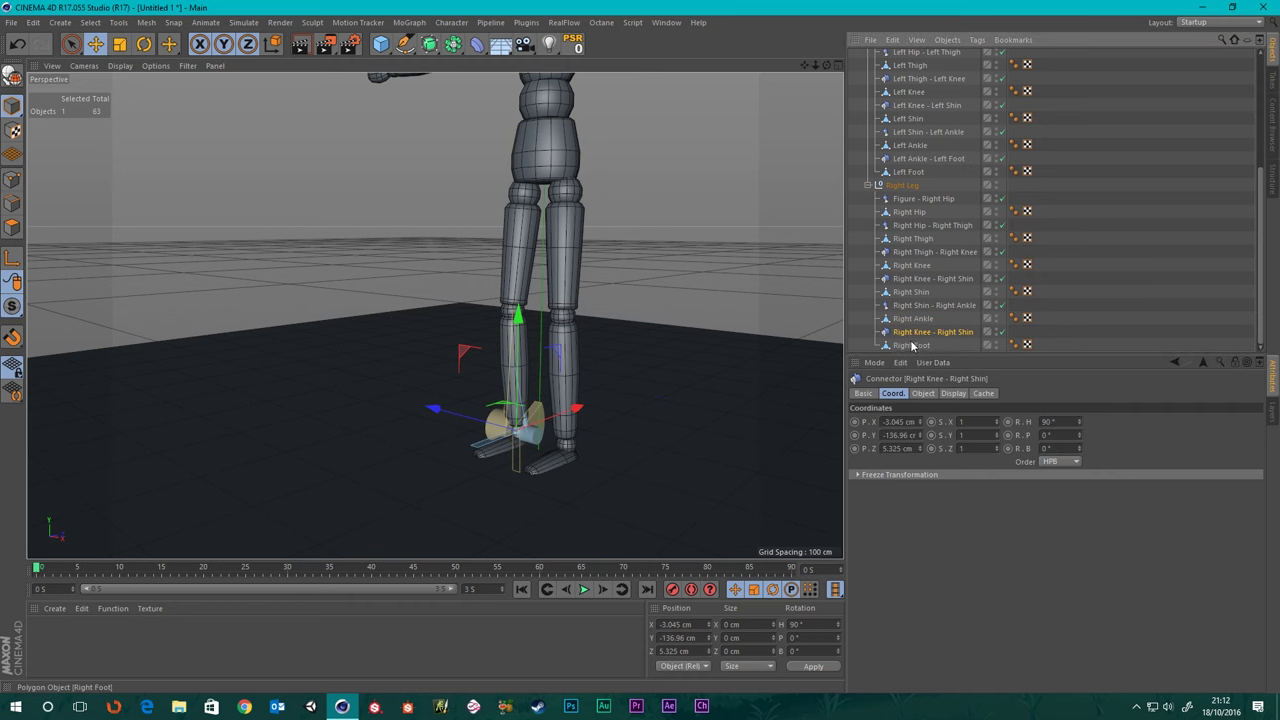
double_click(922, 331)
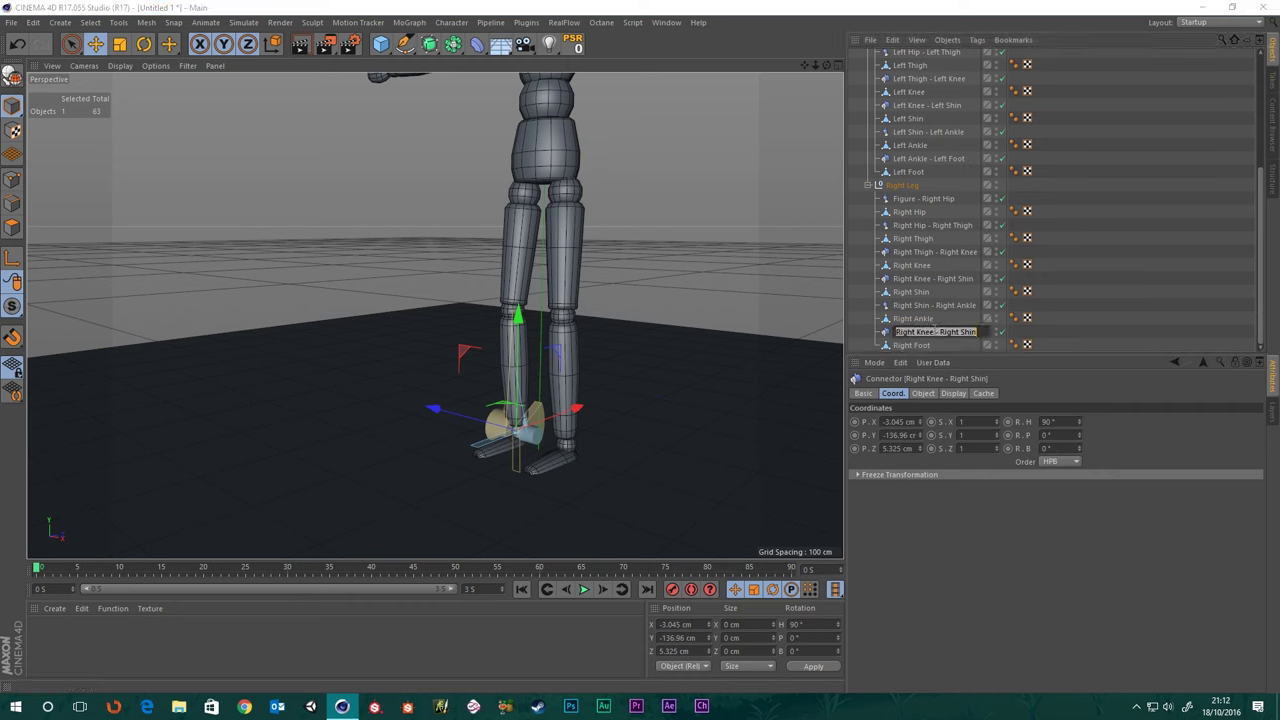
key(BackSpace)
key(BackSpace)
key(BackSpace)
key(BackSpace)
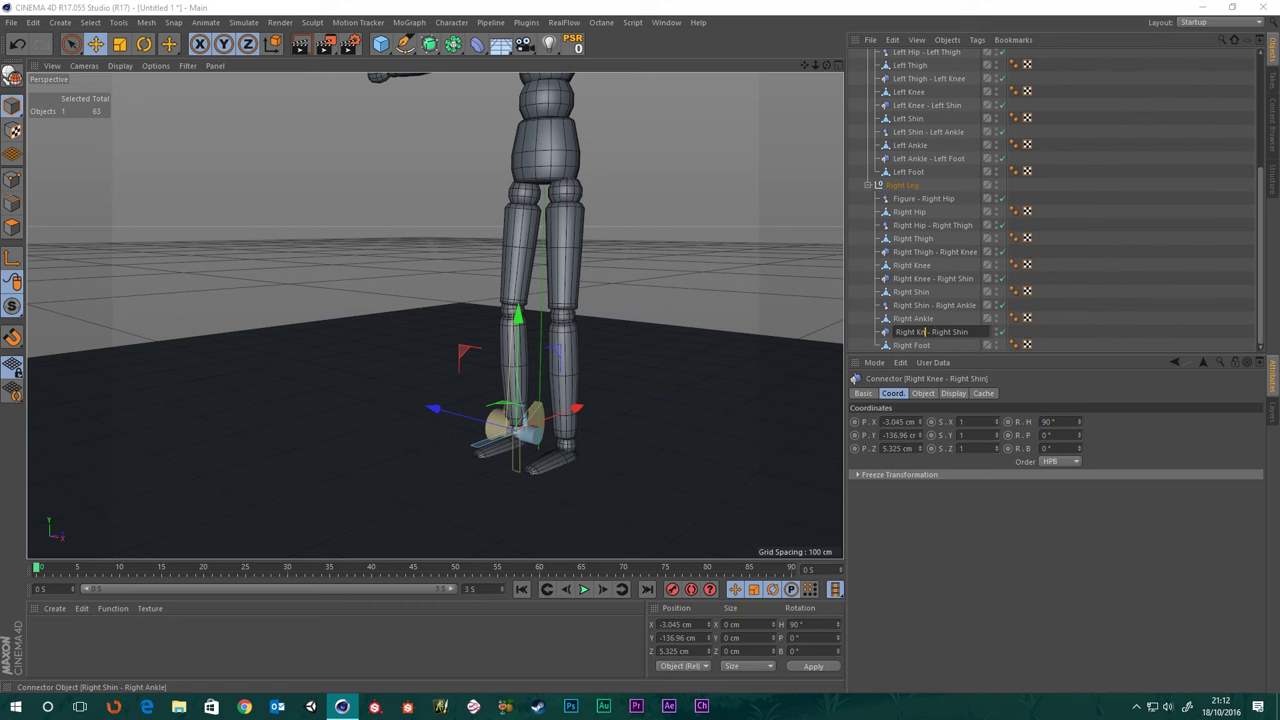
text(Ankle)
key(Return)
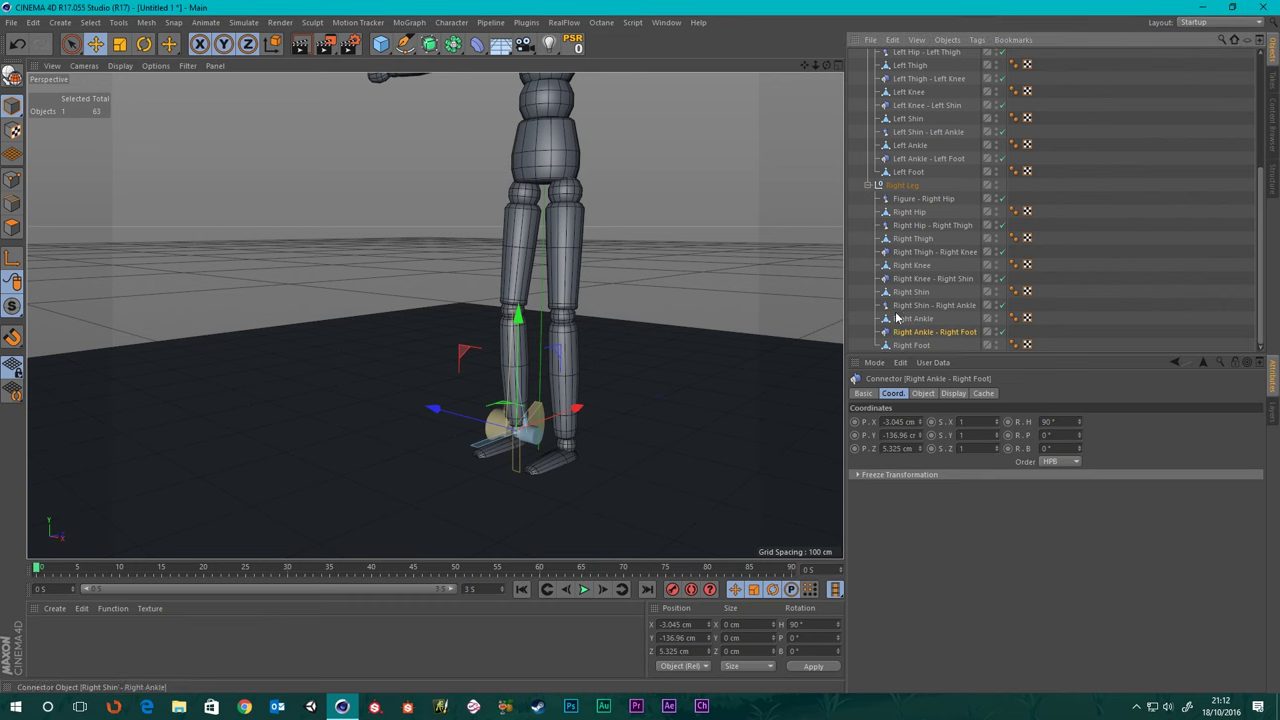
- Assign Right Ankle as Object A and Right Foot as Object B of the Right Ankle - Right Foot connector
click(923, 393)
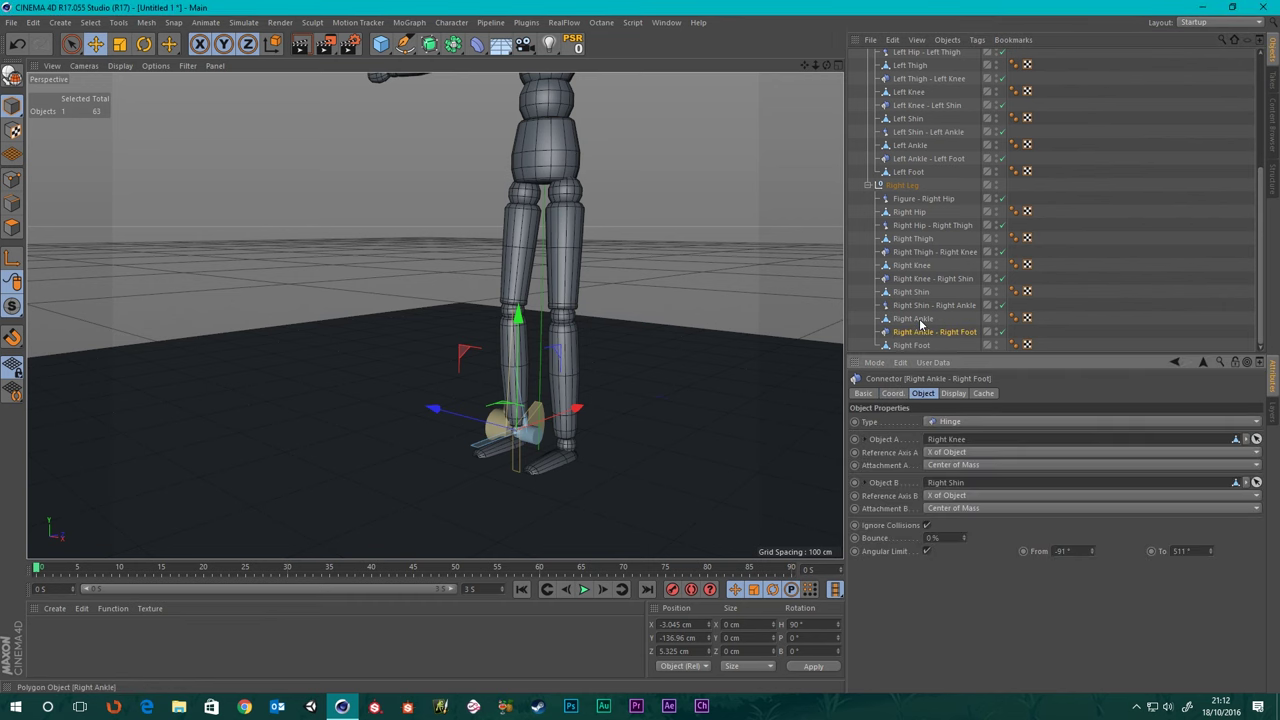
drag(913, 318, 957, 440)
drag(912, 345, 946, 483)
- Set the right ankle-to-foot hinge's angular limit from 119° to -150°
scroll(517, 412, up, 4)
alt+drag(538, 433, 760, 412)
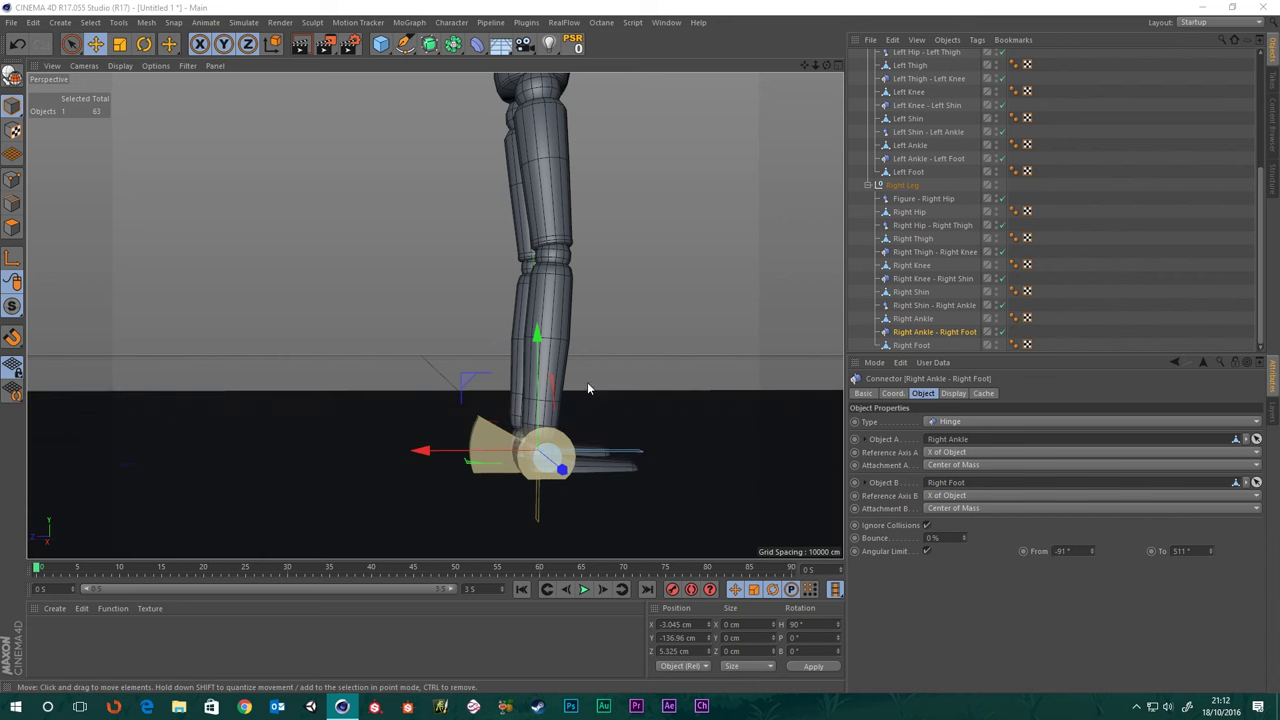
alt+drag(587, 382, 316, 404)
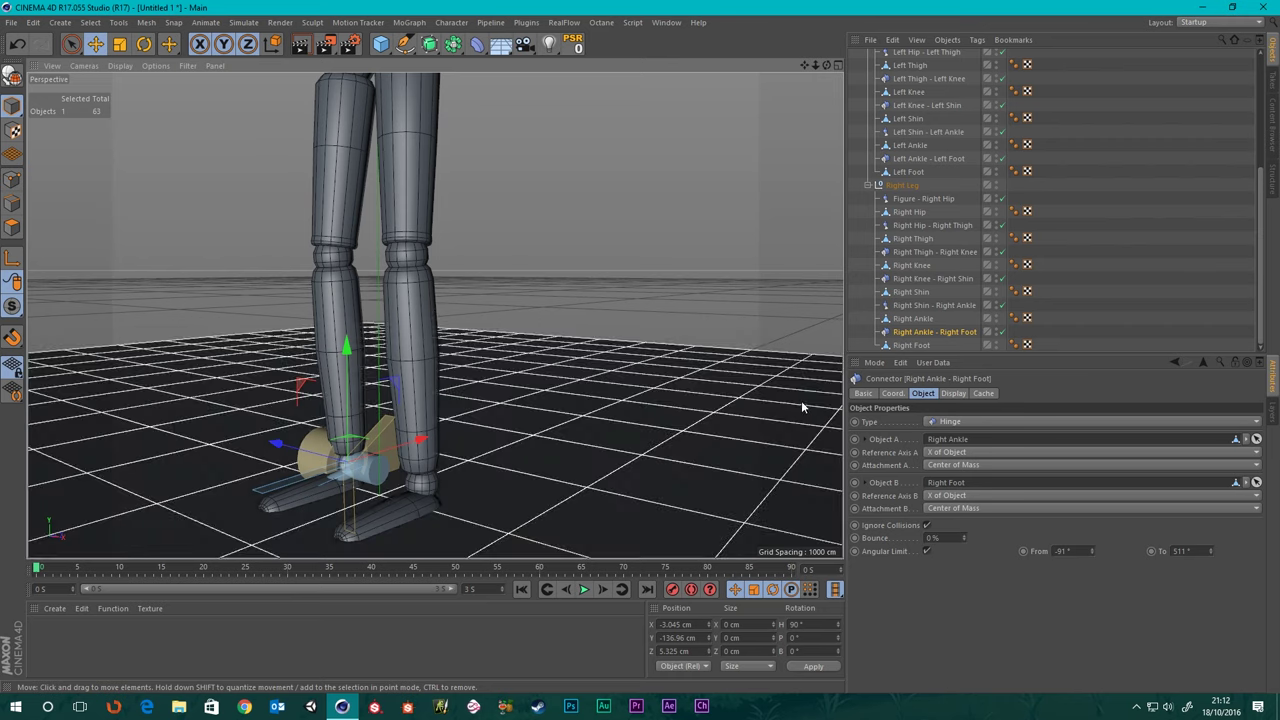
scroll(333, 442, up, 3)
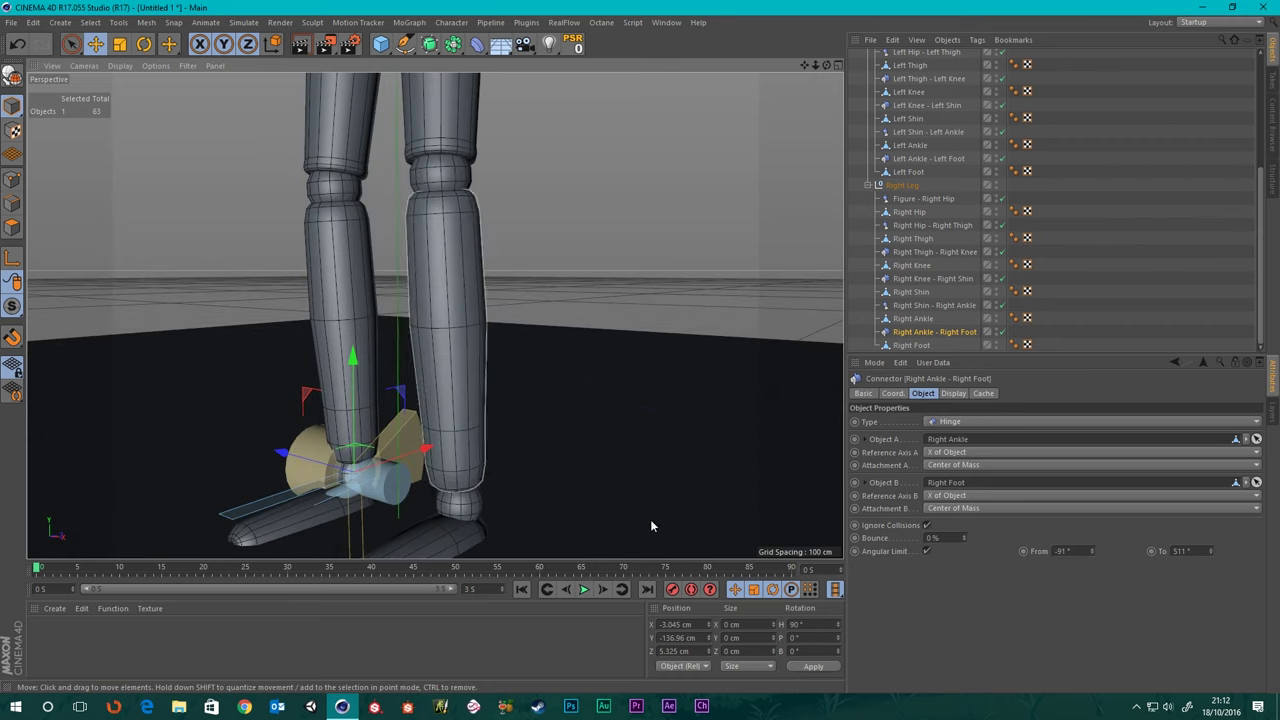
click(1068, 551)
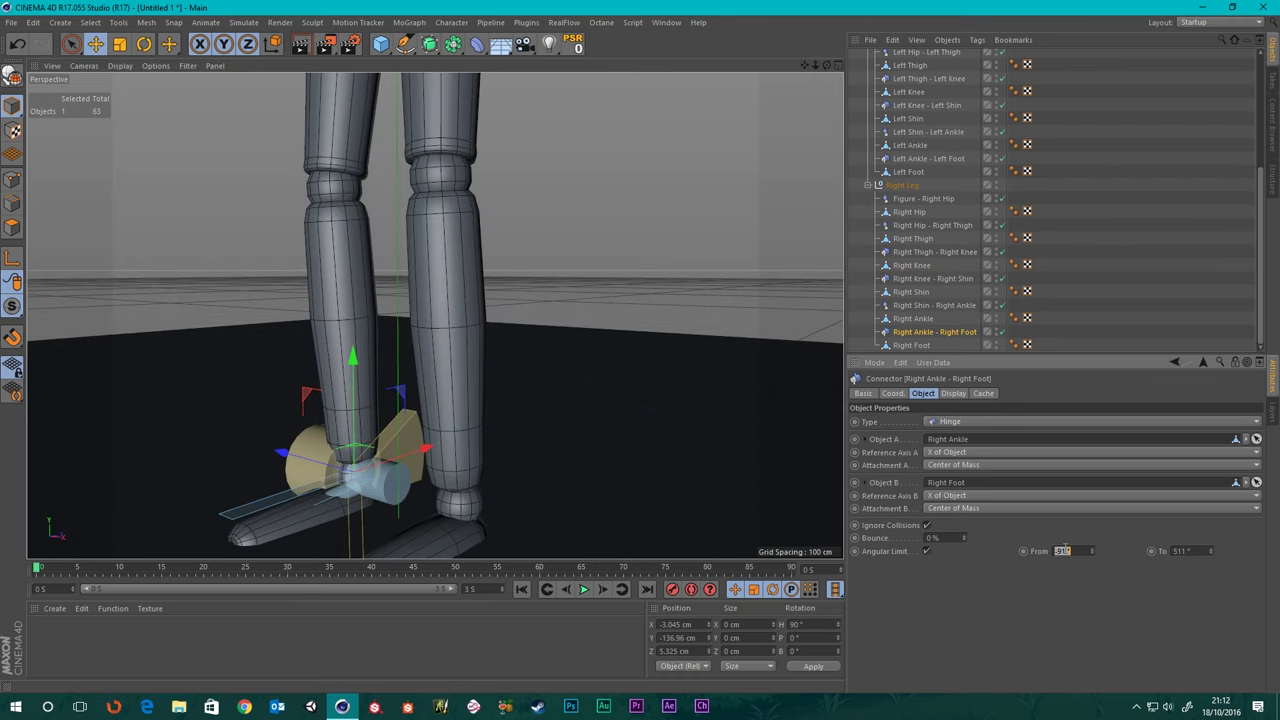
text(115)
key(Return)
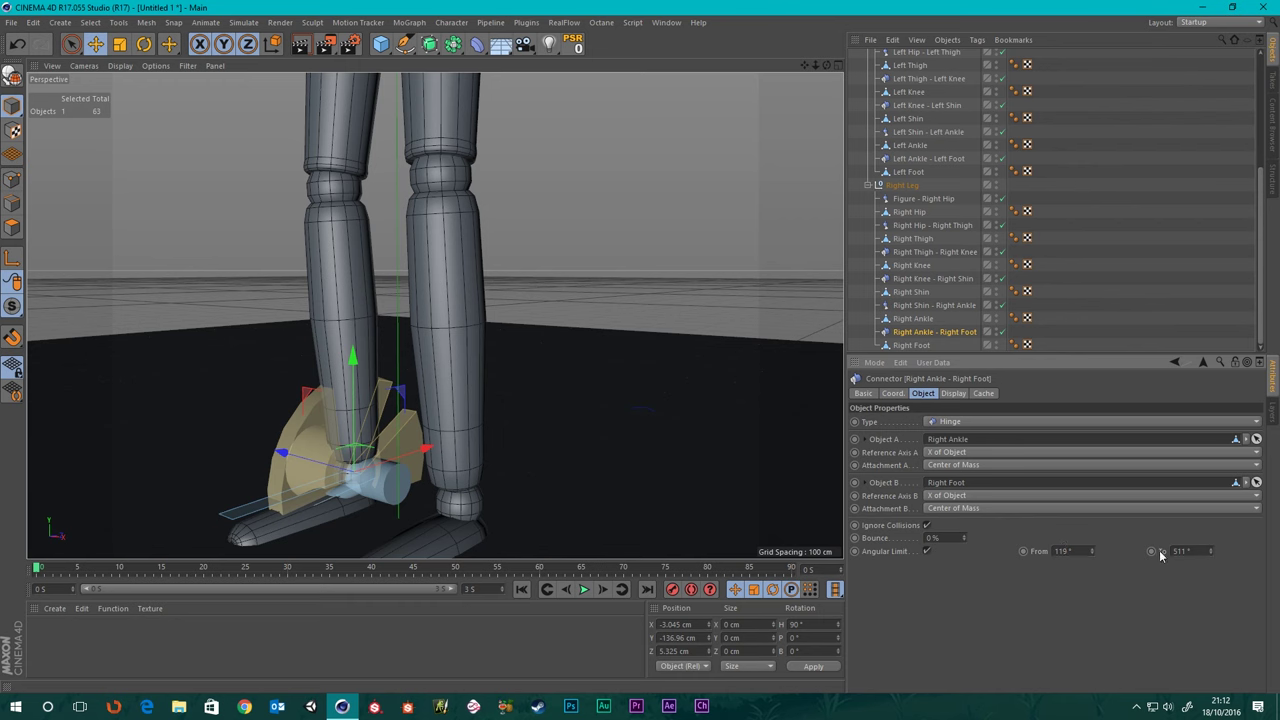
click(1198, 552)
text(150)
key(Return)
text(-)
key(Return)
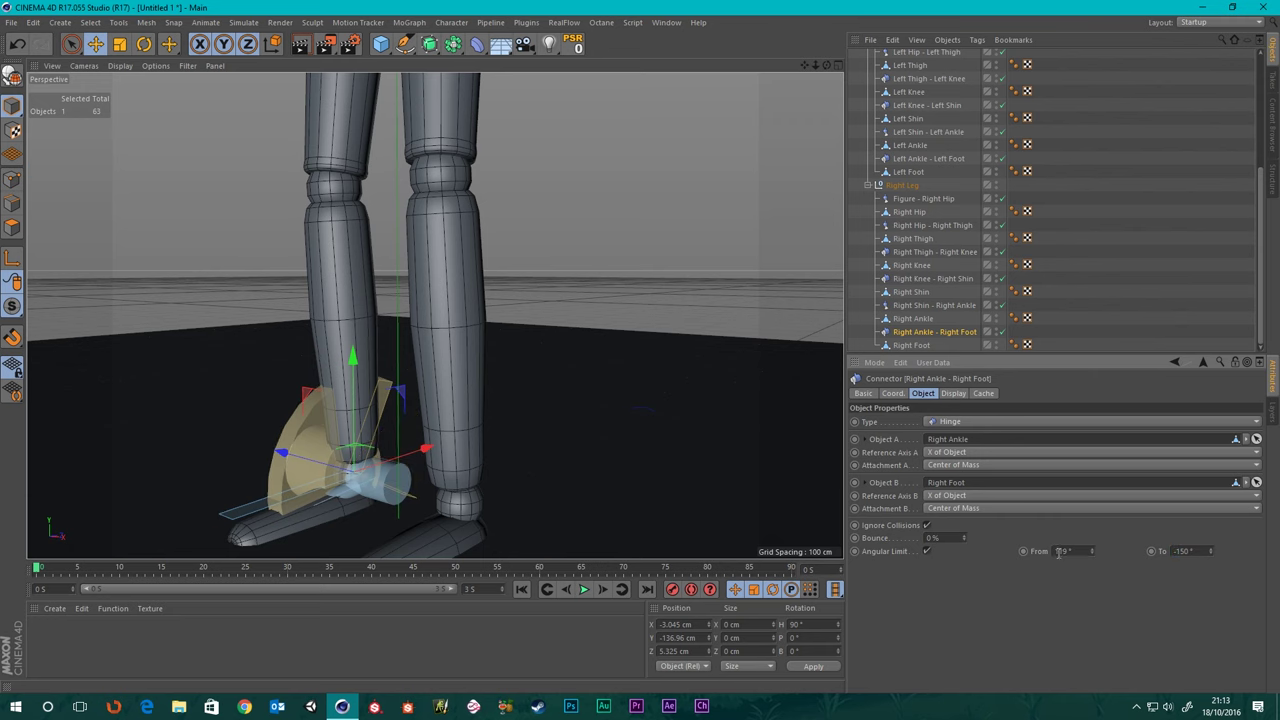
- Set the start of the Right Ankle - Right Foot hinge's angular limit to -119°
text(-1)
key(Return)
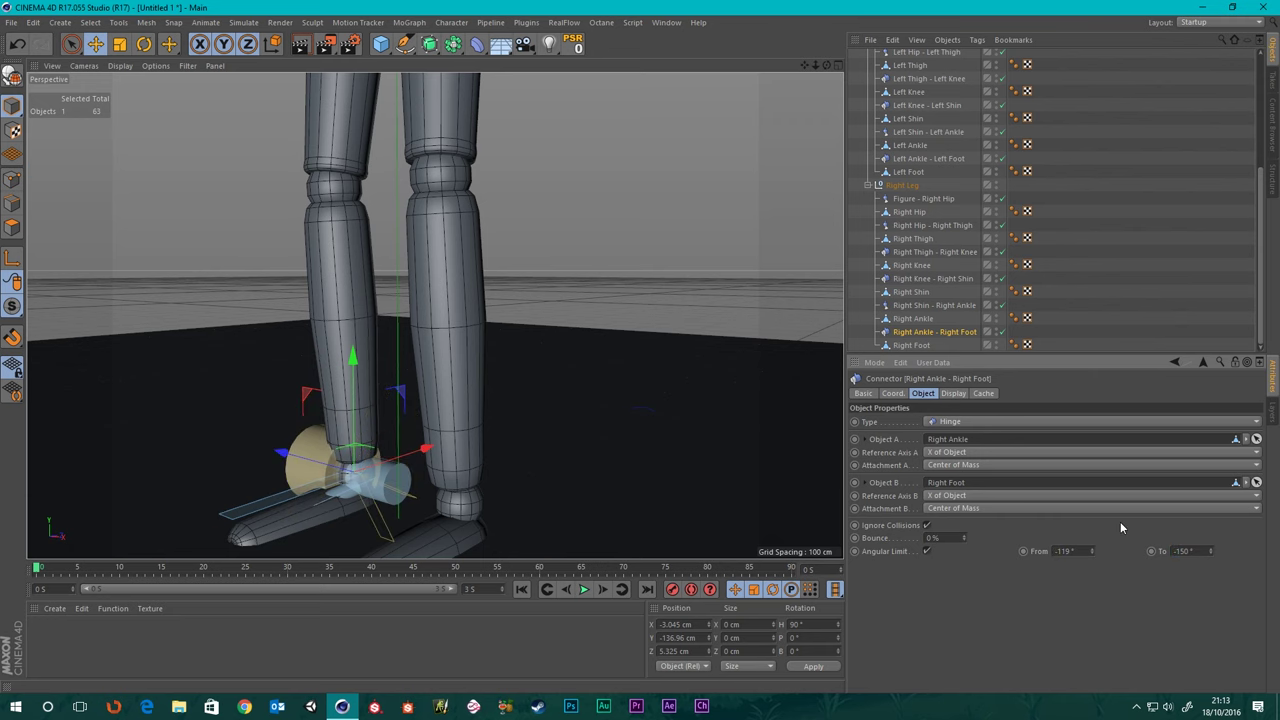
scroll(333, 305, down, 2)
alt+drag(333, 305, 289, 346)
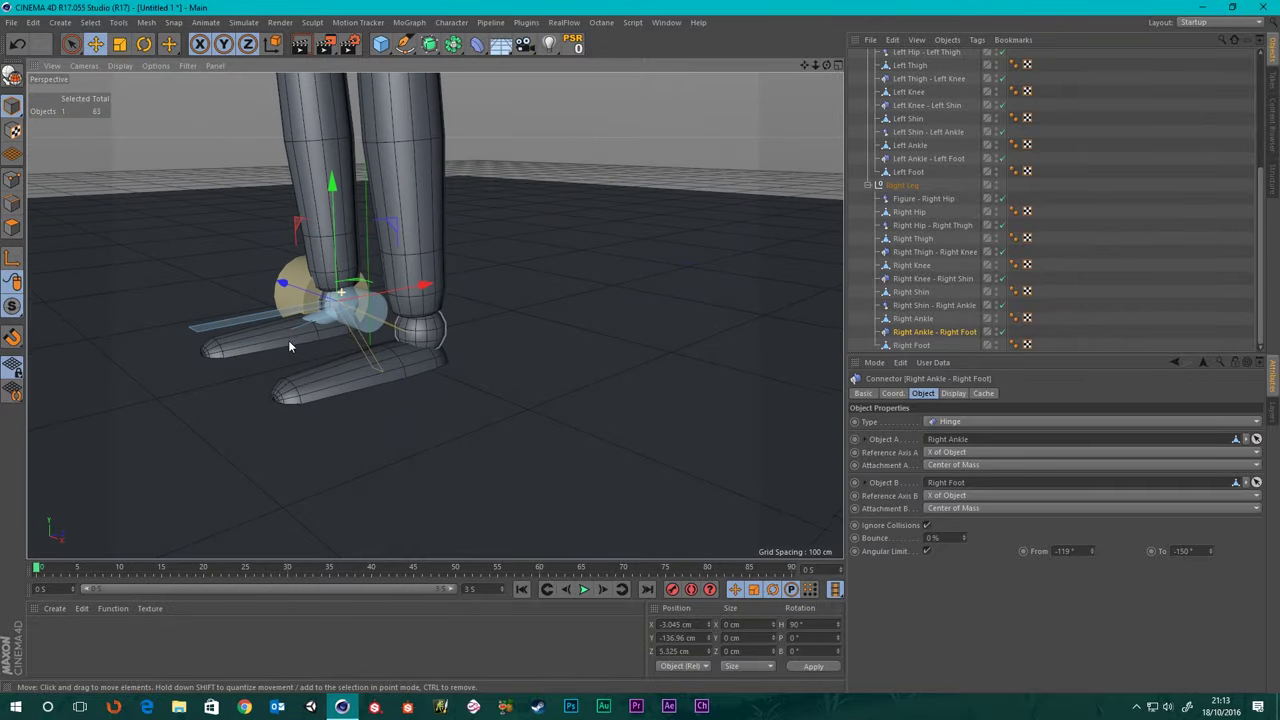
- Compare with the Left Ankle - Left Foot hinge and set the right hinge's upper angular limit to 150°
click(909, 160)
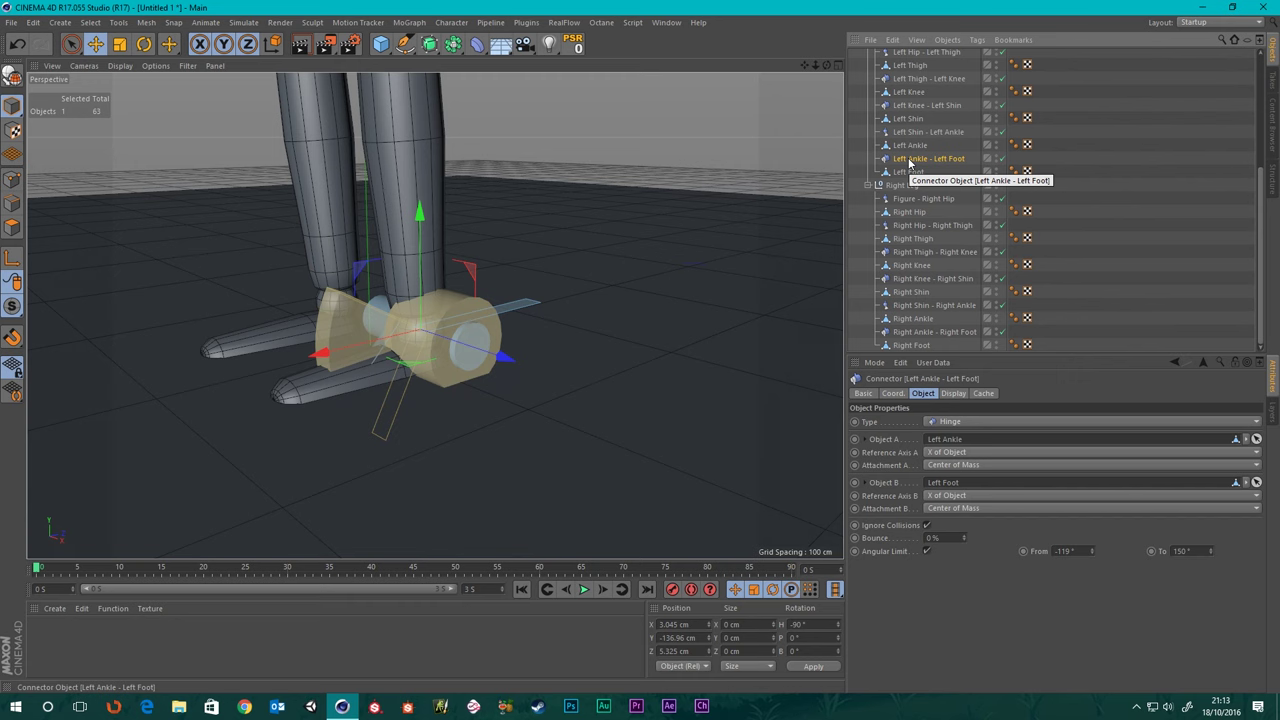
click(918, 333)
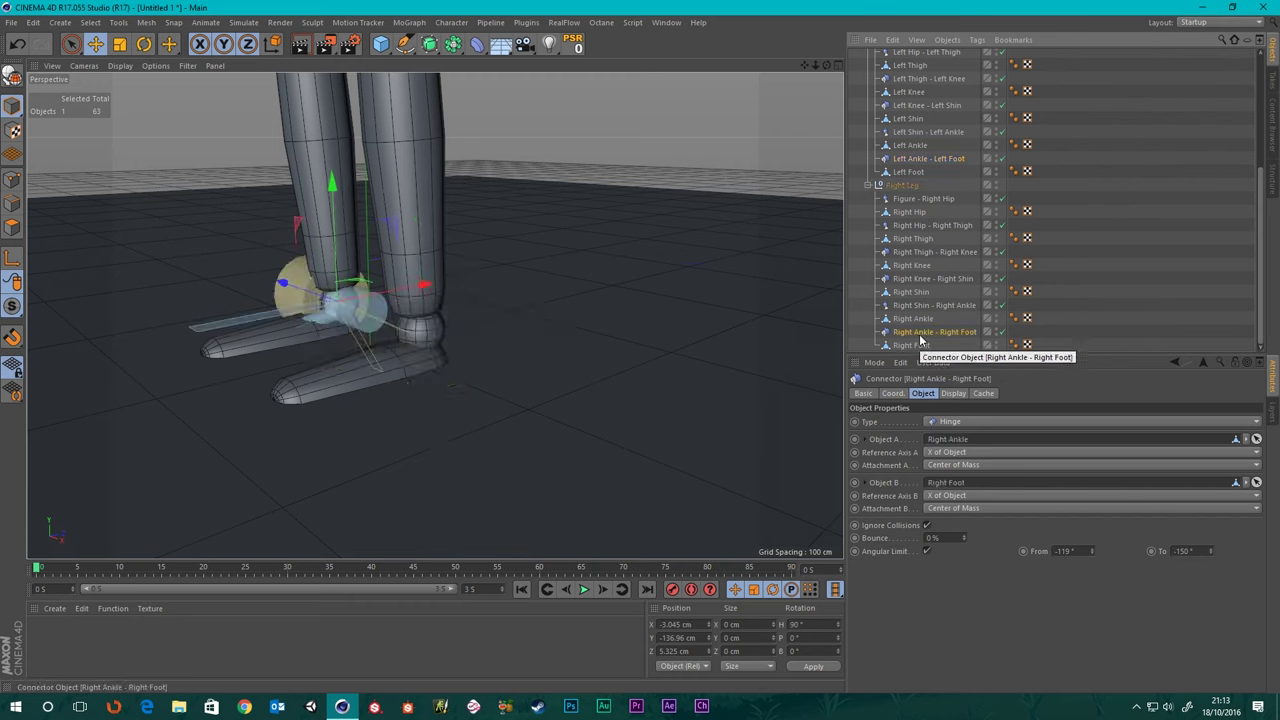
click(1179, 550)
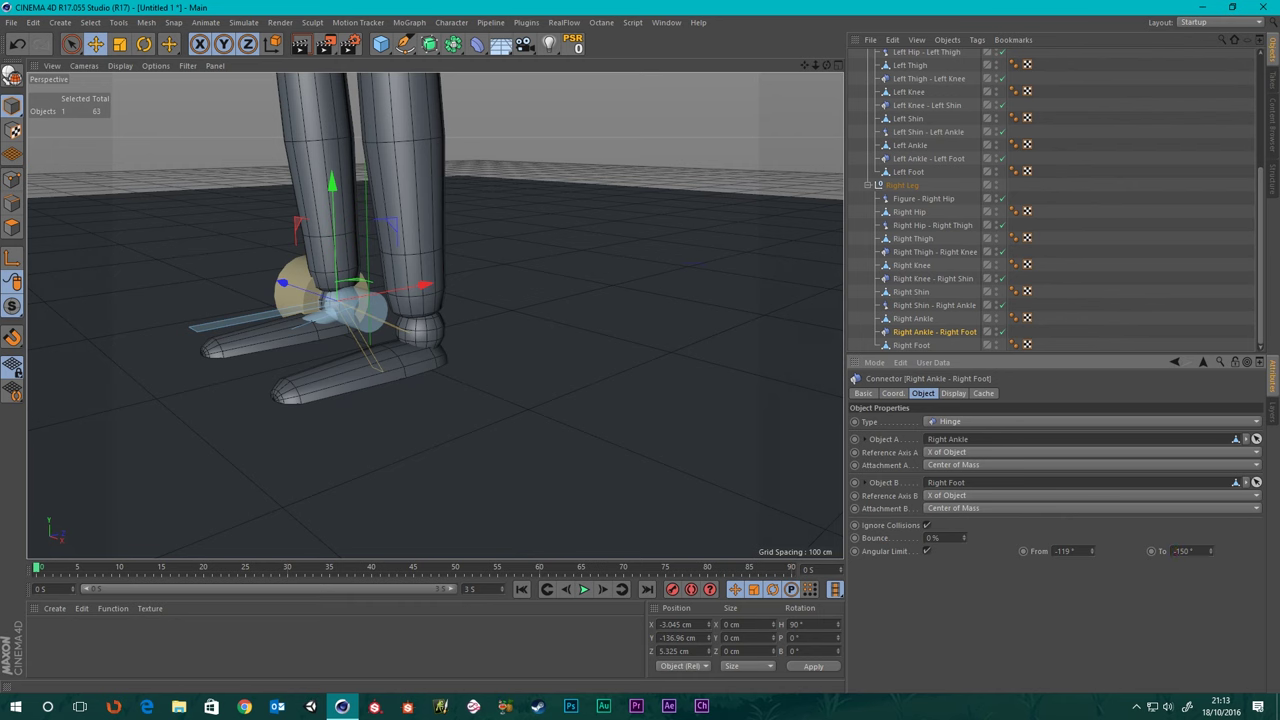
key(BackSpace)
key(Return)
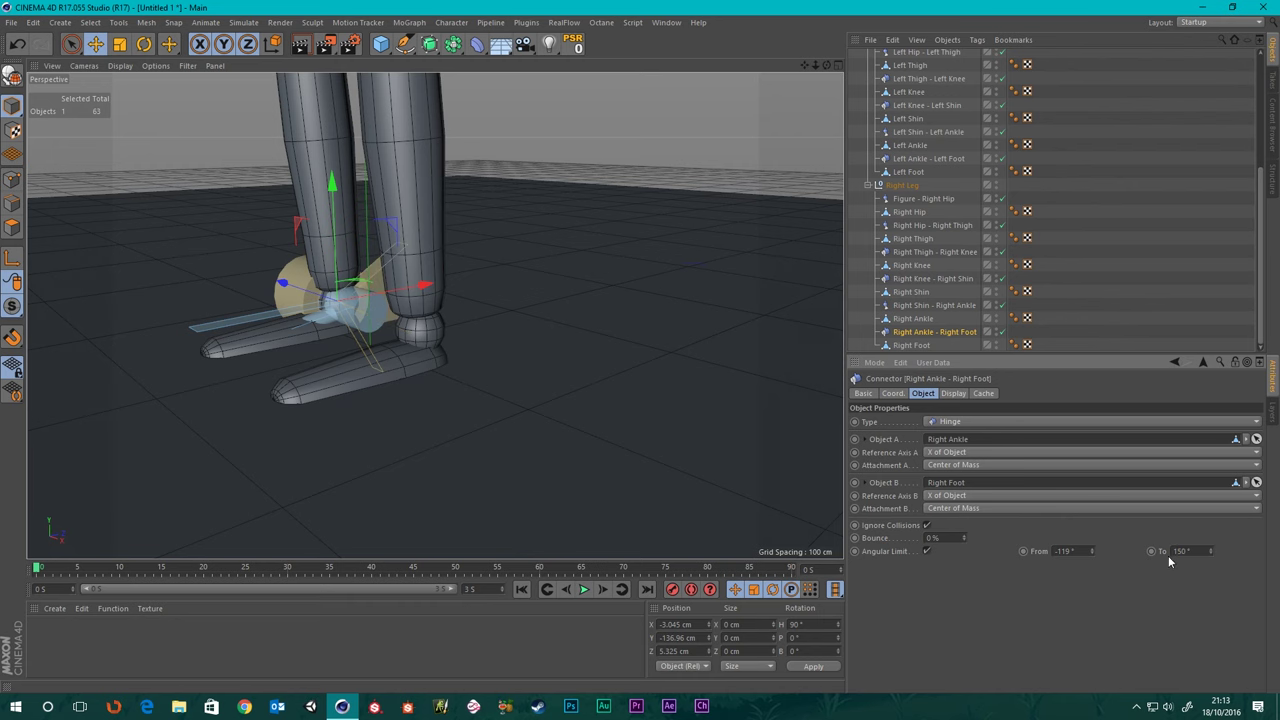
key(Return)
- Set the Right Ankle - Right Foot hinge's angular limit from 31° to 308°, using the left hinge as reference
drag(1092, 551, 1092, 507)
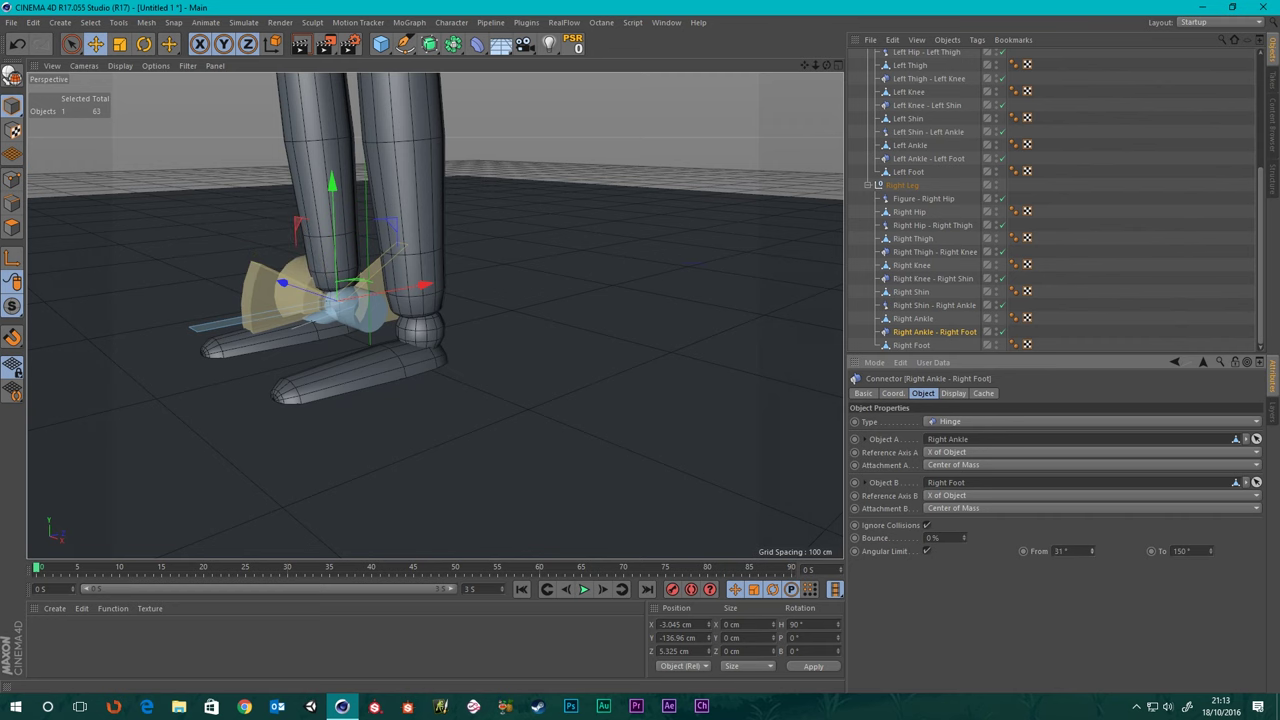
click(932, 158)
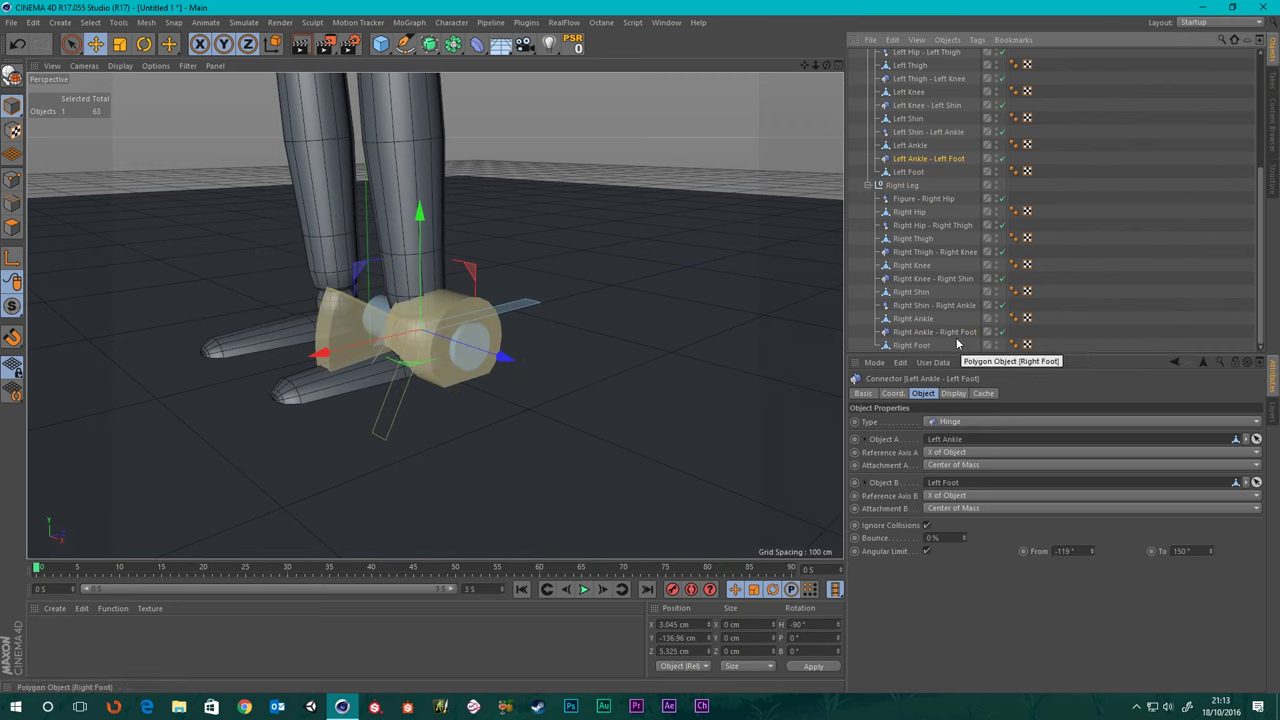
click(924, 333)
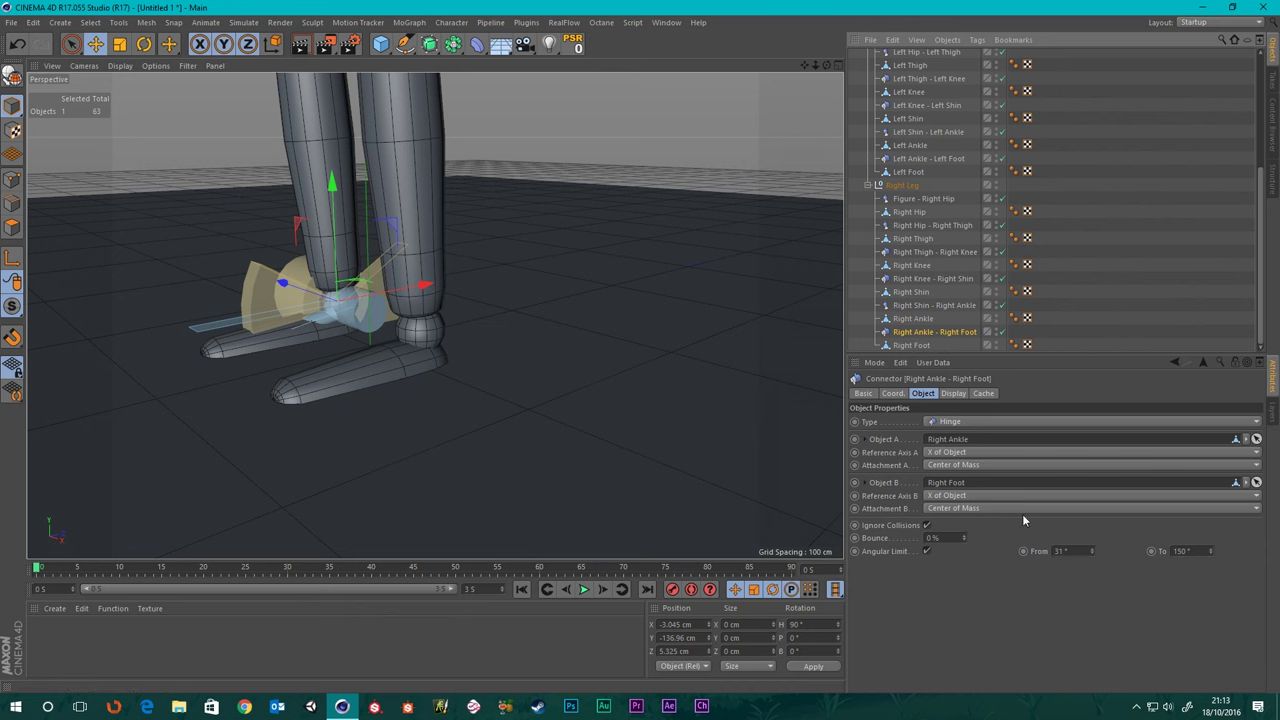
drag(1211, 550, 1211, 505)
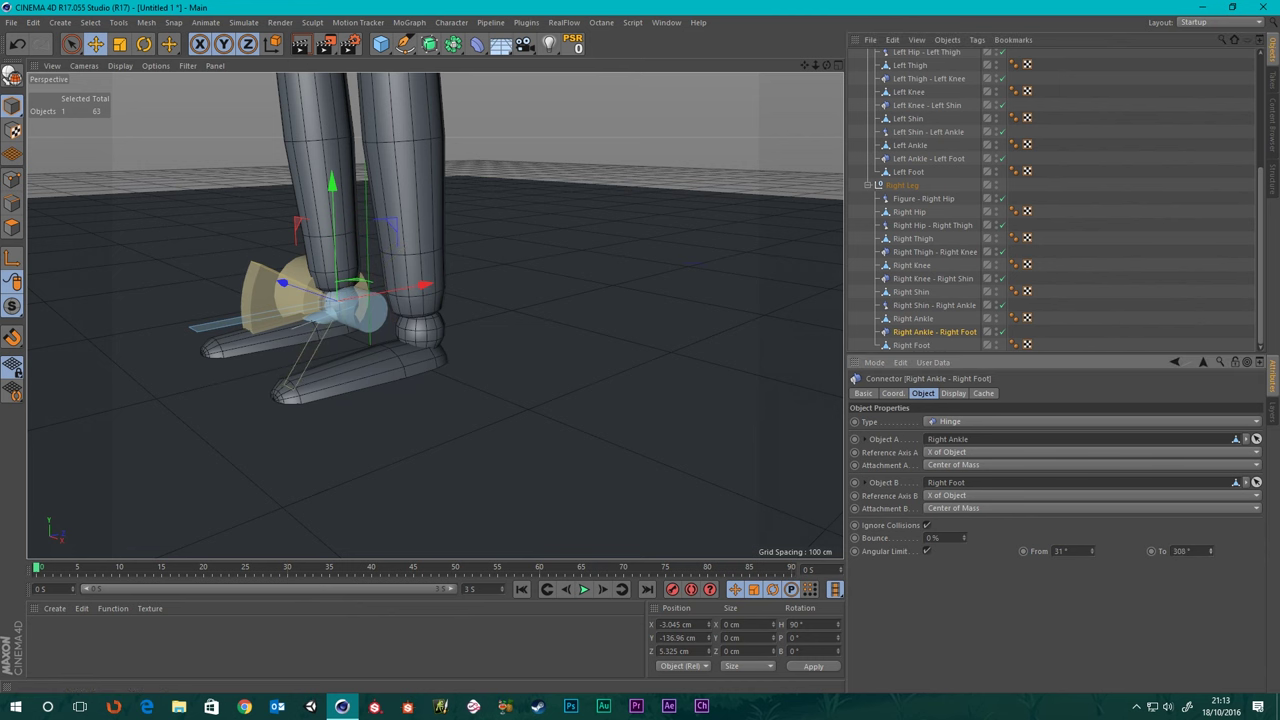
- Deselect everything and play the simulation to test the whole ragdoll
scroll(529, 394, down, 10)
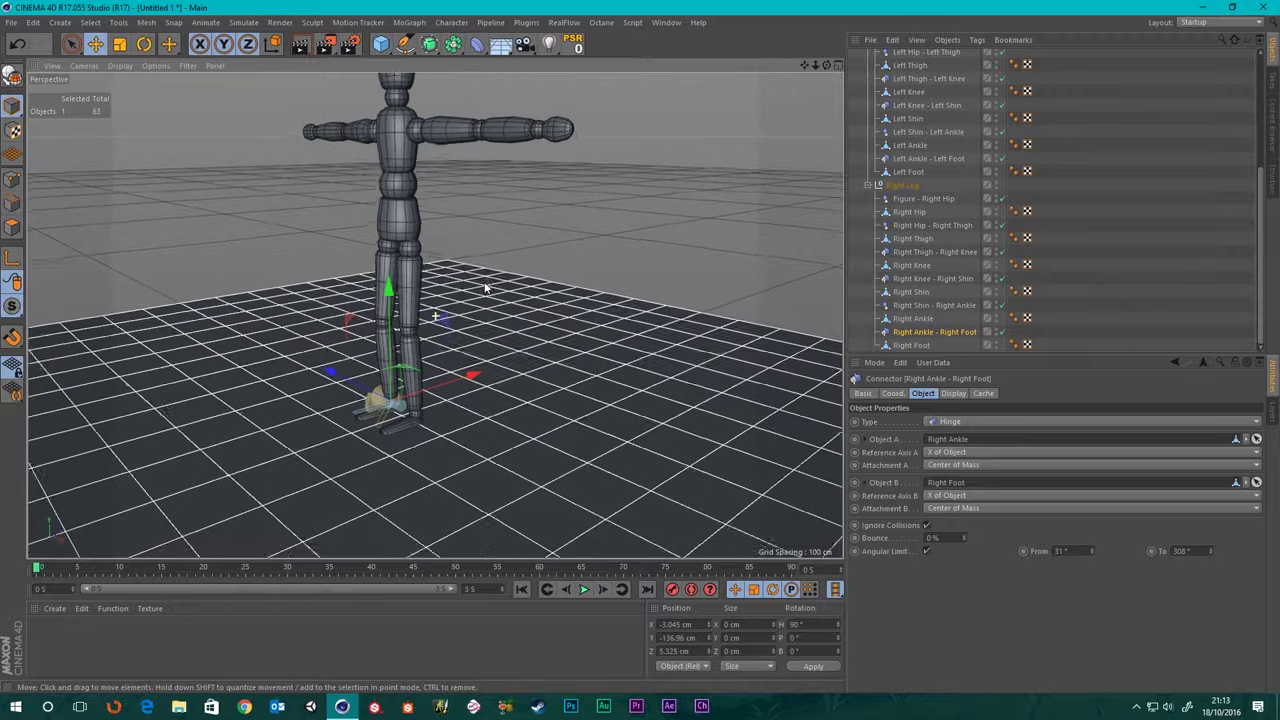
alt+drag(485, 288, 523, 323)
scroll(459, 265, up, 2)
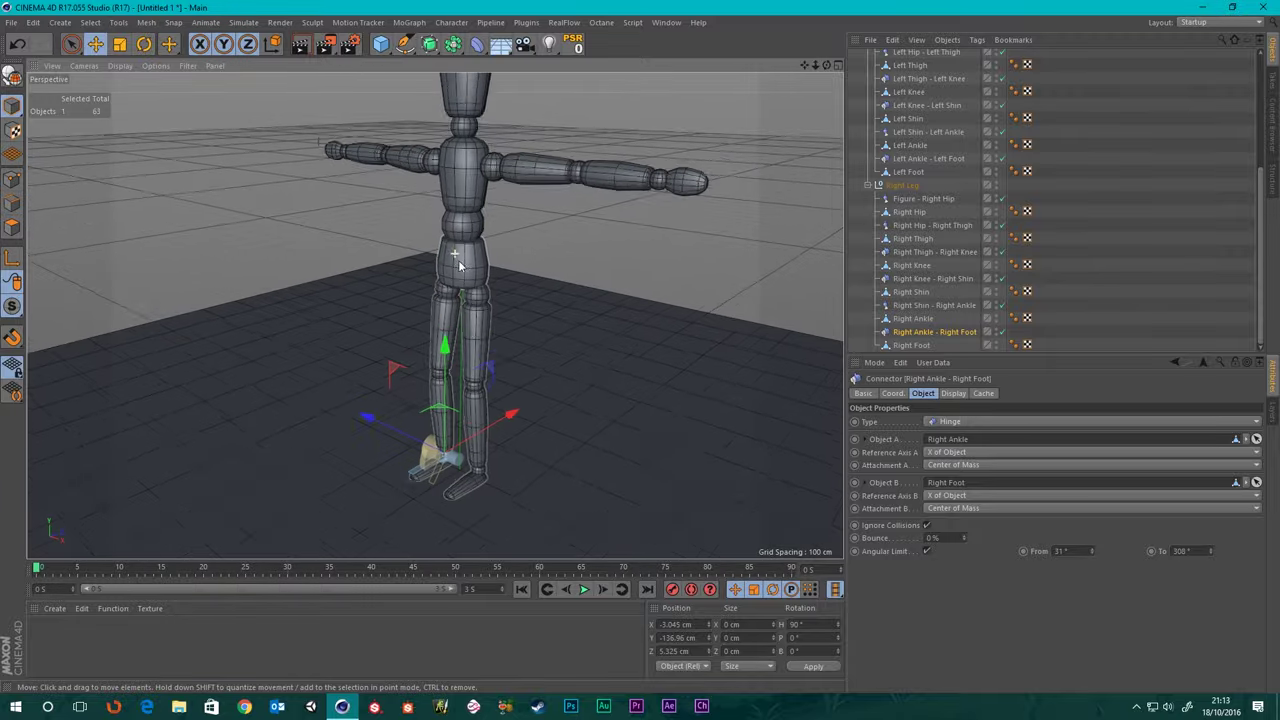
scroll(459, 265, up, 1)
click(654, 271)
scroll(466, 386, down, 5)
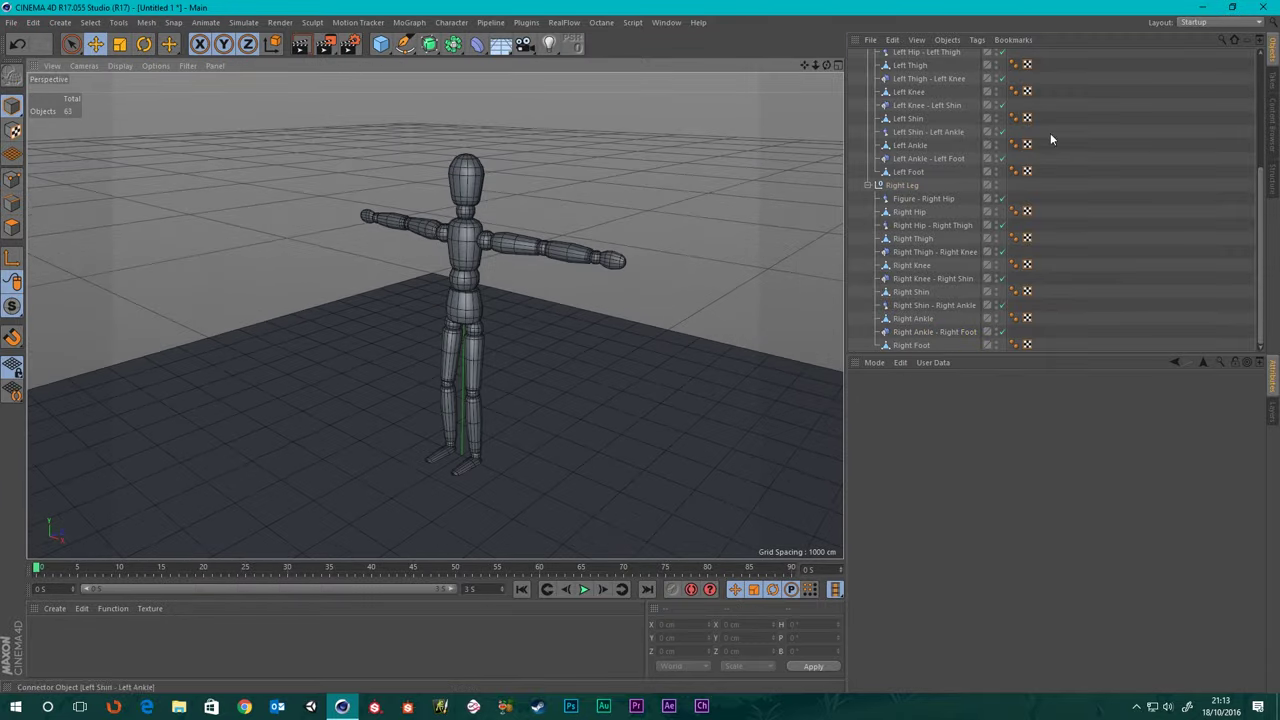
click(586, 589)
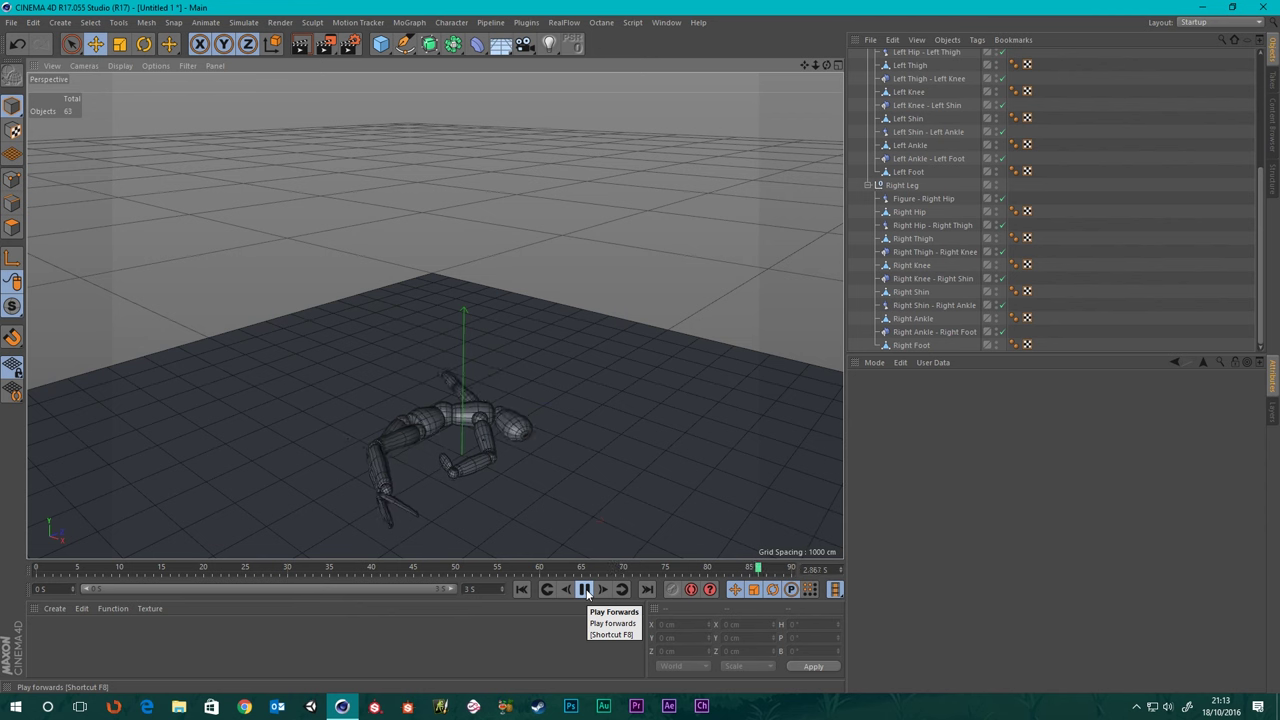
- Collapse the Figure hierarchy and open the RagDoll Dynamics Body tag's collision settings, with the simulation stopped at its start
scroll(960, 213, up, 5)
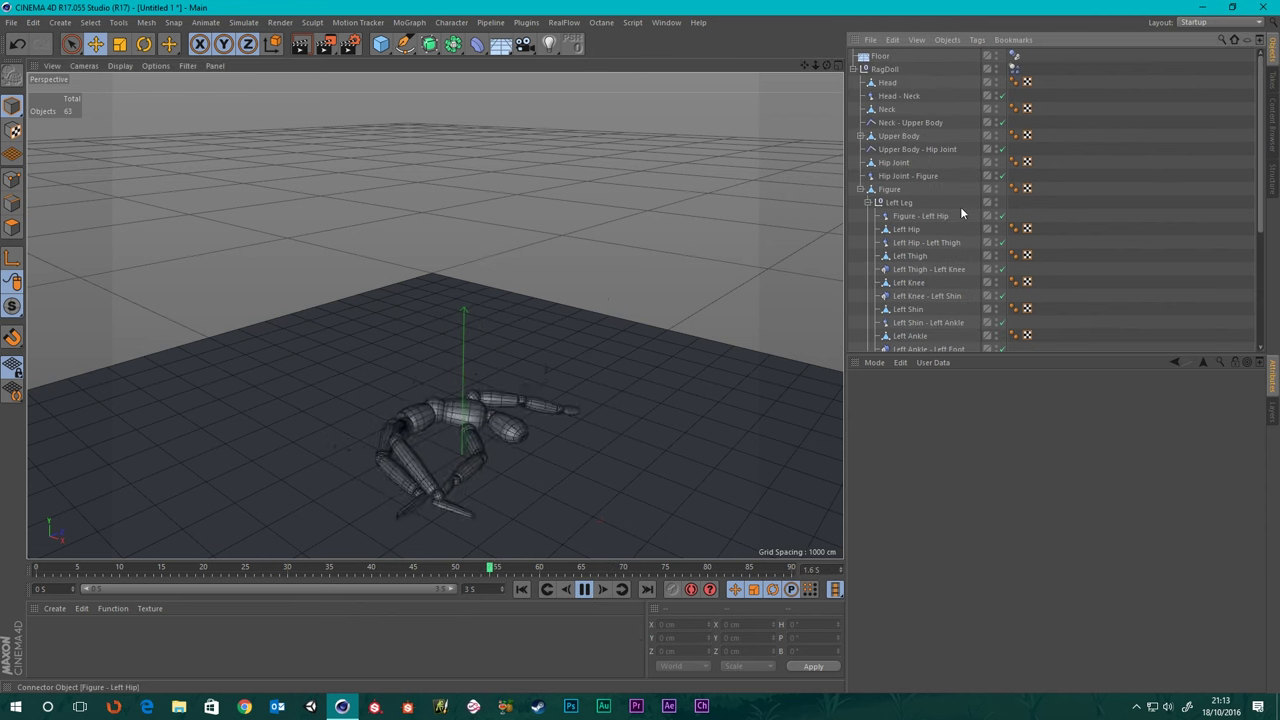
click(860, 189)
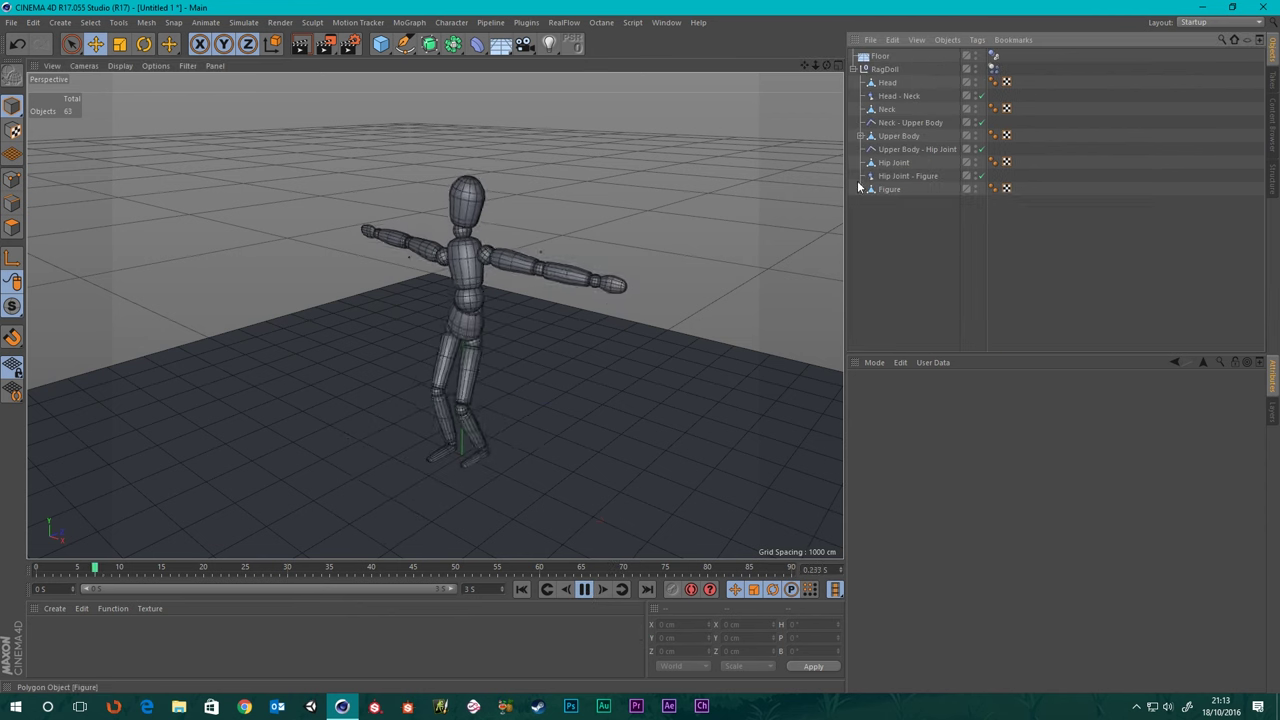
click(993, 68)
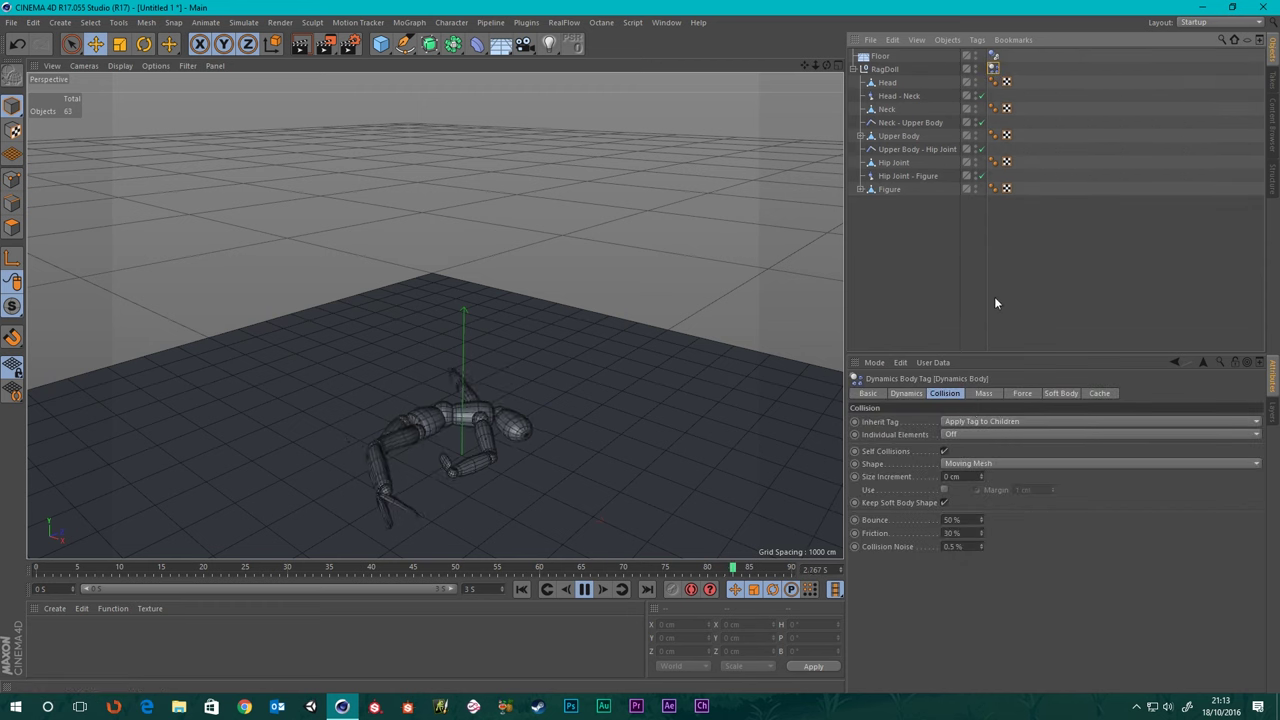
click(988, 424)
click(985, 421)
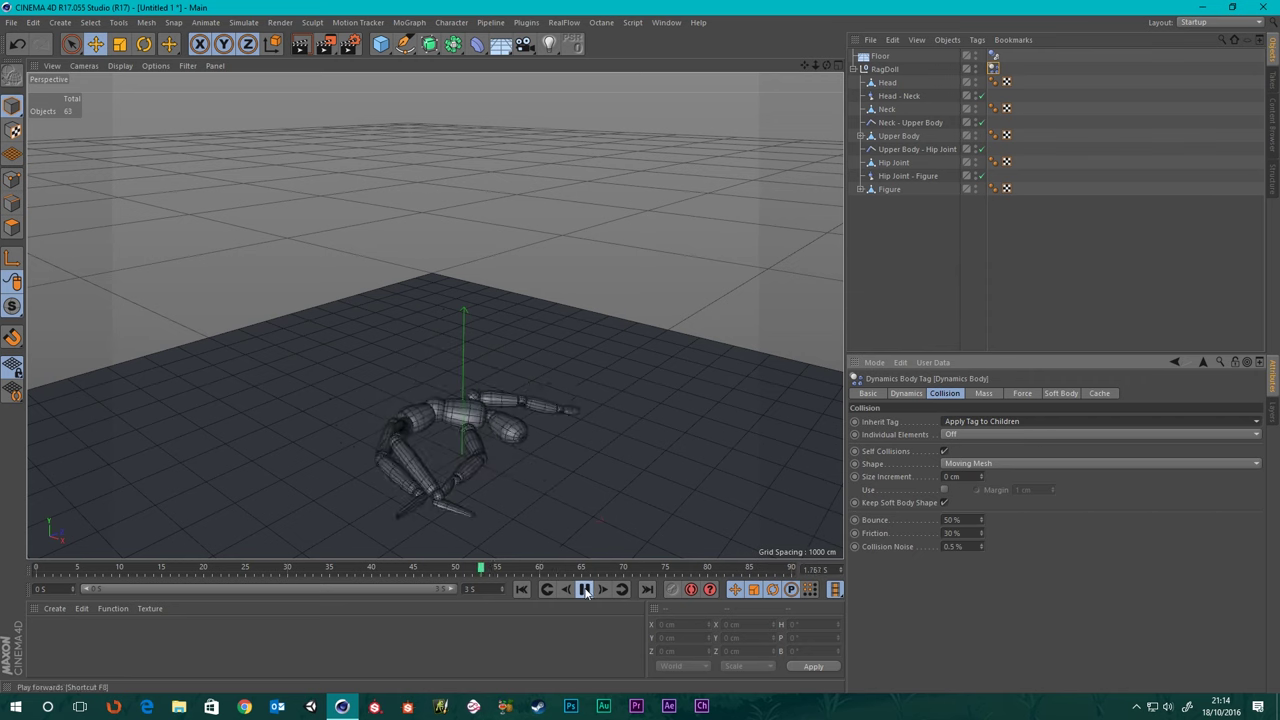
click(584, 589)
click(520, 589)
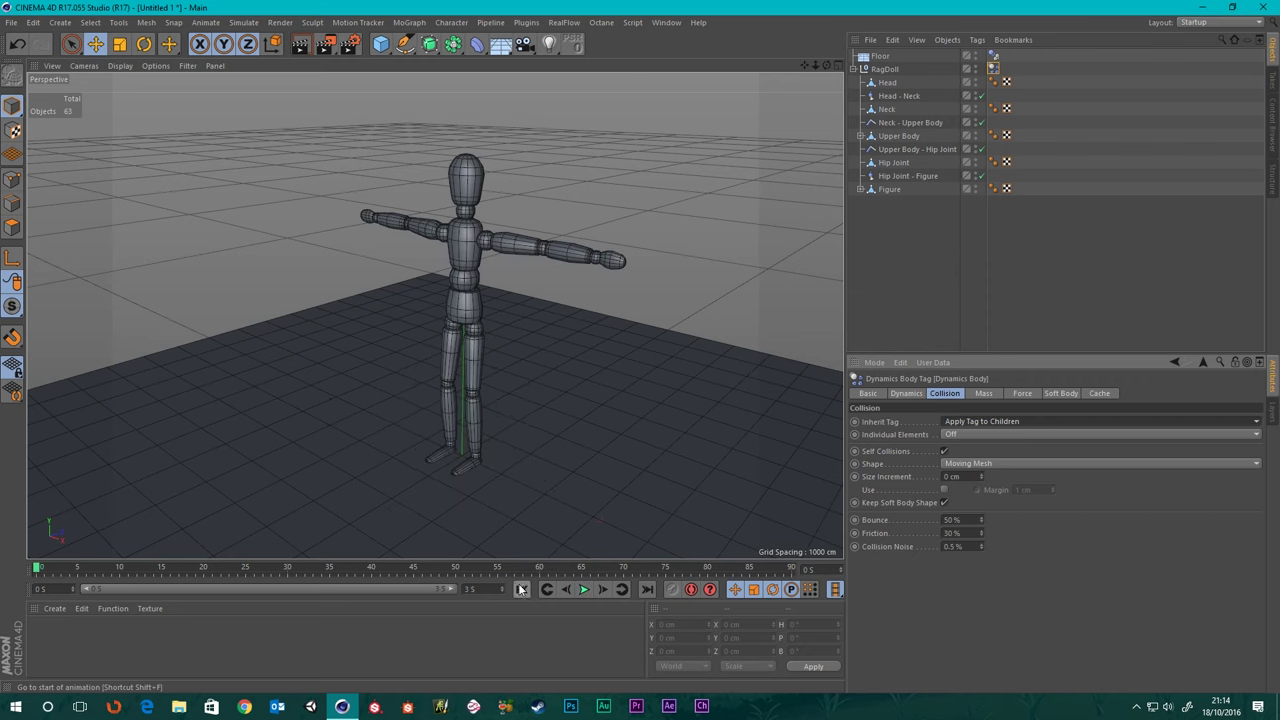
- Set the RagDoll Dynamics Body tag's Inherit Tag to None and test the simulation
click(972, 423)
click(958, 435)
click(584, 589)
click(584, 589)
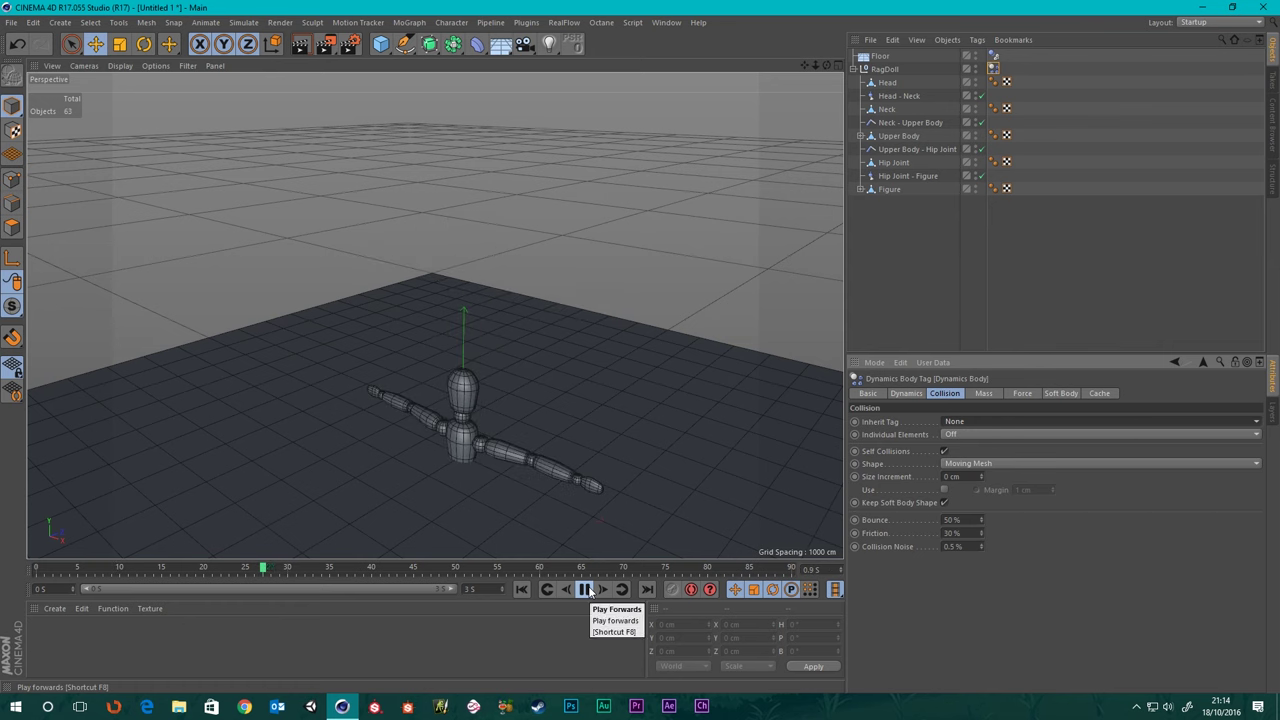
click(520, 589)
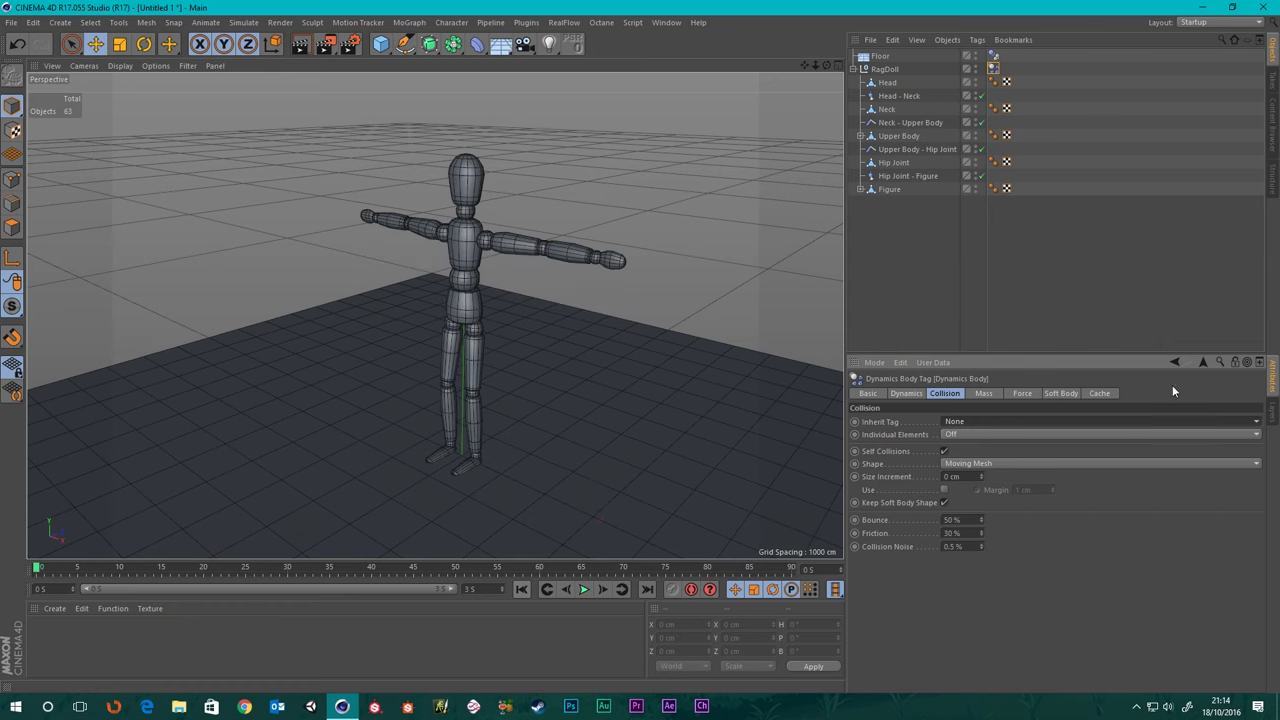
- Try Individual Elements set to All on the RagDoll tag and test the simulation
click(966, 430)
click(955, 492)
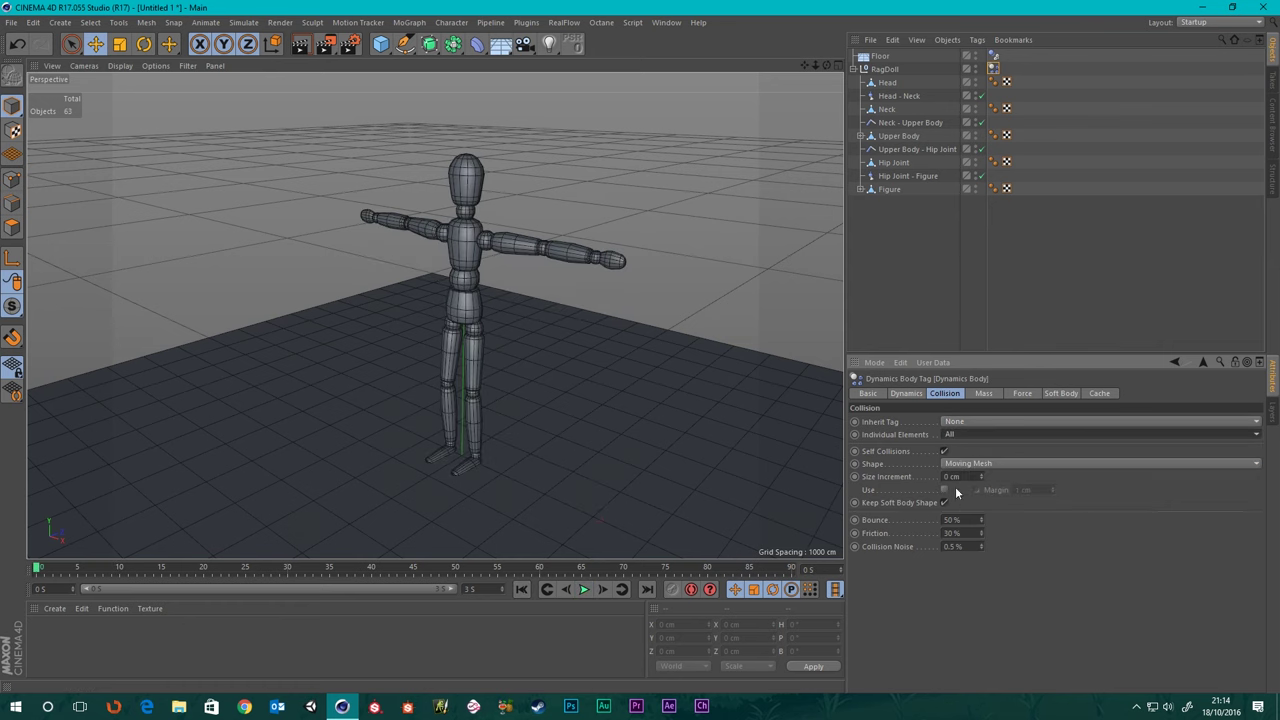
click(584, 589)
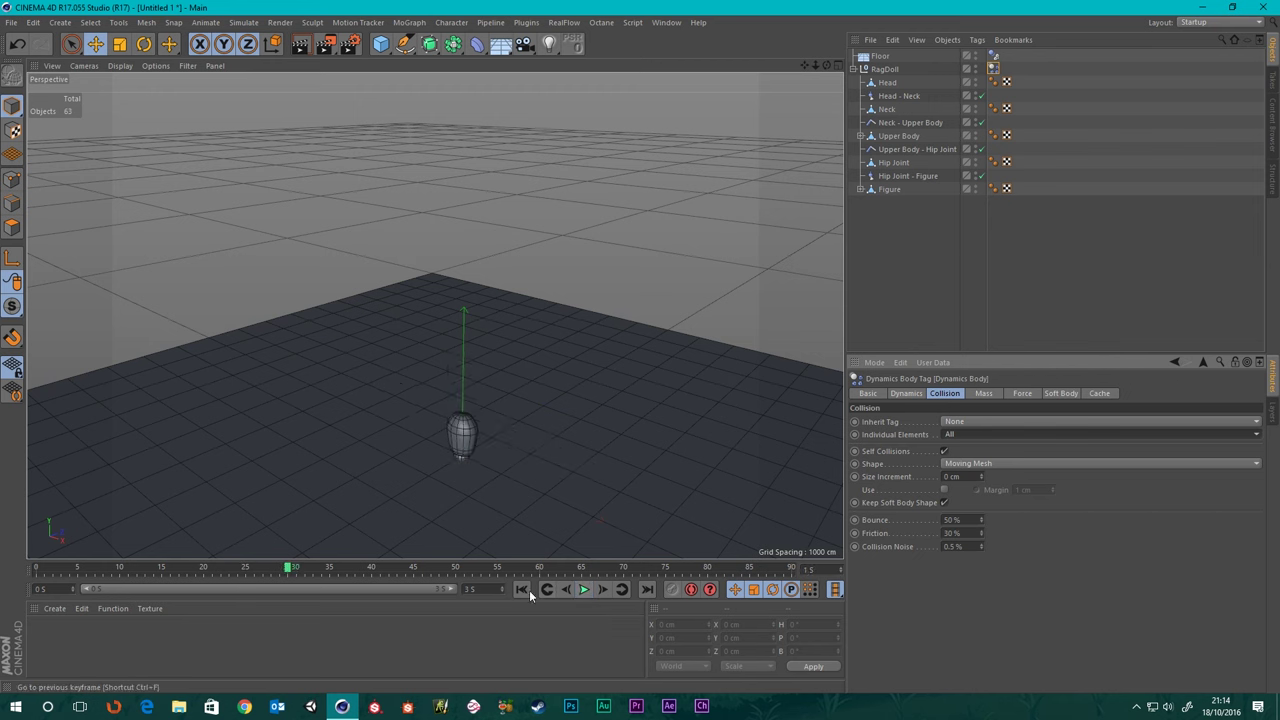
click(521, 589)
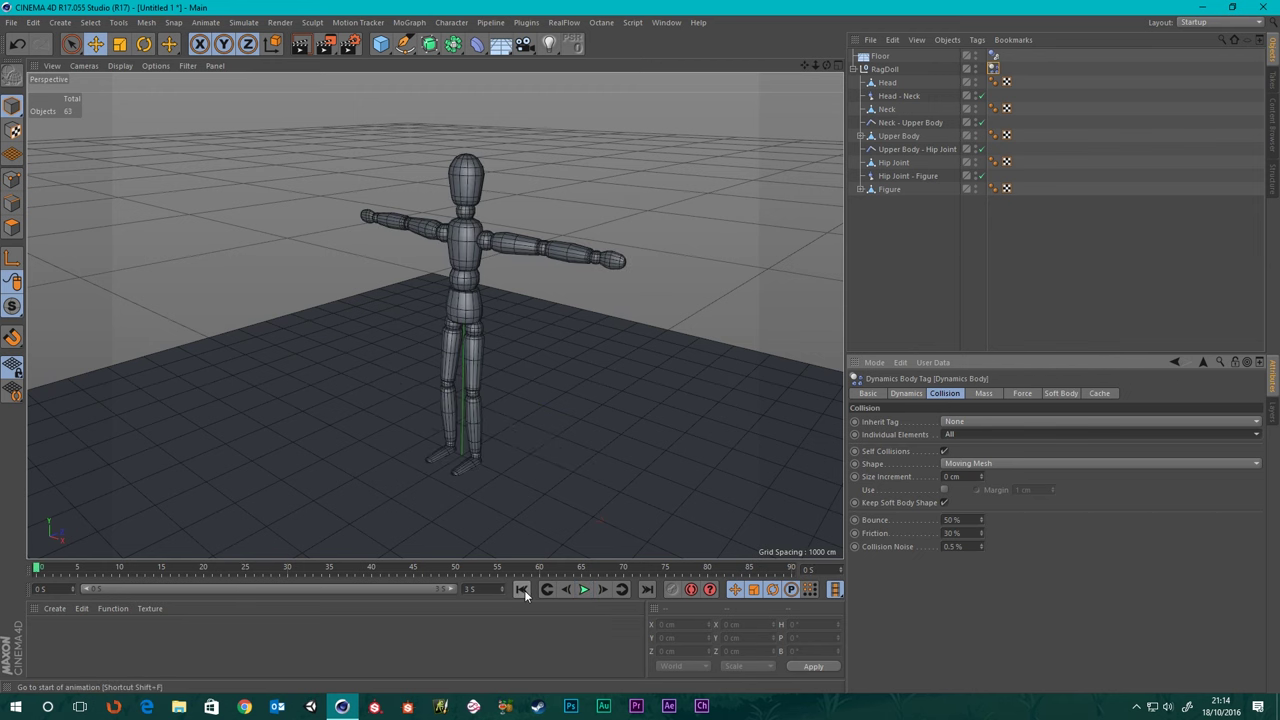
- Try Individual Elements set to Second Level on the RagDoll tag and test the simulation
click(965, 432)
click(928, 479)
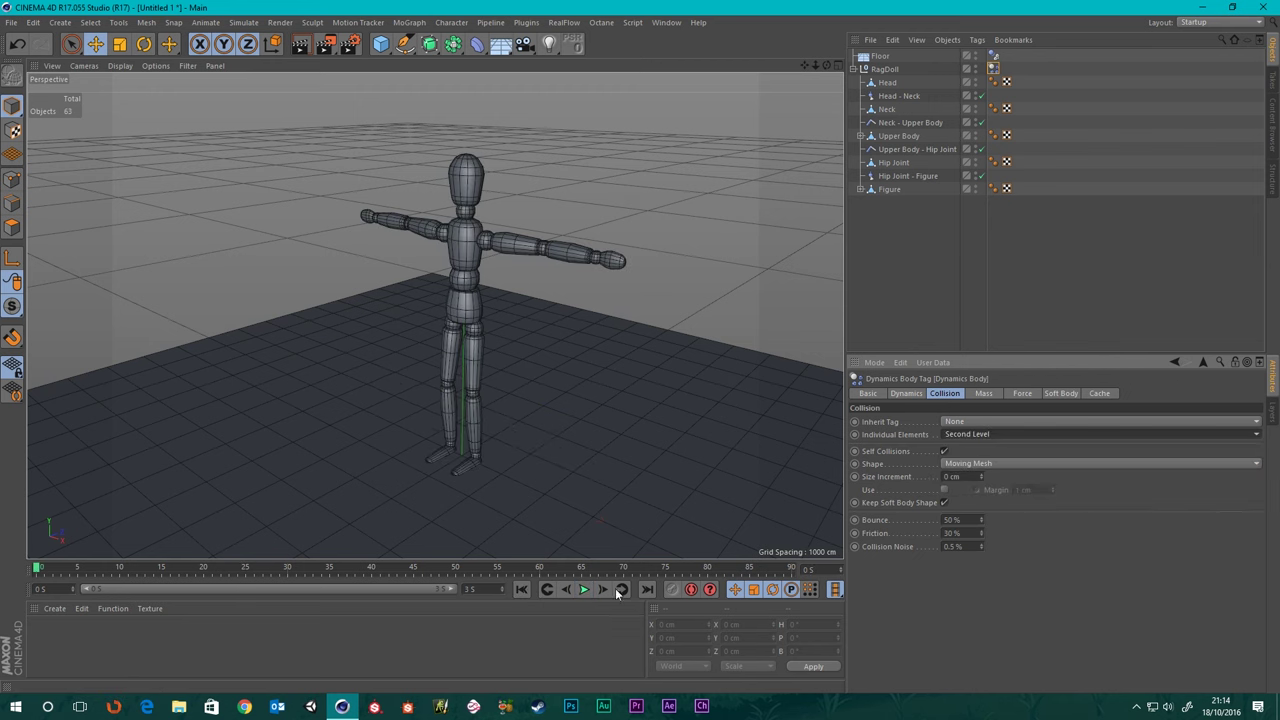
click(584, 589)
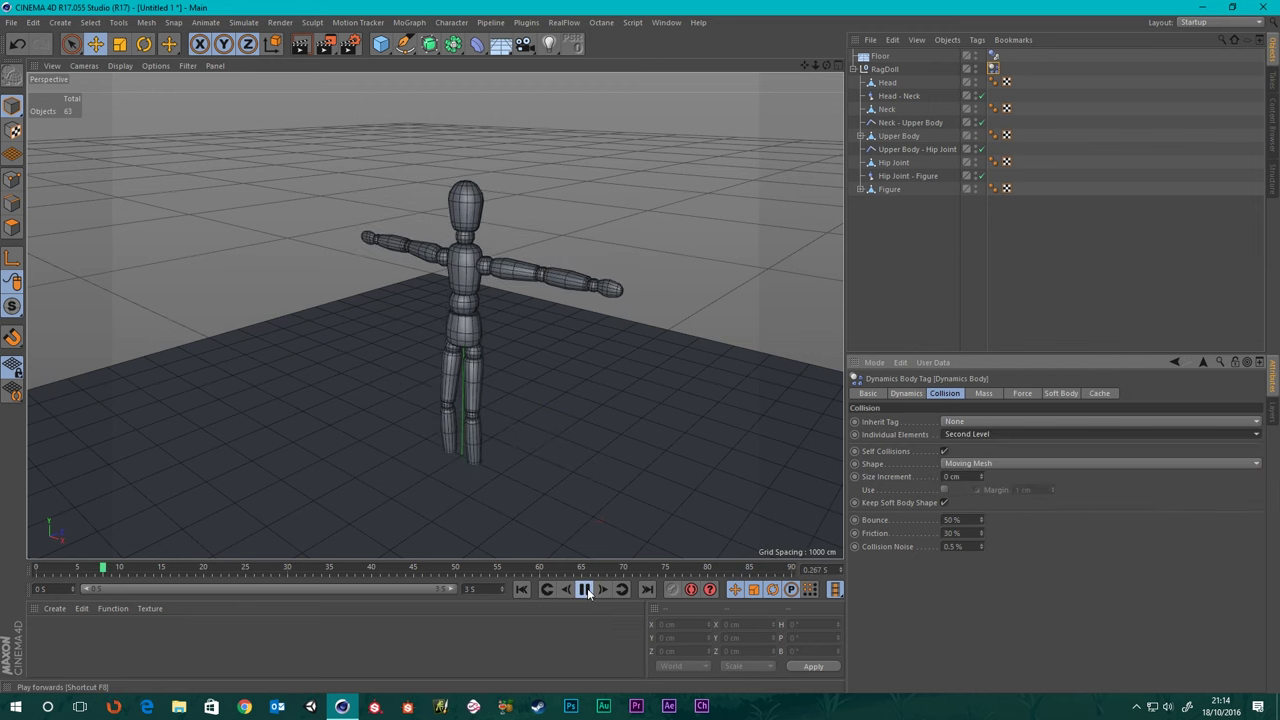
click(521, 589)
- Test the simulation with Individual Elements set to All and the RagDoll null raised to about 20.5 cm in Y
click(990, 435)
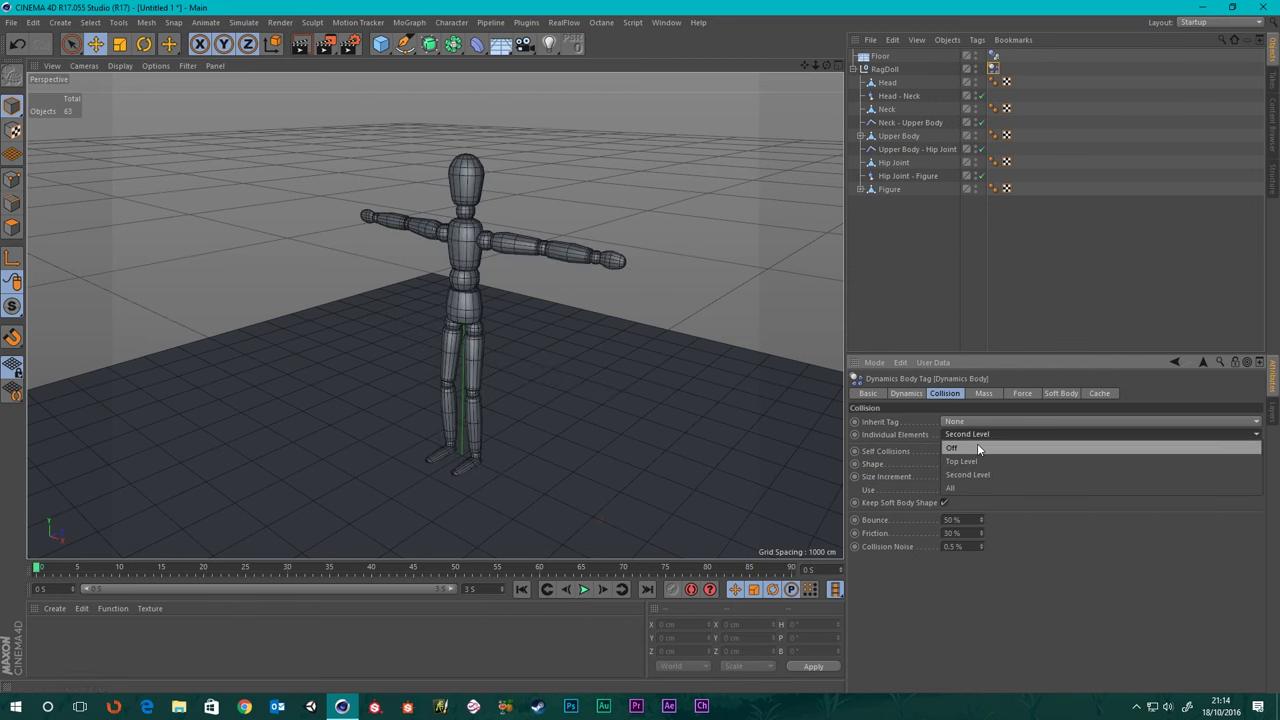
click(960, 465)
click(884, 70)
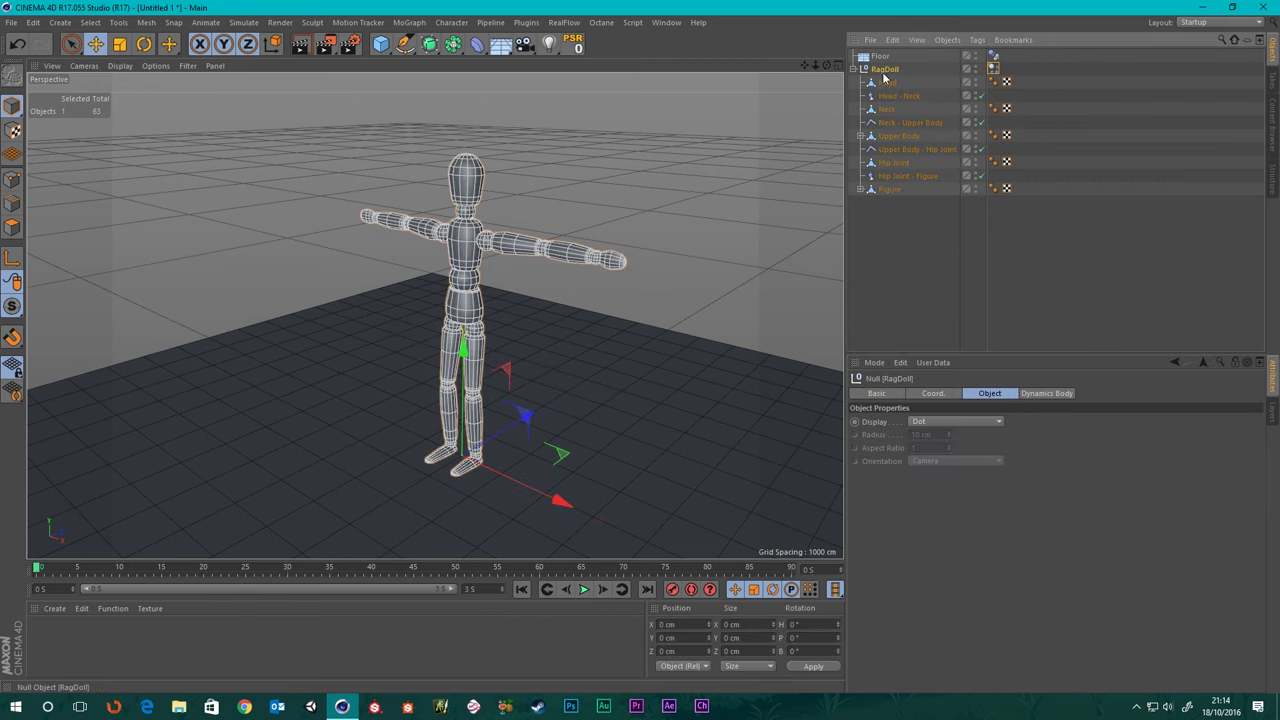
drag(463, 349, 463, 339)
click(585, 589)
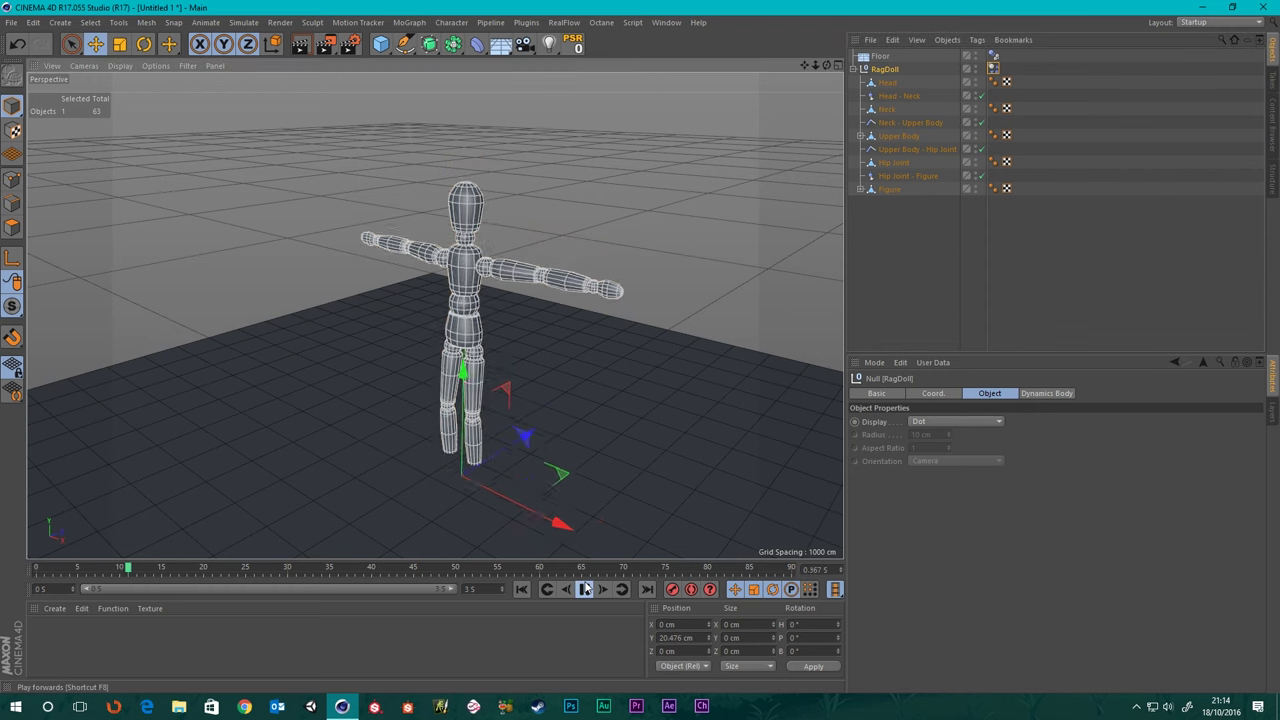
click(522, 589)
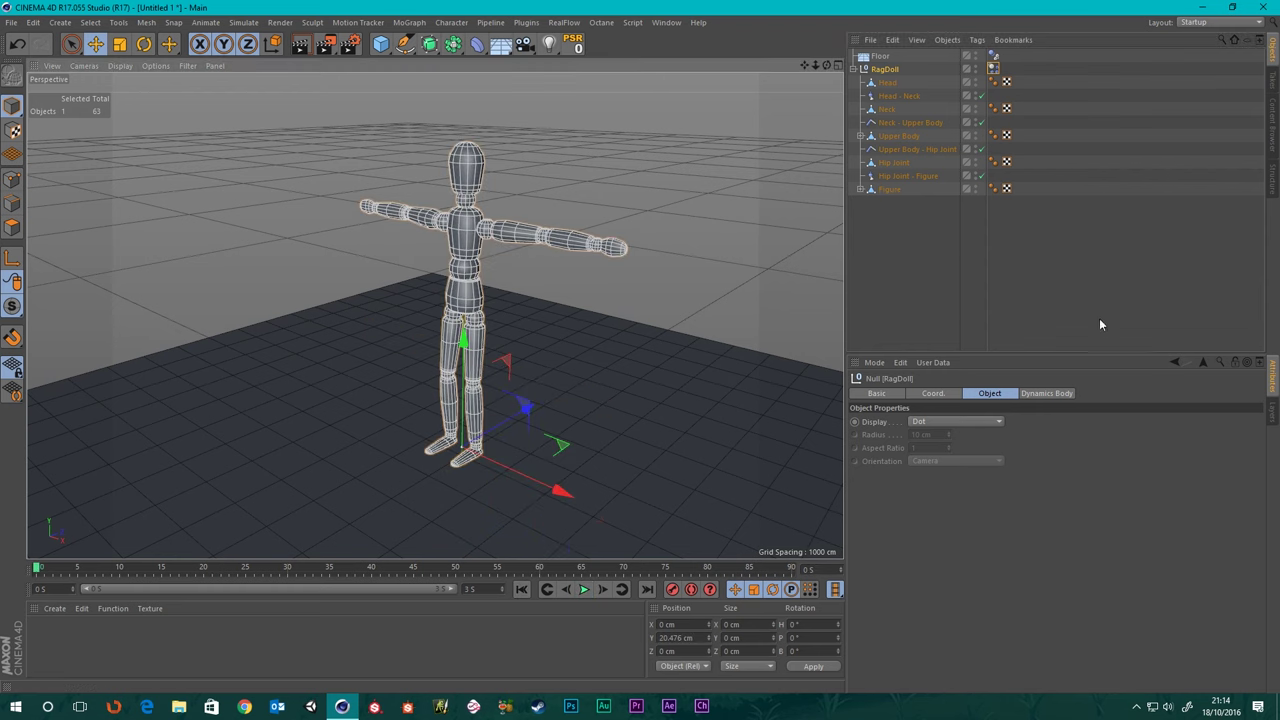
- Keep the RagDoll tag's Moving Mesh shape, set Individual Elements to Top Level and test the simulation
click(994, 67)
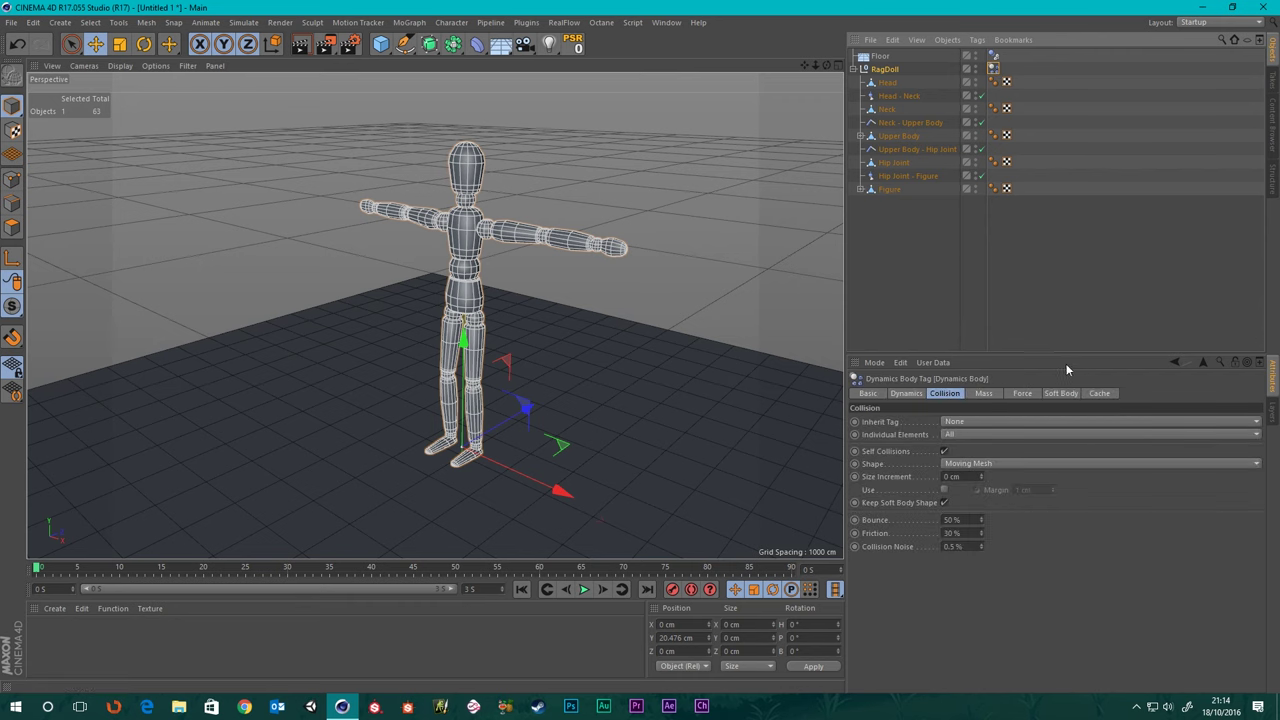
click(977, 463)
click(977, 451)
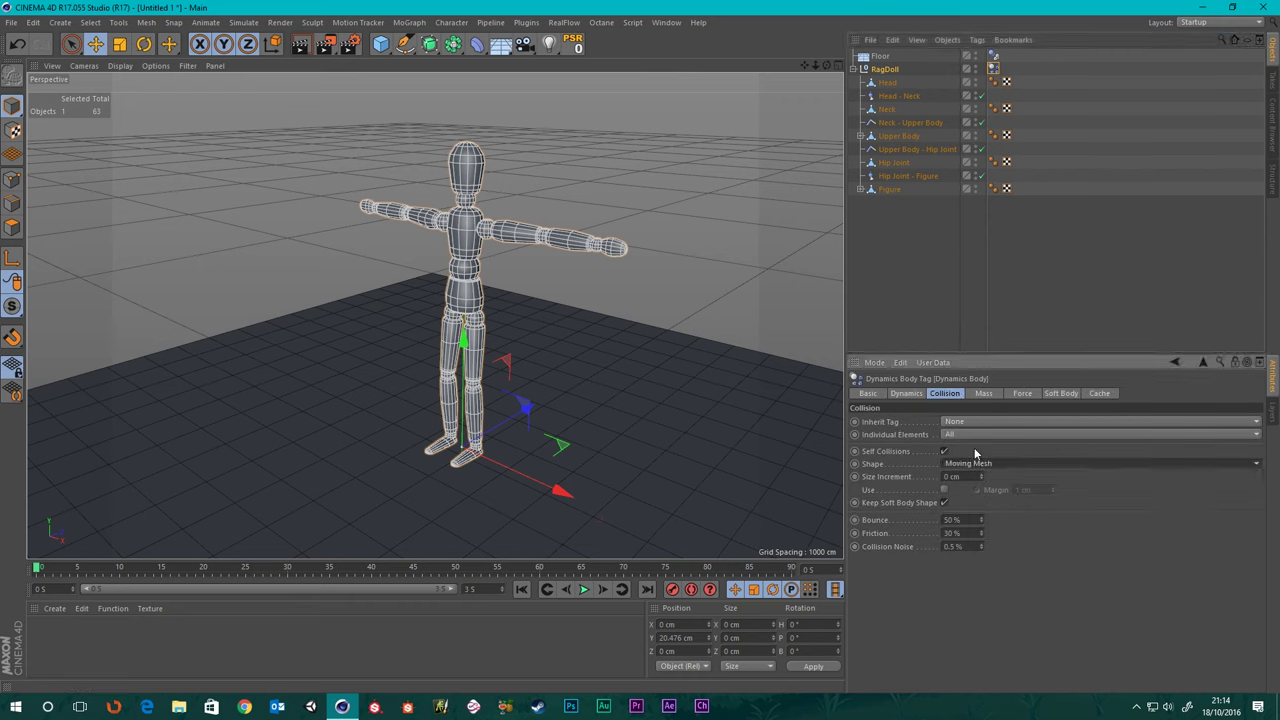
click(964, 430)
click(964, 449)
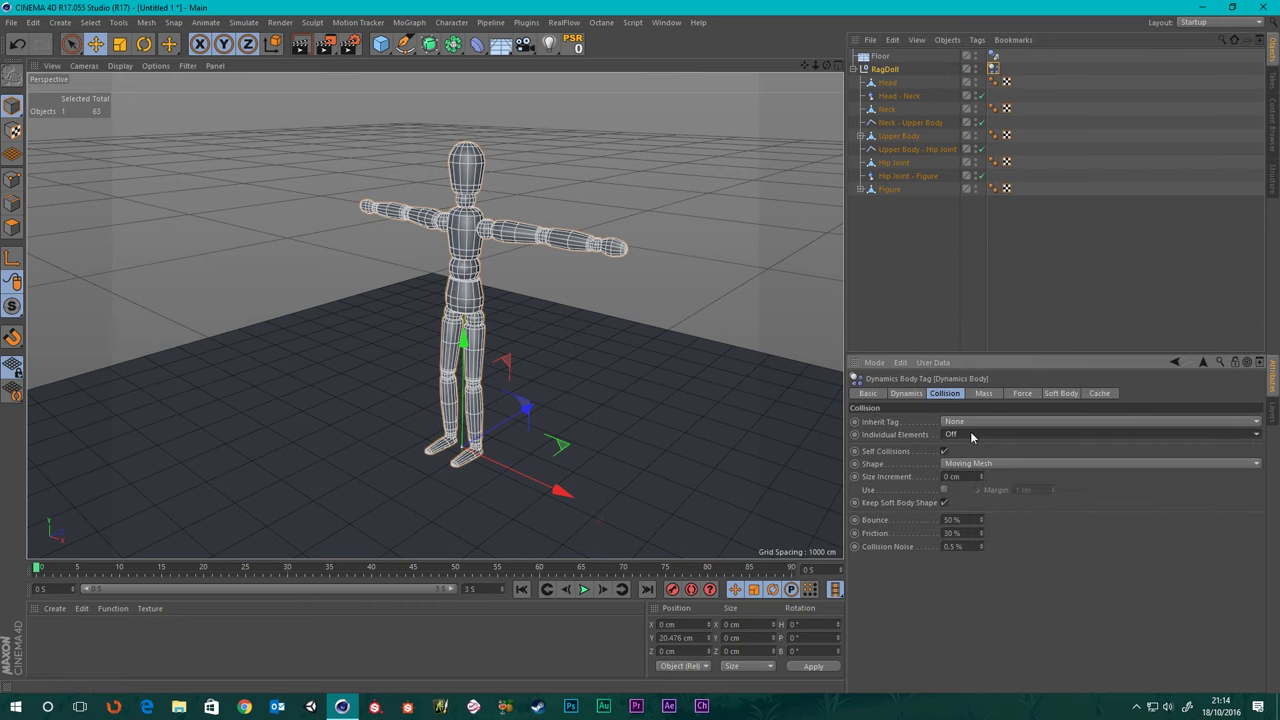
click(970, 431)
click(975, 462)
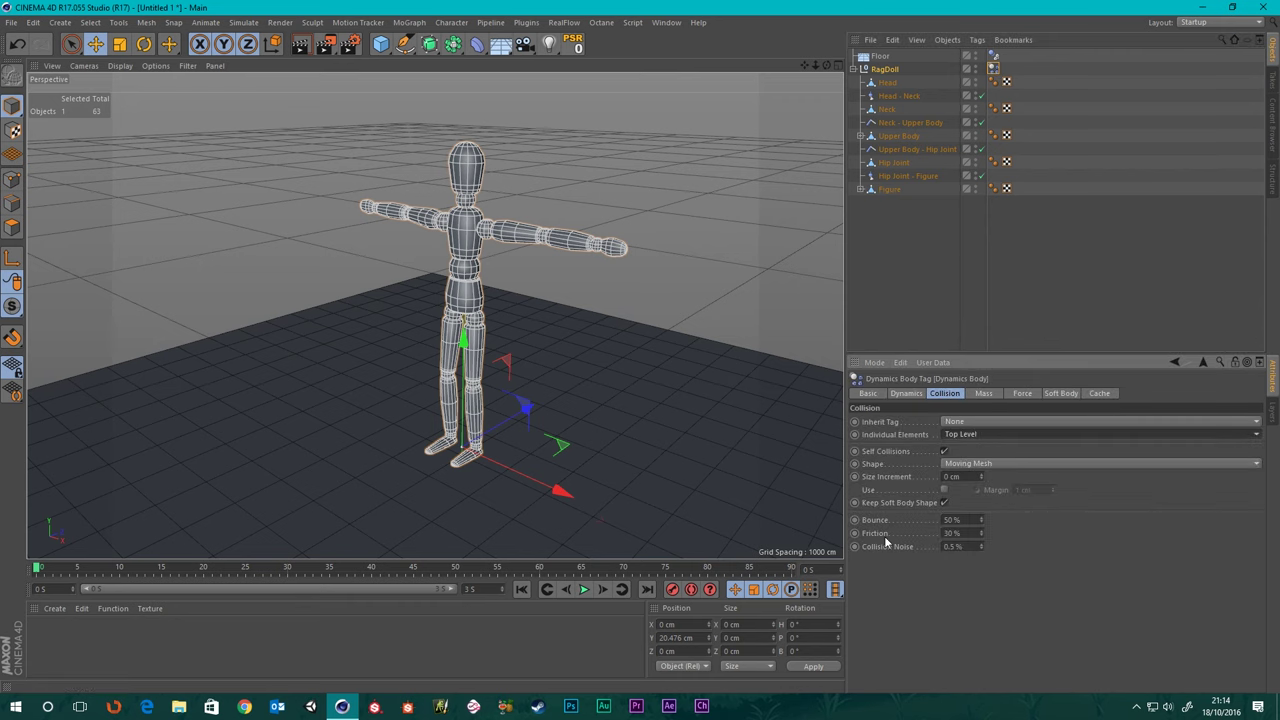
click(581, 588)
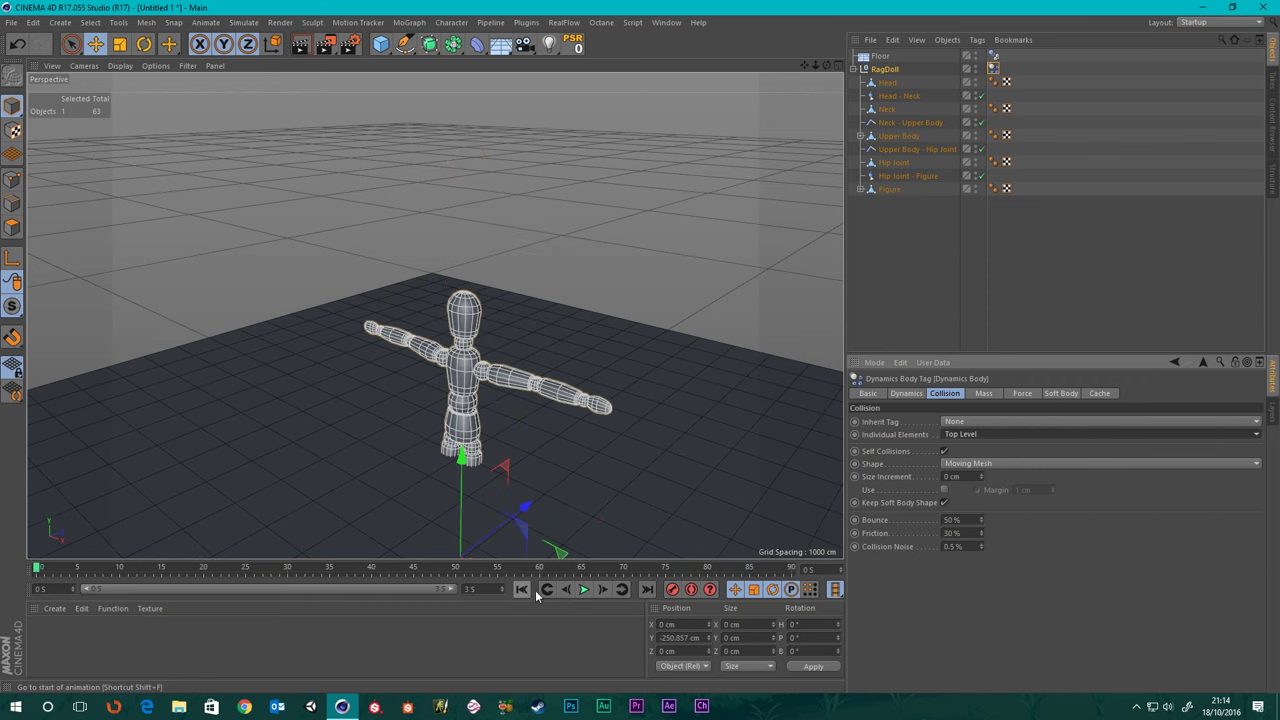
- Return to the animation start and set the RagDoll tag's Individual Elements to Off and Inherit Tag to Apply Tag to Children
click(535, 590)
click(972, 429)
click(964, 449)
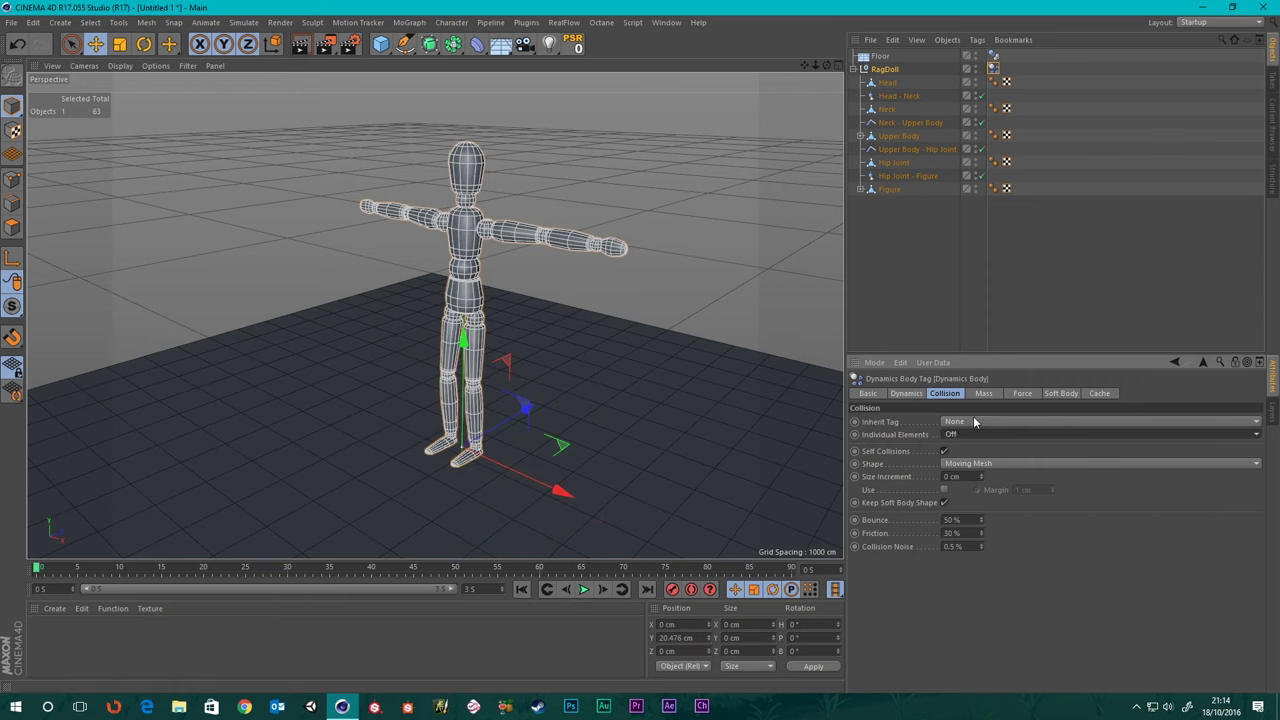
click(977, 425)
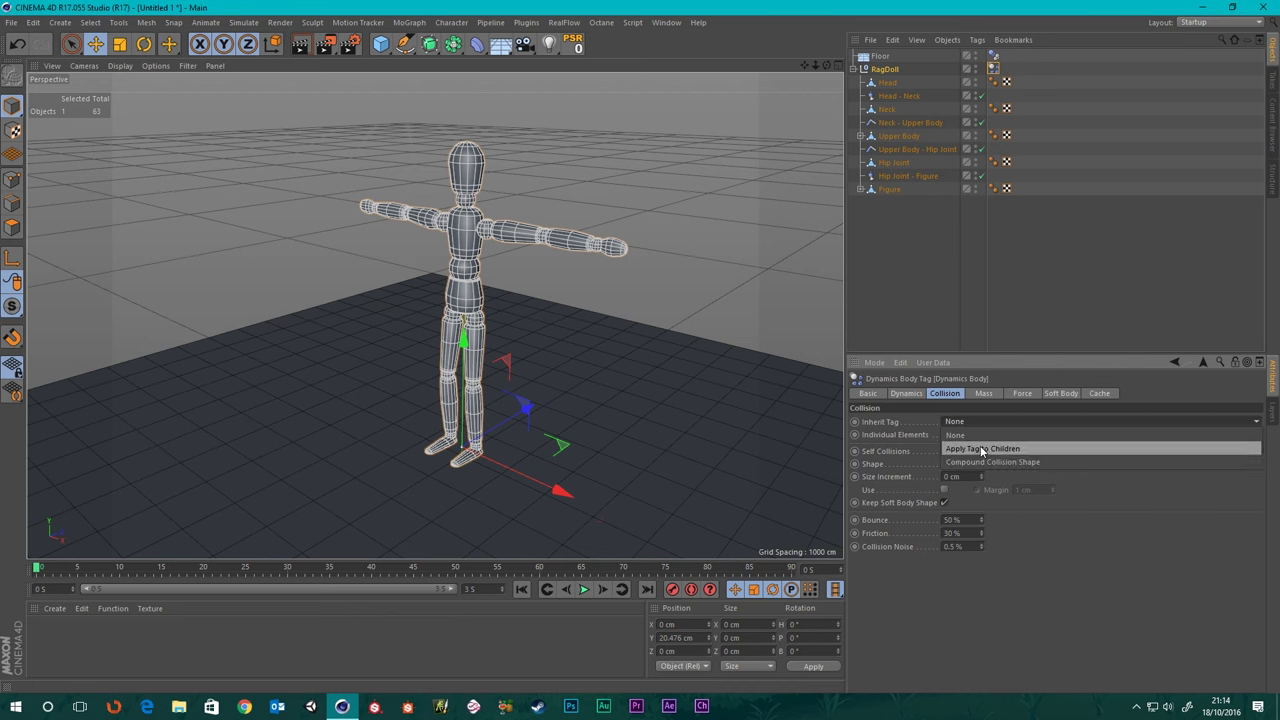
click(980, 438)
- Play the ragdoll simulation, examine the figure's collapse from several angles, and return to the first frame
click(584, 589)
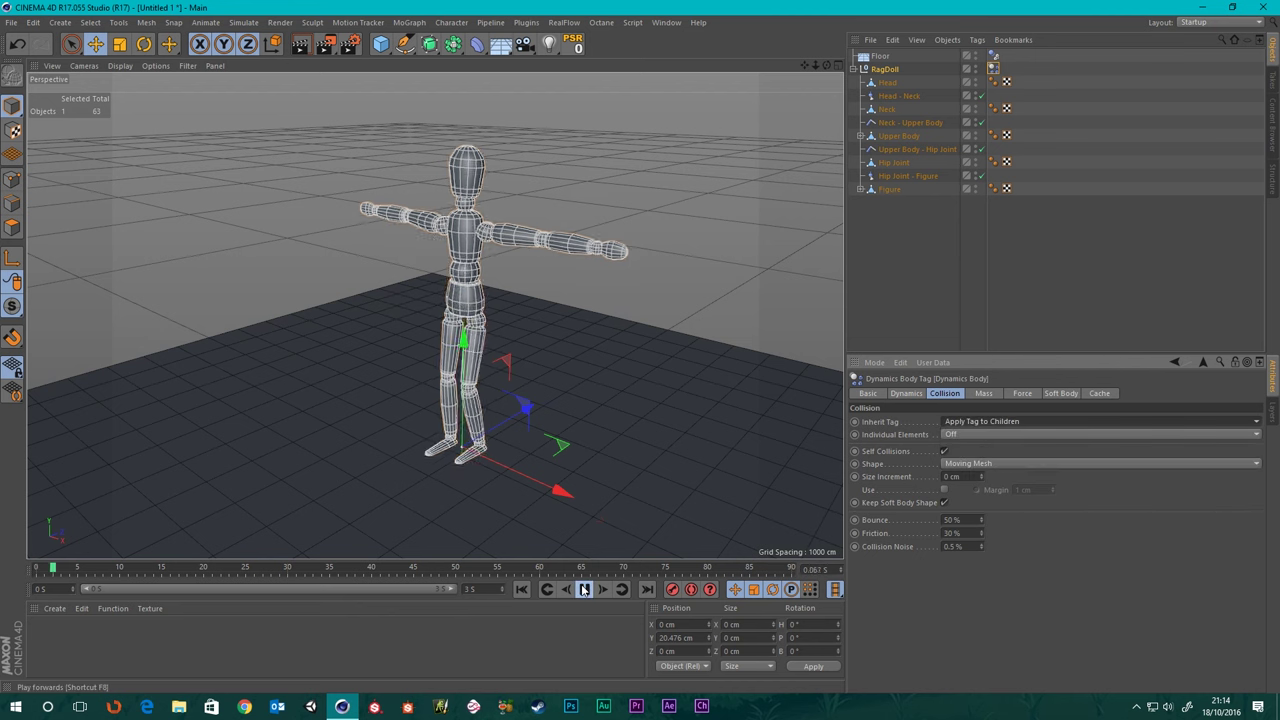
click(665, 258)
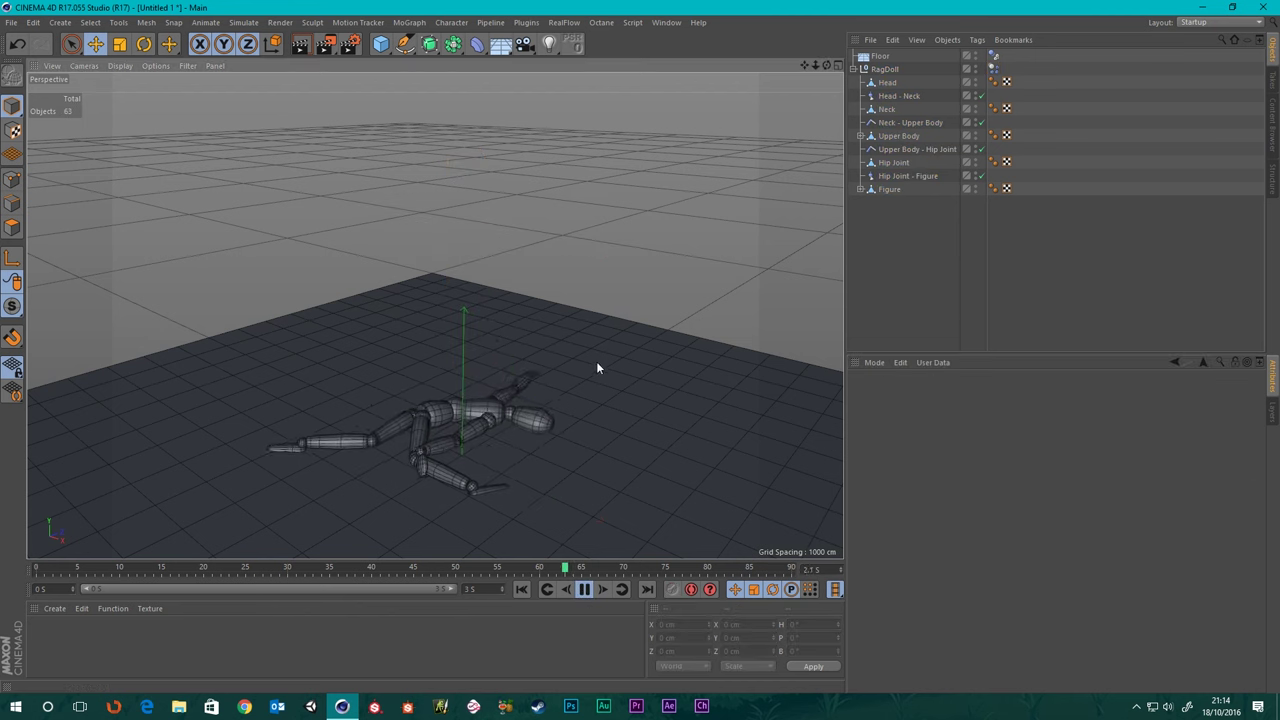
scroll(468, 405, down, 2)
alt+drag(468, 405, 634, 396)
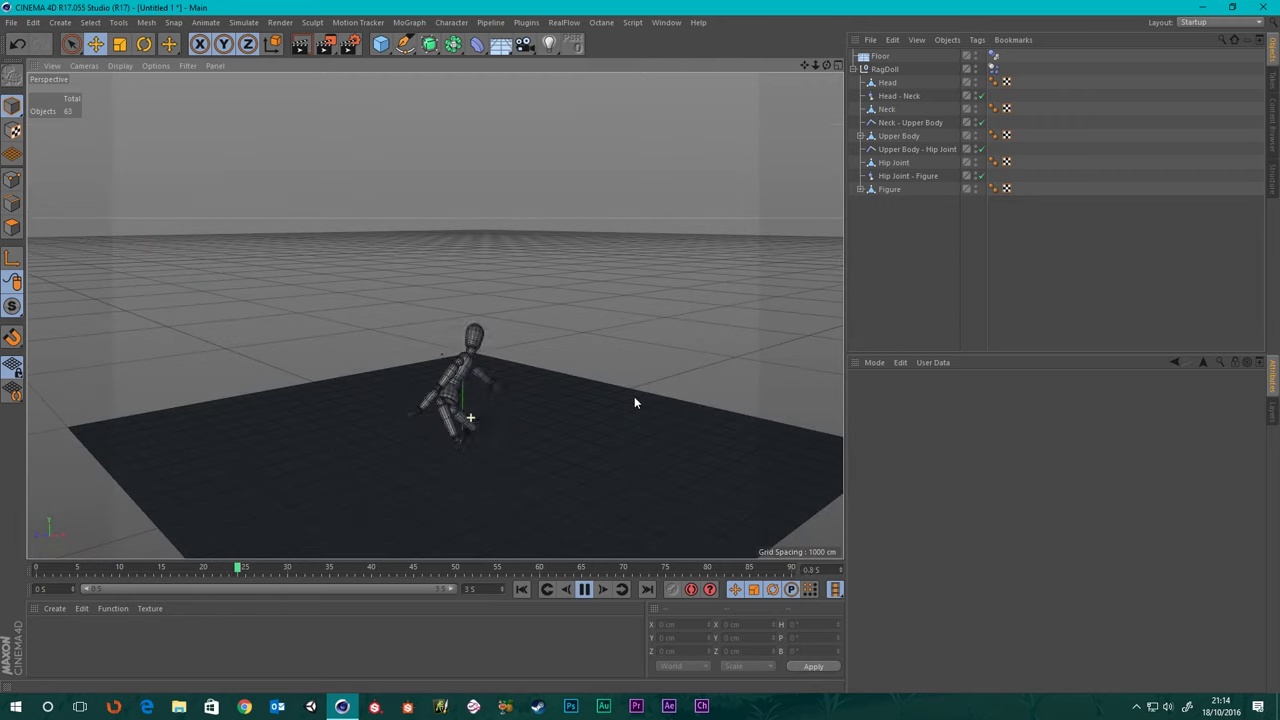
scroll(466, 425, up, 1)
scroll(466, 423, up, 2)
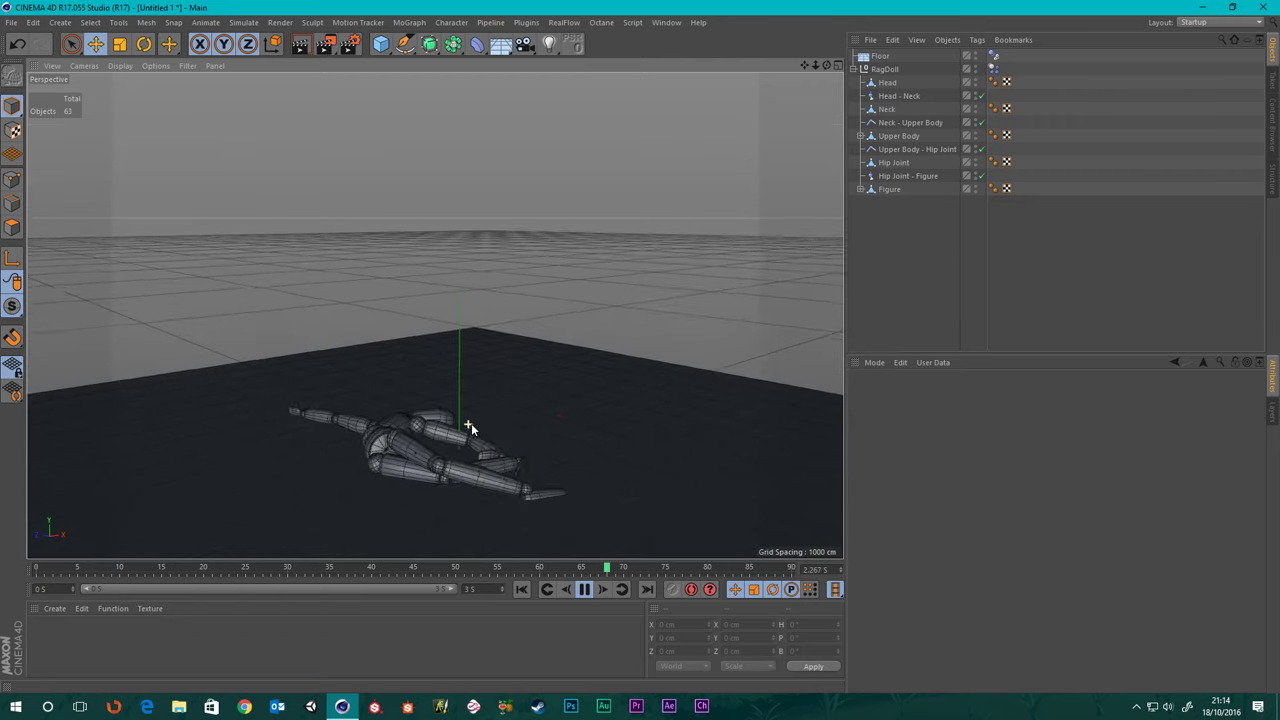
mouse_move(471, 423)
alt+mouse_down()
mouse_move(486, 489)
mouse_move(466, 408)
alt+mouse_up()
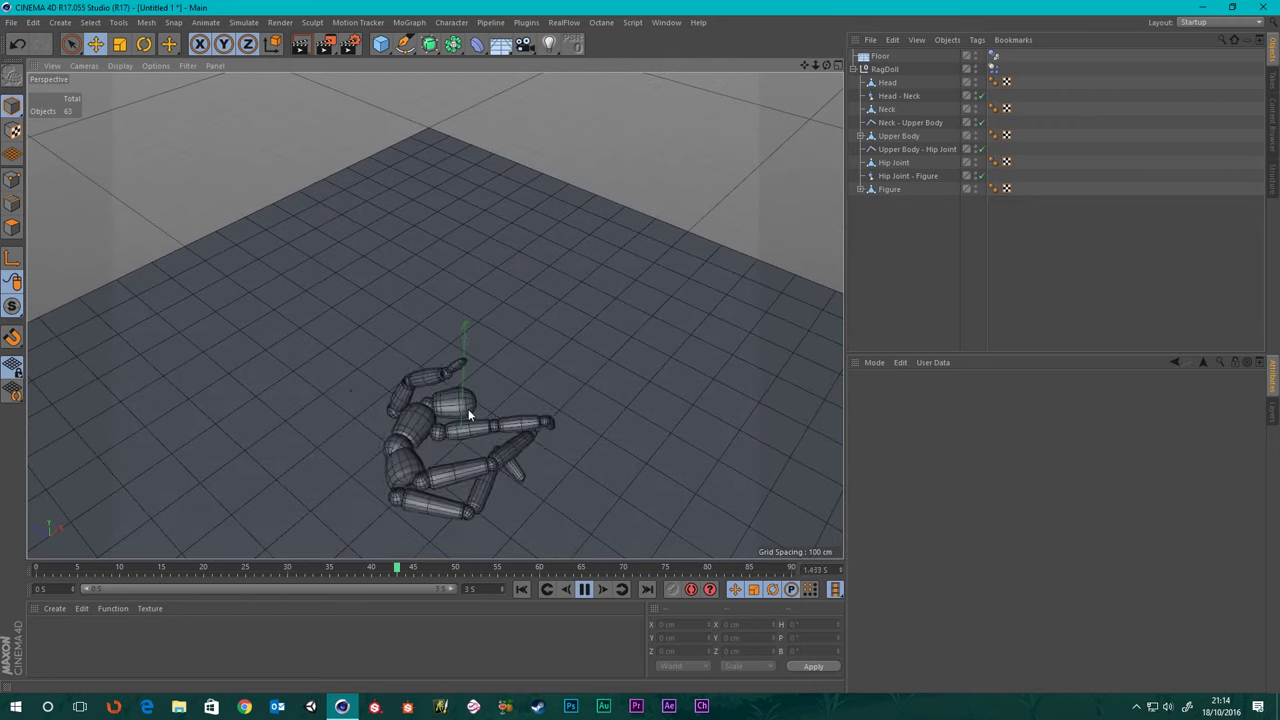
click(519, 591)
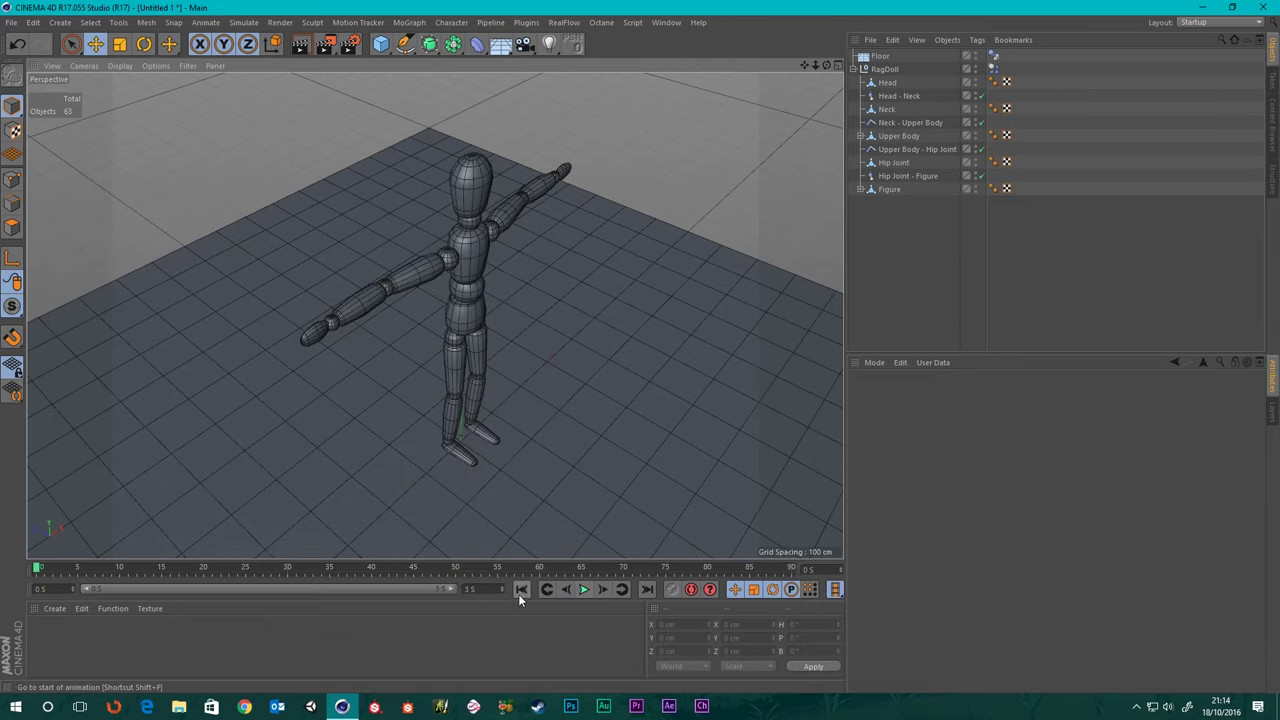
- Collapse the RagDoll hierarchy in the object list
scroll(514, 457, down, 5)
alt+drag(514, 457, 497, 356)
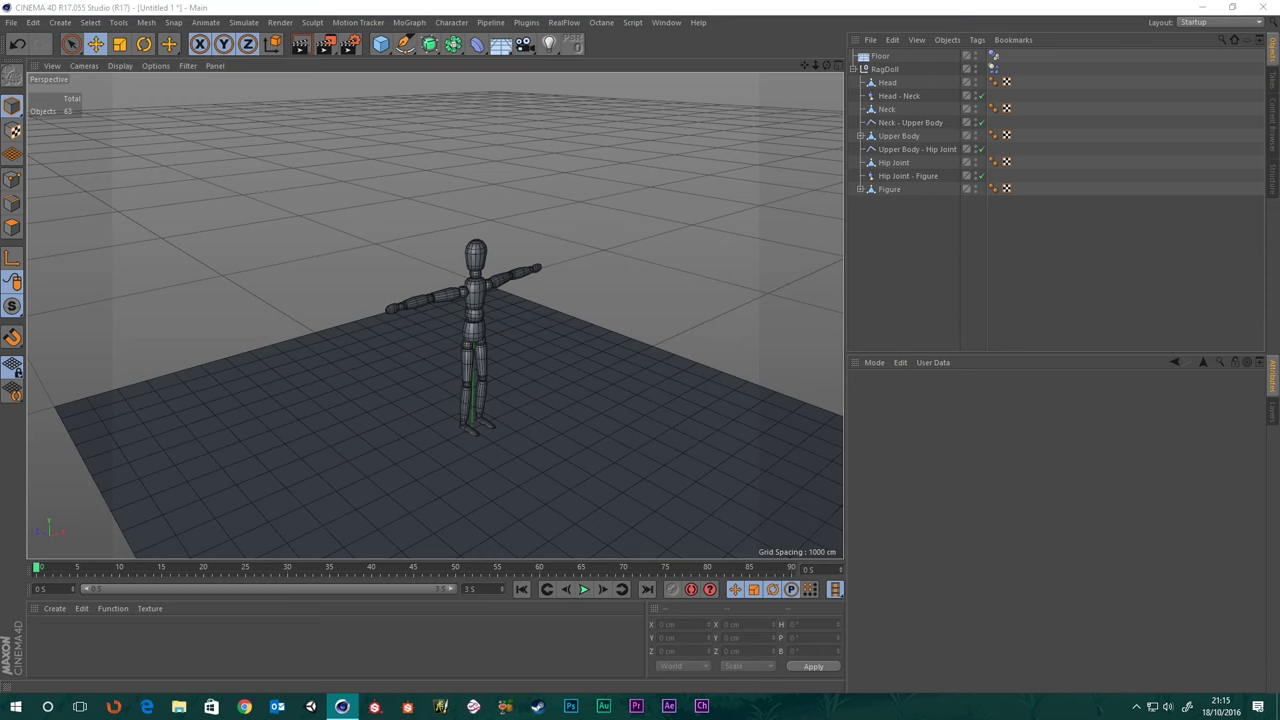
scroll(518, 340, down, 3)
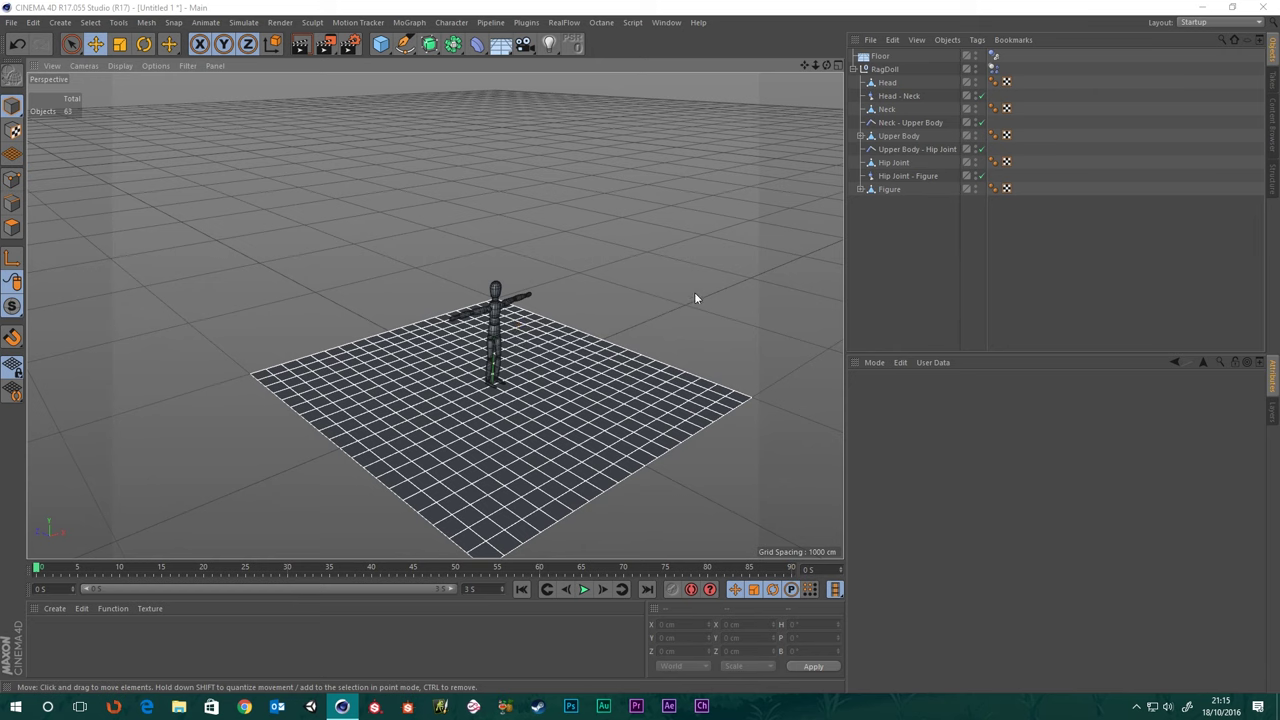
mouse_move(696, 298)
alt+mouse_down()
mouse_move(614, 329)
mouse_move(557, 289)
mouse_move(535, 303)
alt+mouse_up()
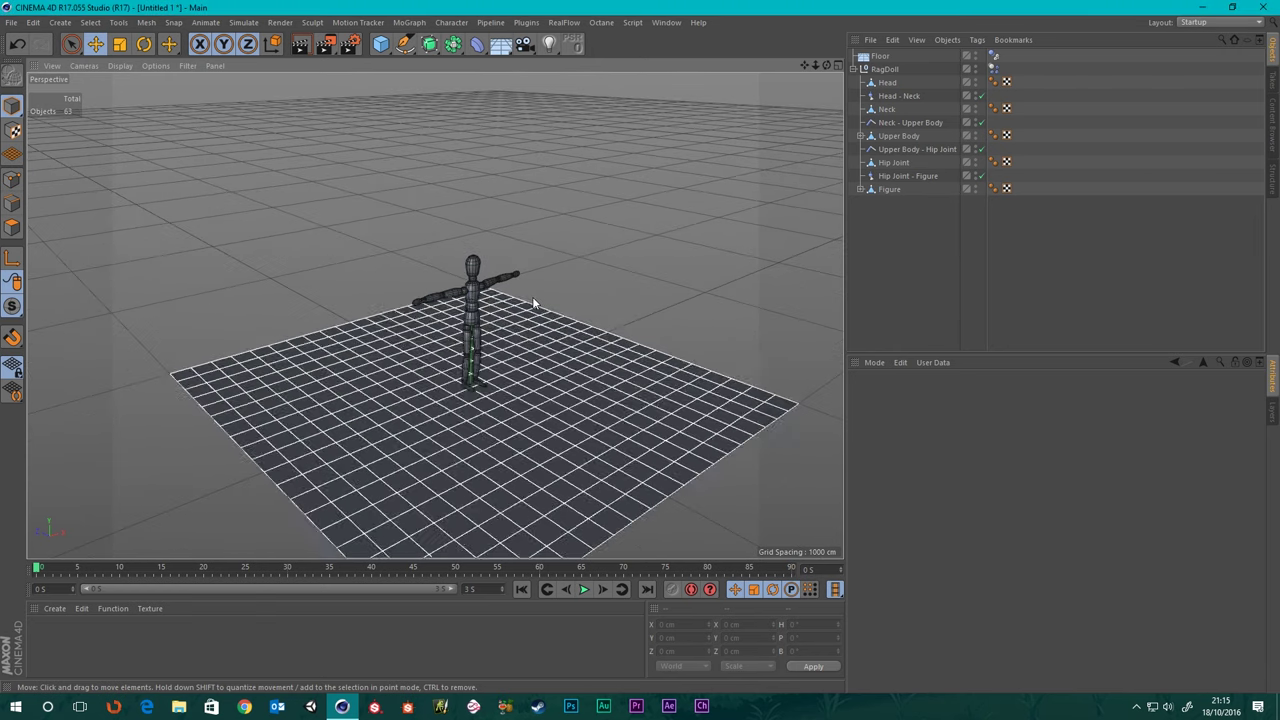
alt+right_drag(535, 303, 614, 302)
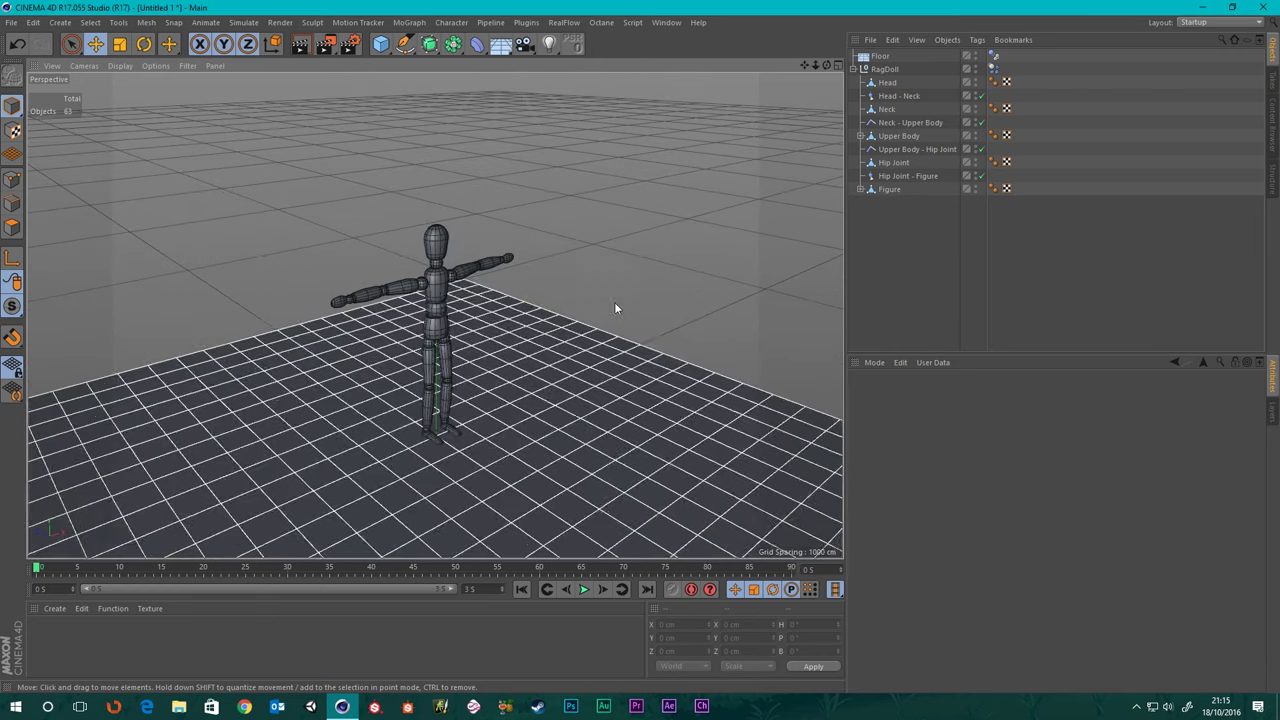
click(853, 69)
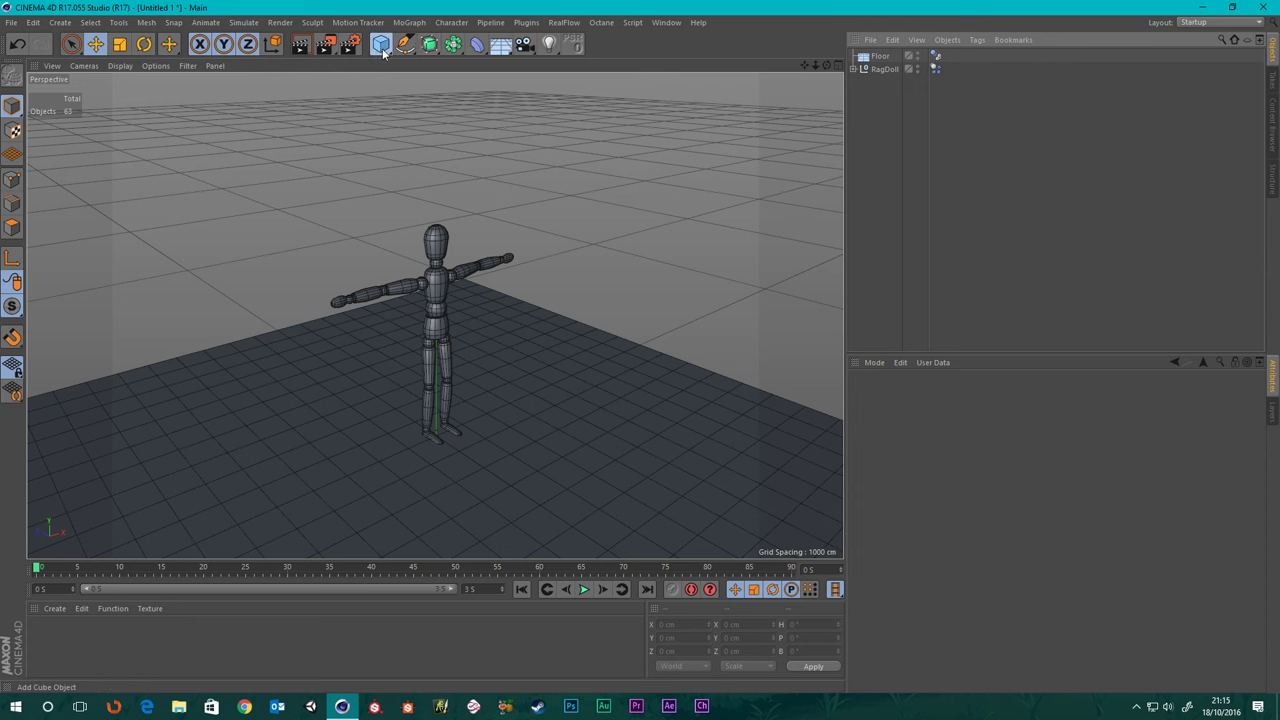
- Add a cube to the scene and raise it to about 124 cm in Y
drag(382, 48, 514, 72)
scroll(491, 426, down, 5)
scroll(474, 420, up, 4)
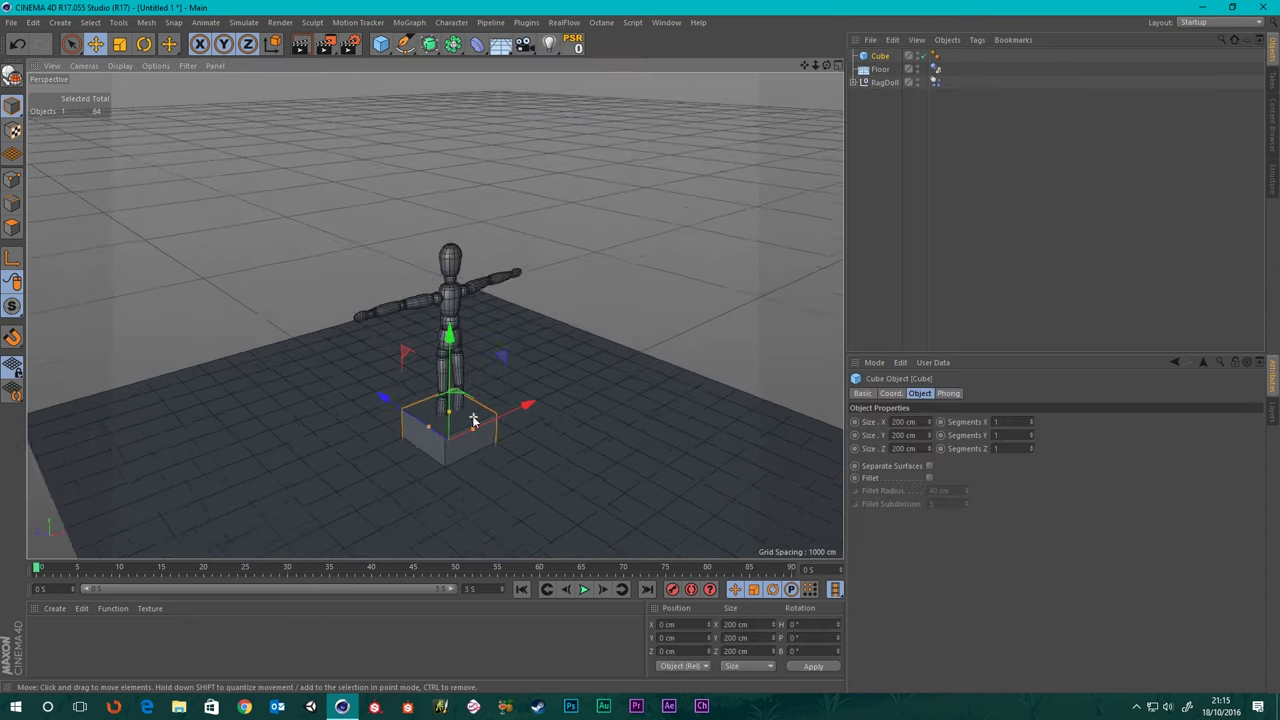
scroll(474, 421, up, 3)
drag(449, 358, 444, 318)
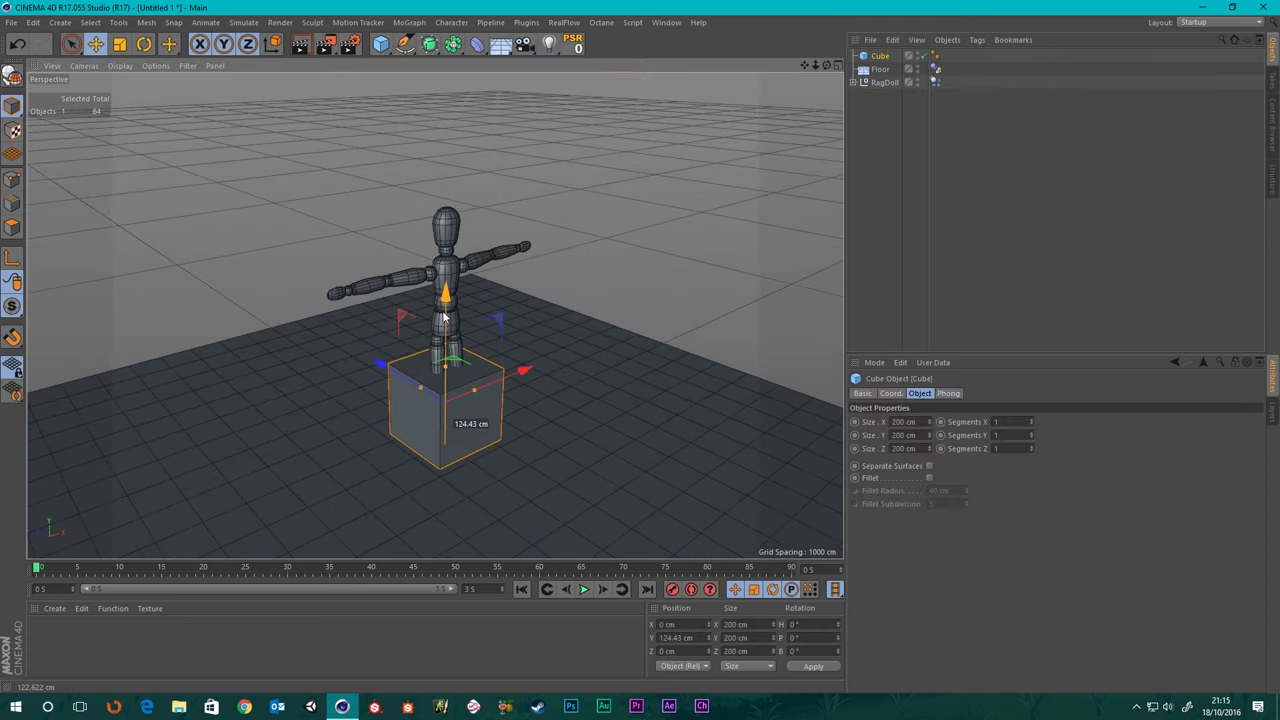
- Set the cube's size to 100 cm in X, Y and Z
click(909, 421)
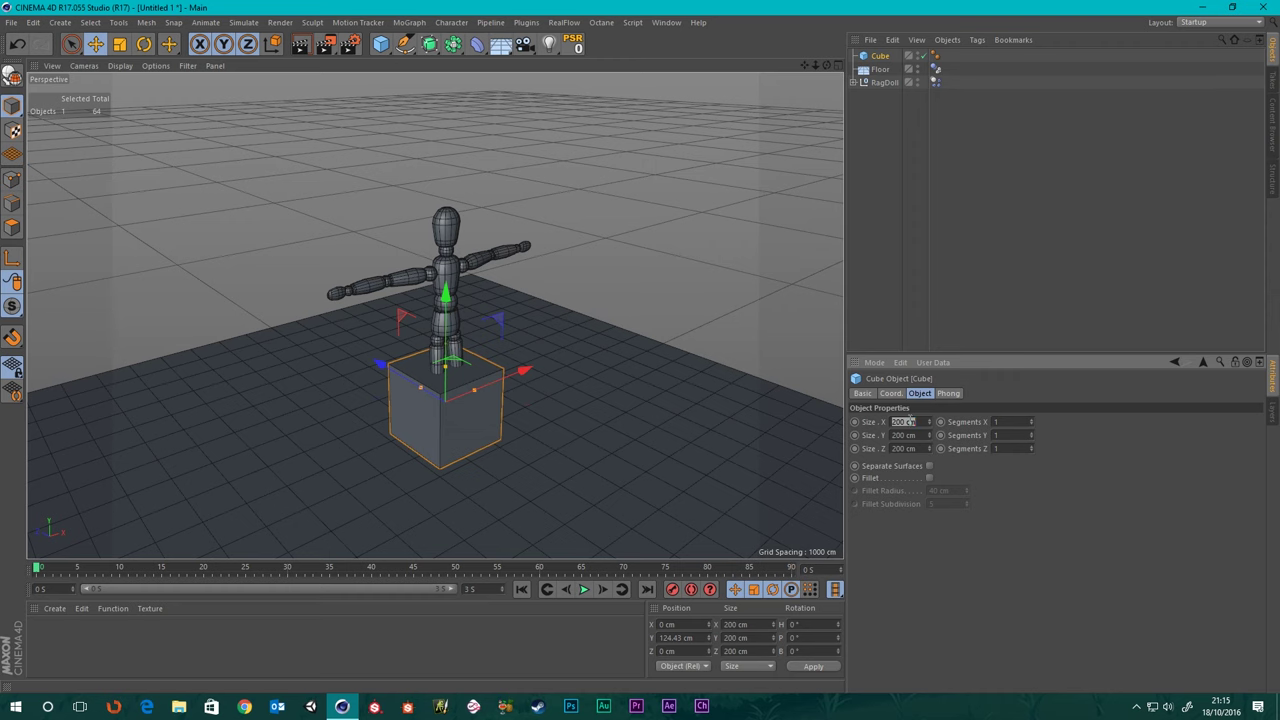
text(100)
key(Tab)
text(1)
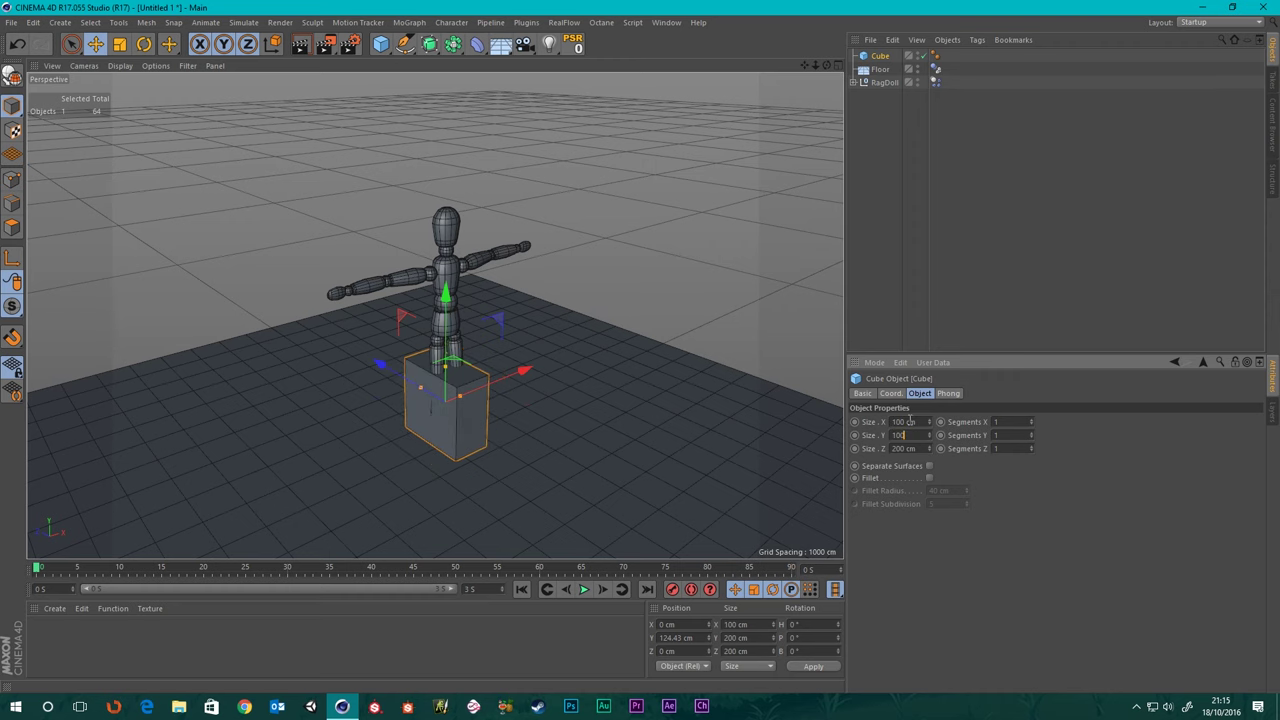
text(00)
key(Tab)
text(100)
key(Tab)
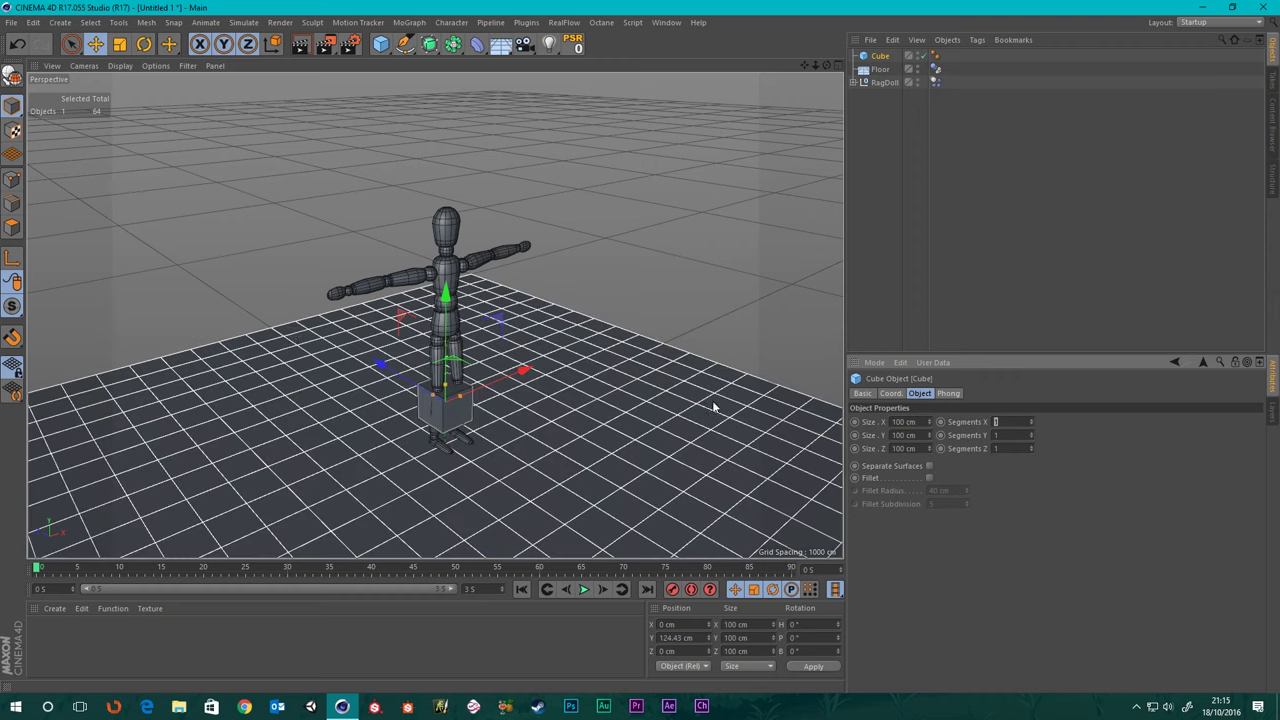
- Stretch the cube to about 1568 cm in X and lower it to about 45 cm in Y
drag(460, 400, 269, 388)
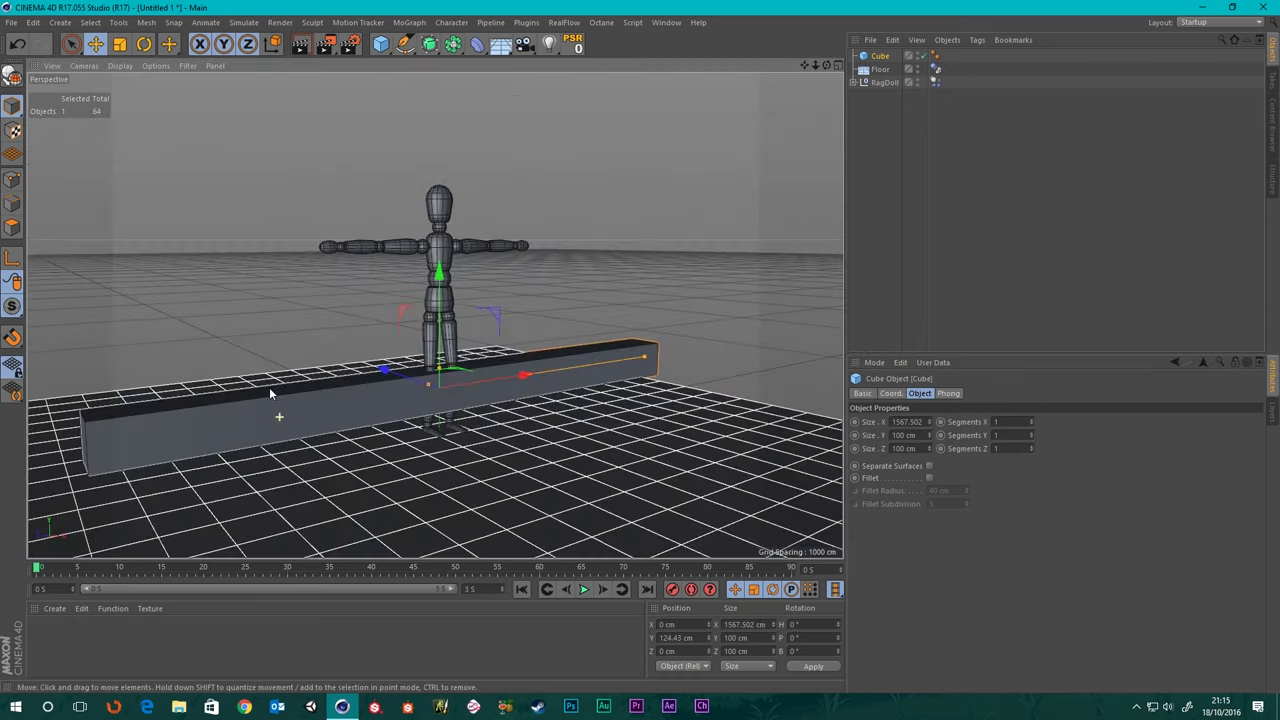
scroll(423, 400, up, 2)
scroll(421, 400, down, 2)
scroll(420, 401, down, 2)
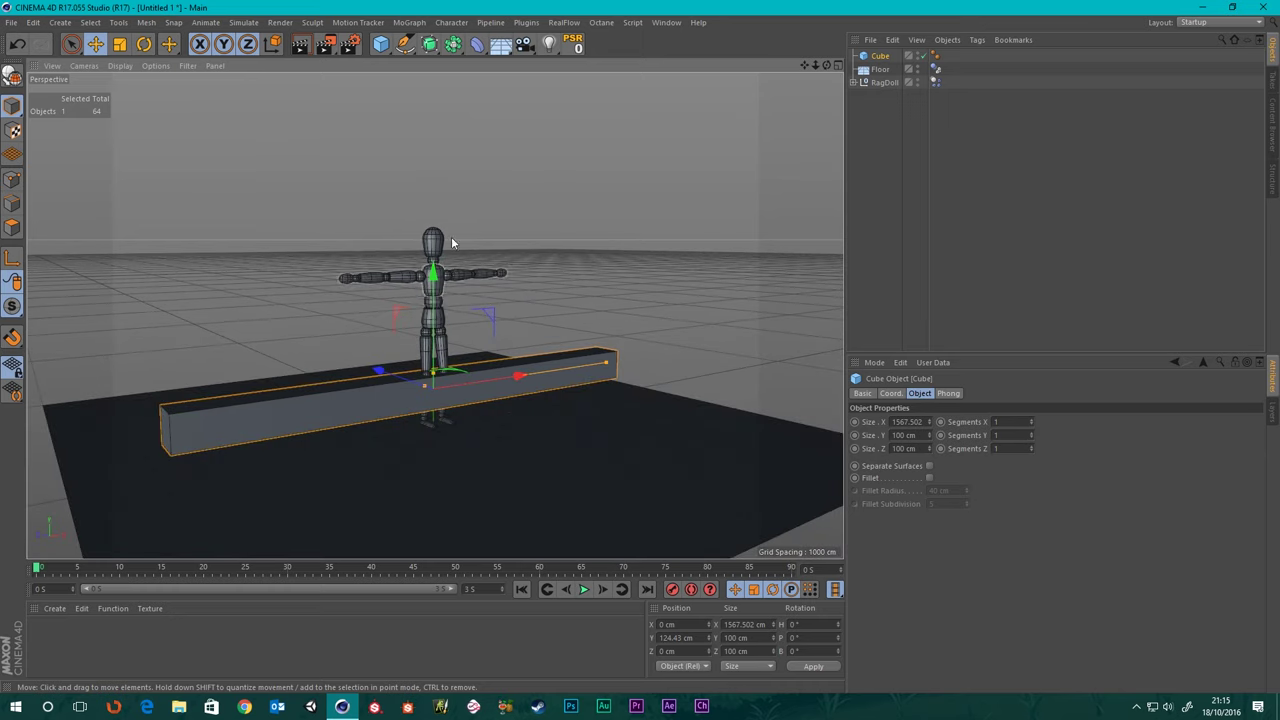
drag(432, 288, 432, 314)
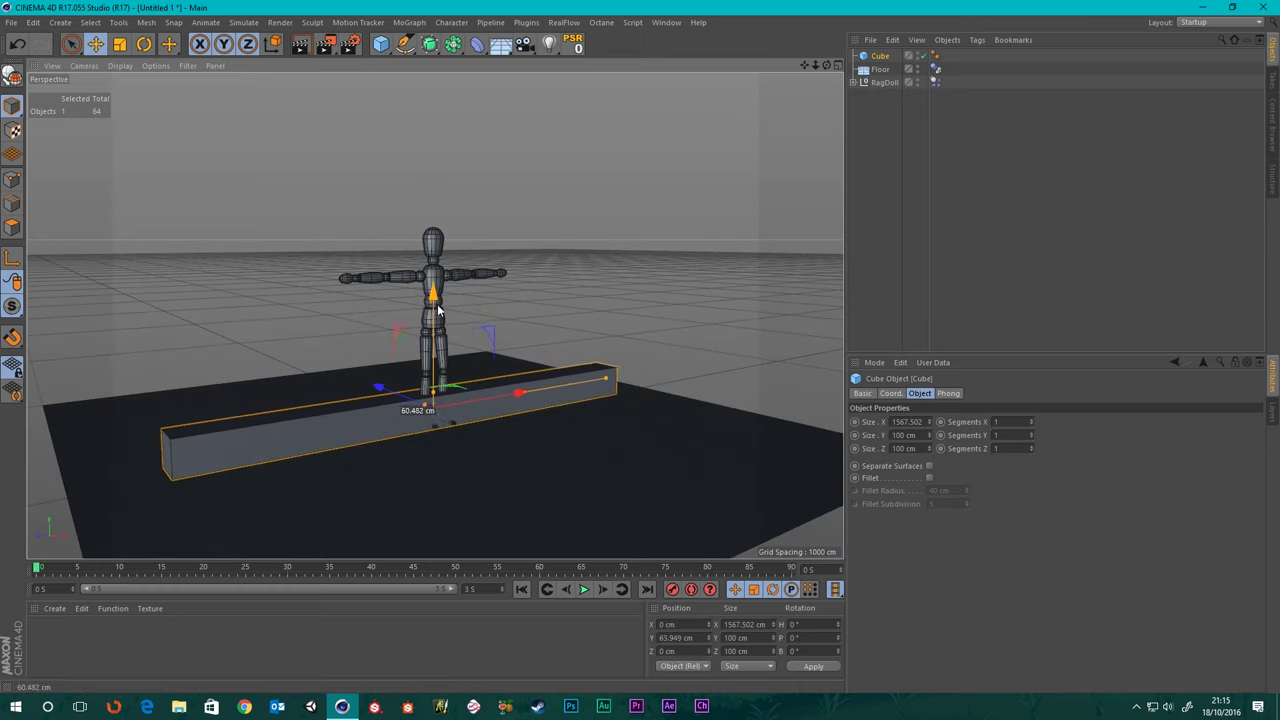
alt+drag(320, 416, 344, 456)
scroll(400, 403, up, 3)
scroll(346, 452, down, 5)
alt+drag(408, 412, 316, 538)
- Create a pure white material with Reflectance disabled and a colour value of 100%, and apply it to the cube
double_click(114, 659)
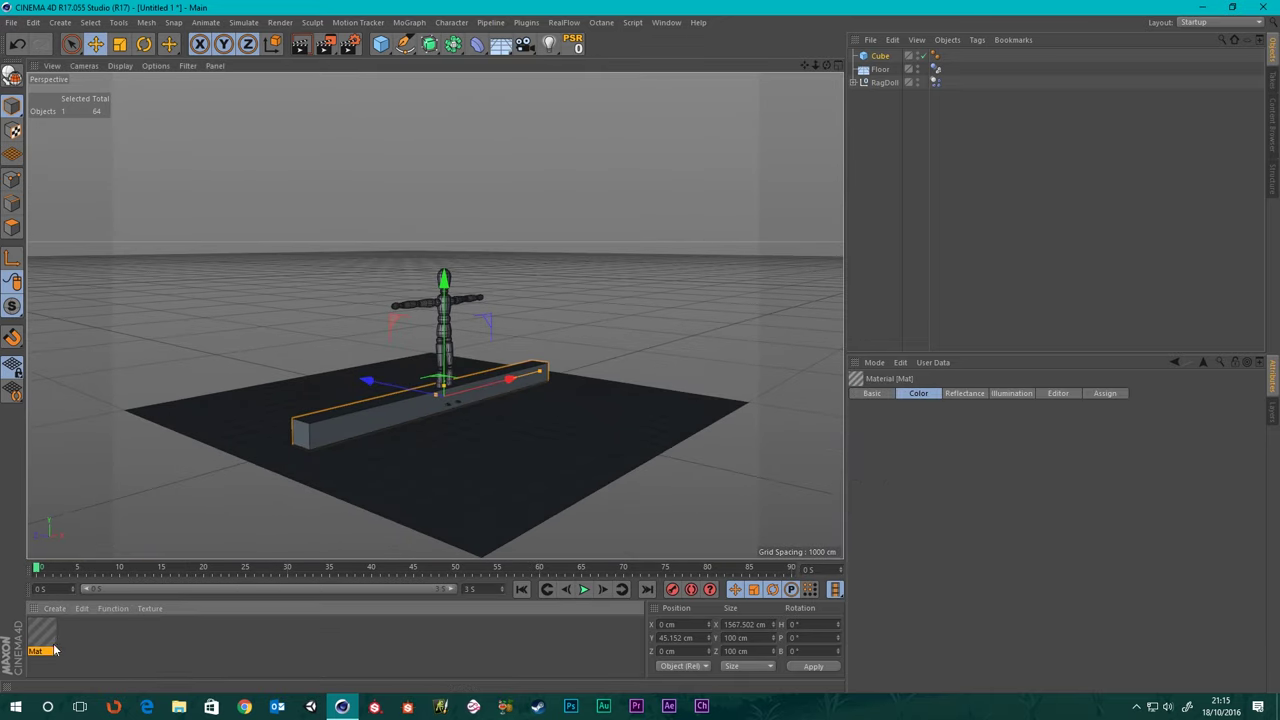
double_click(41, 632)
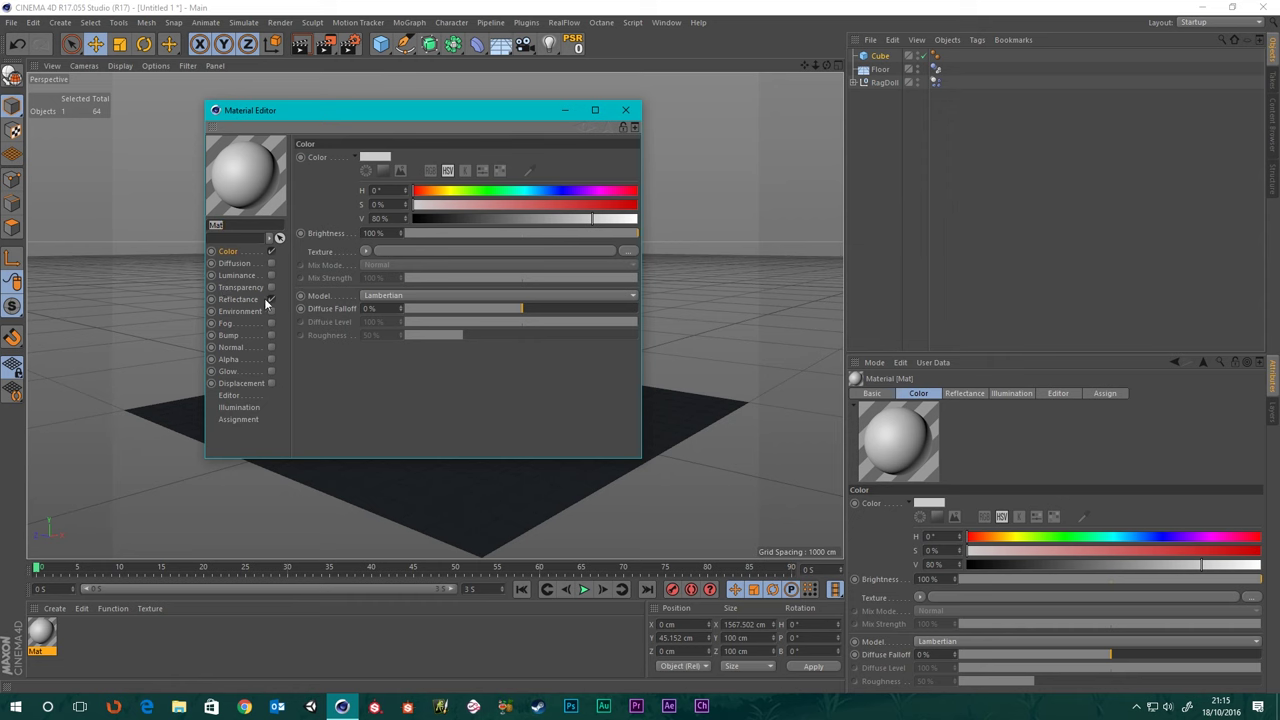
click(271, 299)
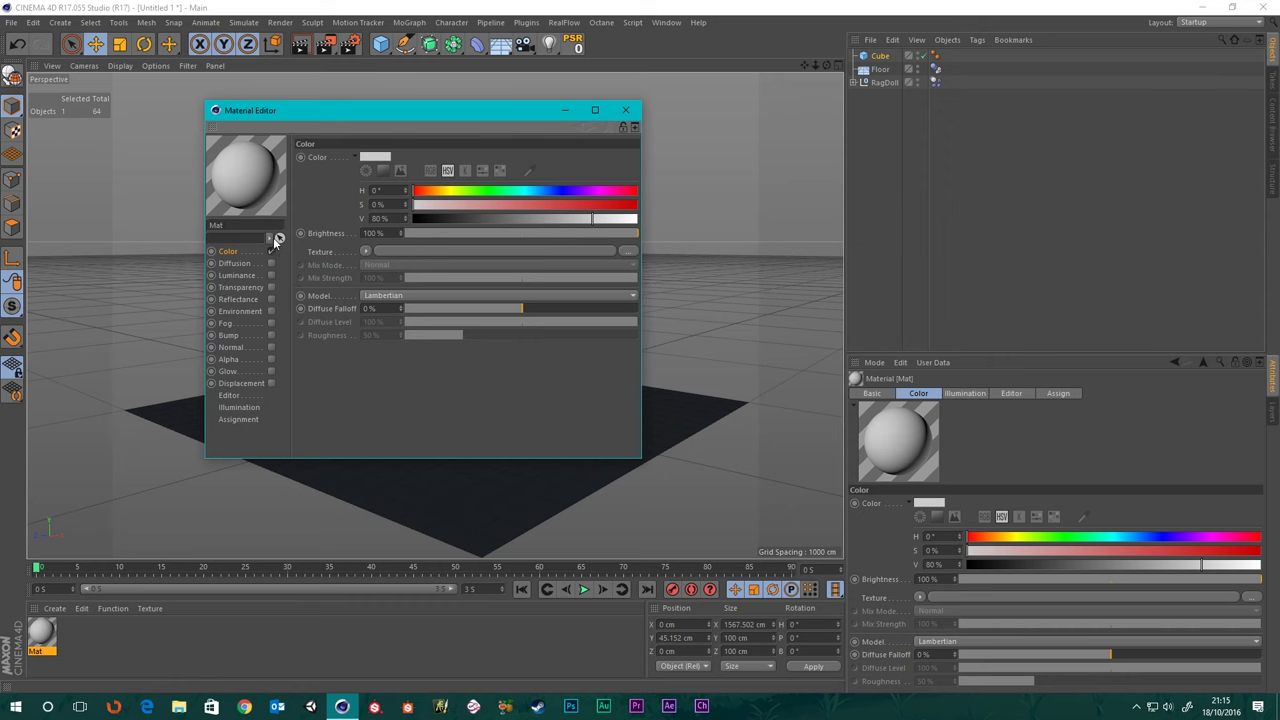
click(377, 158)
drag(448, 193, 468, 185)
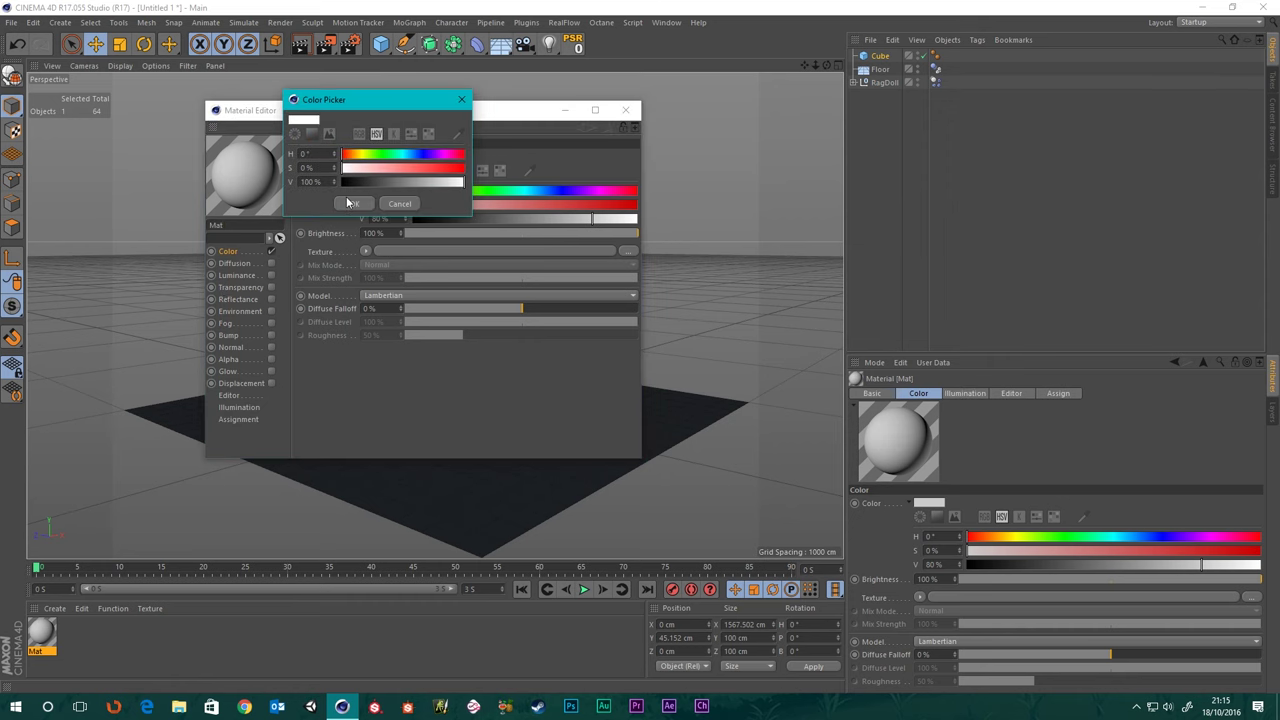
click(354, 203)
click(626, 111)
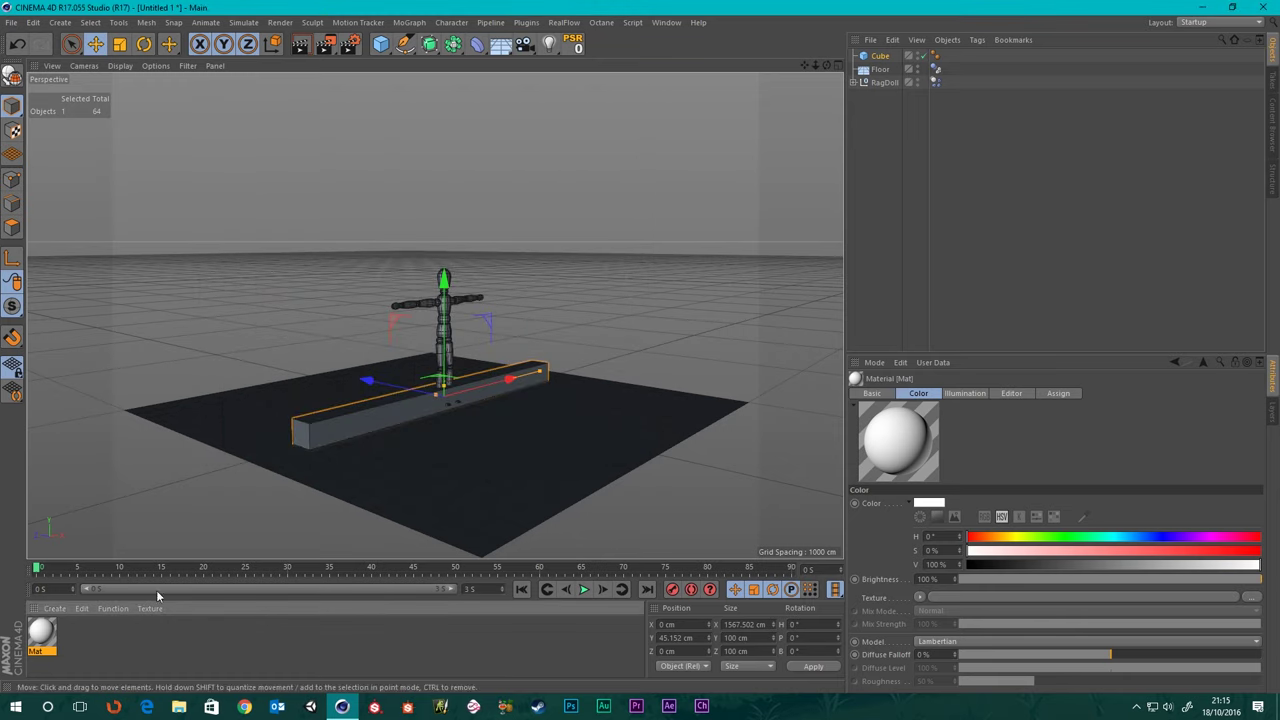
drag(229, 455, 332, 424)
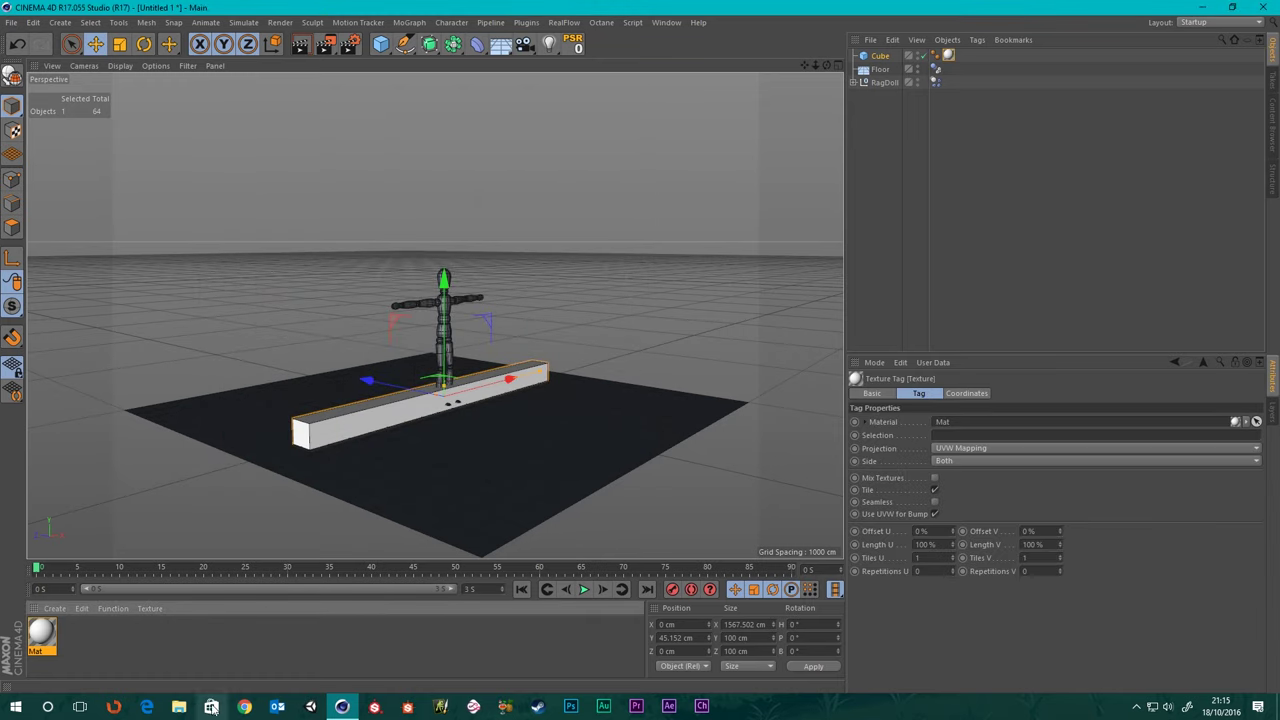
- Create a second material and replace its Default Specular reflectance layer with a GGX layer
double_click(162, 653)
double_click(41, 632)
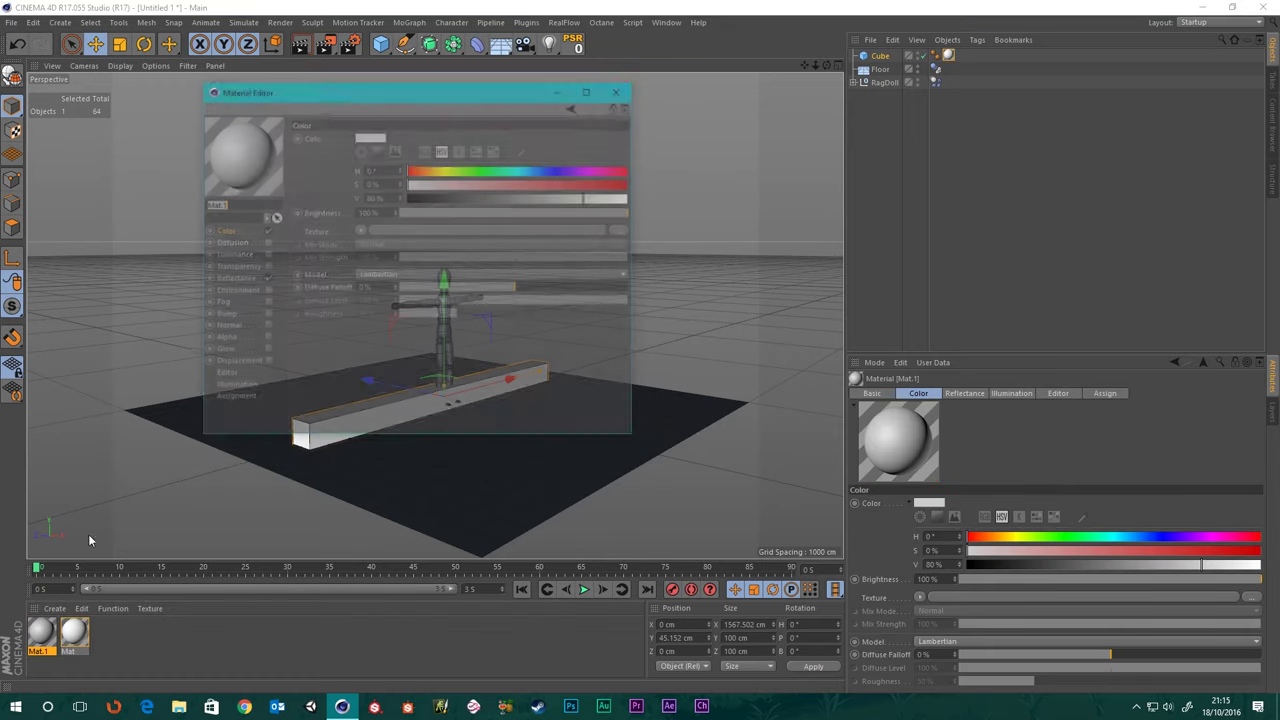
click(266, 278)
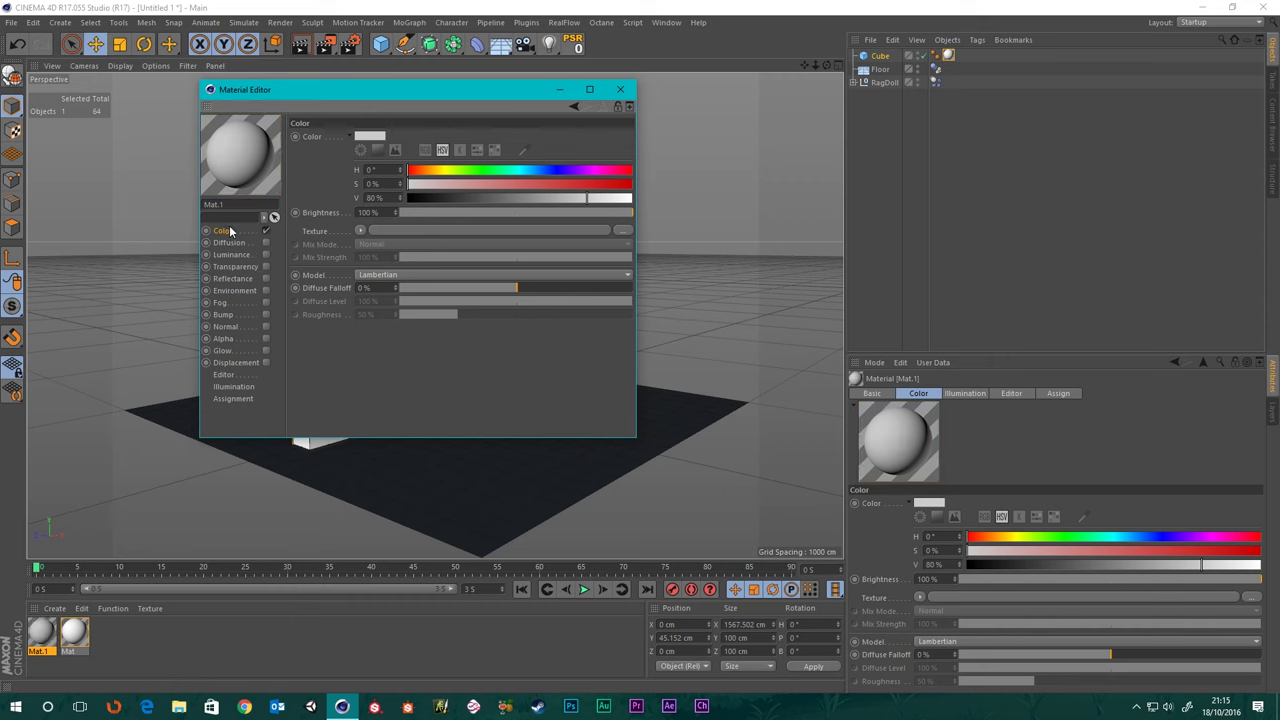
click(266, 278)
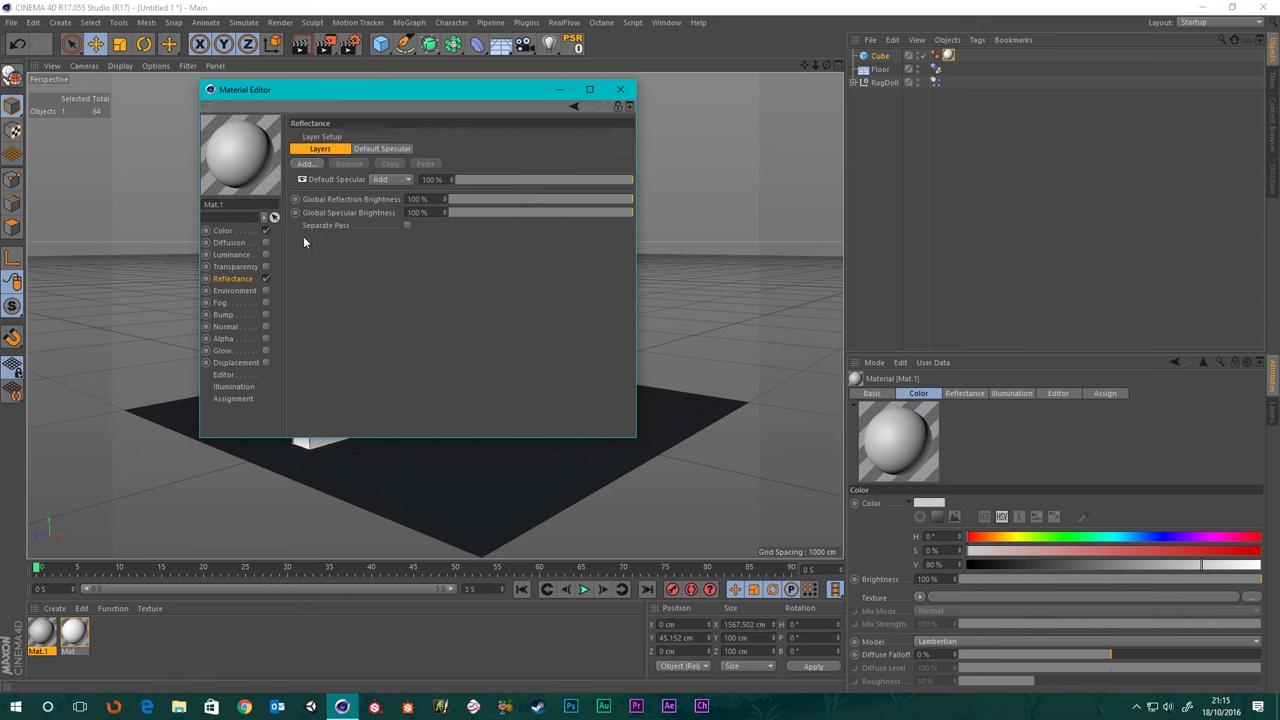
click(348, 164)
click(308, 164)
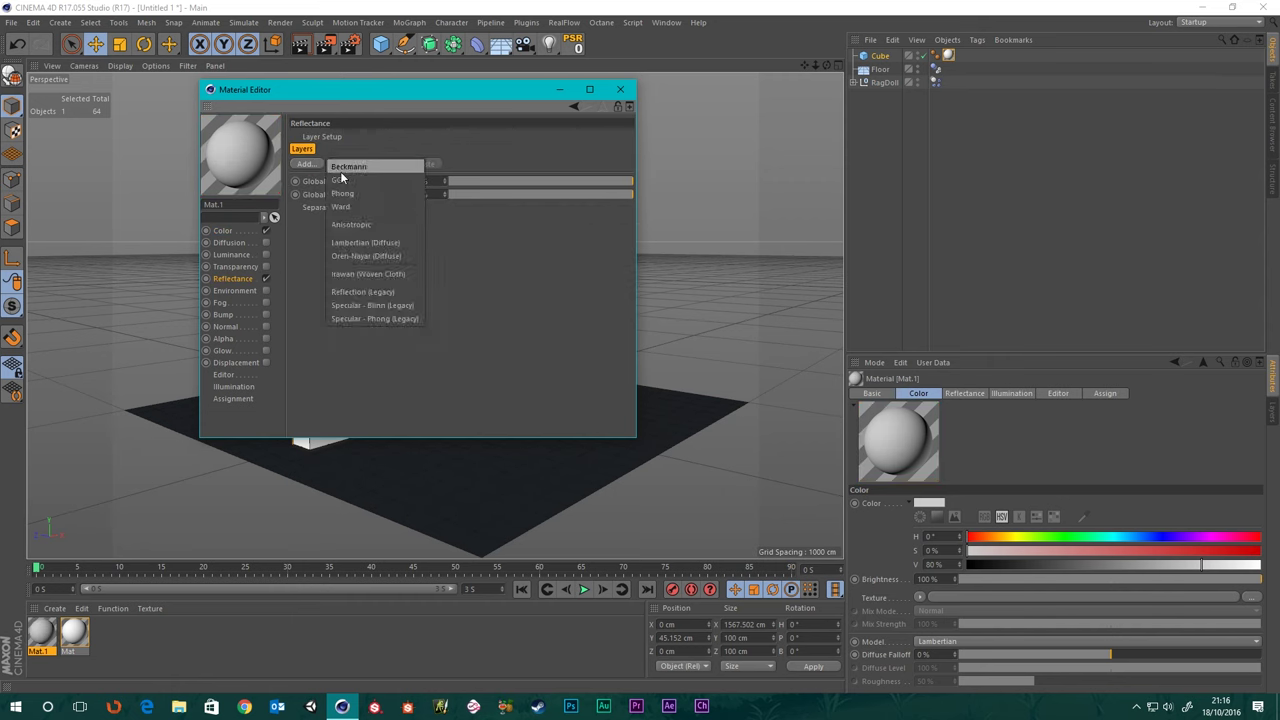
click(341, 180)
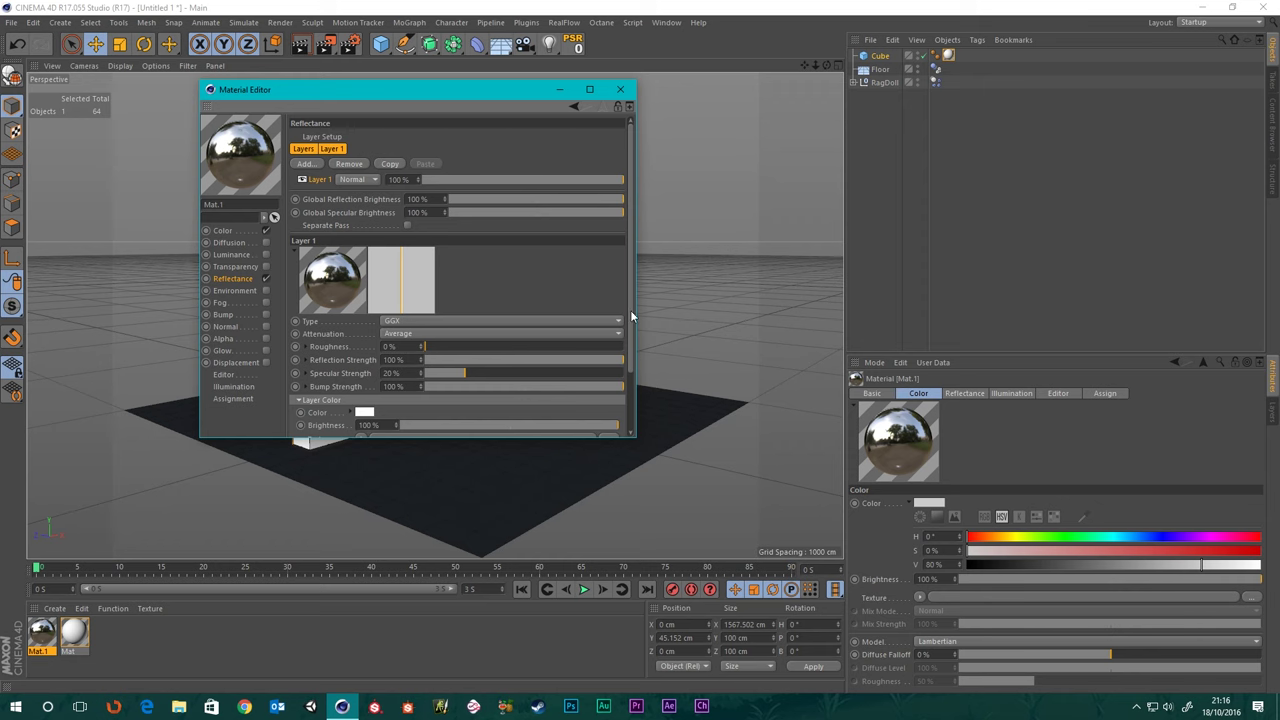
- Set the GGX layer's Fresnel to Dielectric on the second material
scroll(631, 317, down, 2)
scroll(385, 394, down, 2)
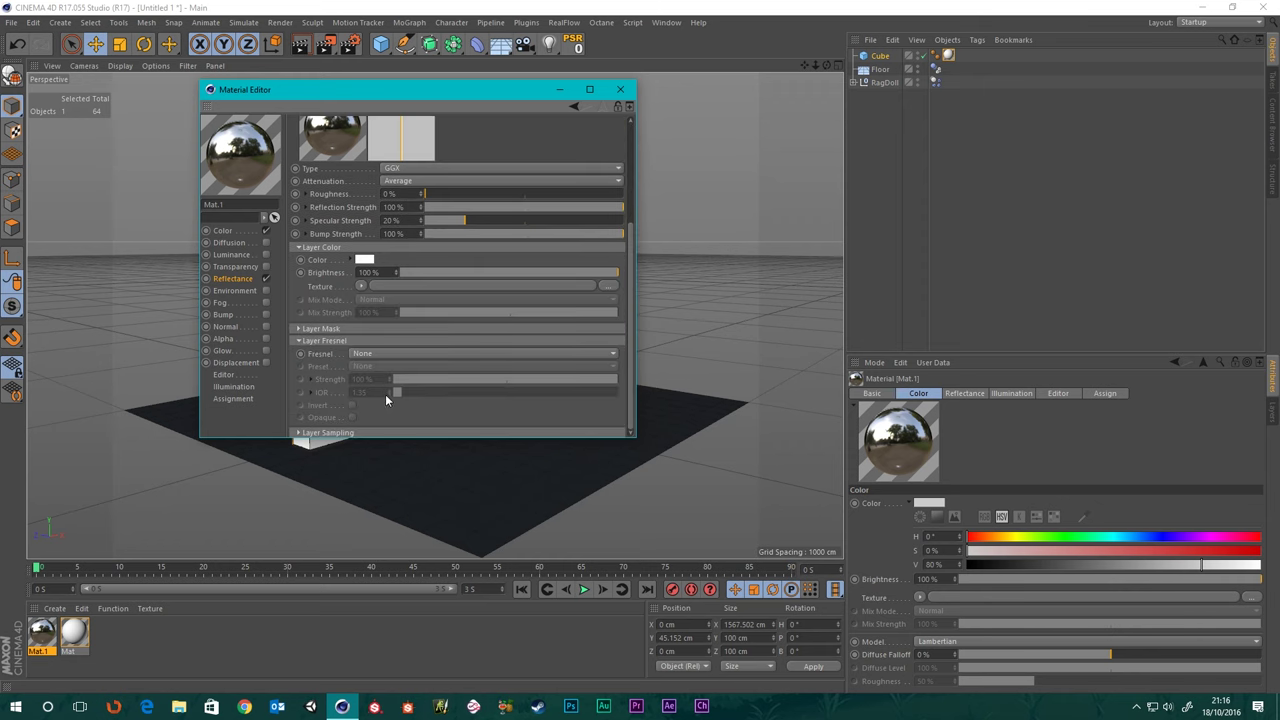
click(373, 353)
click(376, 368)
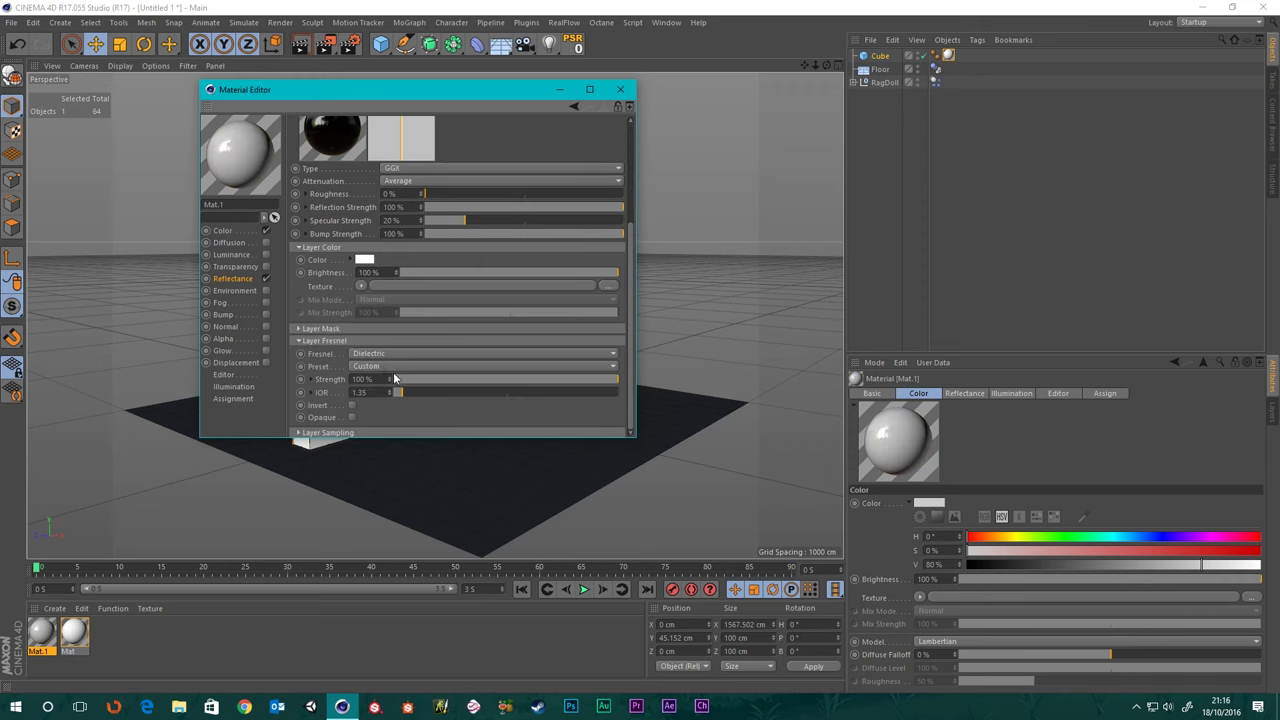
drag(628, 362, 641, 233)
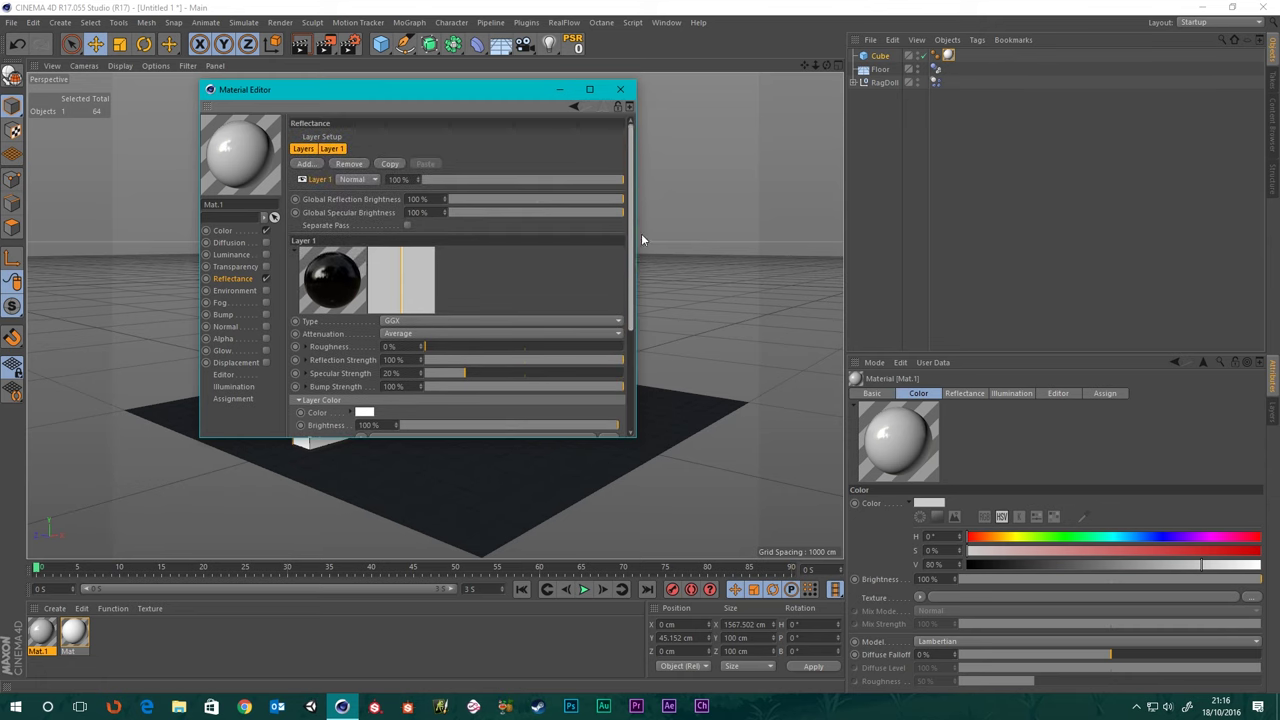
- Make the second material red by setting its colour saturation to 100%, and apply it to the RagDoll
click(221, 231)
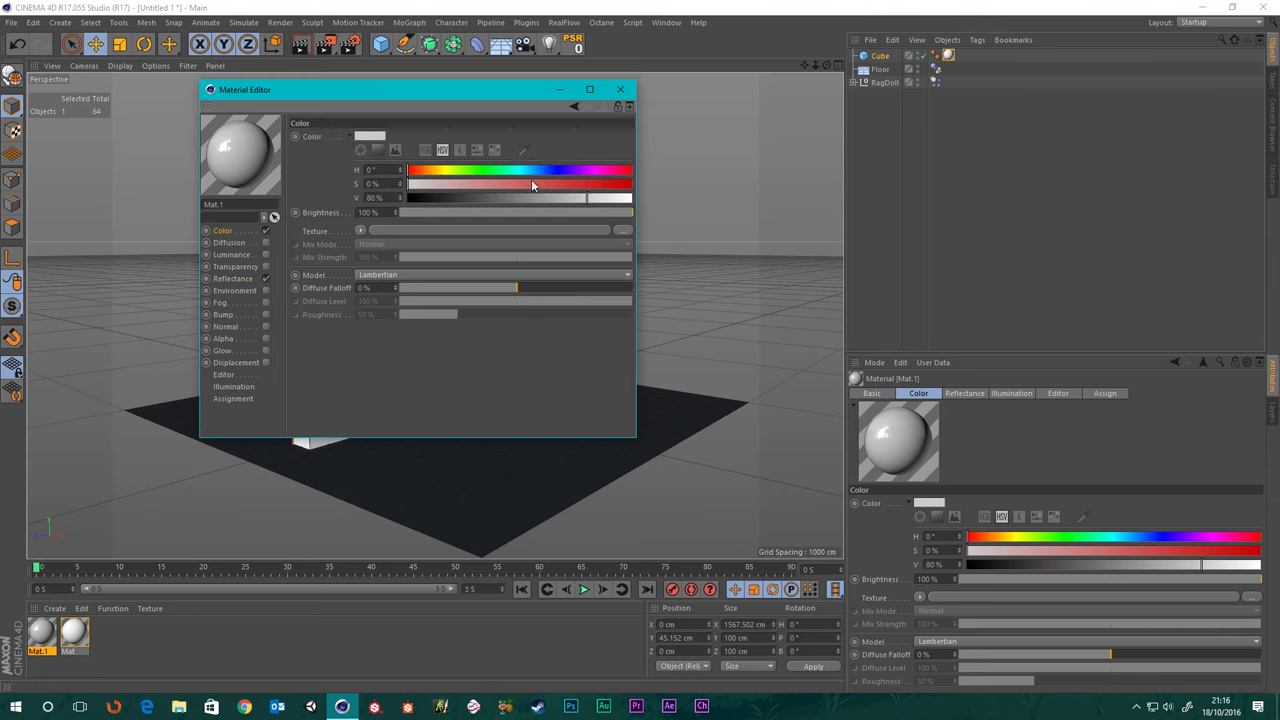
drag(531, 184, 822, 182)
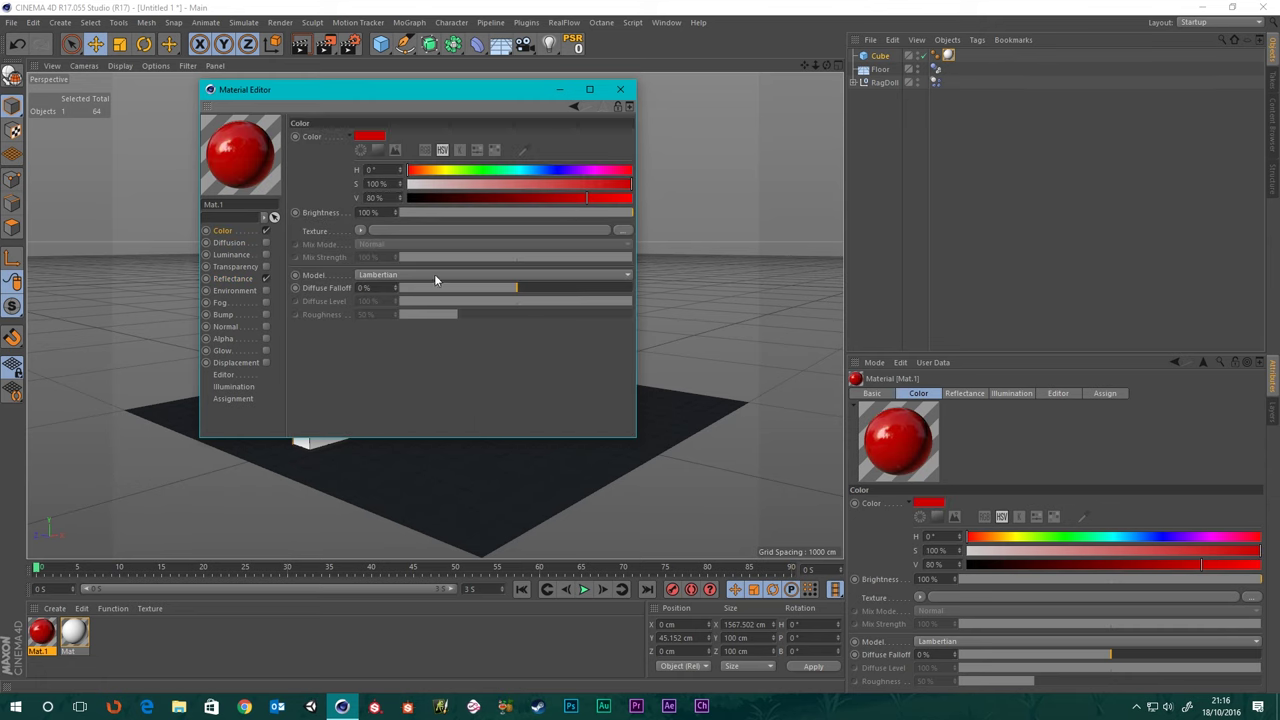
click(620, 89)
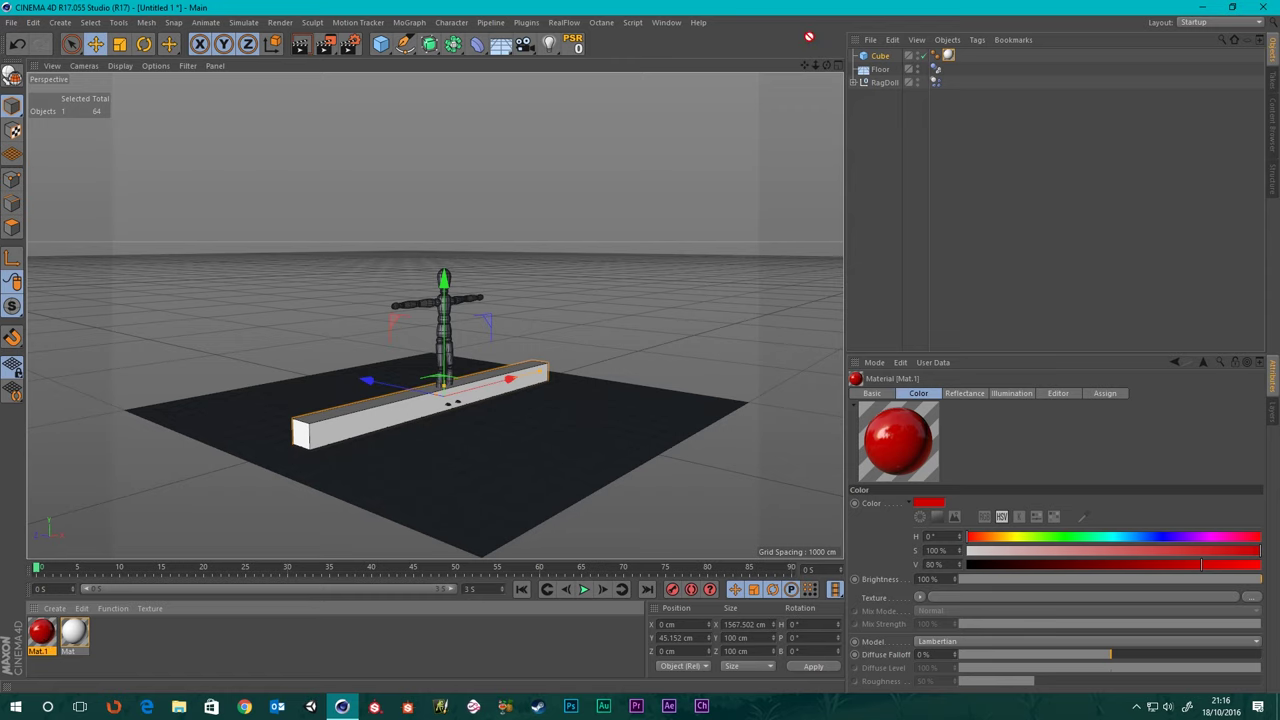
drag(876, 86, 881, 84)
scroll(397, 321, up, 6)
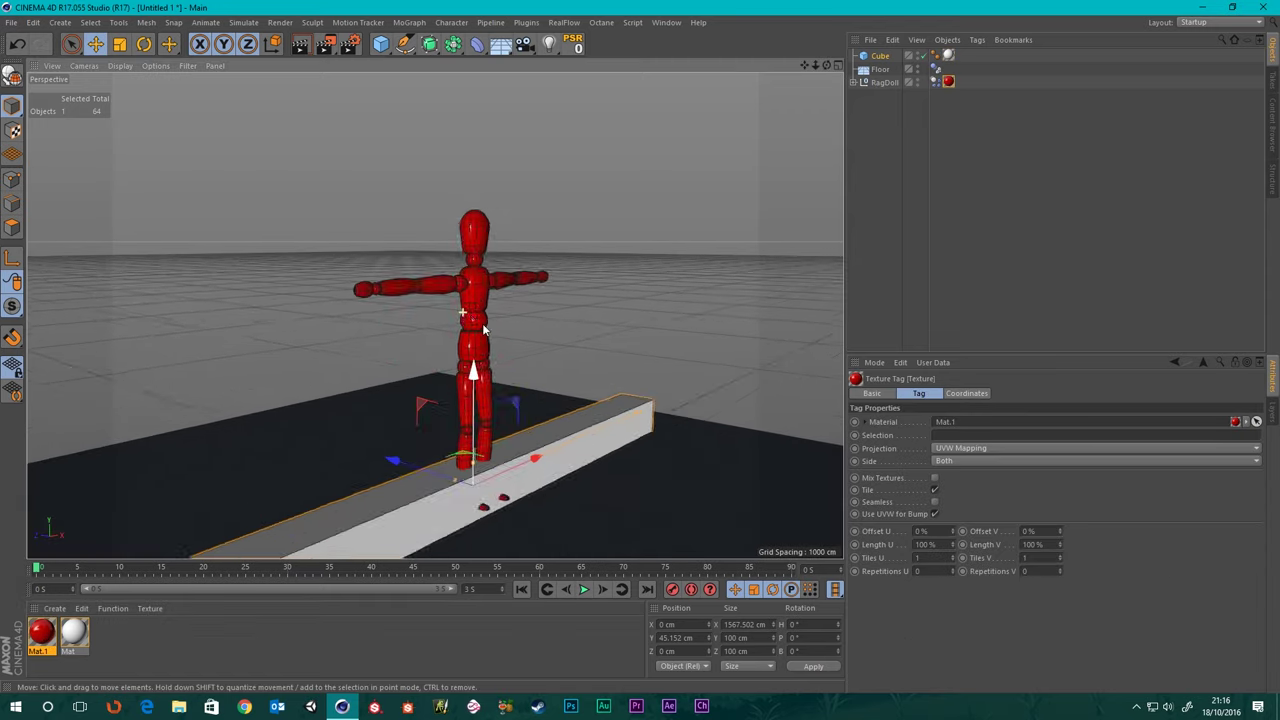
alt+drag(463, 327, 425, 332)
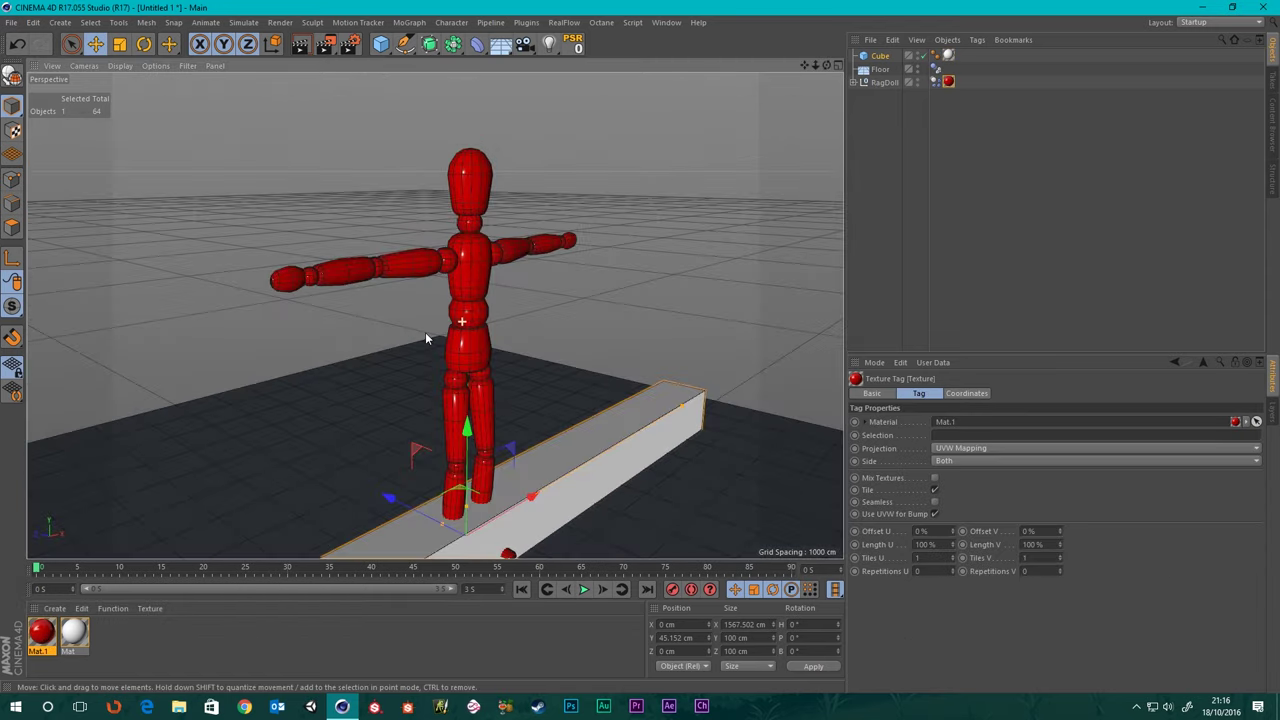
- Add a MoGraph Cloner and make the Cube its child
scroll(425, 334, down, 6)
click(631, 289)
scroll(536, 326, up, 5)
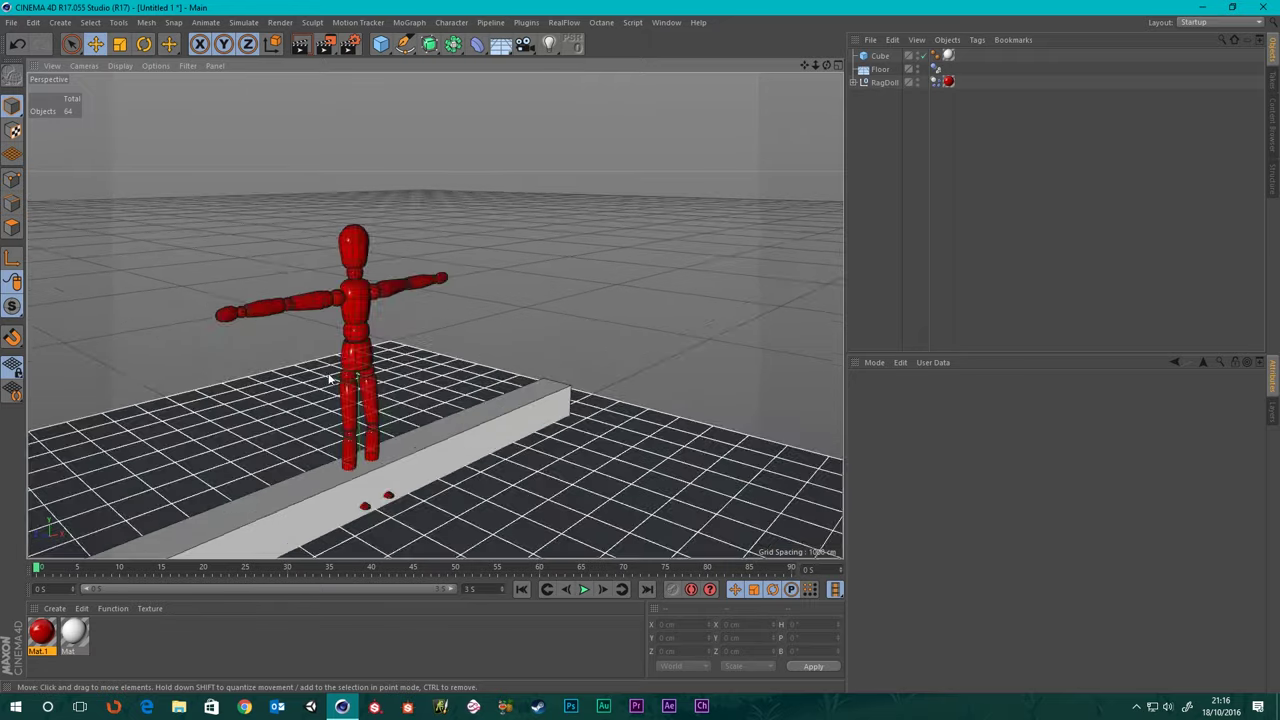
scroll(330, 371, up, 2)
alt+drag(439, 265, 451, 306)
scroll(451, 306, down, 5)
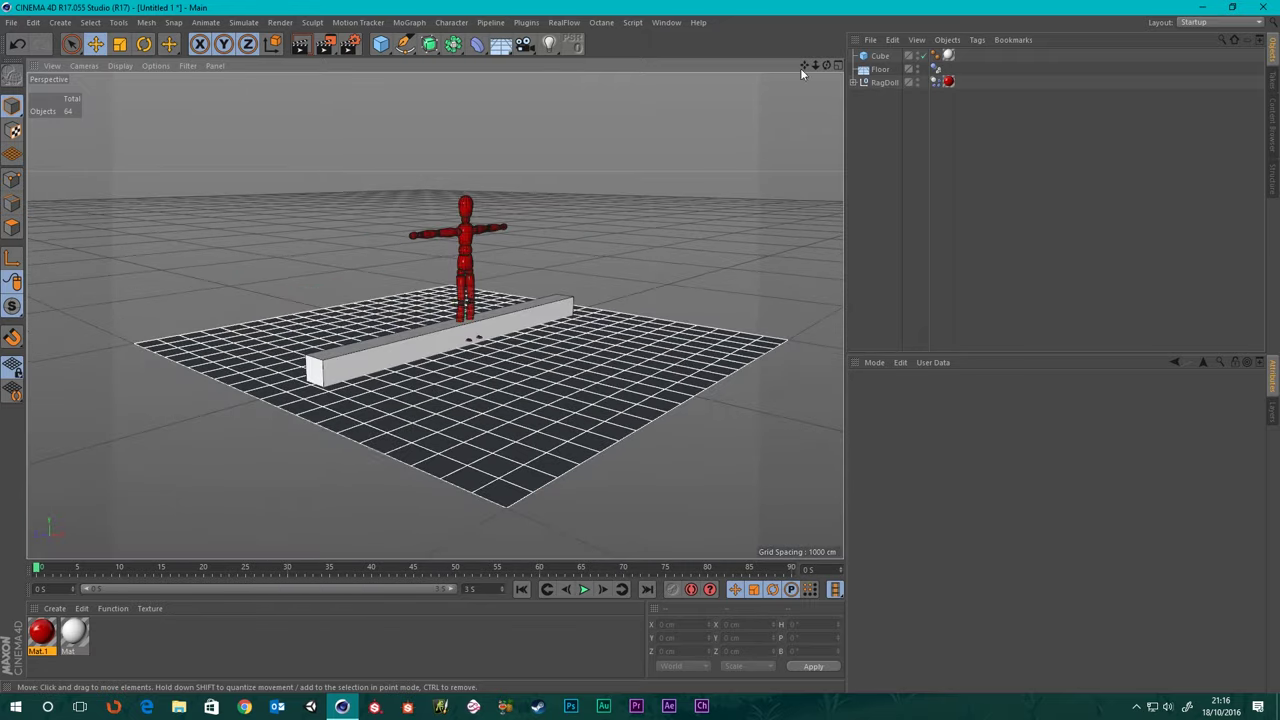
click(881, 56)
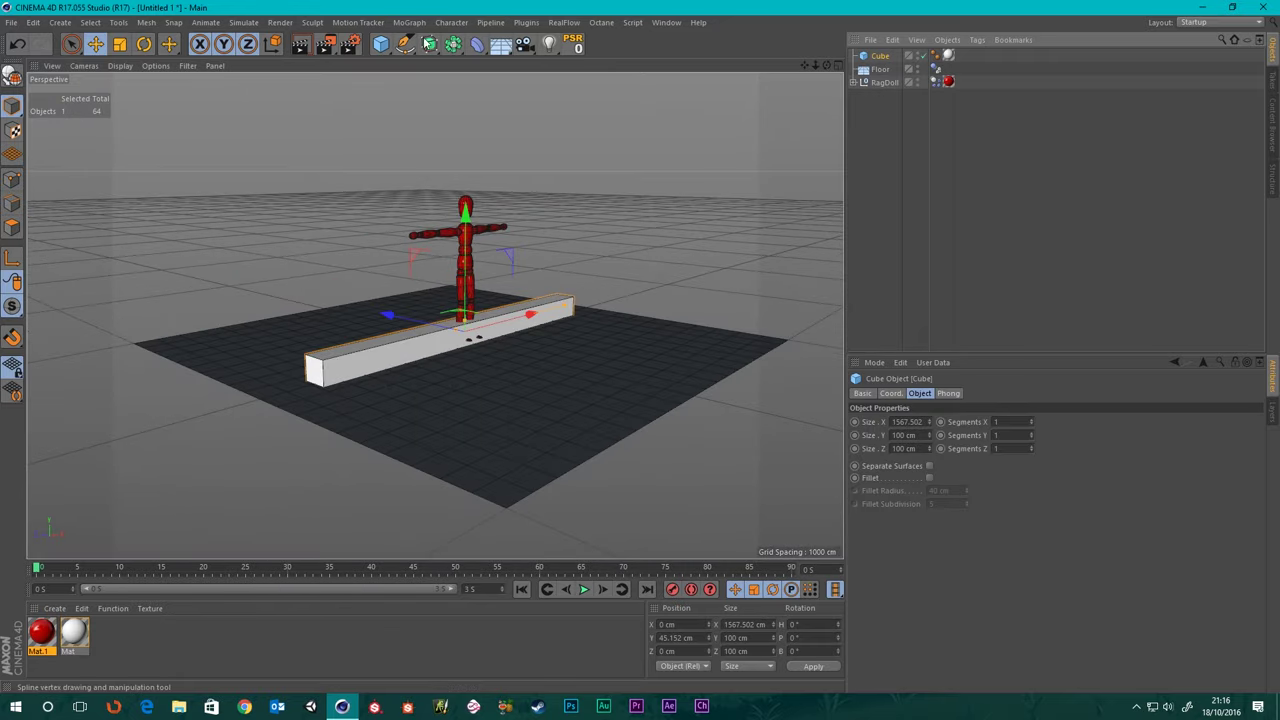
alt+drag(766, 94, 409, 383)
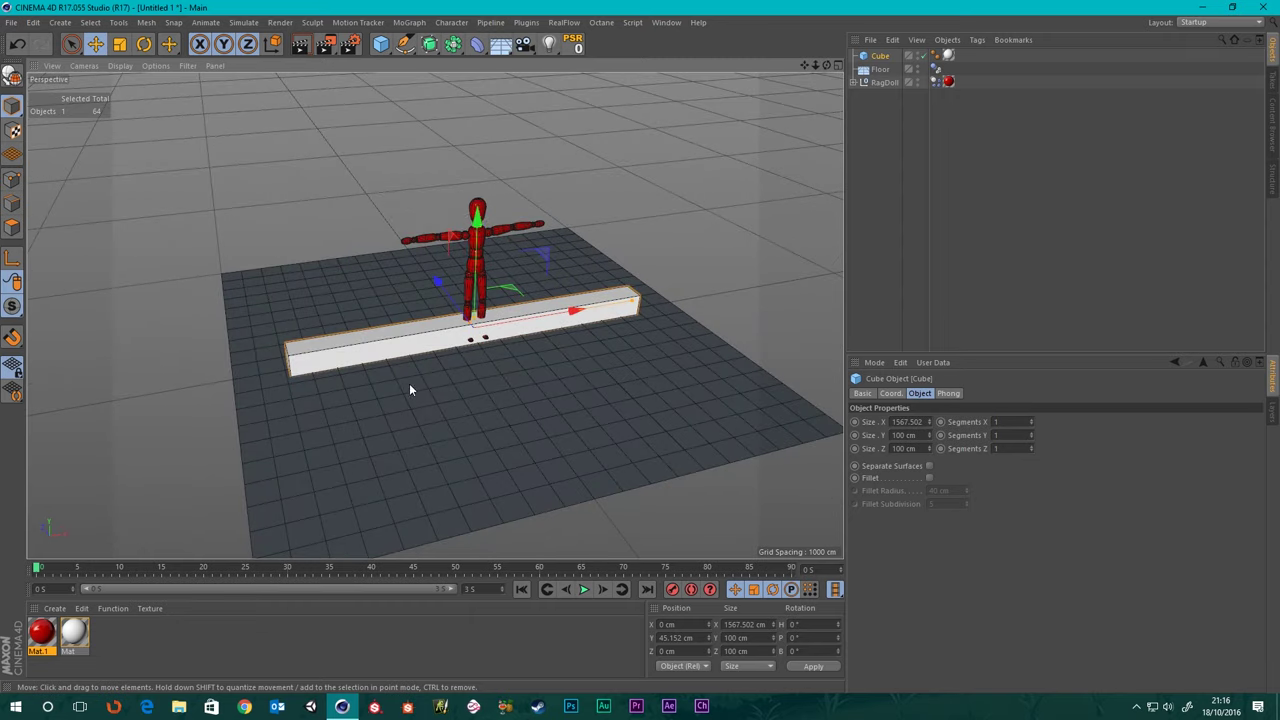
scroll(474, 288, up, 3)
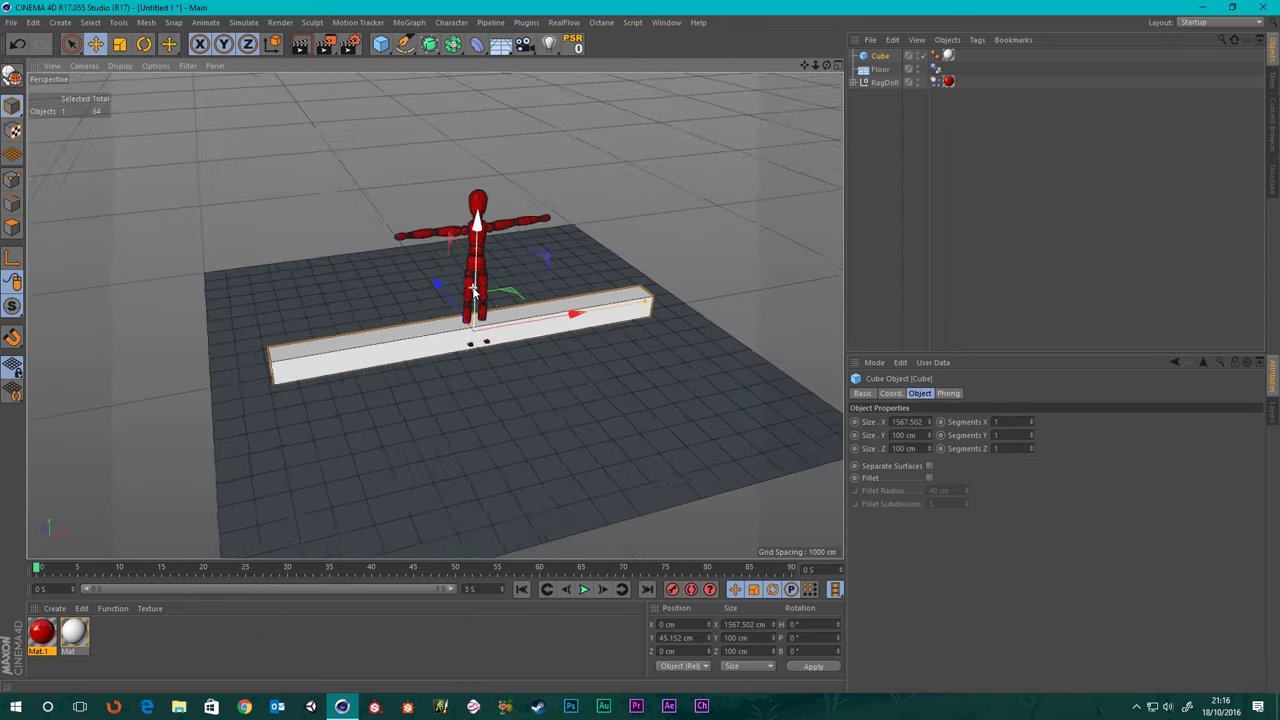
click(418, 24)
click(425, 124)
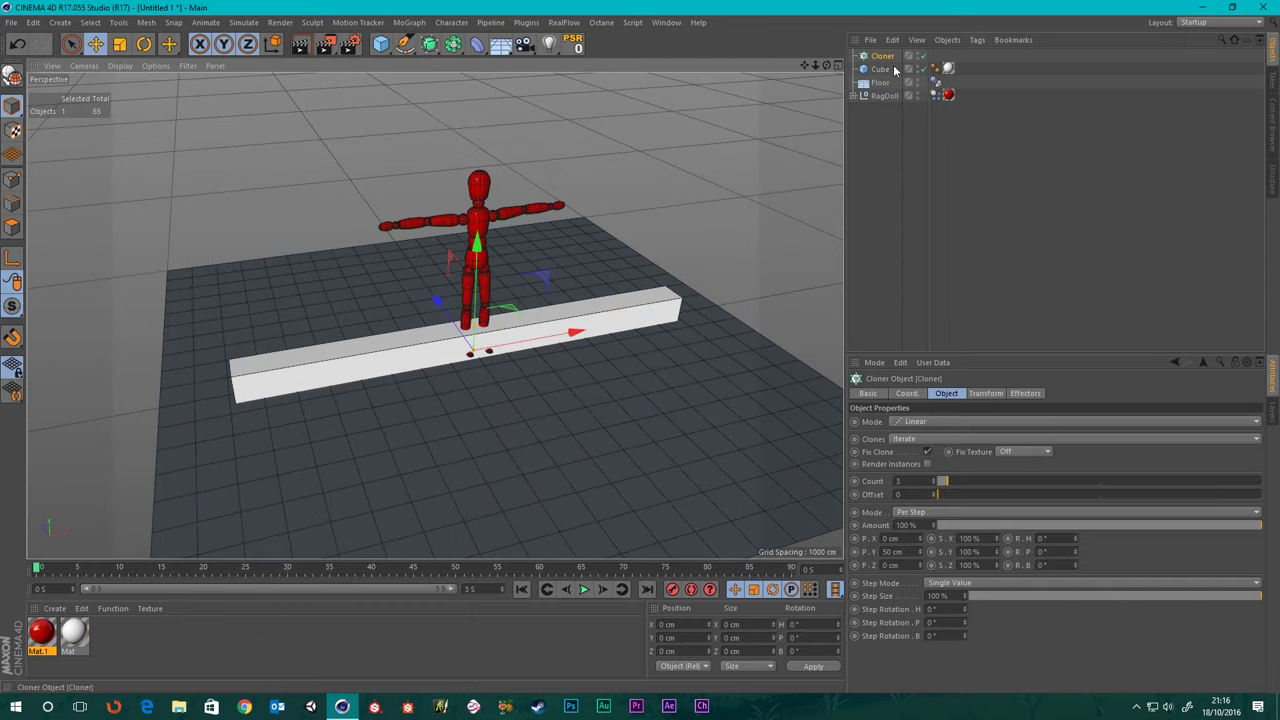
drag(895, 70, 884, 57)
- Set the Cloner's Y position offset per step to 97 cm
scroll(357, 322, down, 3)
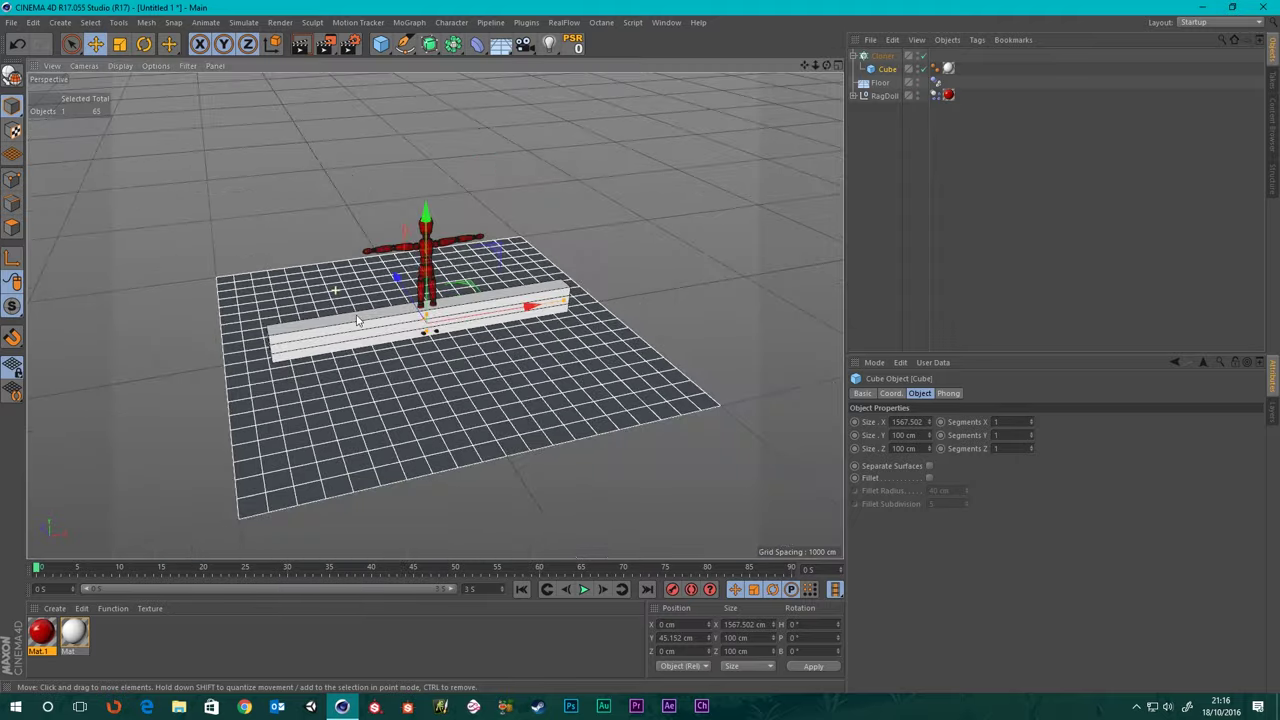
alt+drag(357, 322, 511, 282)
scroll(332, 306, up, 3)
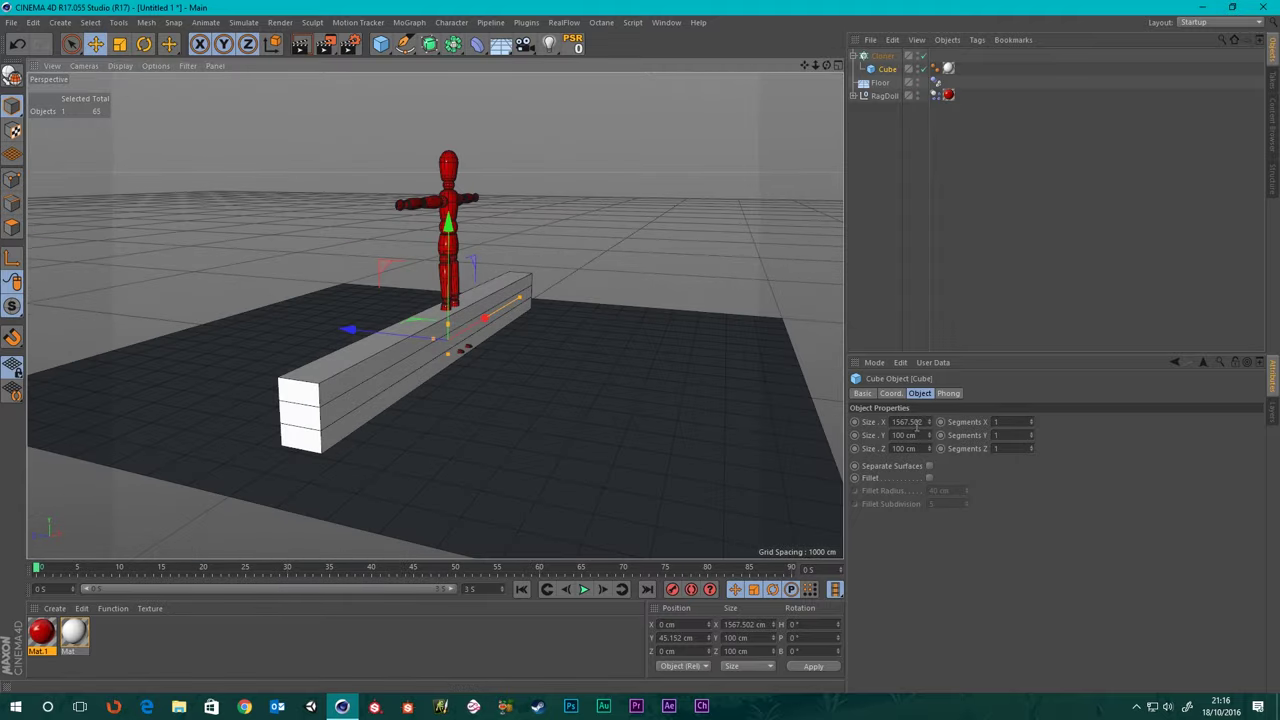
click(875, 55)
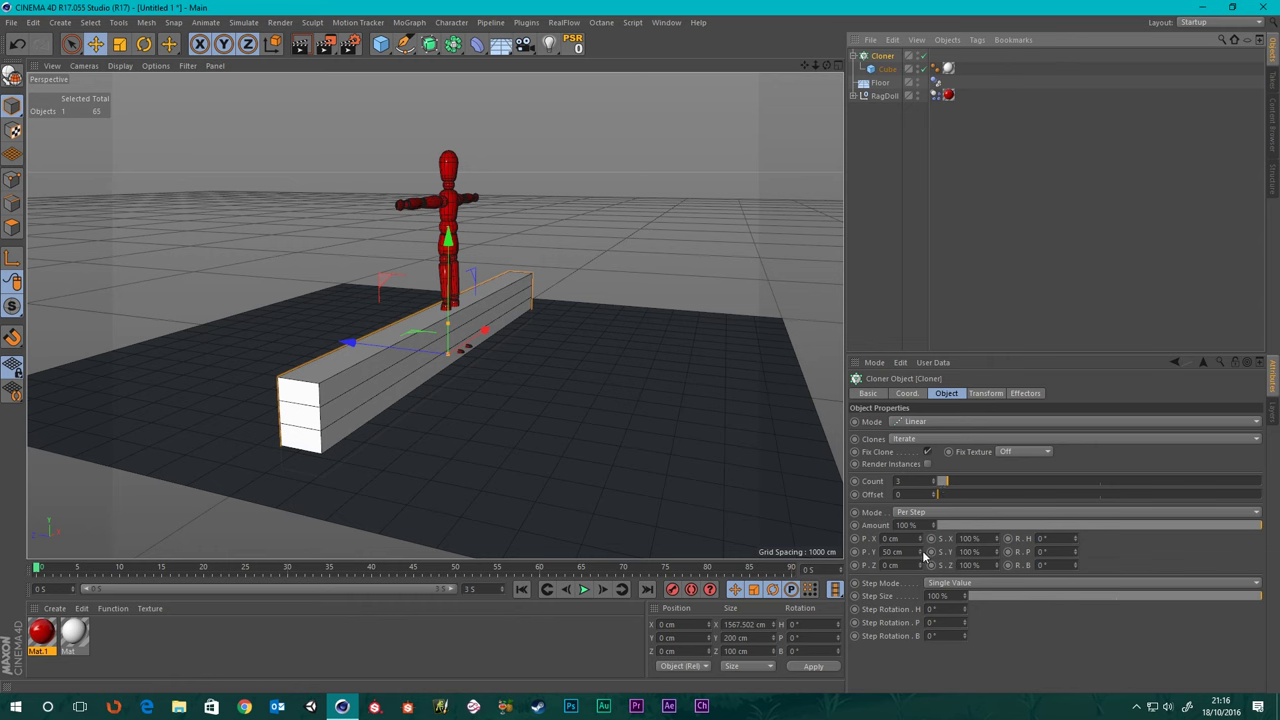
drag(921, 552, 985, 552)
drag(919, 551, 919, 688)
drag(919, 551, 919, 548)
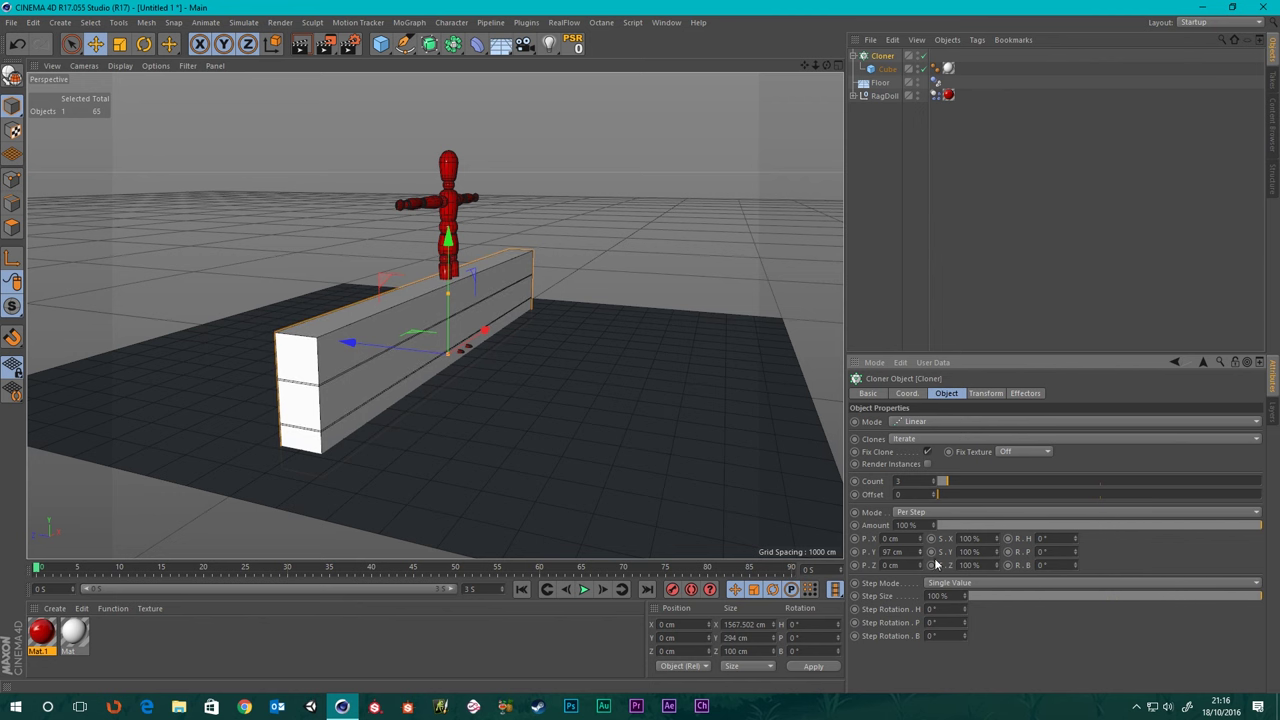
- Offset the clones by 93 cm per step in Z and set the Cloner's count to 19 to form a staircase
alt+drag(497, 486, 355, 412)
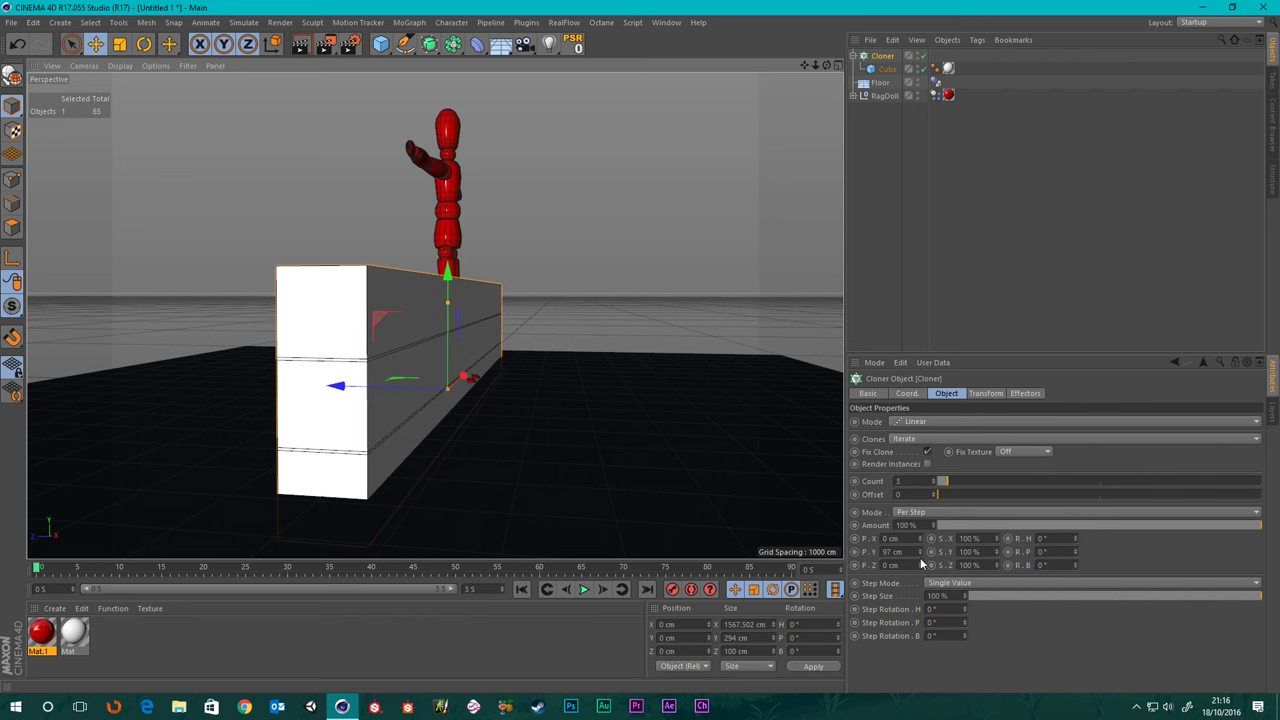
drag(922, 567, 980, 567)
alt+right_drag(494, 462, 363, 366)
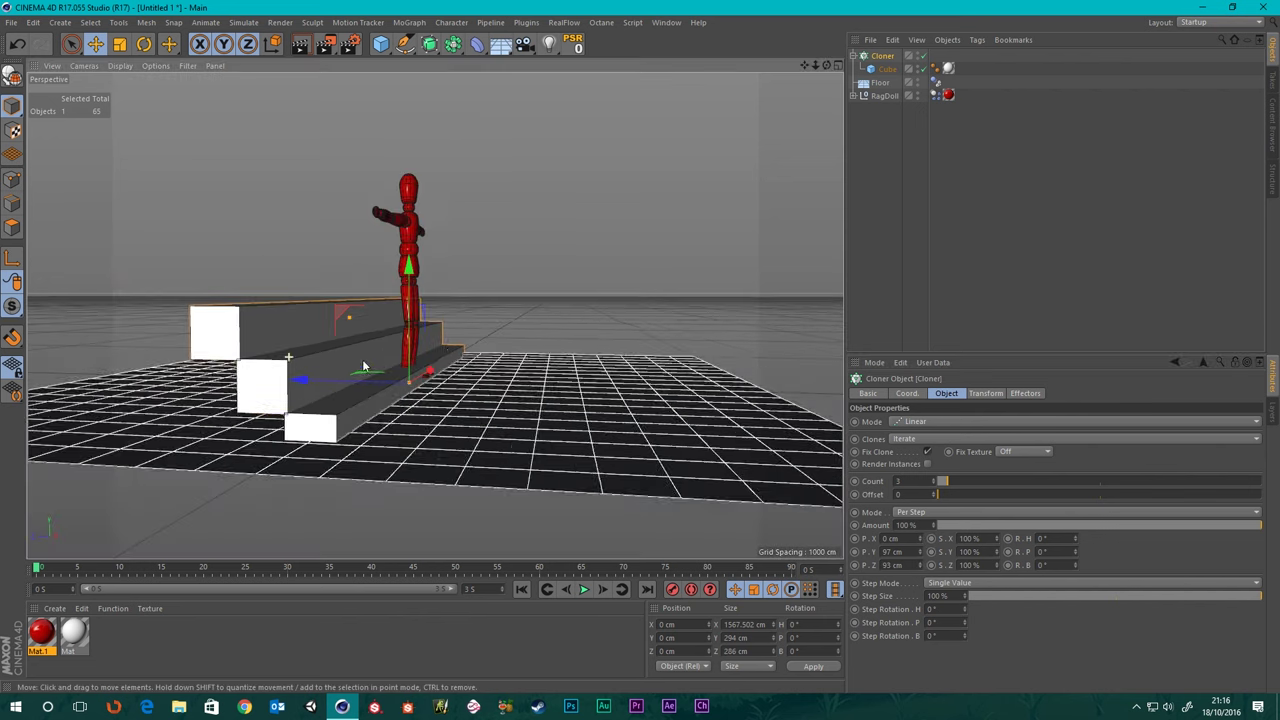
alt+drag(637, 353, 730, 335)
drag(966, 487, 999, 481)
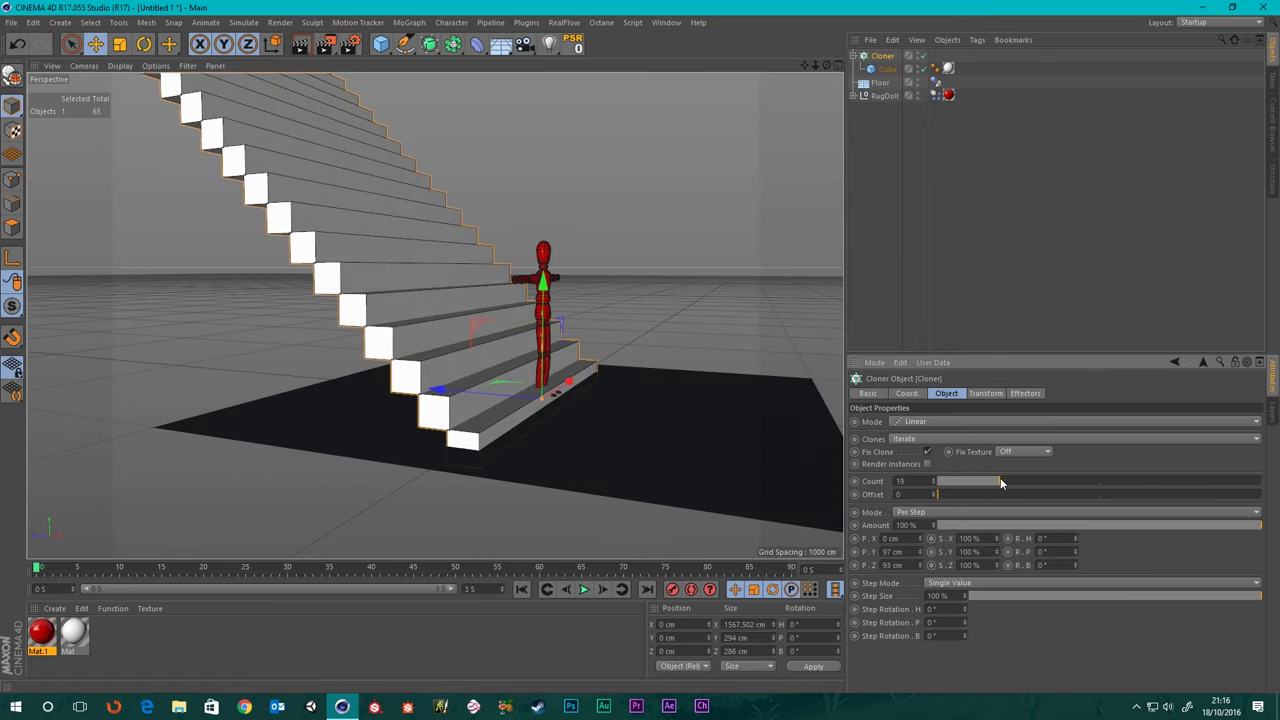
scroll(441, 245, down, 3)
- Raise the Cloner to about 38 cm in Y
alt+middle_drag(441, 245, 481, 264)
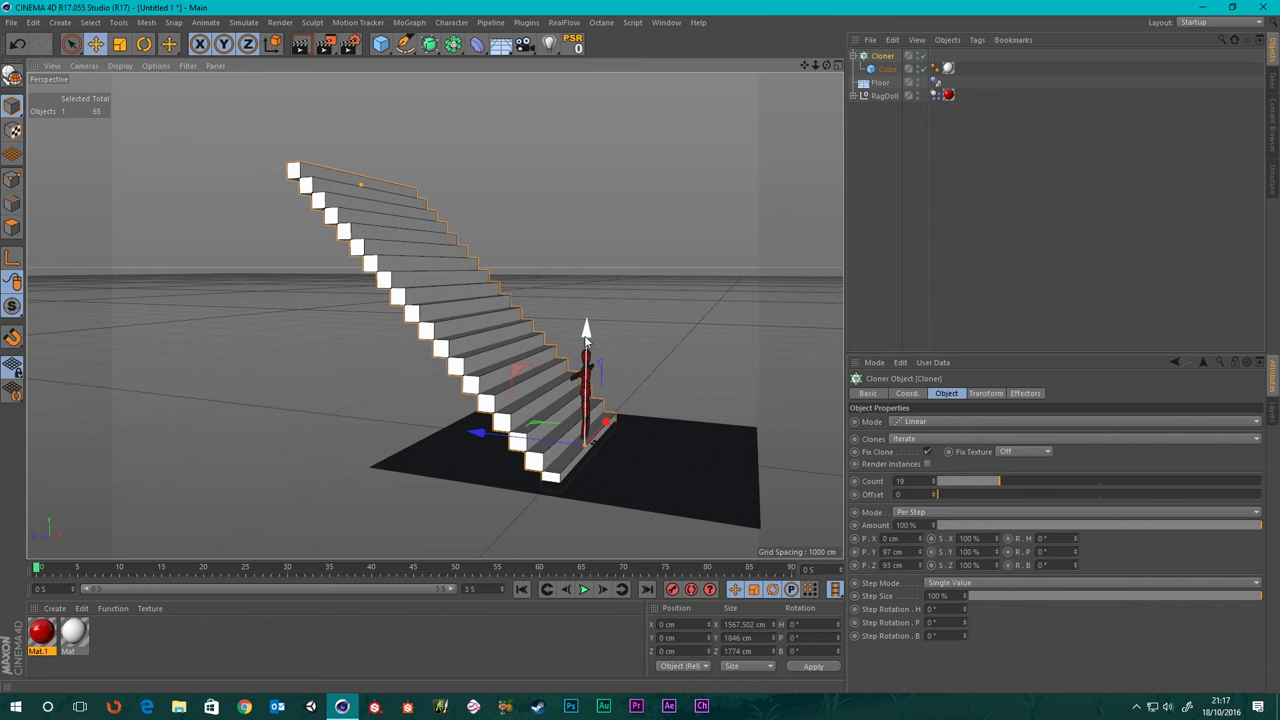
drag(589, 340, 589, 334)
scroll(554, 426, up, 2)
- Move the RagDoll up to the top of the staircase, at about 1791 cm in Y and 1583 cm in Z
alt+drag(554, 426, 527, 456)
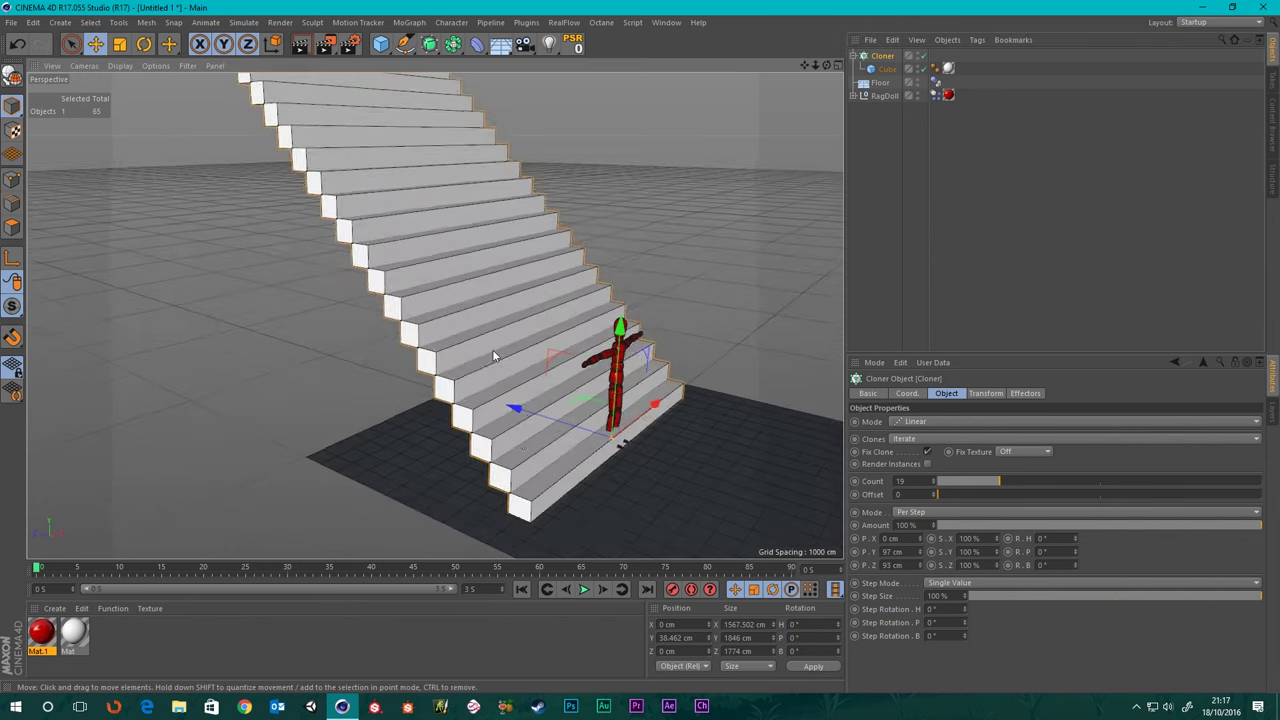
scroll(499, 290, down, 3)
alt+drag(490, 210, 597, 30)
click(899, 95)
alt+drag(573, 397, 321, 319)
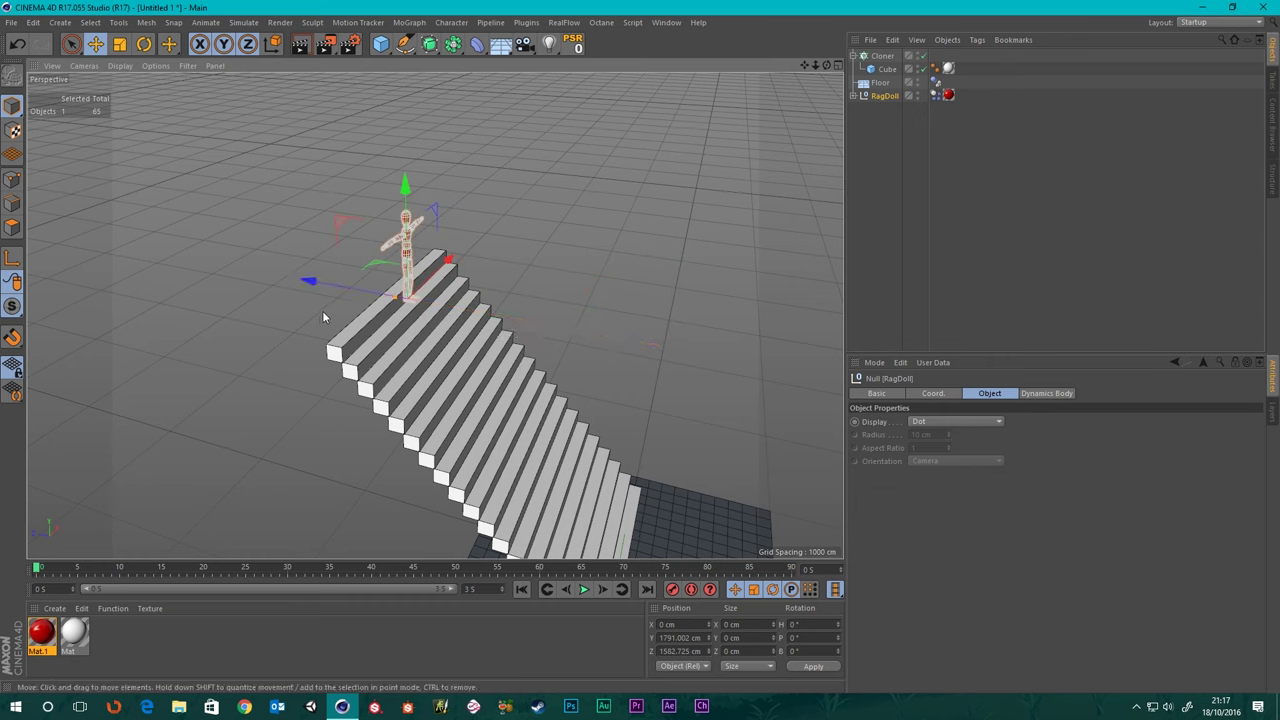
- Increase the Cloner's count to 32 and raise the RagDoll to about 2706 cm in Y
click(882, 55)
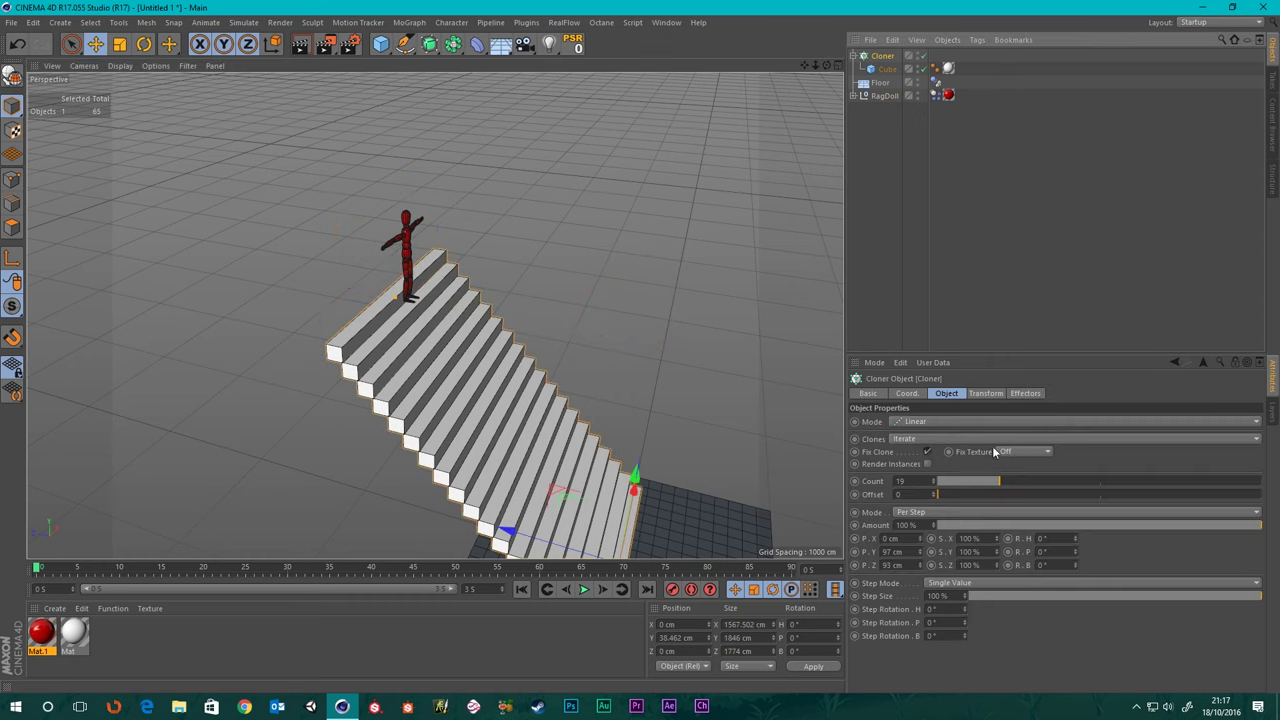
drag(996, 481, 1041, 475)
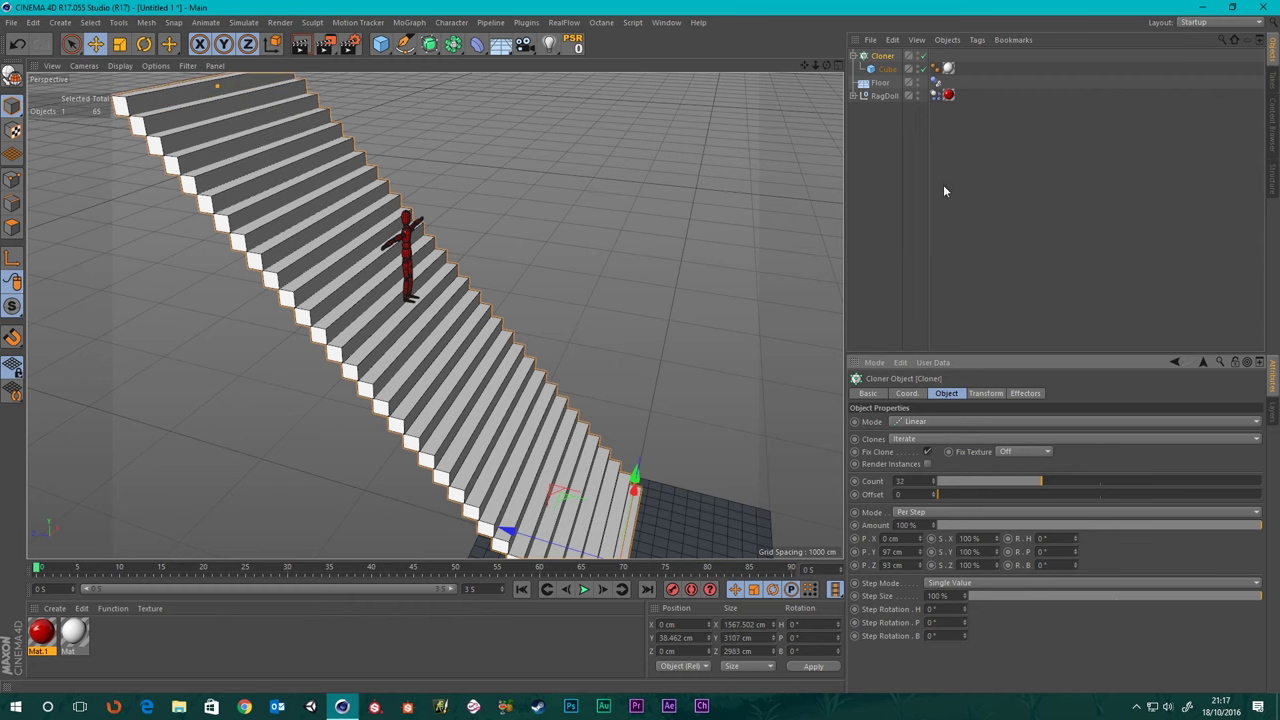
click(889, 96)
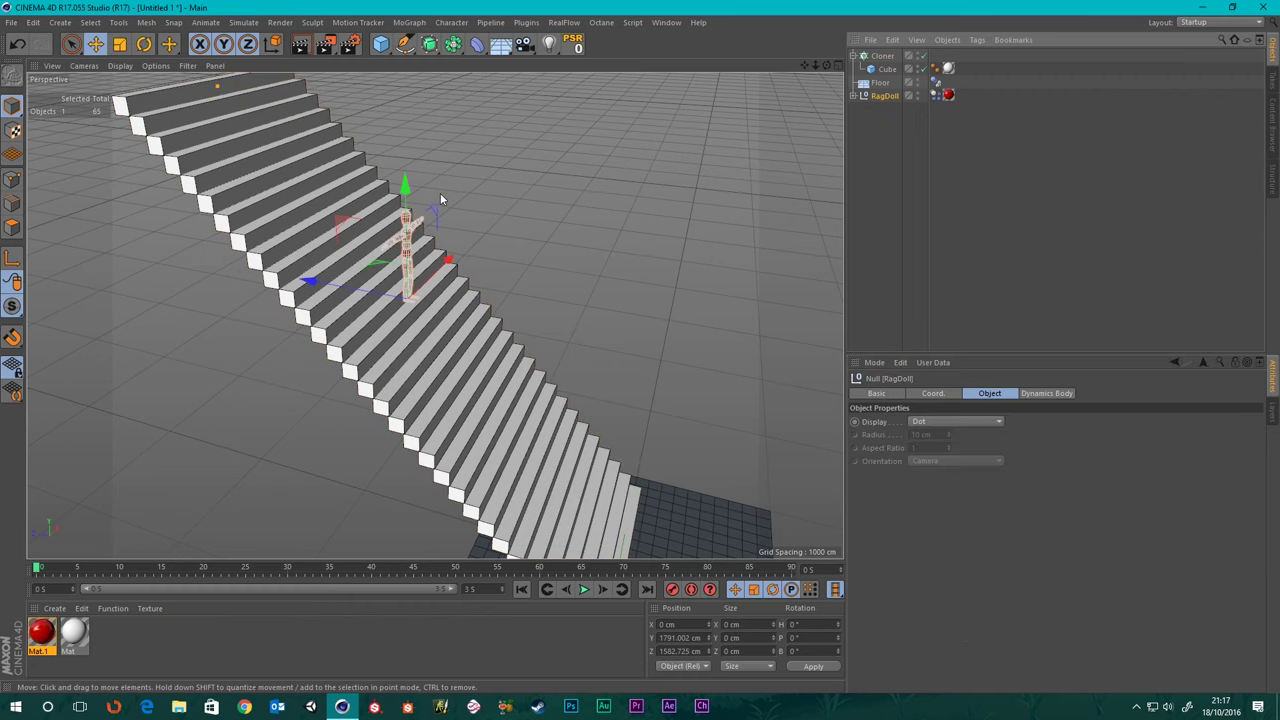
drag(405, 192, 399, 40)
- In the Right view, place the RagDoll at the top of the longer staircase, at about 3091 cm in Y and 2746 cm in Z
middle_click(502, 320)
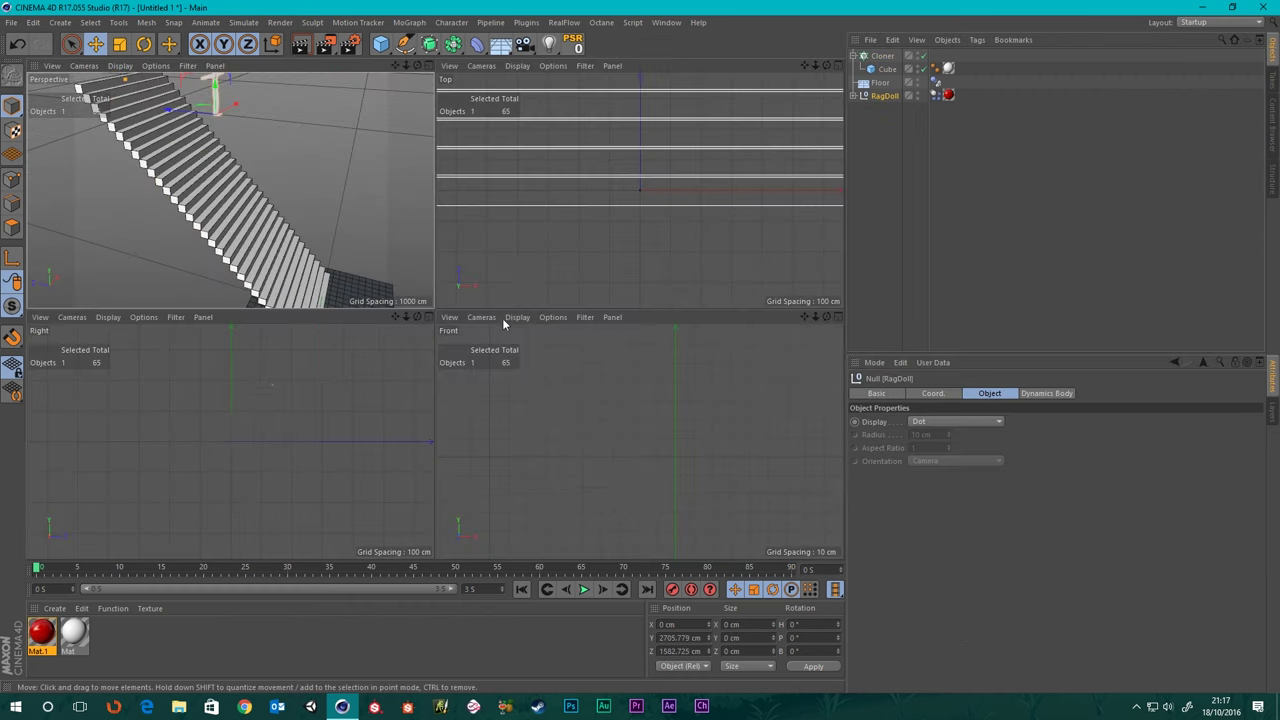
middle_click(158, 408)
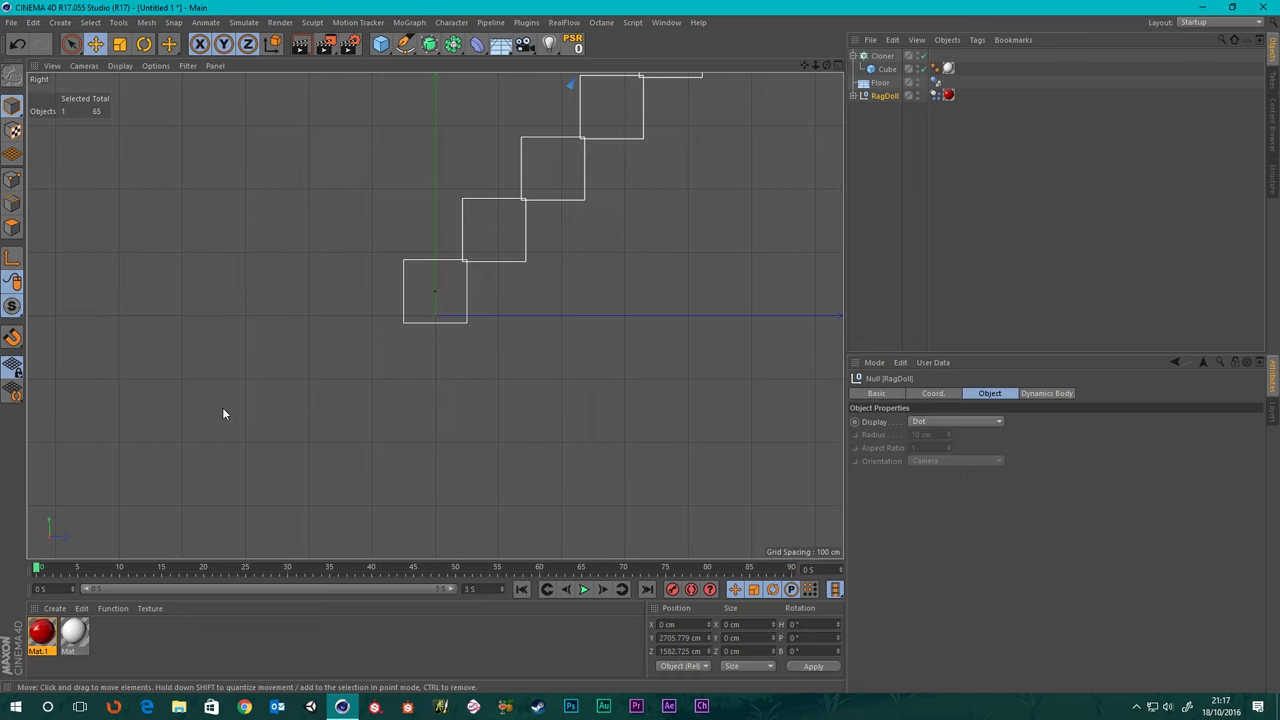
key(o)
scroll(367, 372, down, 6)
drag(500, 429, 738, 448)
drag(632, 315, 633, 229)
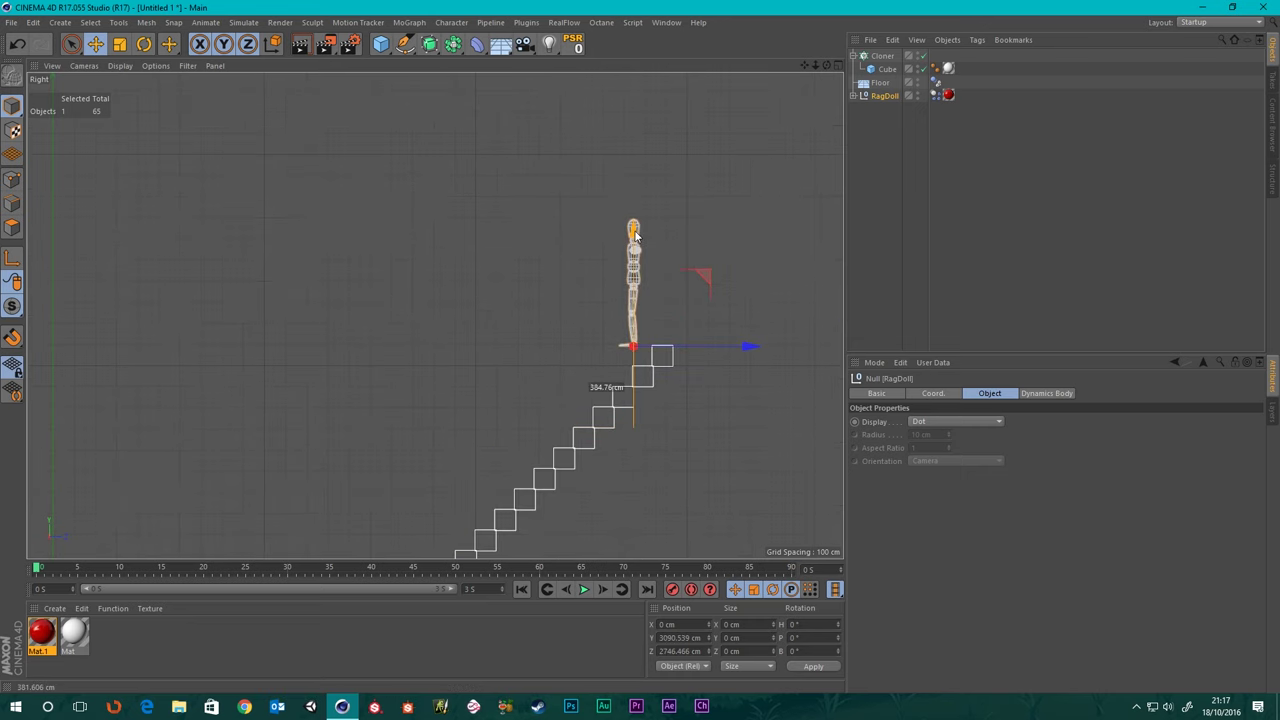
- Return to the Perspective view, play the simulation to test the RagDoll on the stairs, and rewind to the first frame
middle_click(266, 336)
middle_click(184, 257)
alt+drag(414, 262, 343, 220)
alt+middle_drag(343, 220, 400, 366)
alt+drag(237, 275, 326, 214)
scroll(326, 220, up, 6)
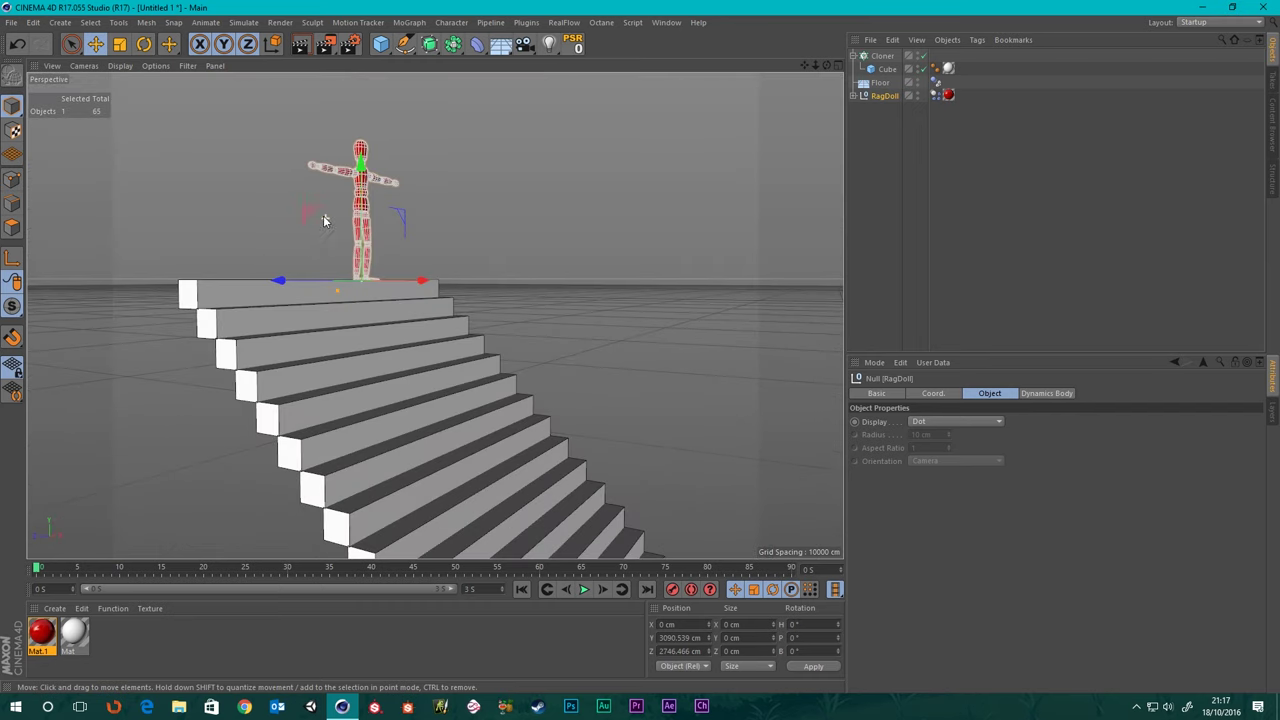
mouse_move(347, 334)
alt+mouse_down()
mouse_move(355, 366)
mouse_move(335, 387)
mouse_move(350, 345)
alt+mouse_up()
click(666, 316)
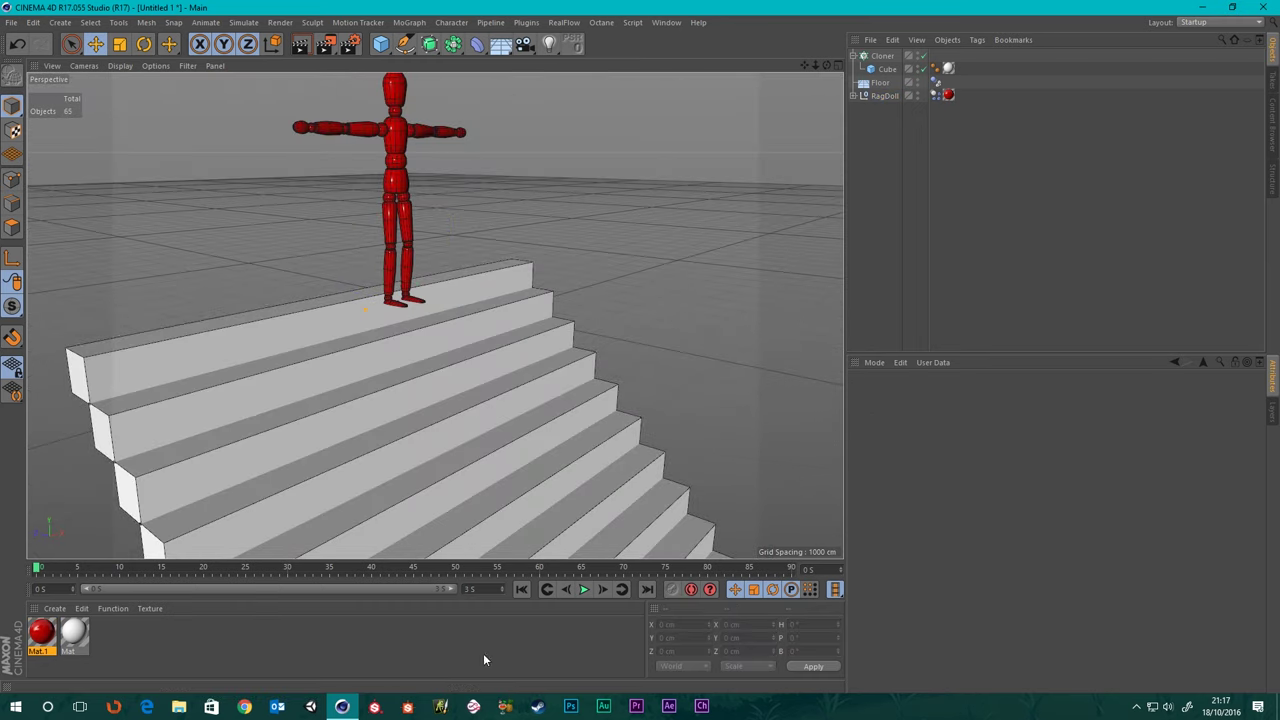
click(584, 590)
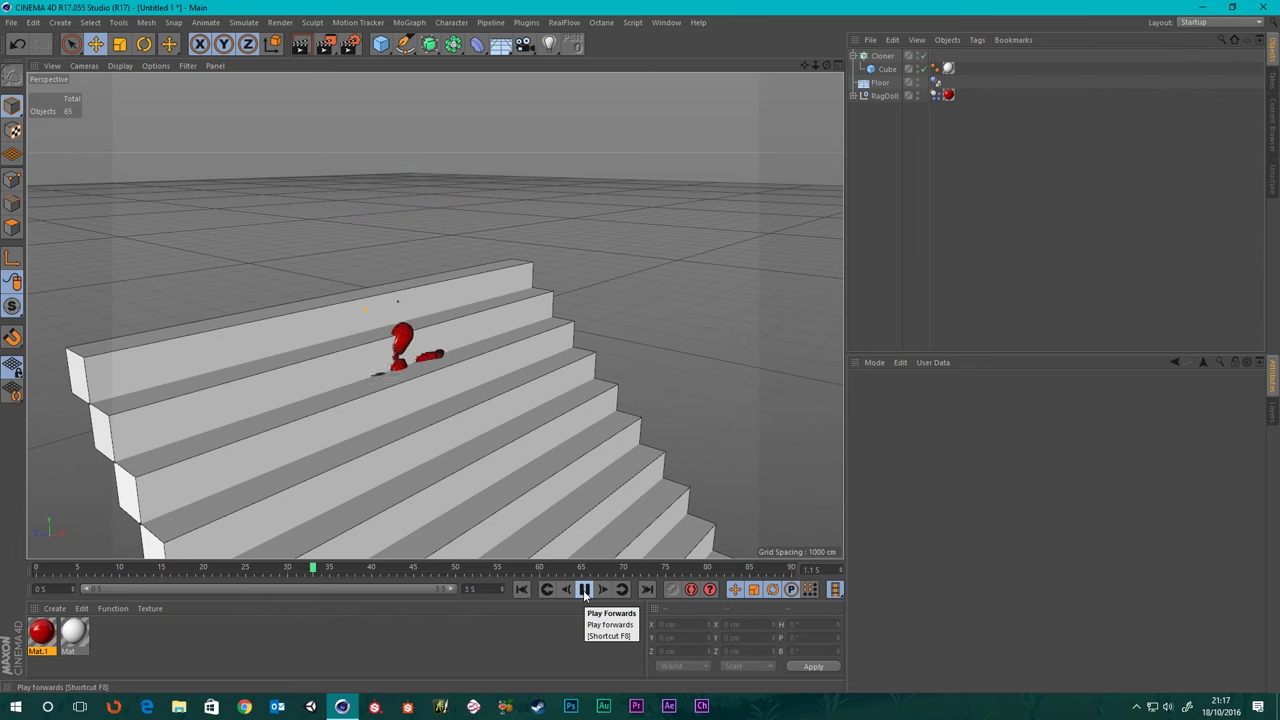
click(523, 589)
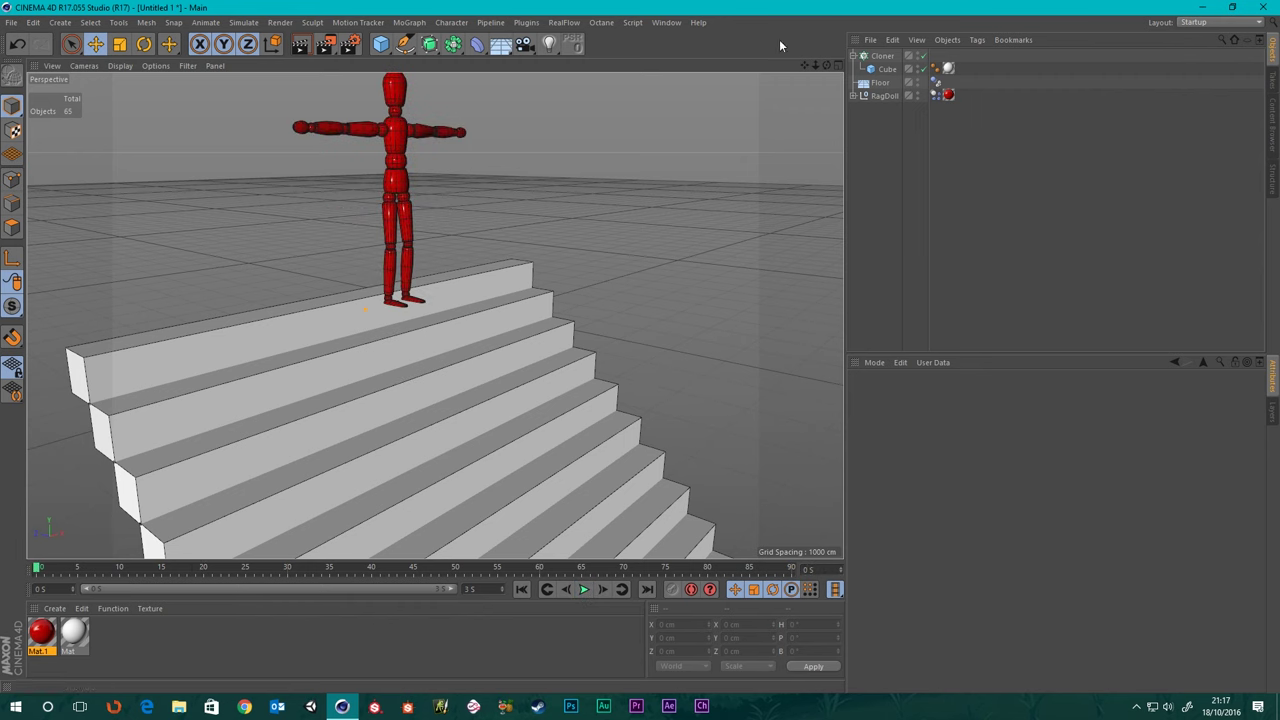
- Add a Collider Body simulation tag to the Cloner
click(890, 57)
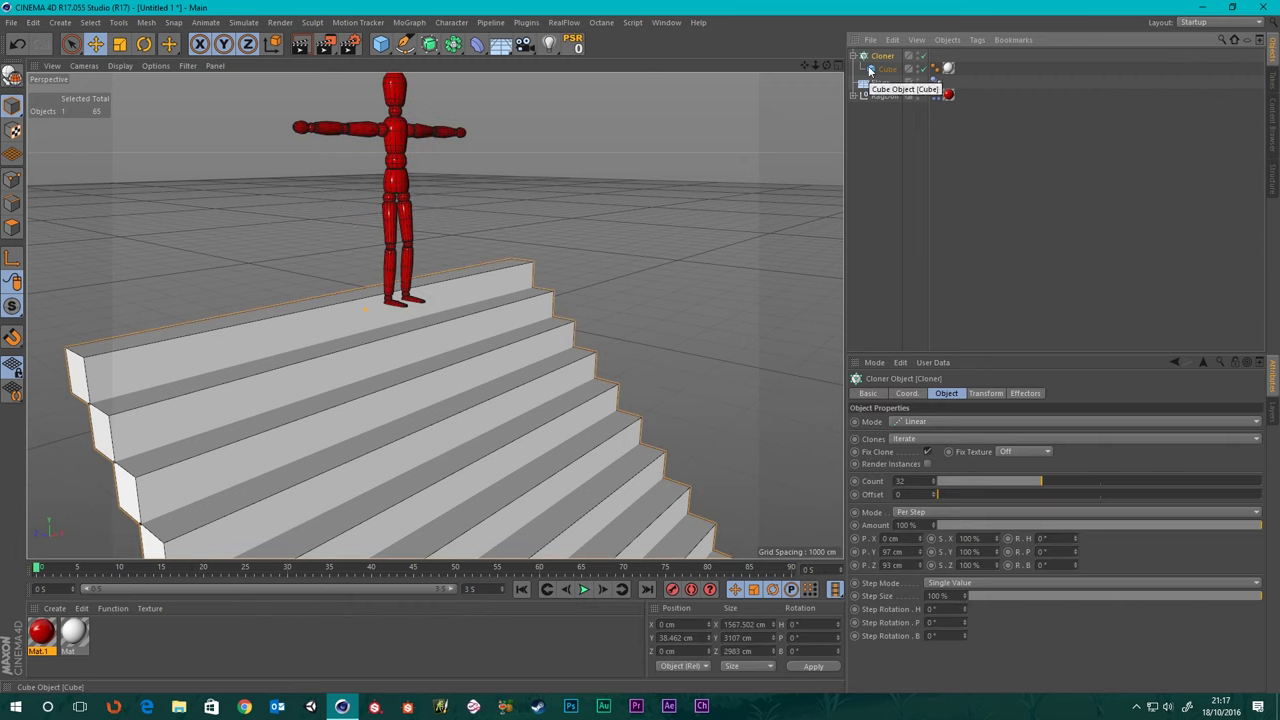
right_click(882, 57)
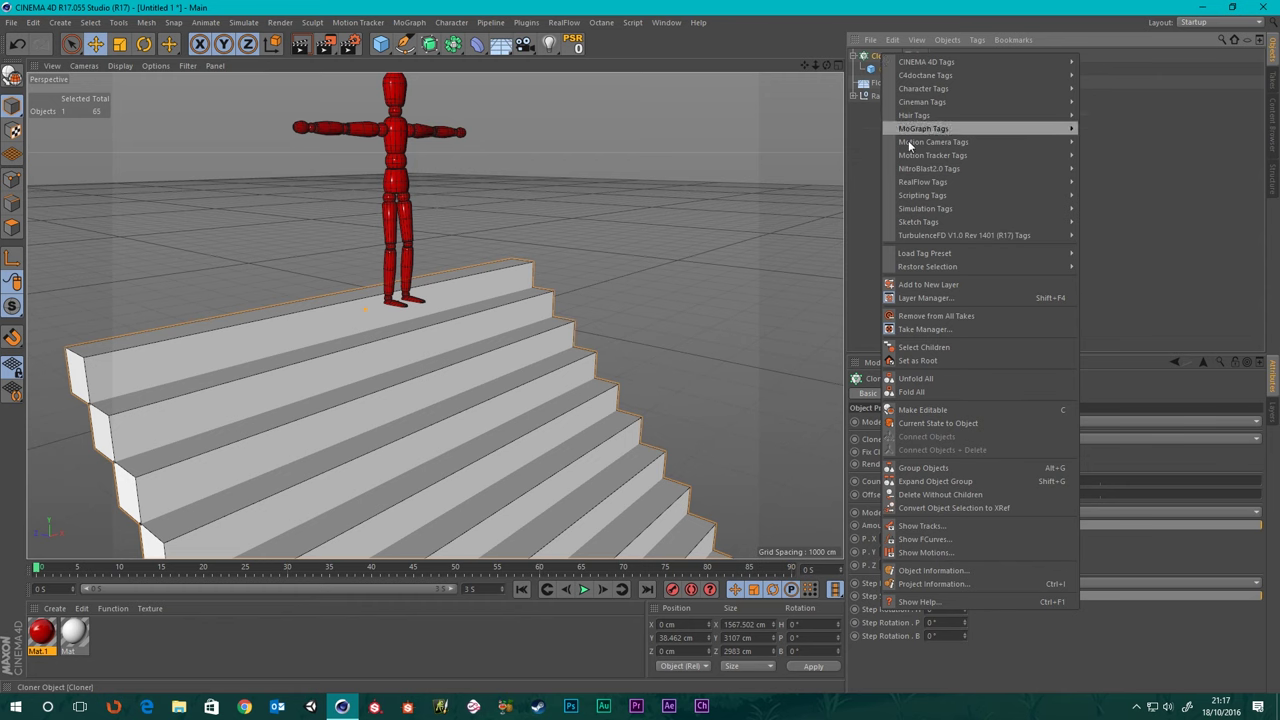
mouse_move(927, 210)
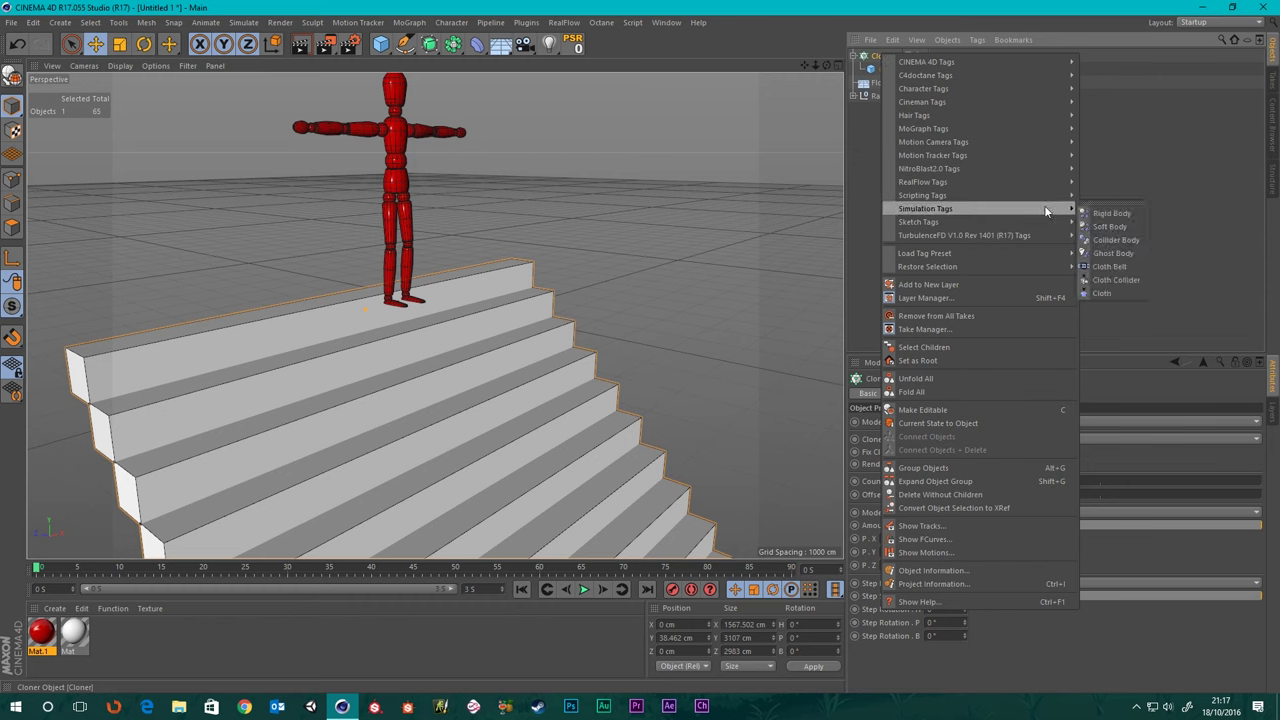
click(1115, 242)
scroll(522, 306, down, 5)
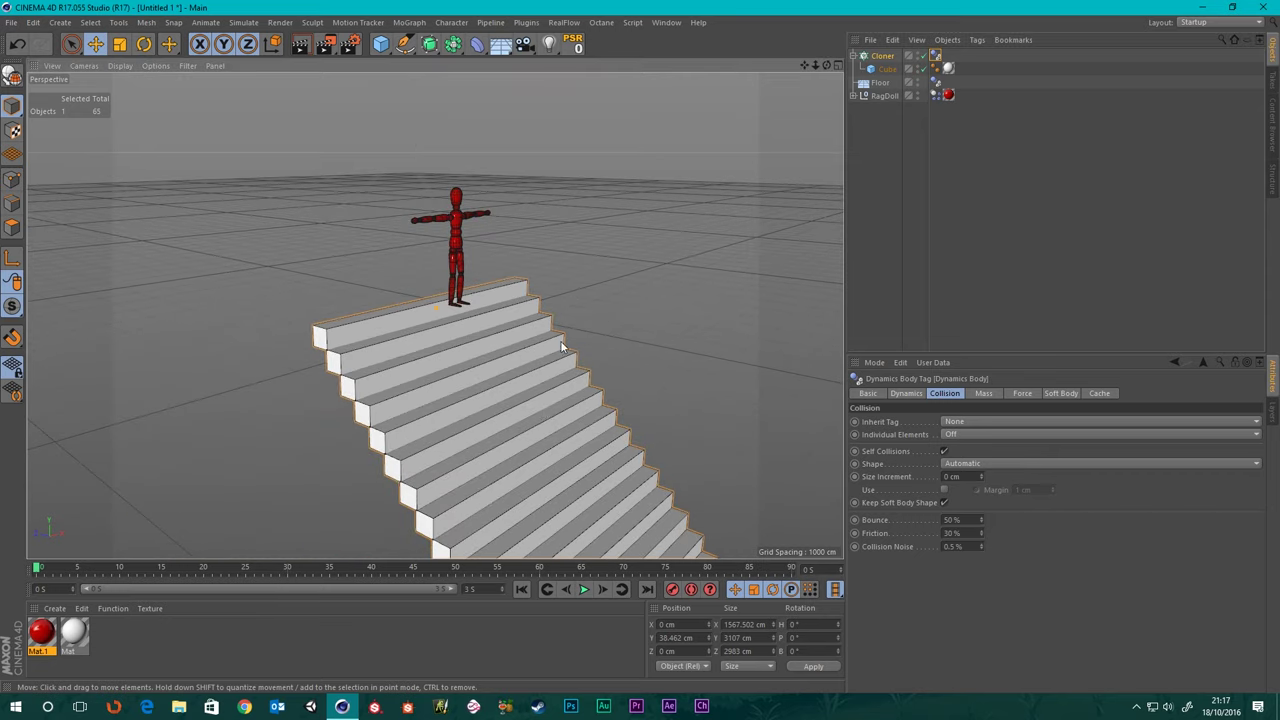
- Play the simulation to test the RagDoll against the stairs' collider, then rewind to the first frame
alt+middle_drag(542, 418, 540, 287)
mouse_move(540, 287)
alt+mouse_down()
mouse_move(540, 320)
mouse_move(486, 272)
mouse_move(531, 286)
mouse_move(524, 268)
alt+mouse_up()
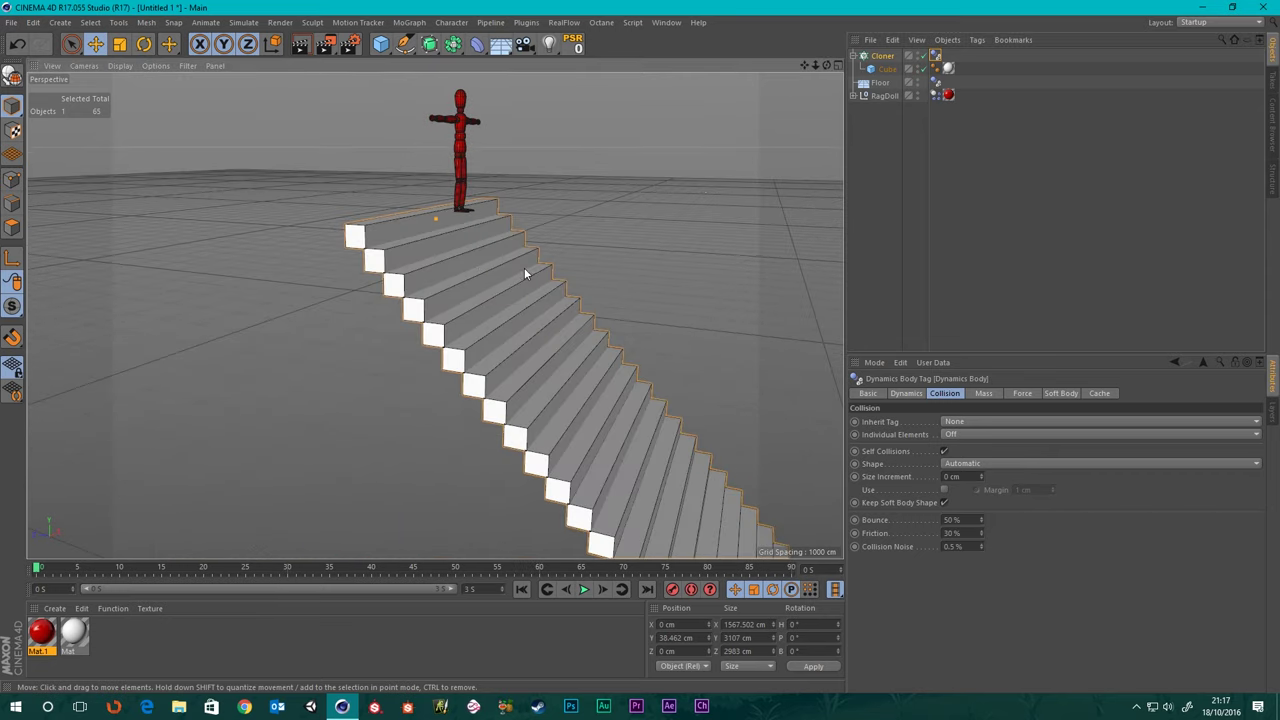
click(584, 589)
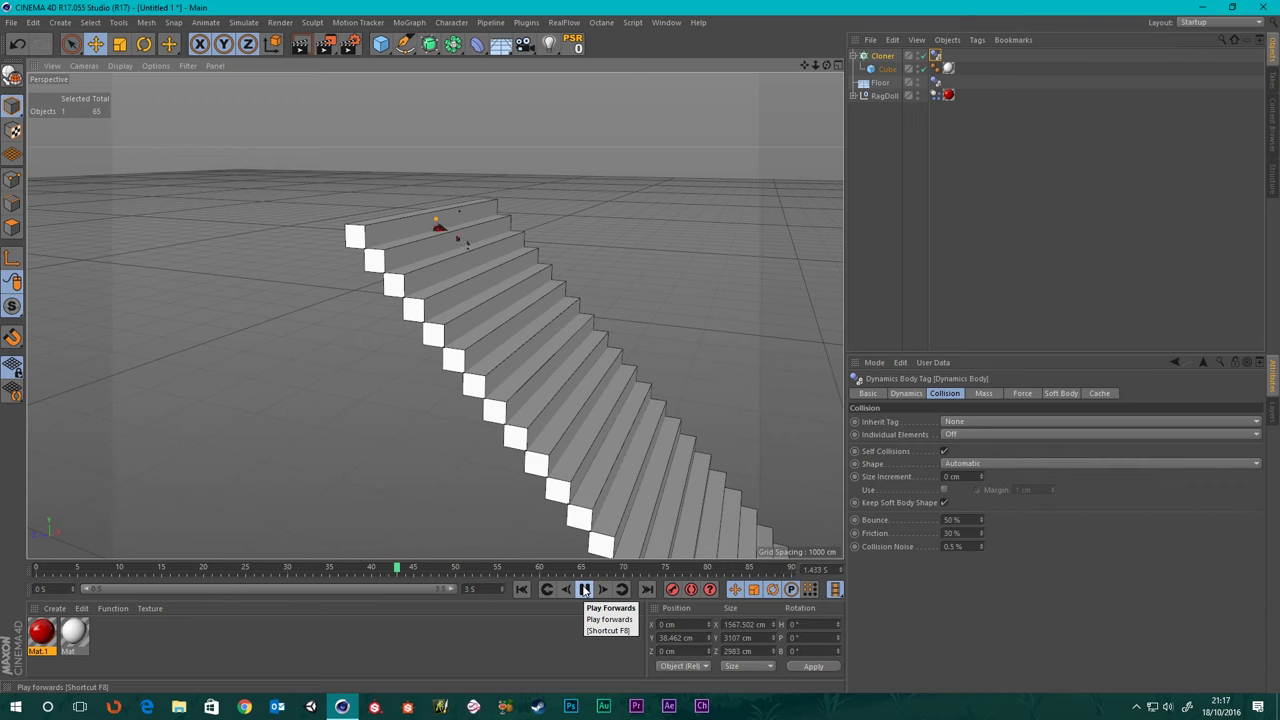
click(584, 589)
click(522, 589)
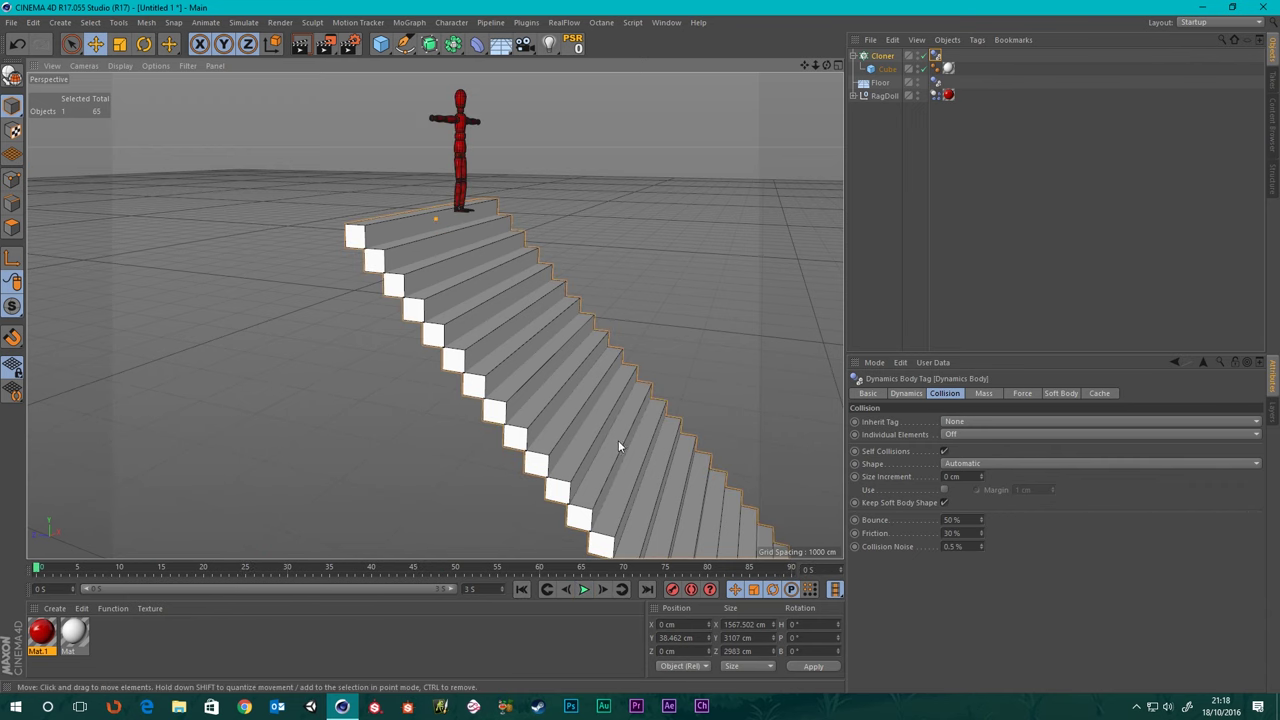
- Set the Inherit Tag of the Cloner's collider to Compound Collision Shape
scroll(434, 194, up, 5)
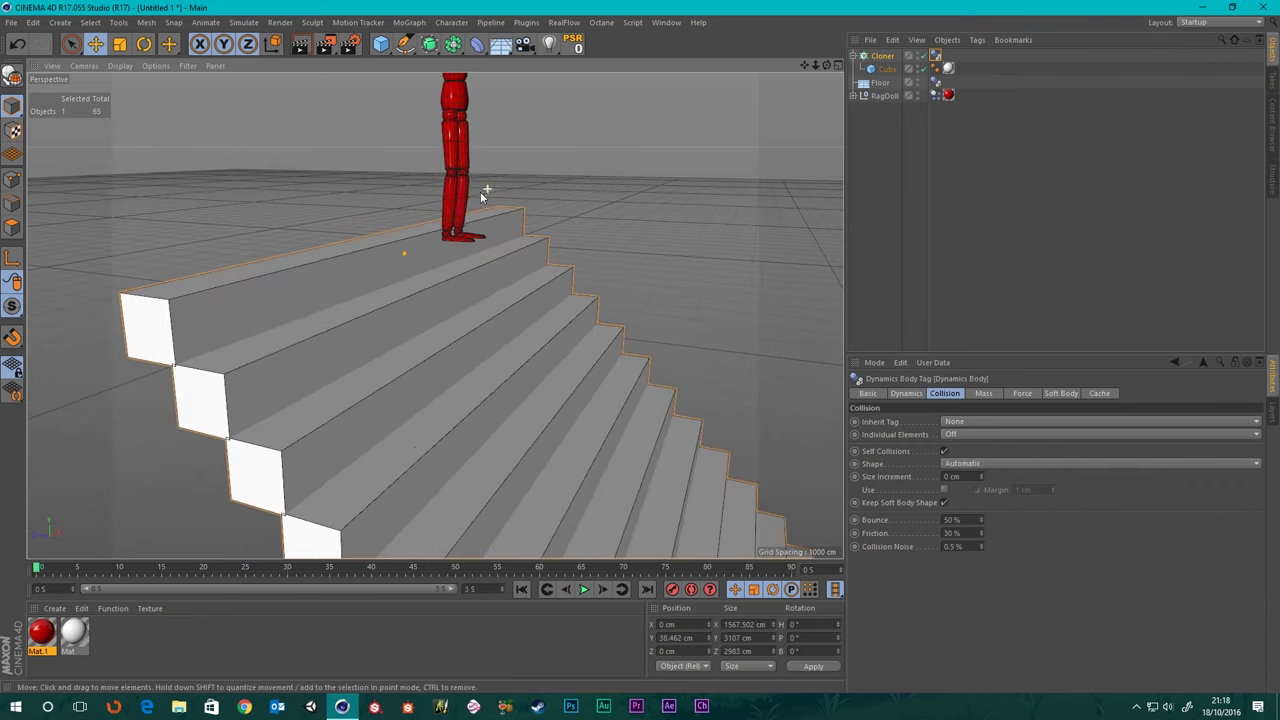
mouse_move(480, 191)
alt+mouse_down()
mouse_move(492, 219)
mouse_move(498, 202)
alt+mouse_up()
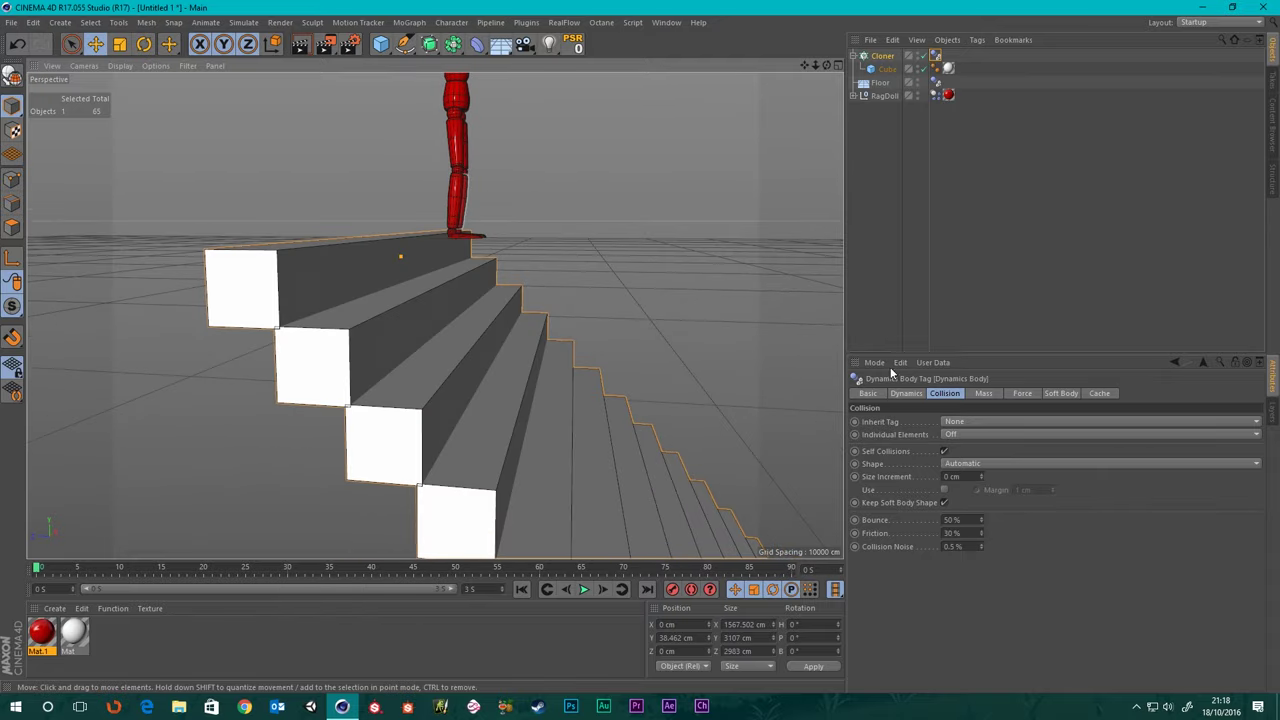
click(948, 394)
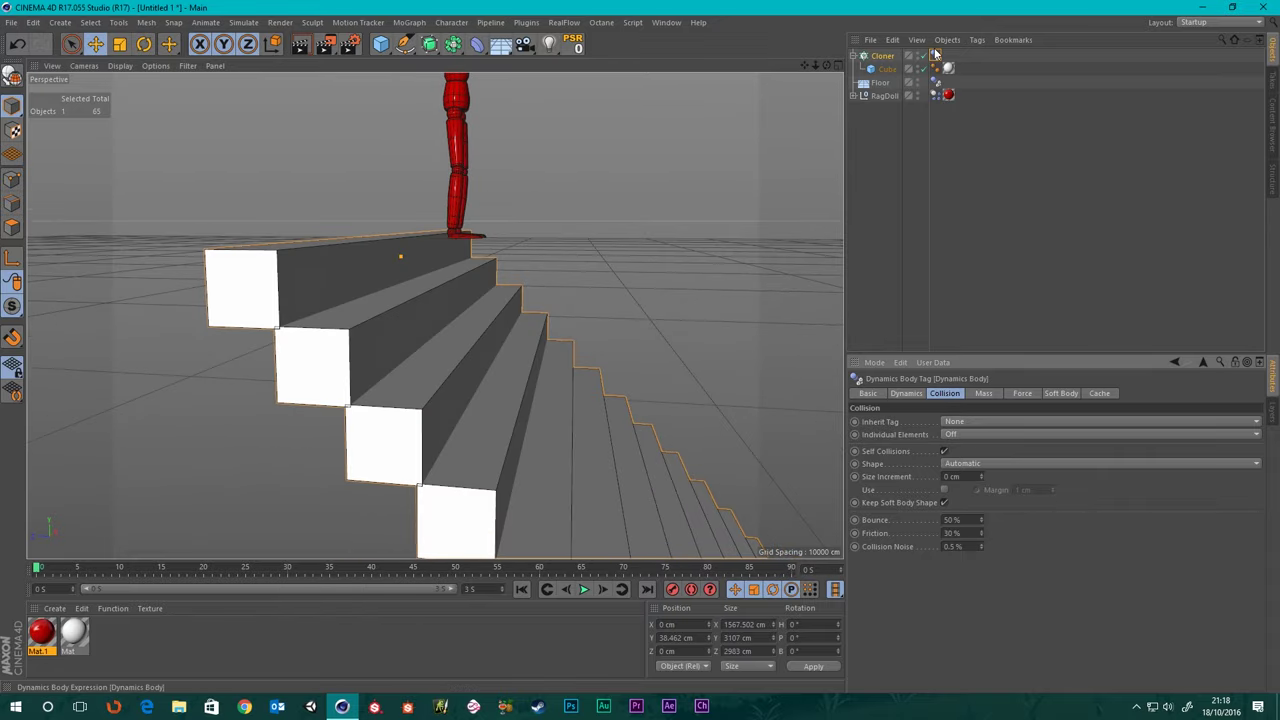
click(956, 423)
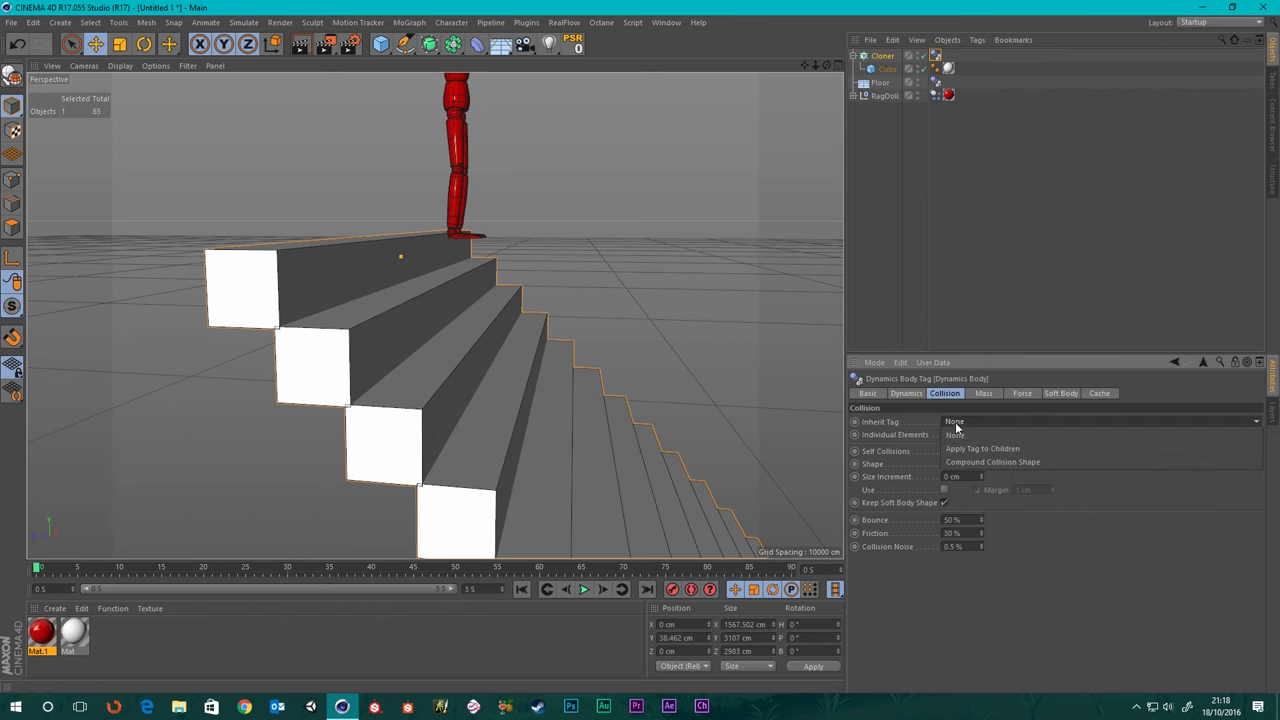
click(994, 463)
- Examine the staircase and the Individual Elements and Shape options in the Cloner's collision settings
scroll(671, 383, down, 4)
alt+middle_drag(600, 437, 340, 279)
scroll(340, 279, down, 3)
scroll(450, 392, down, 4)
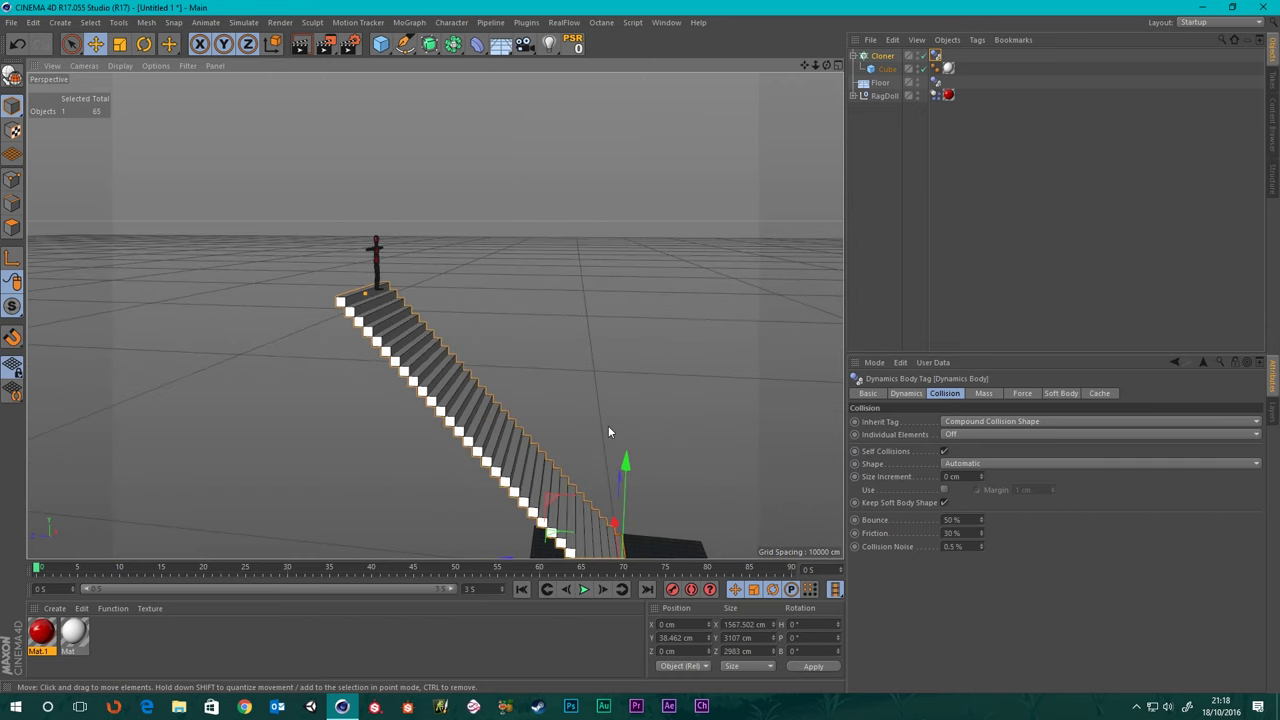
scroll(478, 395, up, 6)
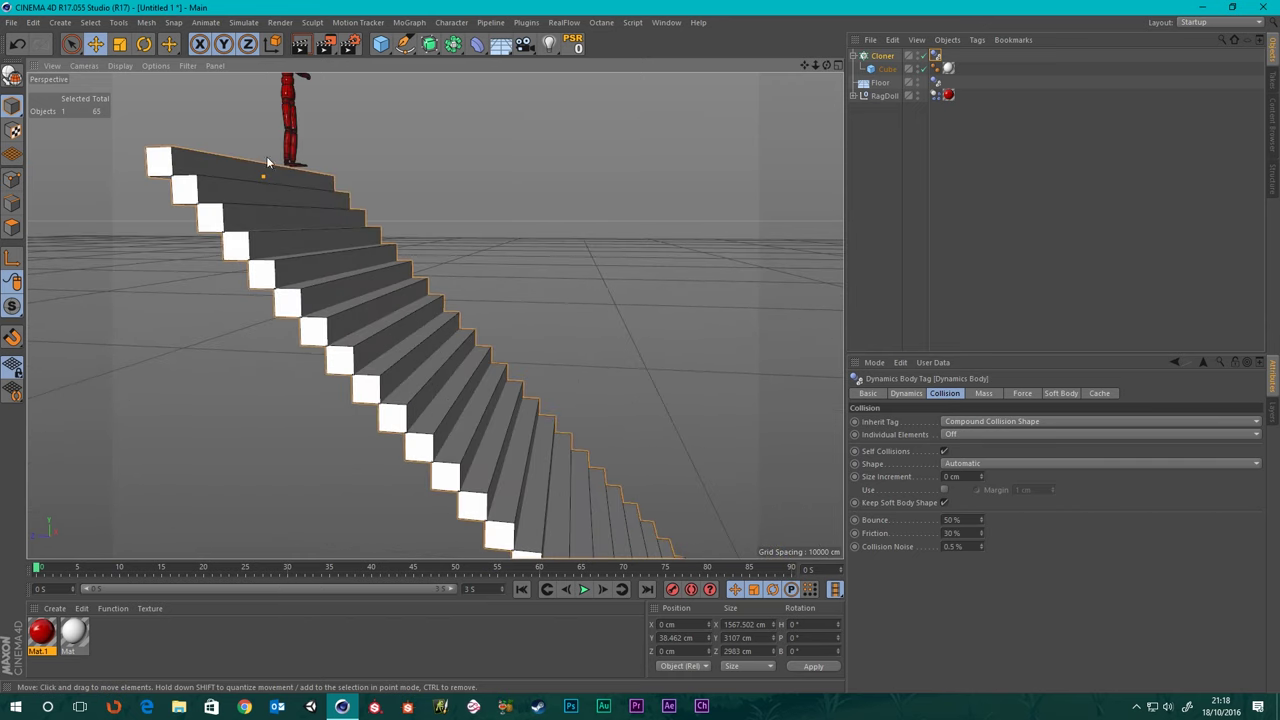
alt+middle_drag(266, 156, 433, 329)
alt+drag(434, 334, 464, 352)
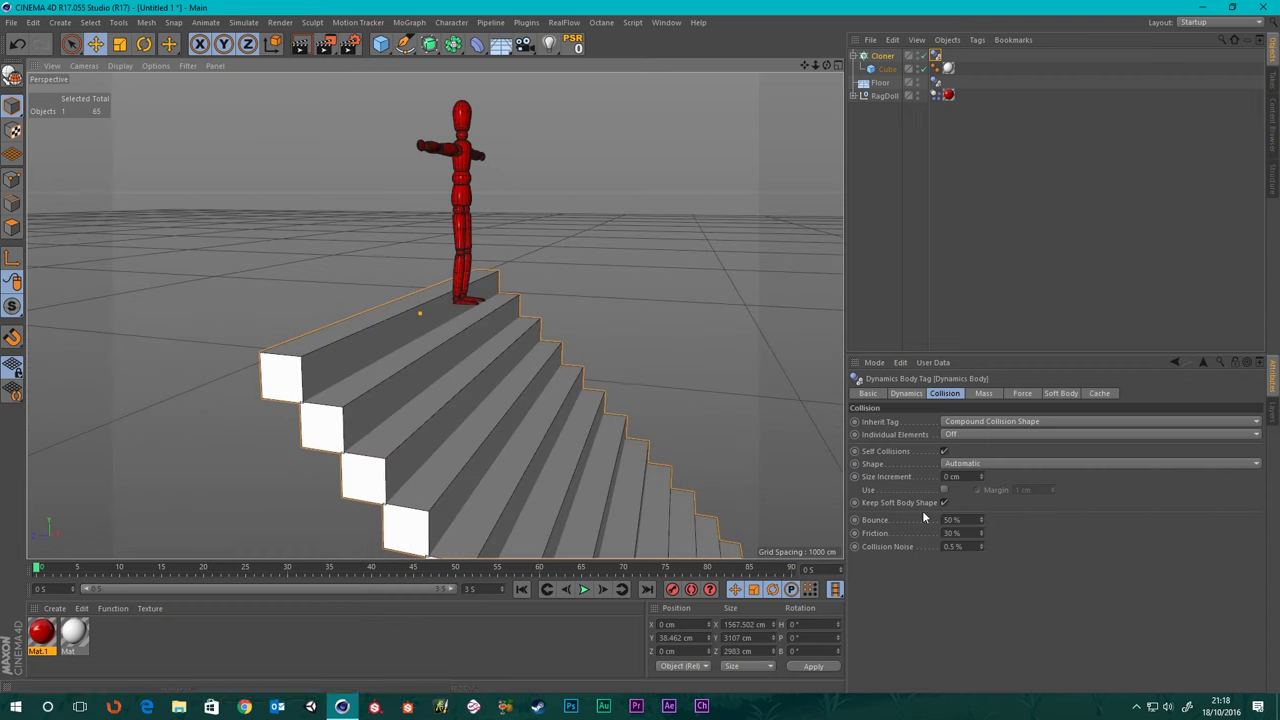
scroll(449, 304, down, 5)
scroll(471, 336, up, 5)
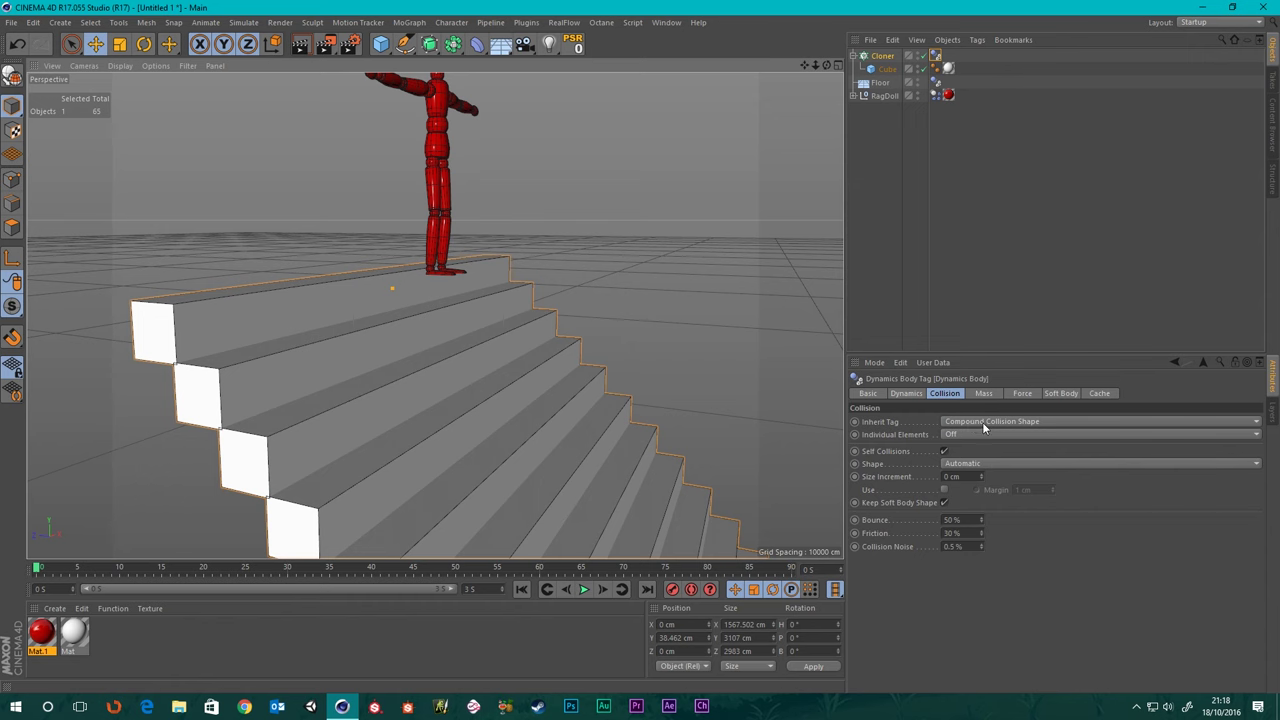
click(966, 436)
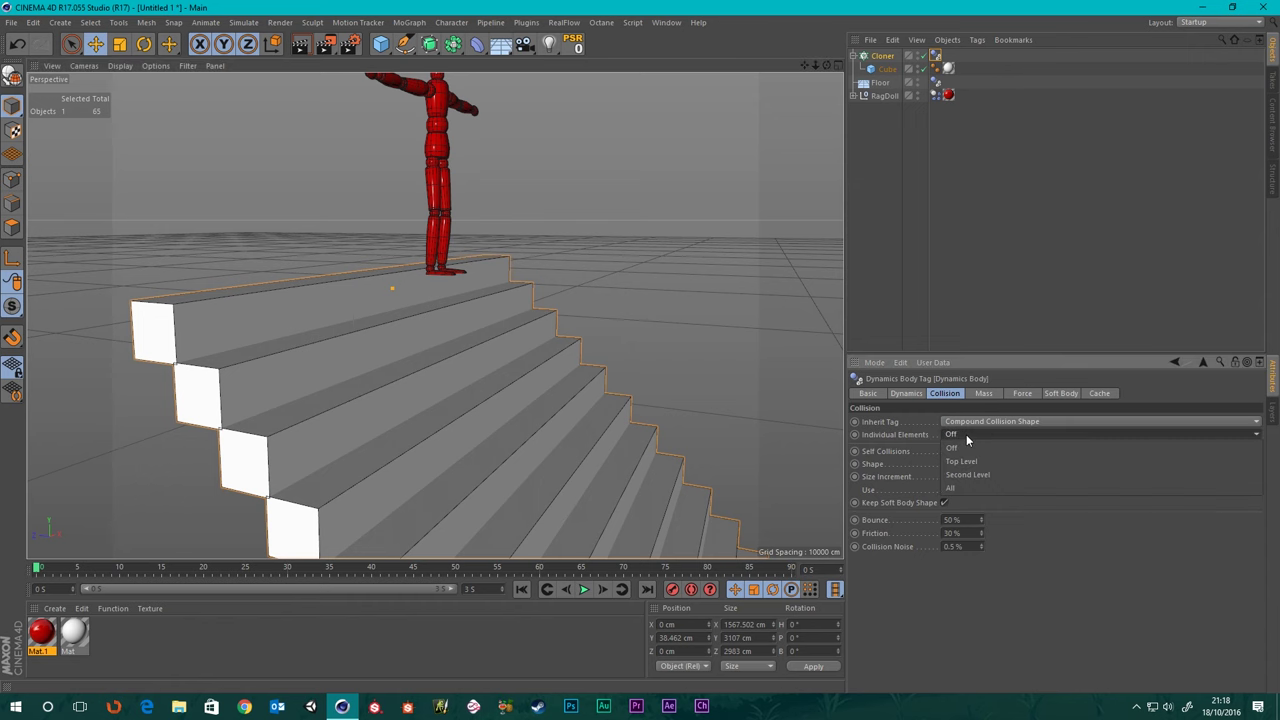
click(966, 434)
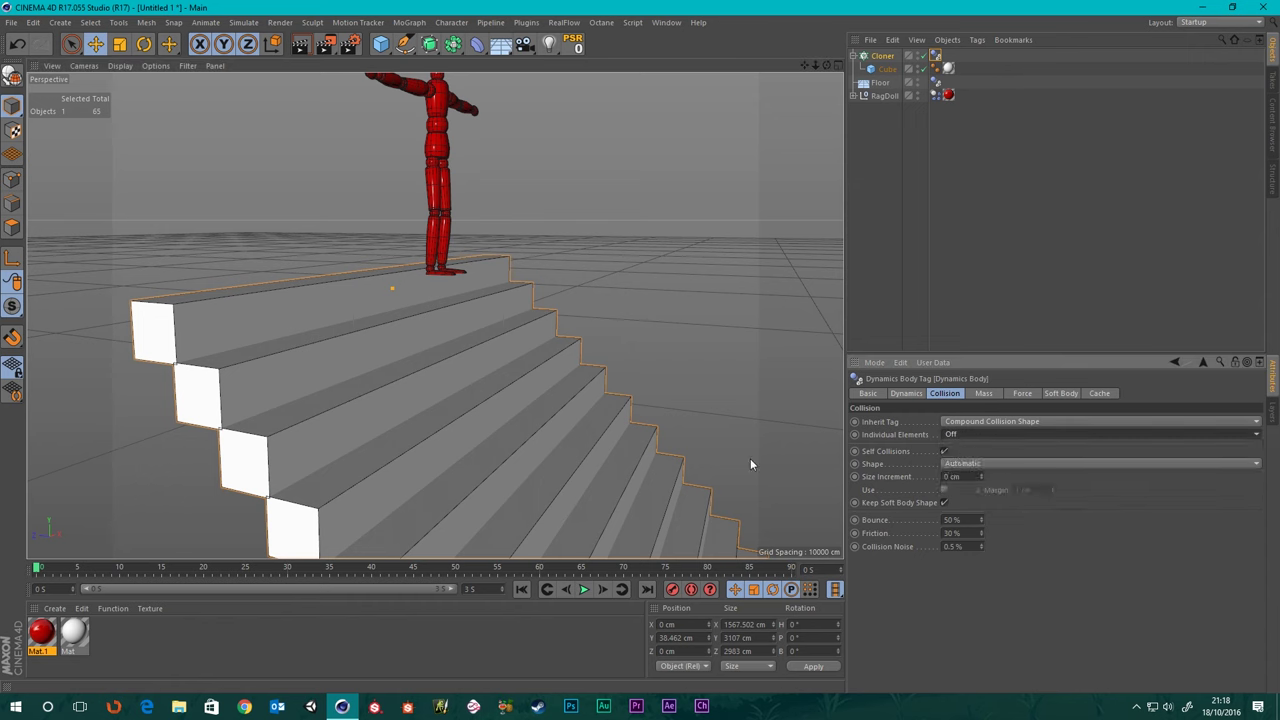
click(965, 465)
click(960, 464)
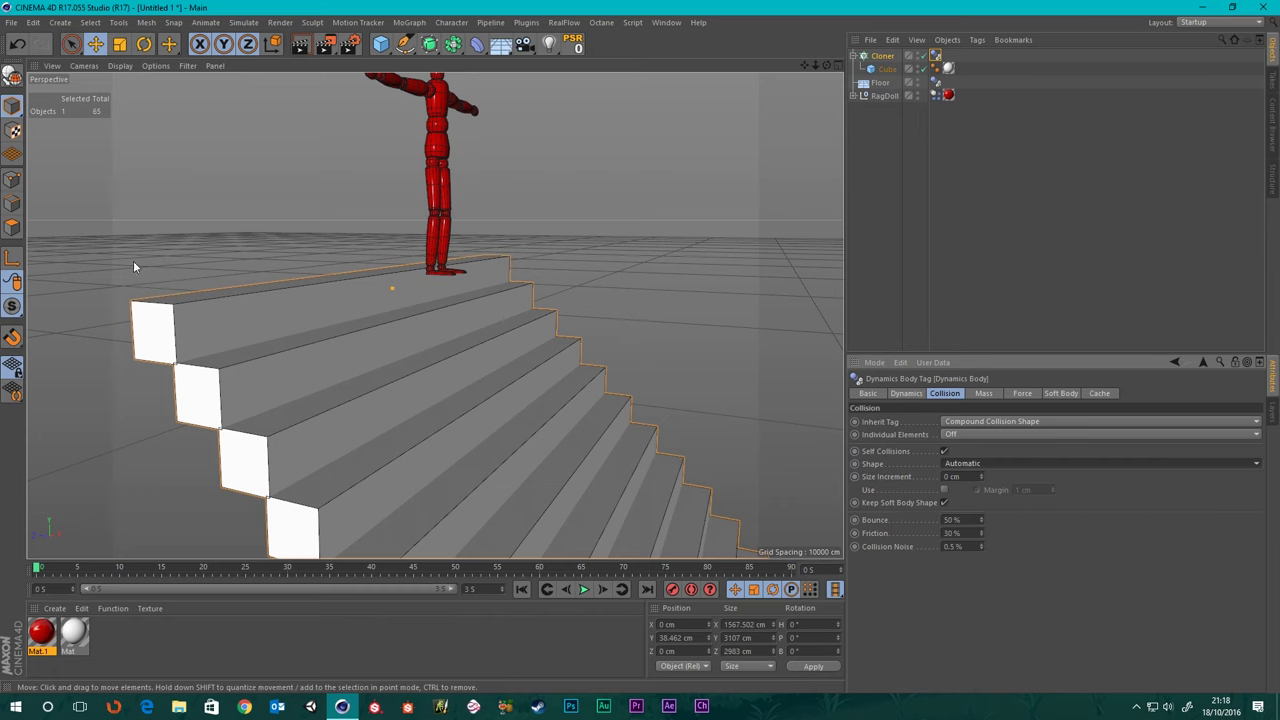
- Examine the steps from the side, play the simulation with the compound collision shape, and rewind to the first frame
scroll(172, 289, up, 2)
alt+drag(279, 371, 321, 330)
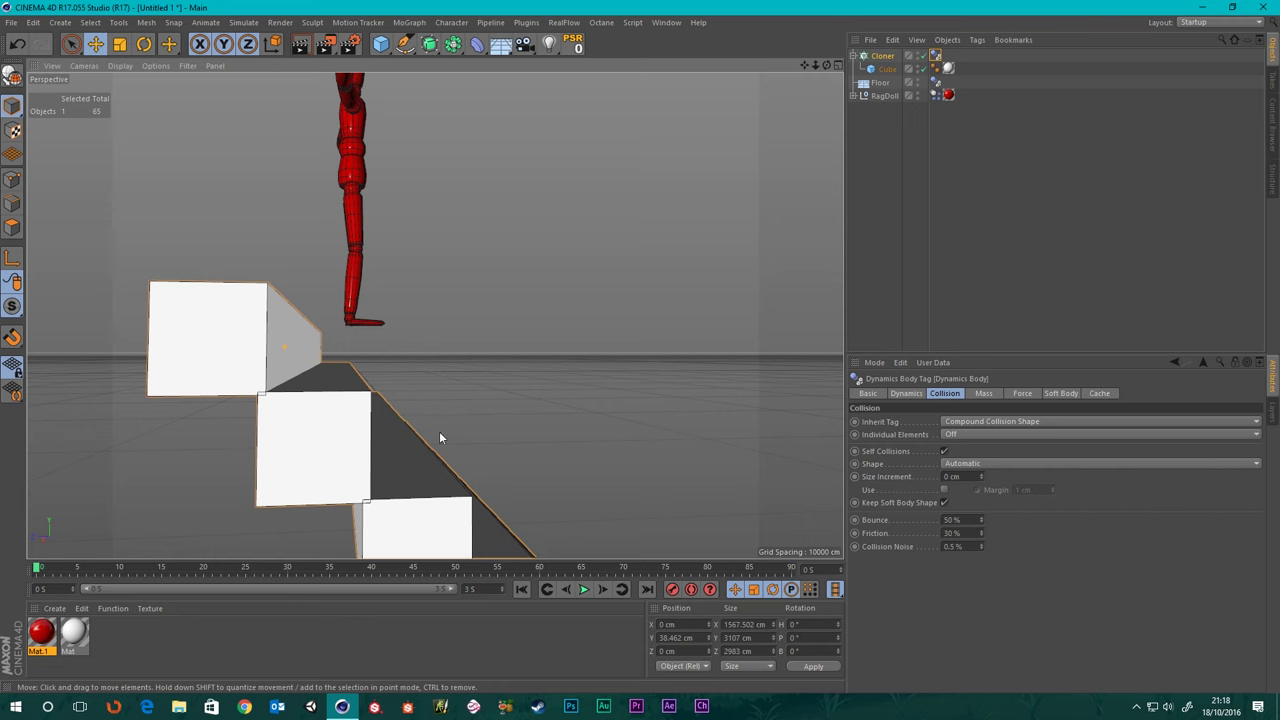
mouse_move(347, 404)
alt+mouse_down()
mouse_move(331, 403)
mouse_move(370, 393)
alt+mouse_up()
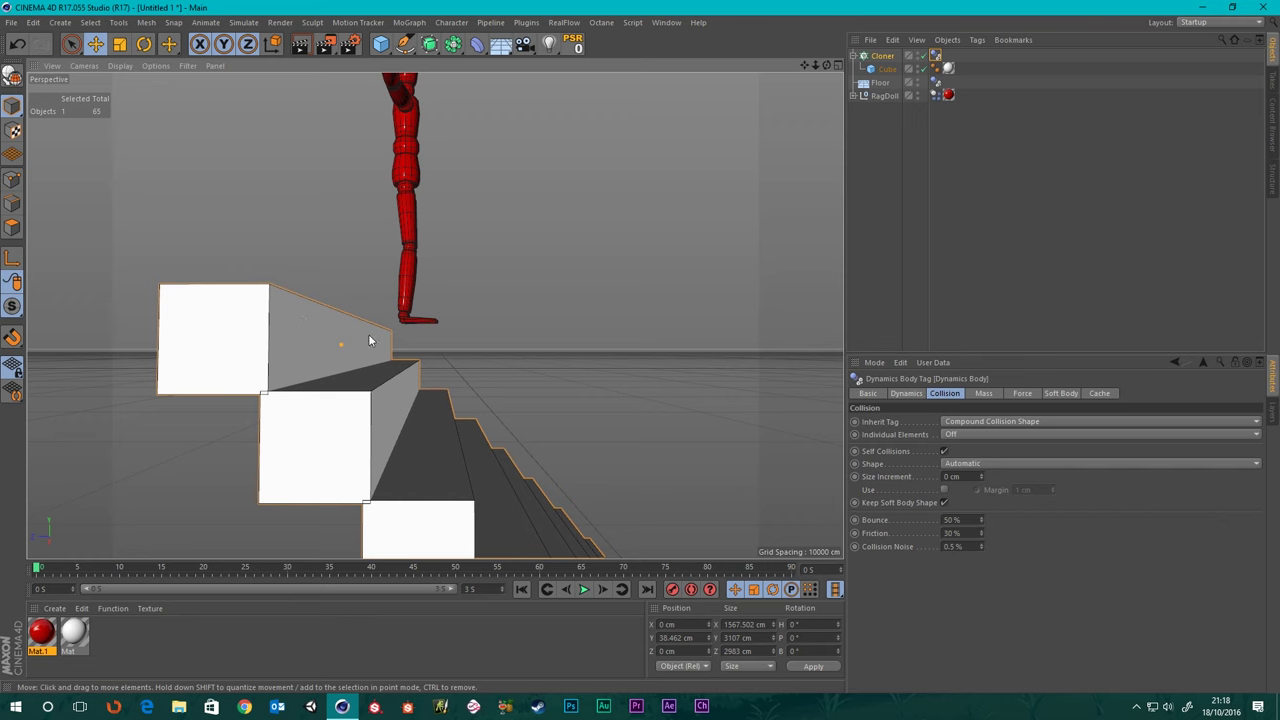
alt+drag(331, 380, 364, 398)
alt+drag(351, 474, 390, 399)
click(587, 589)
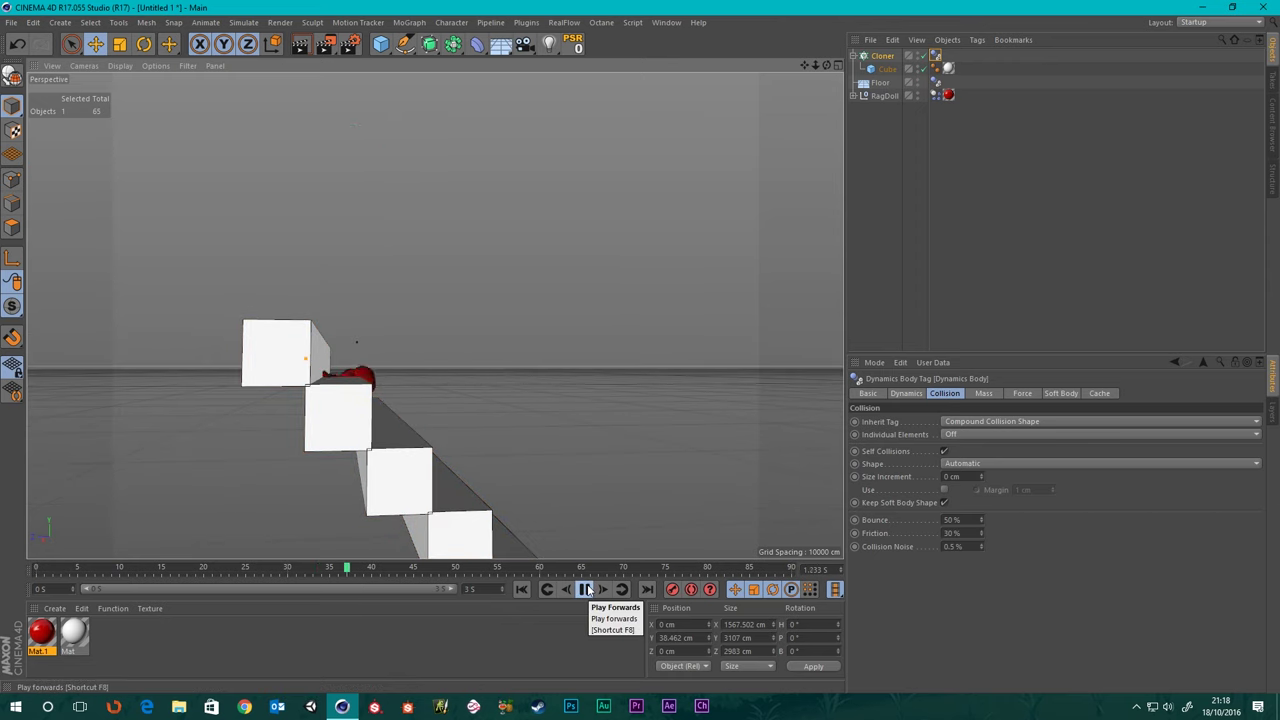
click(587, 589)
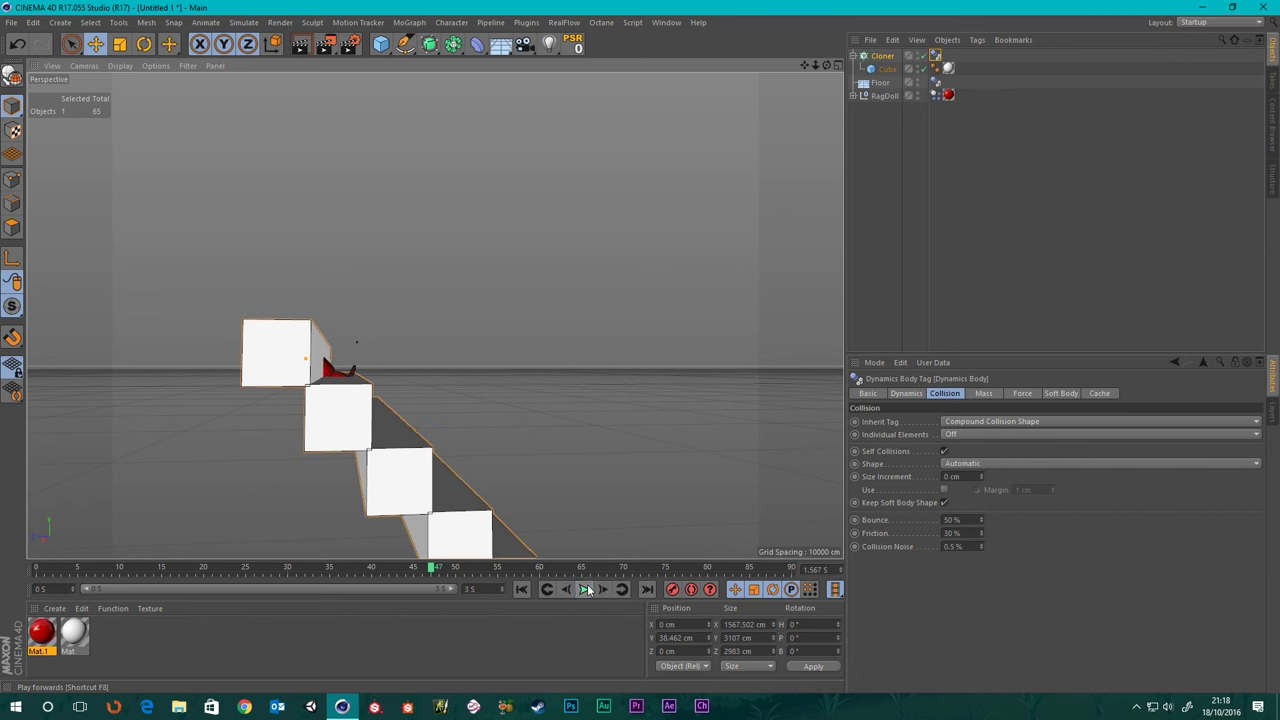
click(525, 590)
- Set the collision Shape of the Cloner's collider to Static Mesh
alt+drag(340, 360, 500, 405)
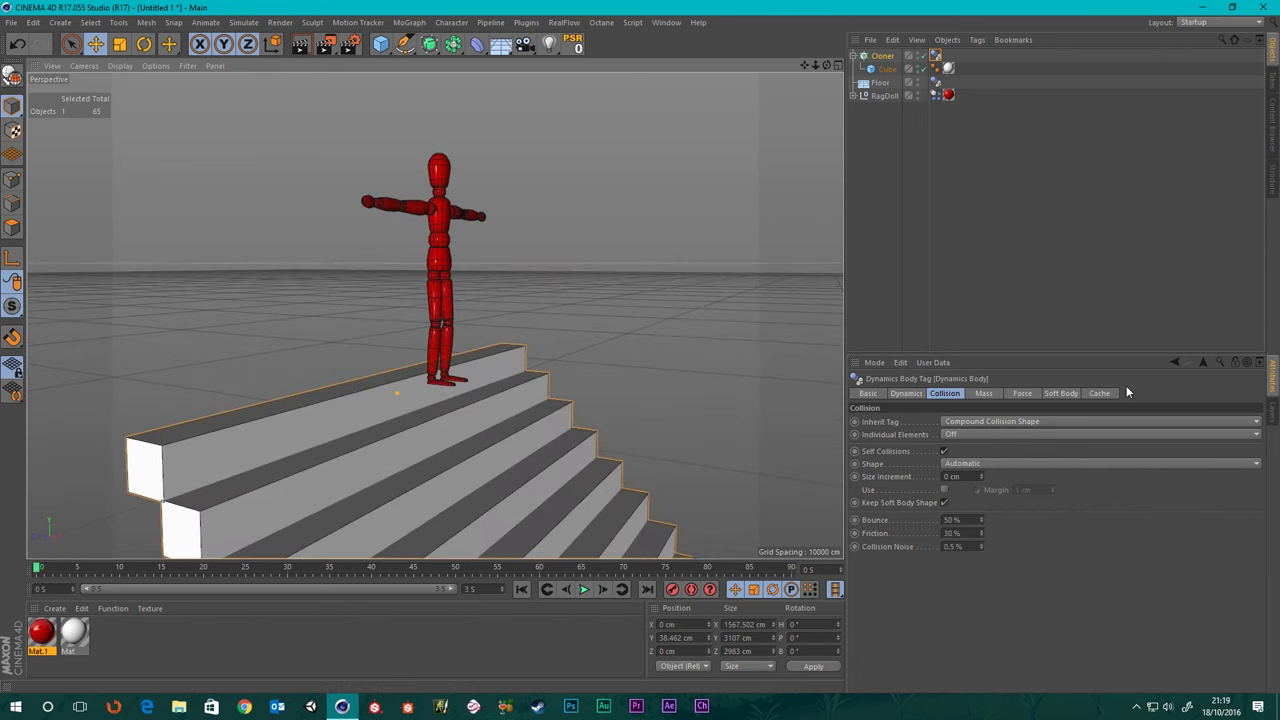
click(953, 464)
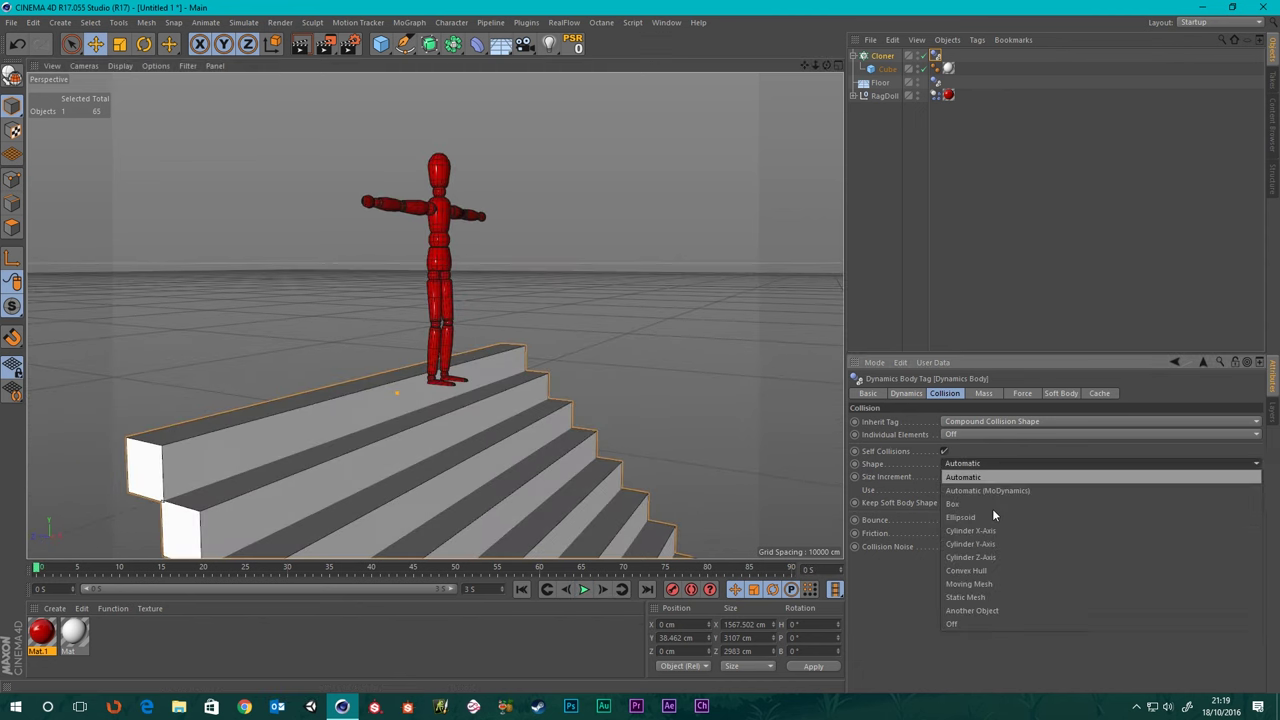
click(978, 600)
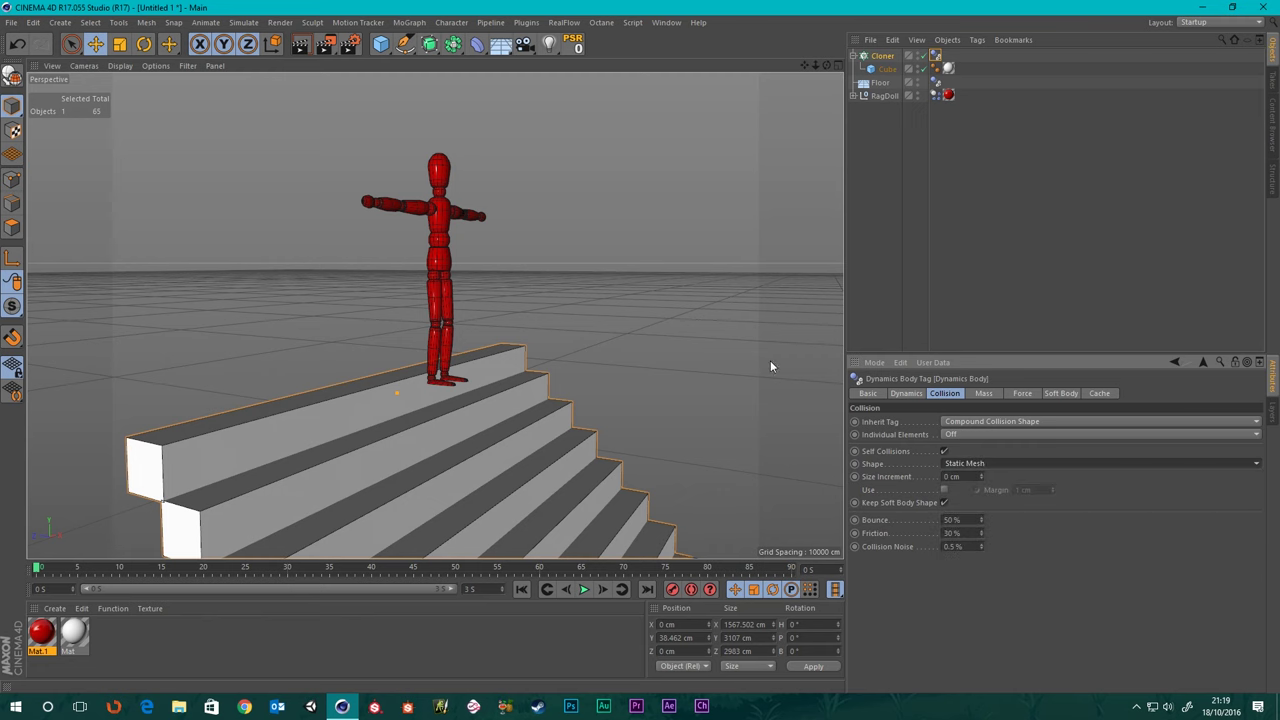
- Play the simulation to test the RagDoll on the static mesh stairs, then rewind to the first frame
click(586, 590)
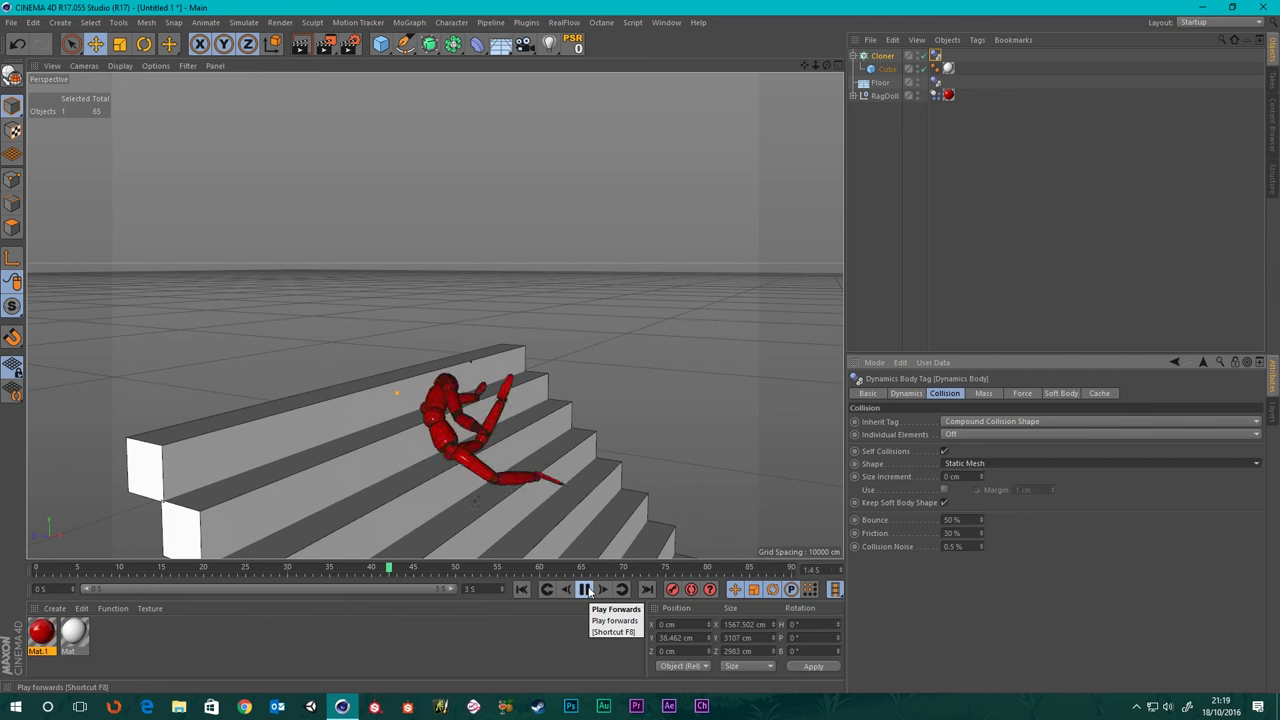
click(586, 590)
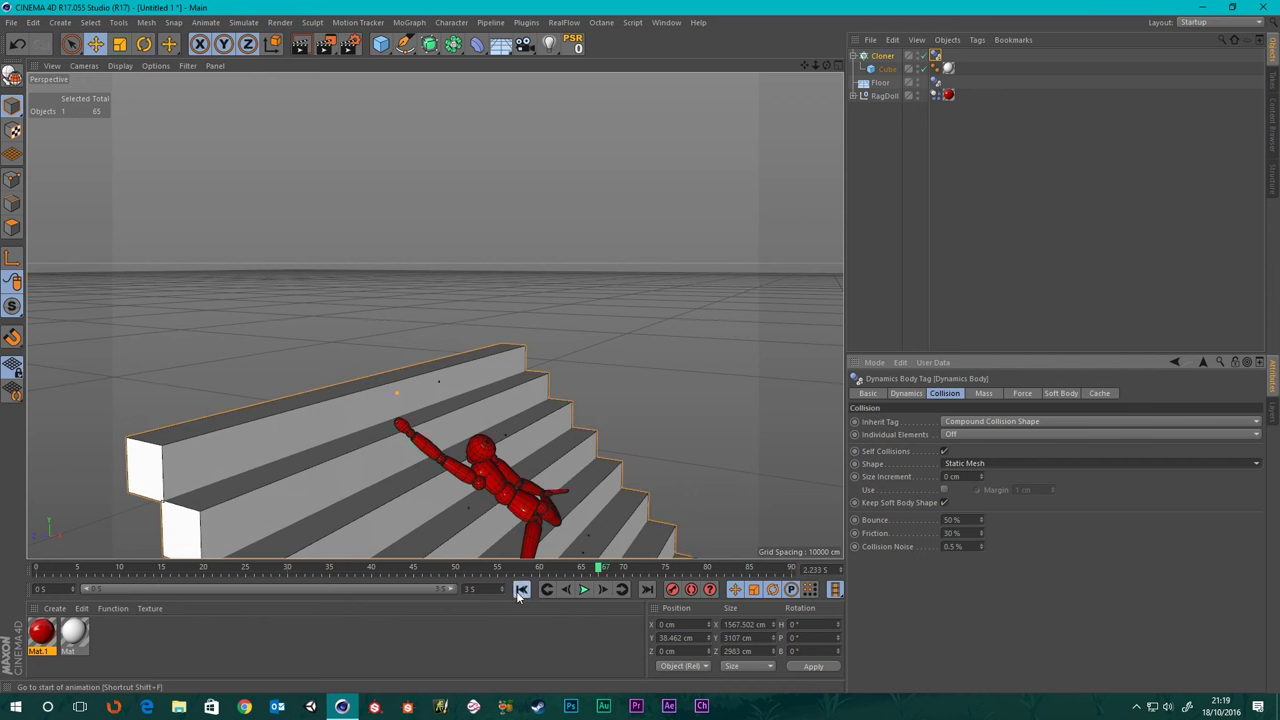
click(519, 590)
- Switch the viewport display to Gouraud Shading without lines
alt+middle_drag(491, 389, 391, 202)
scroll(400, 243, down, 5)
mouse_move(402, 257)
alt+mouse_down()
mouse_move(439, 319)
mouse_move(420, 305)
alt+mouse_up()
click(120, 65)
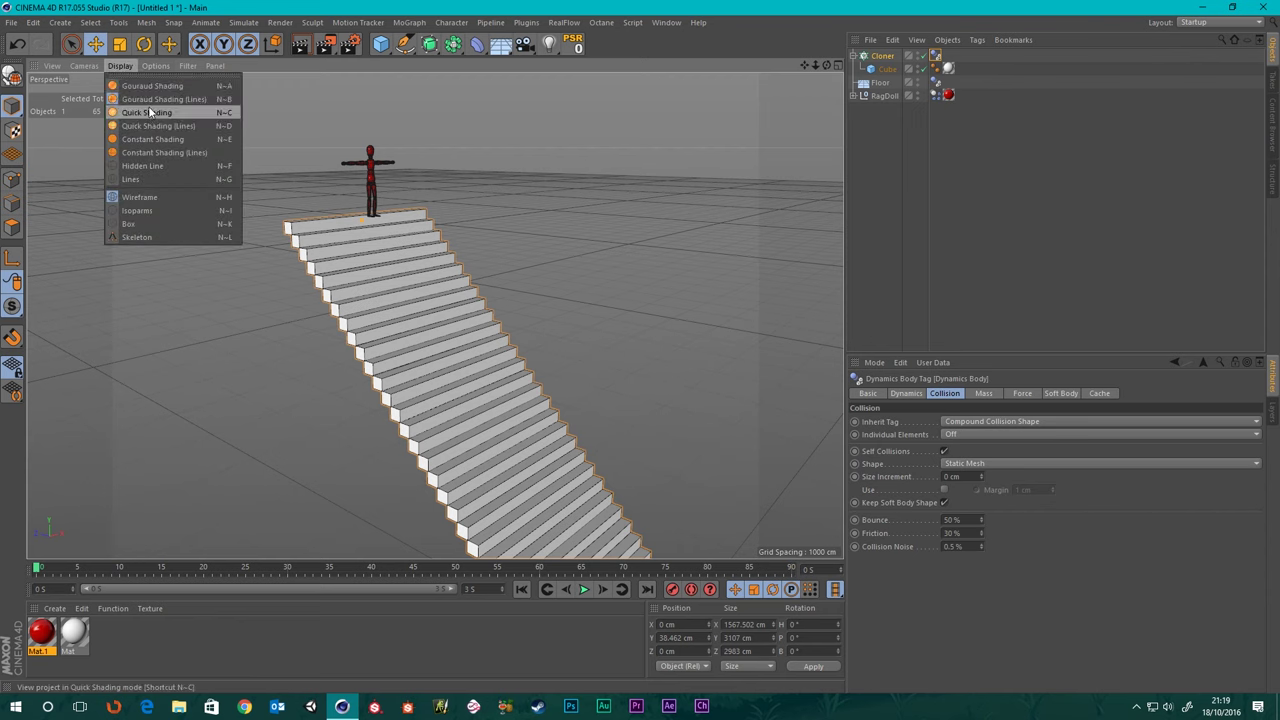
click(149, 87)
- Start playing the simulation of the RagDoll falling down the stairs
scroll(345, 227, up, 4)
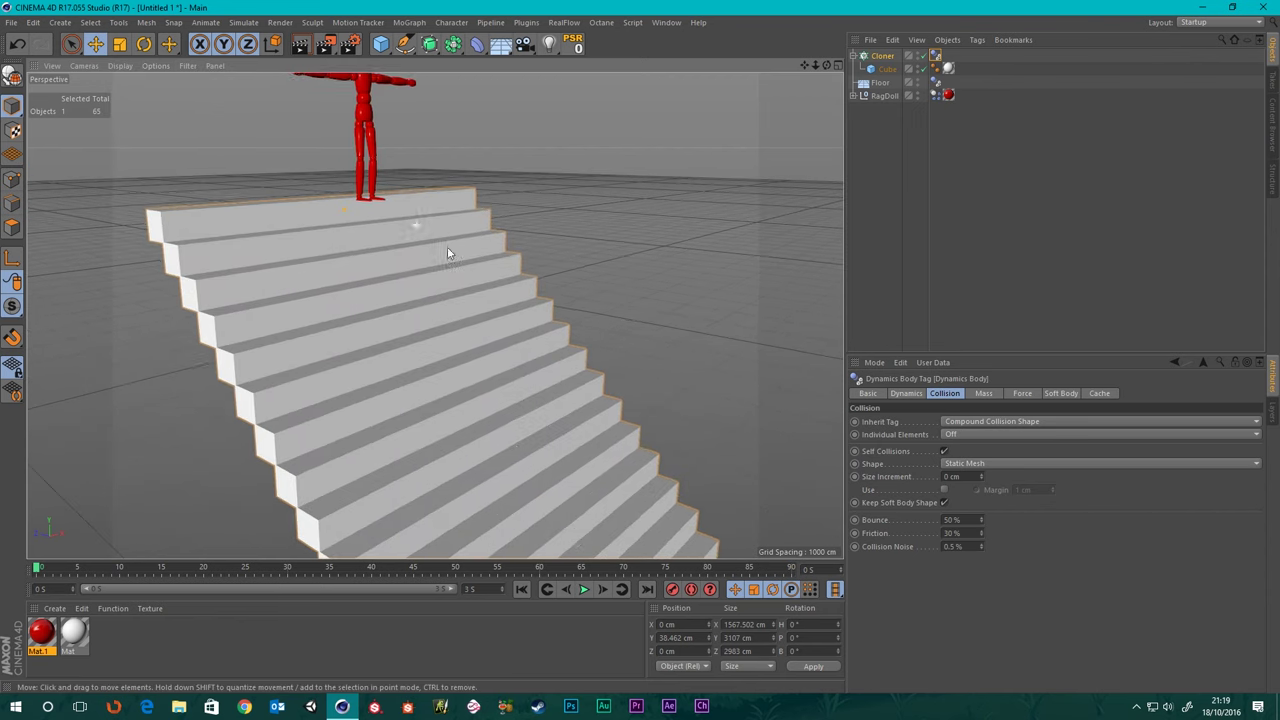
alt+drag(447, 252, 456, 321)
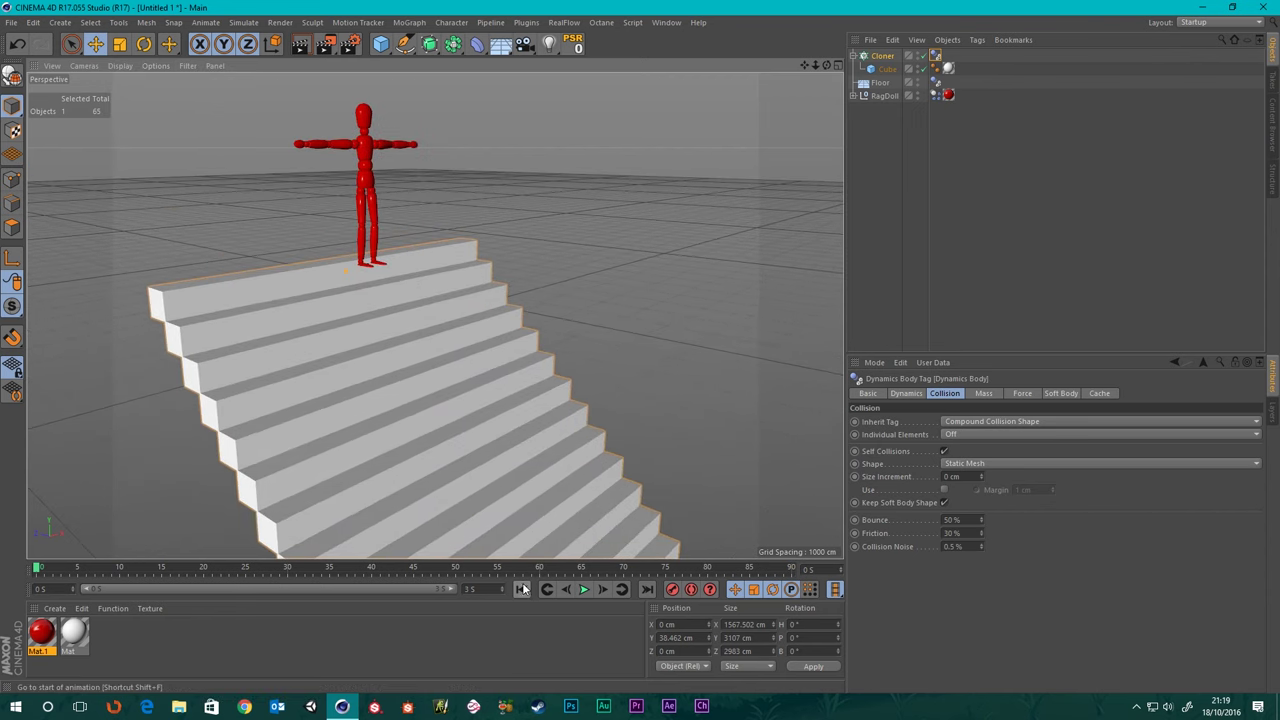
click(584, 590)
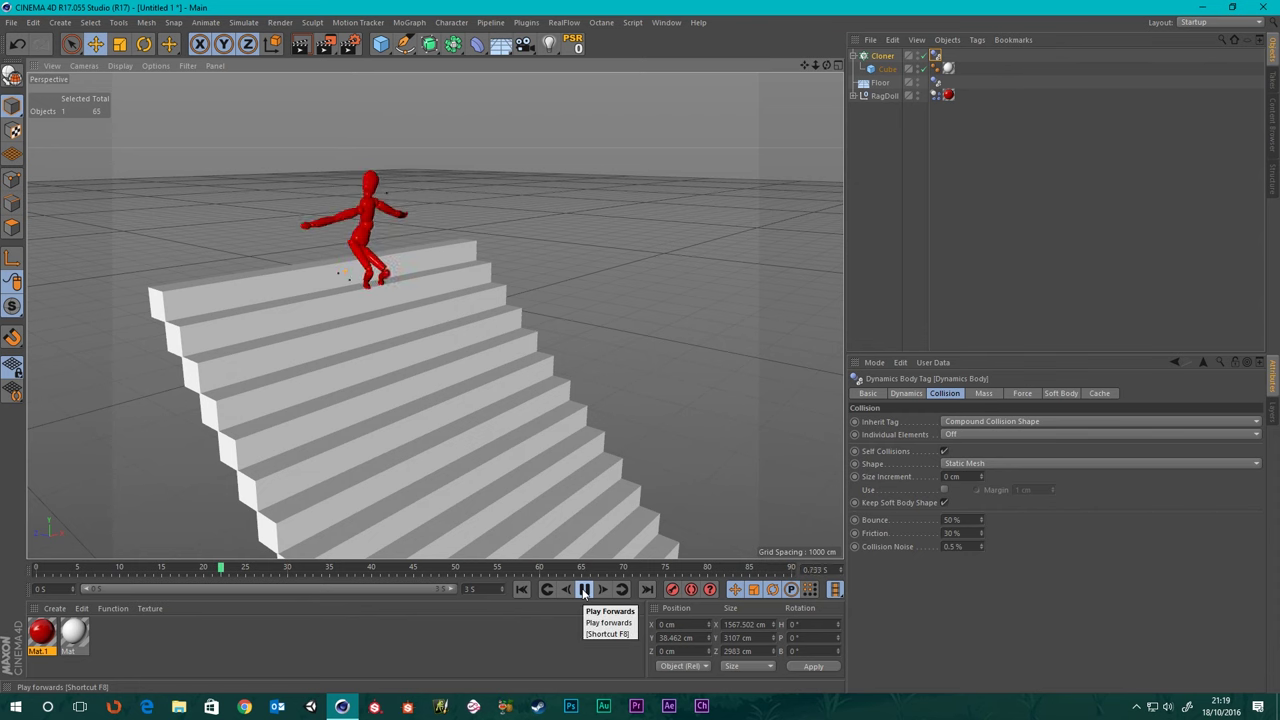
alt+drag(454, 357, 397, 237)
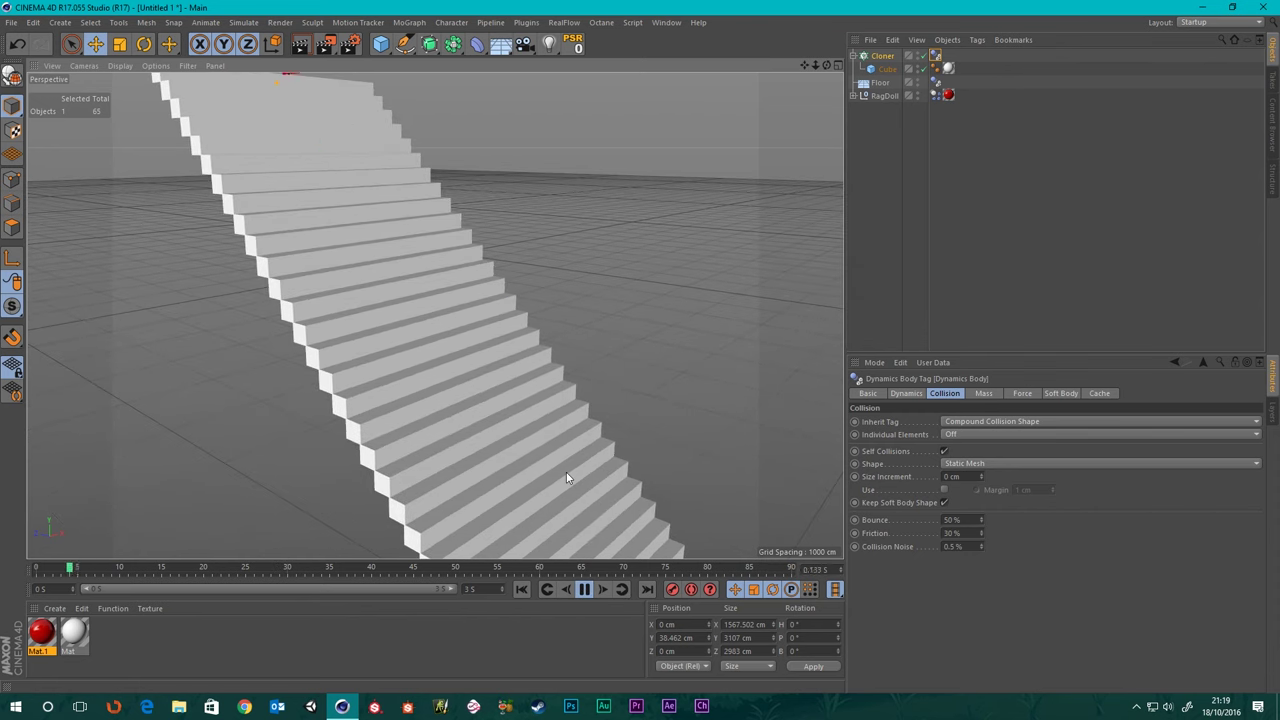
- Set the project's end time to 30 seconds and extend the preview range to the full length
double_click(488, 588)
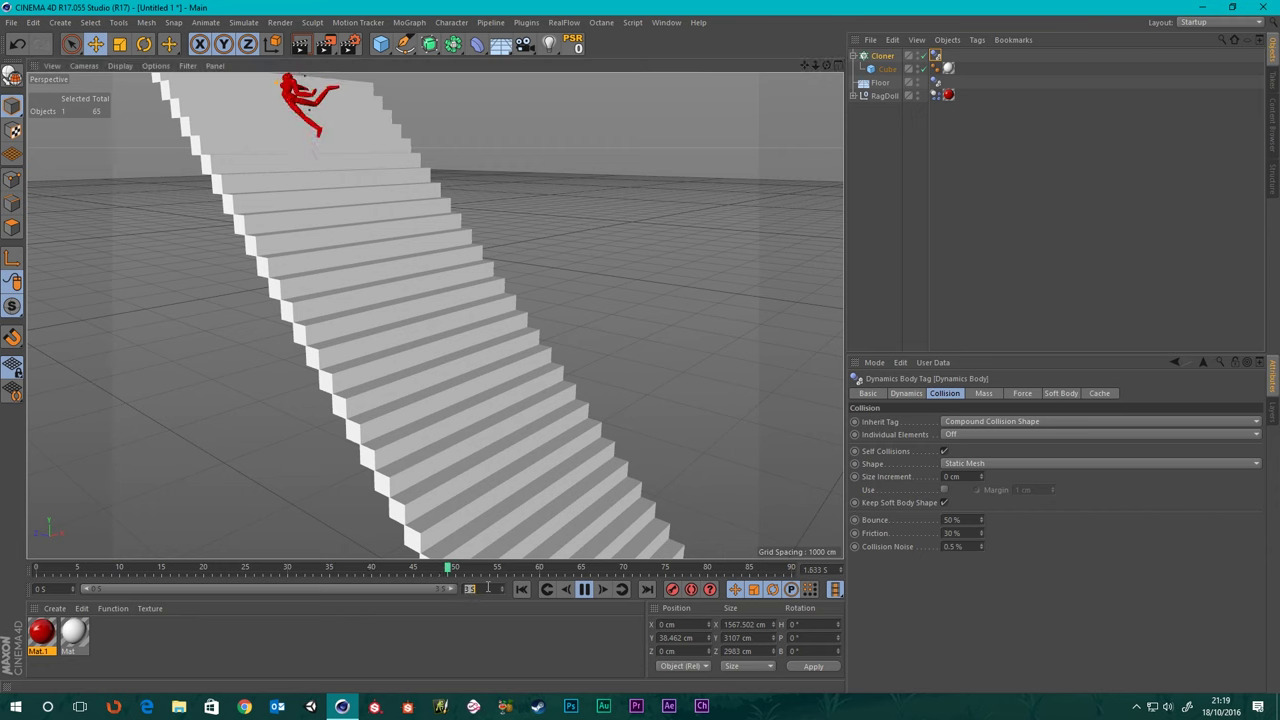
text(30)
key(Return)
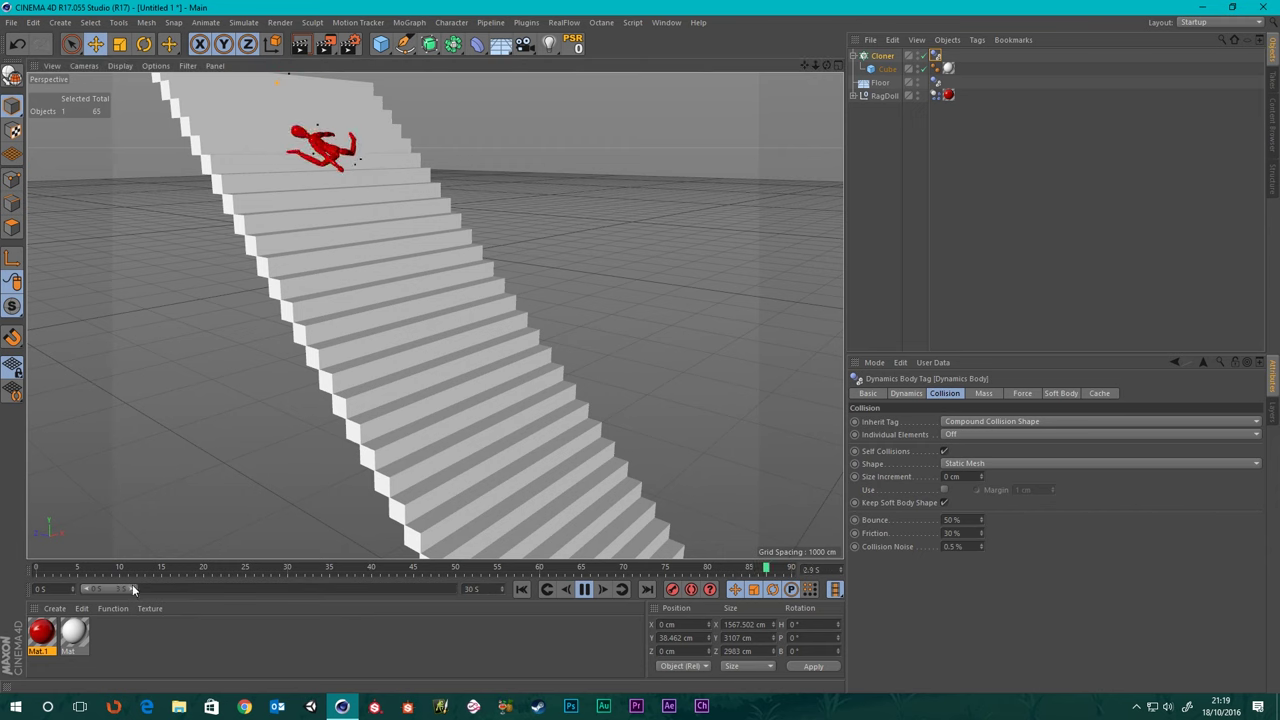
drag(132, 588, 520, 612)
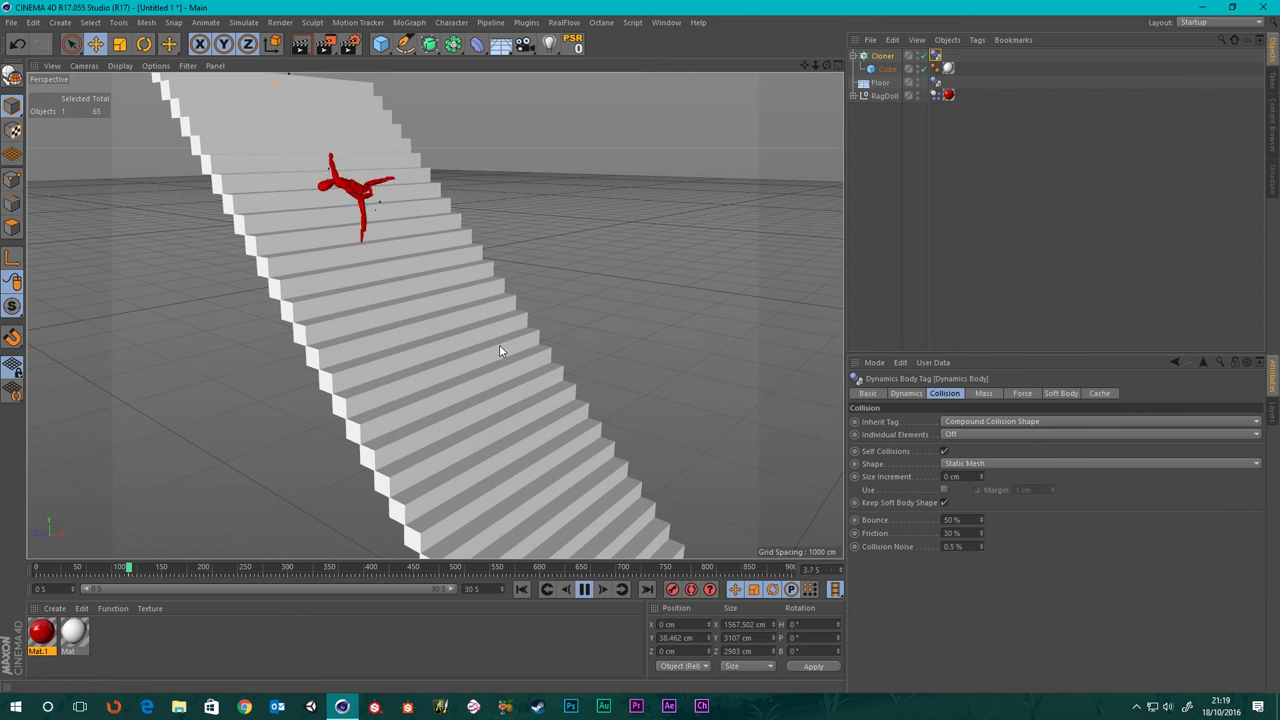
- Follow the RagDoll's tumble down to the floor, stop the playback, and rewind to the first frame
alt+drag(499, 356, 503, 368)
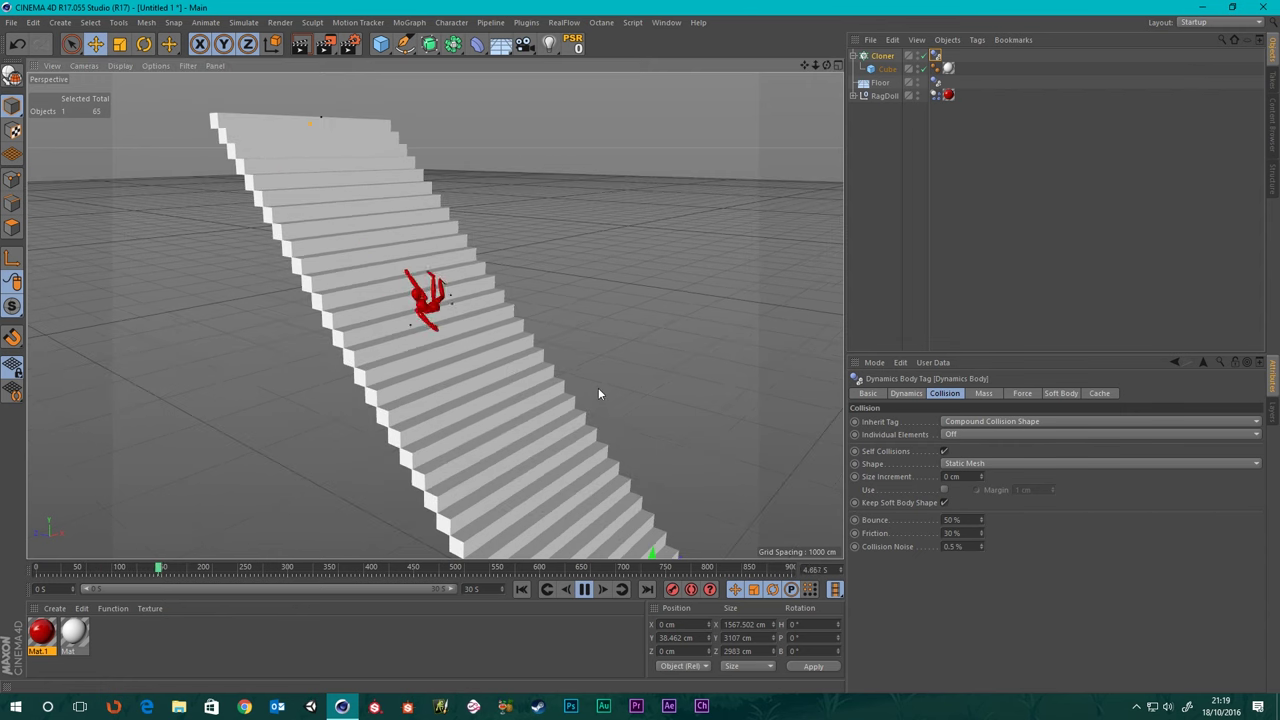
alt+drag(598, 394, 457, 177)
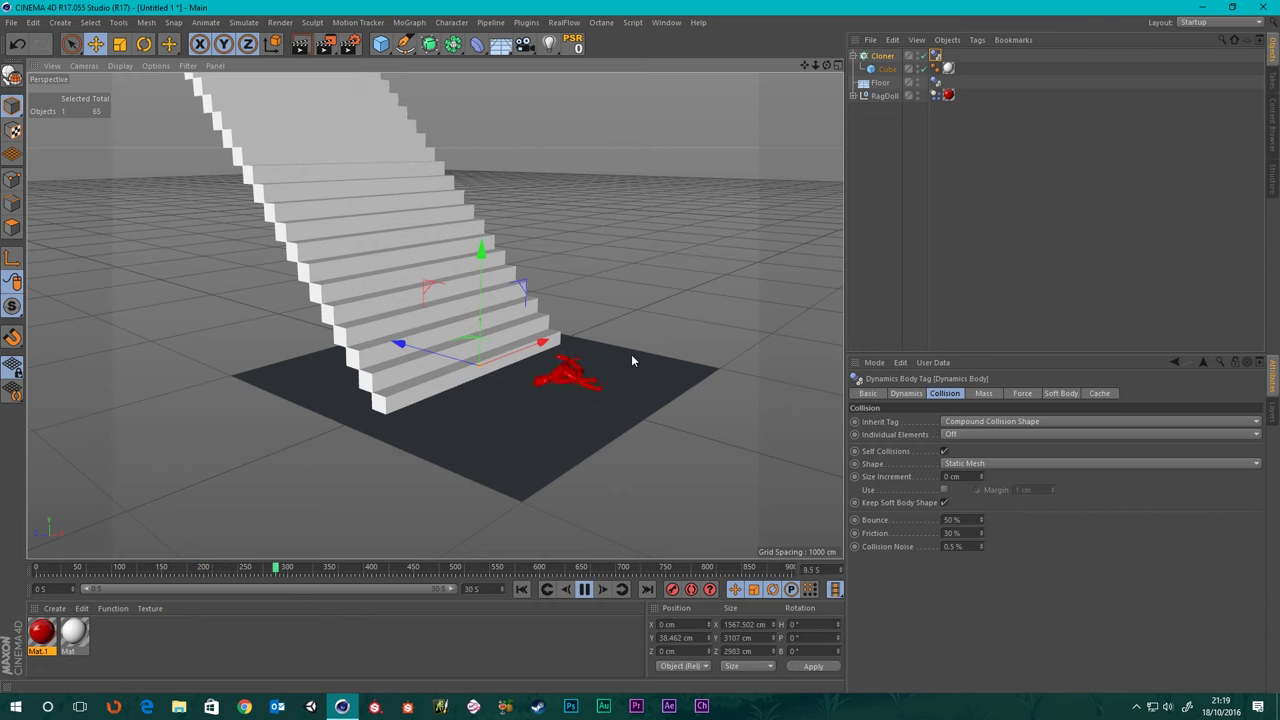
click(586, 589)
click(521, 589)
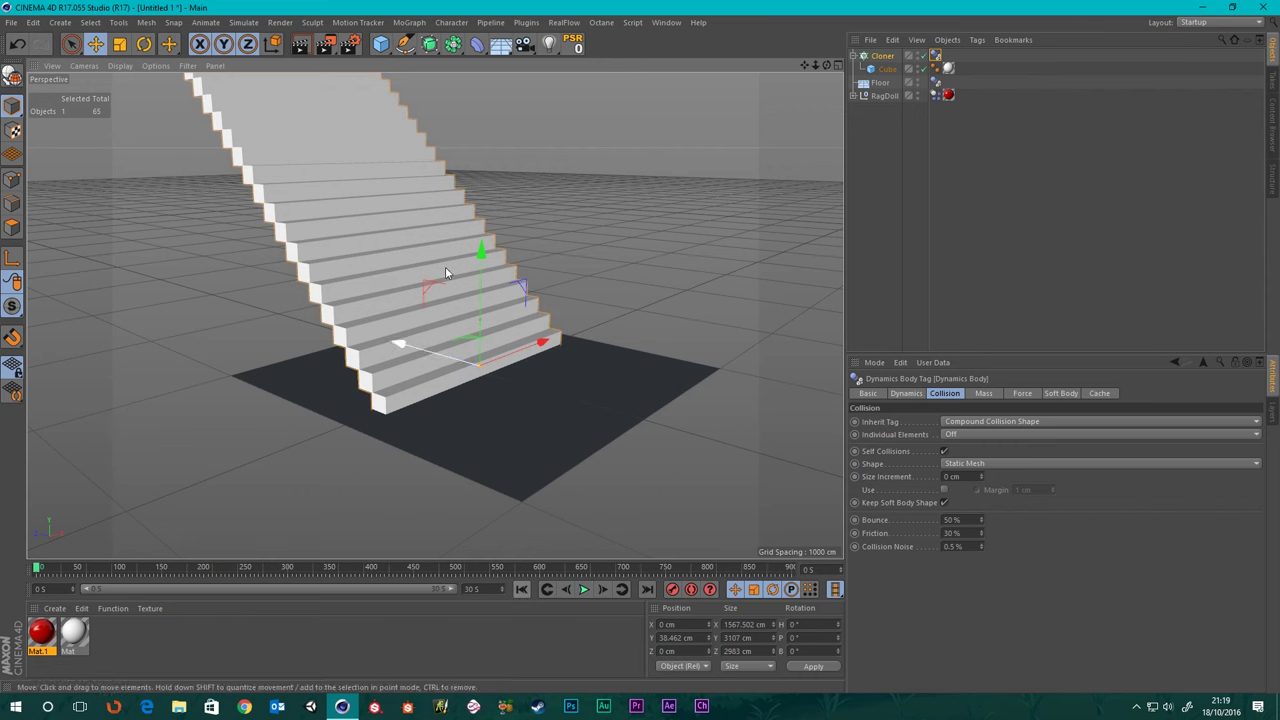
- Open the project file RagDoll.c4d from the C4D Files folder
alt+middle_drag(434, 211, 655, 610)
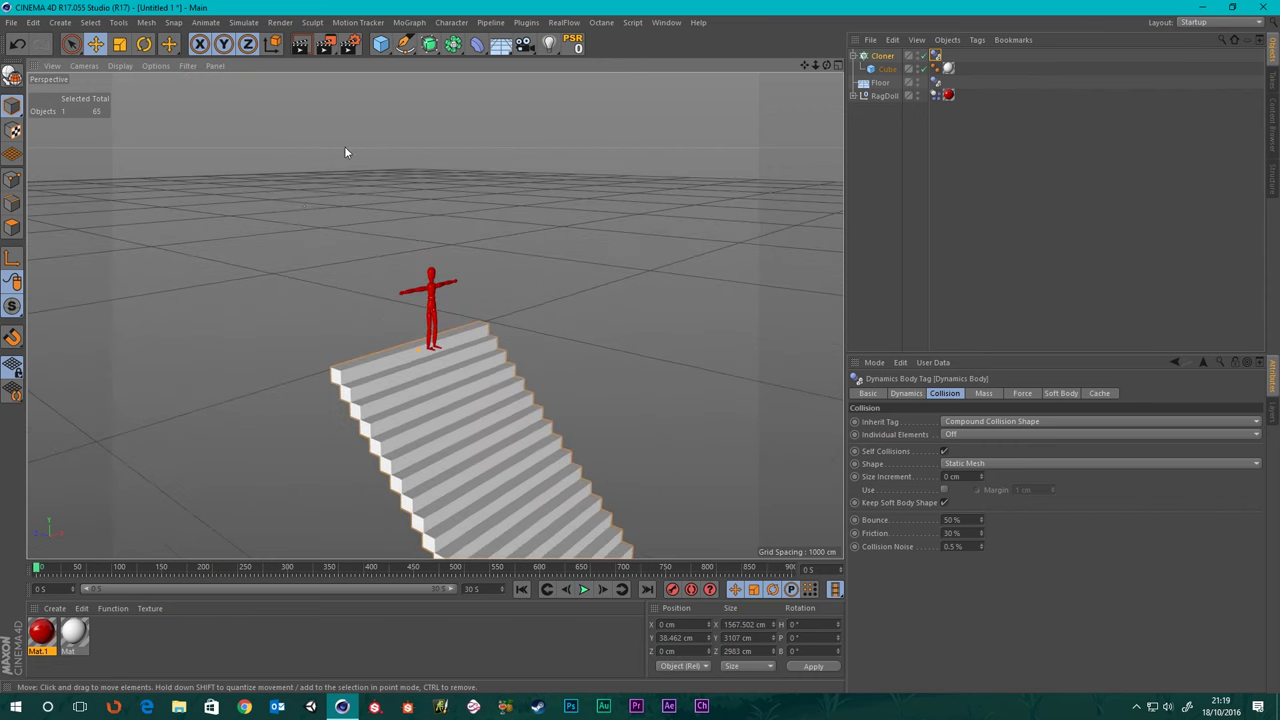
scroll(399, 277, up, 6)
scroll(398, 348, up, 2)
alt+drag(460, 350, 4, 6)
click(12, 23)
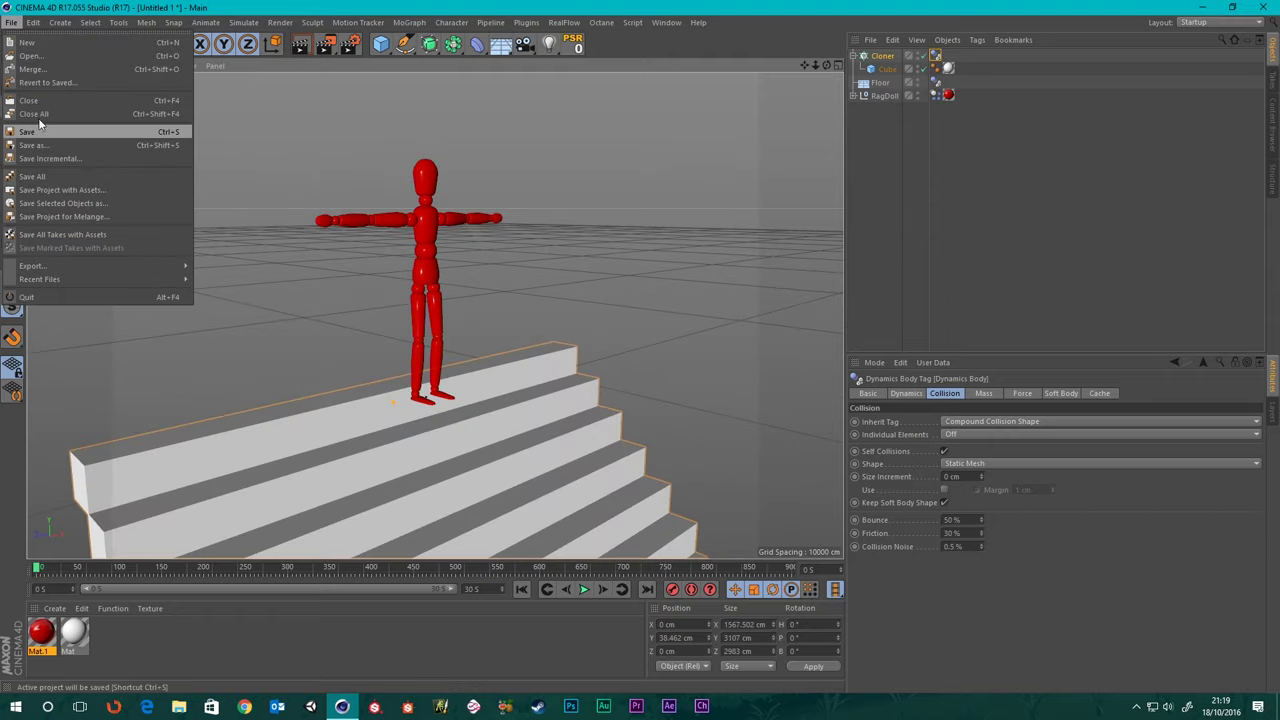
click(30, 56)
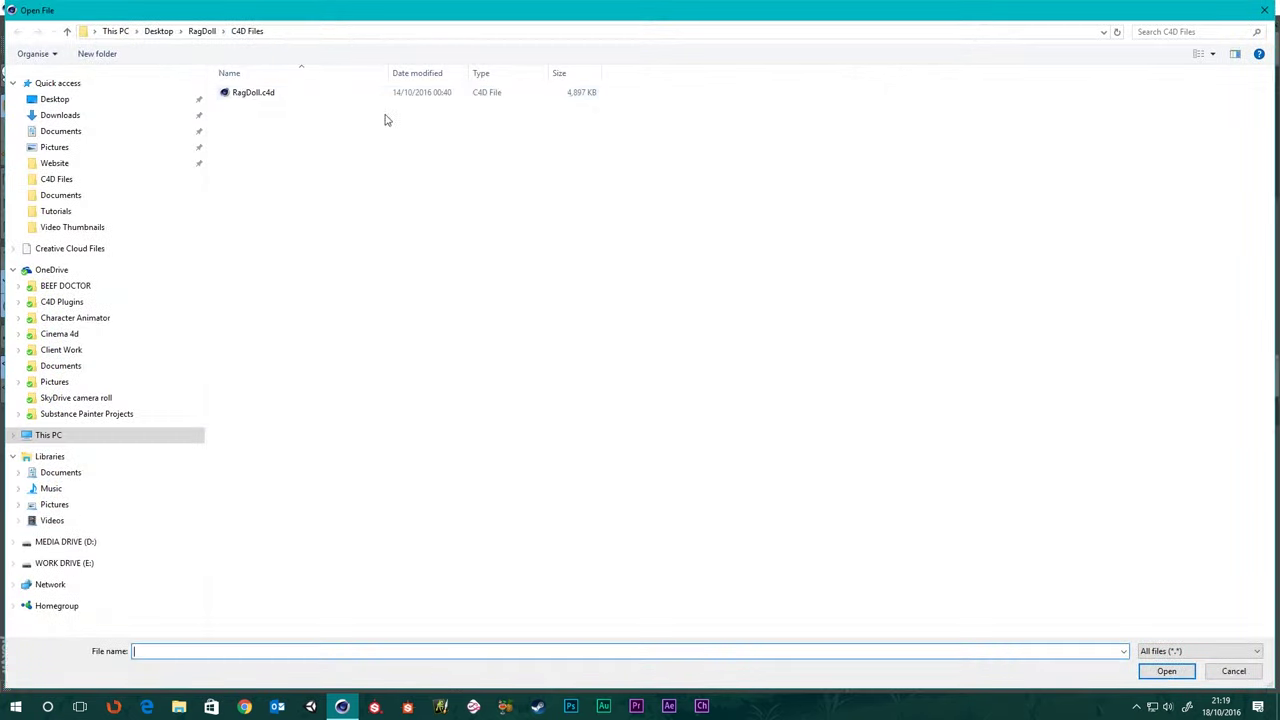
double_click(251, 92)
- Frame the ragdoll at the top of the stairs in the opened project and play its simulation
alt+drag(450, 340, 403, 251)
mouse_move(523, 374)
alt+mouse_down()
mouse_move(512, 473)
mouse_move(478, 294)
mouse_move(531, 371)
mouse_move(542, 359)
alt+mouse_up()
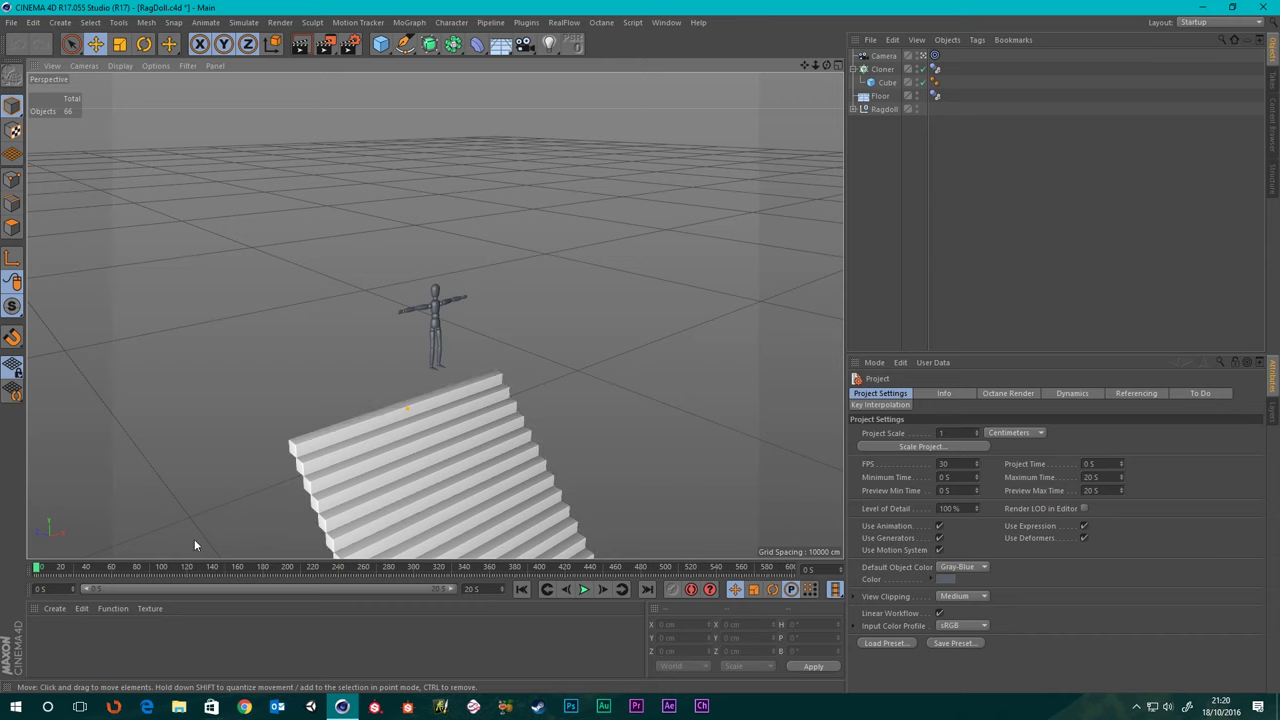
drag(40, 568, 100, 570)
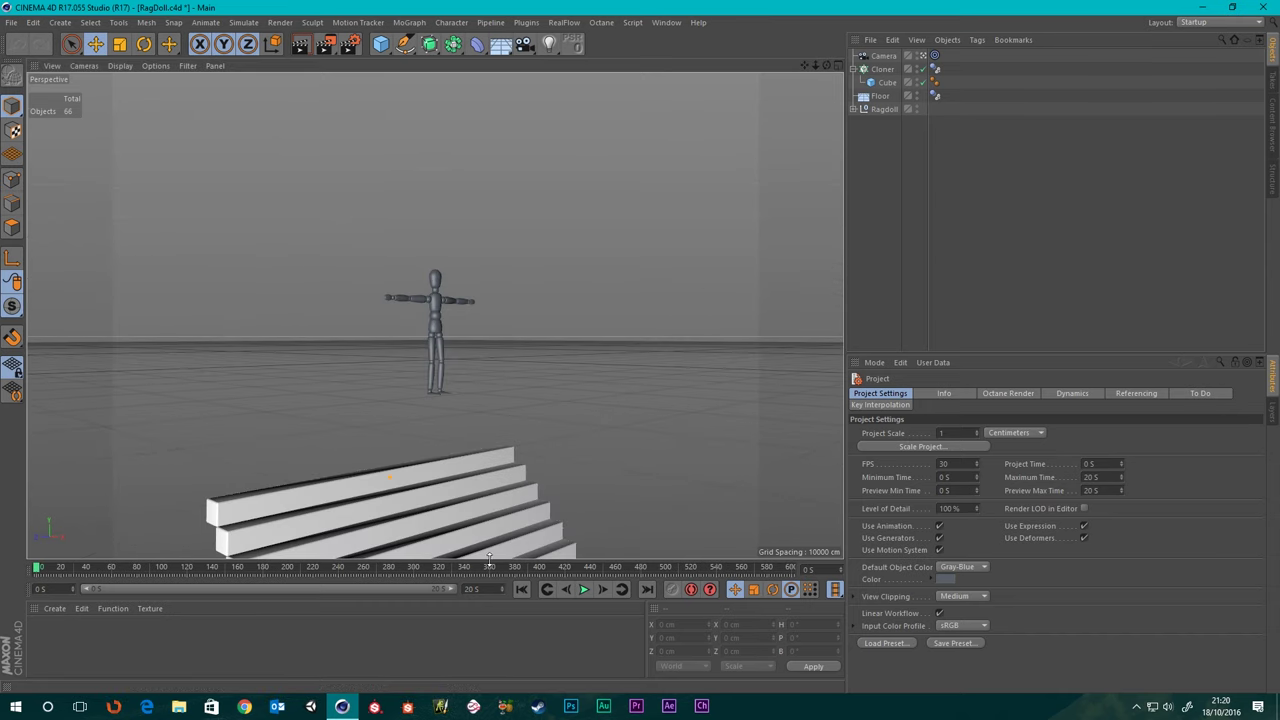
click(584, 588)
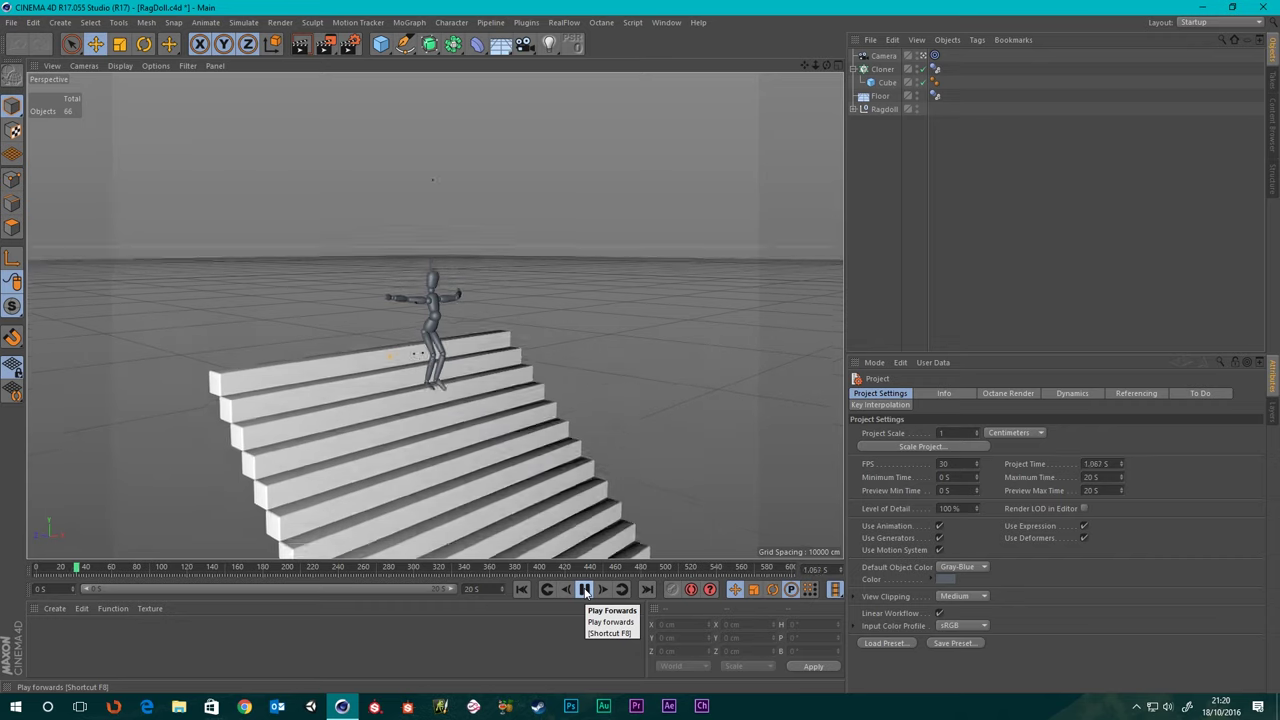